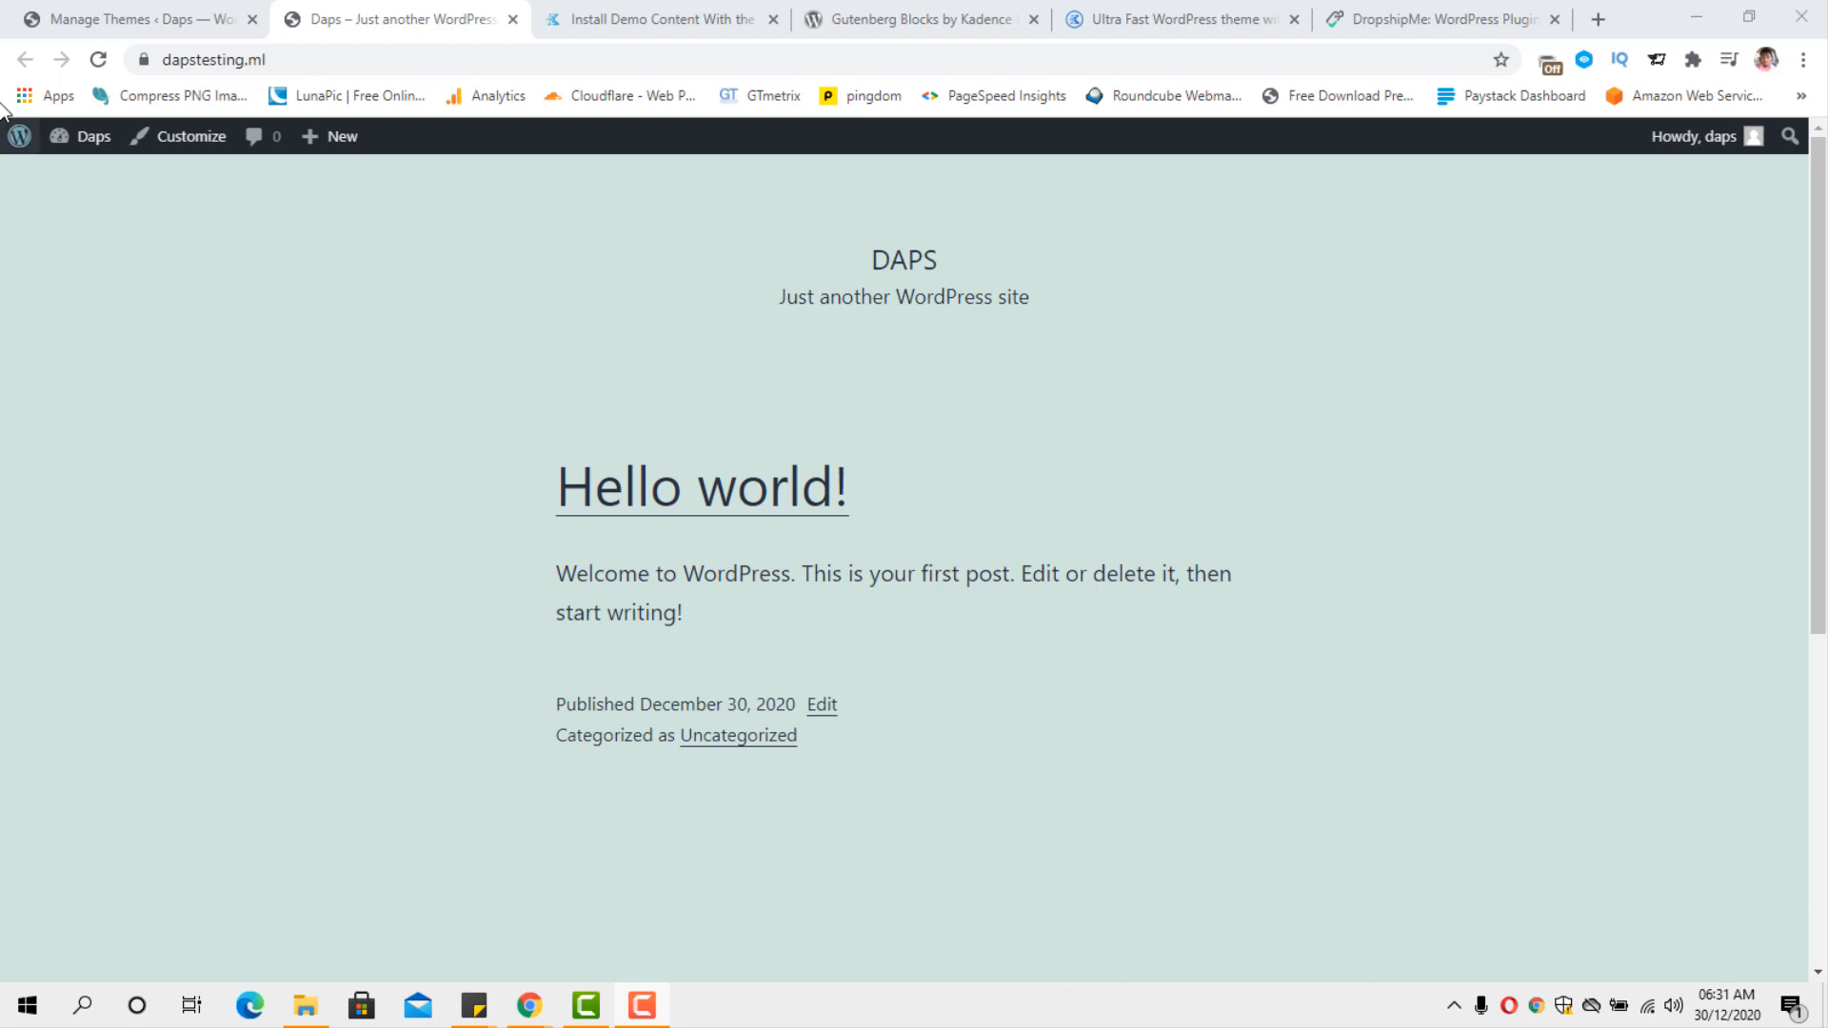
# Review the site's current theme and the Kadence Theme page that offers the free download.
pyautogui.click(119, 20)
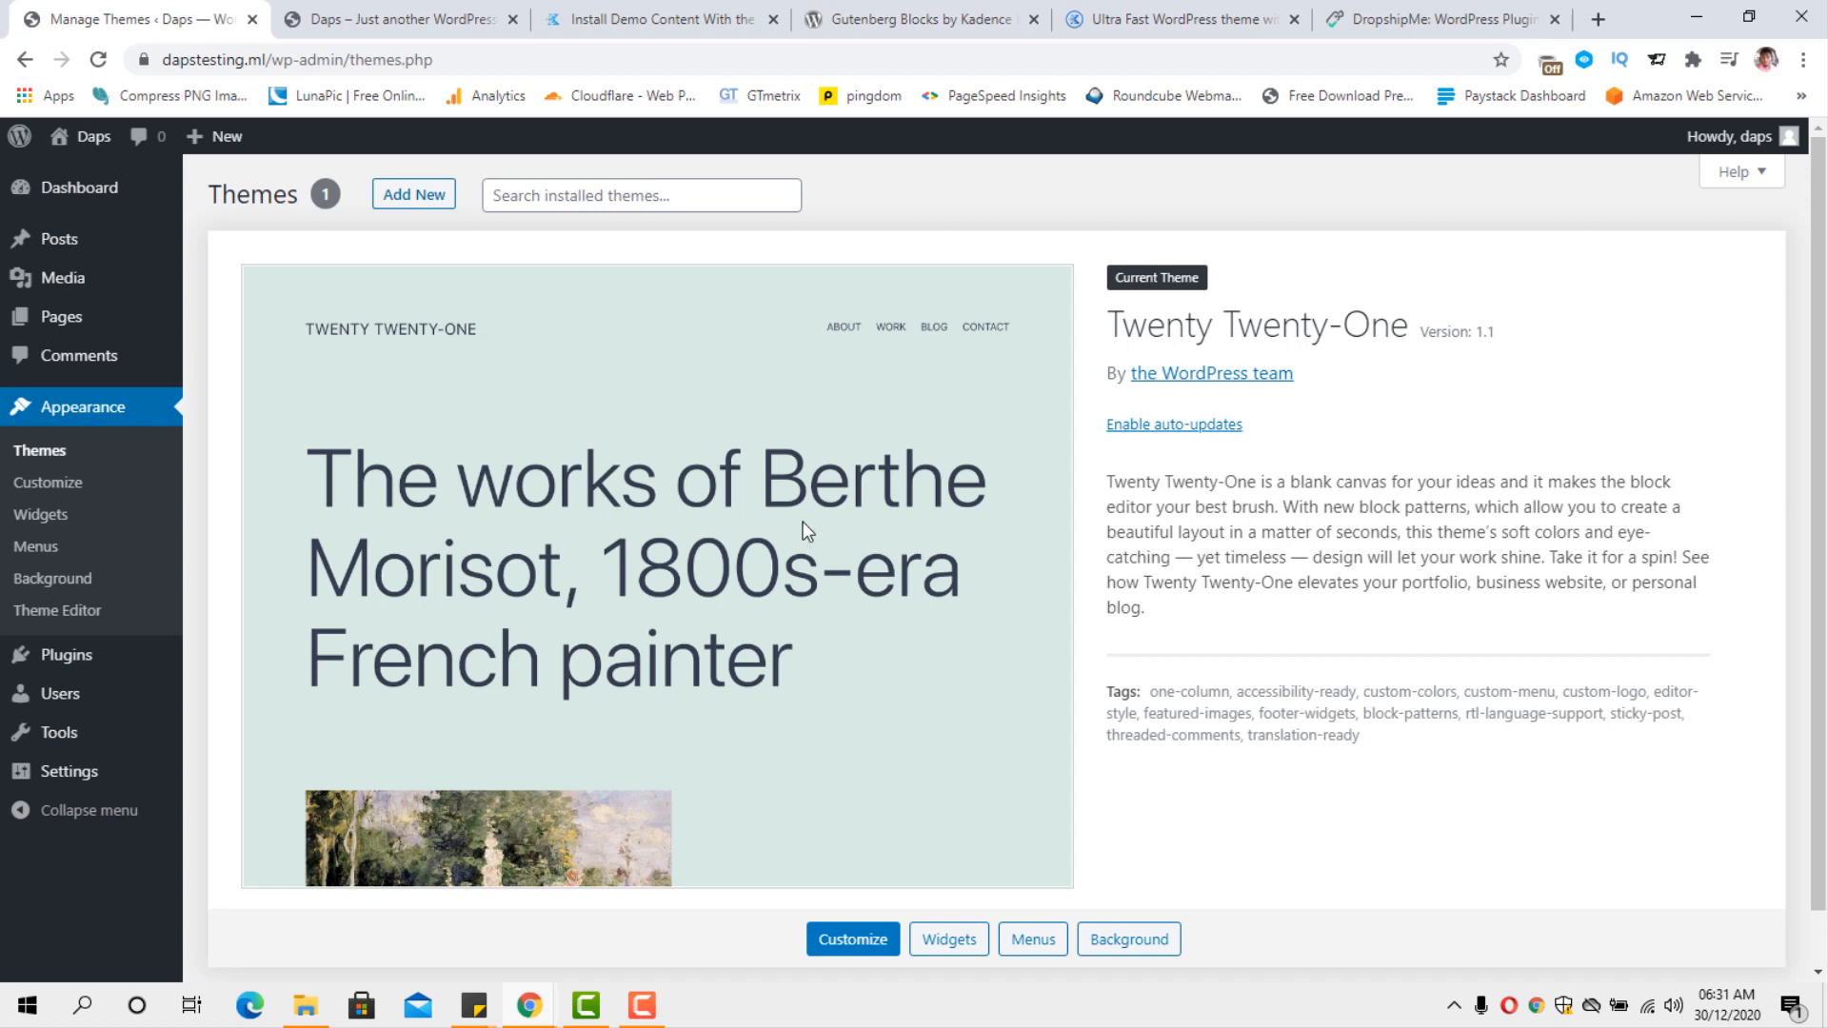
pyautogui.scroll(-1, 832, 501)
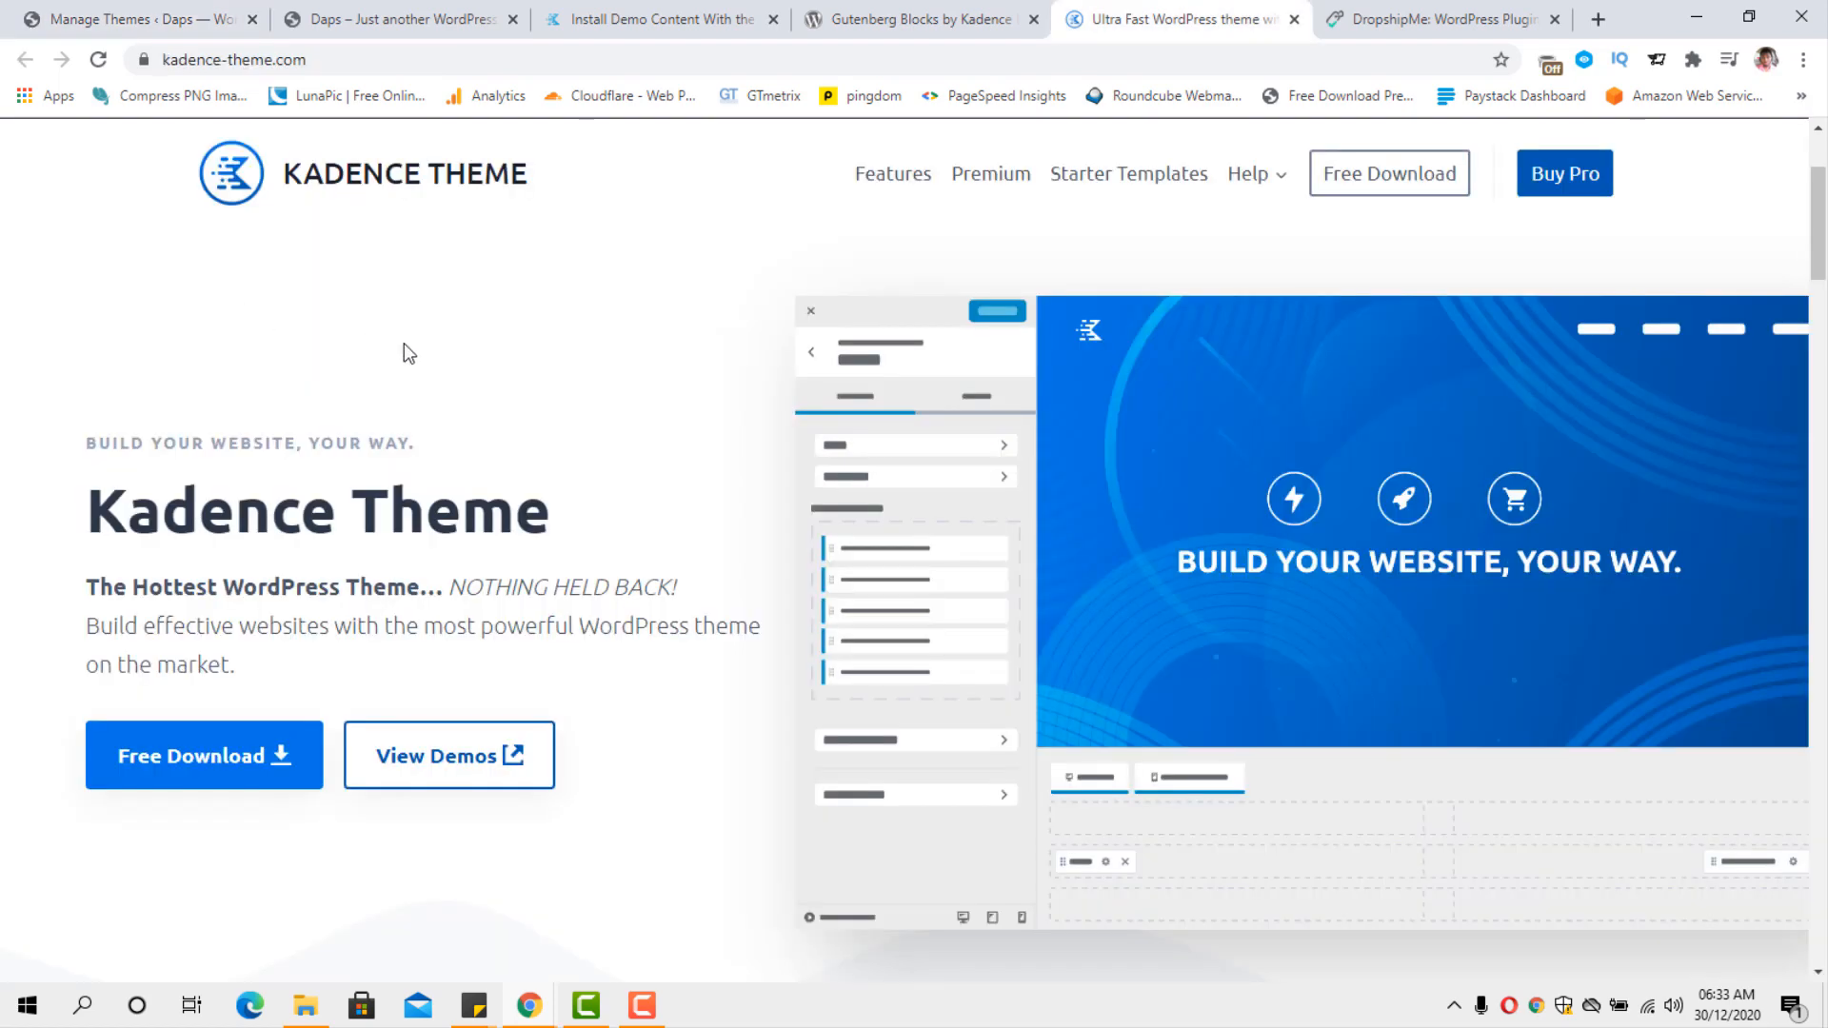
pyautogui.scroll(-2, 402, 347)
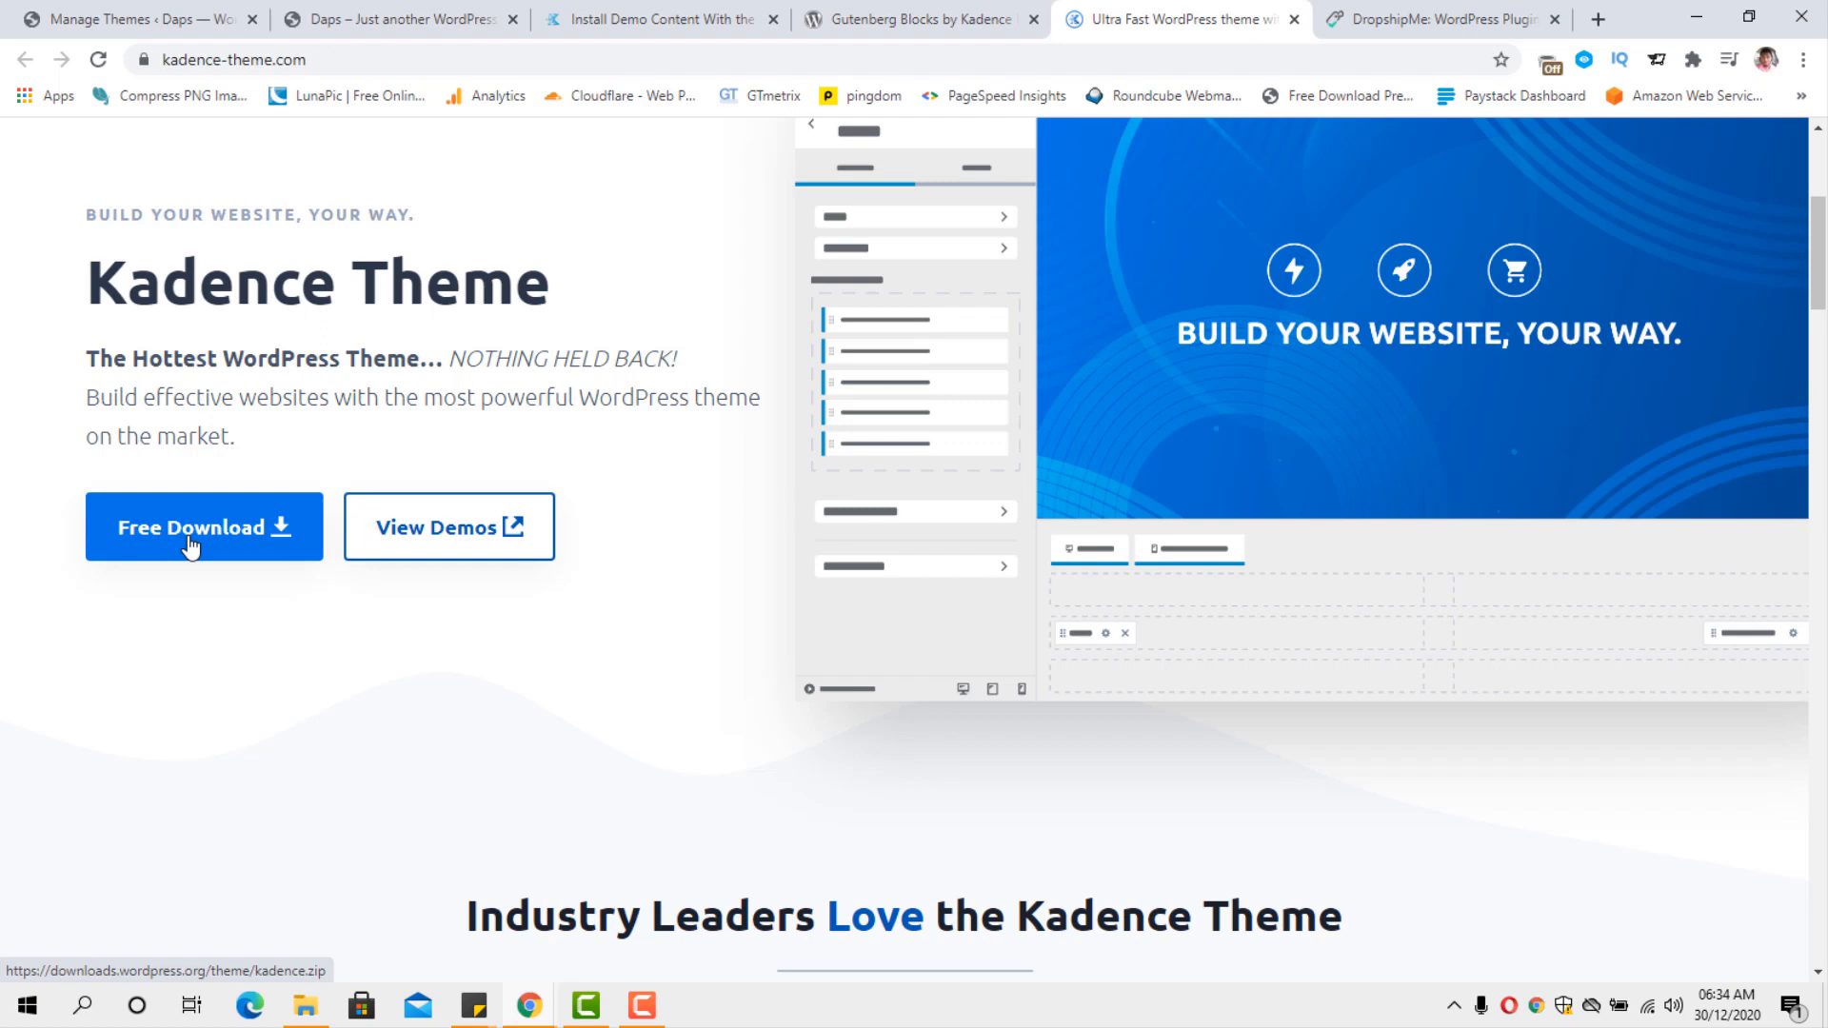
# Upload the theme file kadence.1.0.9.zip to the WordPress site, install it and activate it.
pyautogui.click(115, 19)
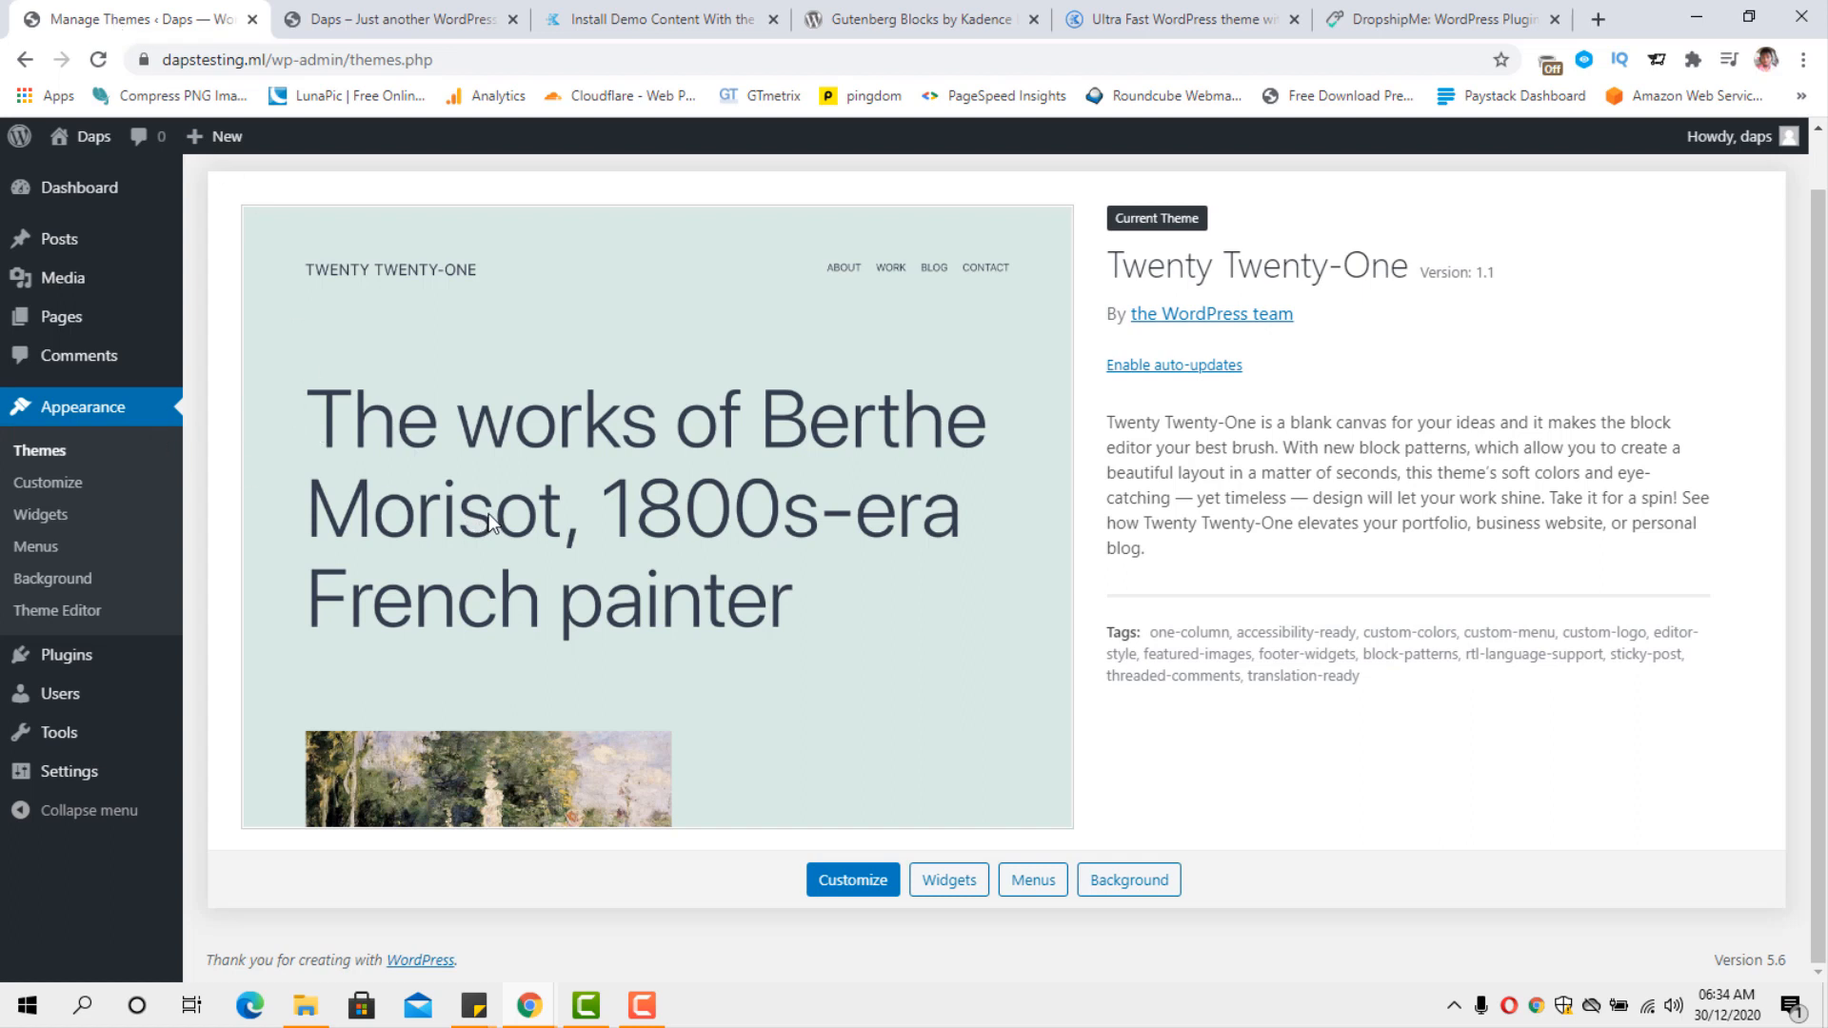
pyautogui.scroll(1, 489, 512)
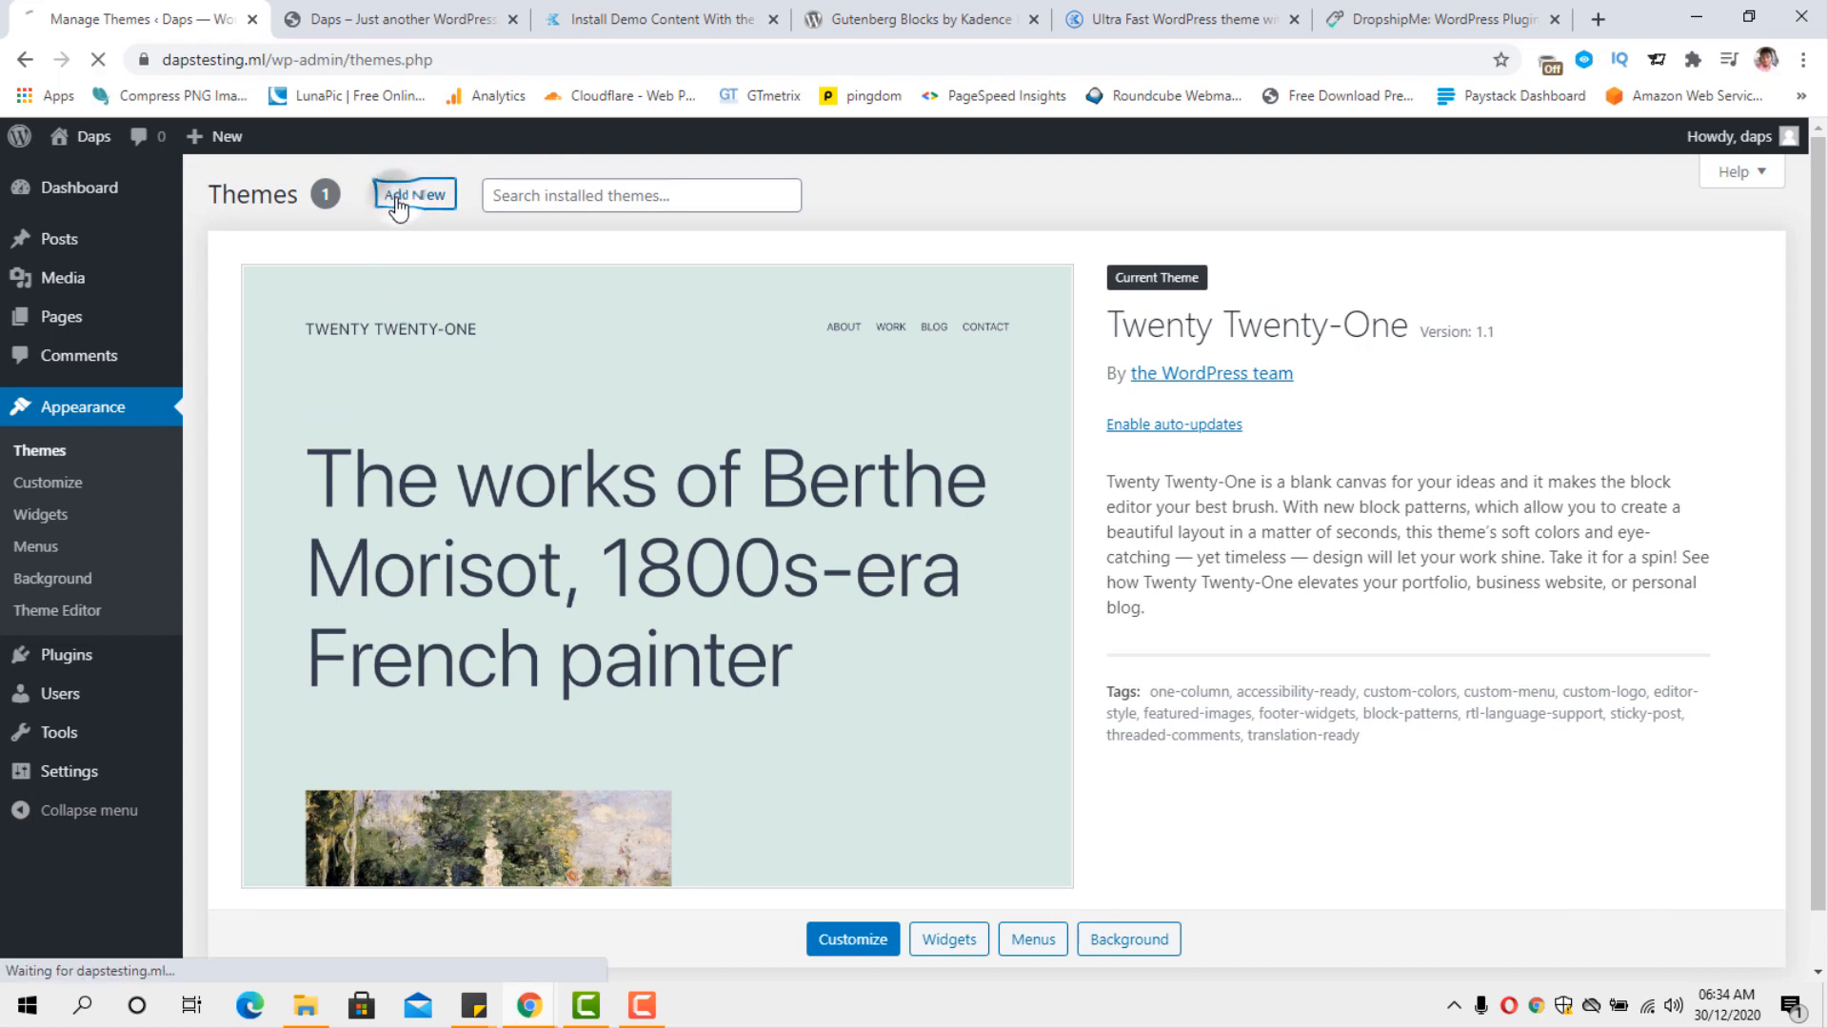
pyautogui.click(400, 197)
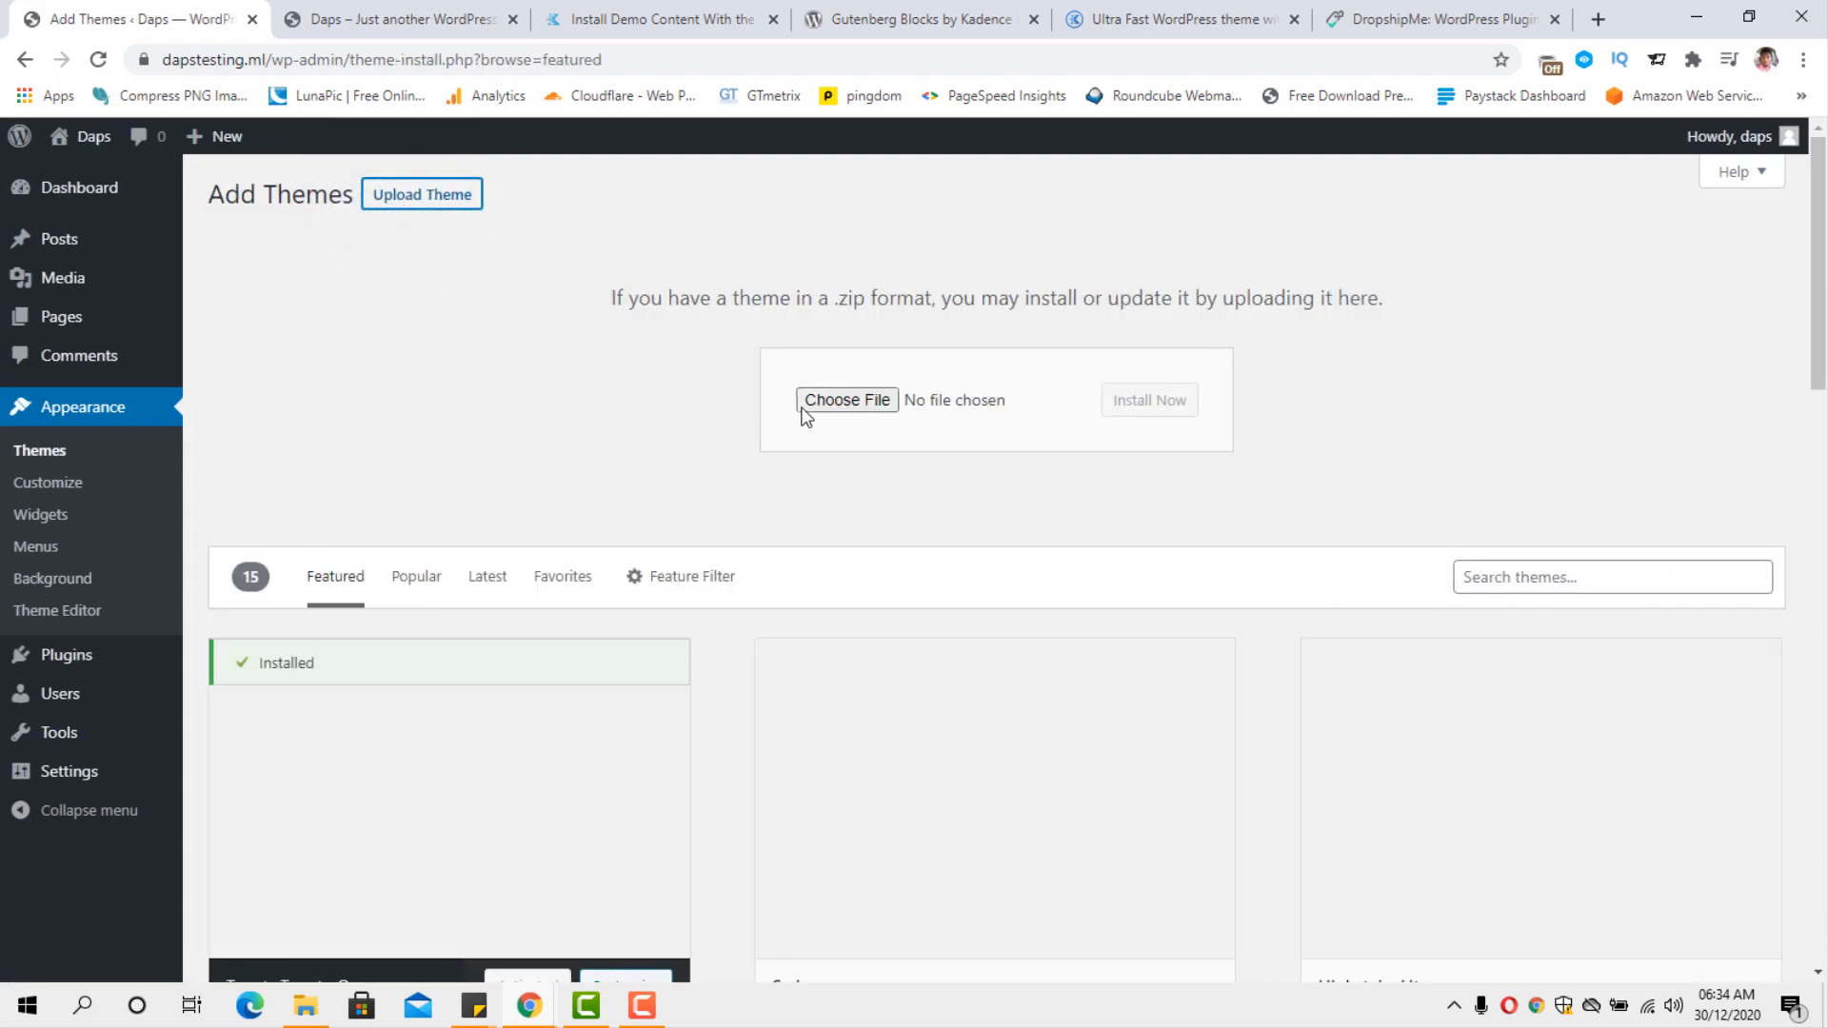
pyautogui.click(814, 408)
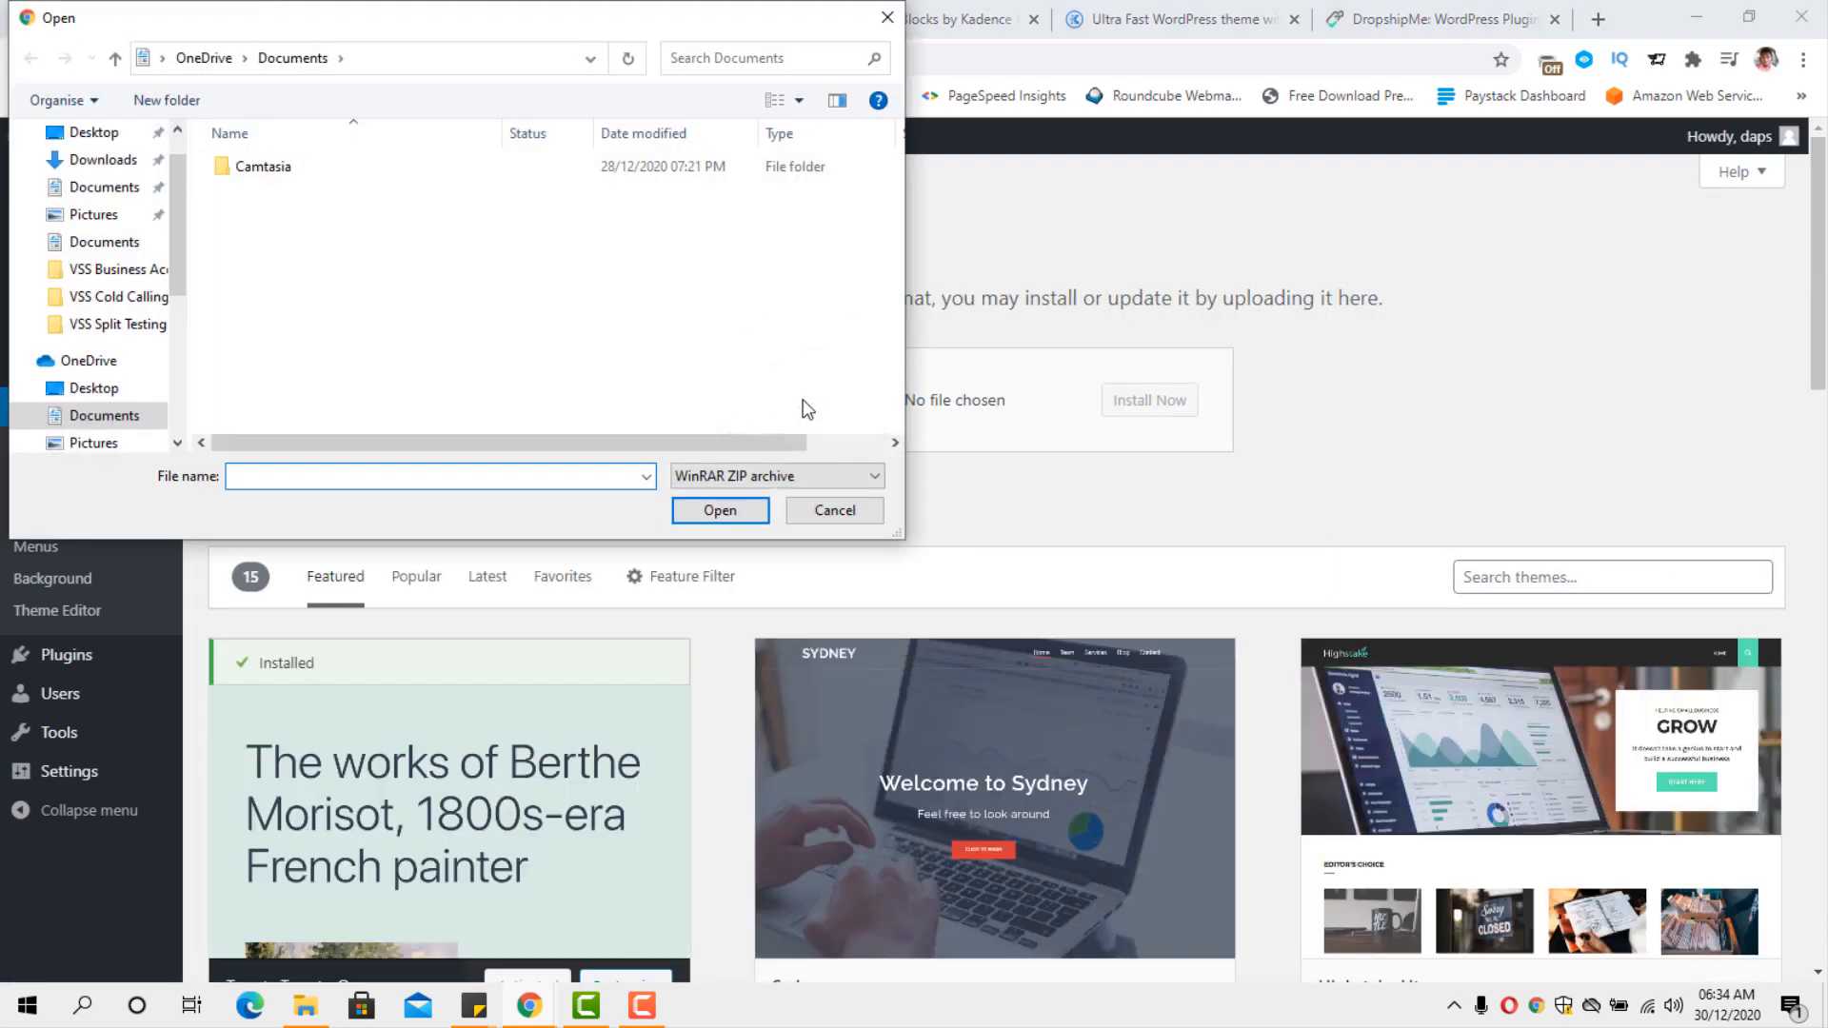
pyautogui.click(331, 190)
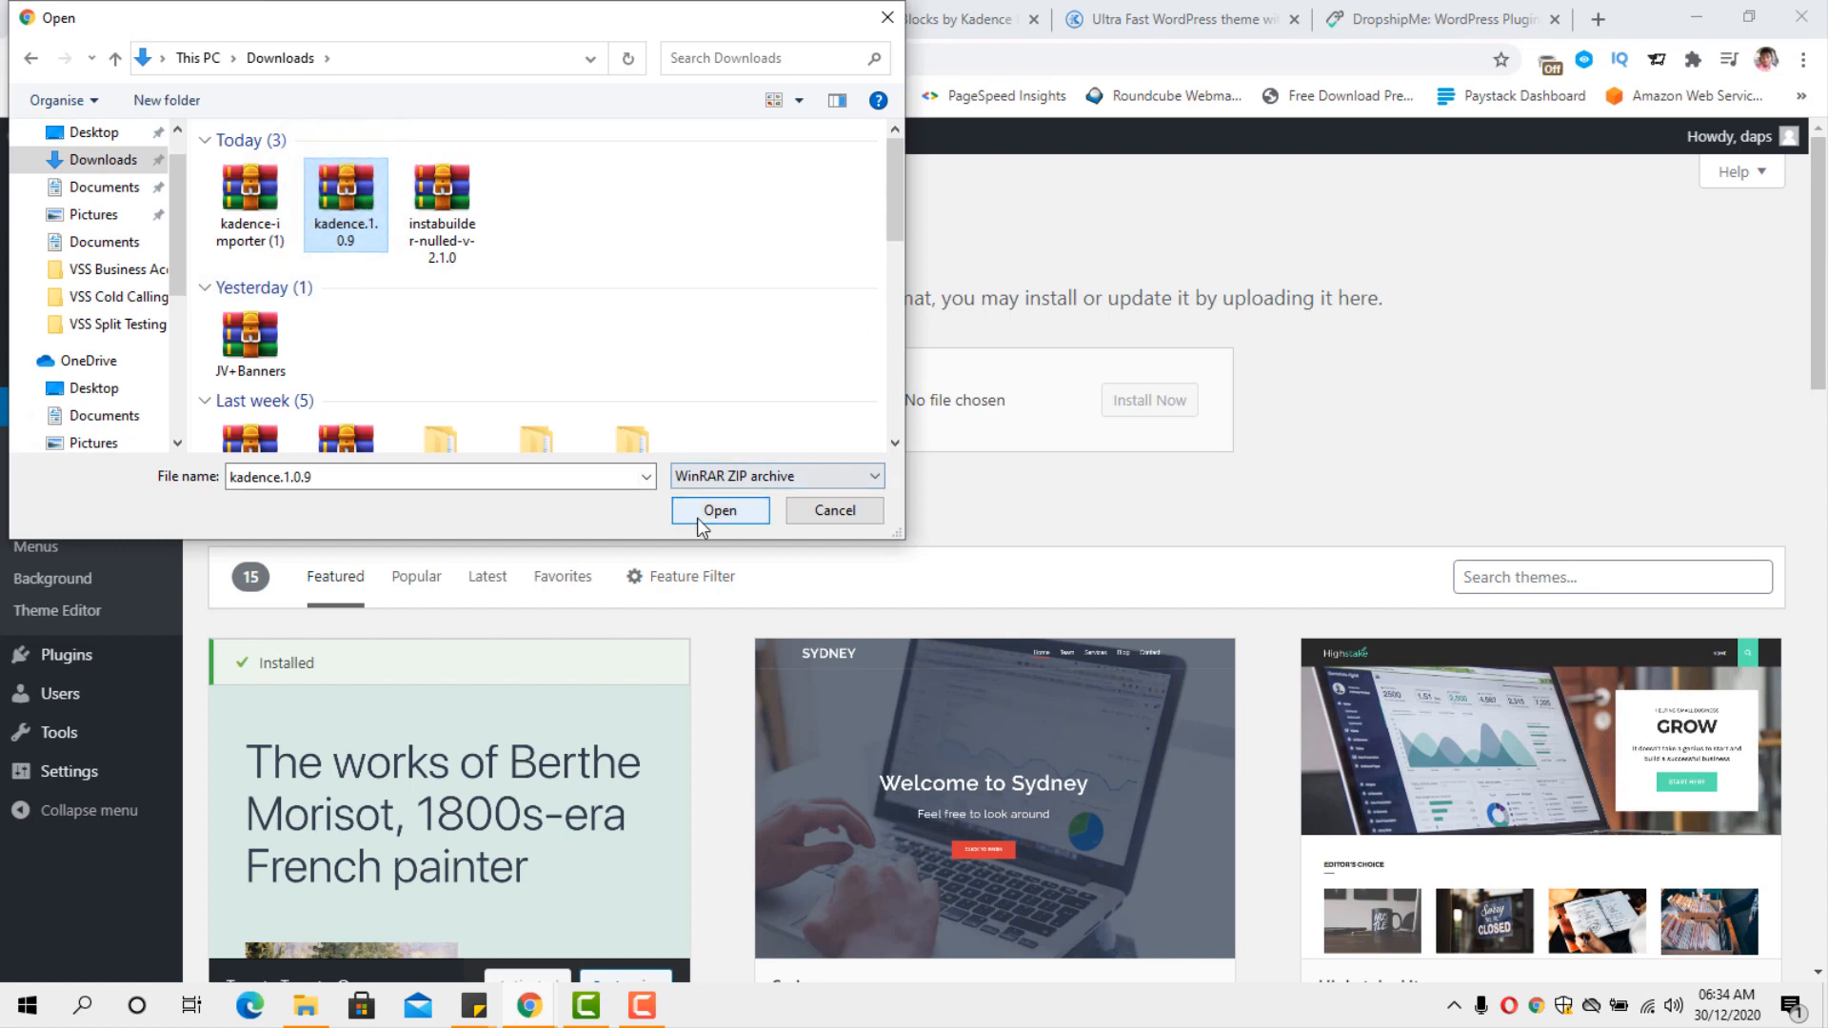
pyautogui.click(720, 511)
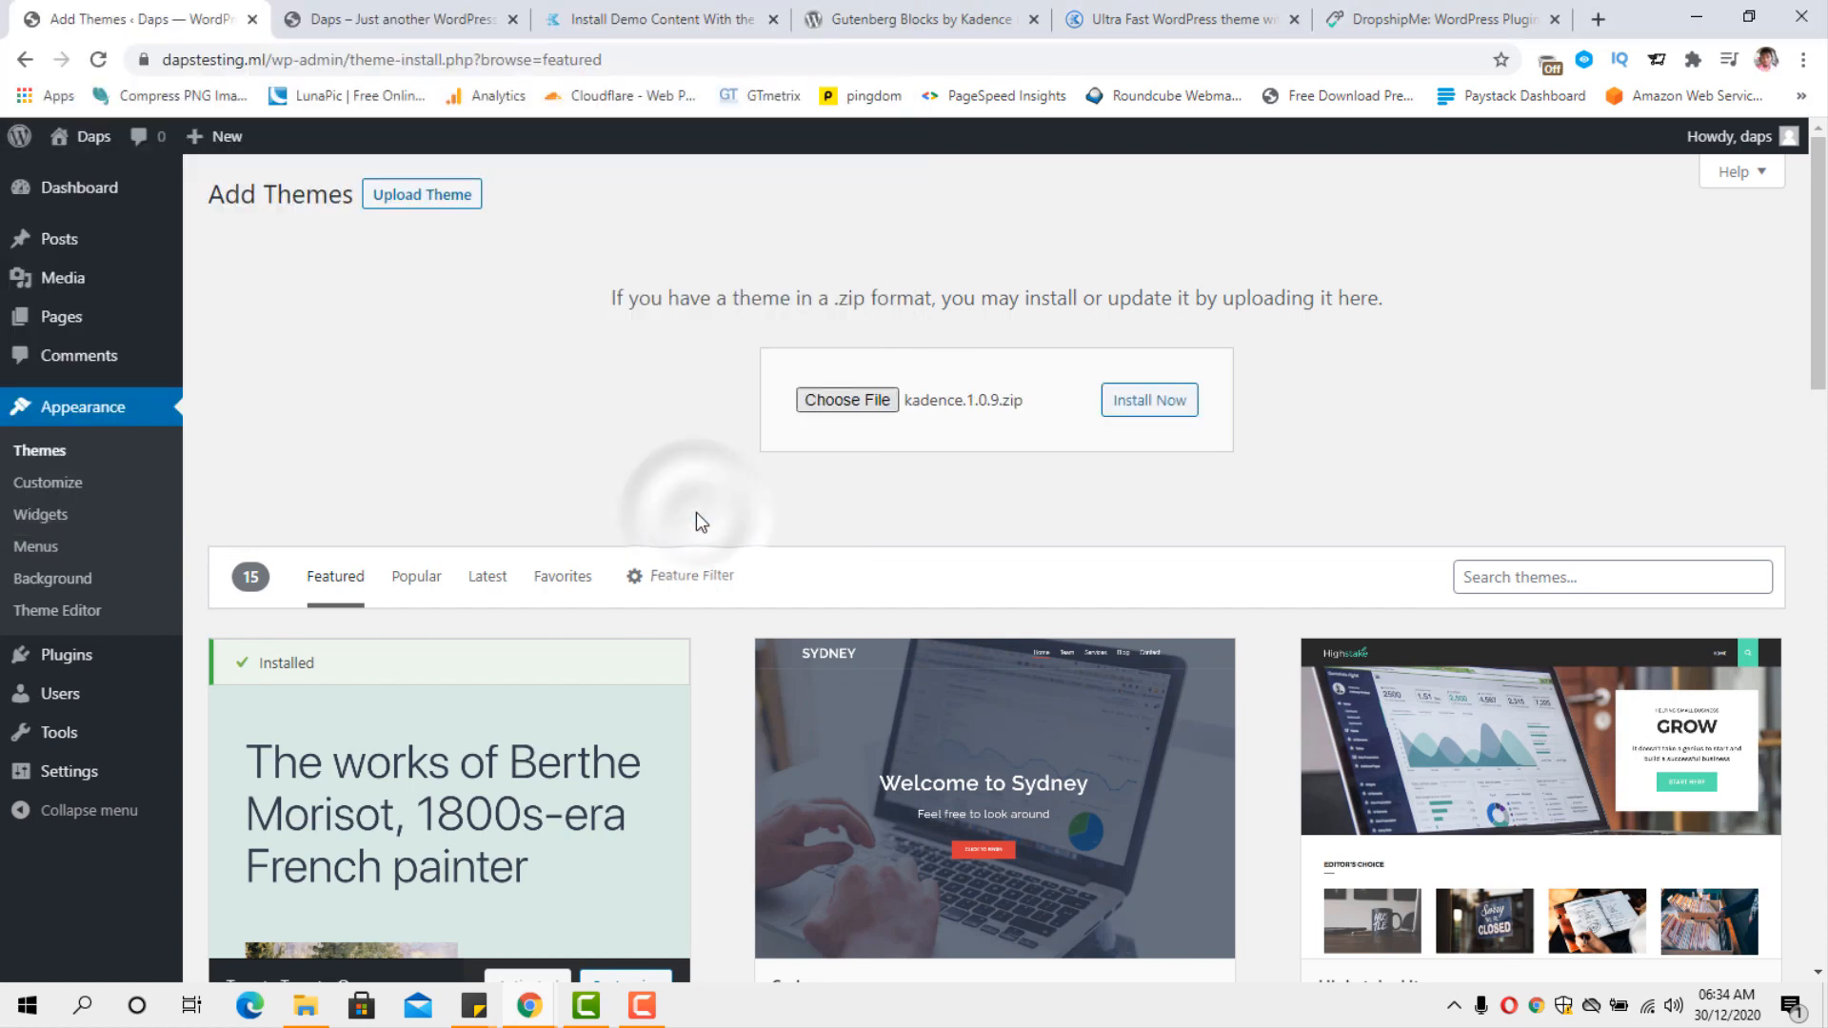
pyautogui.click(1136, 407)
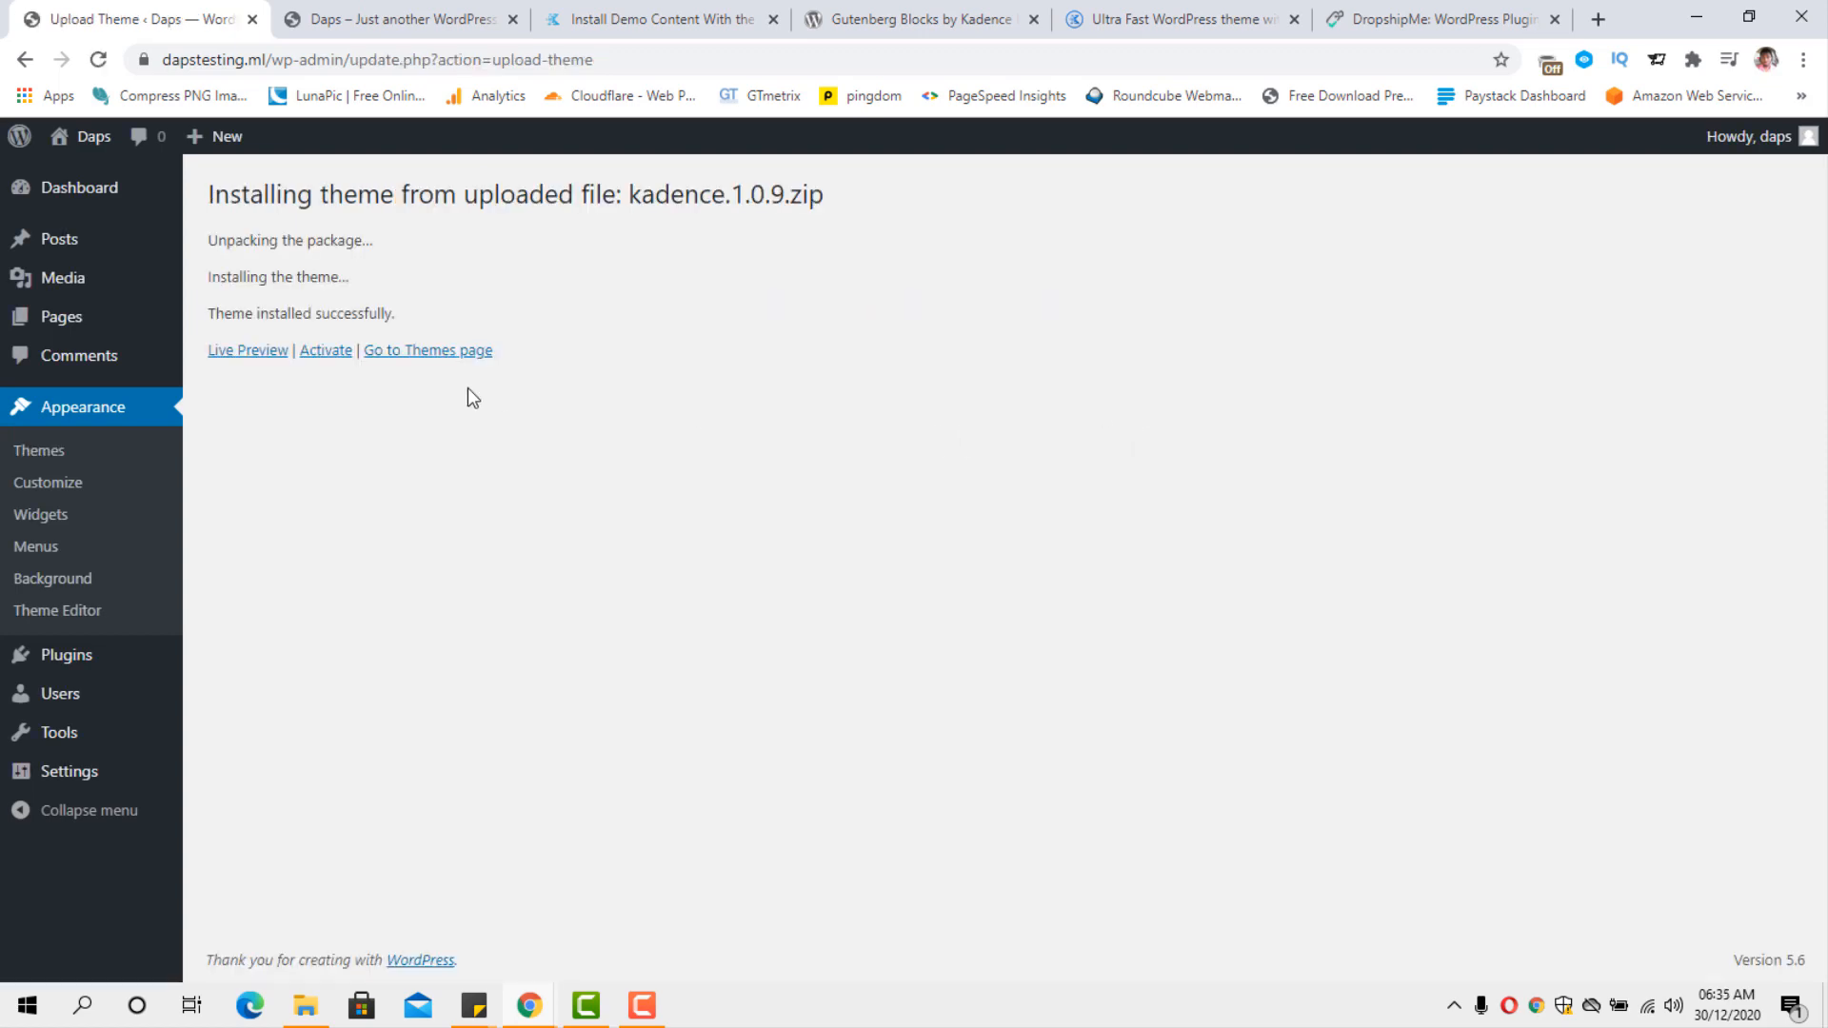
pyautogui.click(328, 352)
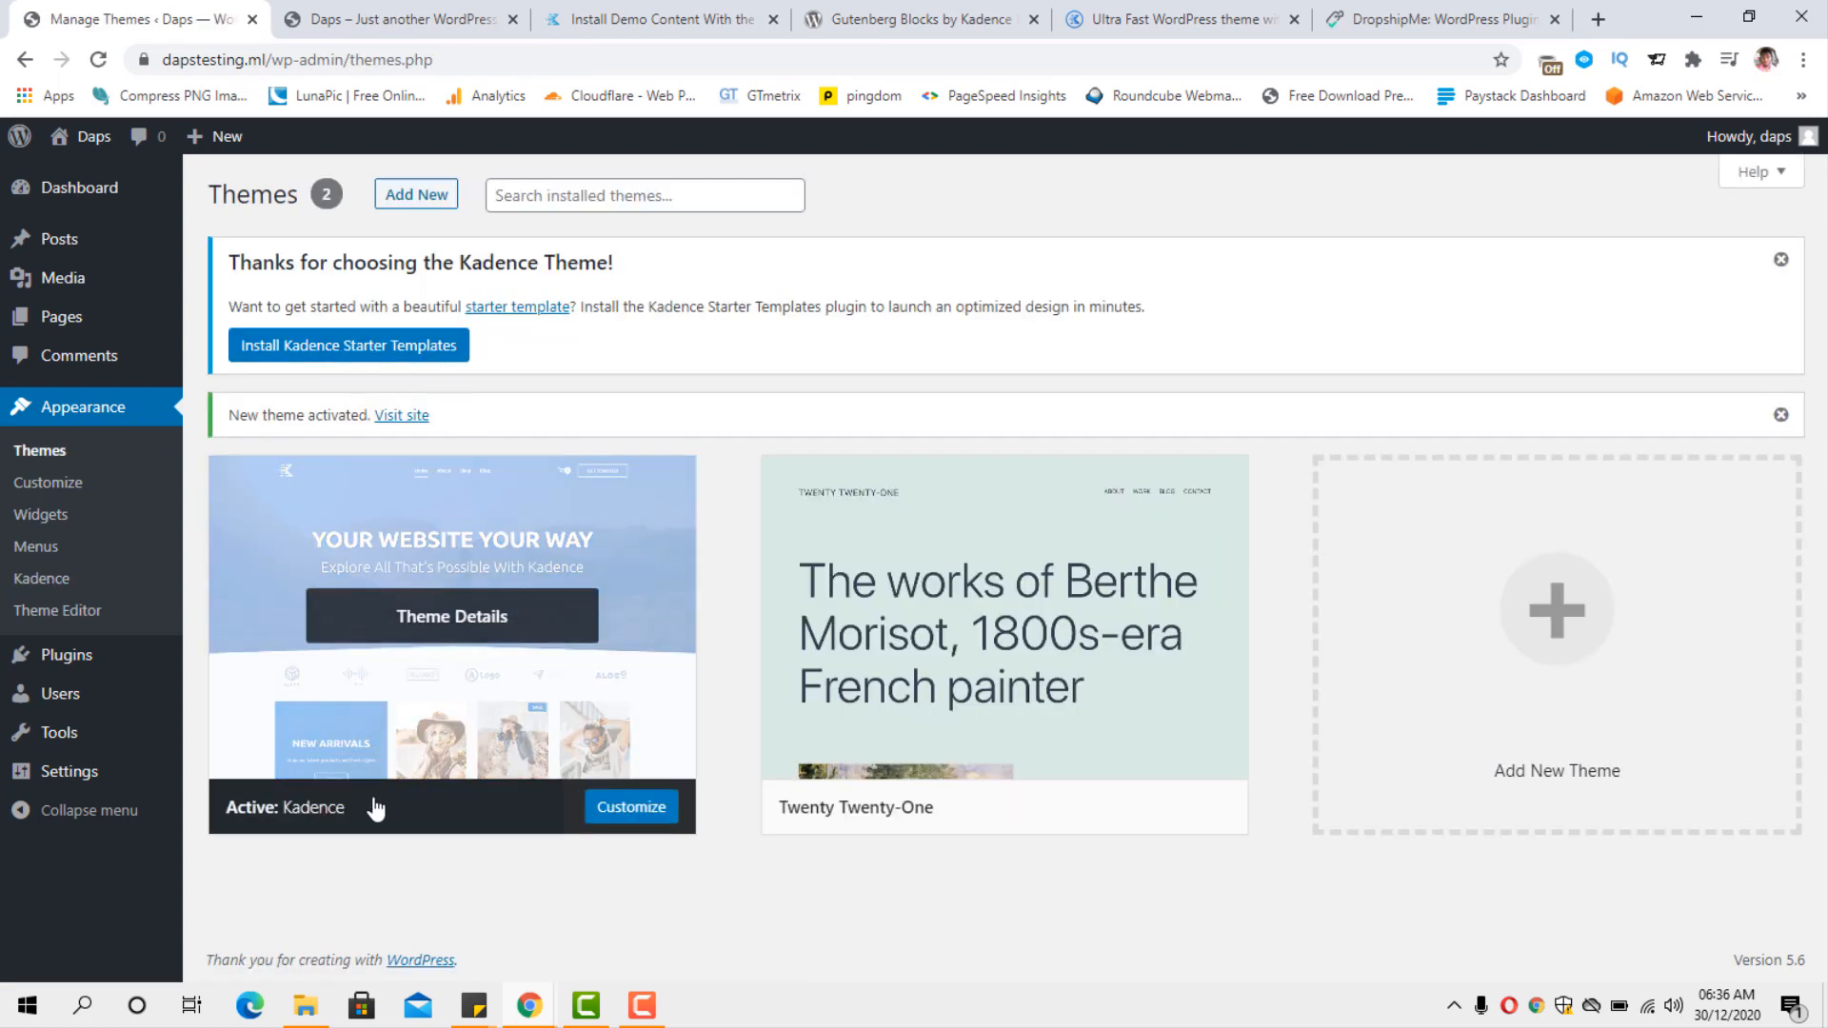
# Reload the site's front page to check its look with the Kadence theme, and return to the theme management page.
pyautogui.click(400, 29)
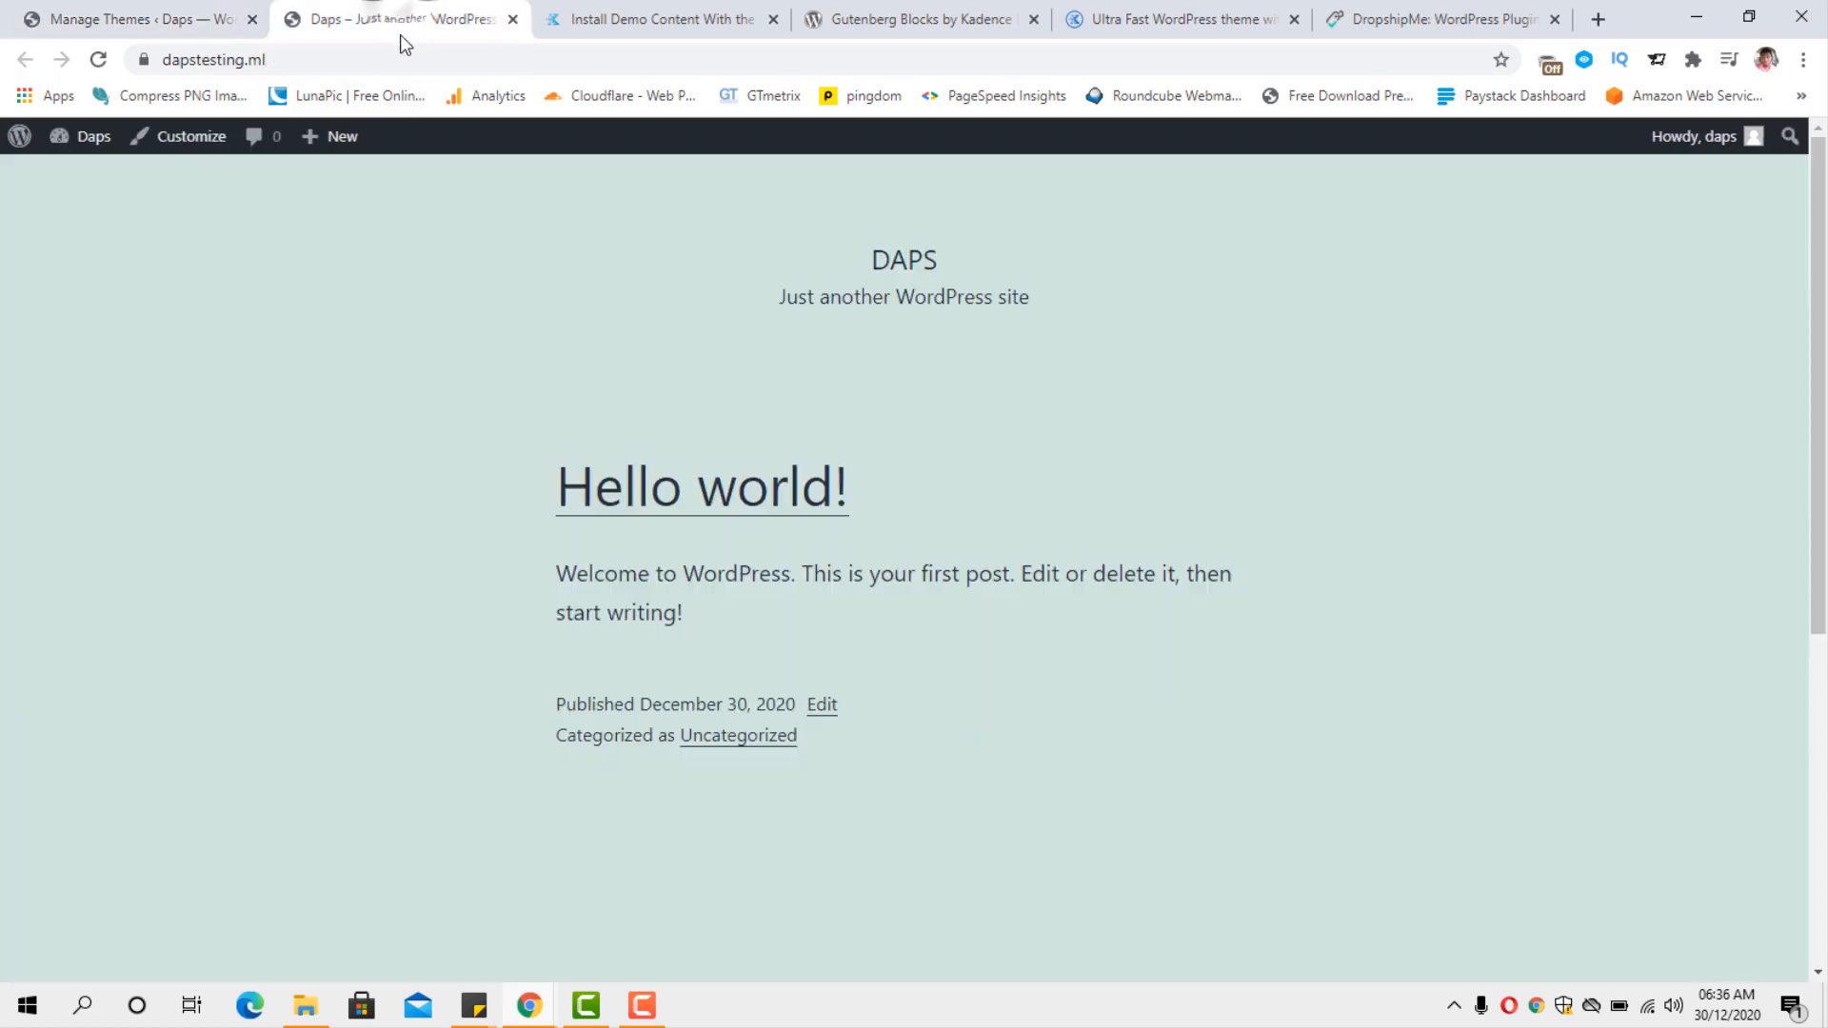
pyautogui.click(98, 60)
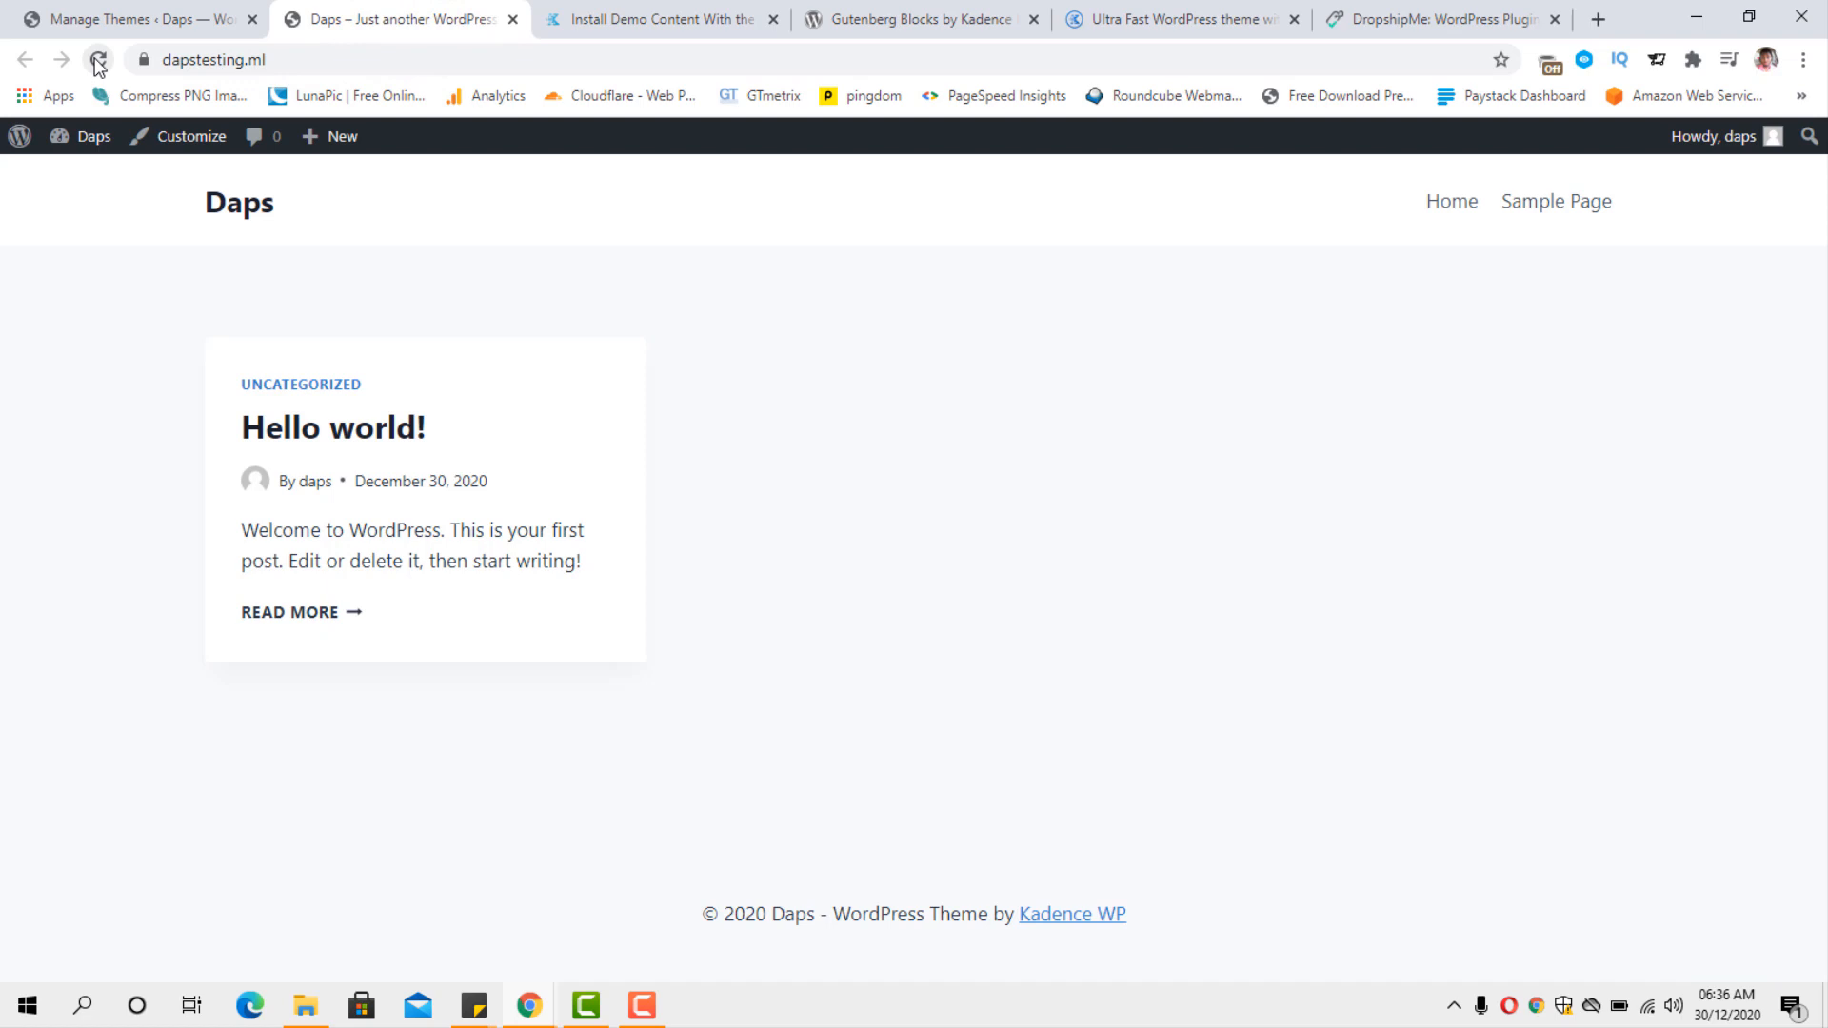
pyautogui.click(176, 31)
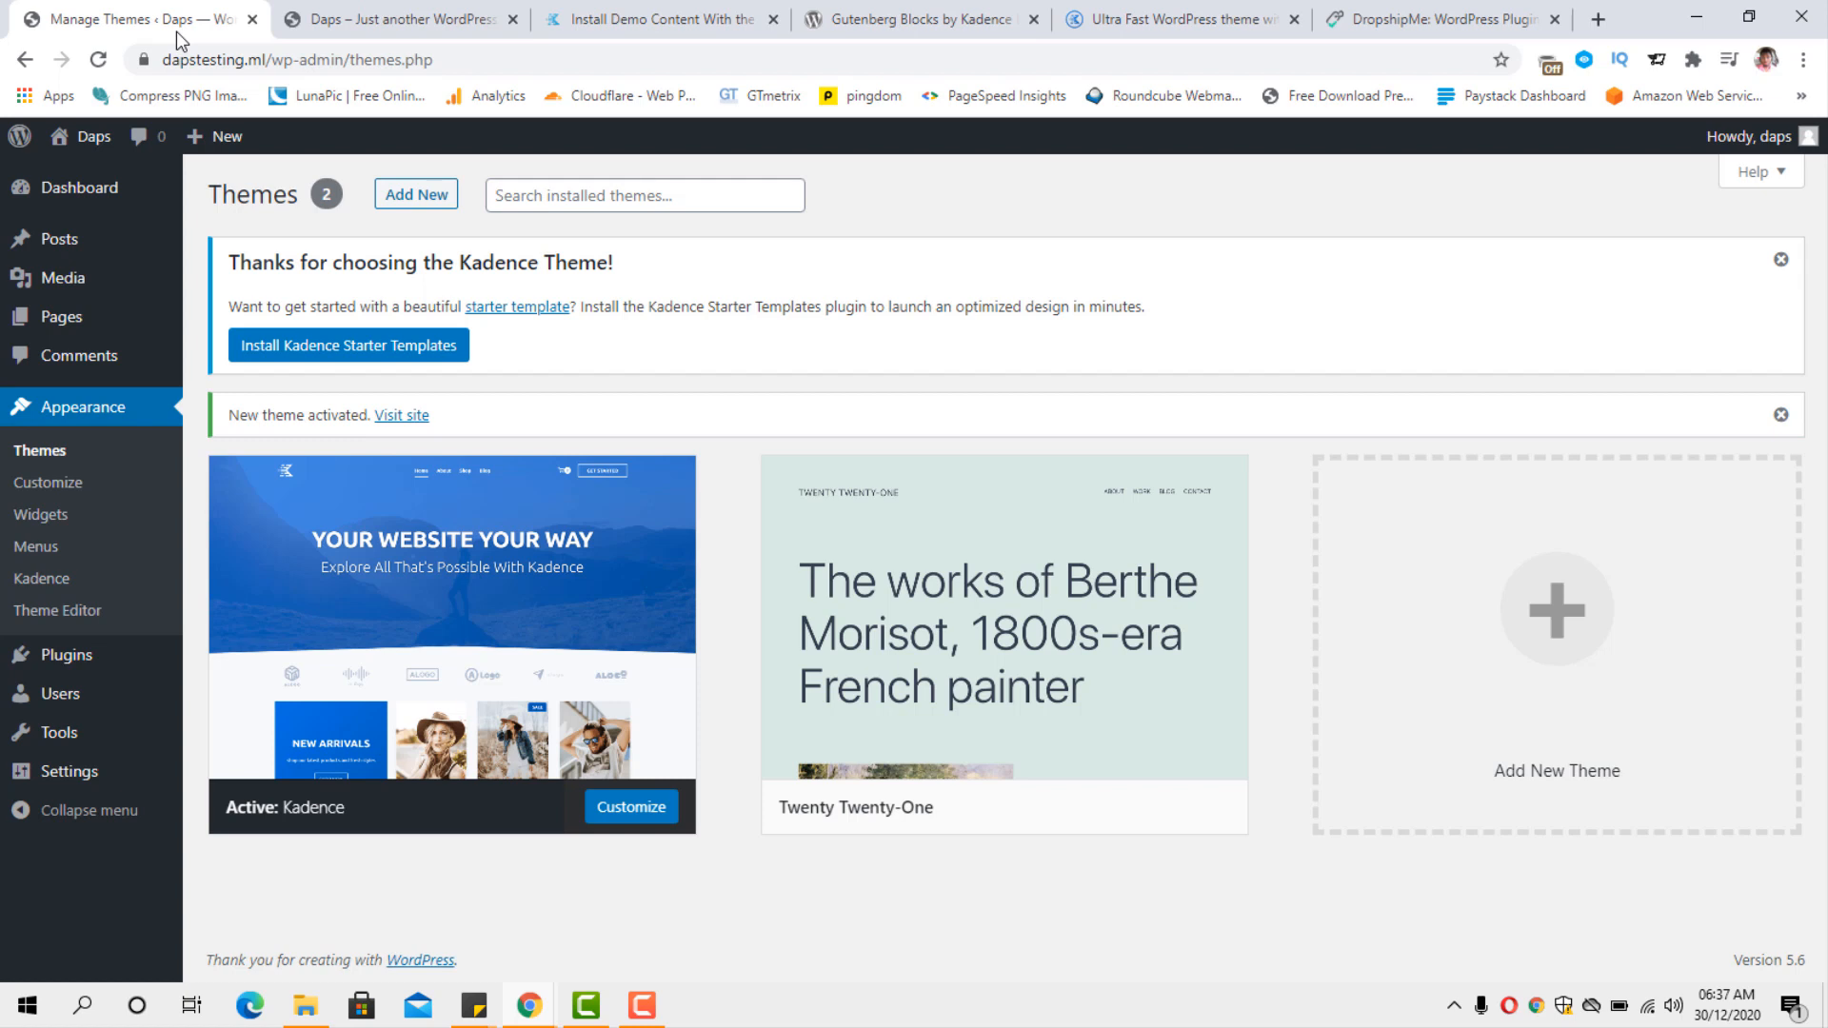
# Look over the Kadence Importer knowledge base article, and return to the WordPress admin.
pyautogui.click(602, 21)
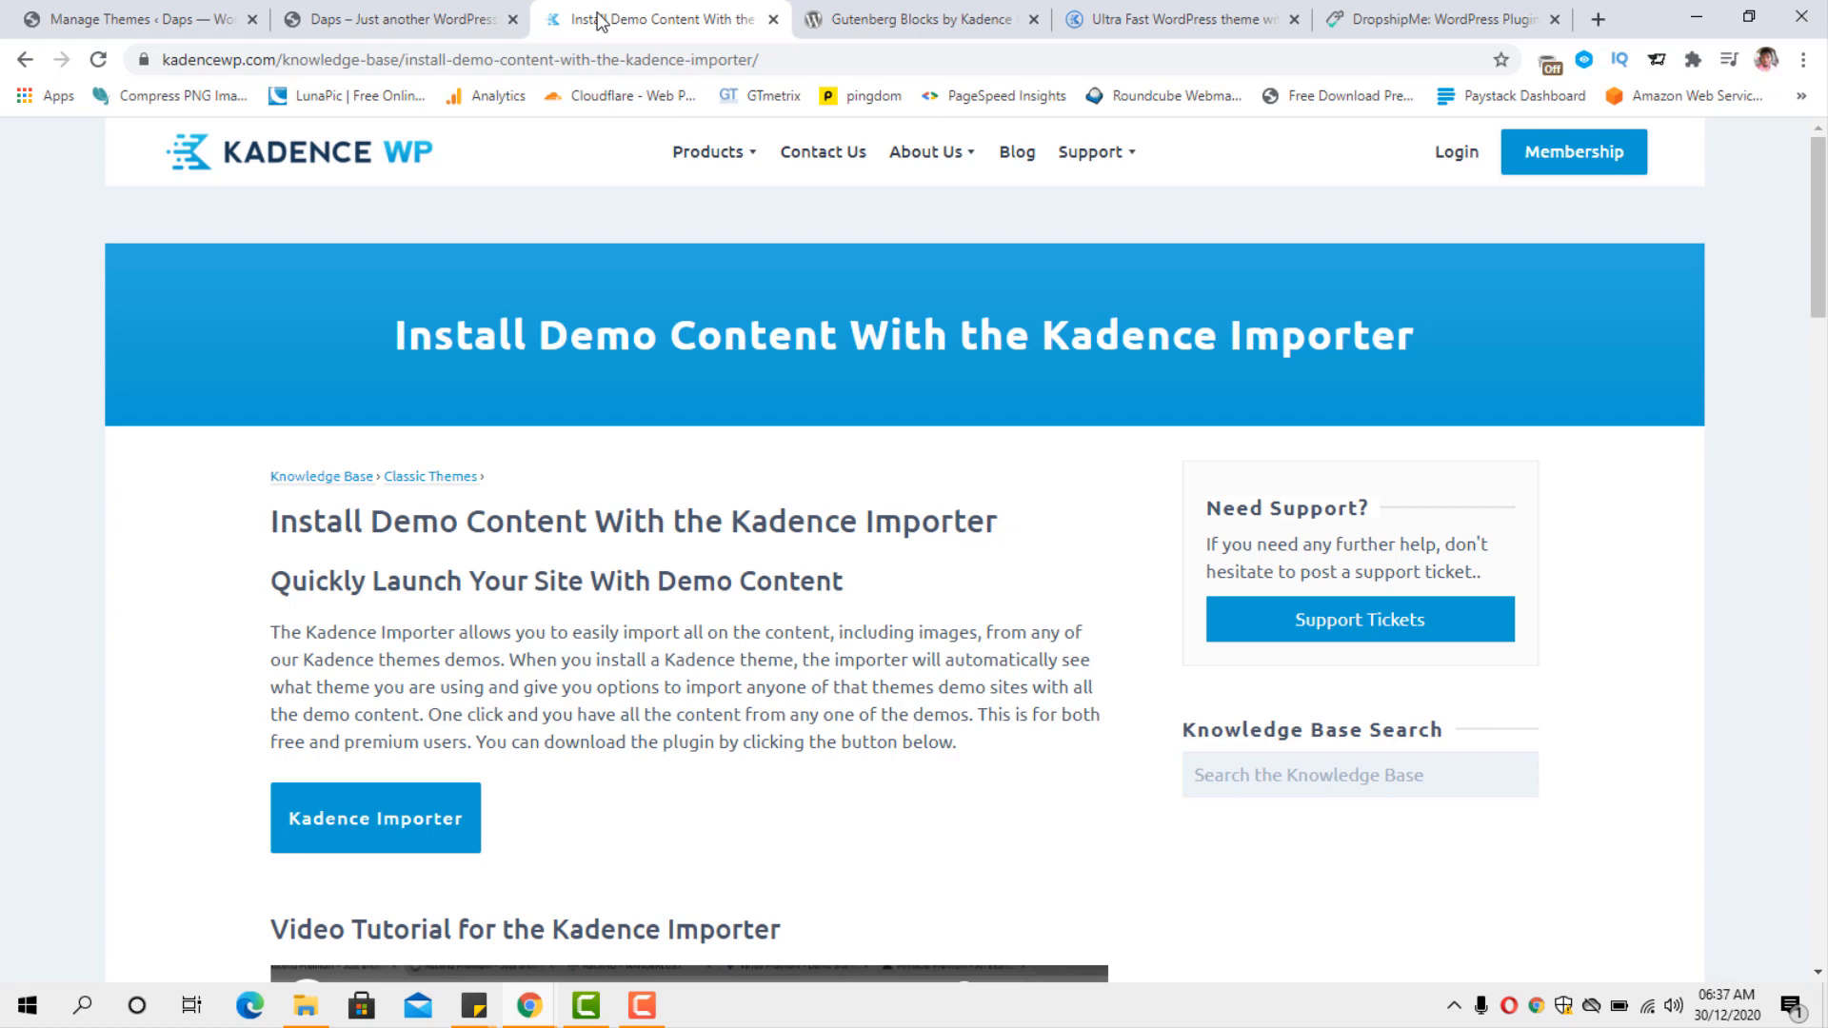
pyautogui.scroll(-1, 552, 226)
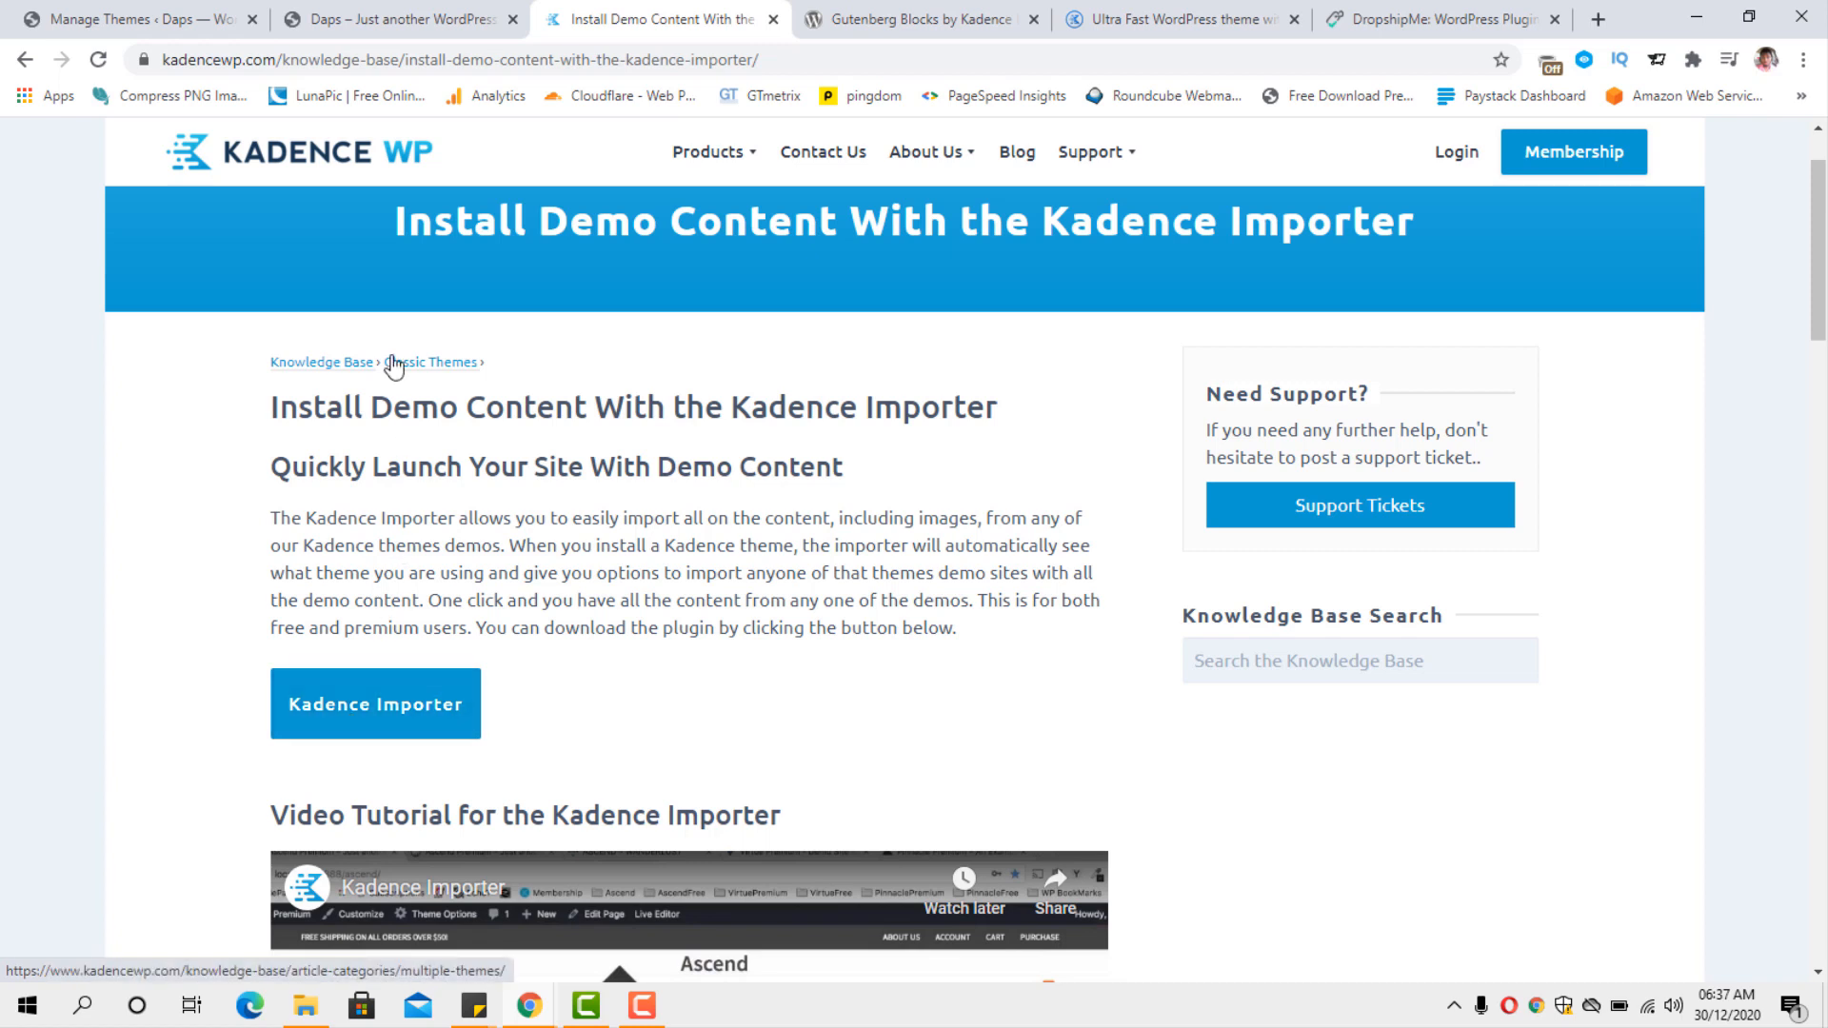
pyautogui.click(175, 16)
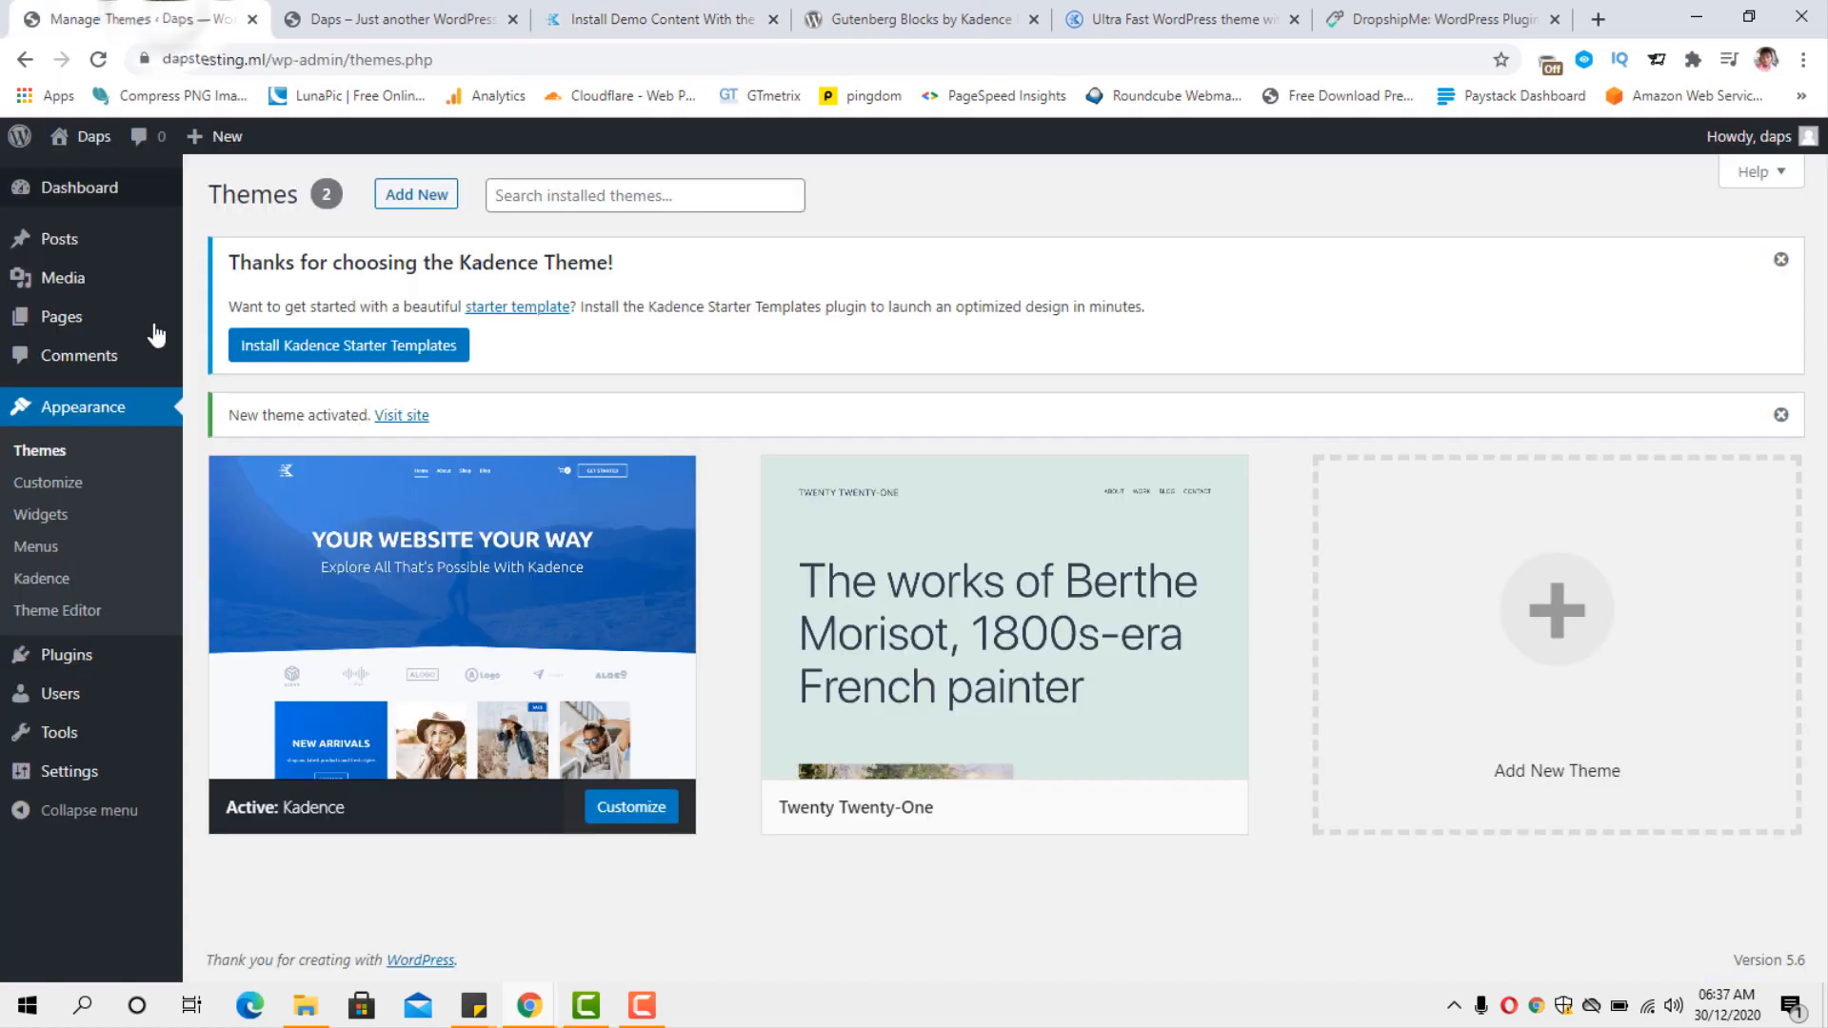
# Upload the plugin file kadence-importer (1).zip from Downloads, install it and activate it.
pyautogui.moveTo(441, 541)
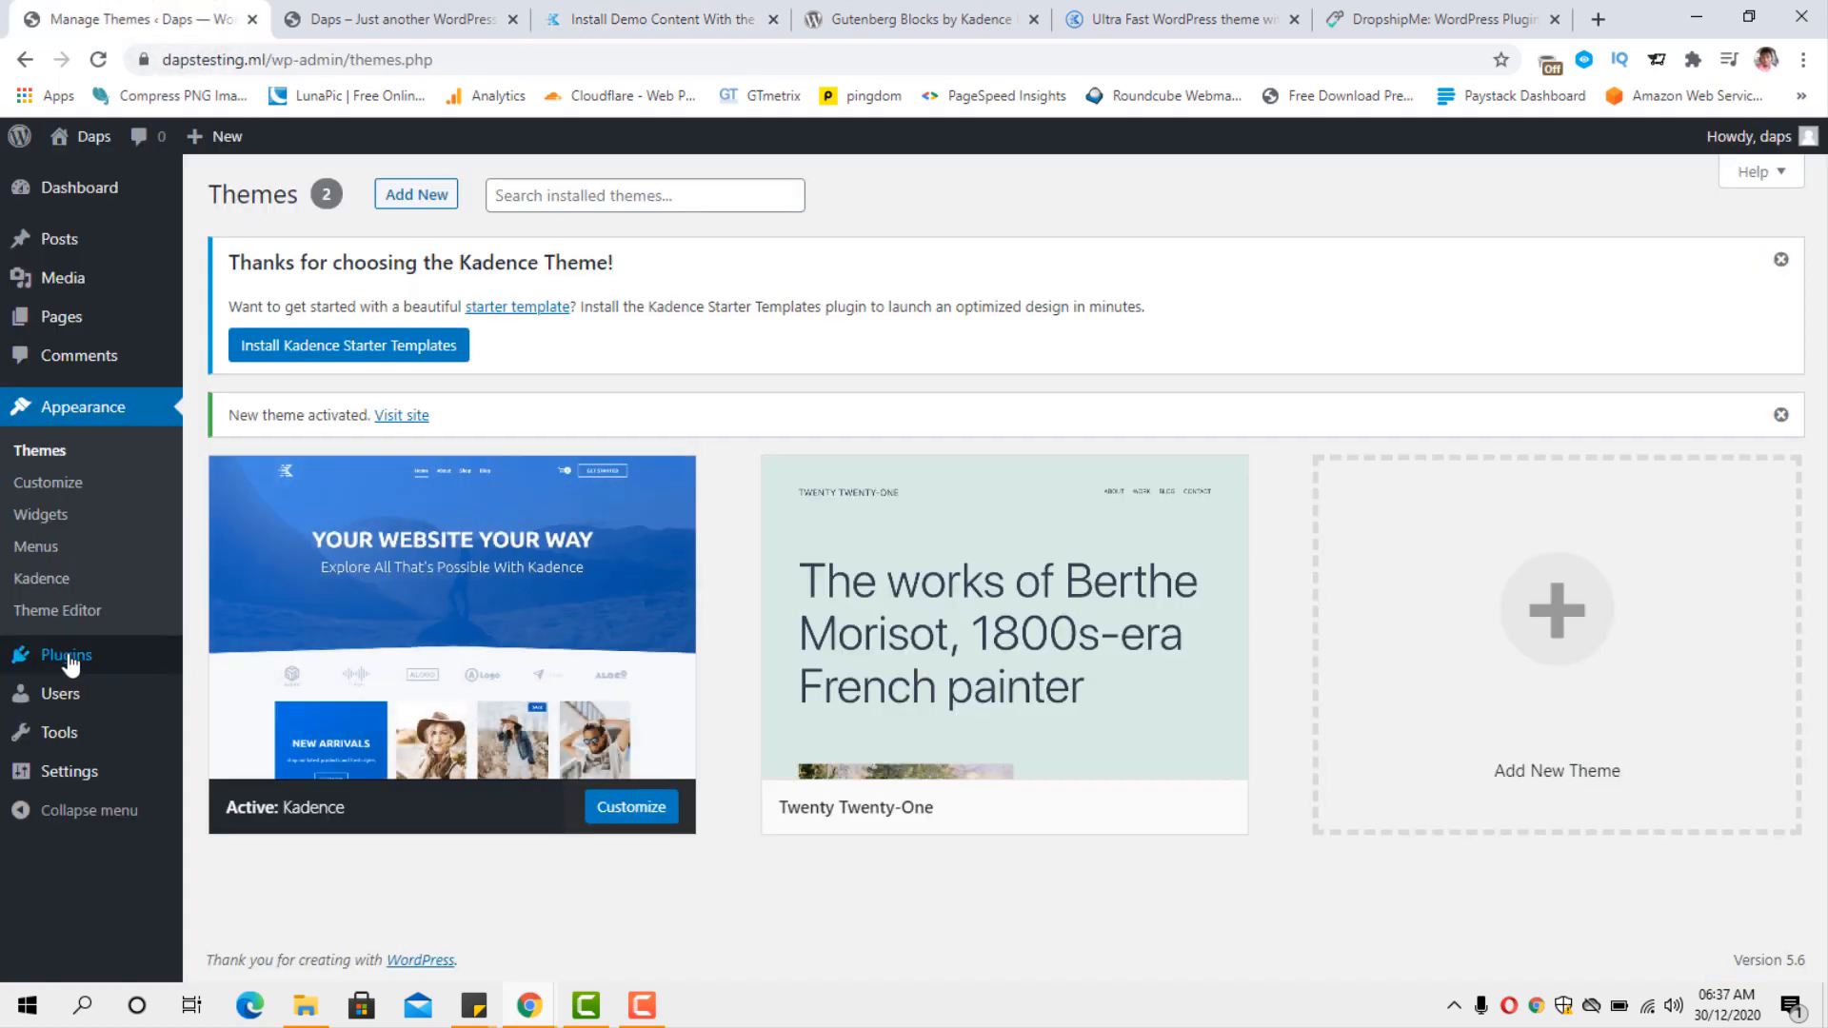
pyautogui.moveTo(60, 655)
pyautogui.click(235, 695)
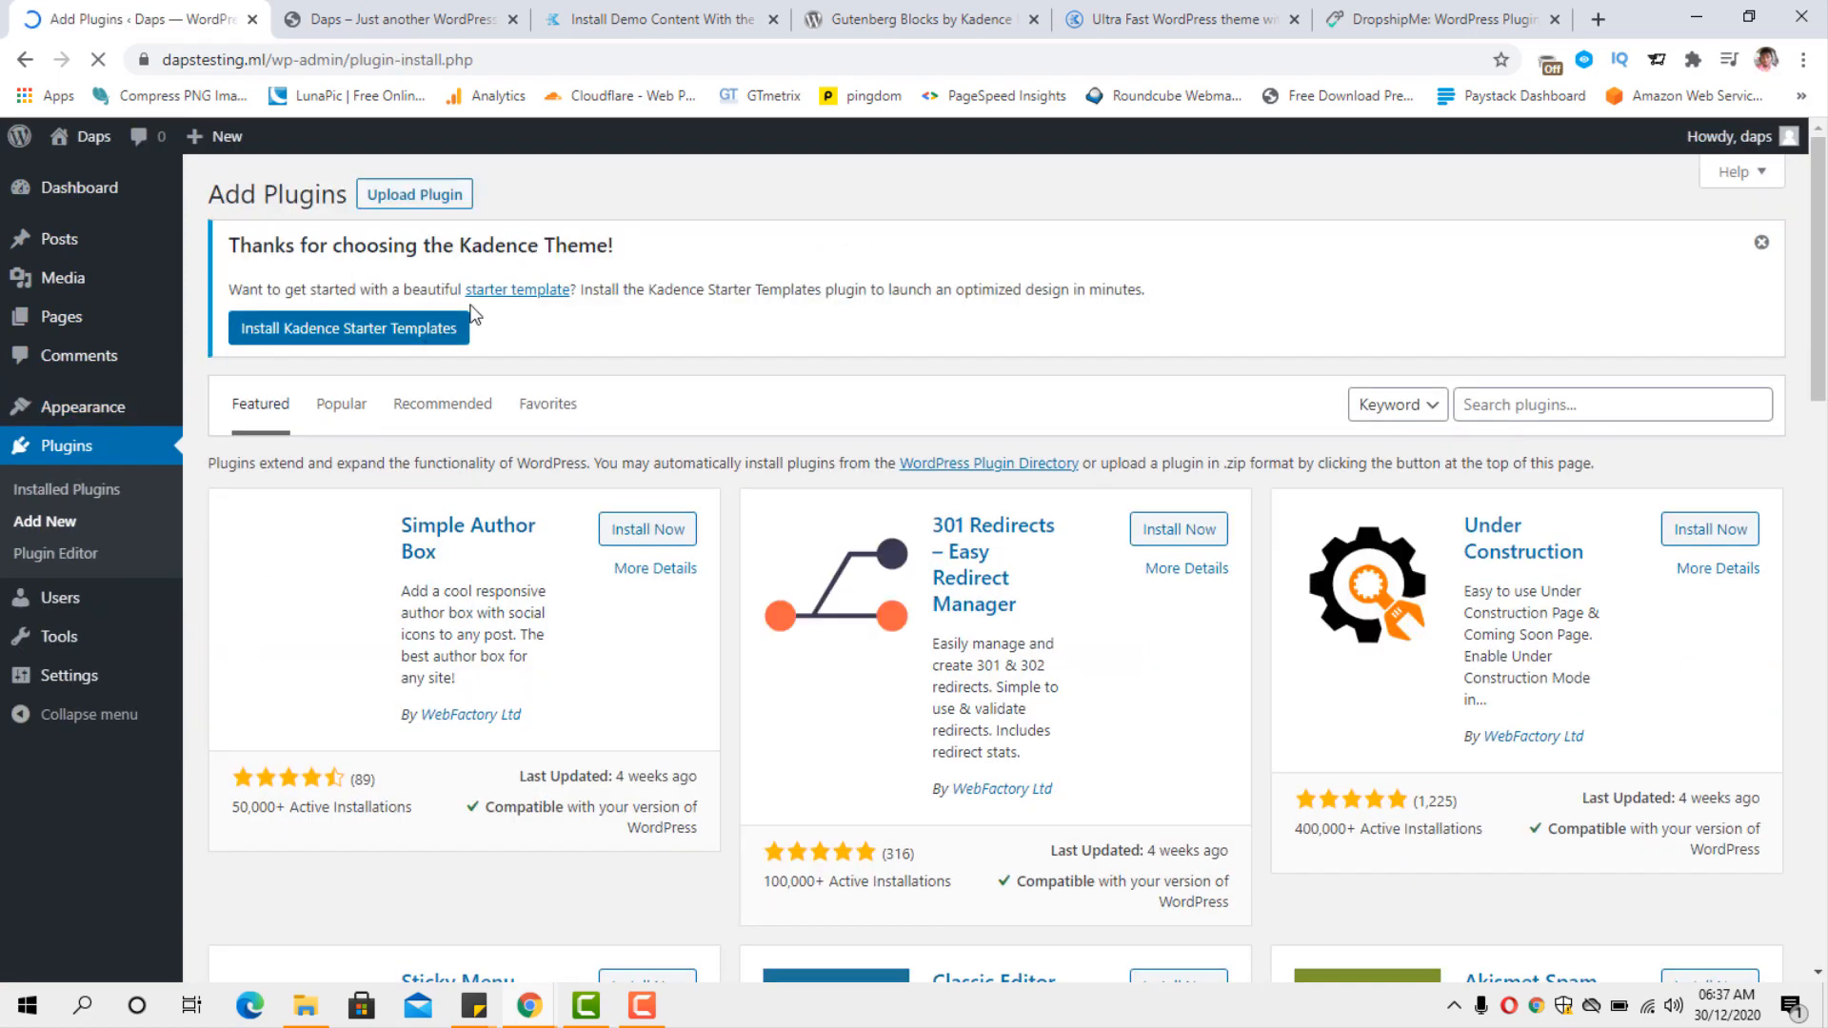
pyautogui.click(417, 198)
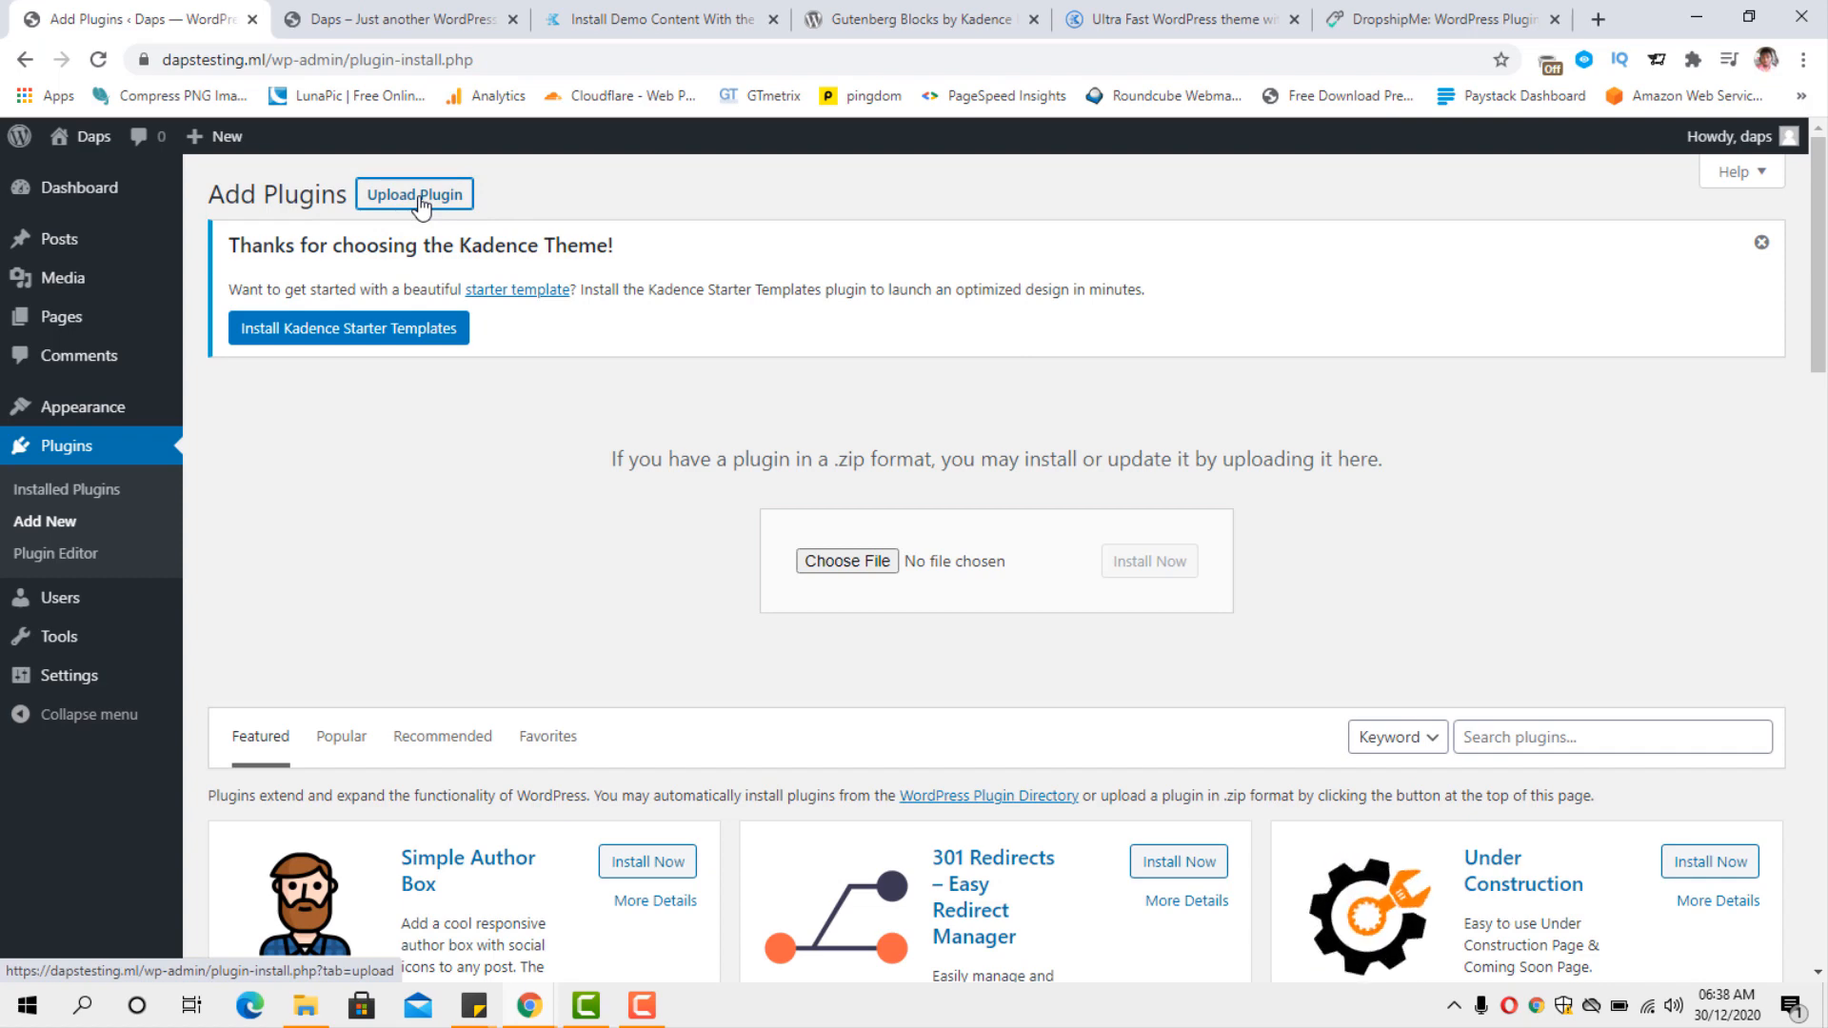
pyautogui.click(857, 561)
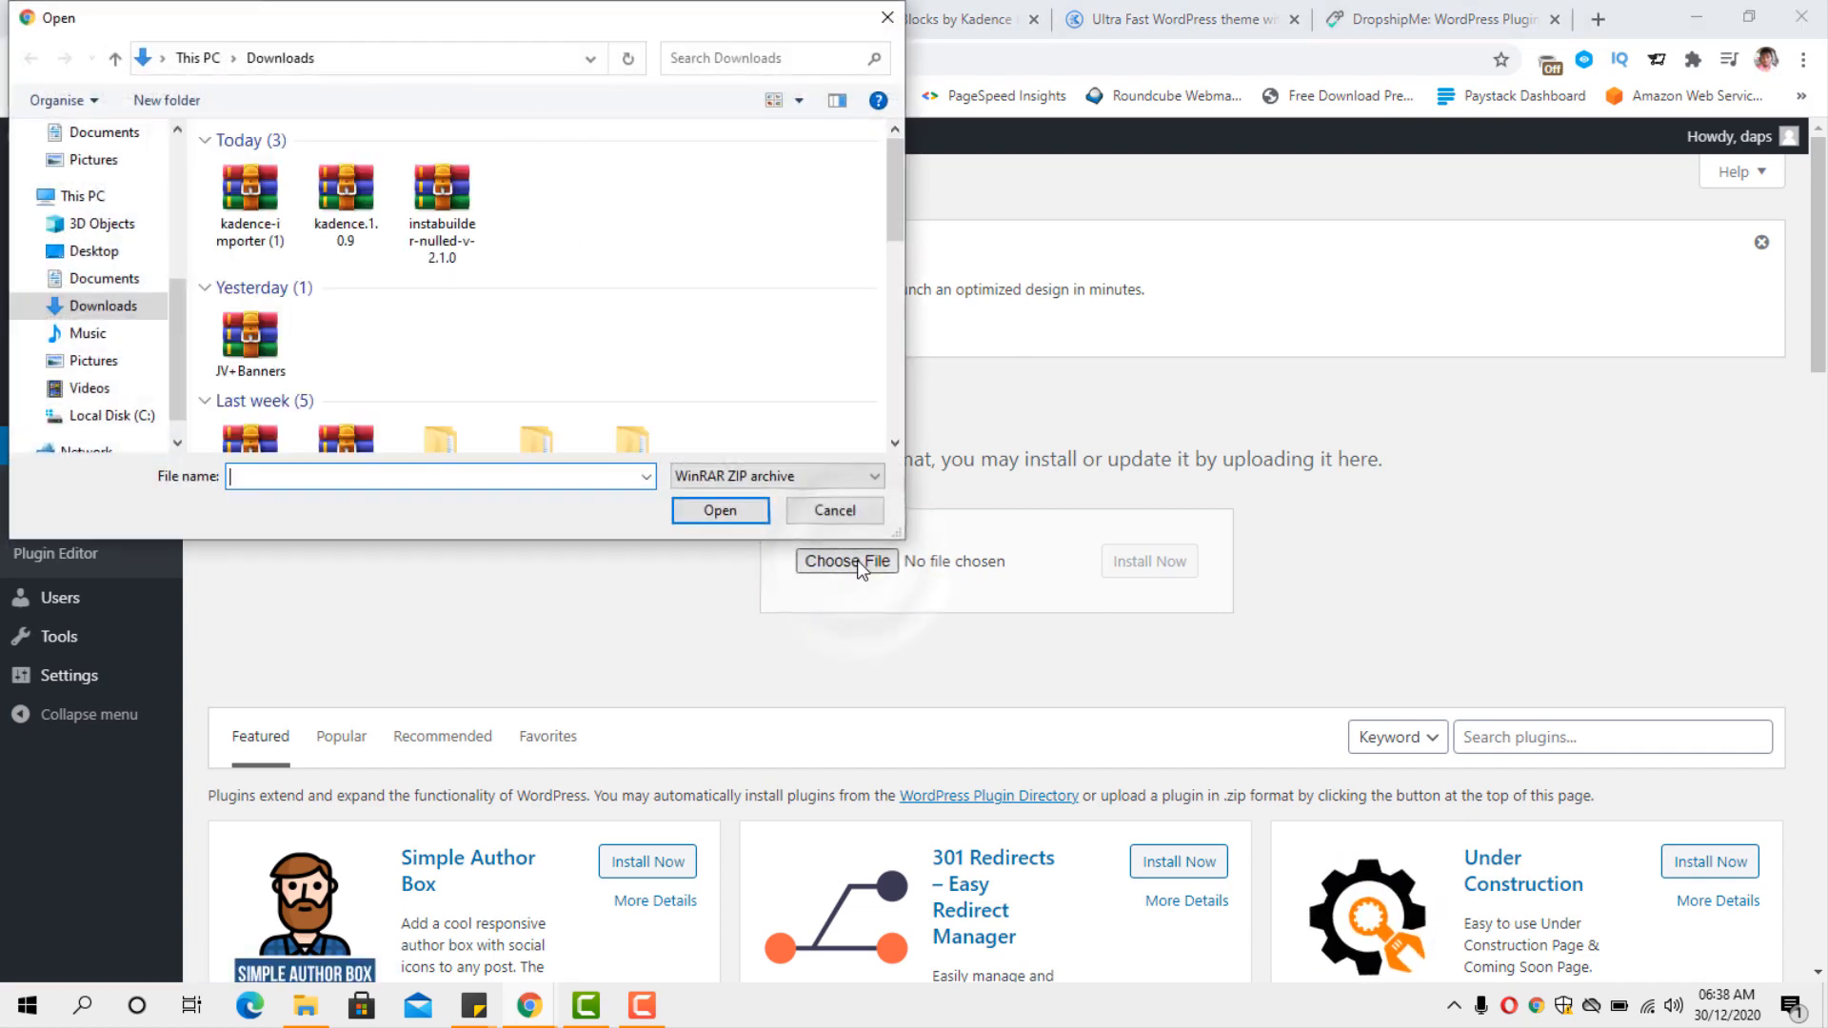
pyautogui.click(251, 205)
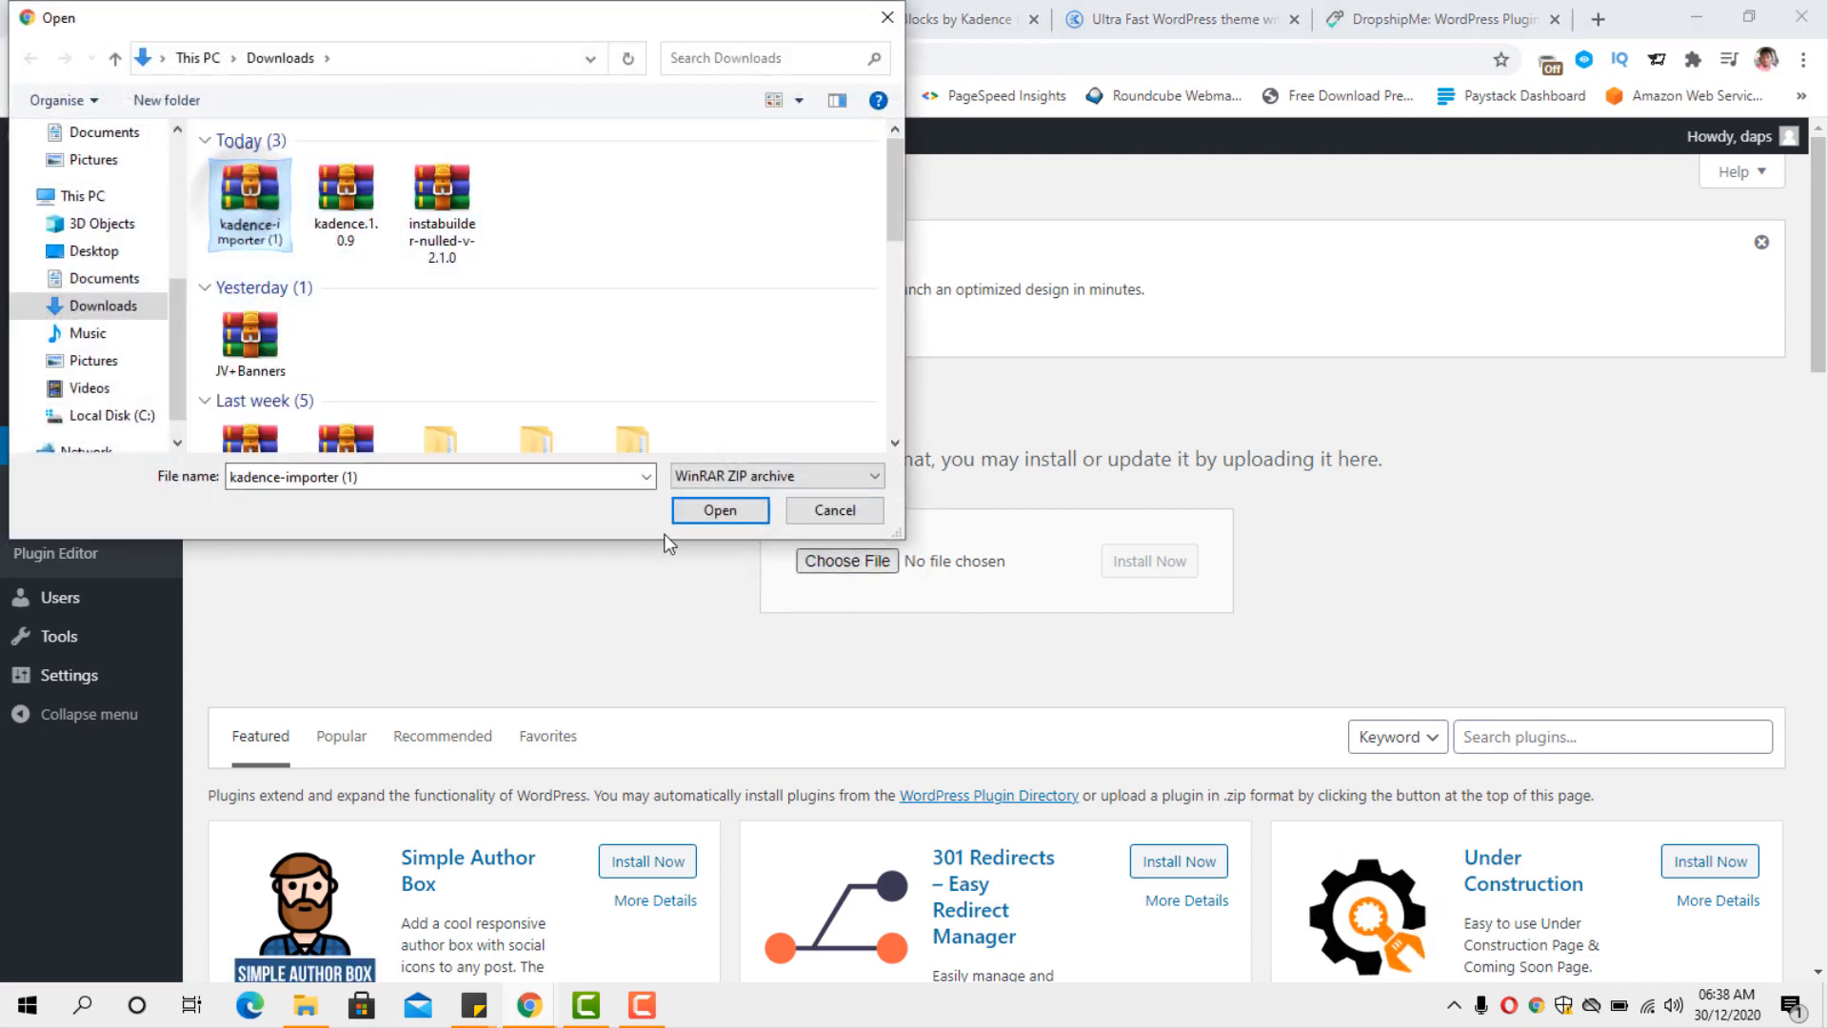
pyautogui.click(695, 512)
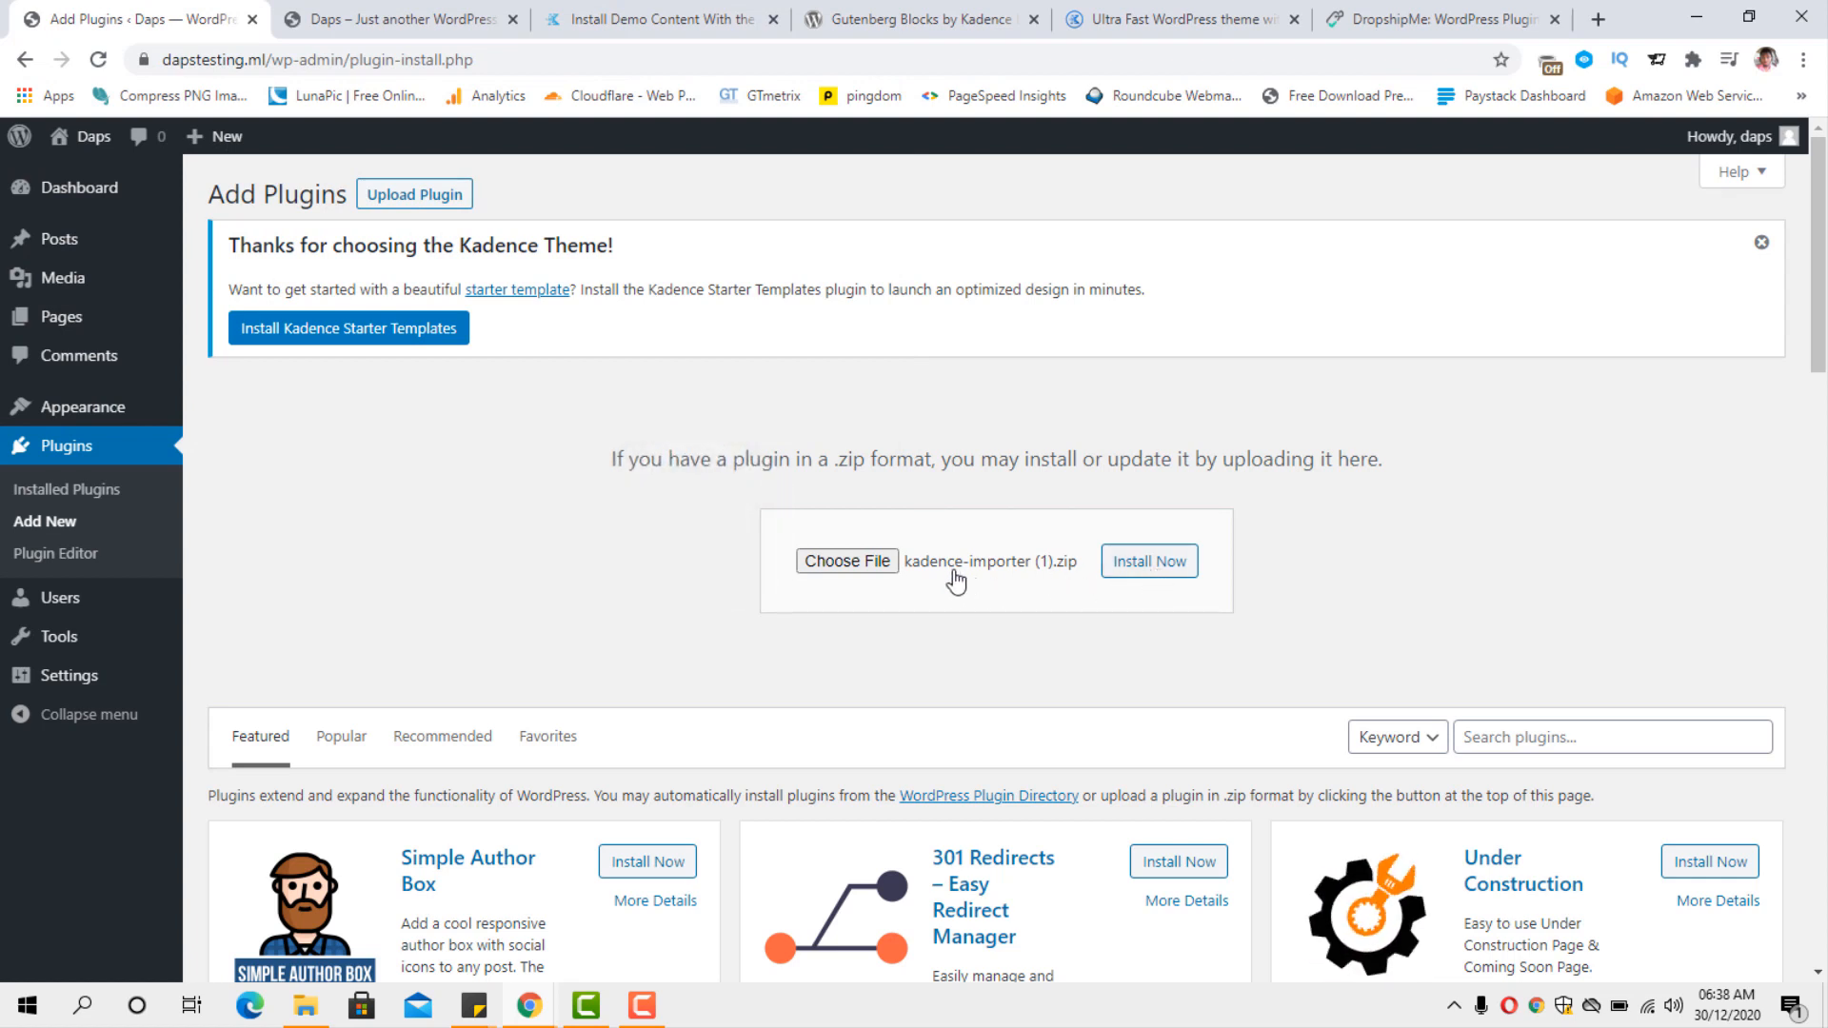
pyautogui.click(1147, 571)
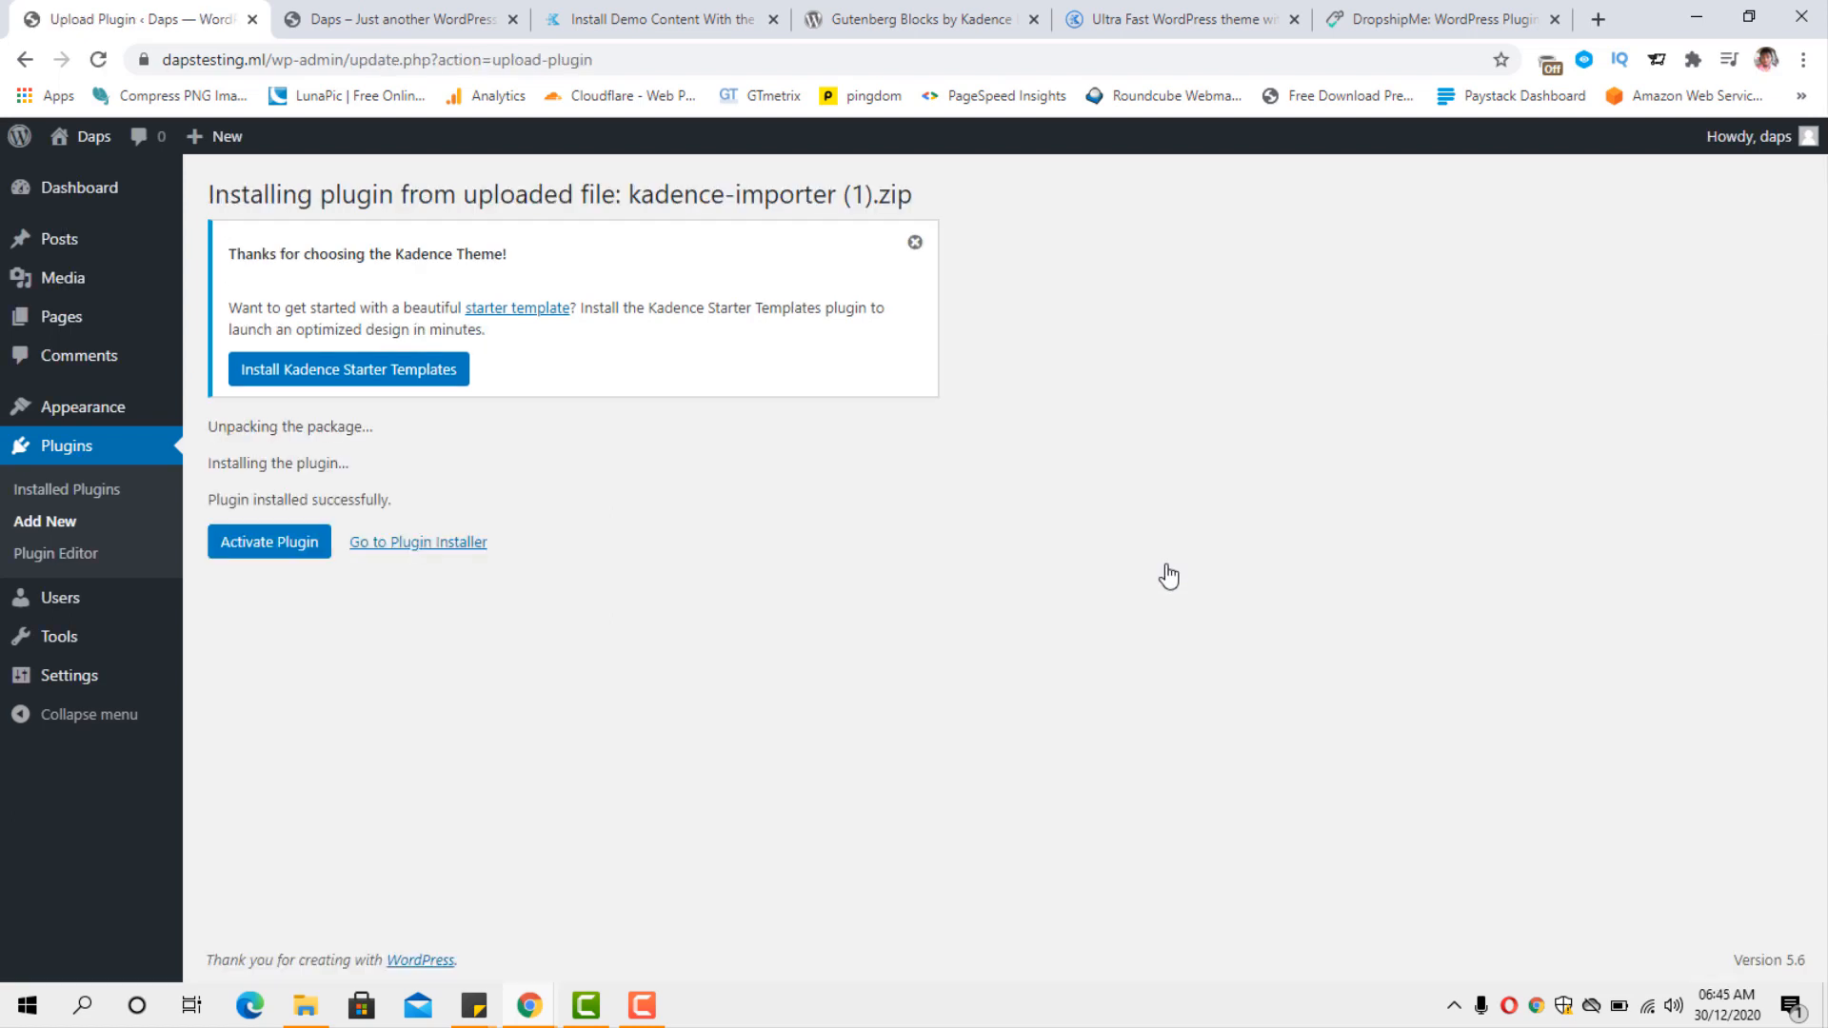
pyautogui.click(238, 550)
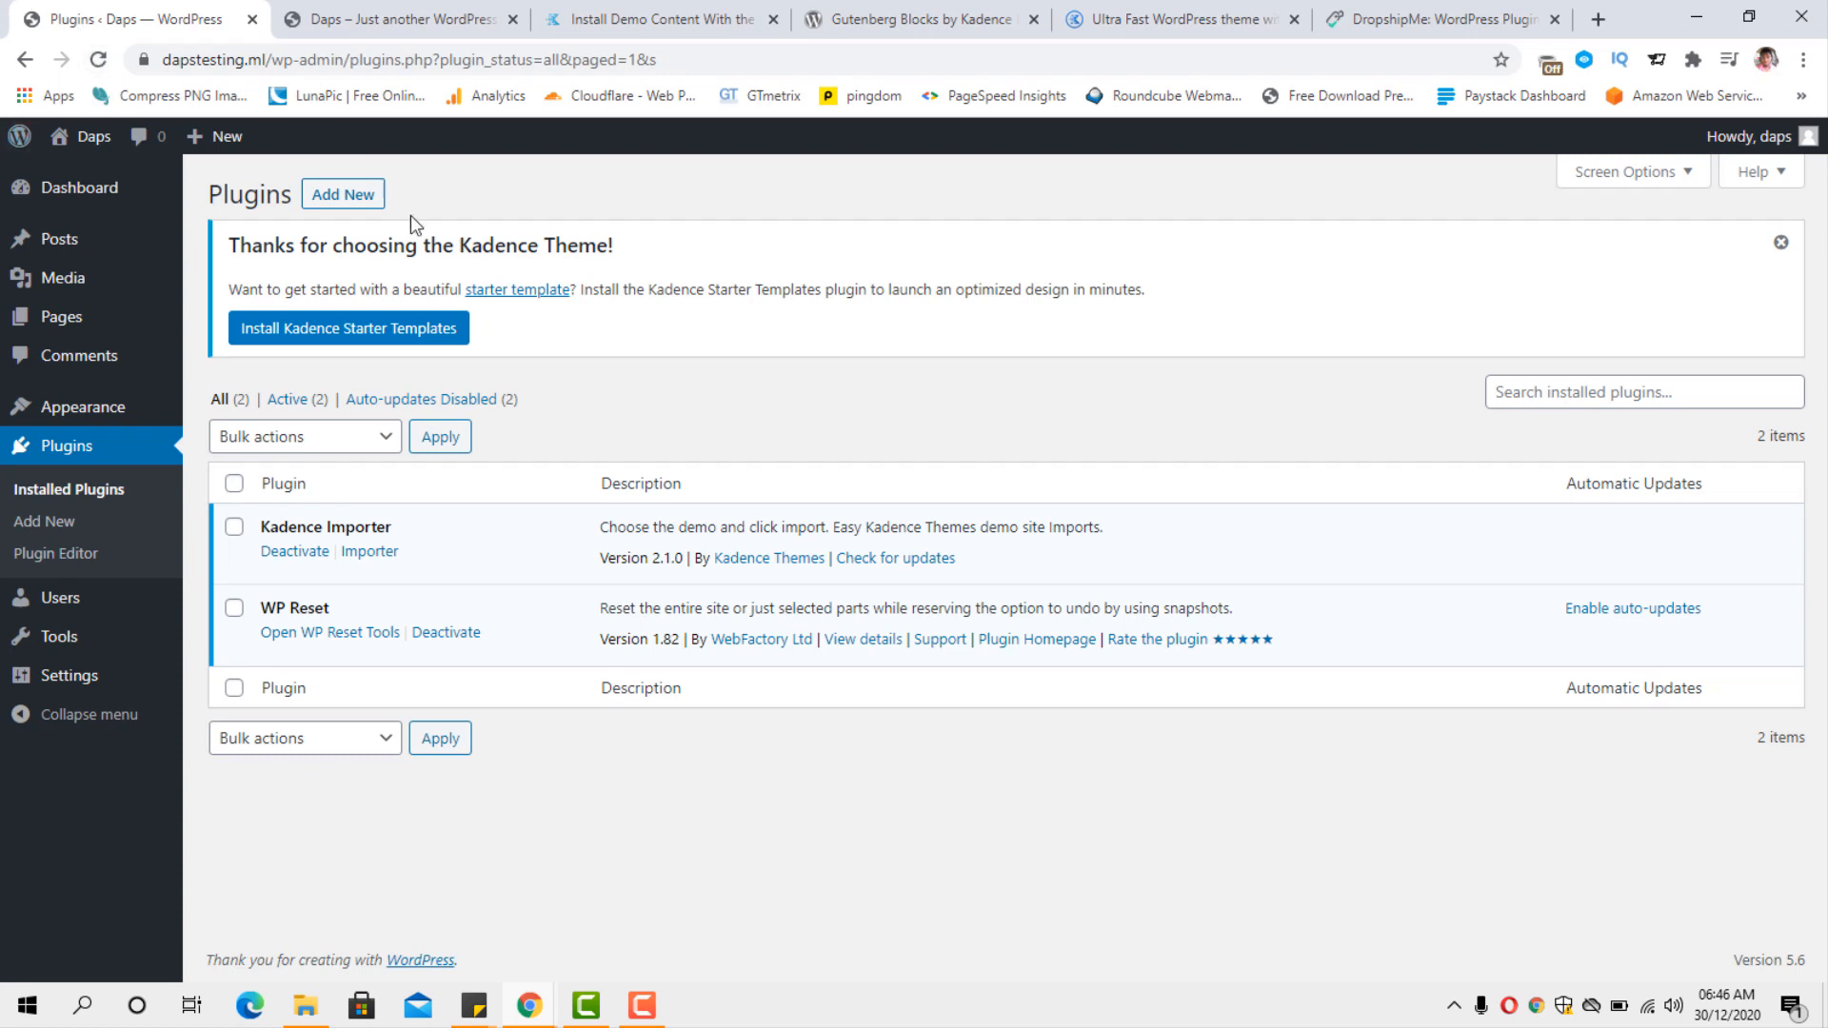
# Install the Kadence Starter Templates plugin and choose Gutenberg as the builder.
pyautogui.click(328, 341)
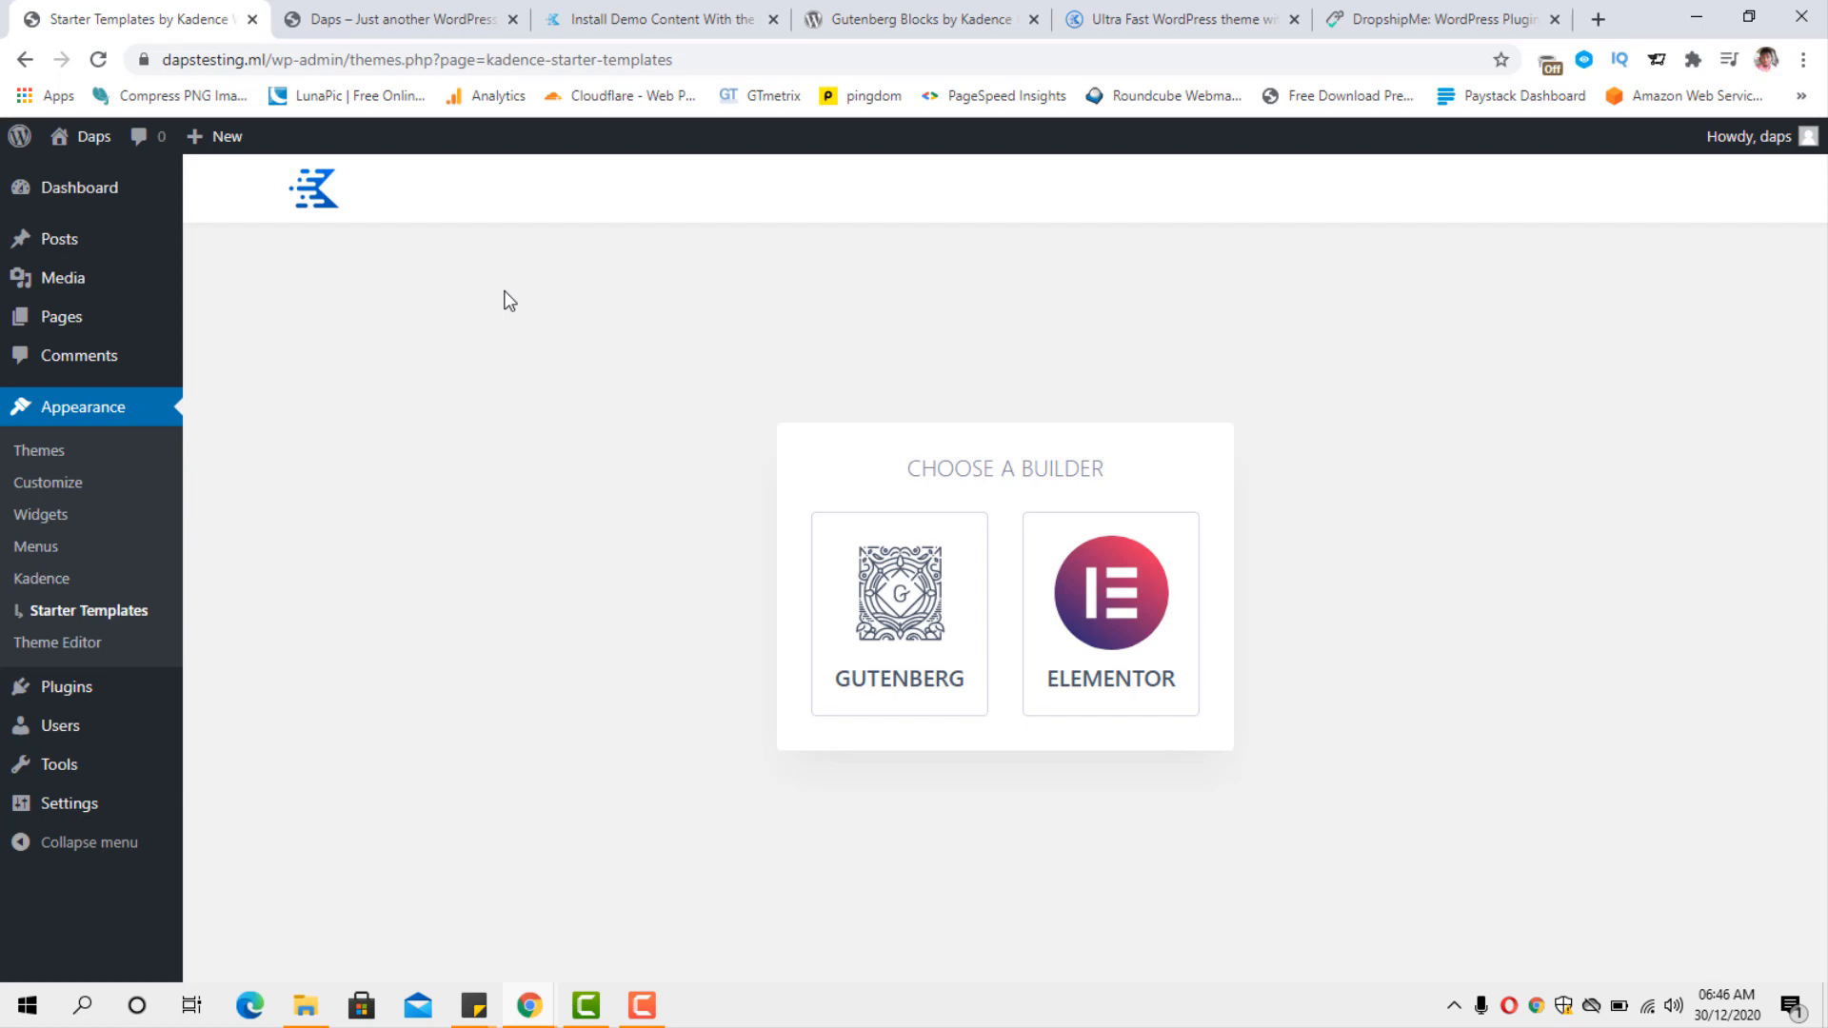
pyautogui.click(871, 609)
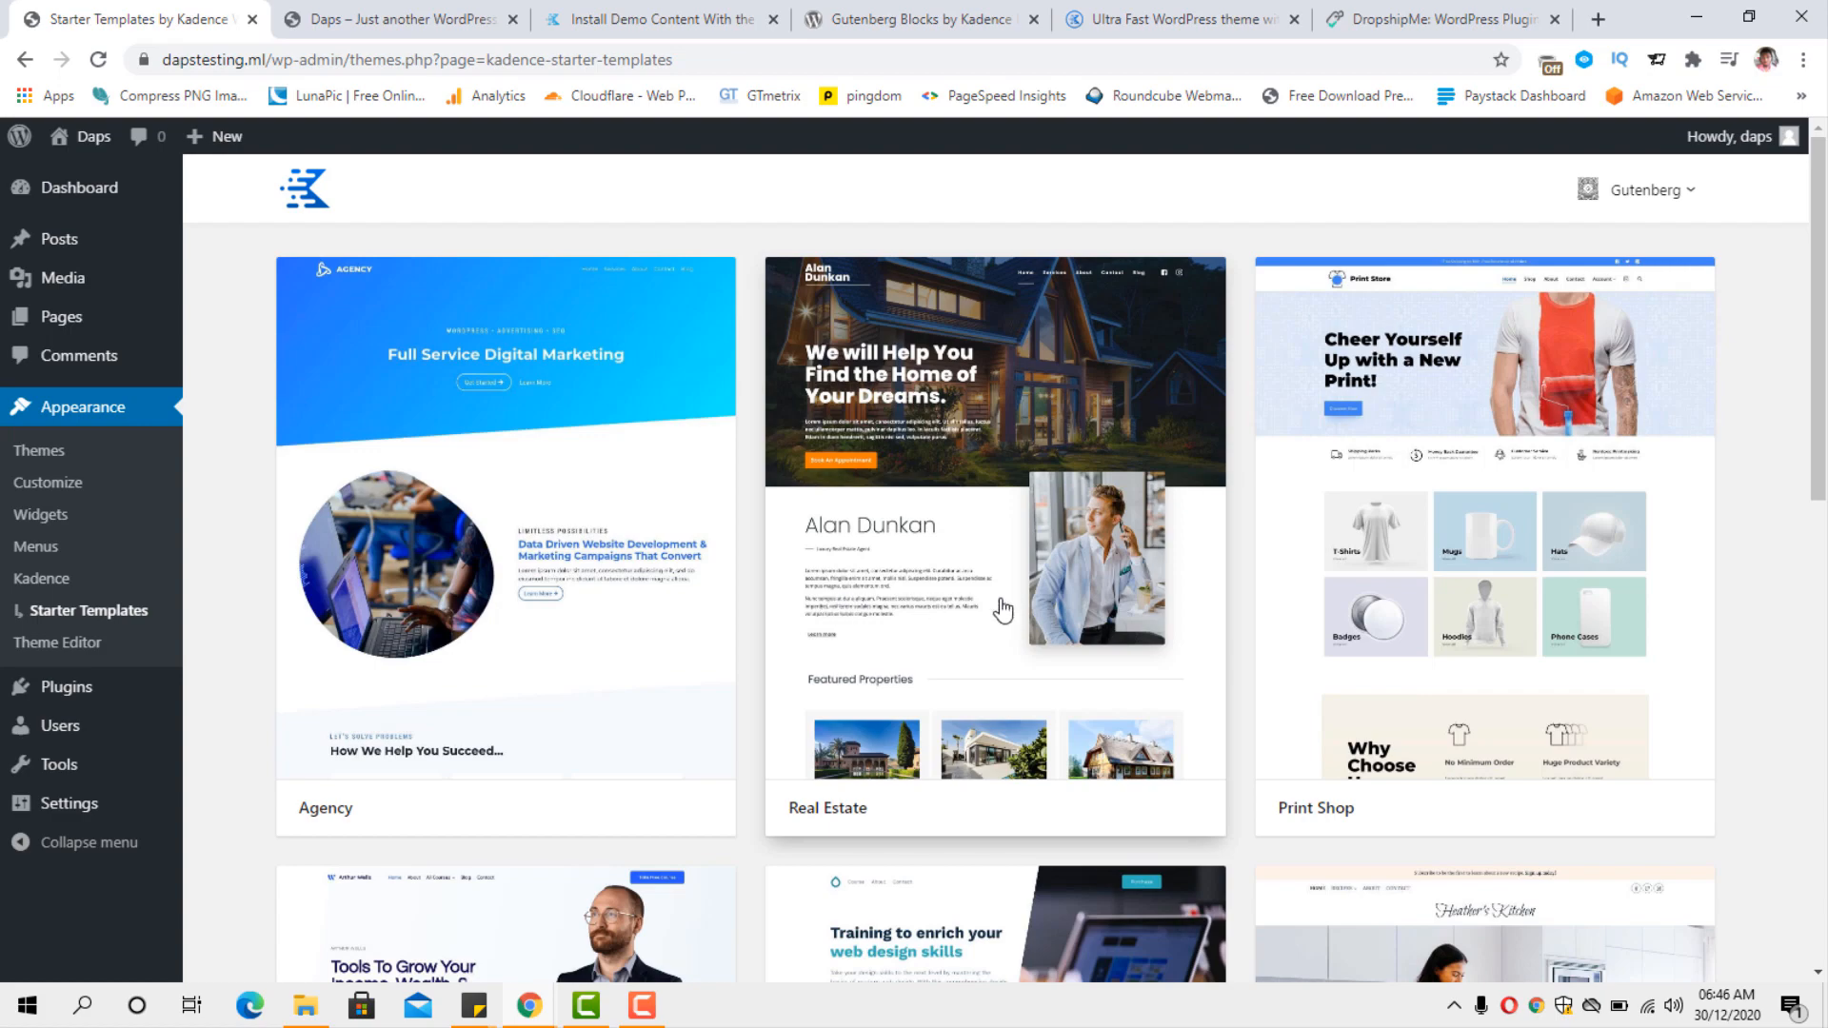
# Browse the Gutenberg starter templates and open the Print Shop template.
pyautogui.scroll(-6, 999, 609)
pyautogui.scroll(-4, 1003, 610)
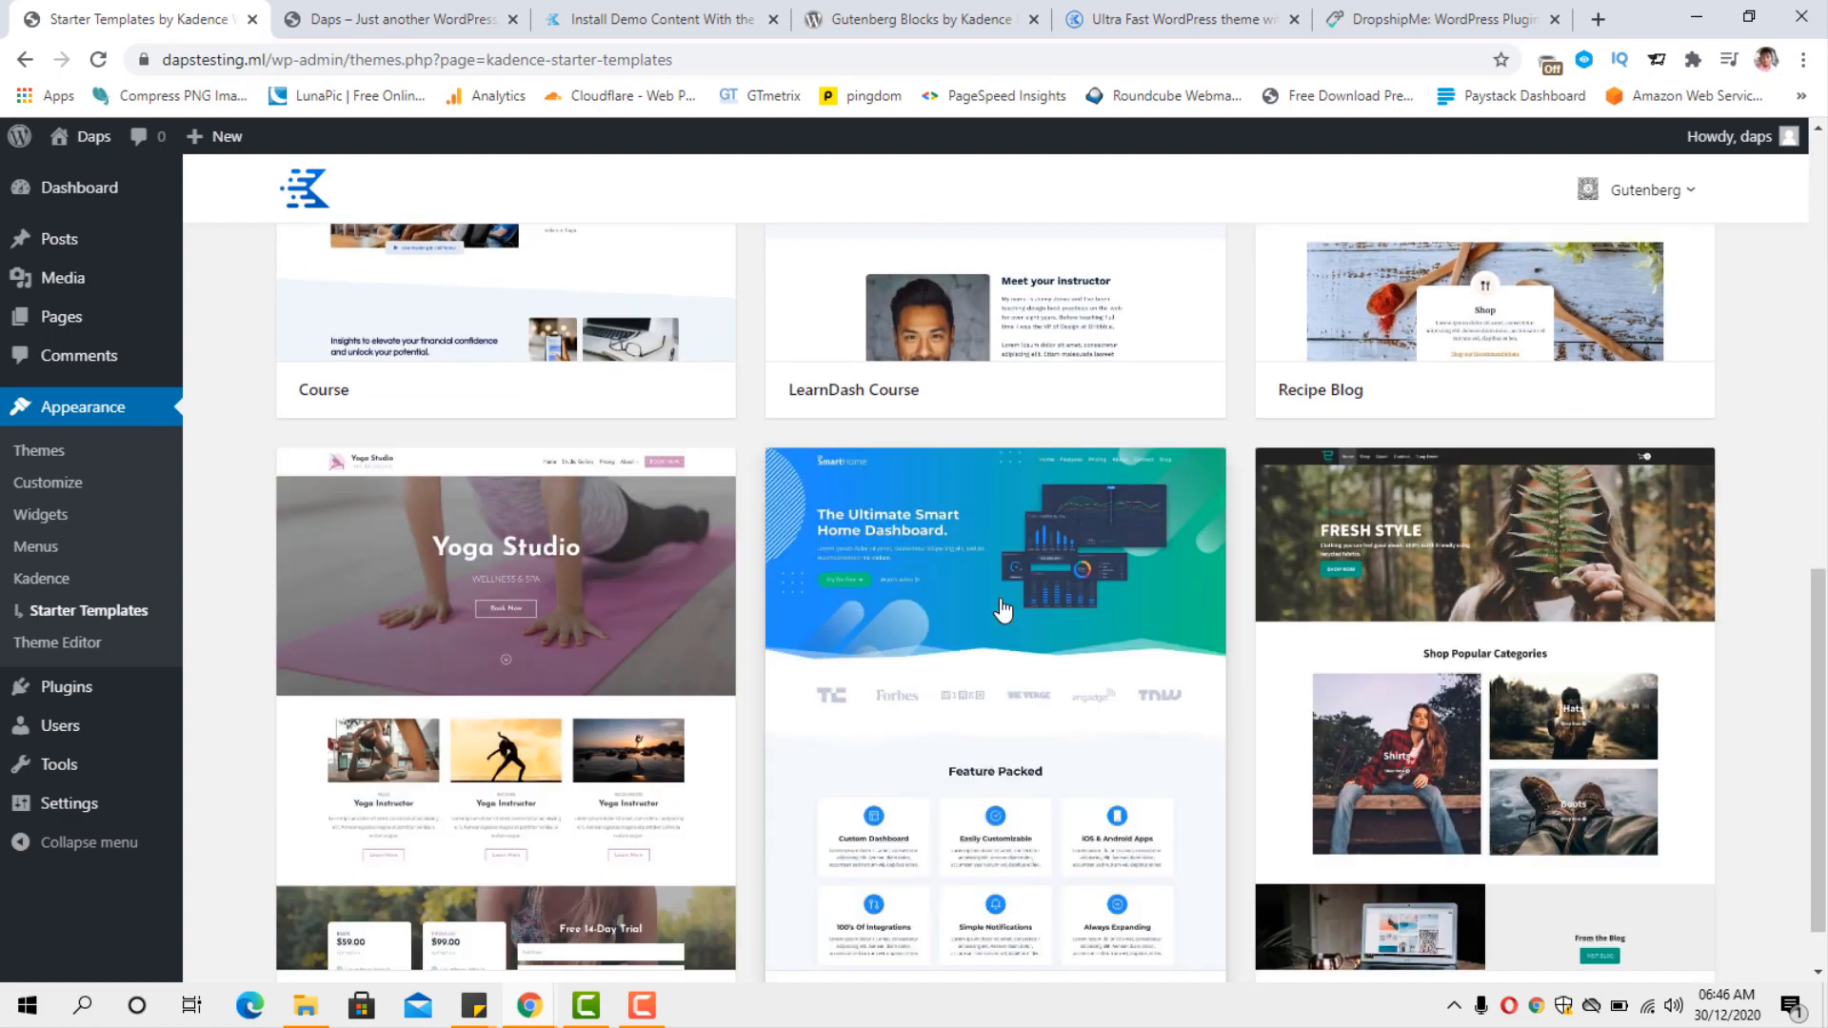
pyautogui.scroll(-1, 1002, 610)
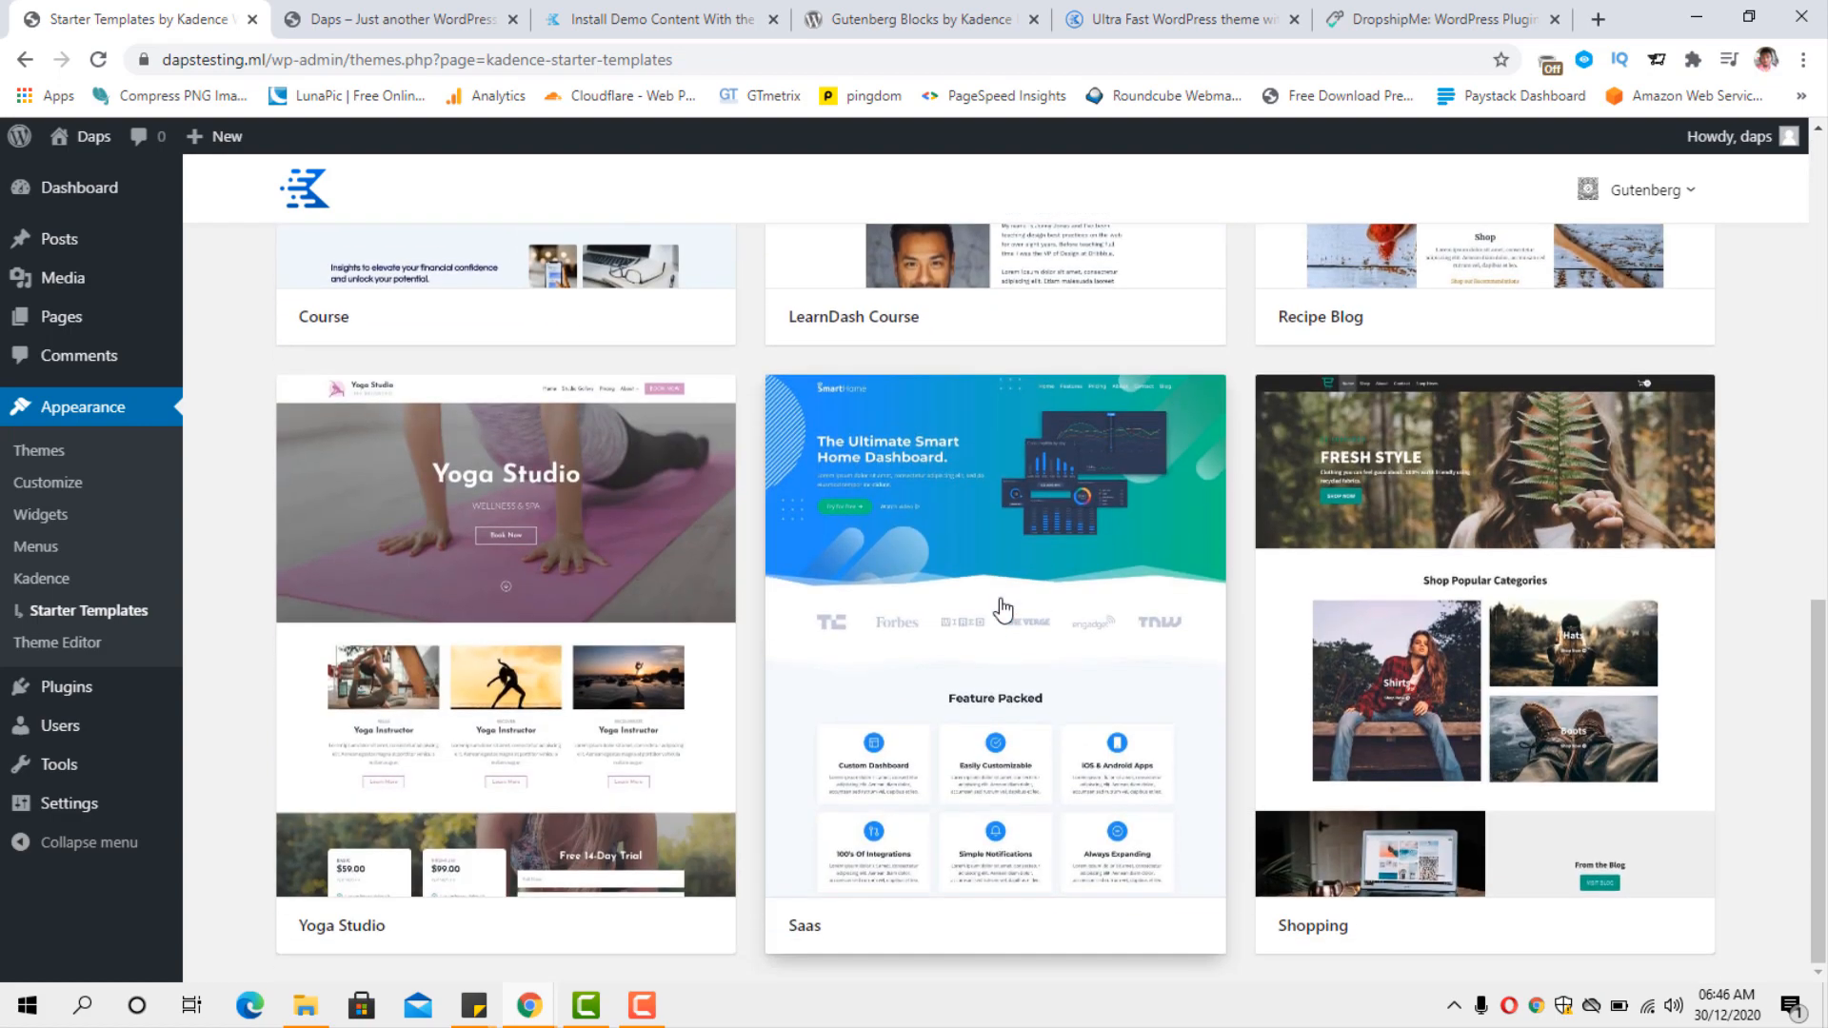
pyautogui.scroll(20, 1066, 614)
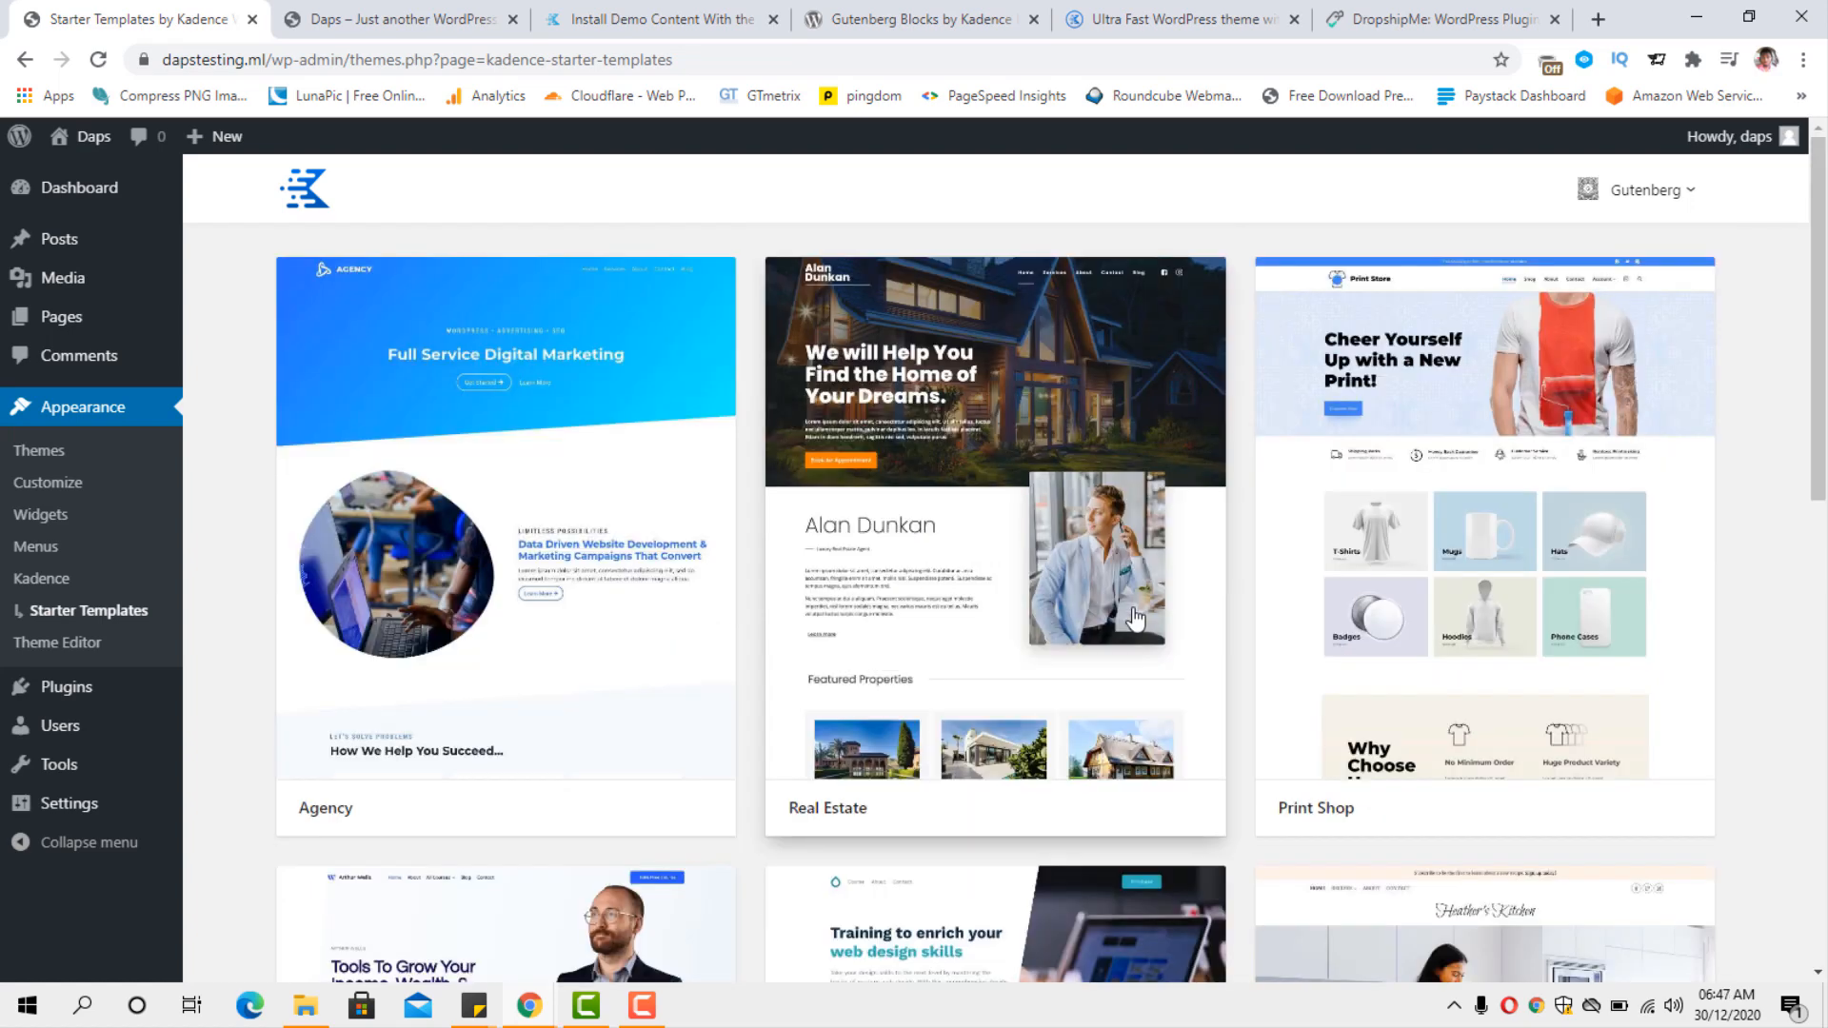
pyautogui.click(1482, 590)
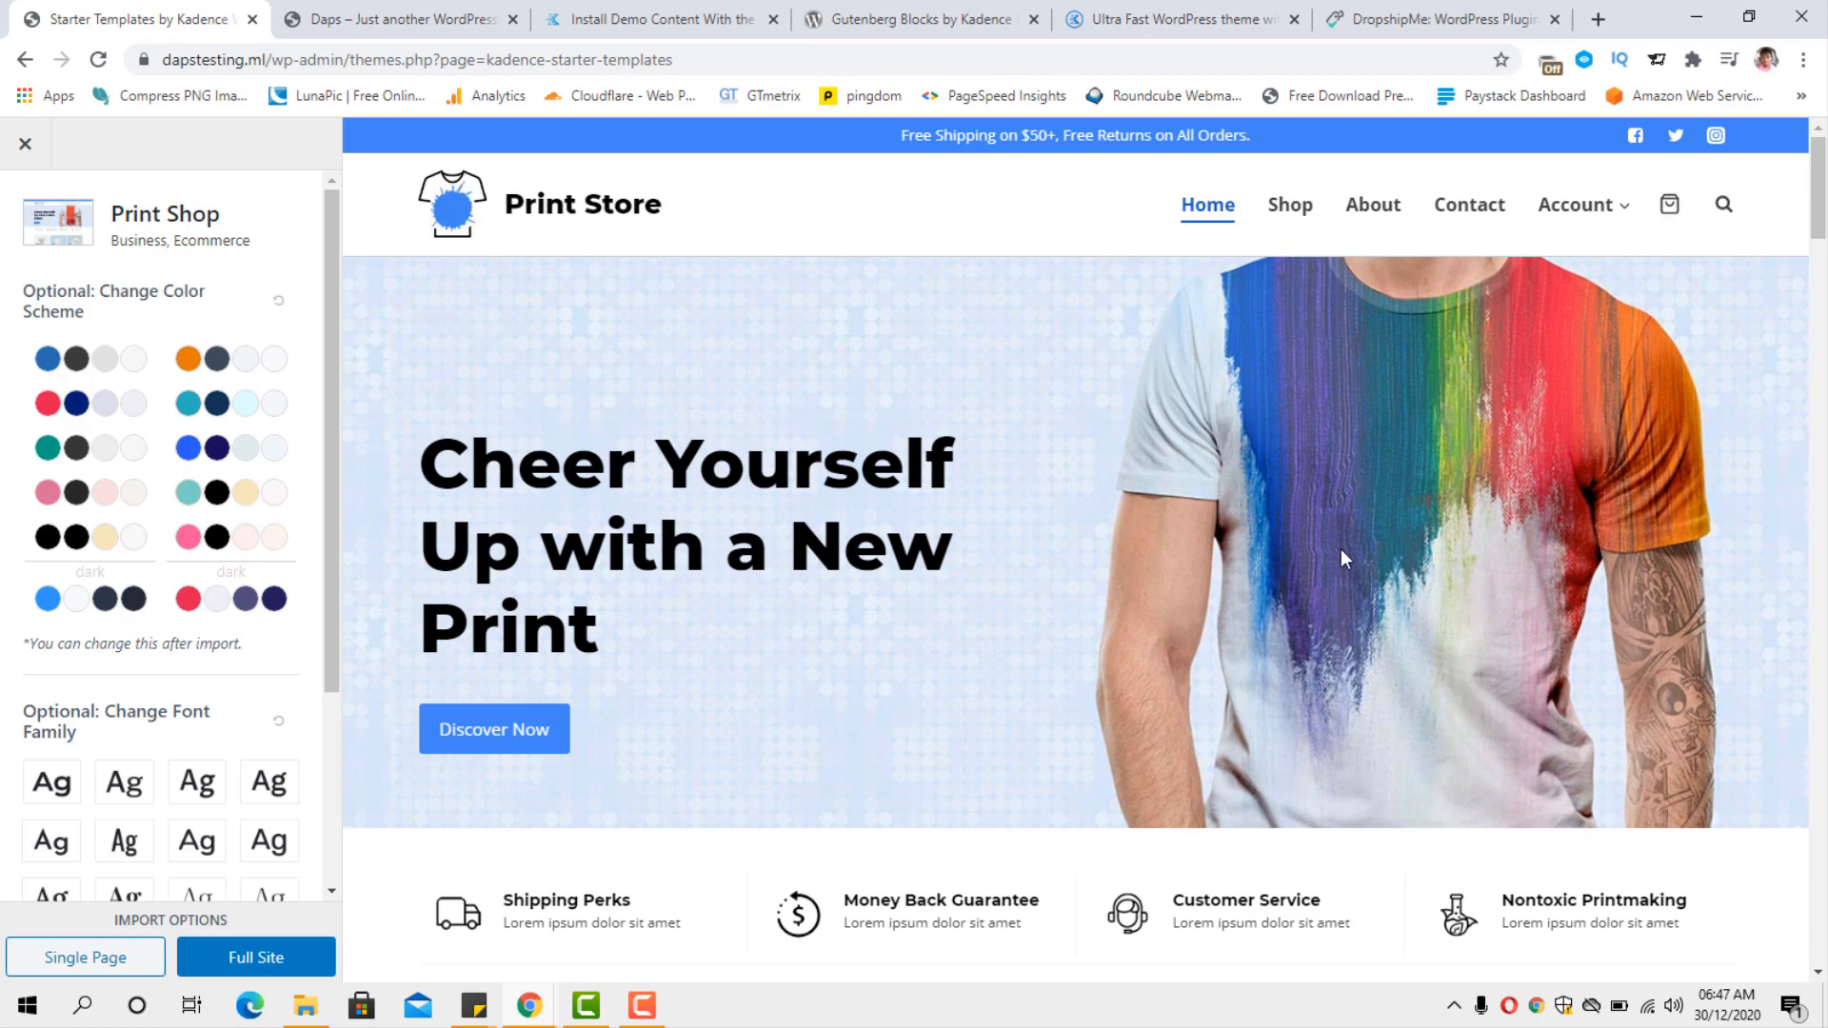
# Look through the Print Shop preview down to its footer and choose to import the full site.
pyautogui.scroll(-15, 1133, 539)
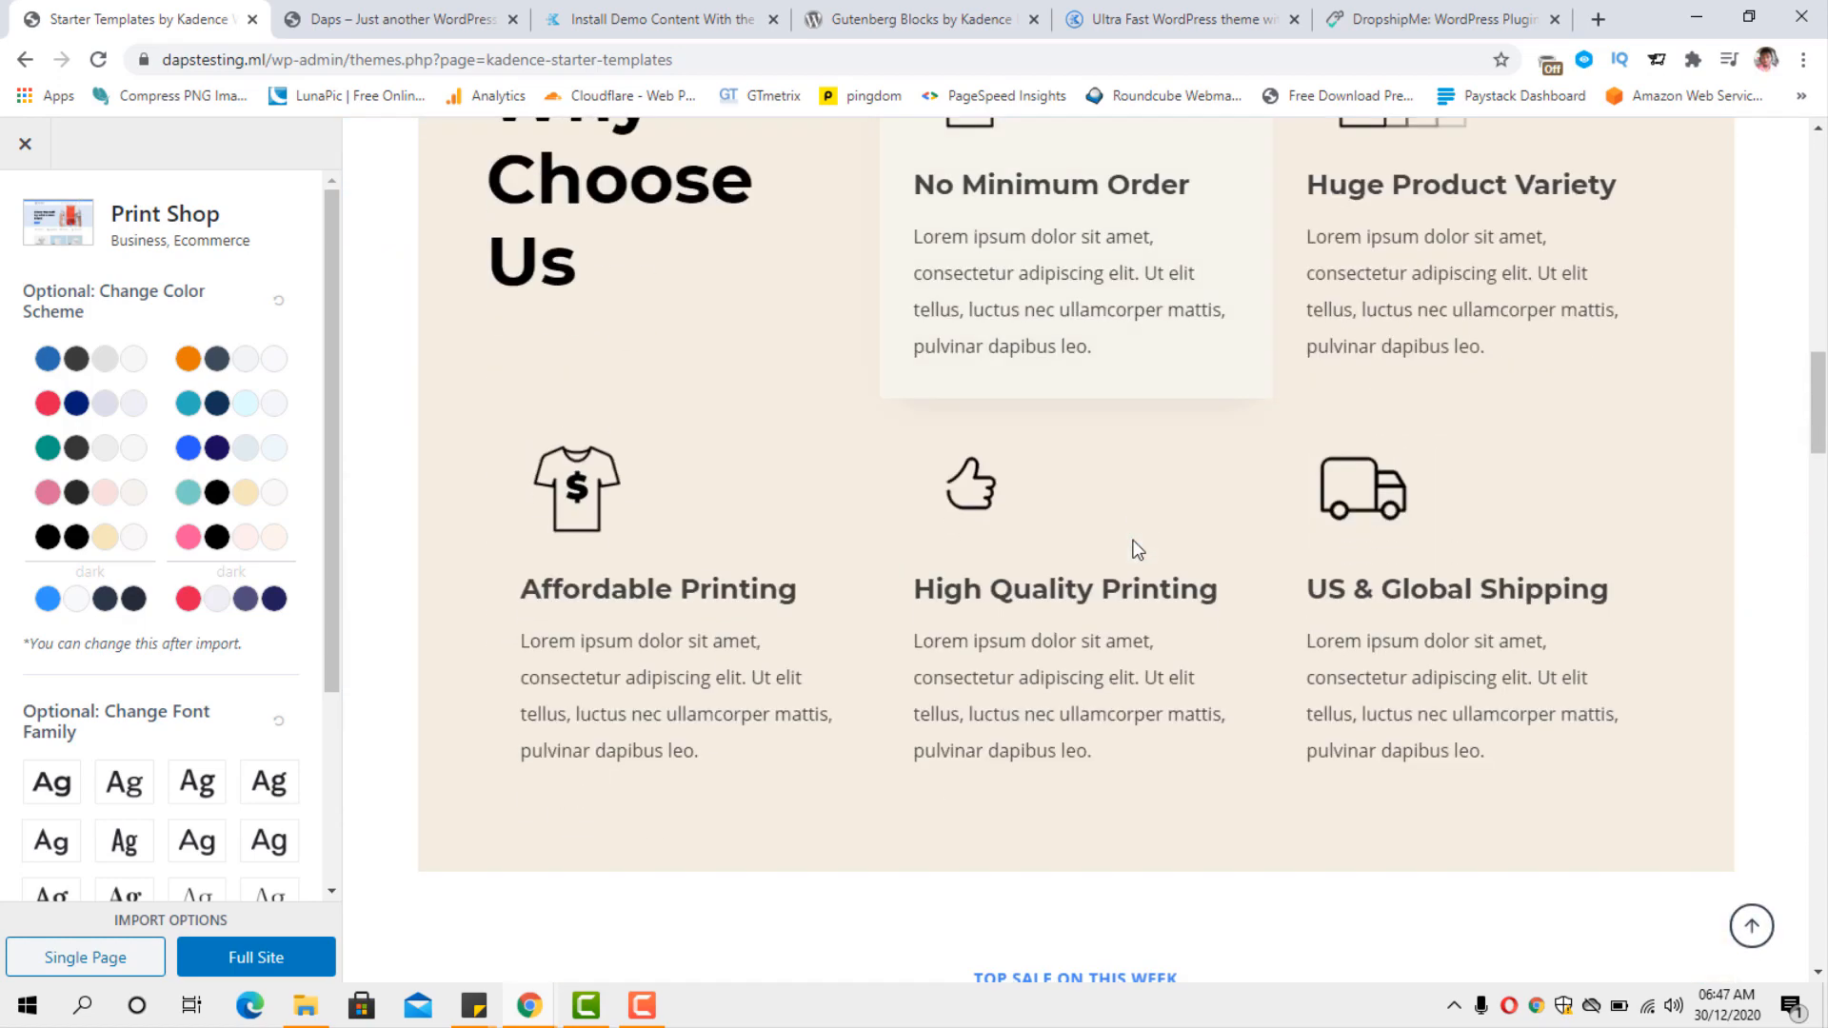
pyautogui.scroll(-12, 1134, 549)
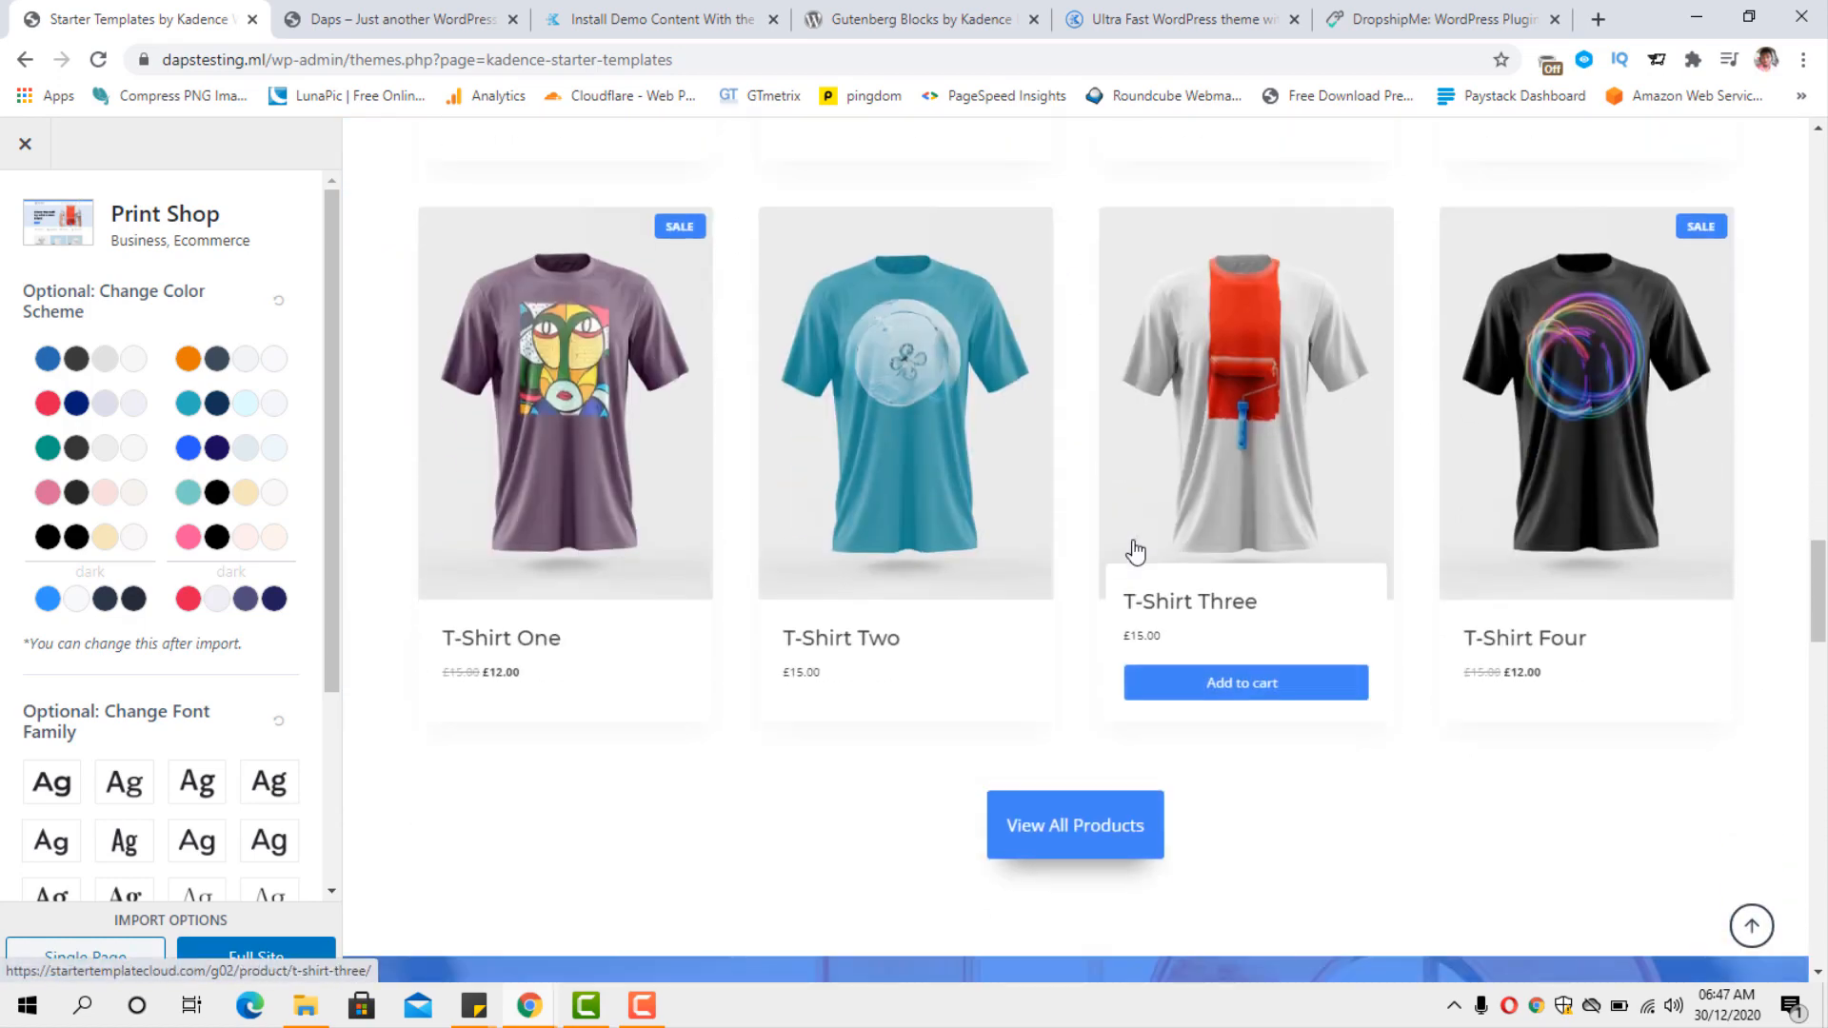
pyautogui.scroll(-12, 1134, 550)
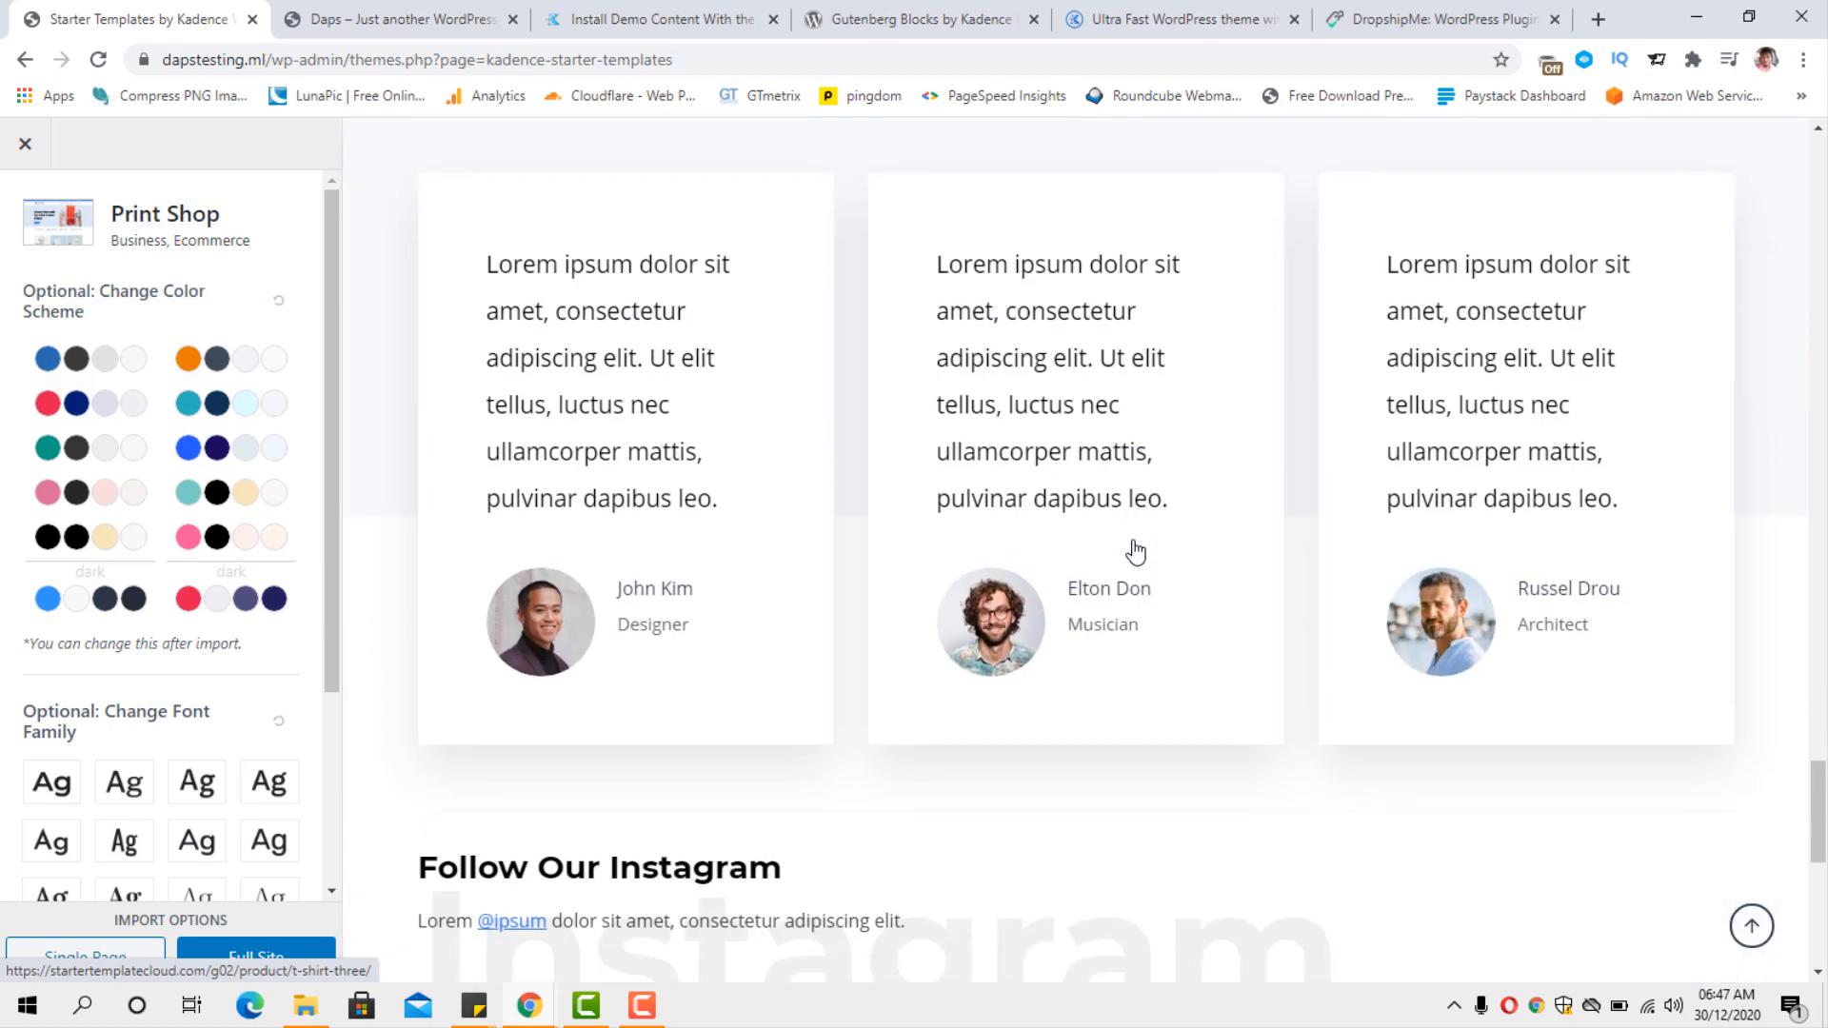
pyautogui.scroll(-5, 1134, 540)
pyautogui.scroll(-2, 171, 571)
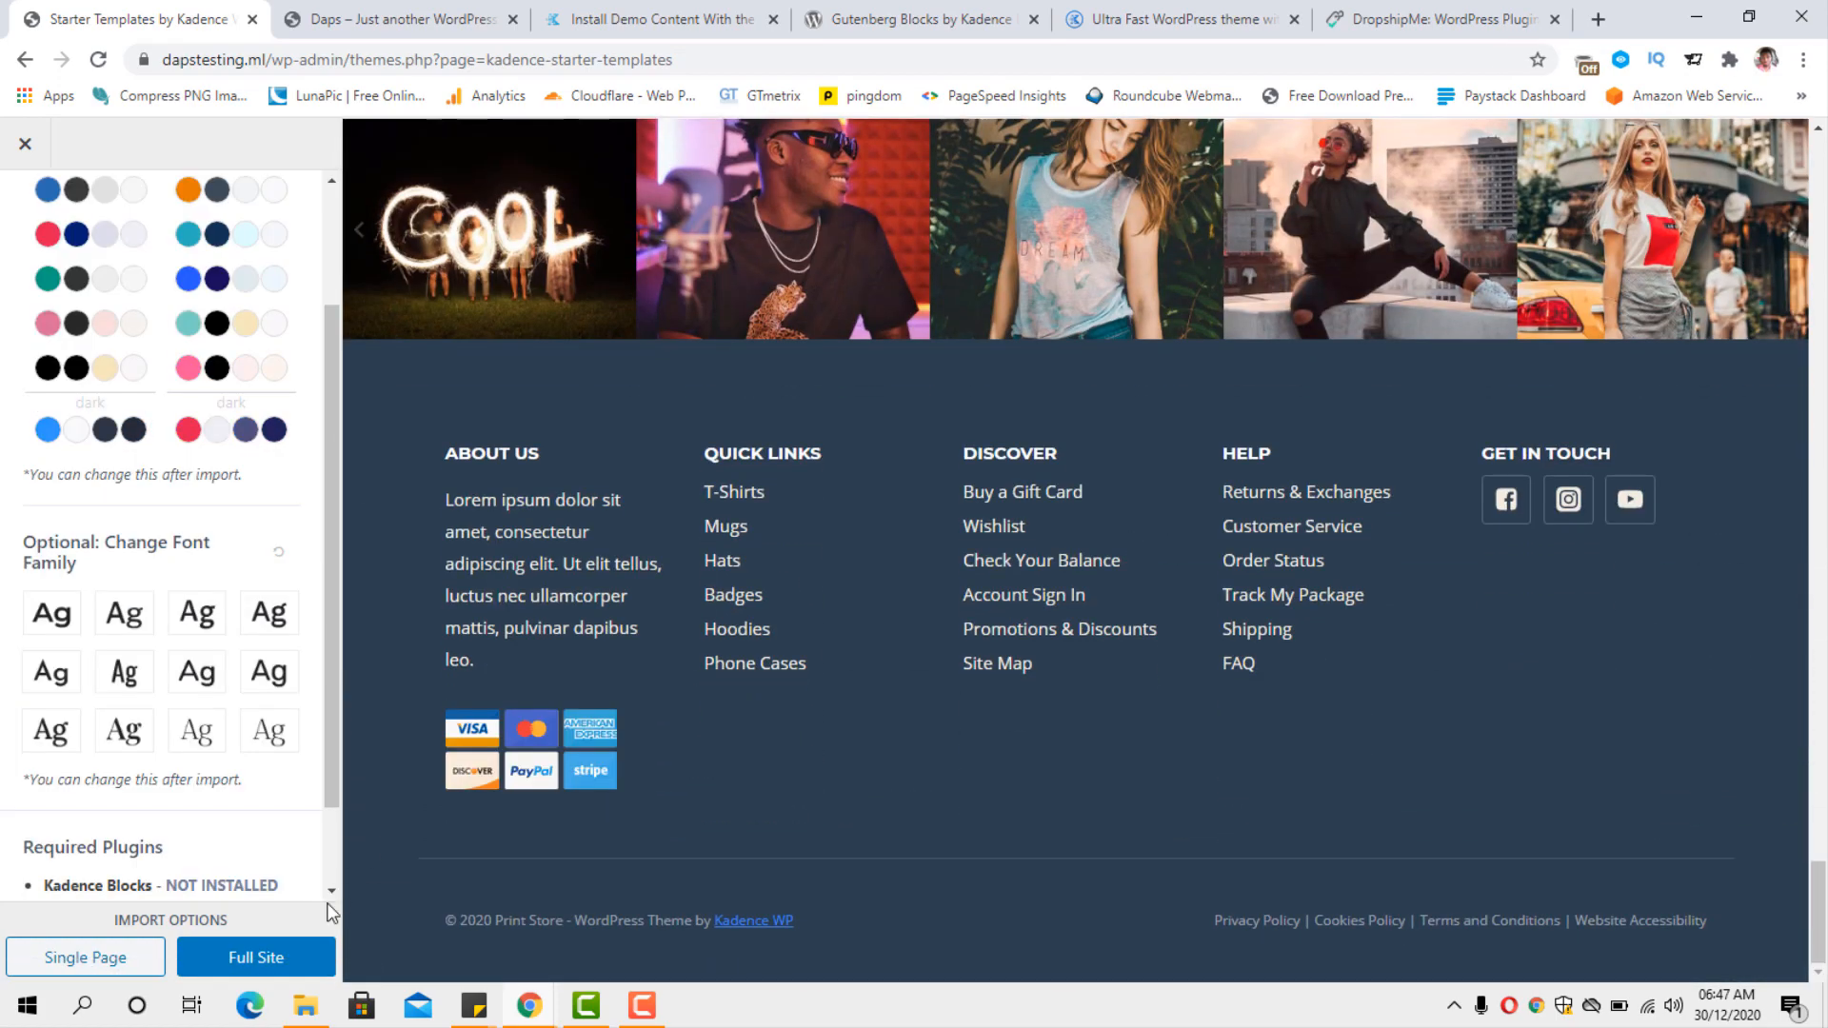
pyautogui.click(249, 957)
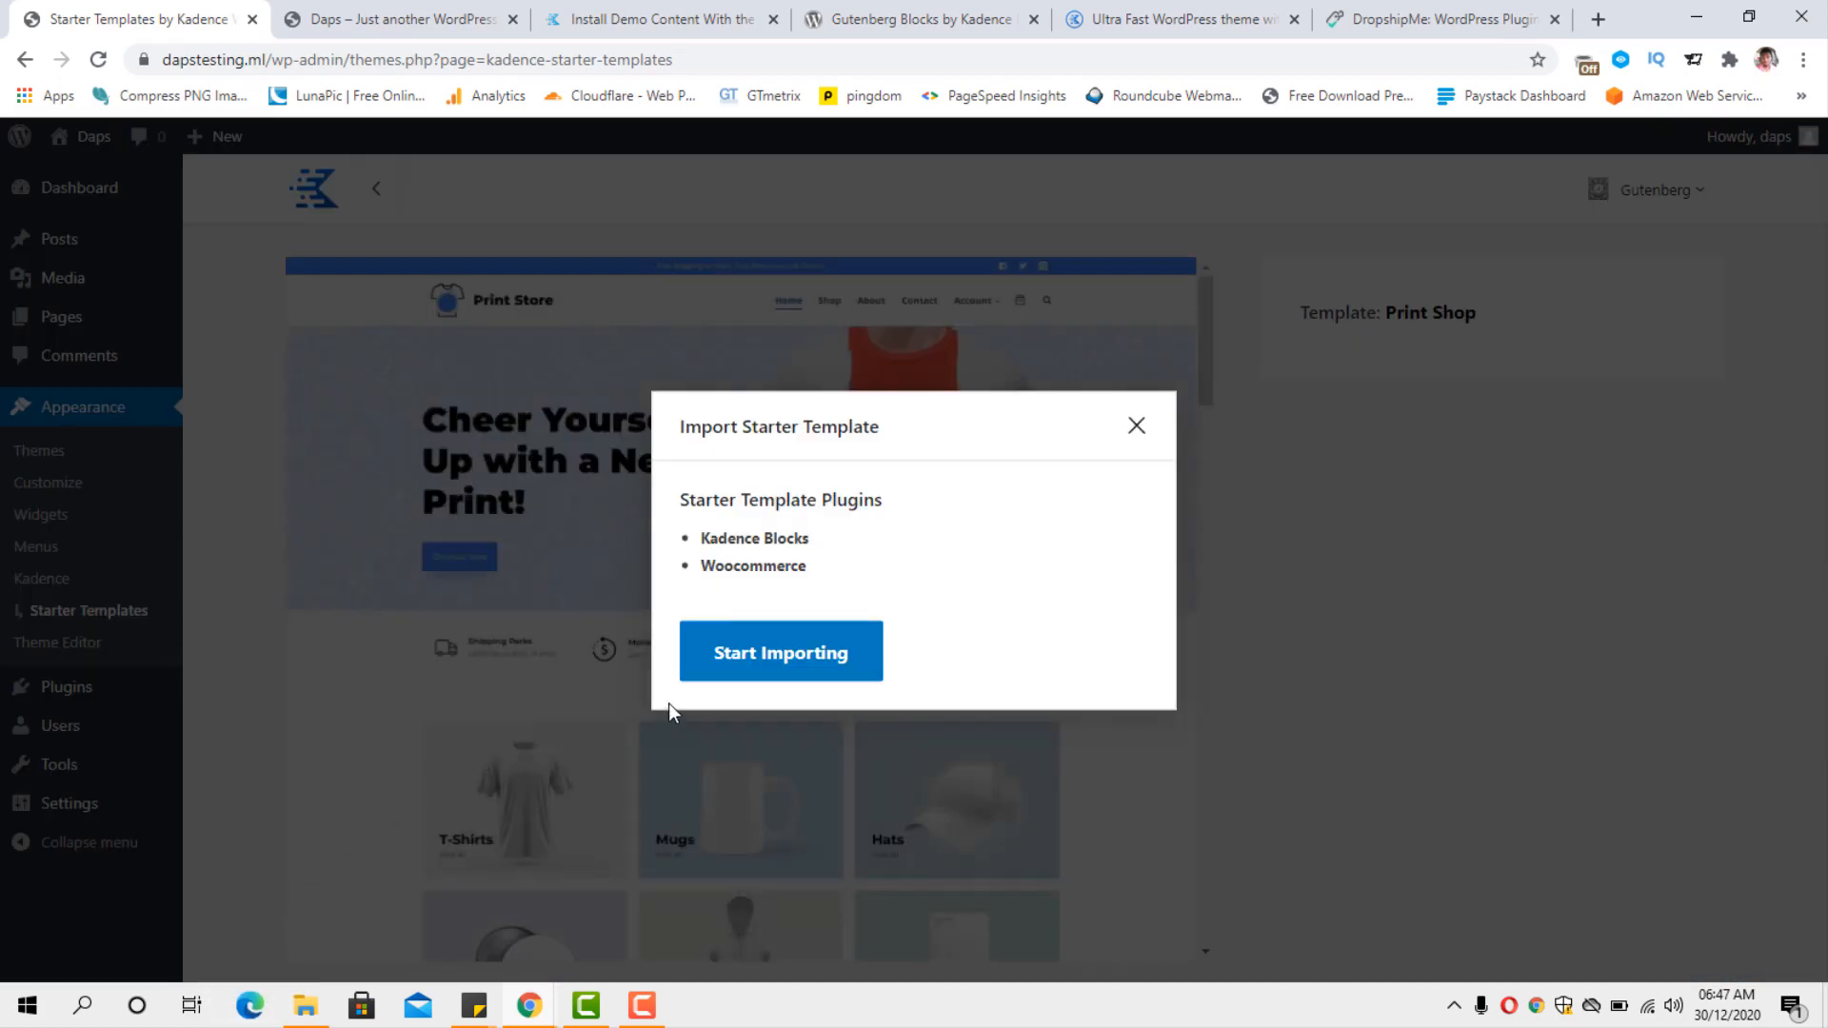
# Import the Print Shop starter template with its Kadence Blocks and Woocommerce plugins and reload the site's front end.
pyautogui.click(731, 665)
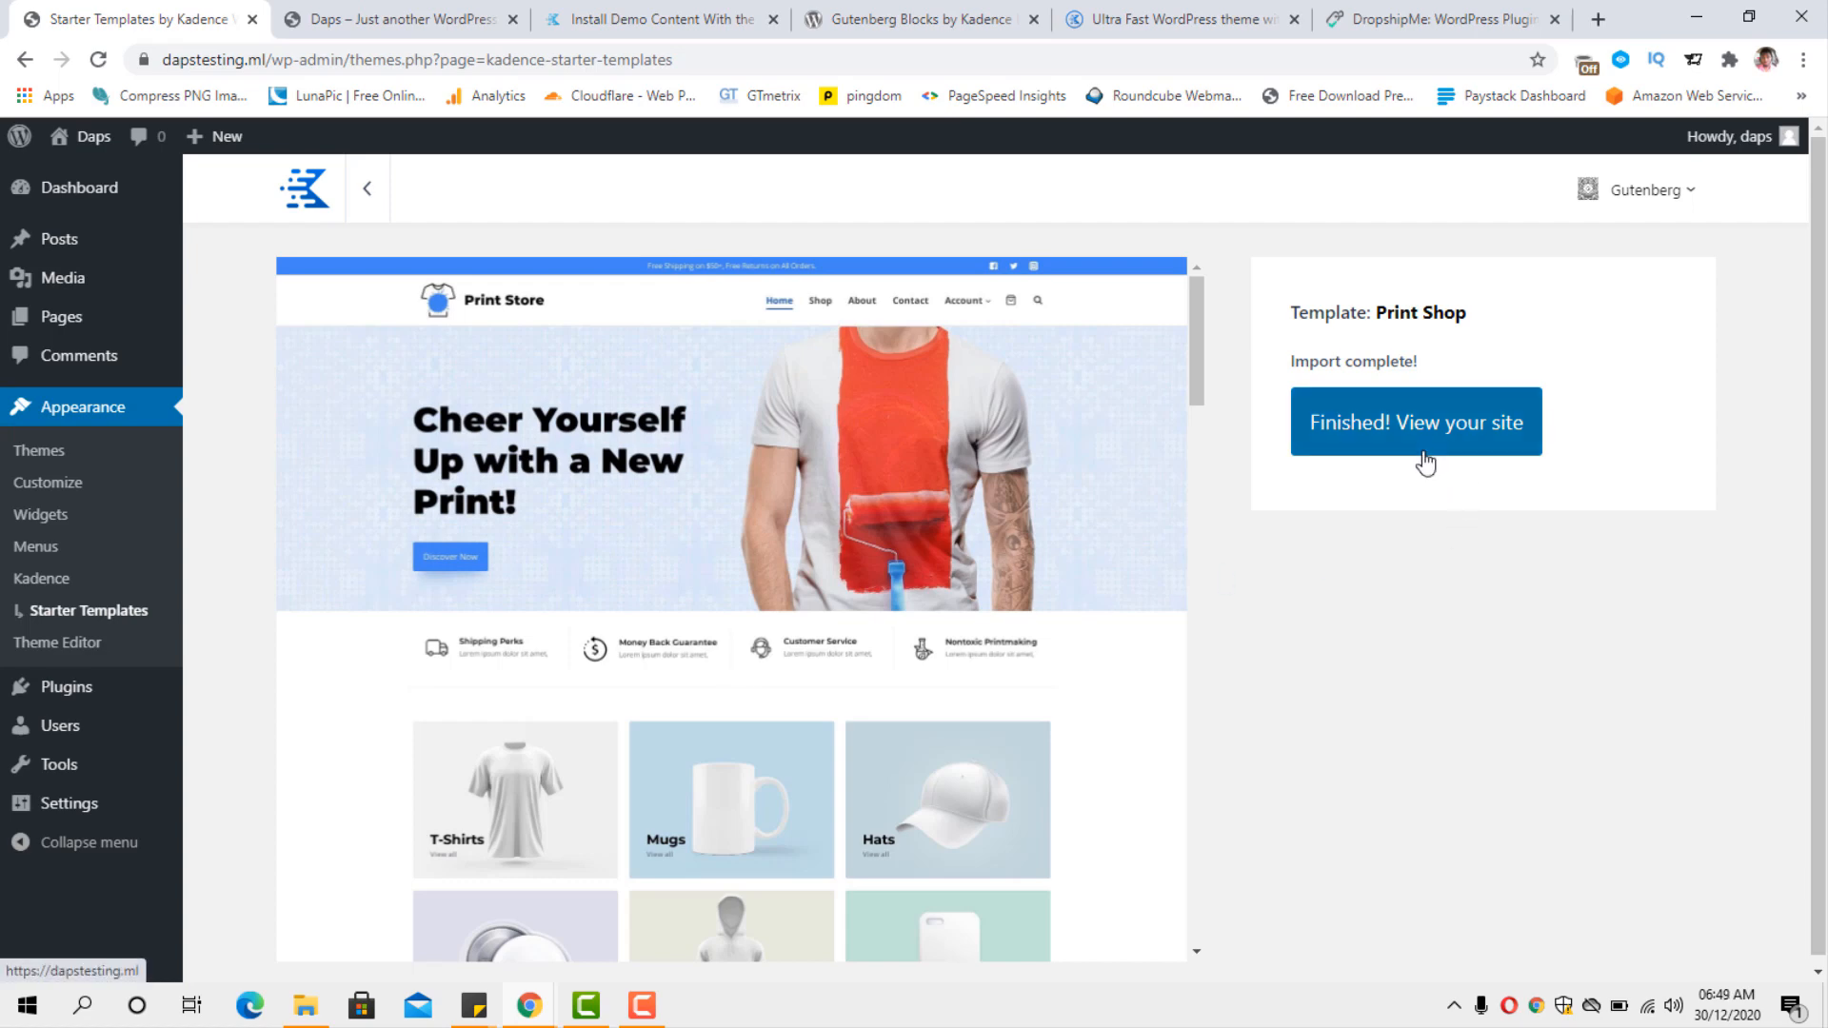
pyautogui.click(360, 15)
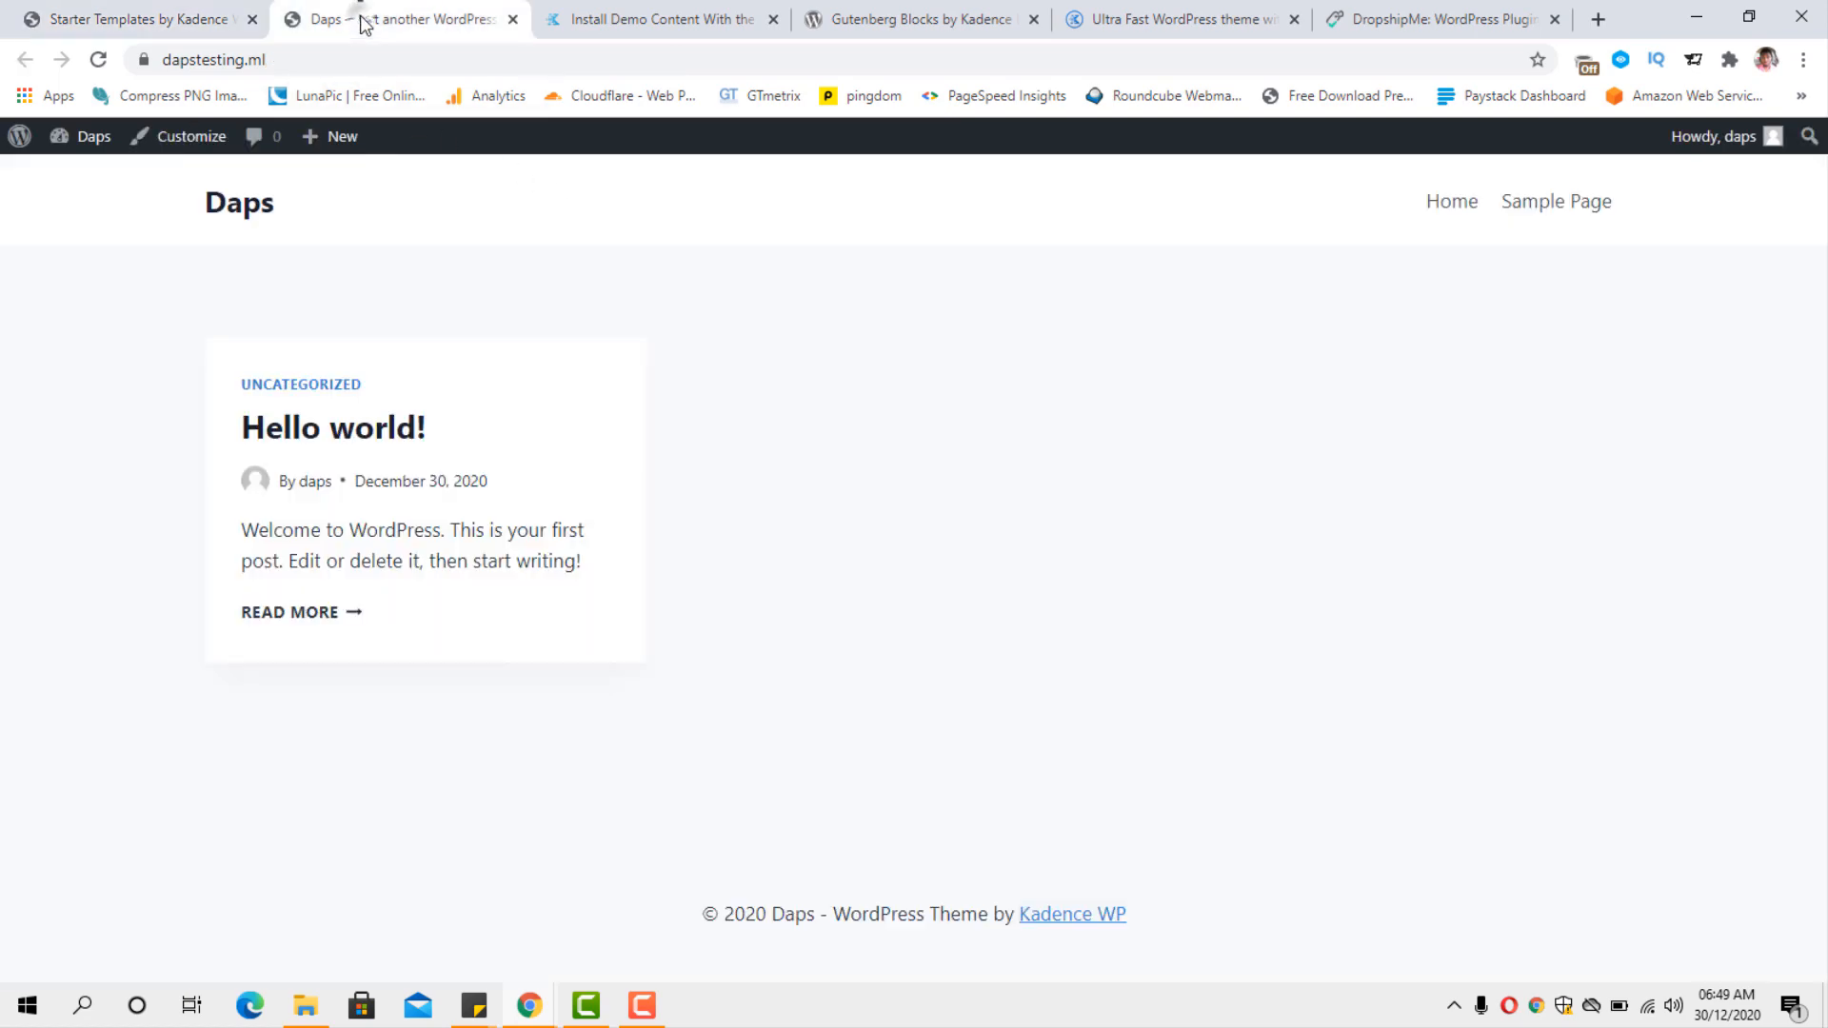
pyautogui.click(98, 61)
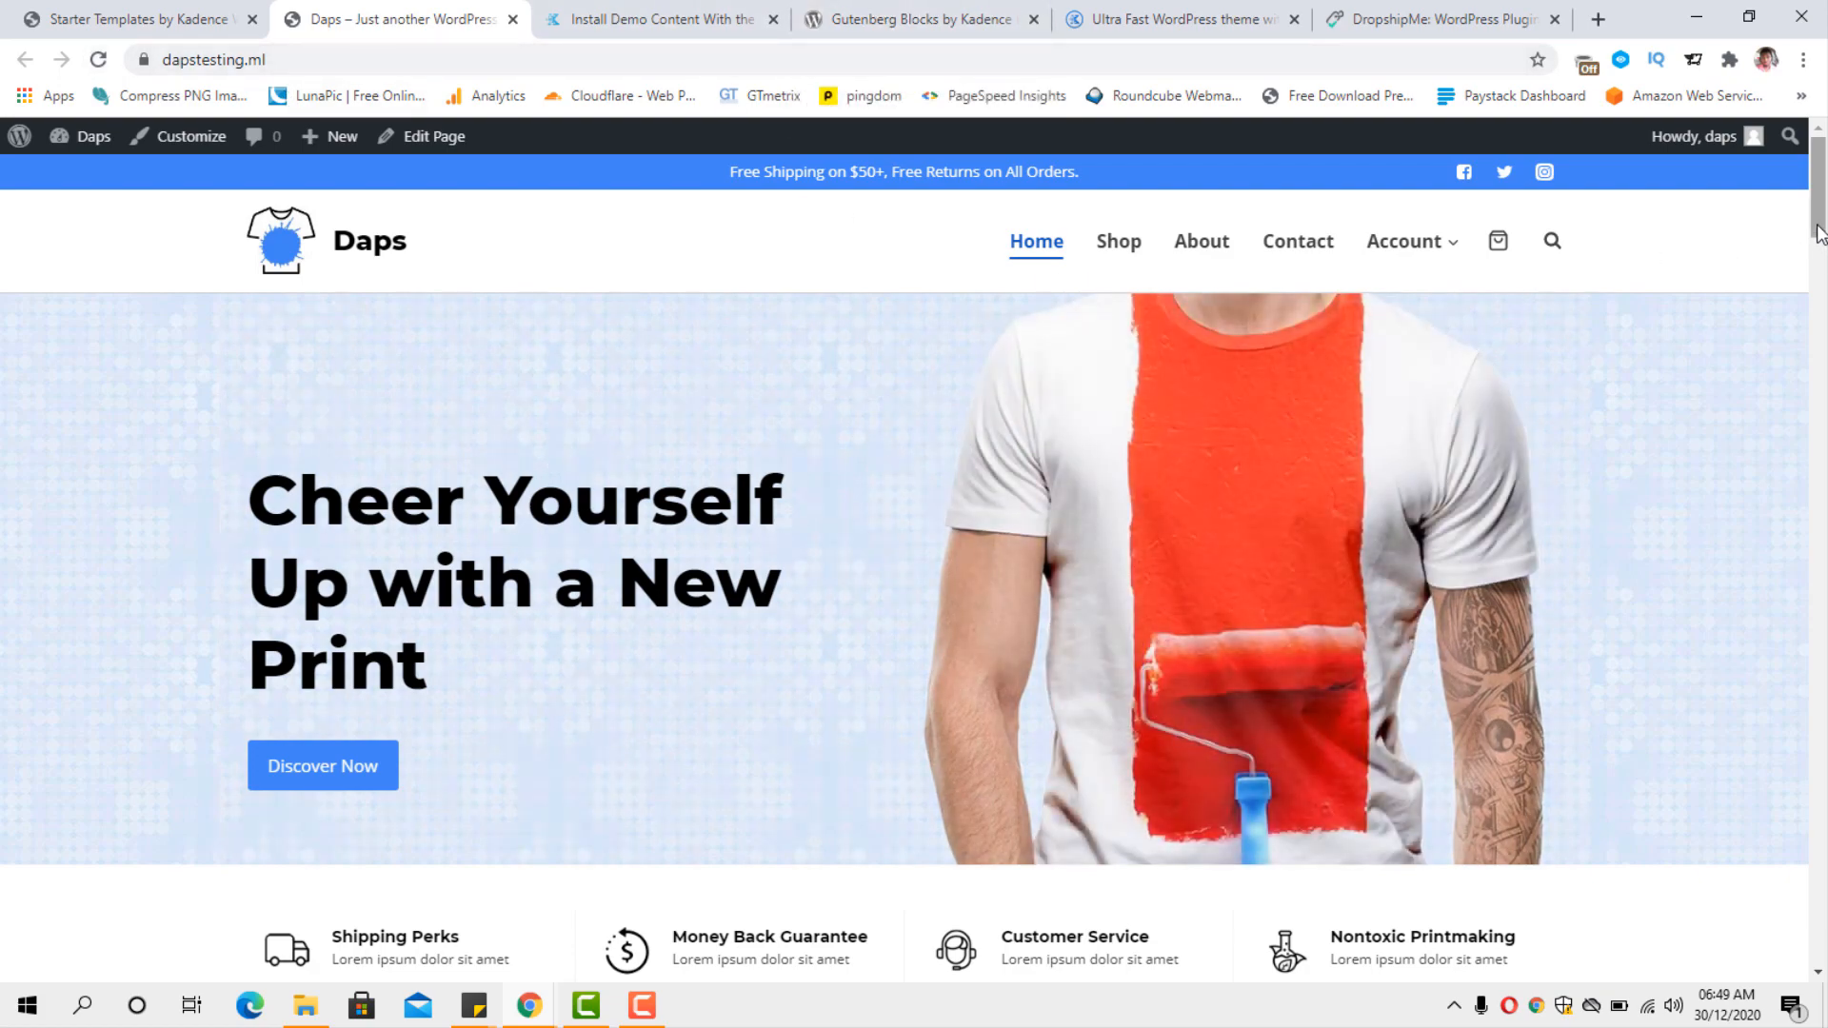
# Look through the imported home page, from the hero banner and product categories to the Features Products section.
pyautogui.moveTo(1818, 233); pyautogui.dragTo(1825, 152)
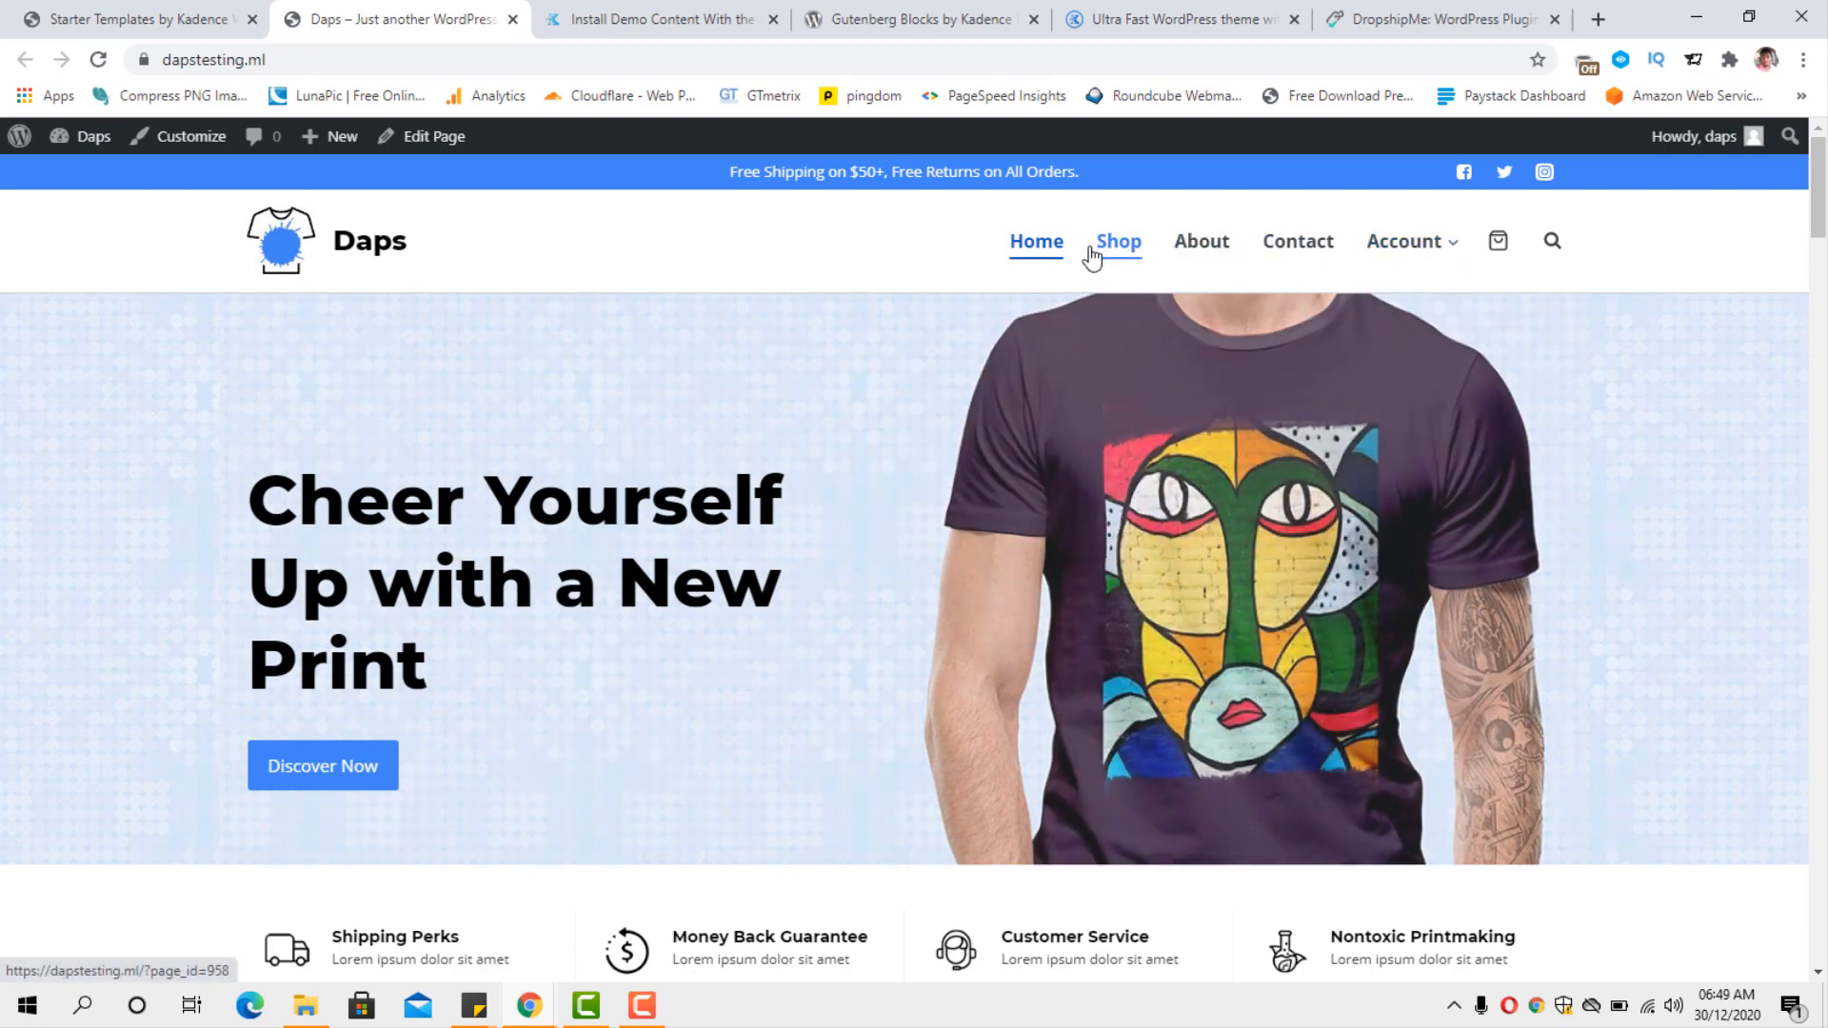
pyautogui.scroll(-10, 1100, 343)
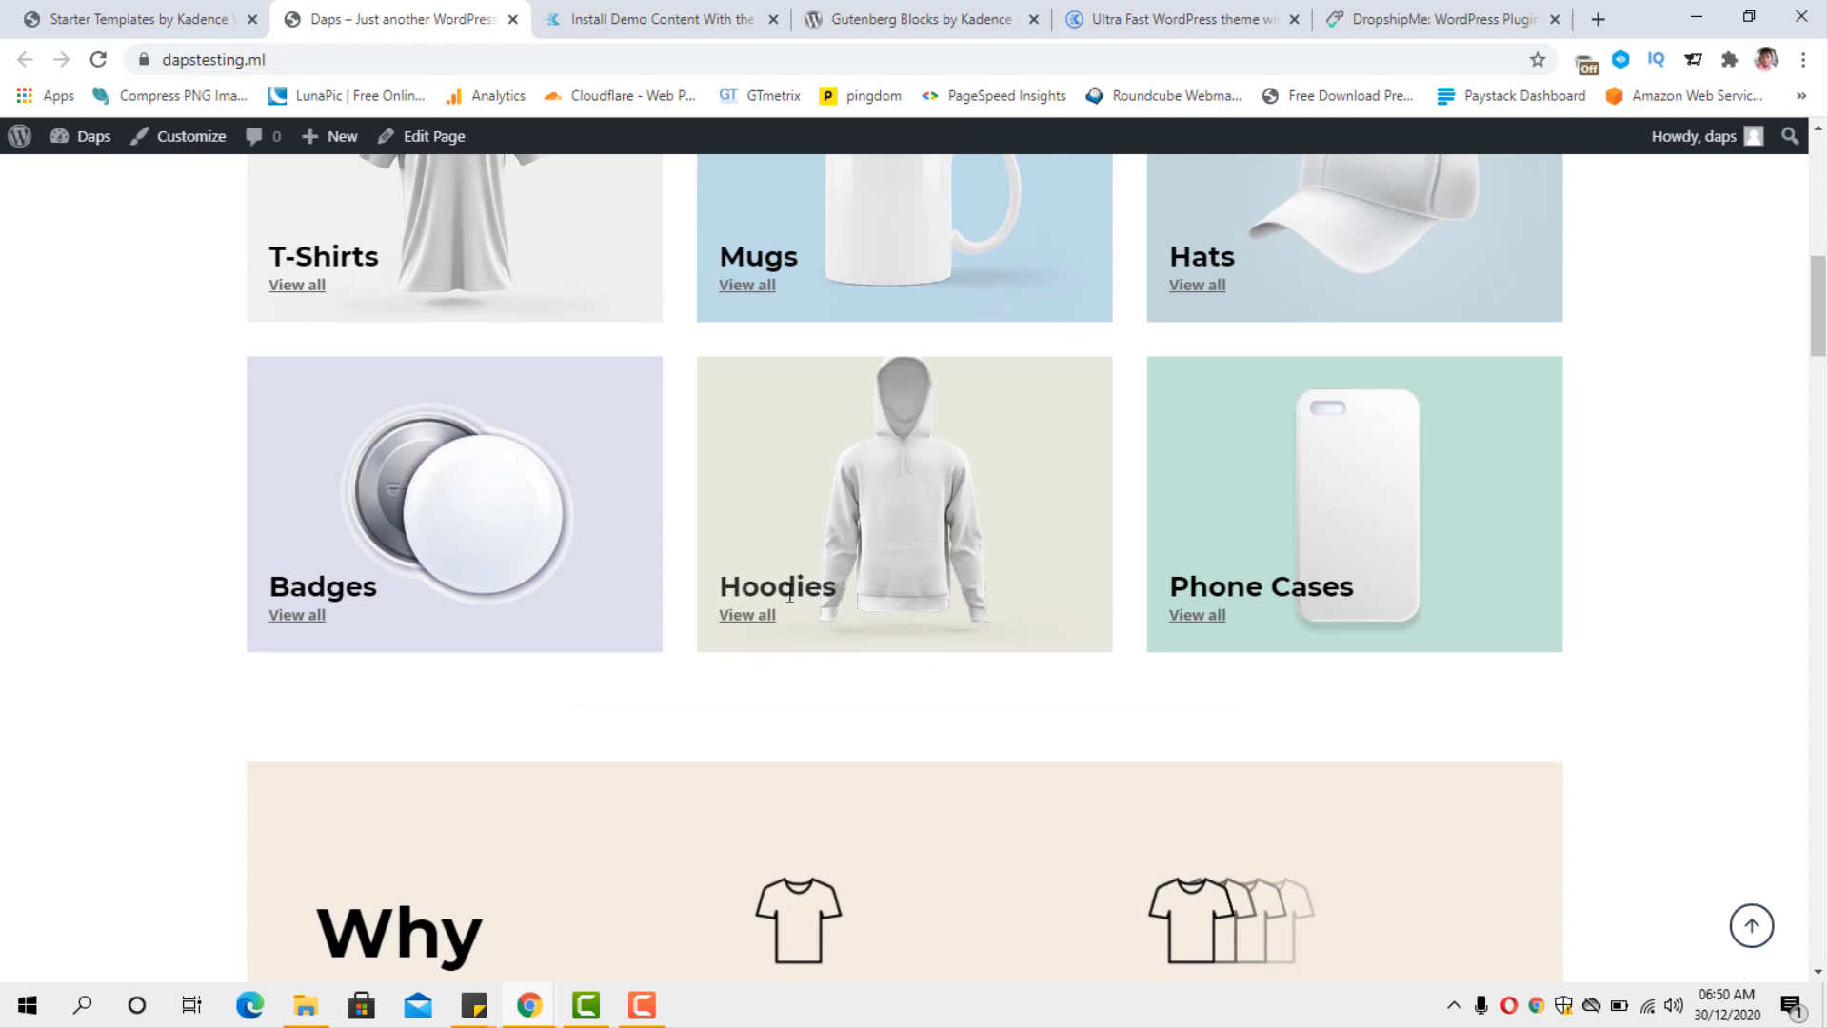
pyautogui.scroll(-10, 918, 529)
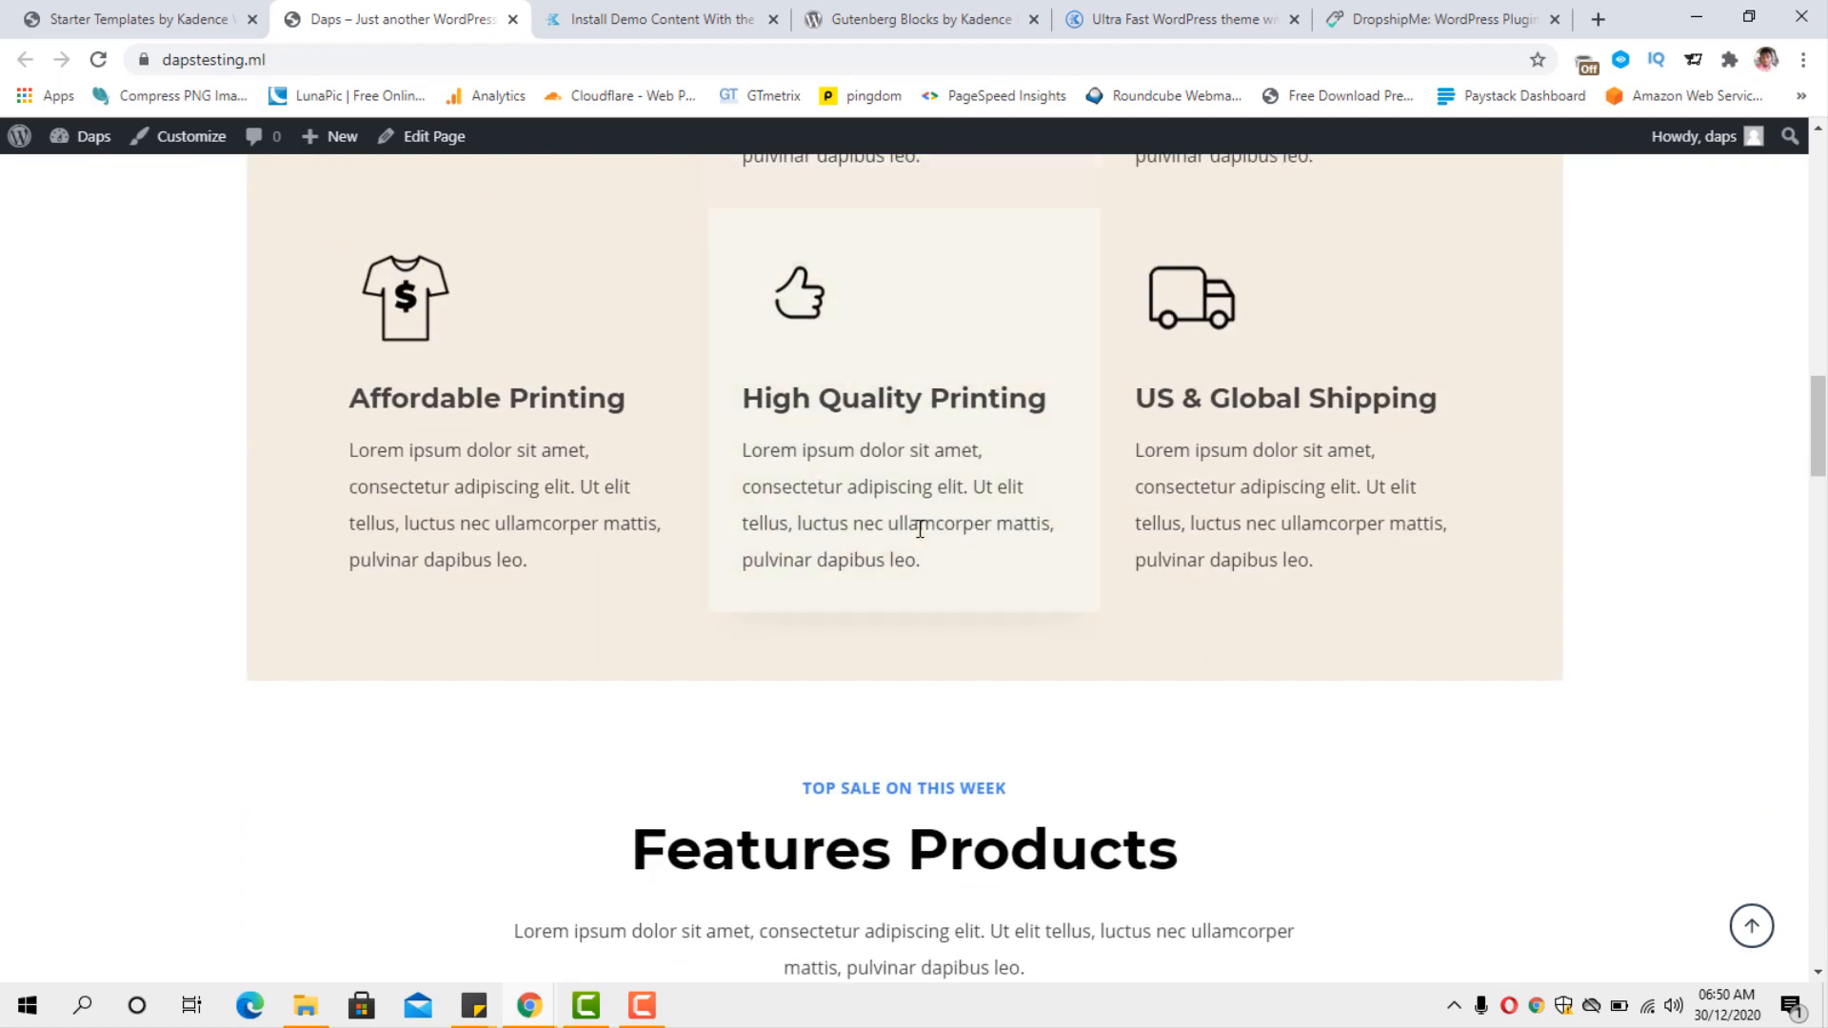
pyautogui.scroll(15, 920, 529)
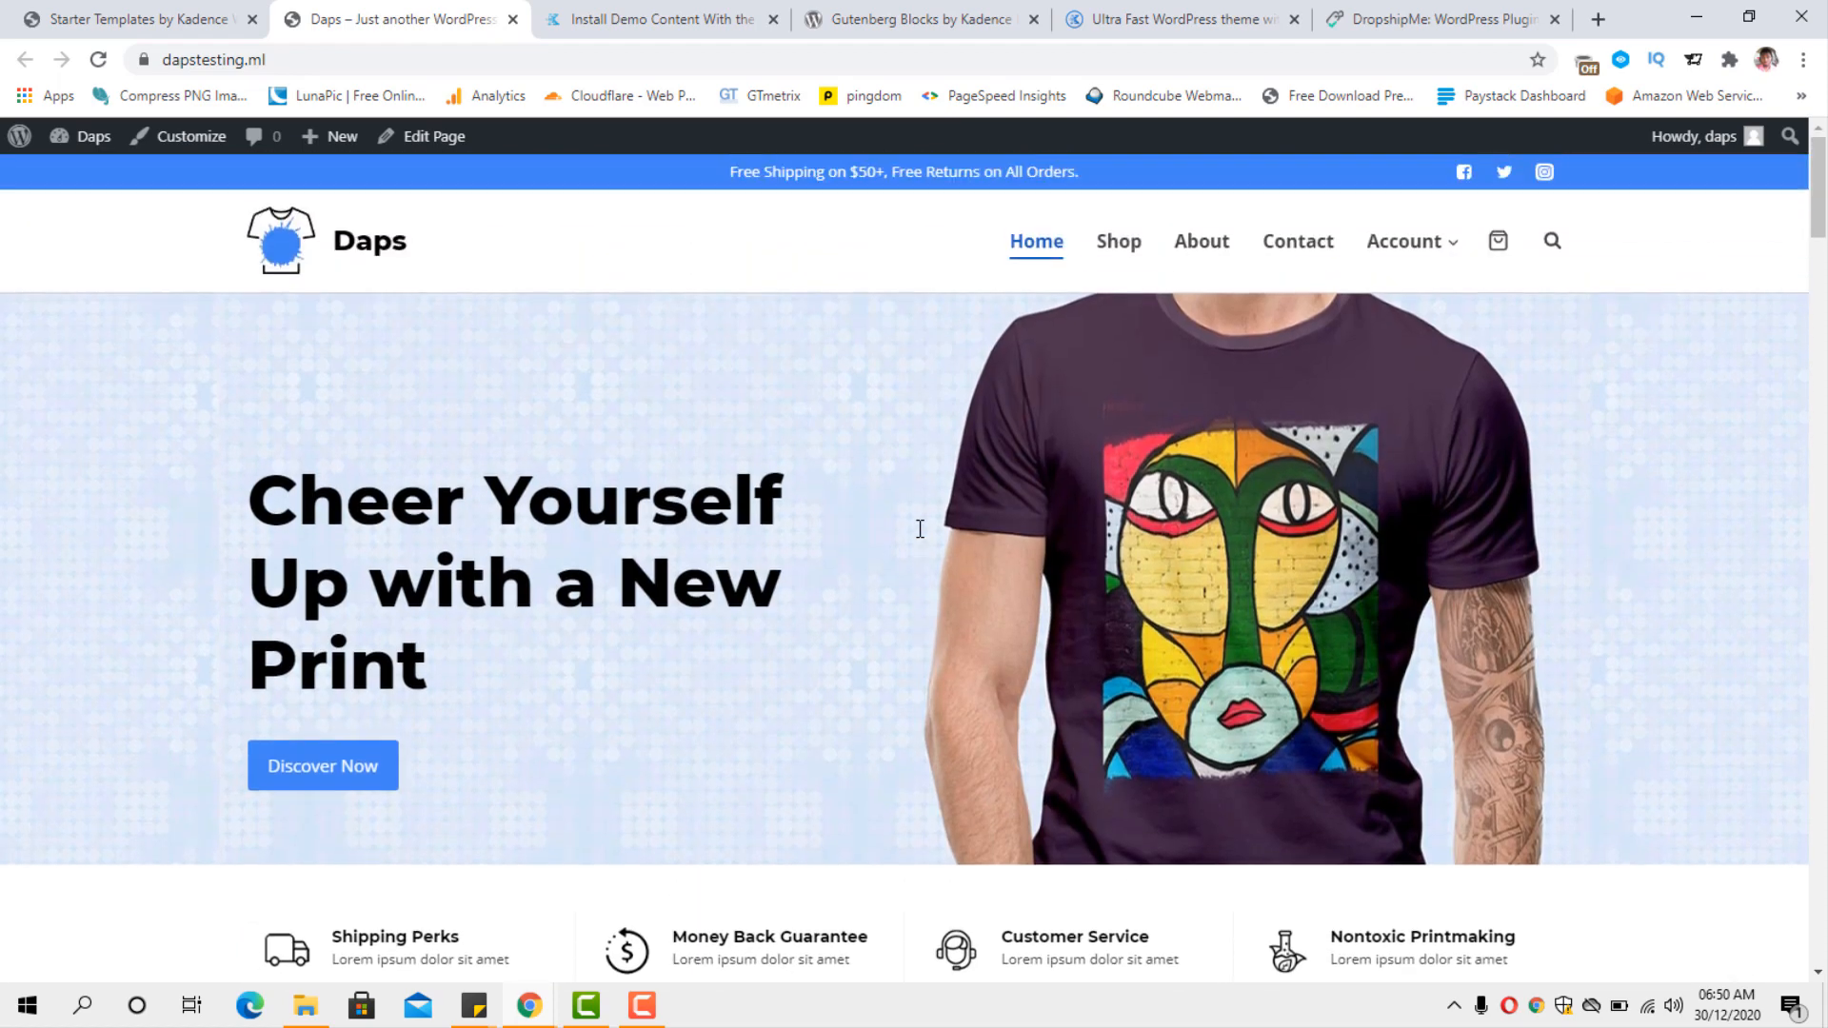
# Add the Mug BHeart product from the store's Shop page to the cart and view the cart.
pyautogui.click(1122, 246)
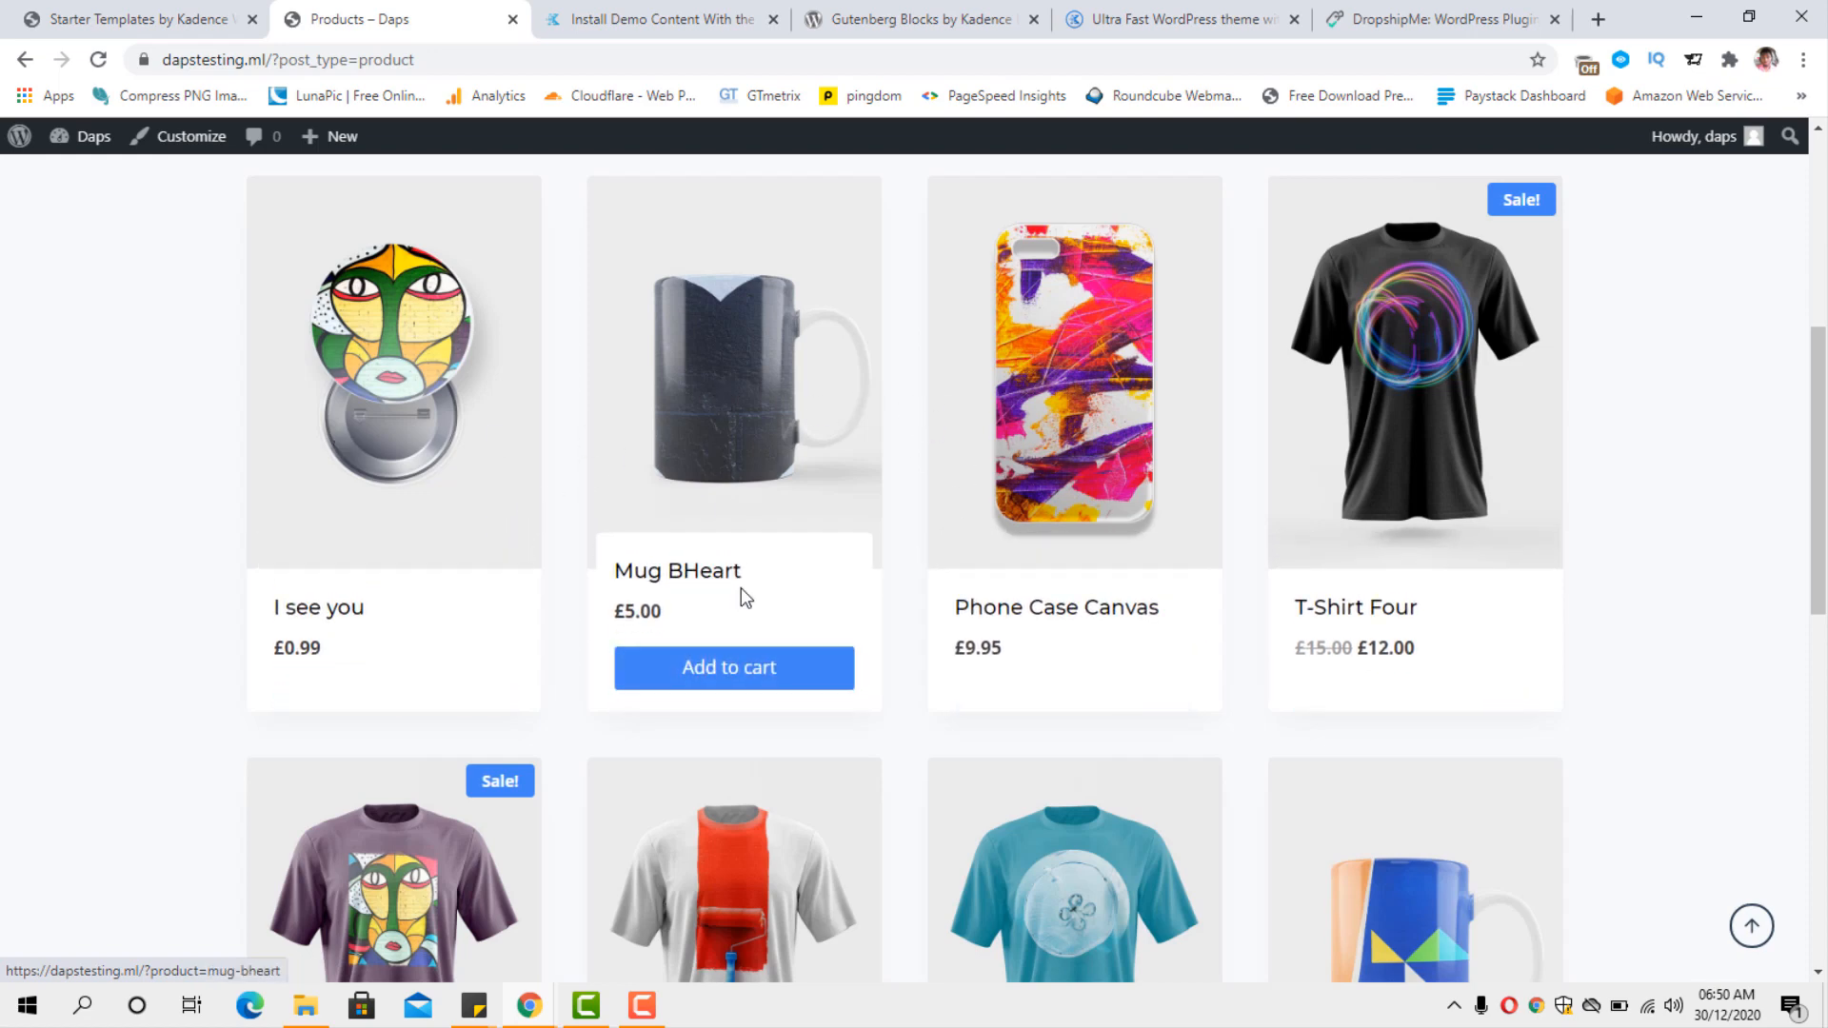
pyautogui.click(746, 678)
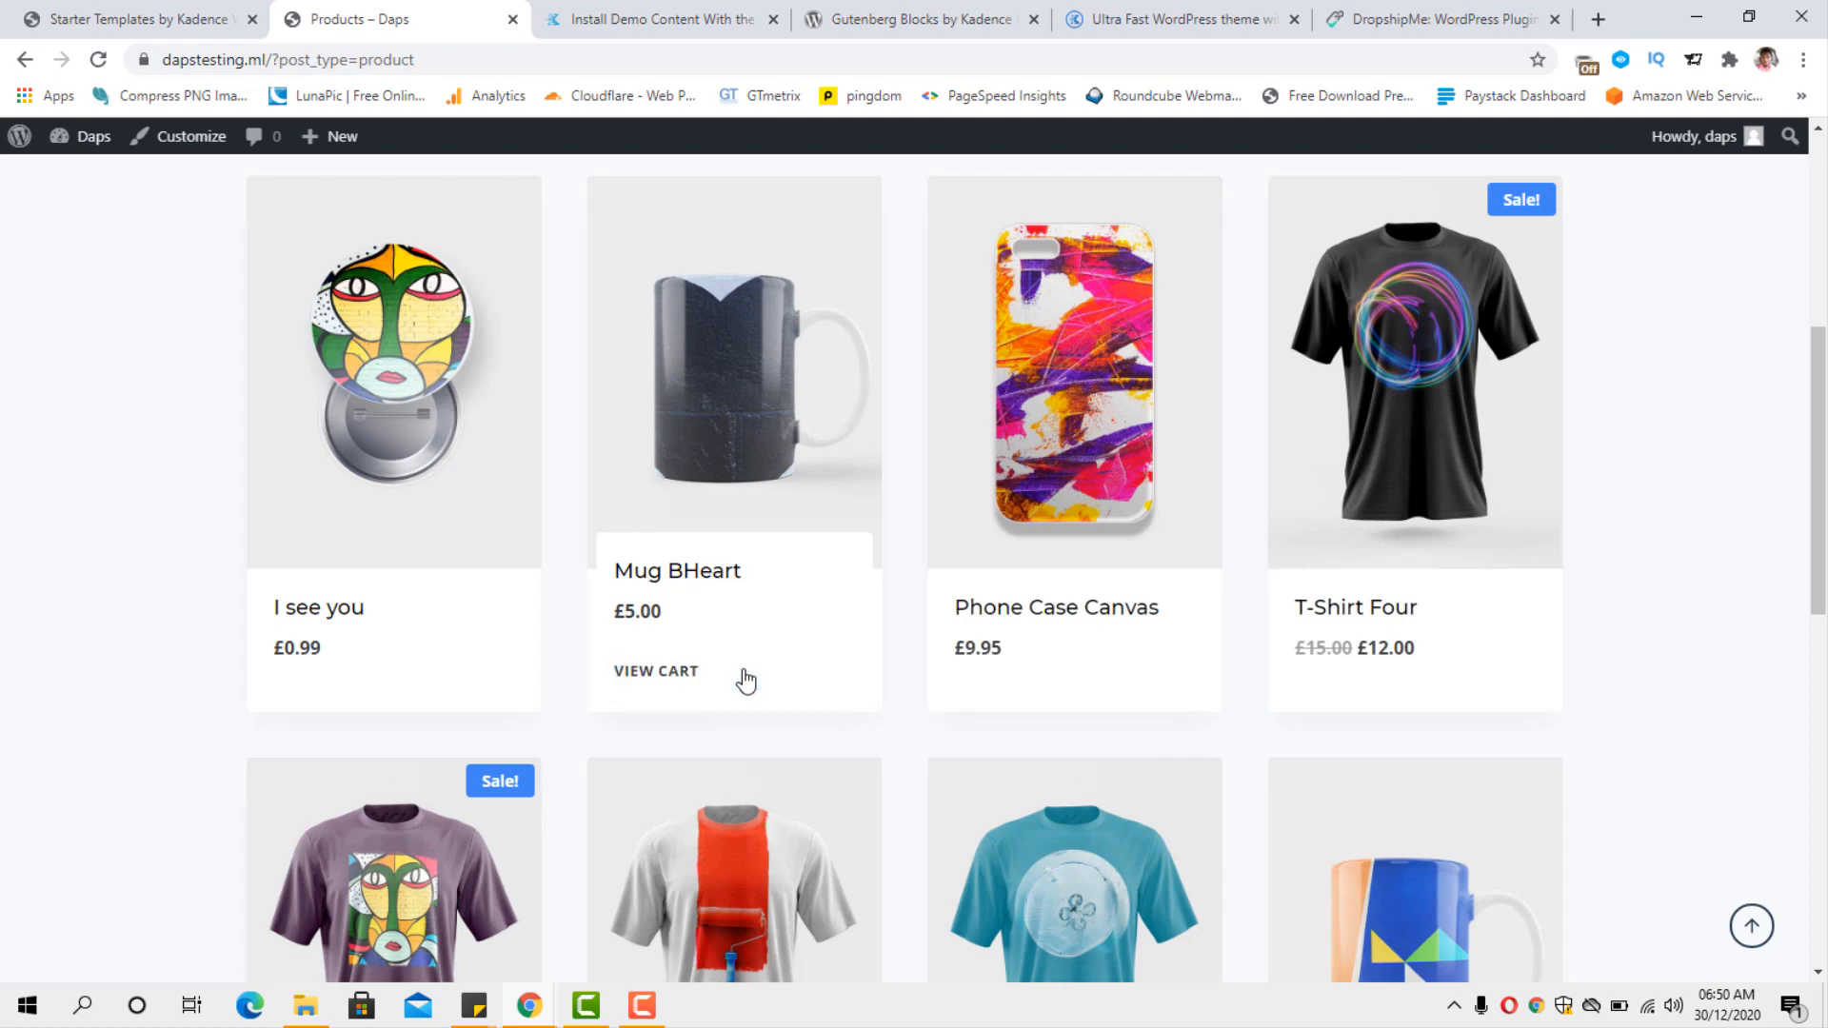
pyautogui.click(657, 681)
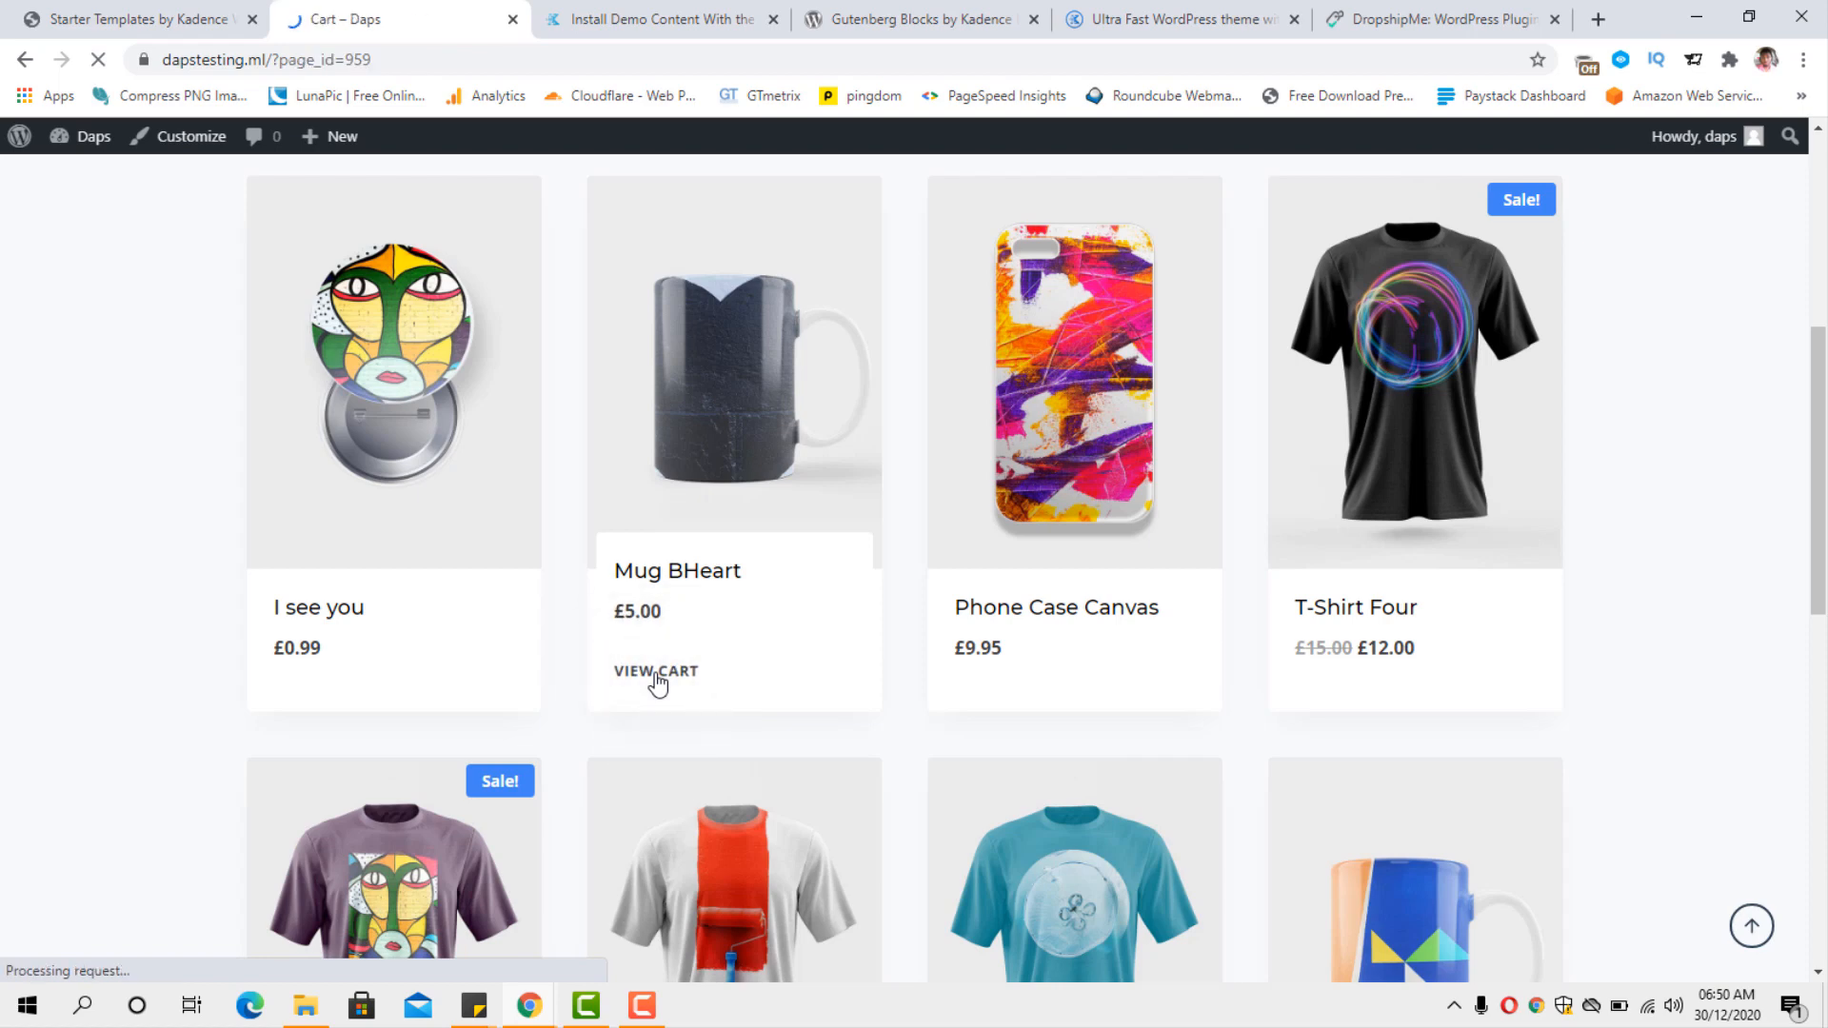
# Proceed to checkout from the cart and examine the checkout page's billing form and order section.
pyautogui.scroll(-3, 1498, 599)
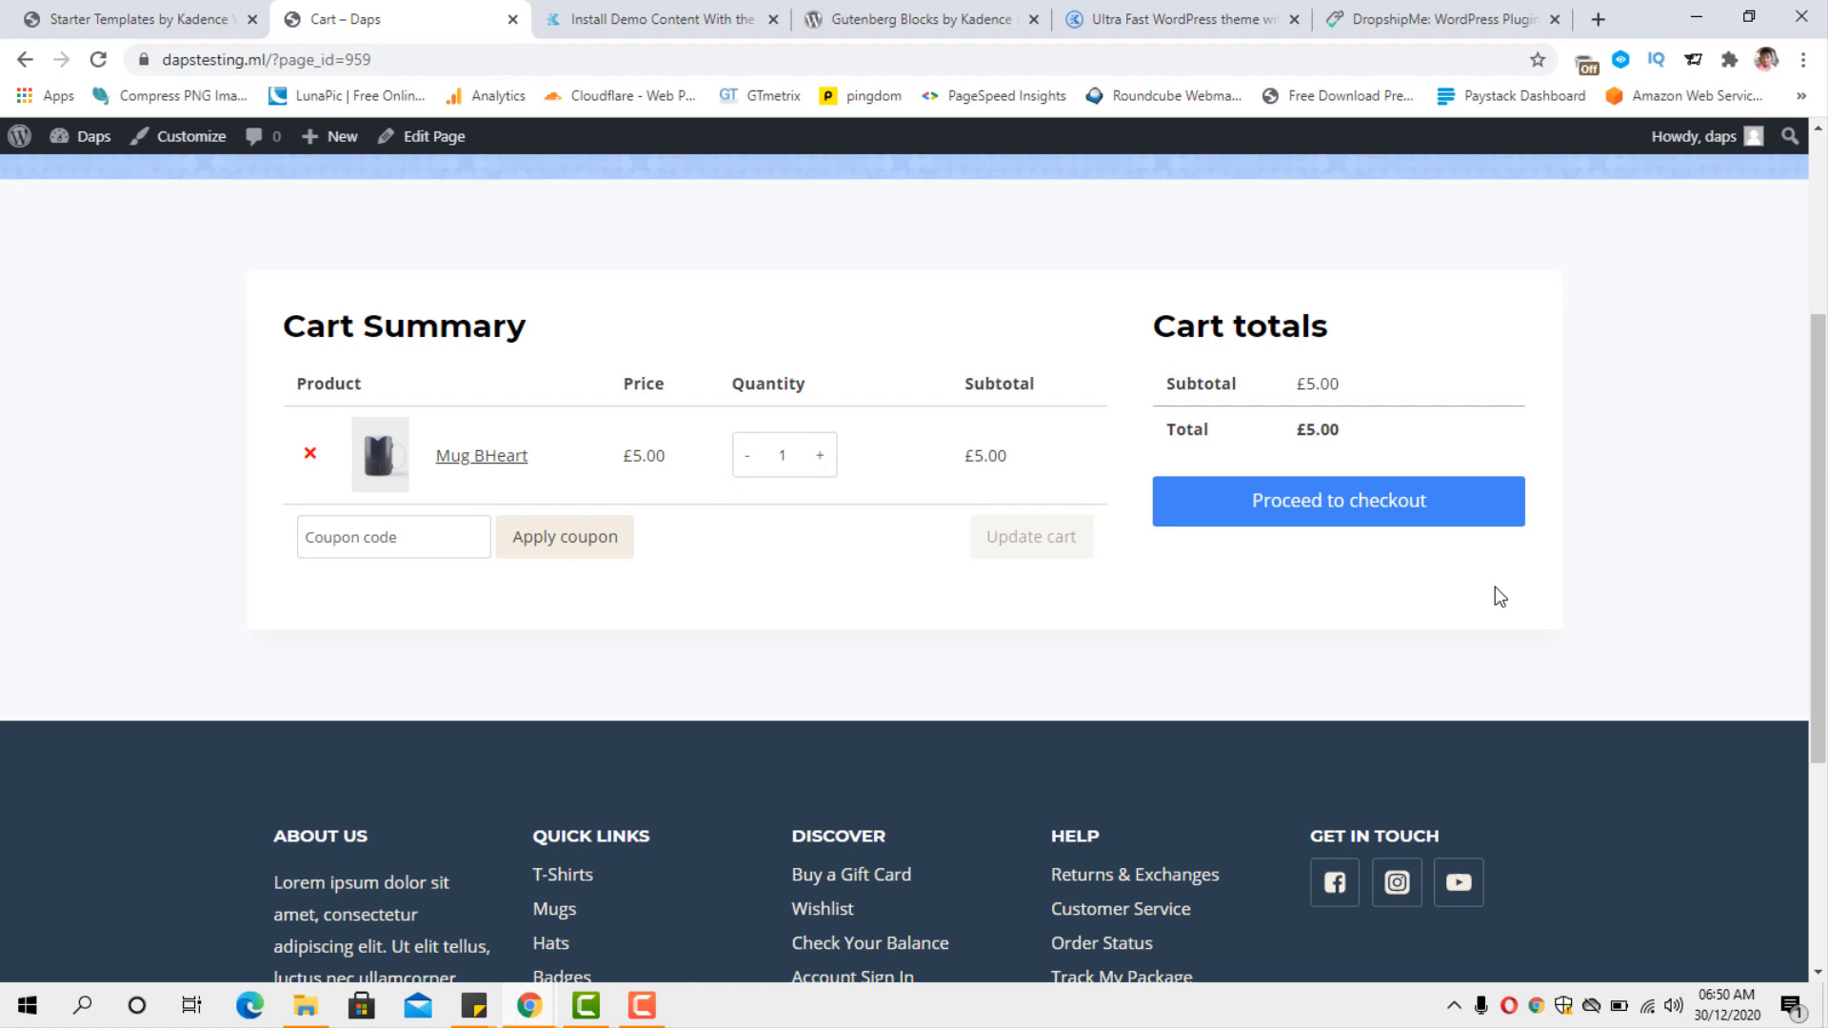
pyautogui.click(1371, 517)
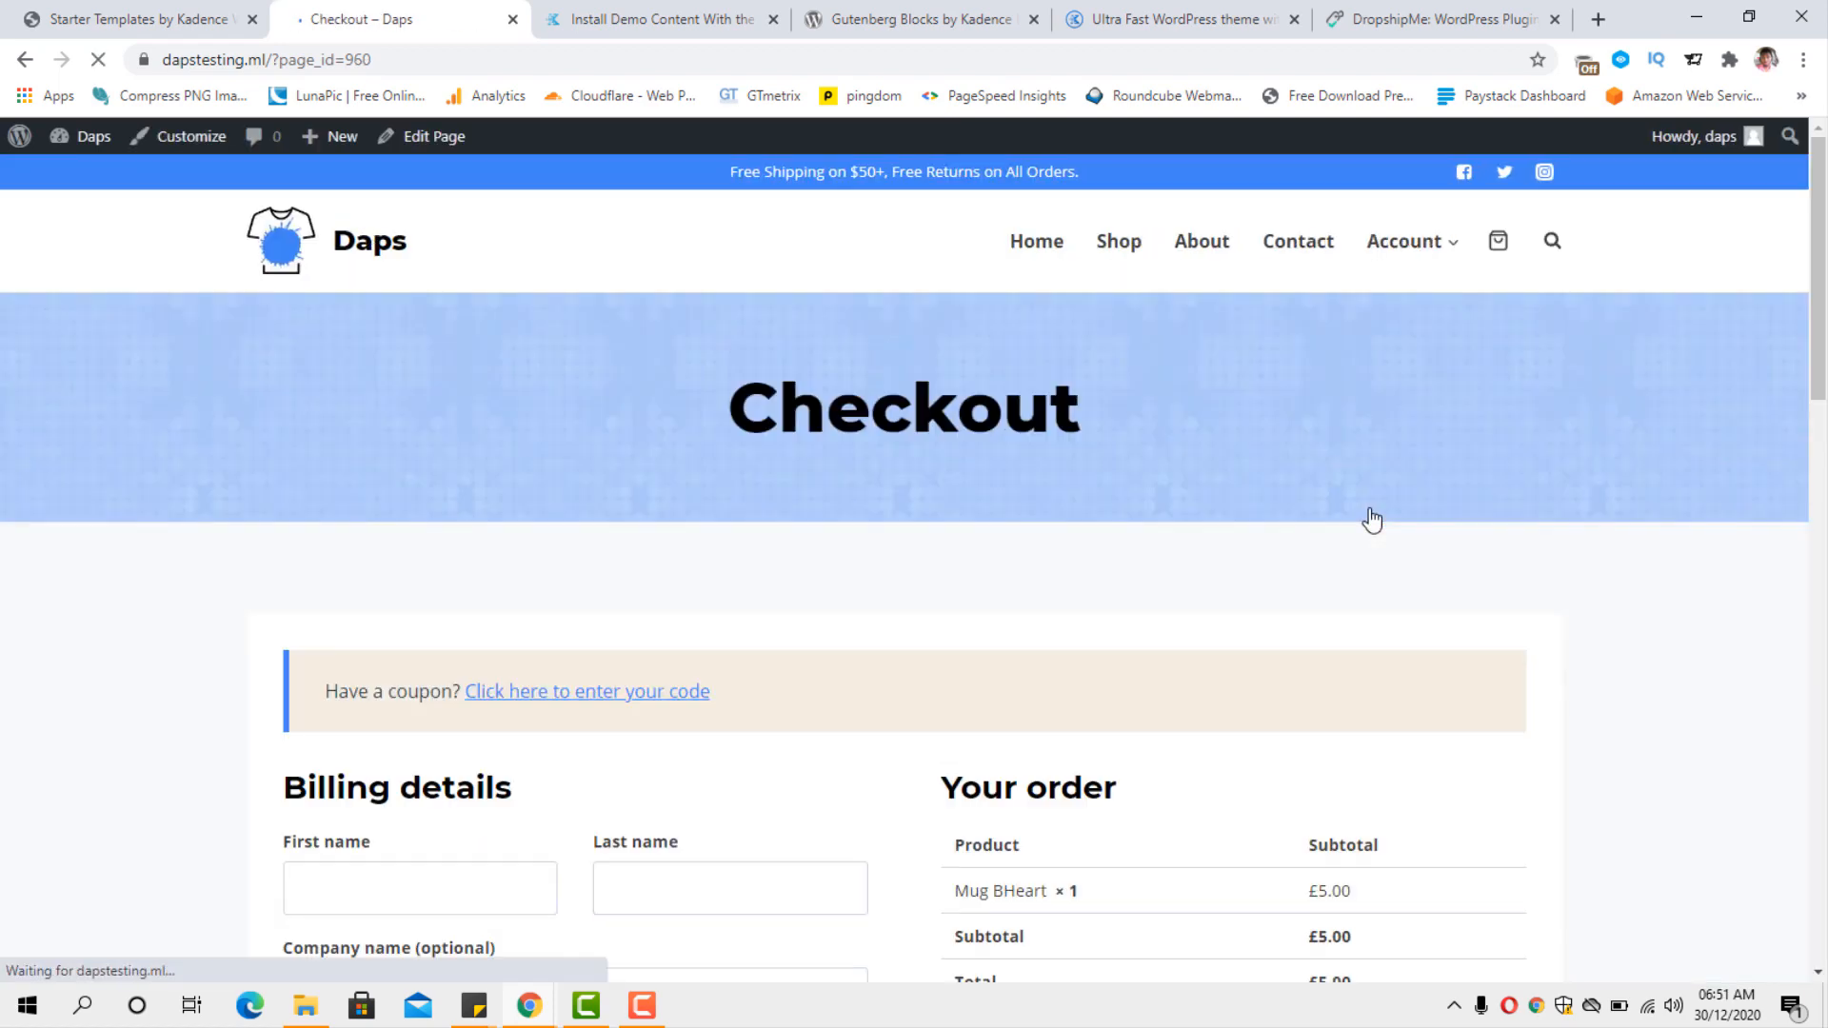
pyautogui.scroll(-6, 1546, 509)
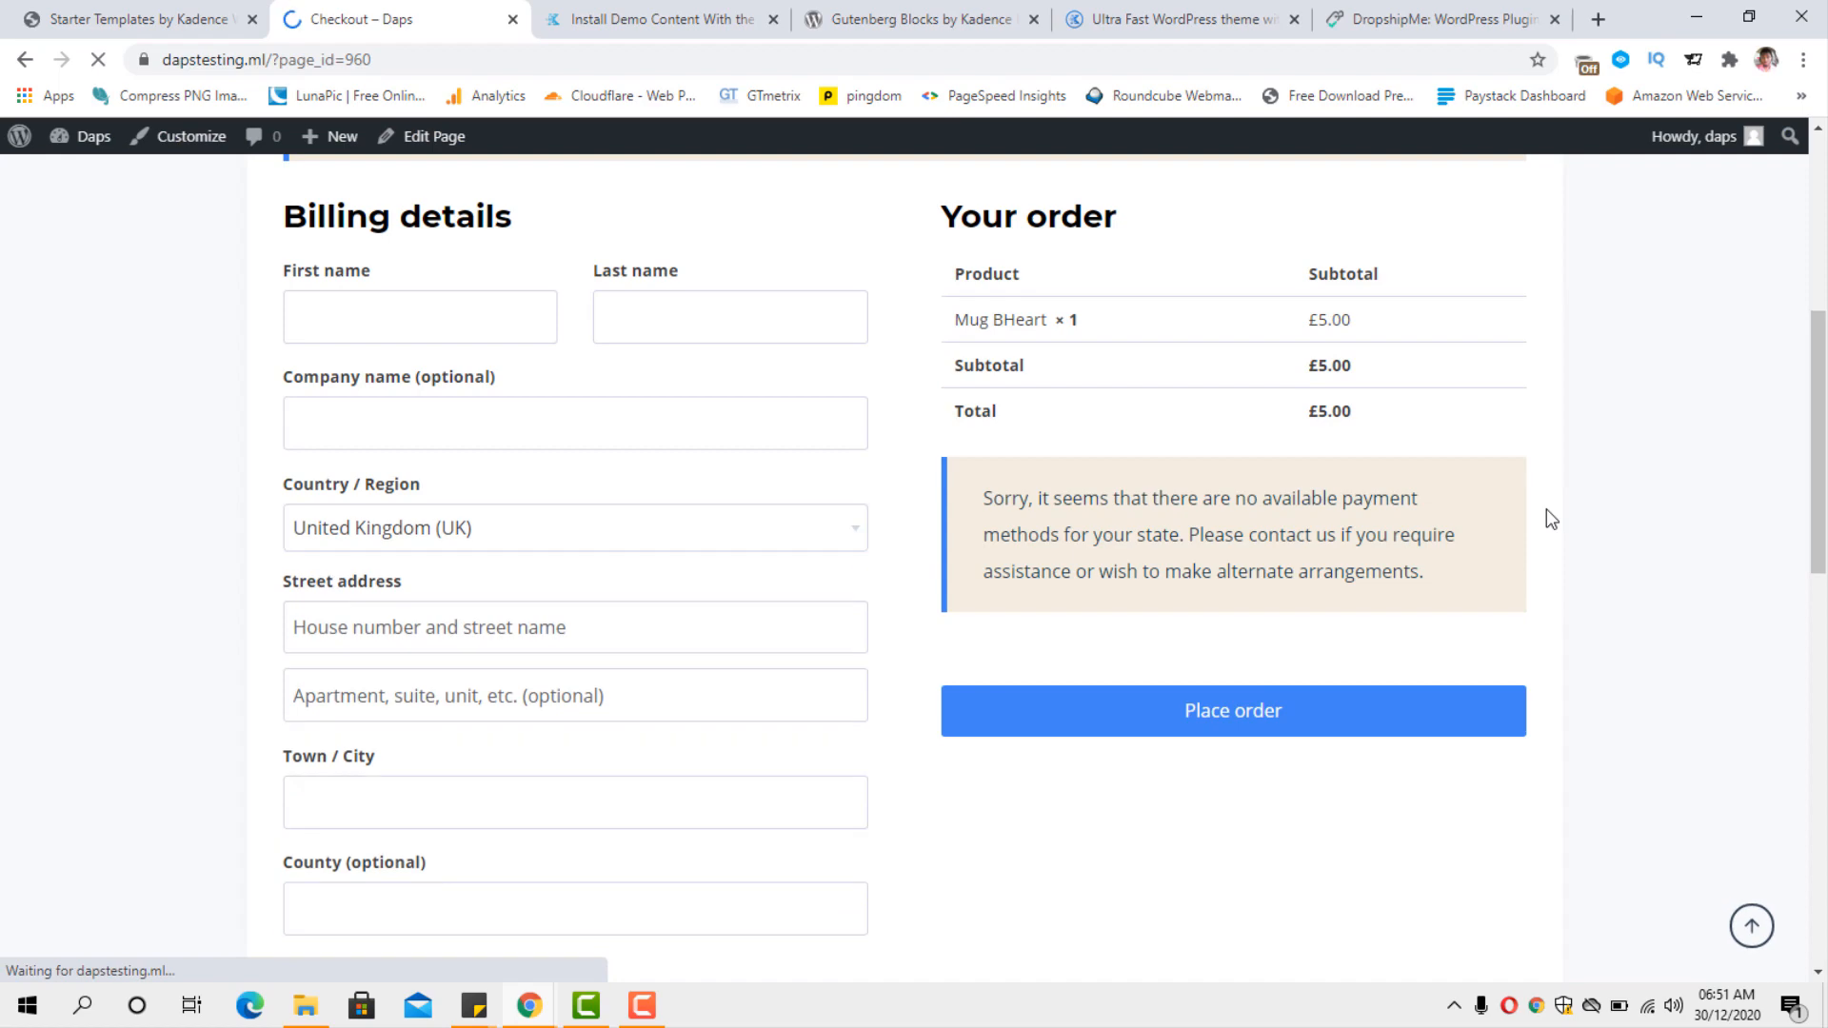
pyautogui.scroll(-13, 1546, 508)
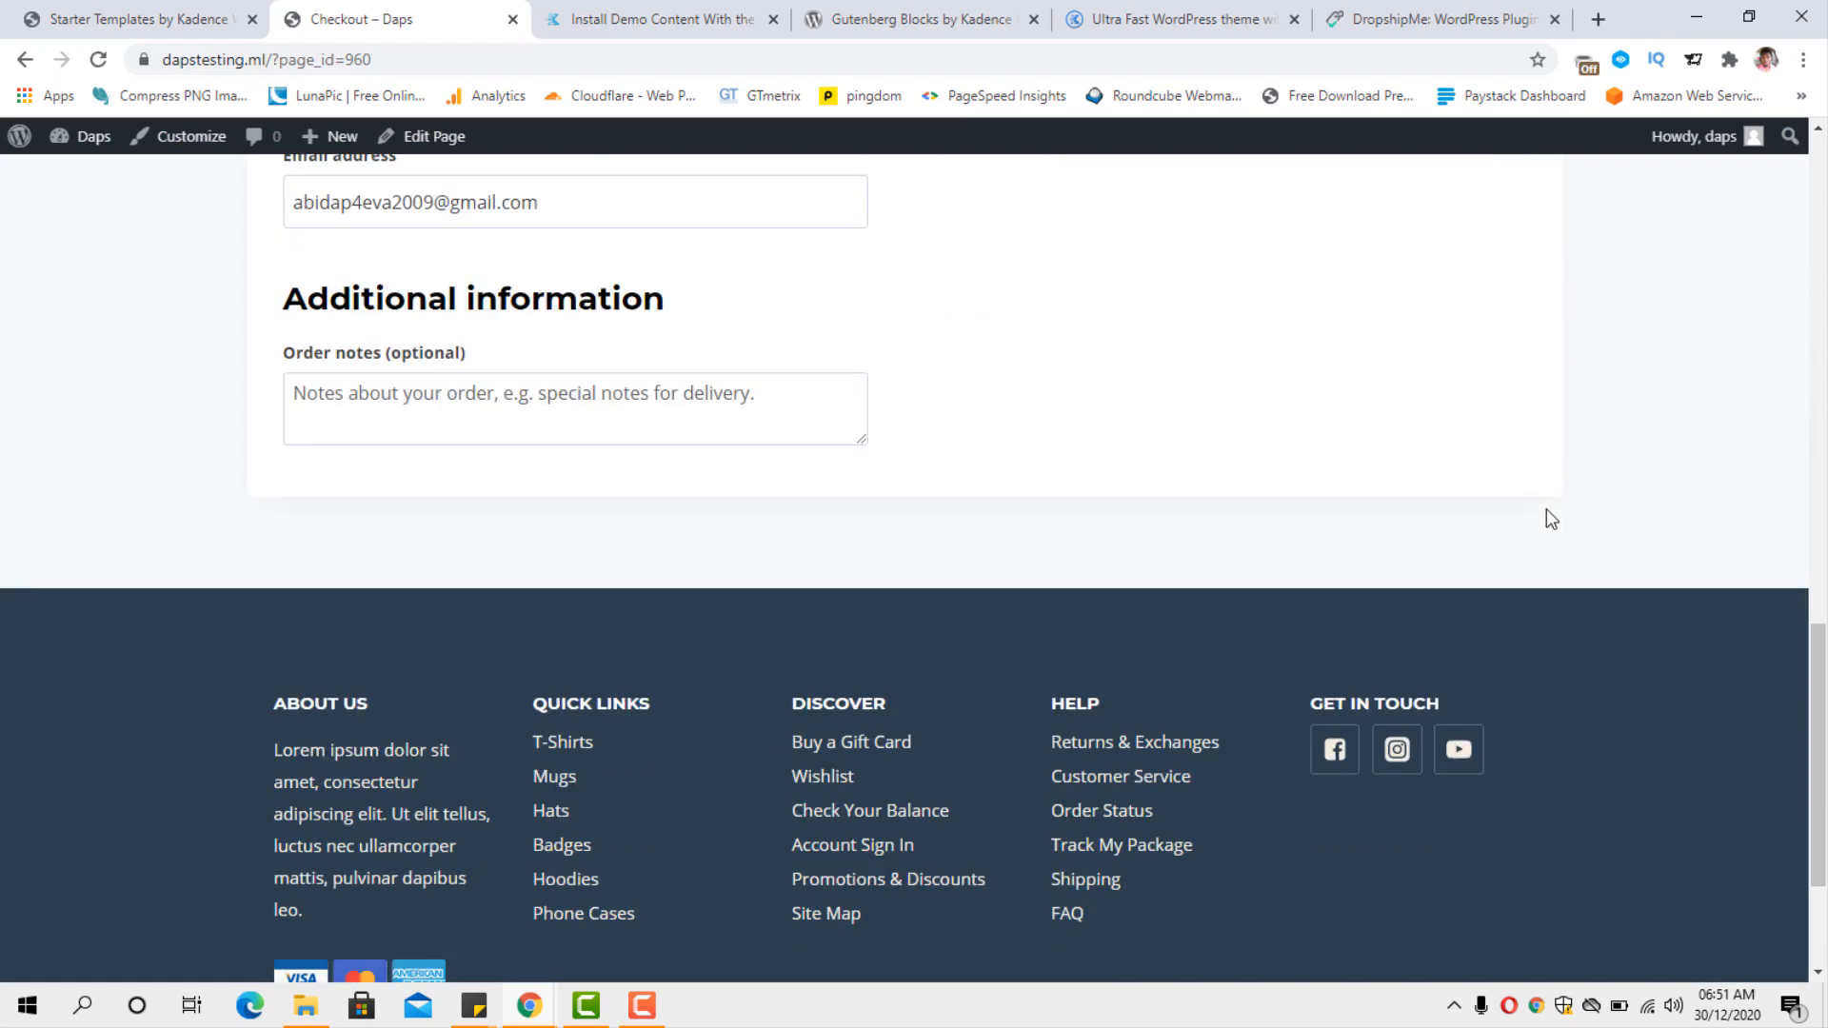
pyautogui.scroll(18, 1546, 509)
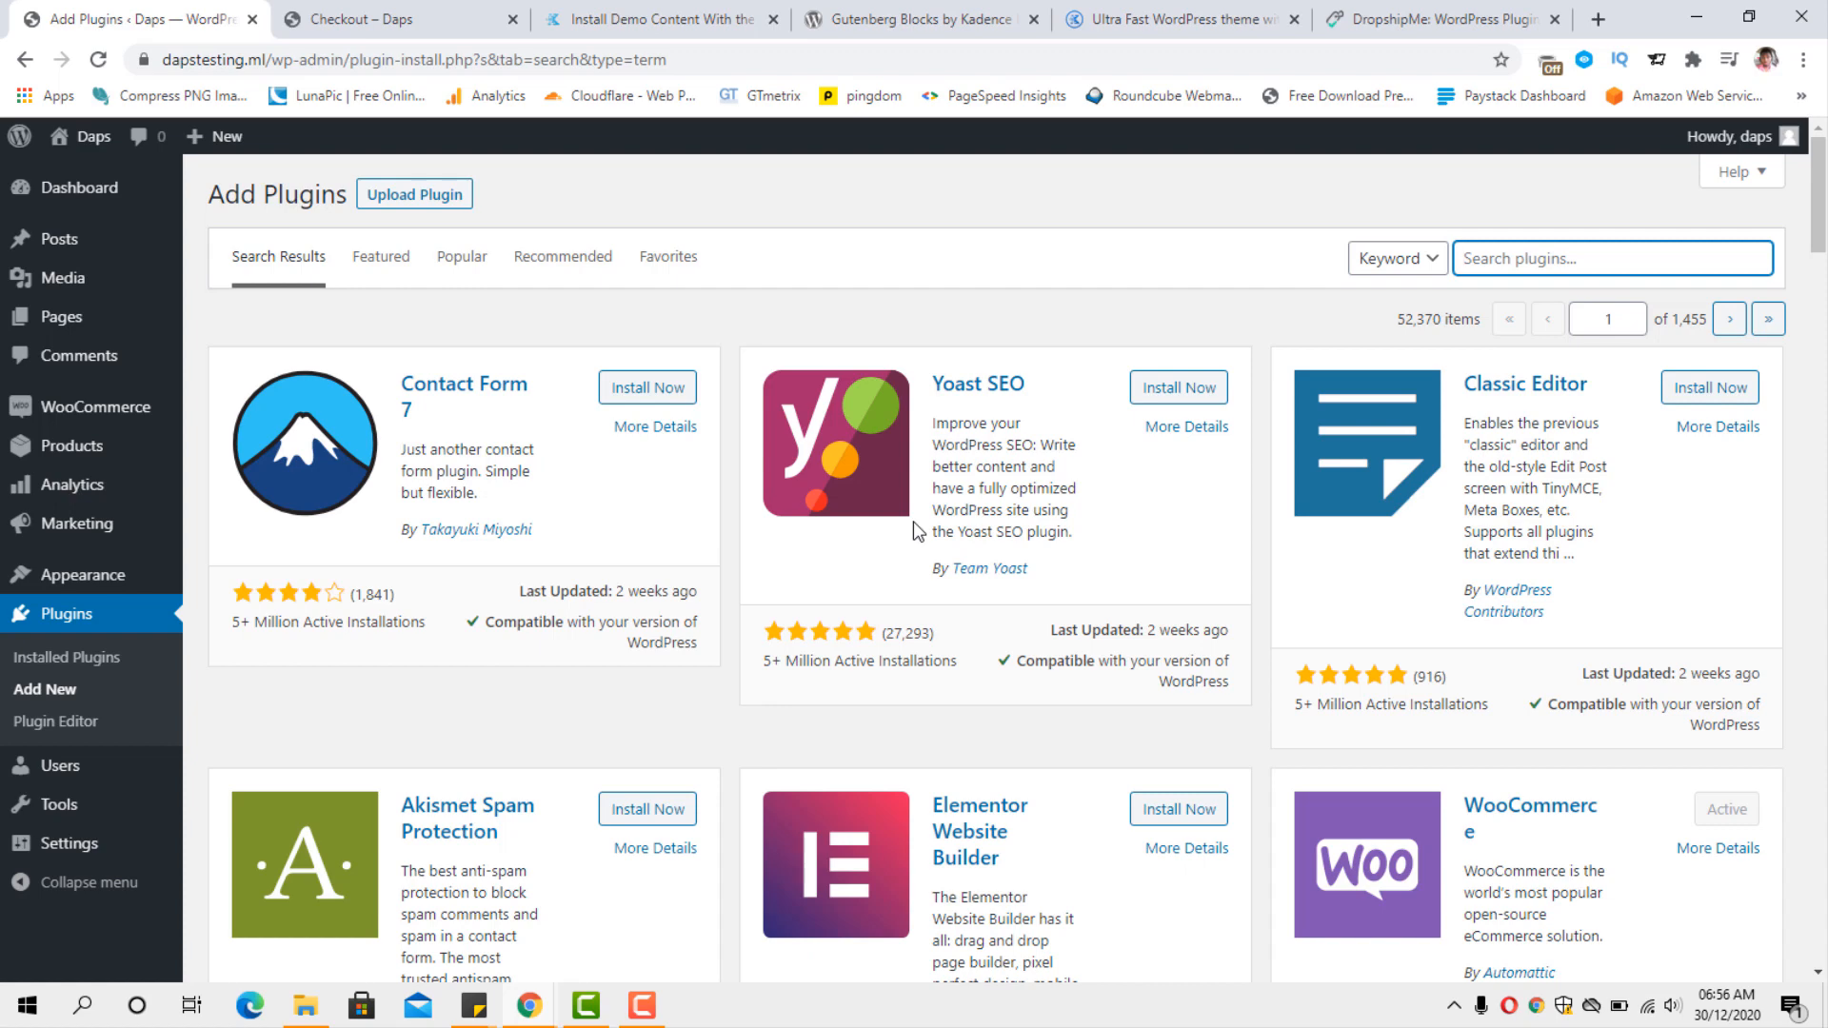
# Search the plugin directory for "woocommerce blocks", then install and activate the WooCommerce Blocks plugin.
pyautogui.write('woocommerce blocks')
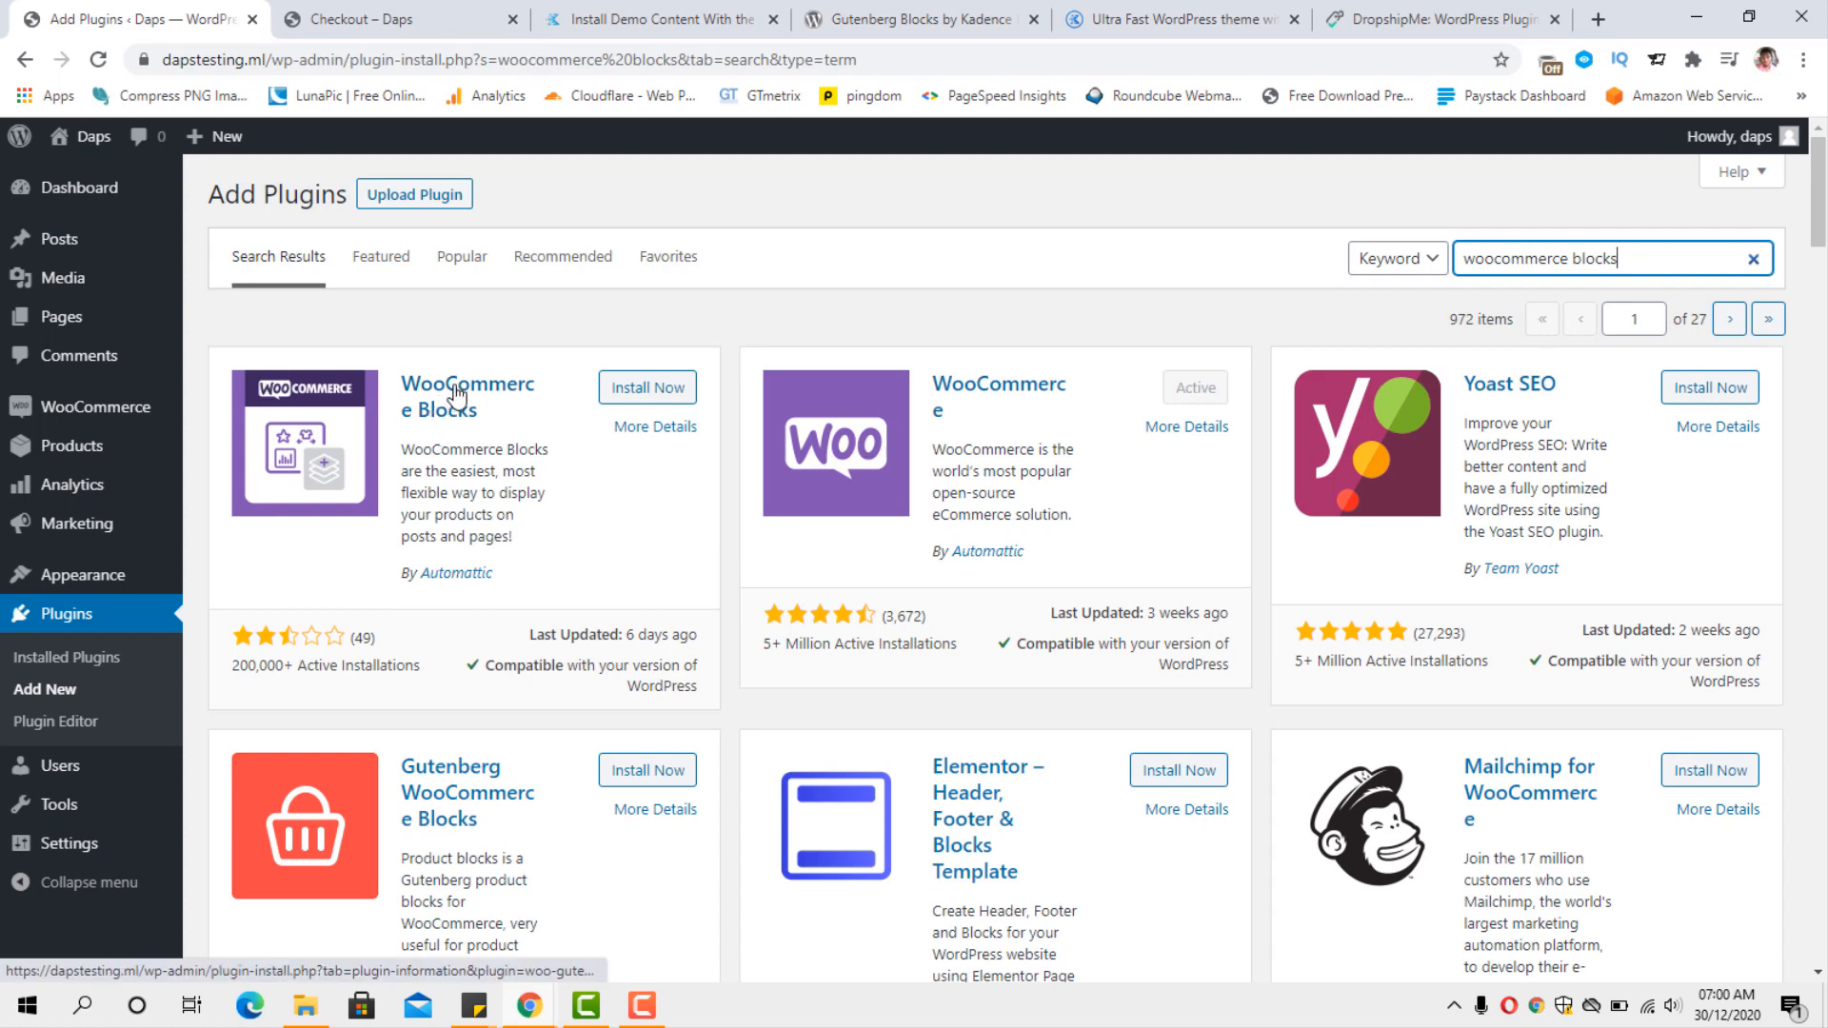
pyautogui.click(636, 389)
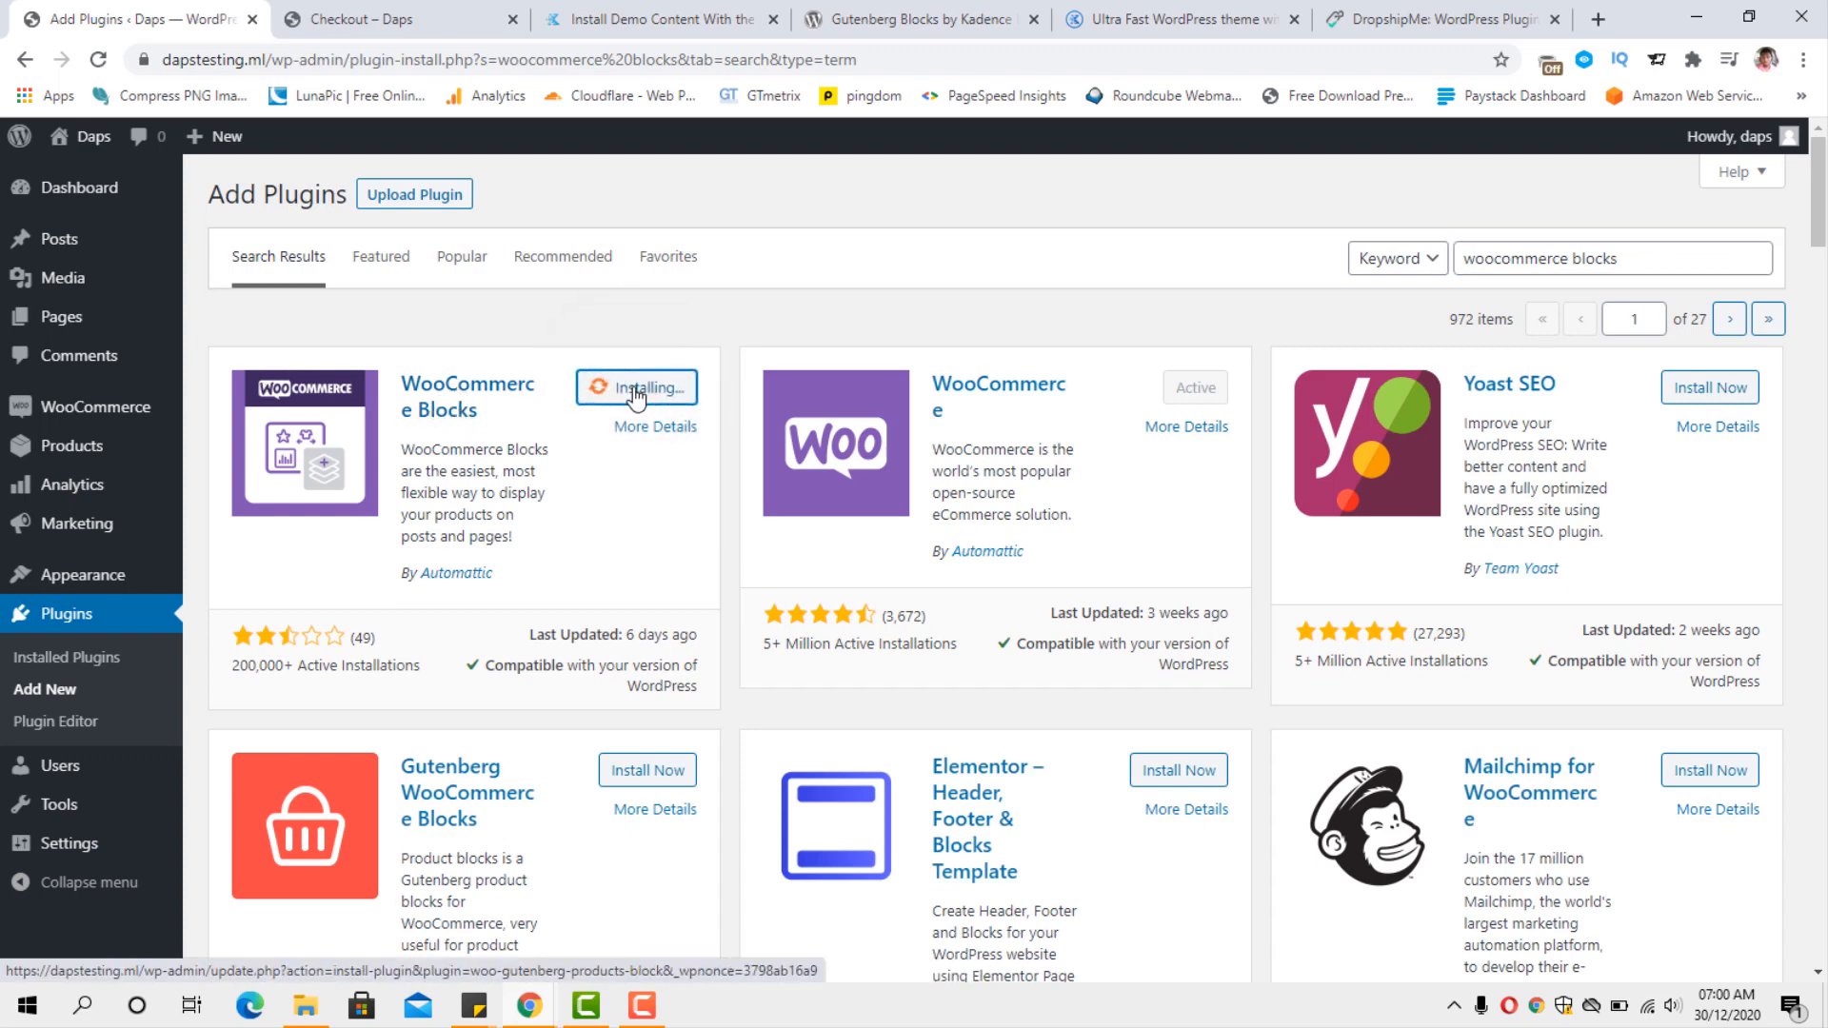
pyautogui.click(635, 390)
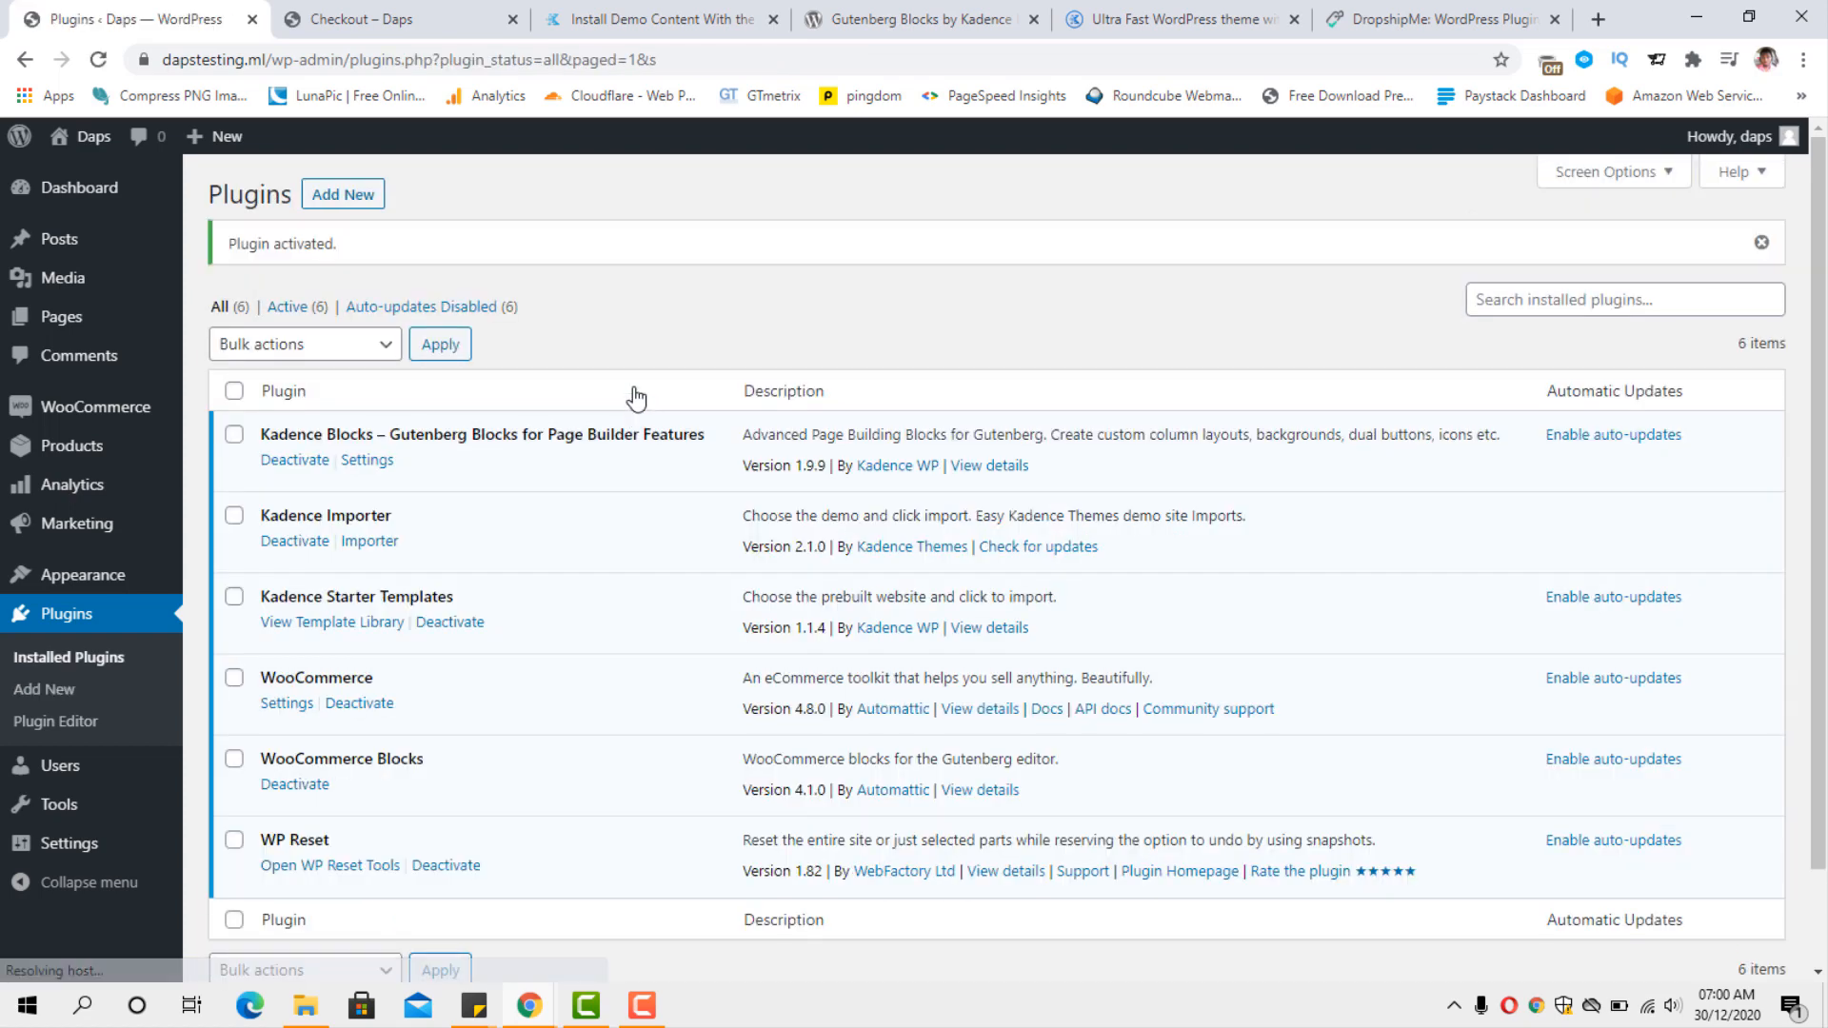
pyautogui.scroll(-2, 598, 416)
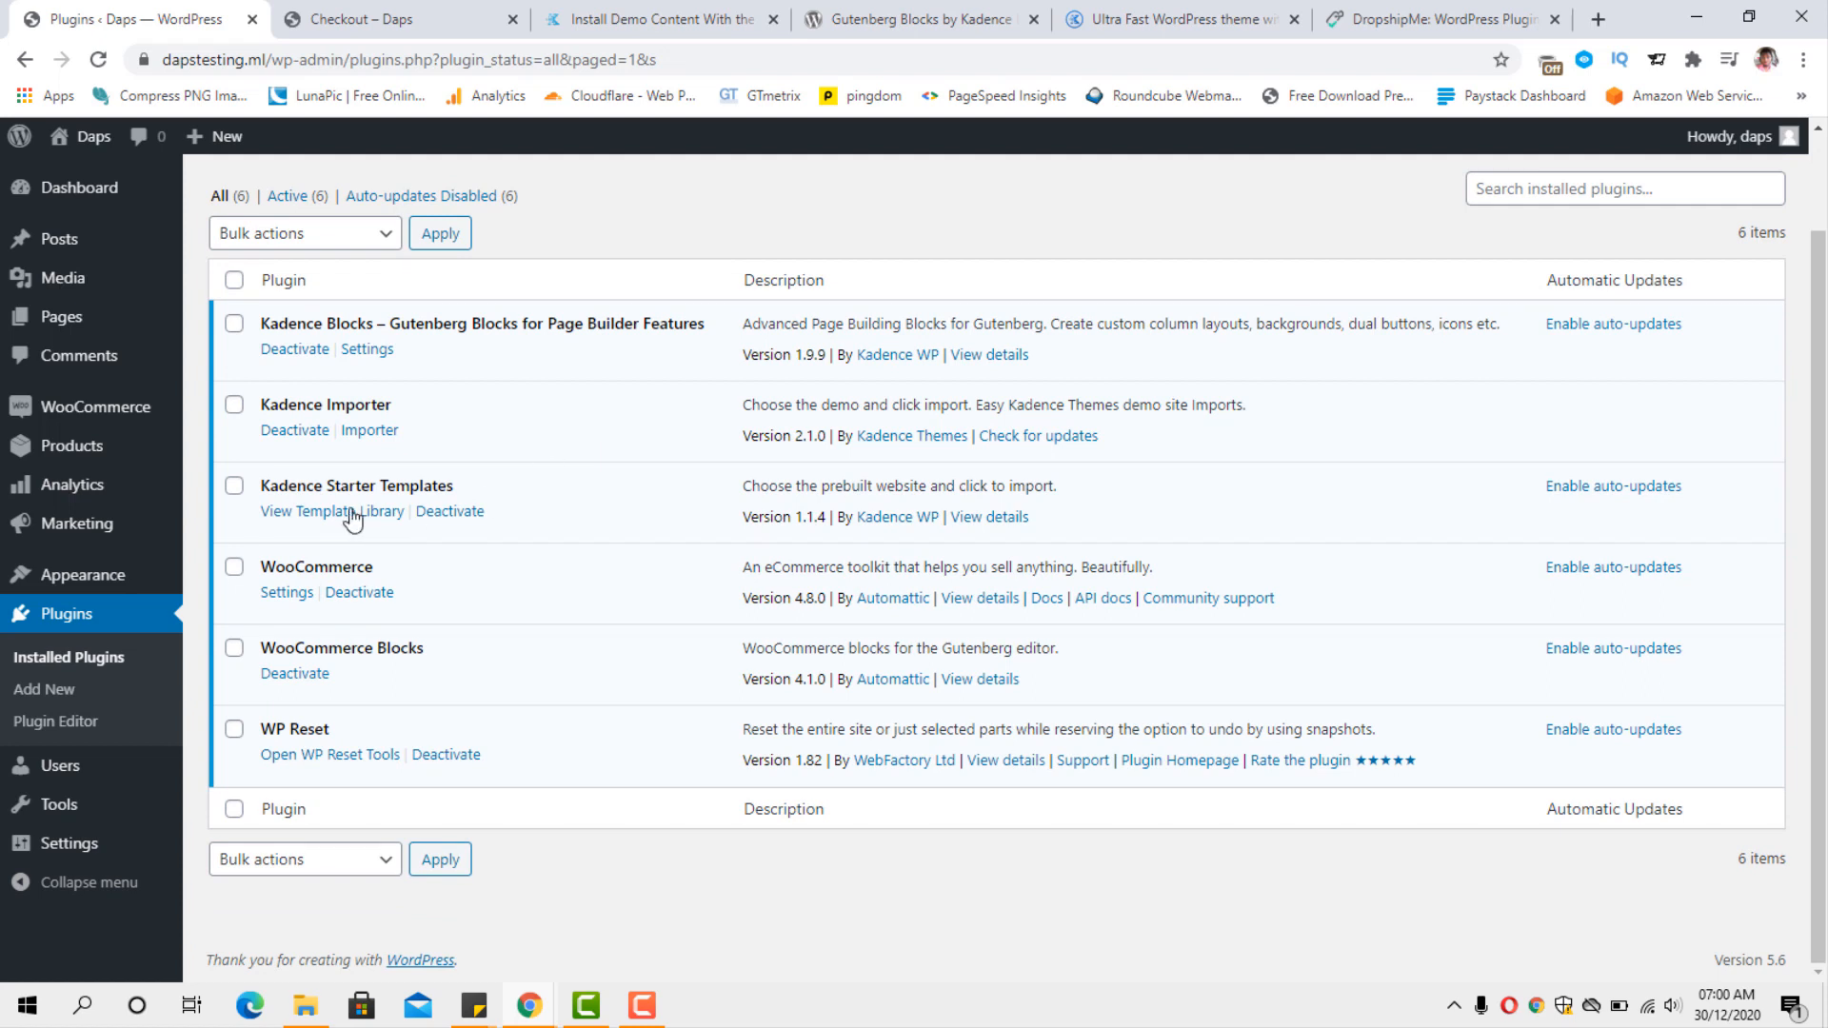
pyautogui.scroll(2, 354, 519)
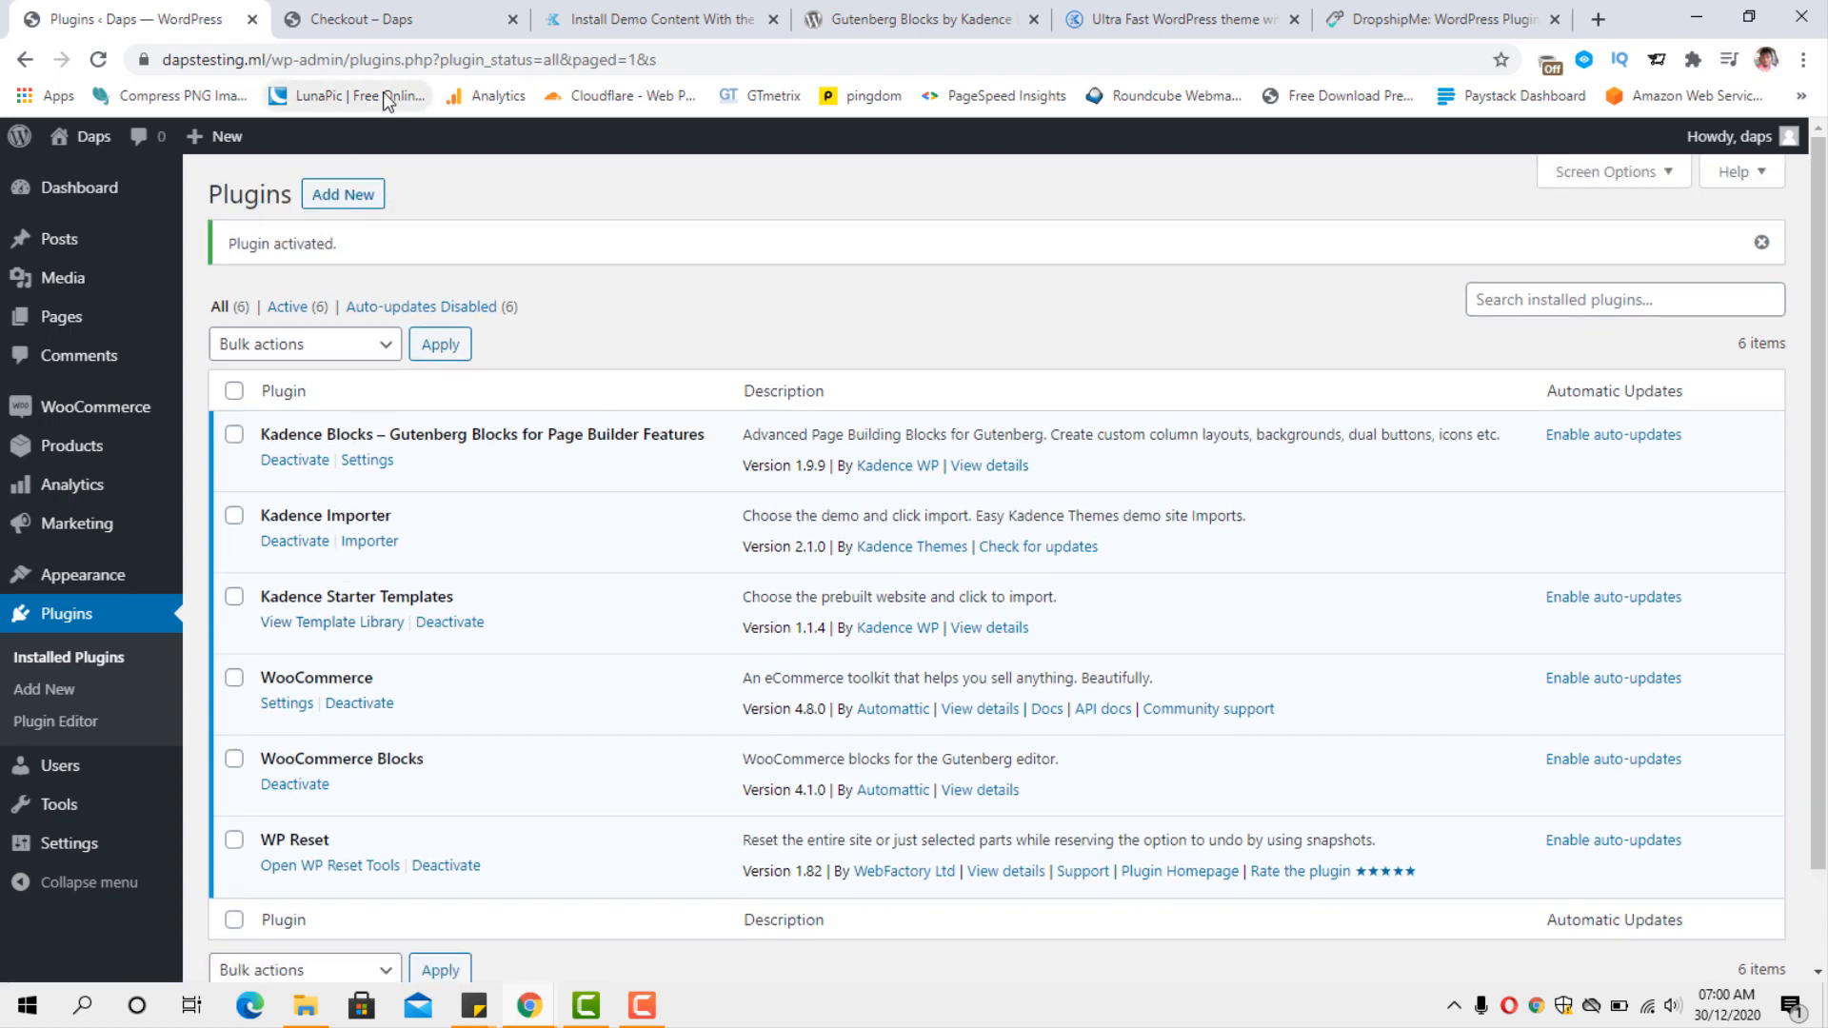
# Return to the store's Checkout page, review its form and open the page for editing.
pyautogui.click(421, 21)
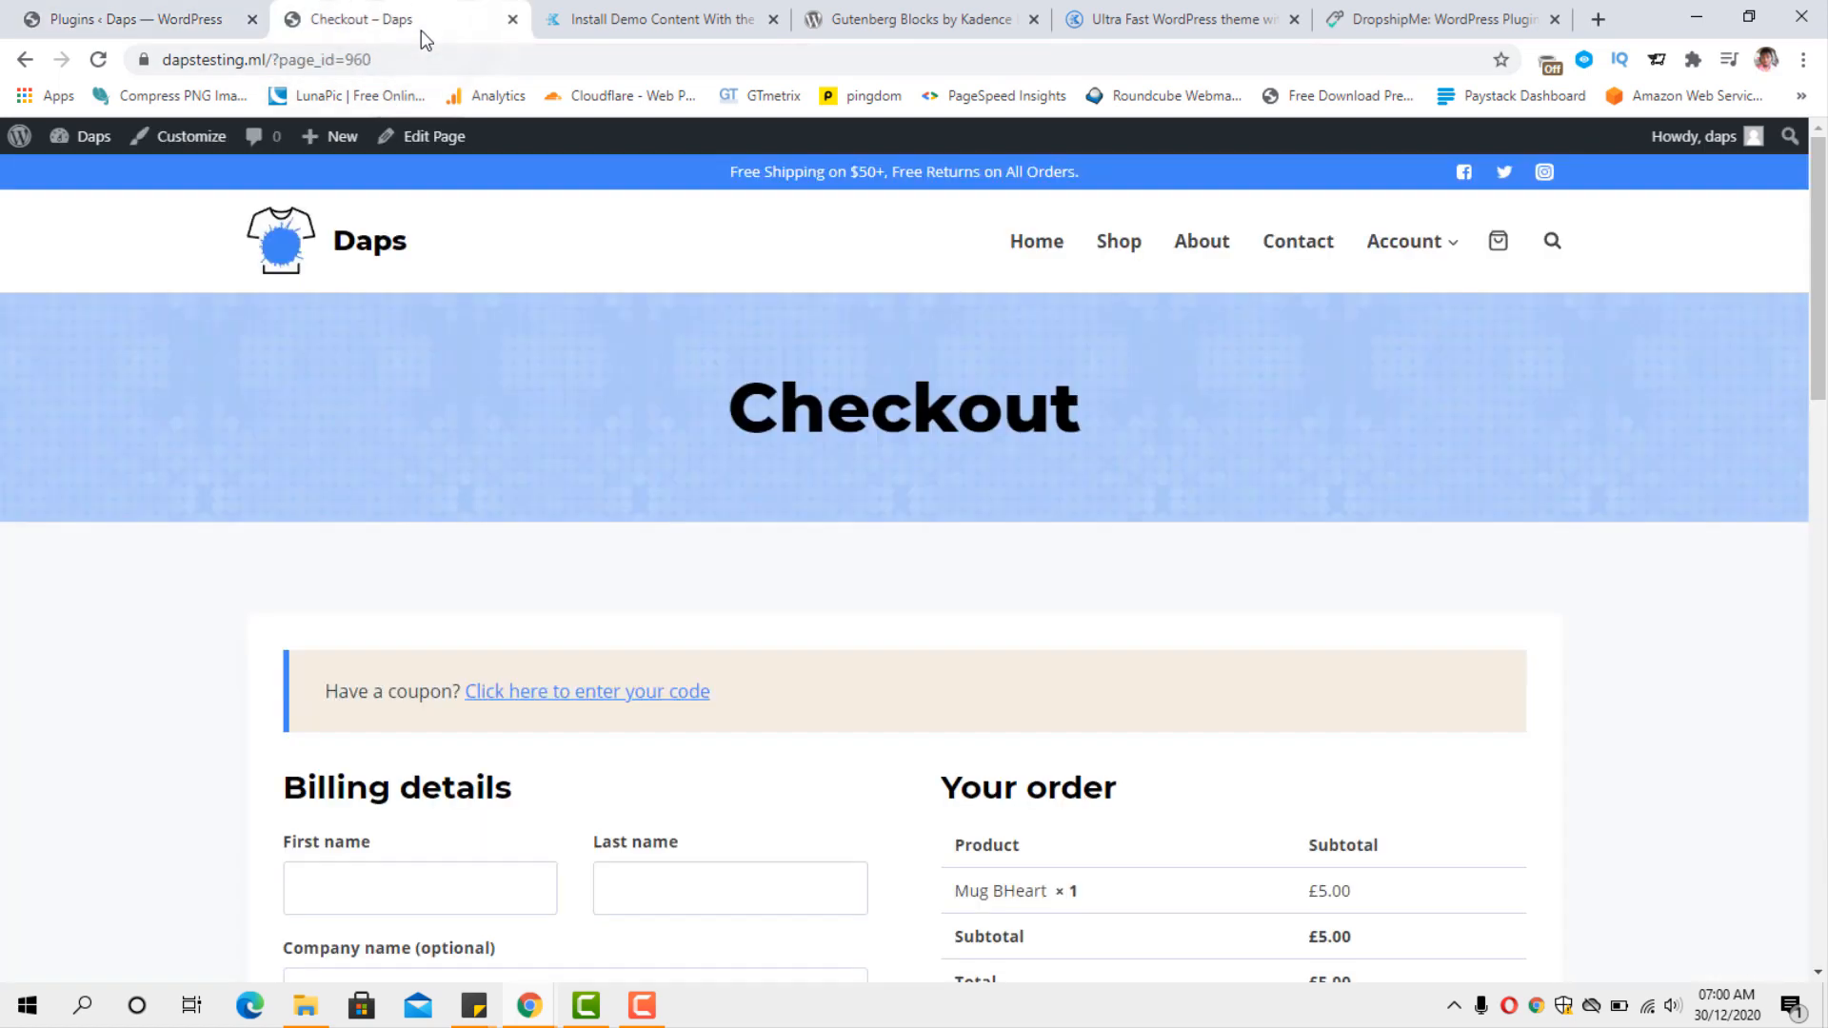
pyautogui.scroll(-5, 628, 529)
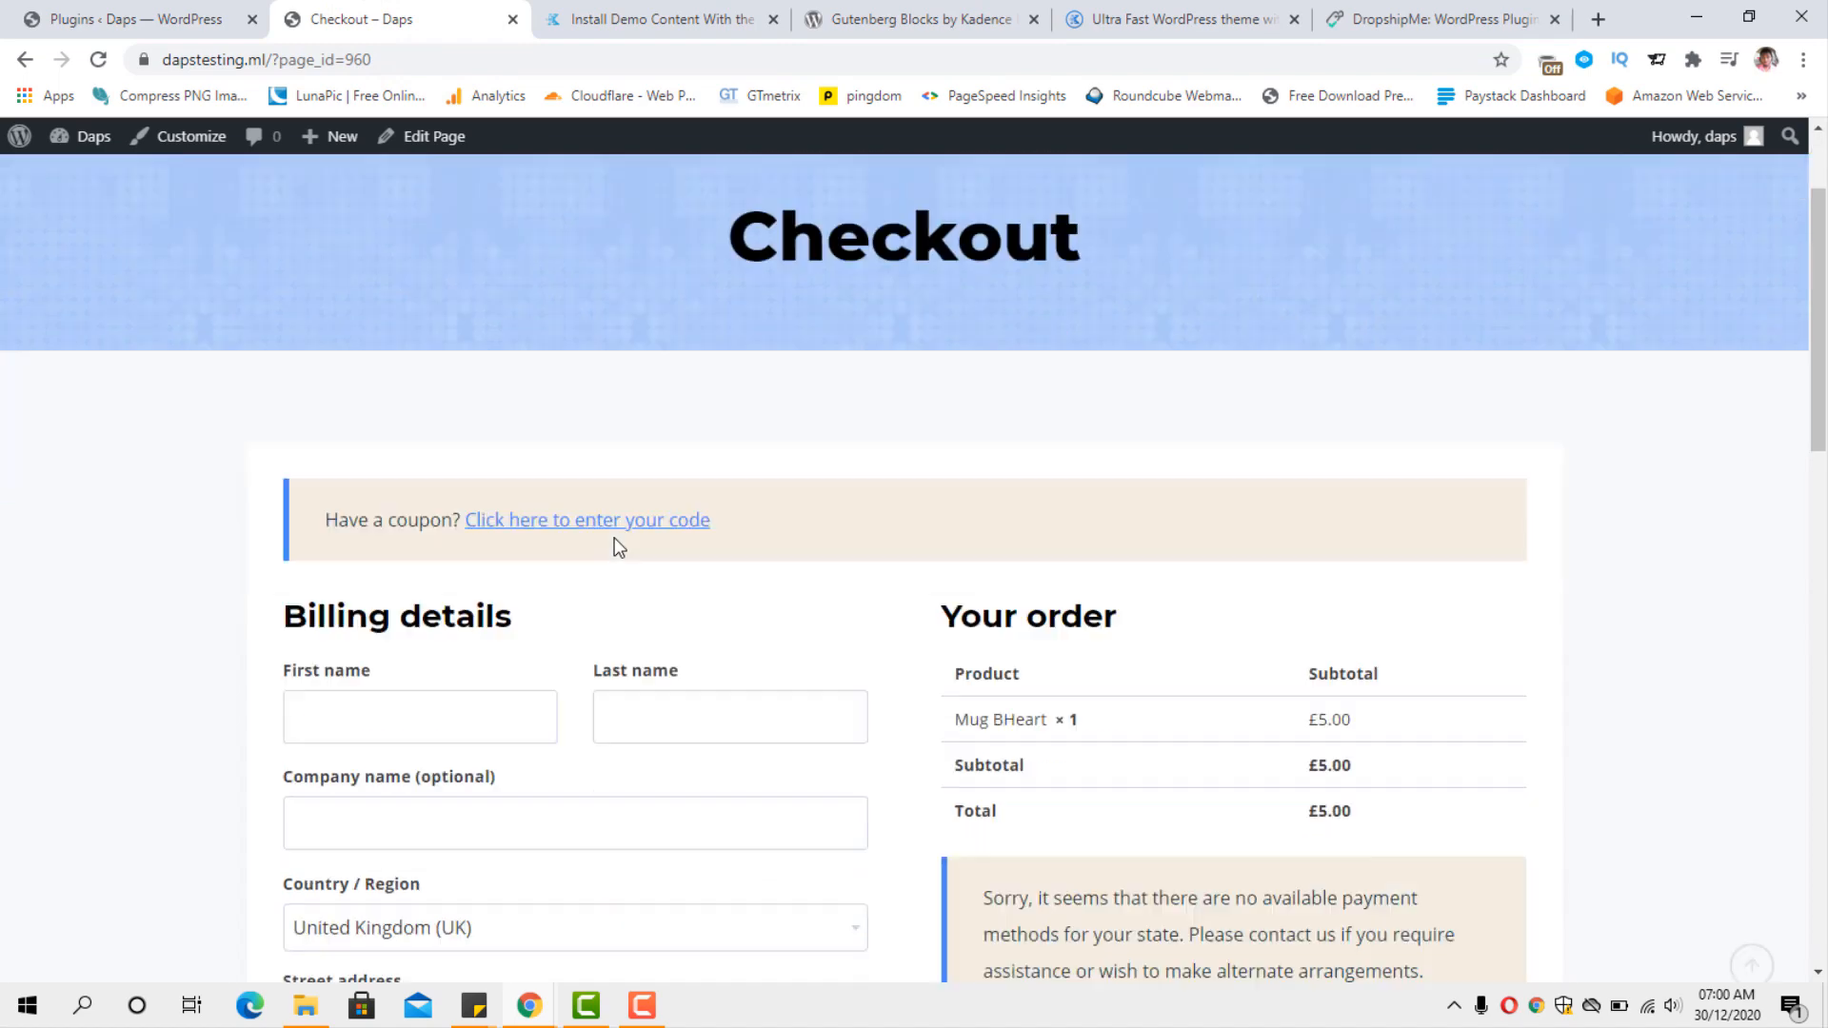
pyautogui.scroll(-3, 617, 545)
pyautogui.scroll(7, 616, 545)
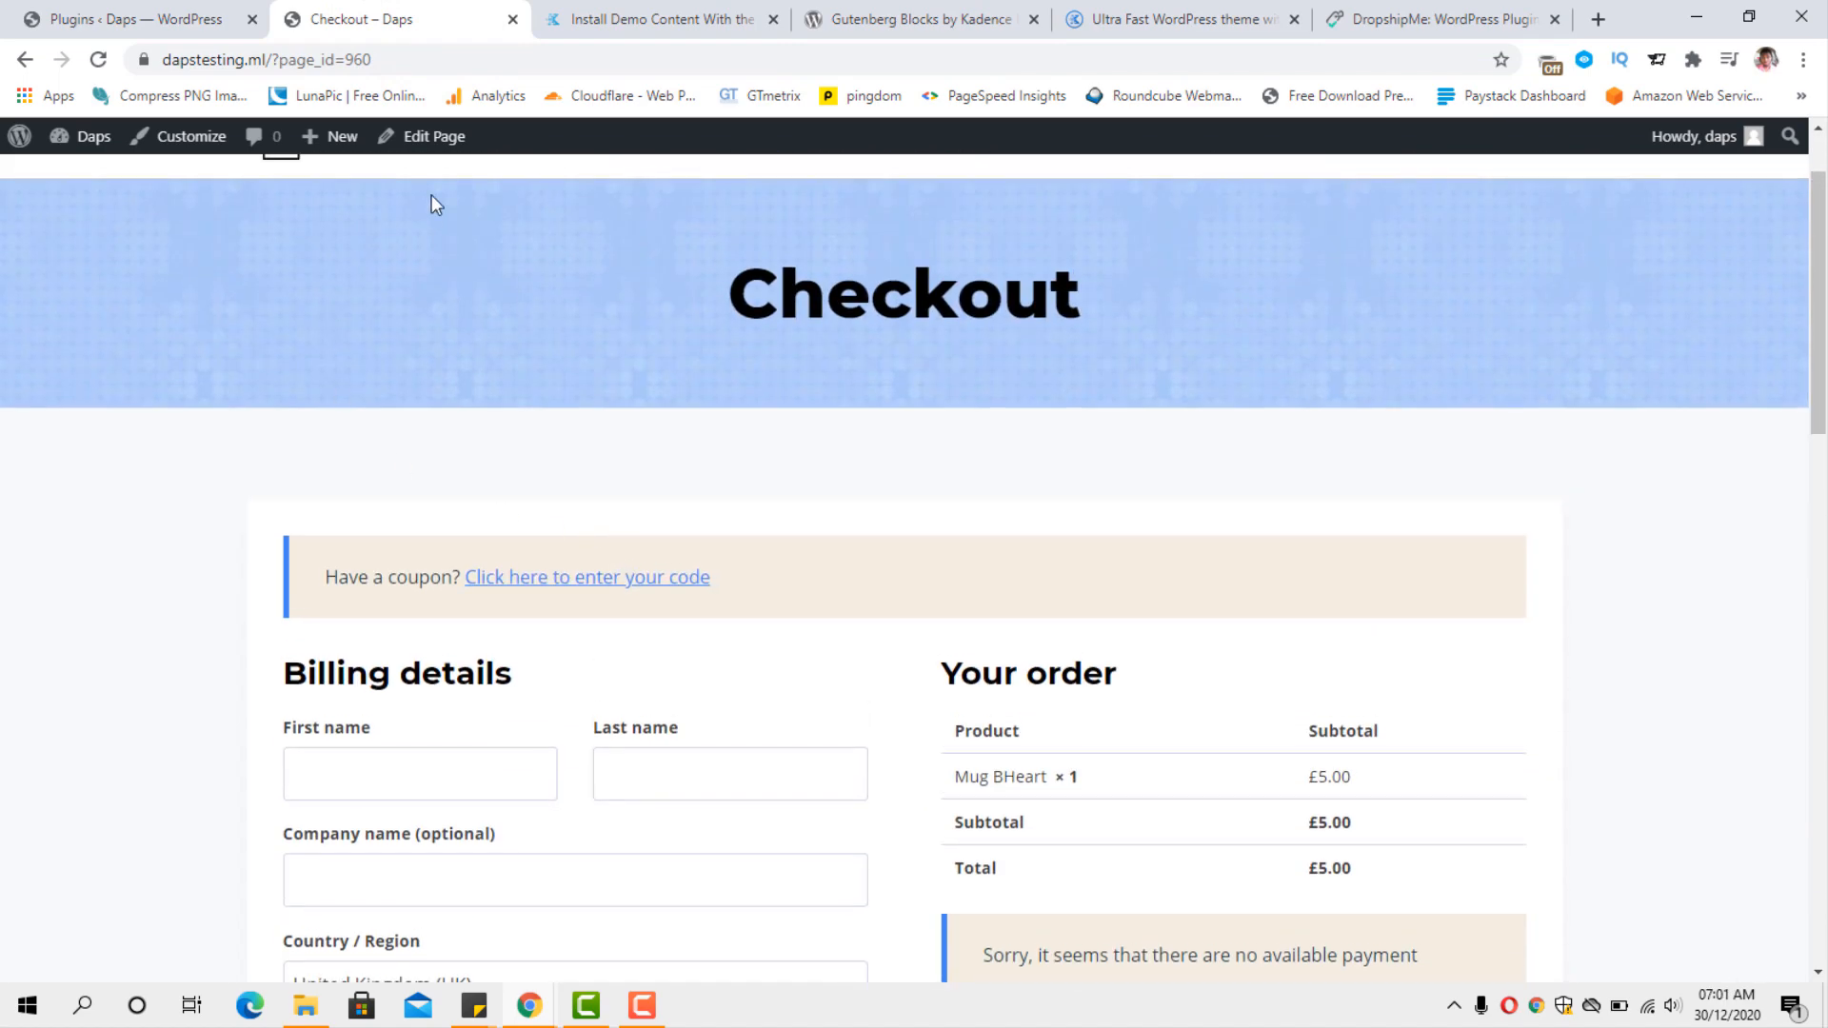
pyautogui.click(442, 143)
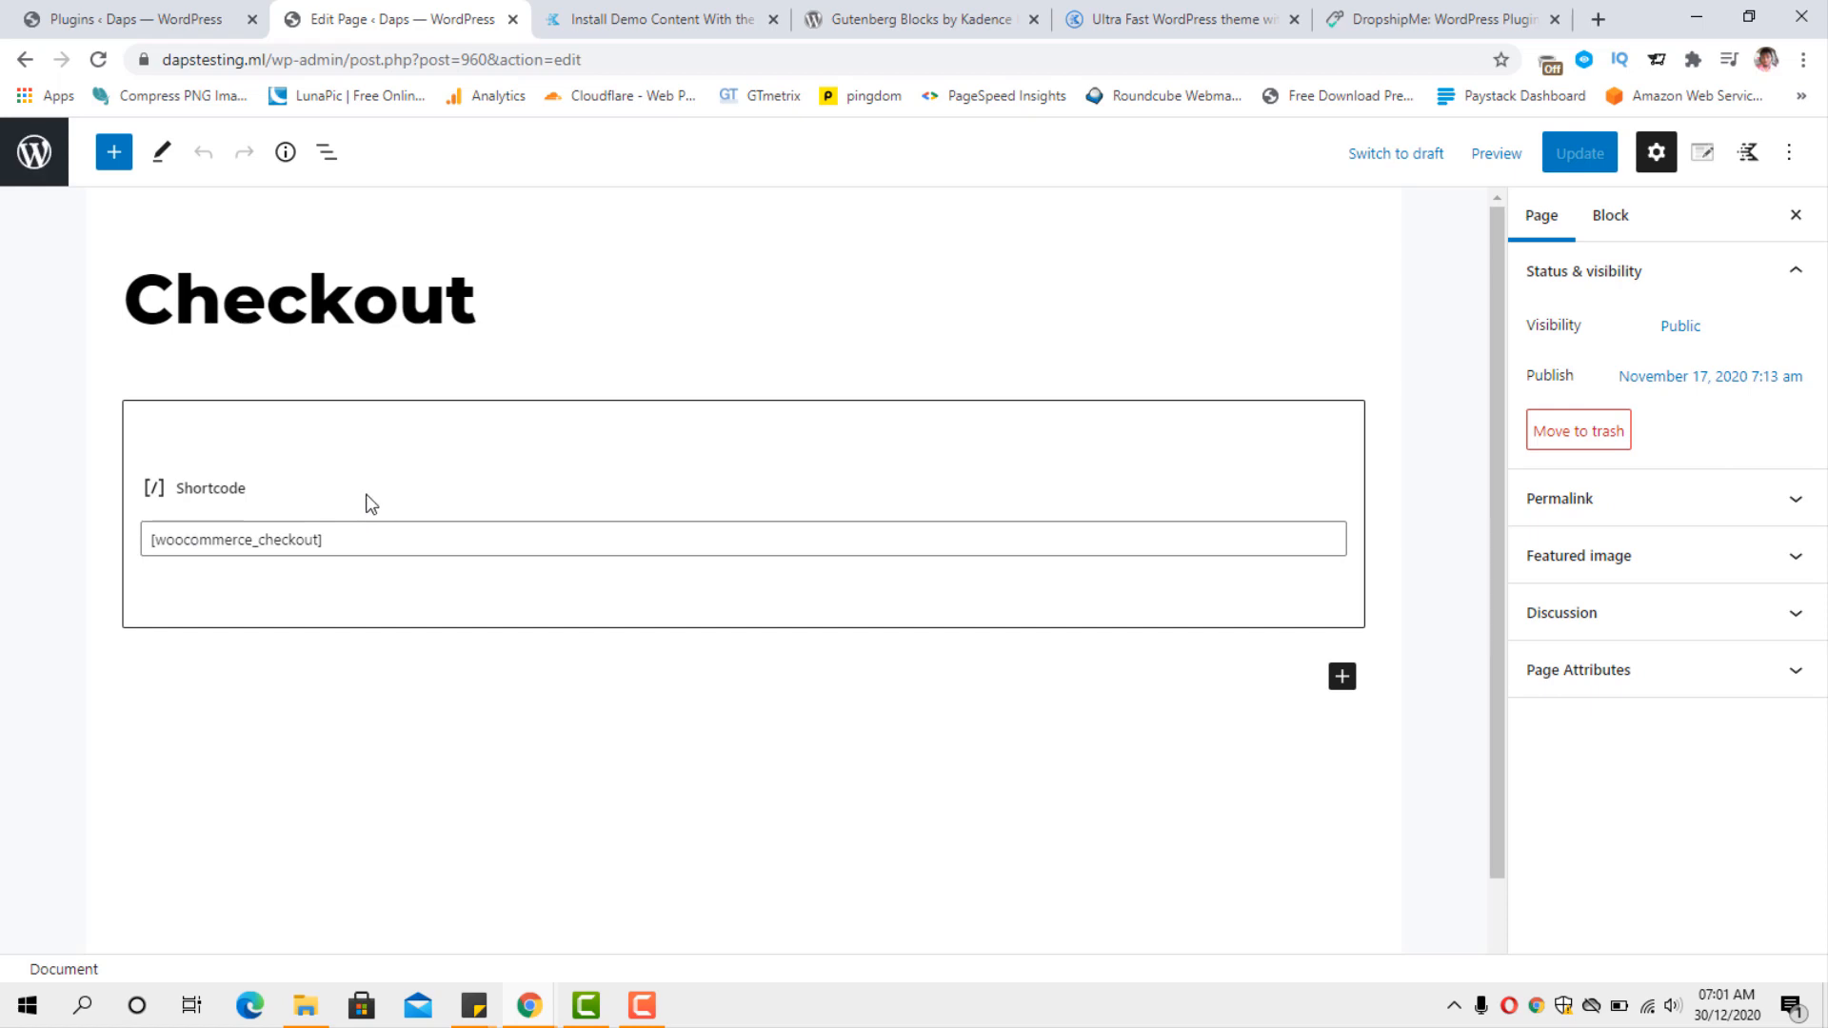
# Remove the Shortcode block containing [woocommerce_checkout] from the Checkout page.
pyautogui.click(265, 454)
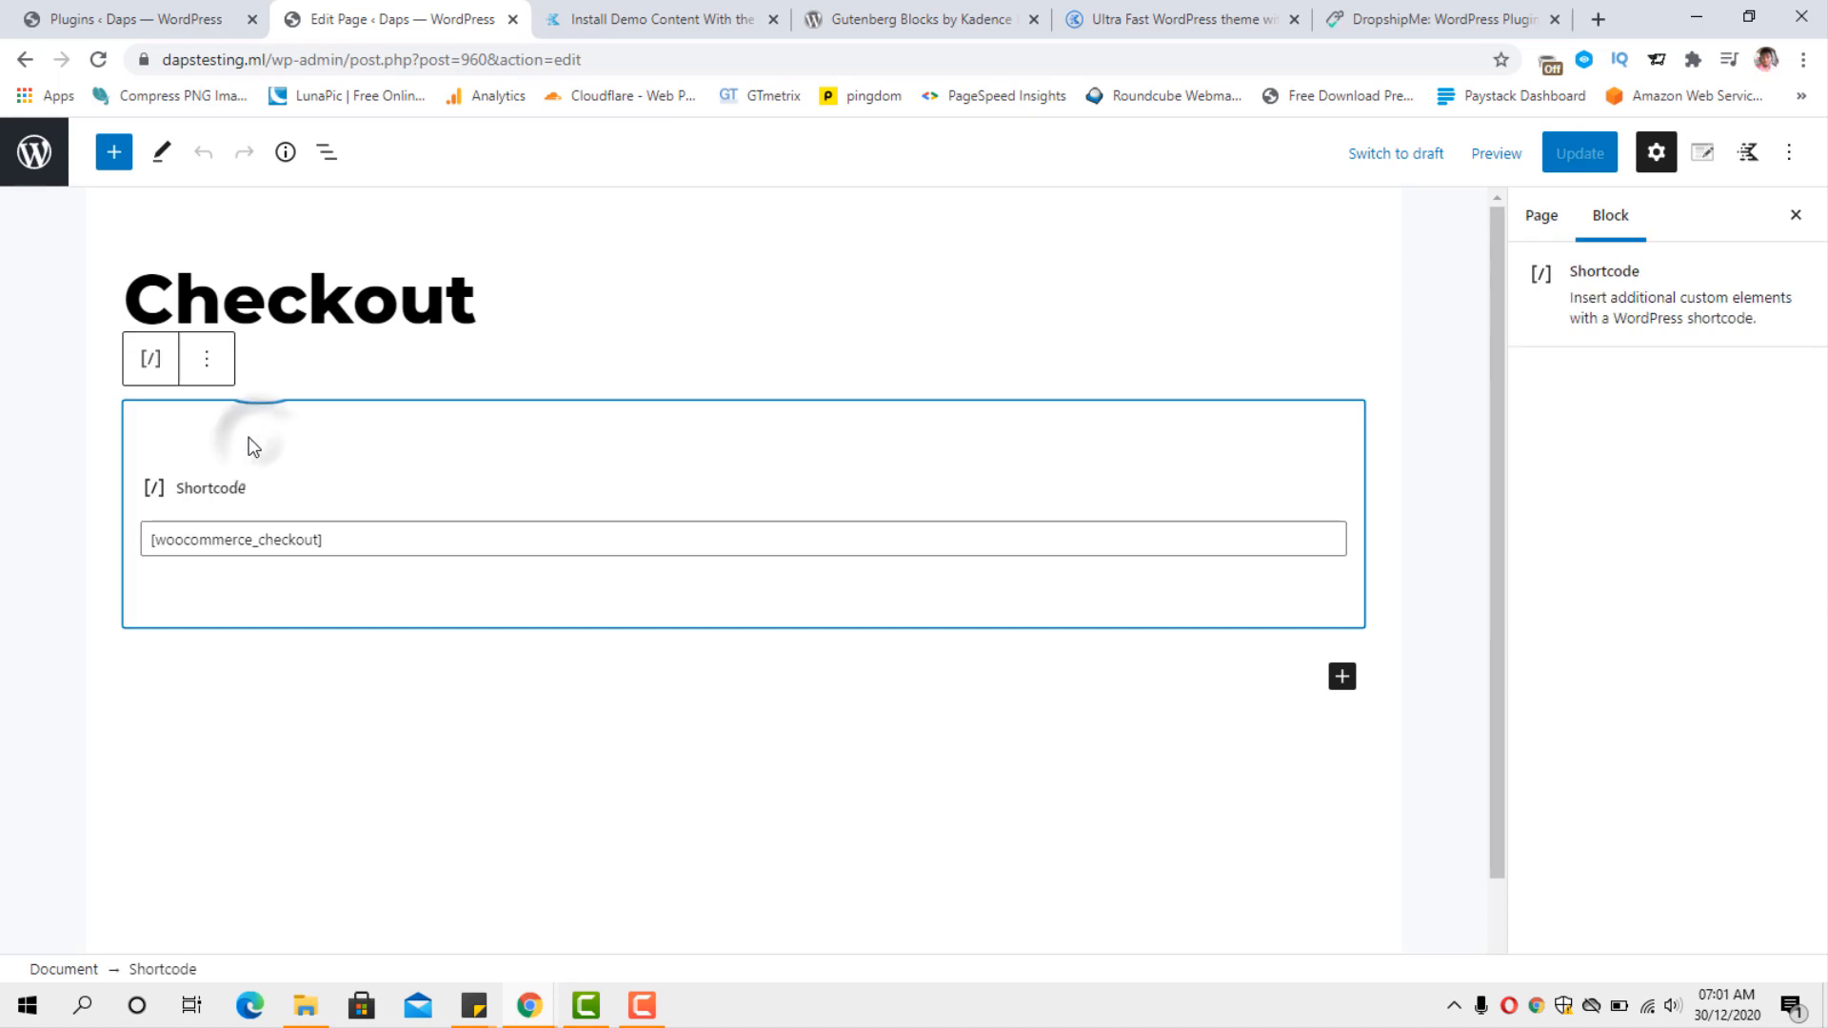
pyautogui.click(206, 358)
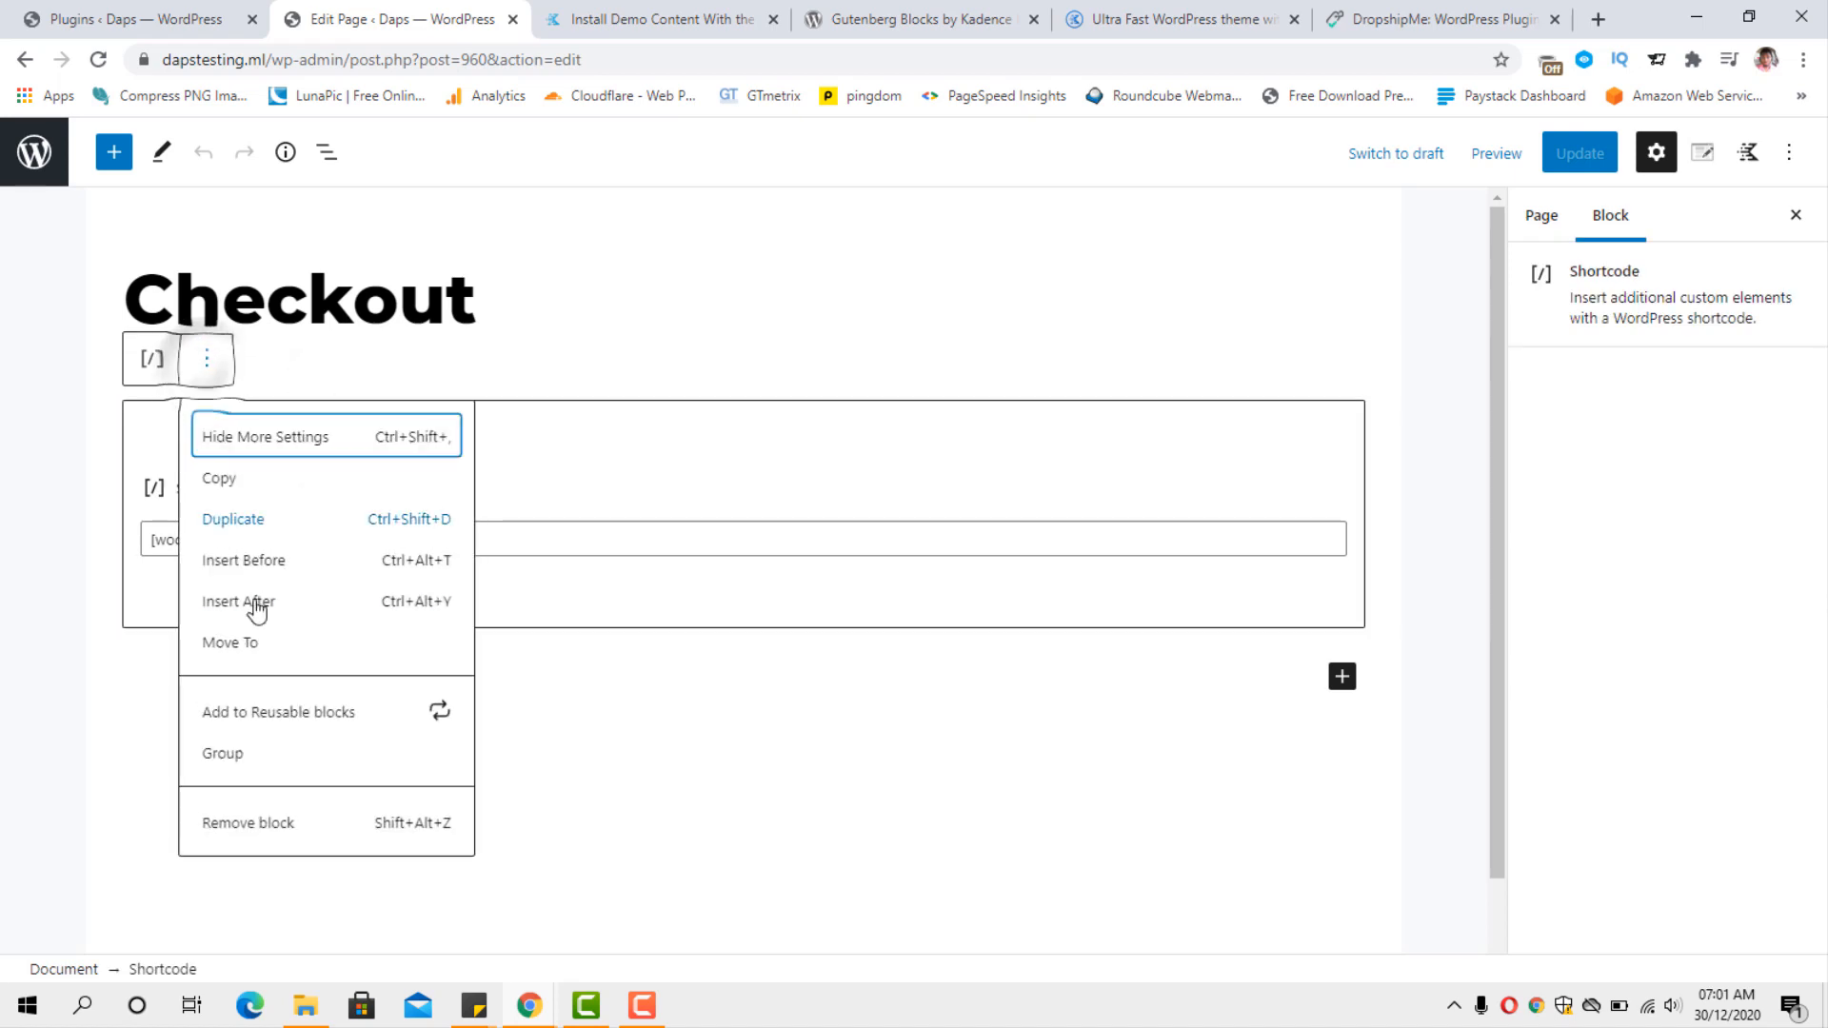
pyautogui.click(251, 825)
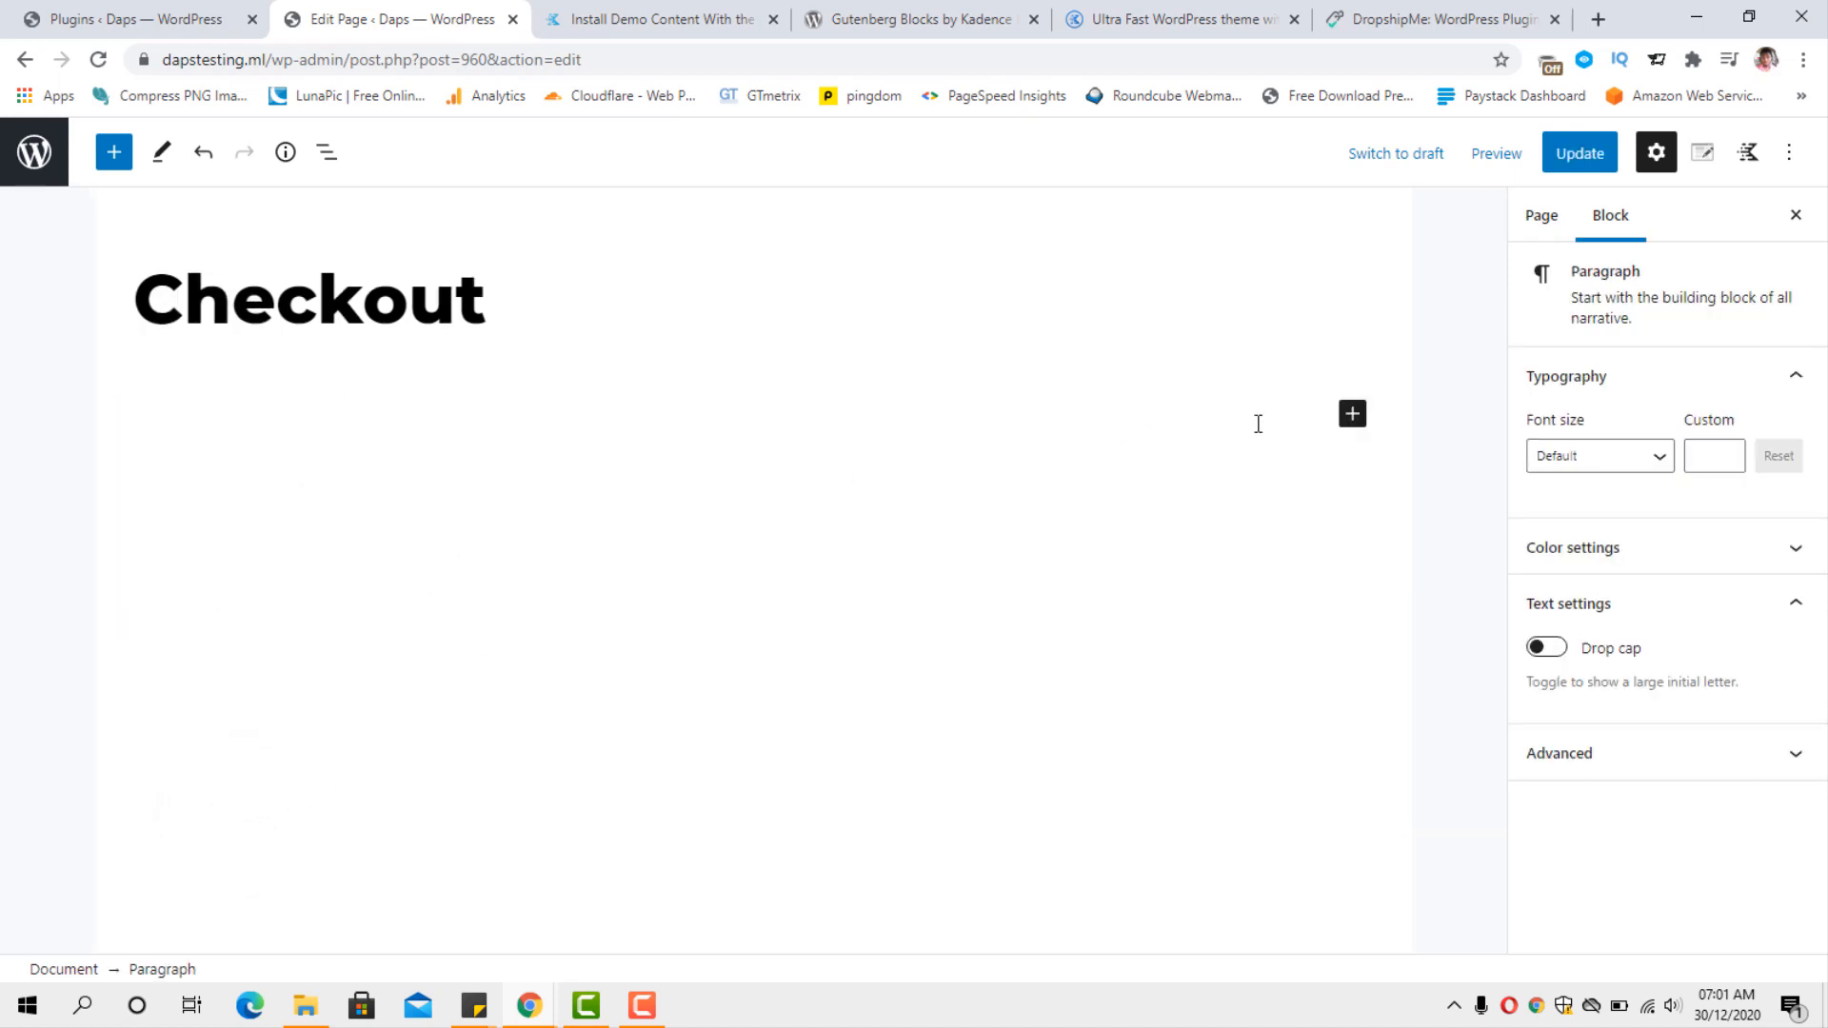
# Search the blocks for "ch" and insert the Checkout block below the Checkout page title.
pyautogui.click(1351, 414)
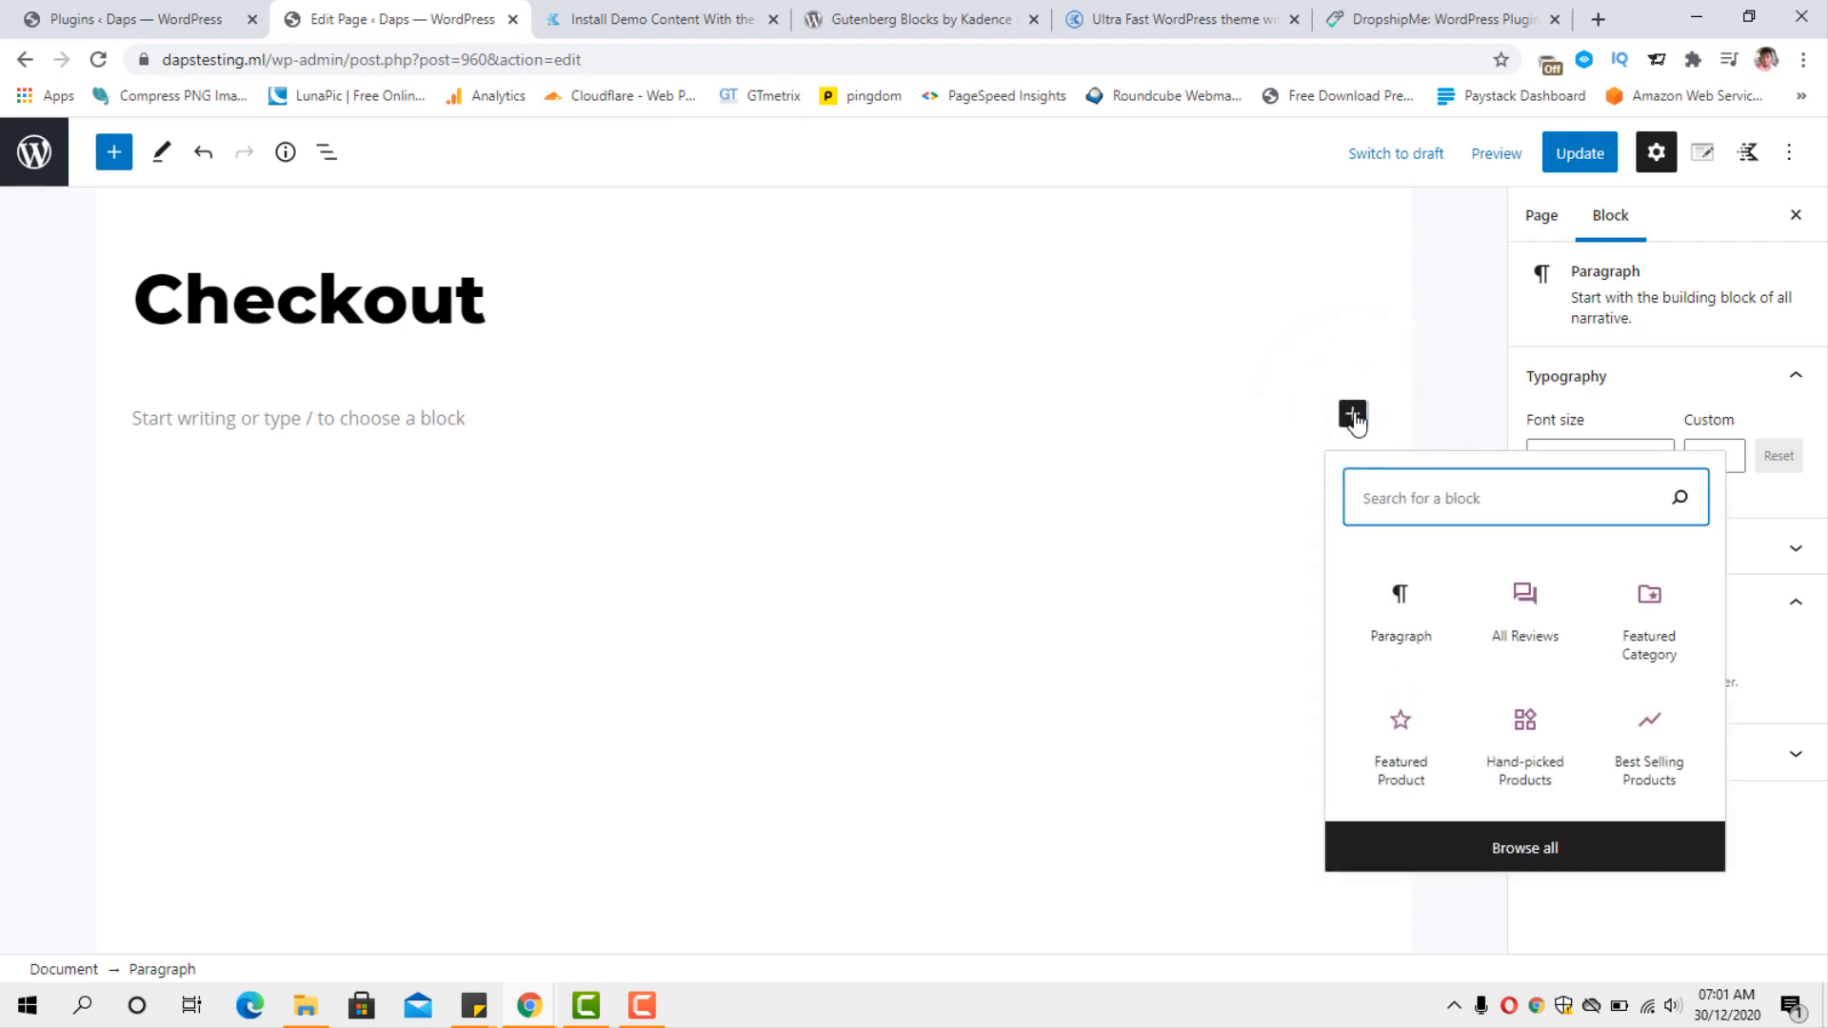
pyautogui.click(1414, 499)
pyautogui.write('ch')
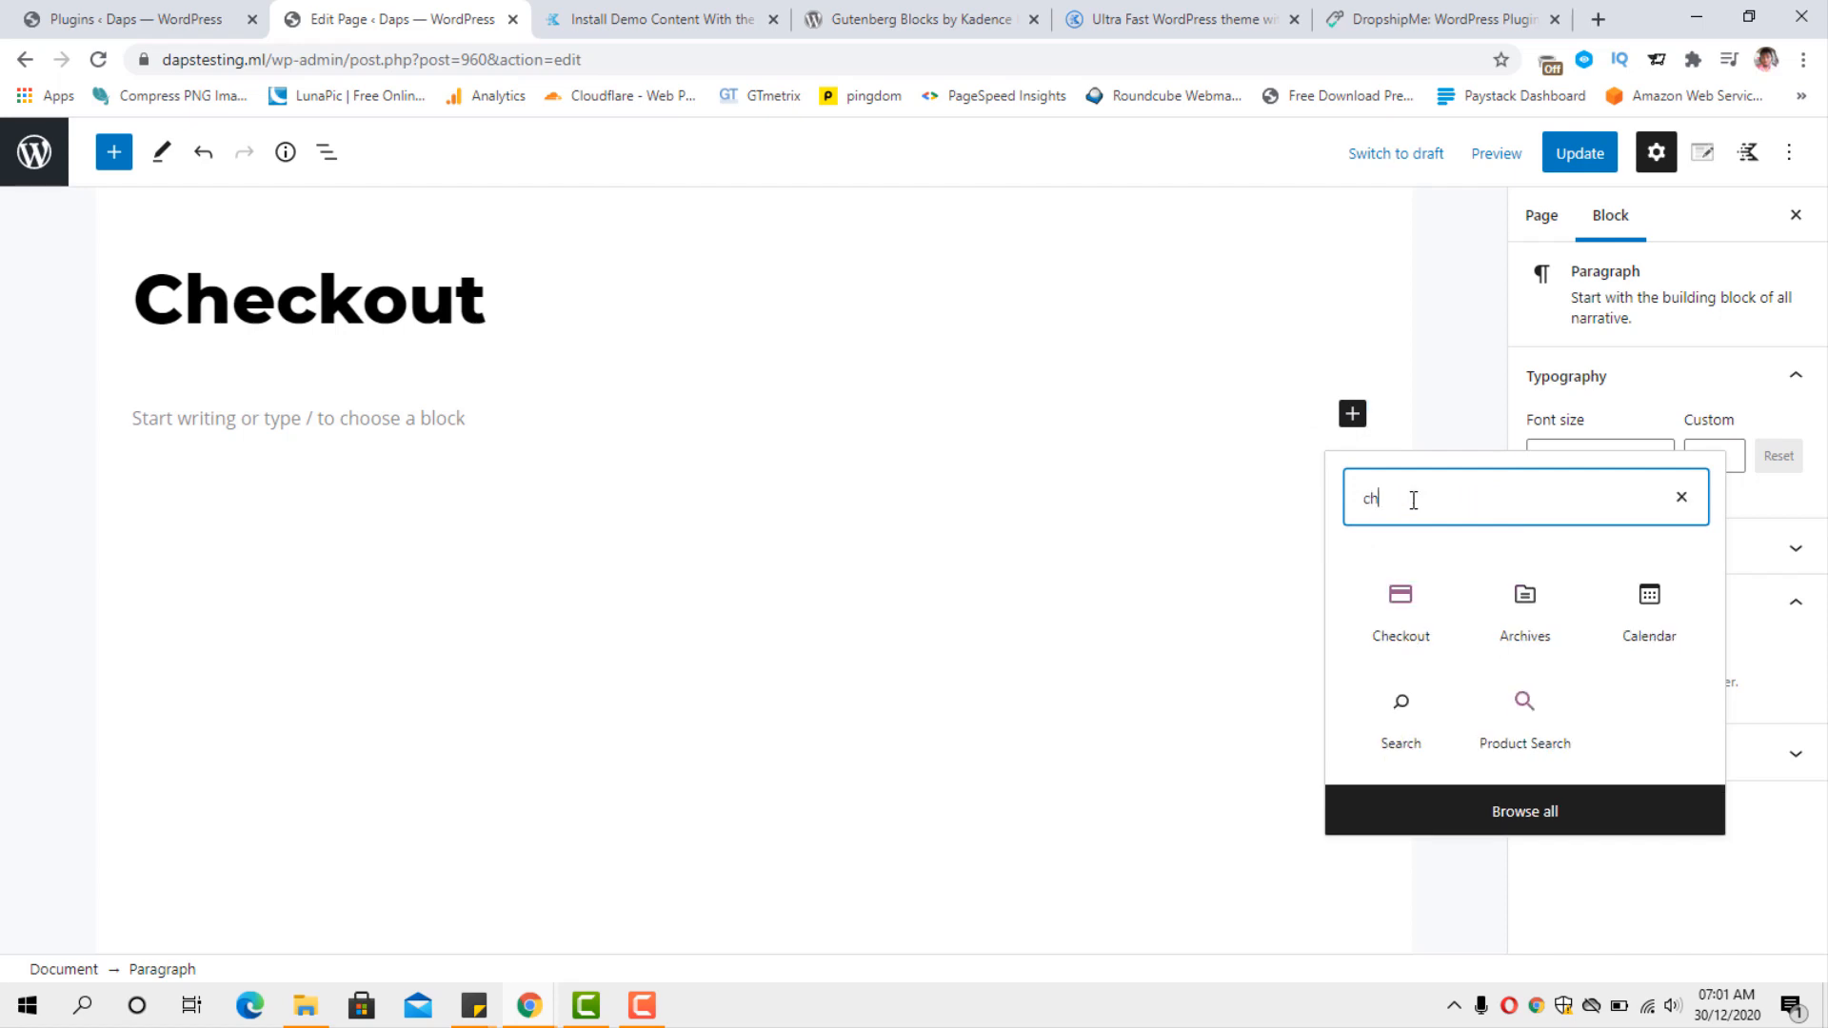
pyautogui.click(1397, 624)
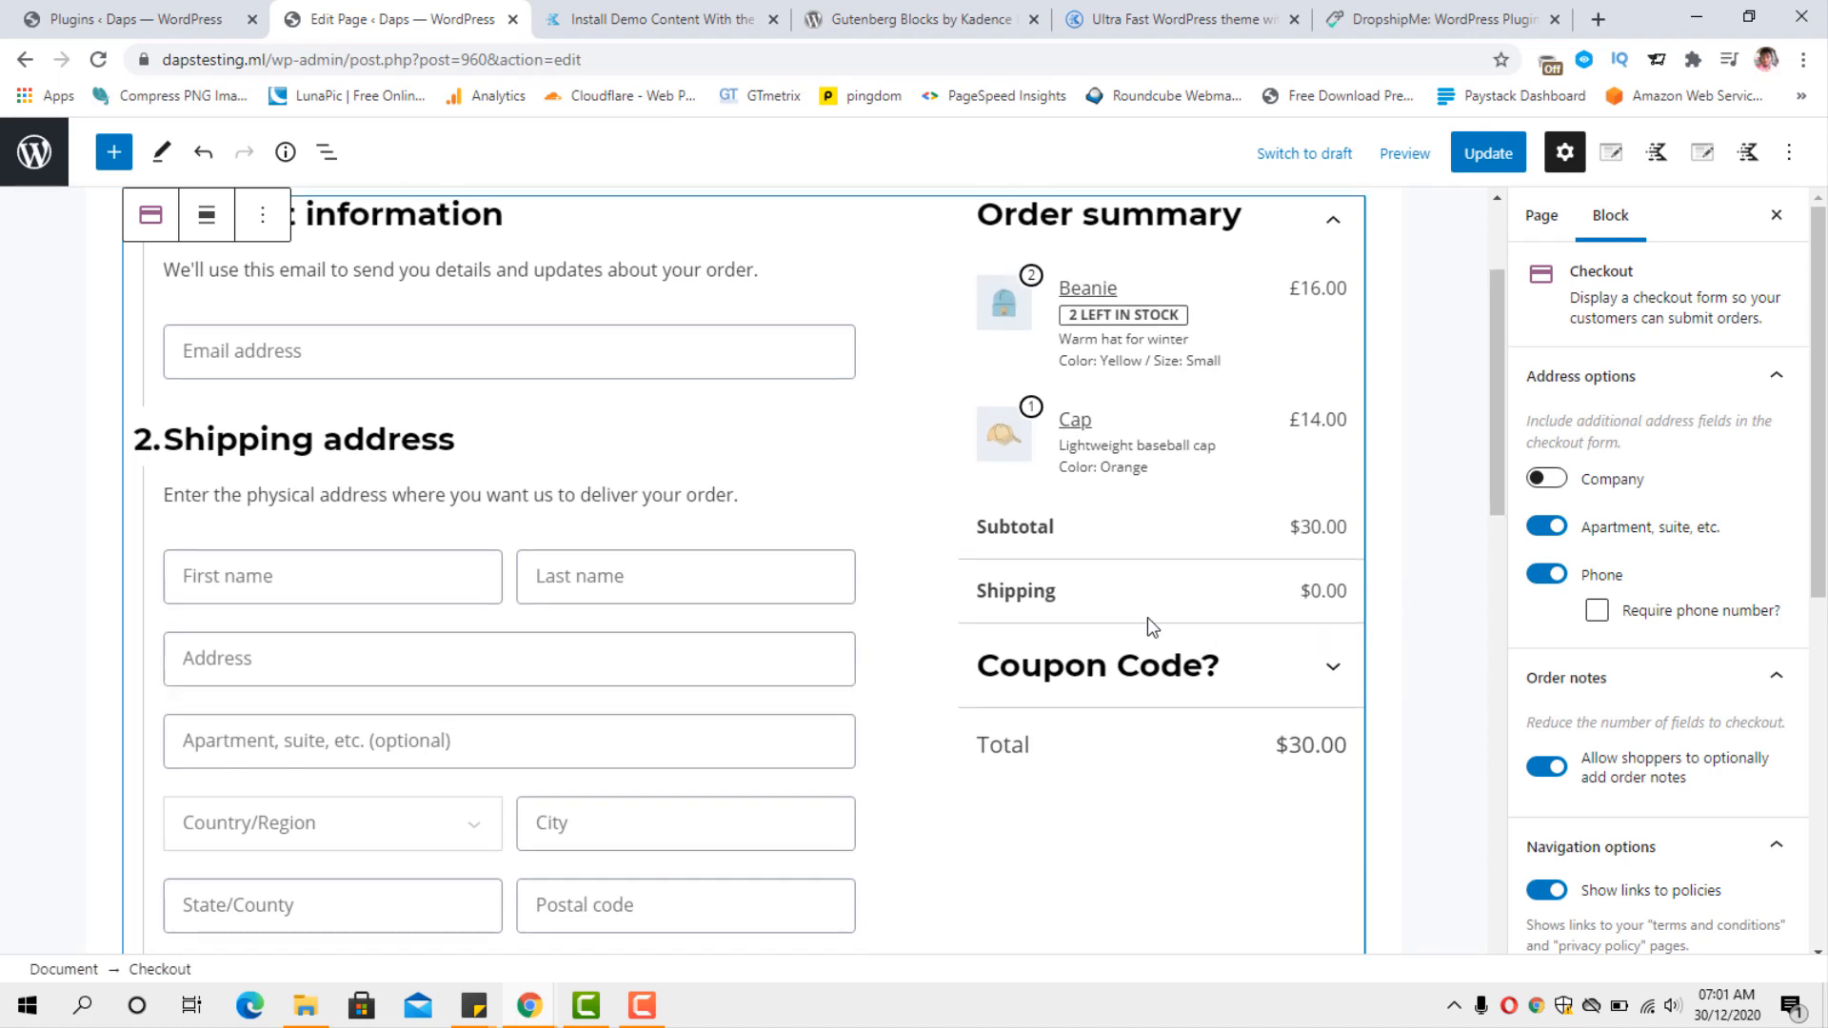
pyautogui.scroll(2, 1146, 617)
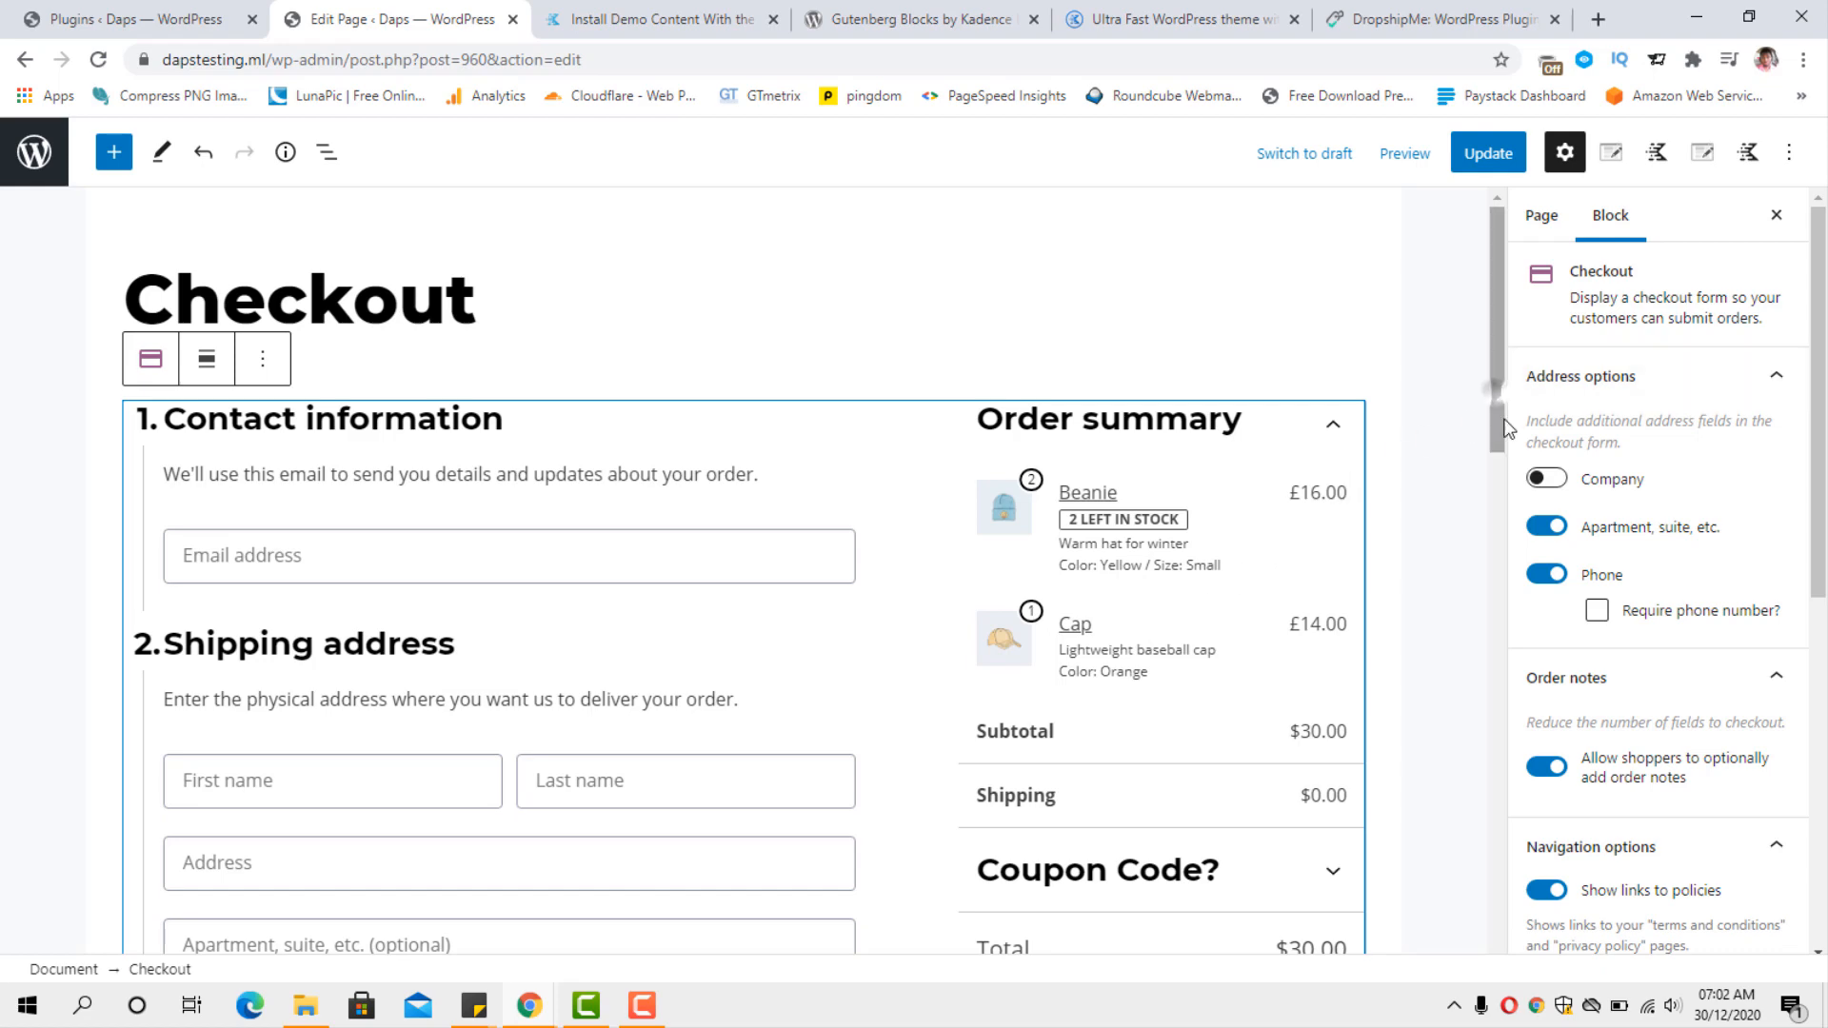
# Turn off the Phone and the "Apartment, suite, etc." address fields in the Checkout block's options.
pyautogui.moveTo(1495, 392); pyautogui.dragTo(1523, 487)
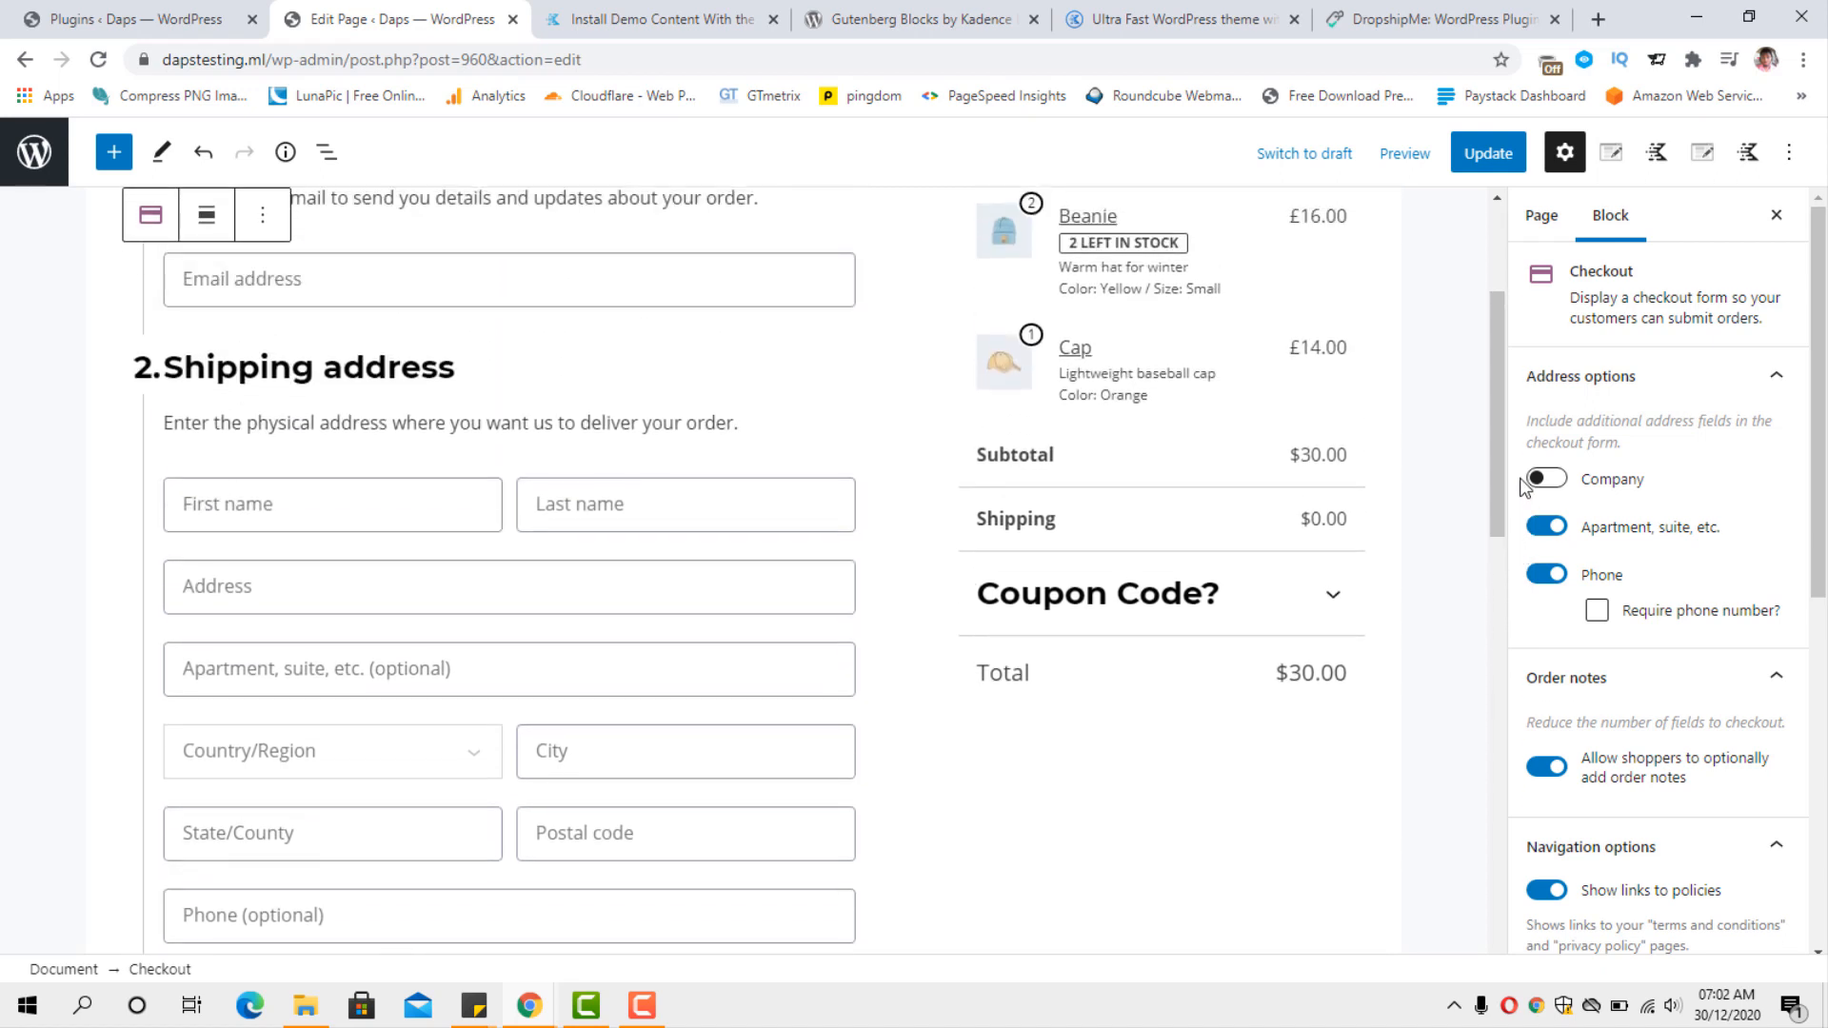
pyautogui.click(1547, 575)
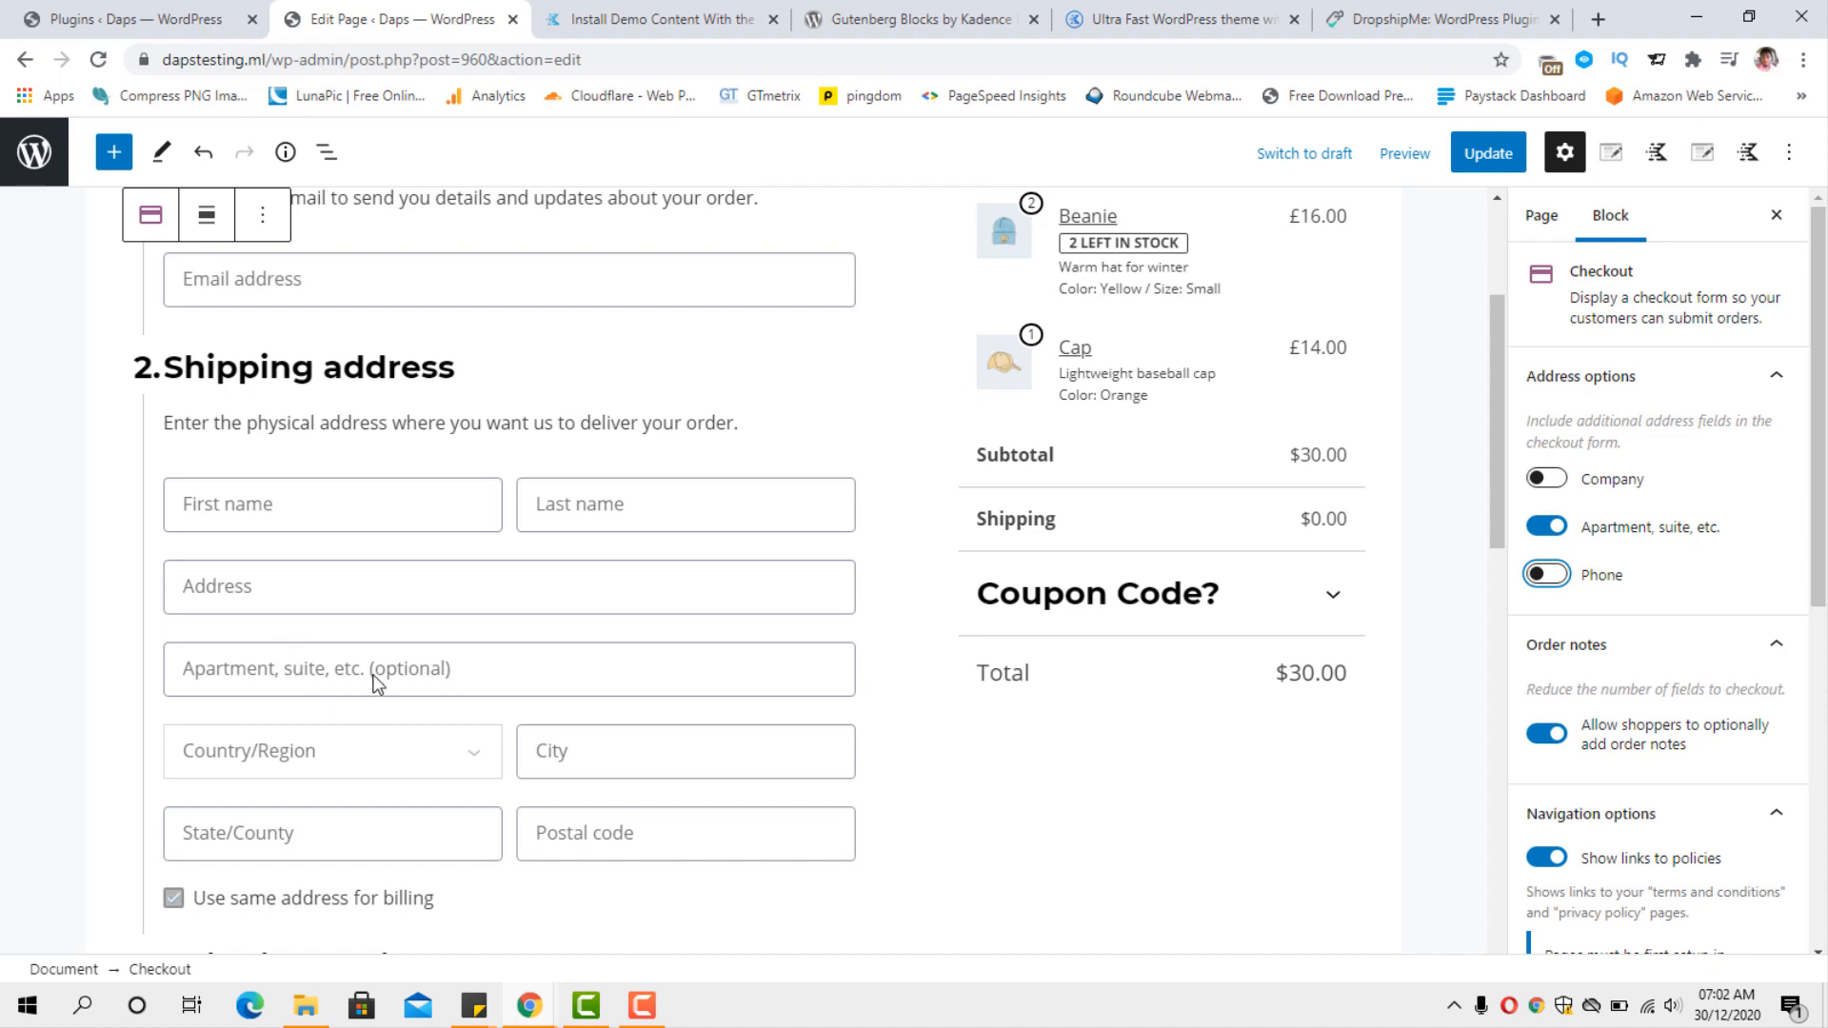
pyautogui.click(1540, 526)
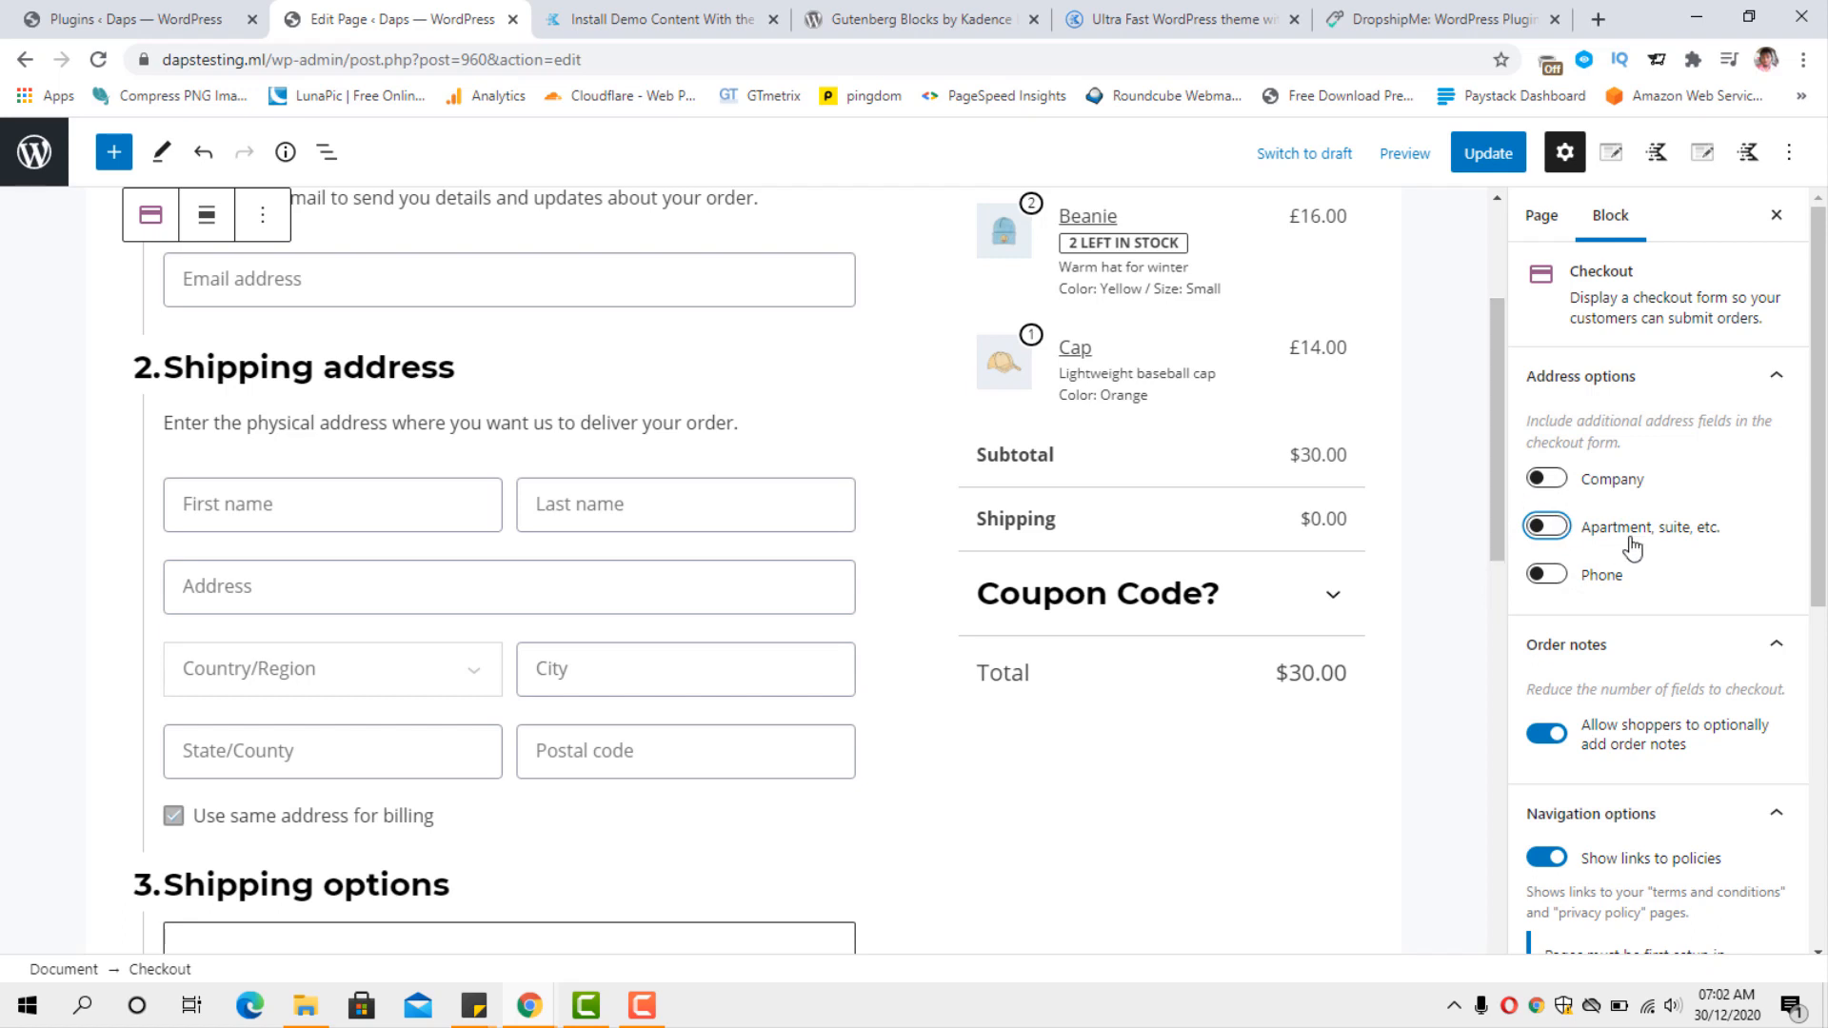
pyautogui.scroll(-1, 1631, 543)
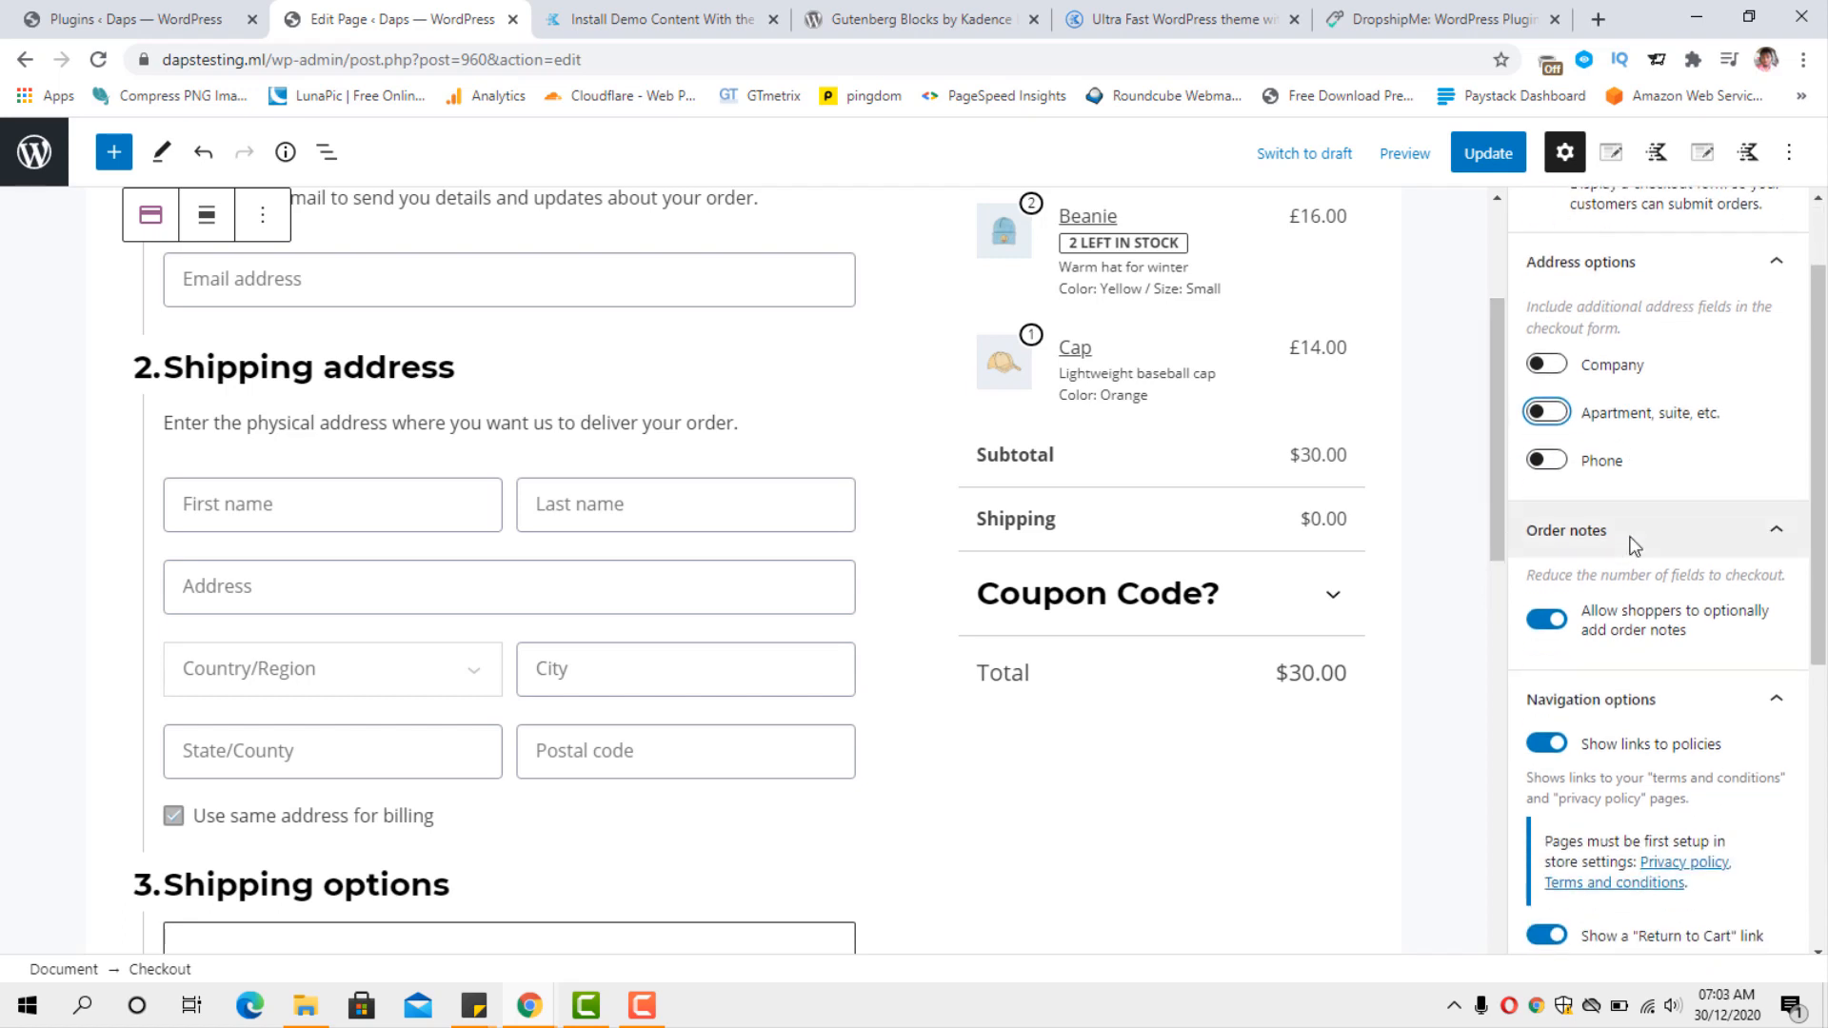
# Review the Checkout block's order notes, navigation and style options alongside the form's shipping, payment and order sections.
pyautogui.scroll(-2, 1618, 533)
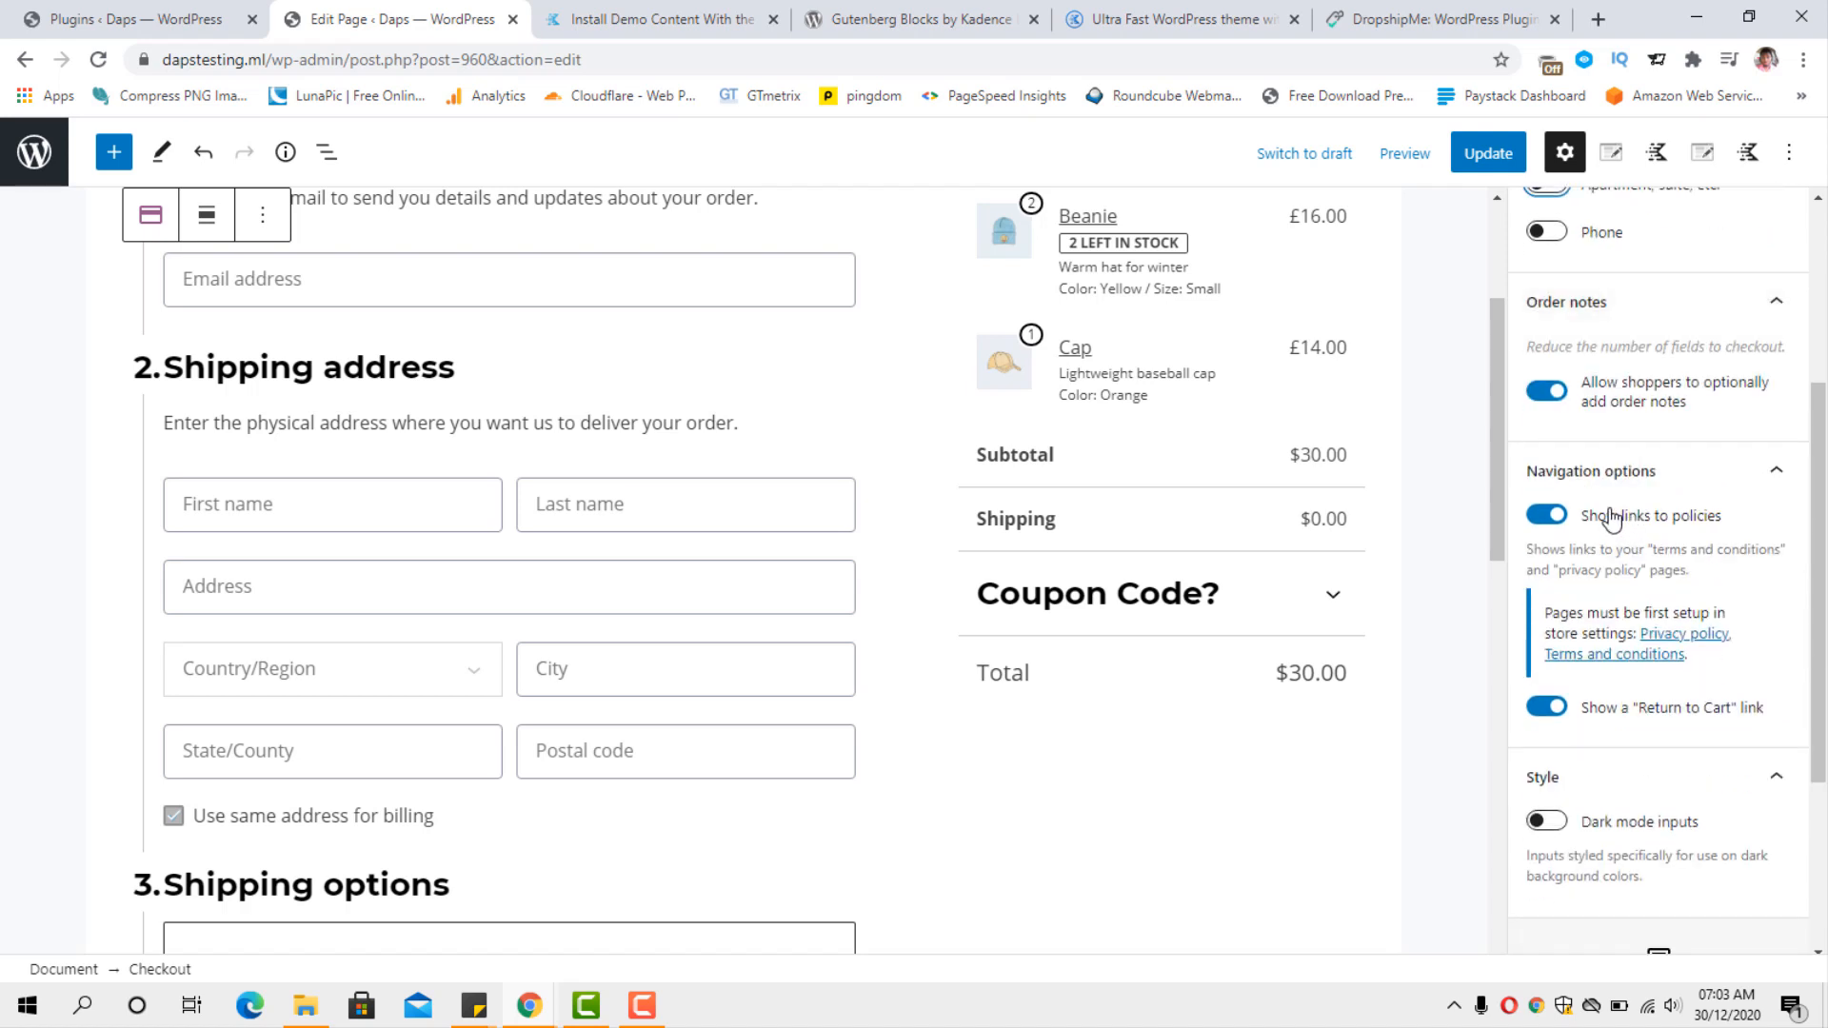
pyautogui.scroll(1, 1607, 521)
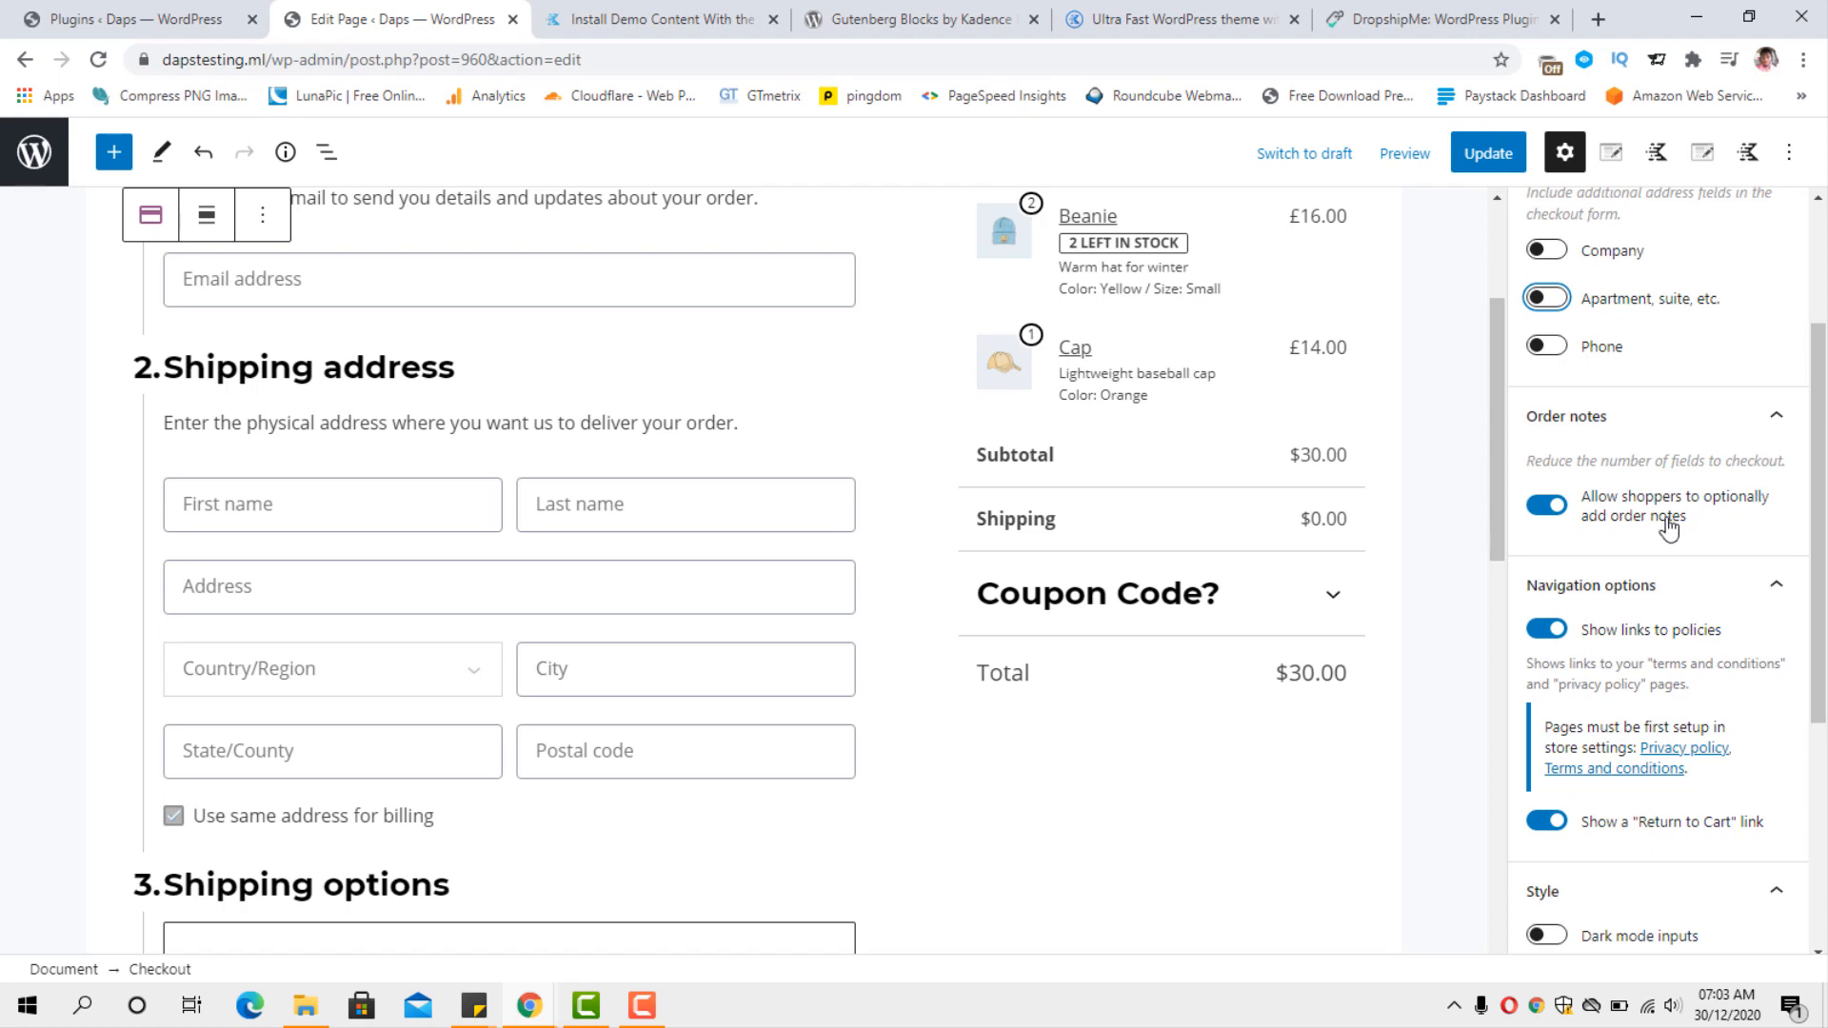
pyautogui.scroll(-2, 1668, 527)
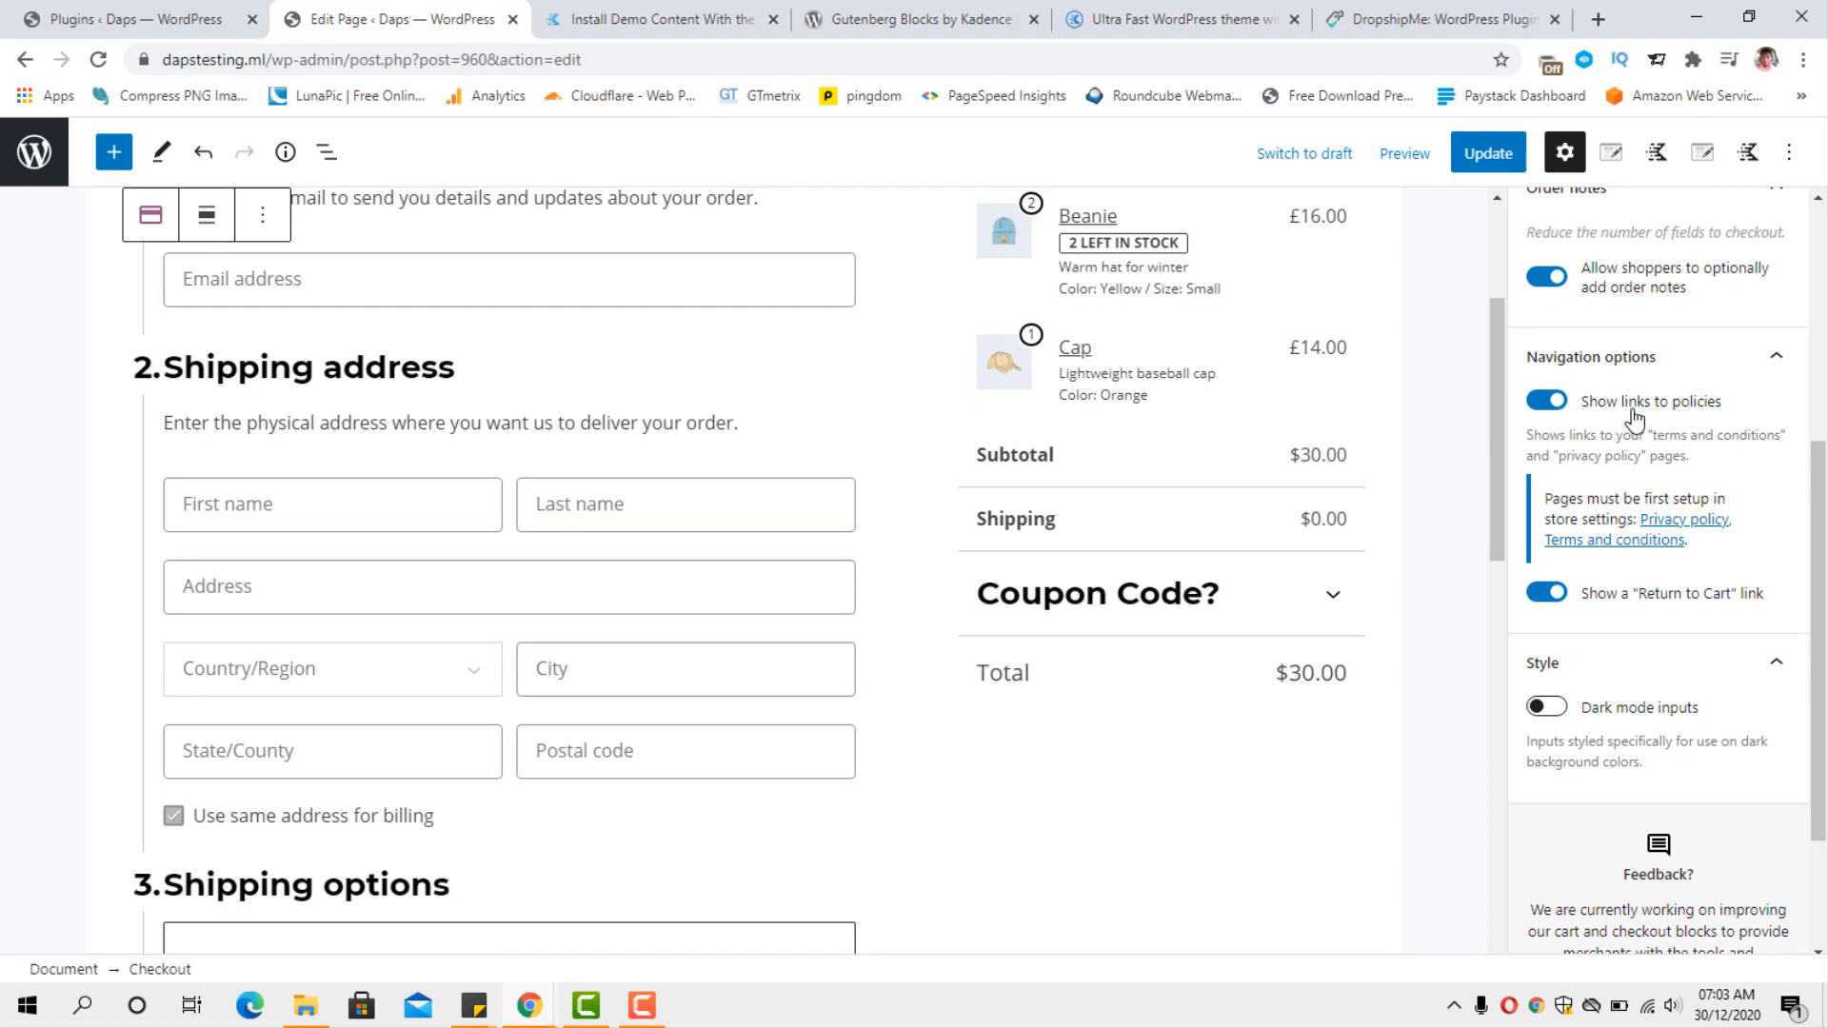
pyautogui.scroll(-5, 962, 535)
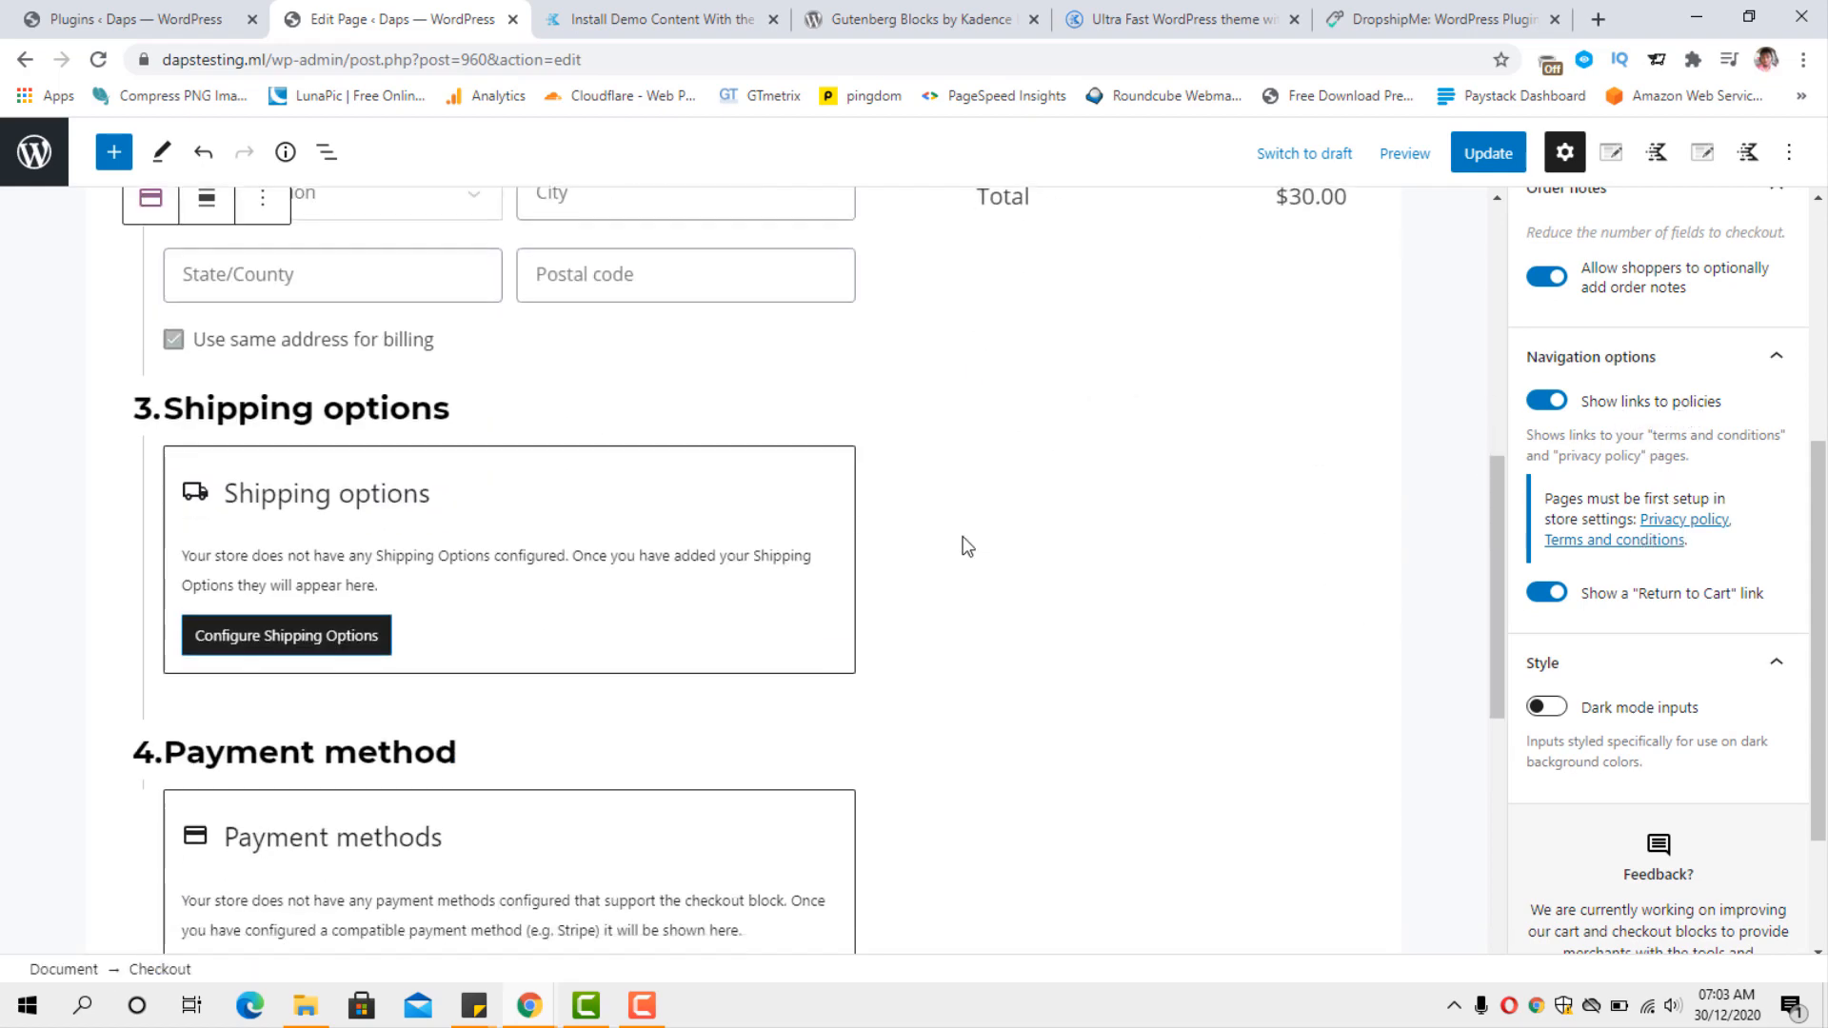
pyautogui.scroll(-8, 963, 535)
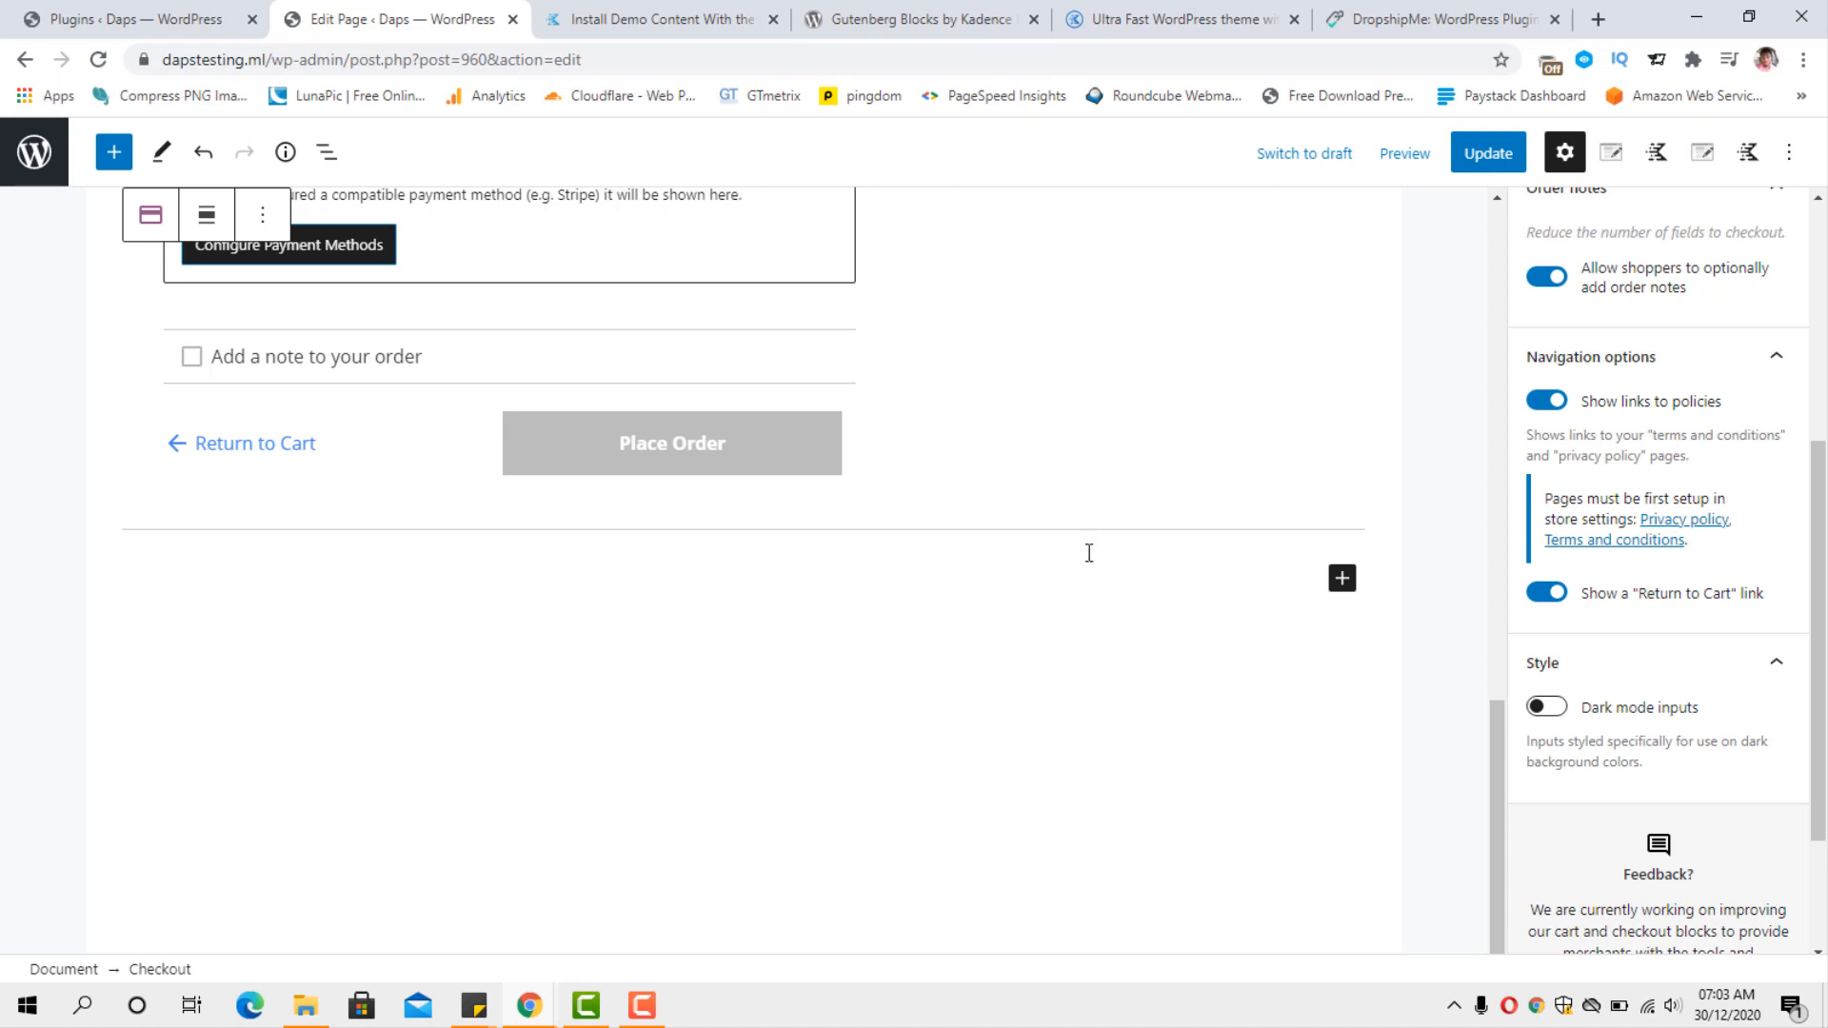
pyautogui.scroll(-3, 1609, 594)
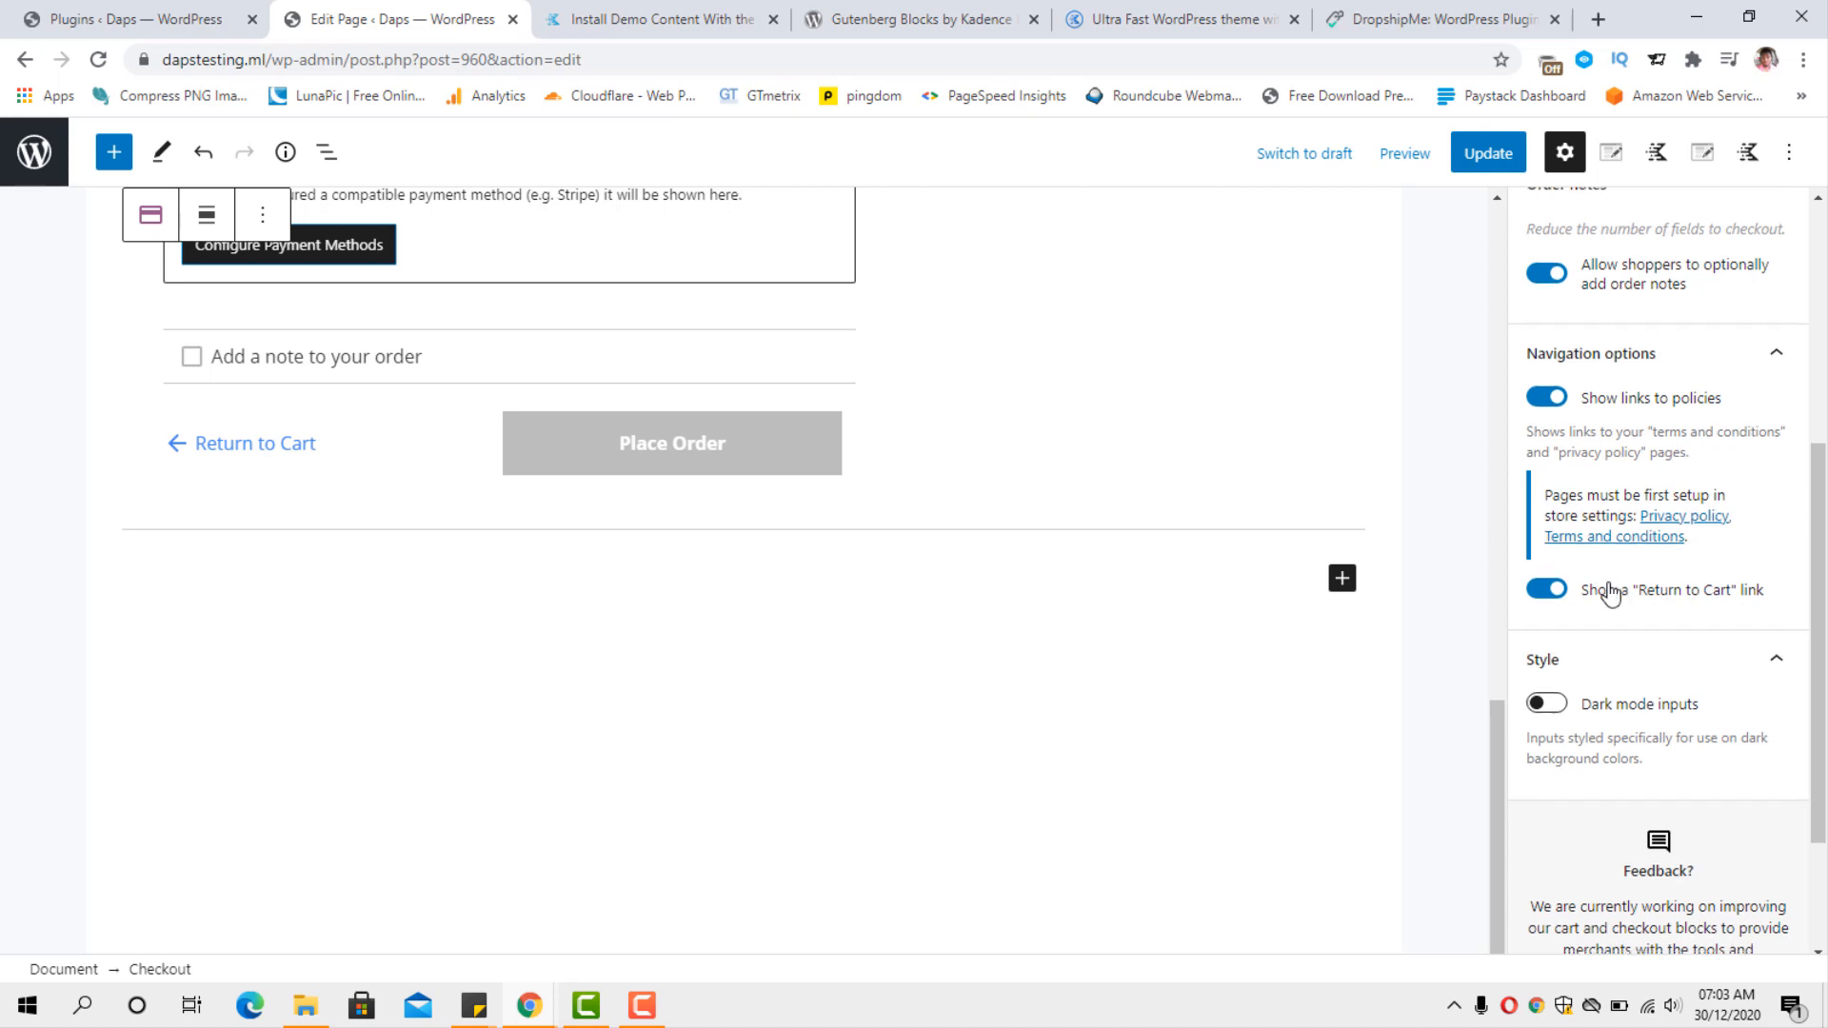
pyautogui.scroll(7, 1612, 592)
pyautogui.scroll(1, 1611, 590)
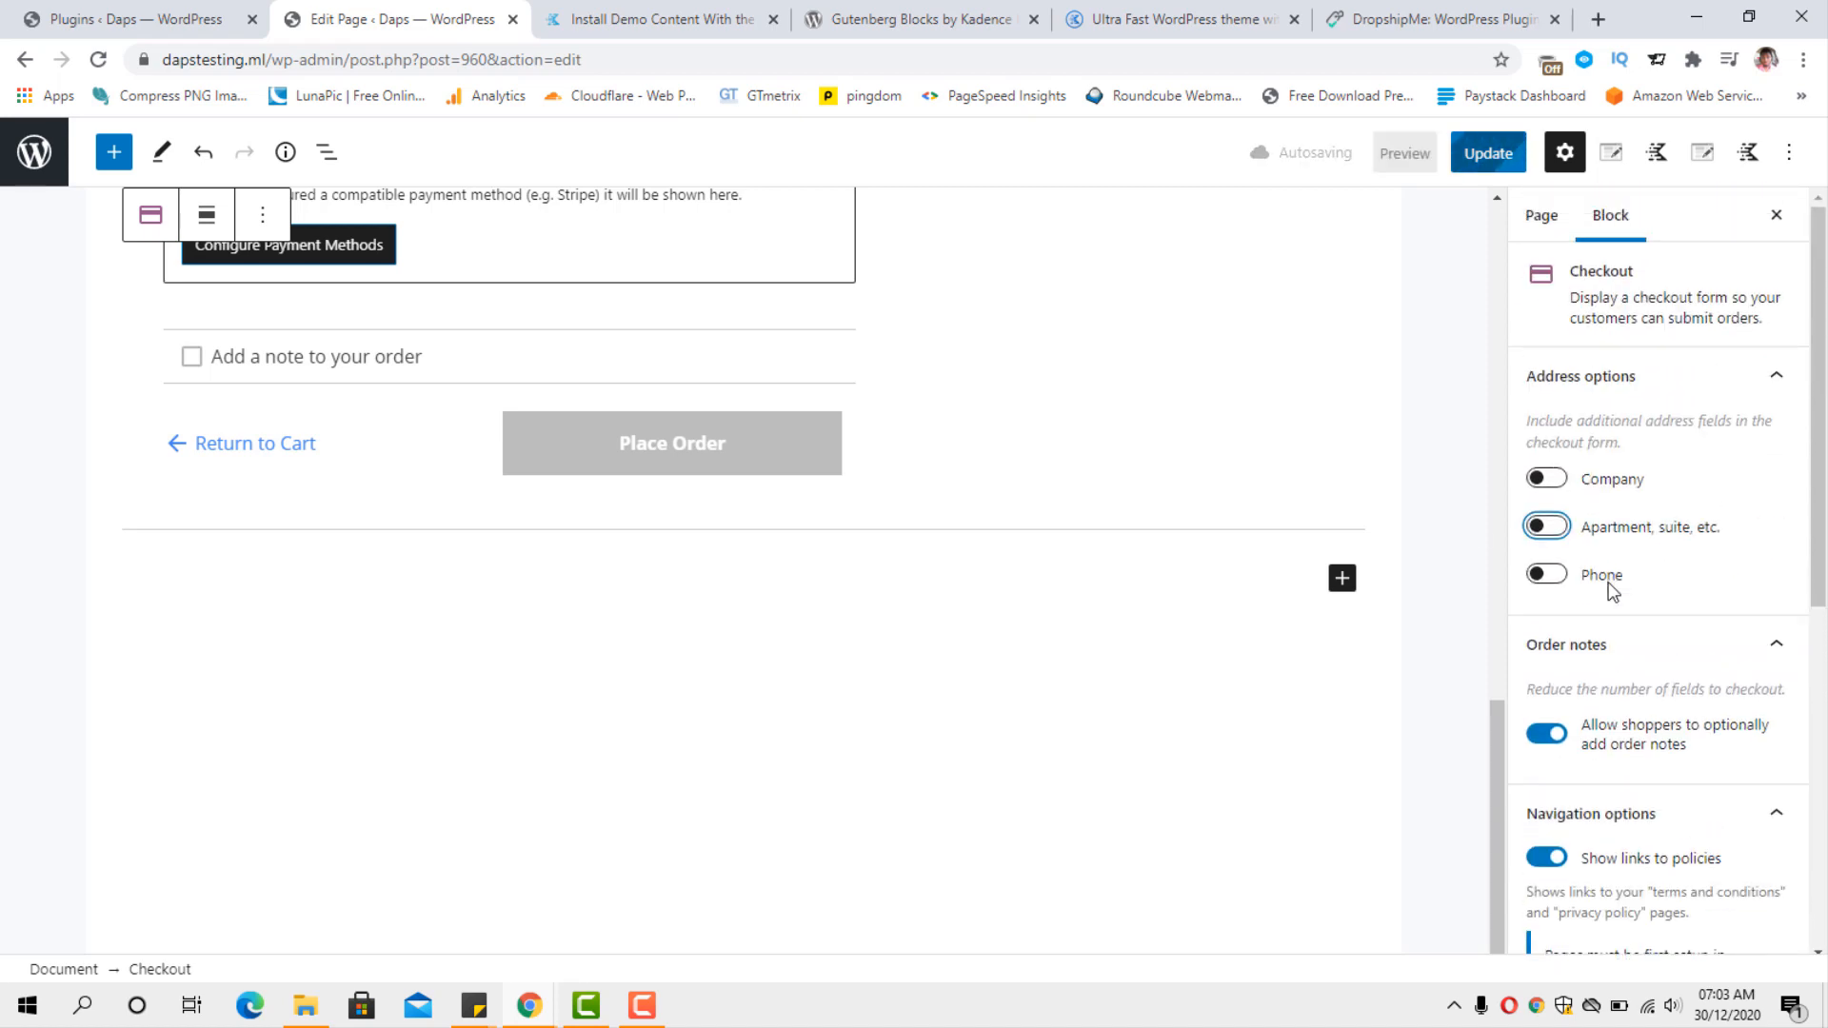
pyautogui.scroll(15, 964, 559)
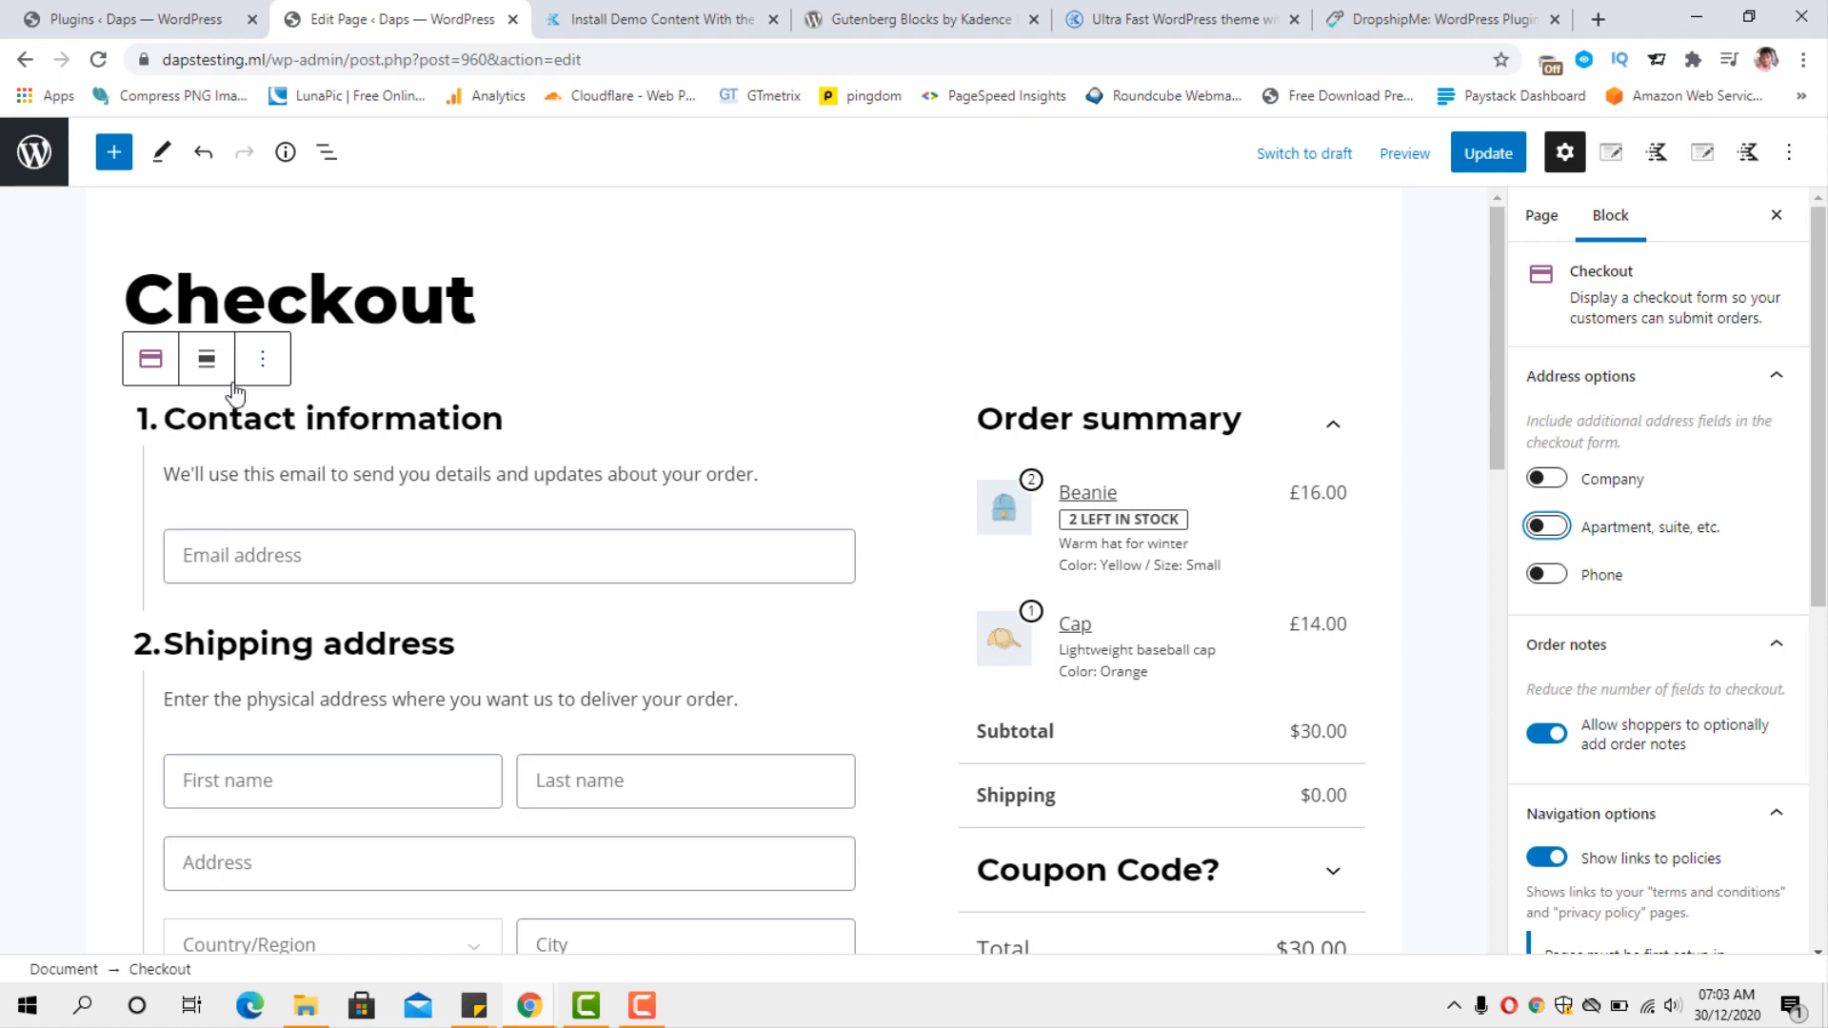
# Insert a Spacer block between the page title and the Checkout block, searching for "spac", and reduce its height to 92 pixels.
pyautogui.click(264, 360)
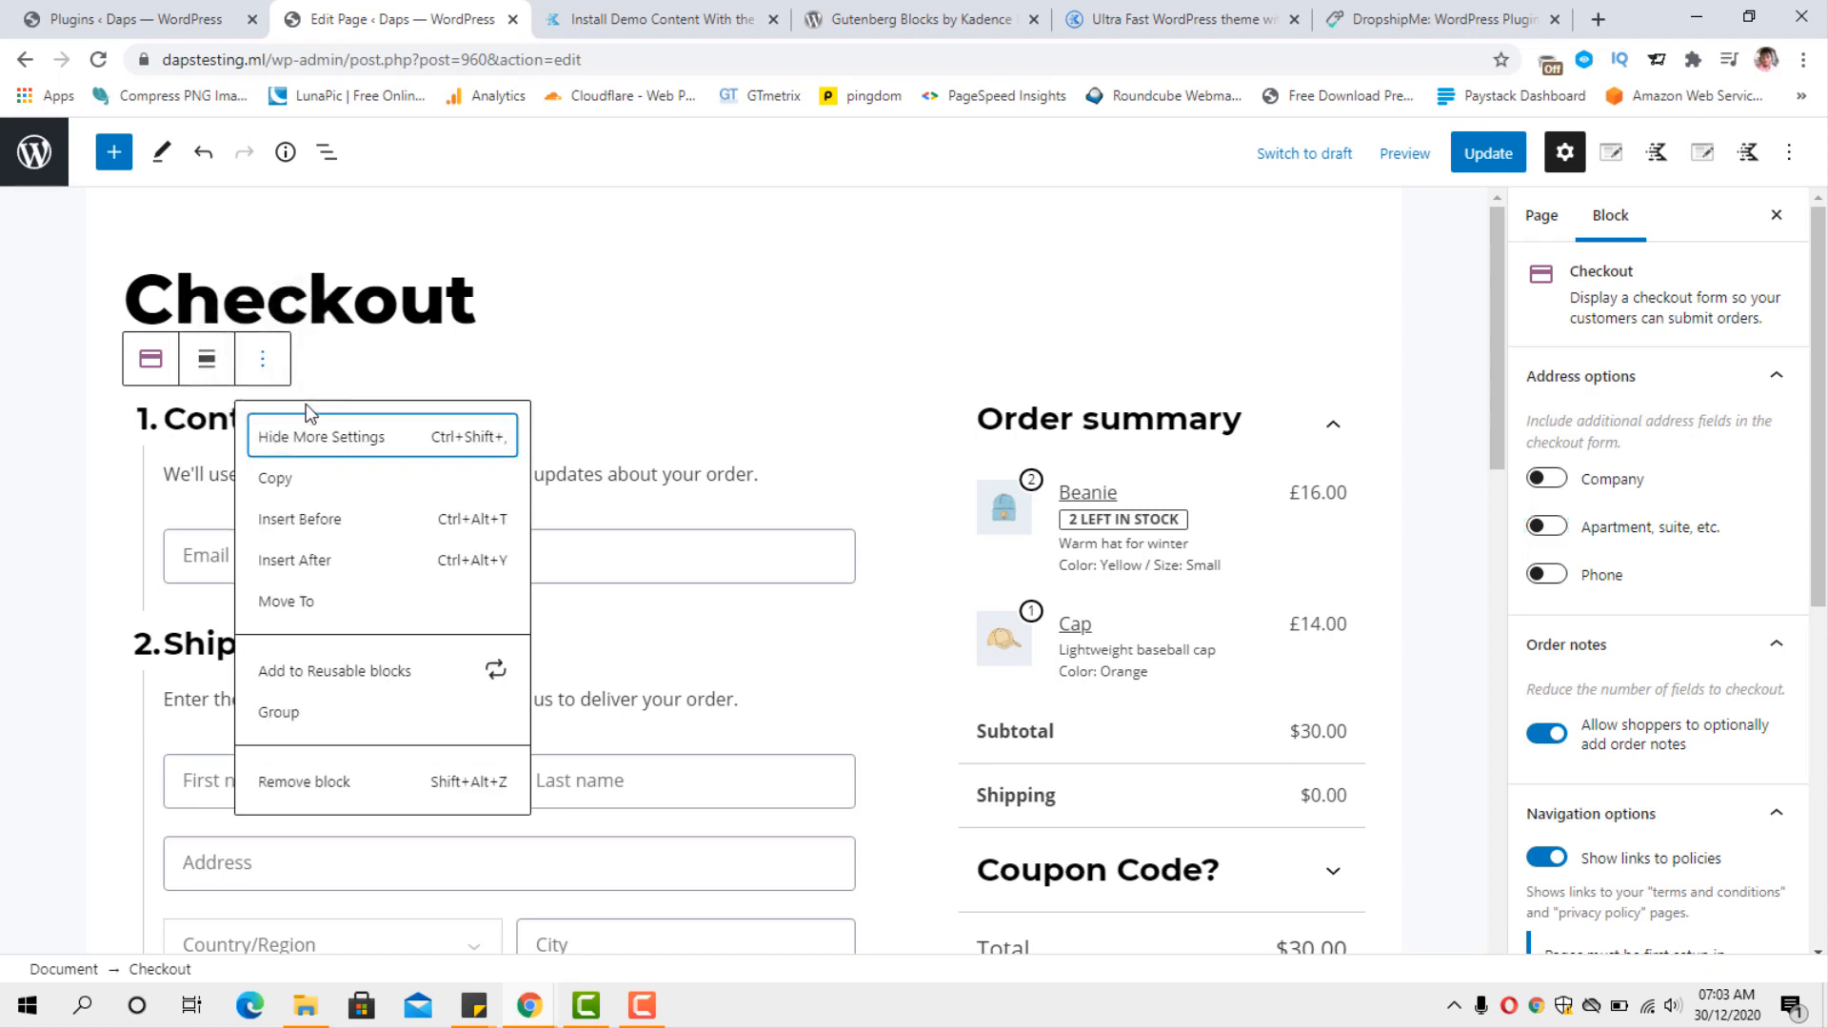
pyautogui.click(317, 519)
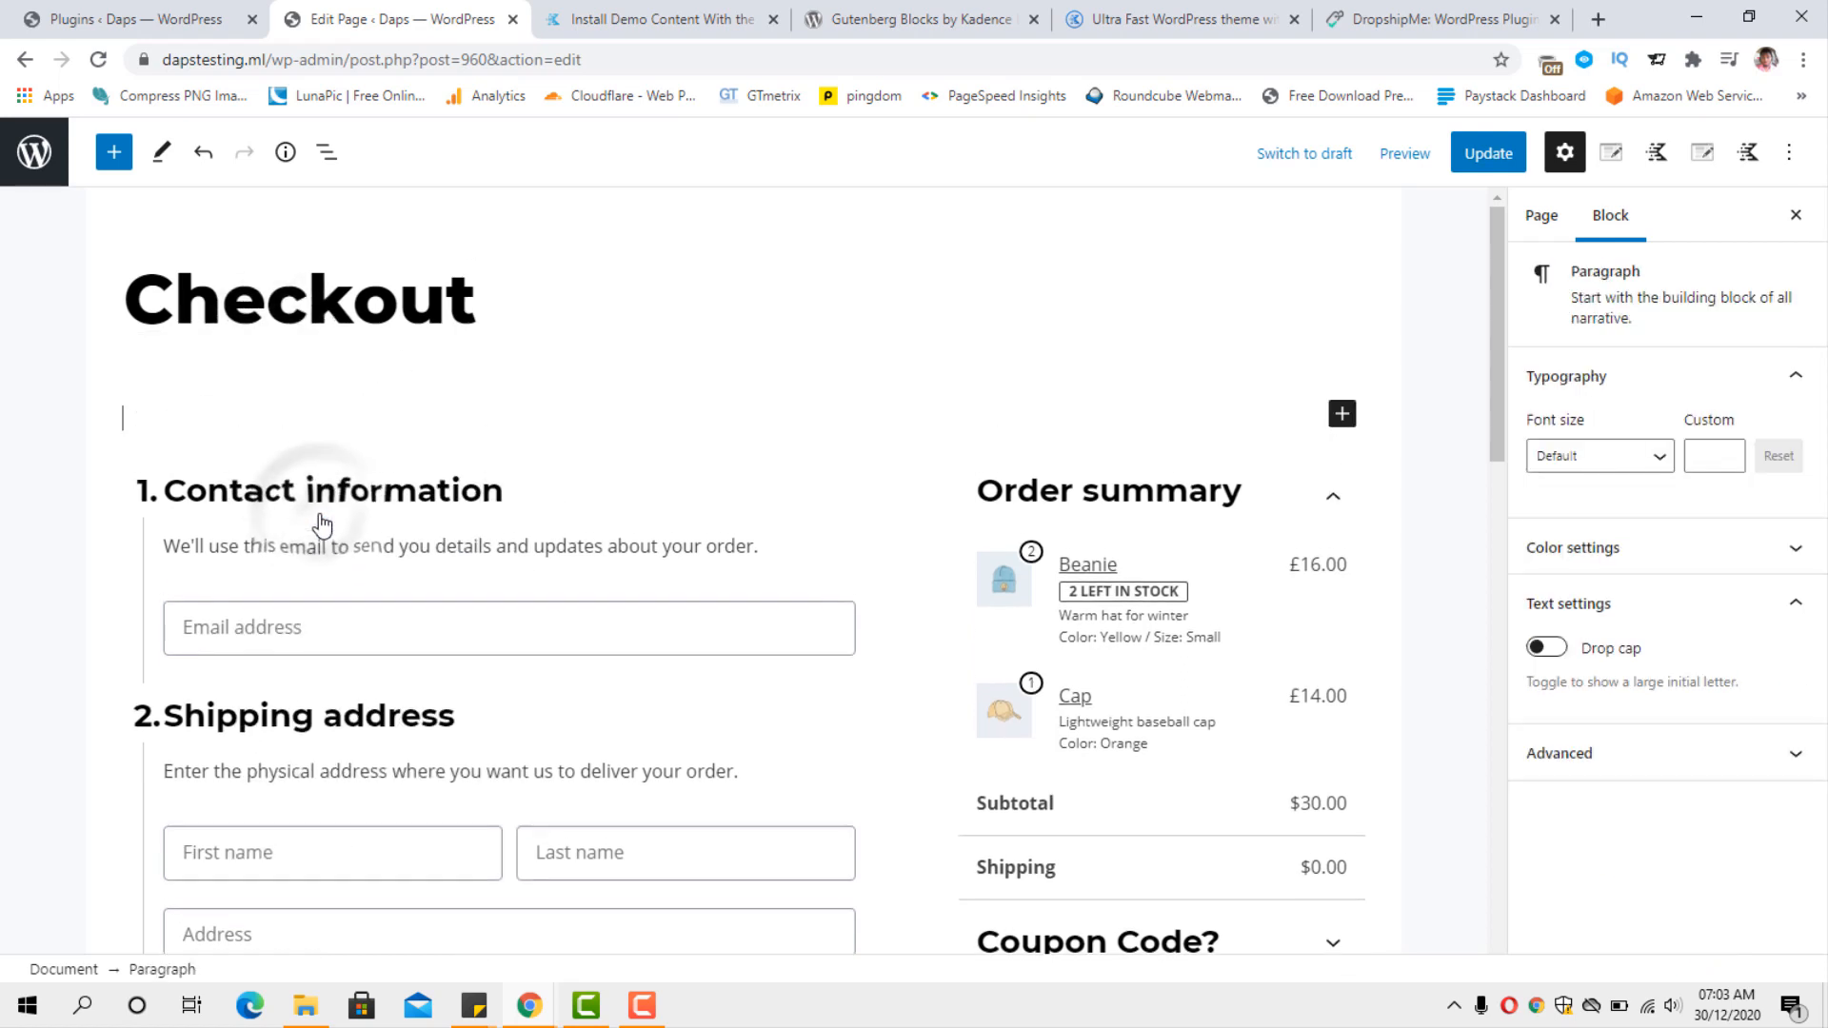
pyautogui.click(1342, 415)
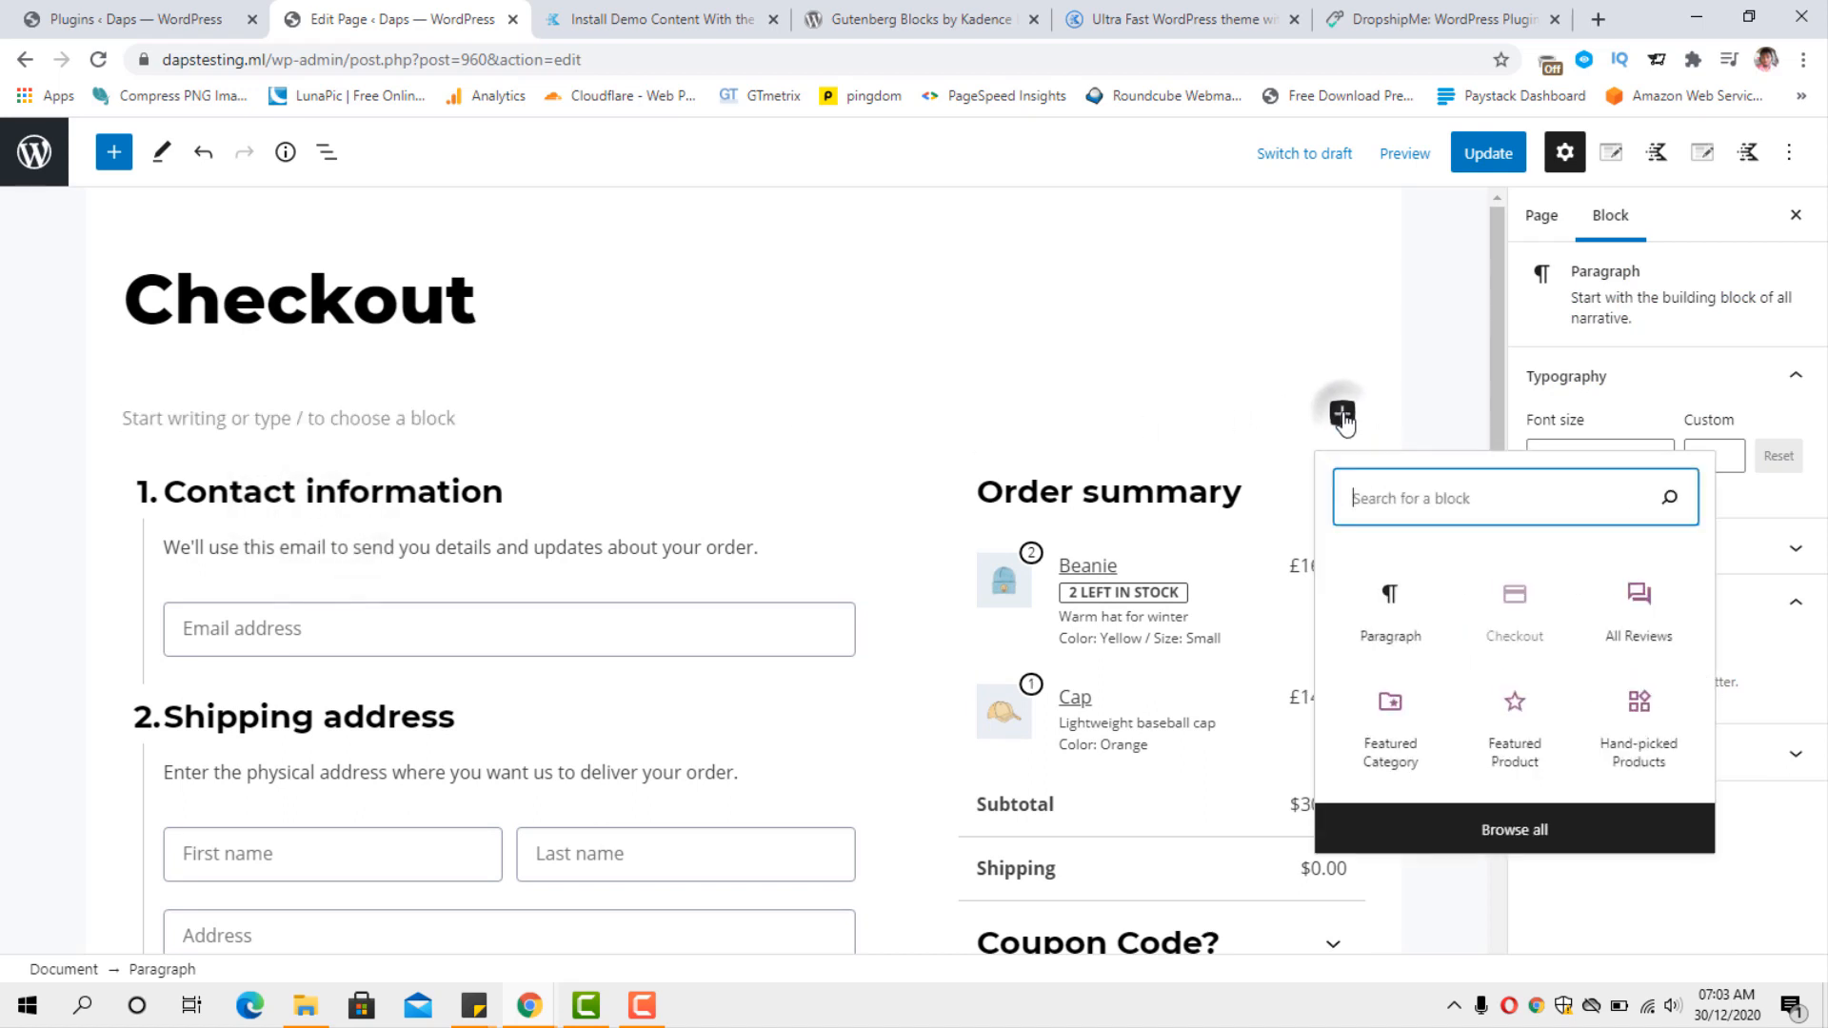
pyautogui.click(1397, 493)
pyautogui.write('spac')
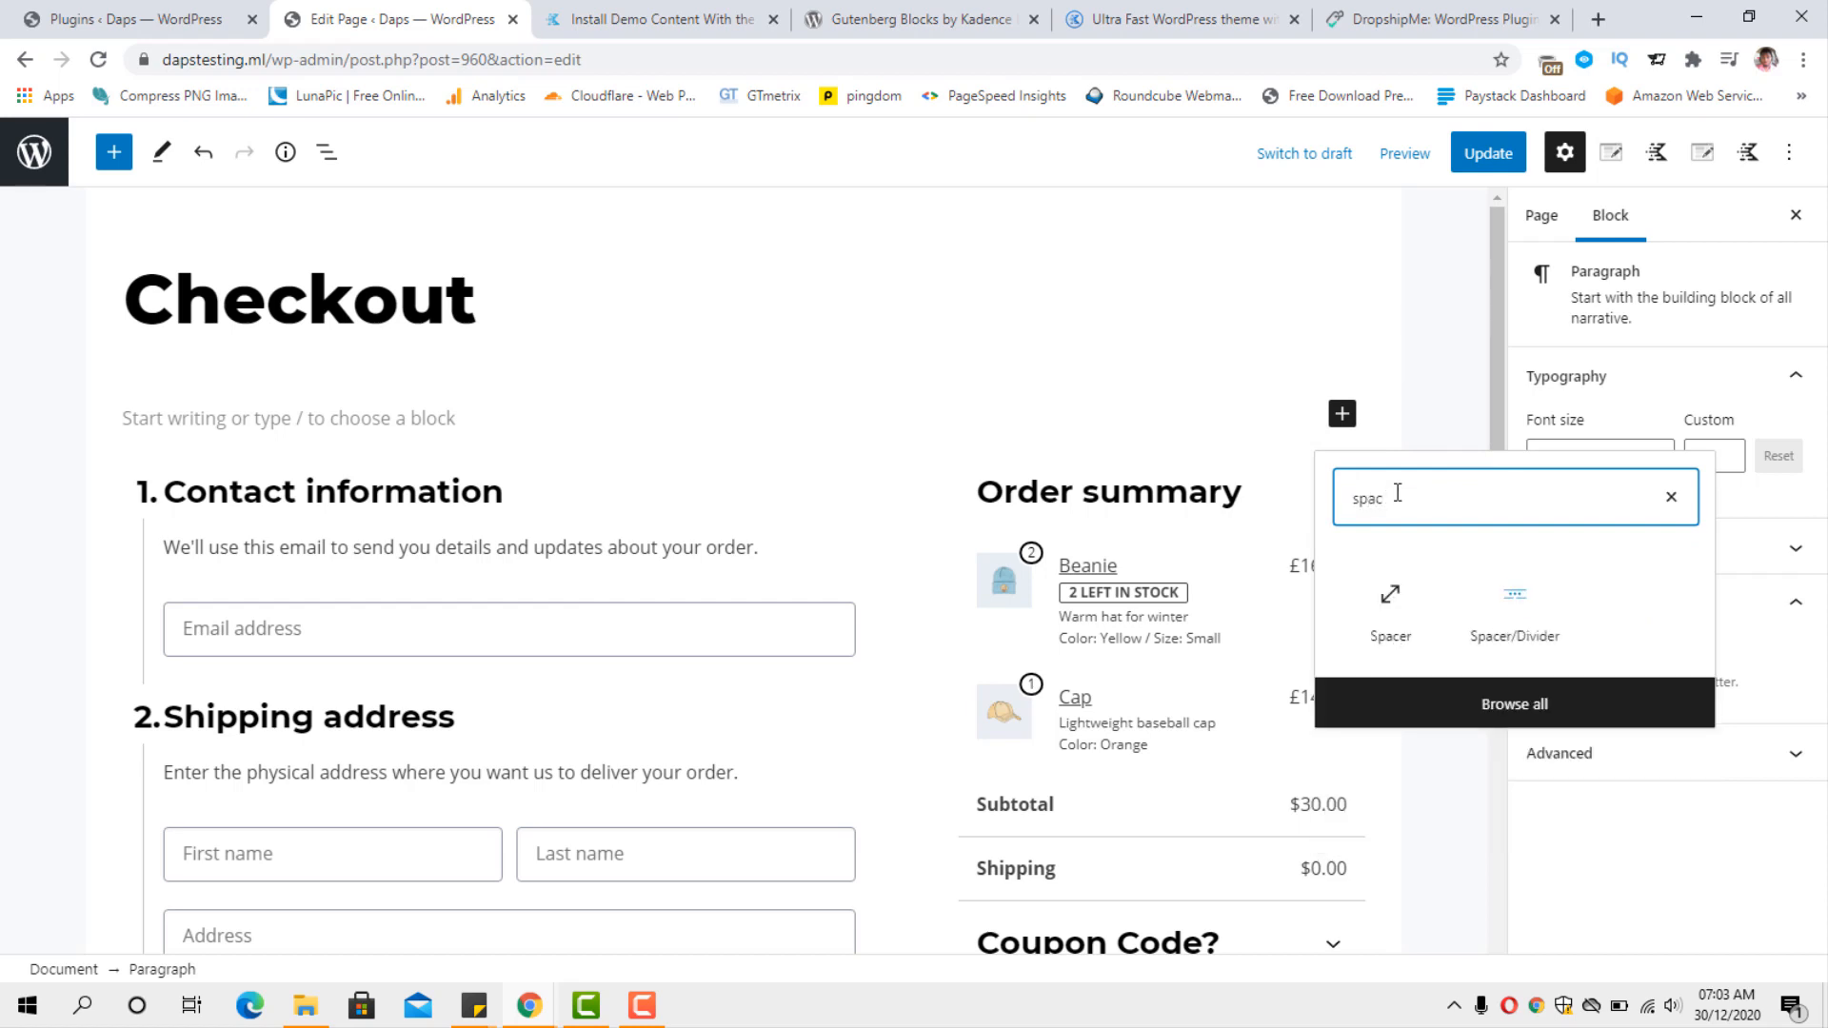
pyautogui.click(1433, 607)
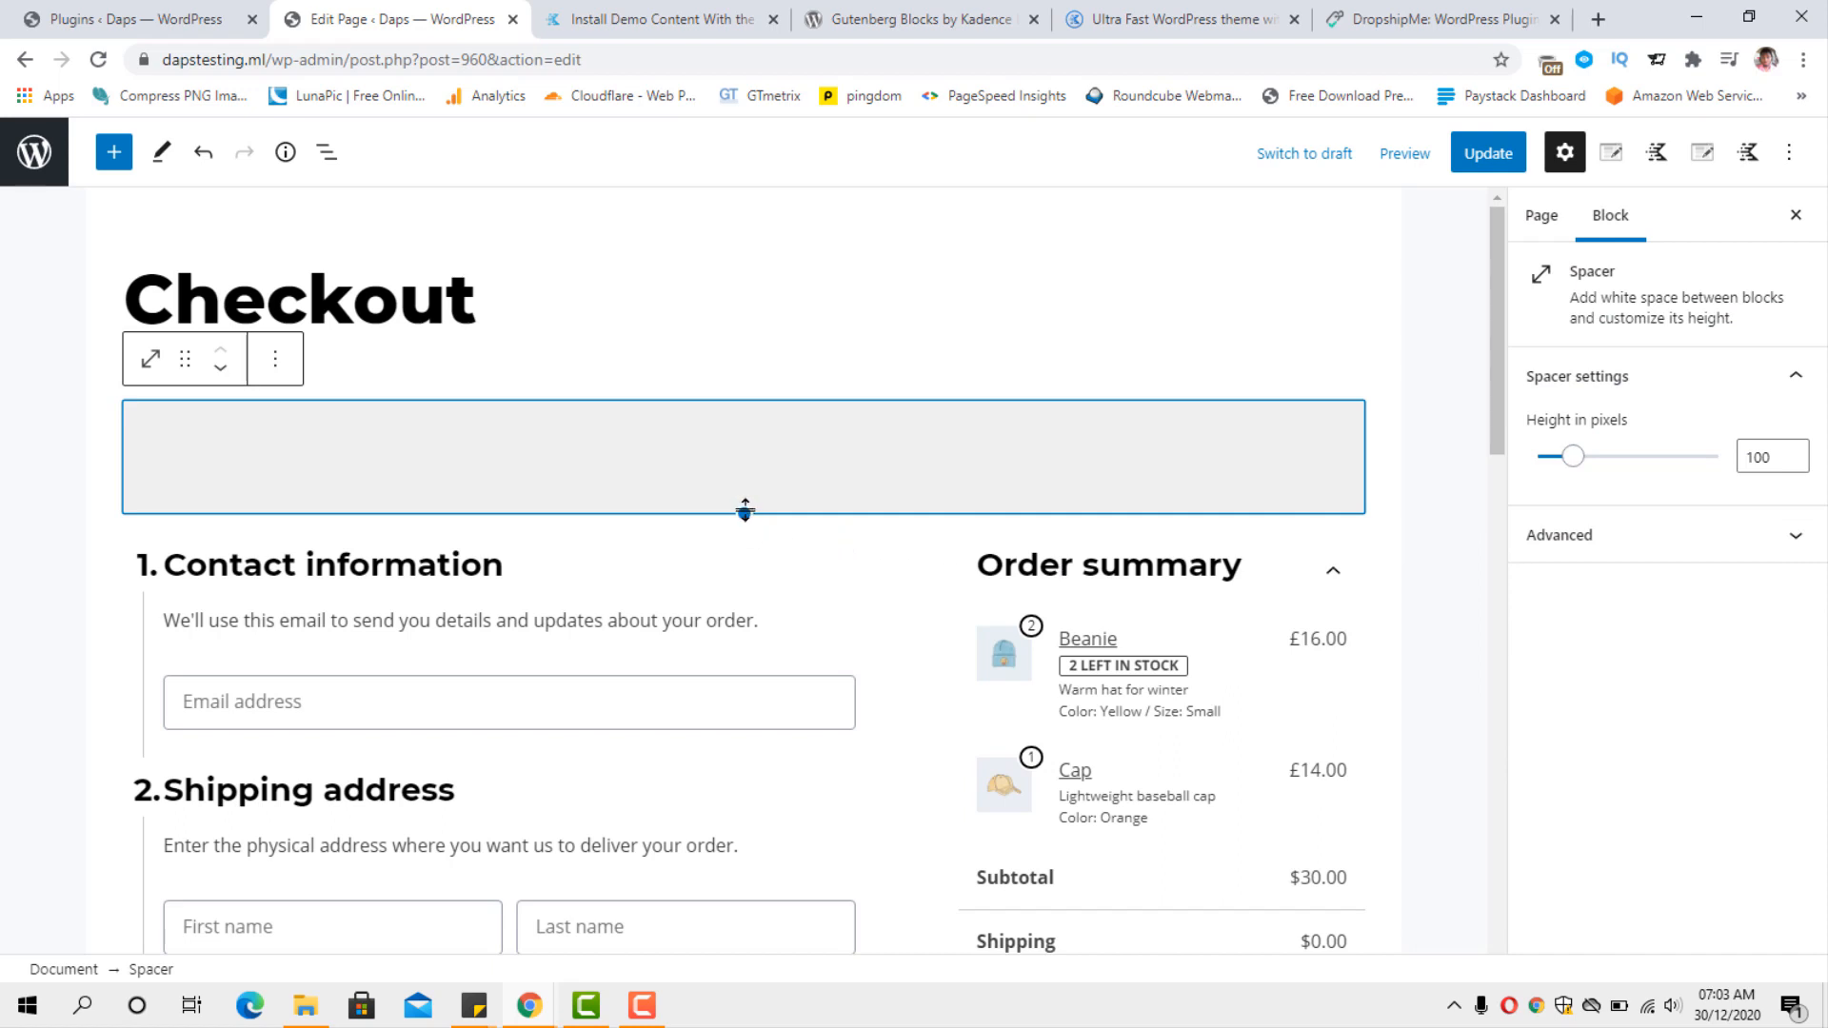
pyautogui.moveTo(746, 510)
pyautogui.mouseDown()
pyautogui.moveTo(744, 536)
pyautogui.moveTo(750, 501)
pyautogui.mouseUp()
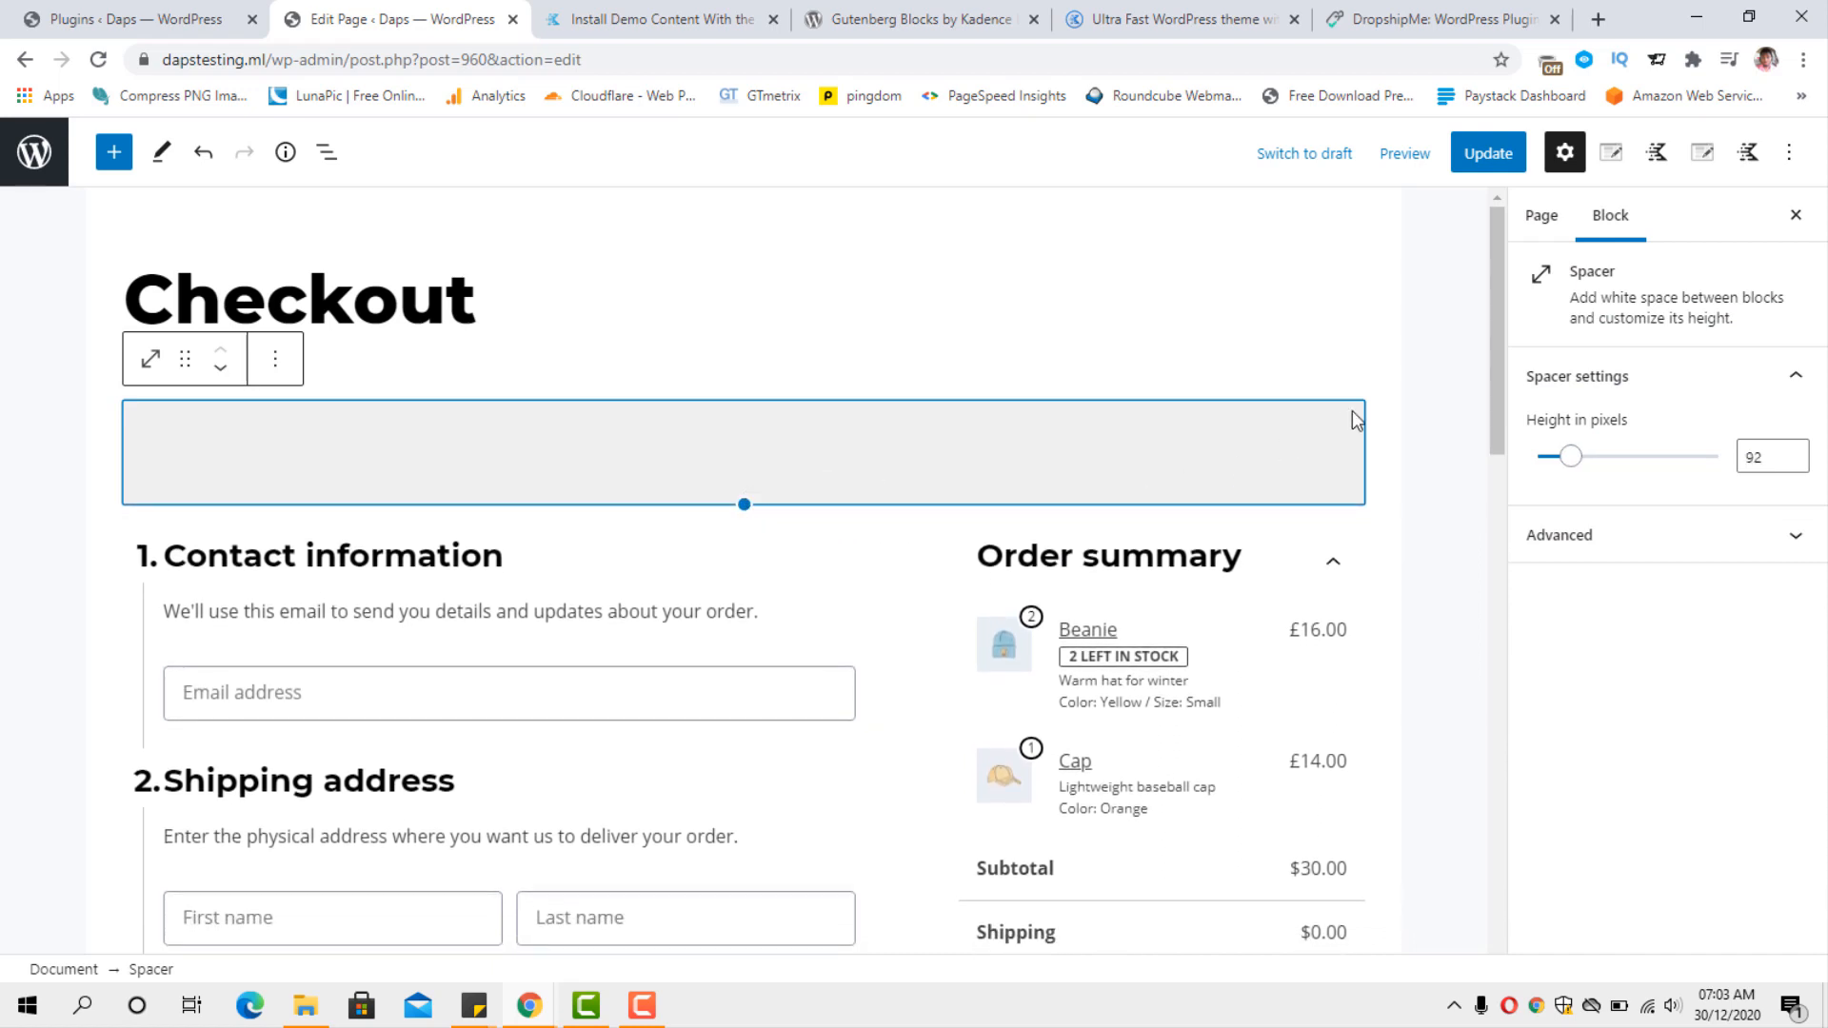
# Add a second Spacer block below the Checkout block and increase its height to 131 pixels.
pyautogui.click(1500, 590)
pyautogui.moveTo(1500, 590); pyautogui.dragTo(1498, 865)
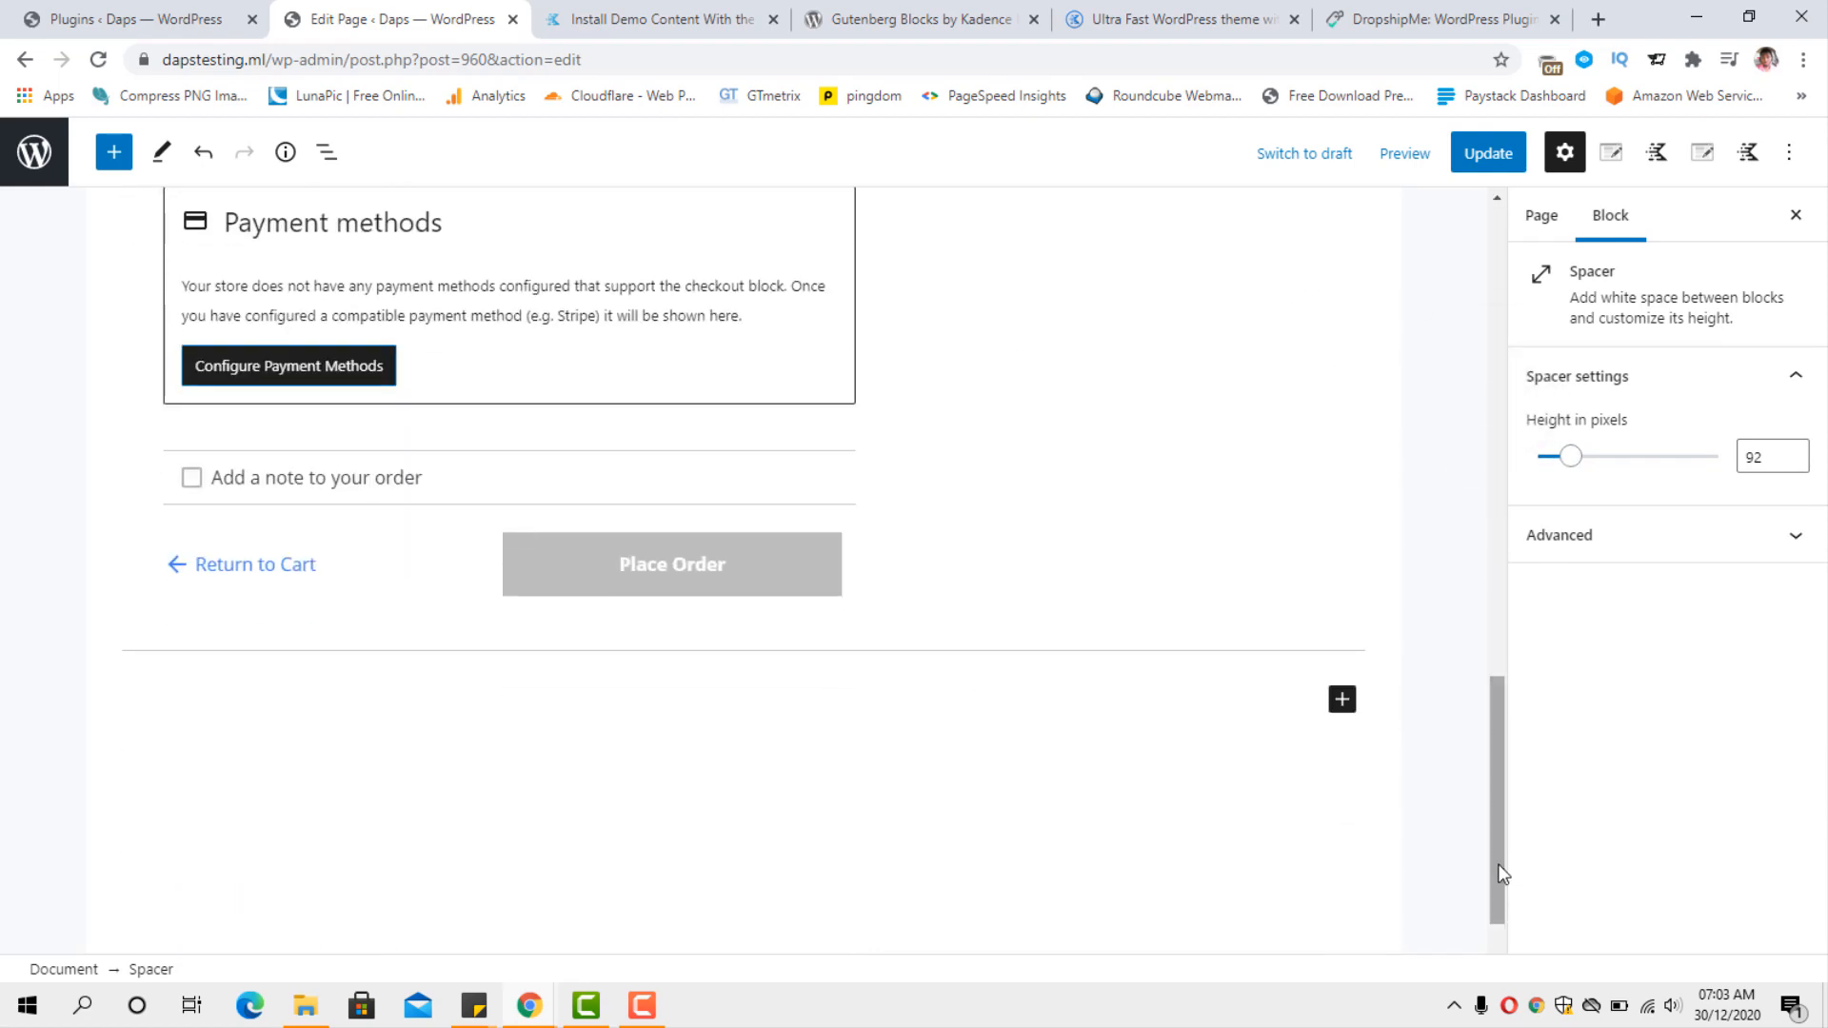
pyautogui.click(1342, 699)
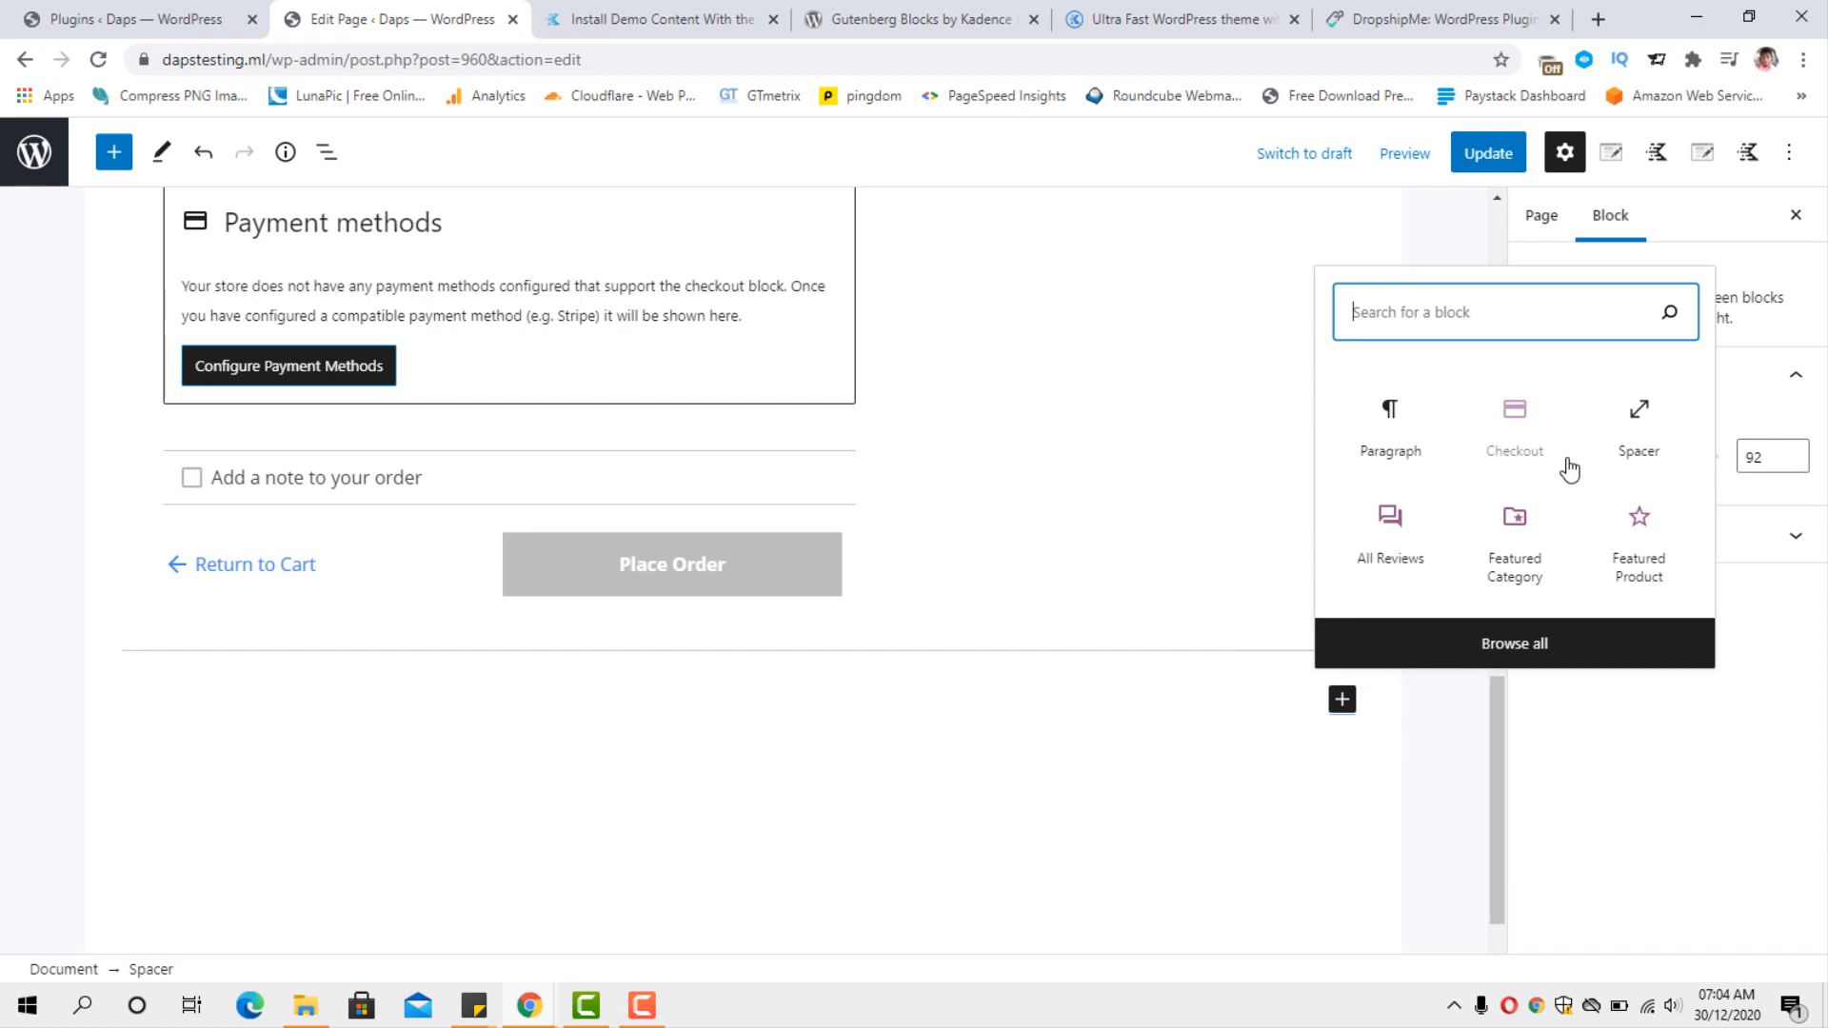
pyautogui.click(1637, 415)
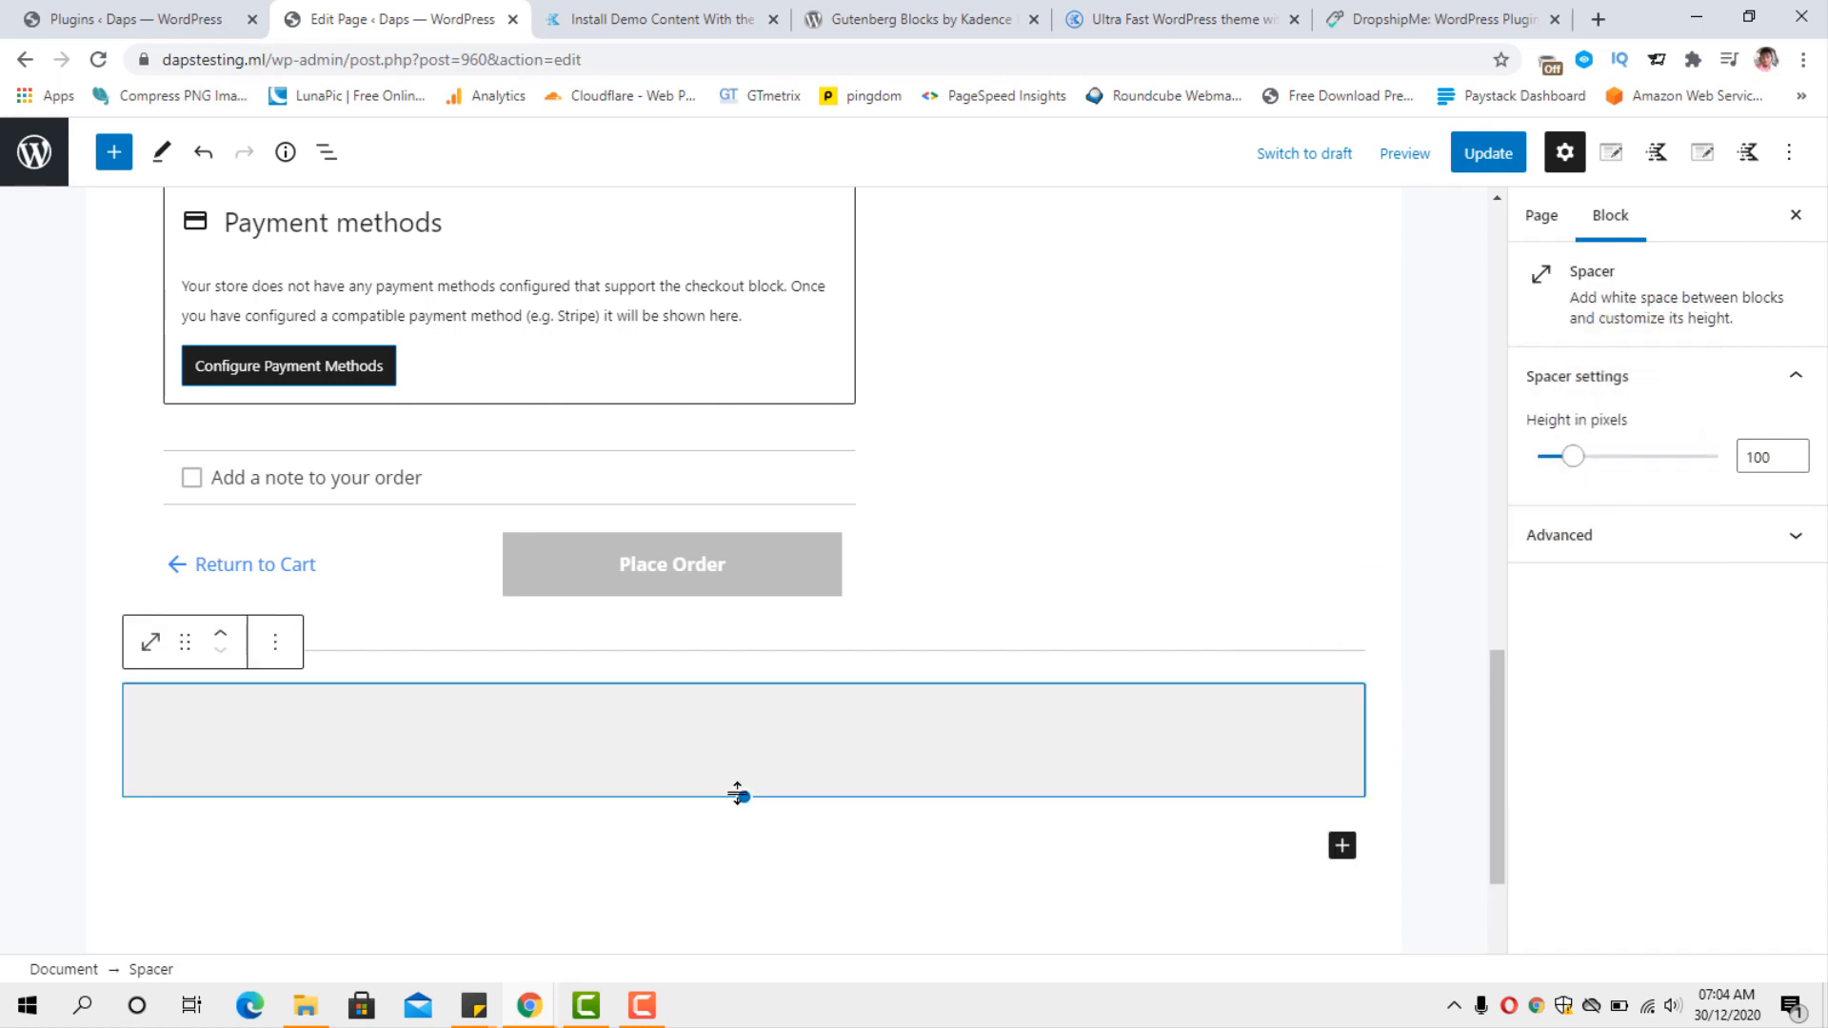
pyautogui.moveTo(745, 796); pyautogui.dragTo(746, 832)
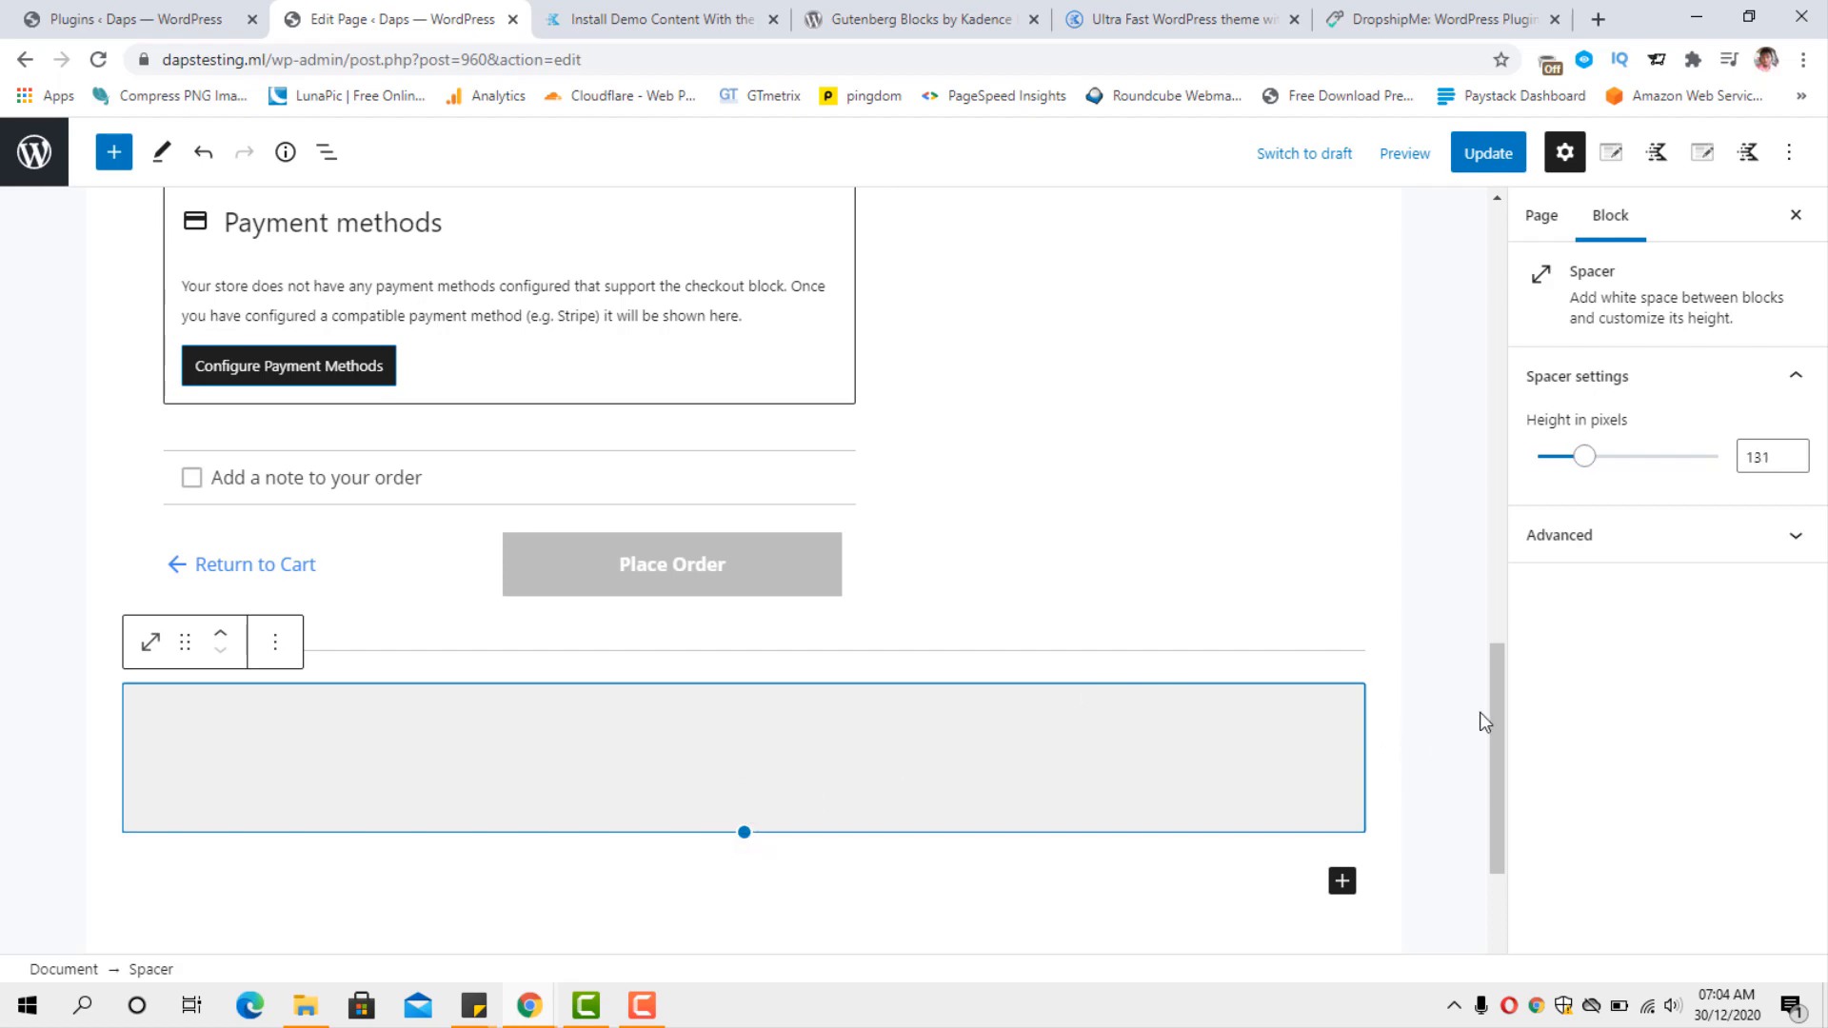
# Update the Checkout page and open its published version.
pyautogui.moveTo(1490, 723); pyautogui.dragTo(1517, 253)
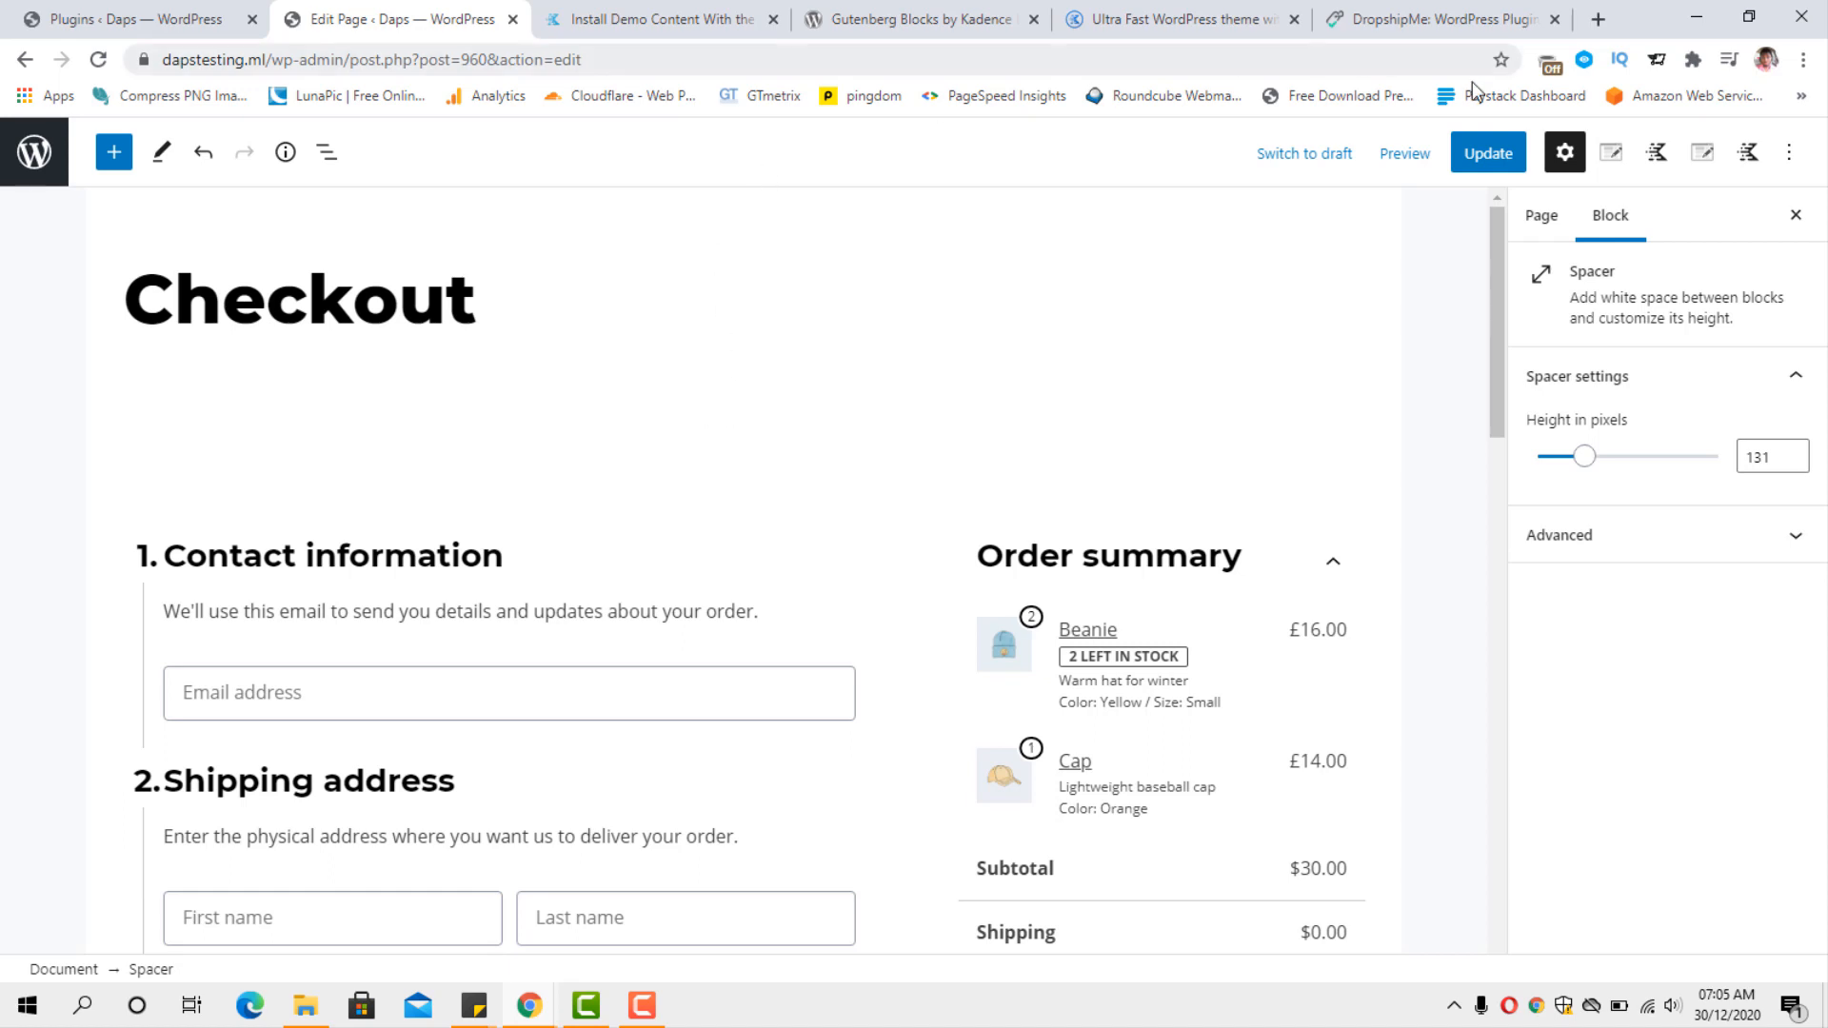
pyautogui.click(1496, 152)
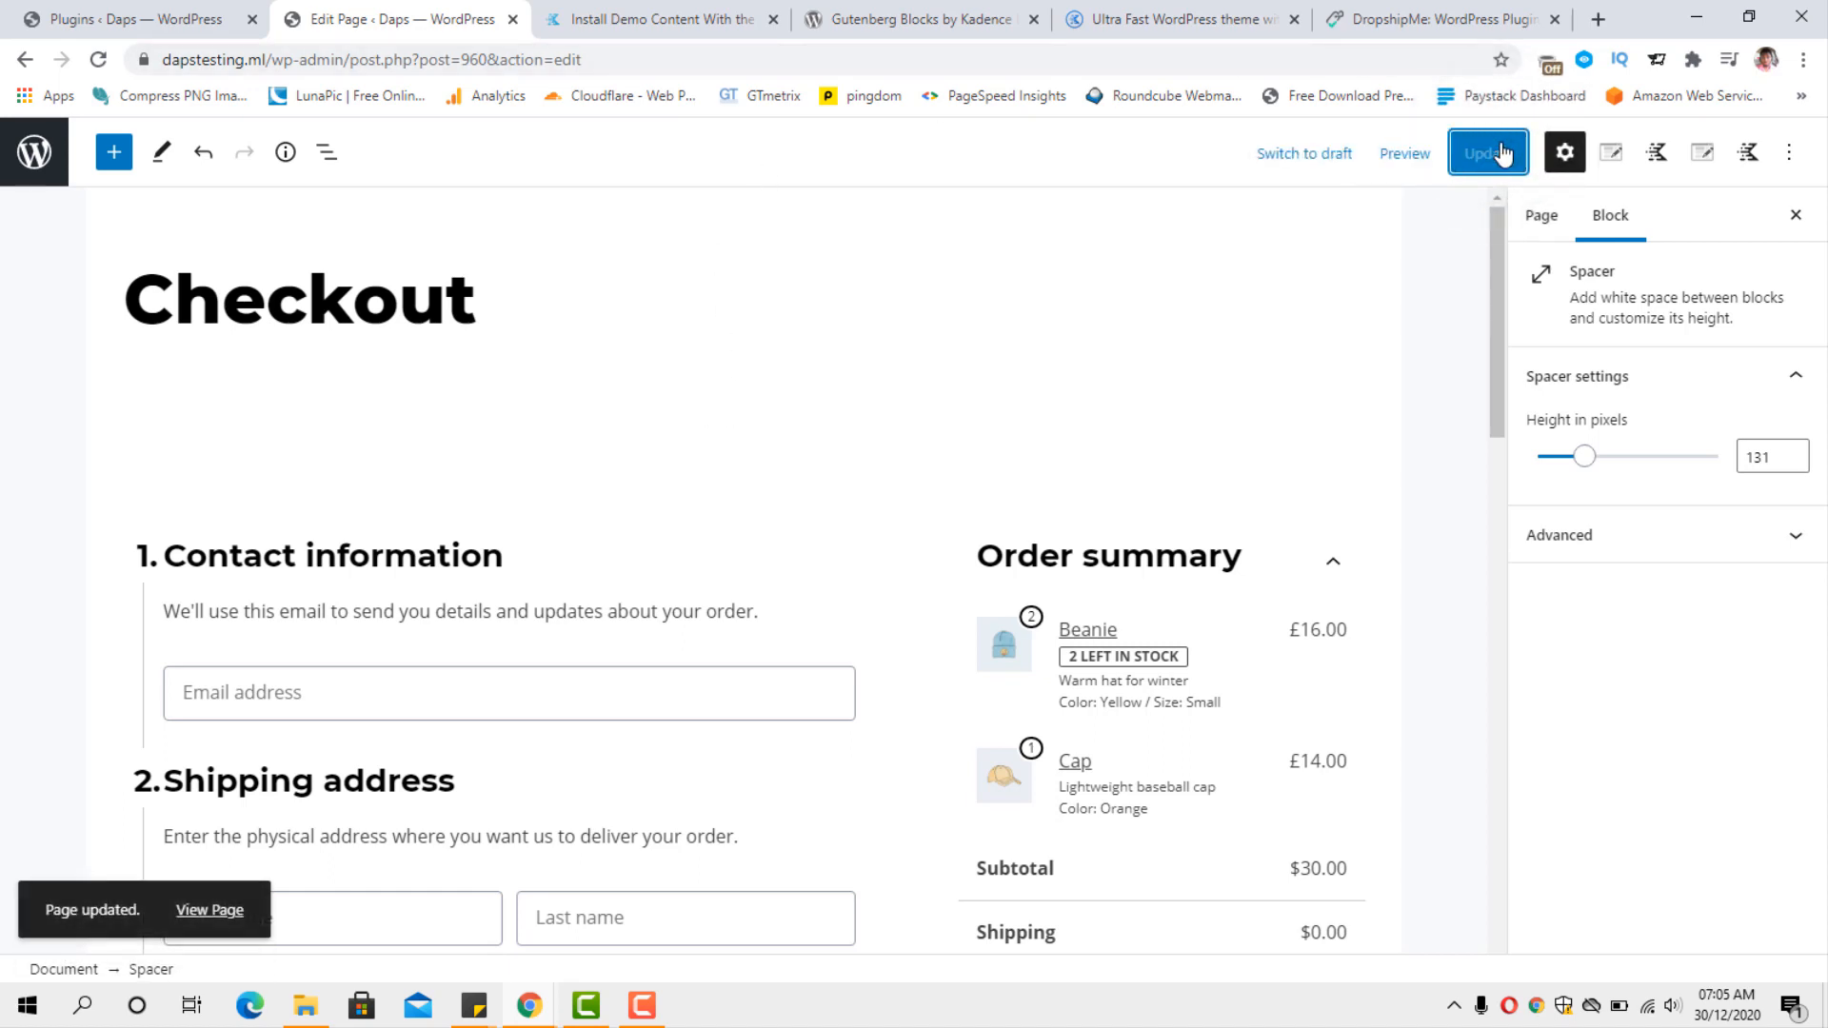
pyautogui.click(238, 929)
# Examine the published checkout form's contact, billing, payment and order summary sections, expanding the Coupon Code field.
pyautogui.scroll(-5, 1590, 466)
pyautogui.scroll(-8, 1594, 476)
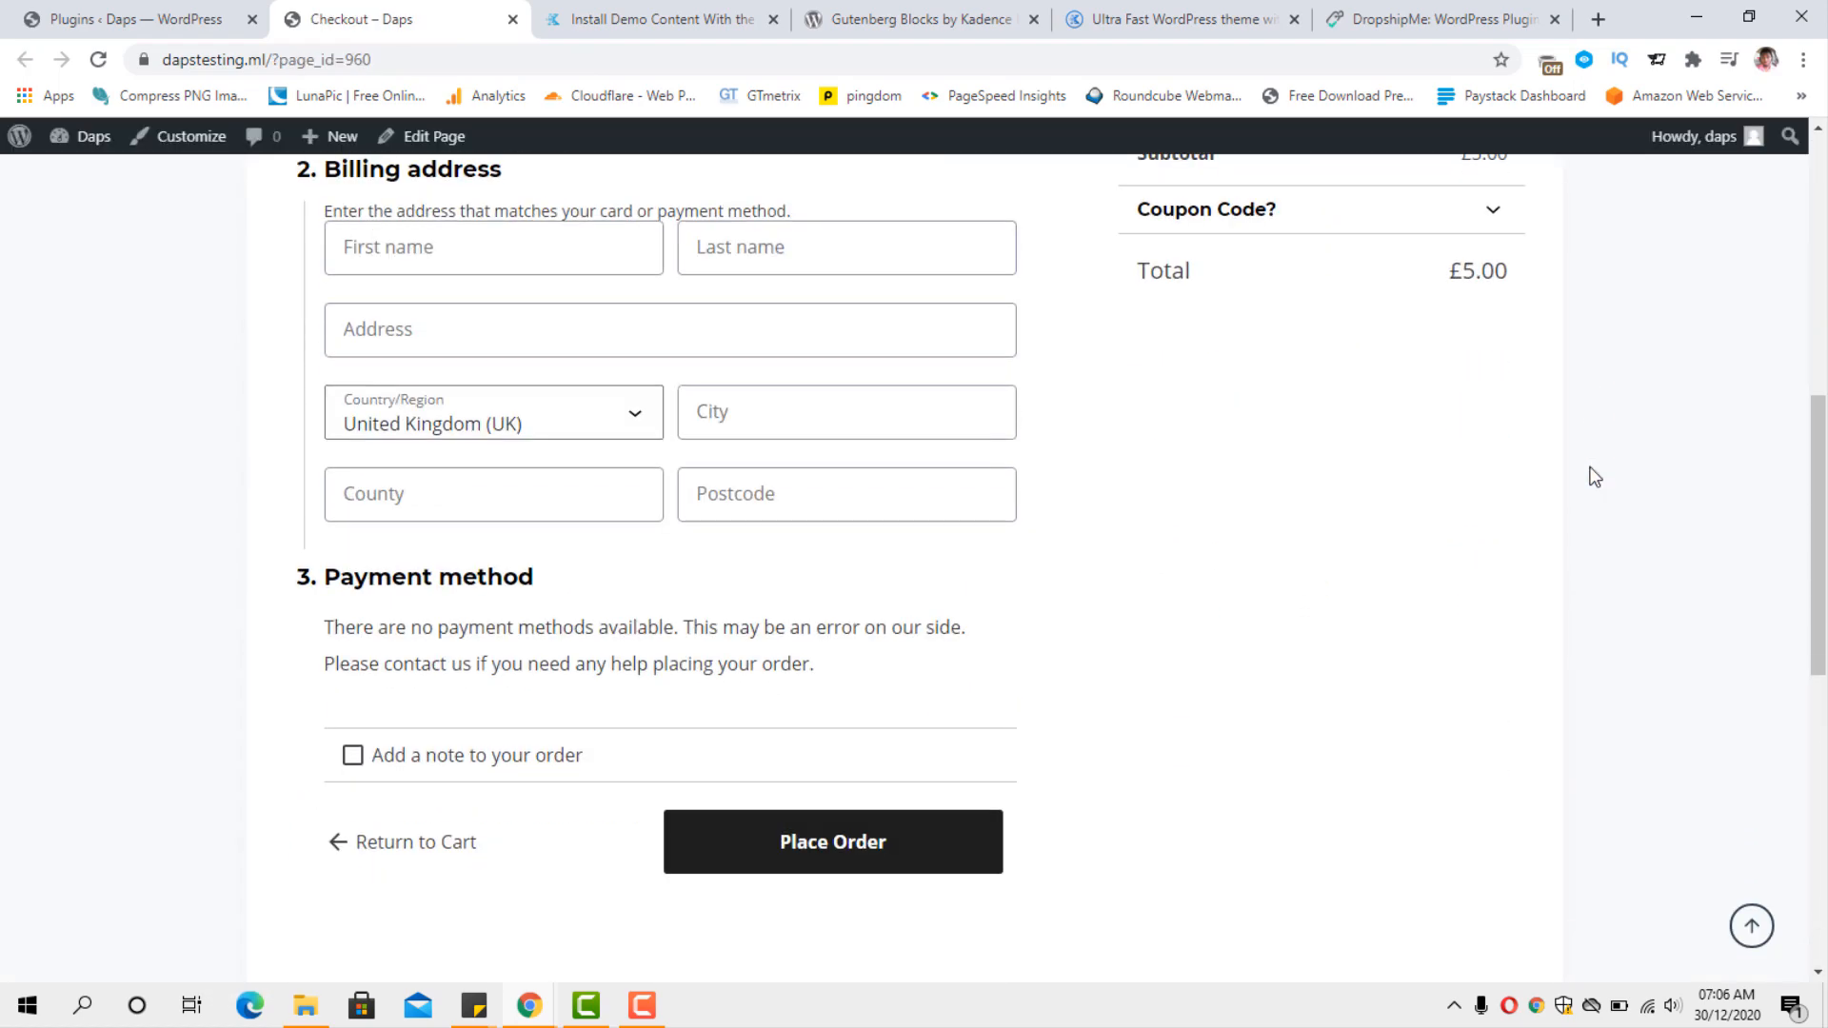
pyautogui.scroll(2, 1594, 476)
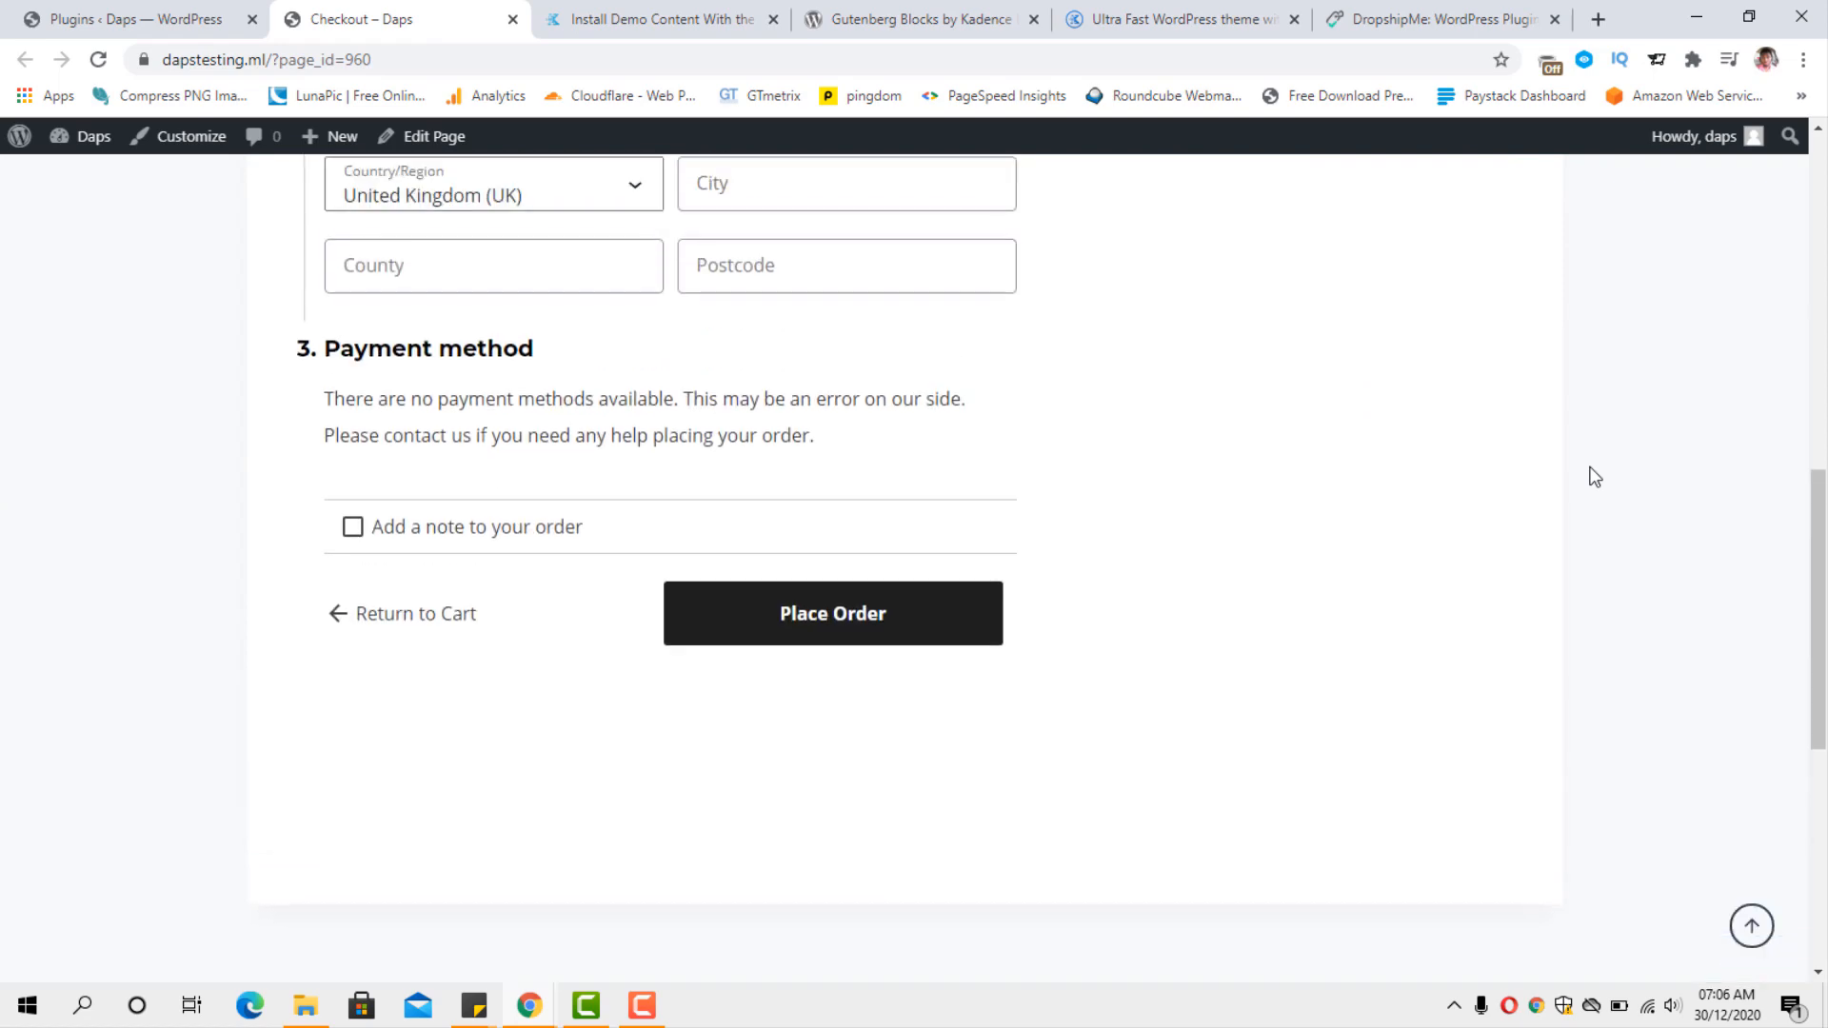
pyautogui.scroll(10, 1594, 476)
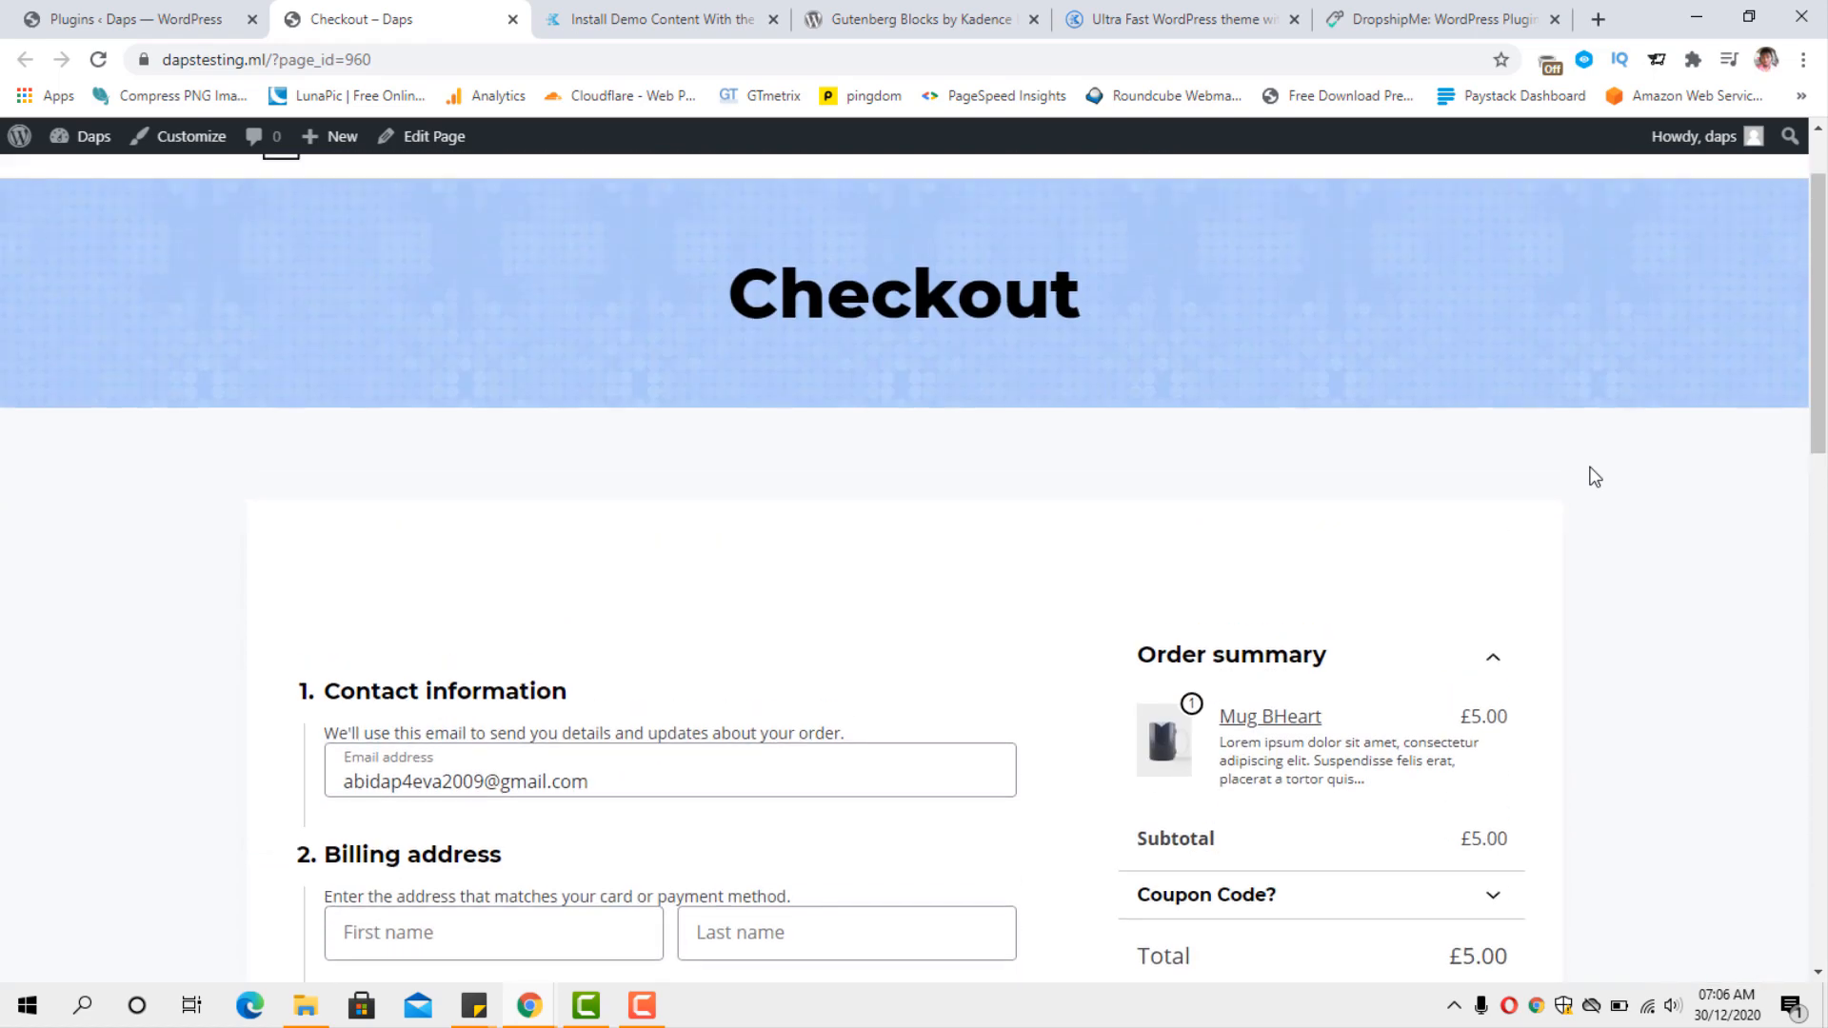
pyautogui.scroll(-3, 1594, 476)
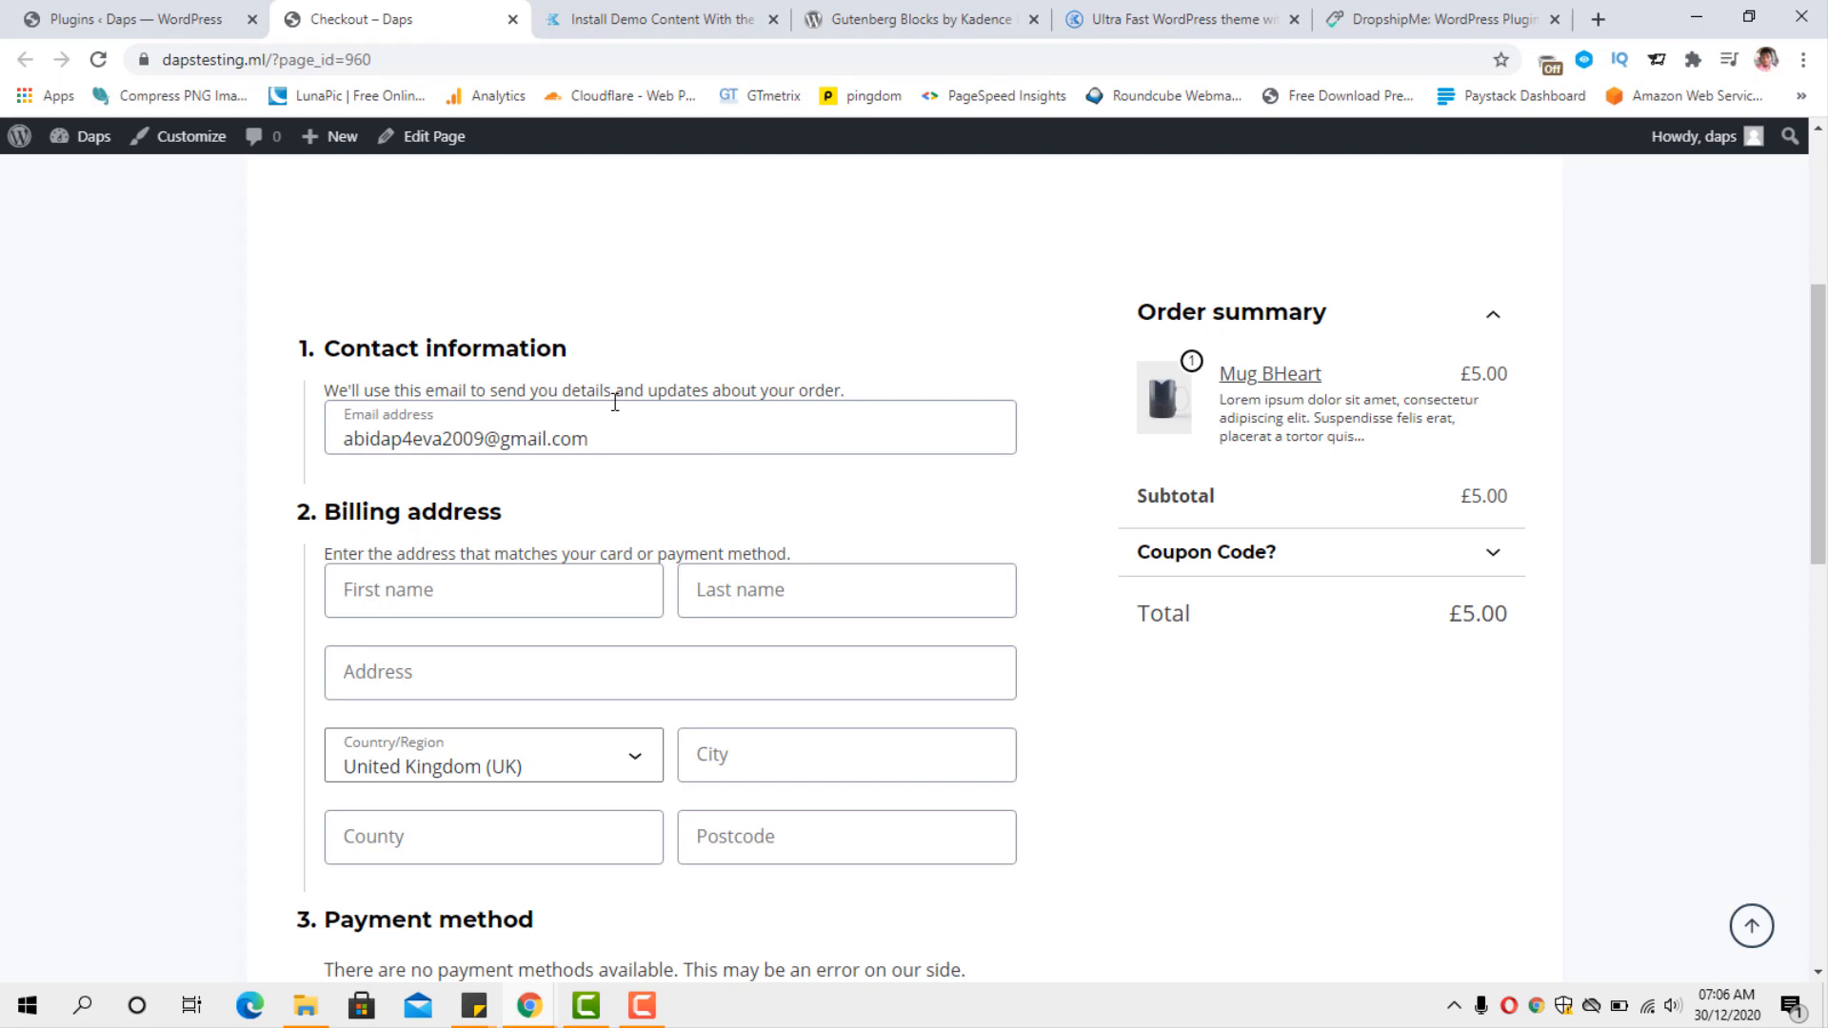
pyautogui.scroll(-2, 882, 432)
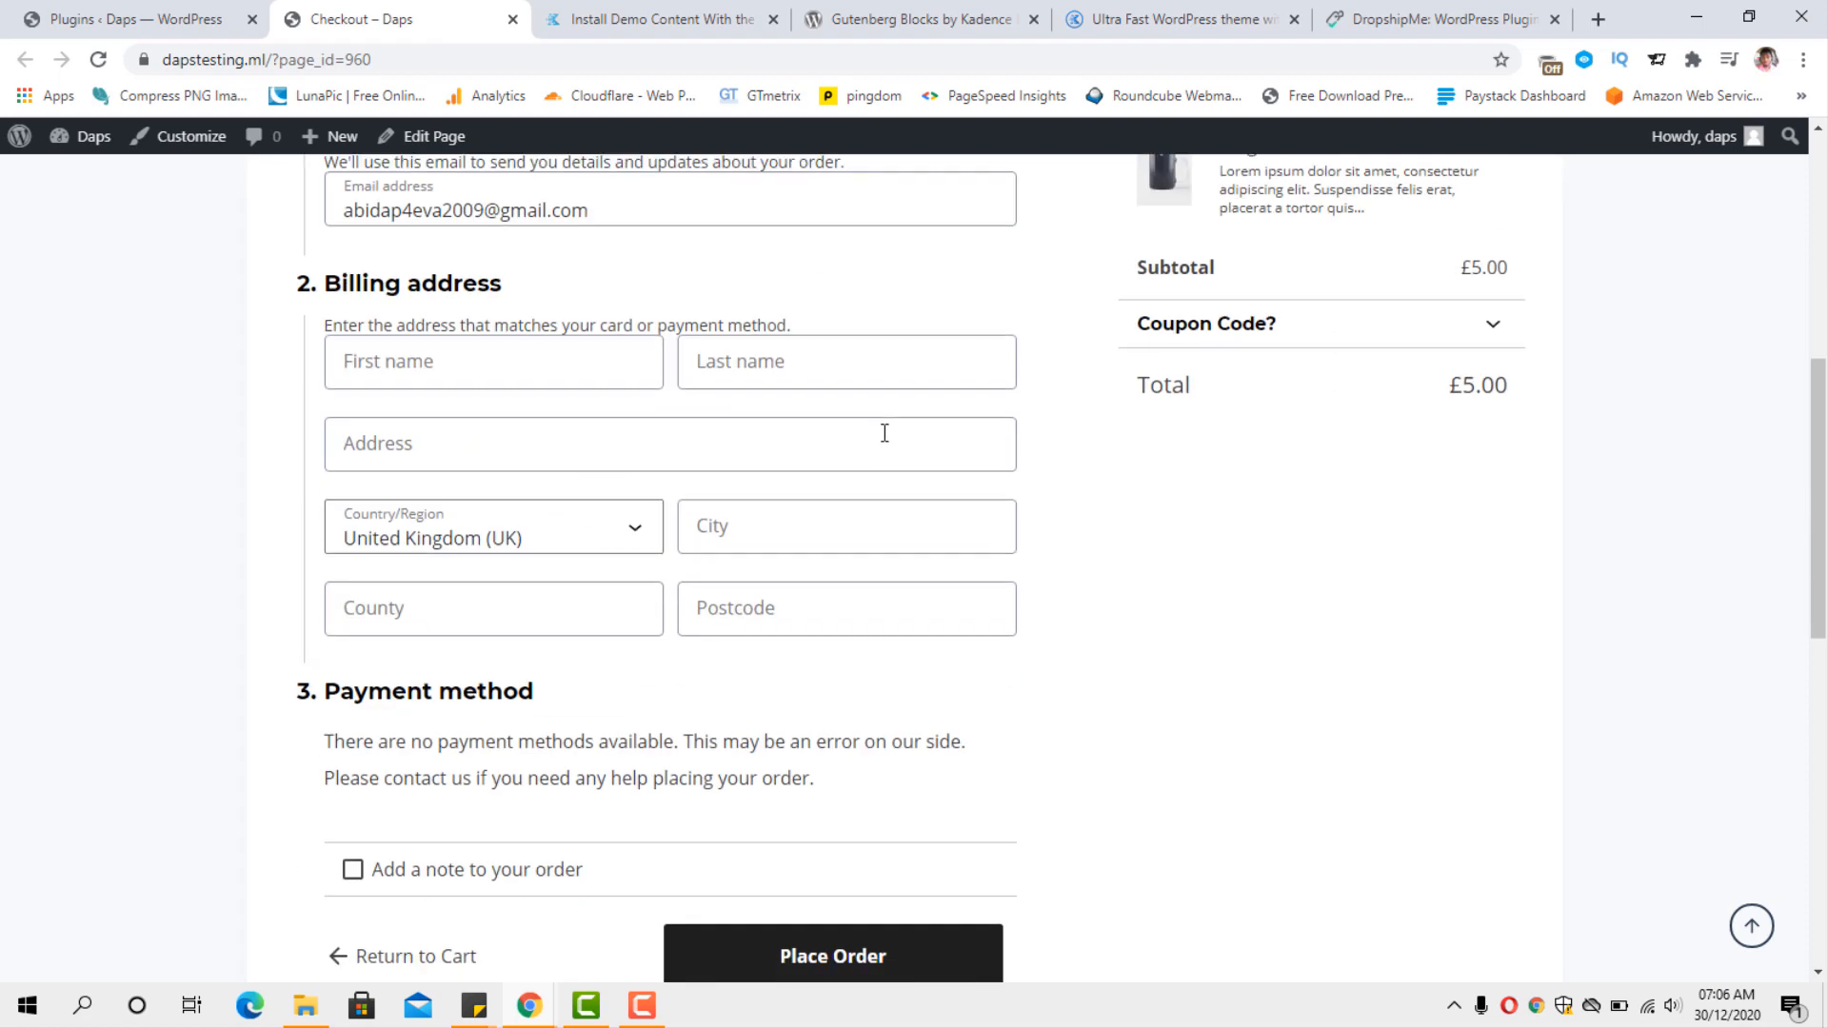
pyautogui.scroll(-4, 943, 666)
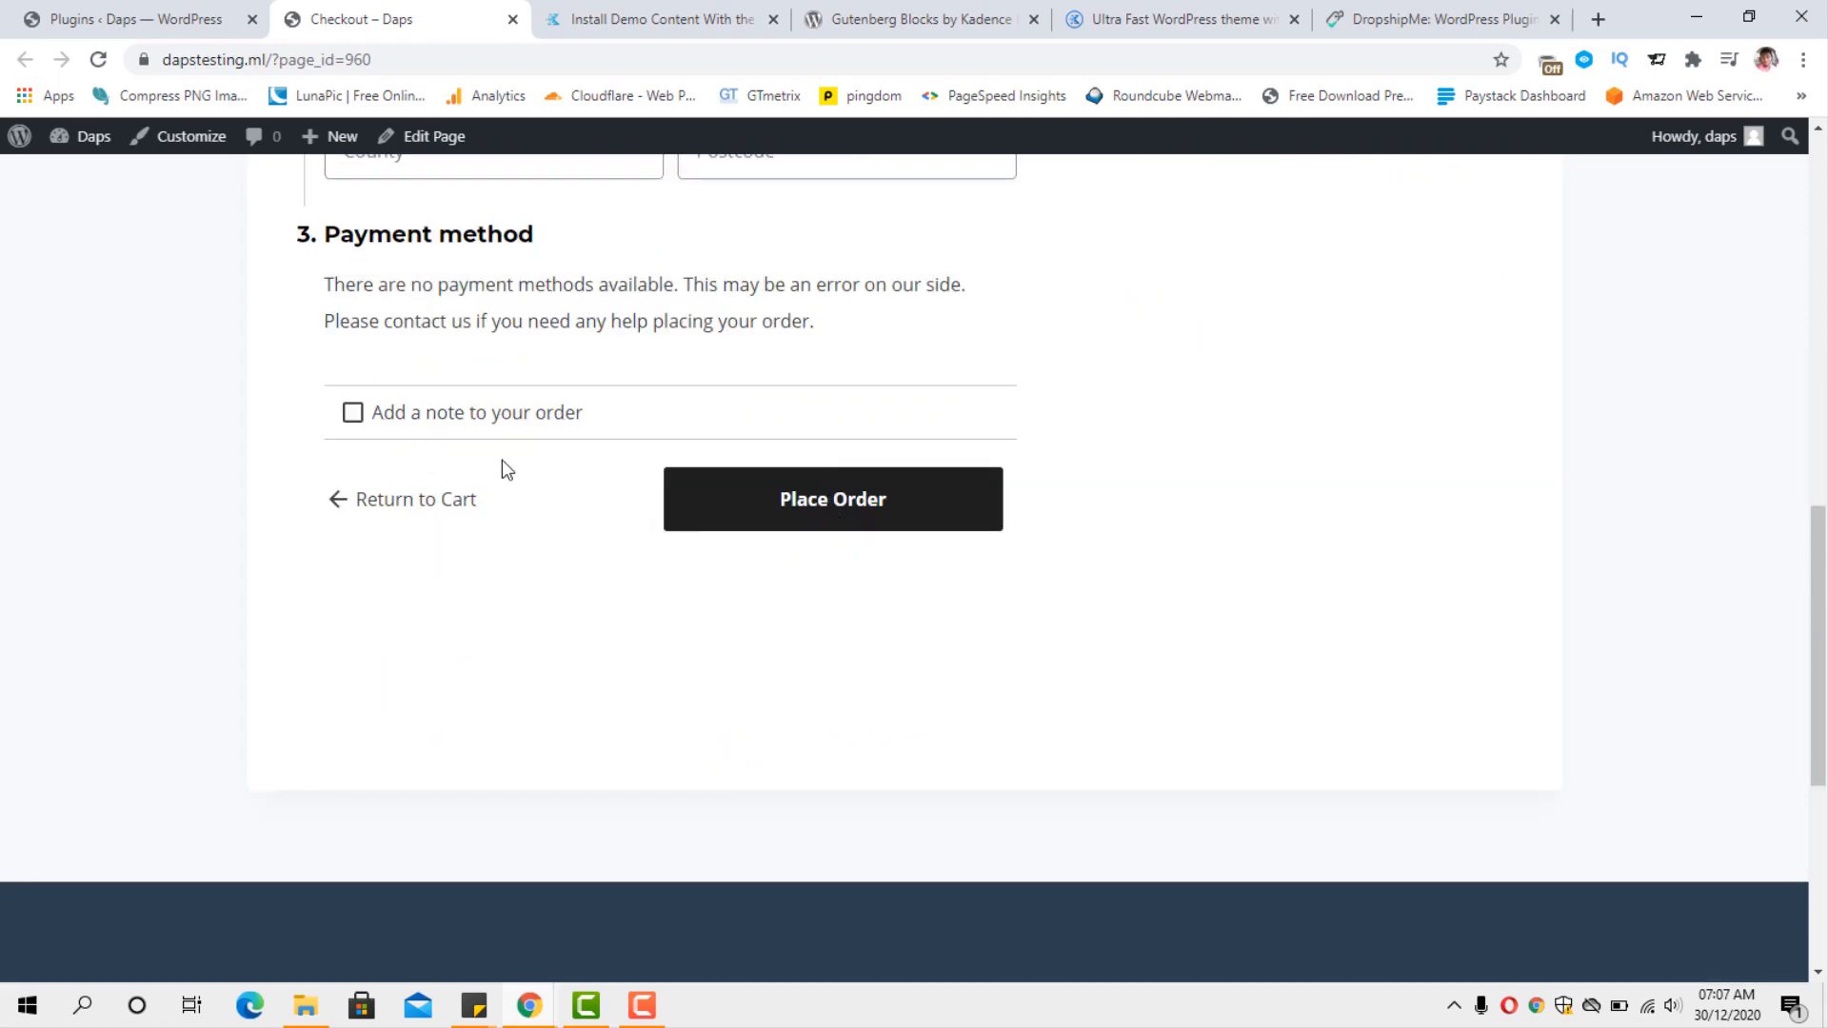
pyautogui.scroll(4, 1243, 632)
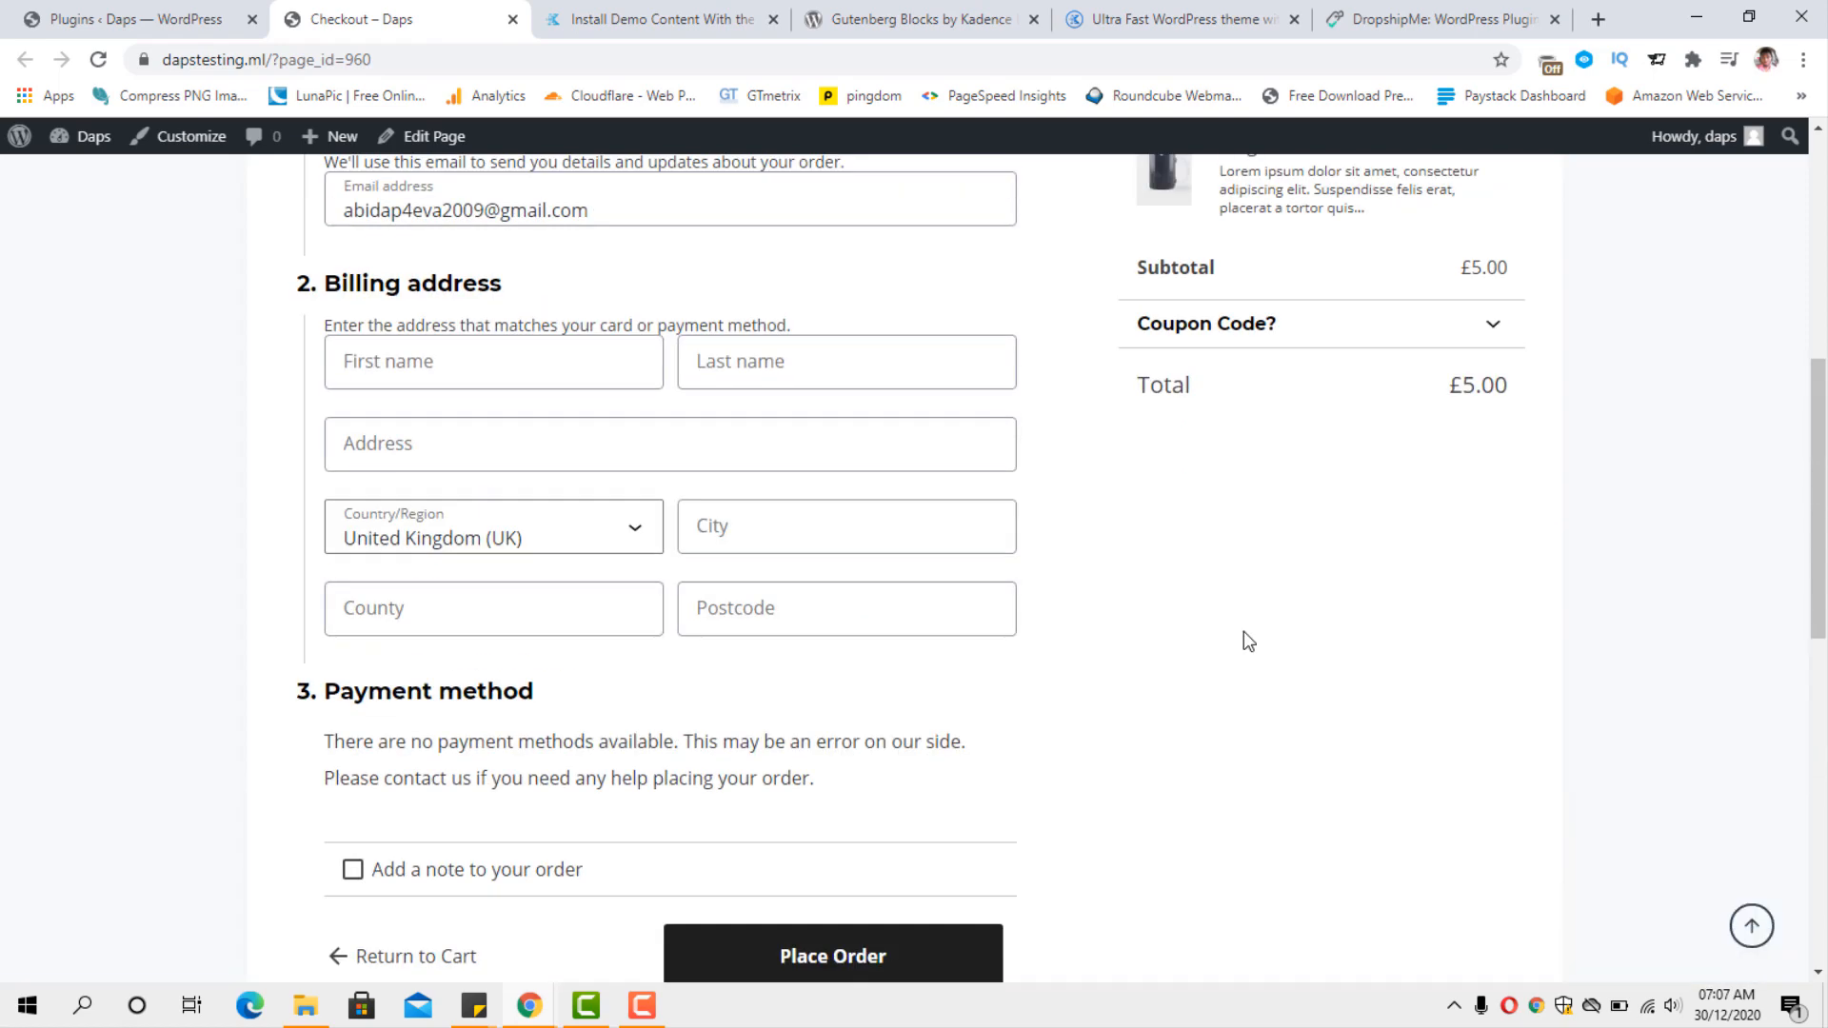
pyautogui.scroll(3, 1243, 631)
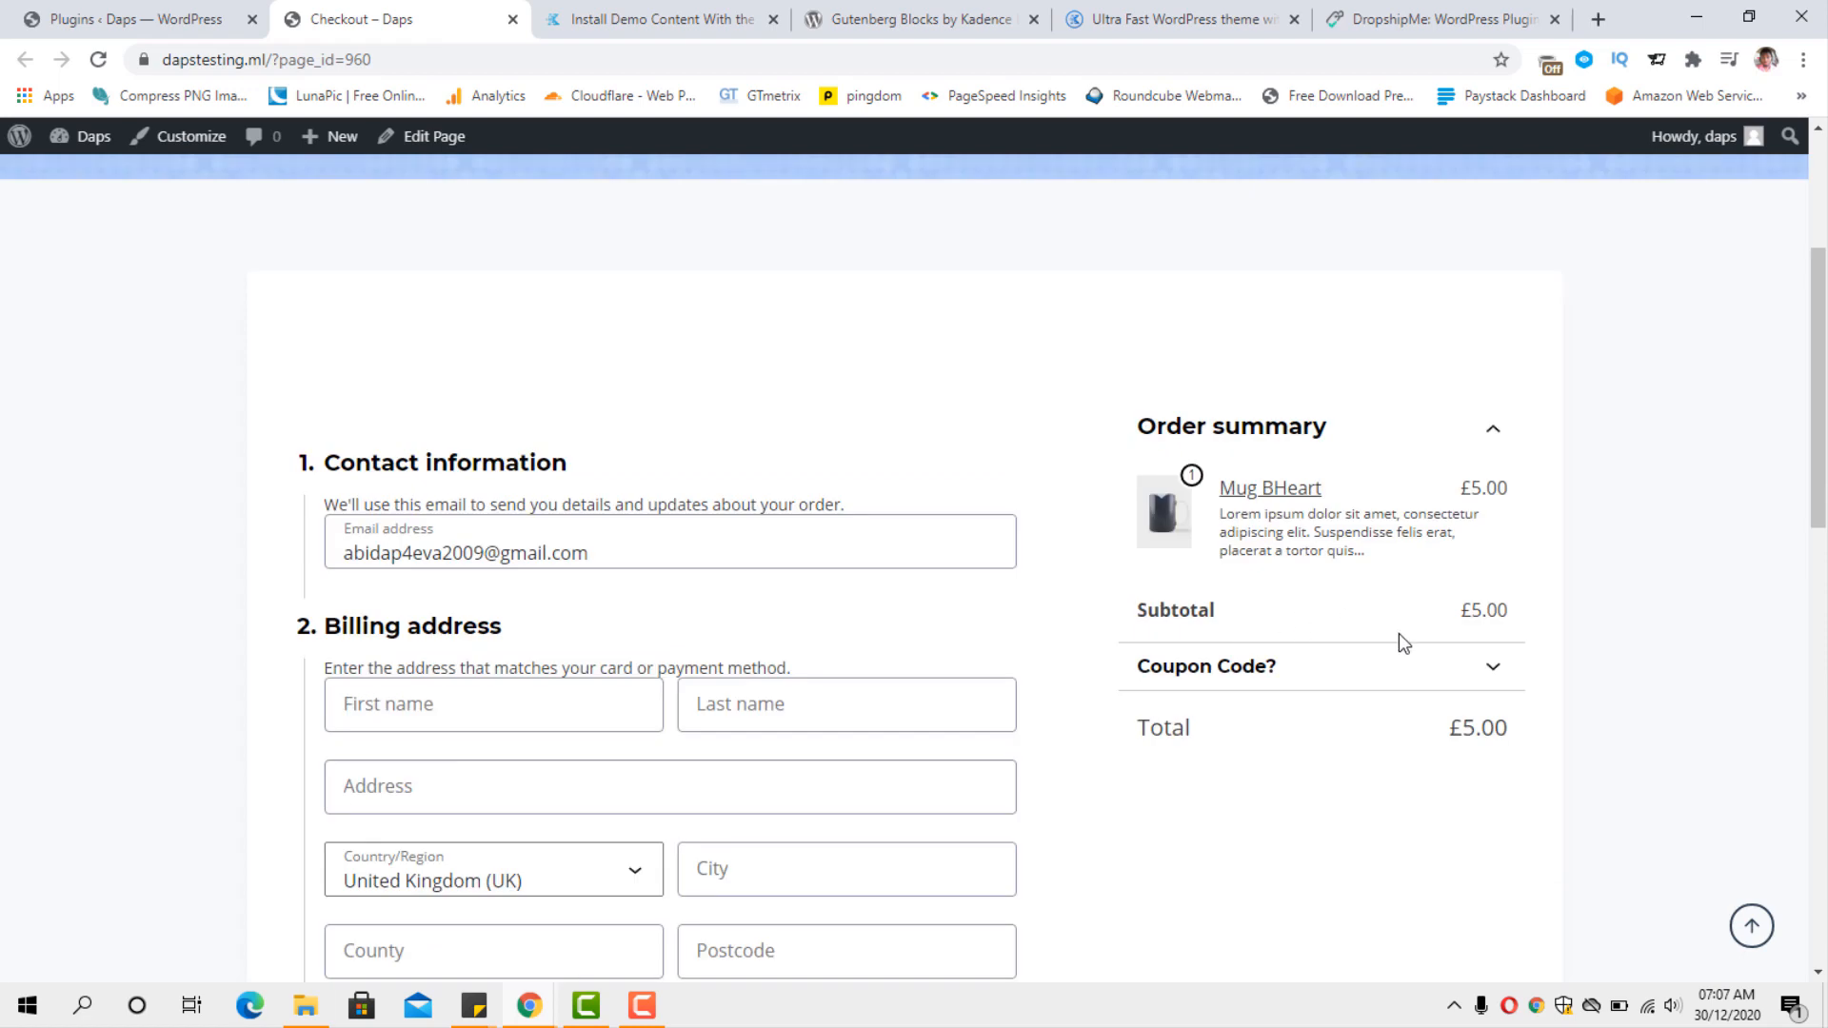
pyautogui.click(1207, 668)
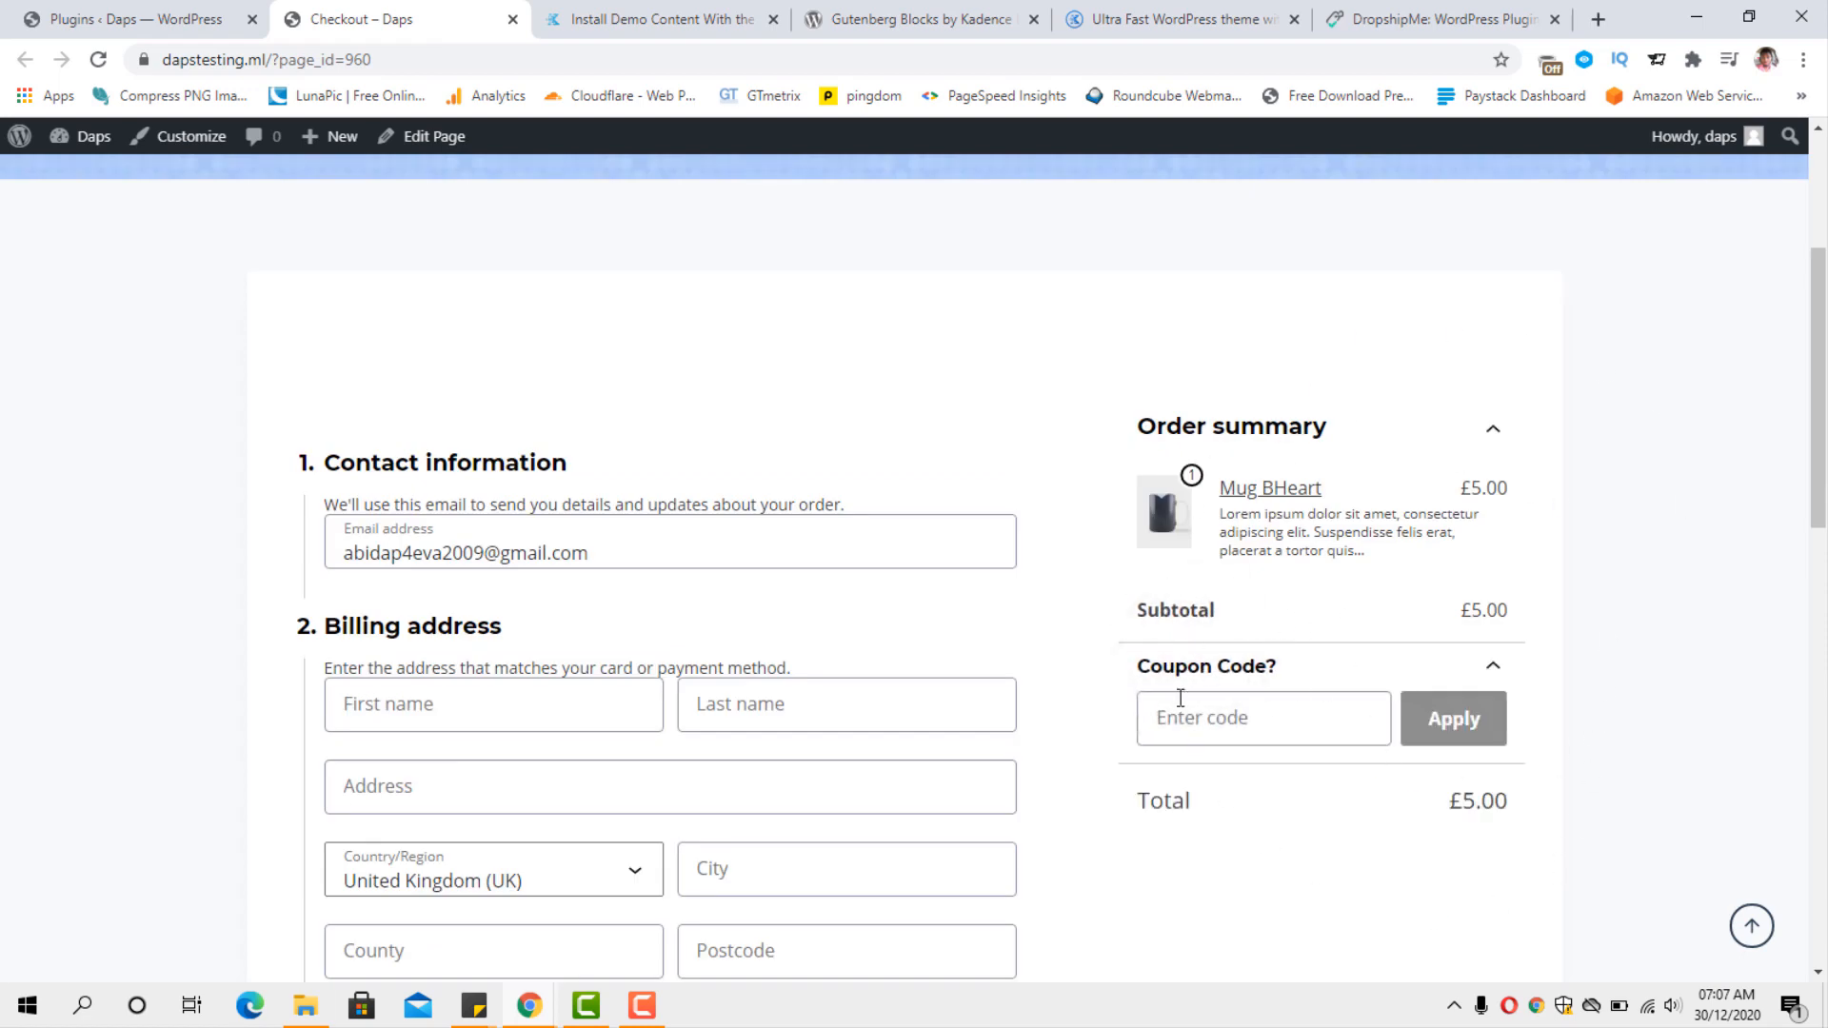
pyautogui.scroll(3, 1637, 397)
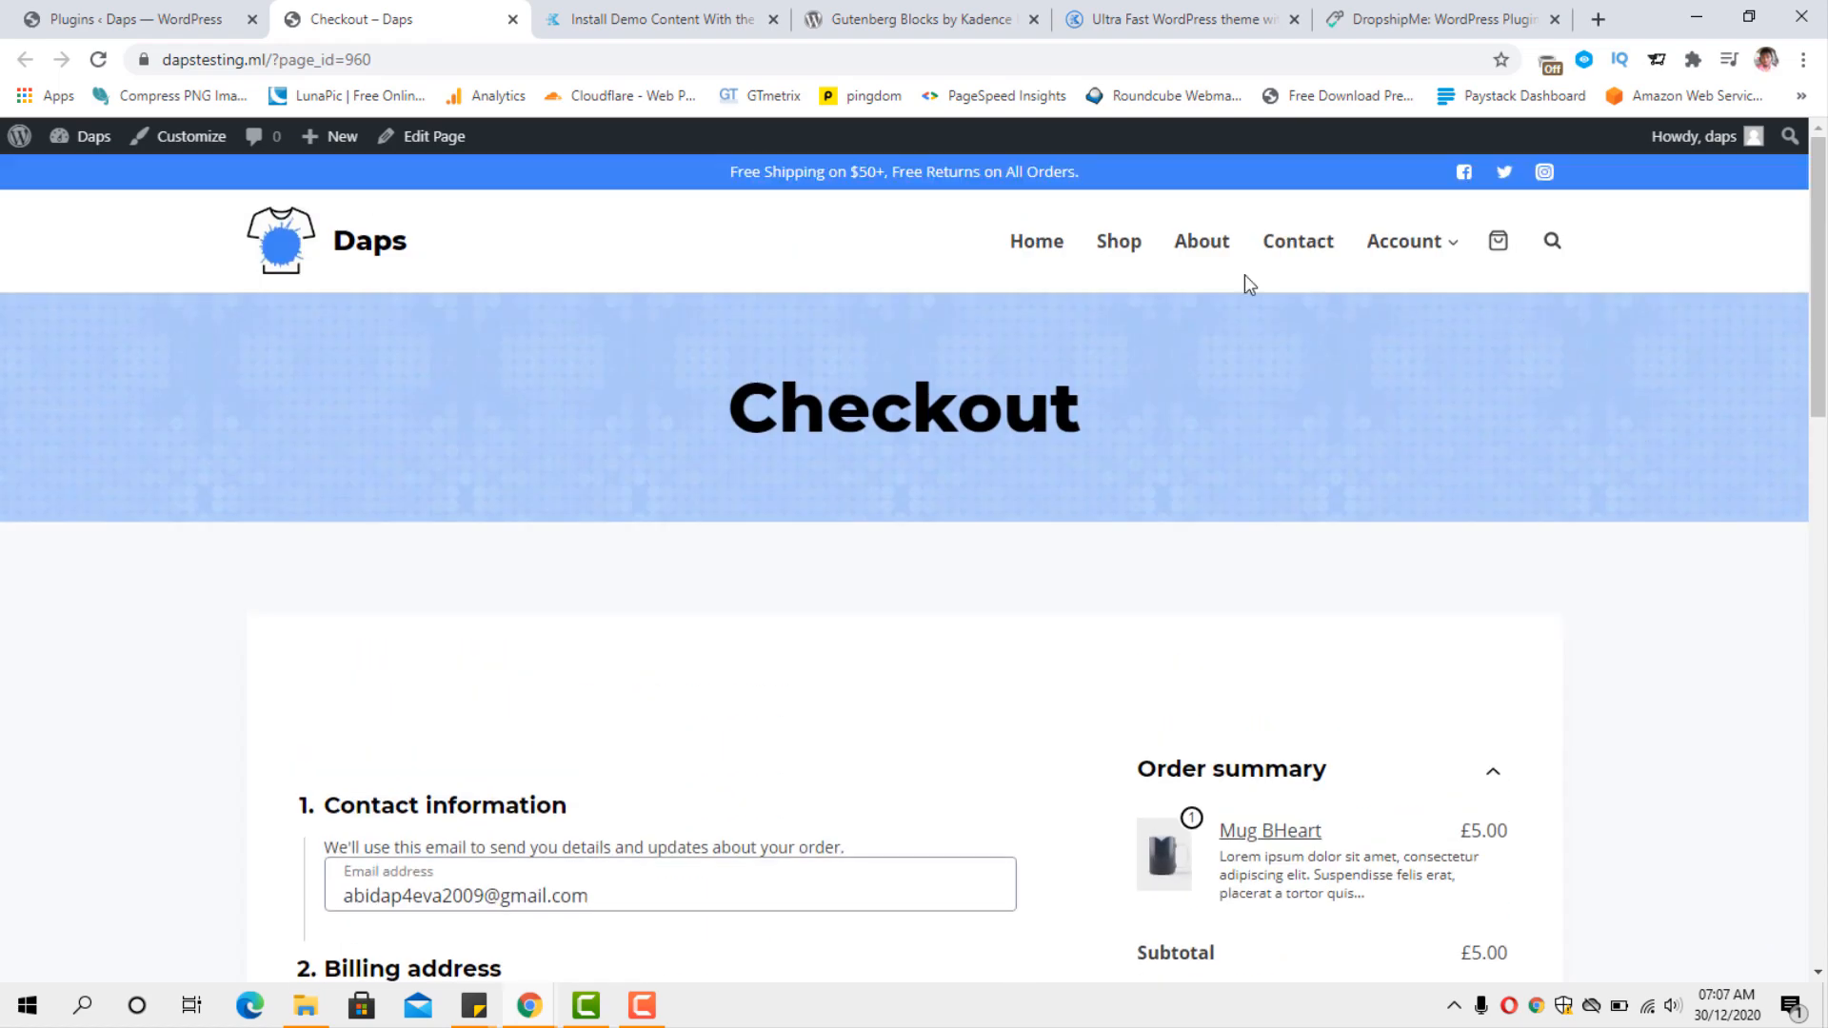
# Go through the Shop page to the store's Cart page, review its contents and open the page for editing.
pyautogui.click(1119, 243)
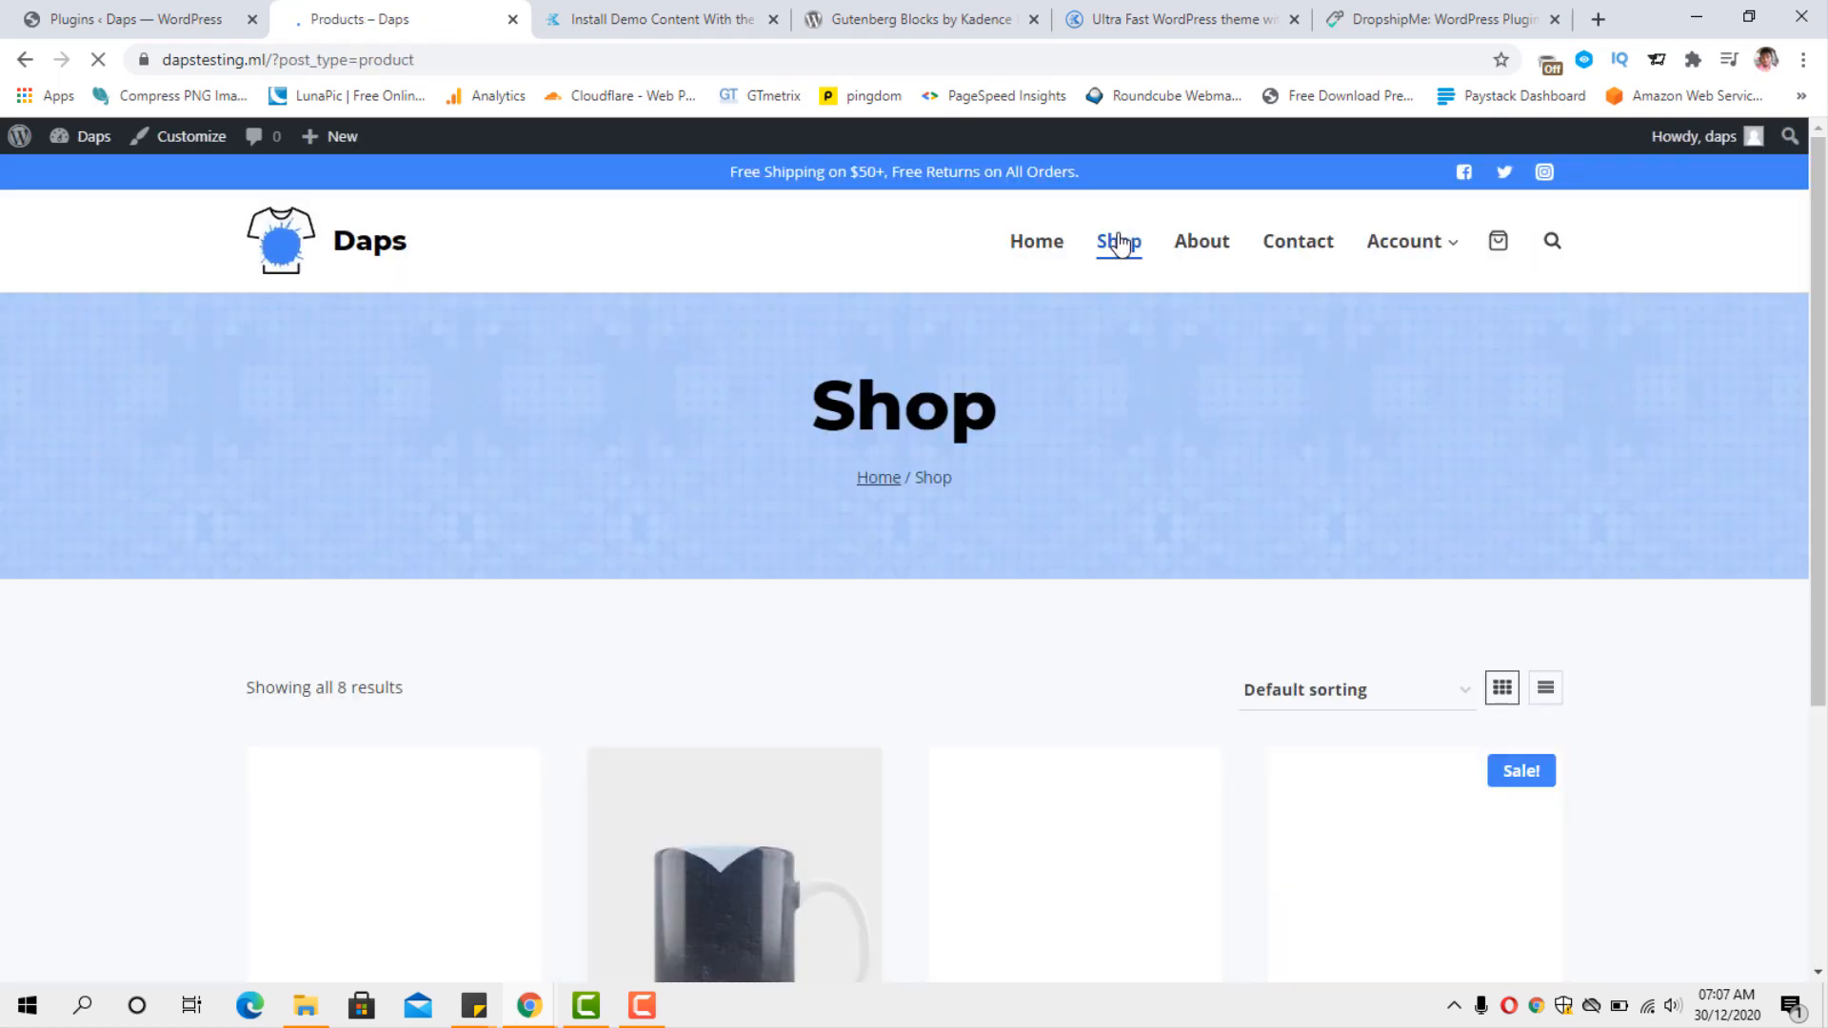
pyautogui.moveTo(1436, 246)
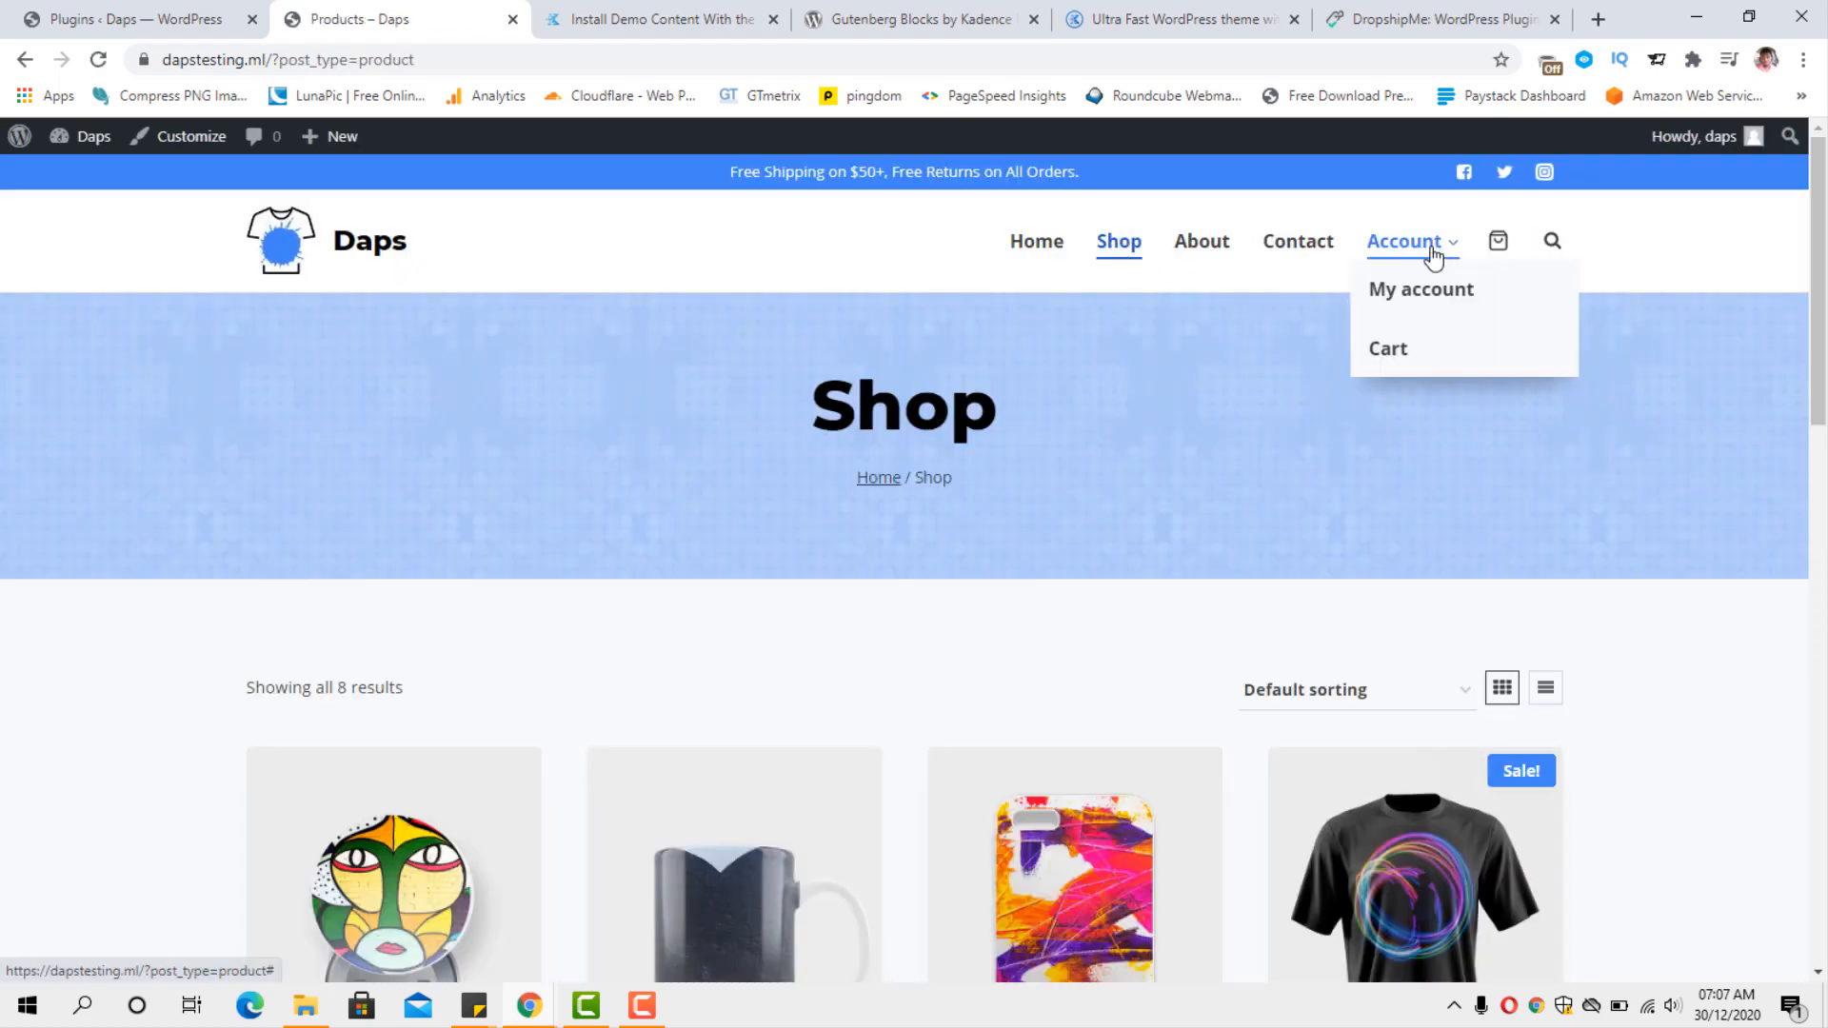
pyautogui.click(1390, 353)
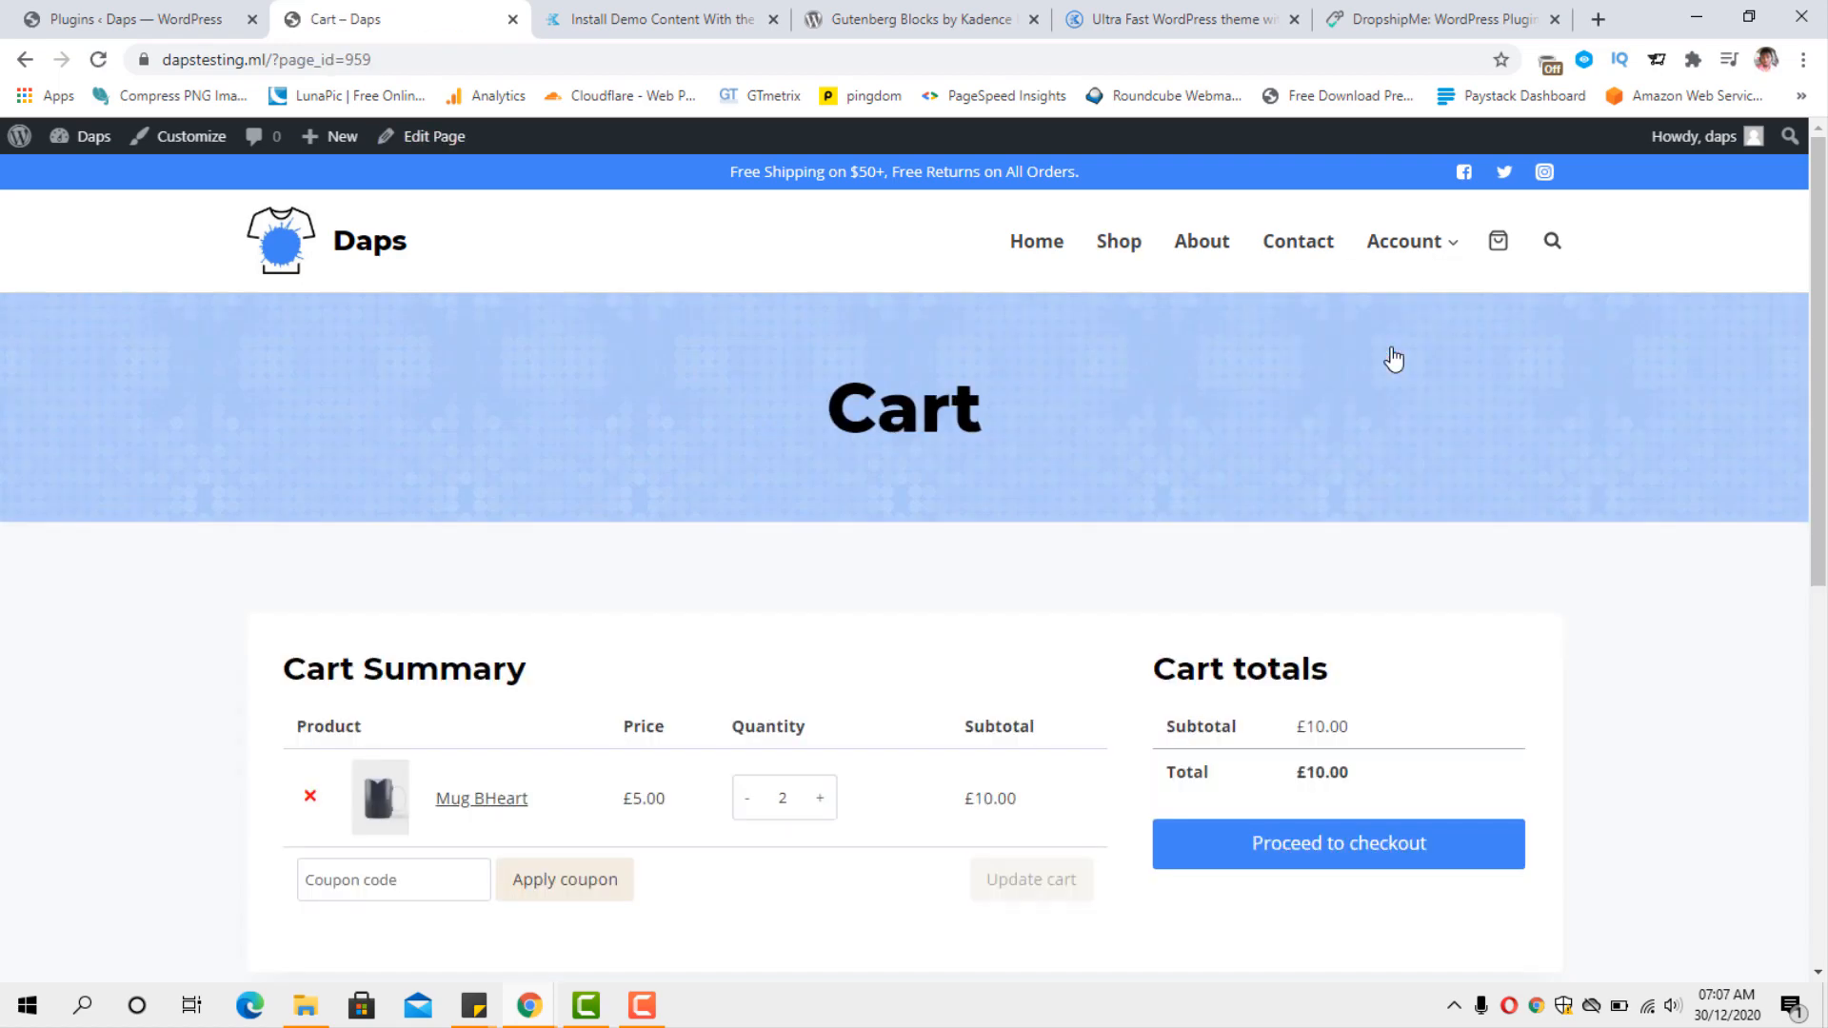
pyautogui.scroll(-3, 1392, 359)
pyautogui.scroll(3, 1390, 359)
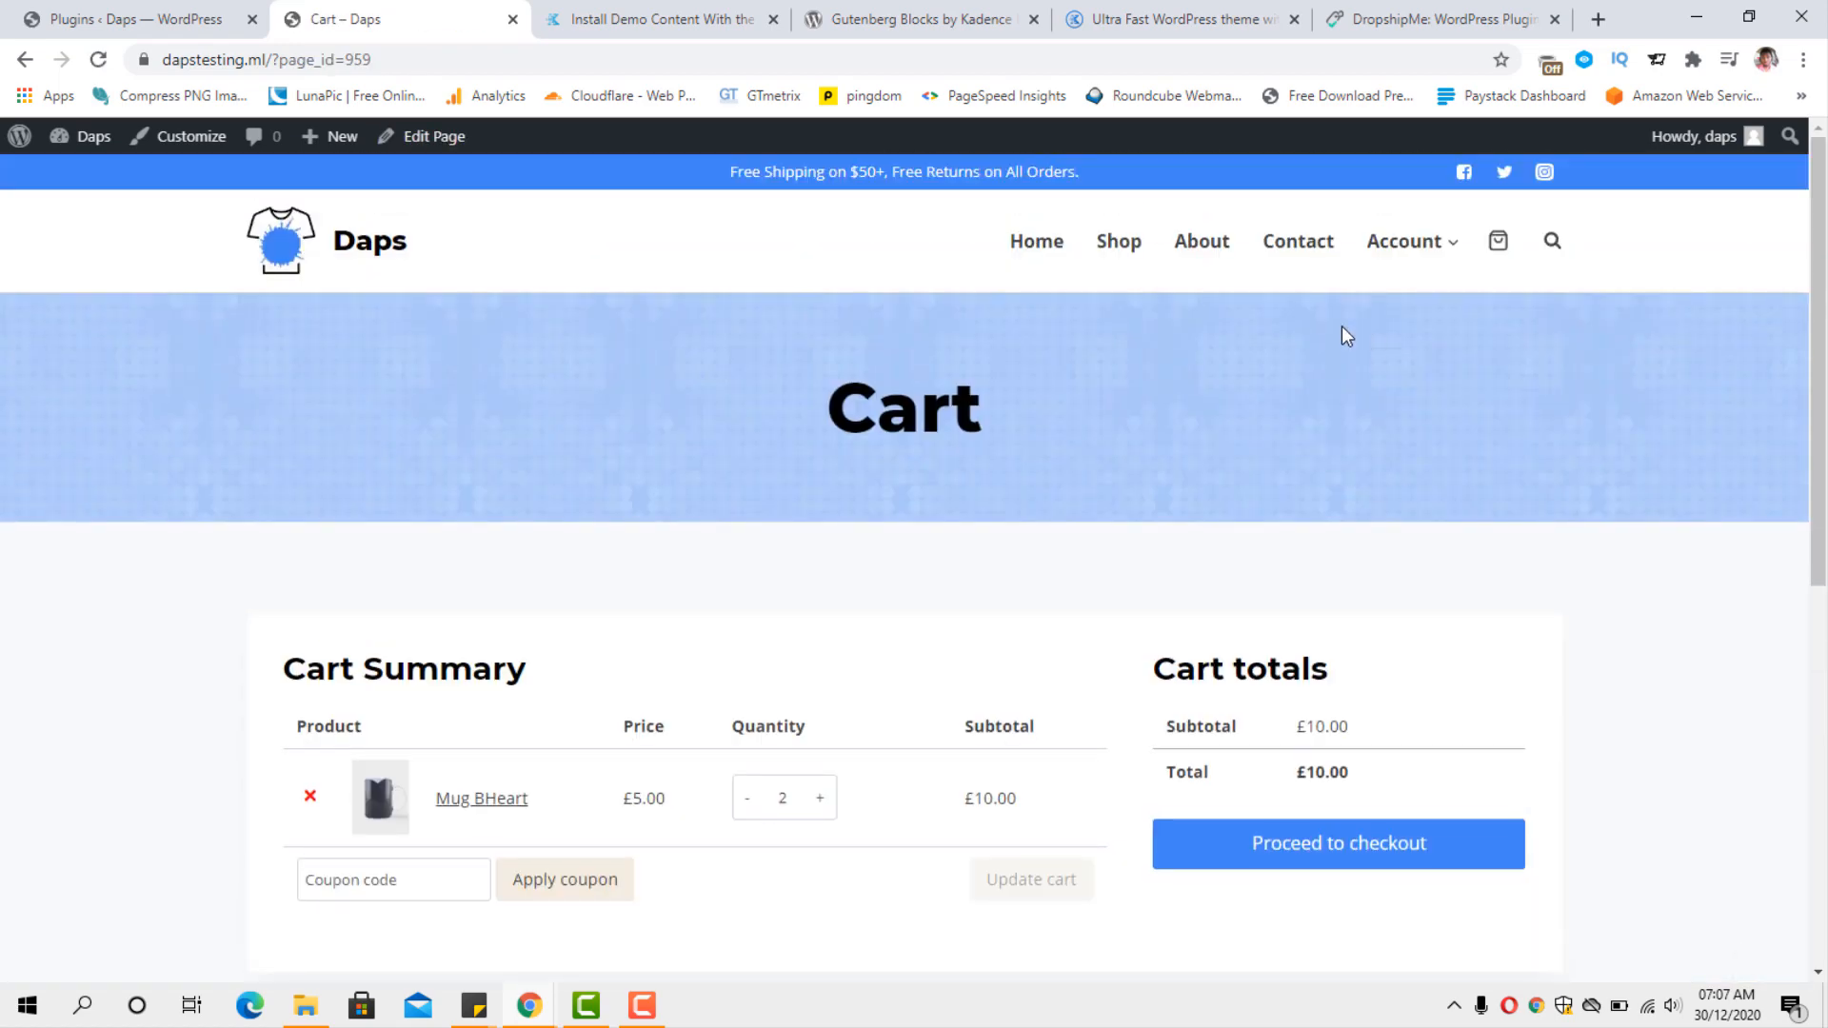
pyautogui.click(419, 138)
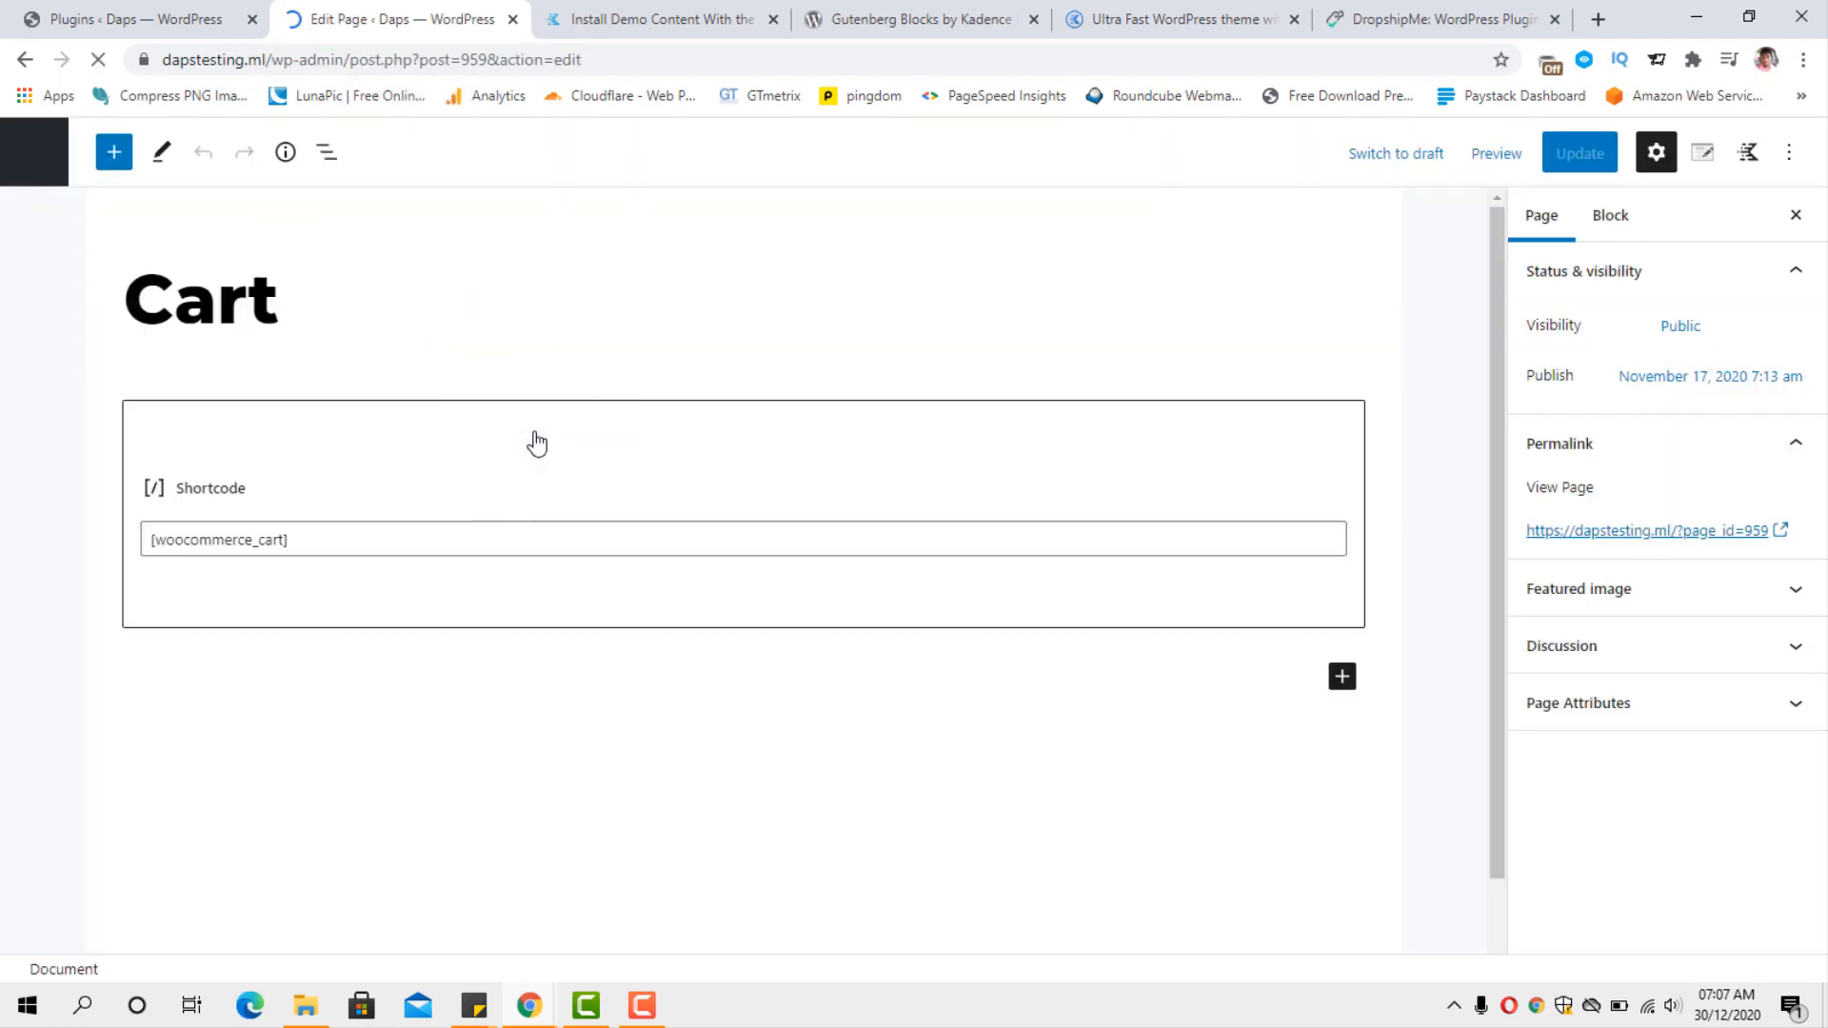
# Remove the Shortcode block containing [woocommerce_cart] from the Cart page.
pyautogui.click(467, 511)
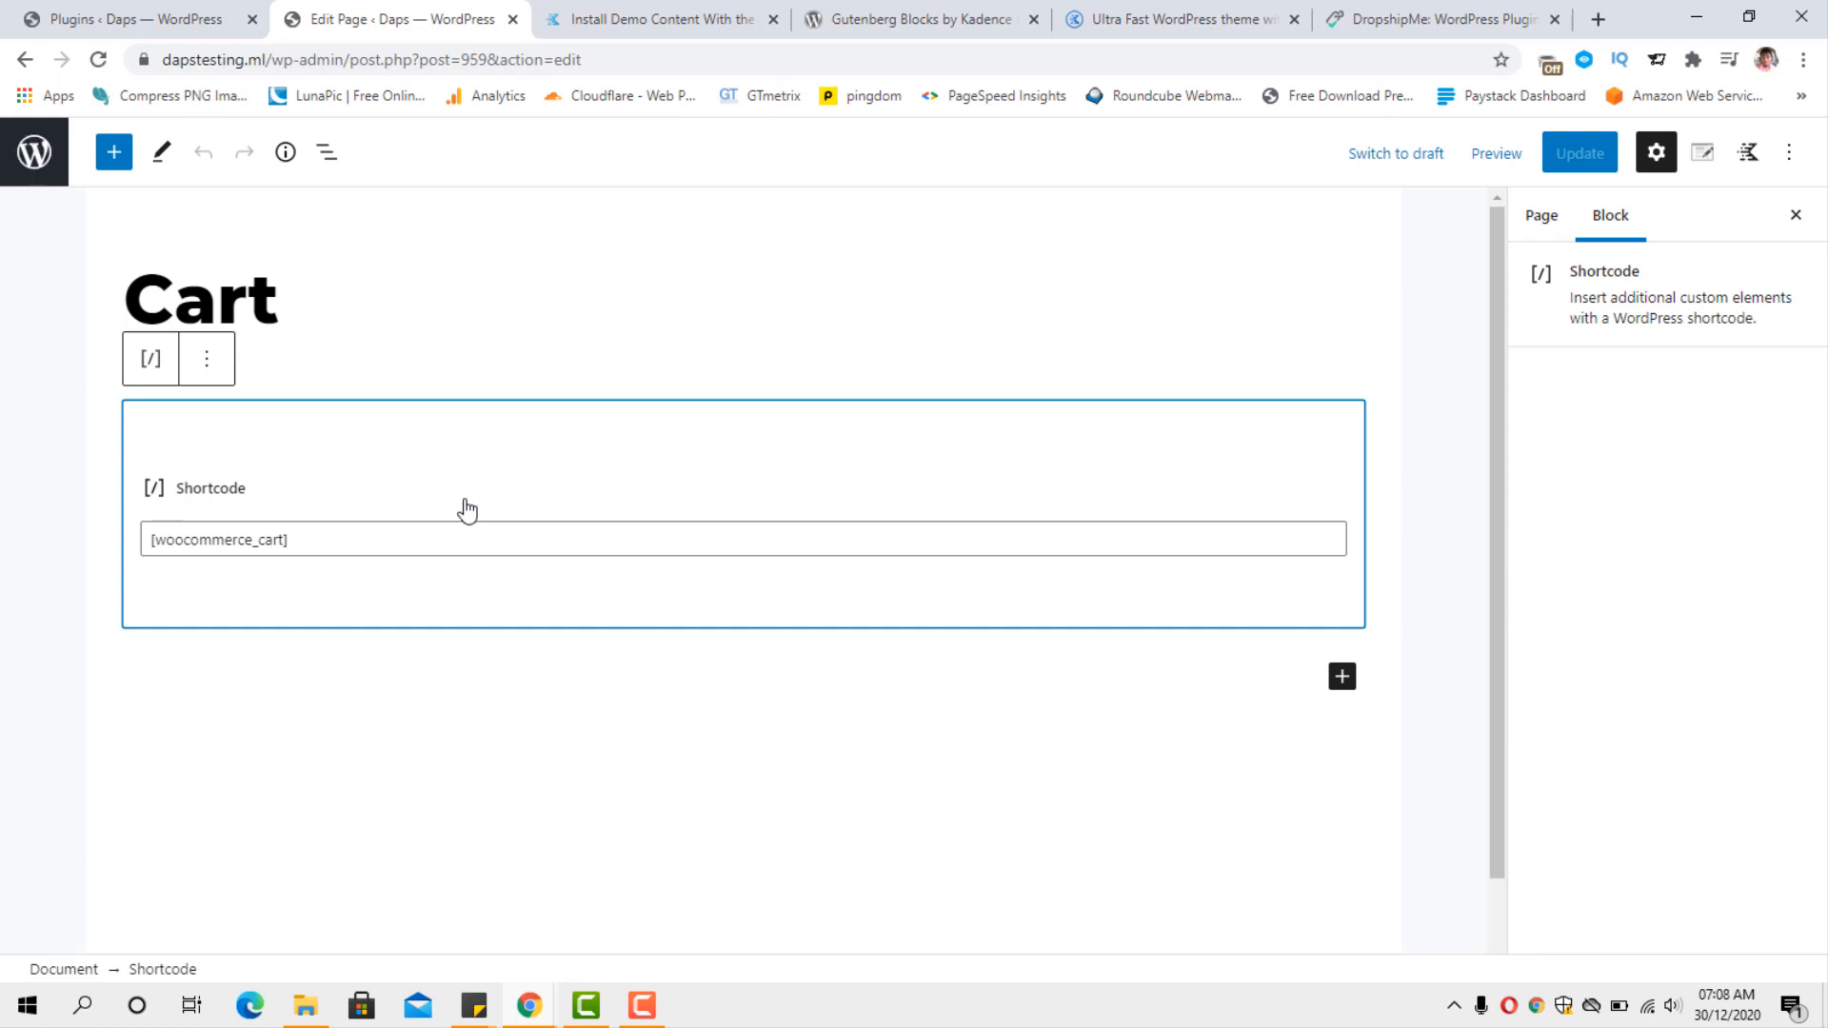
pyautogui.click(212, 358)
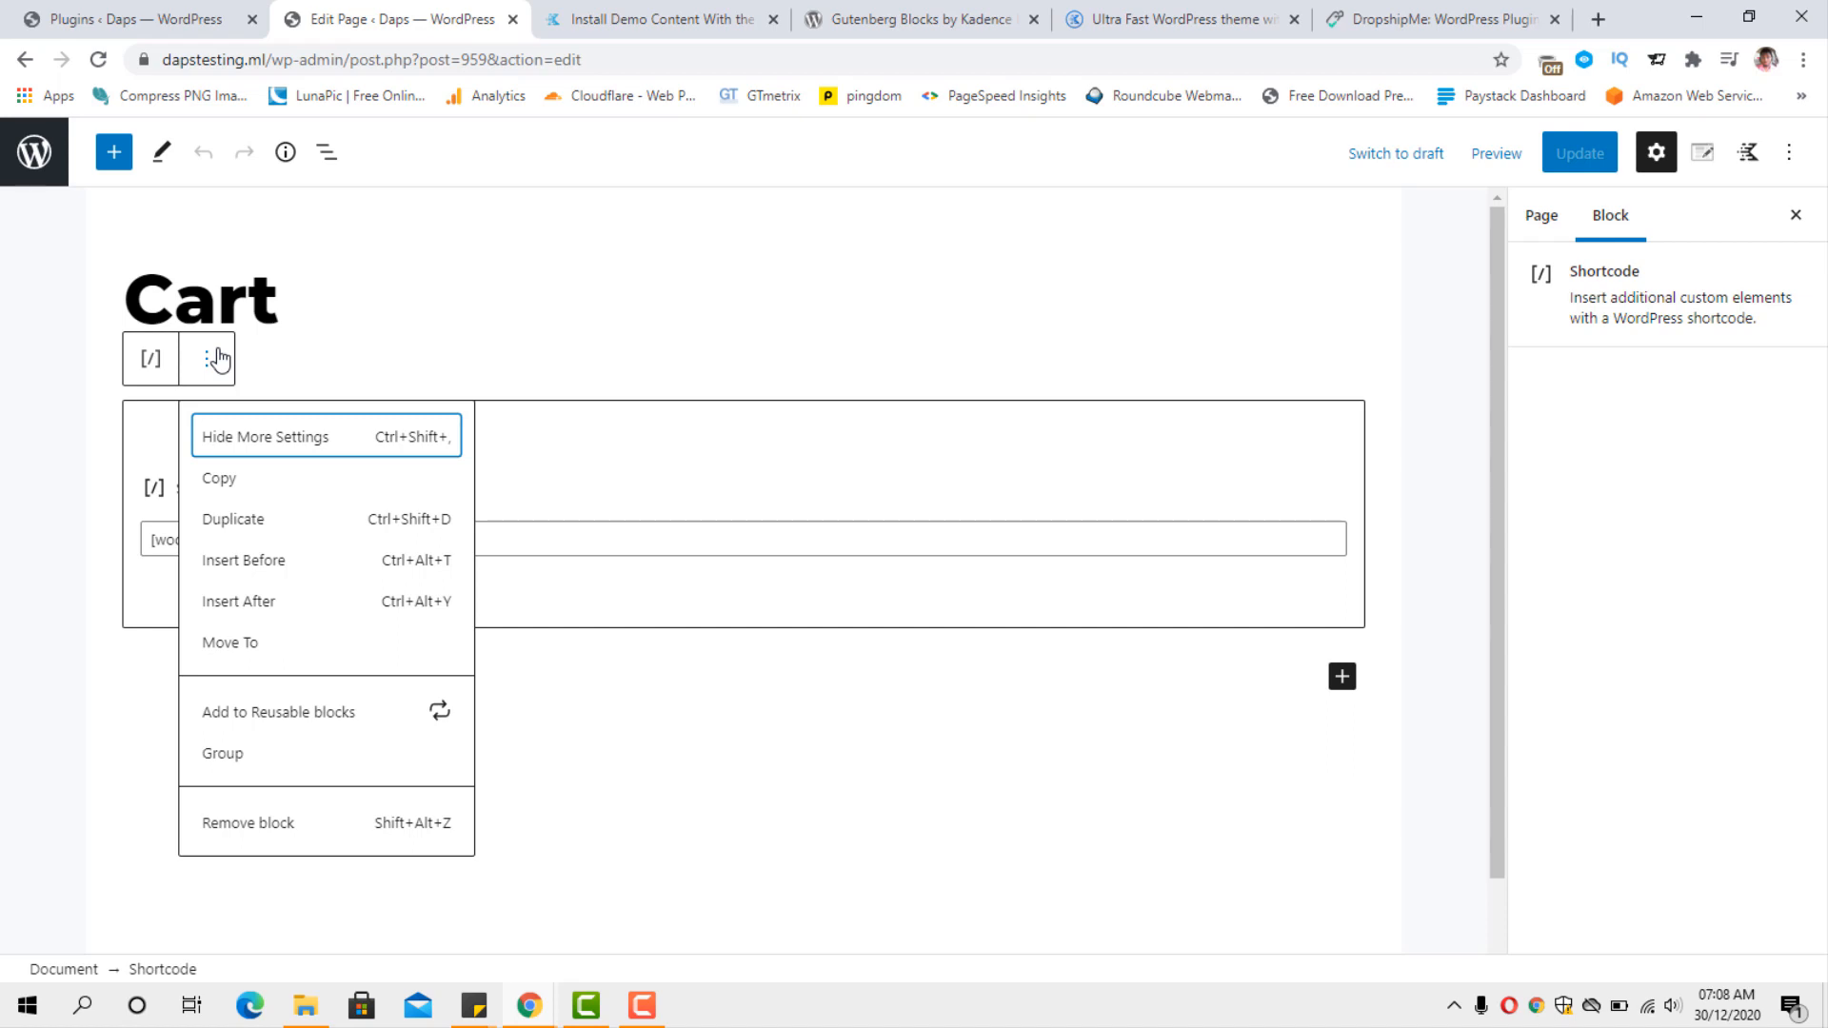
pyautogui.click(249, 823)
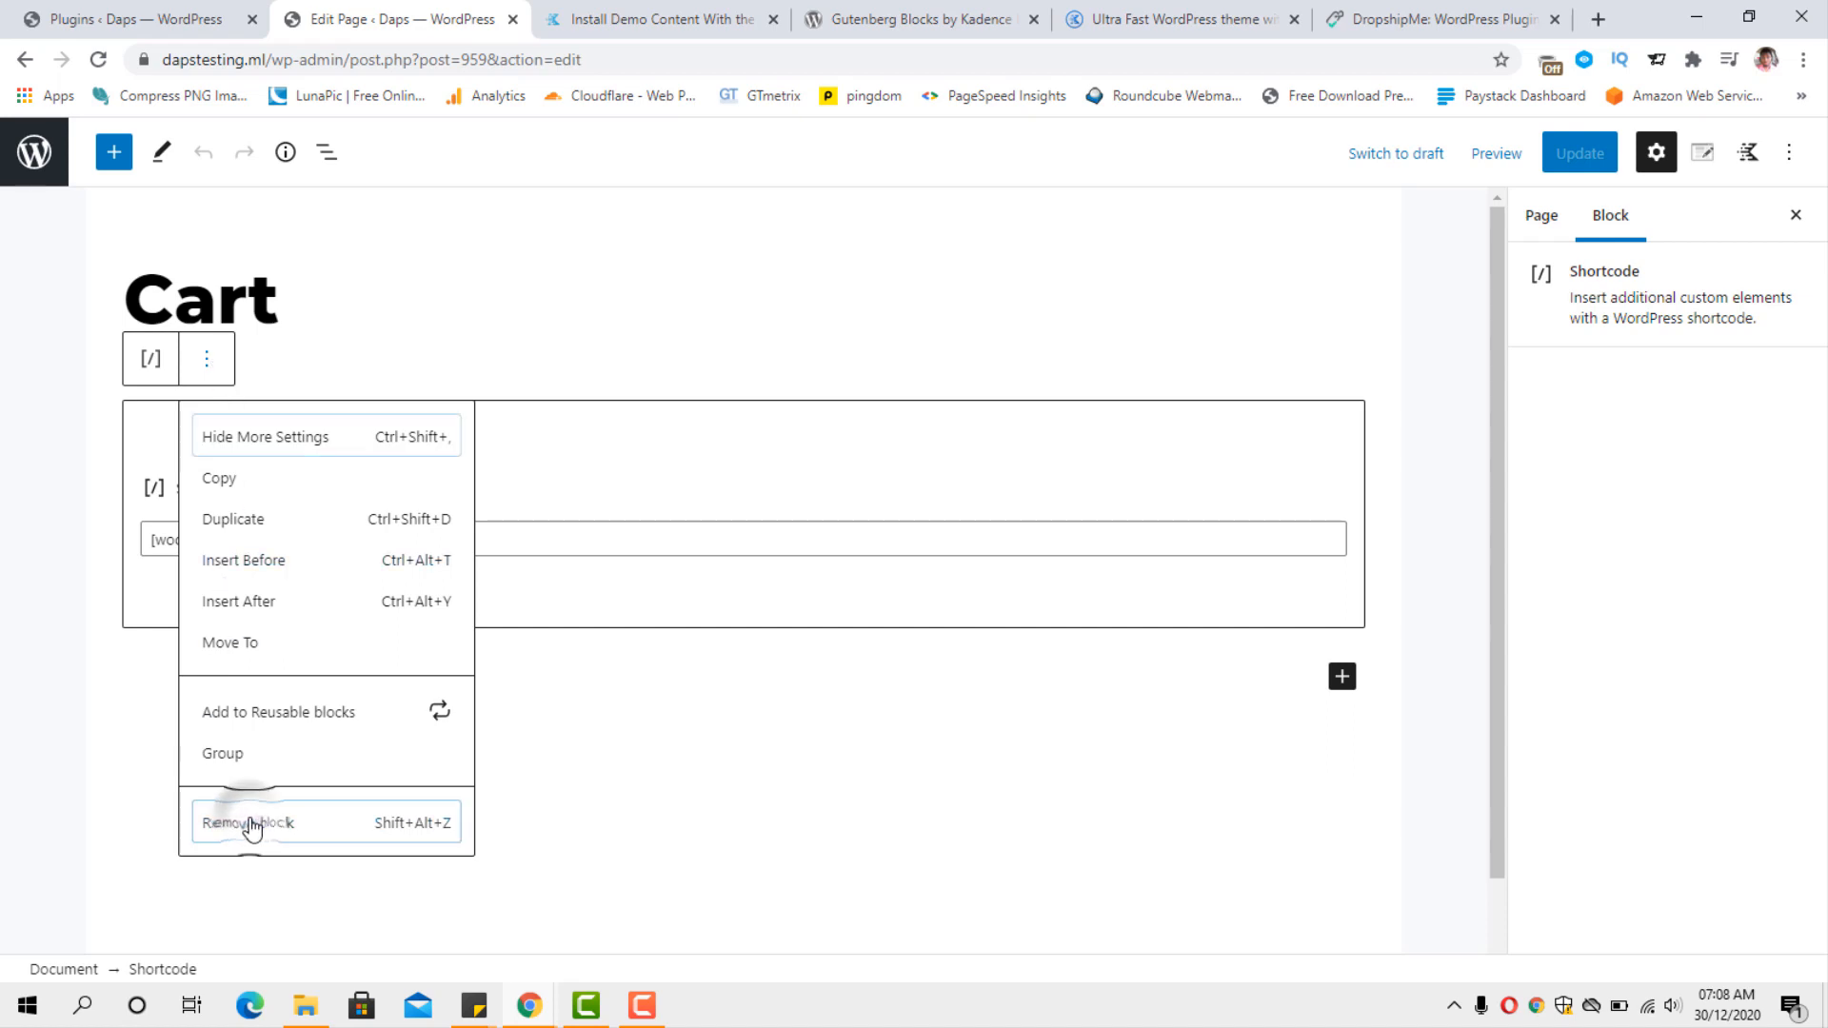
# Search the blocks for "cart" and insert the WooCommerce Cart block into the empty page, checking its layout.
pyautogui.click(1352, 413)
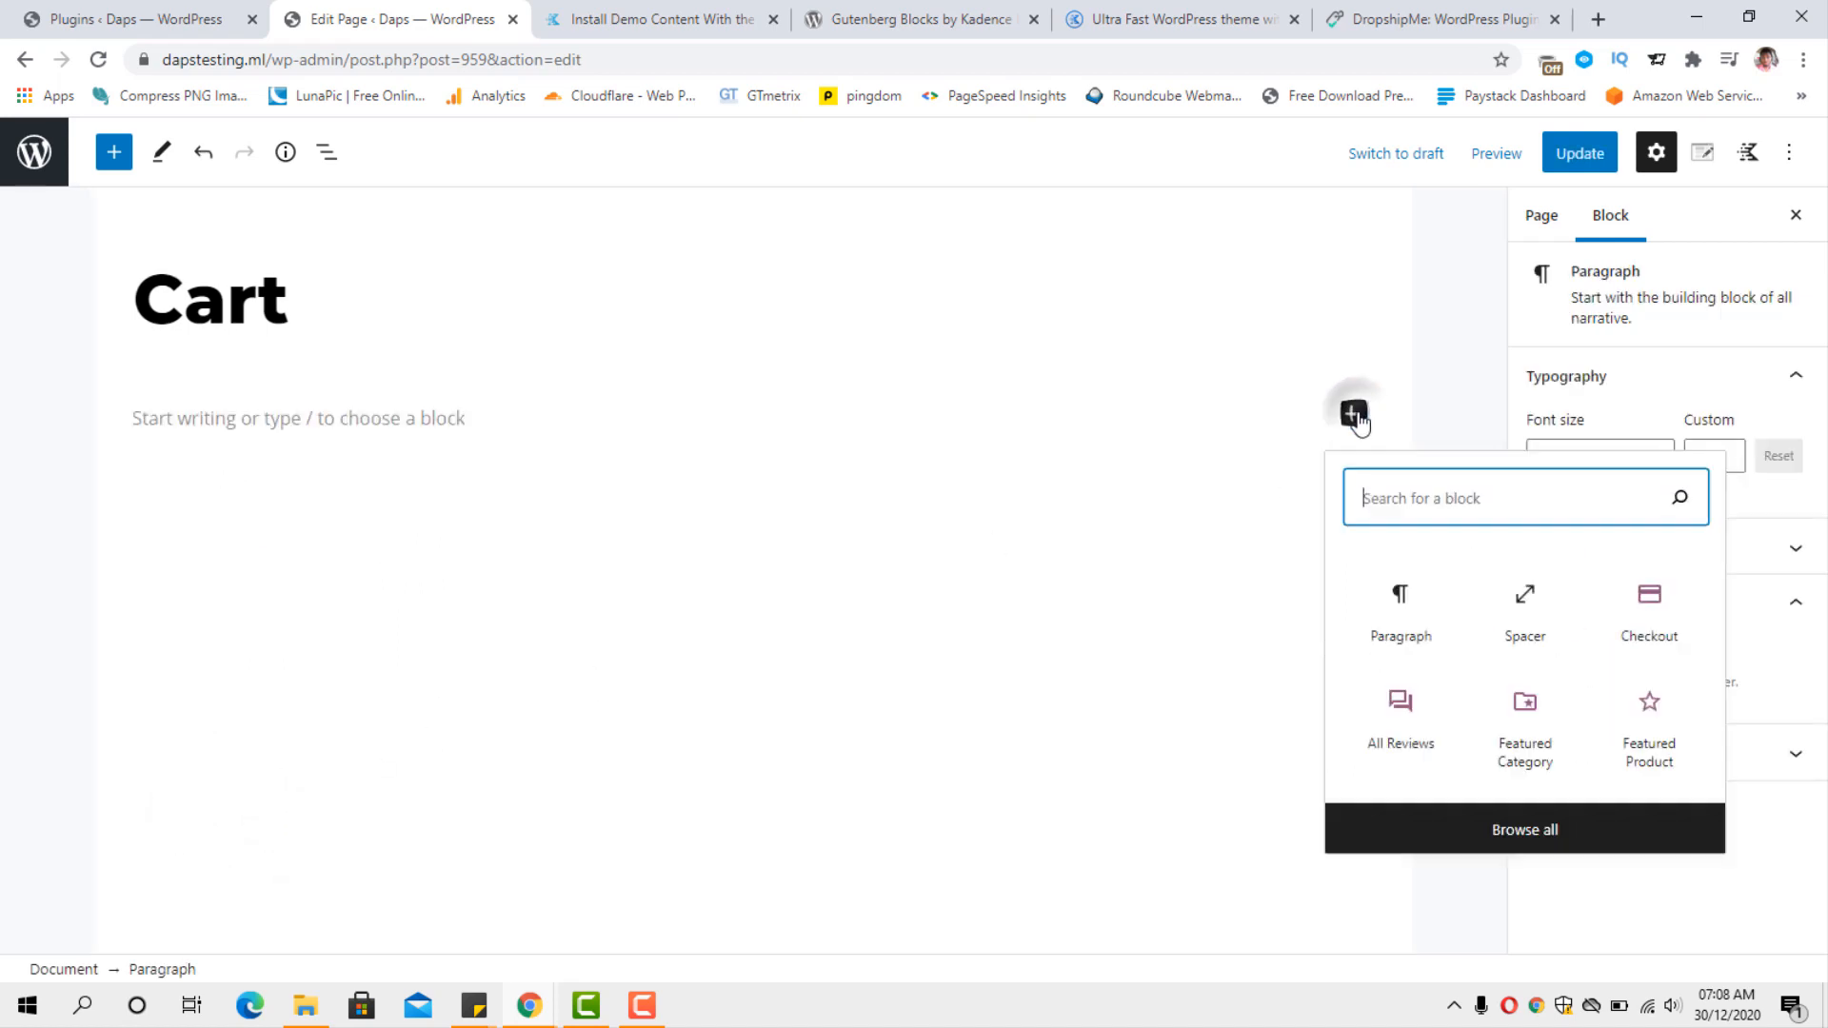
pyautogui.click(1426, 496)
pyautogui.write('cart')
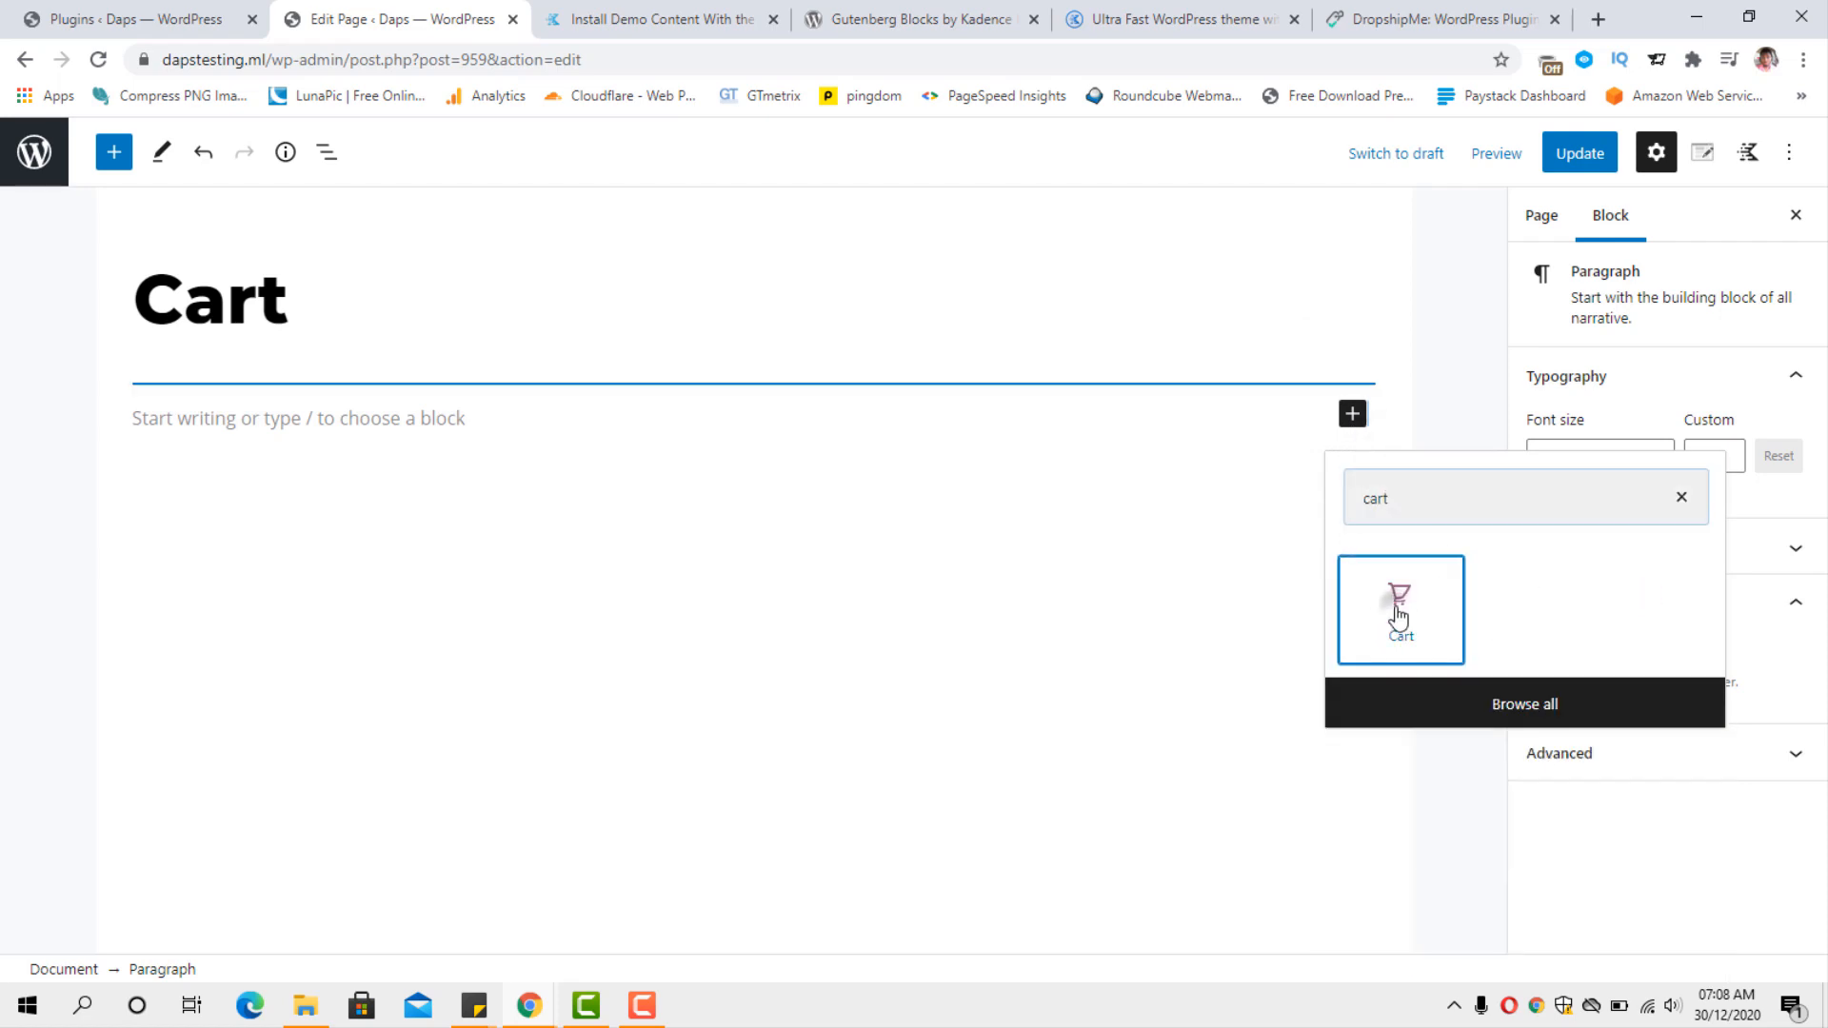
pyautogui.click(1398, 601)
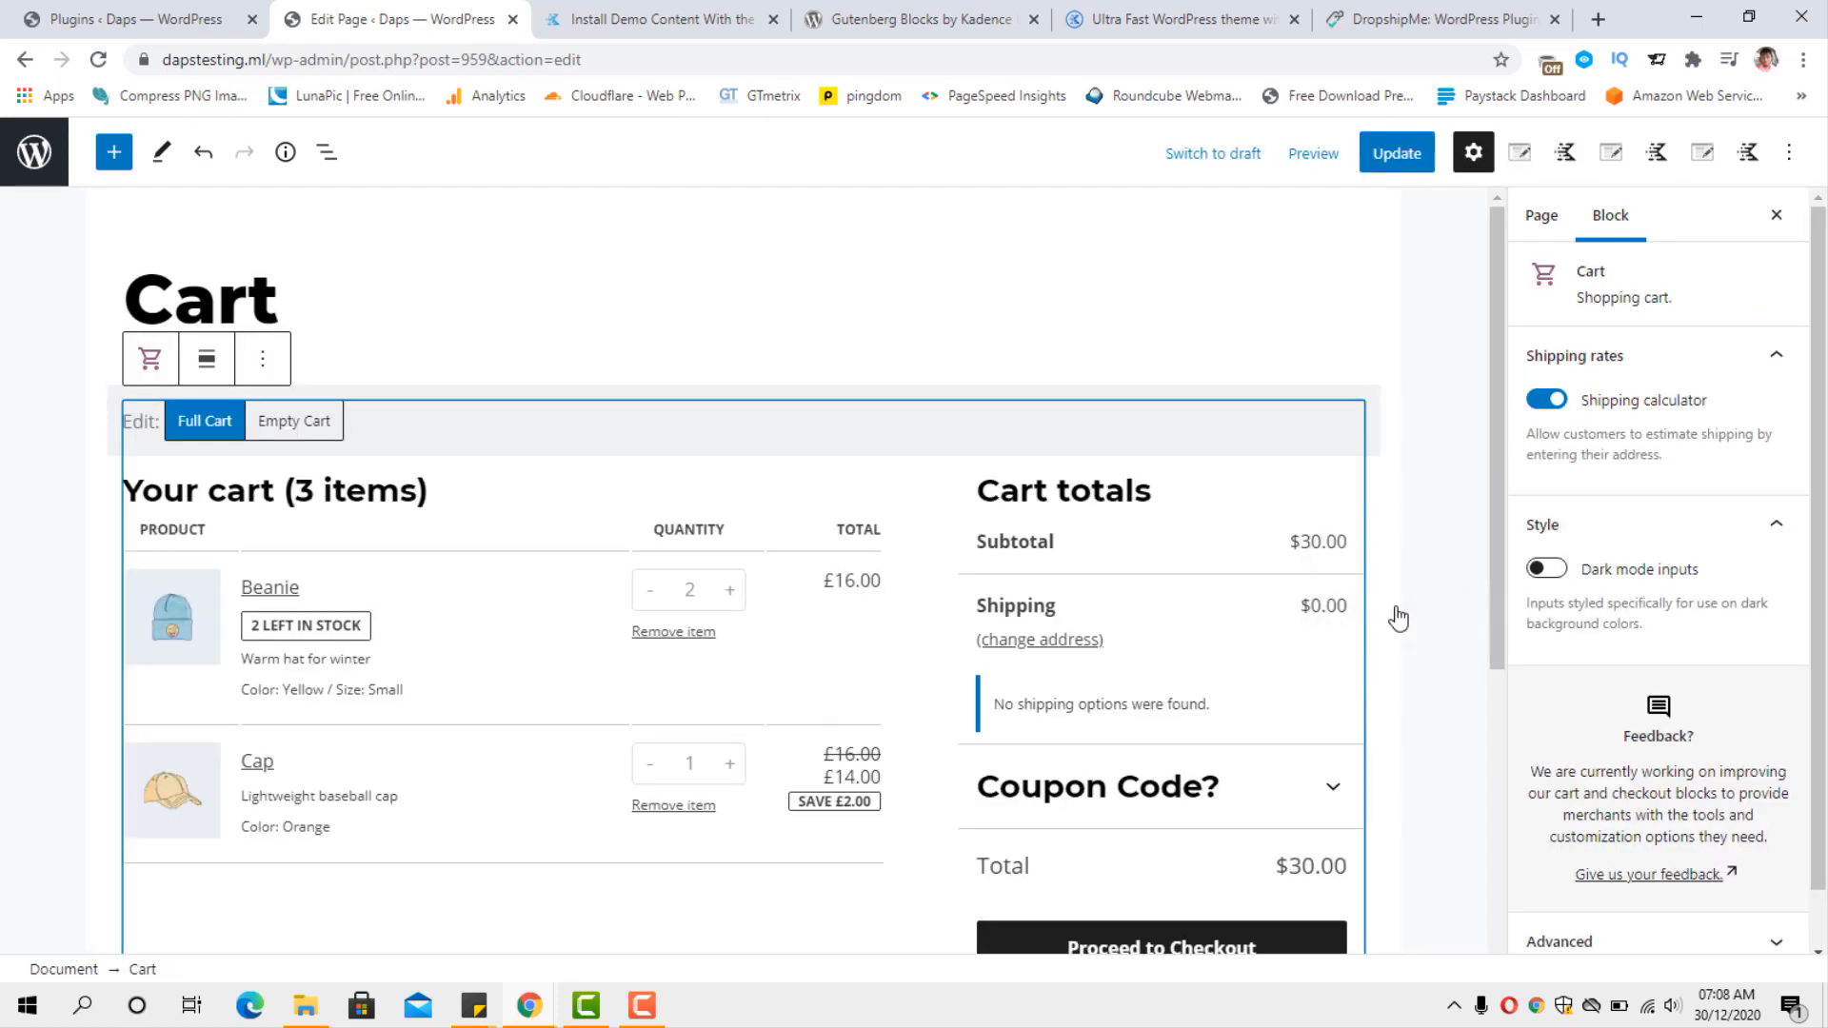
pyautogui.scroll(-3, 1397, 619)
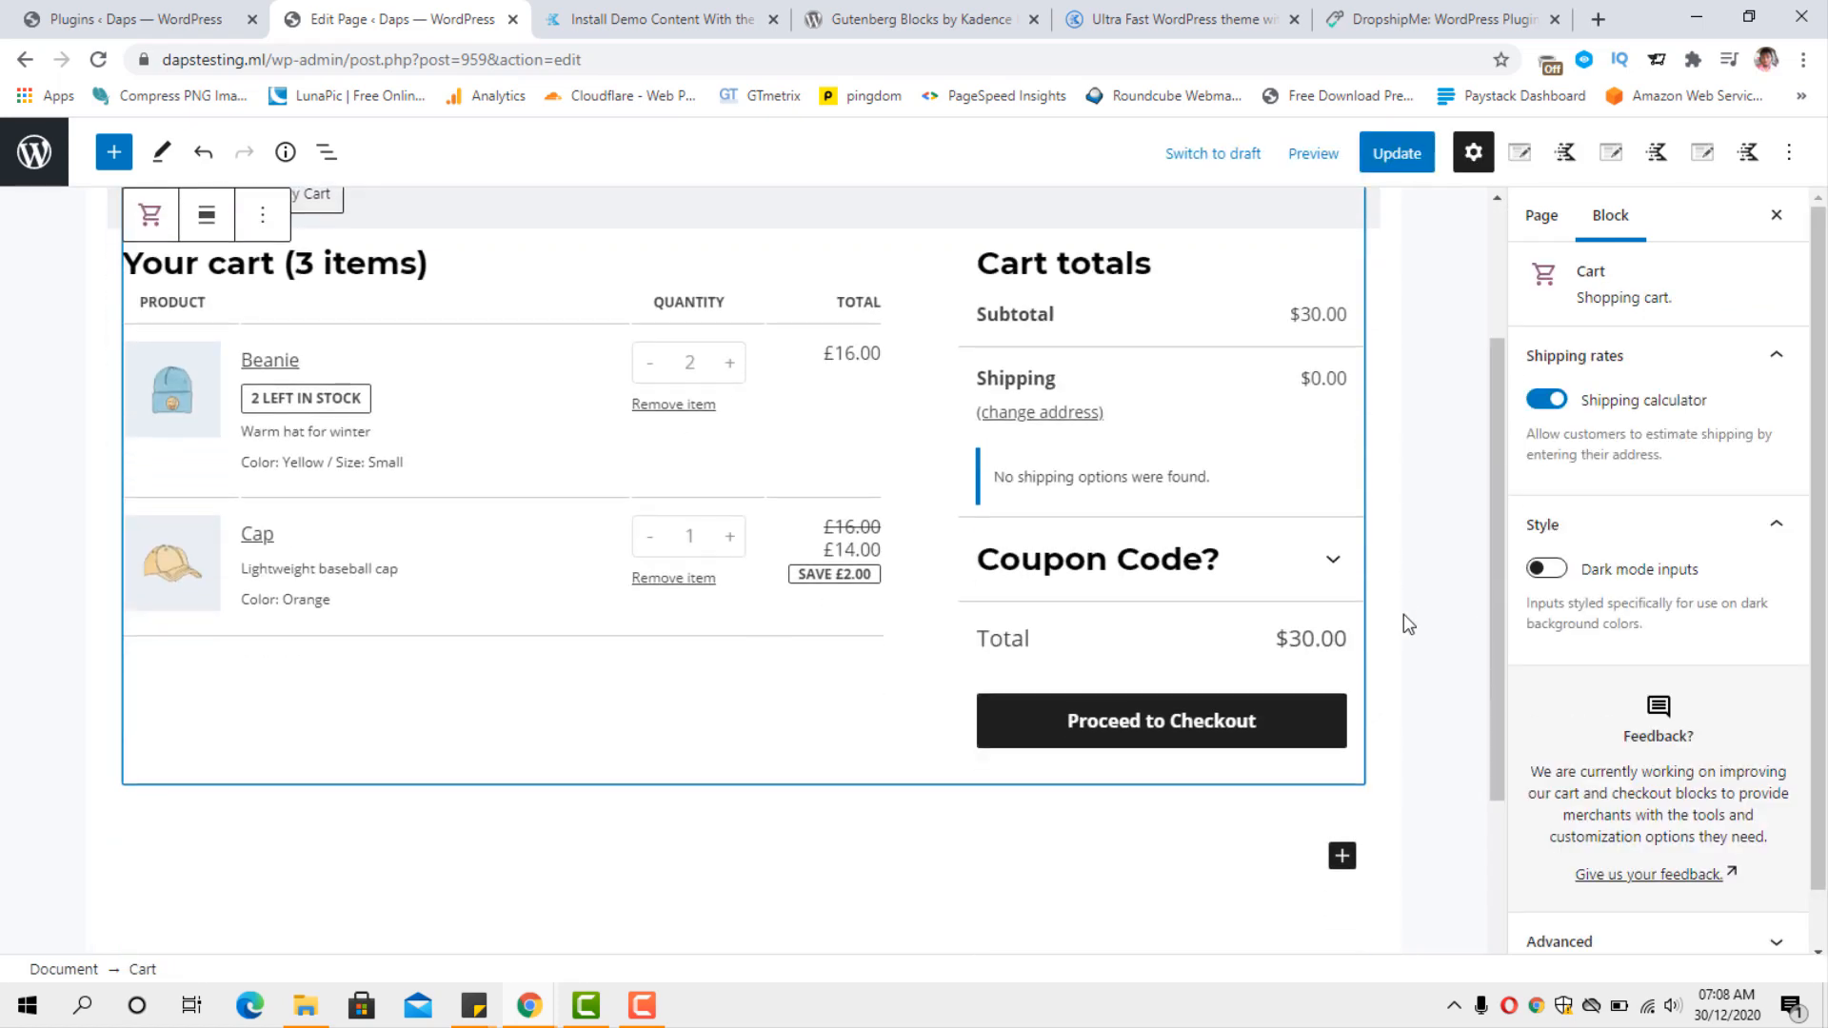
pyautogui.scroll(3, 1403, 614)
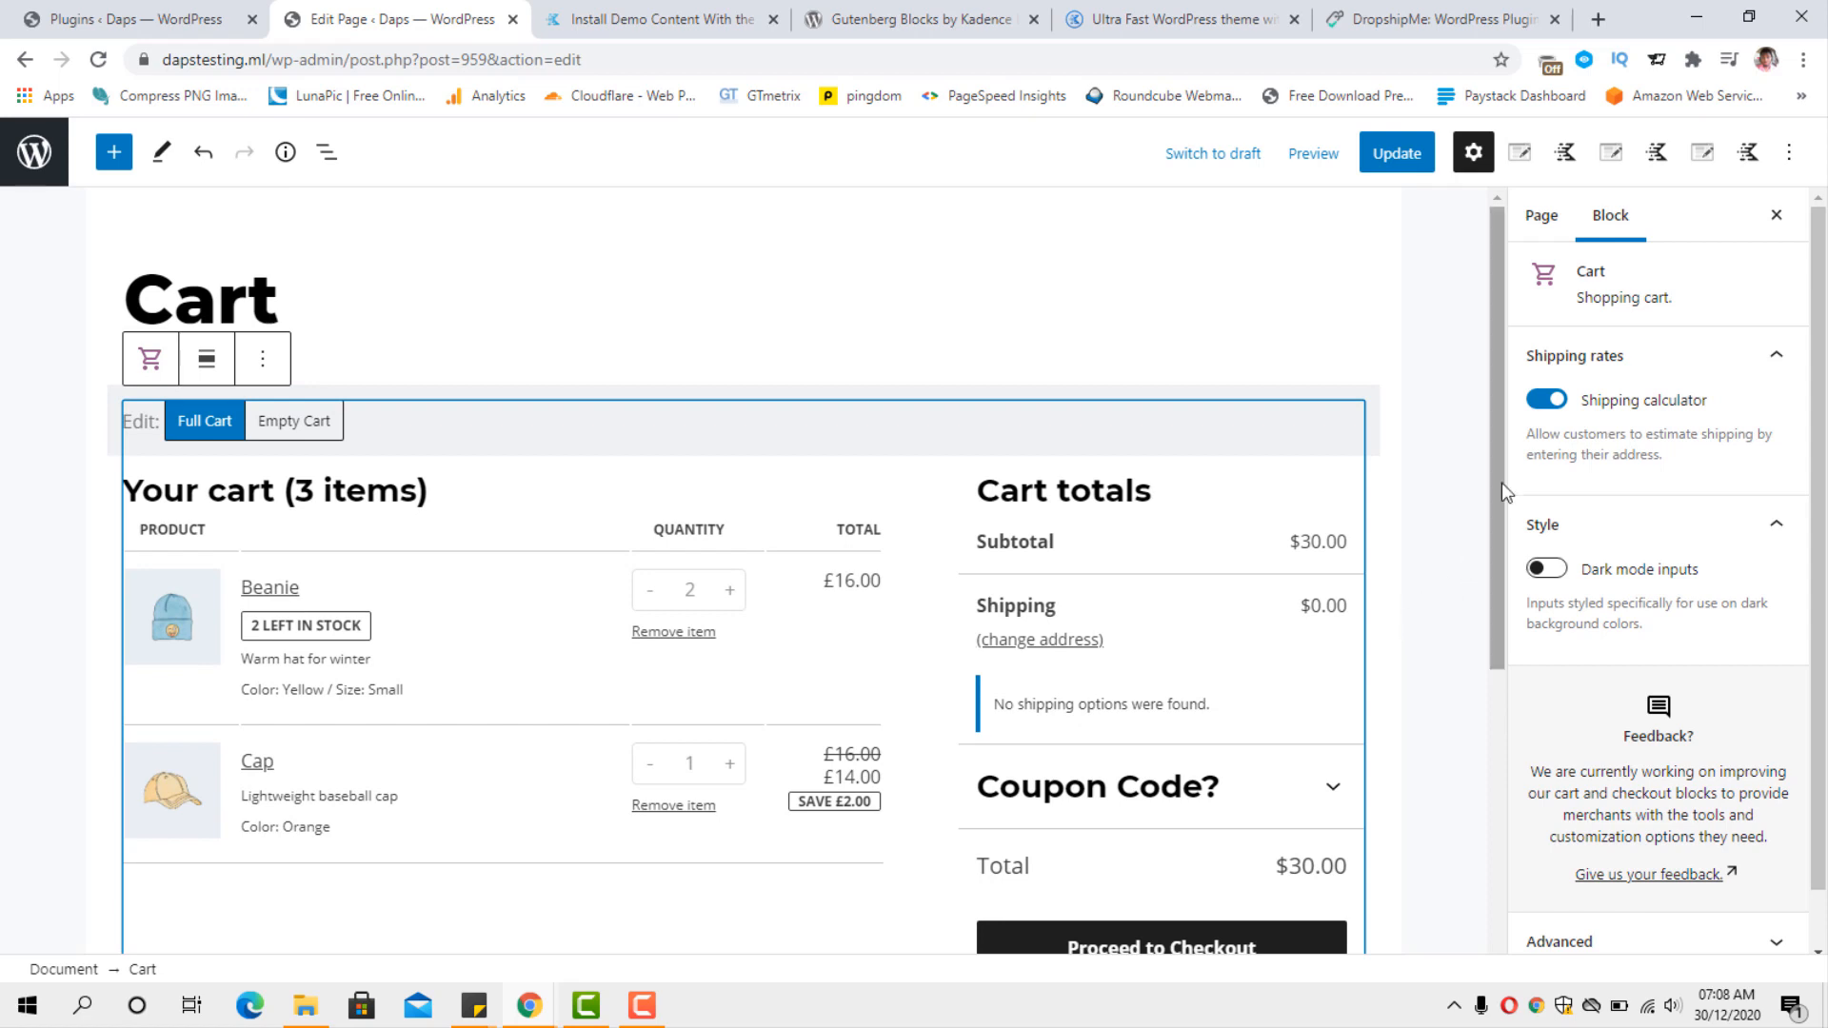
# Insert a new block before the Cart block and make it a Spacer.
pyautogui.click(266, 359)
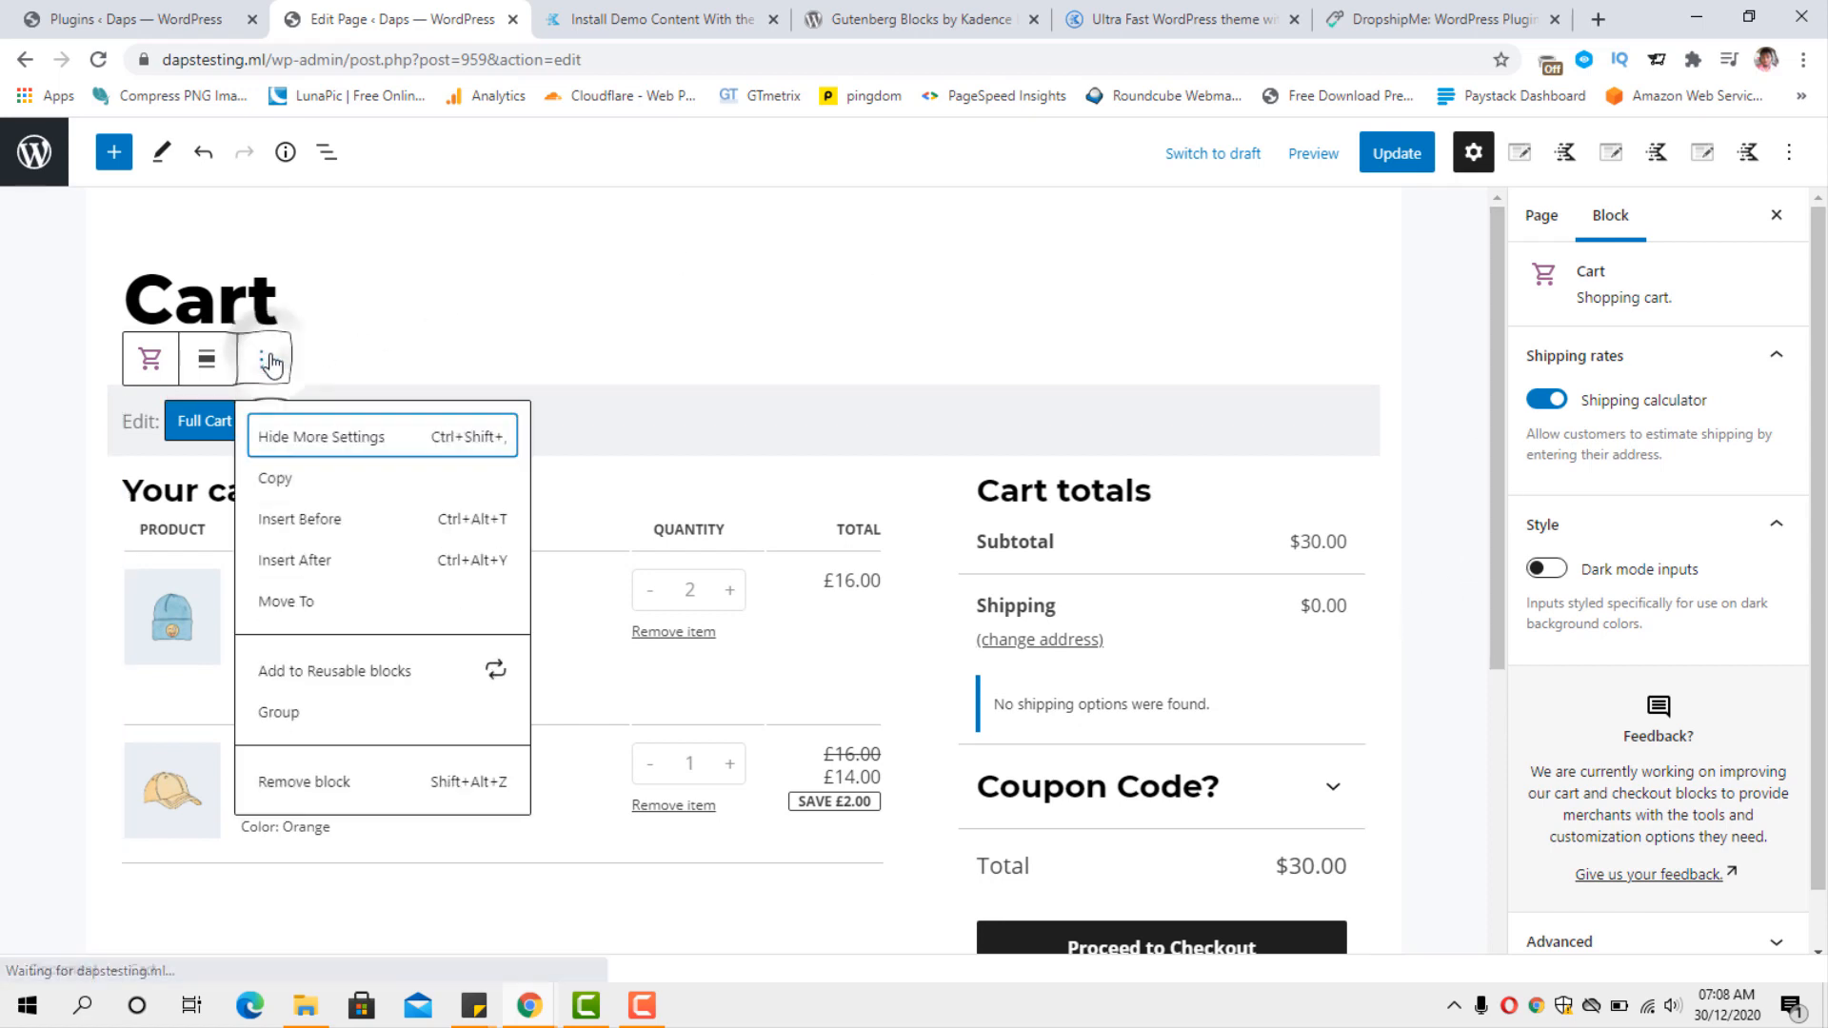
pyautogui.click(295, 522)
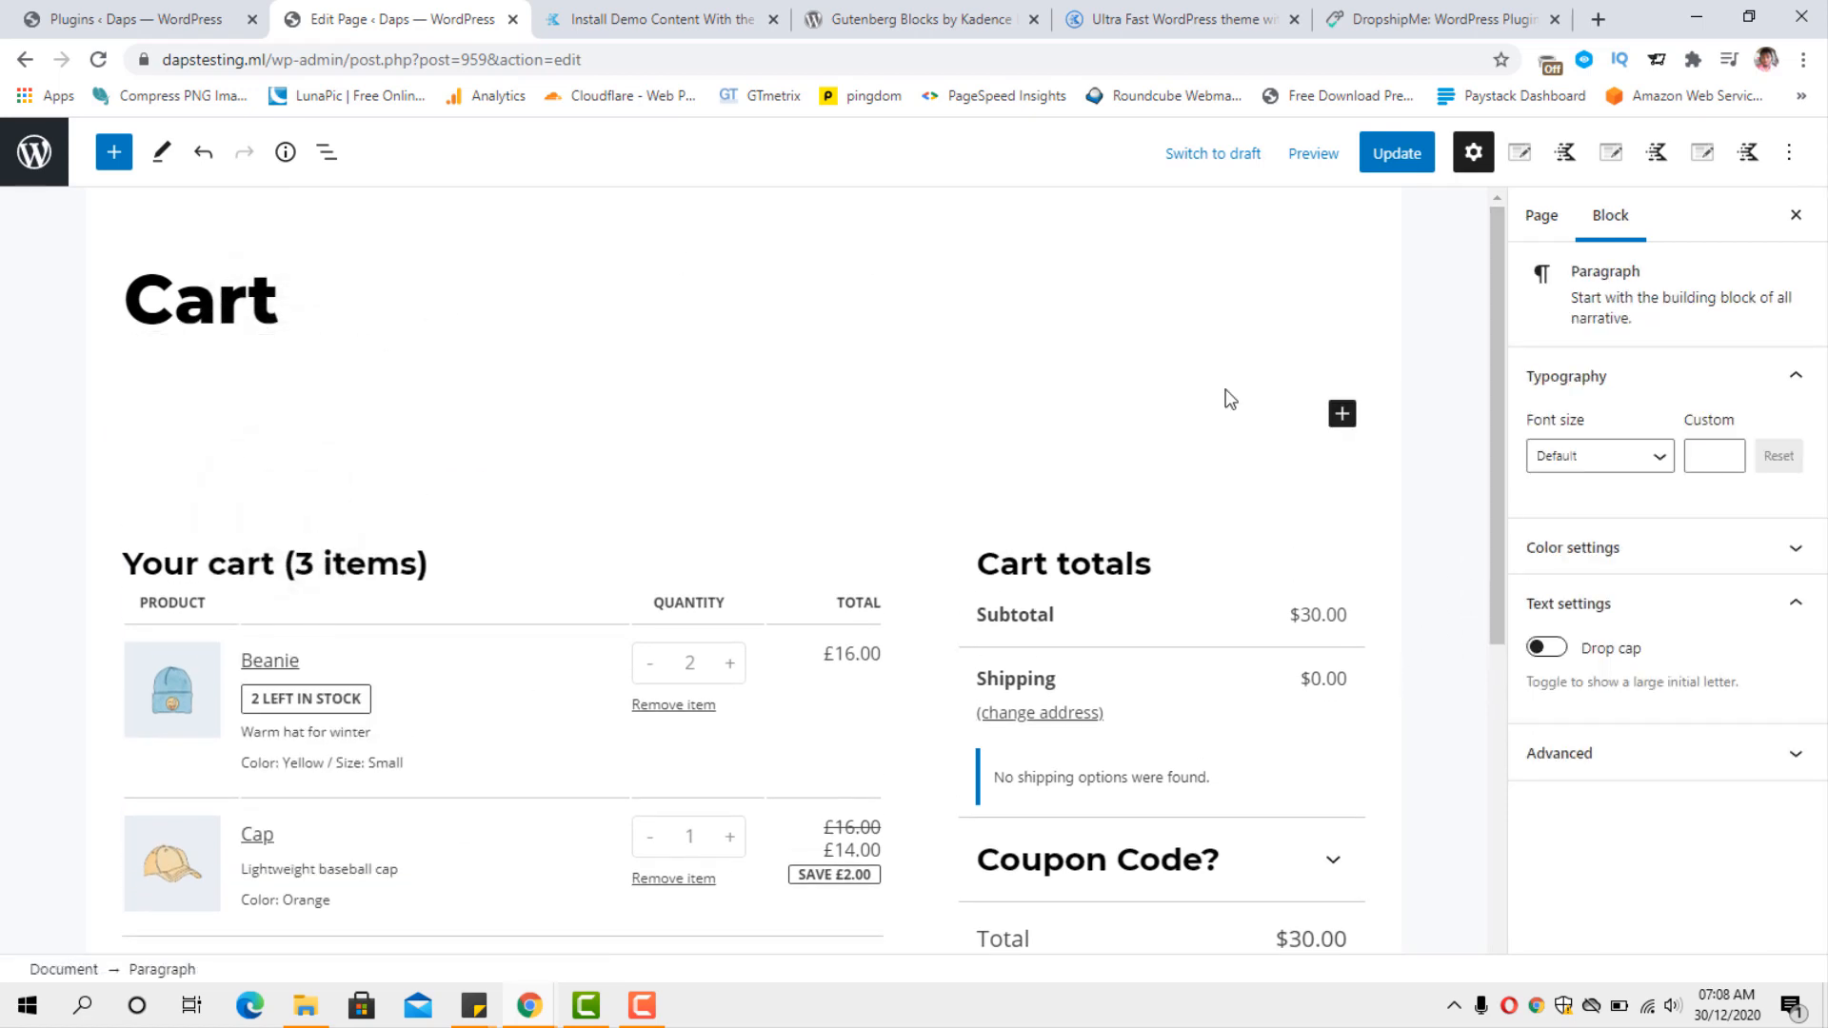
pyautogui.click(1340, 411)
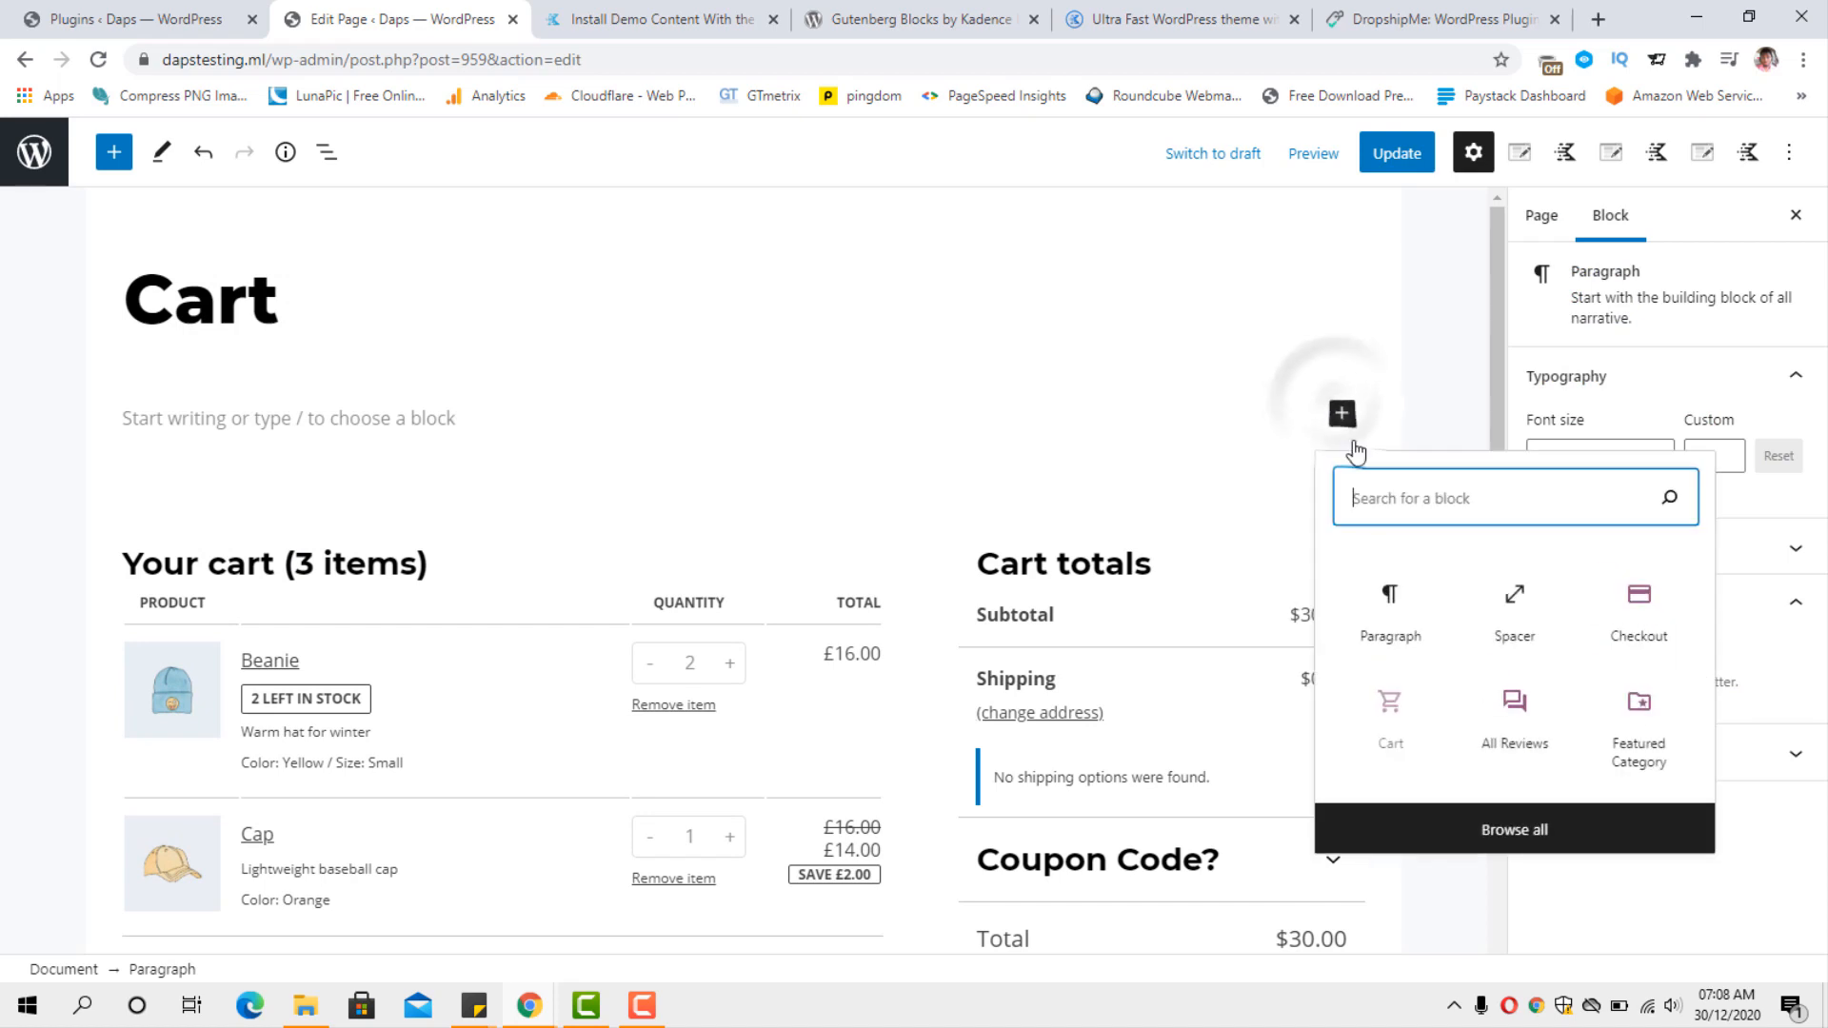
pyautogui.click(1513, 614)
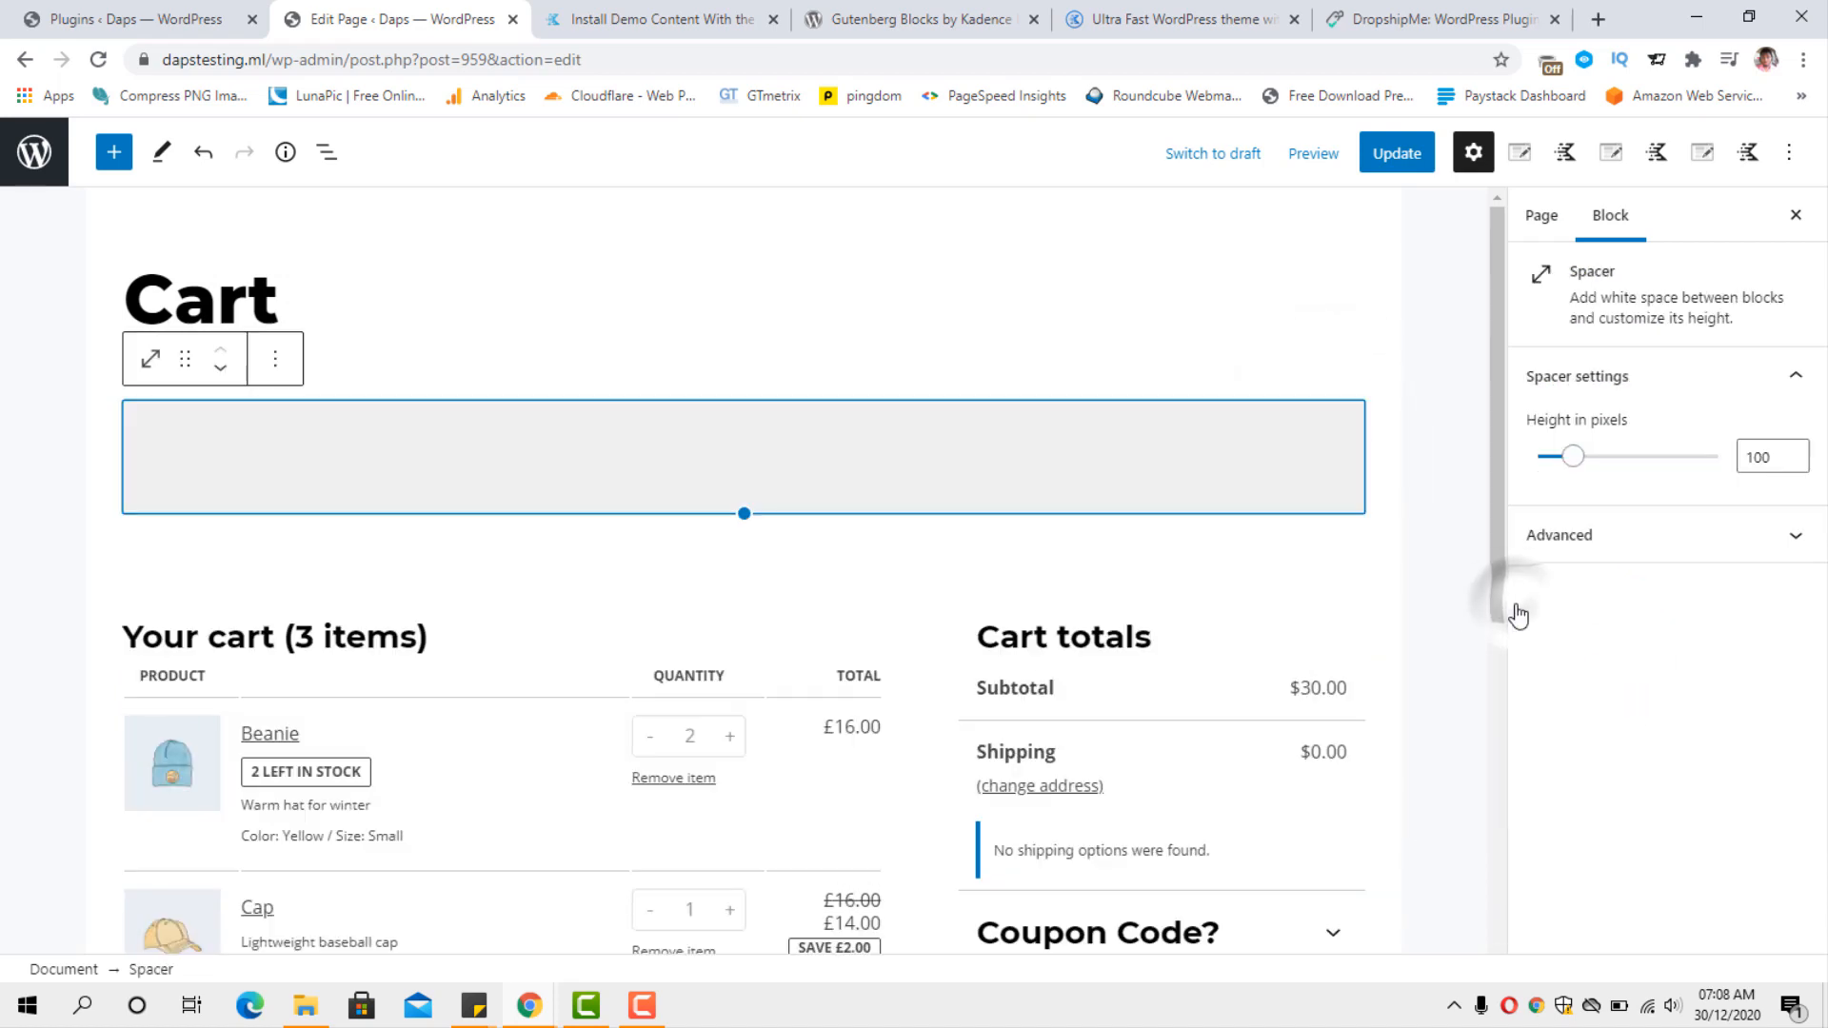
pyautogui.click(274, 359)
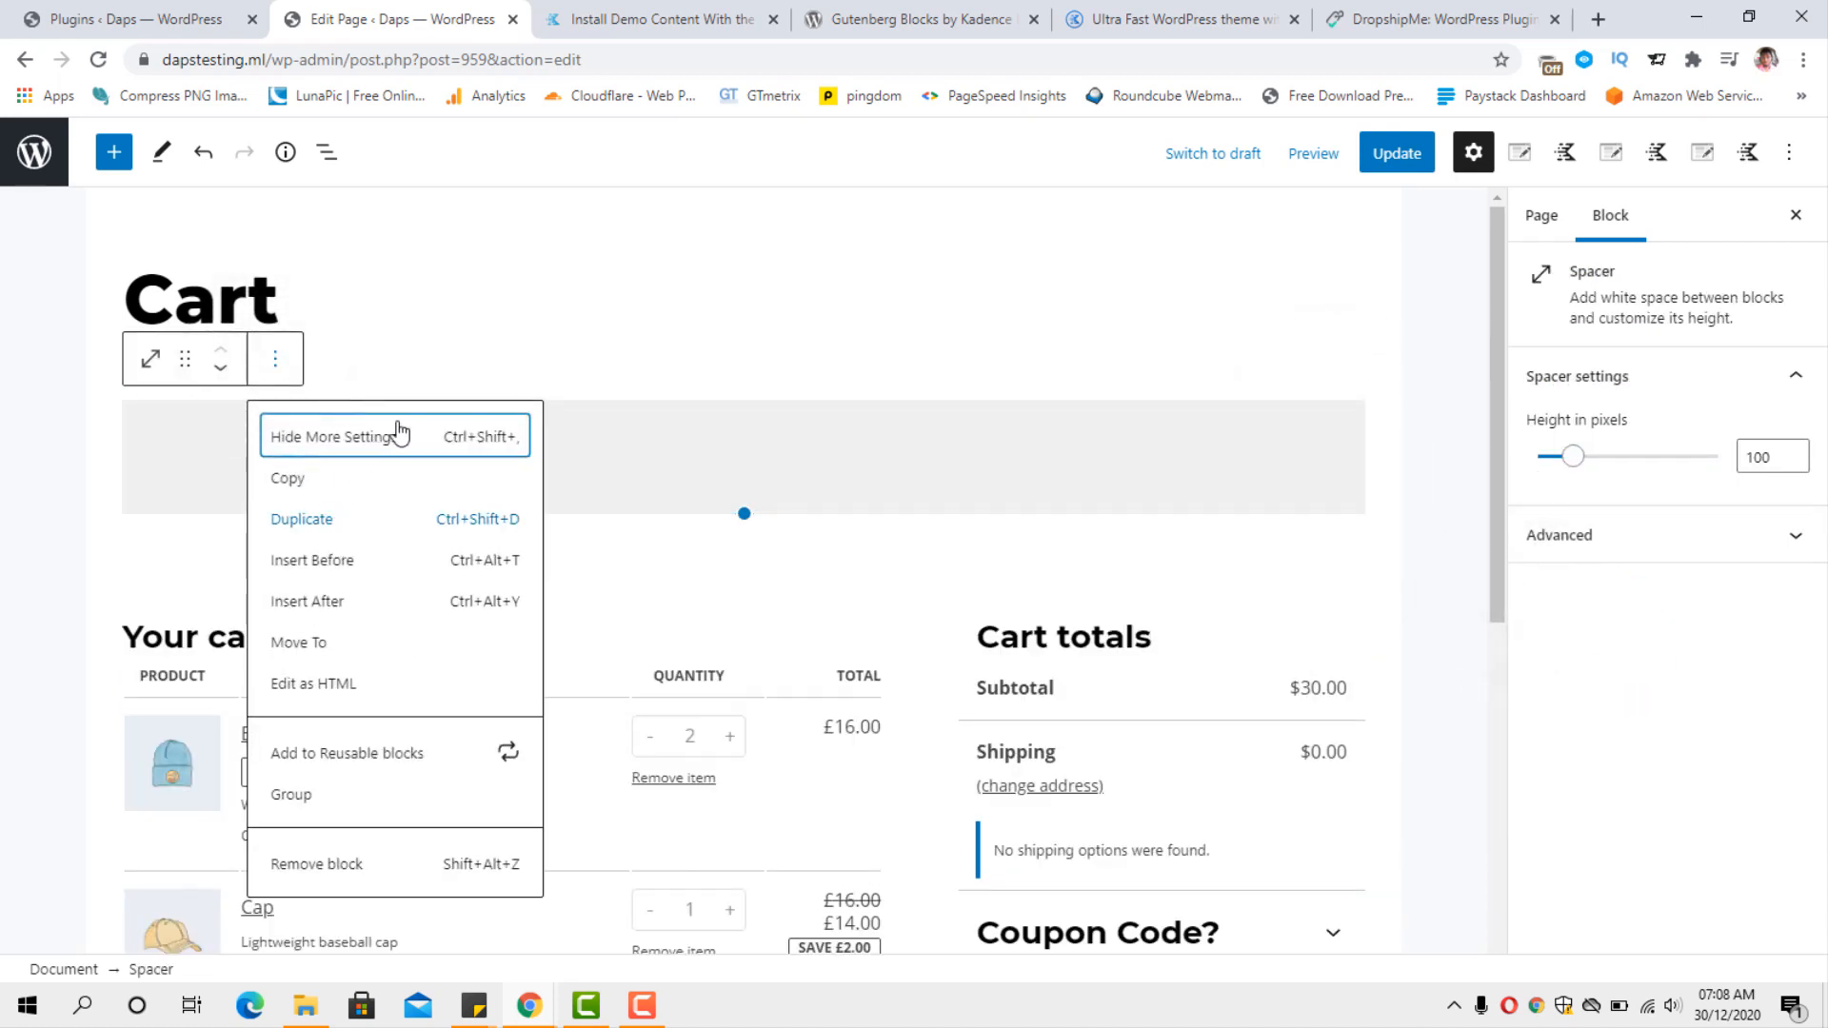
pyautogui.click(495, 329)
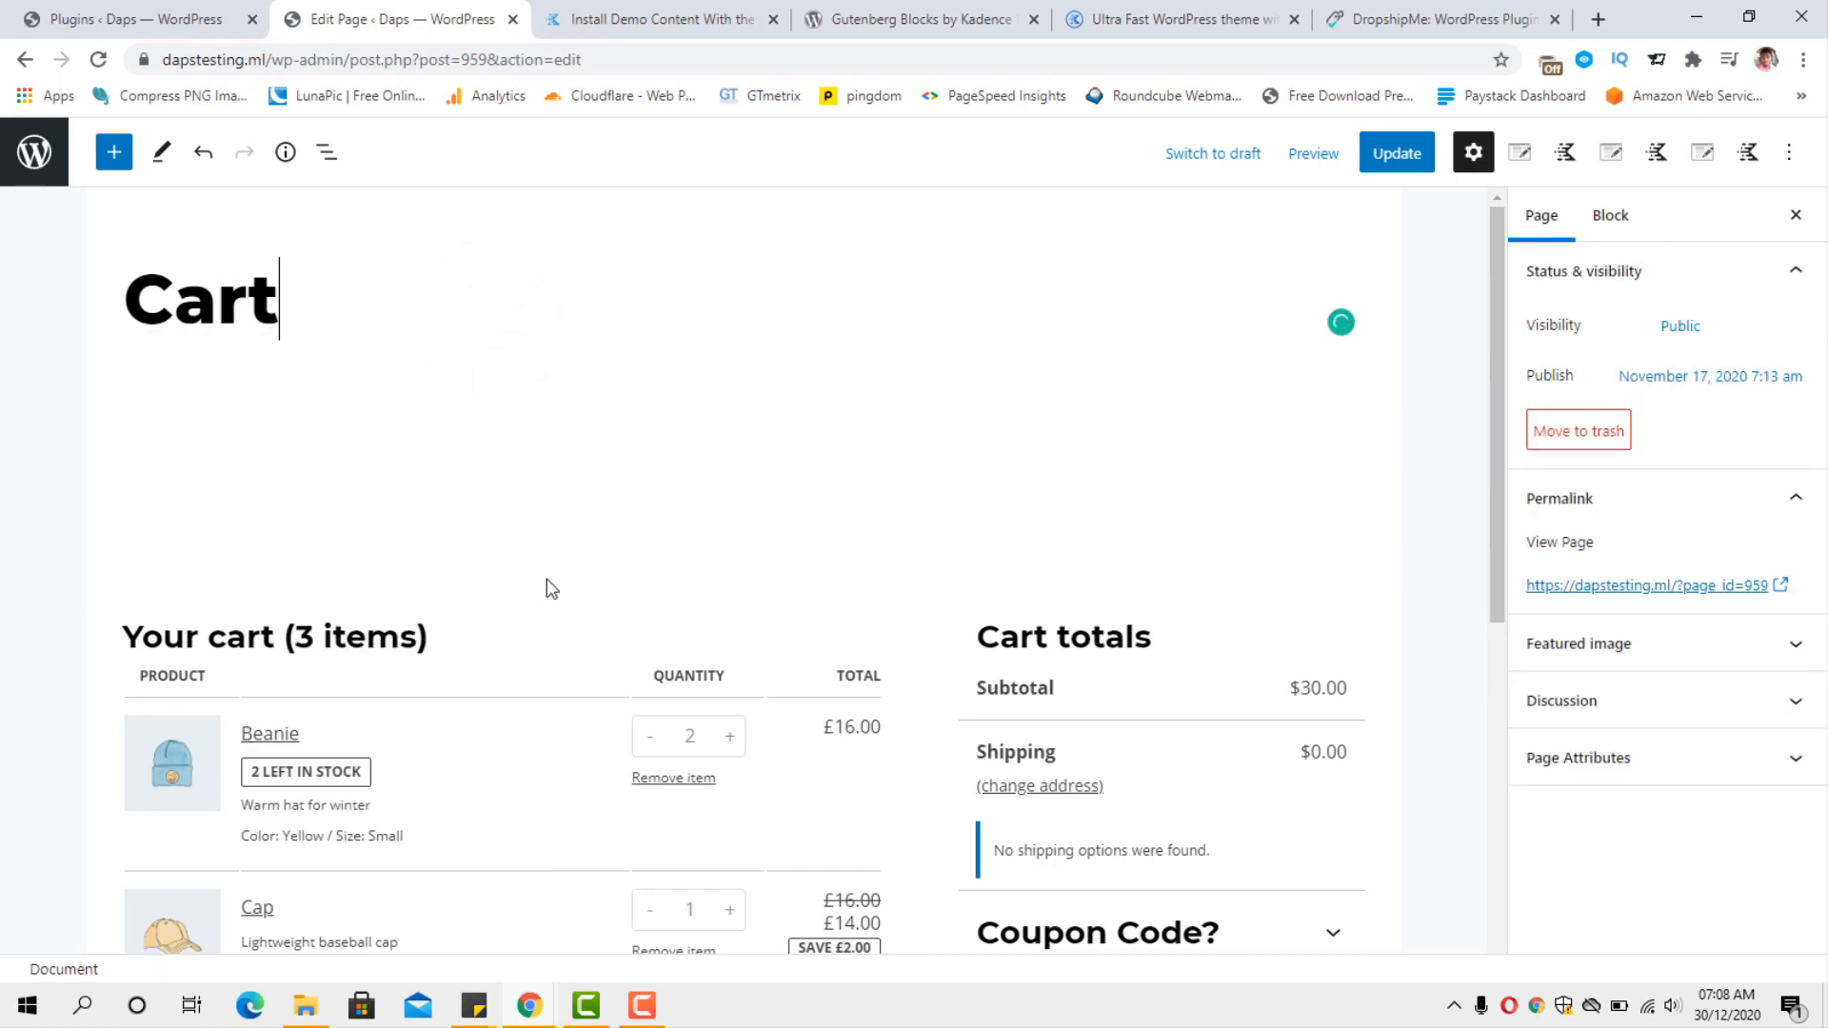
# Add a second Spacer block below the Cart block.
pyautogui.scroll(-7, 546, 582)
pyautogui.click(1342, 582)
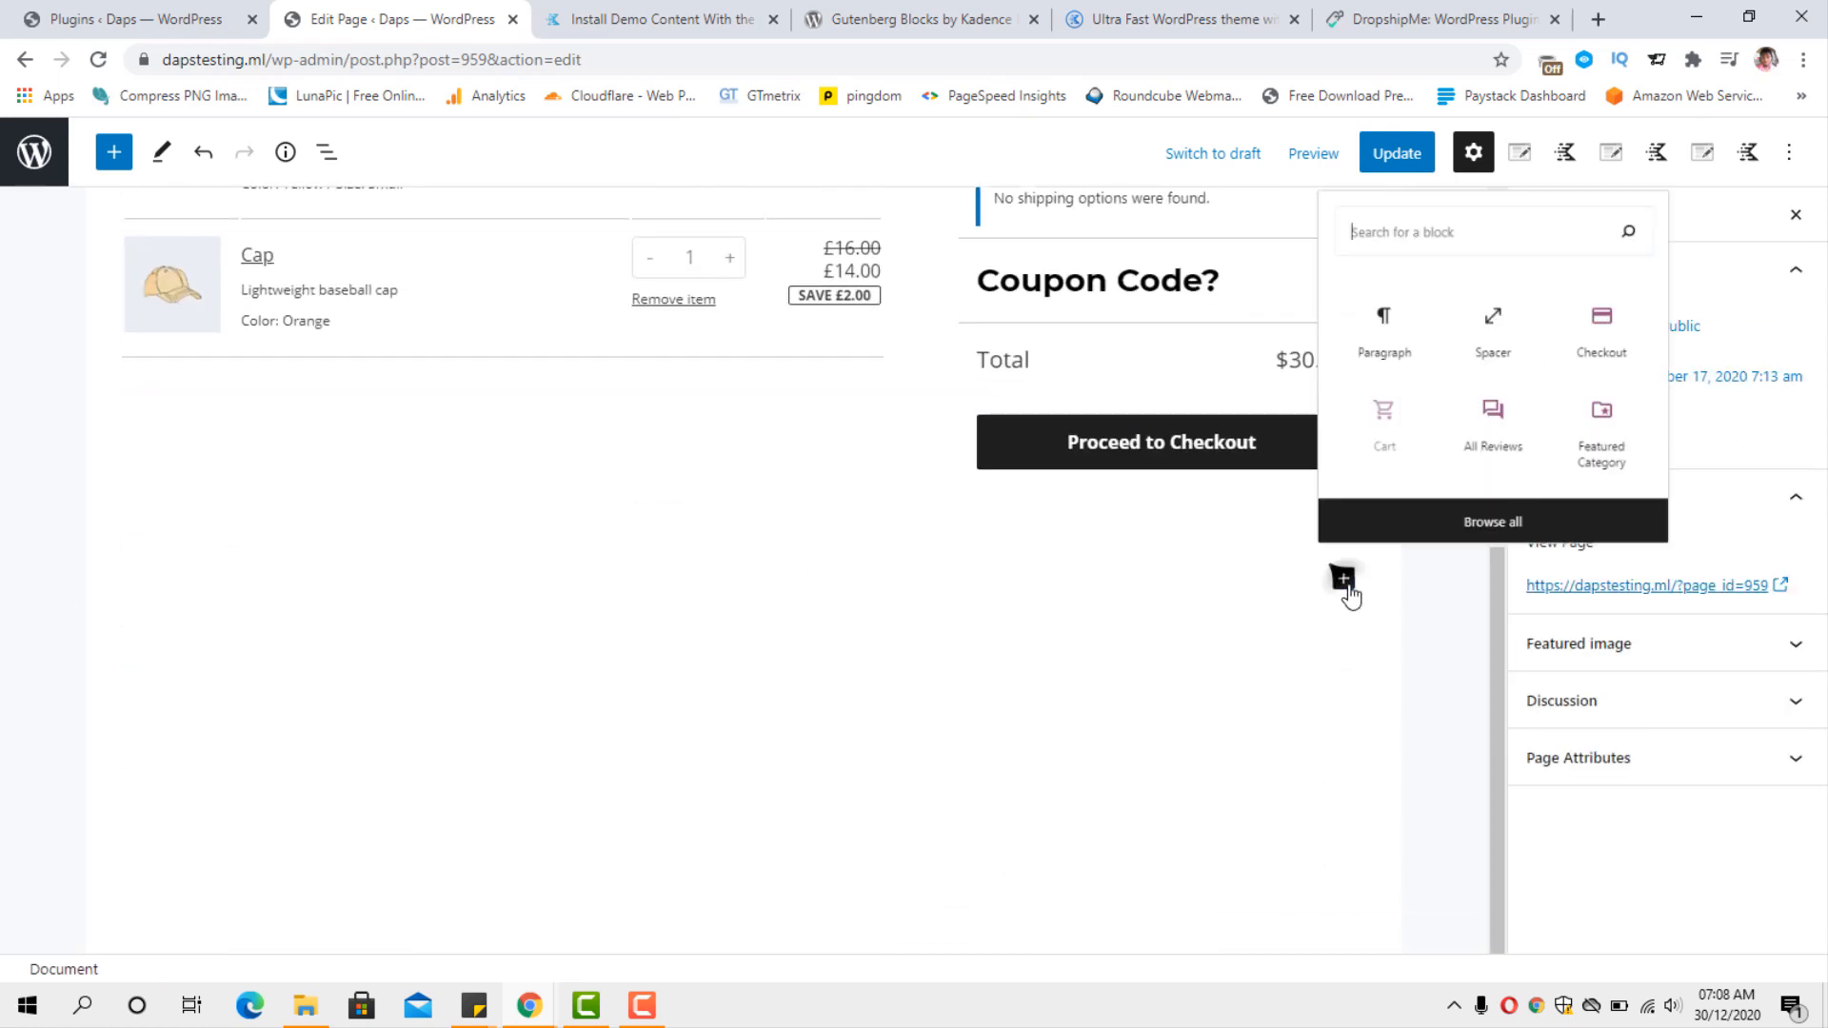
pyautogui.click(1528, 290)
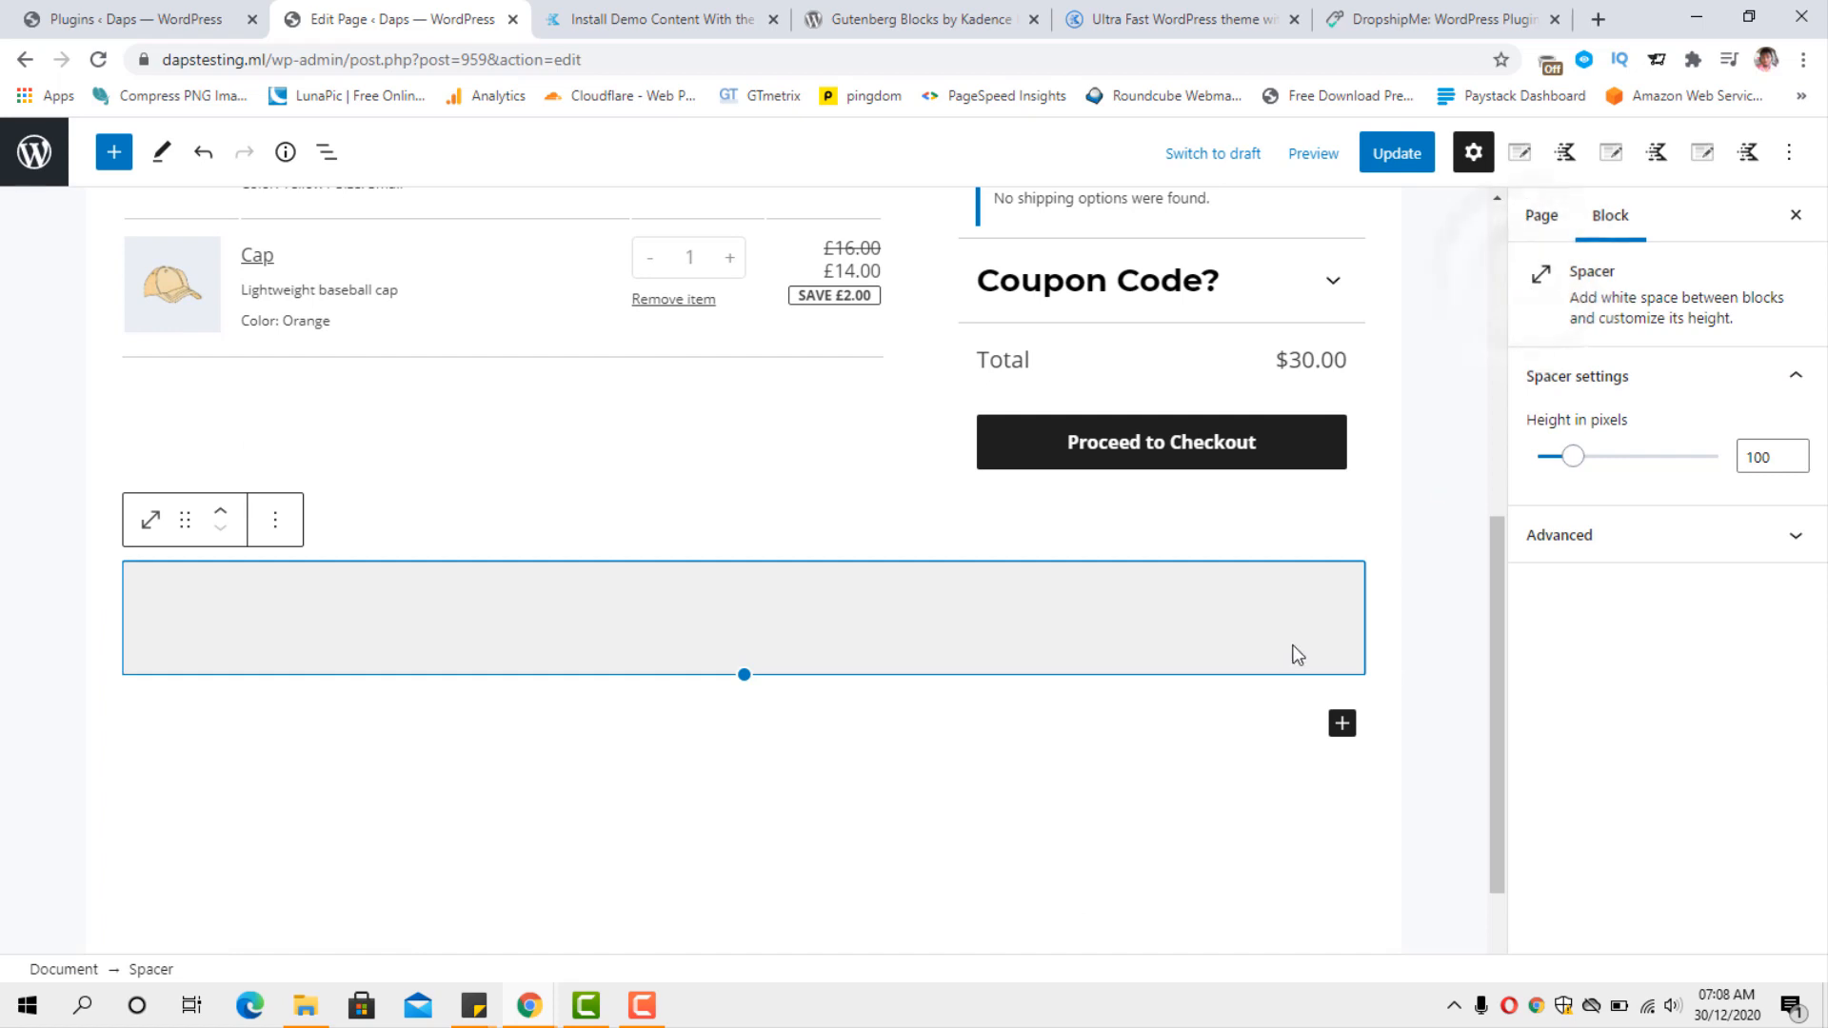
# Update the Cart page and open its published version.
pyautogui.scroll(6, 1441, 637)
pyautogui.scroll(1, 1438, 631)
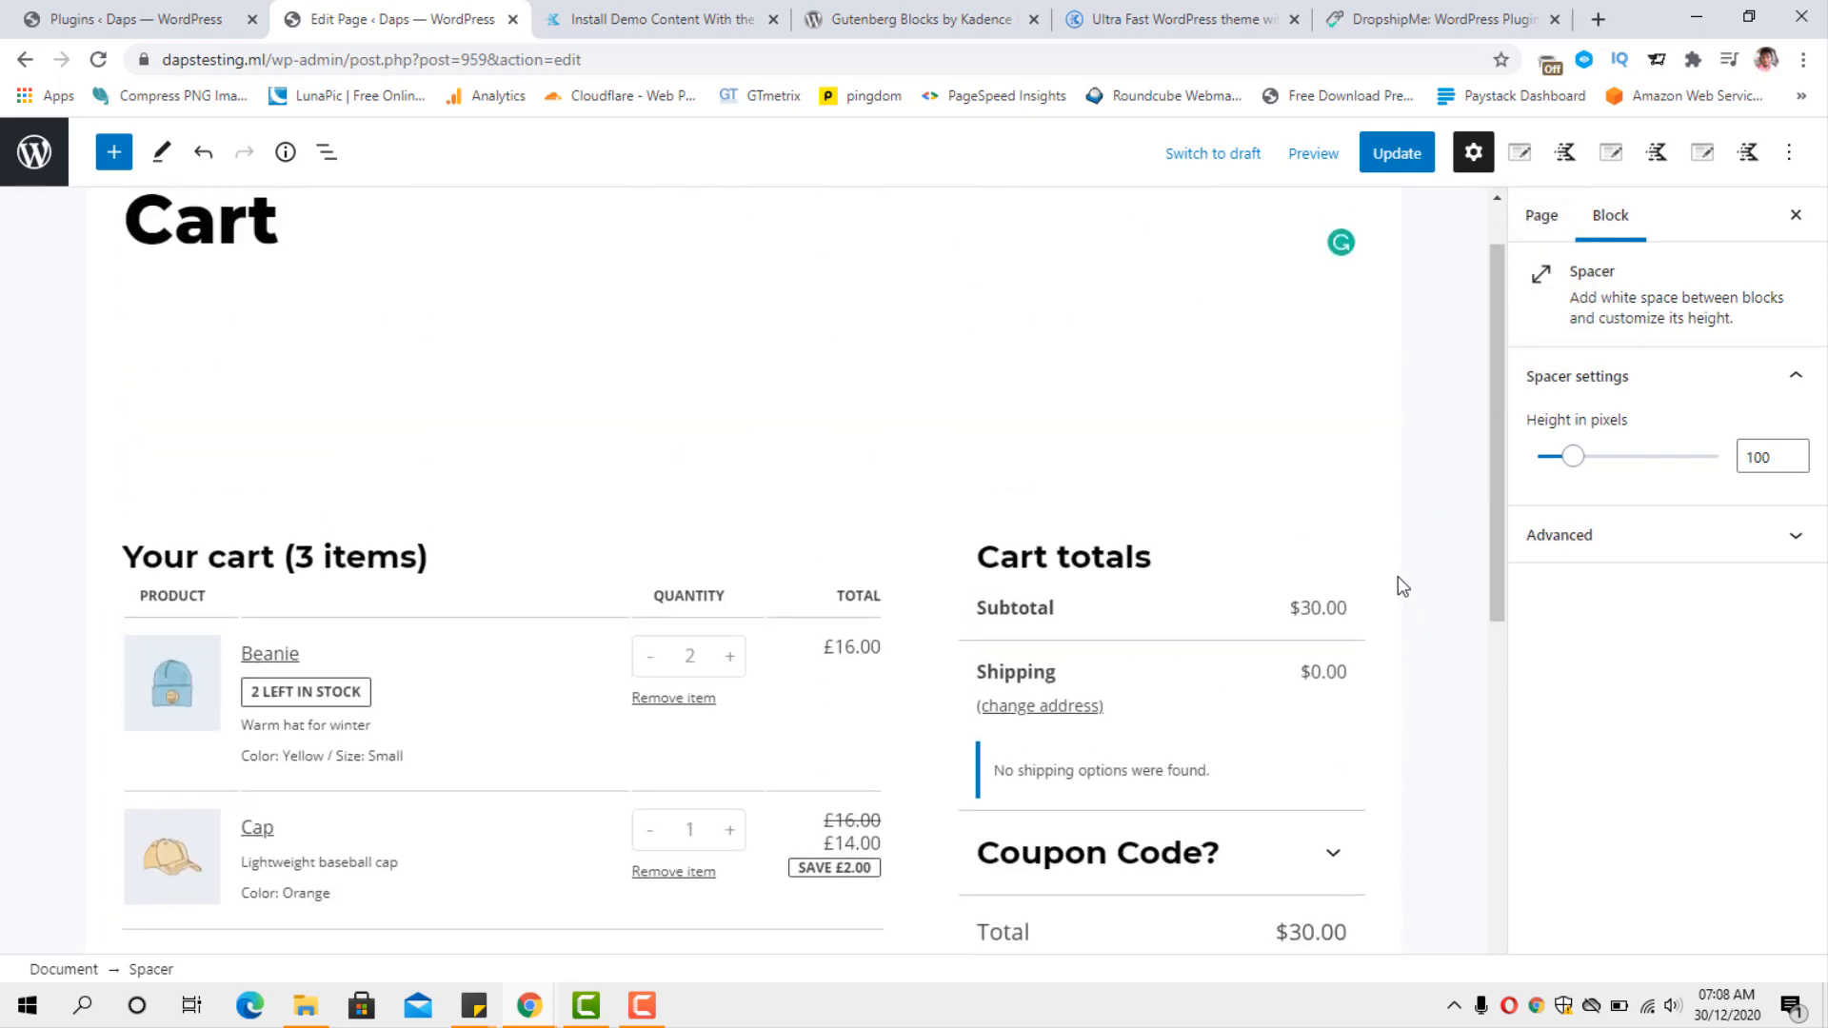
pyautogui.click(1392, 158)
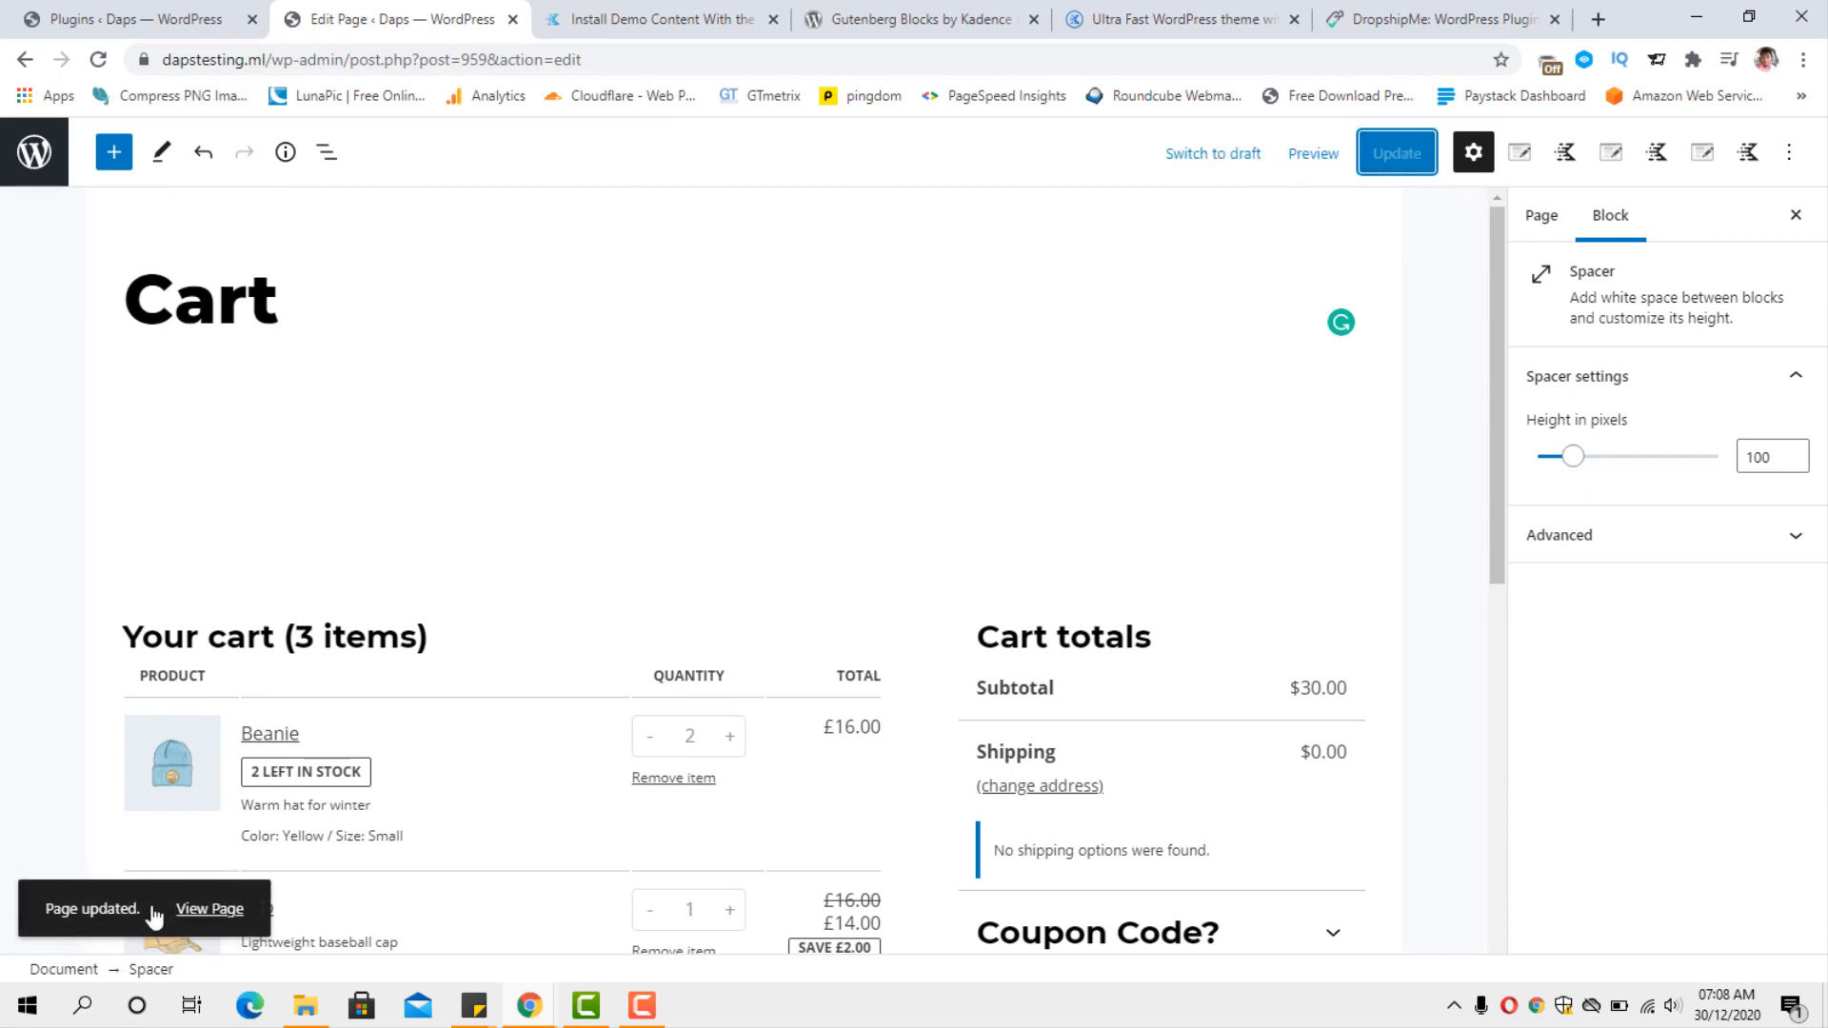
pyautogui.click(203, 914)
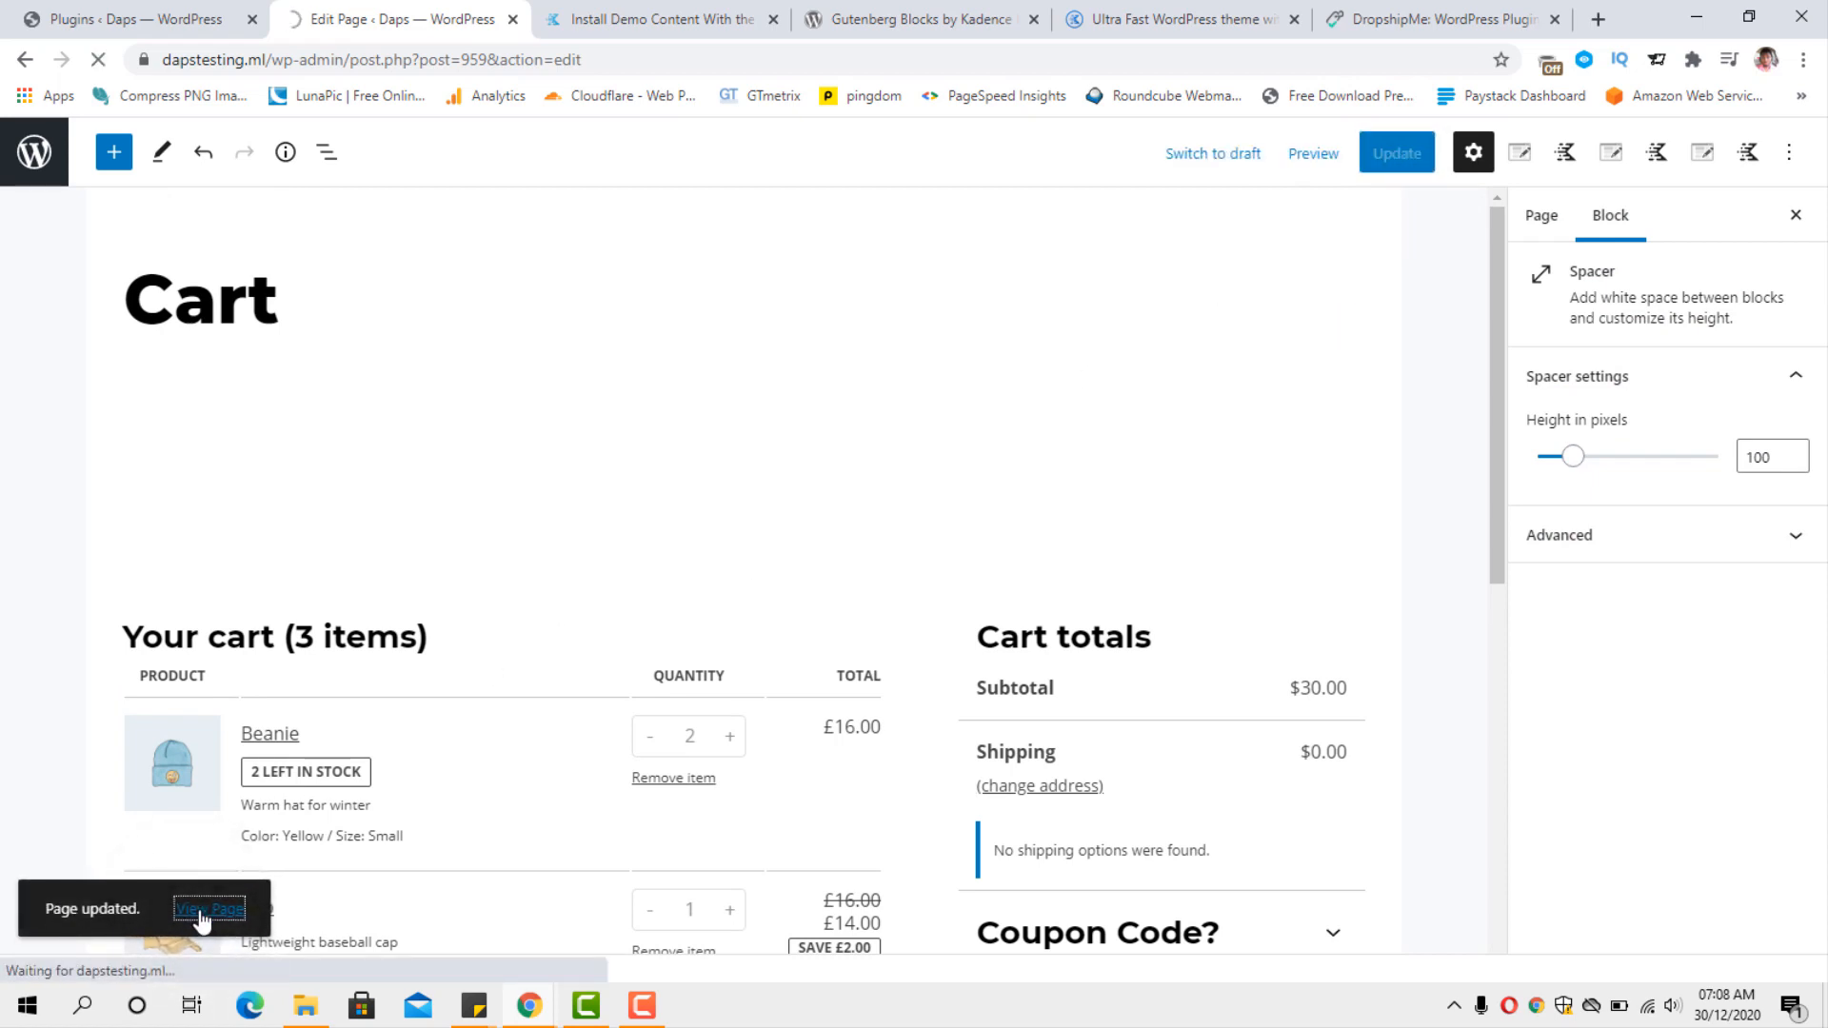
# Examine the published cart's item list, quantity controls, cart totals and surrounding spacing down to the footer.
pyautogui.scroll(-5, 1182, 674)
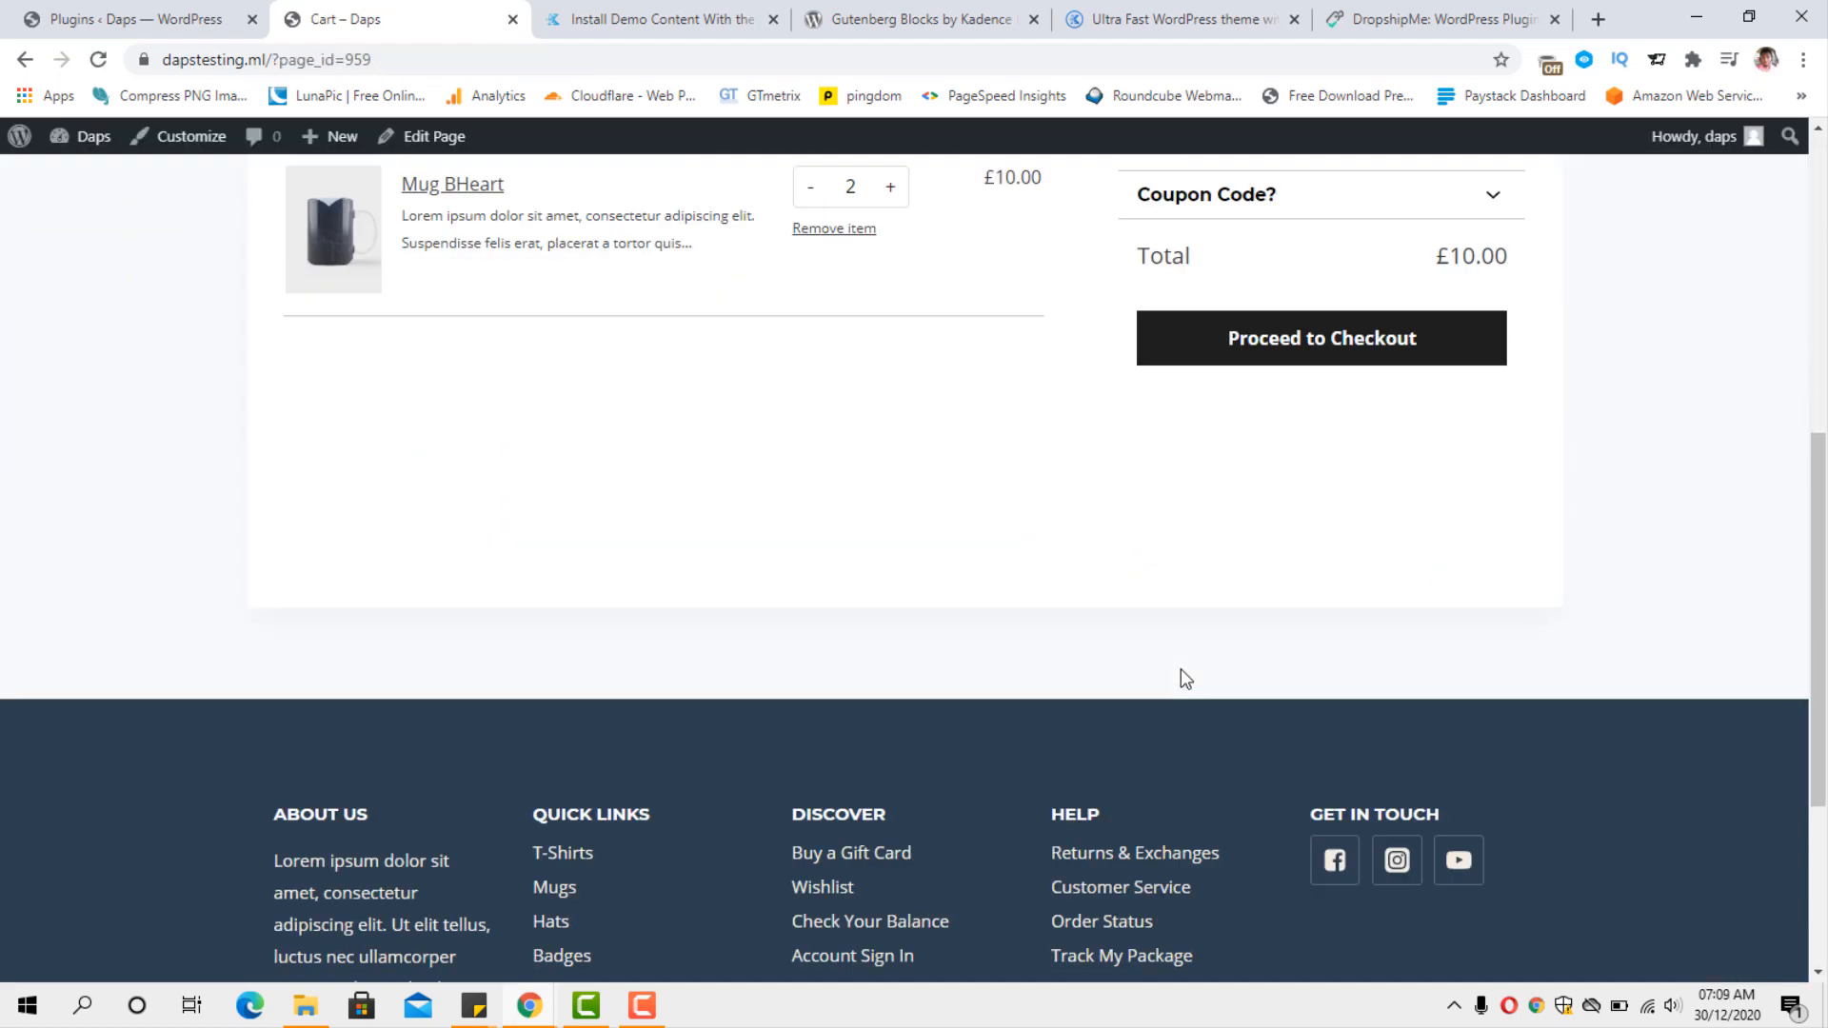
pyautogui.scroll(4, 1183, 678)
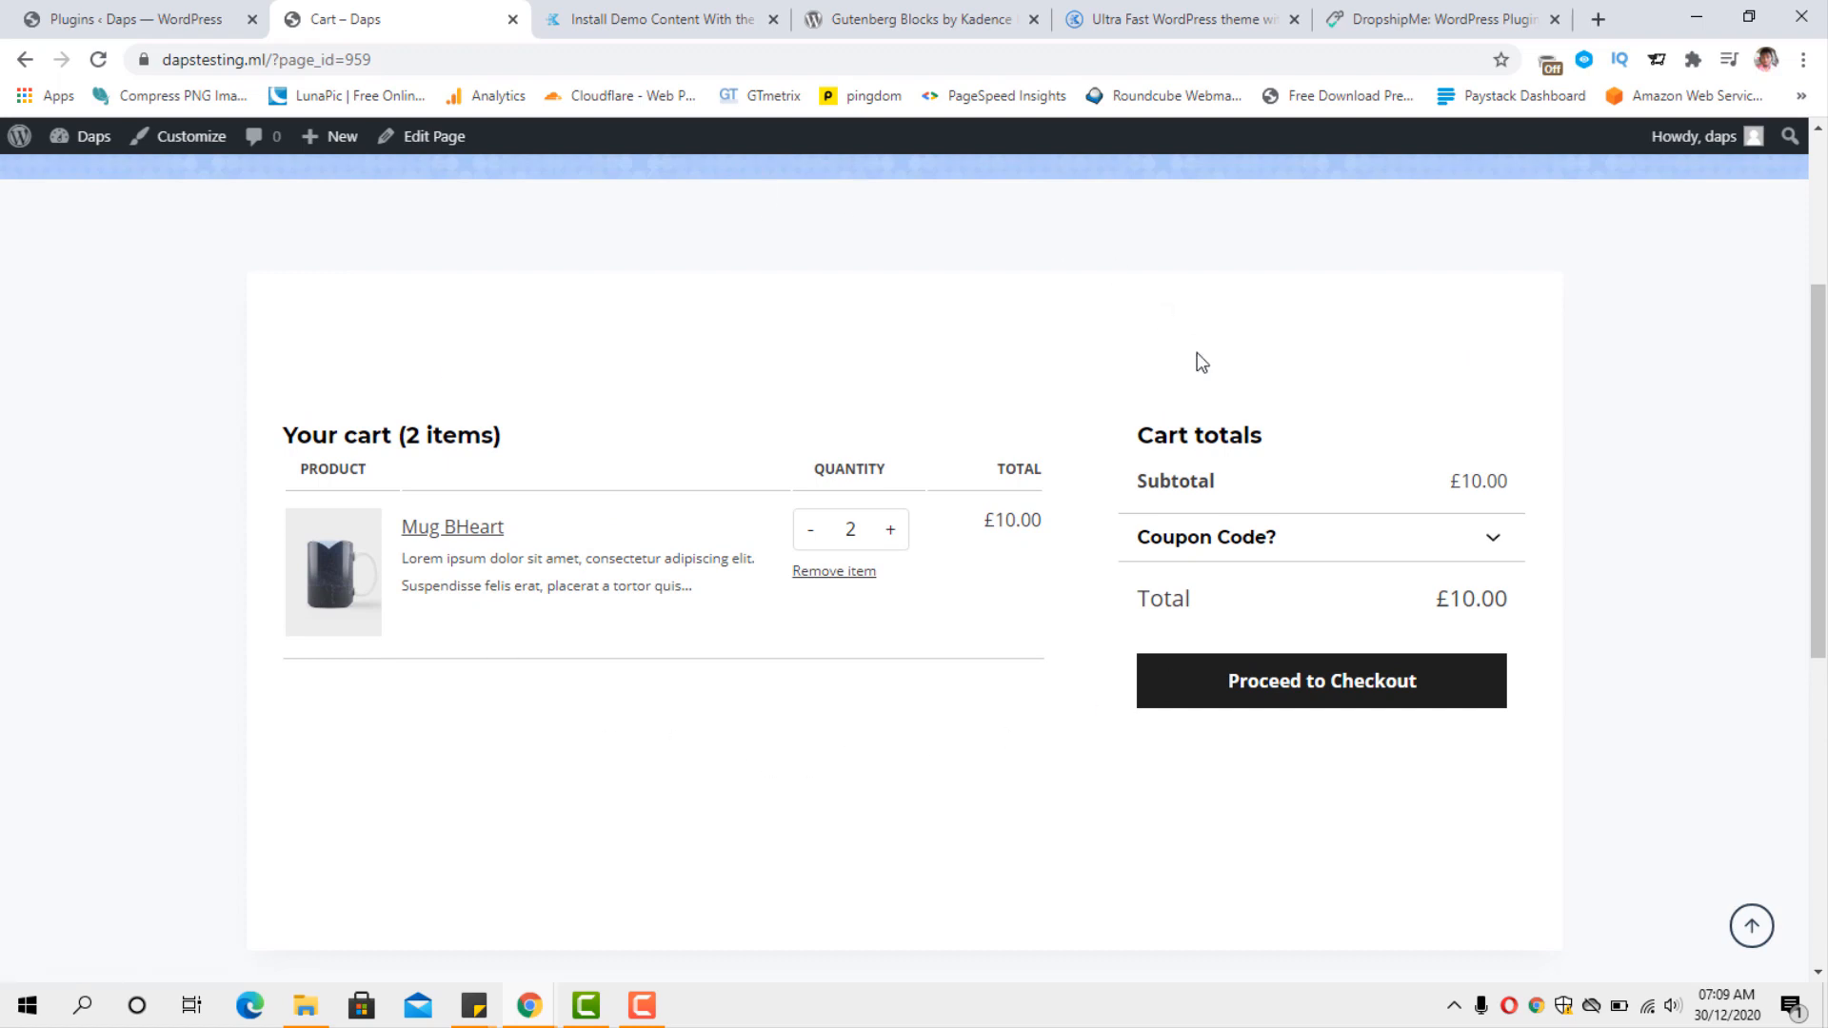
pyautogui.scroll(-1, 1201, 362)
pyautogui.scroll(3, 1201, 361)
pyautogui.scroll(-8, 1202, 362)
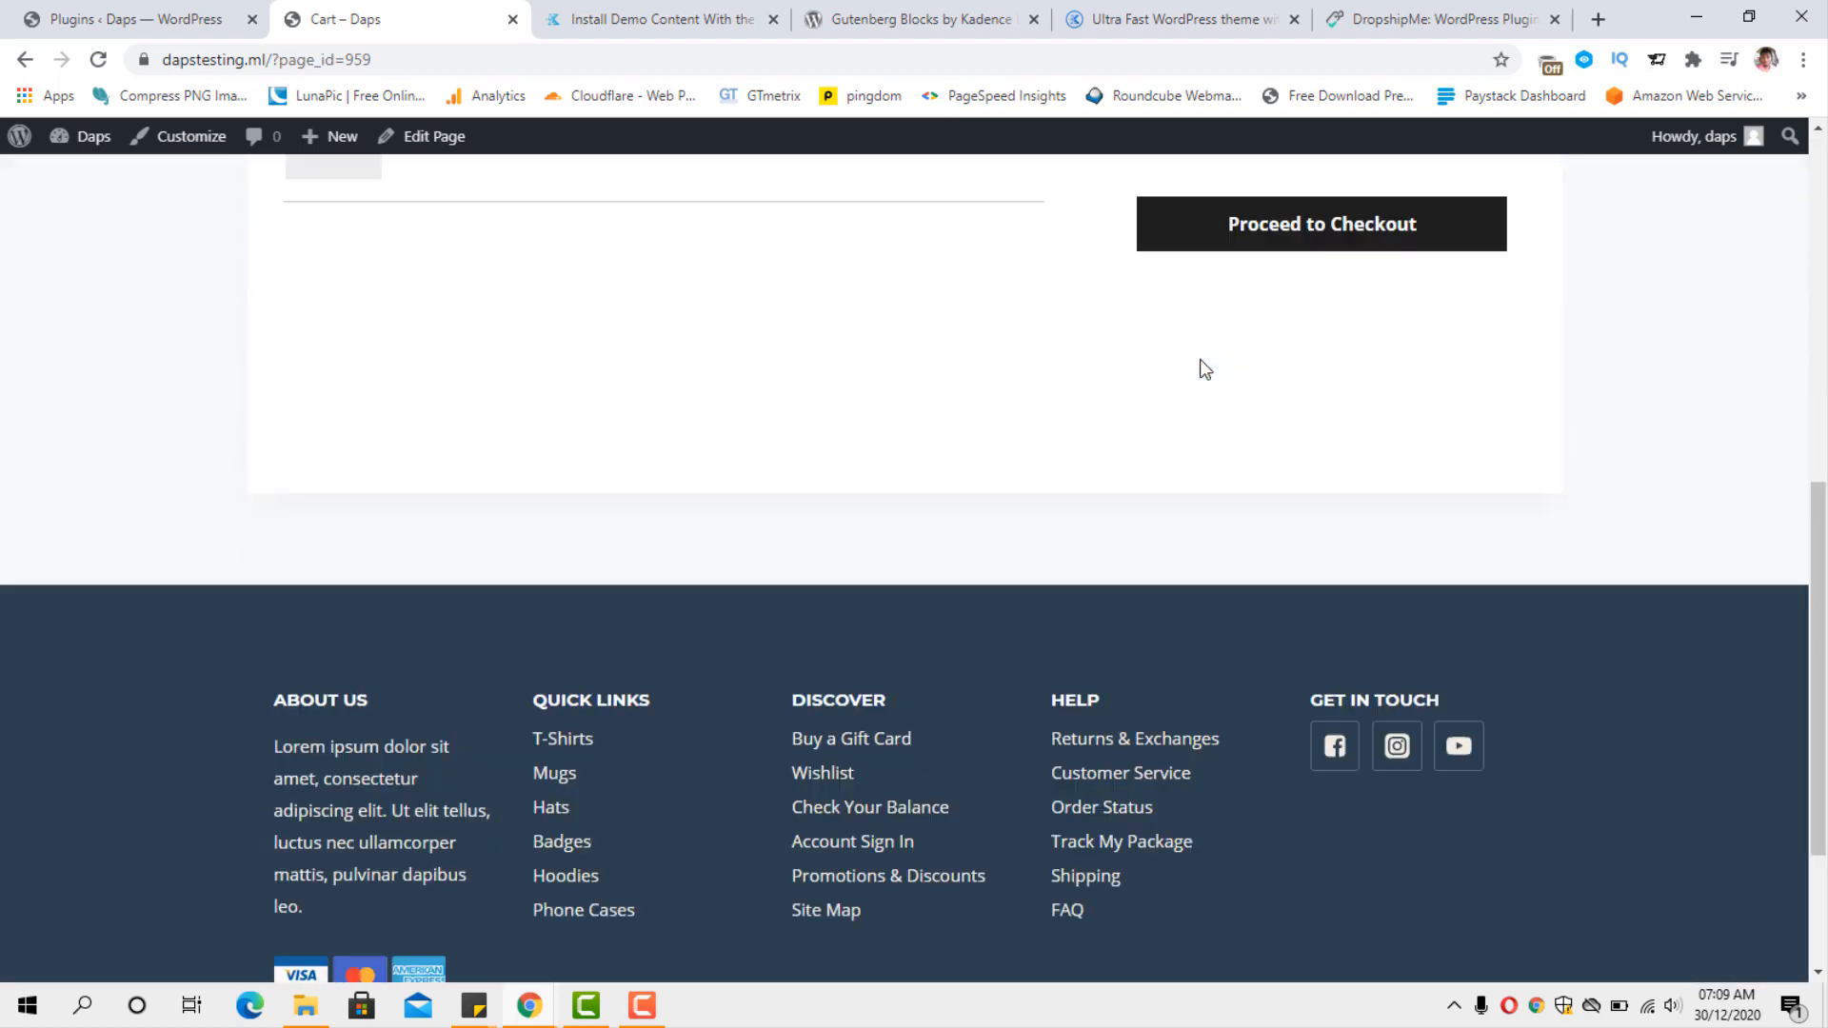
pyautogui.scroll(3, 1204, 369)
pyautogui.scroll(1, 1203, 365)
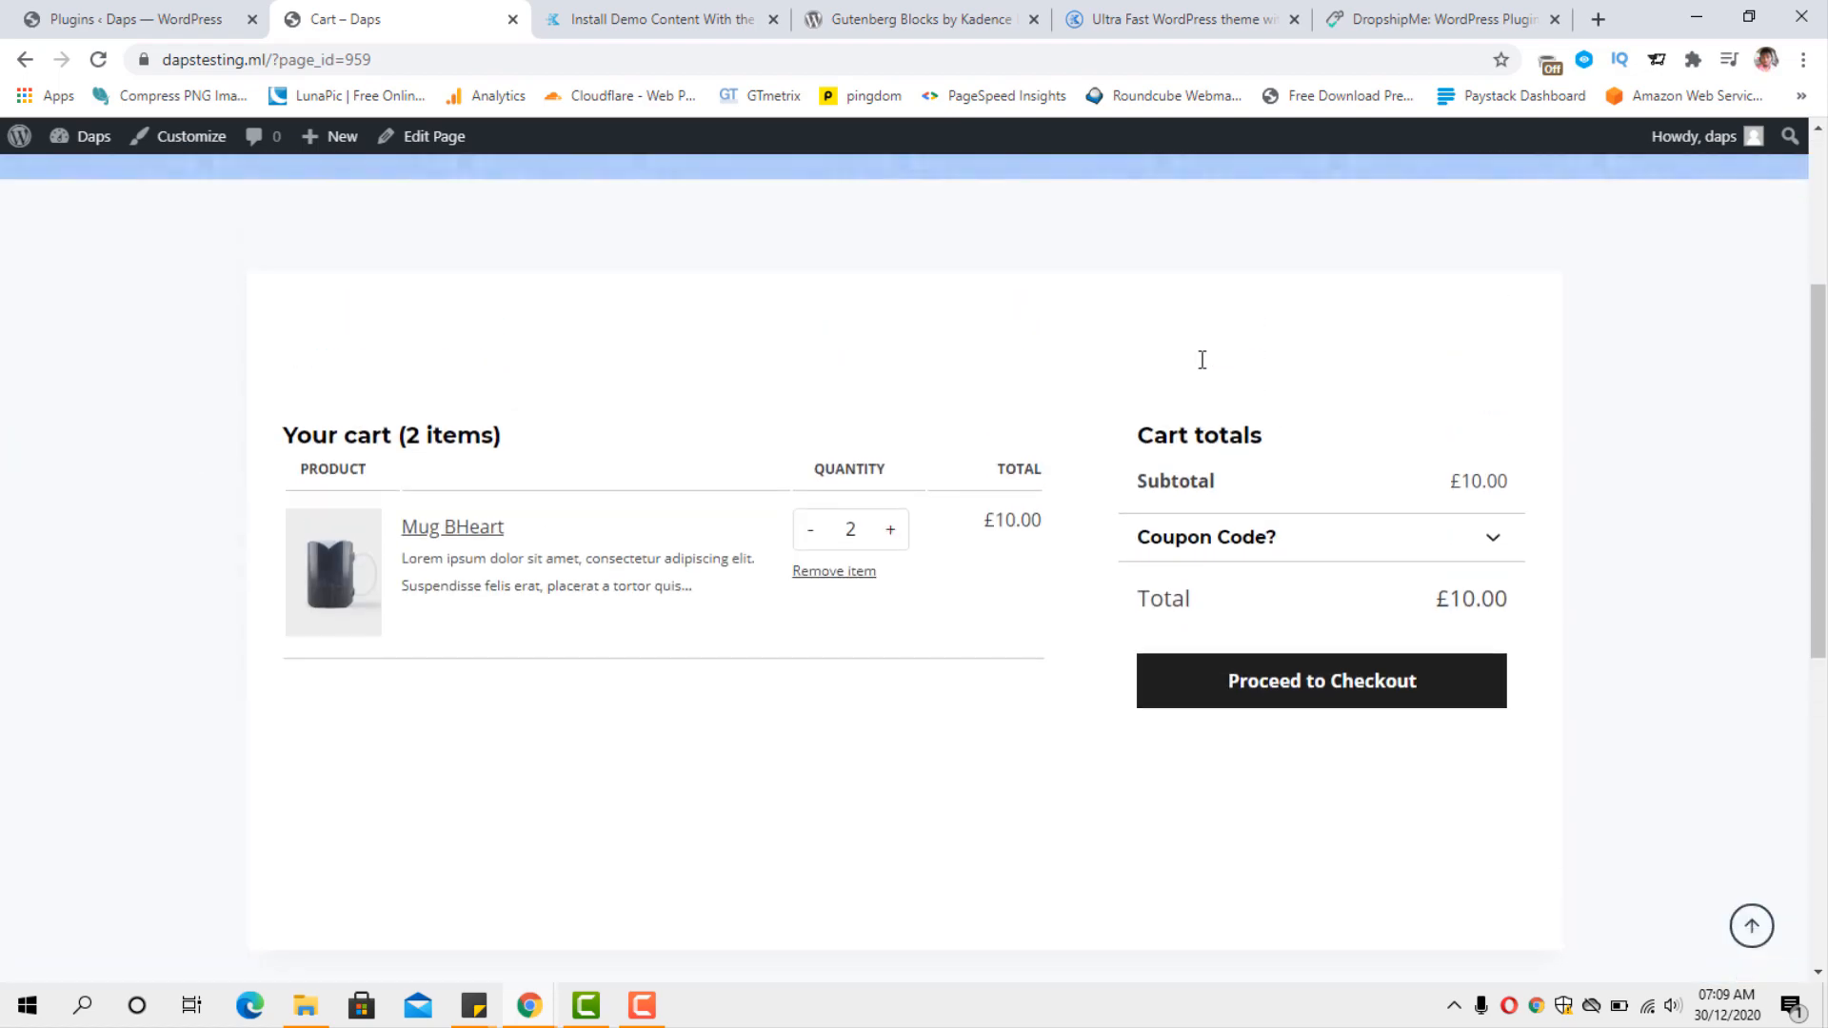
pyautogui.scroll(-1, 1202, 365)
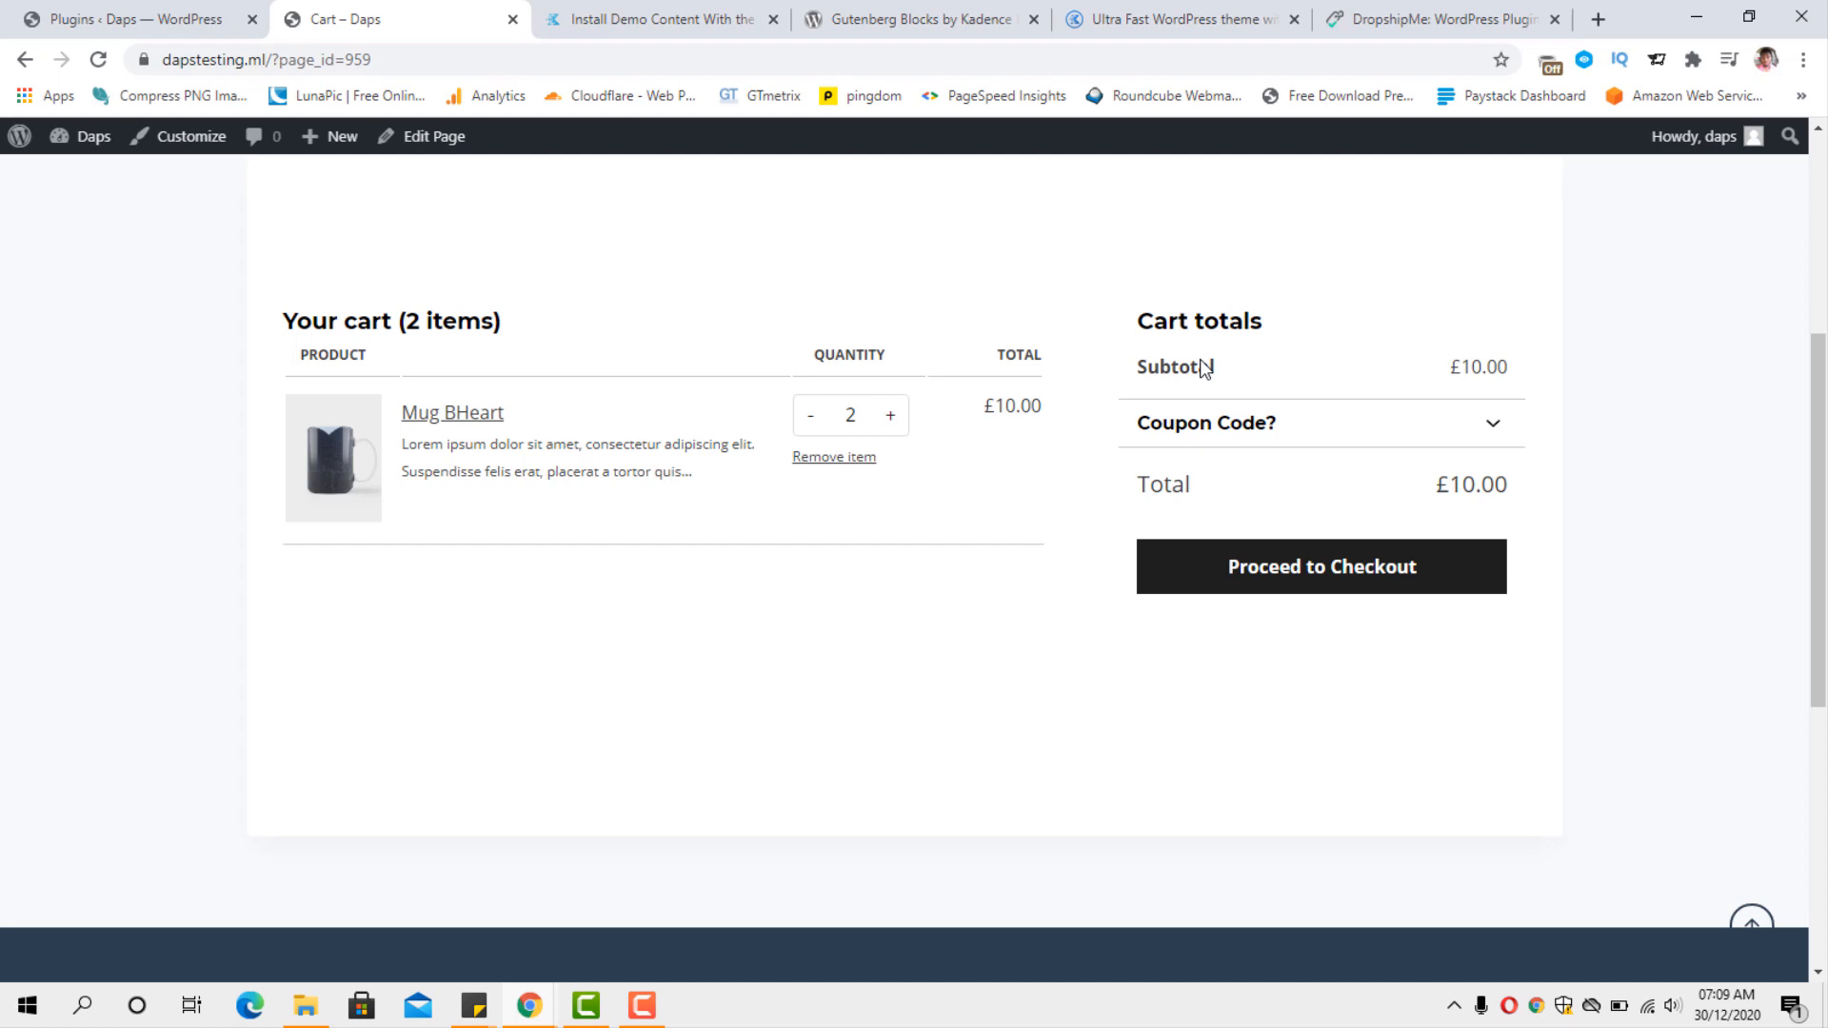
pyautogui.scroll(2, 1204, 370)
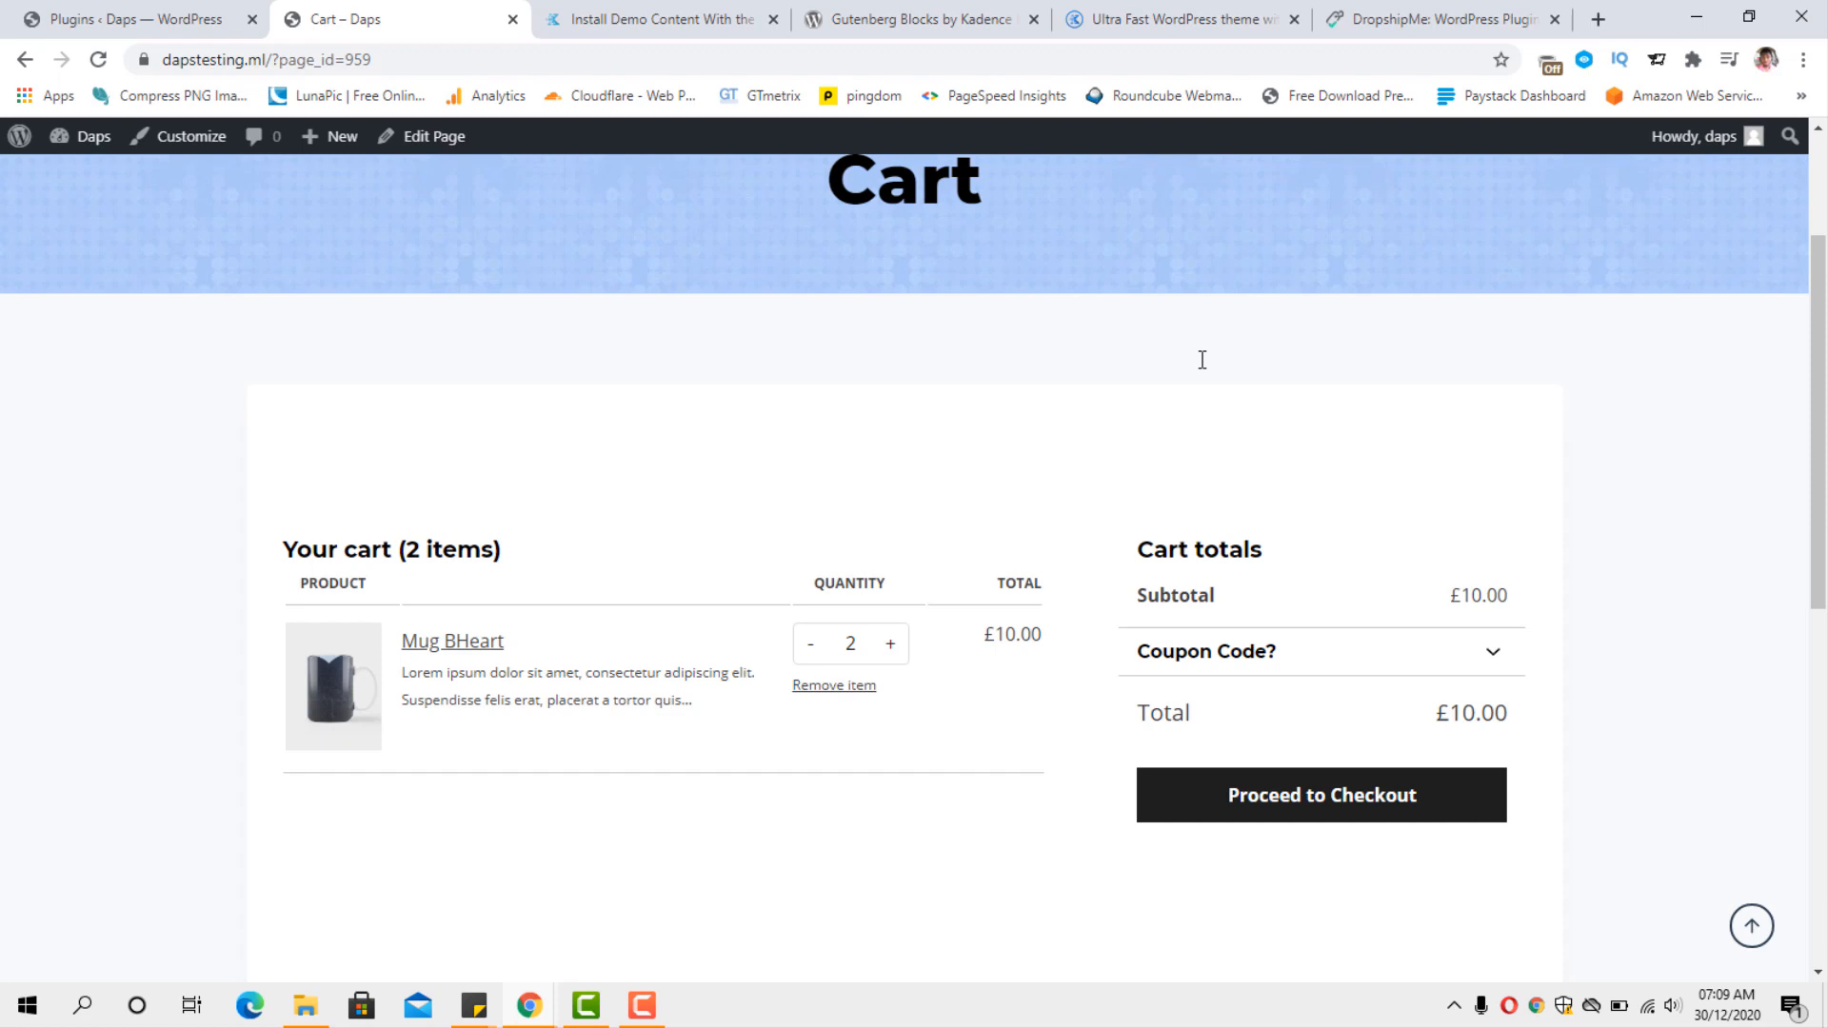
pyautogui.scroll(1, 1200, 365)
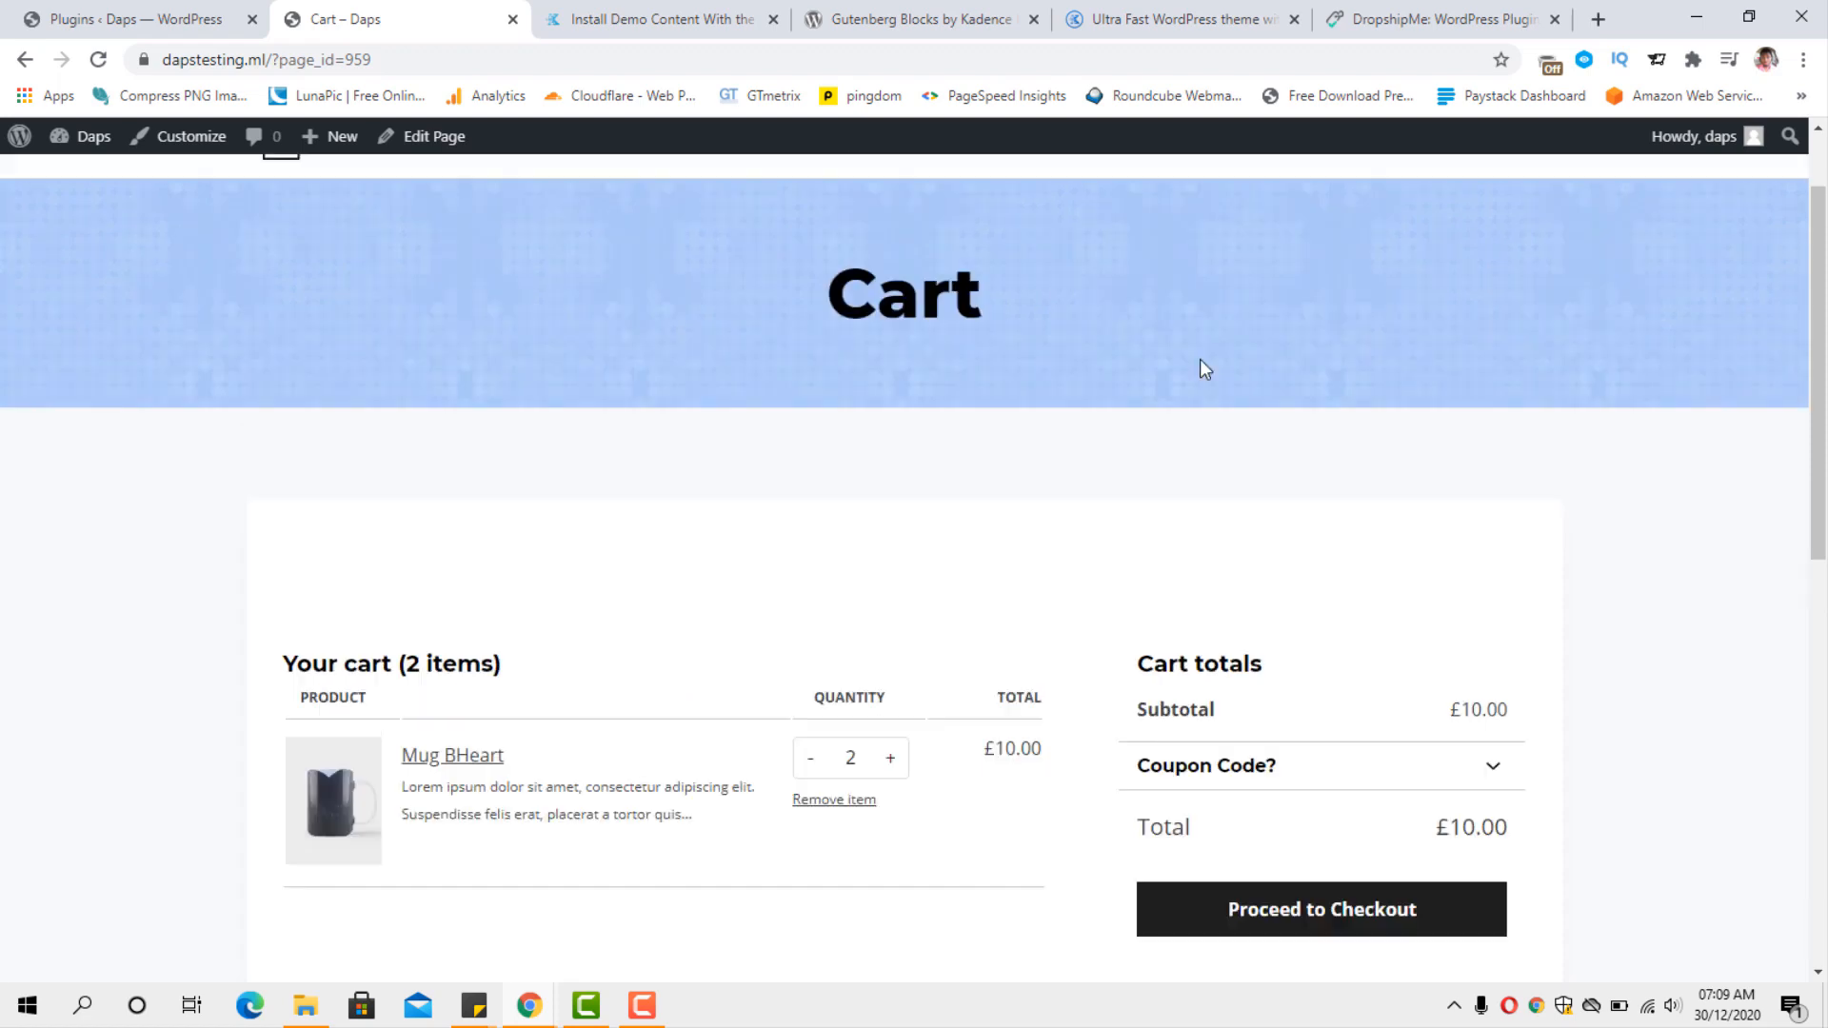
pyautogui.scroll(-2, 1202, 368)
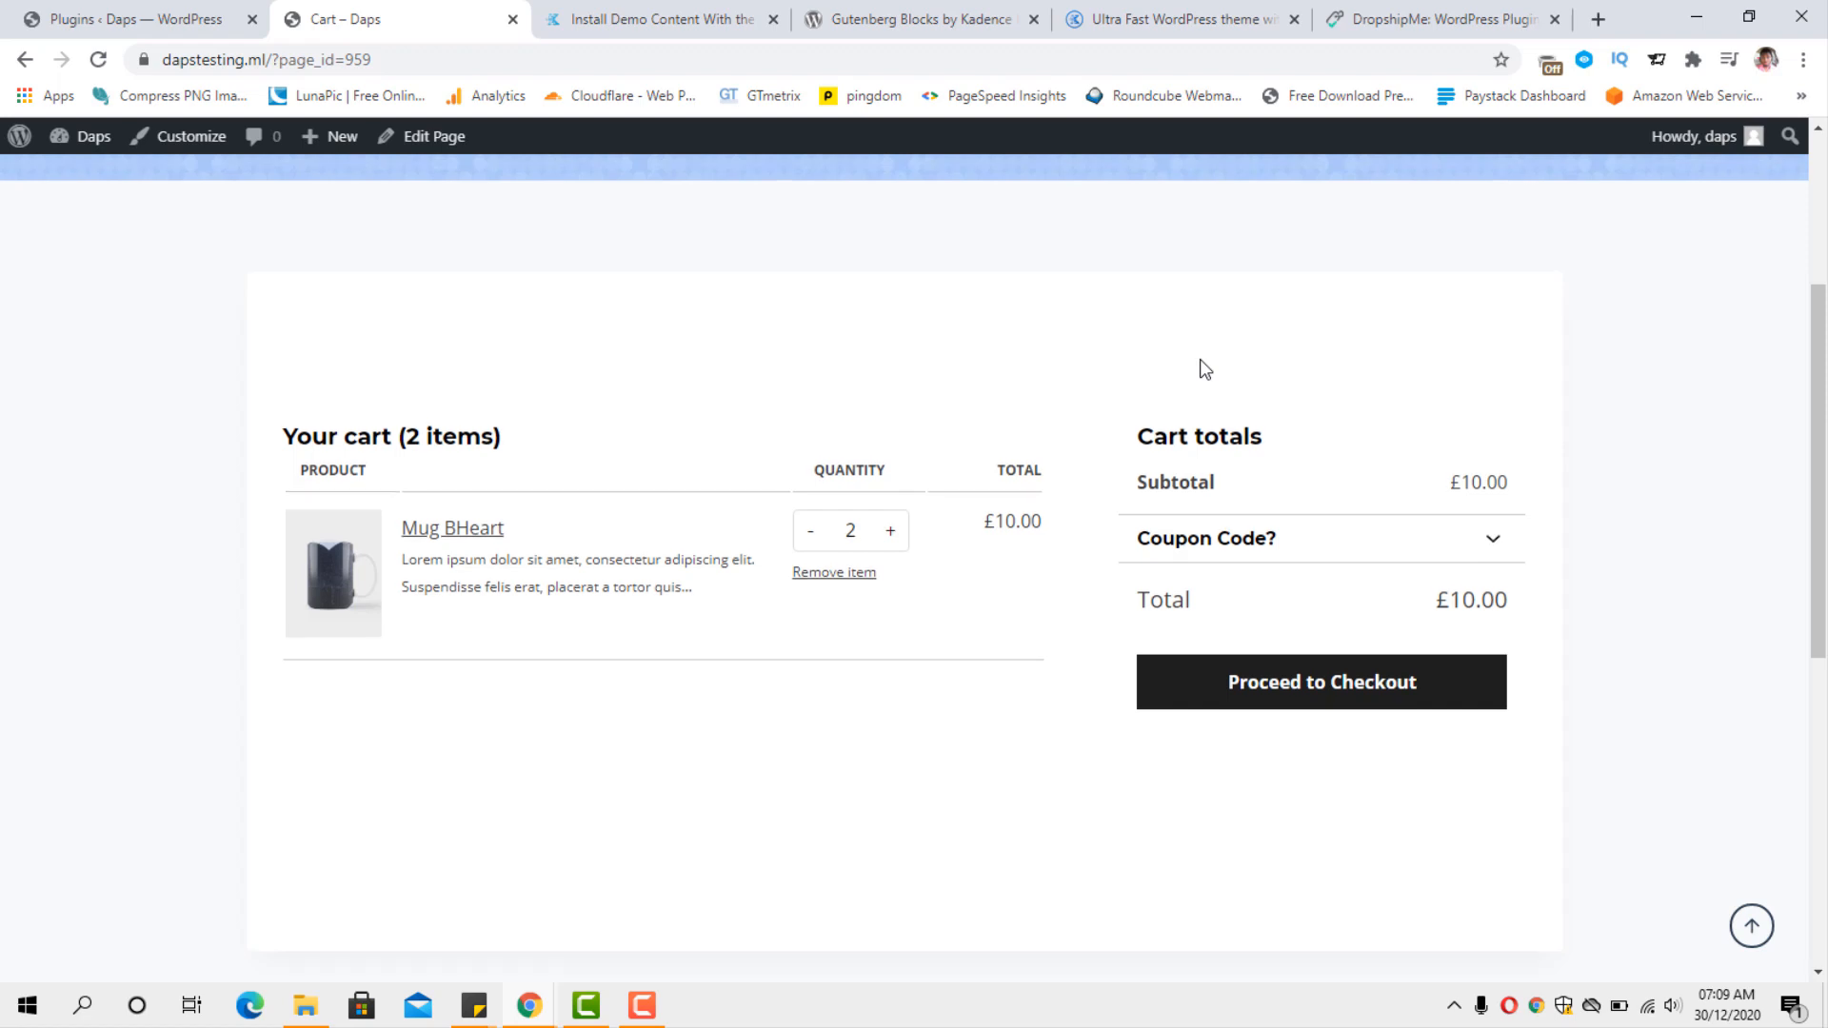
# Open the Phone Case Canvas product from the Shop page and examine its description, purchase options and safe checkout section.
pyautogui.scroll(3, 1205, 370)
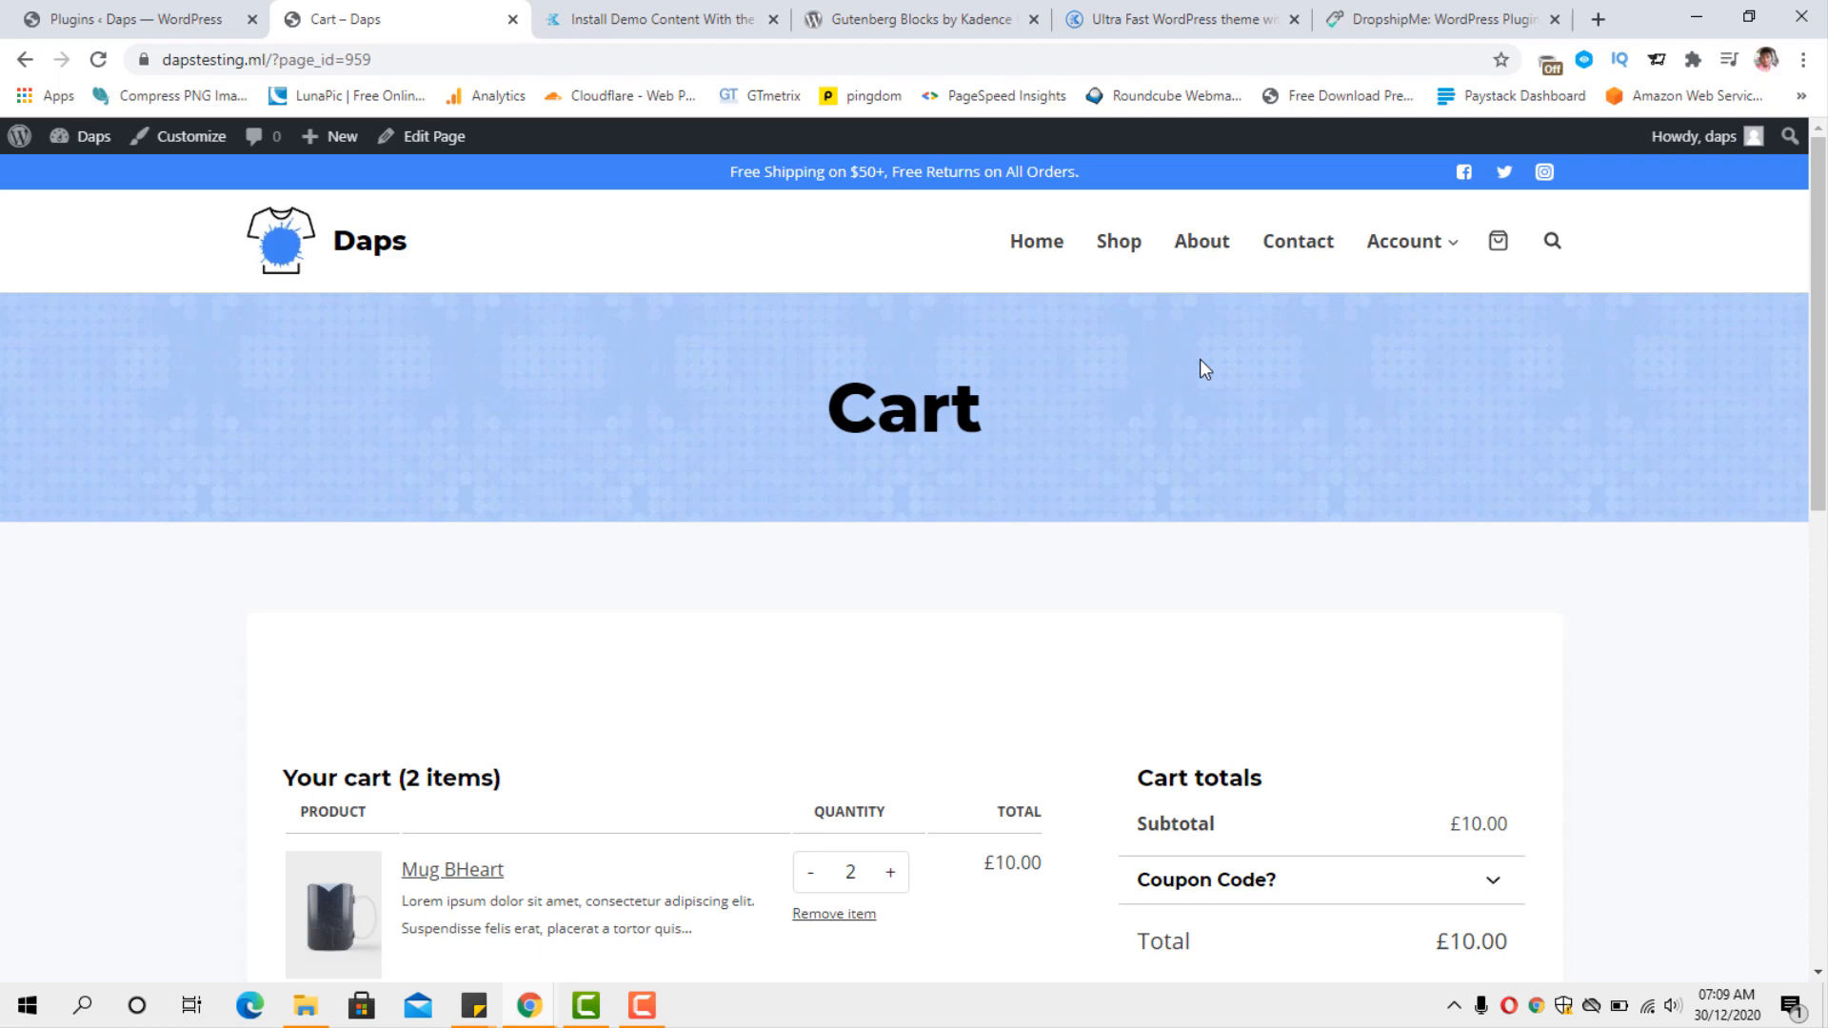
pyautogui.click(1118, 246)
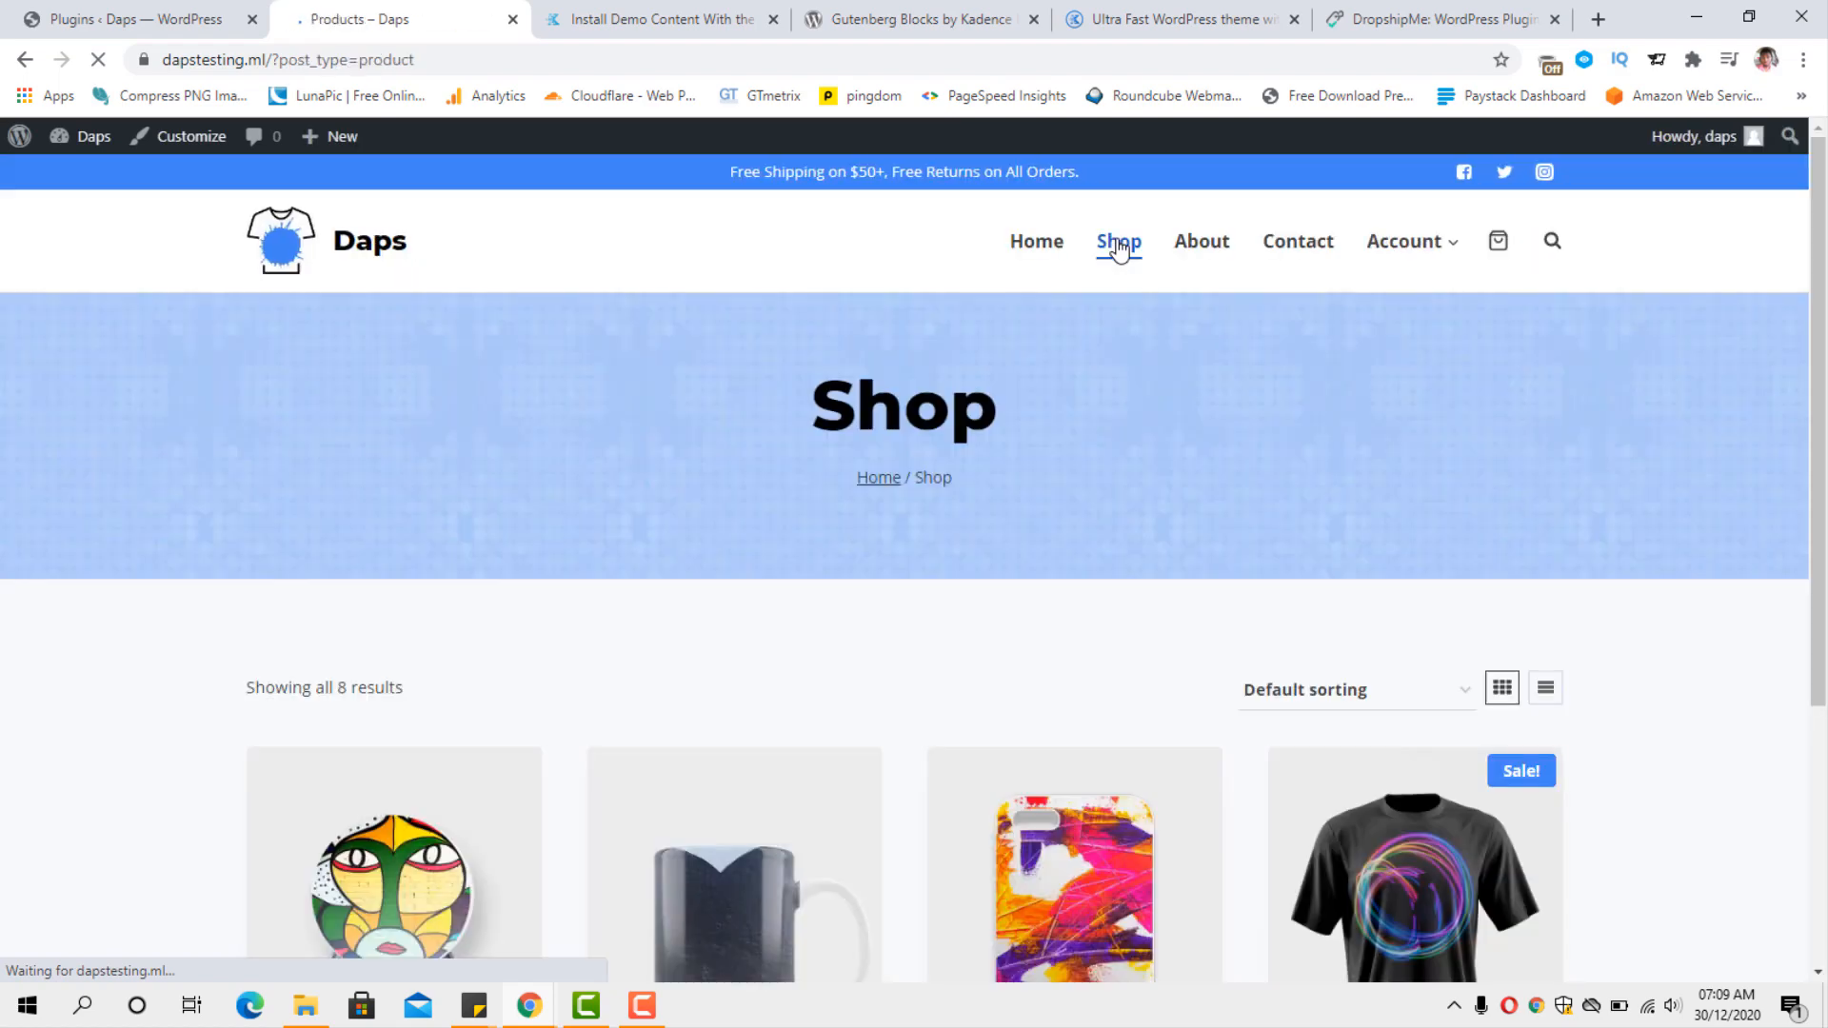
pyautogui.scroll(-5, 1130, 304)
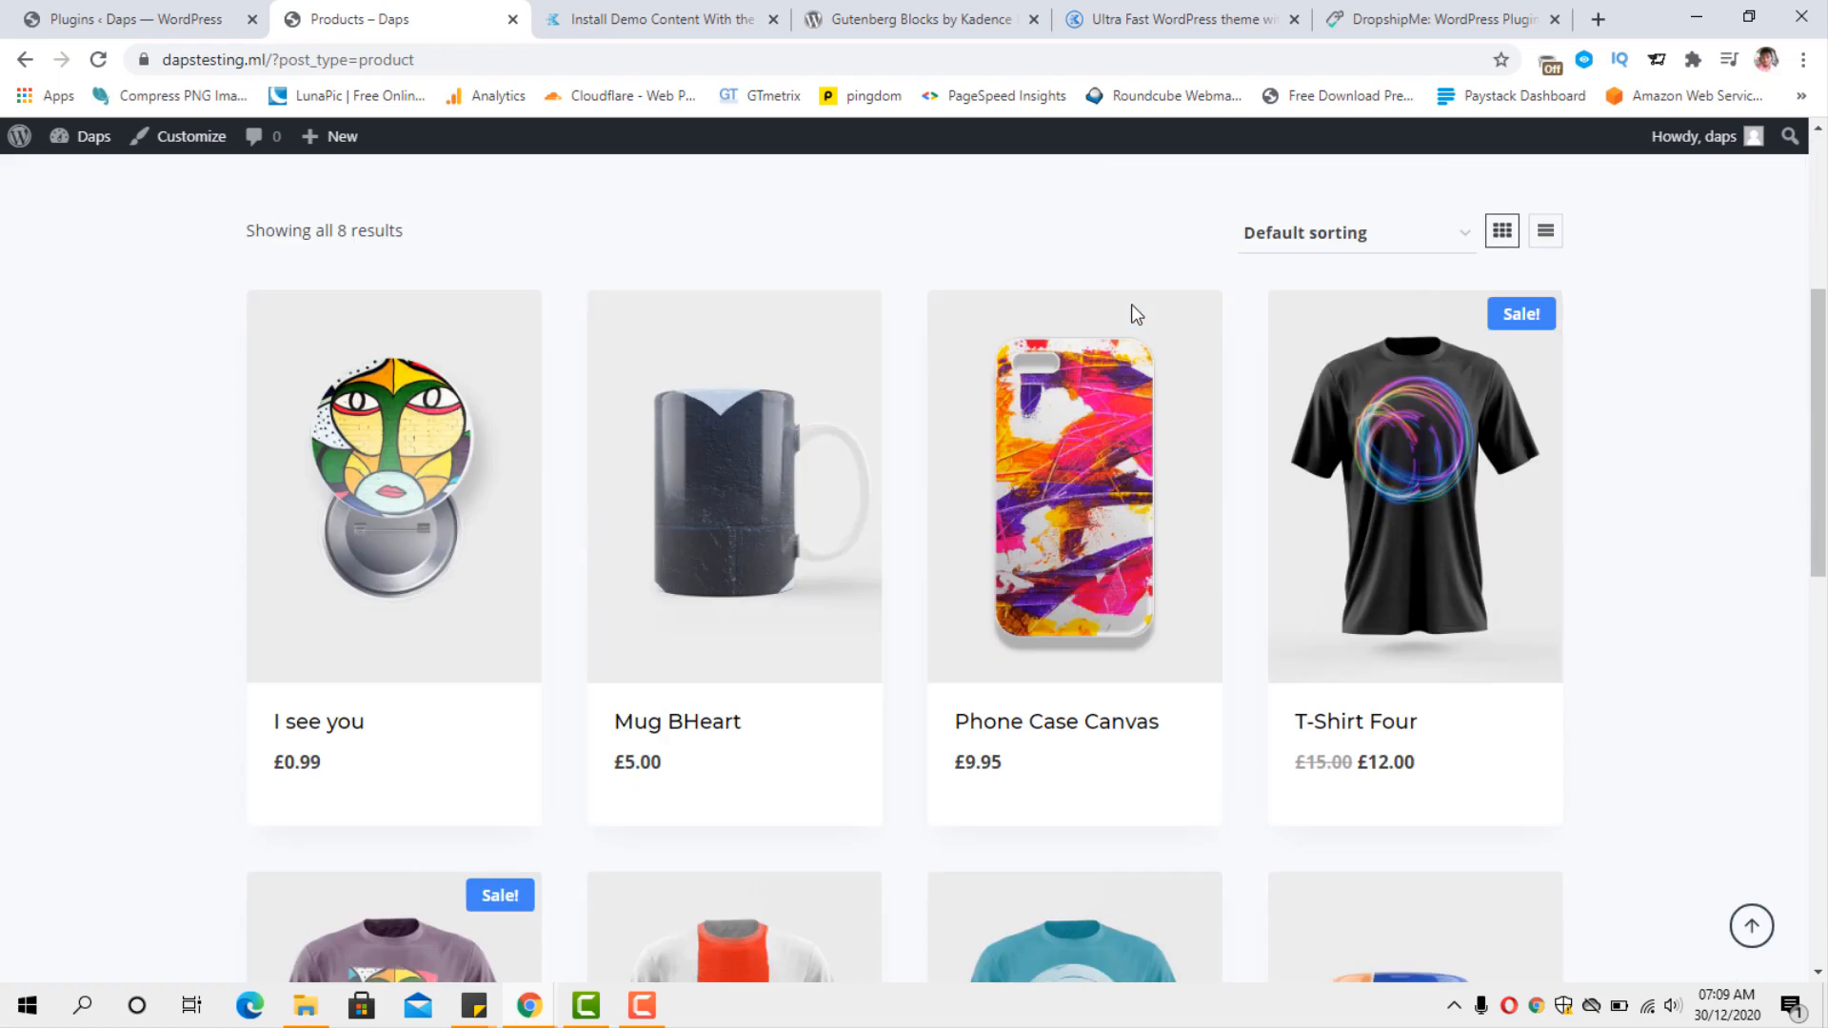
pyautogui.scroll(-2, 1151, 290)
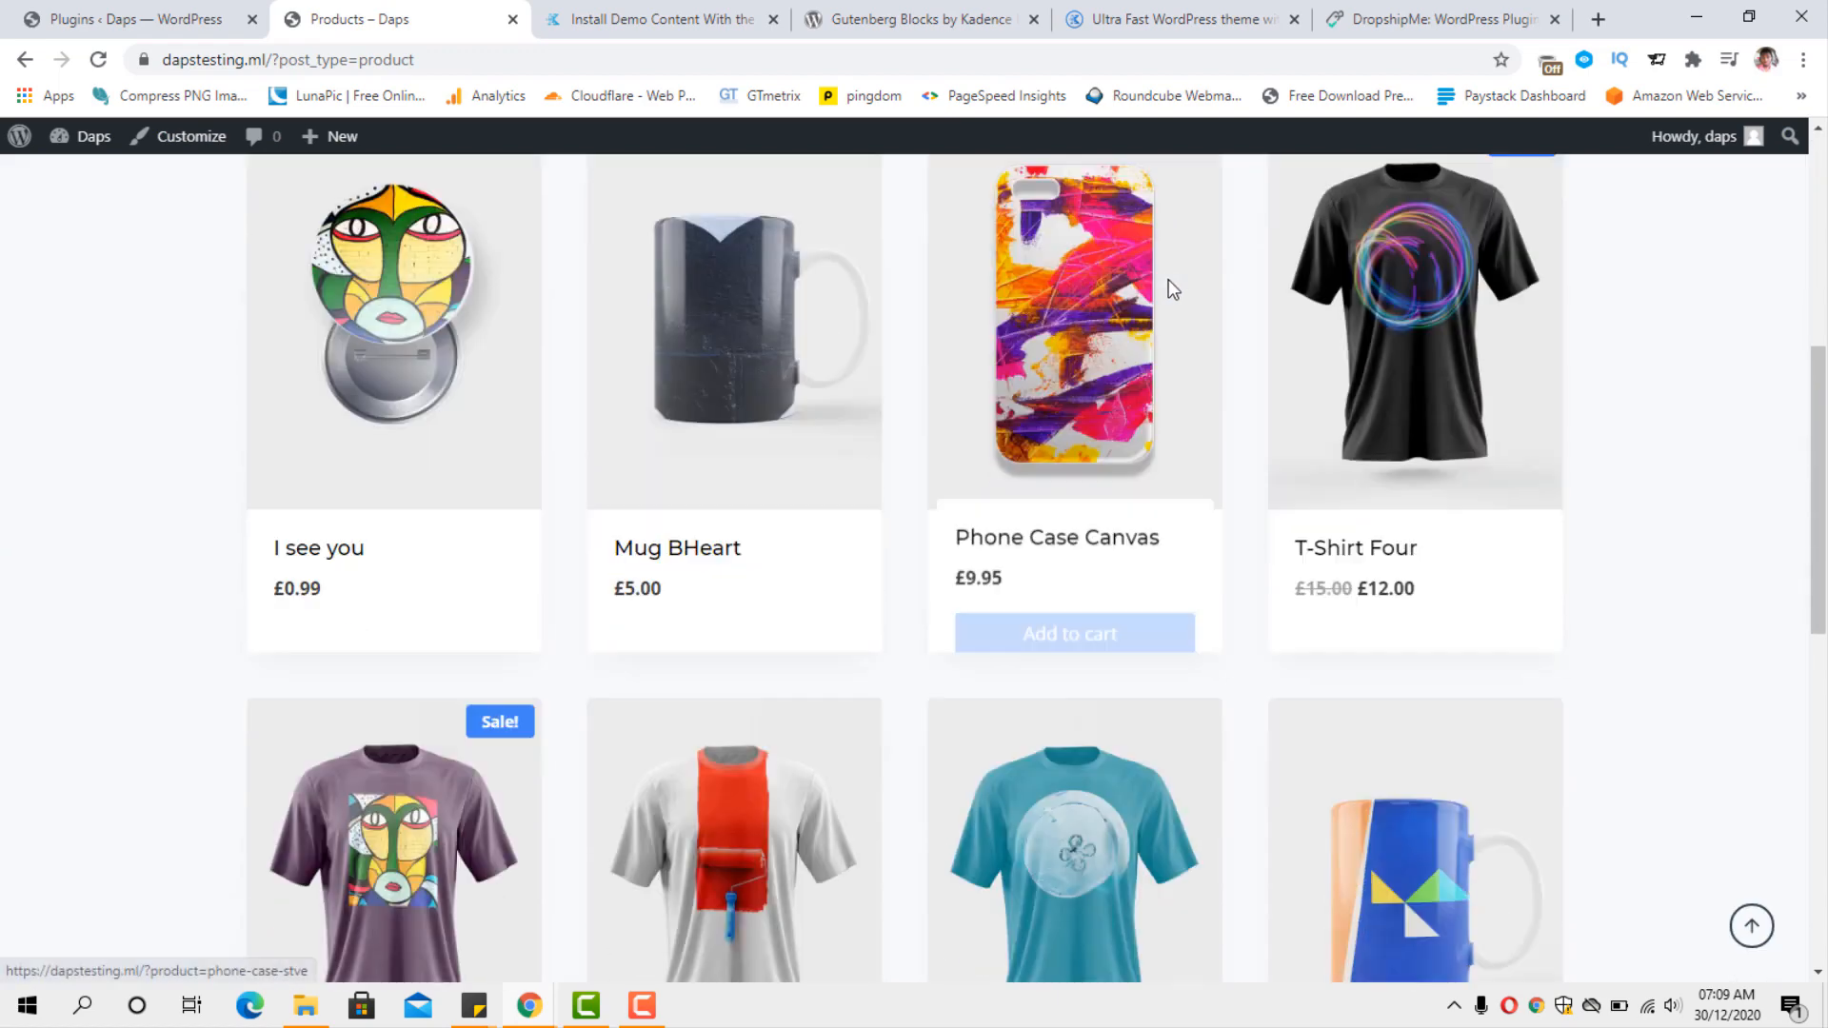
pyautogui.click(1002, 468)
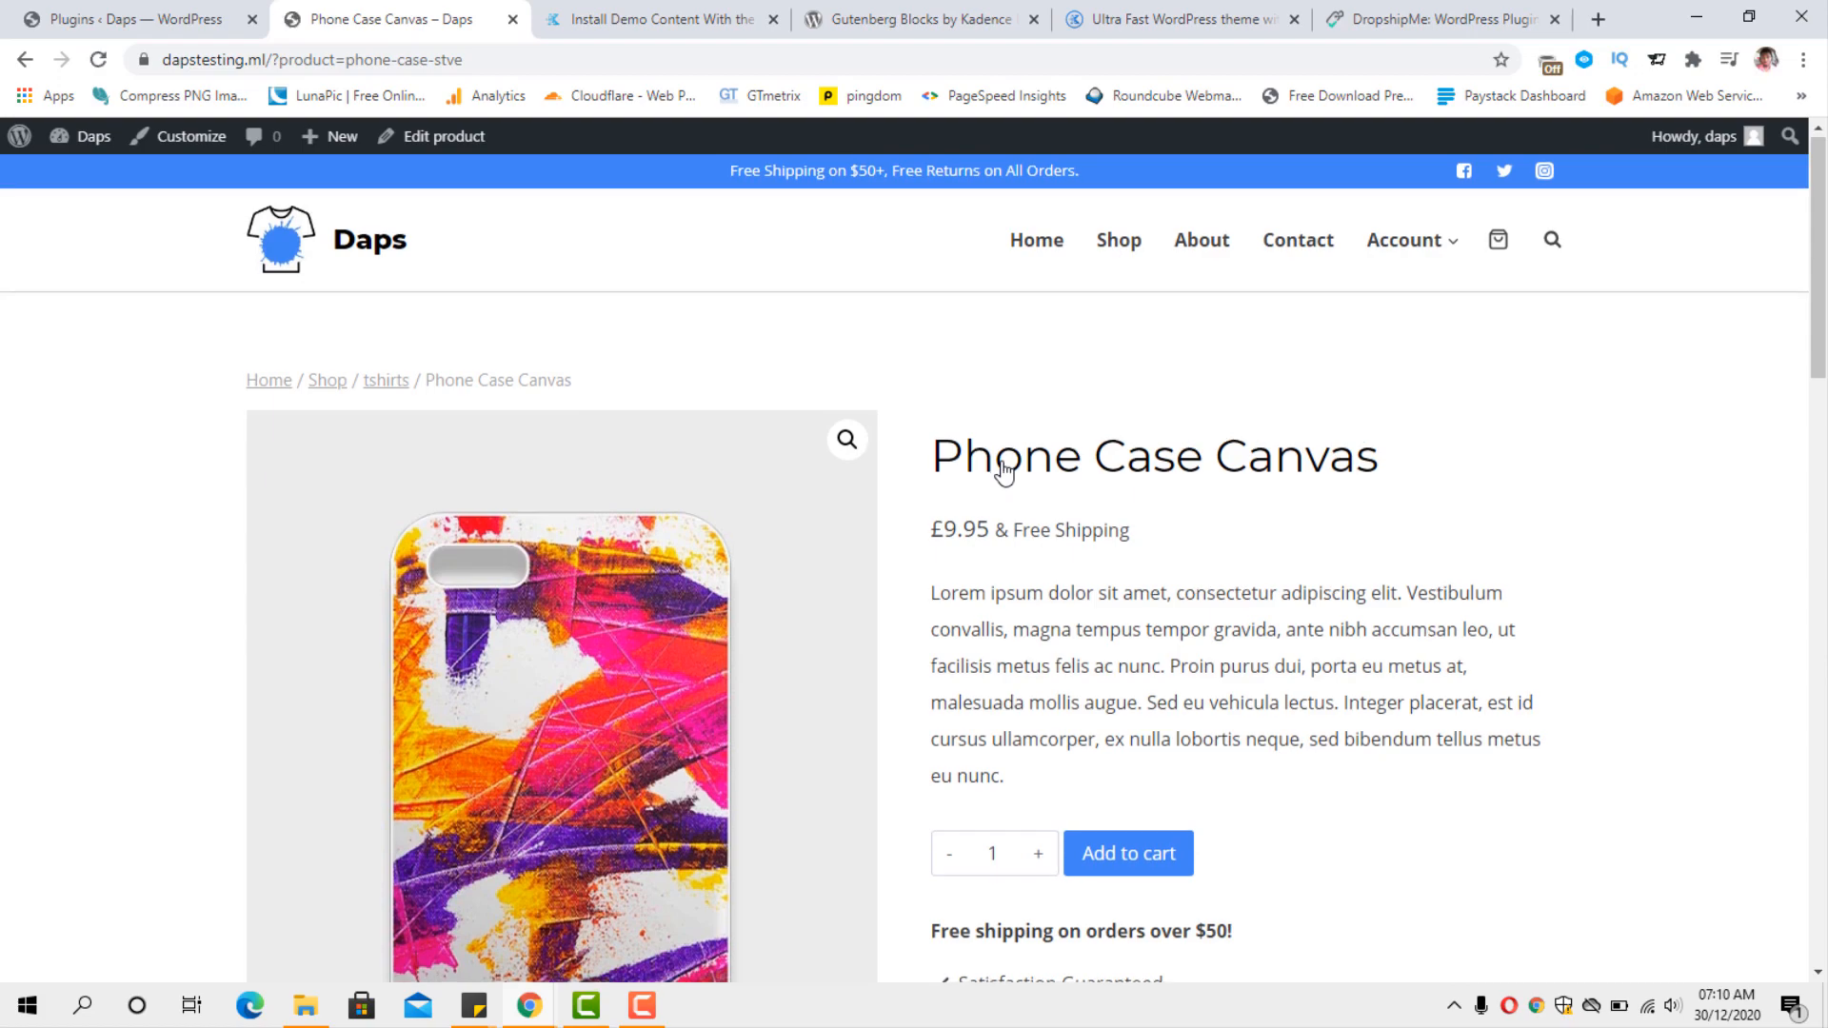
pyautogui.scroll(-6, 1003, 468)
pyautogui.scroll(6, 1003, 468)
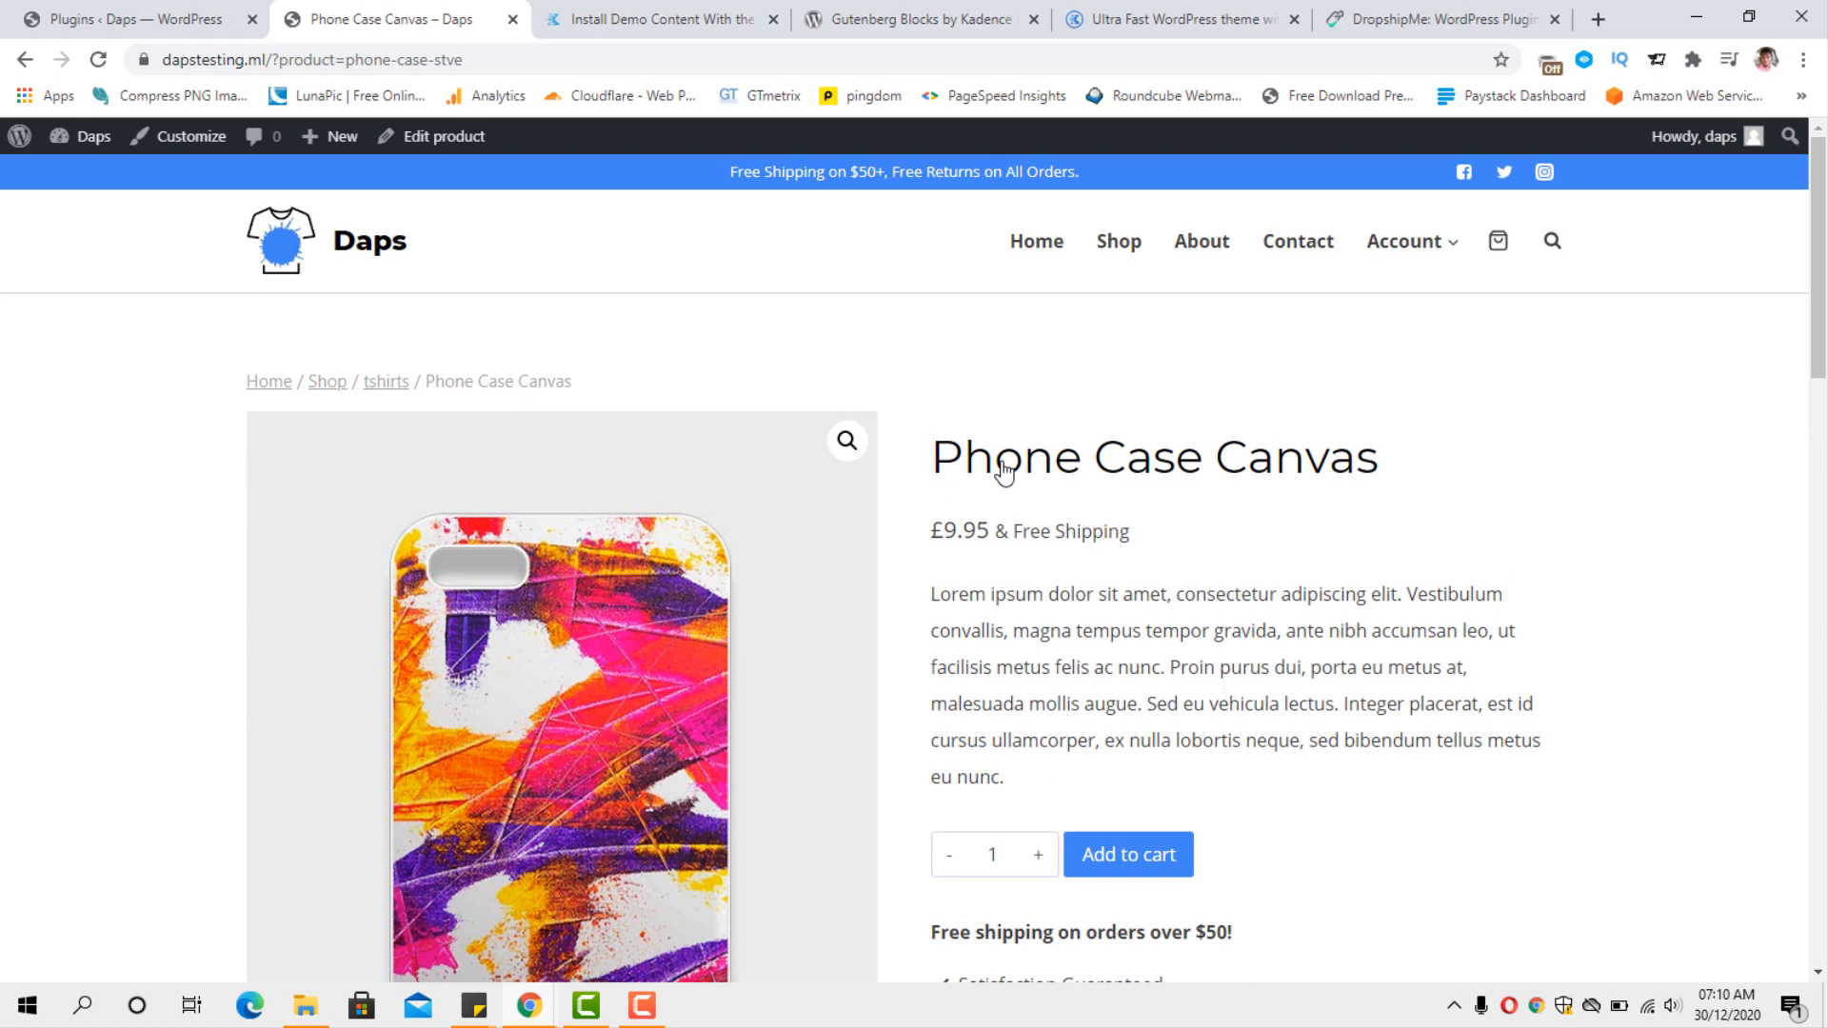
pyautogui.scroll(-2, 1002, 469)
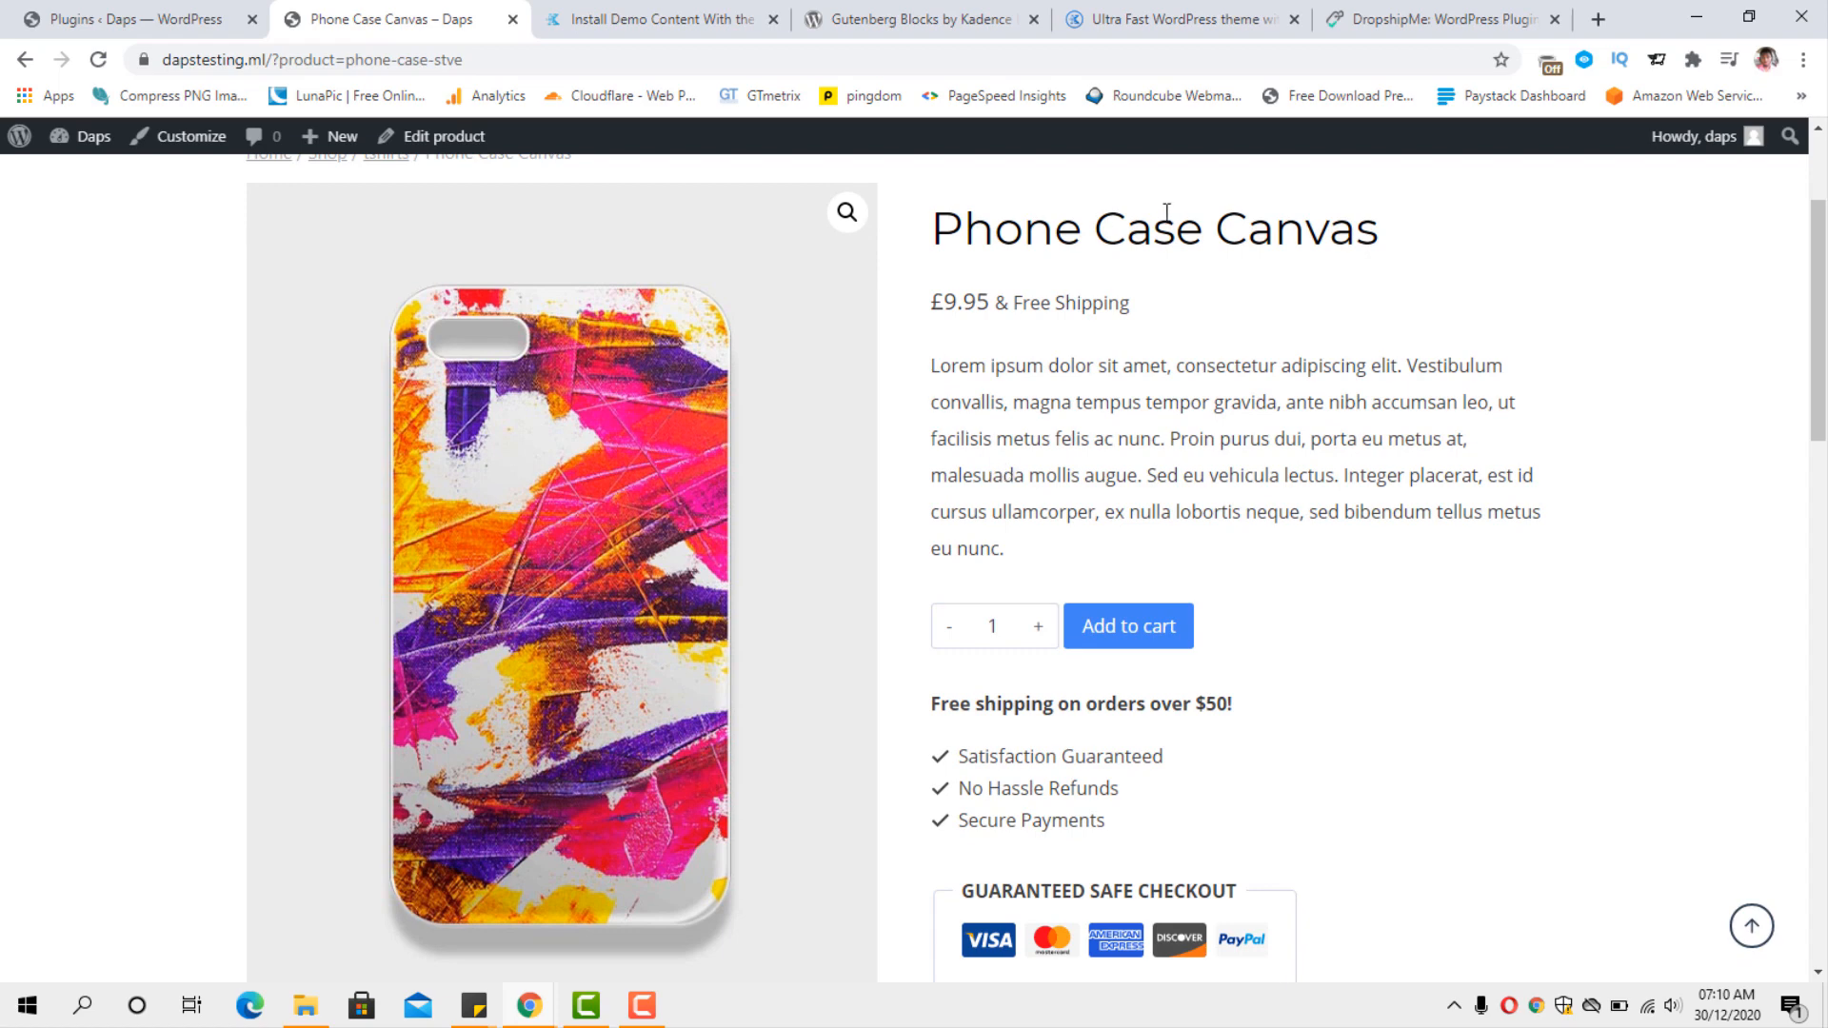
pyautogui.scroll(-2, 1238, 262)
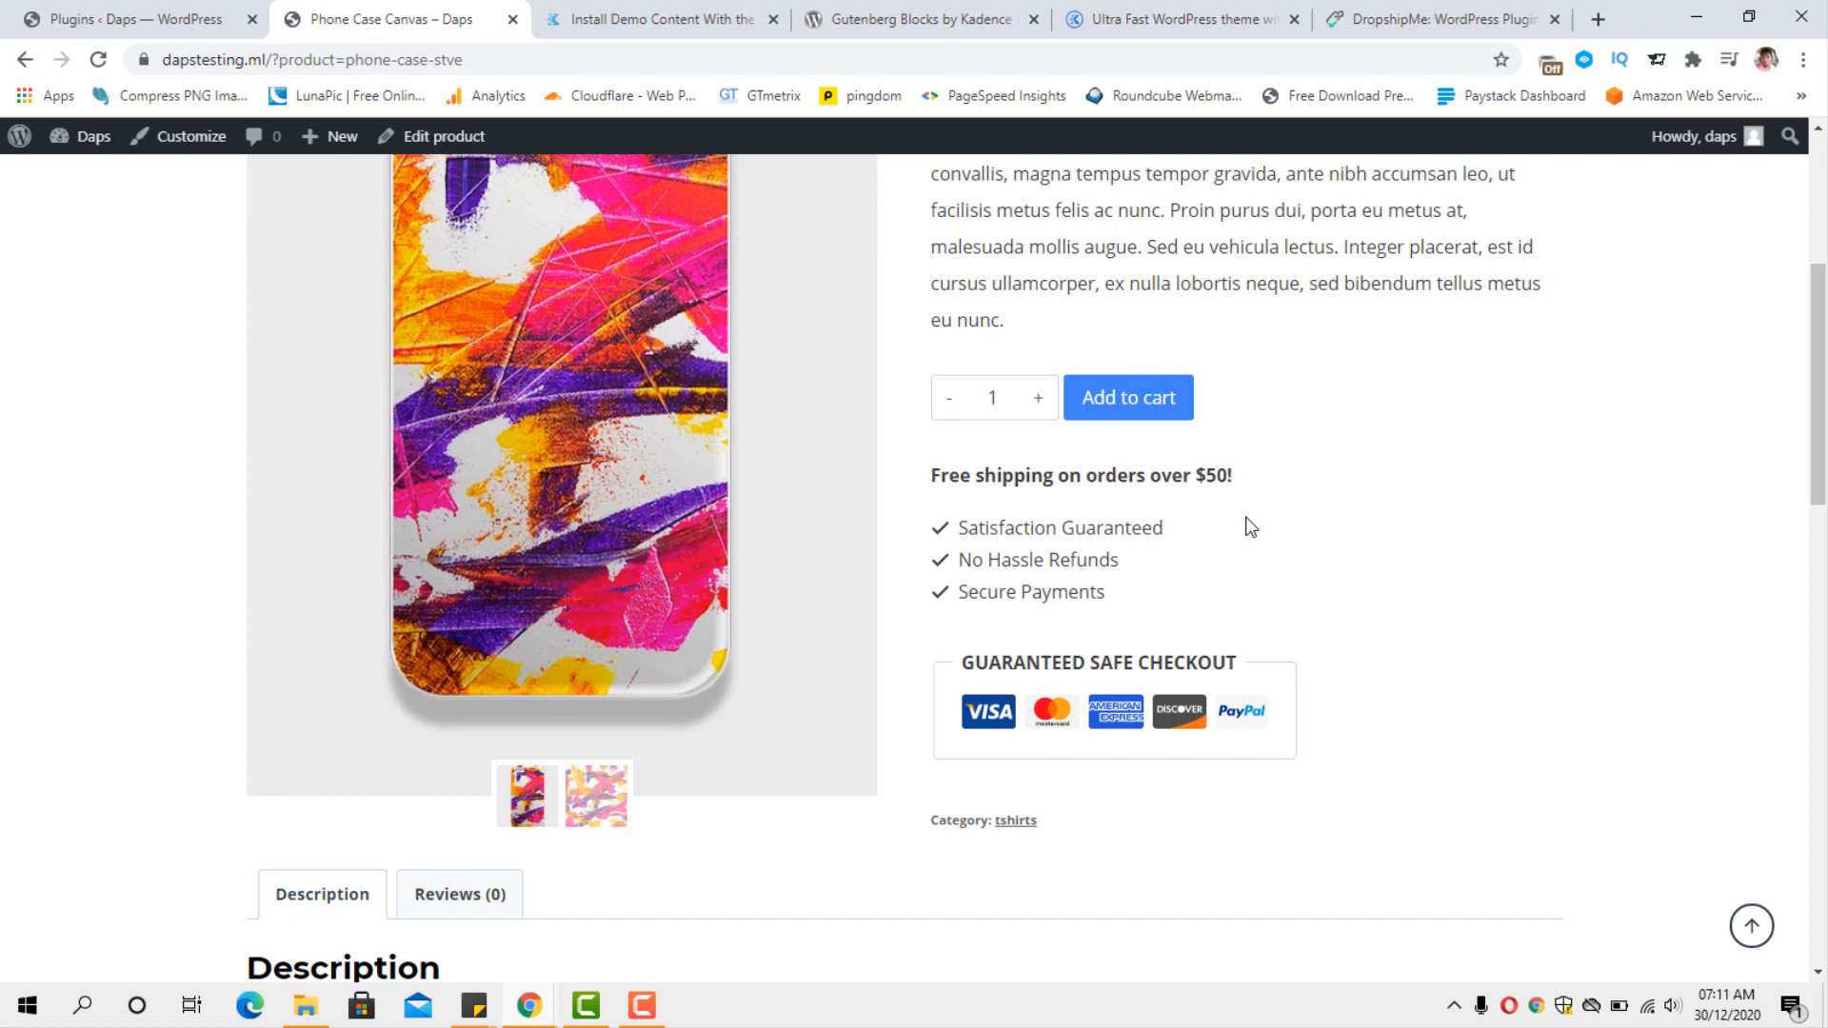
# Examine the Phone Case Canvas product page, including its price, purchase options, description and related products.
pyautogui.scroll(5, 1250, 527)
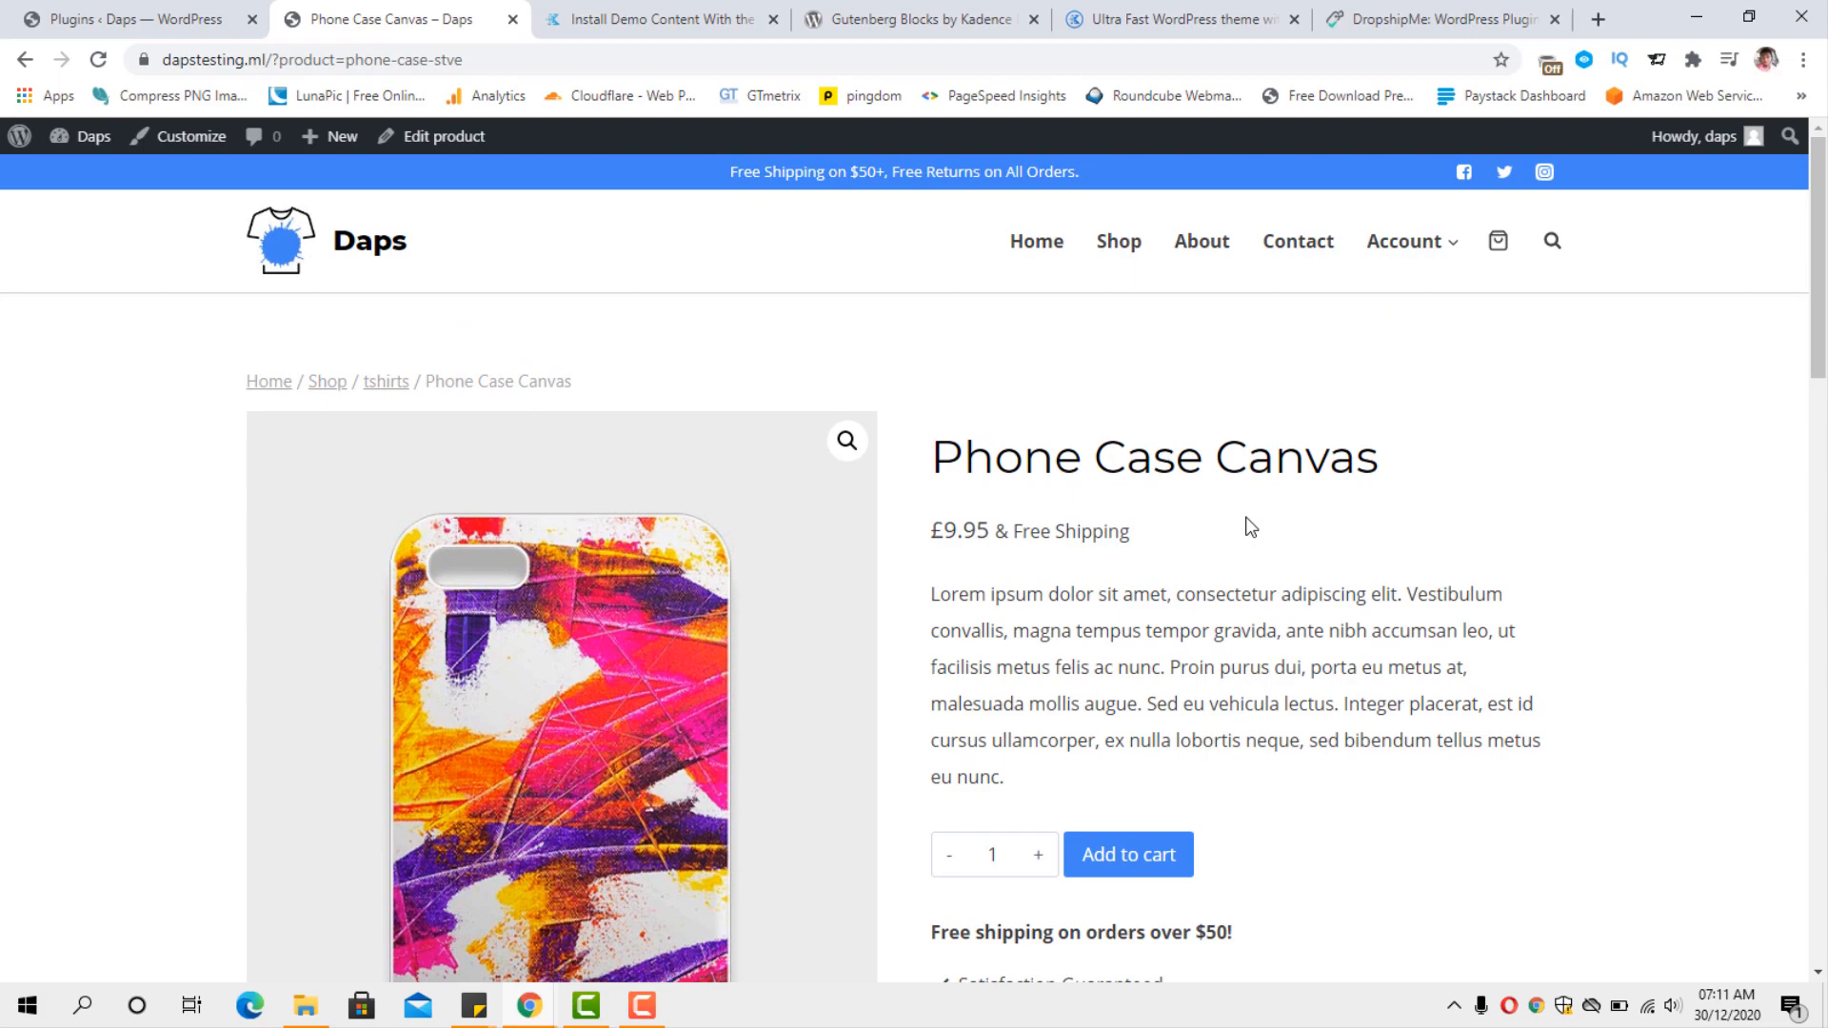
pyautogui.scroll(-3, 1250, 527)
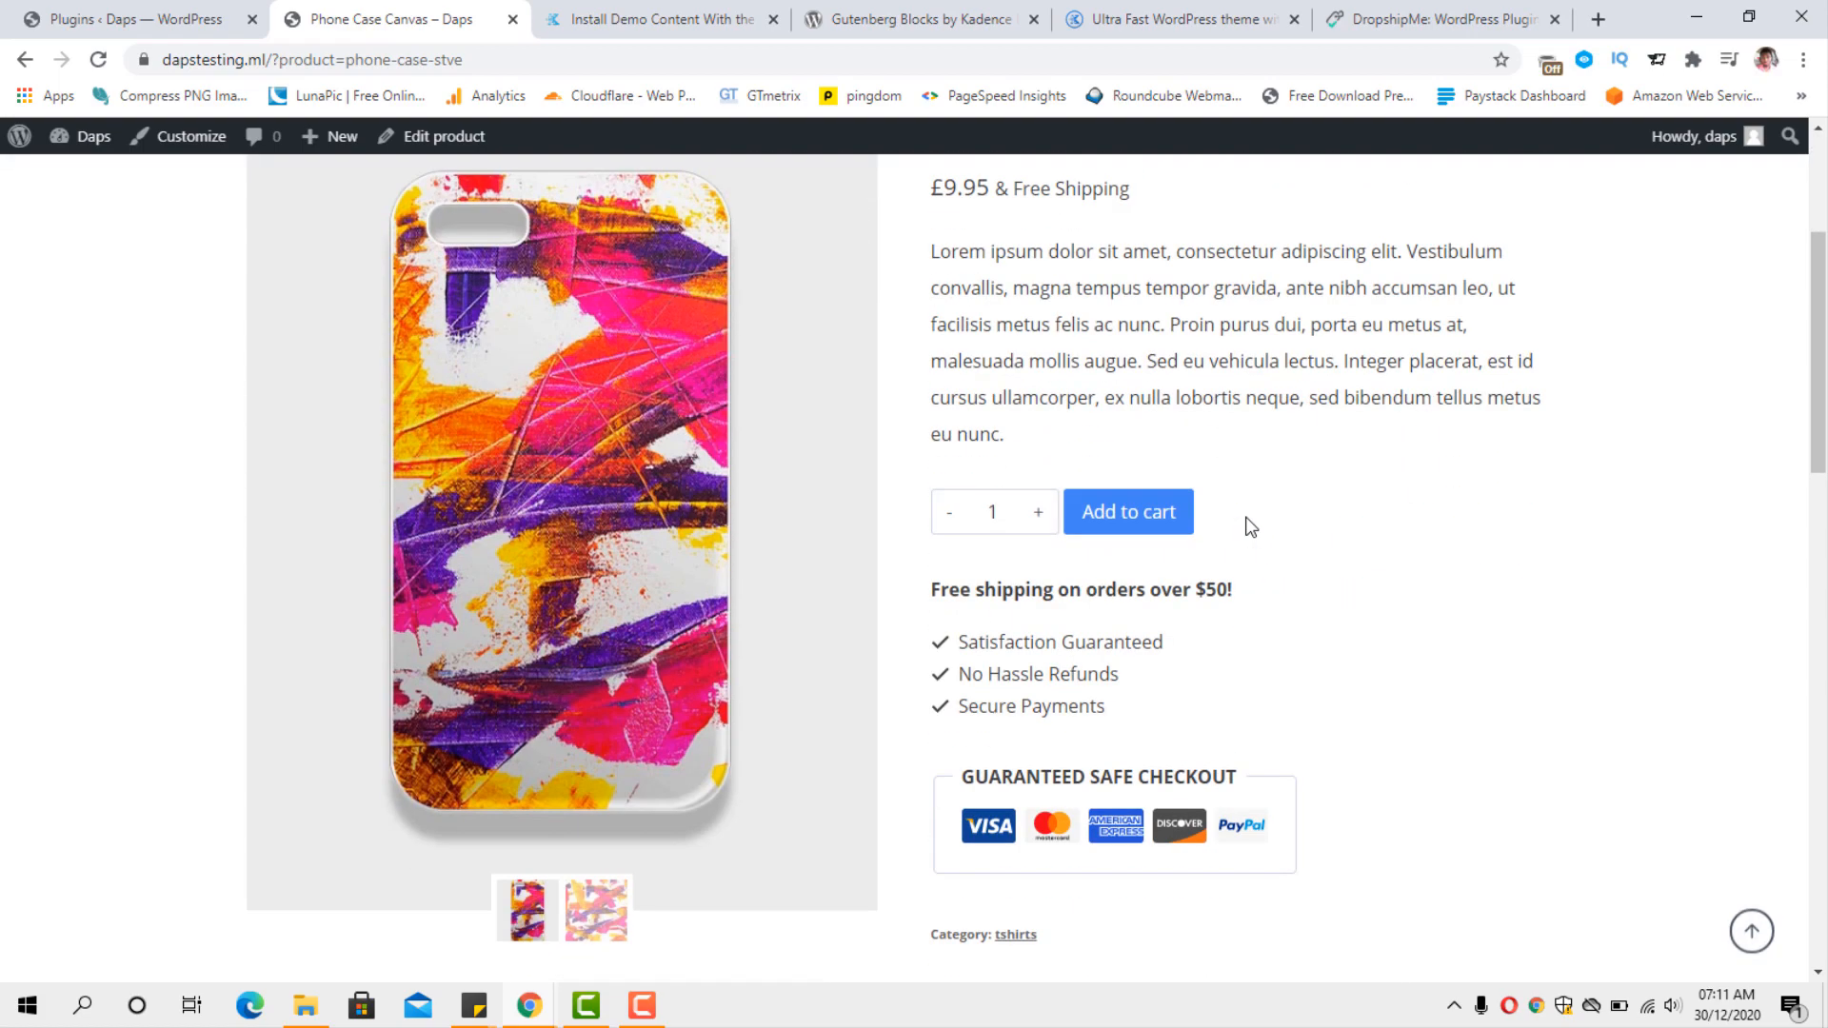
pyautogui.scroll(-12, 1249, 527)
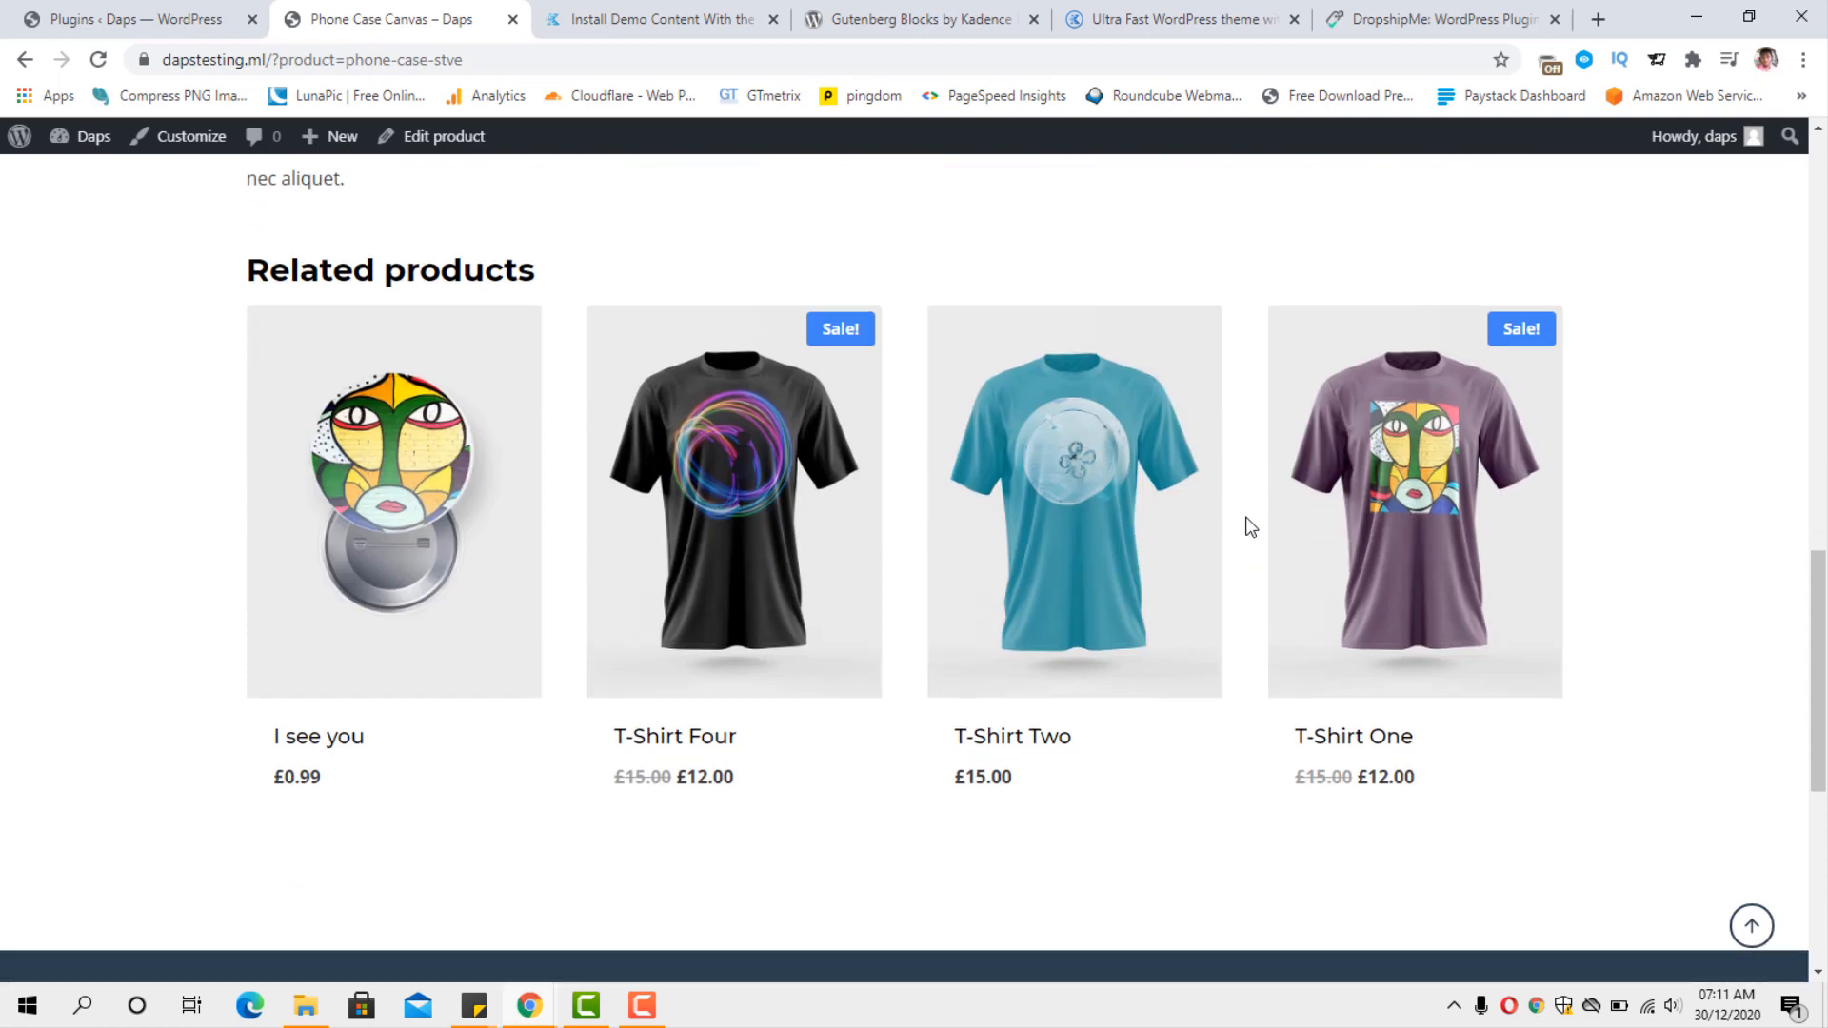
pyautogui.scroll(2, 1250, 527)
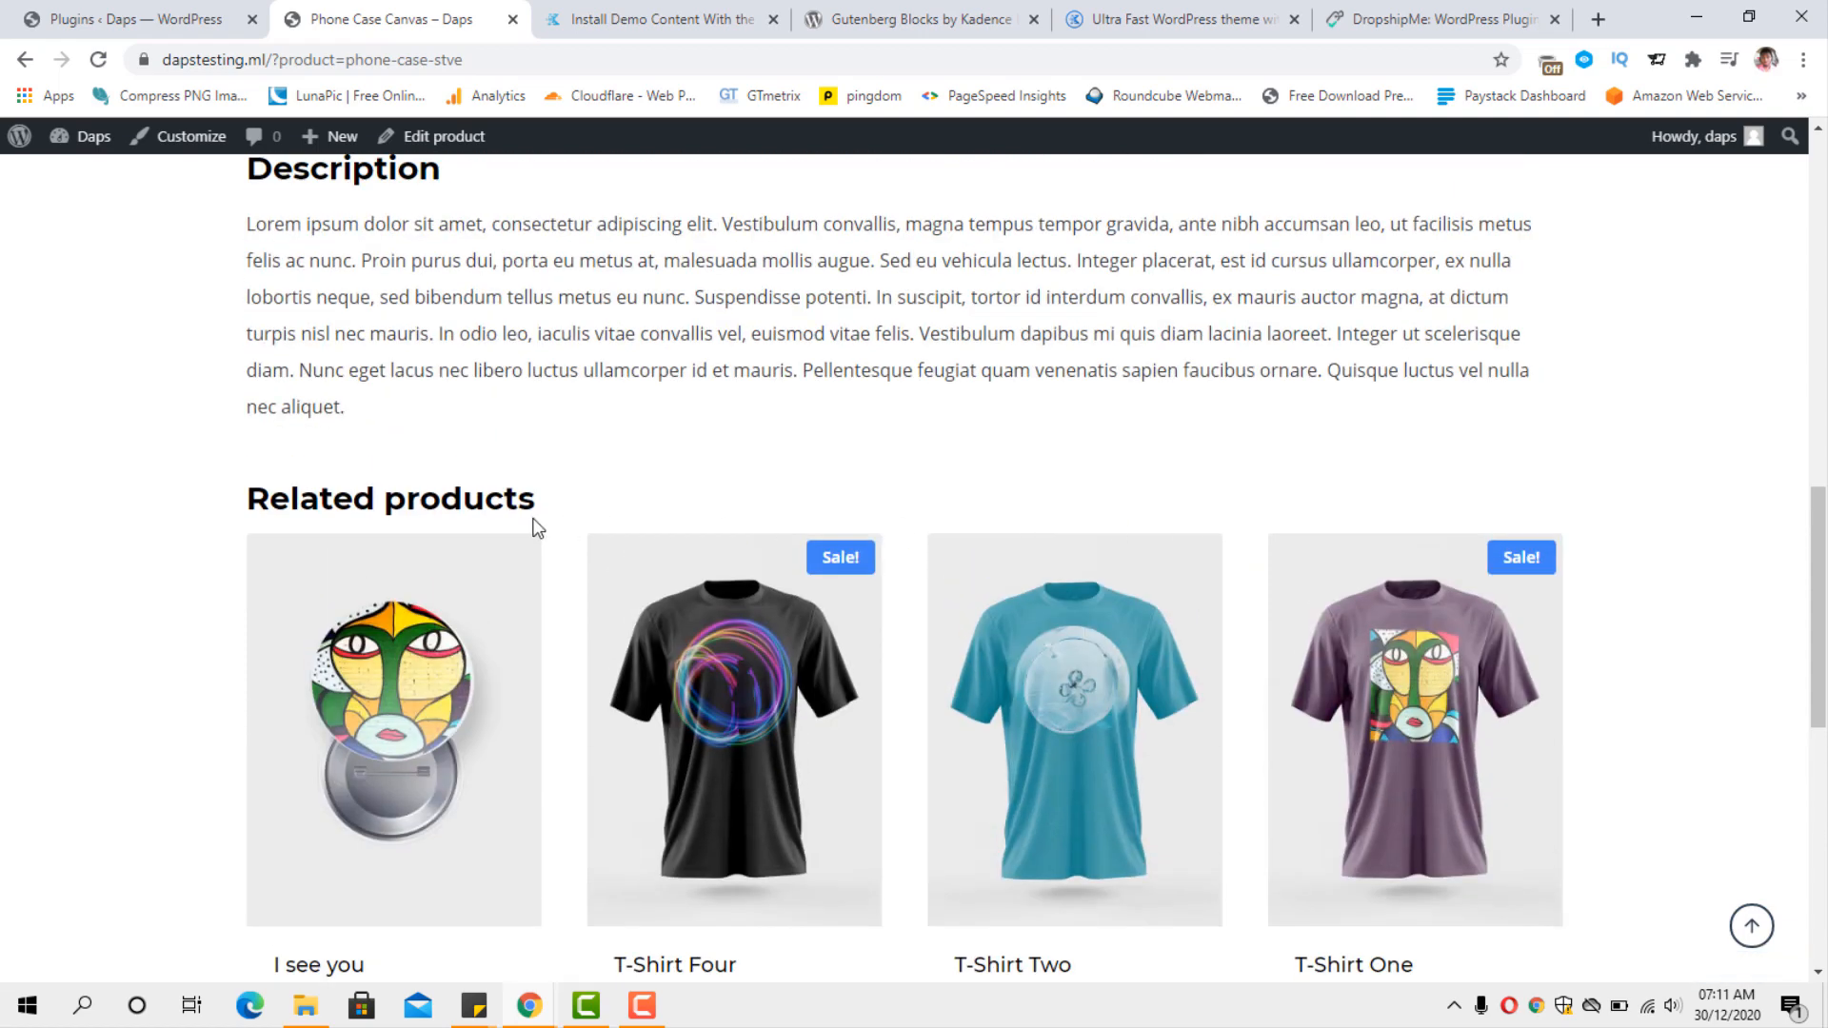
pyautogui.scroll(10, 979, 486)
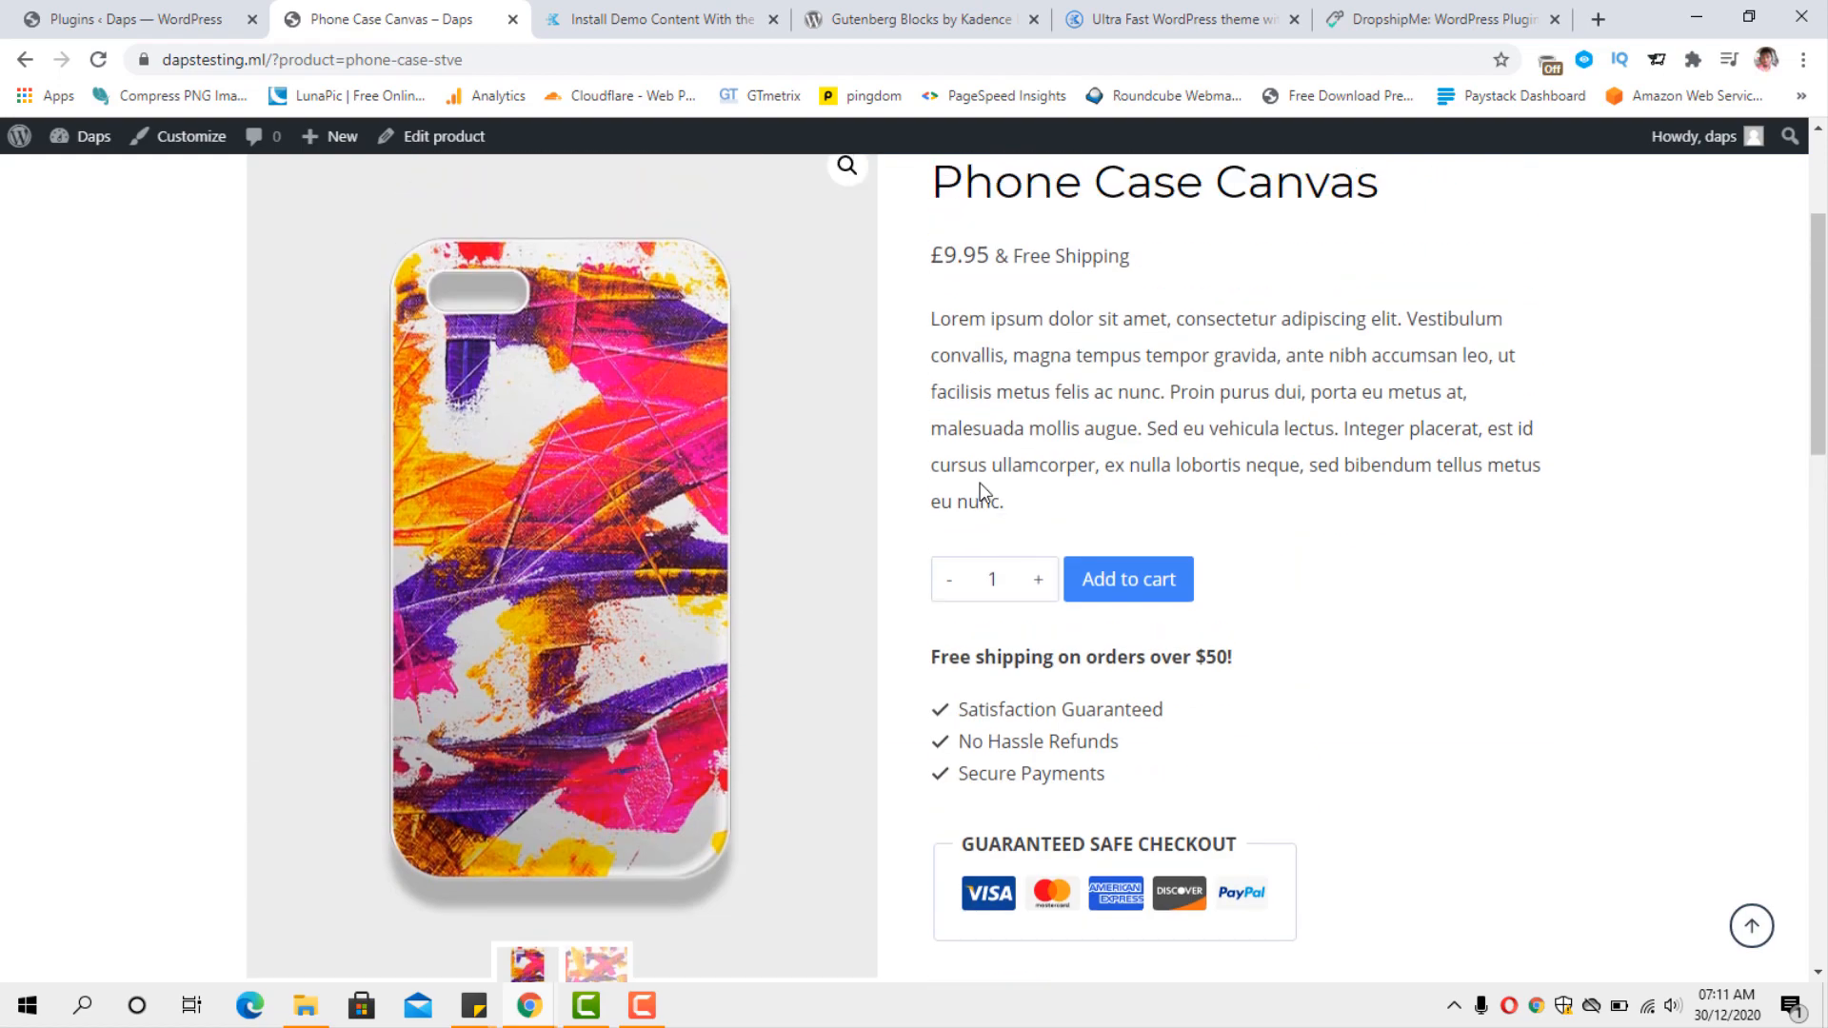
pyautogui.scroll(2, 982, 483)
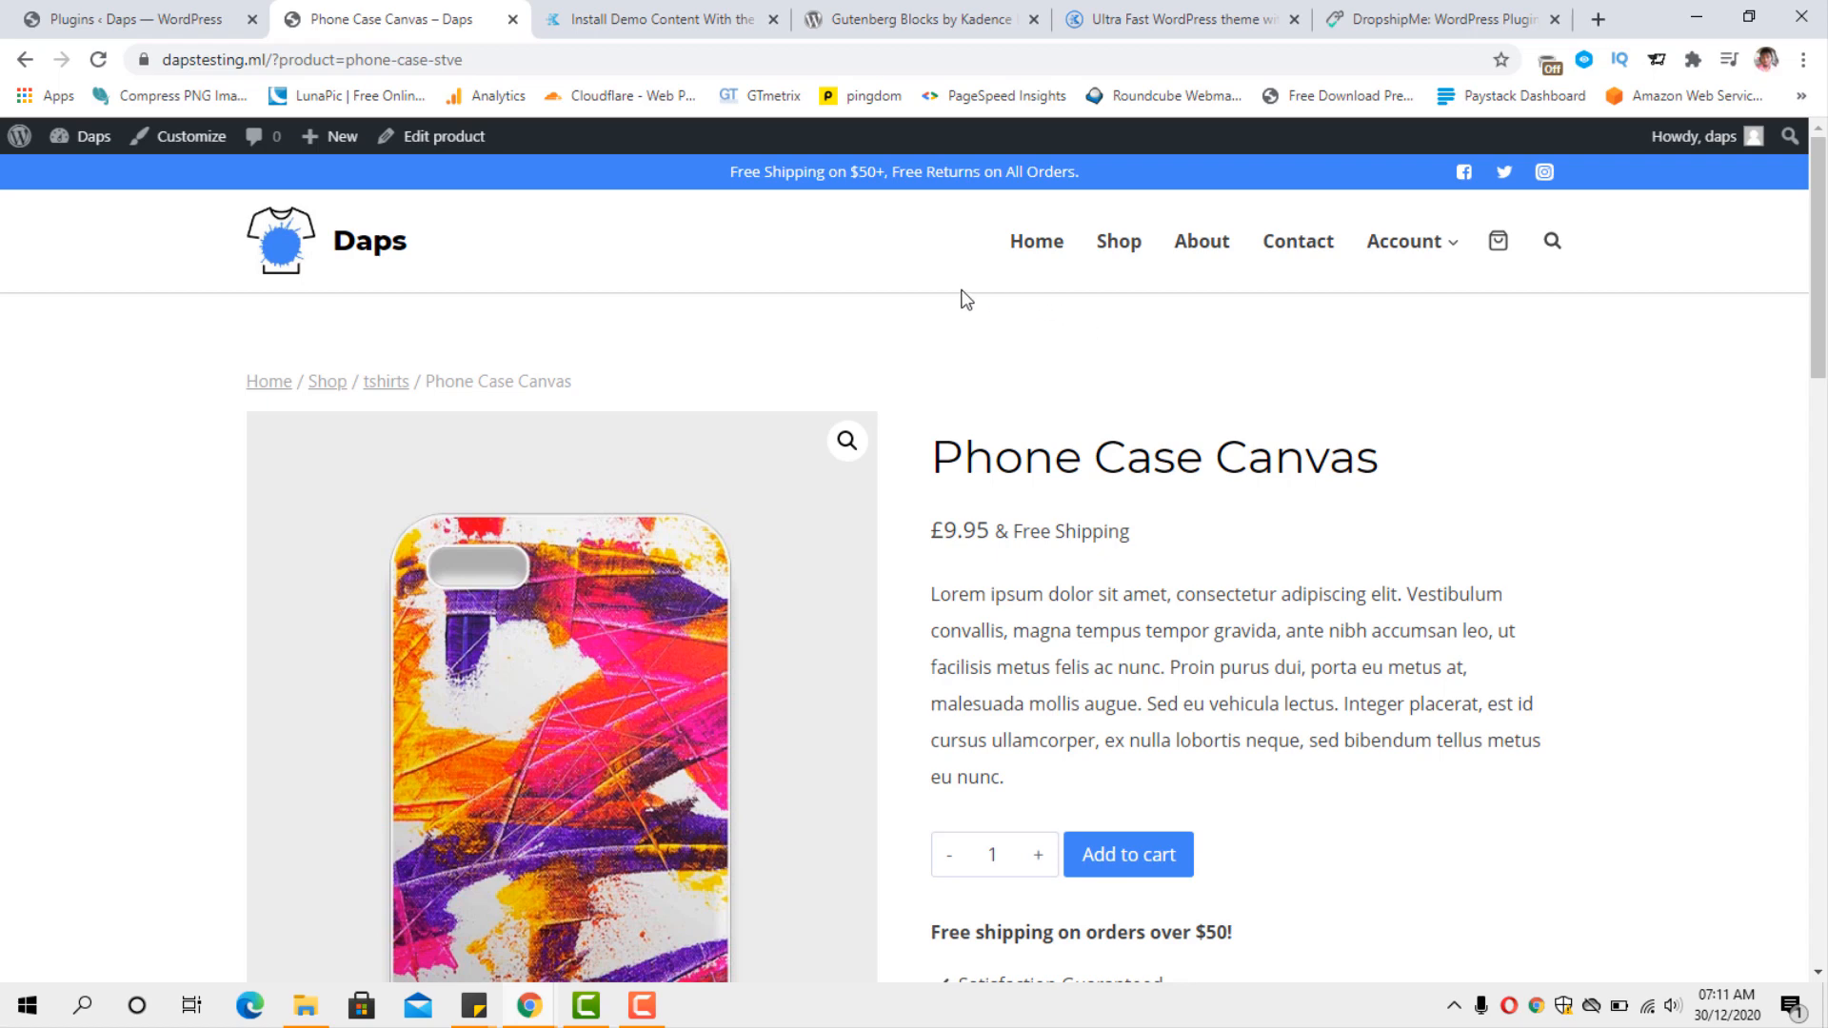
pyautogui.scroll(-1, 1000, 353)
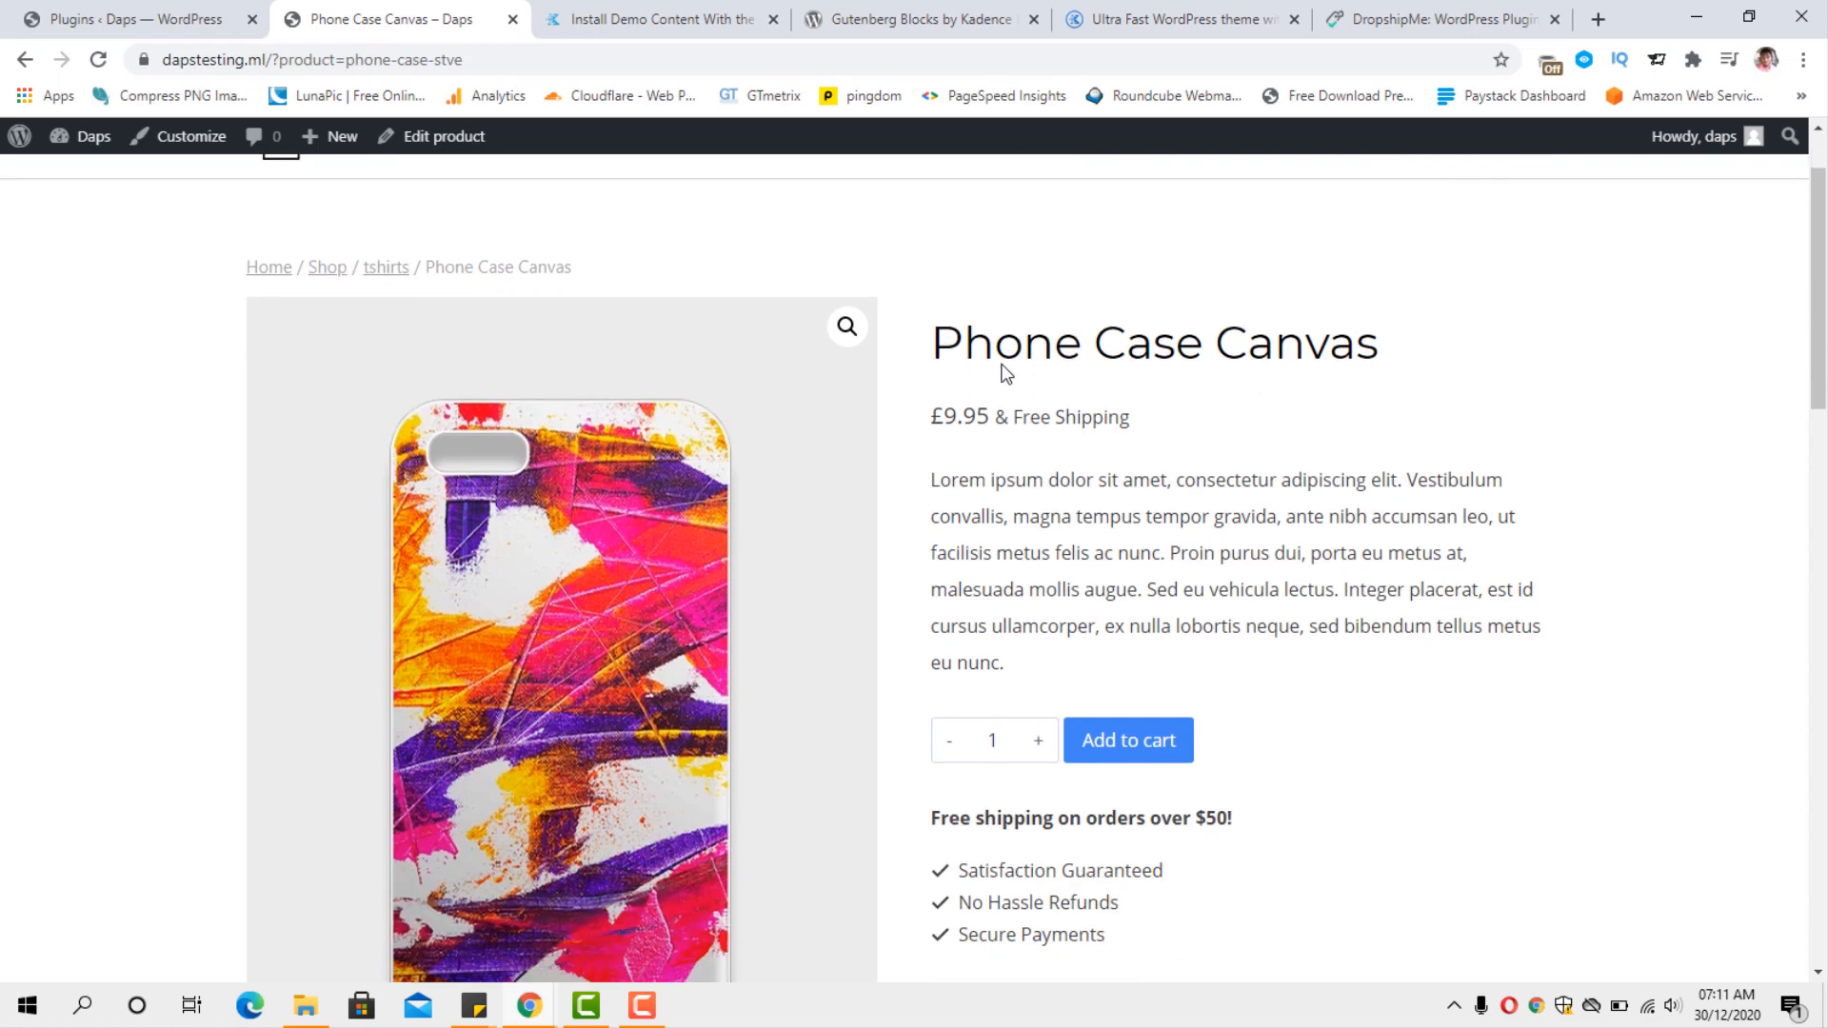
pyautogui.scroll(1, 1001, 364)
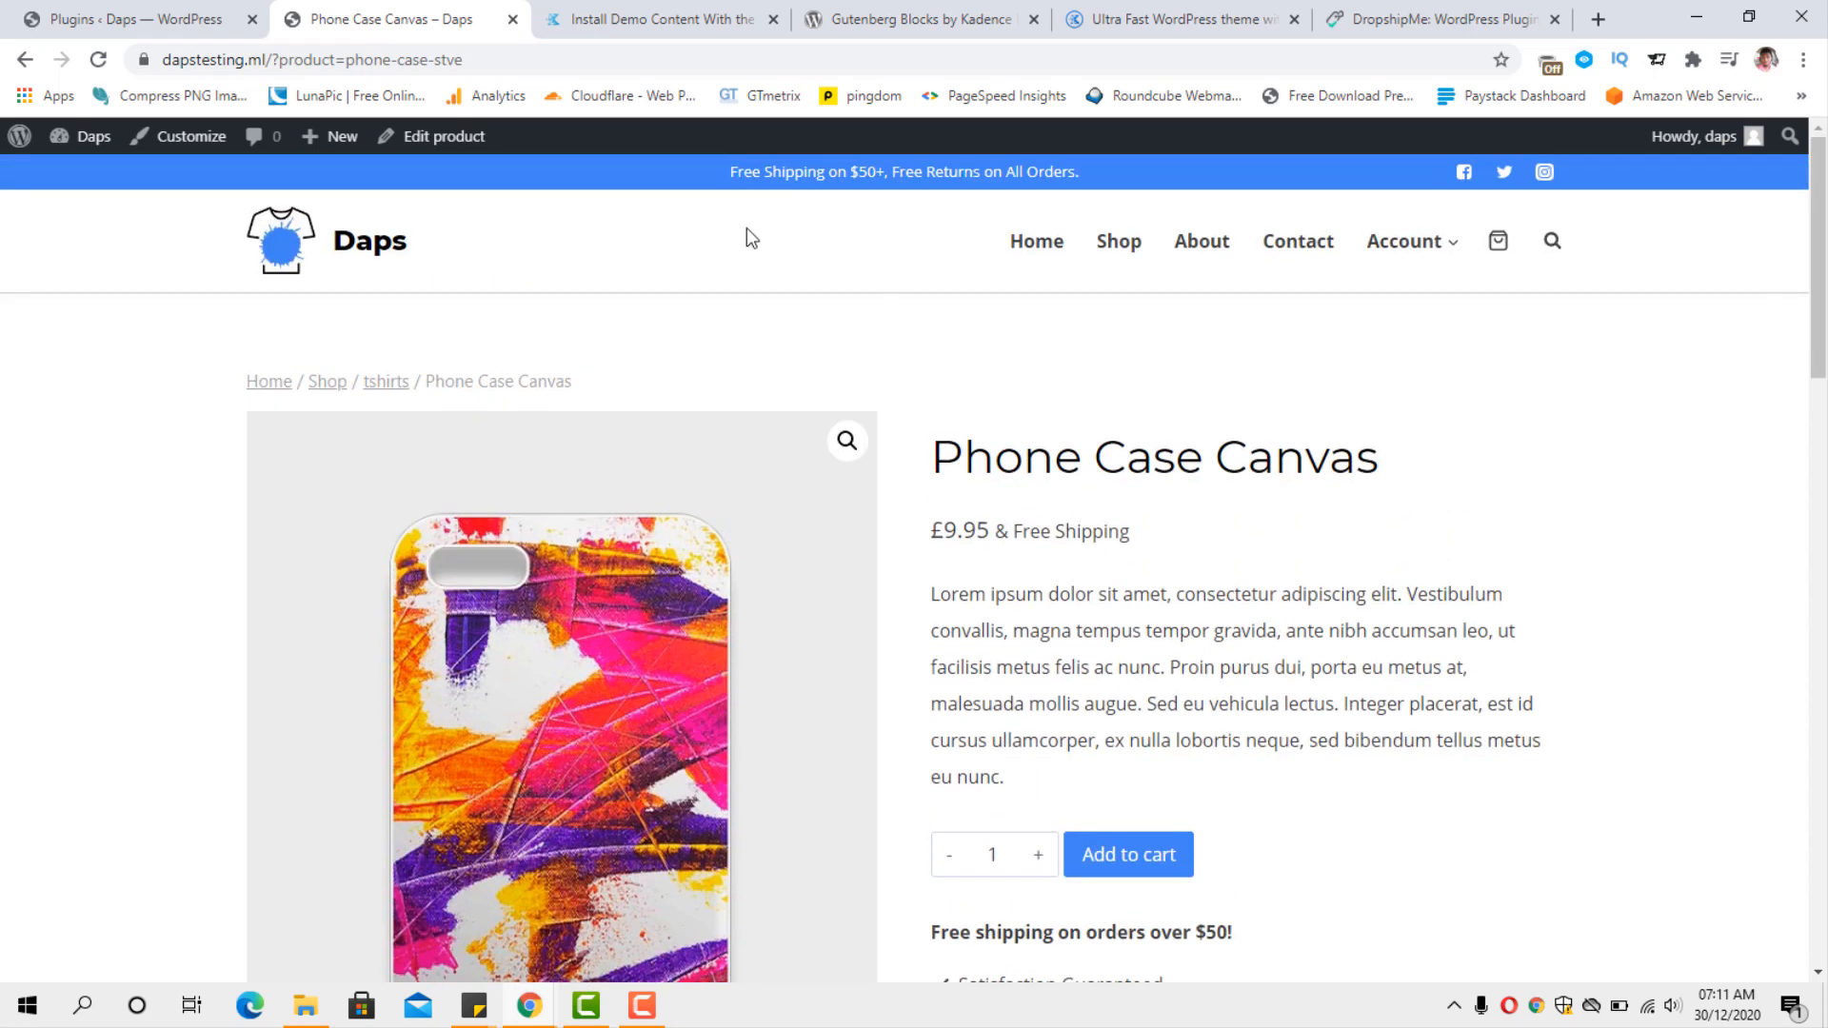
# Open the WooCommerce settings in the site dashboard and set the store's country and state to United States (US) — Florida.
pyautogui.click(105, 26)
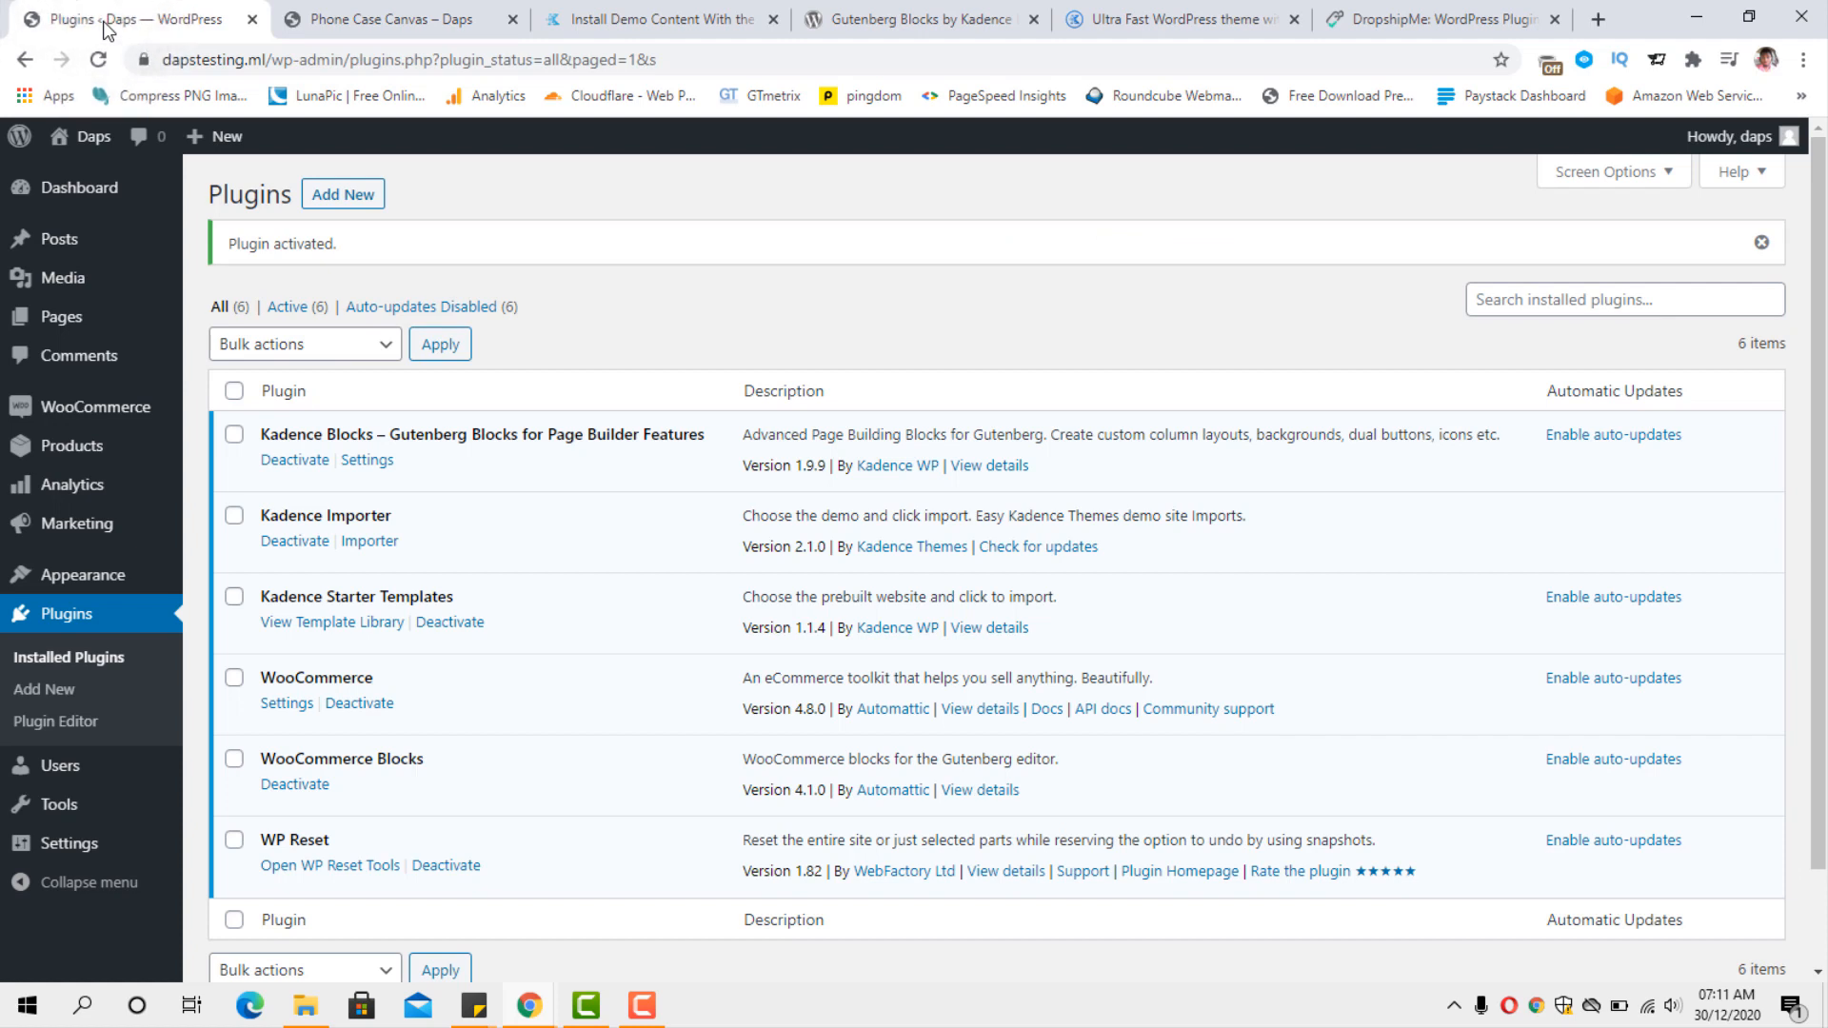
pyautogui.moveTo(84, 420)
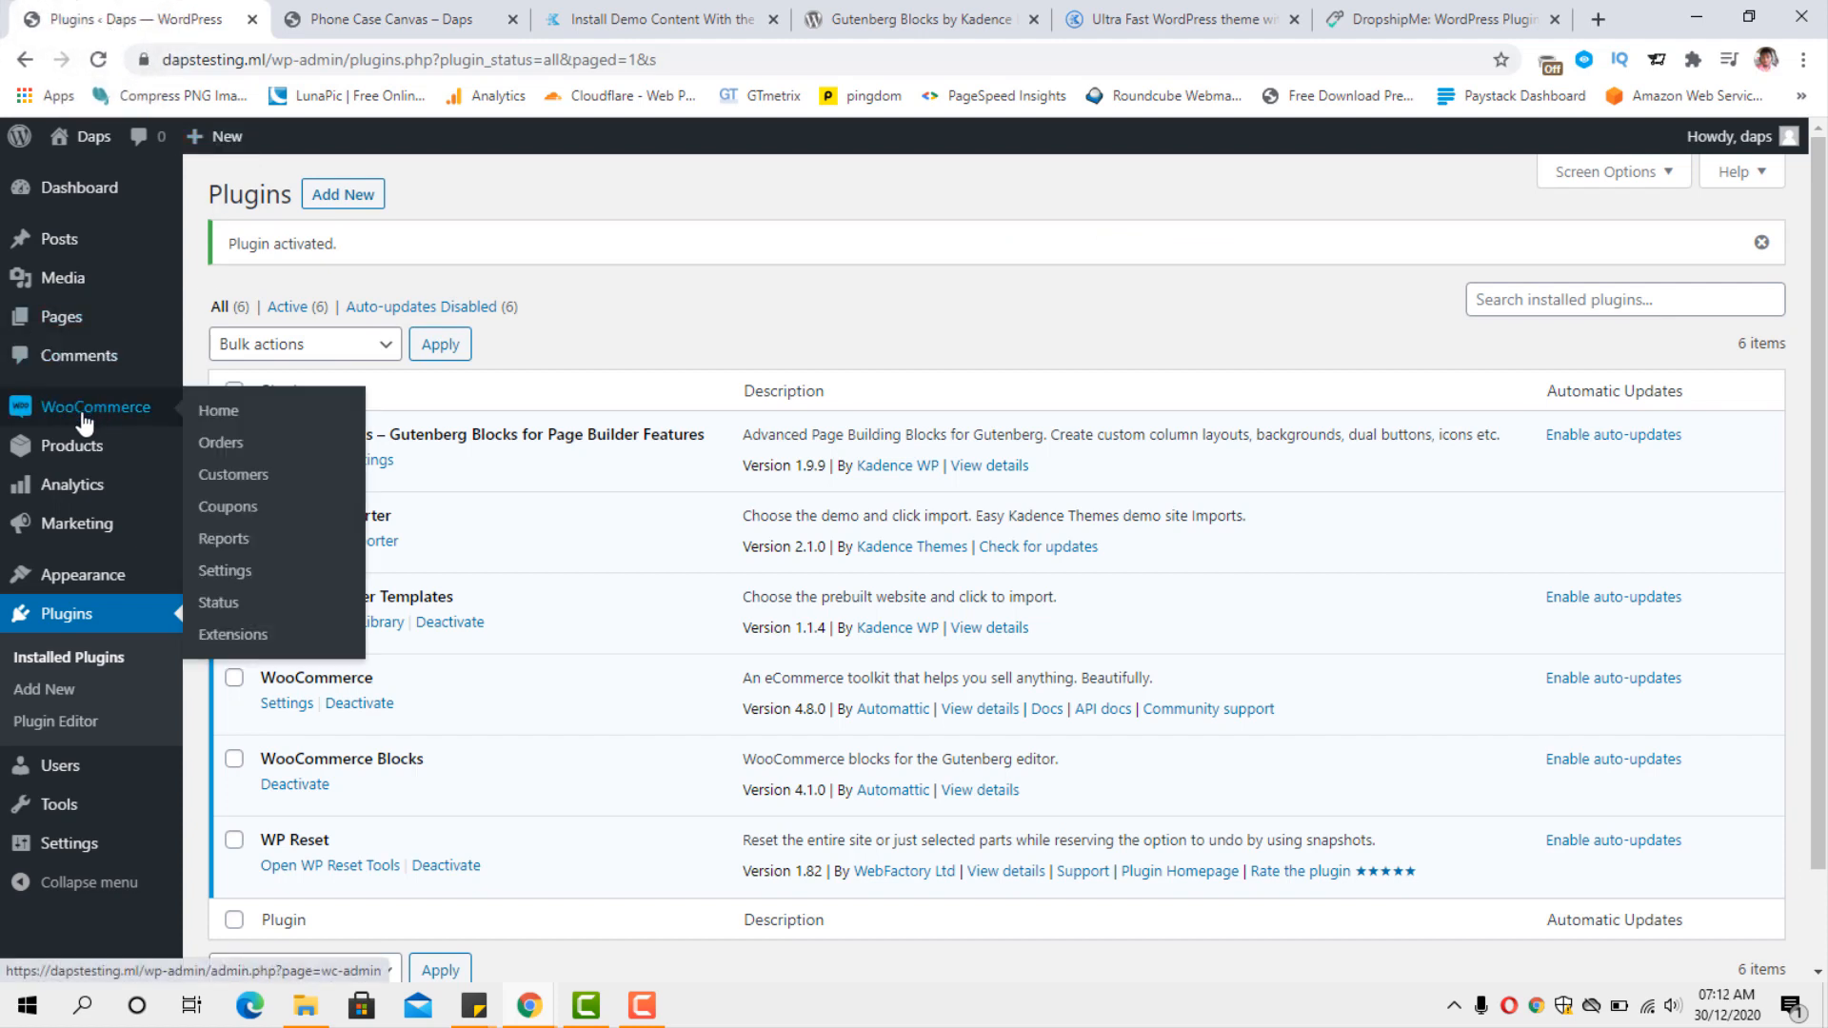
pyautogui.click(223, 574)
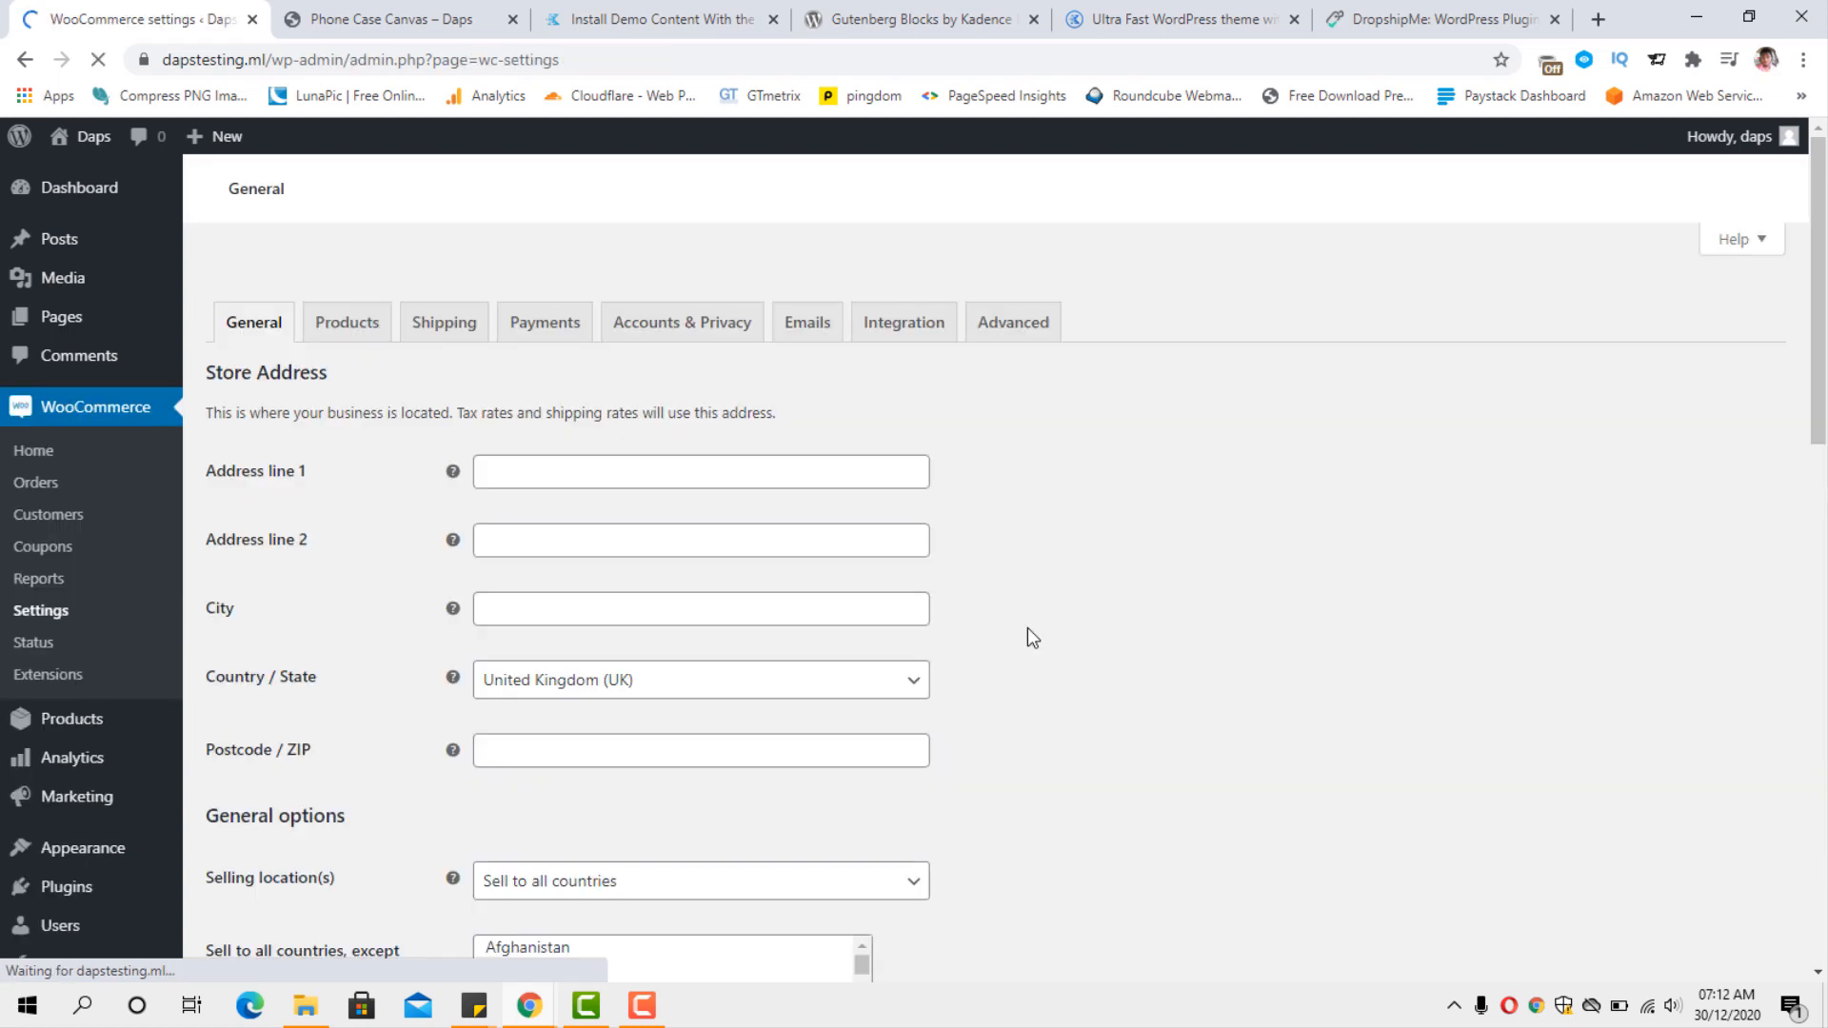
pyautogui.click(893, 697)
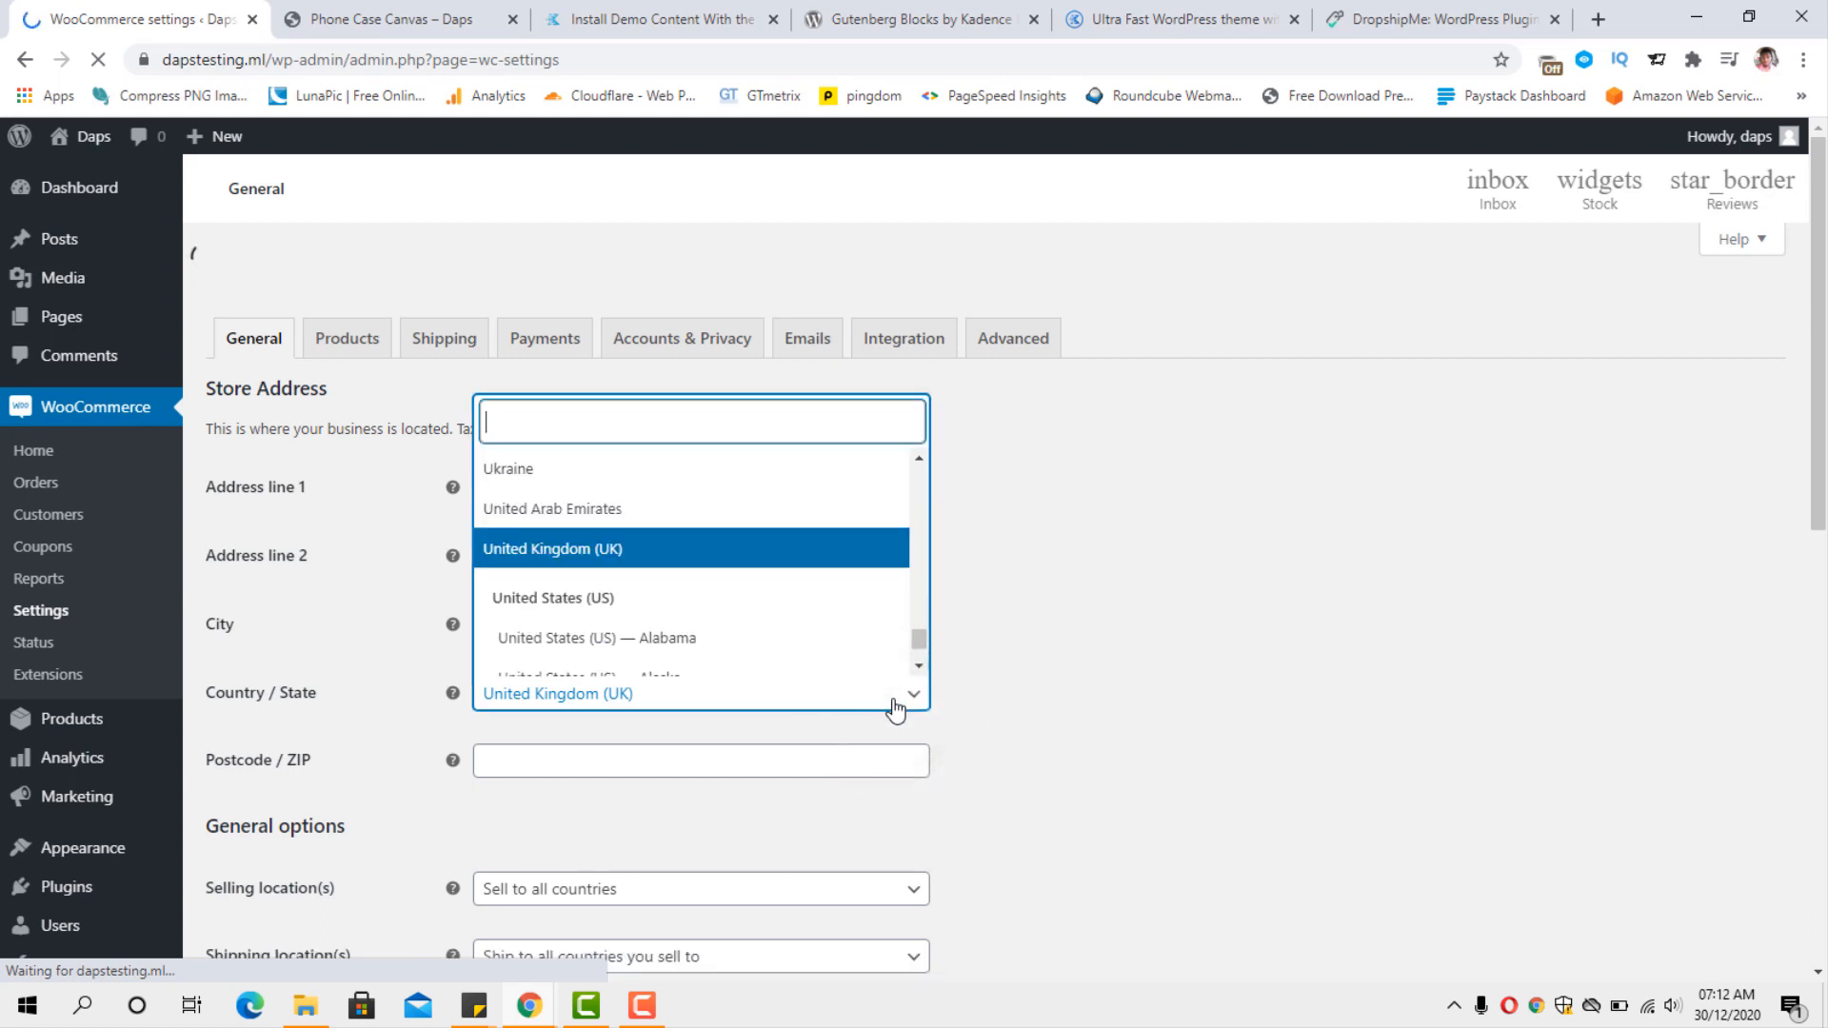
pyautogui.scroll(-1, 762, 643)
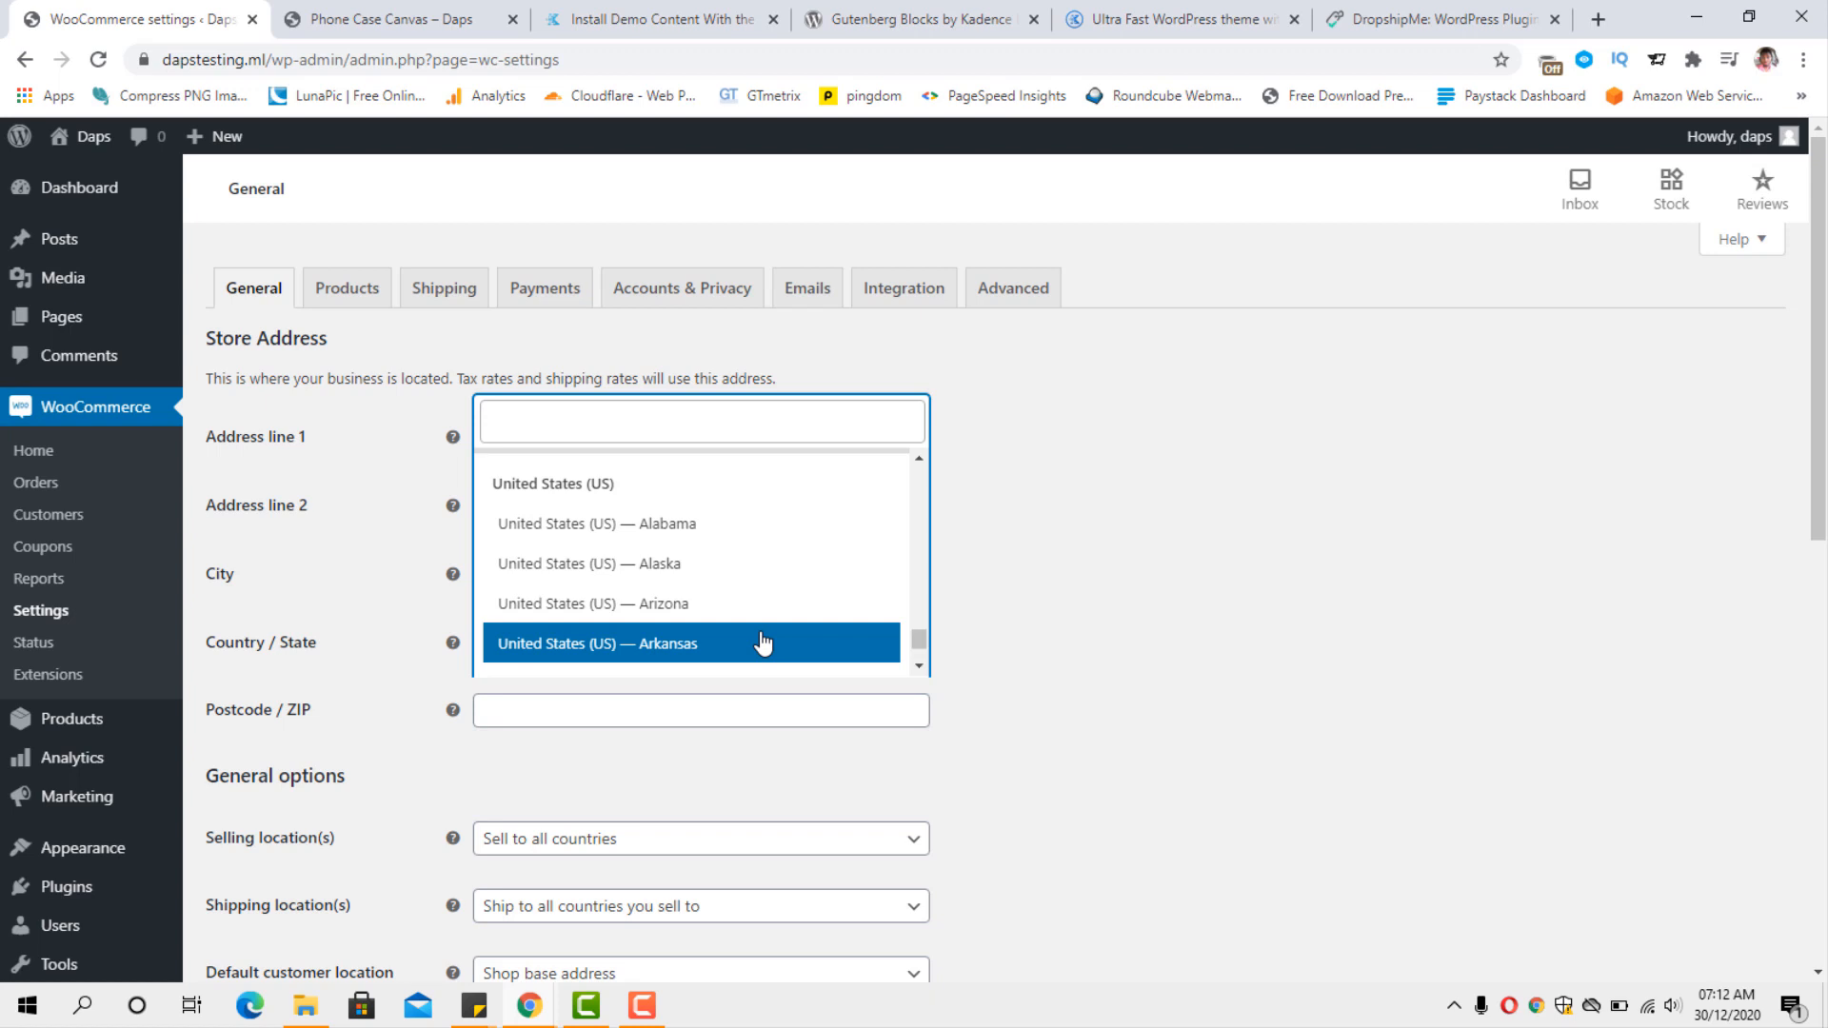
pyautogui.scroll(-3, 763, 643)
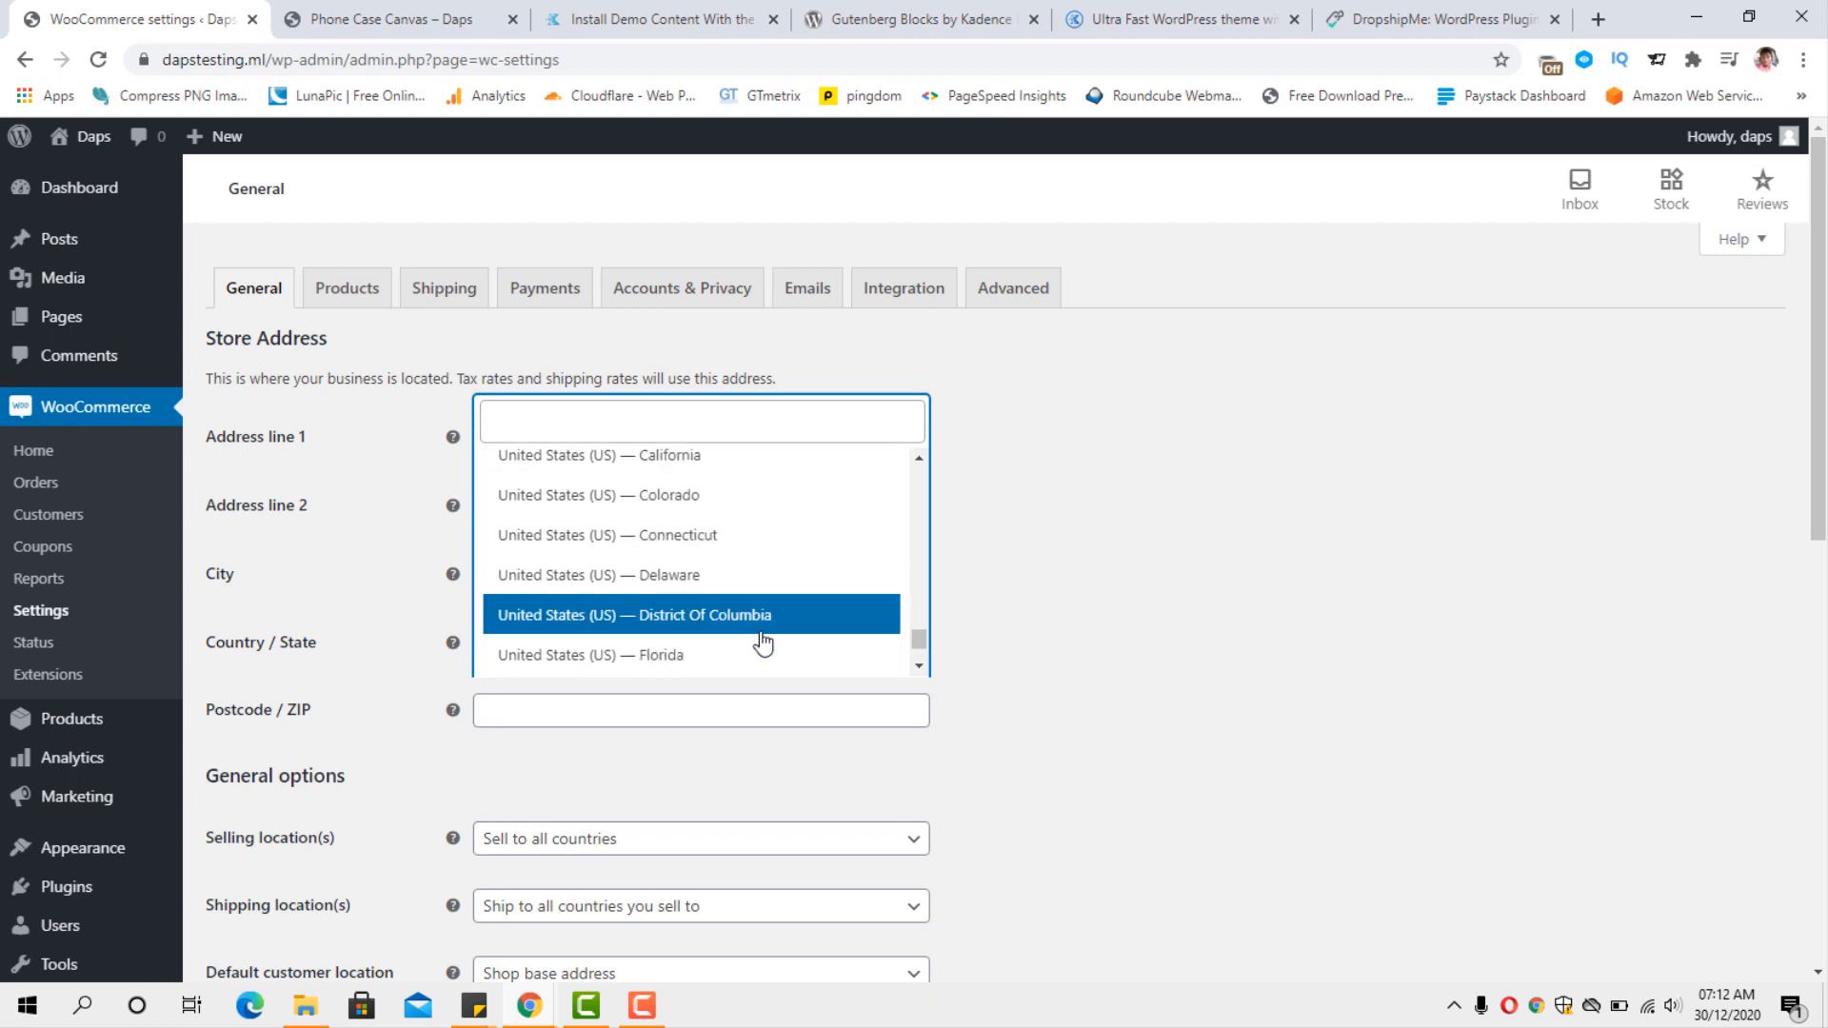
pyautogui.scroll(5, 763, 643)
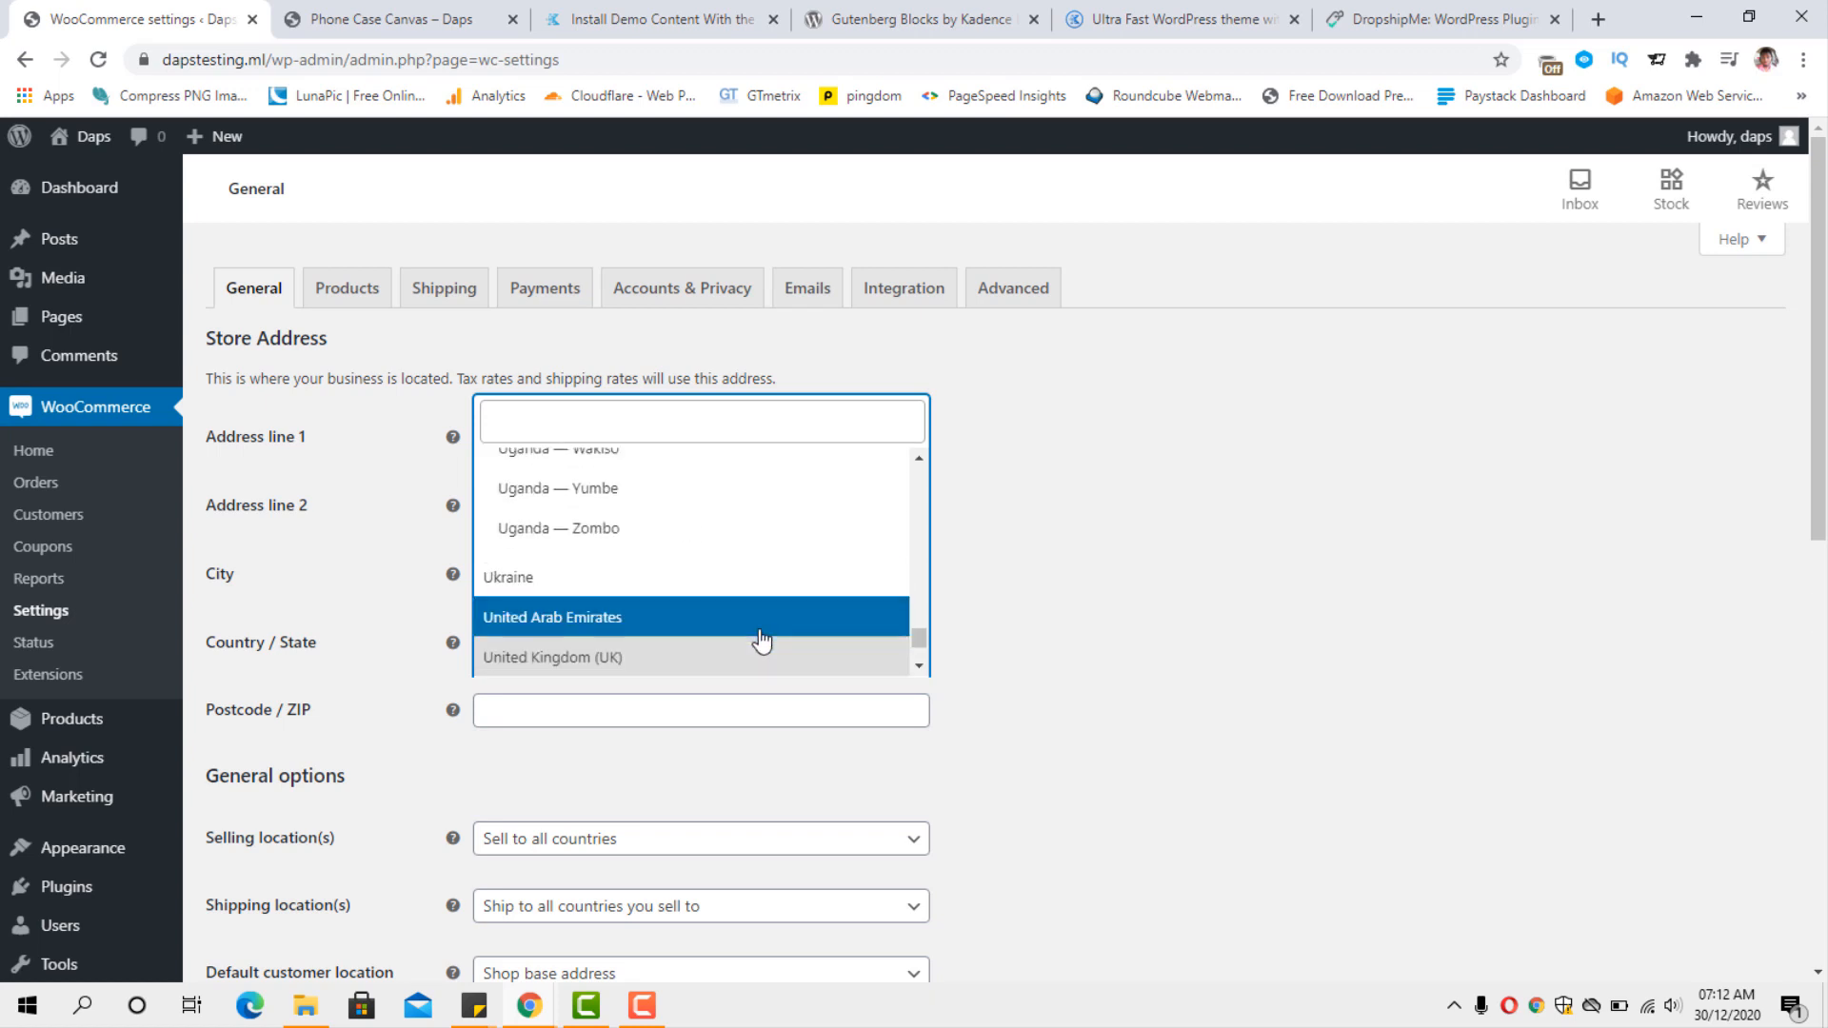
pyautogui.scroll(-2, 762, 643)
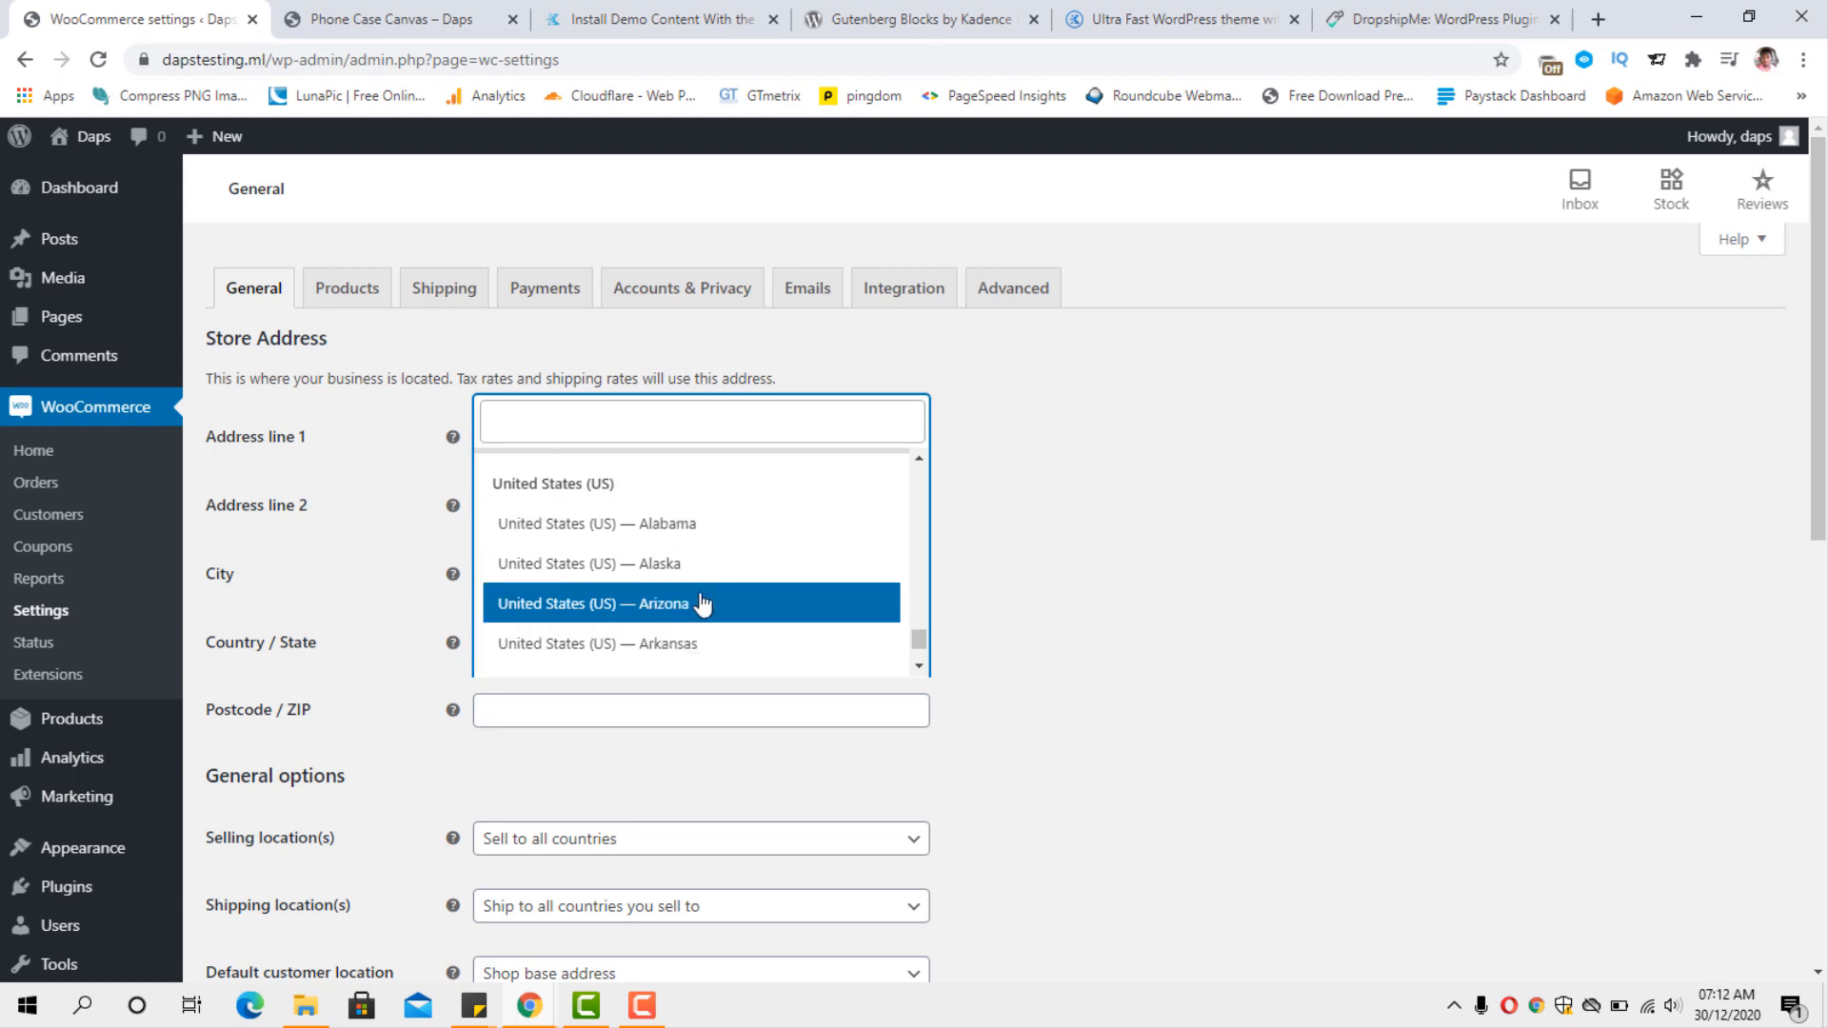
pyautogui.scroll(-3, 609, 590)
pyautogui.click(624, 540)
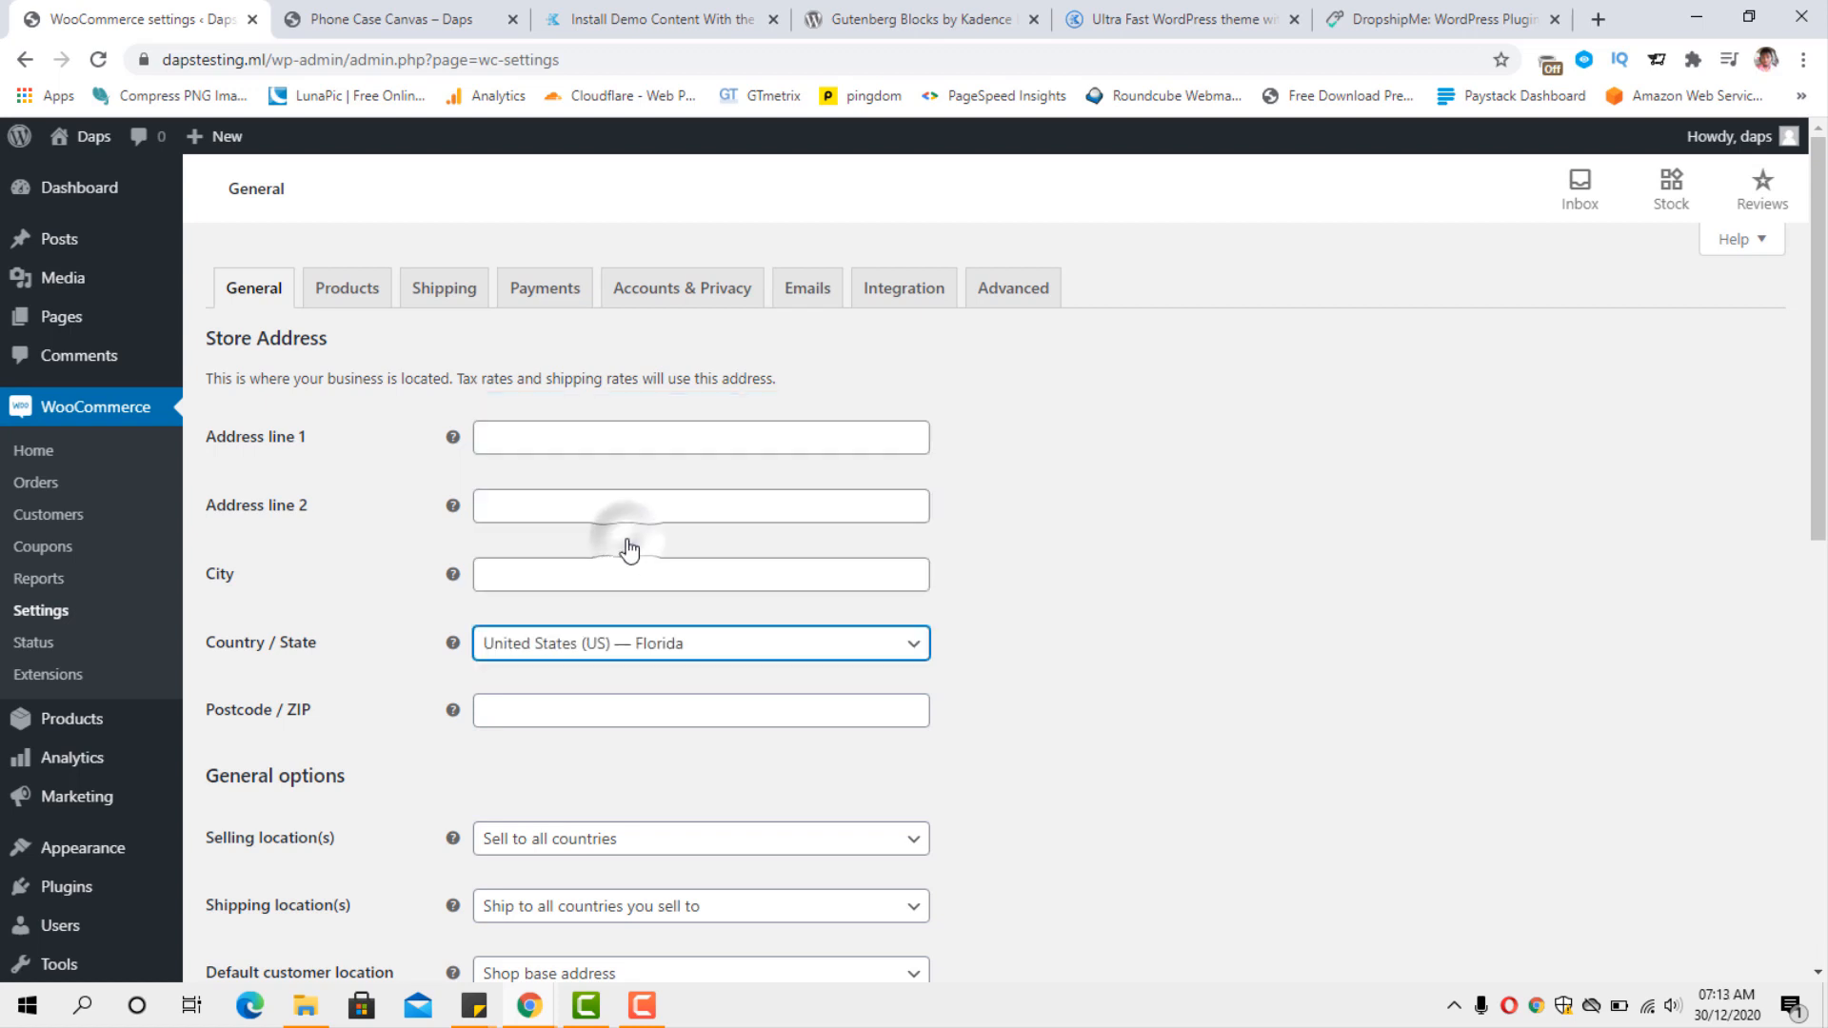
# Set the store currency to United States (US) dollar ($) and save the general settings.
pyautogui.scroll(-1, 819, 562)
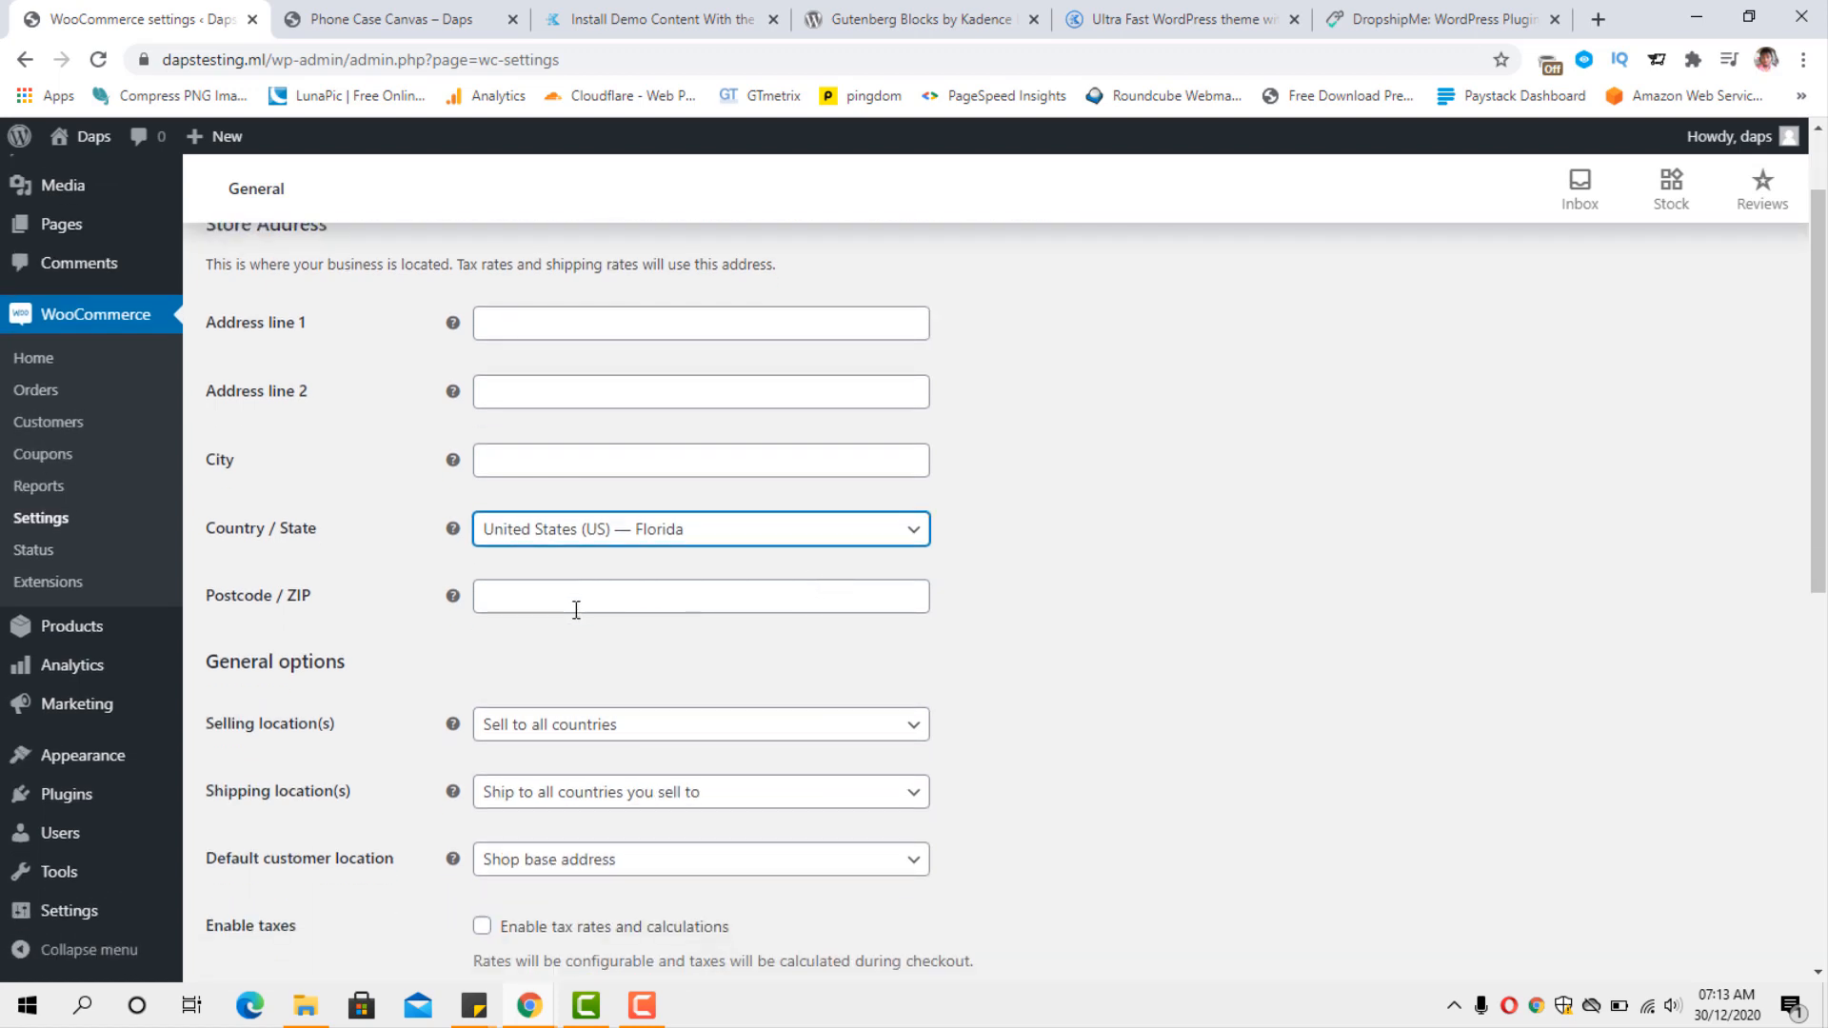
pyautogui.scroll(-2, 576, 610)
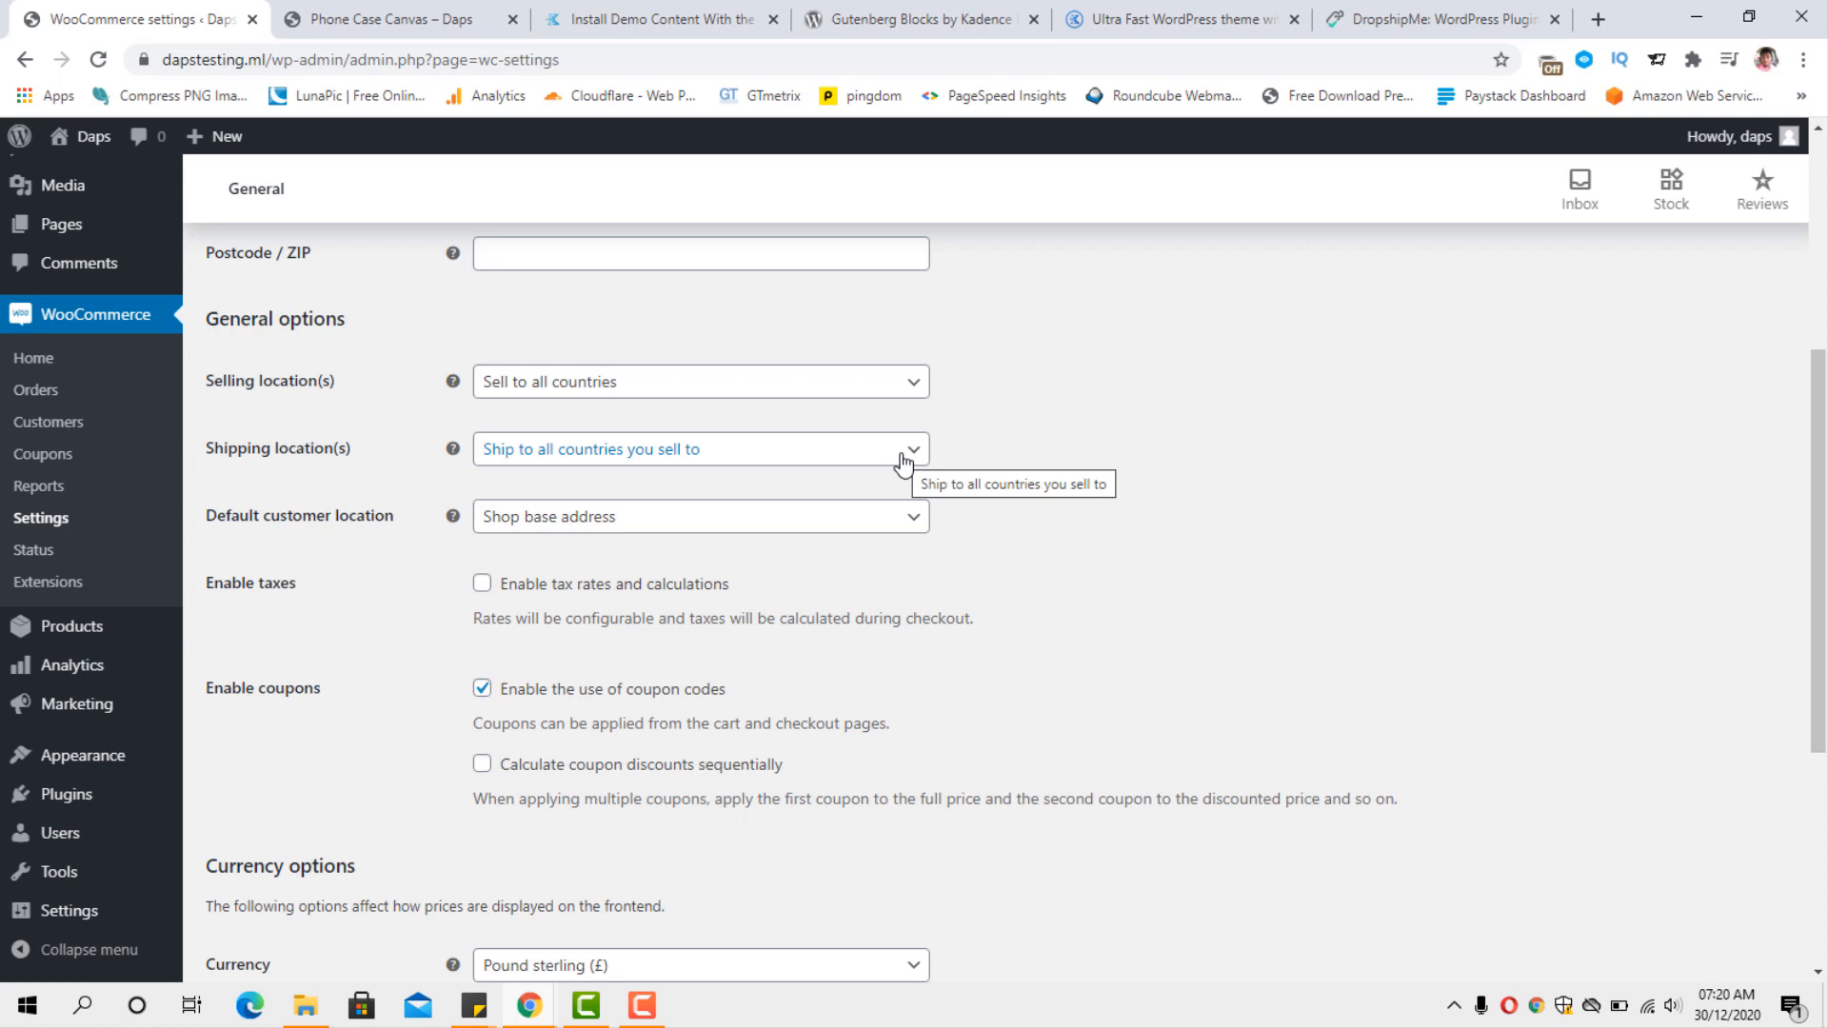
pyautogui.scroll(-2, 980, 524)
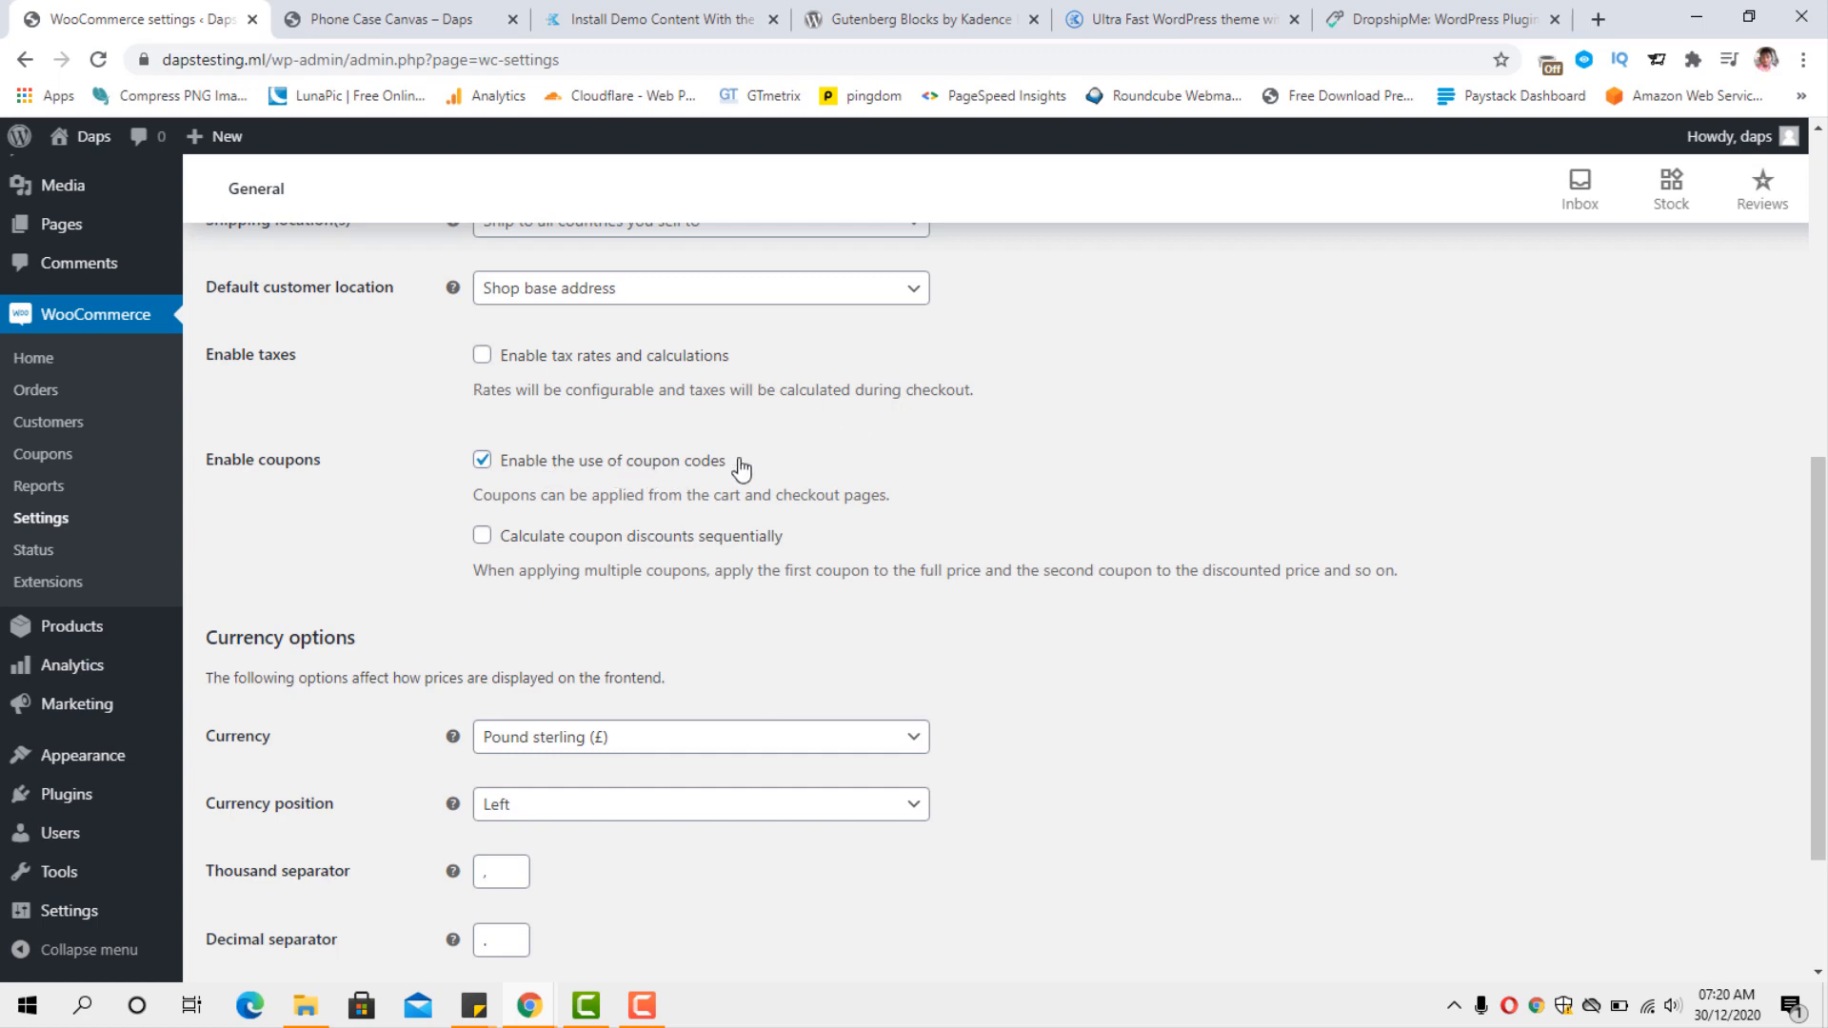
pyautogui.scroll(-1, 900, 454)
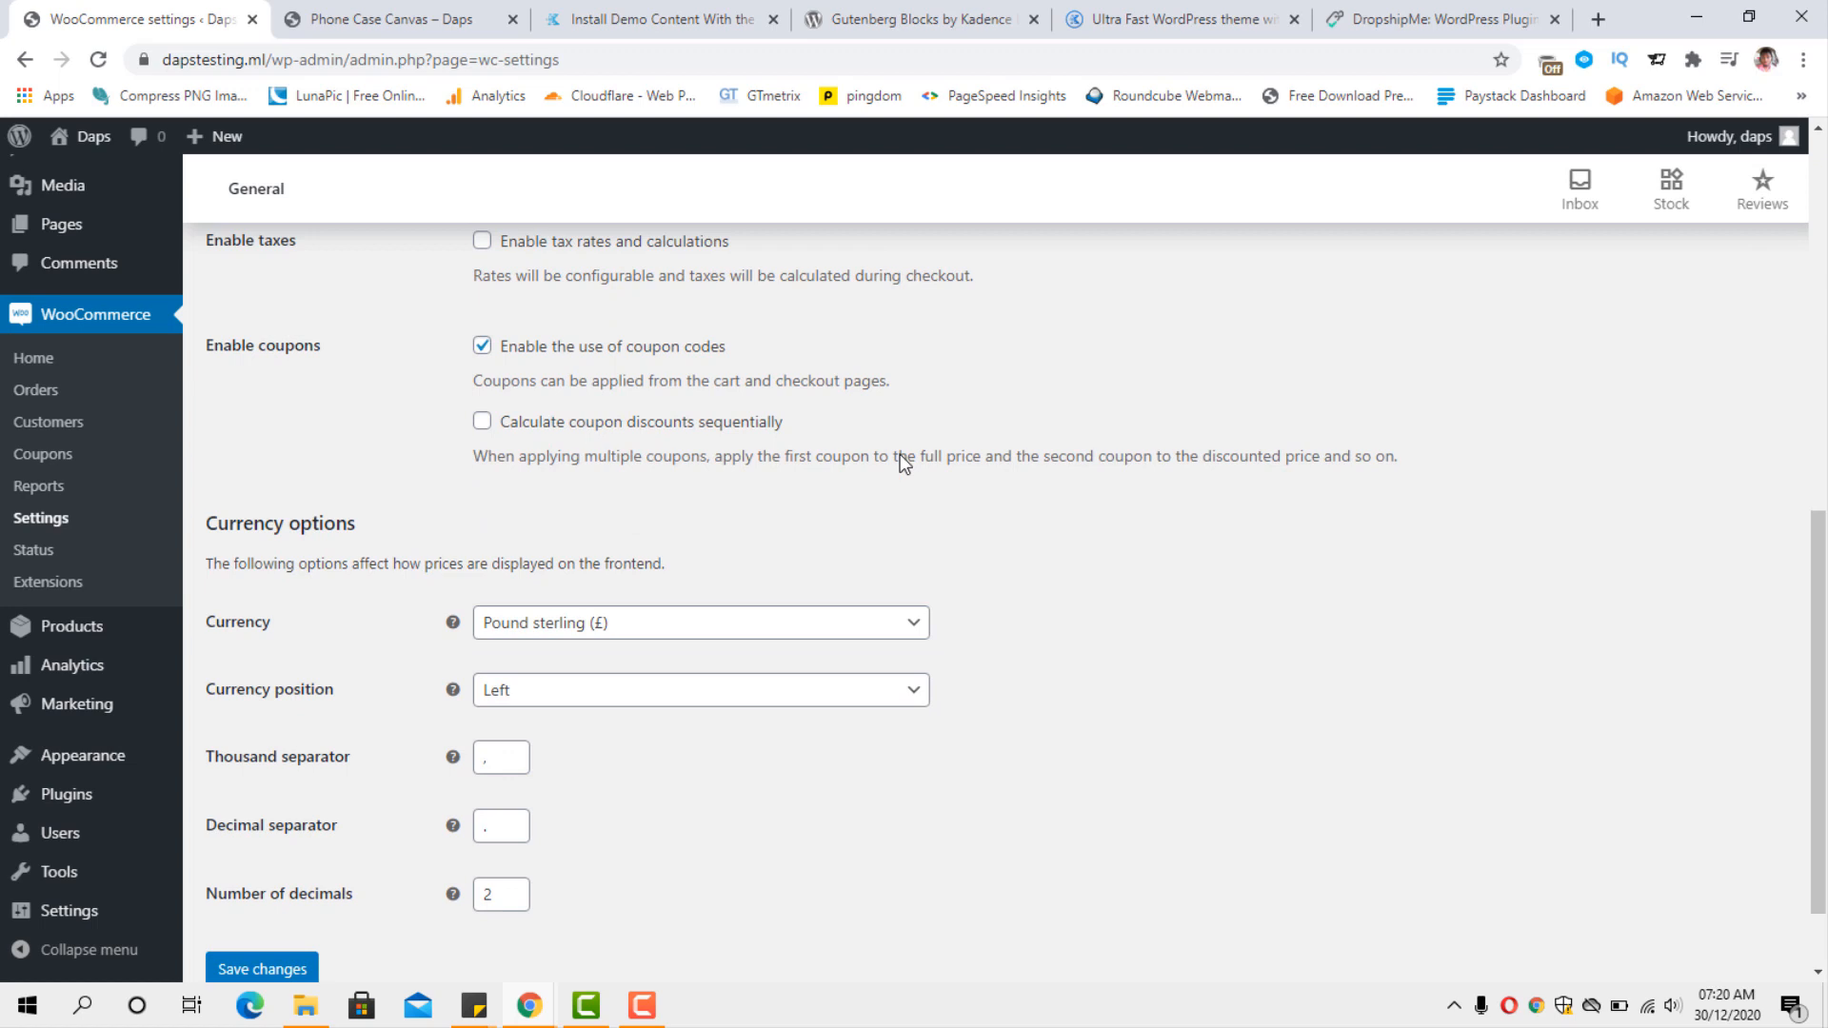
pyautogui.scroll(-1, 899, 454)
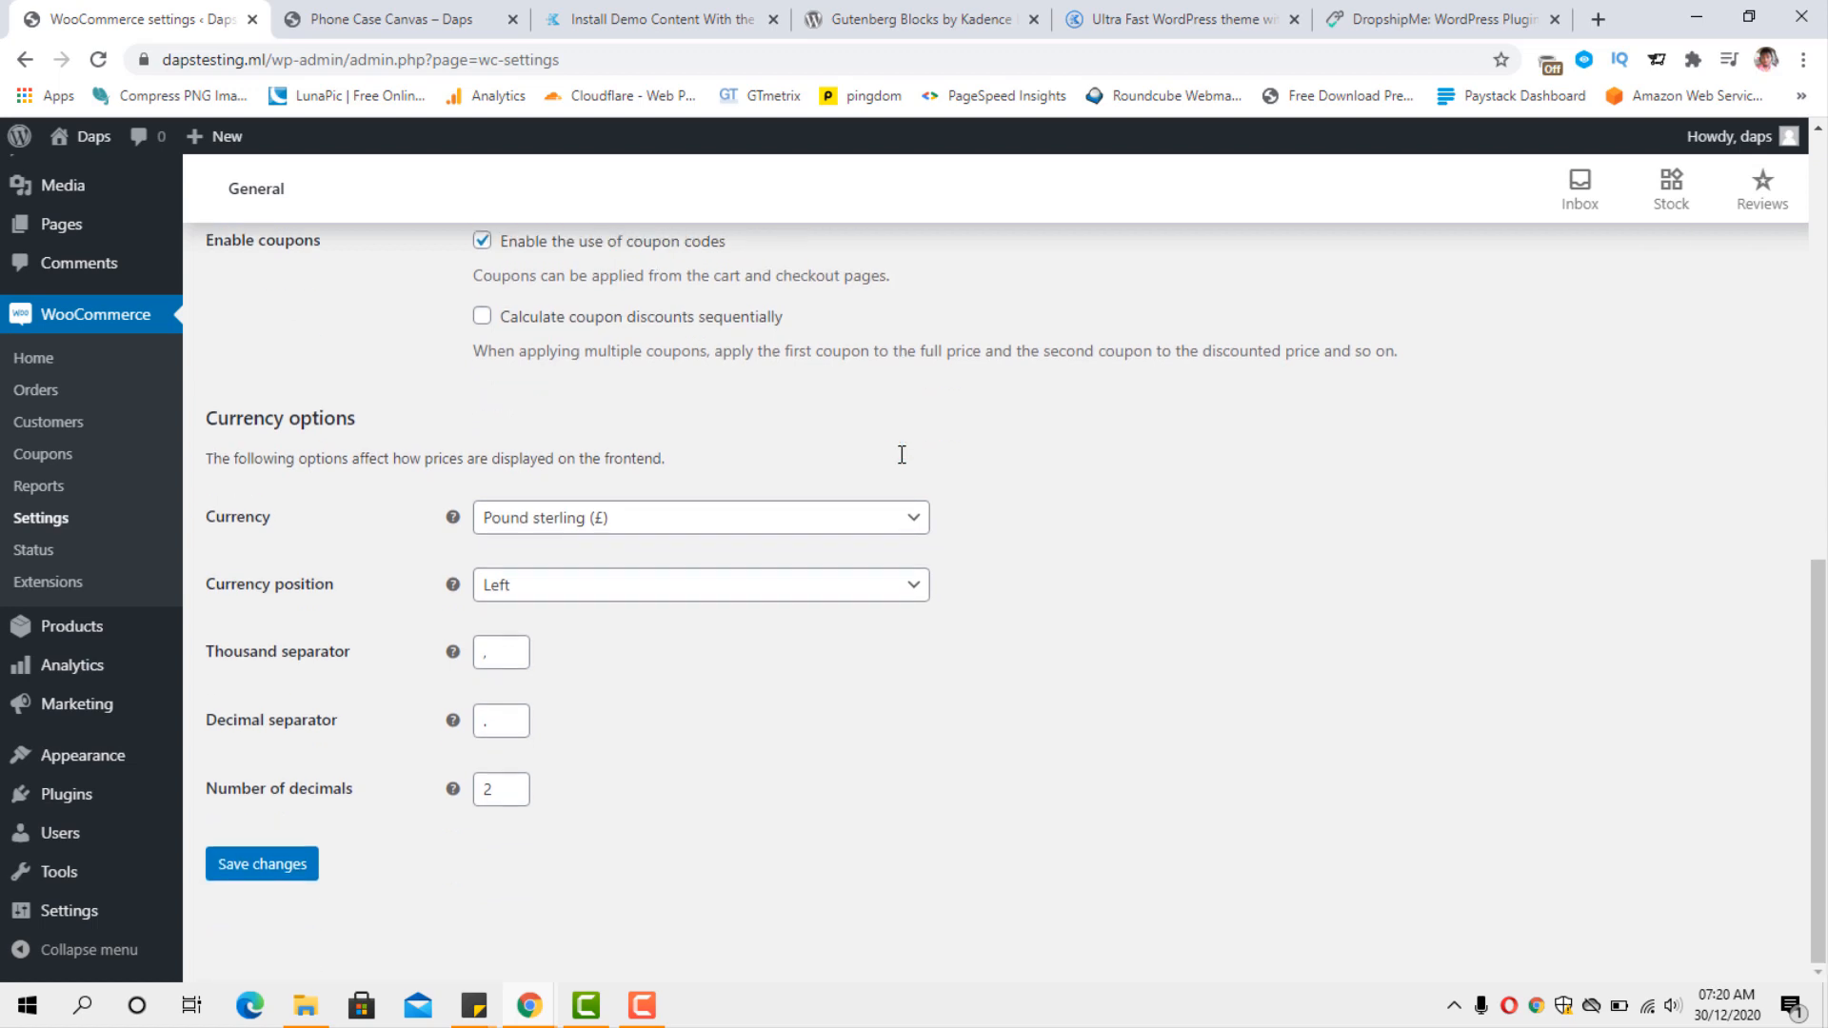
pyautogui.click(898, 524)
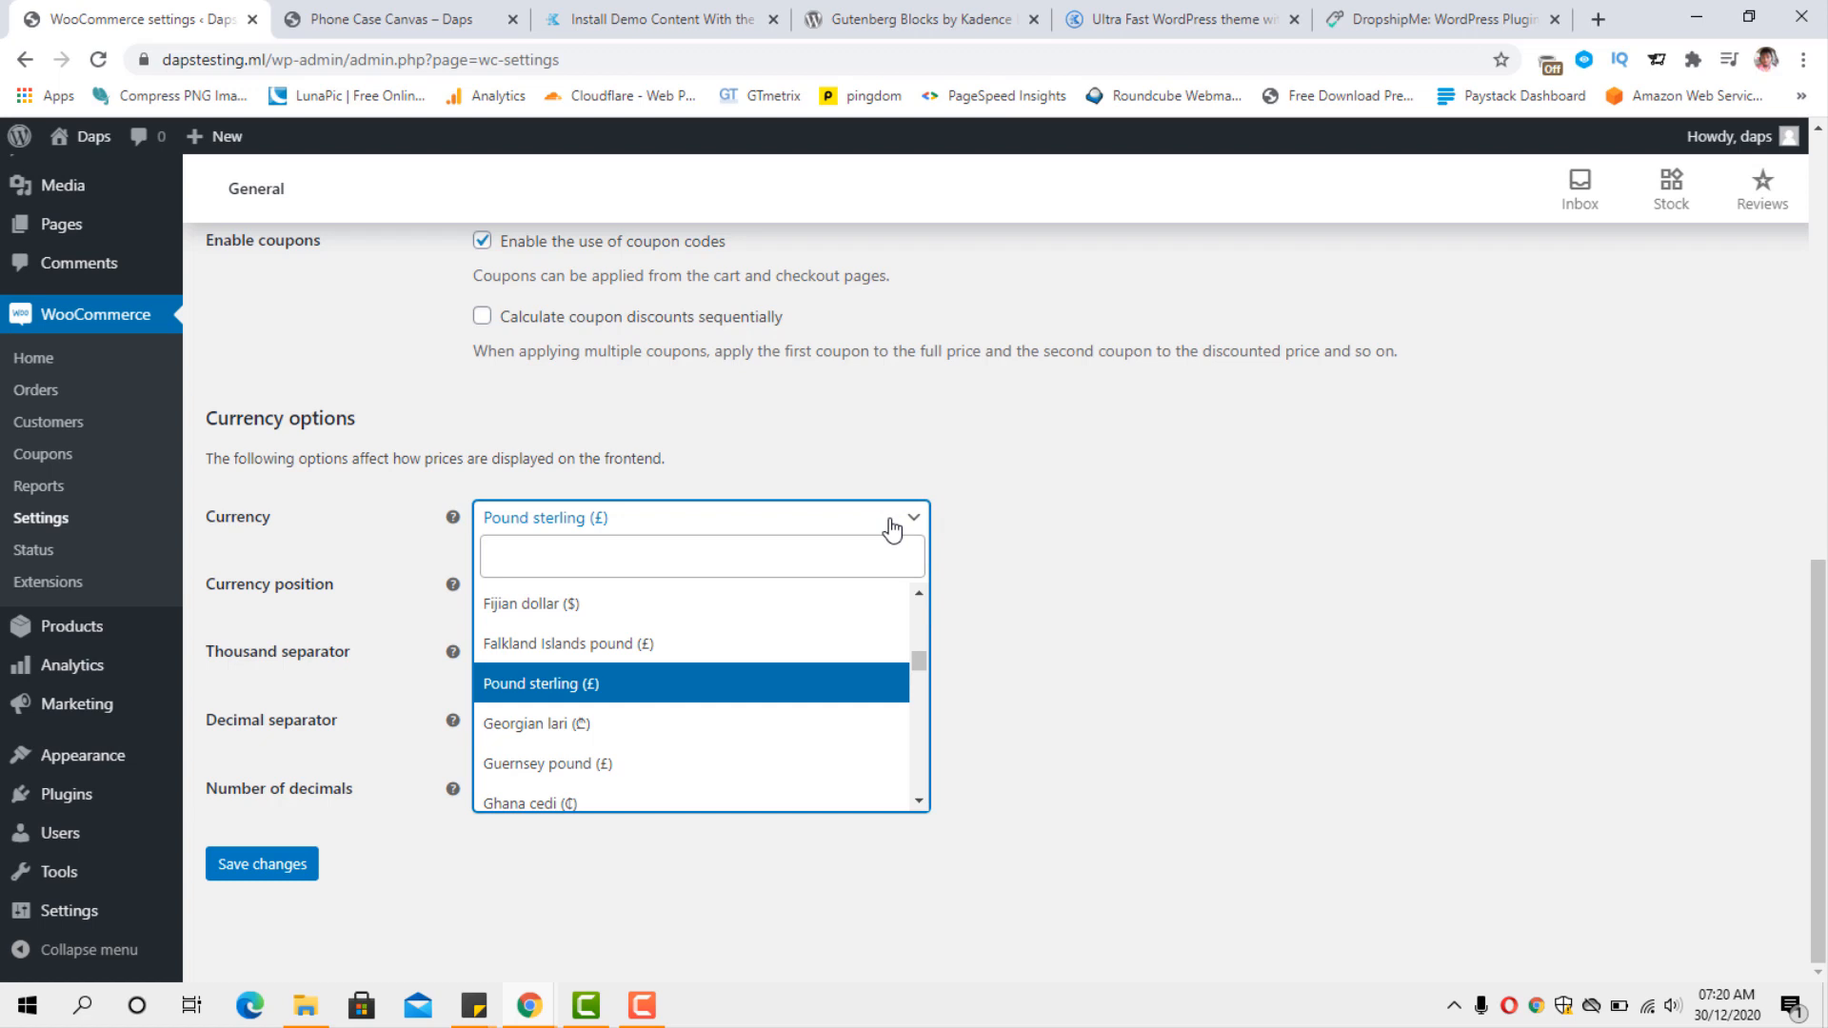
pyautogui.click(827, 559)
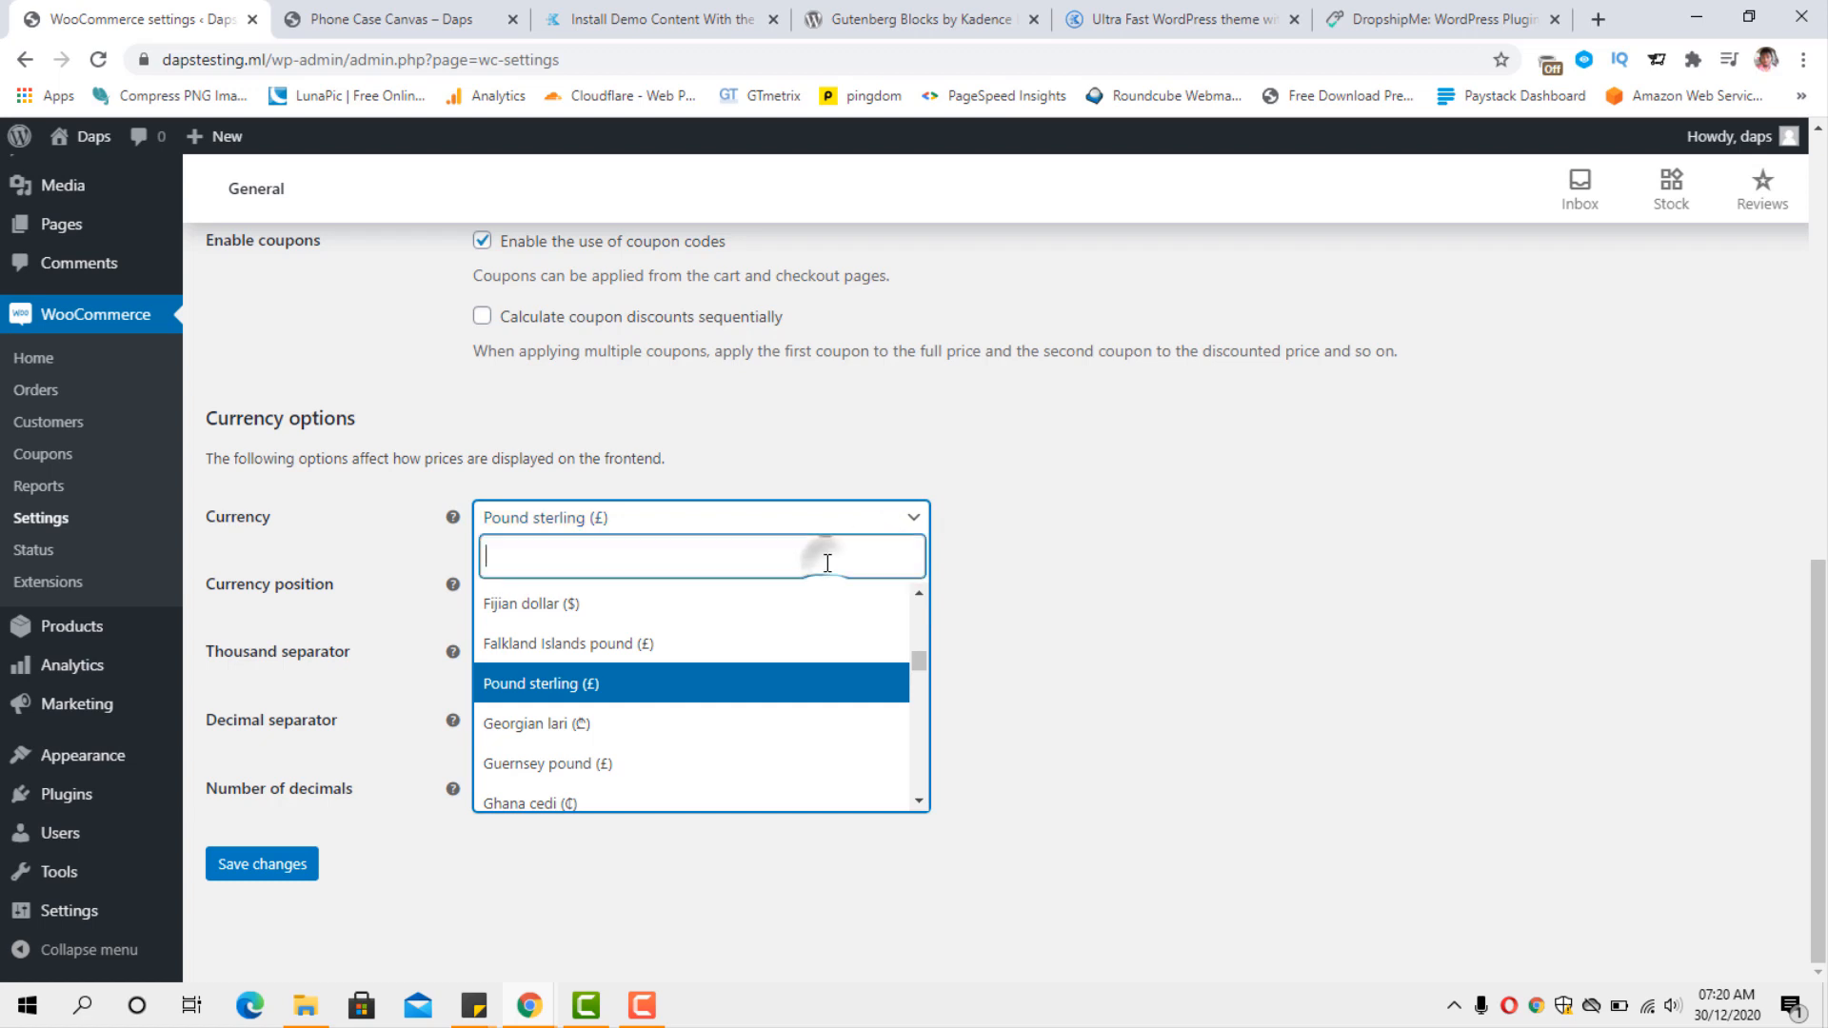
pyautogui.click(697, 768)
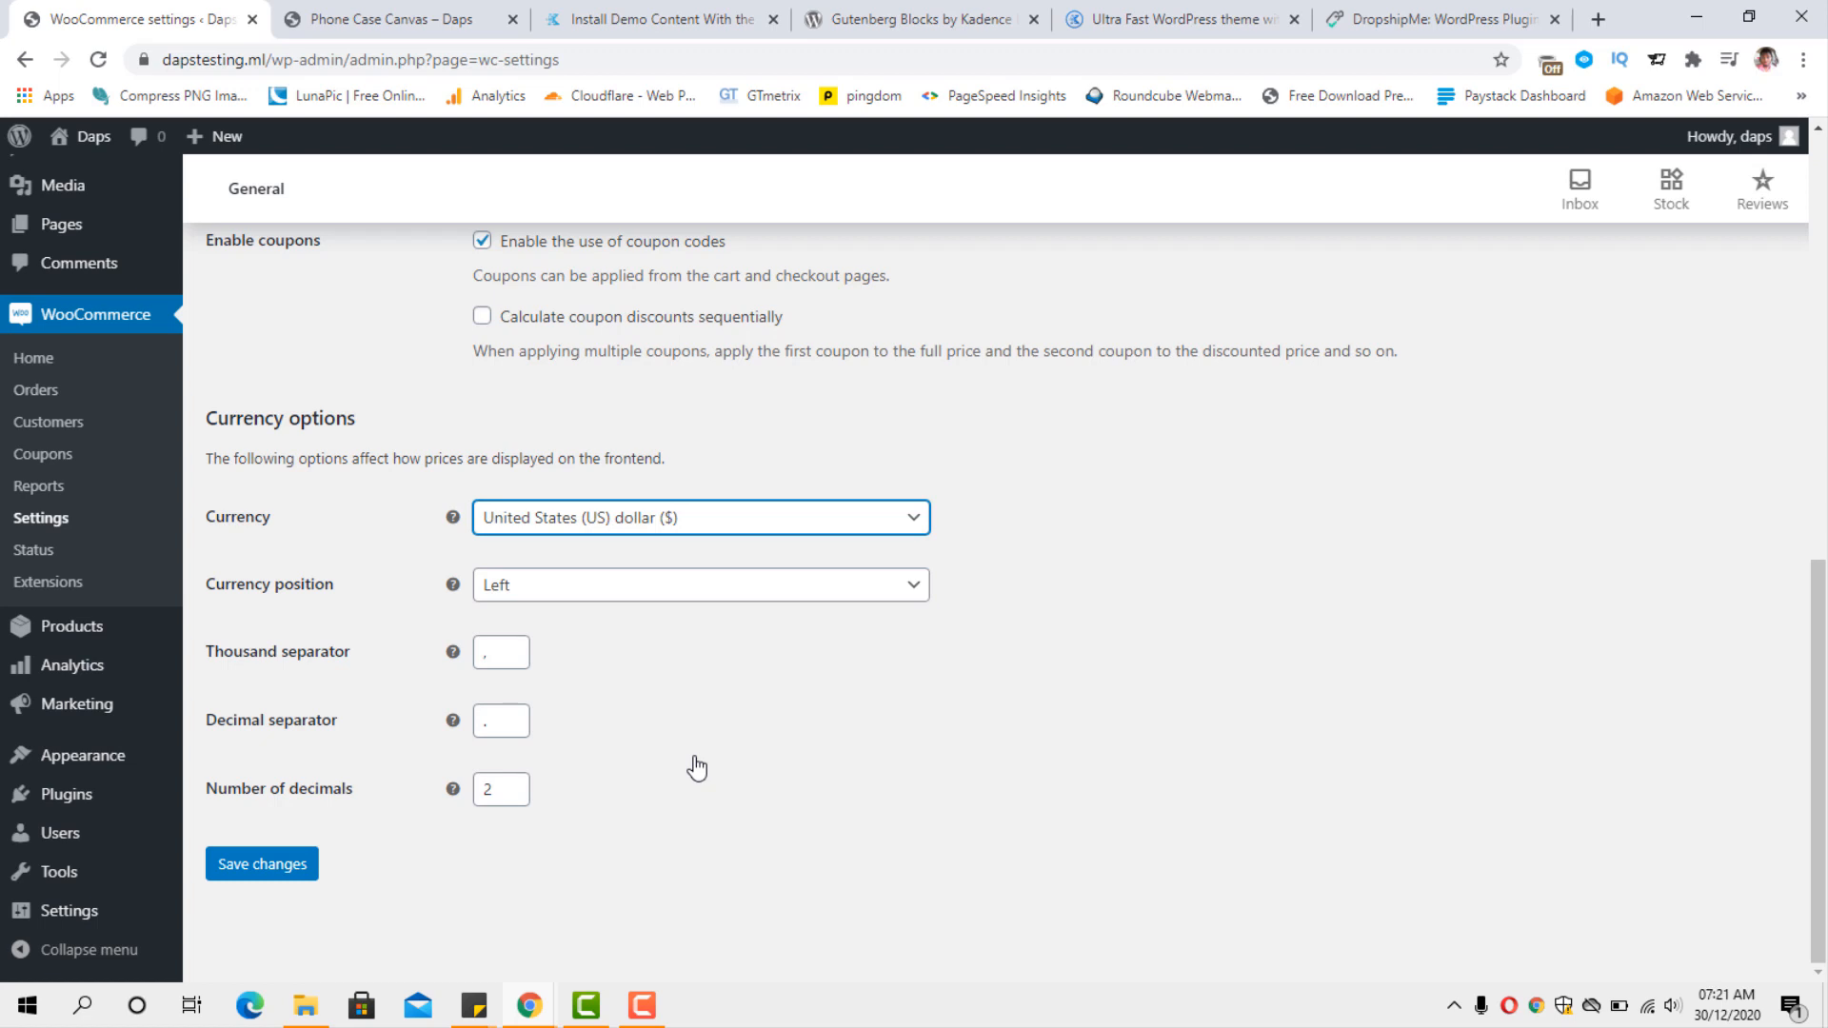
pyautogui.click(262, 868)
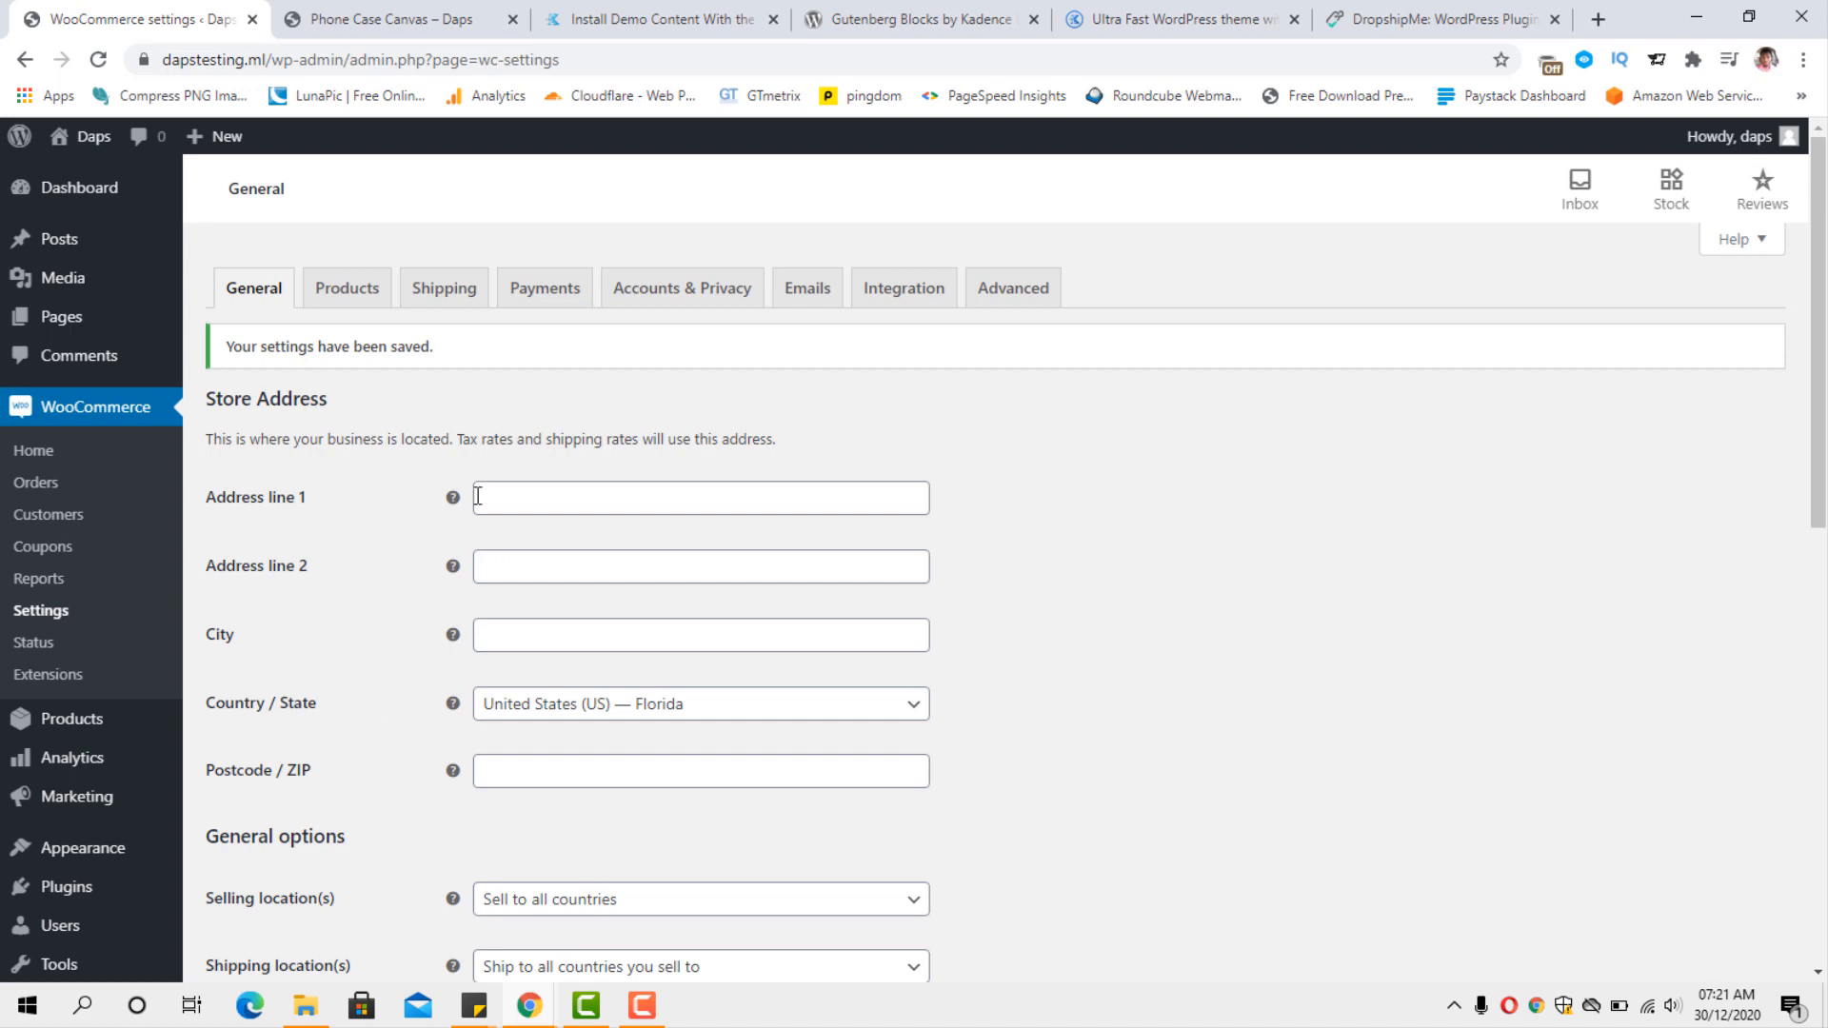
# Review the WooCommerce product settings for shop page, measurements and reviews, and view the shipping zones.
pyautogui.click(352, 292)
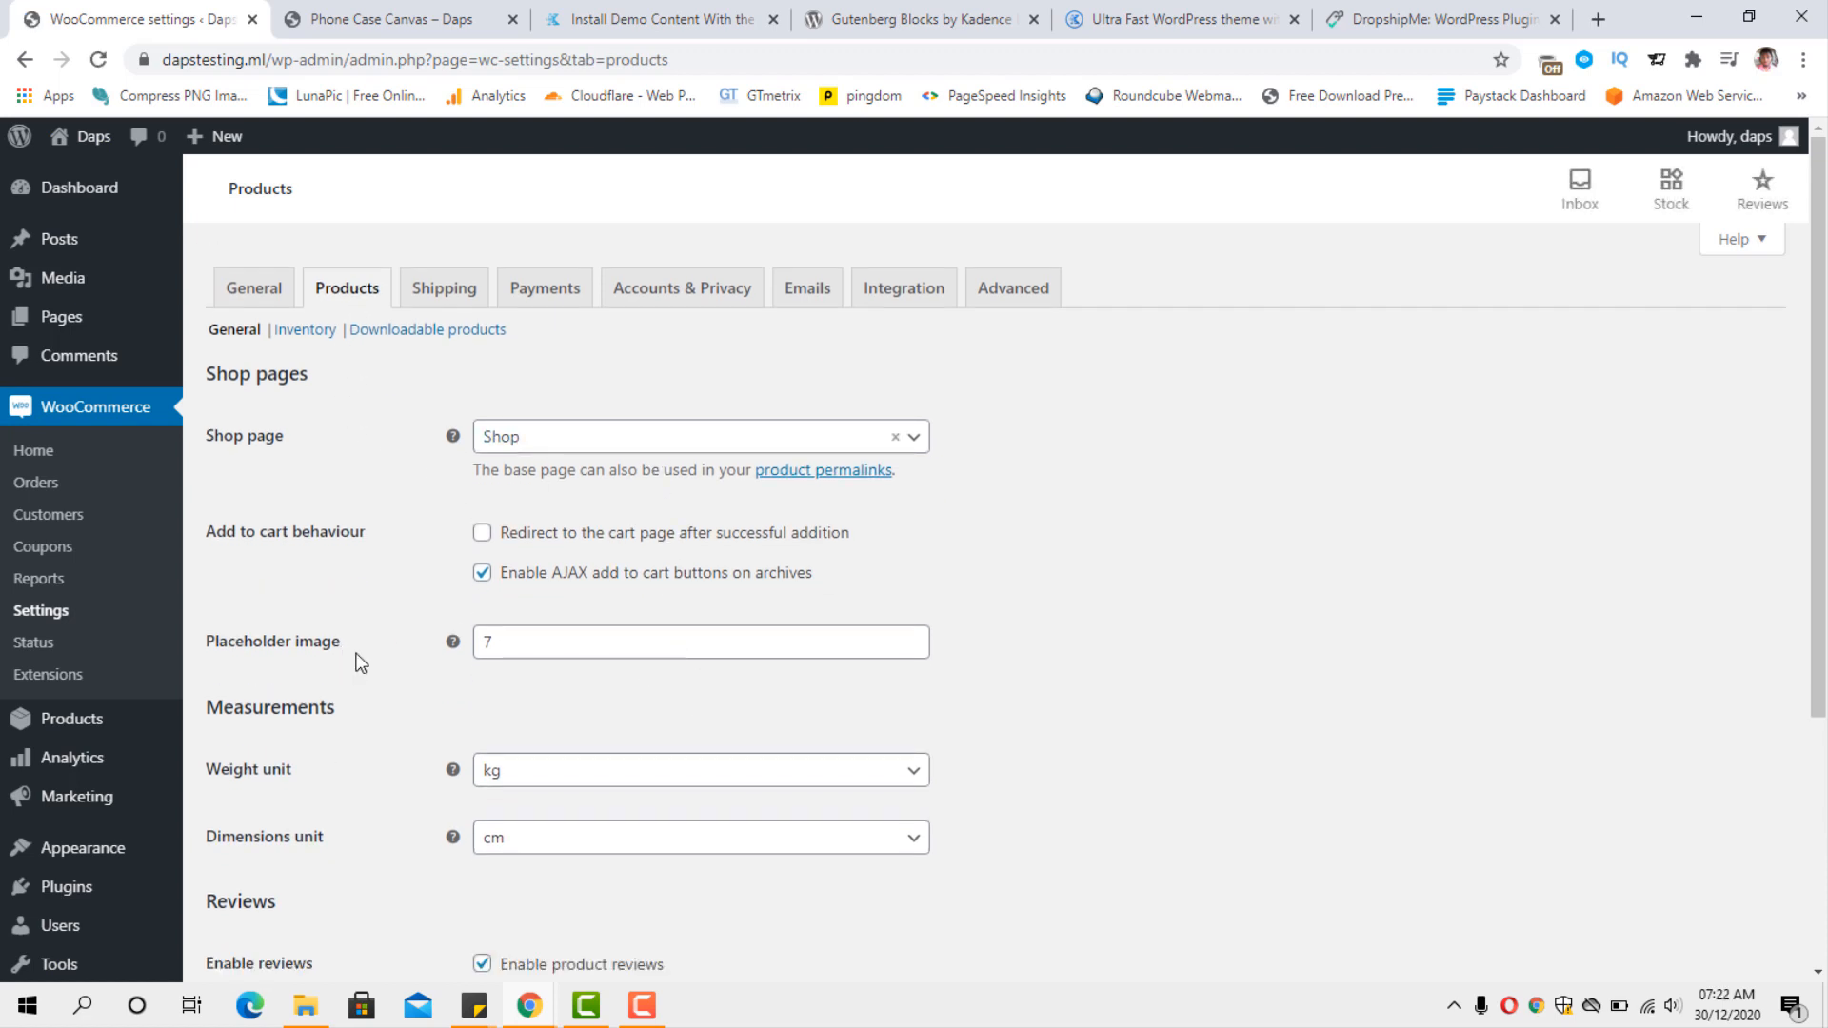
pyautogui.scroll(-3, 653, 656)
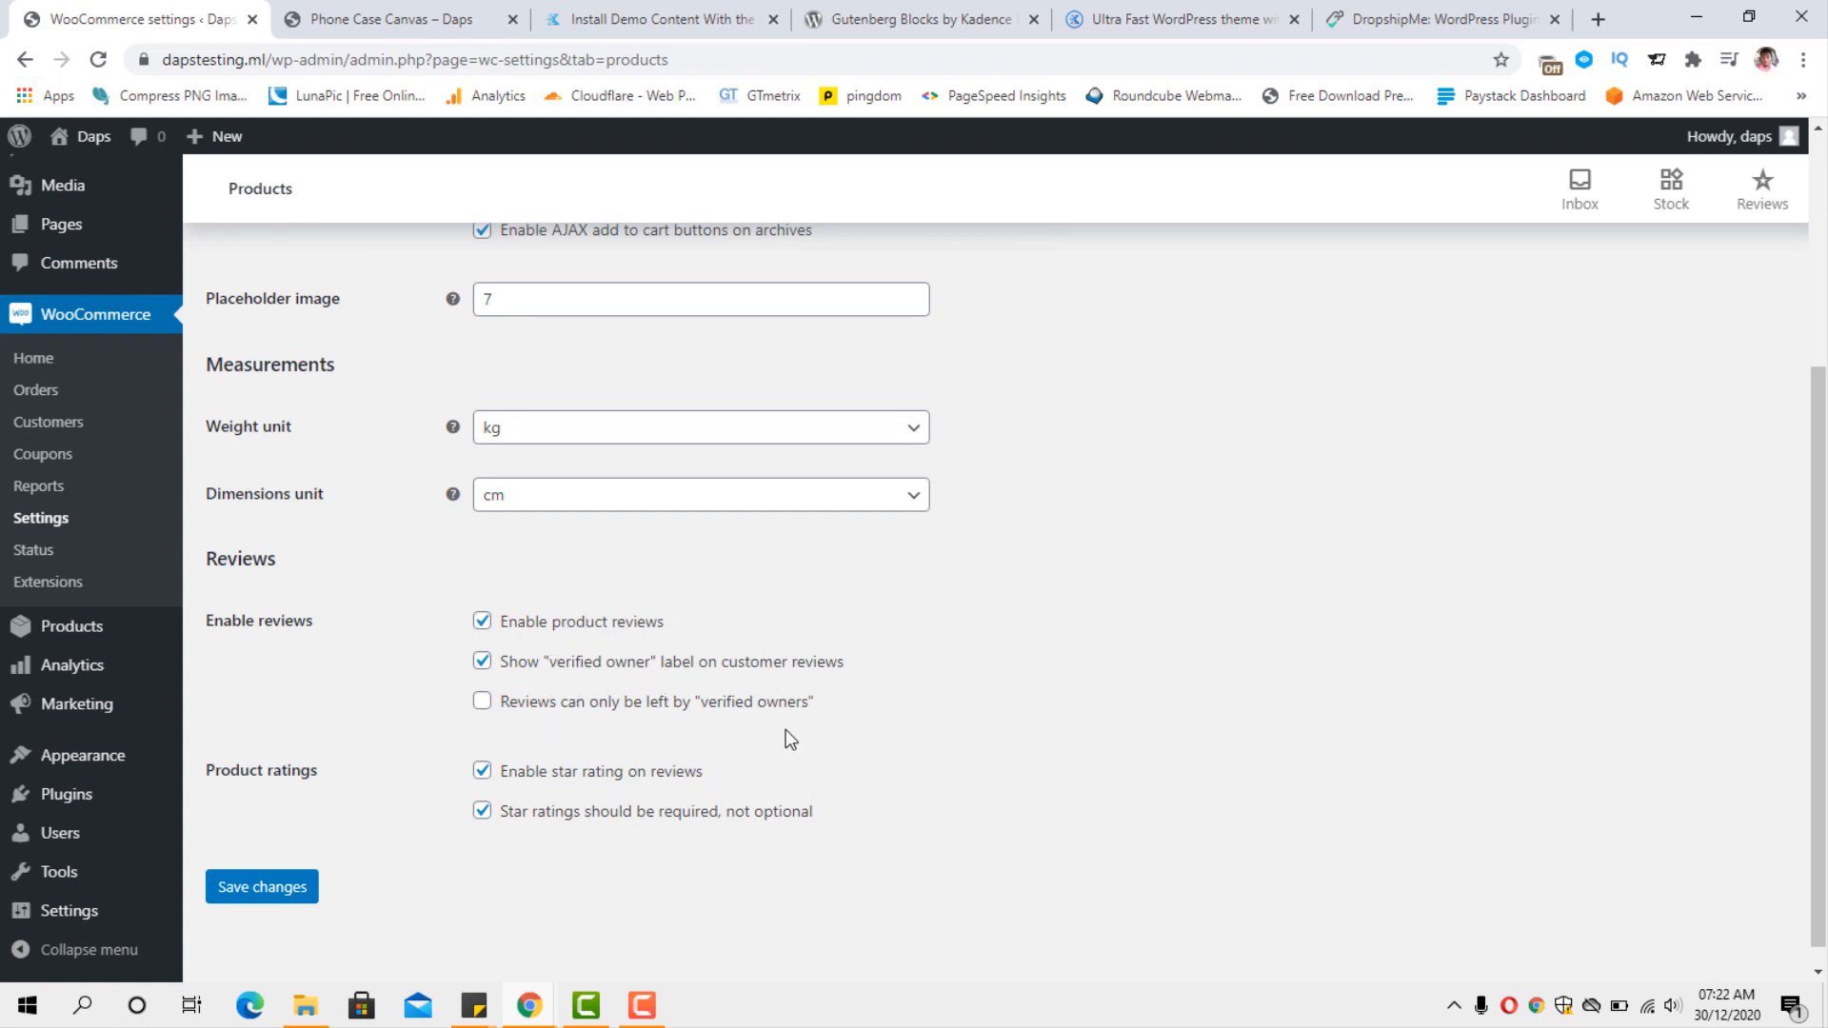
pyautogui.scroll(3, 786, 731)
pyautogui.click(433, 297)
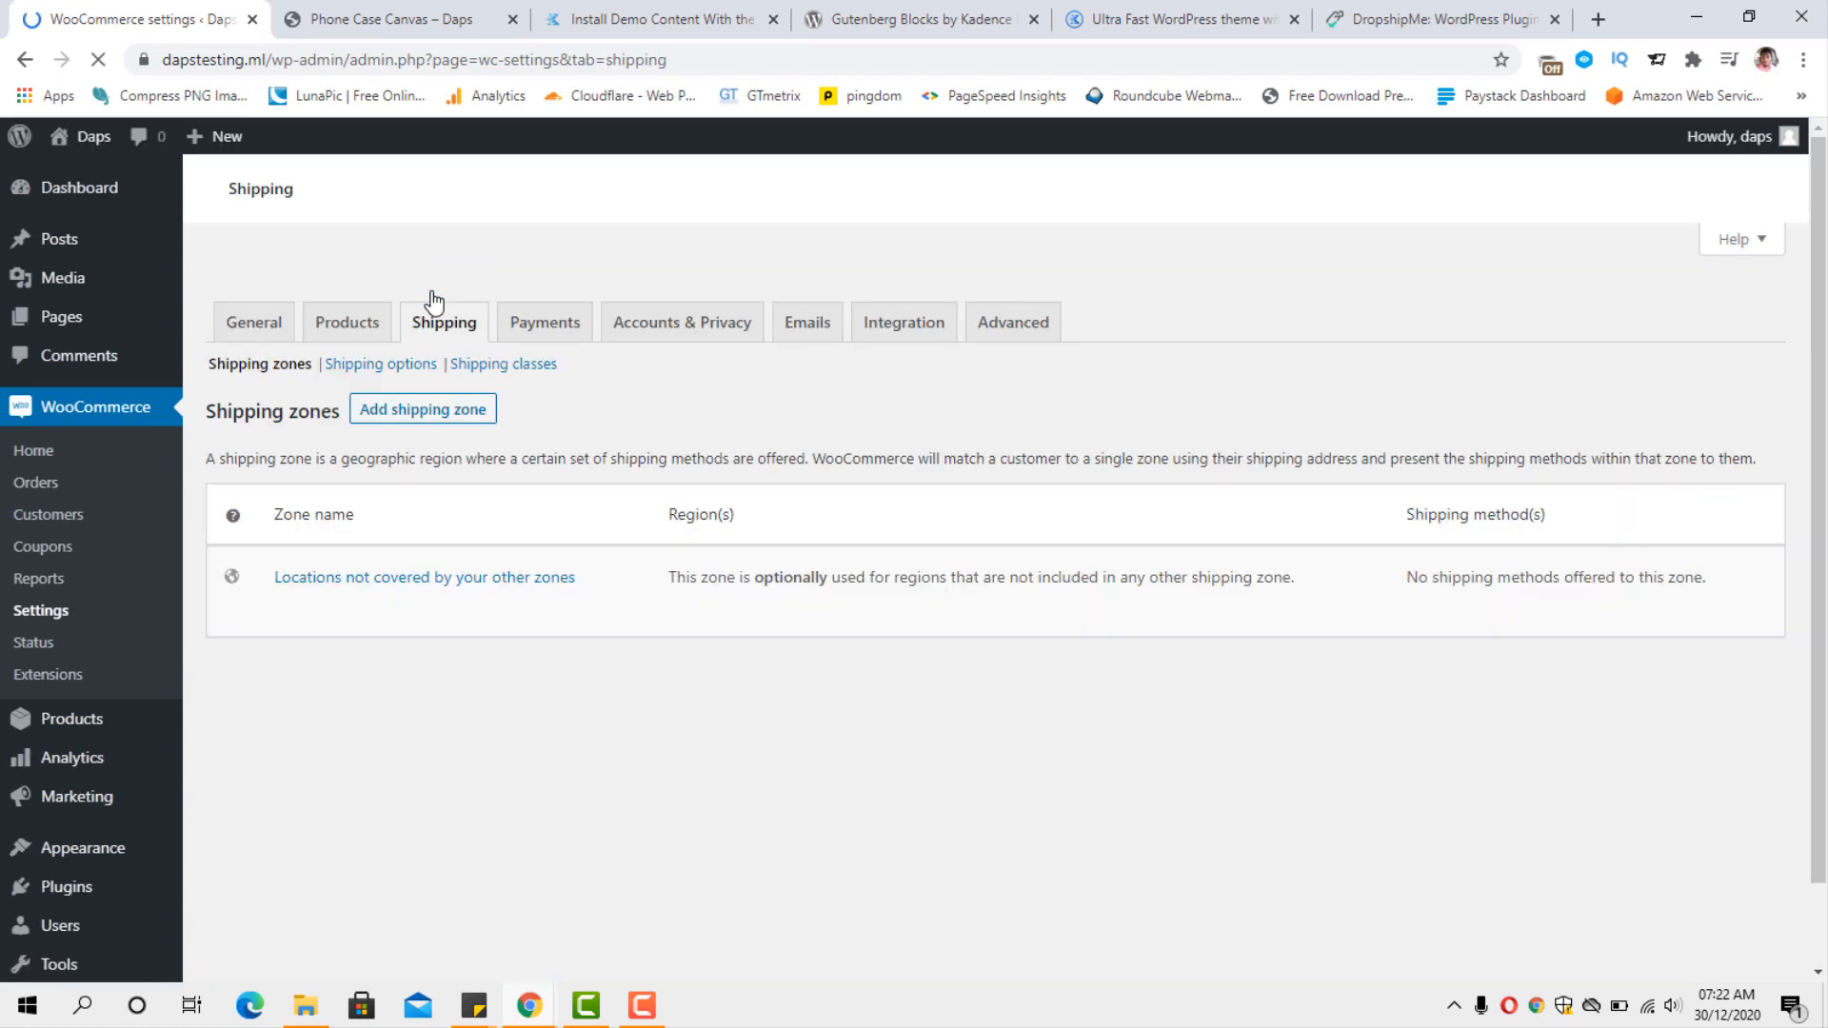
# Enable PayPal Standard among the store's payment methods.
pyautogui.click(548, 329)
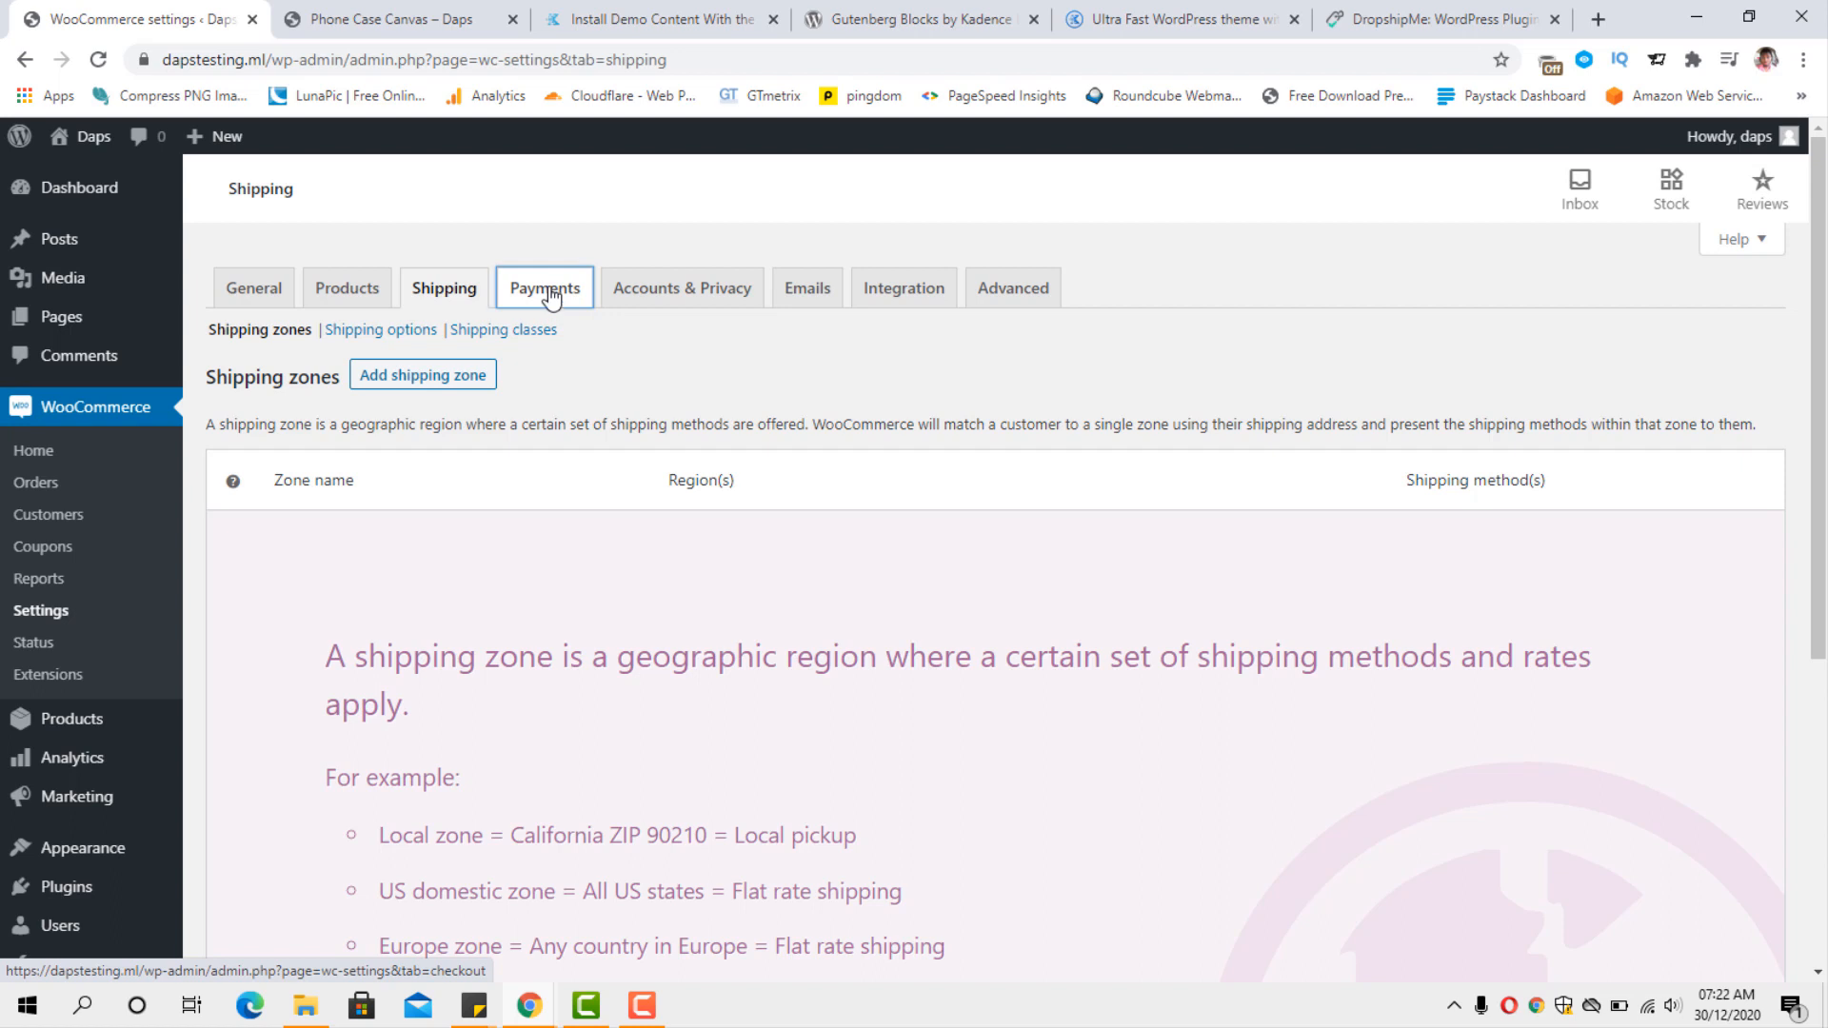
pyautogui.click(548, 290)
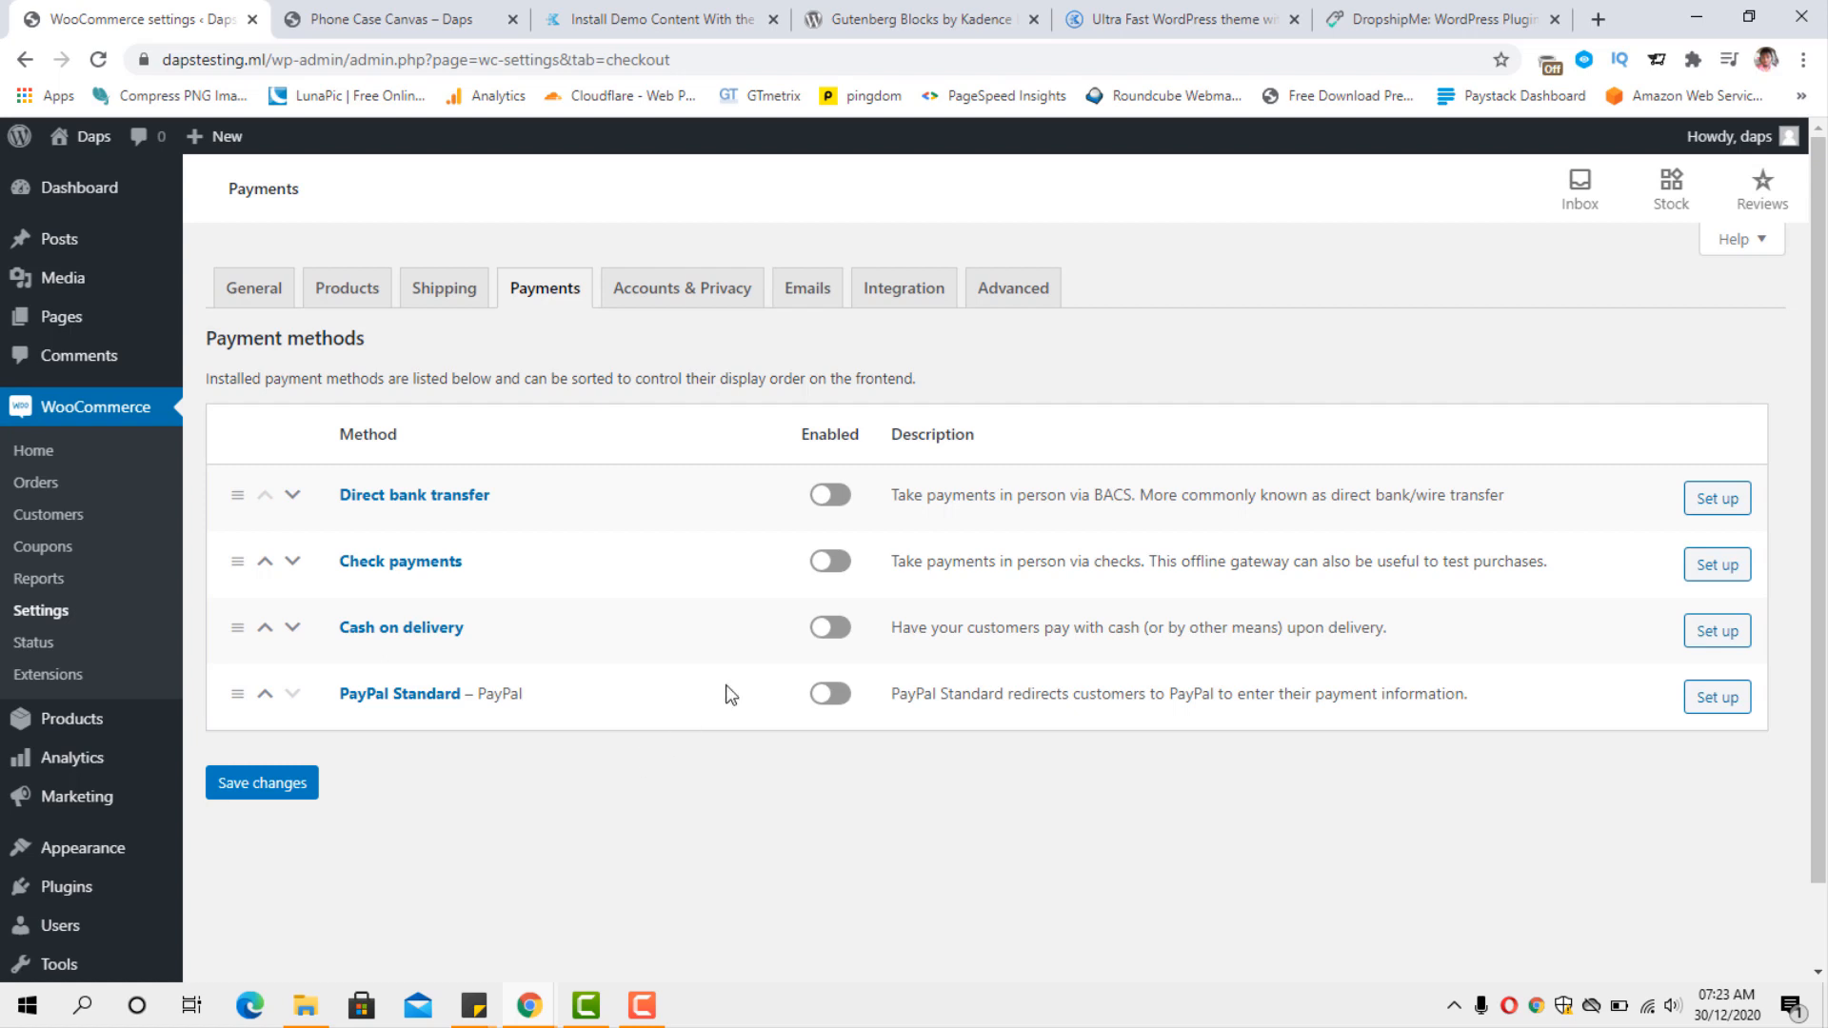
pyautogui.click(842, 697)
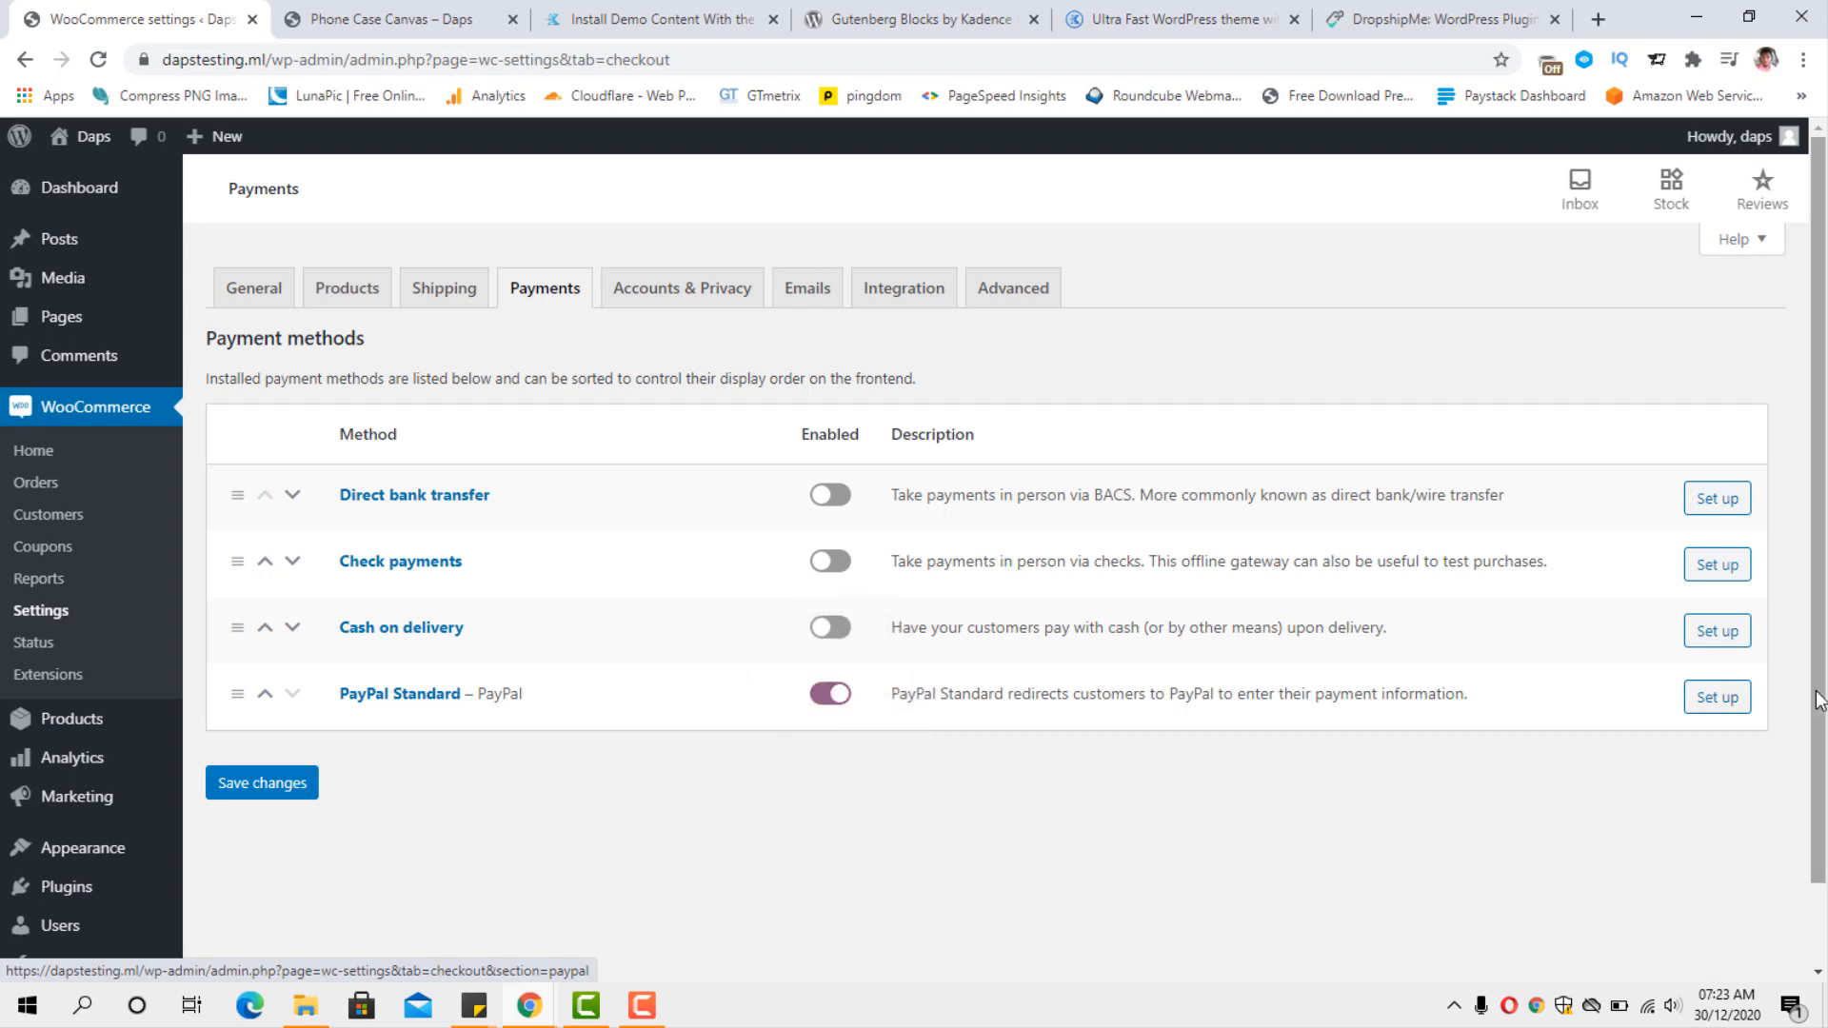
# Open the PayPal Standard setup, review its email, IPN and API options, and save the settings.
pyautogui.click(1740, 699)
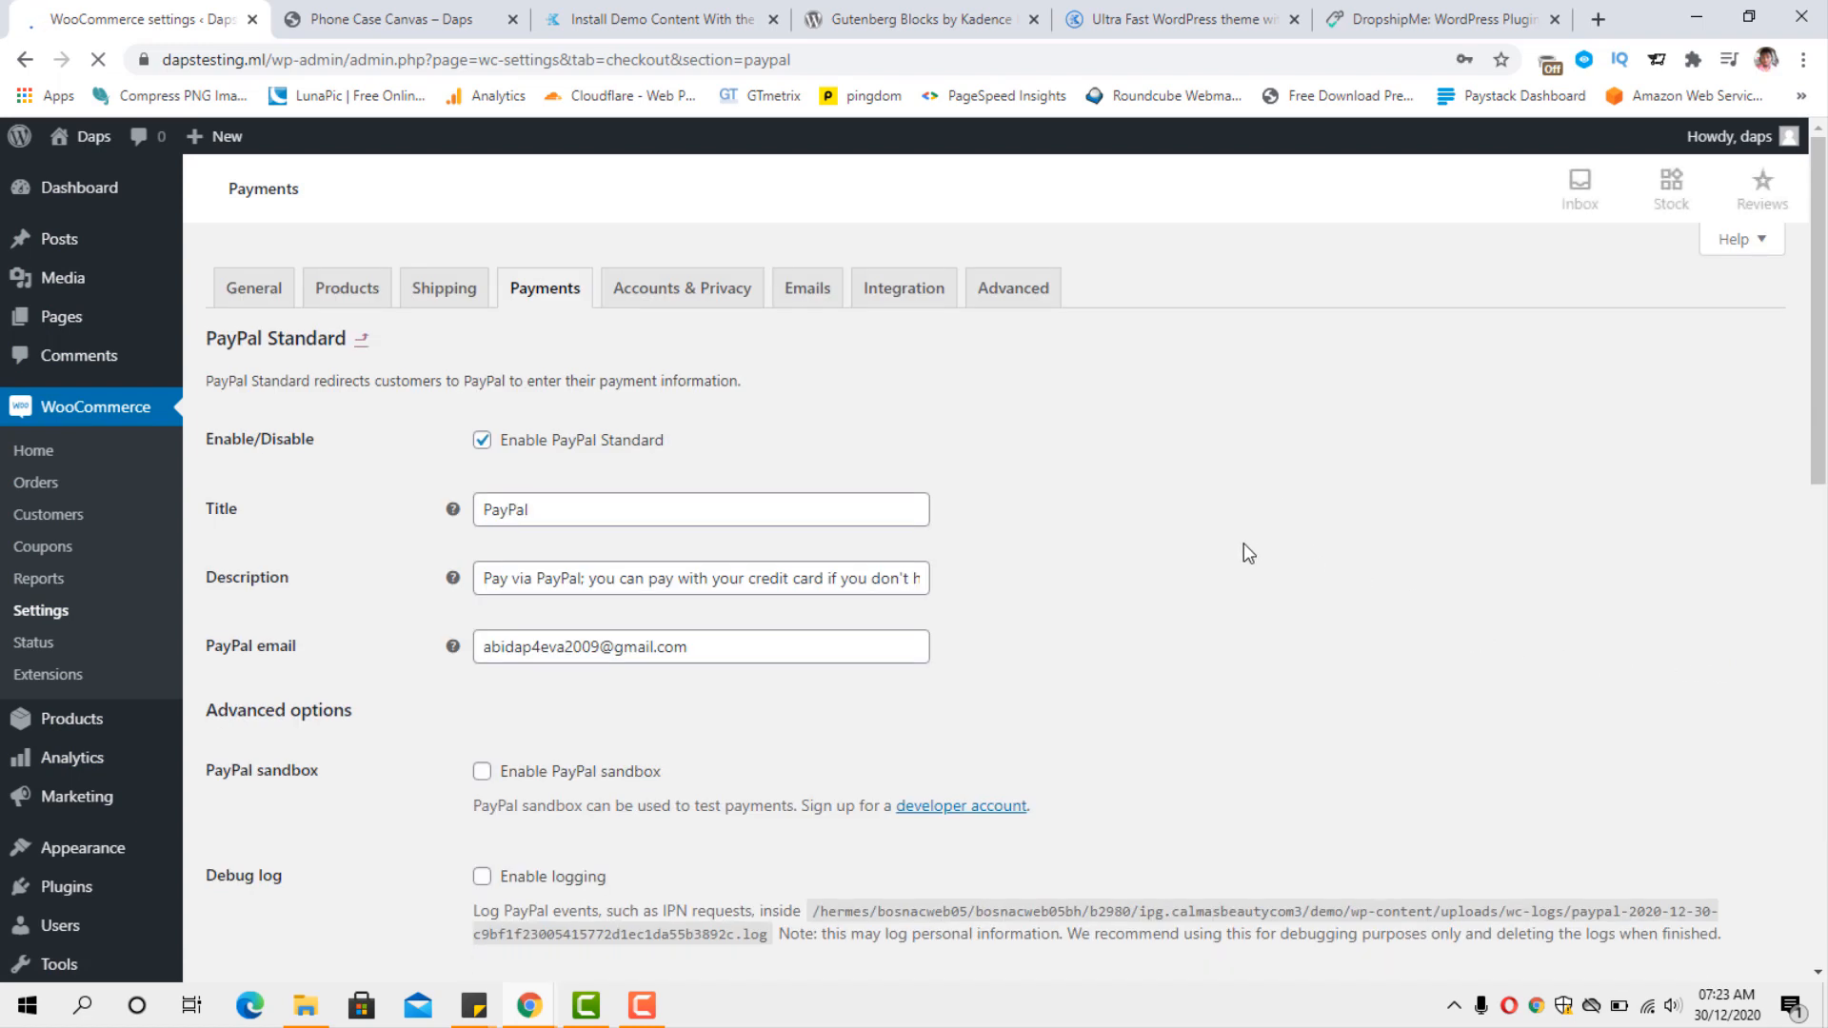
pyautogui.scroll(-2, 1243, 543)
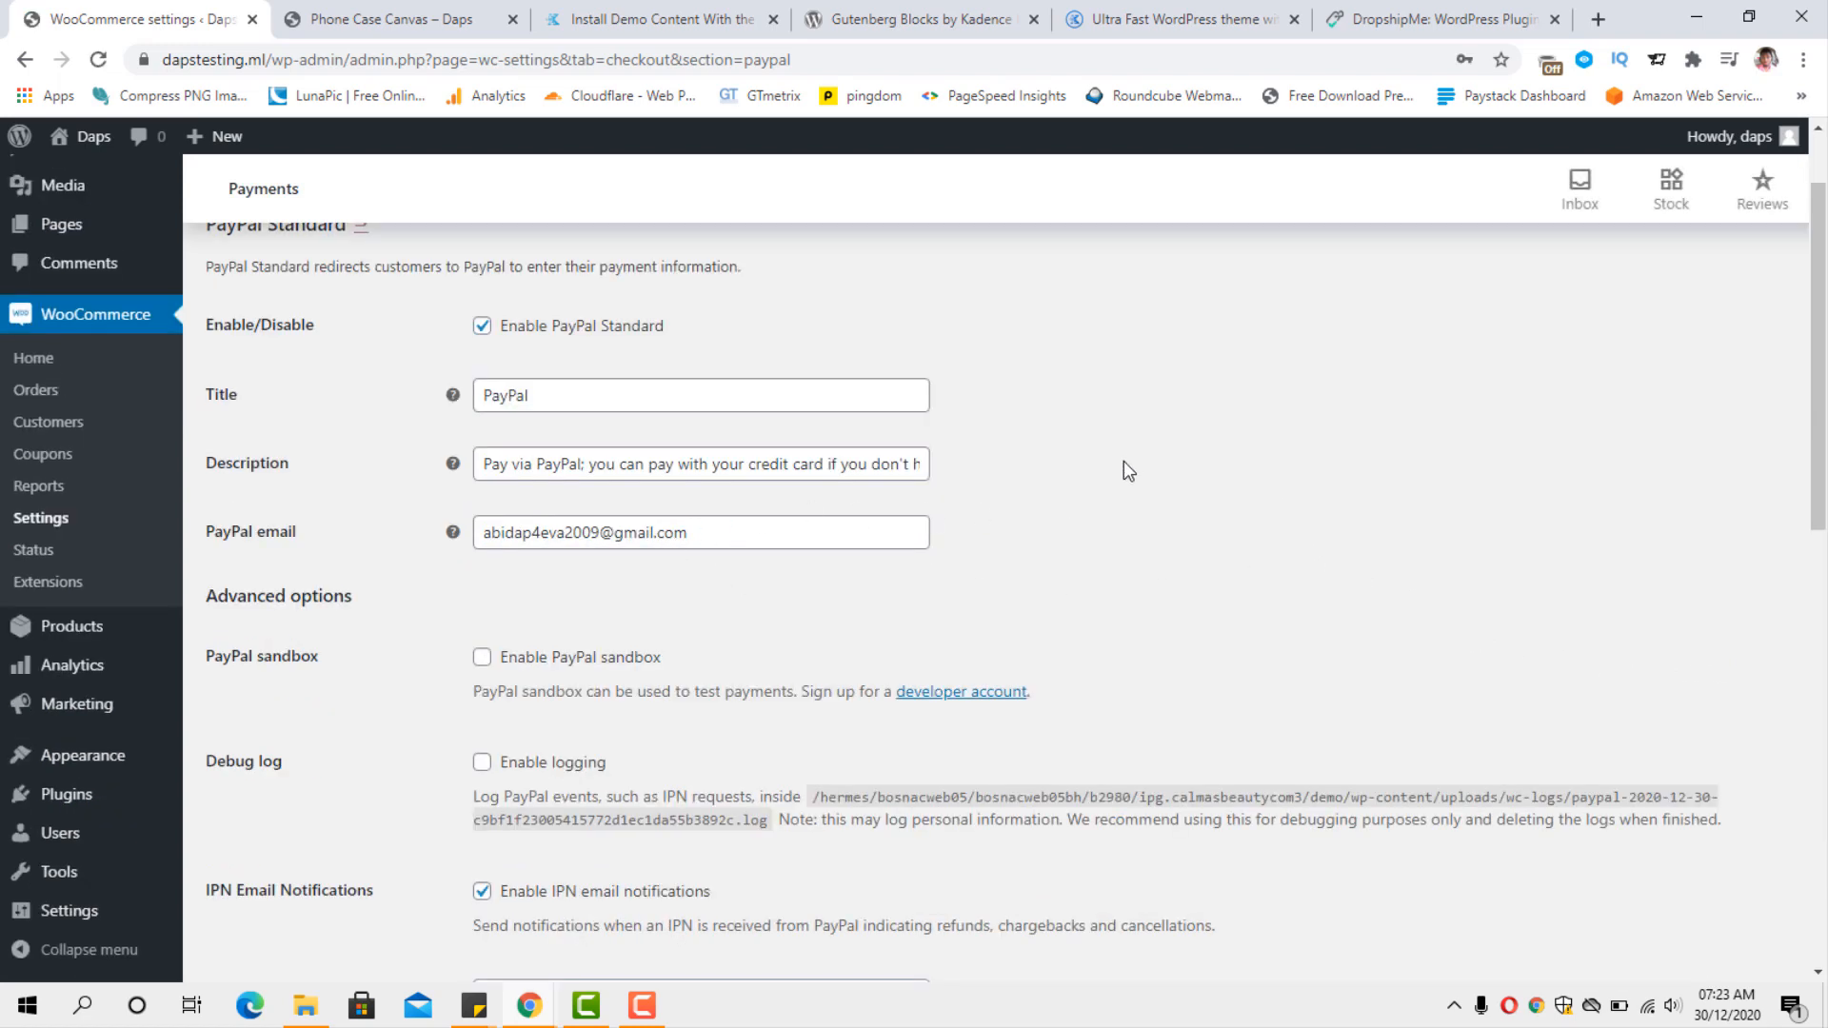
pyautogui.scroll(-5, 1129, 457)
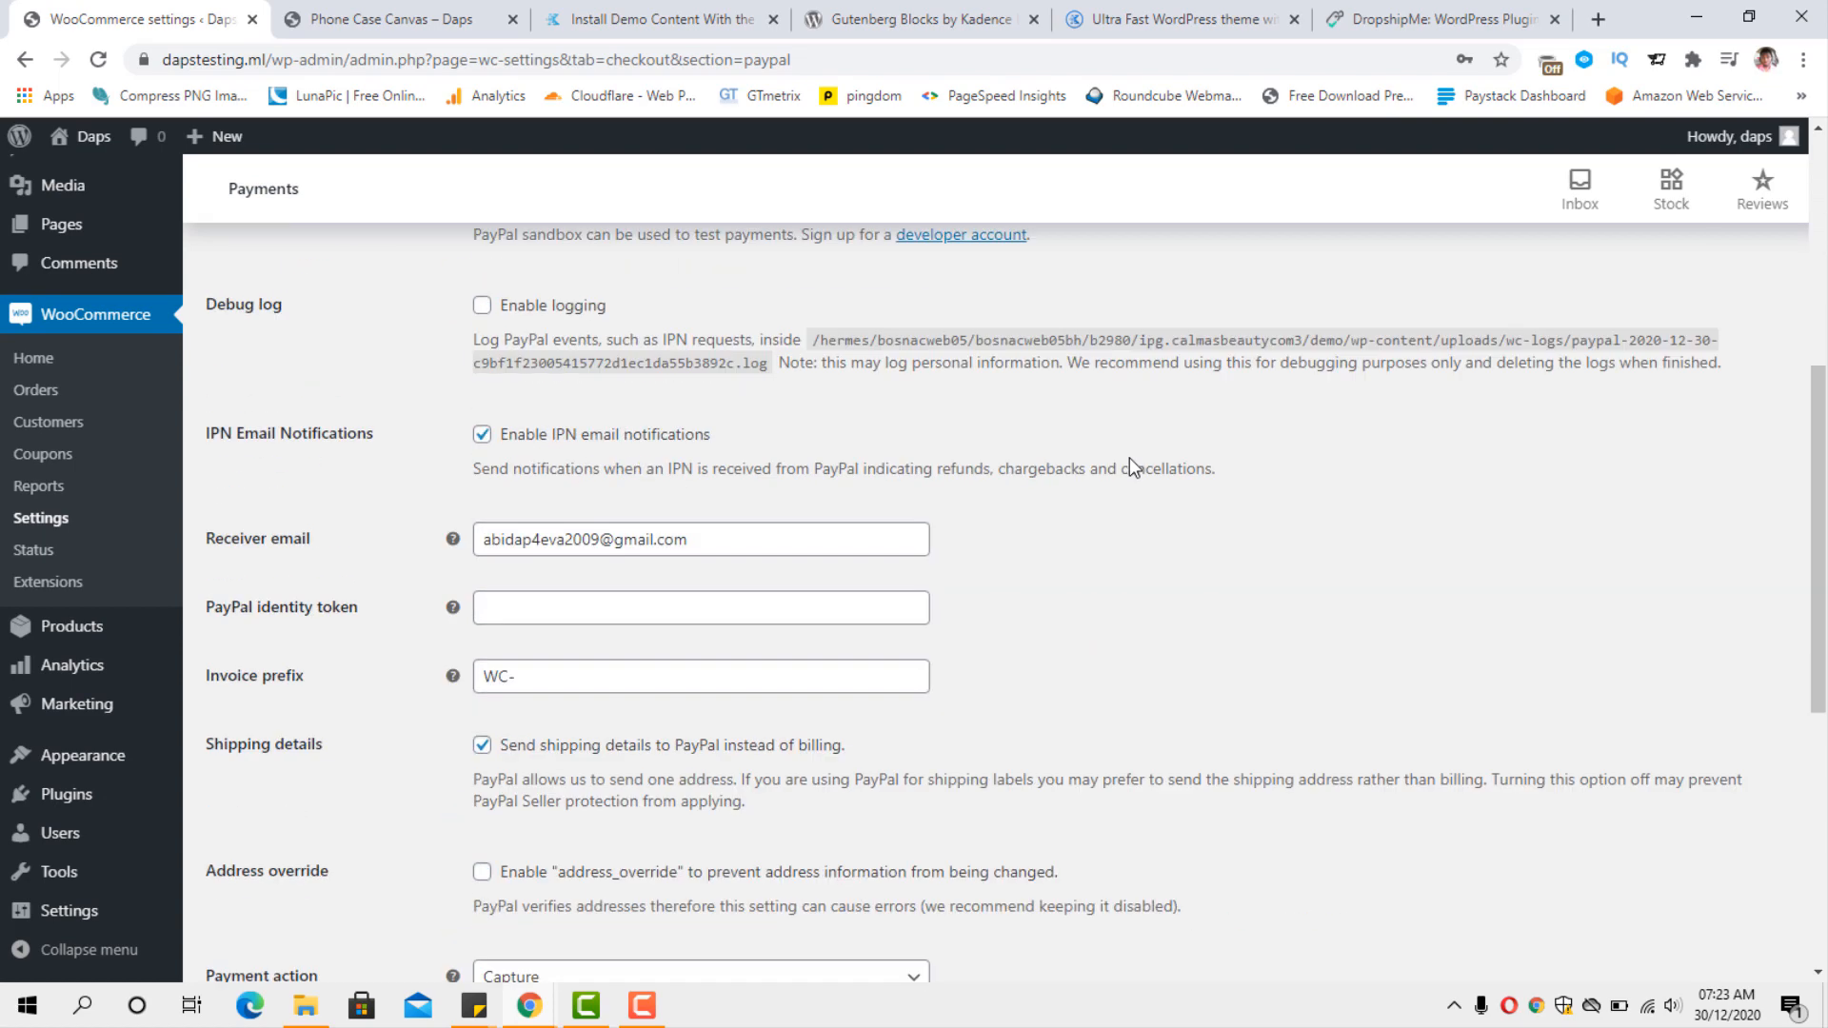
pyautogui.scroll(-7, 1129, 457)
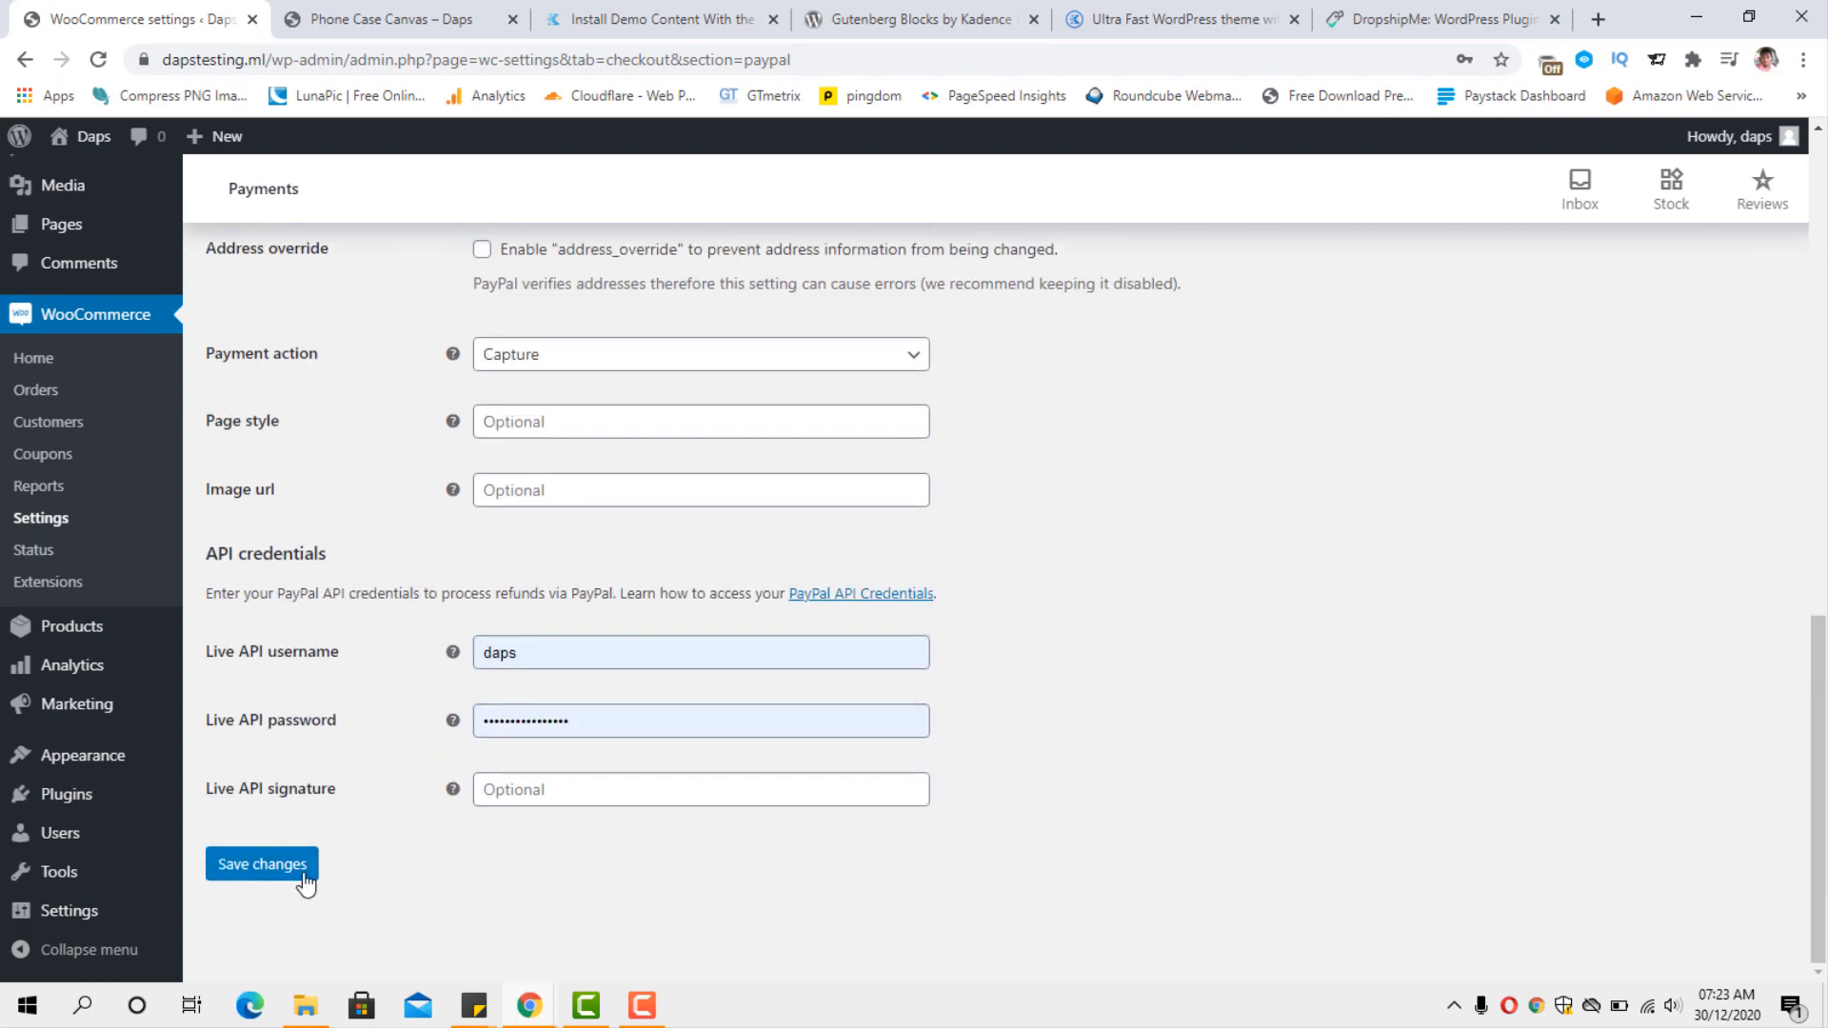
pyautogui.click(266, 866)
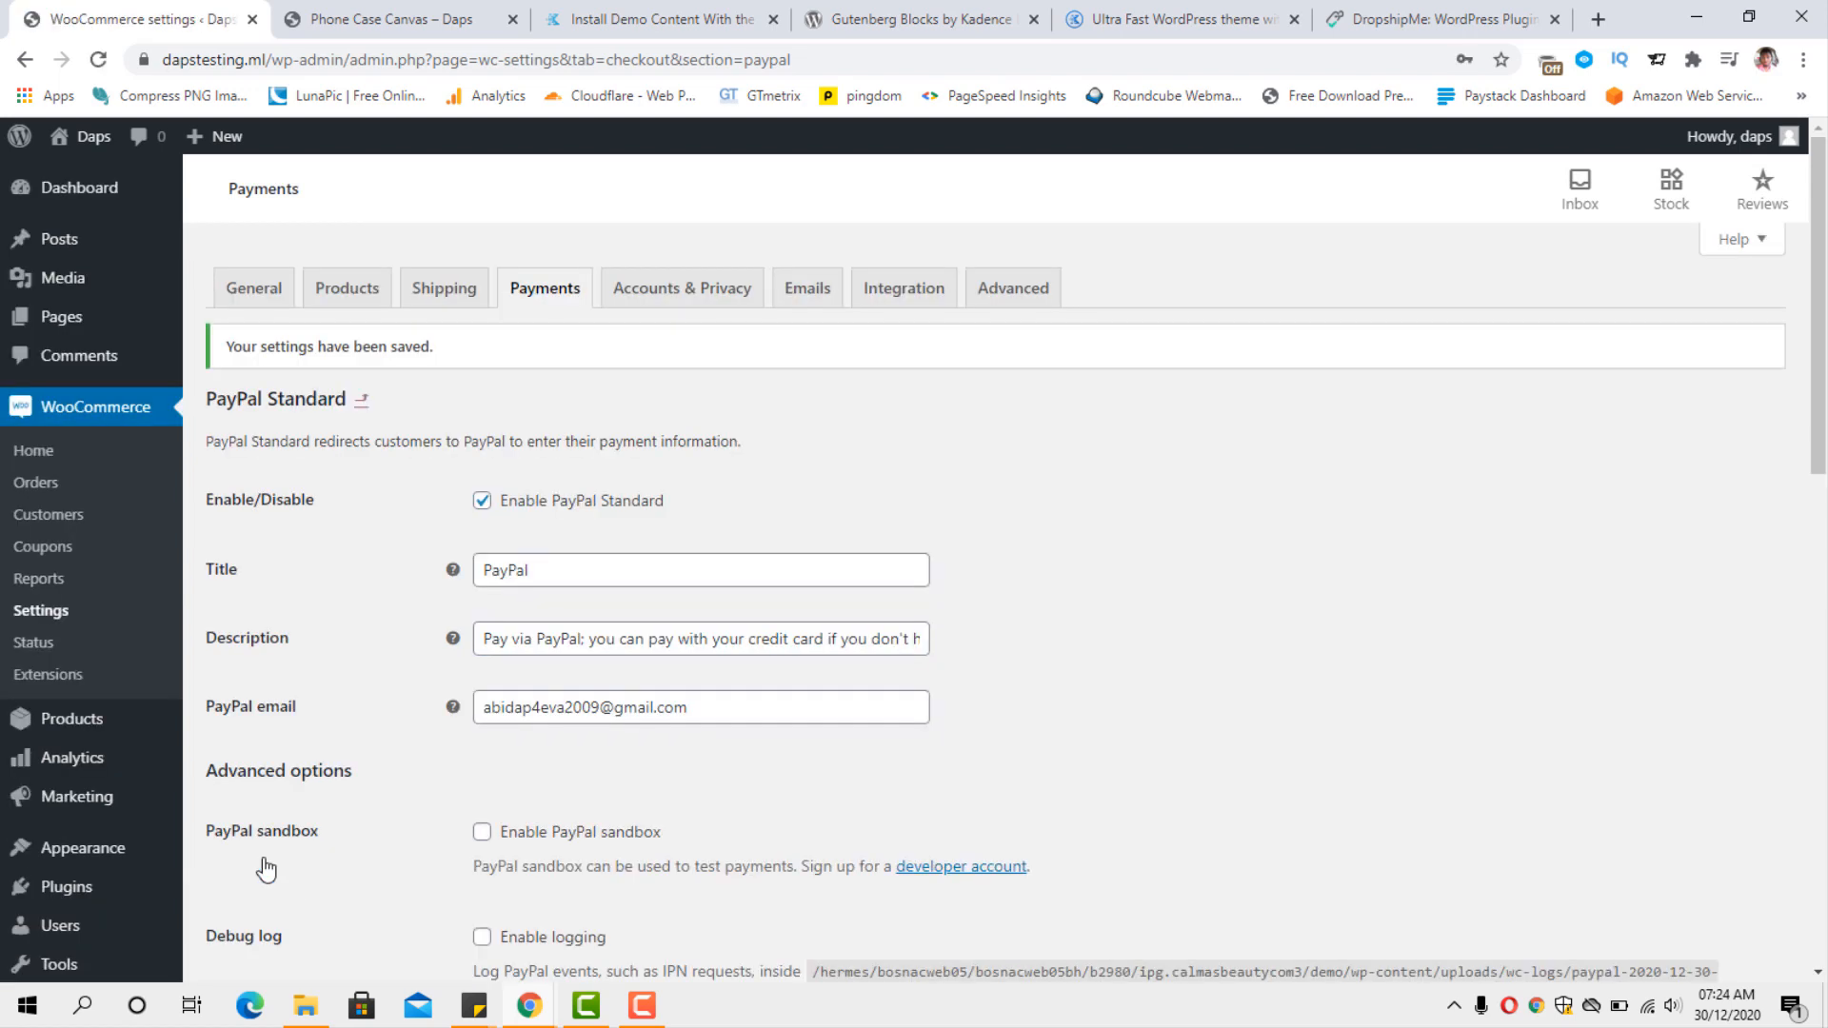
# Search the plugin directory for "woocommerce stripe" and install and activate the WooCommerce Stripe Payment Gateway plugin.
pyautogui.scroll(-4, 1012, 685)
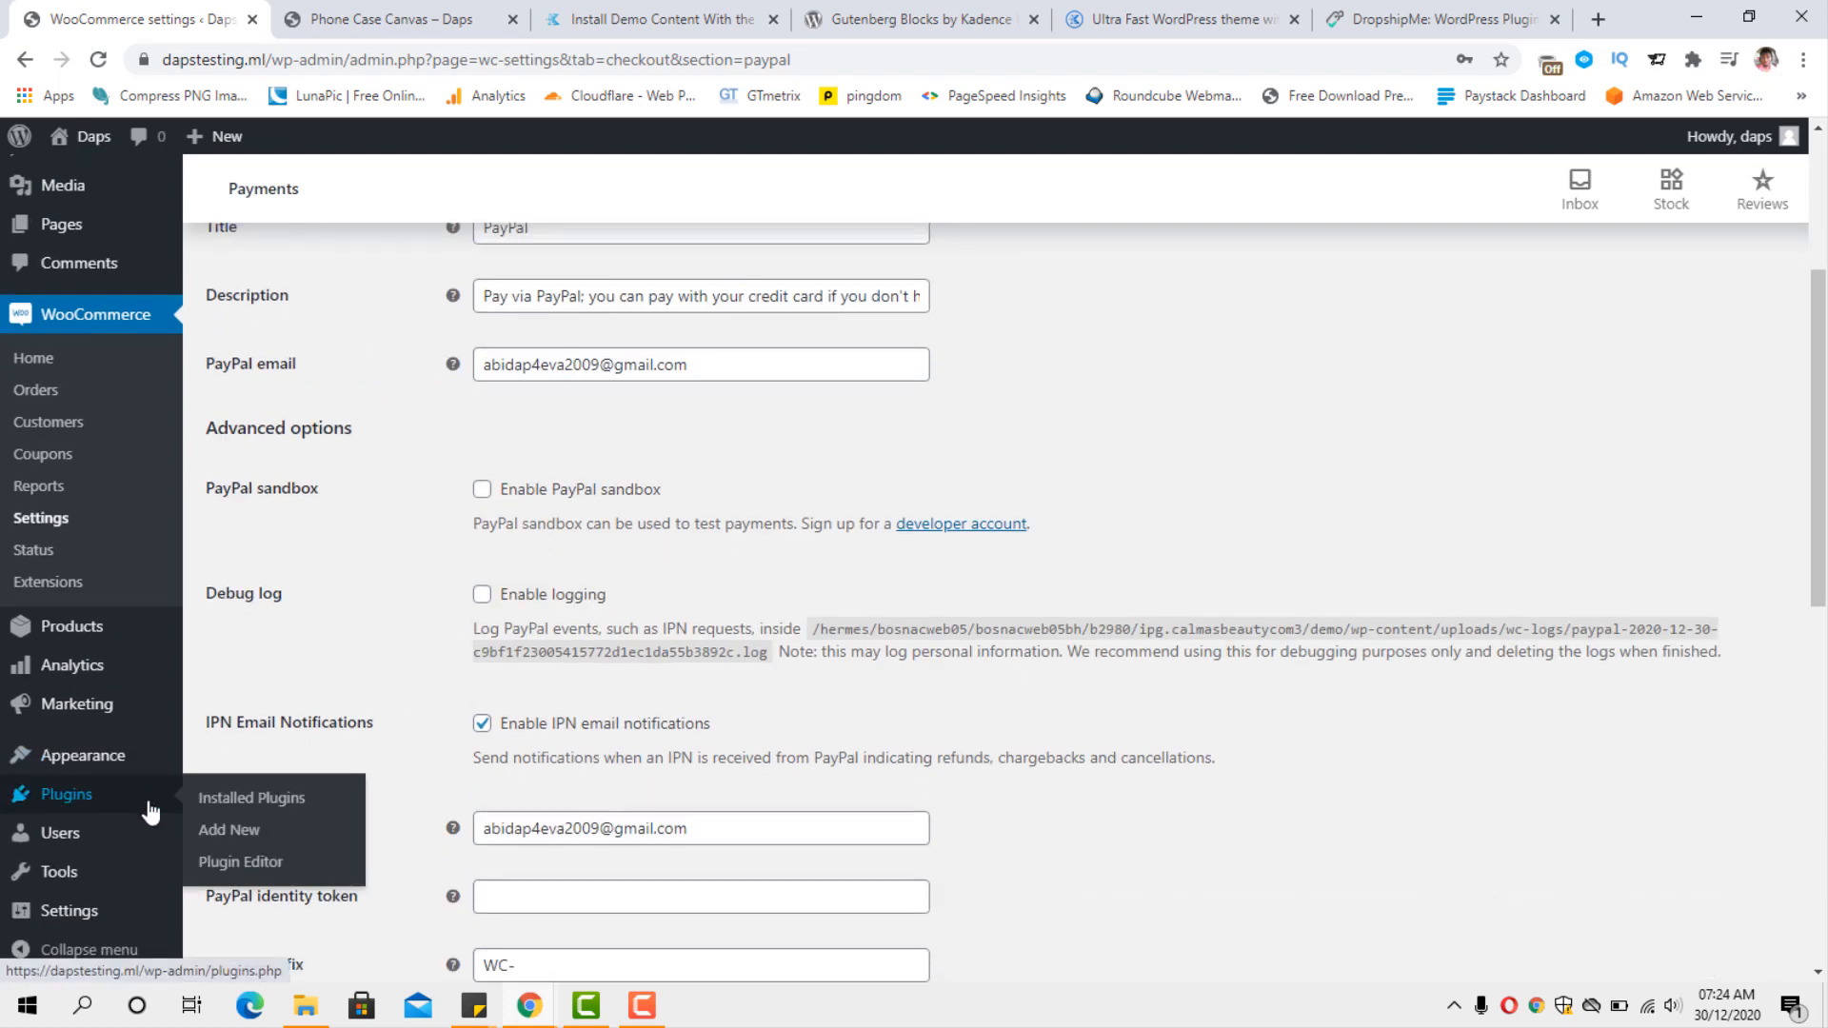
pyautogui.click(227, 831)
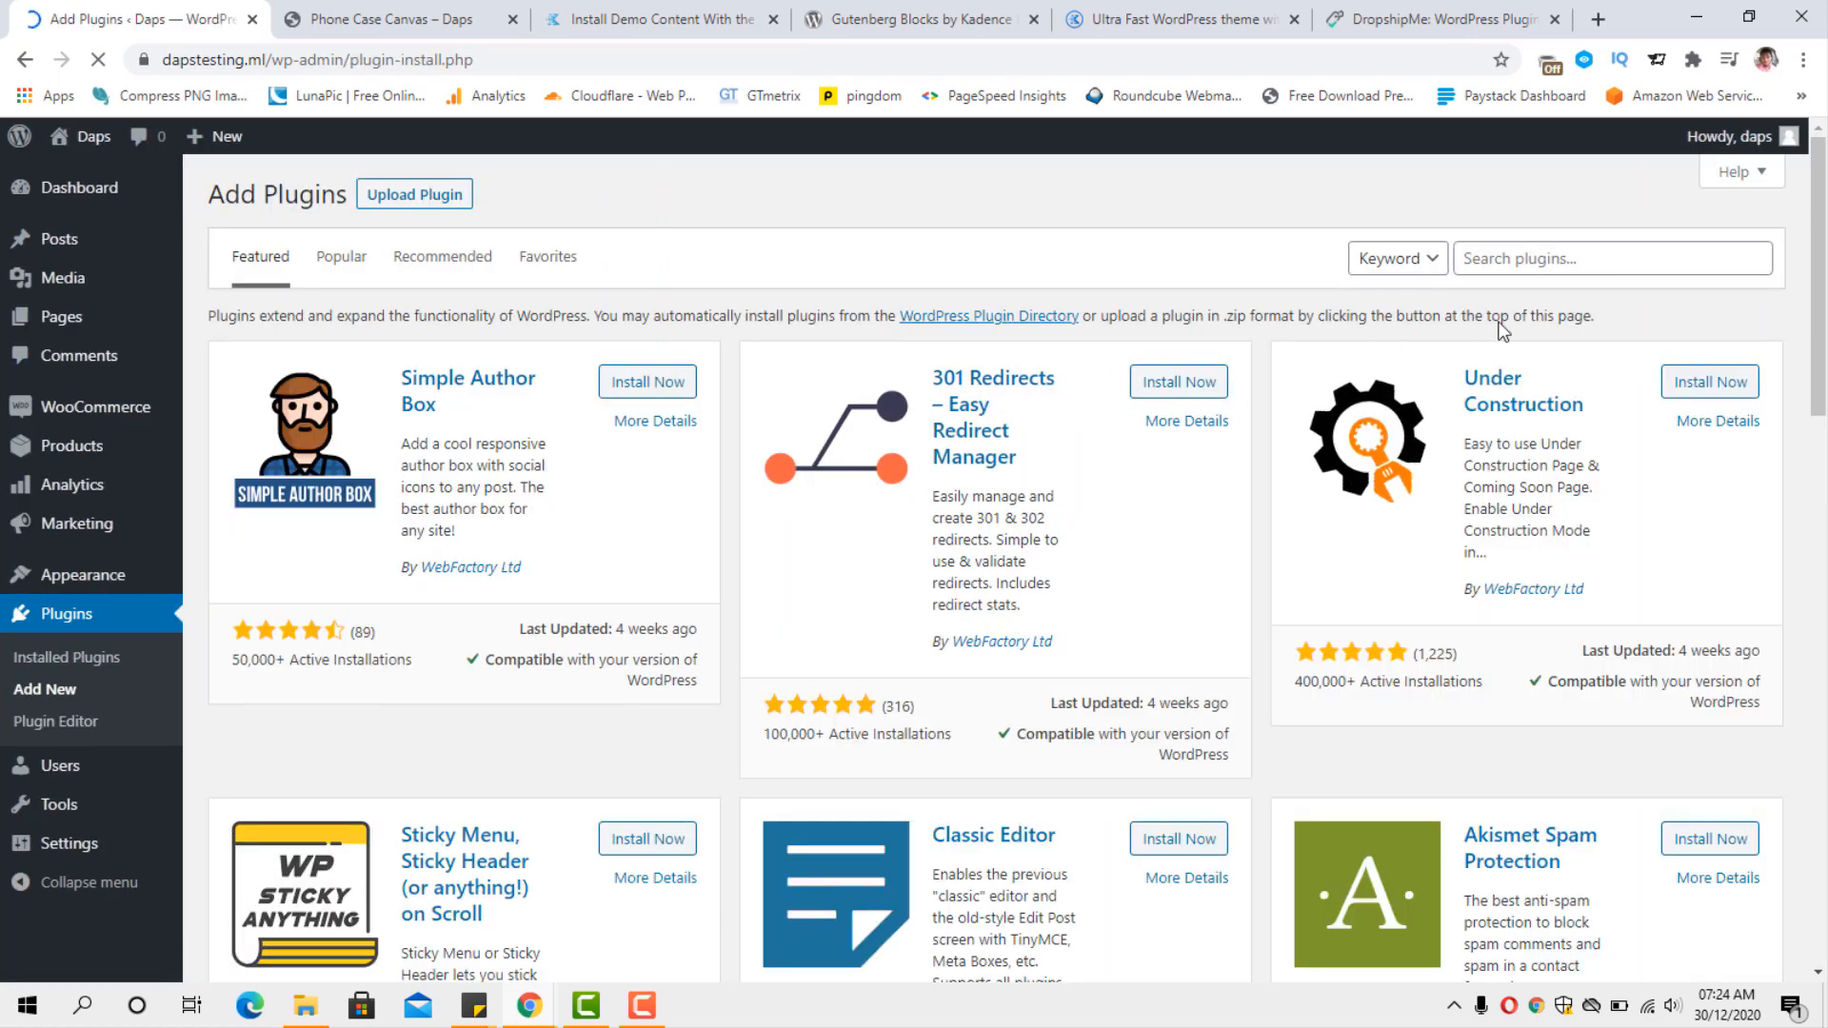
pyautogui.click(1526, 262)
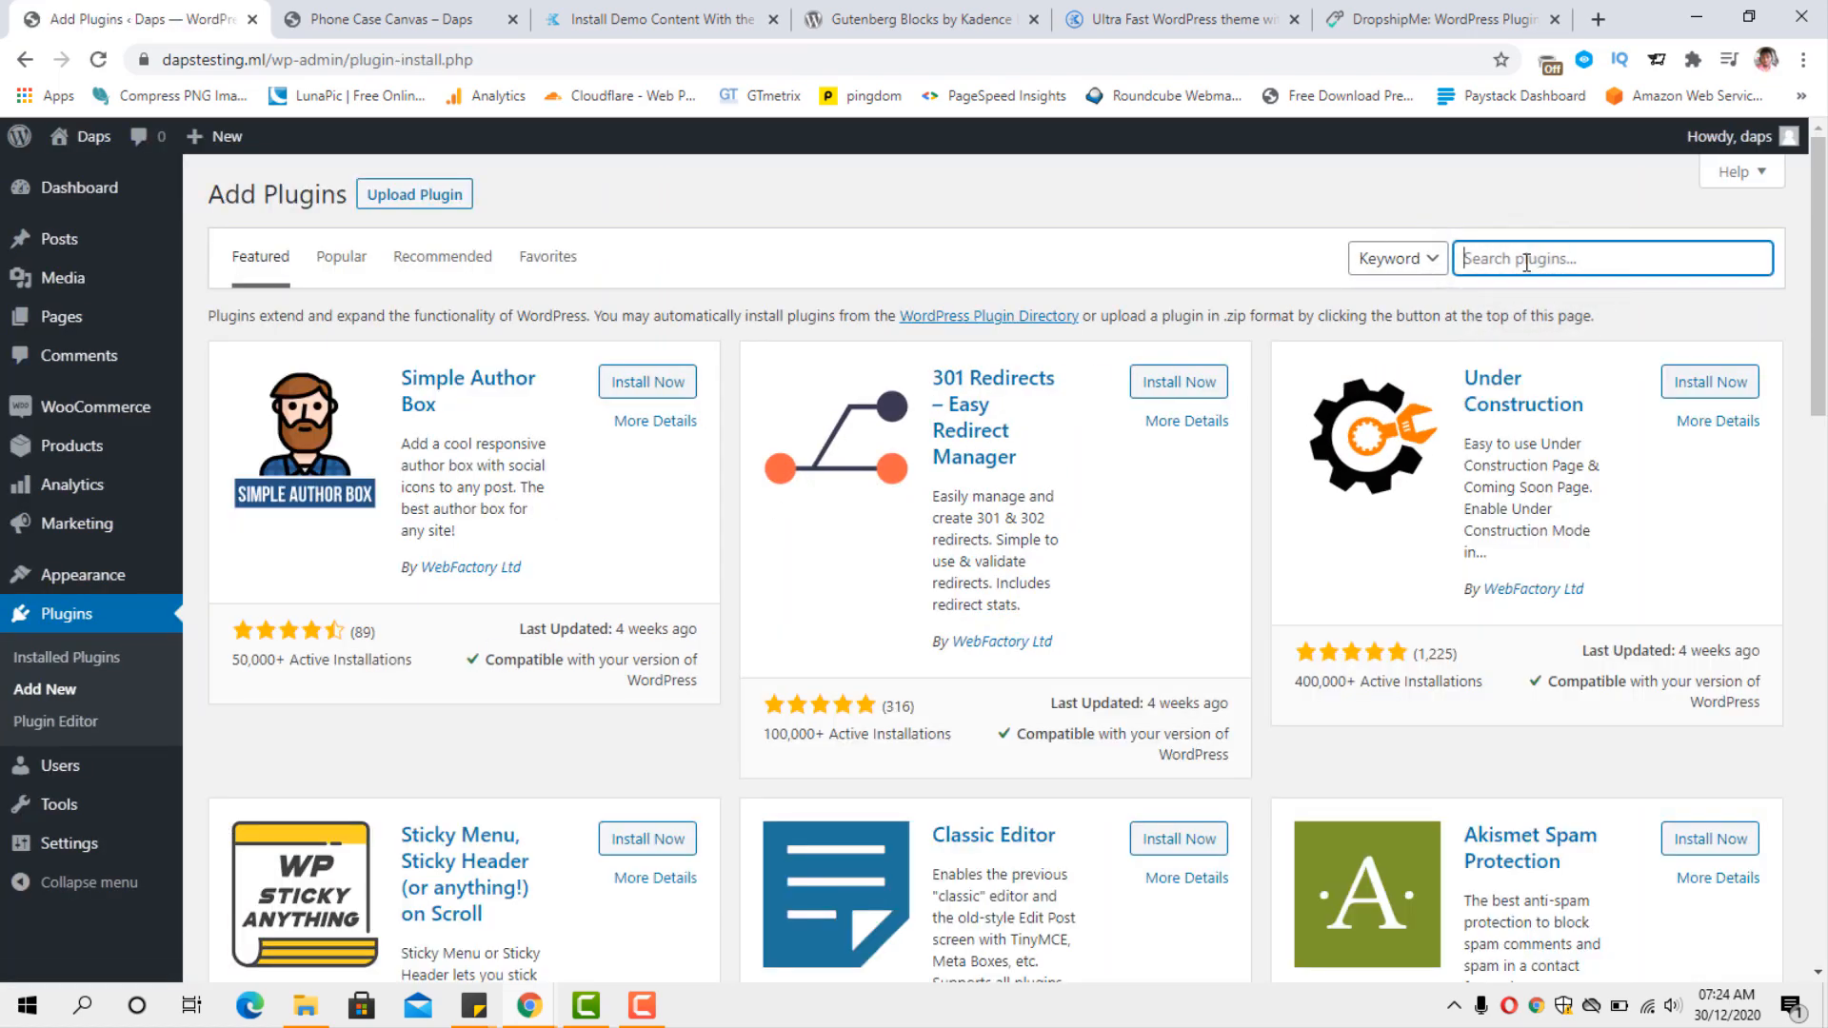
pyautogui.write('wooc')
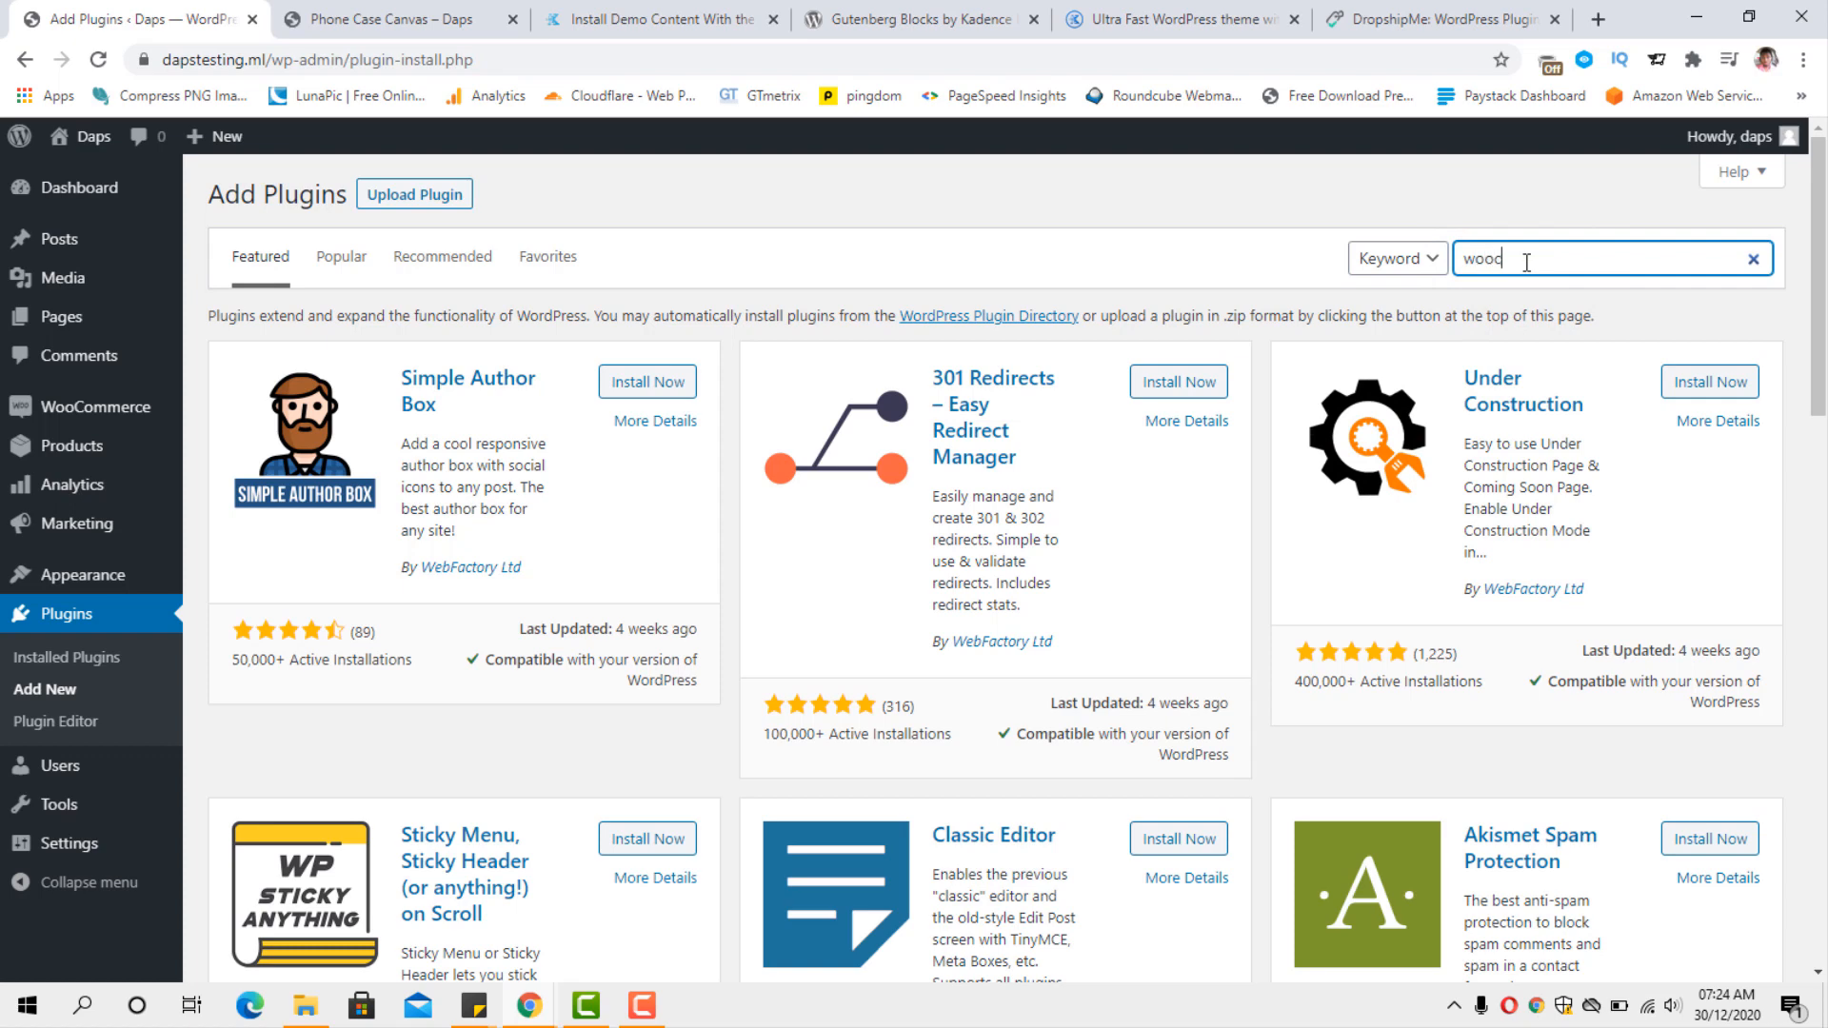
pyautogui.write('ommerce stripe')
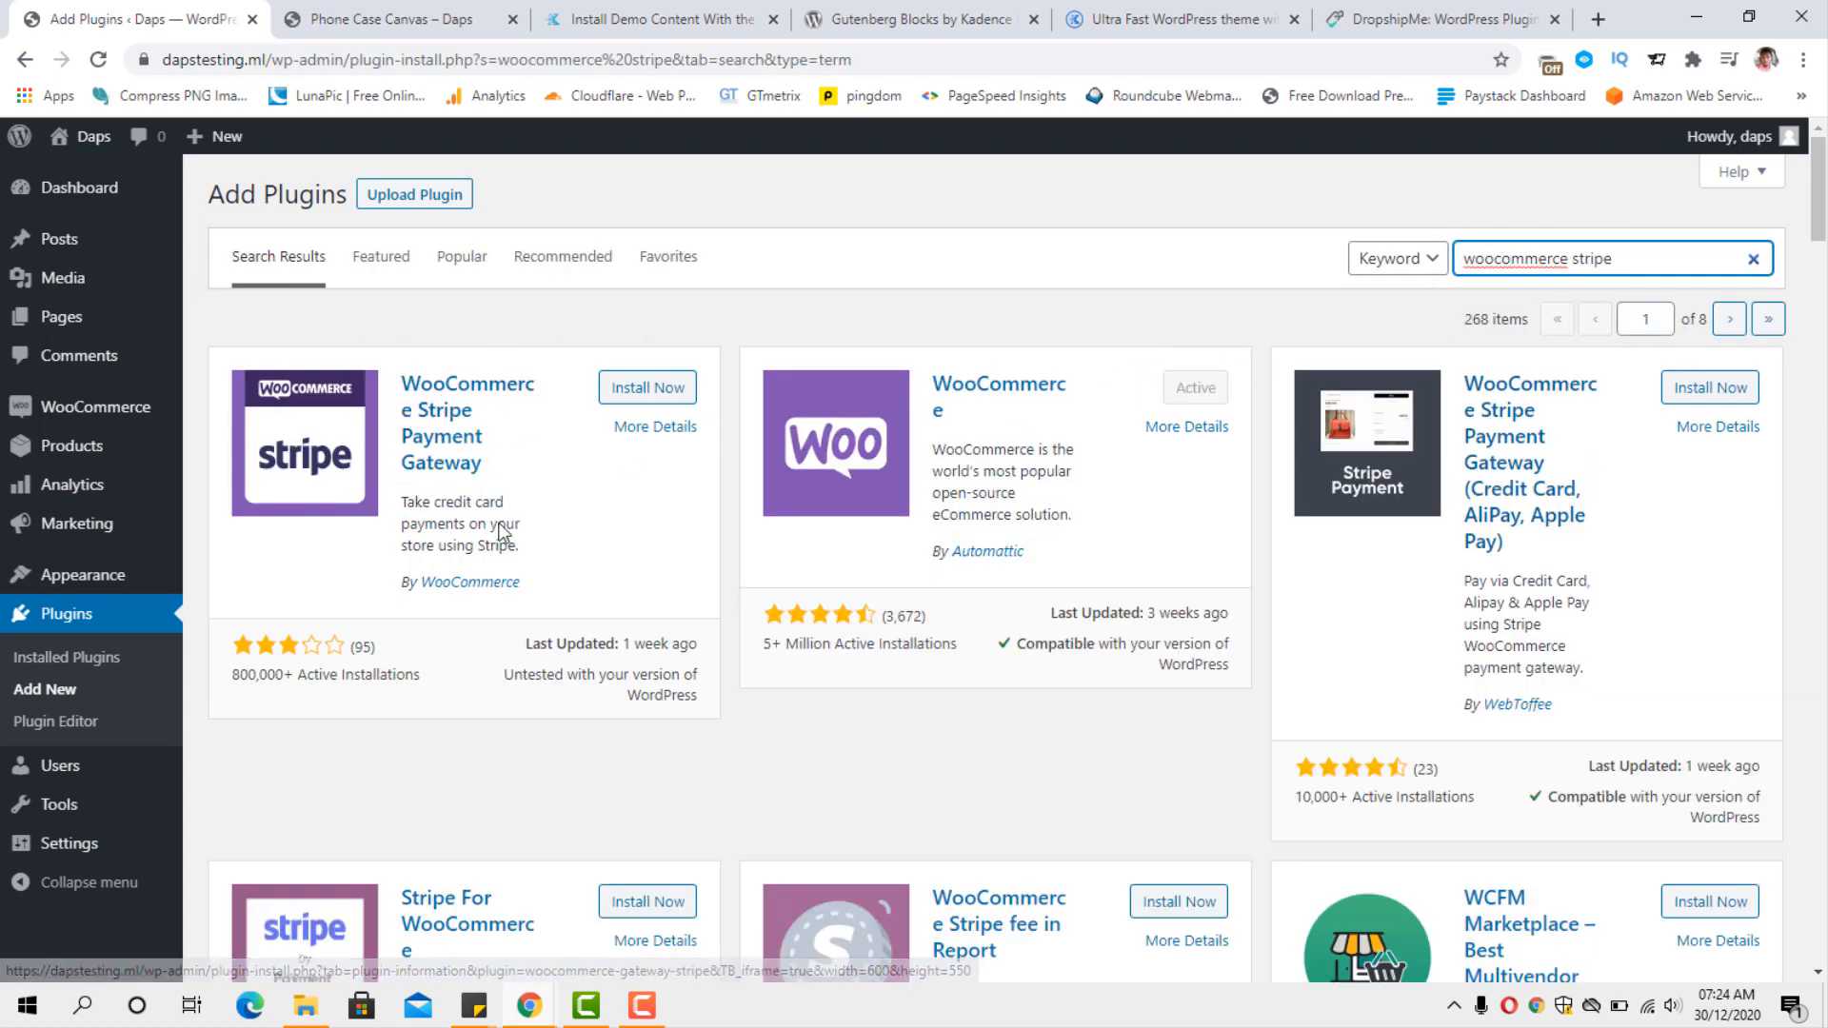
pyautogui.click(638, 389)
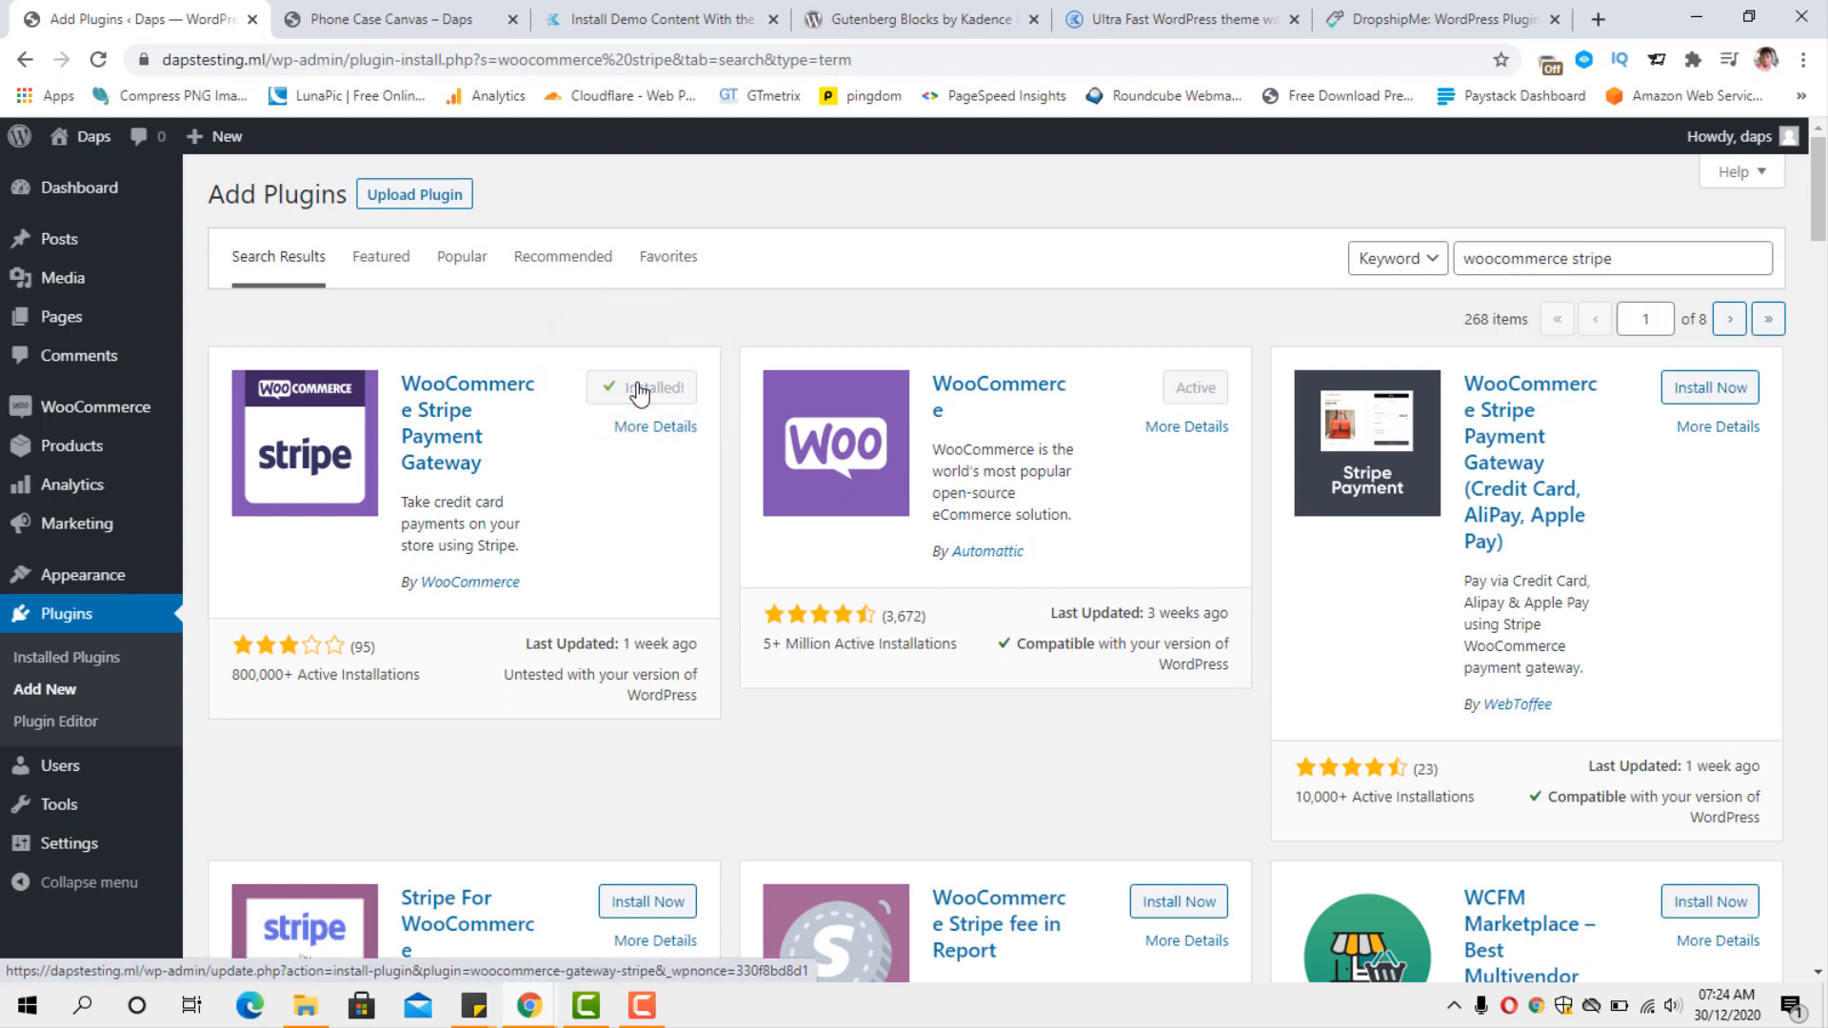
pyautogui.click(638, 389)
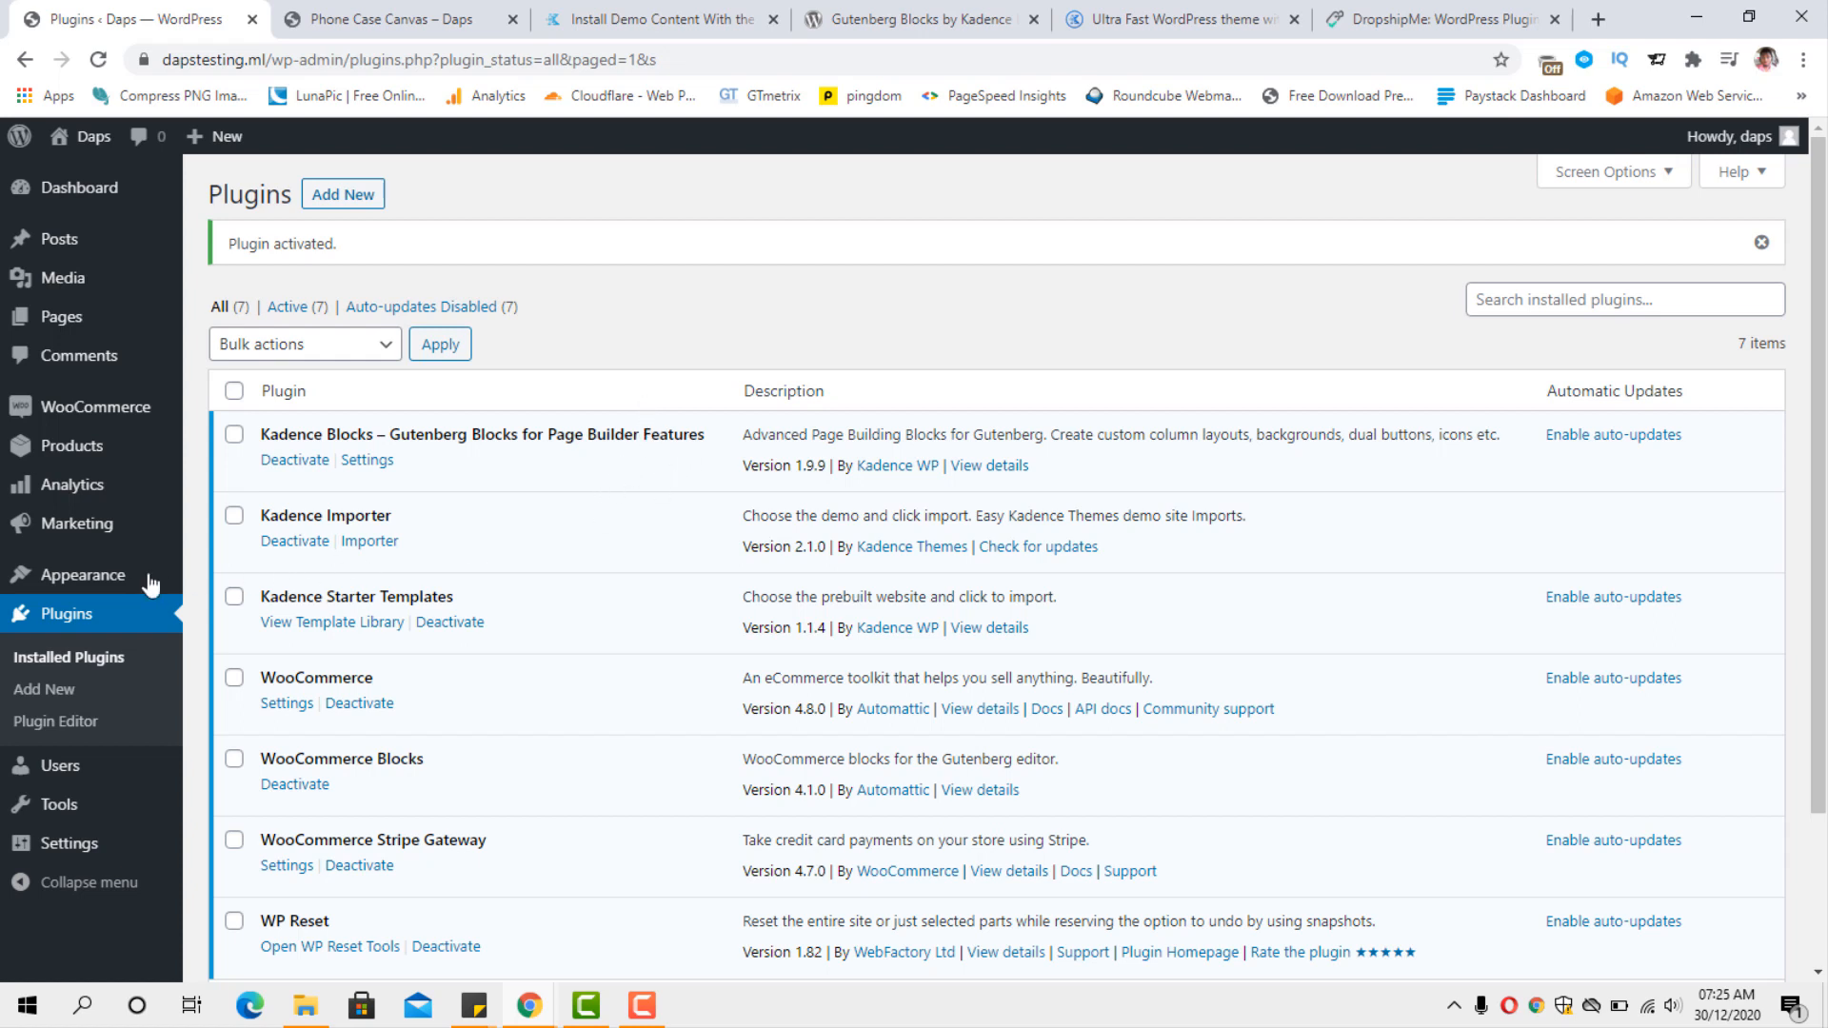
# Enable the Stripe – Credit Card (Stripe) method in the WooCommerce payment settings.
pyautogui.moveTo(103, 411)
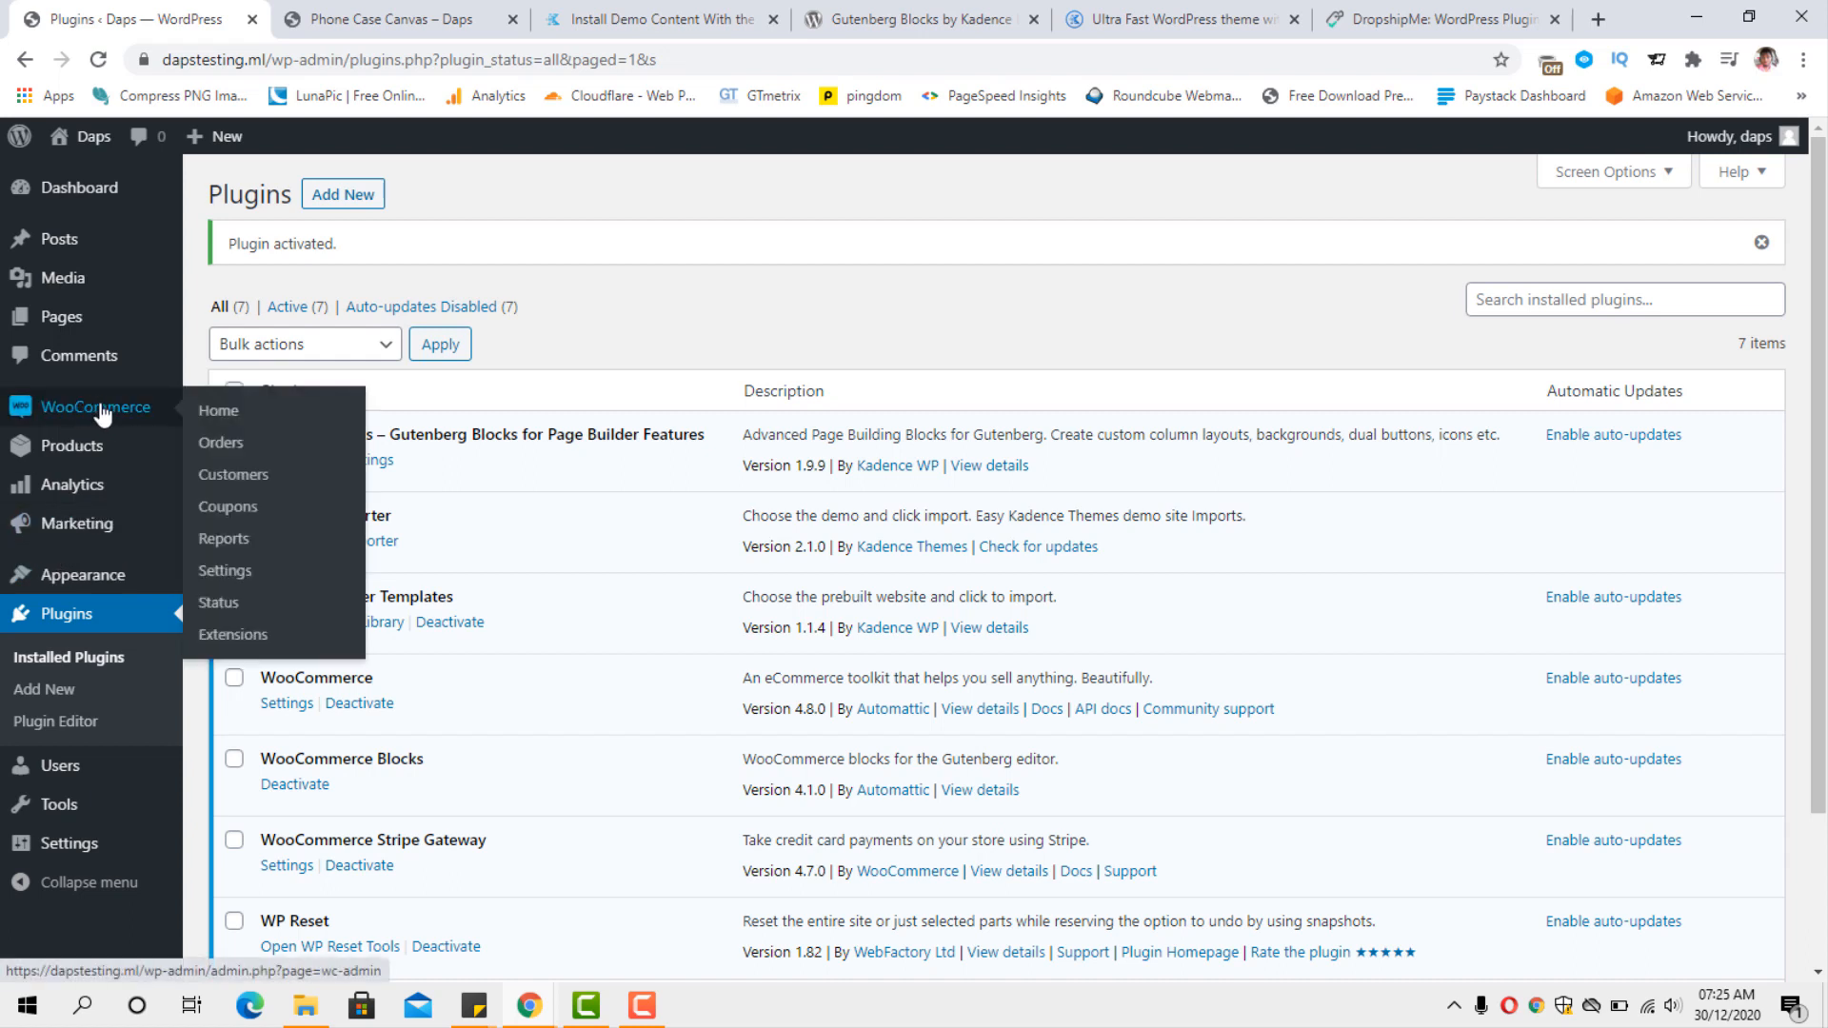
pyautogui.click(226, 572)
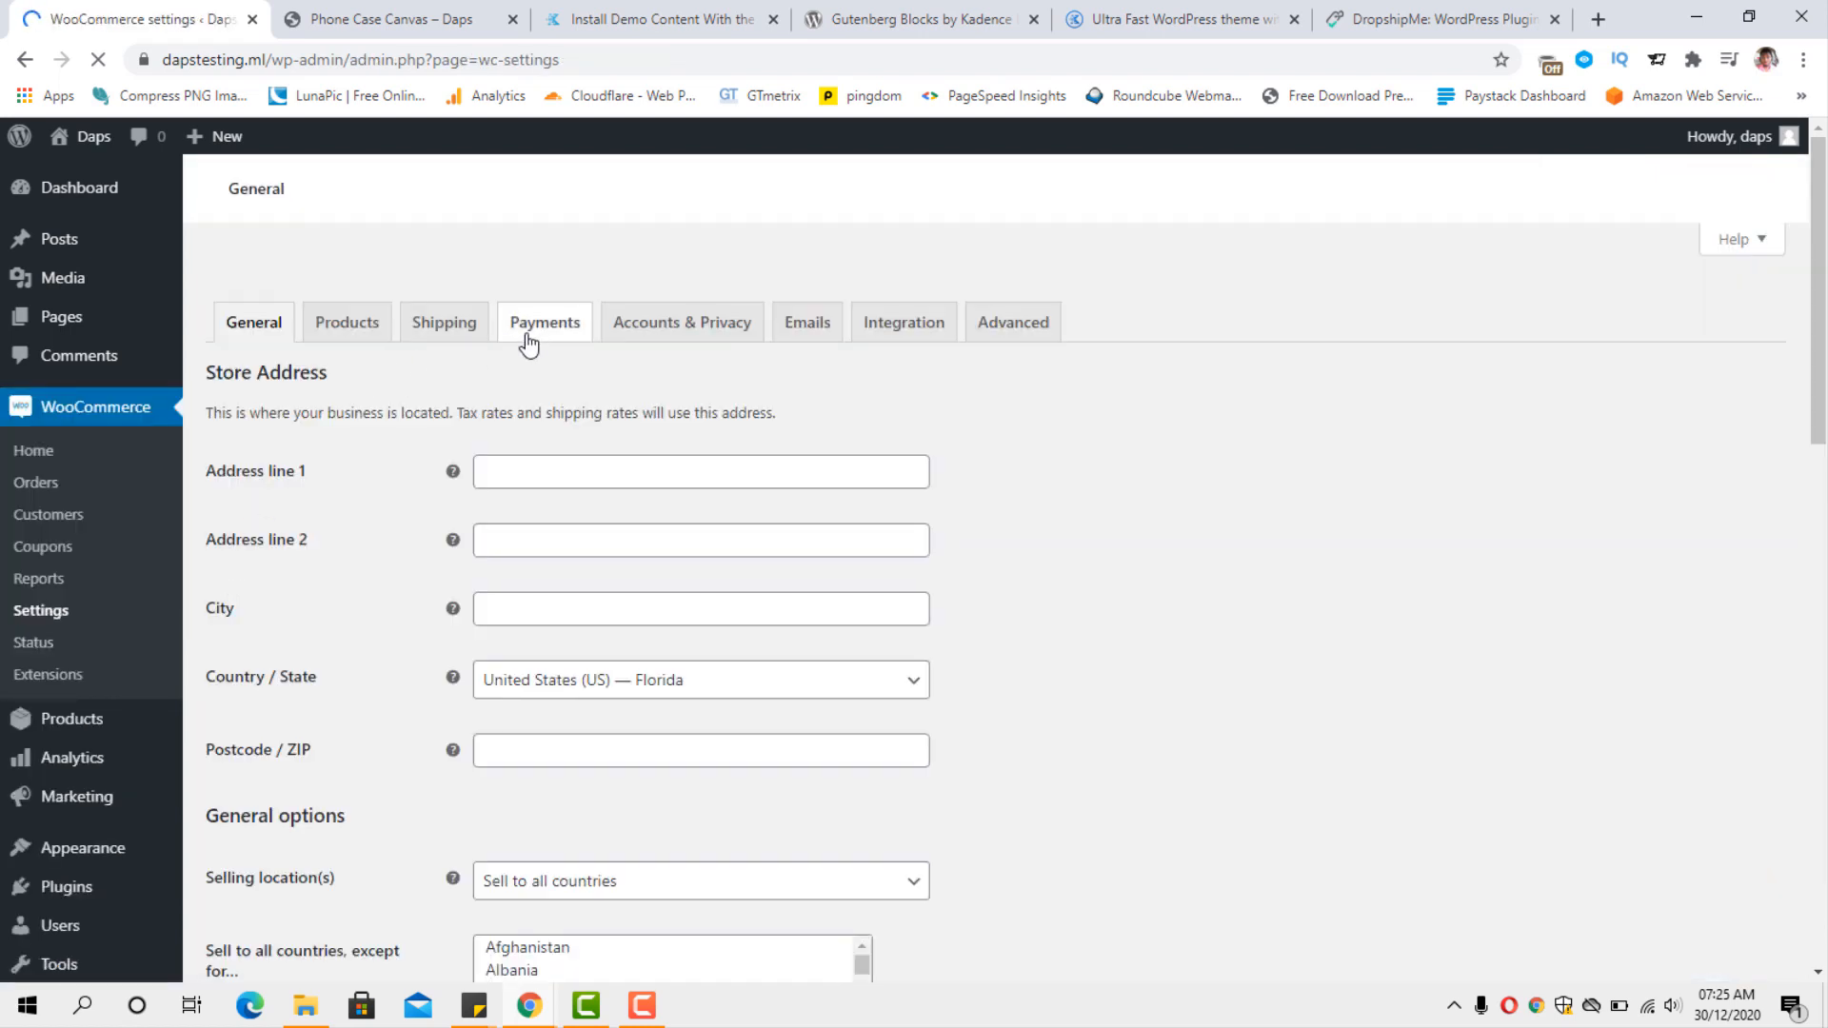
pyautogui.click(530, 341)
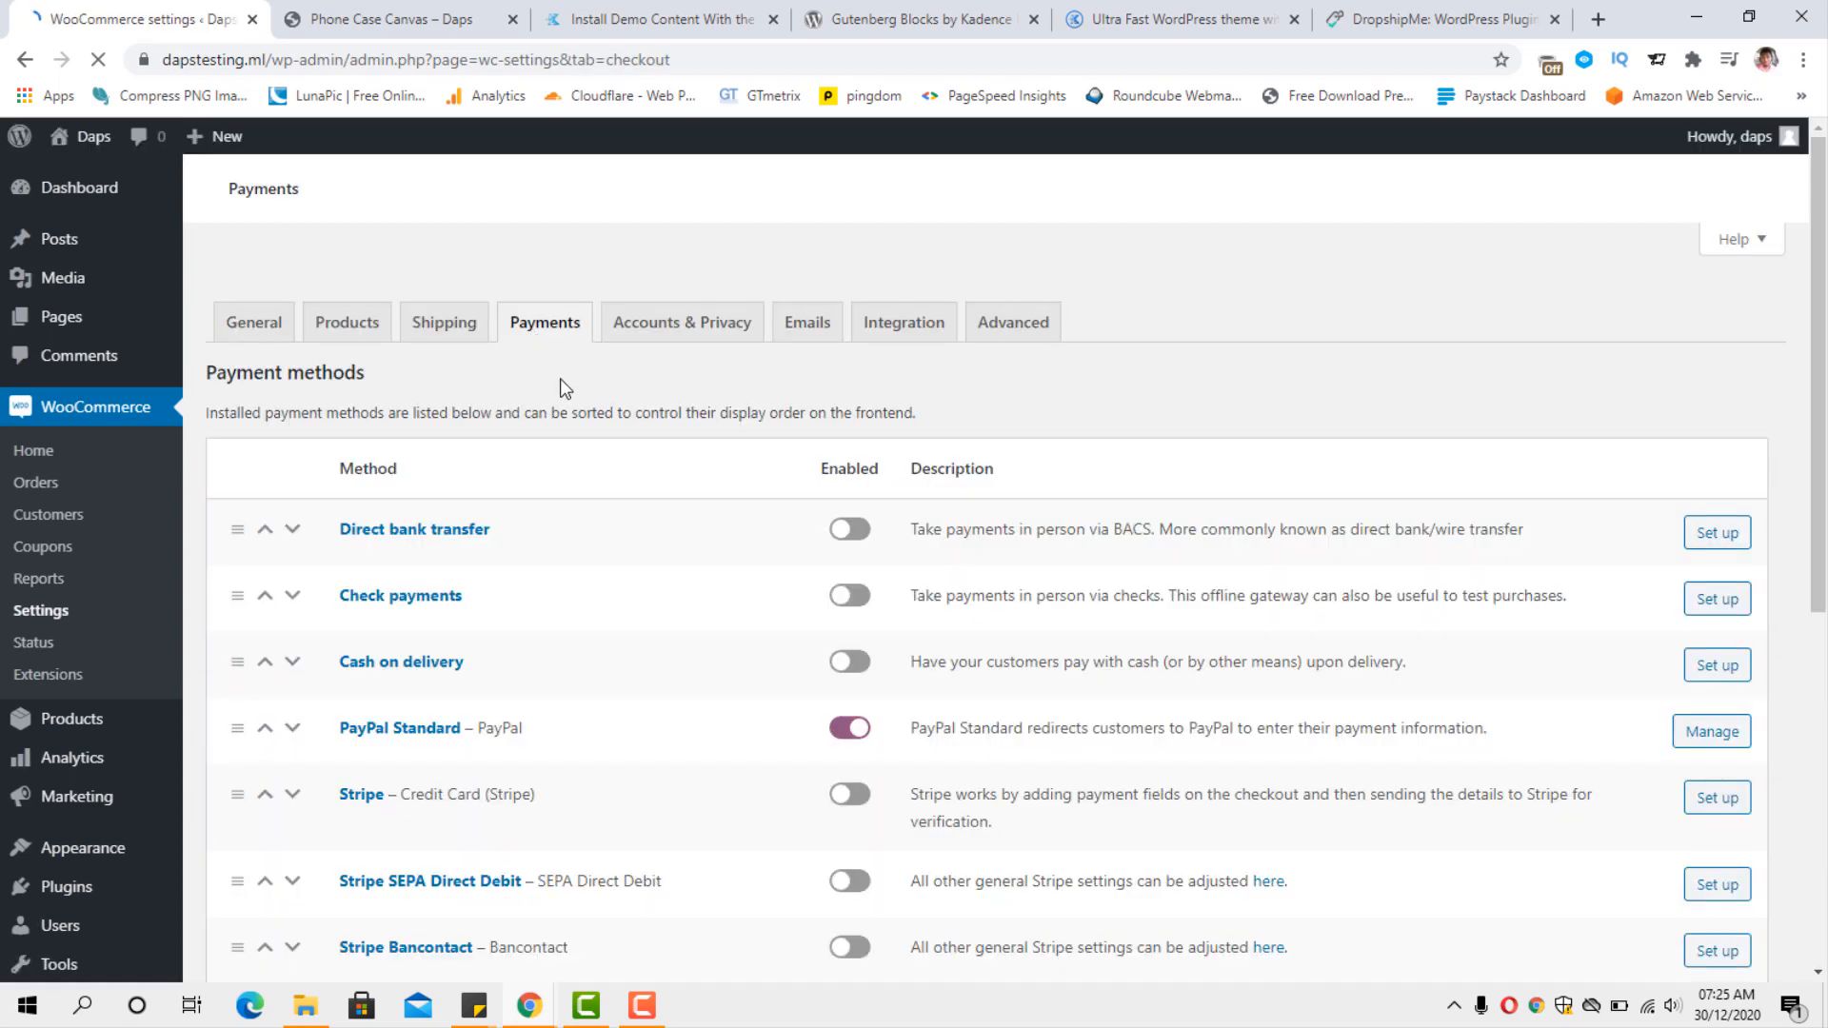
pyautogui.scroll(-5, 563, 386)
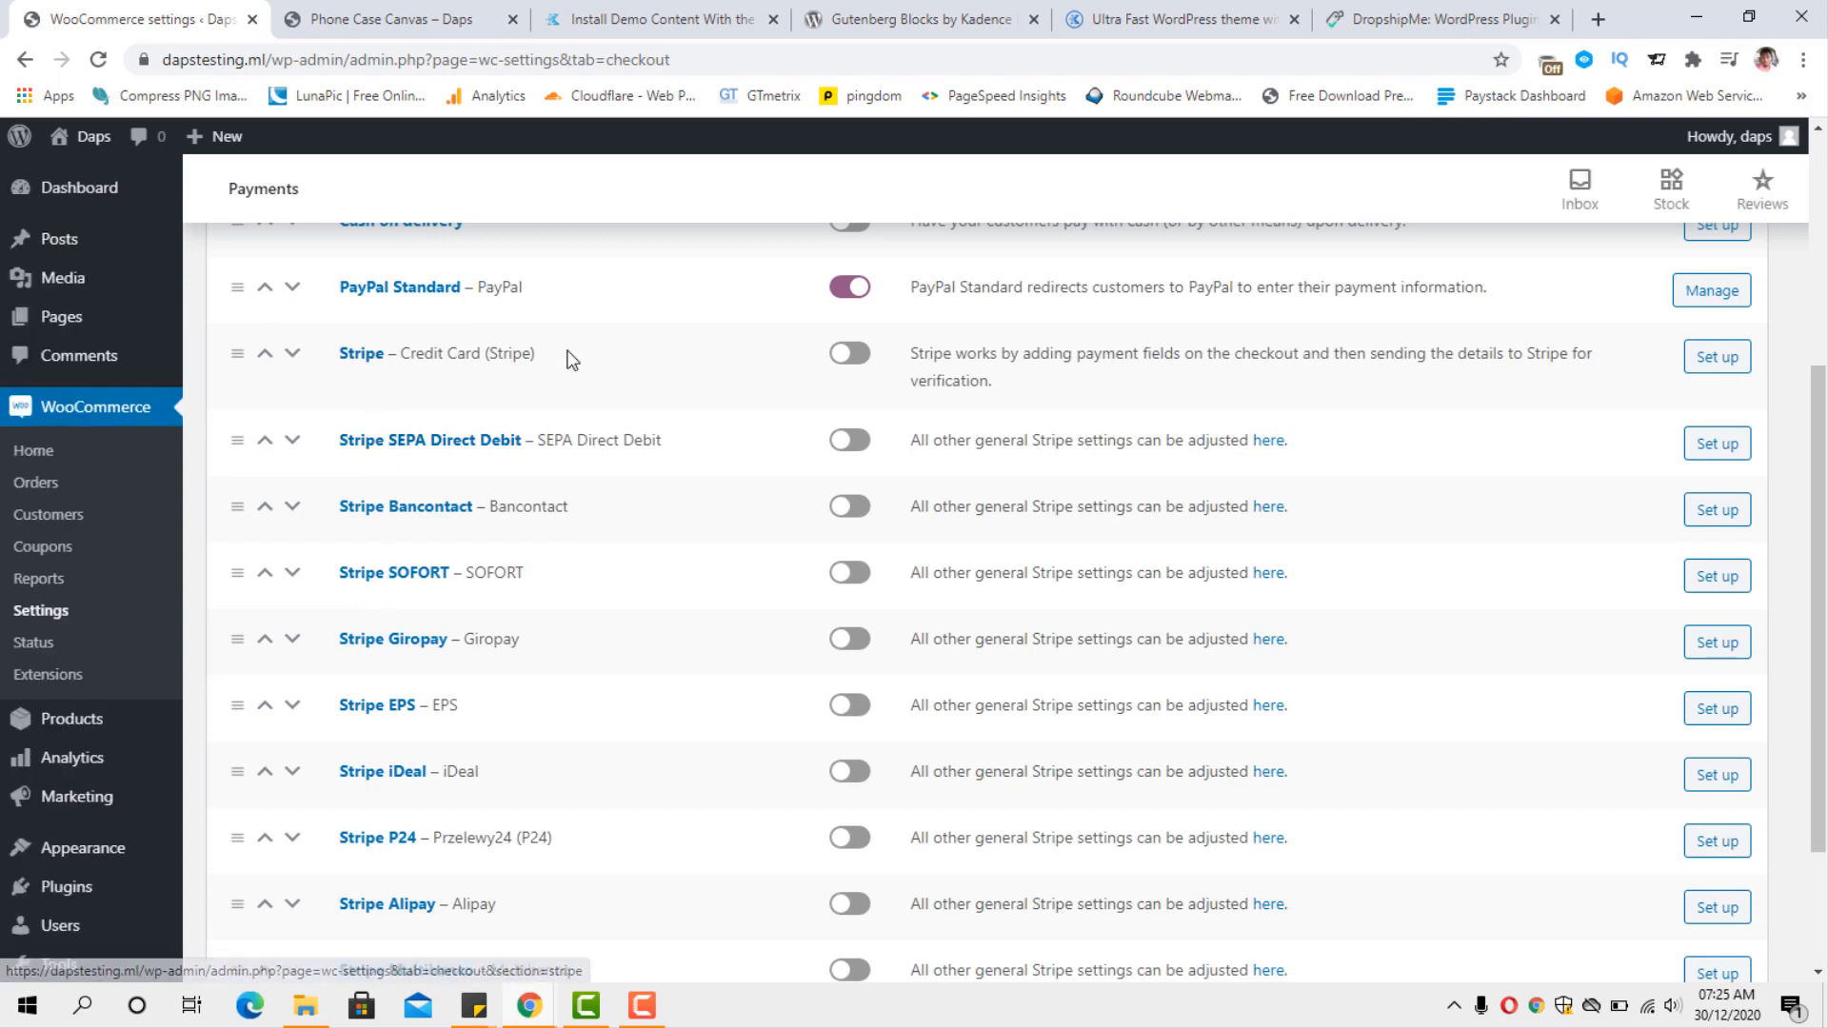
pyautogui.scroll(-2, 466, 485)
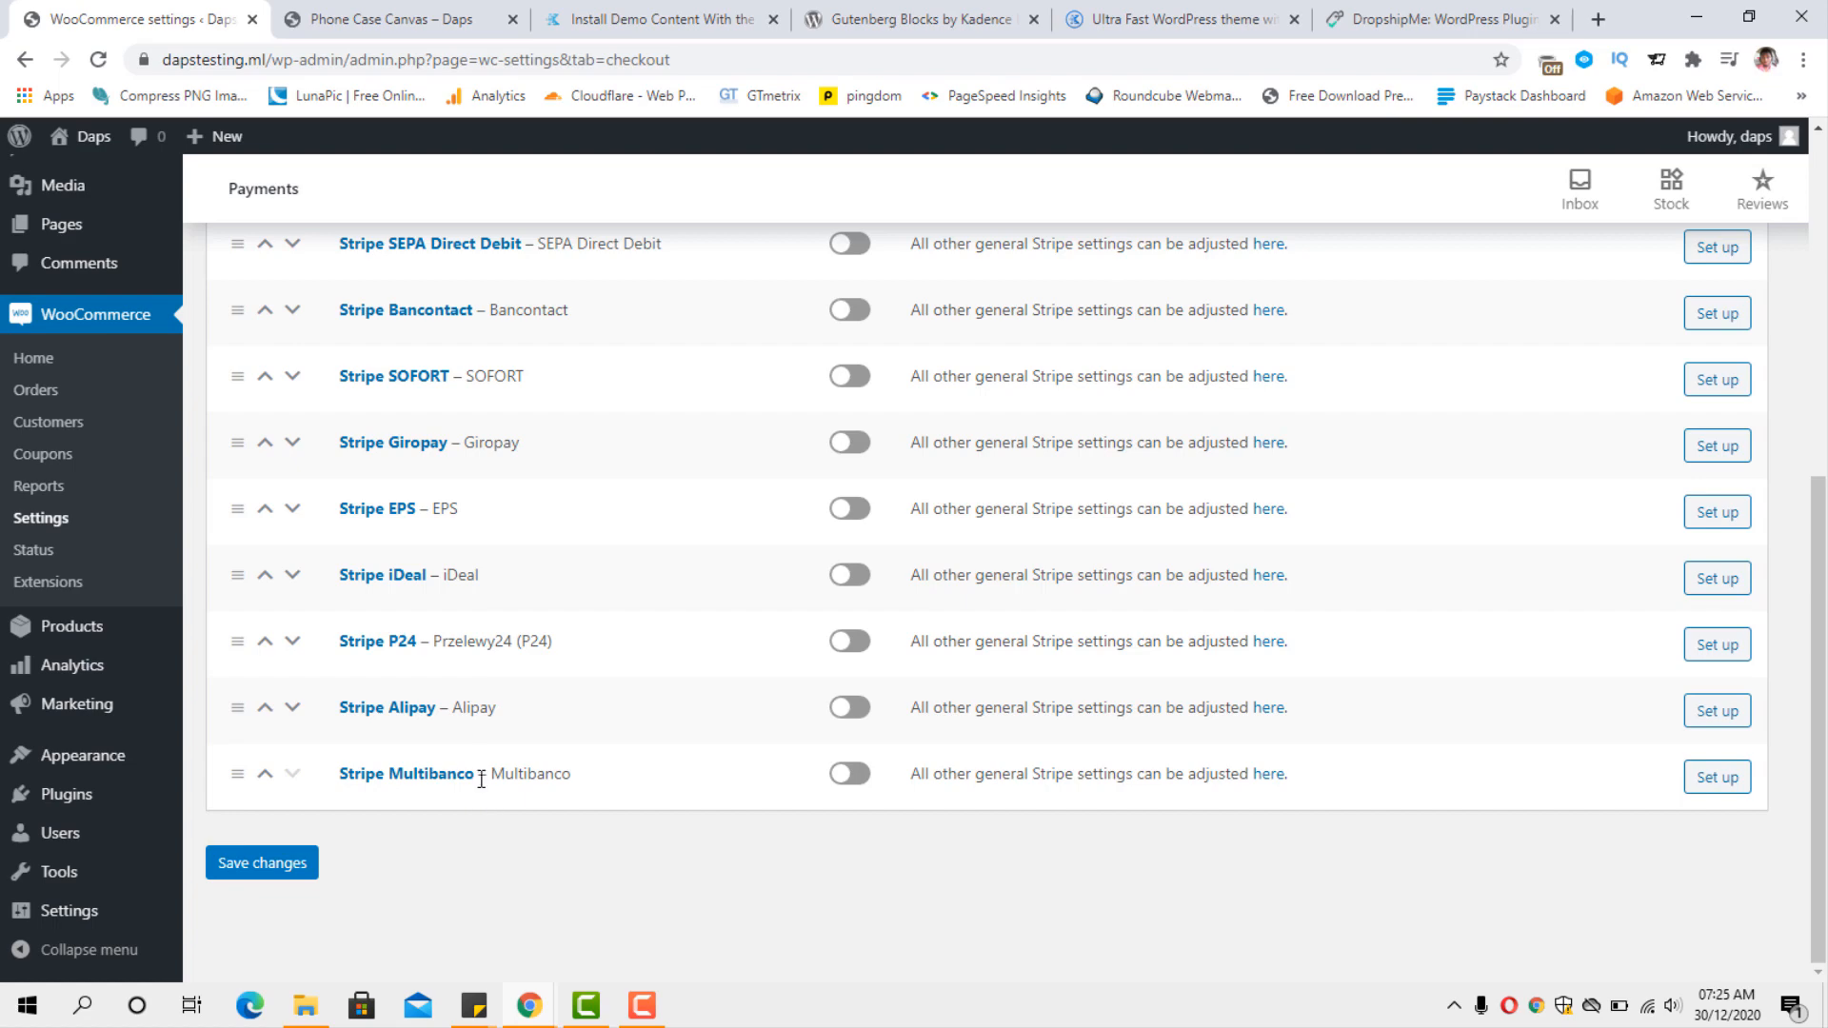
pyautogui.scroll(5, 480, 778)
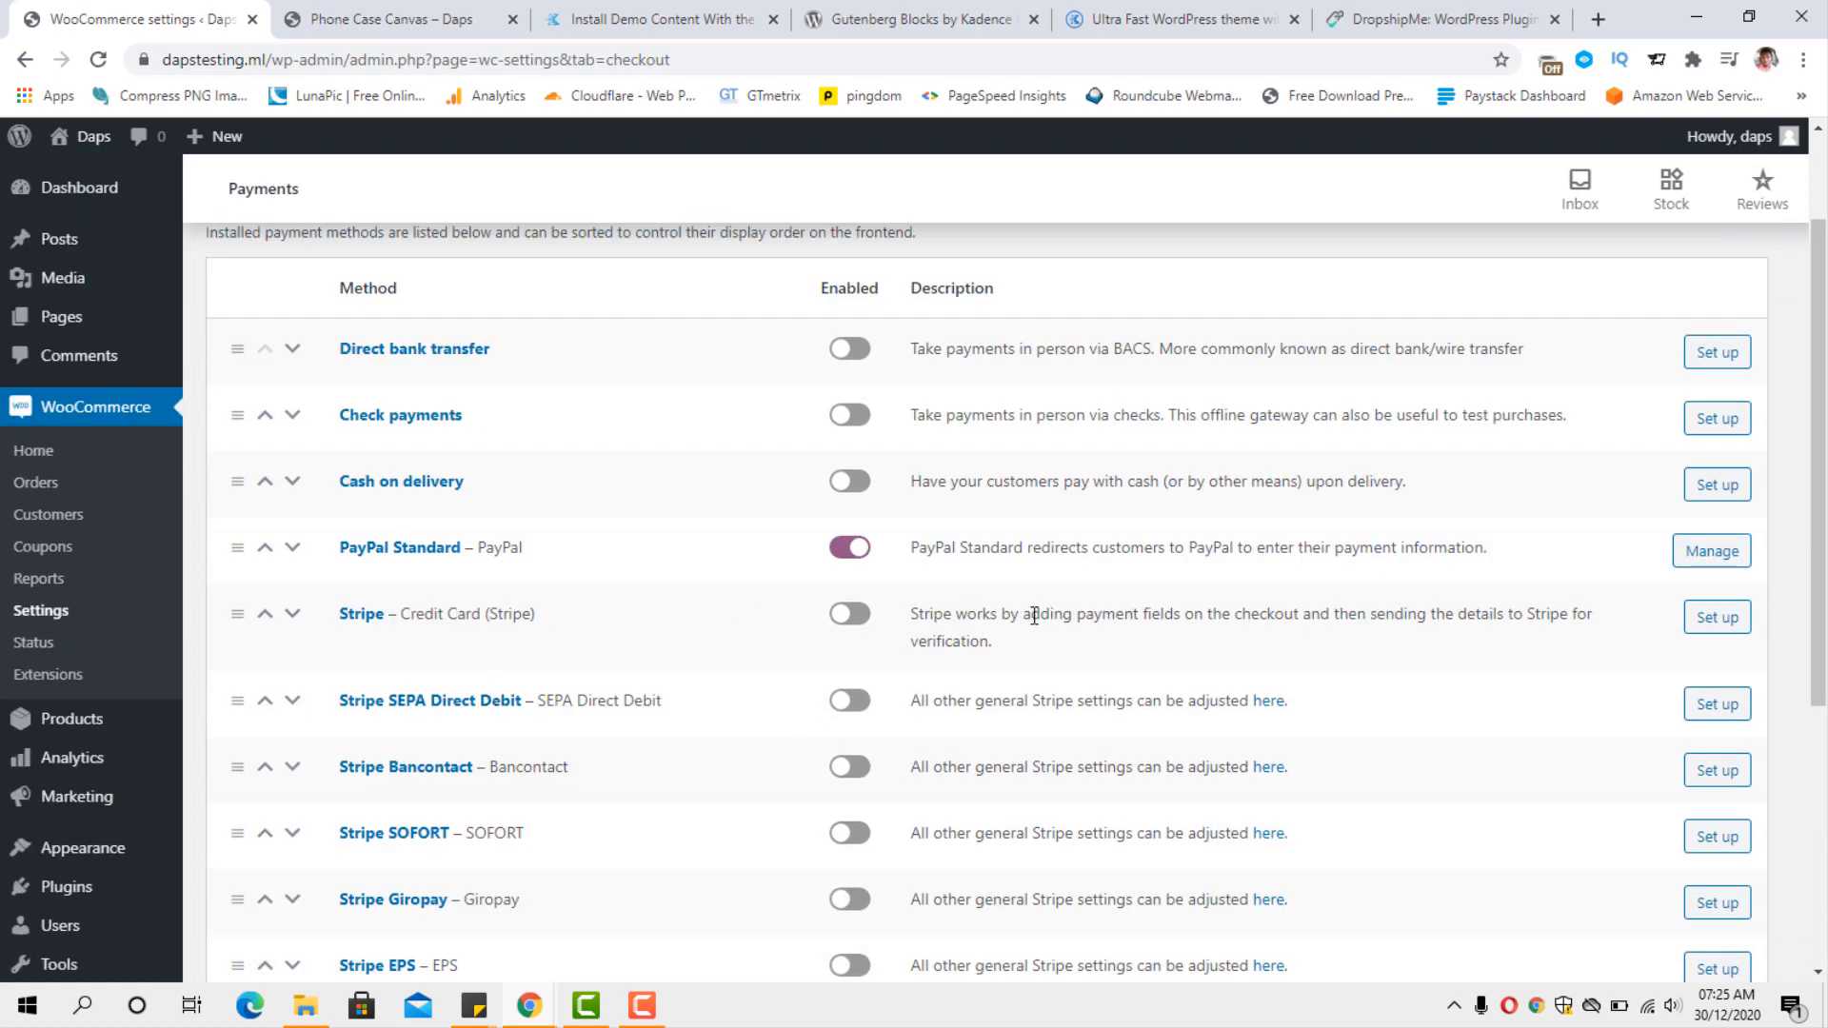
pyautogui.click(850, 614)
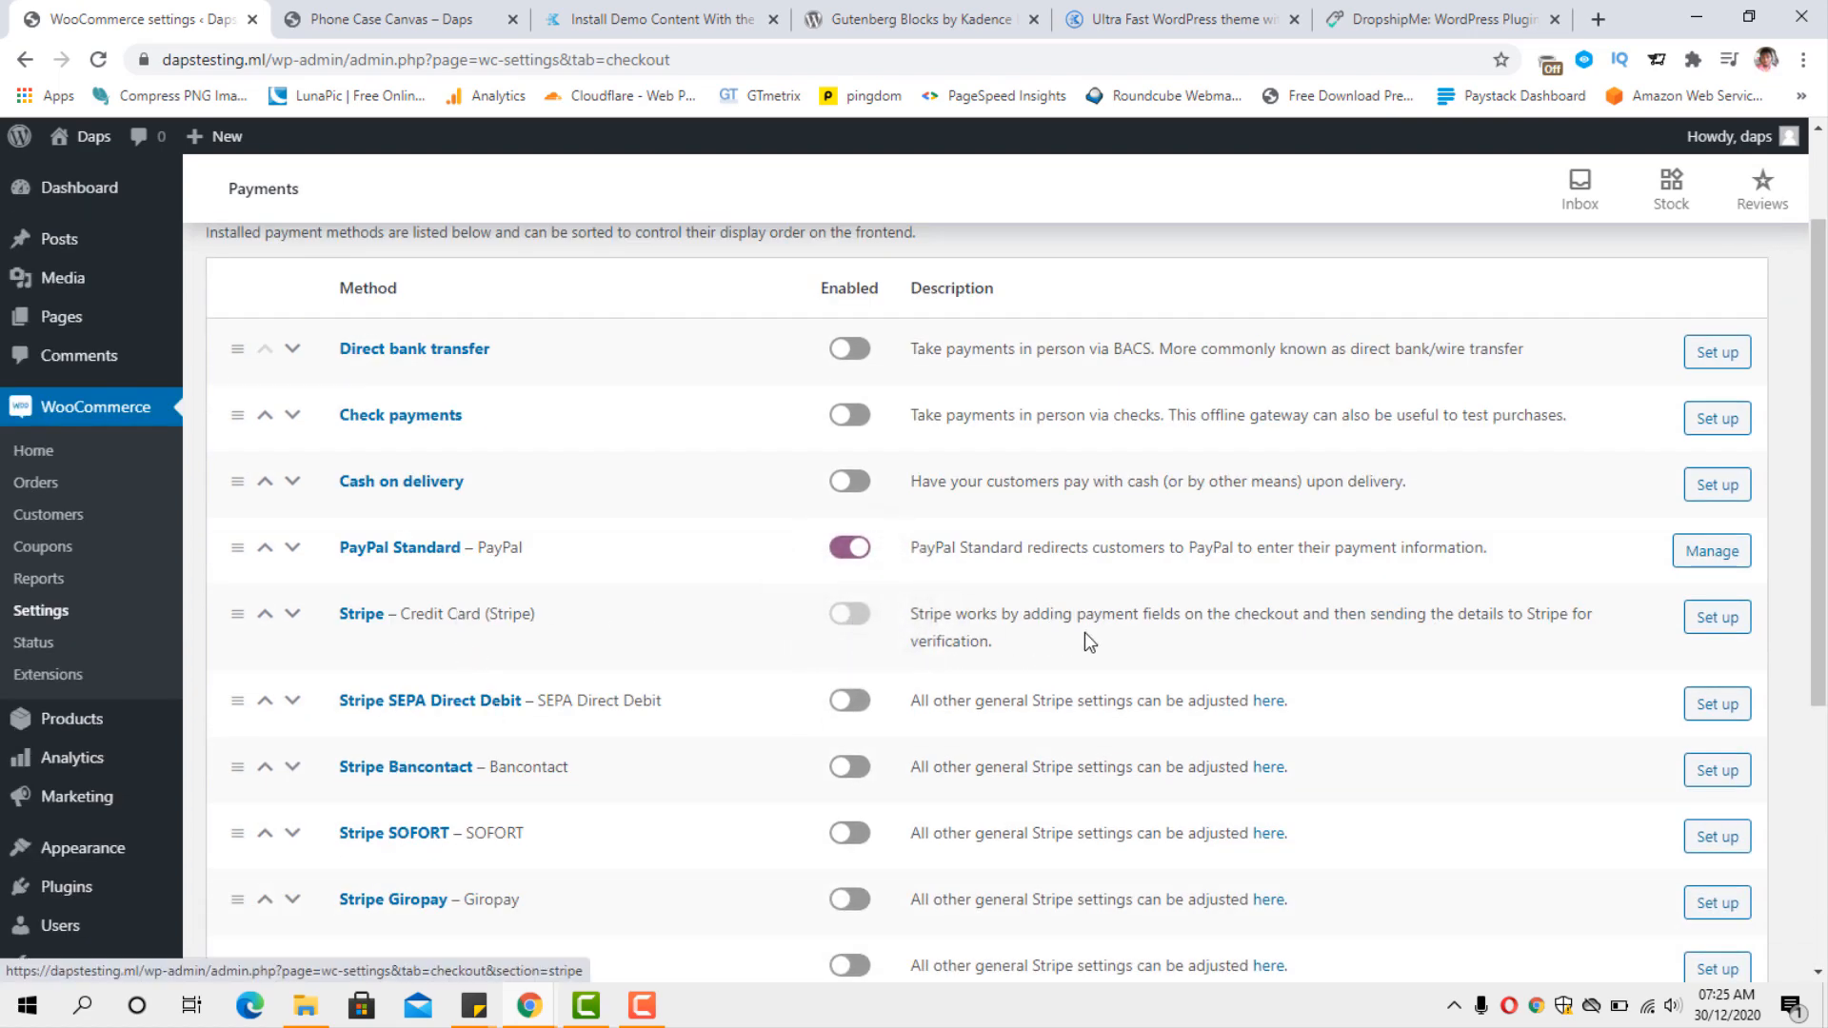
# Open the Stripe credit card setup, review its account key and payment button options, and save the settings.
pyautogui.click(1719, 619)
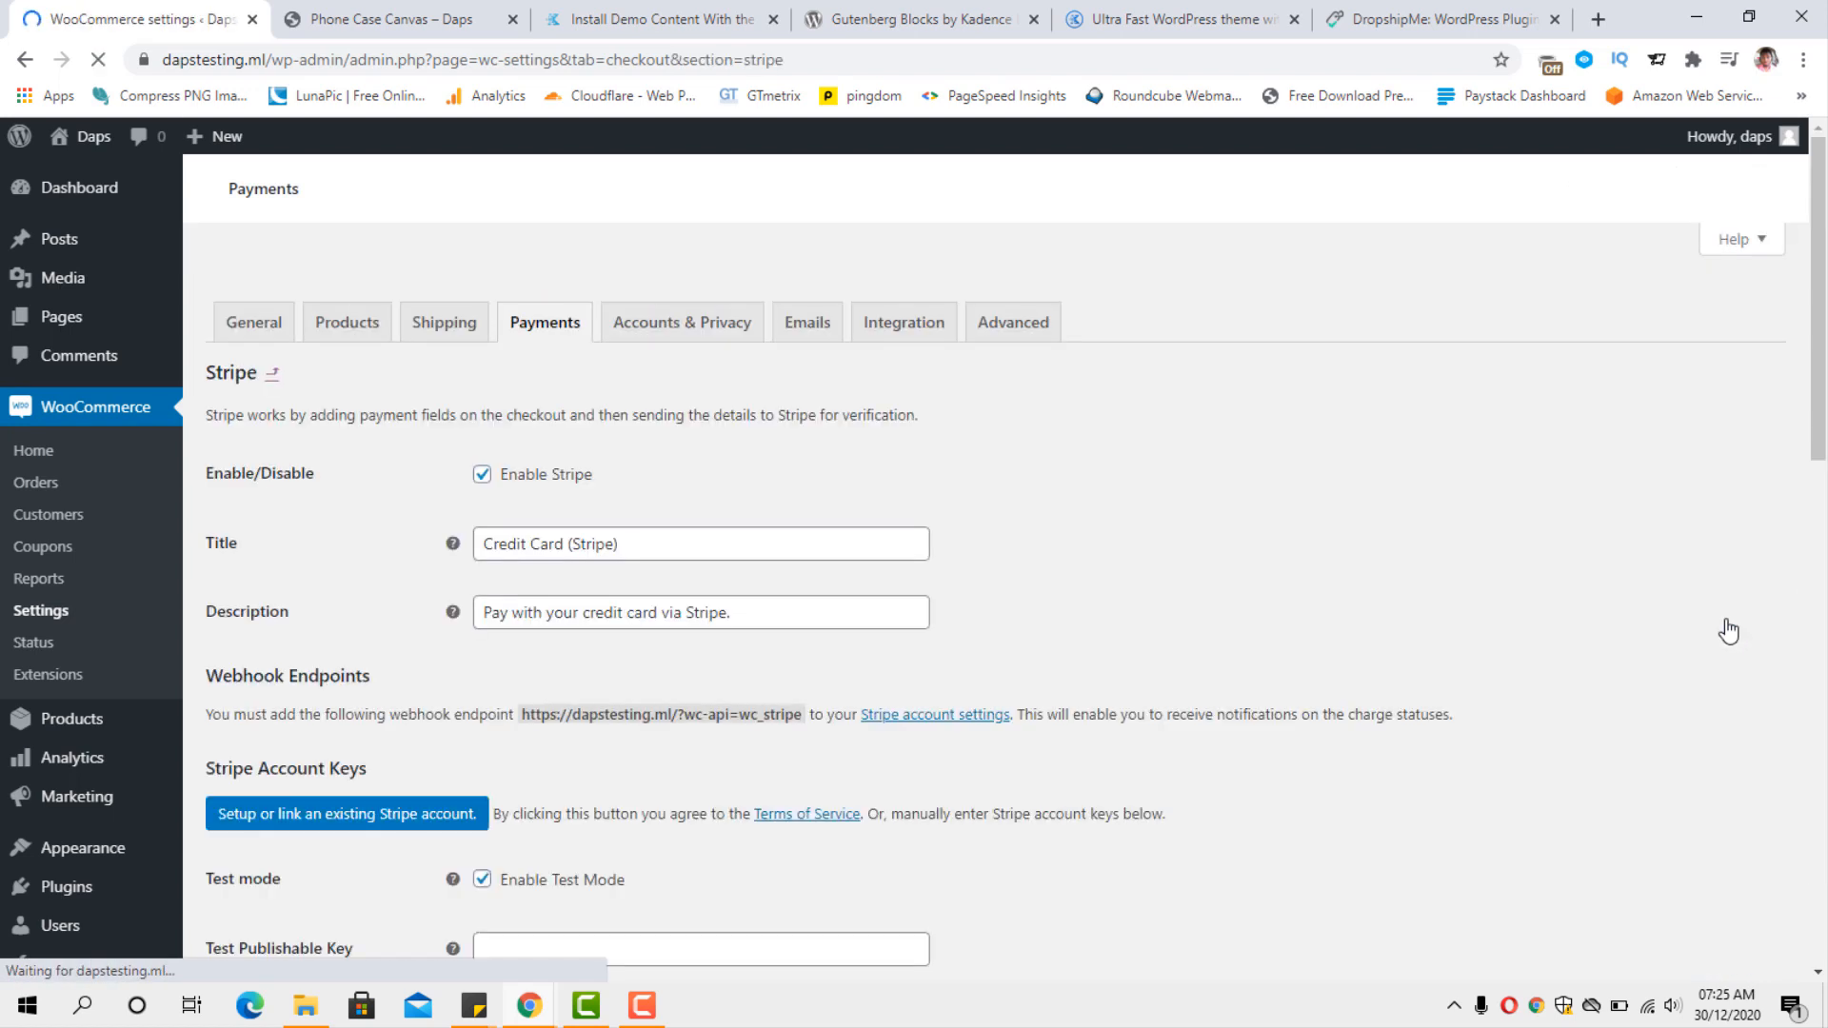
pyautogui.scroll(-4, 1727, 631)
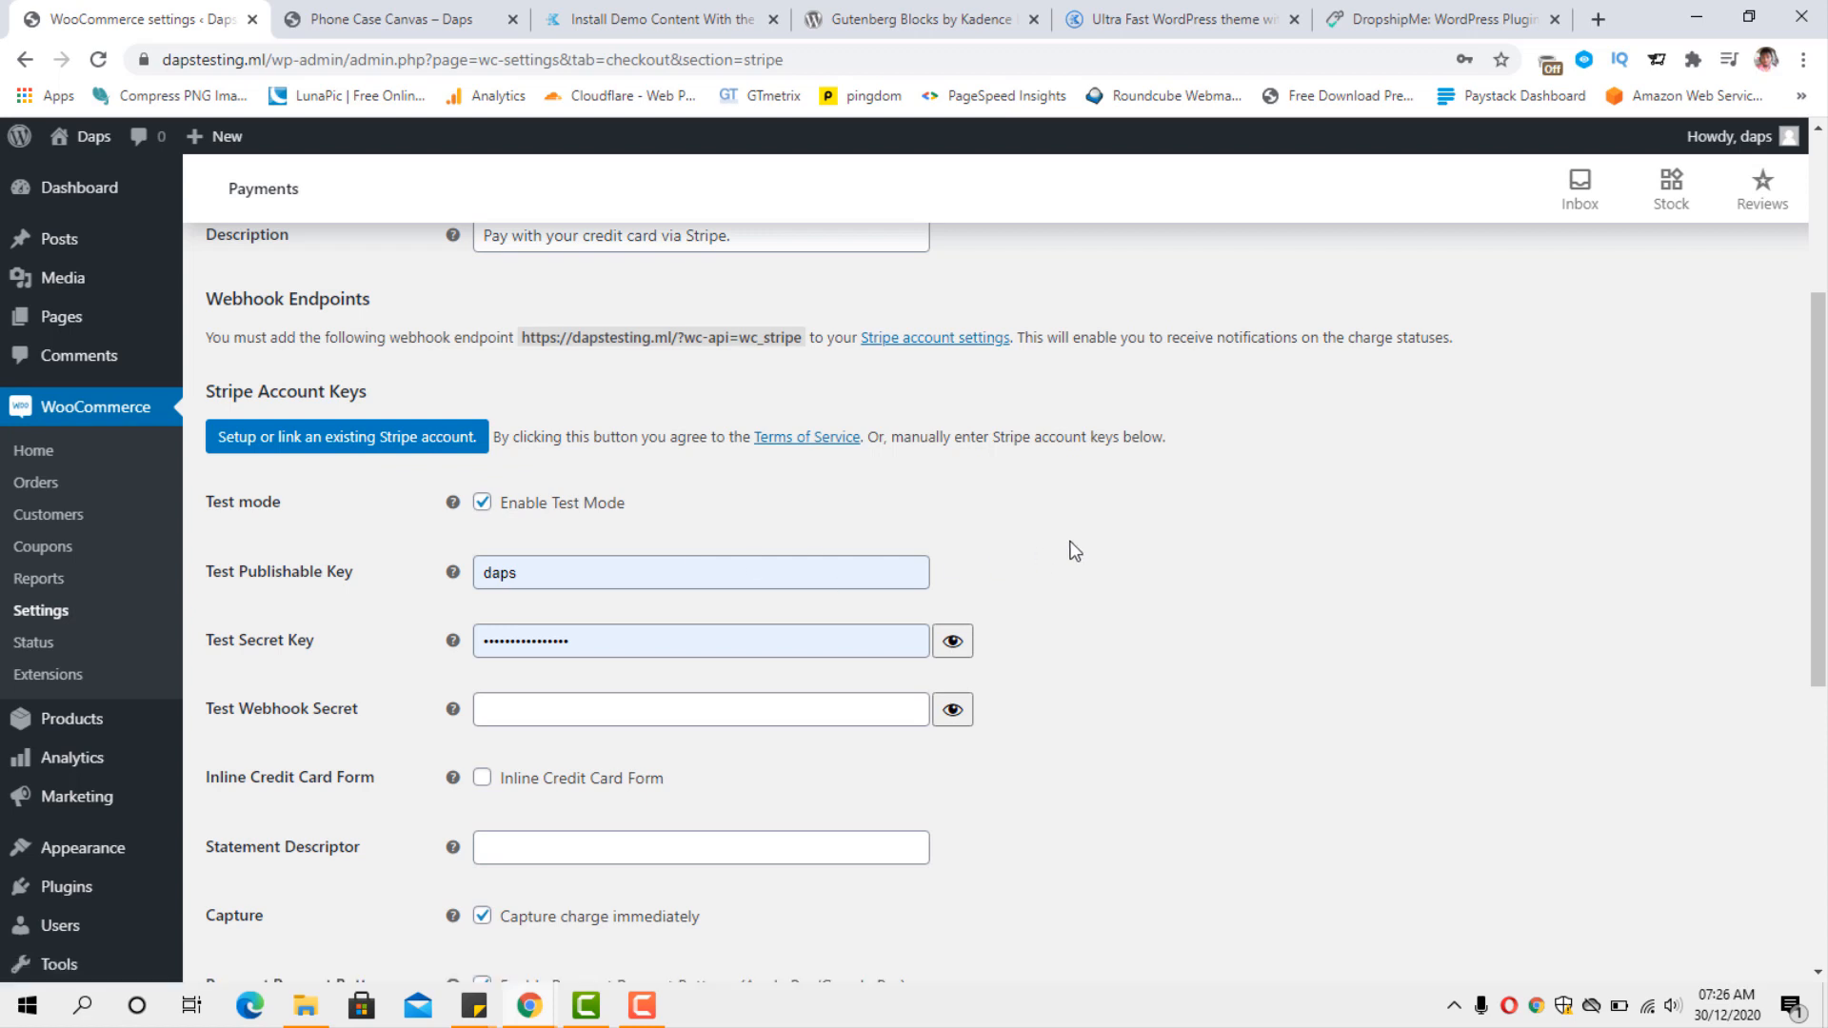
pyautogui.scroll(-6, 1072, 545)
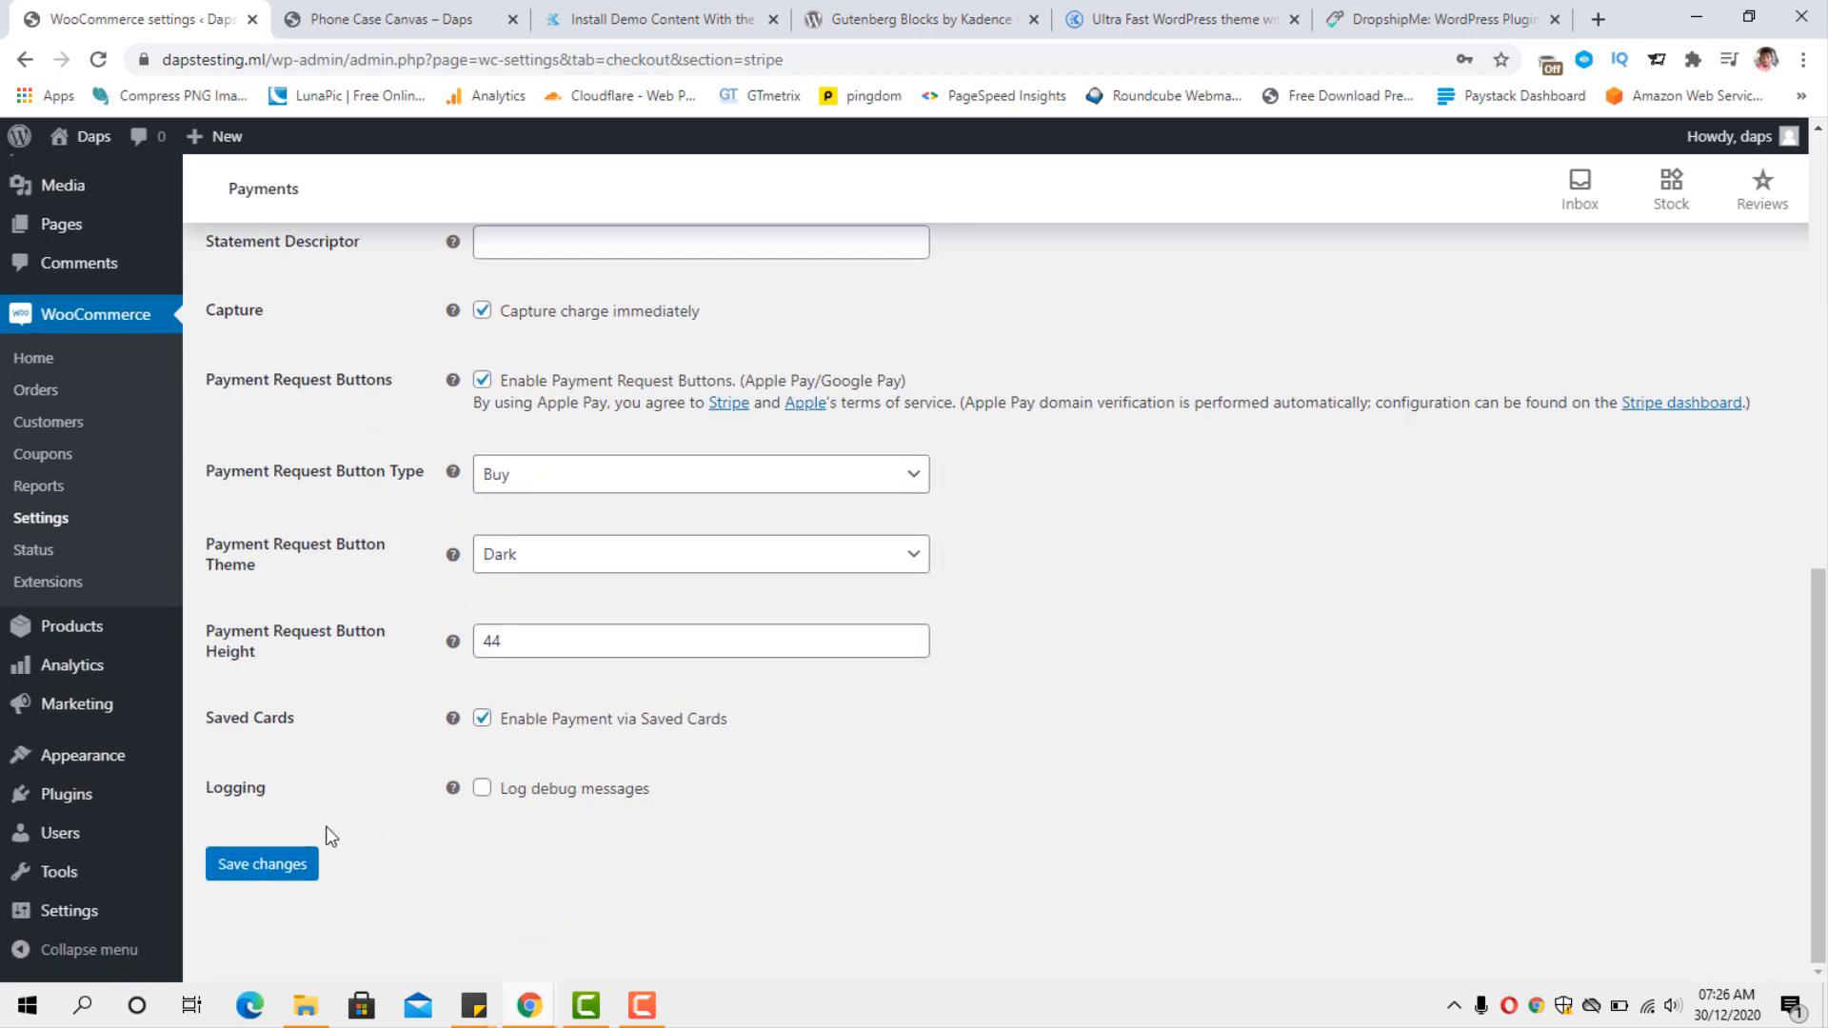
pyautogui.click(253, 866)
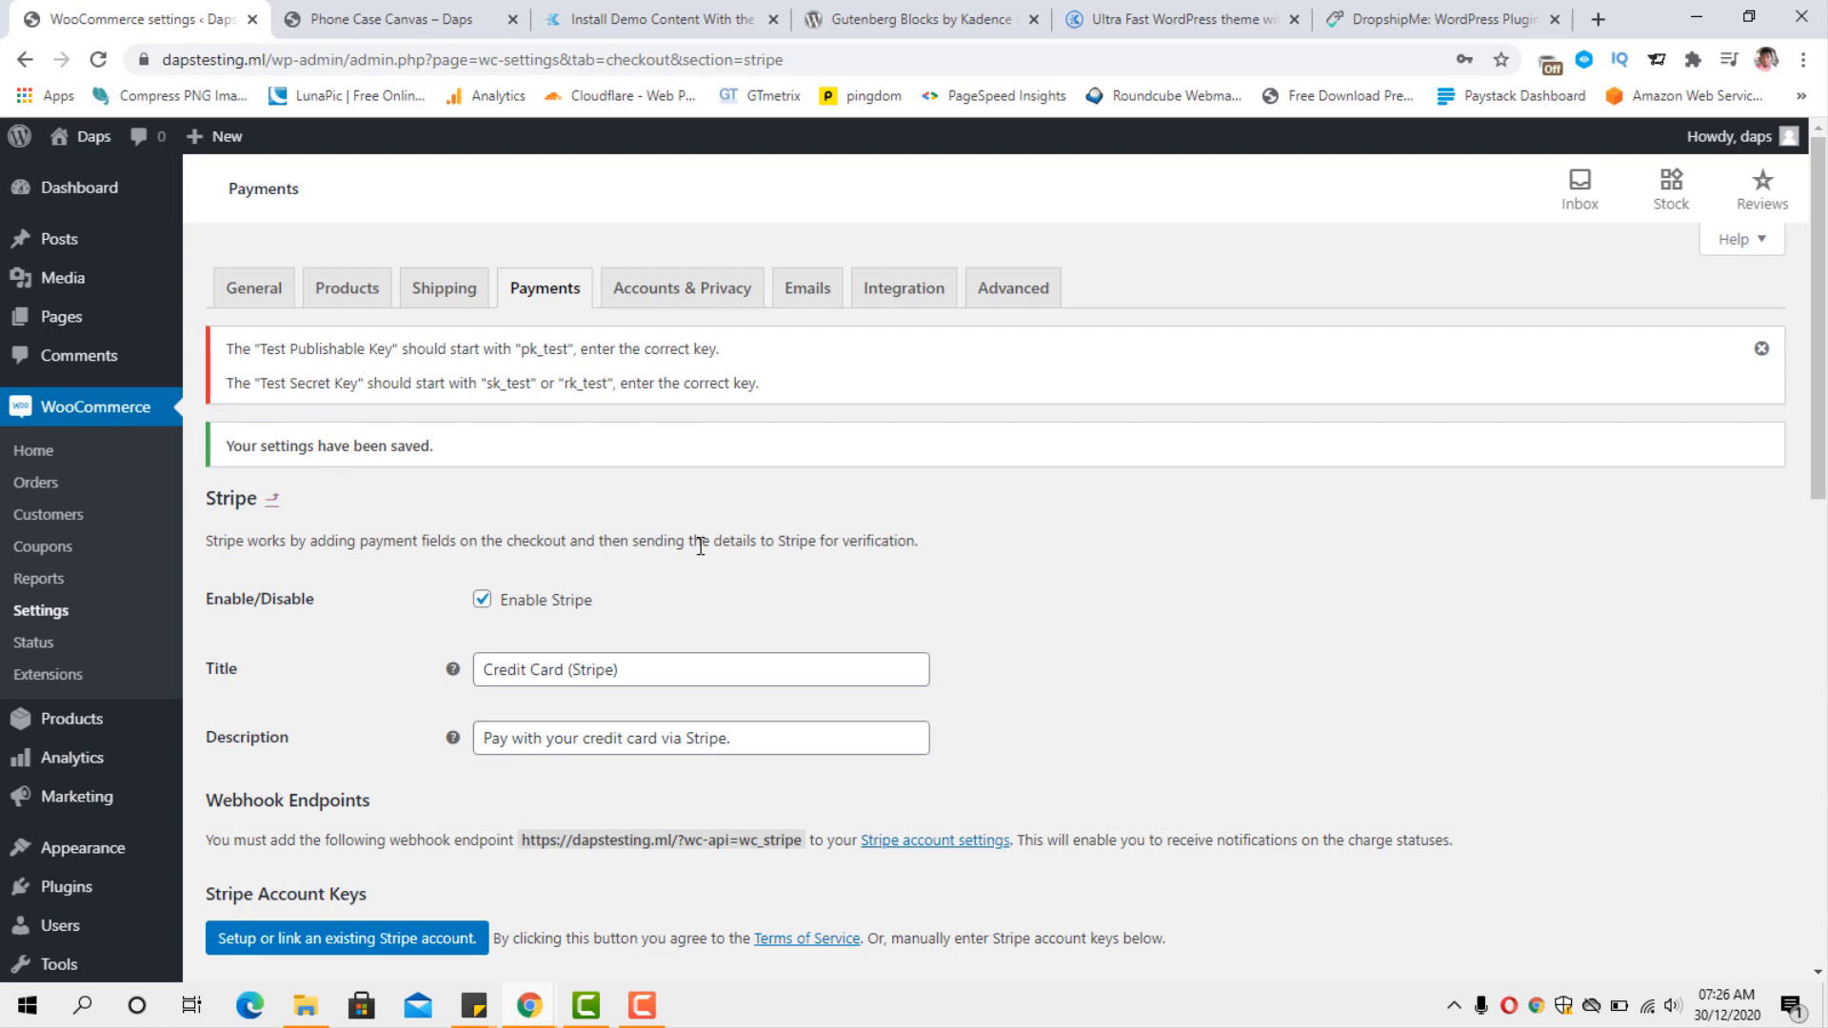
pyautogui.scroll(-5, 701, 546)
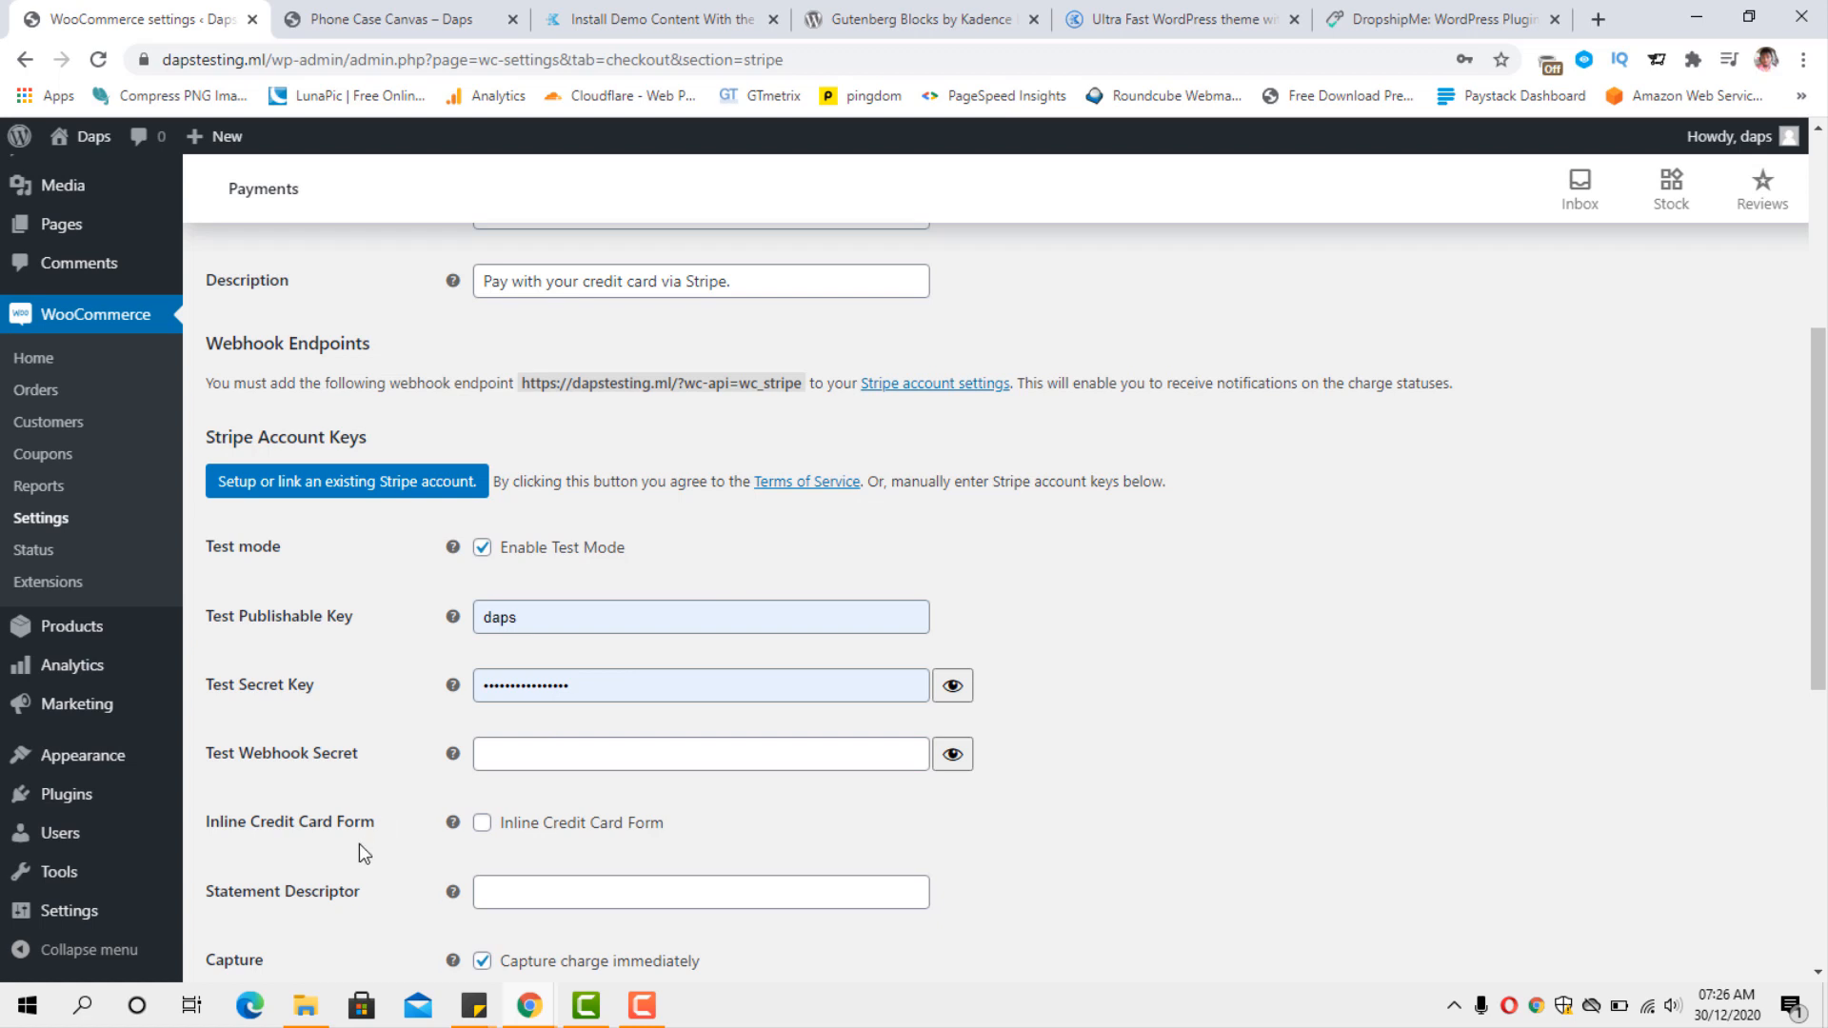
# Set the site's permalink structure to Post name and save it, leaving the unsaved Stripe page.
pyautogui.moveTo(66, 916)
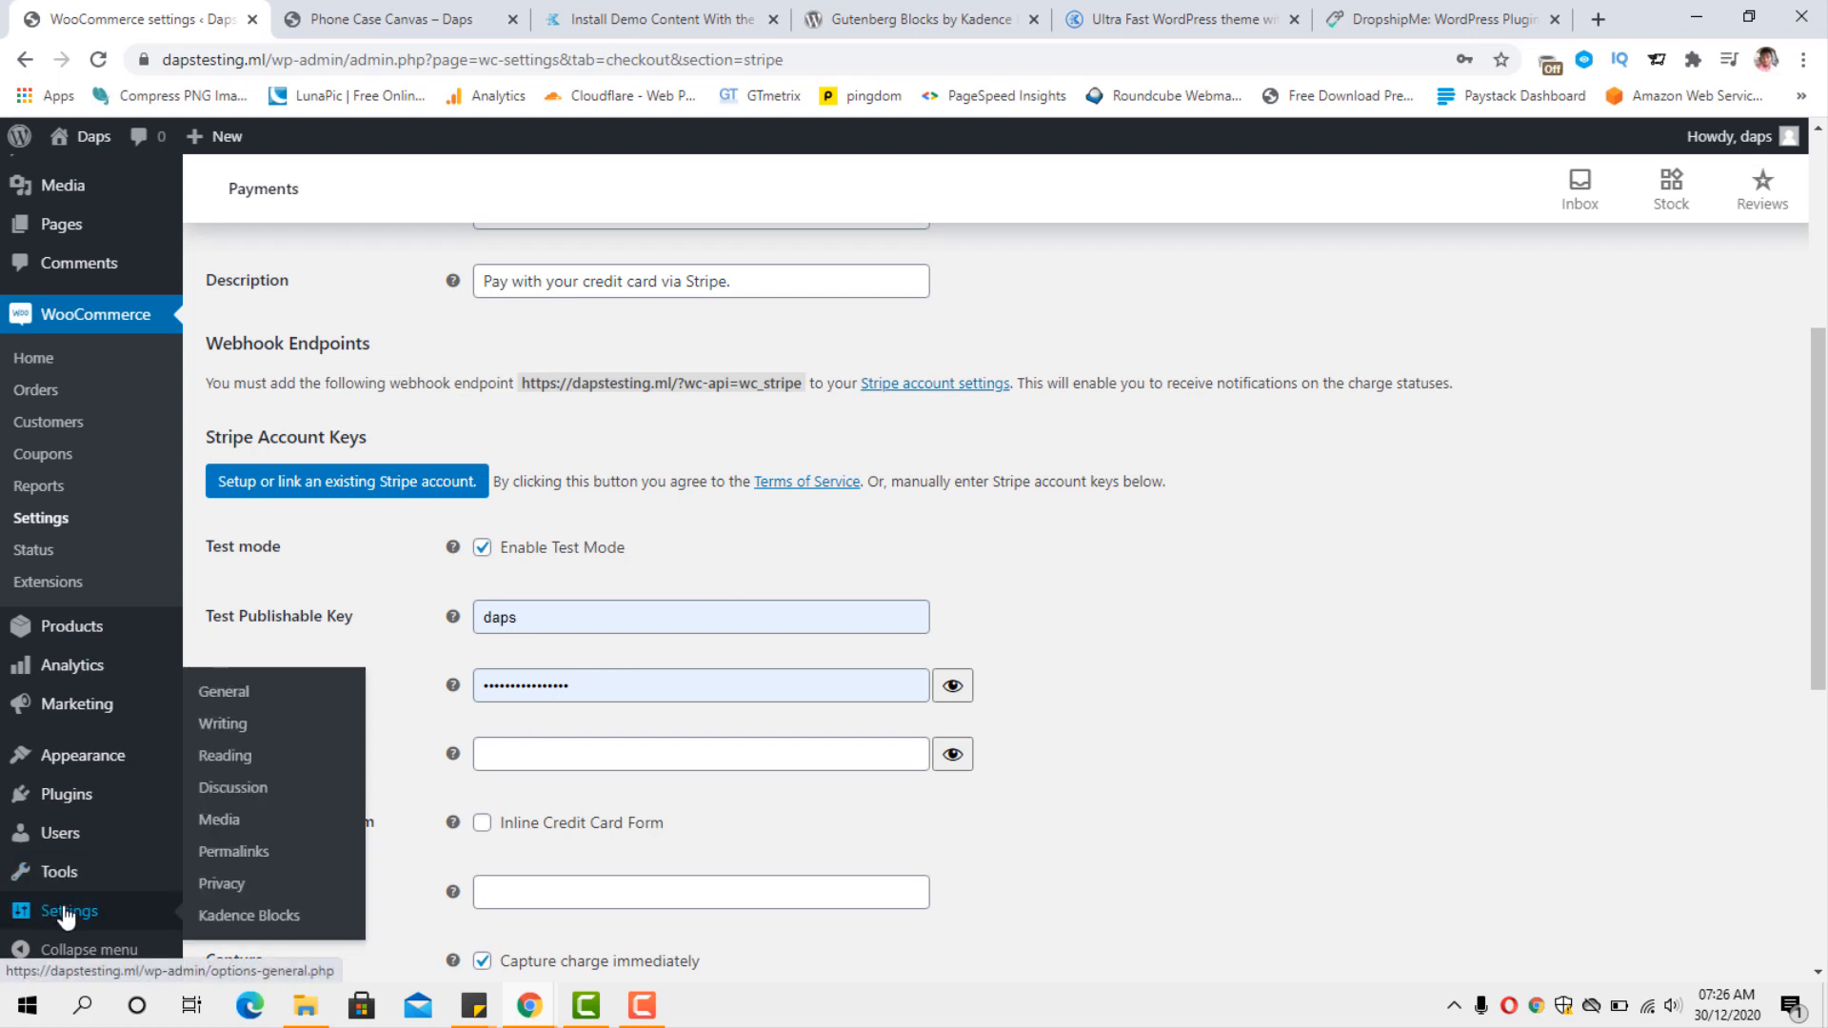
pyautogui.click(228, 859)
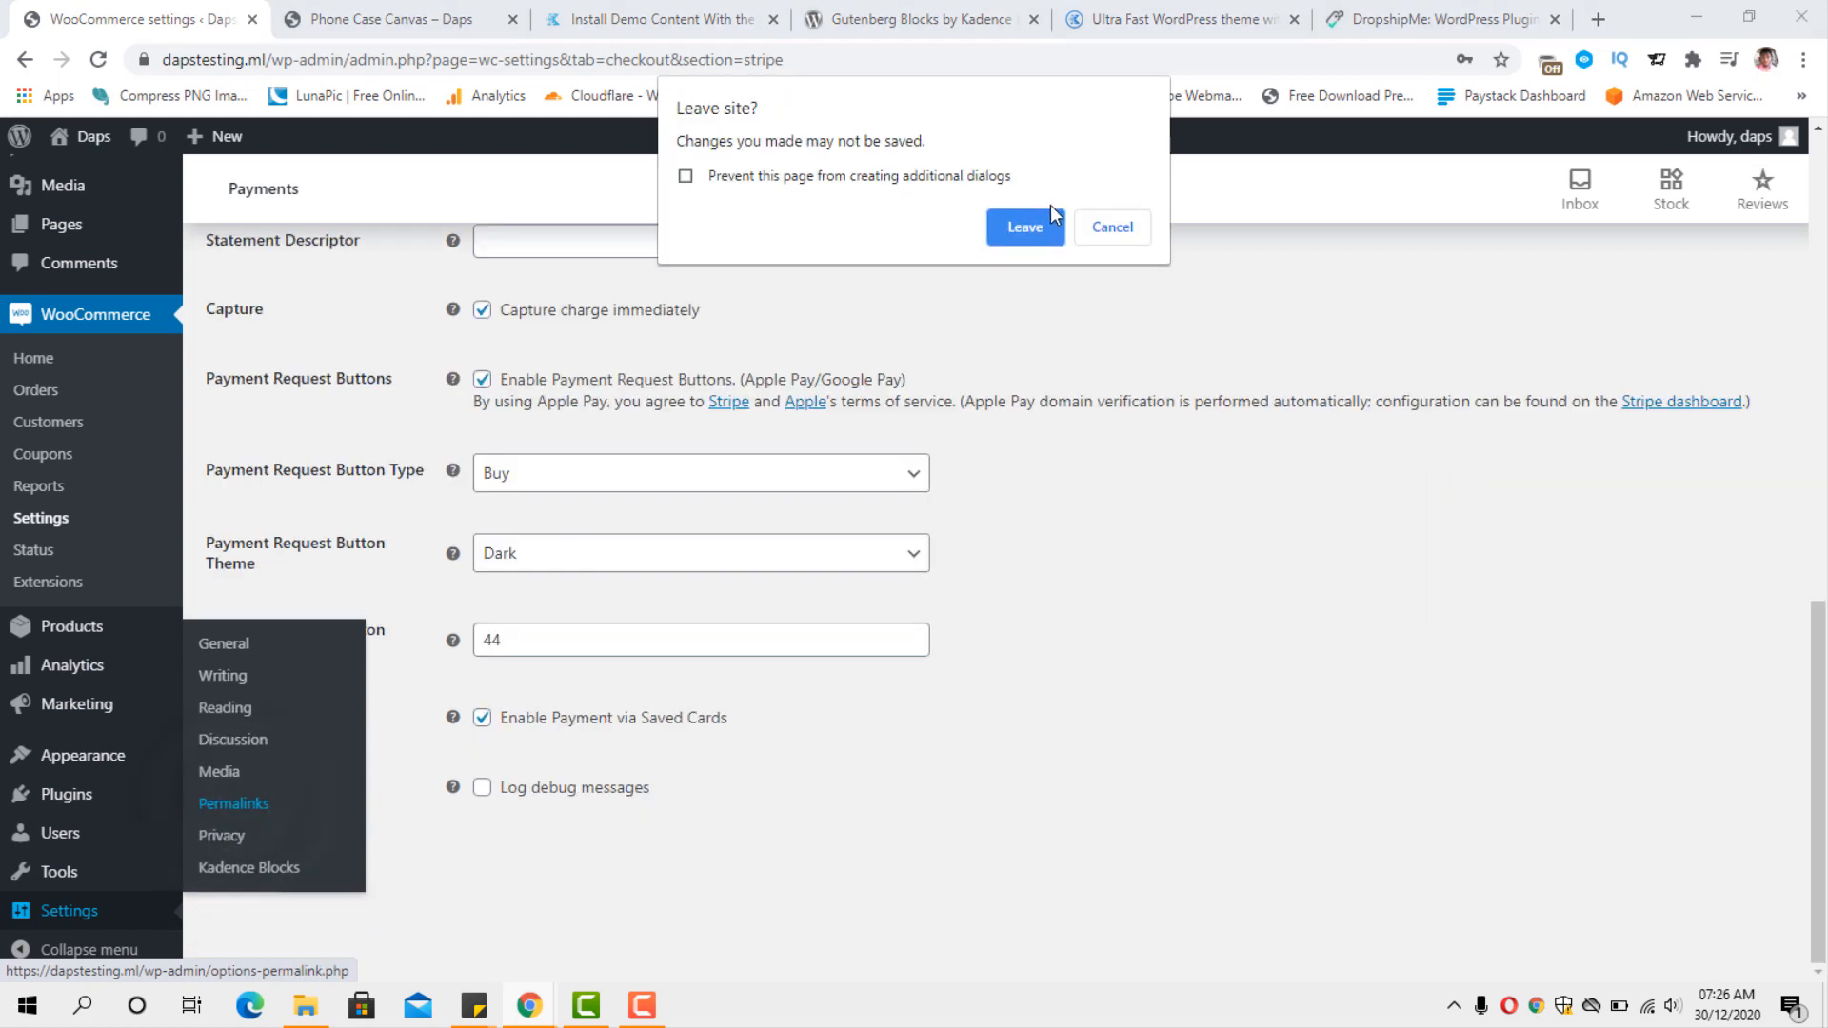
pyautogui.click(1032, 222)
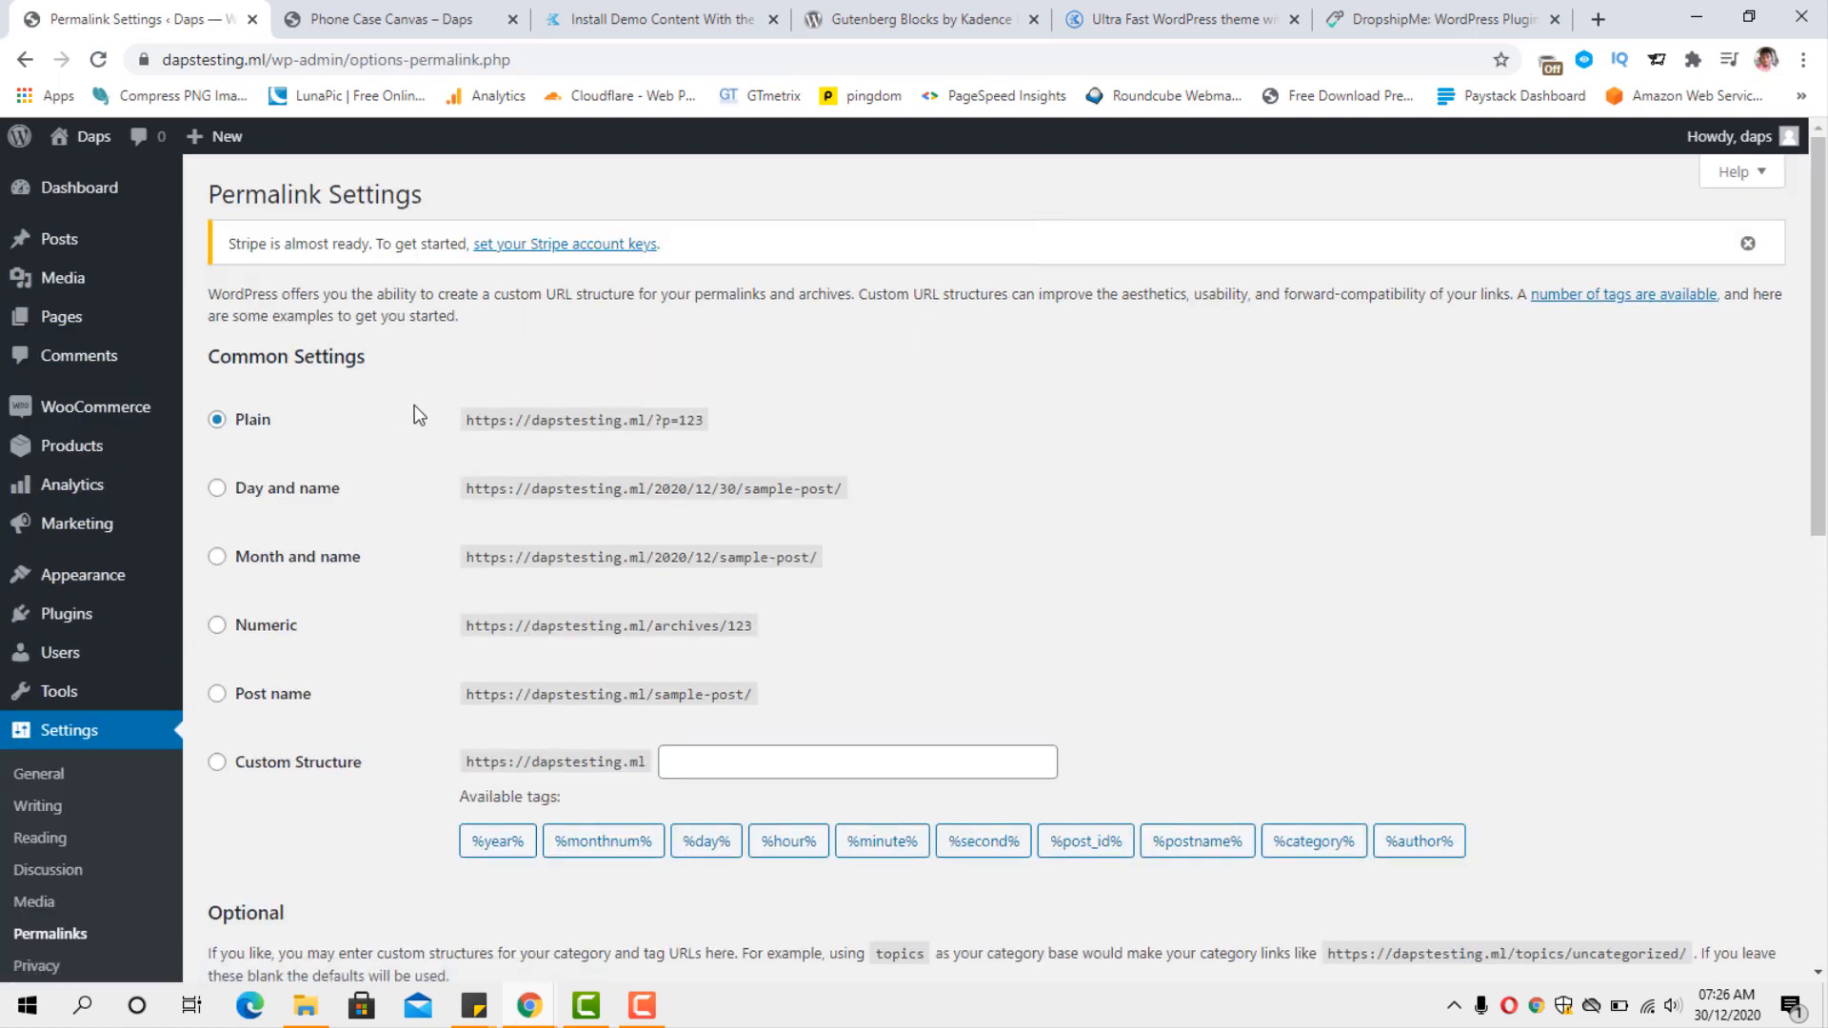
pyautogui.scroll(-2, 523, 502)
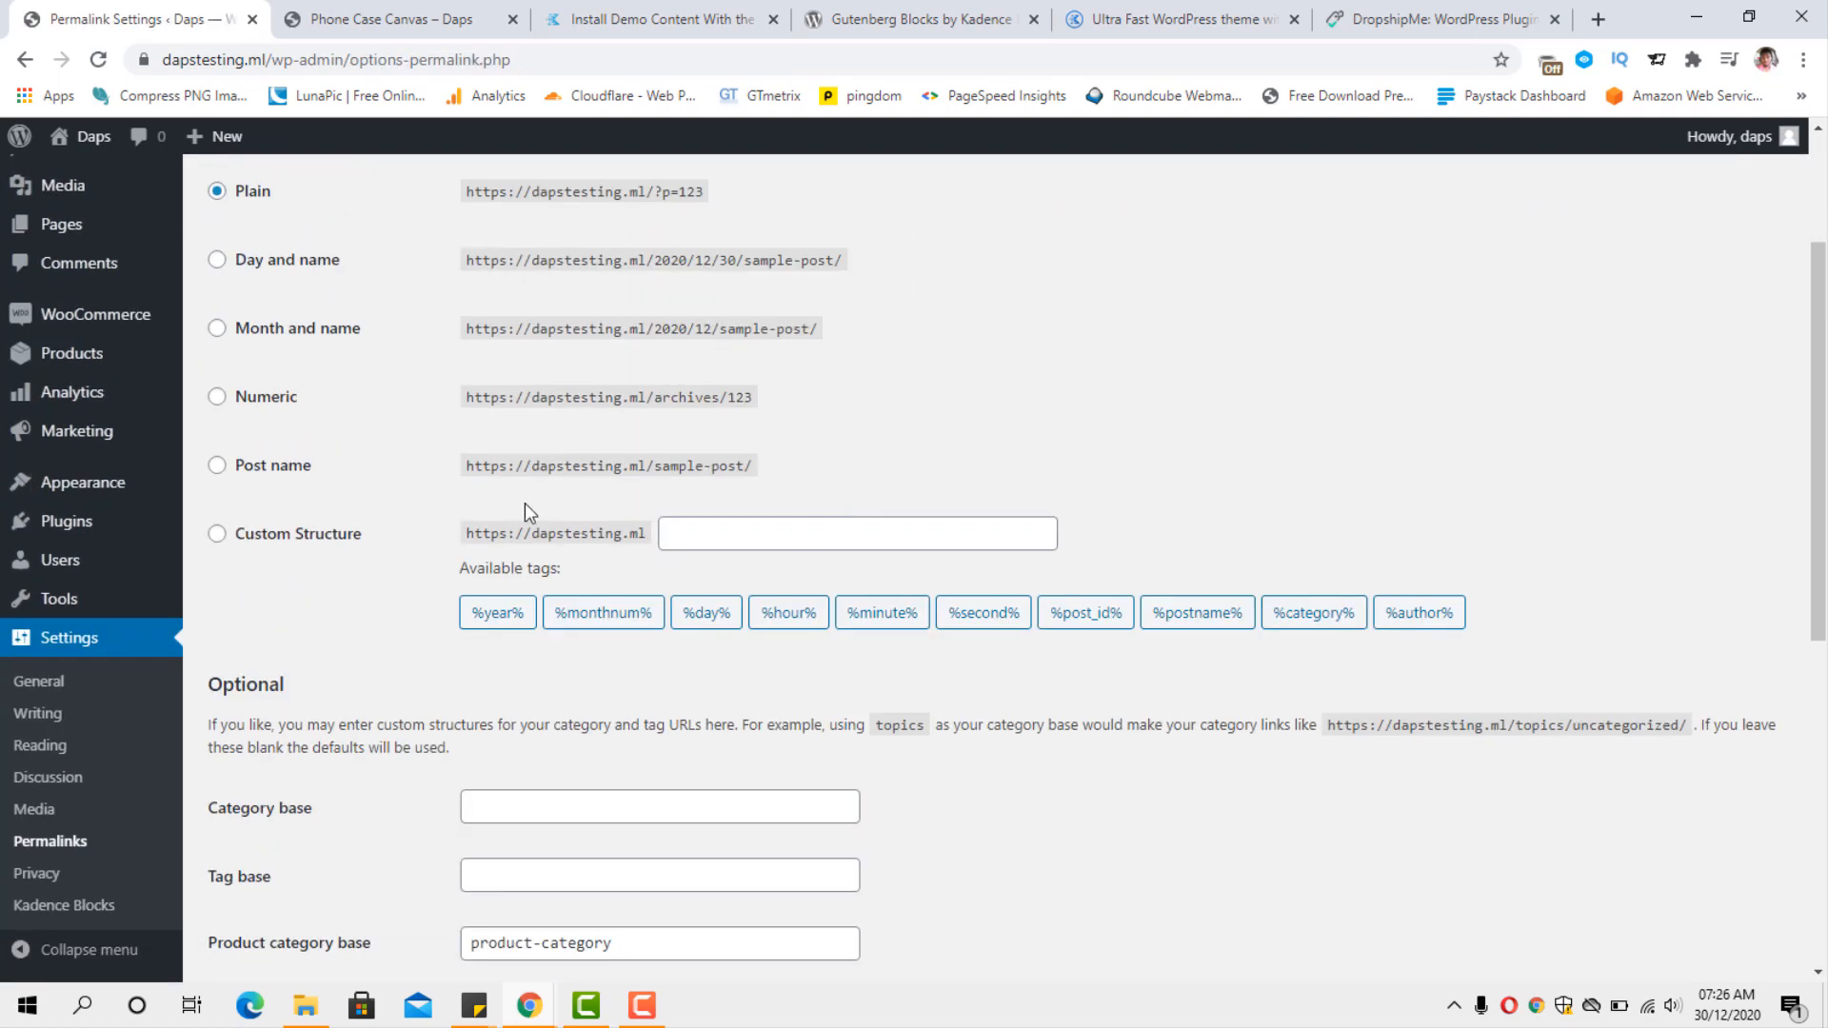
pyautogui.click(217, 465)
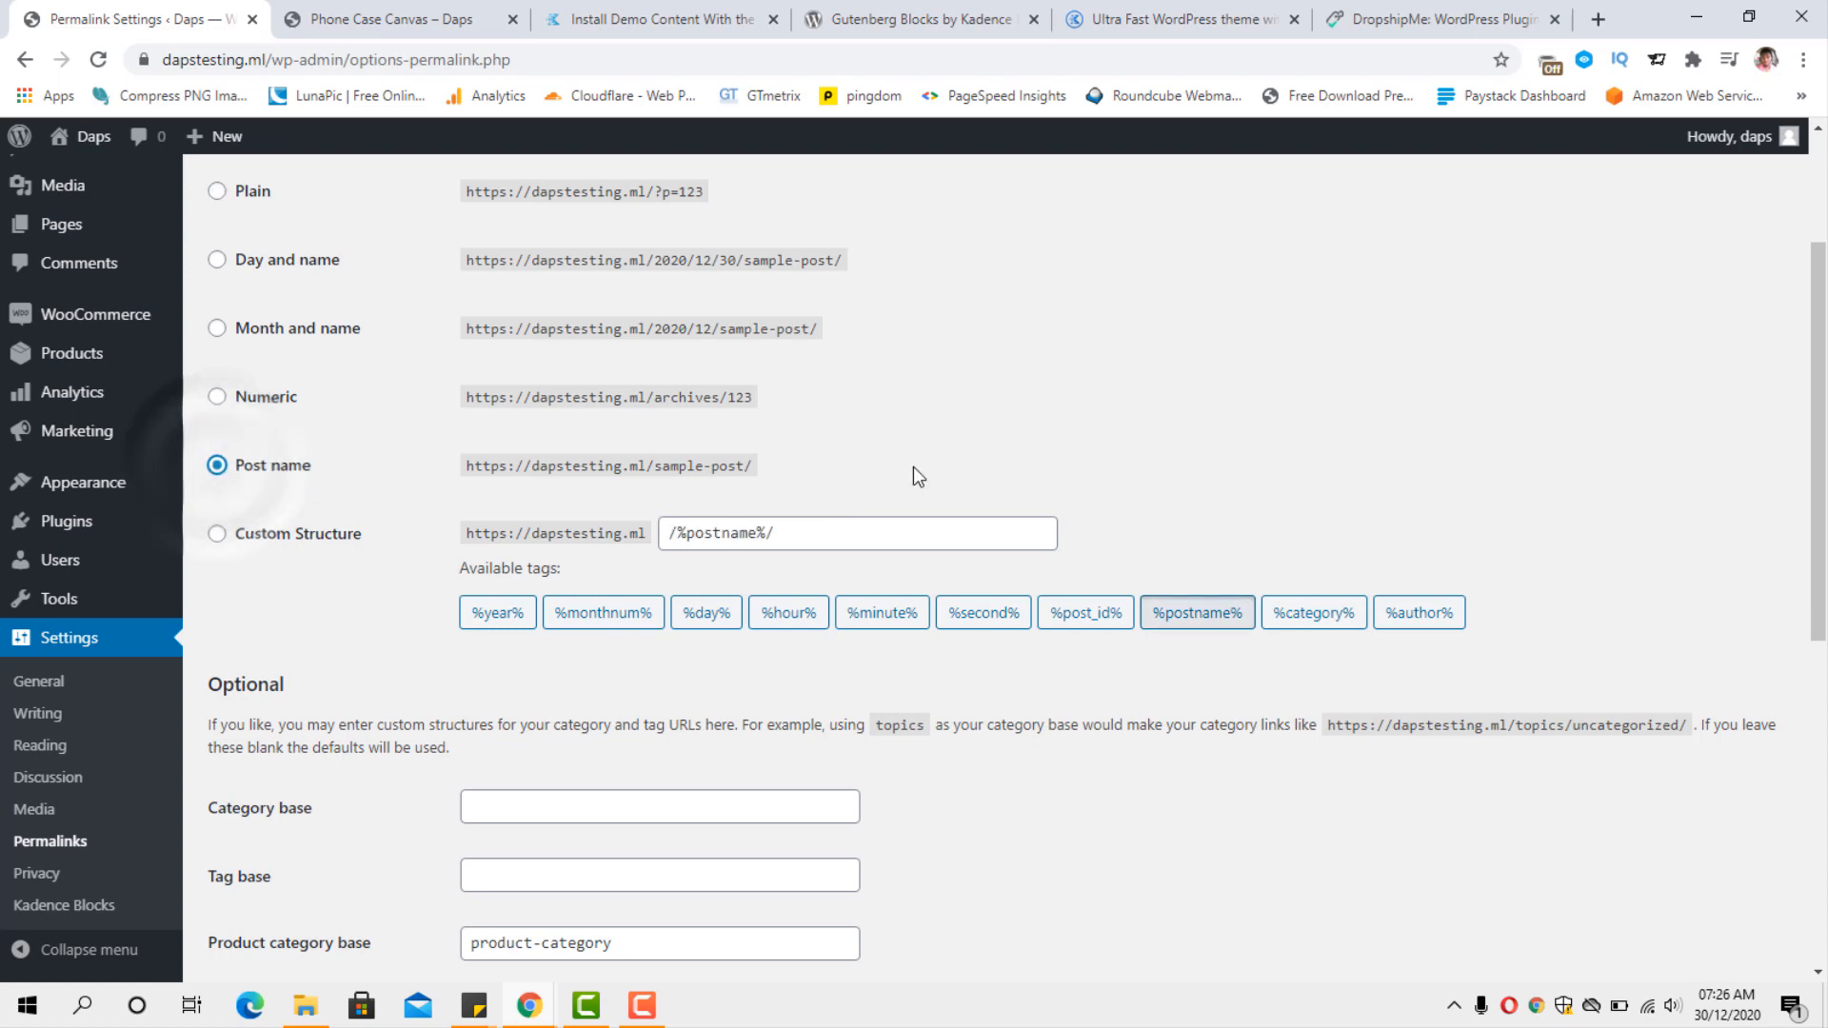
pyautogui.scroll(-6, 1012, 479)
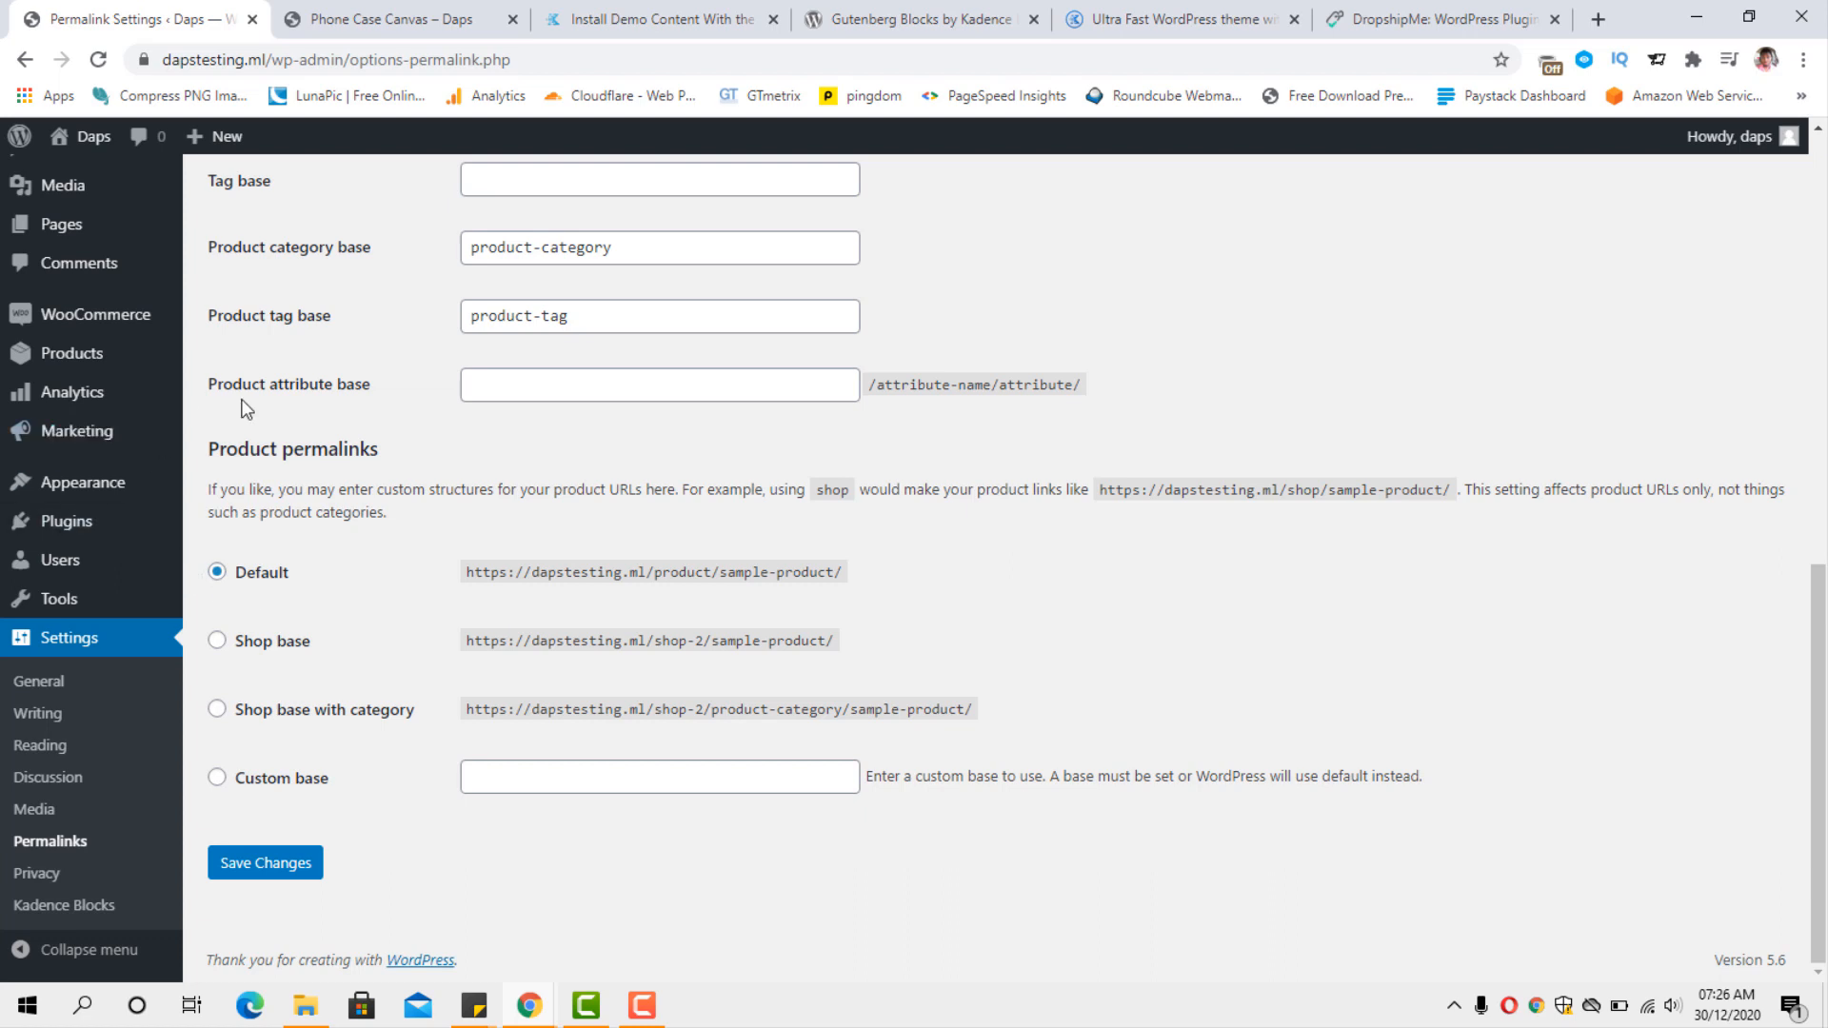
pyautogui.click(276, 867)
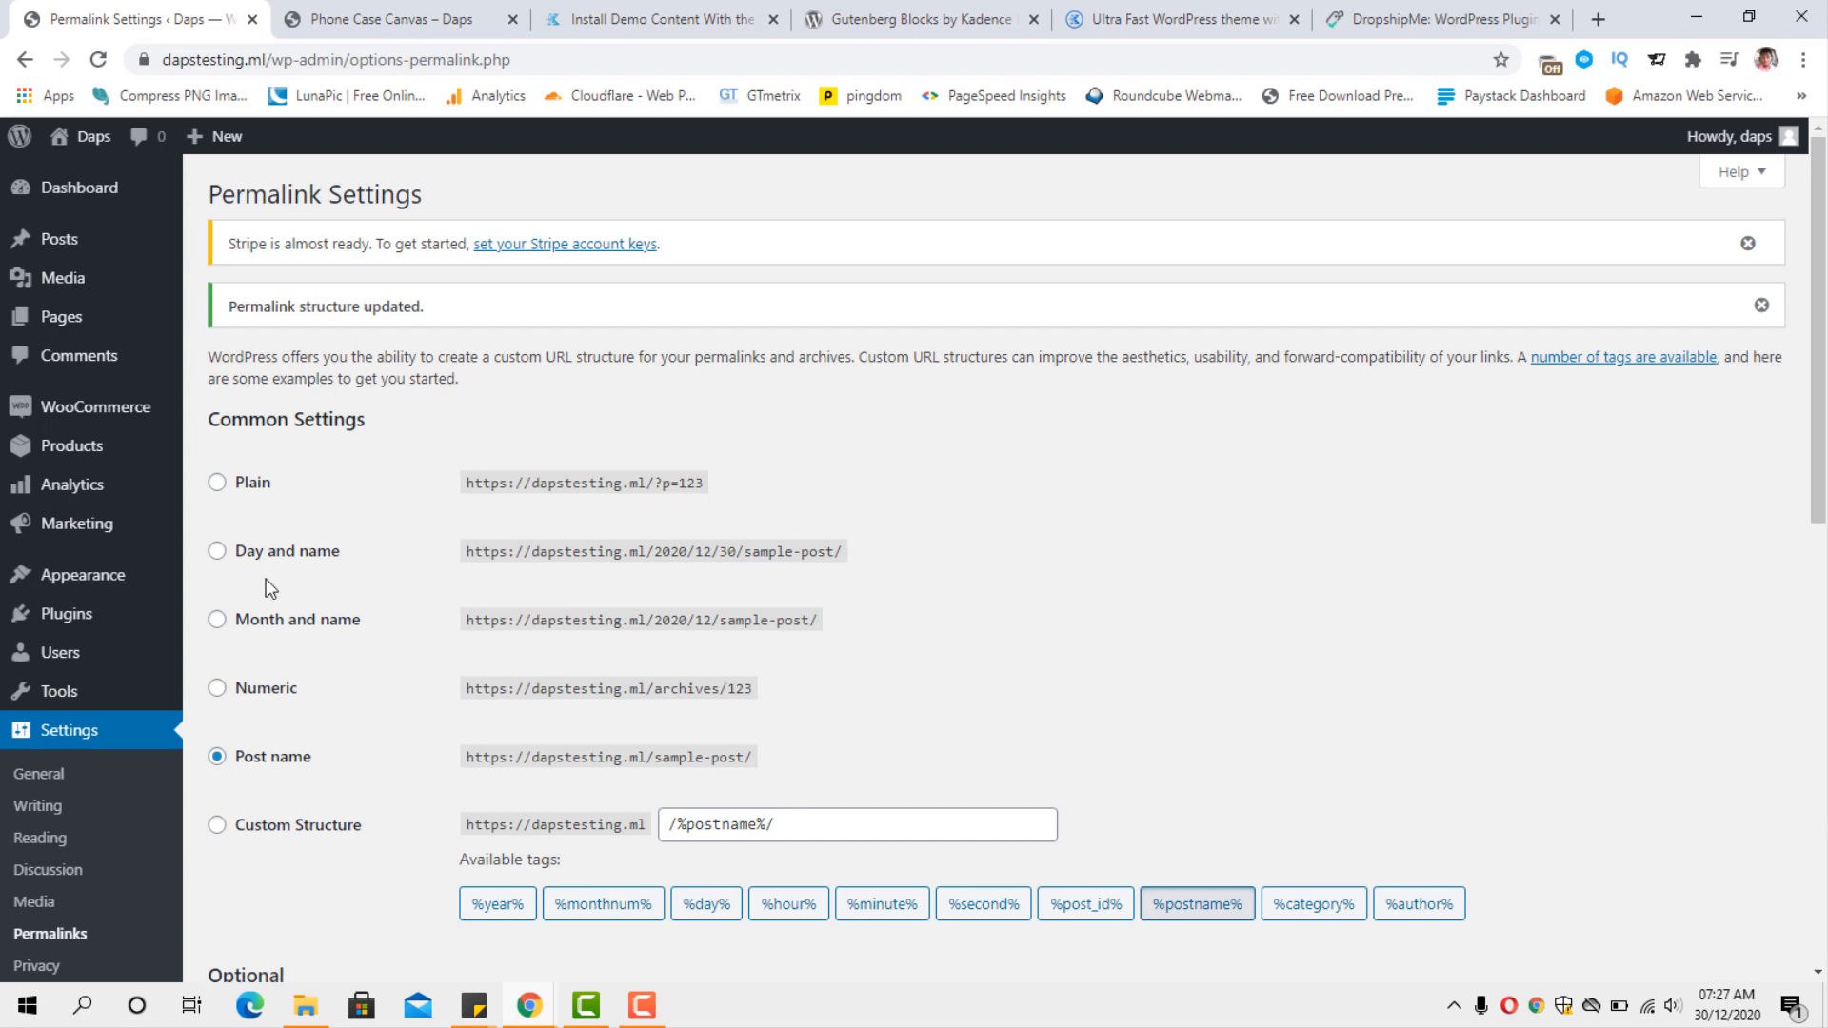
# Check the Phone Case Canvas page on the storefront, and return to the dashboard to open the Kadence theme options.
pyautogui.click(428, 15)
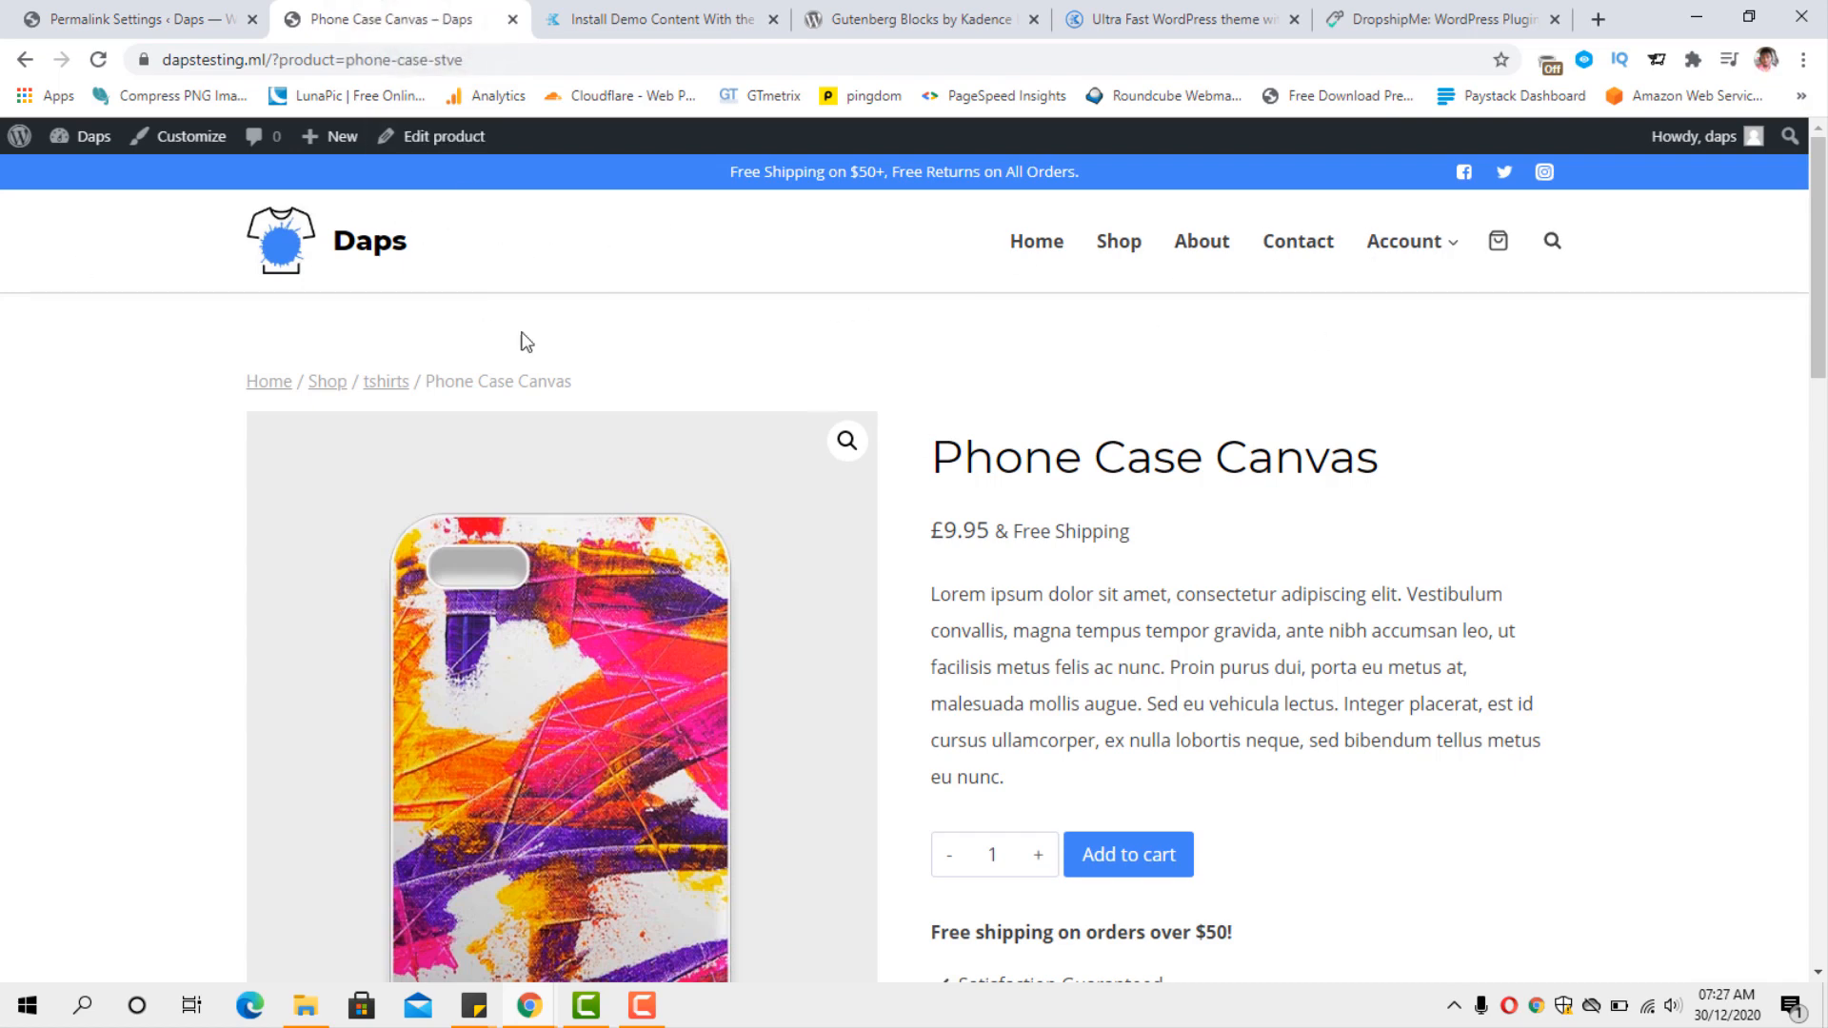
pyautogui.click(130, 19)
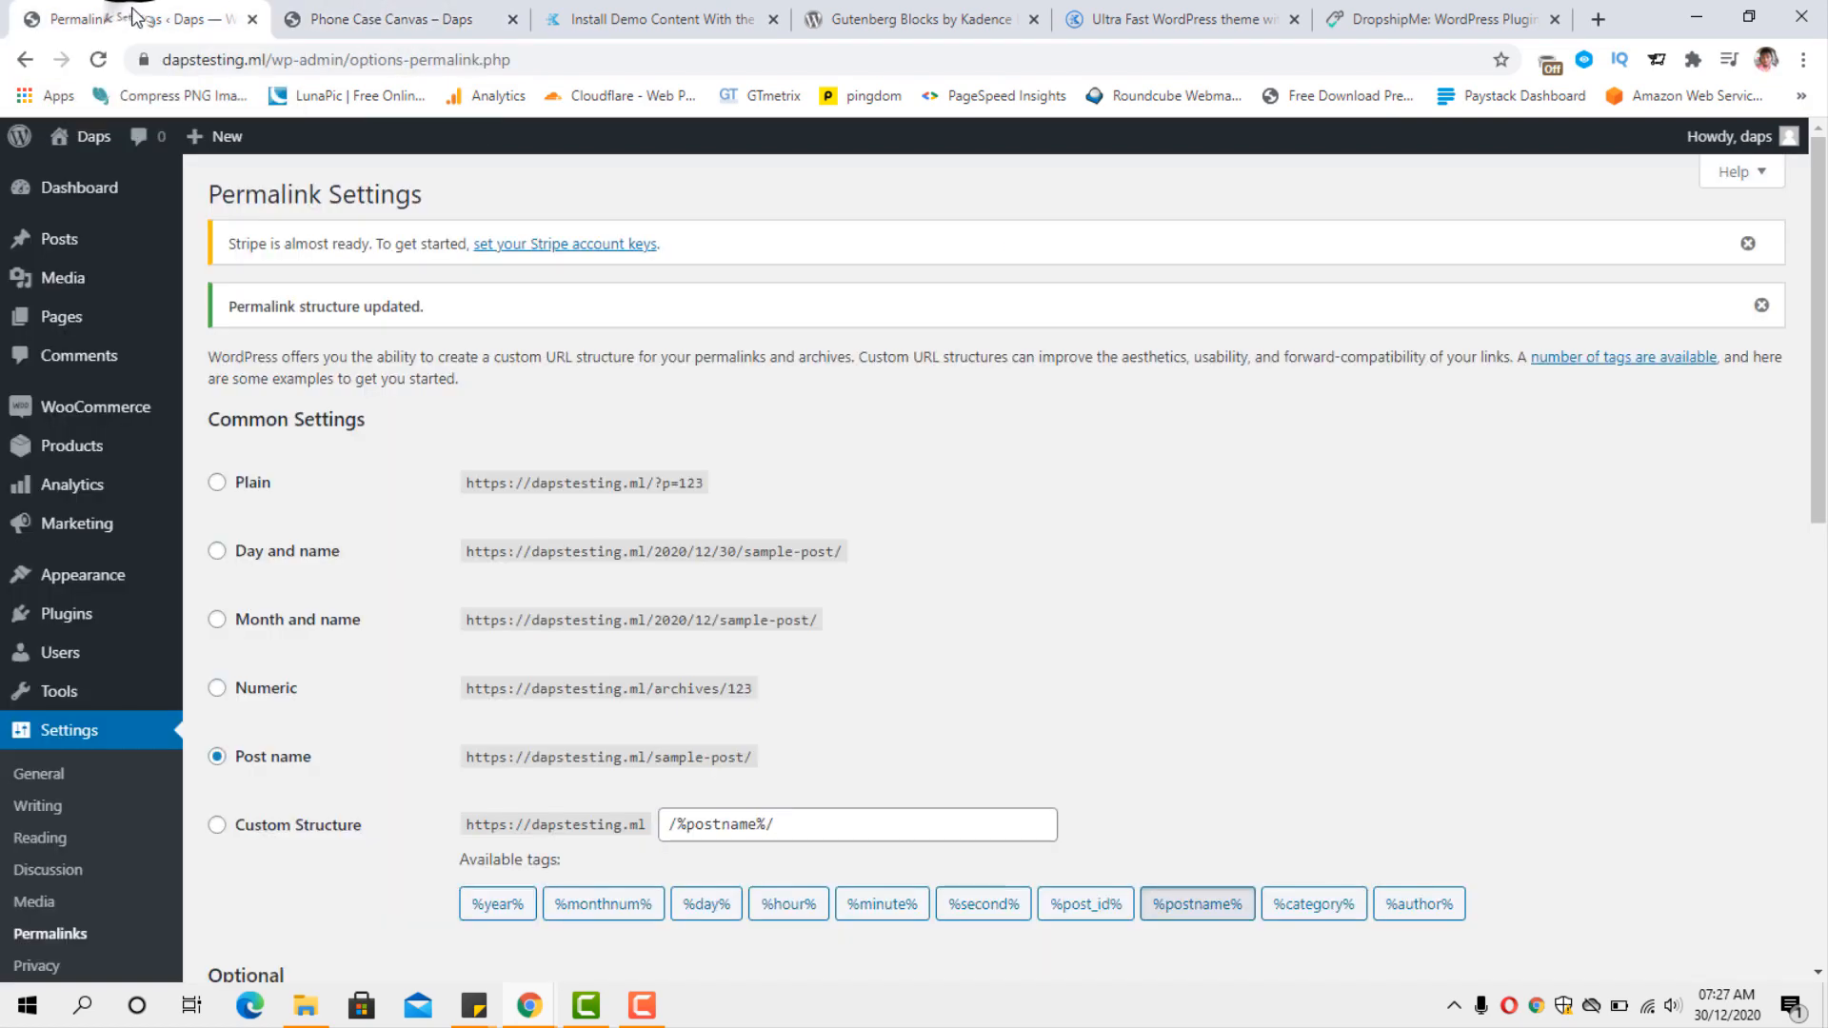
pyautogui.moveTo(176, 655)
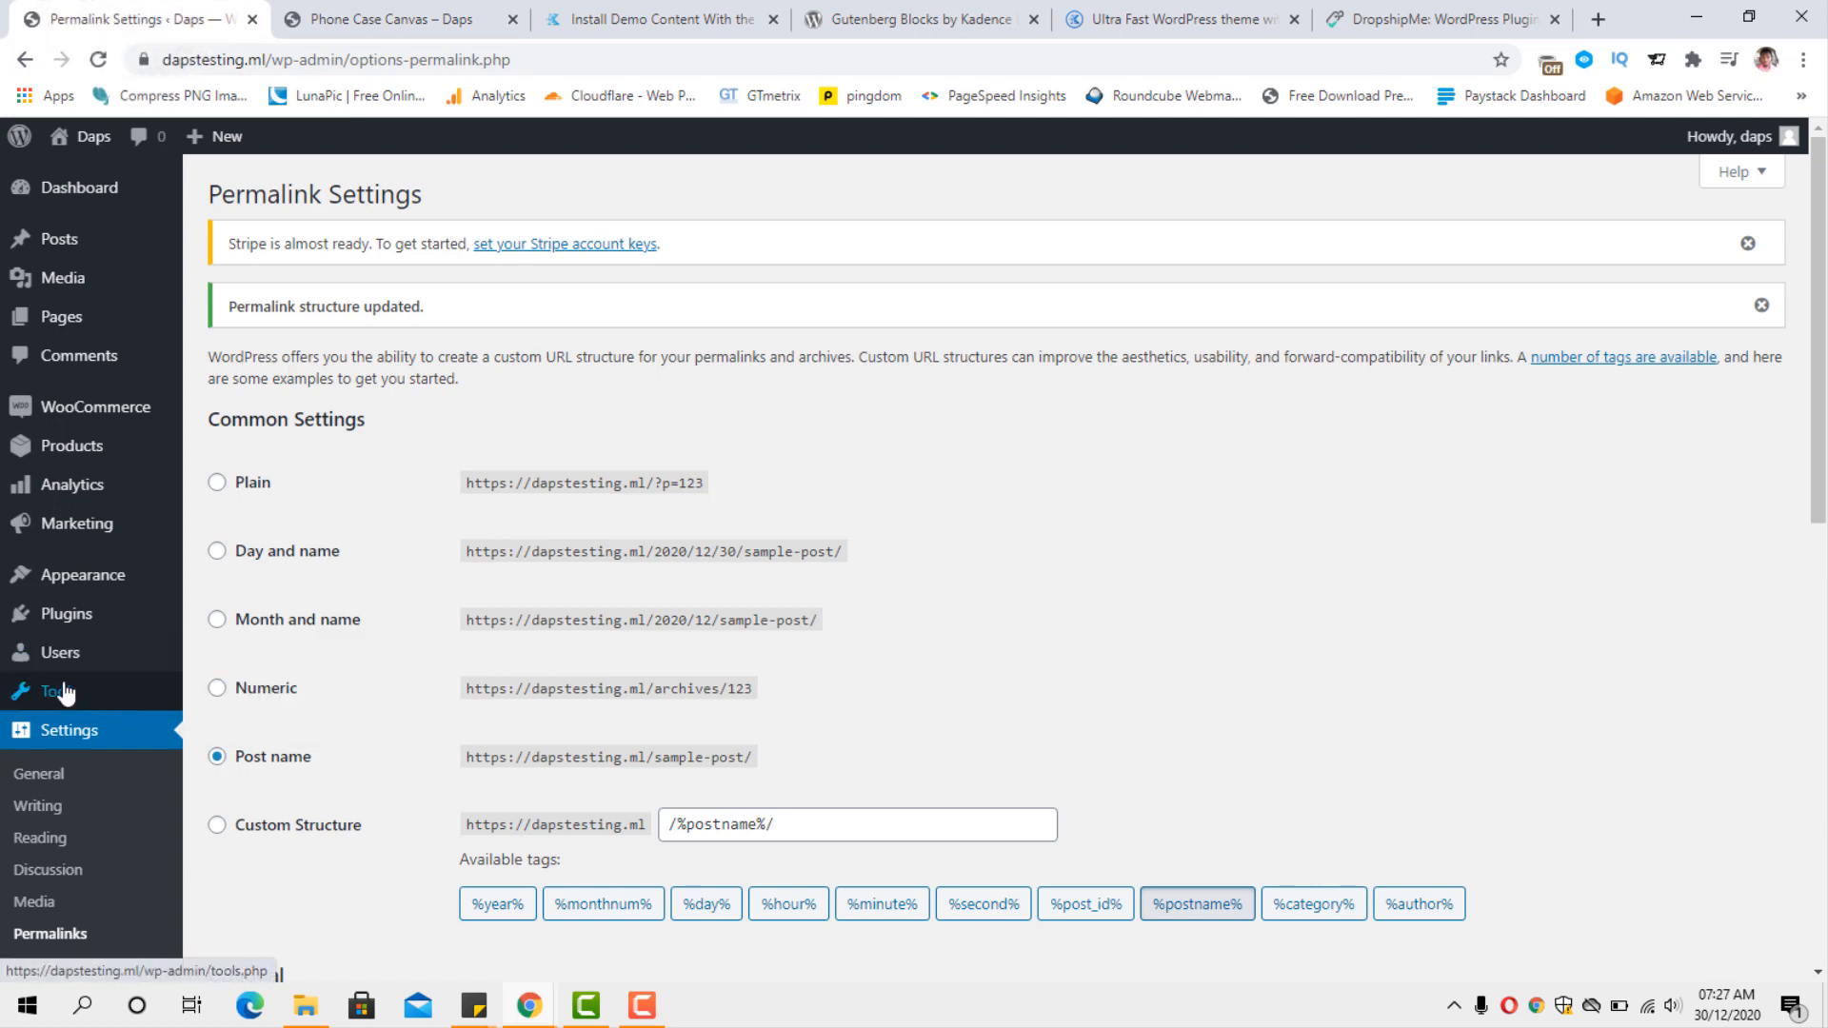
pyautogui.moveTo(102, 575)
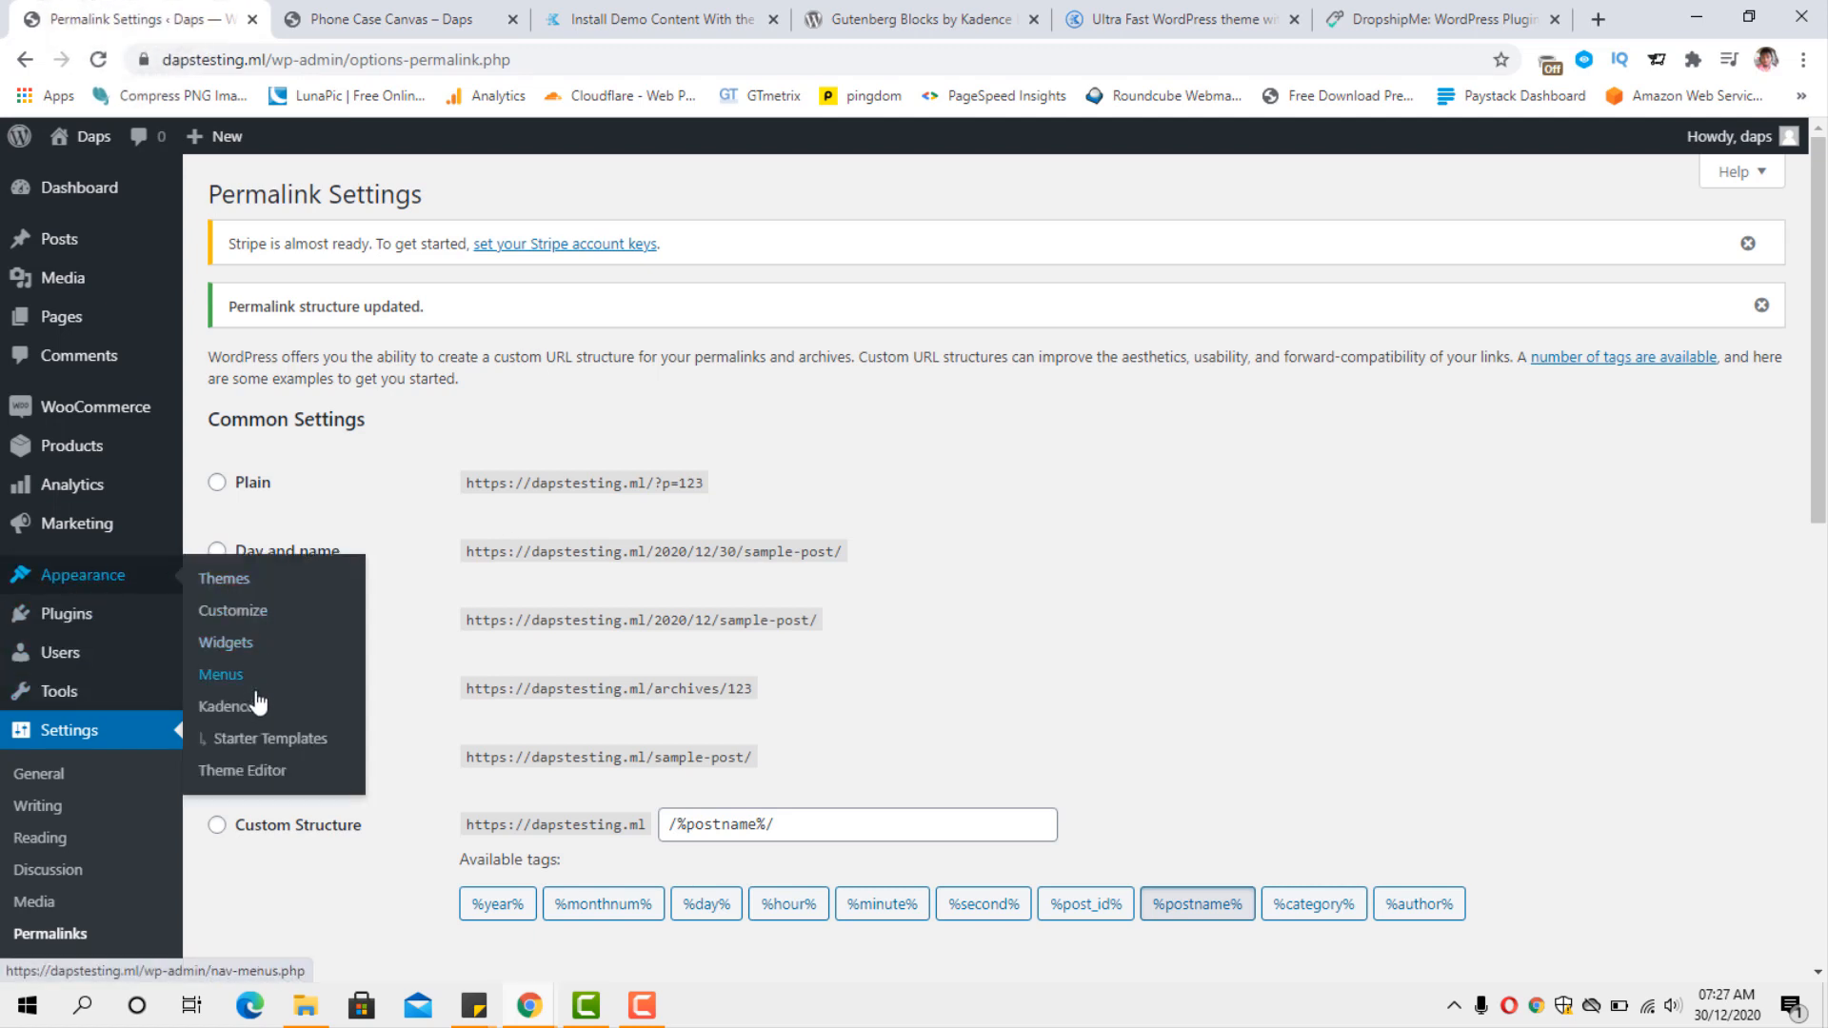
pyautogui.click(225, 714)
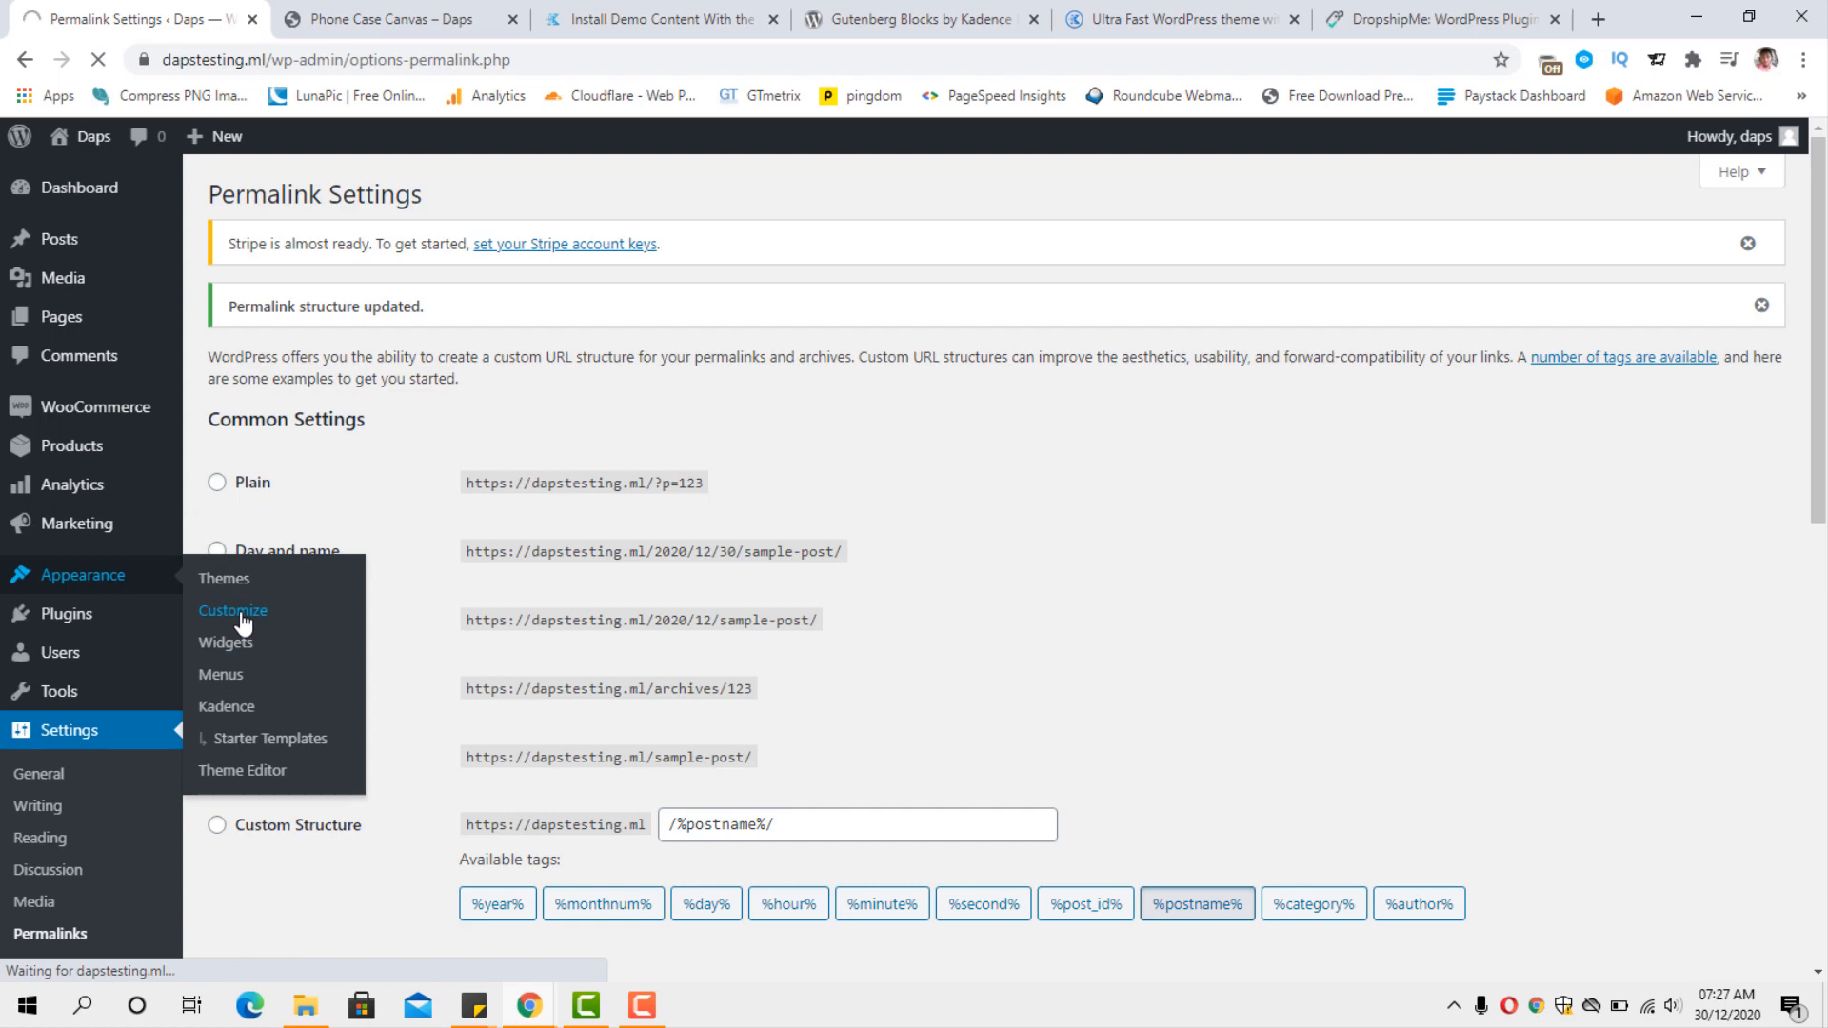
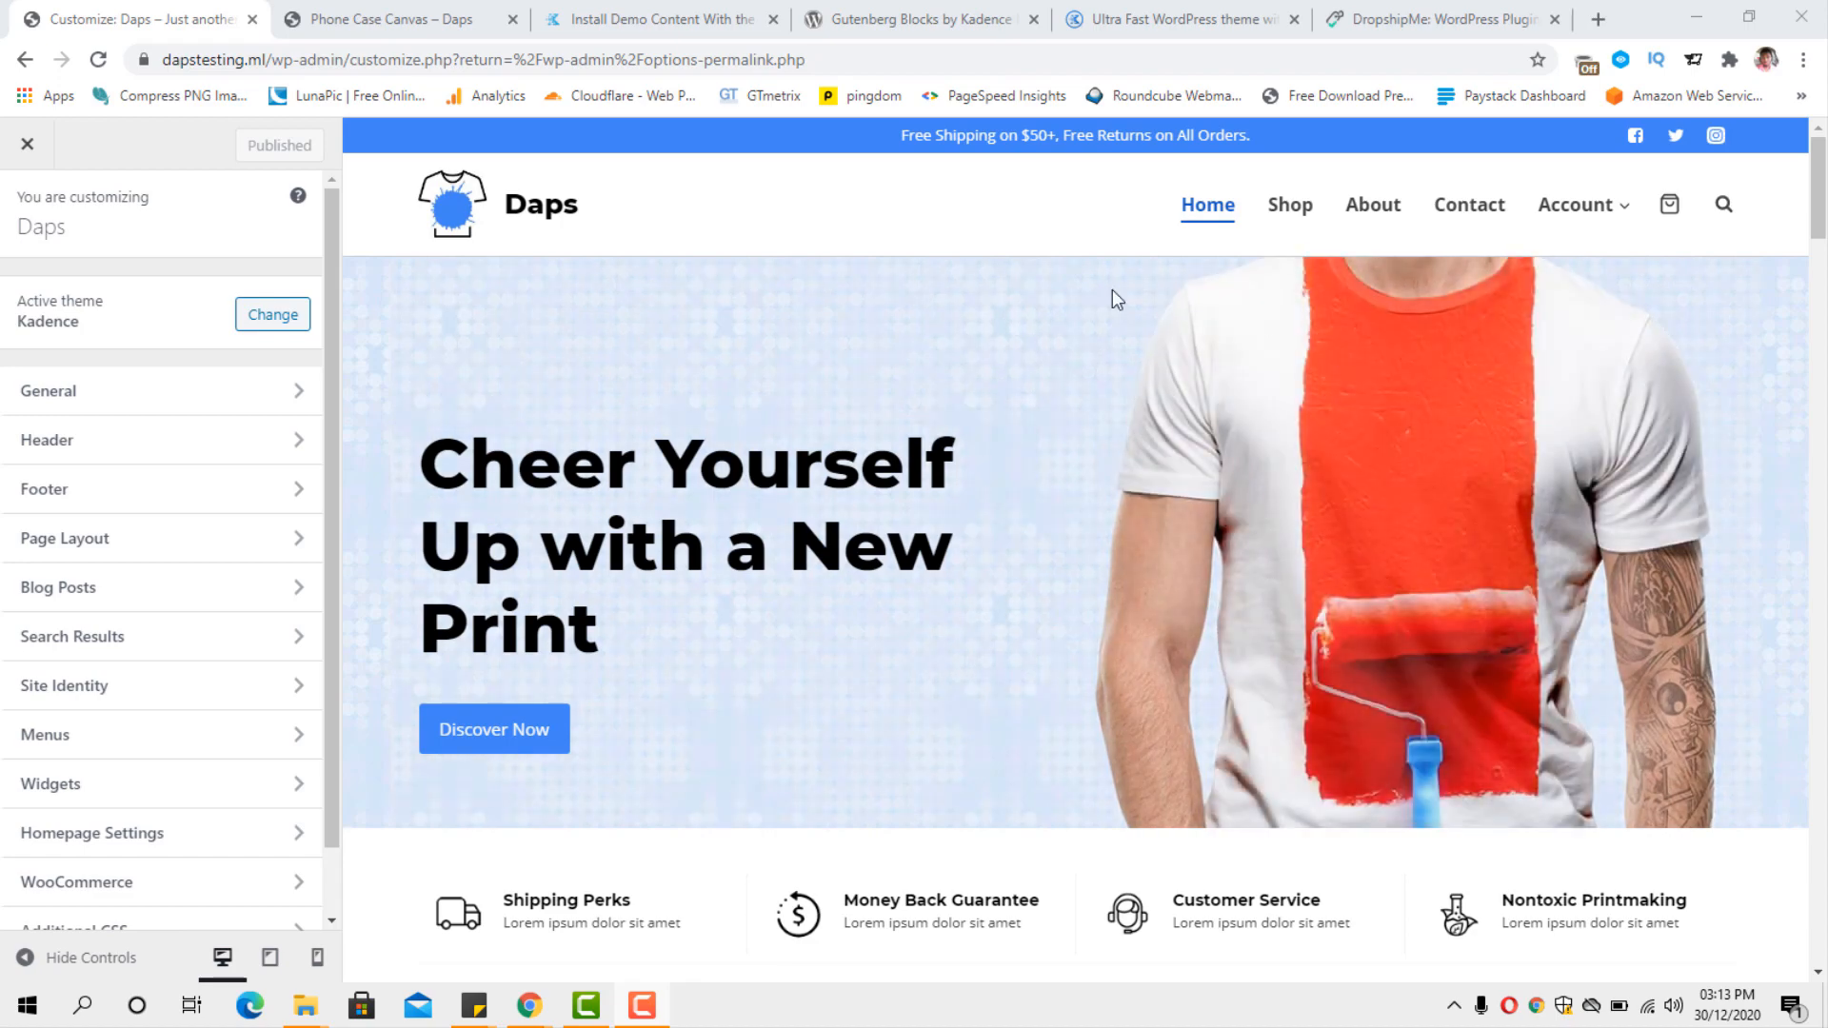
# Set the first colour of global Palette 1 to golden yellow E7B820 in the general colour settings.
pyautogui.click(243, 390)
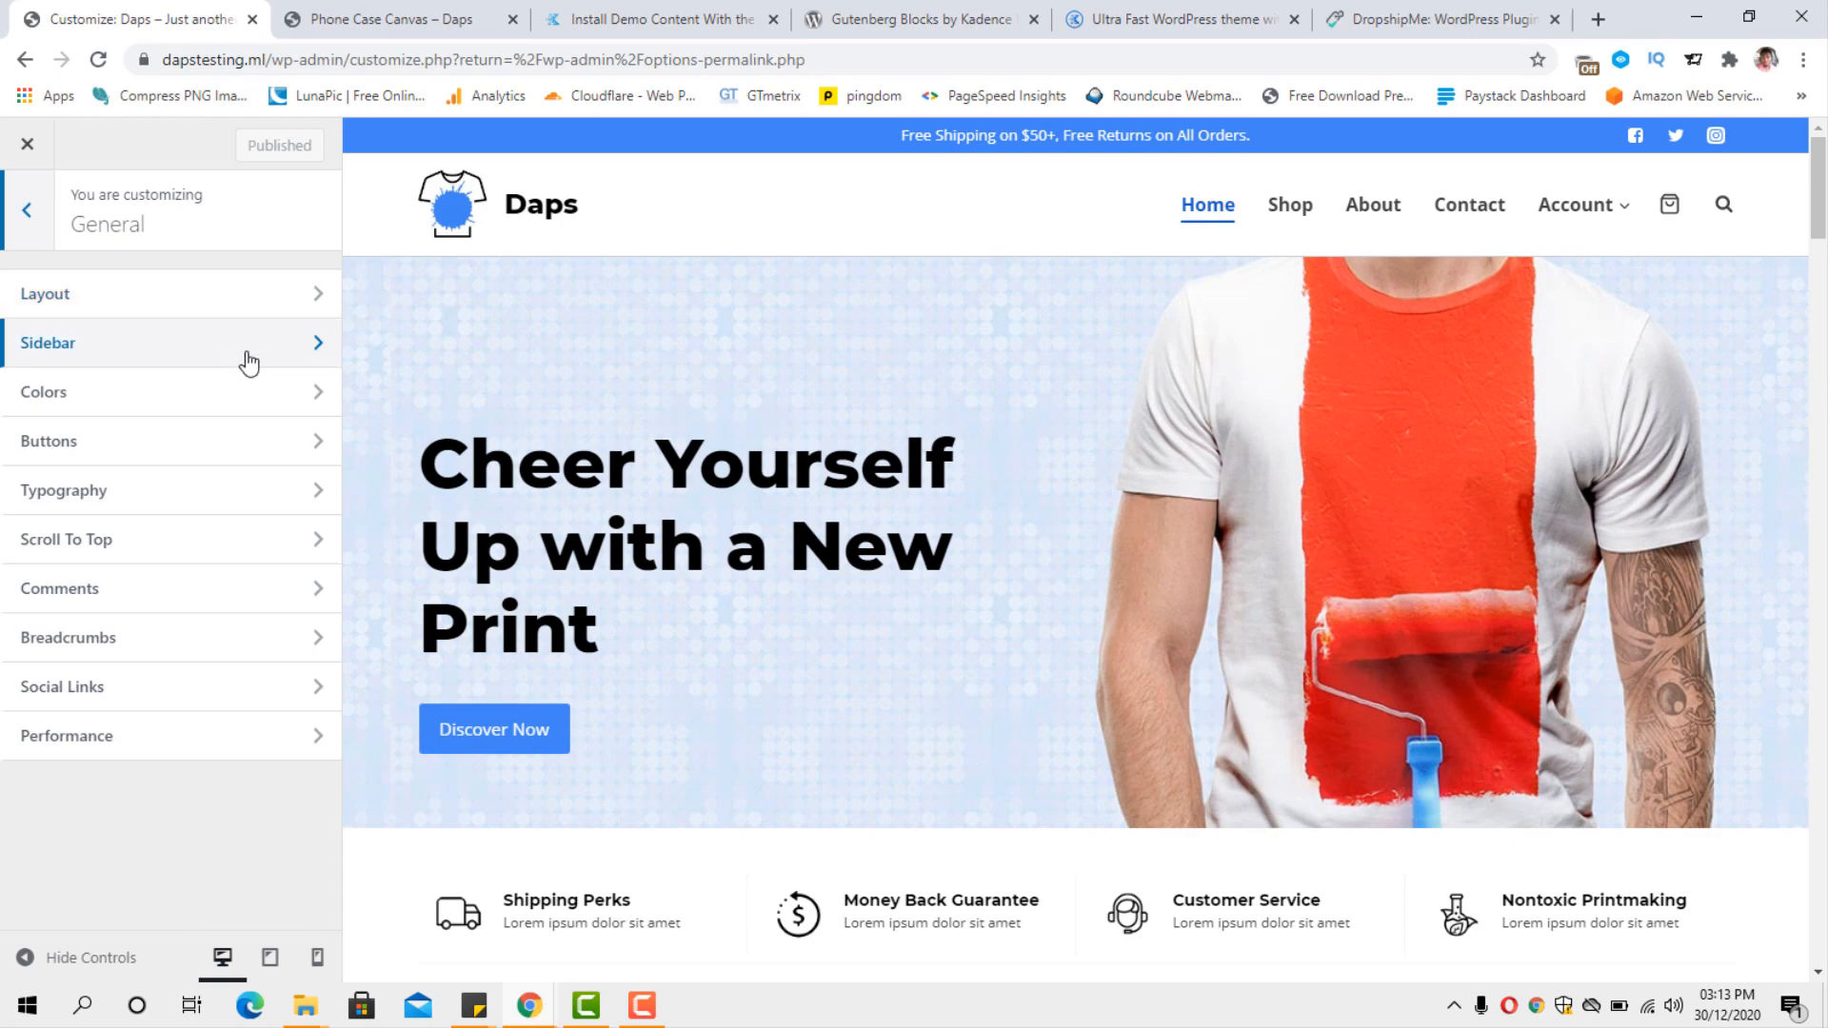
pyautogui.click(228, 396)
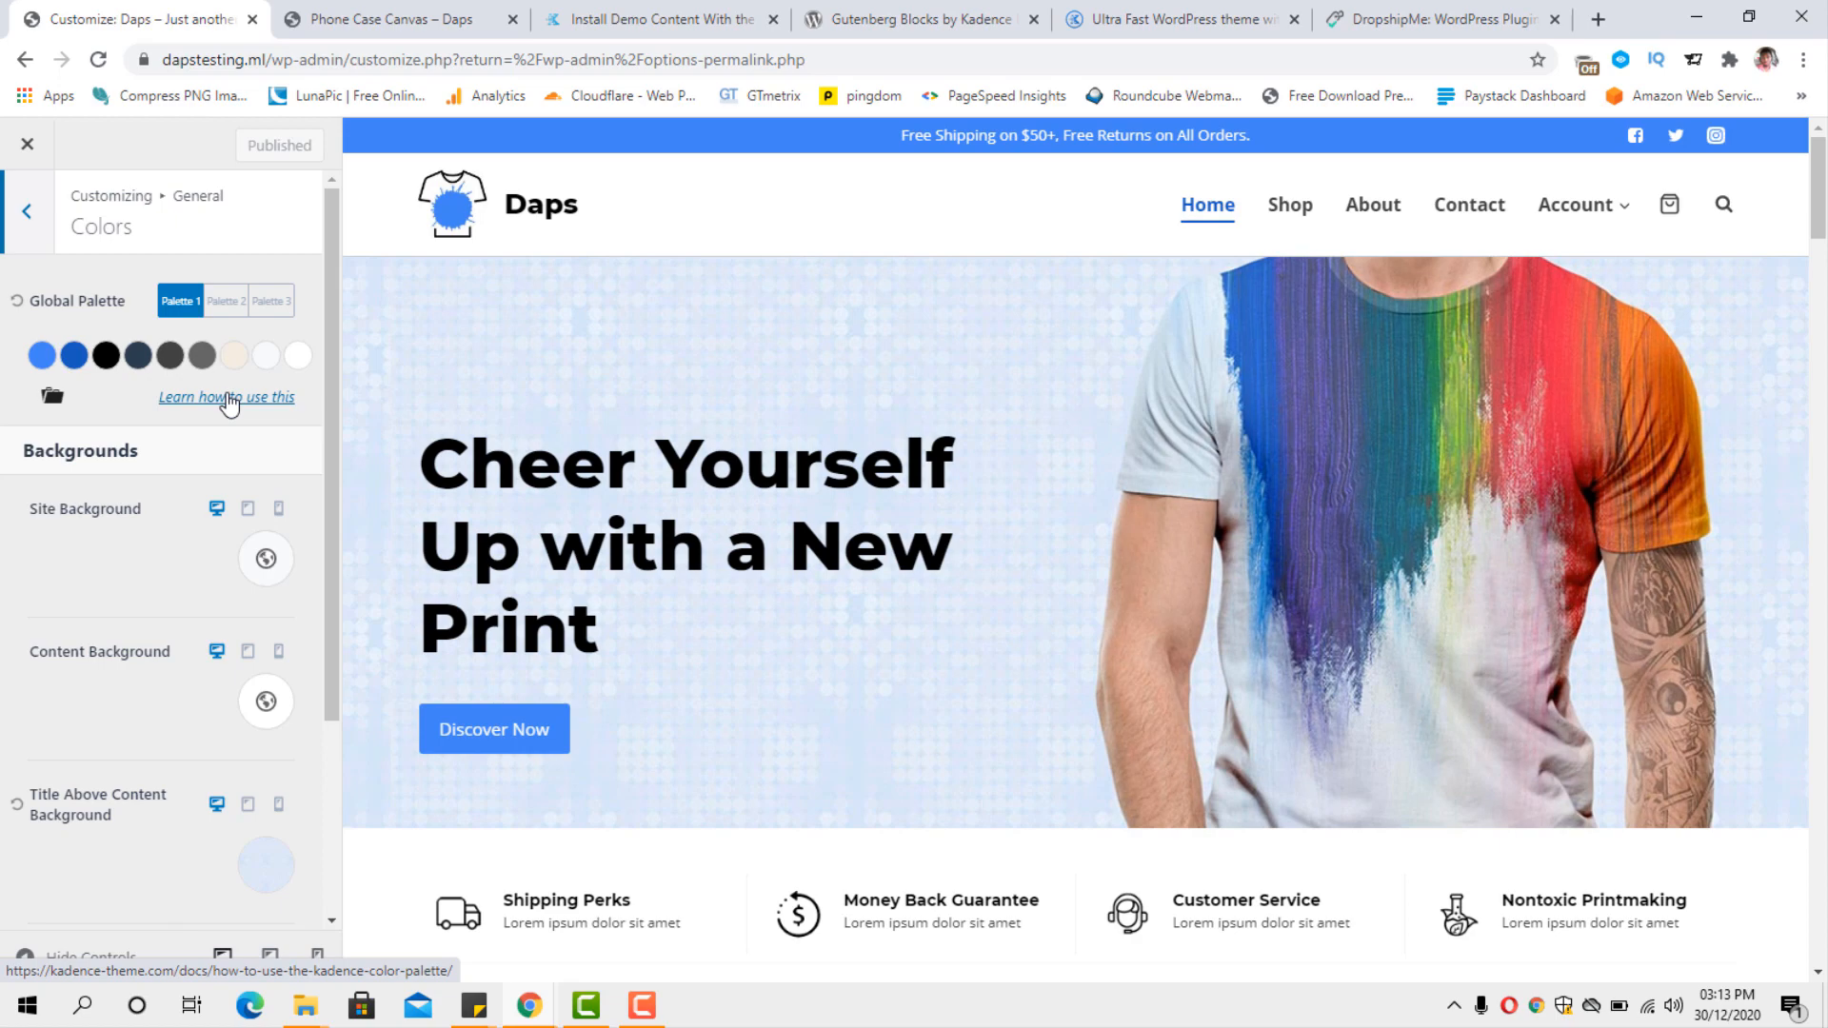
pyautogui.click(40, 356)
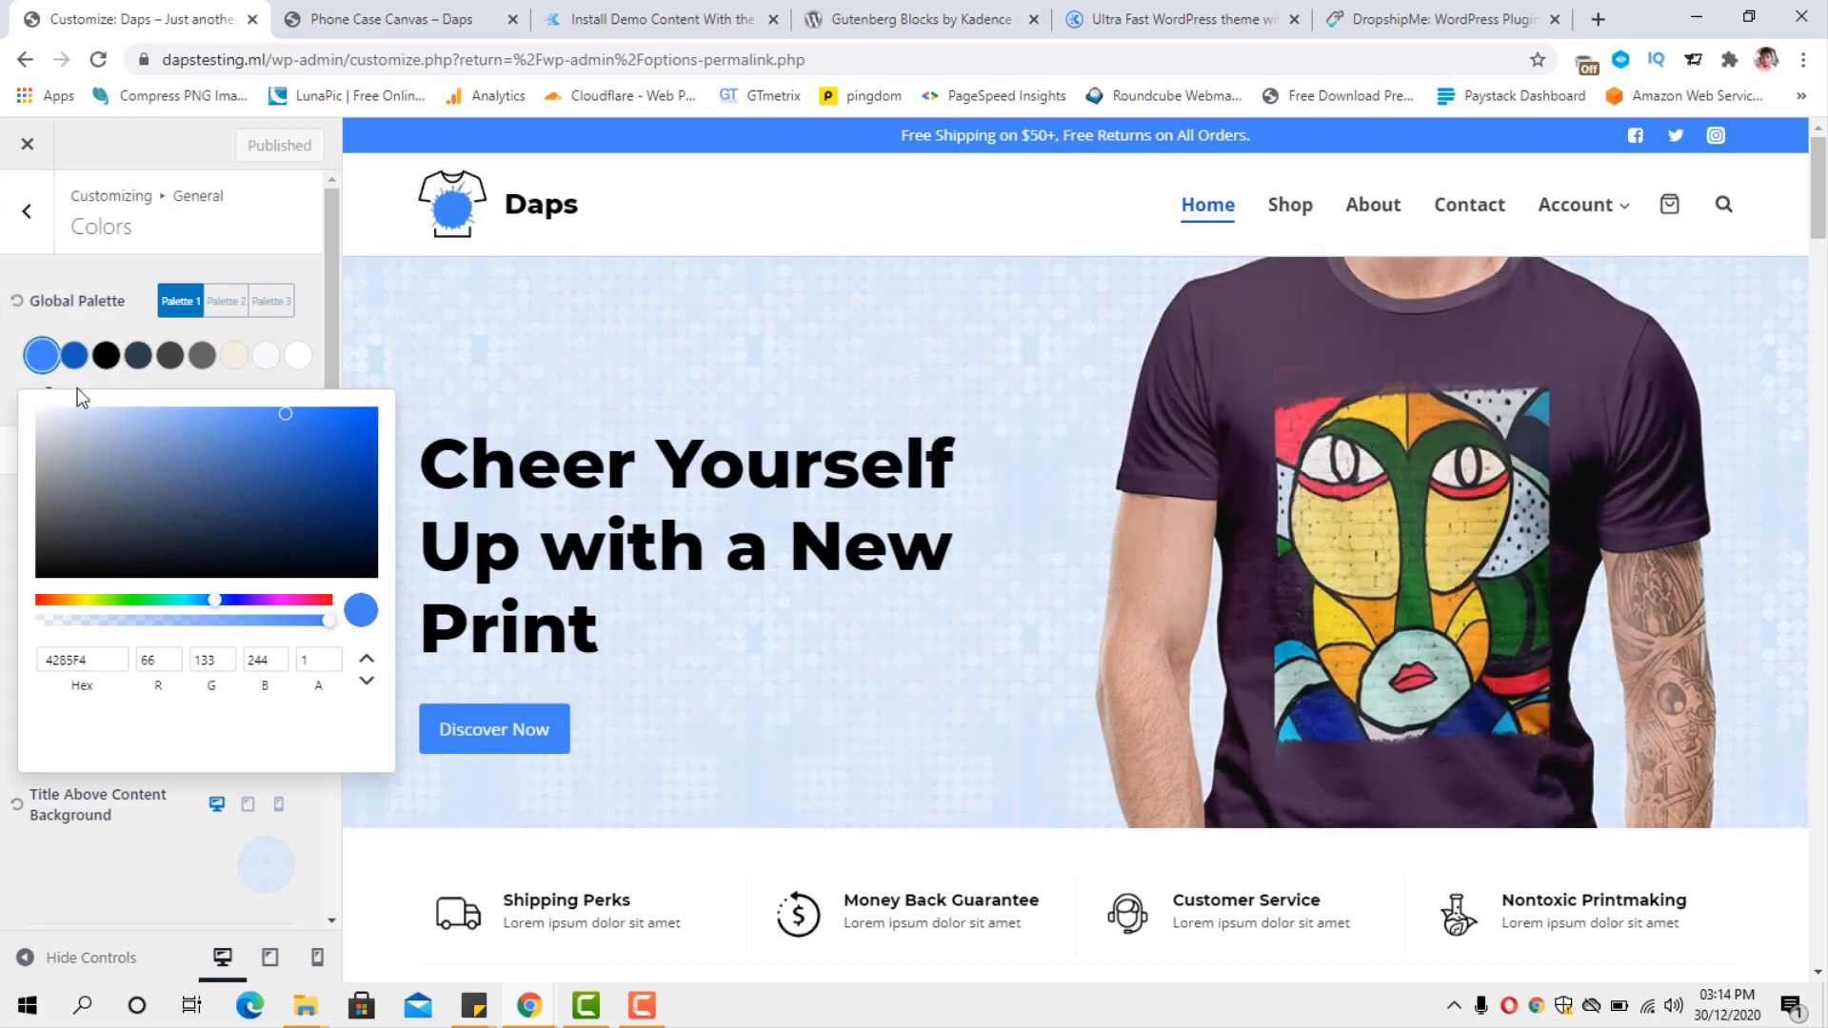
pyautogui.moveTo(212, 602); pyautogui.dragTo(79, 602)
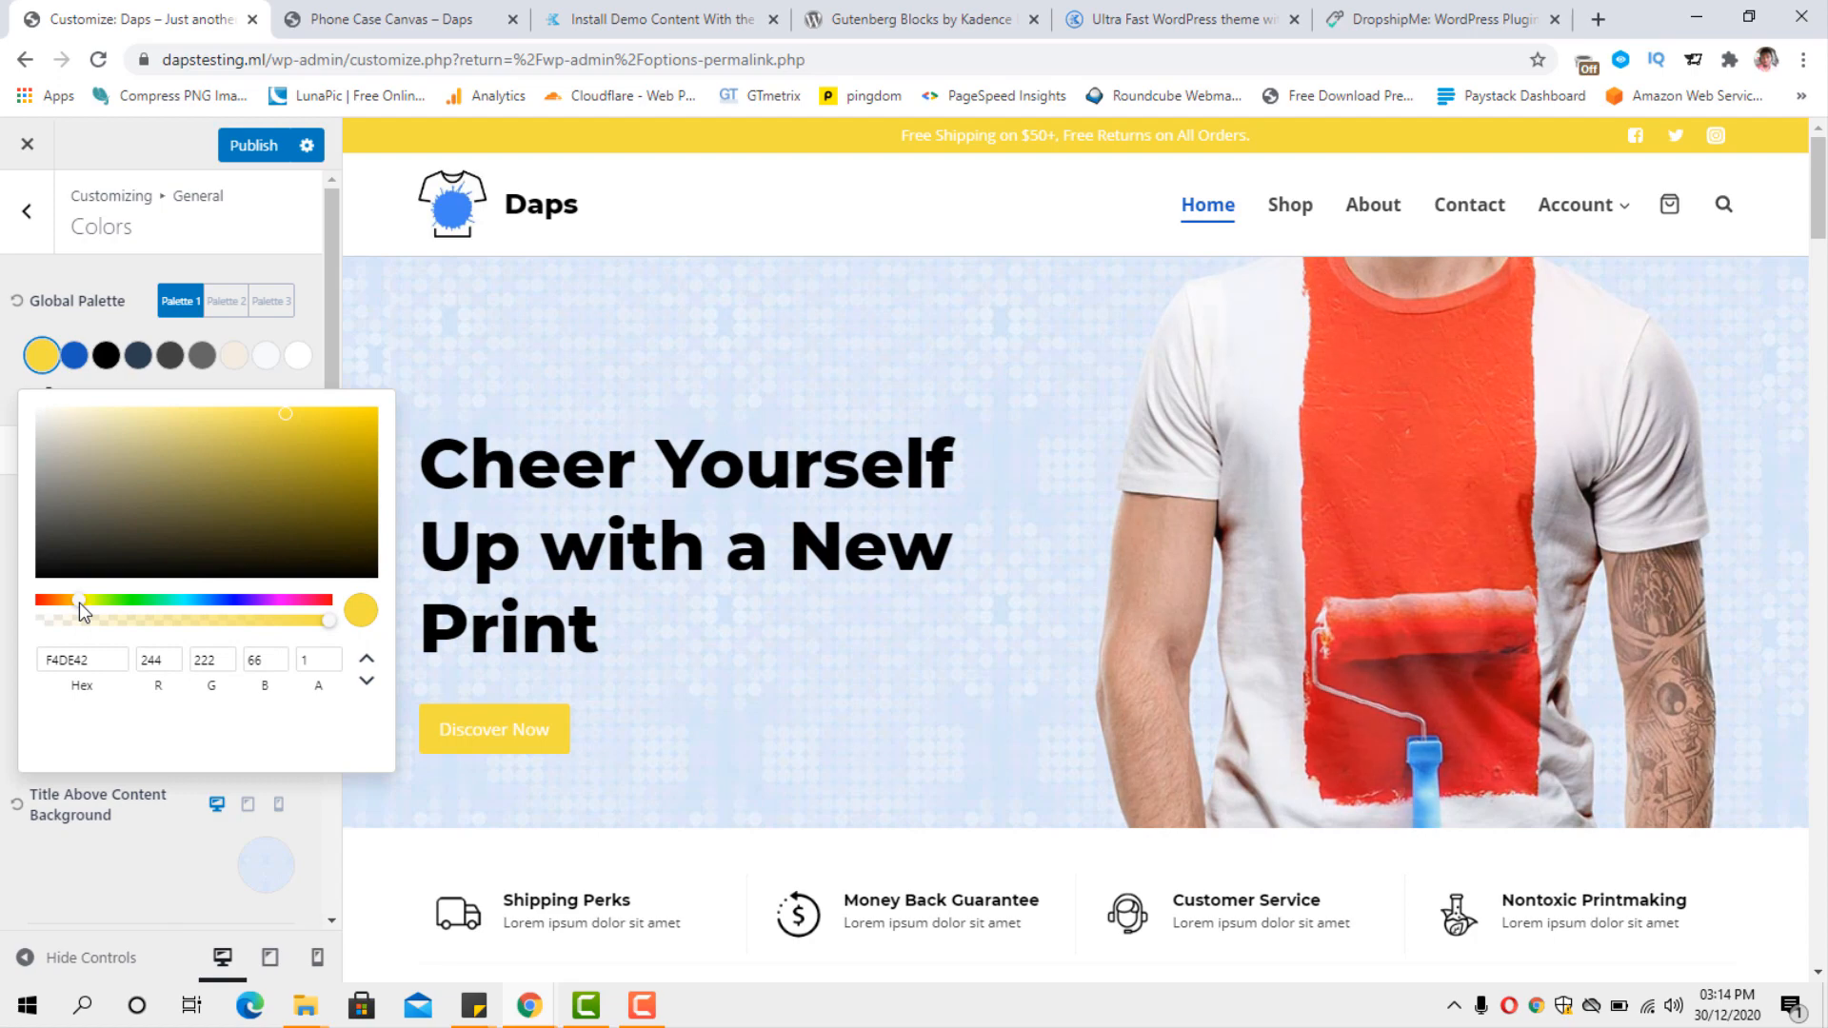
pyautogui.moveTo(79, 602); pyautogui.dragTo(72, 588)
pyautogui.moveTo(289, 414); pyautogui.dragTo(329, 423)
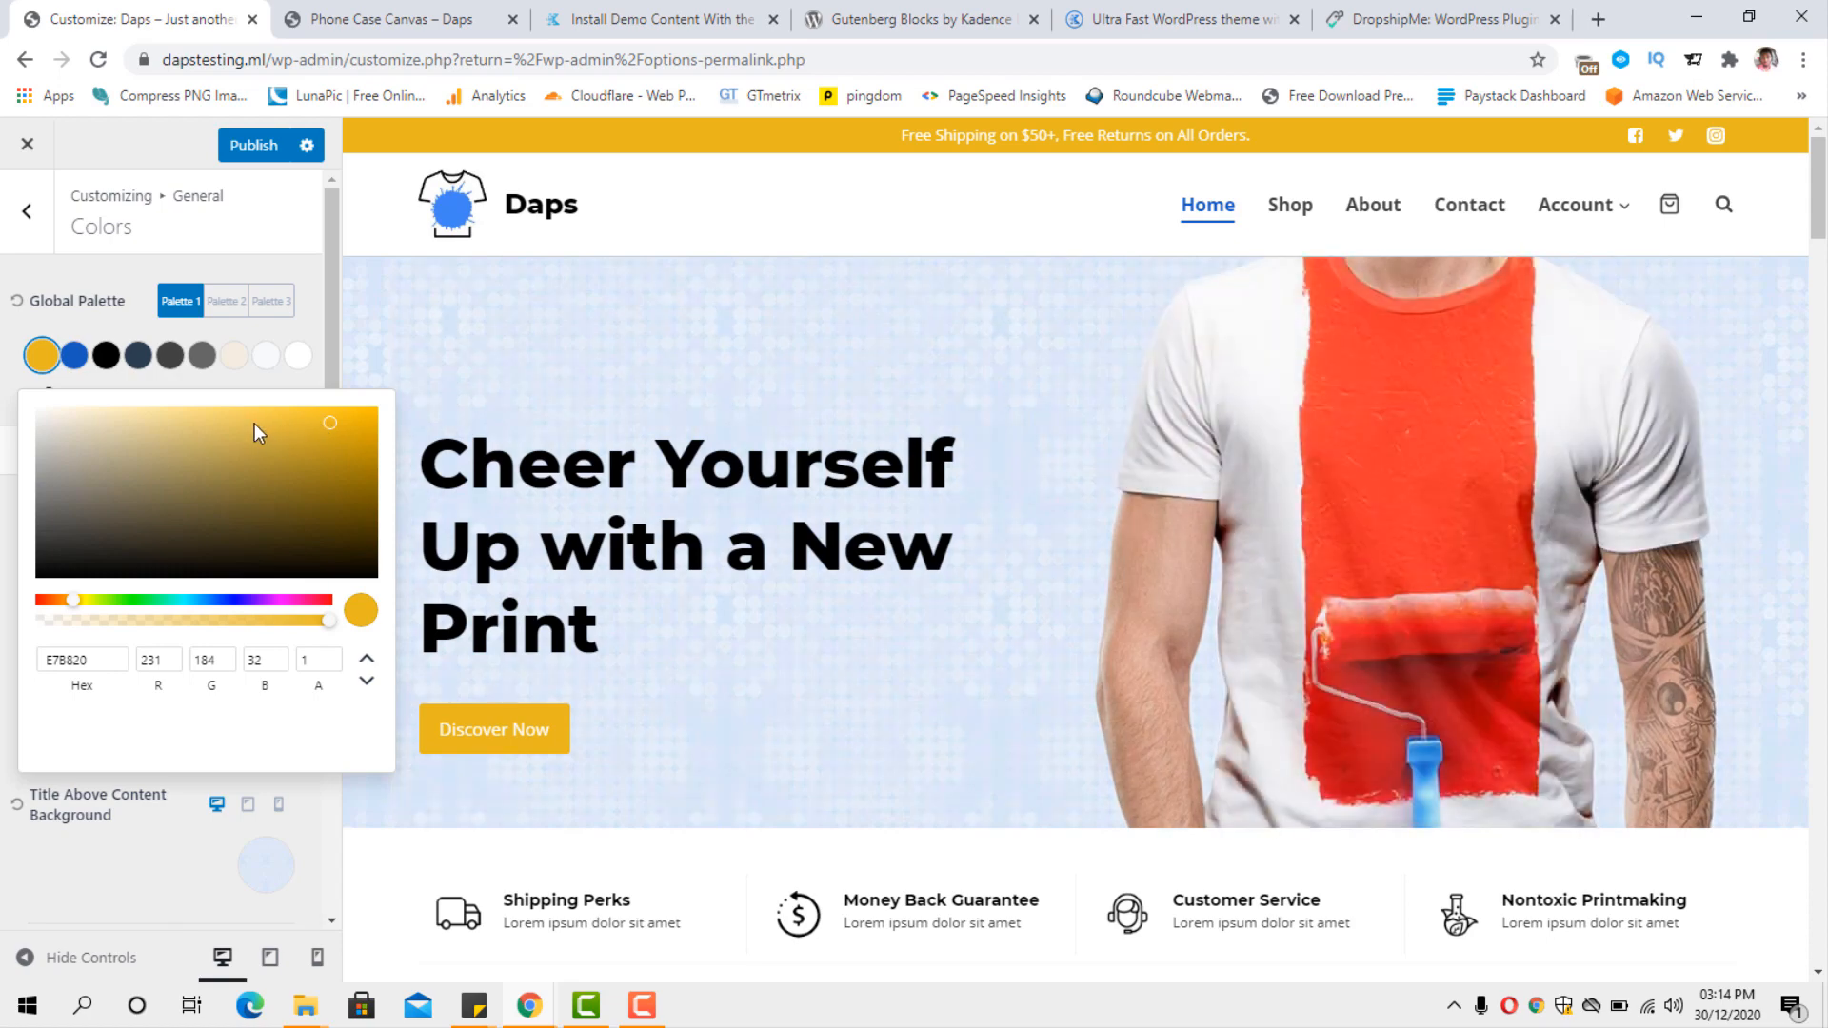
pyautogui.click(35, 345)
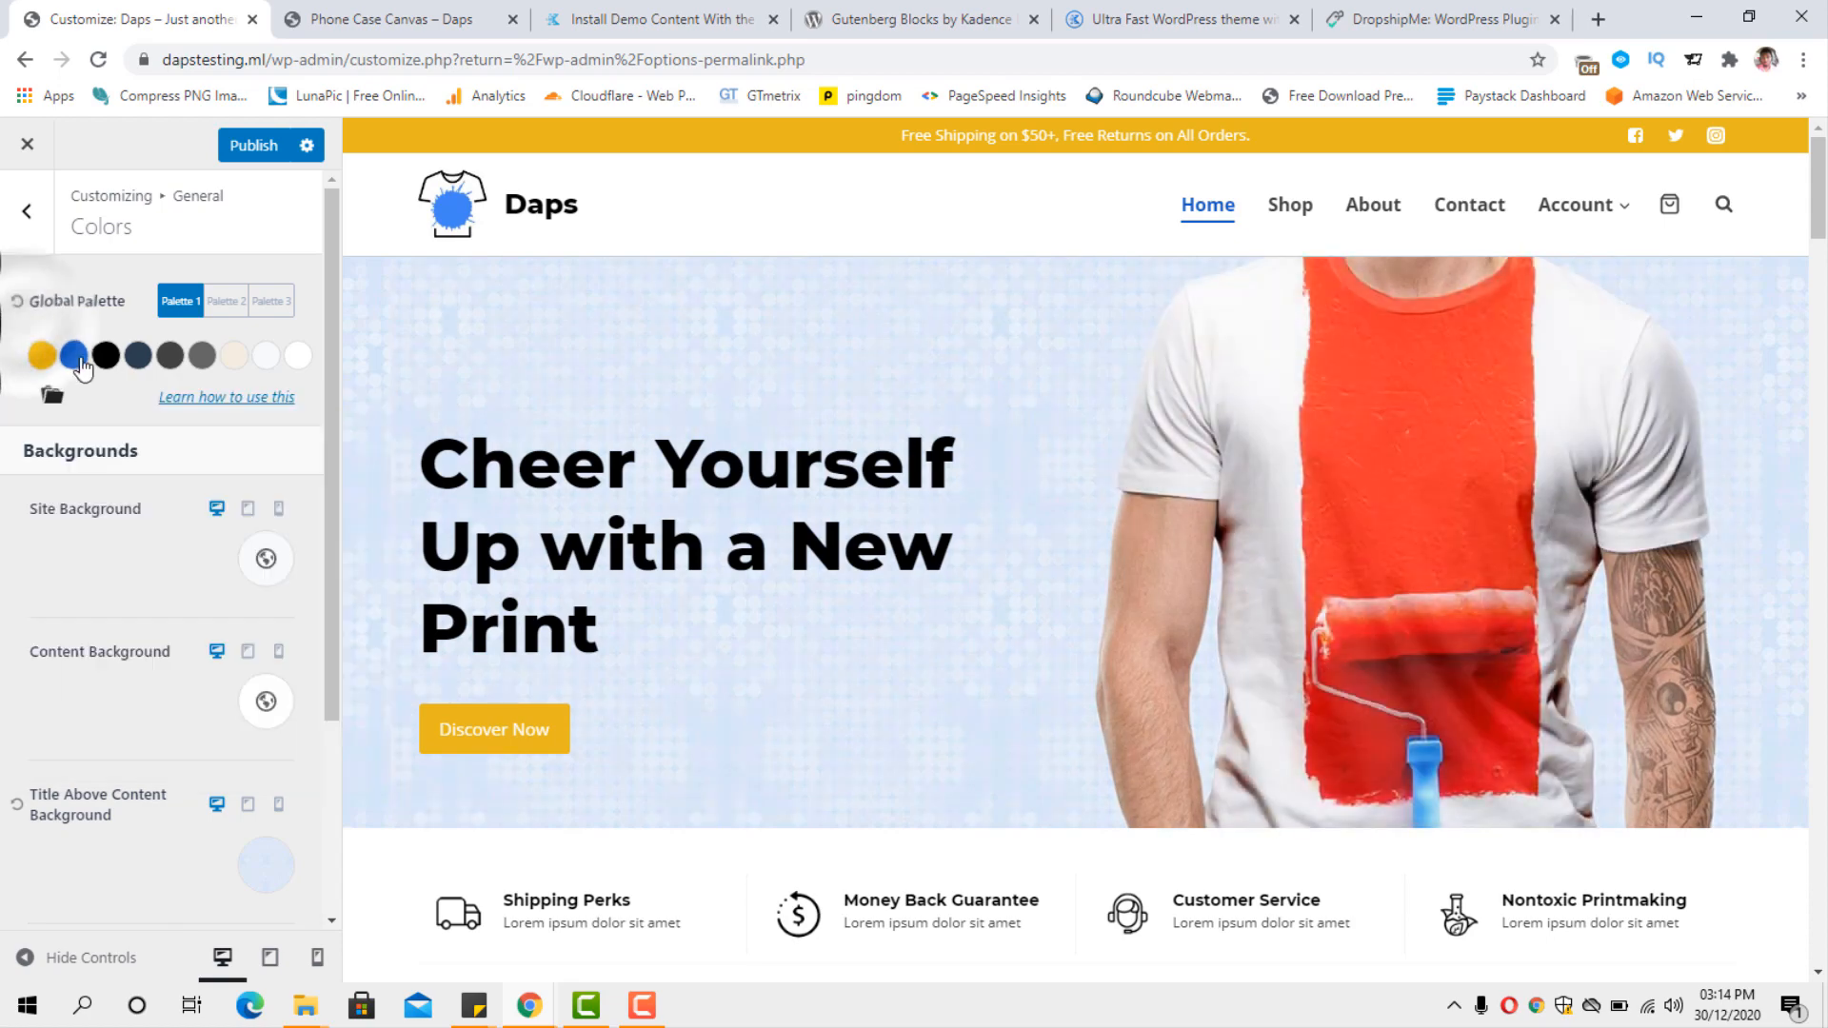
# Change the second colour of global Palette 1 to an orange-red, checking it against the sign-up section of the preview.
pyautogui.click(76, 358)
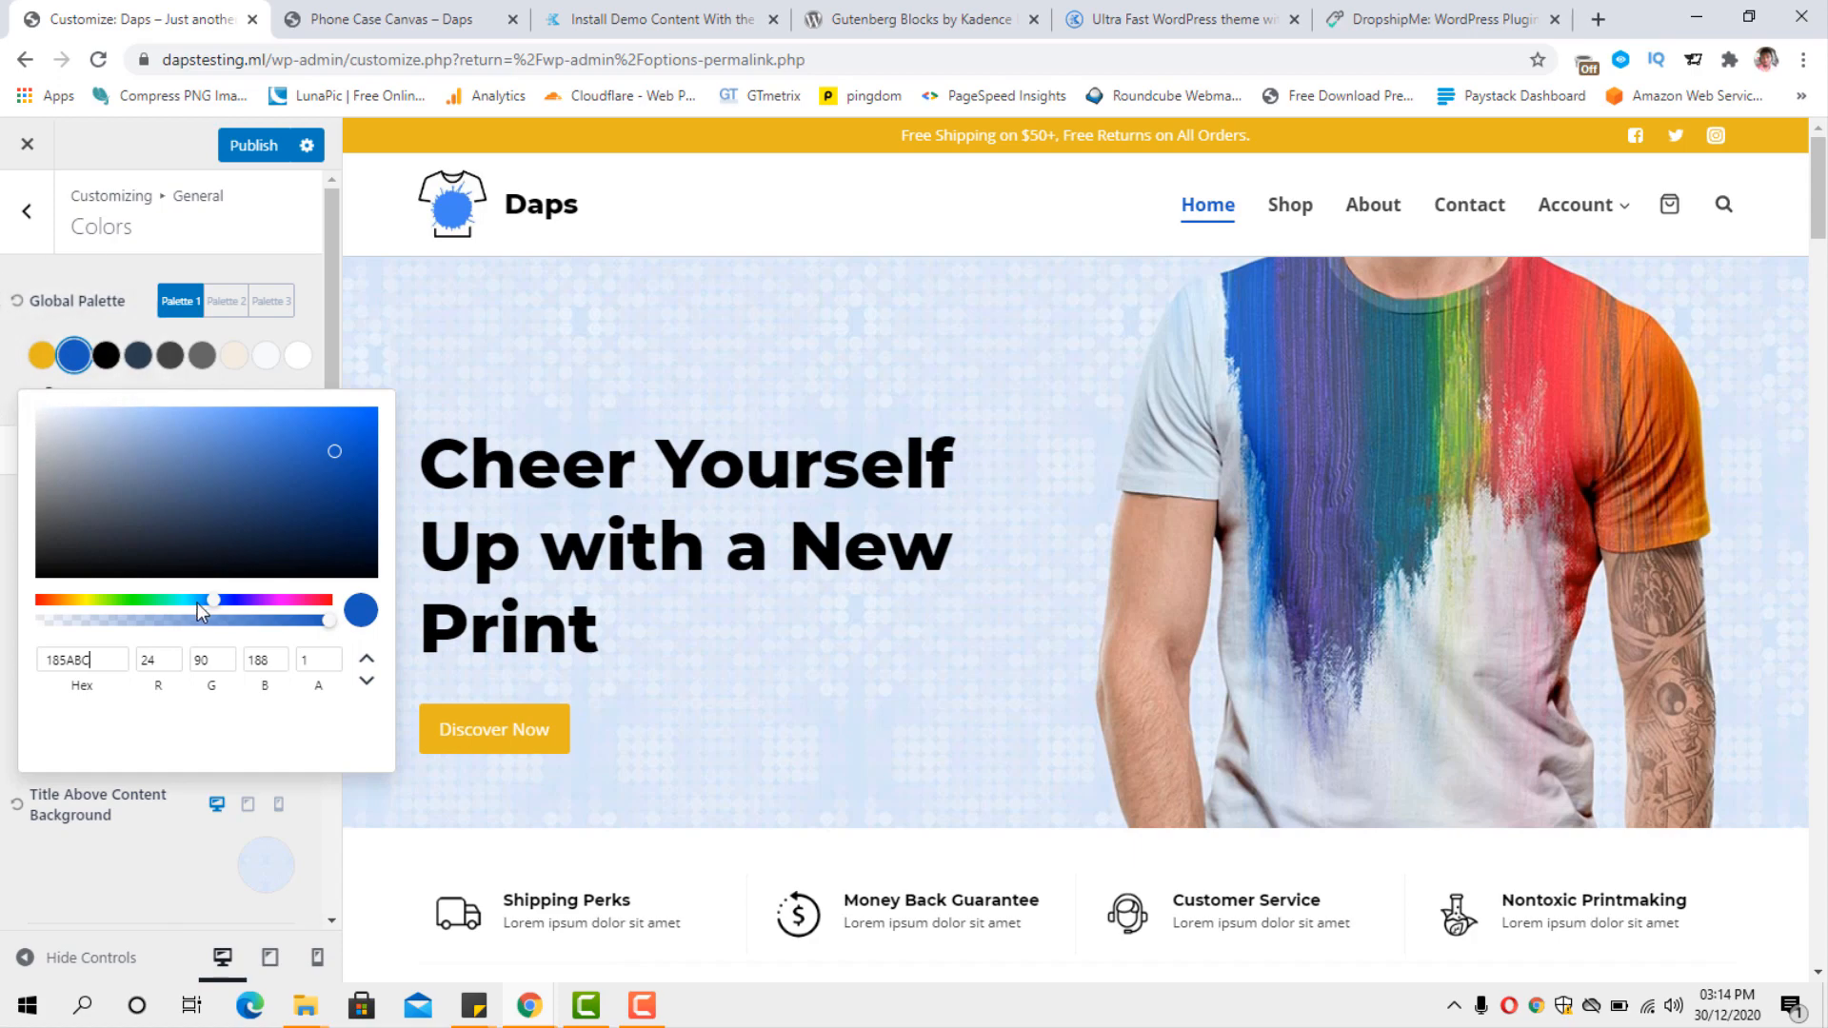
pyautogui.moveTo(217, 600); pyautogui.dragTo(271, 608)
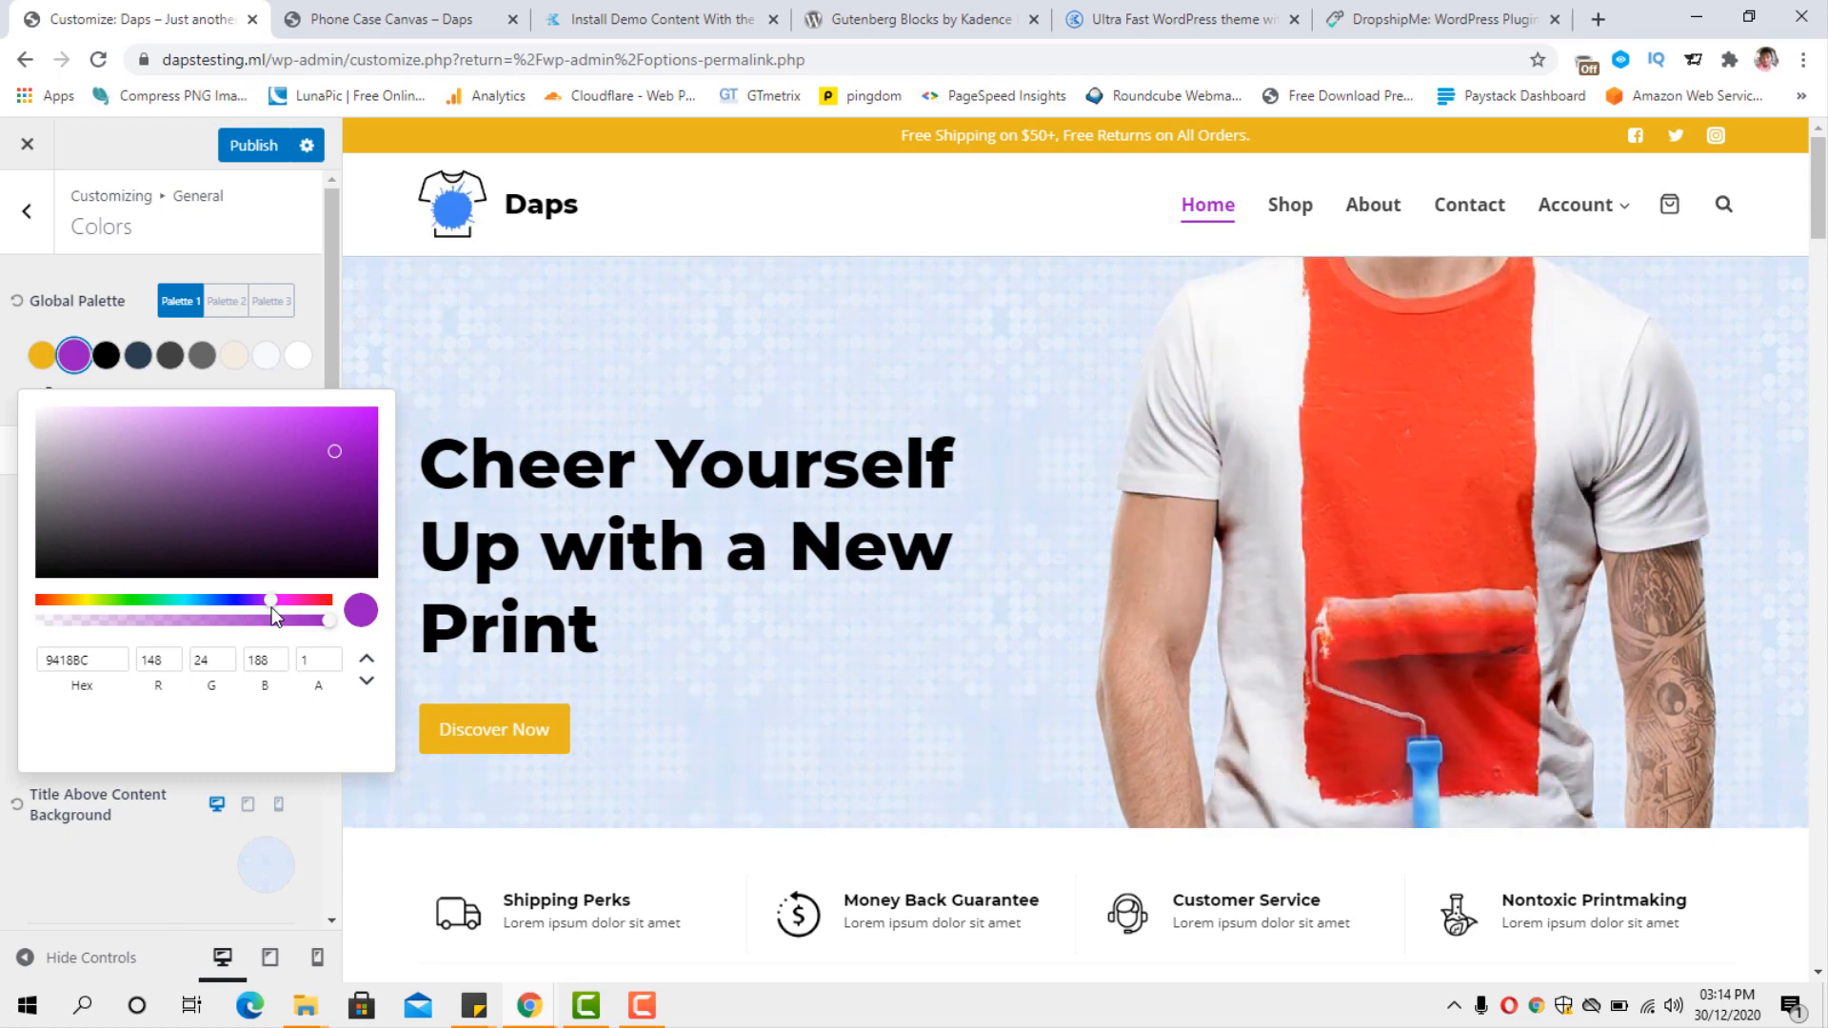
pyautogui.moveTo(272, 613); pyautogui.dragTo(40, 607)
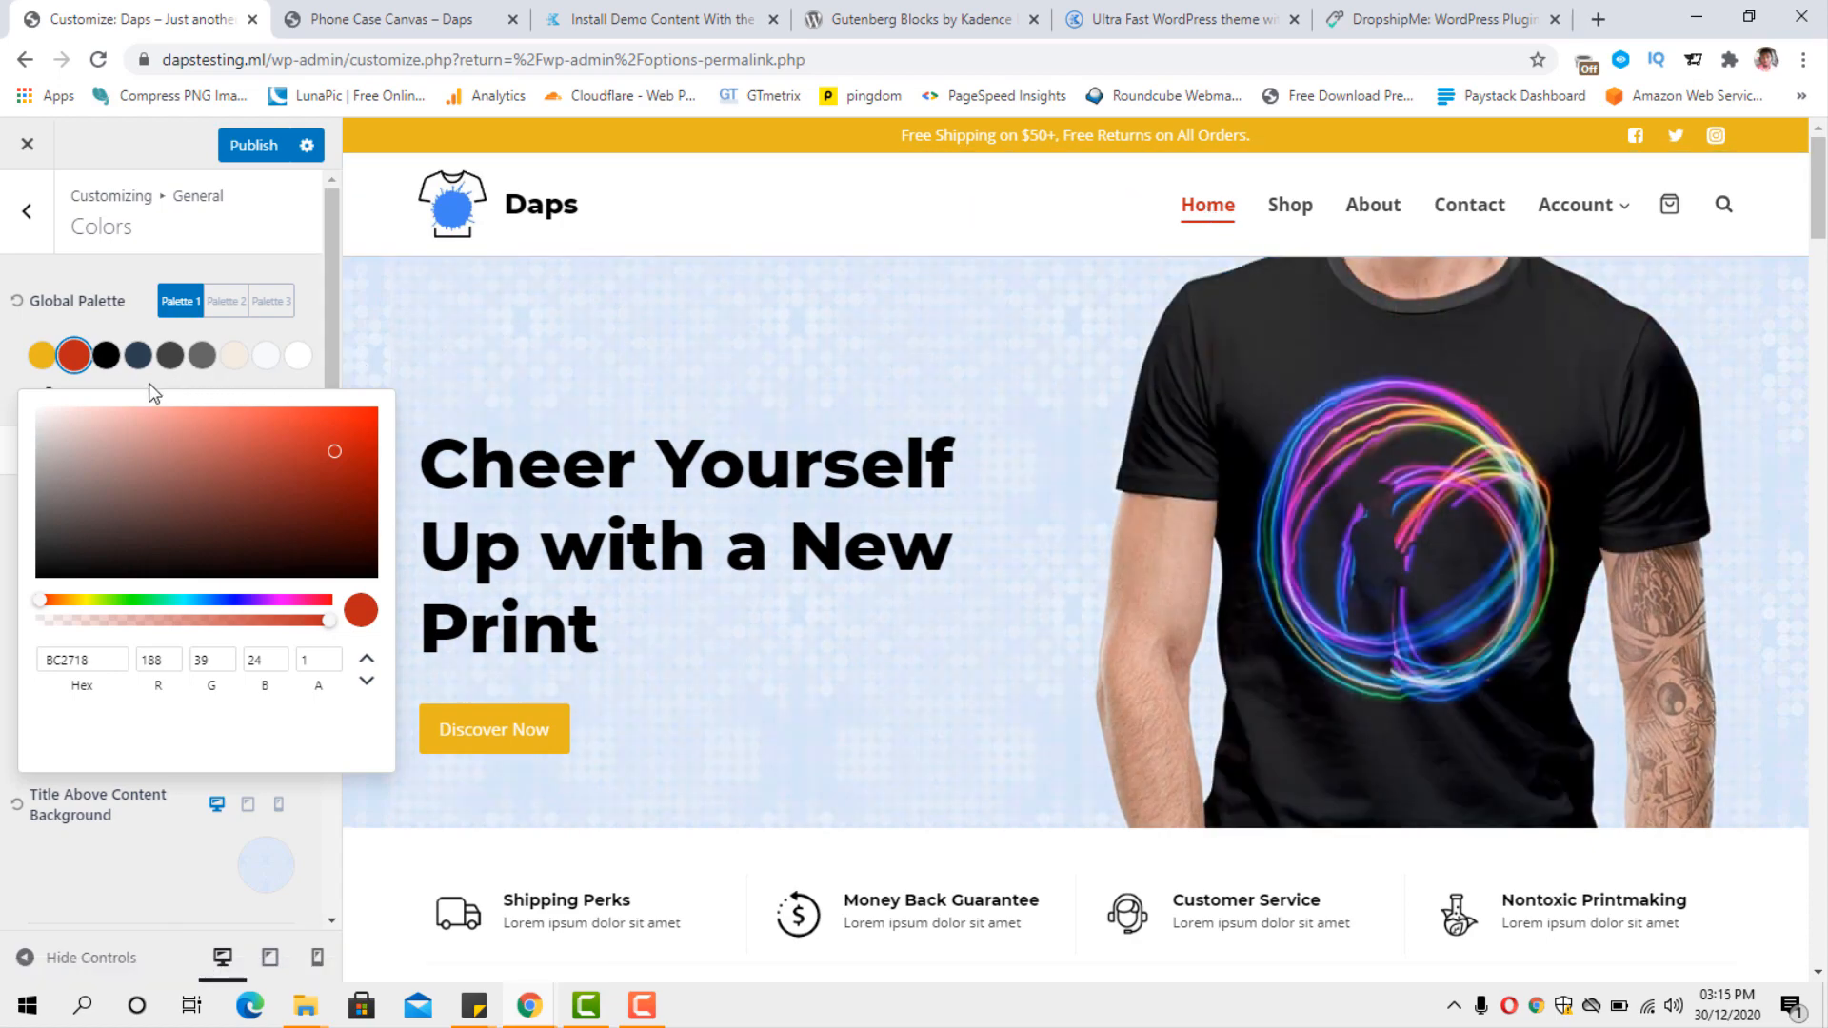
pyautogui.click(27, 335)
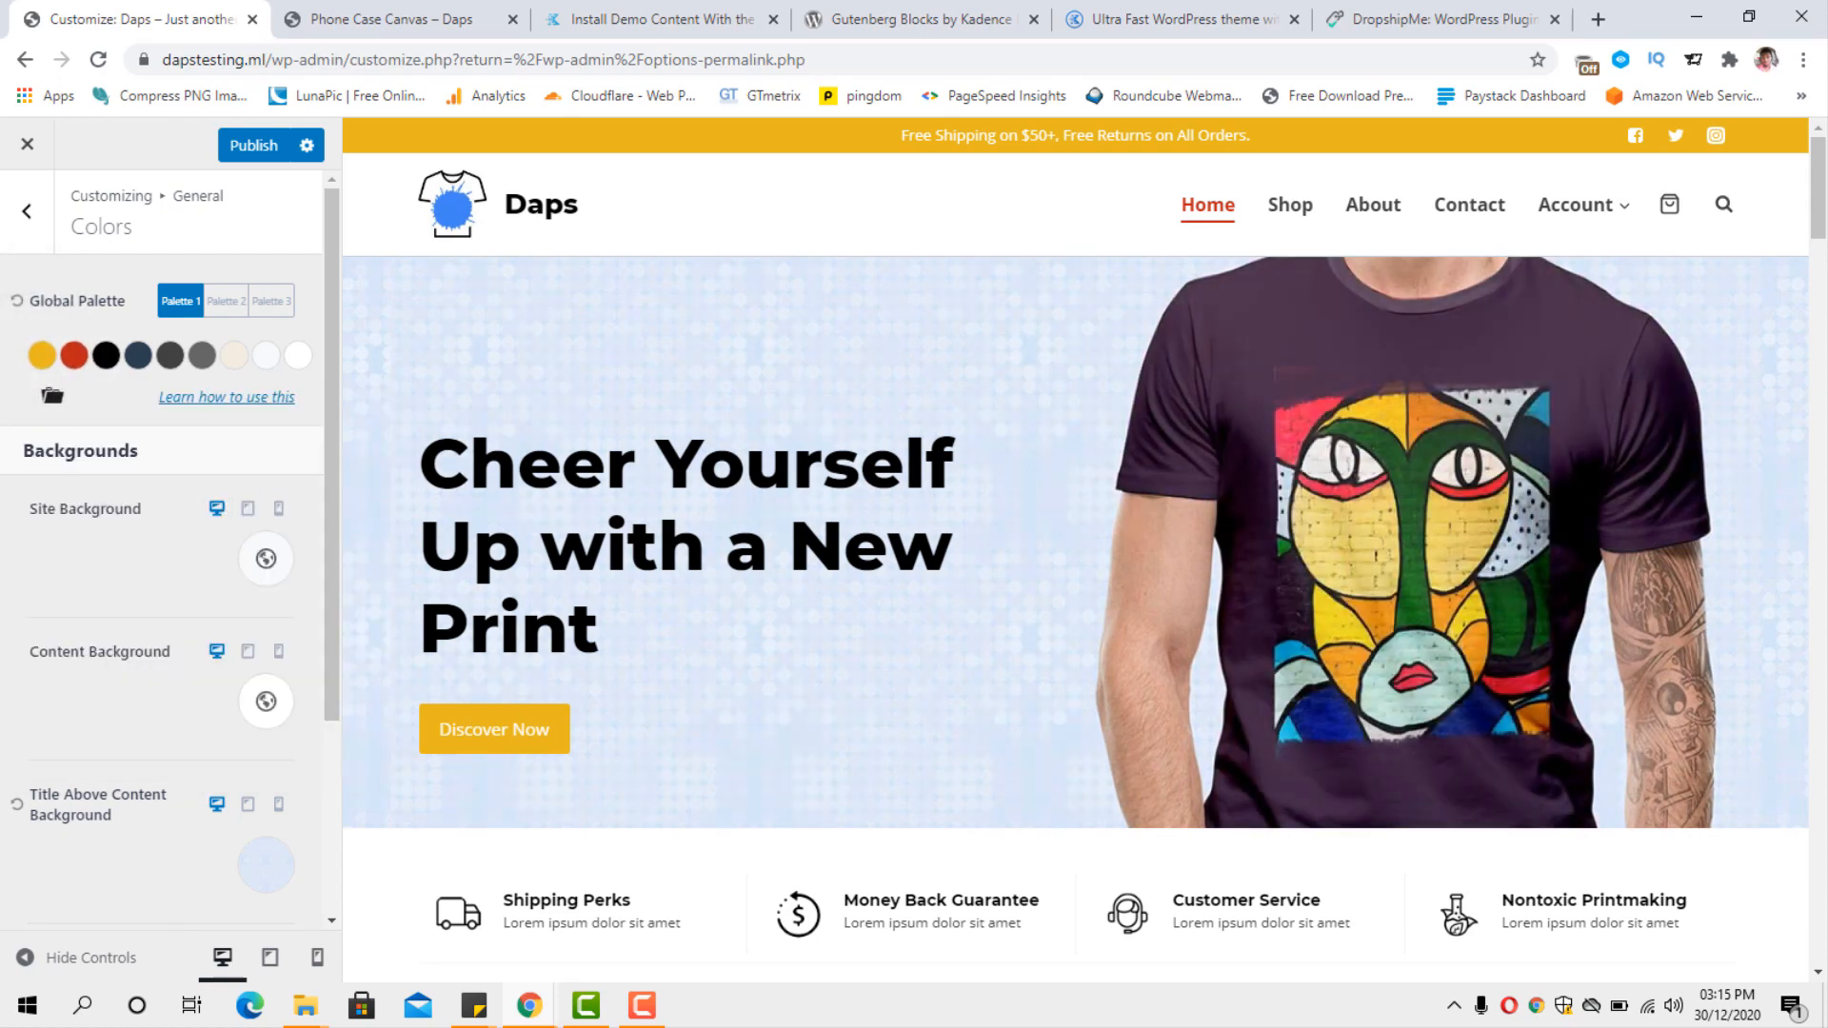
pyautogui.moveTo(1818, 231); pyautogui.dragTo(1823, 709)
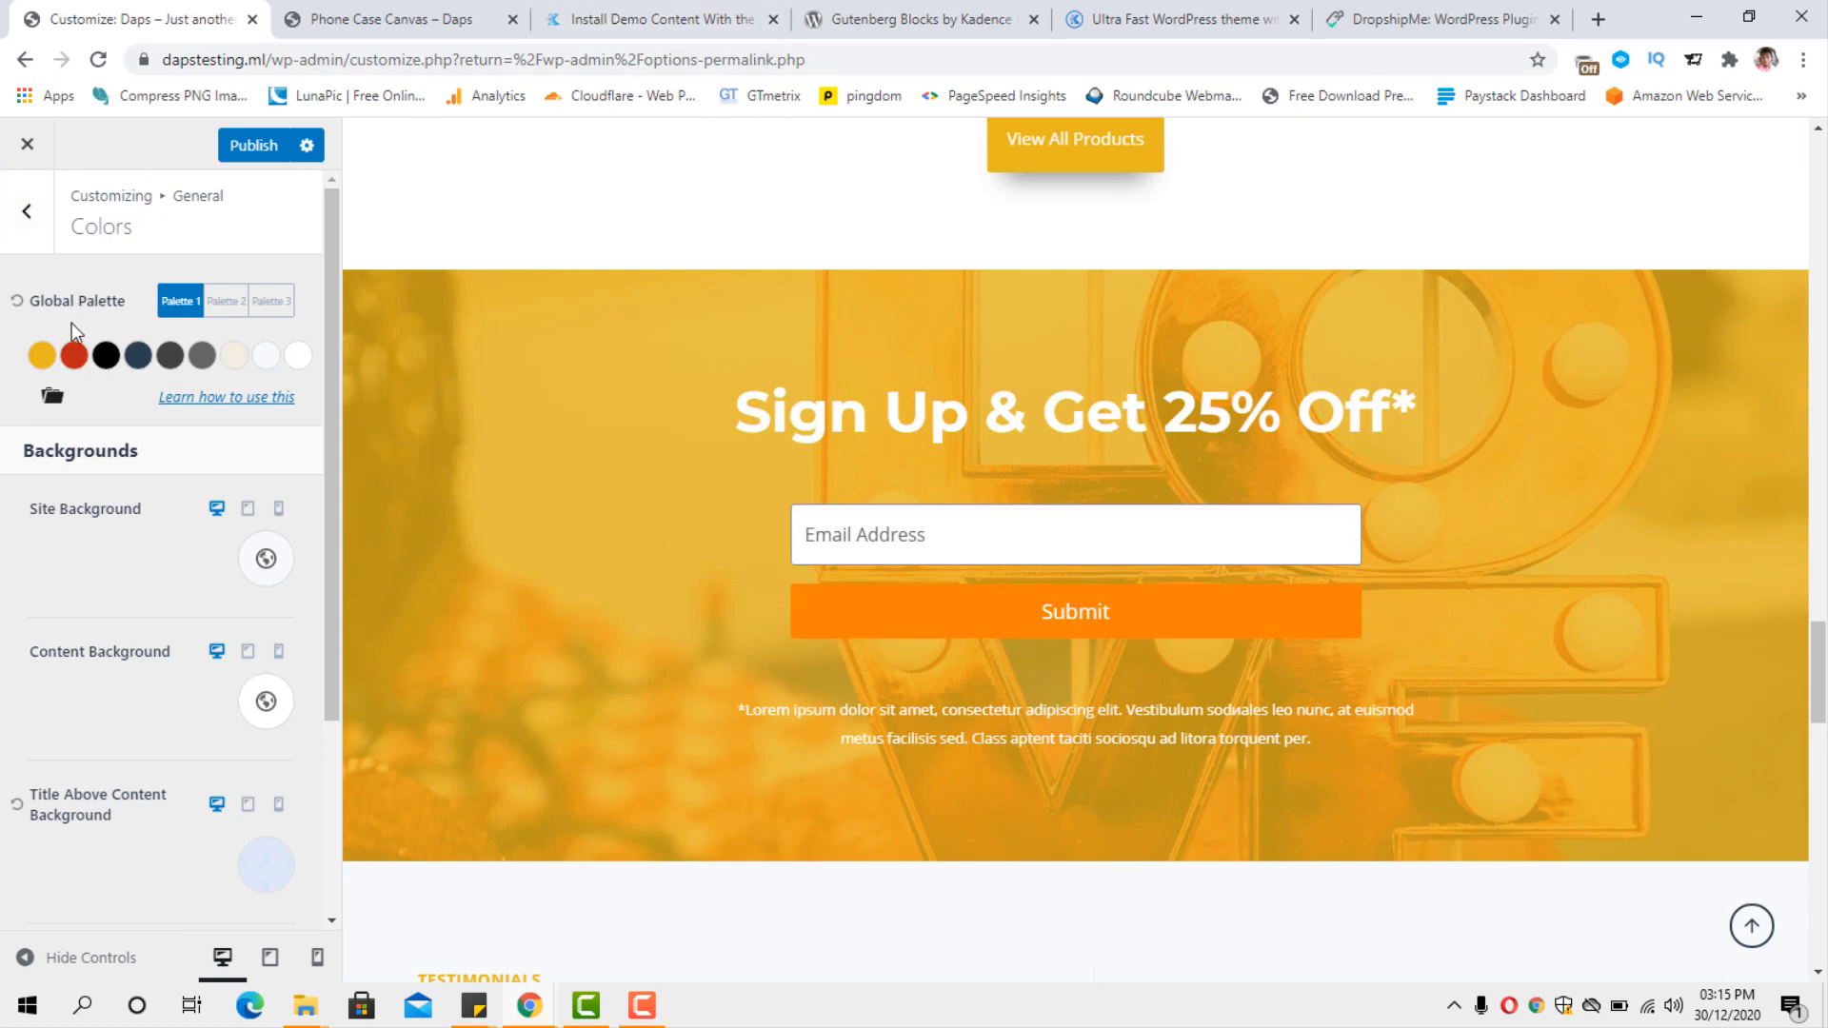
pyautogui.click(74, 355)
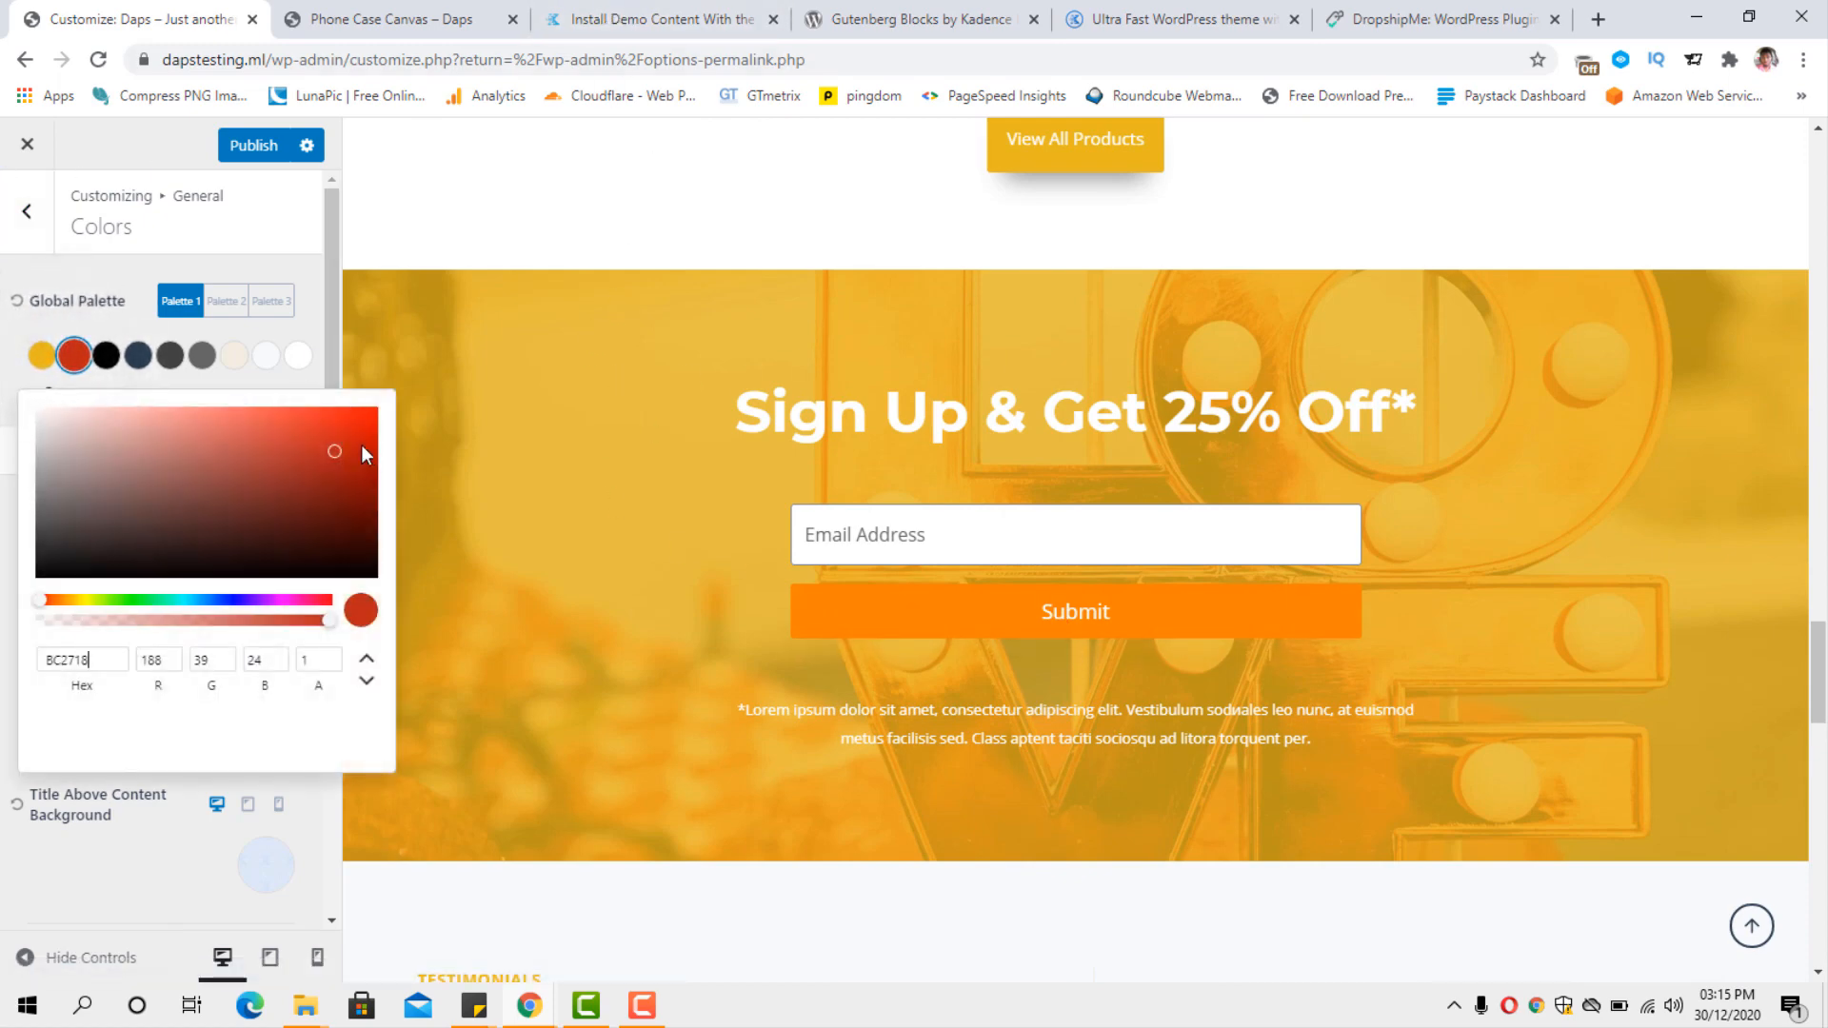
pyautogui.moveTo(42, 599); pyautogui.dragTo(214, 685)
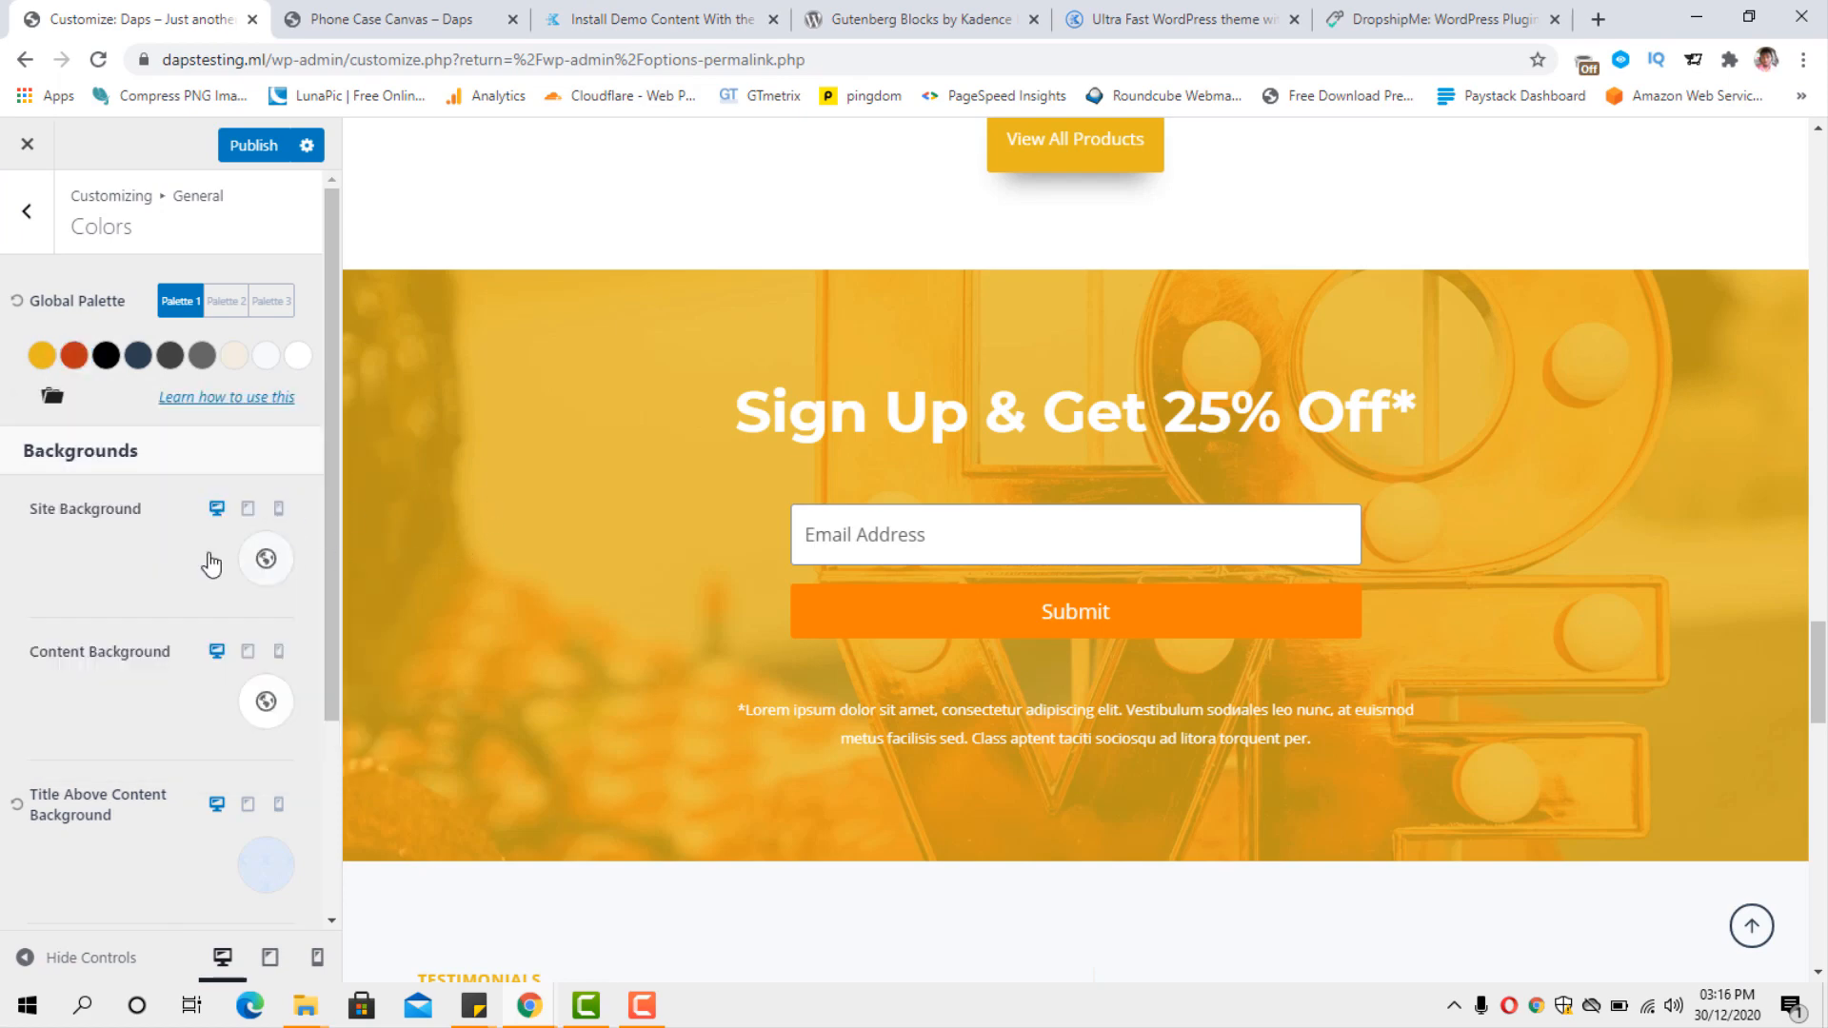
# Review the recoloured homepage preview, and examine the background and content link colour settings.
pyautogui.scroll(10, 919, 418)
pyautogui.scroll(10, 919, 419)
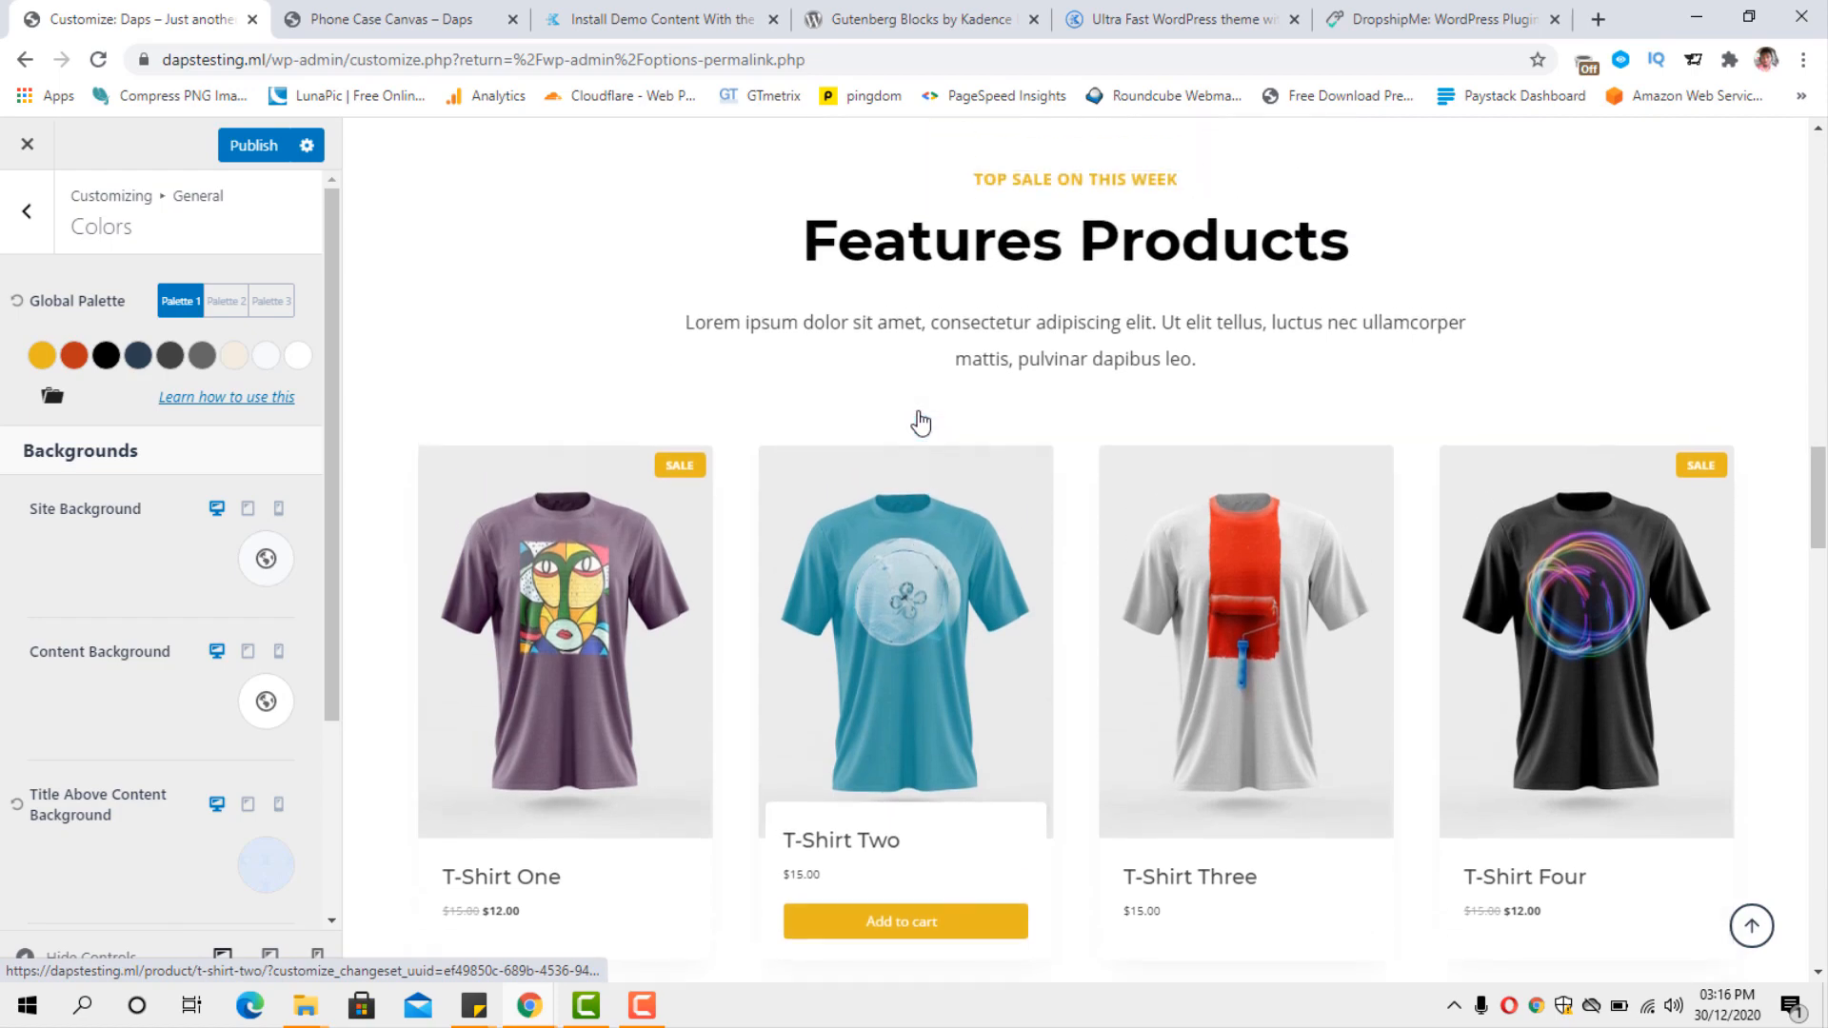
pyautogui.scroll(10, 919, 414)
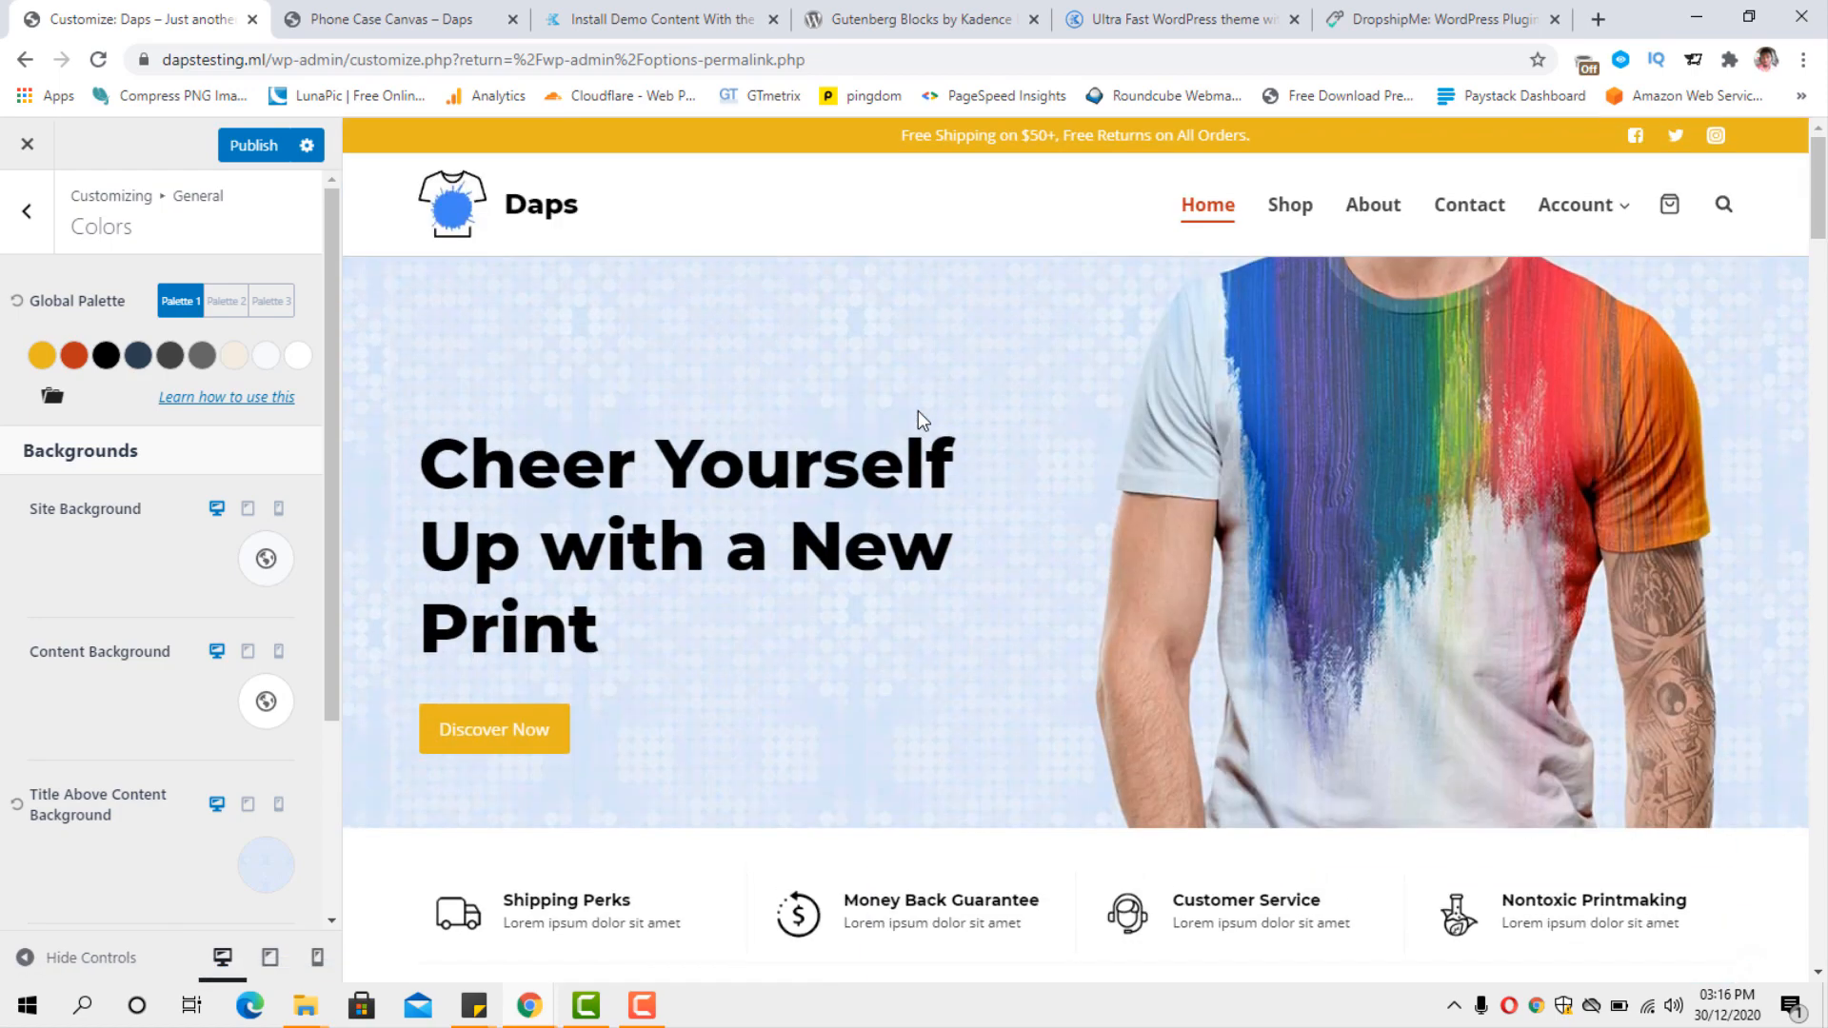
pyautogui.scroll(-8, 917, 414)
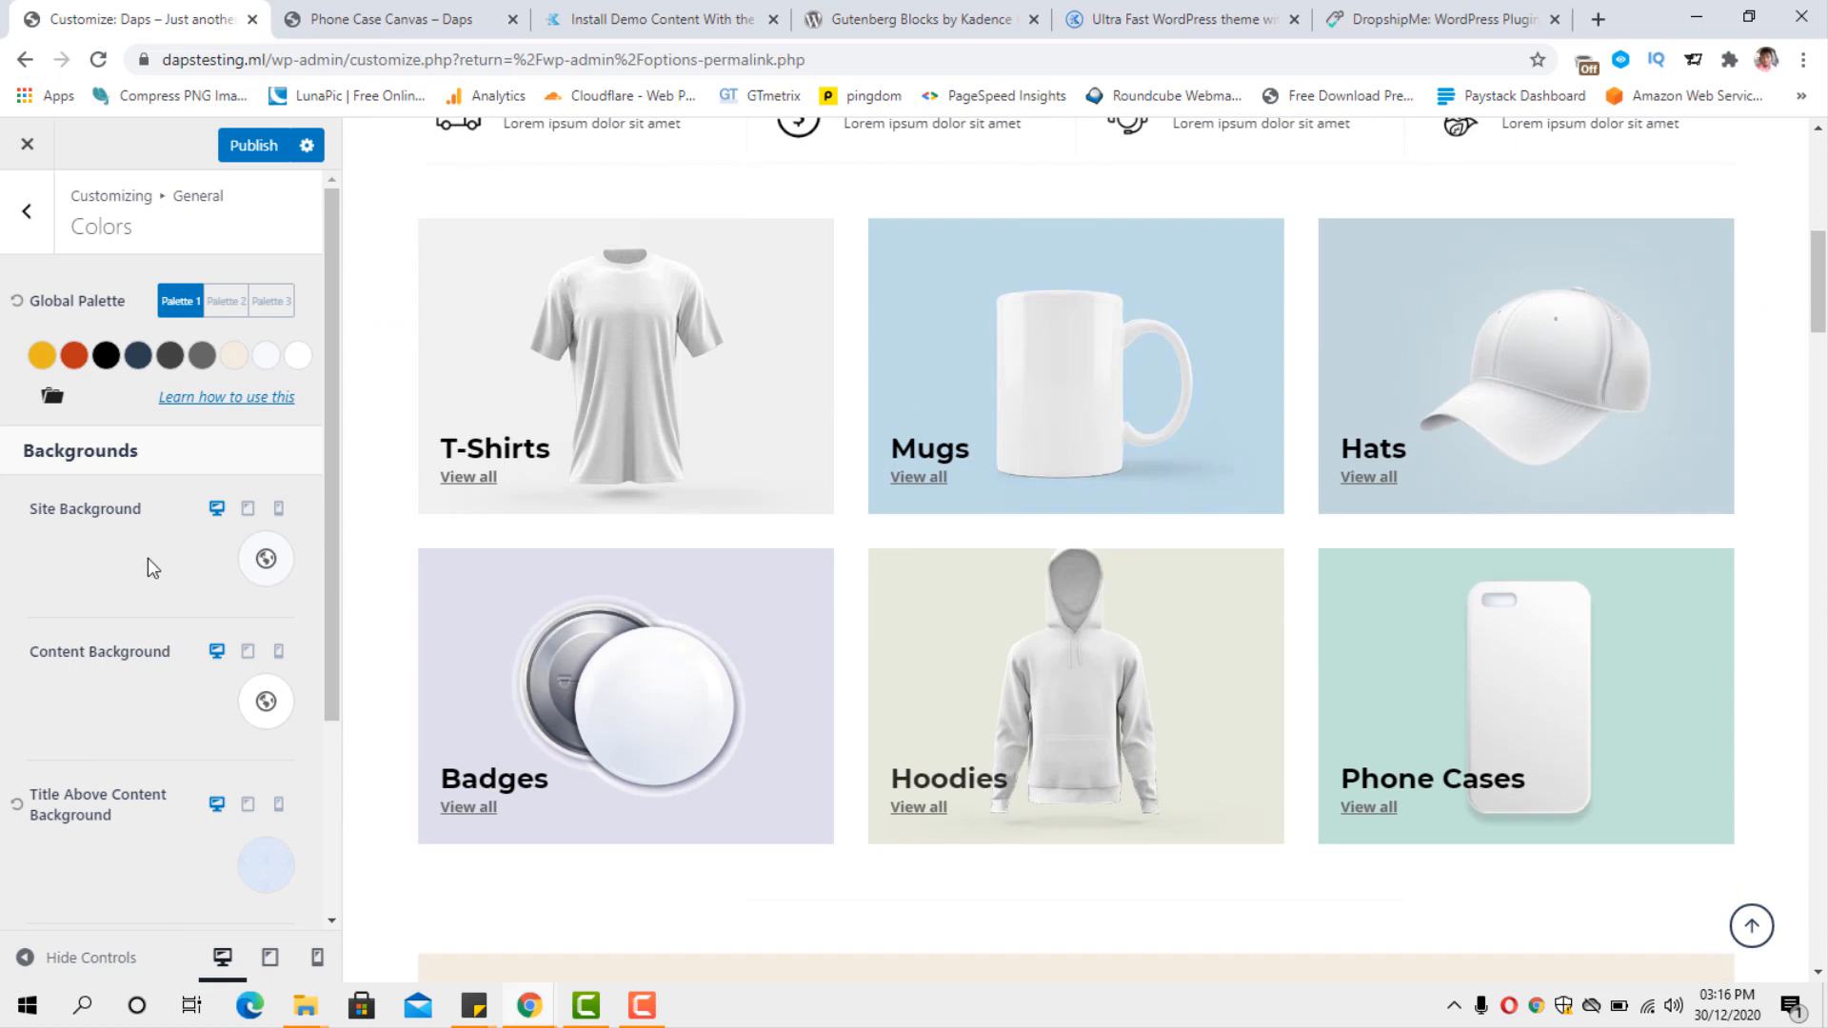
pyautogui.scroll(-1, 80, 539)
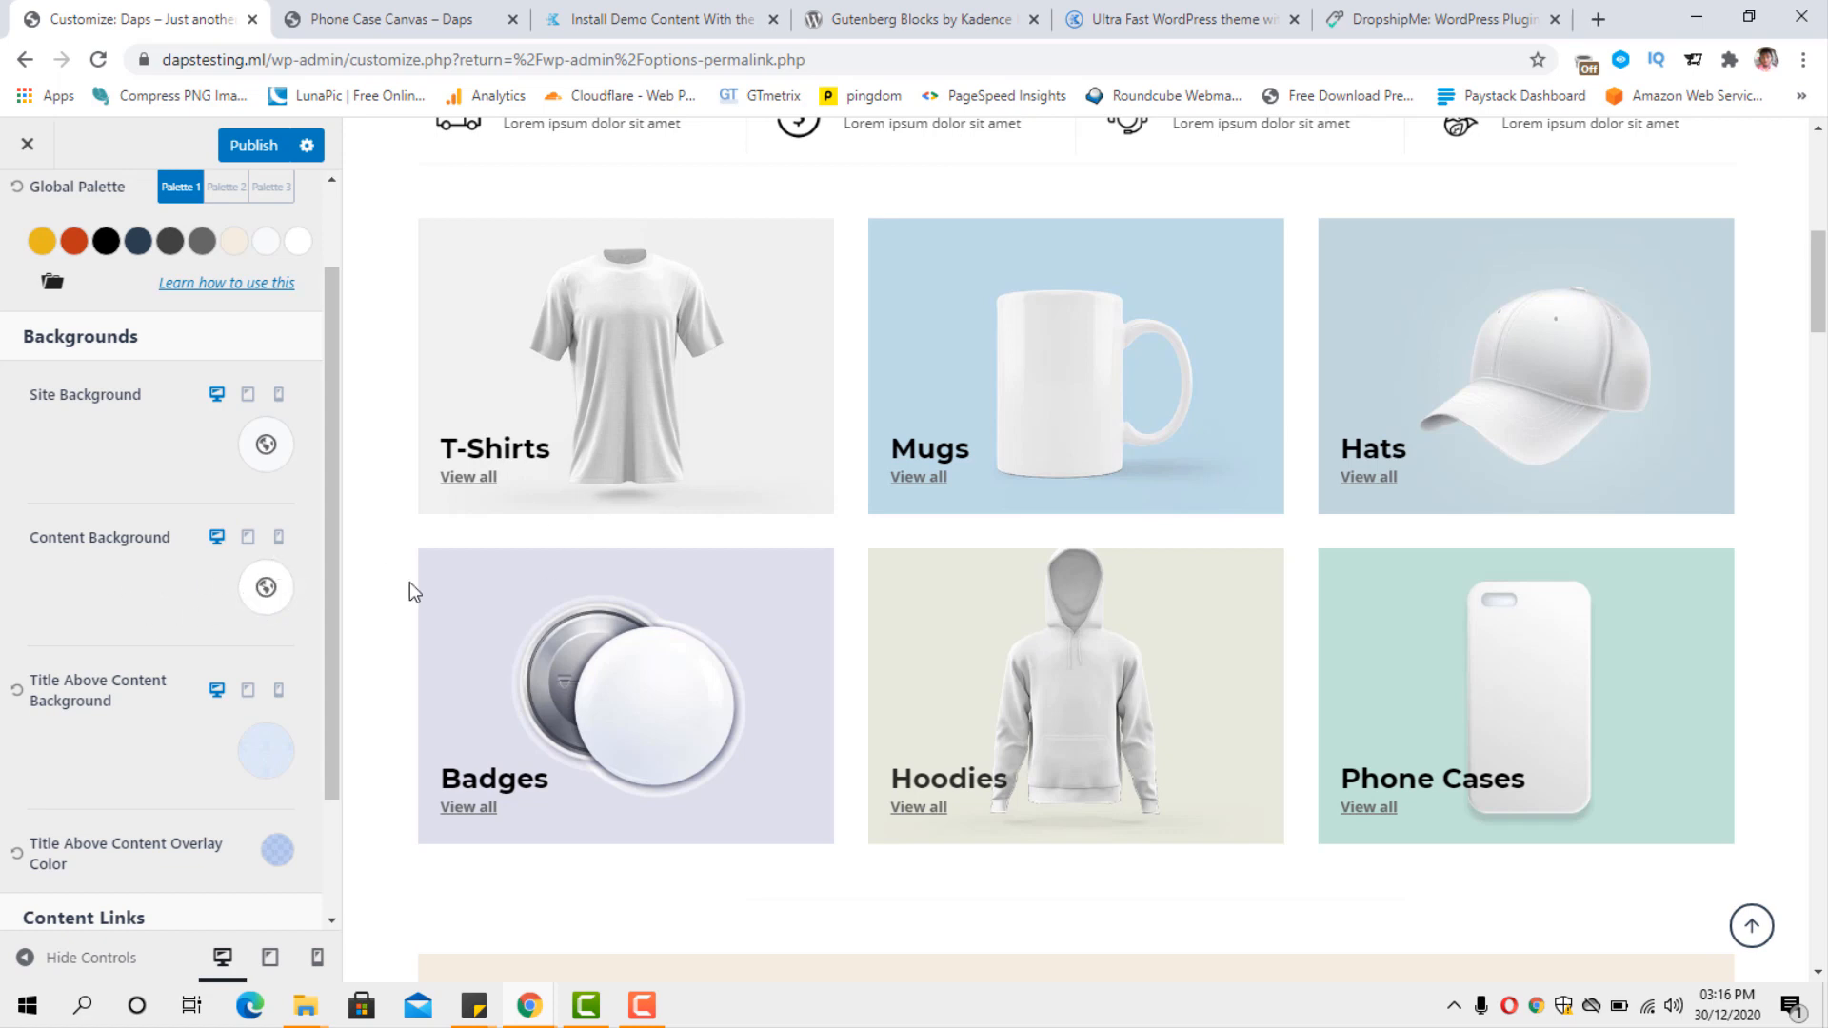
pyautogui.scroll(-2, 164, 585)
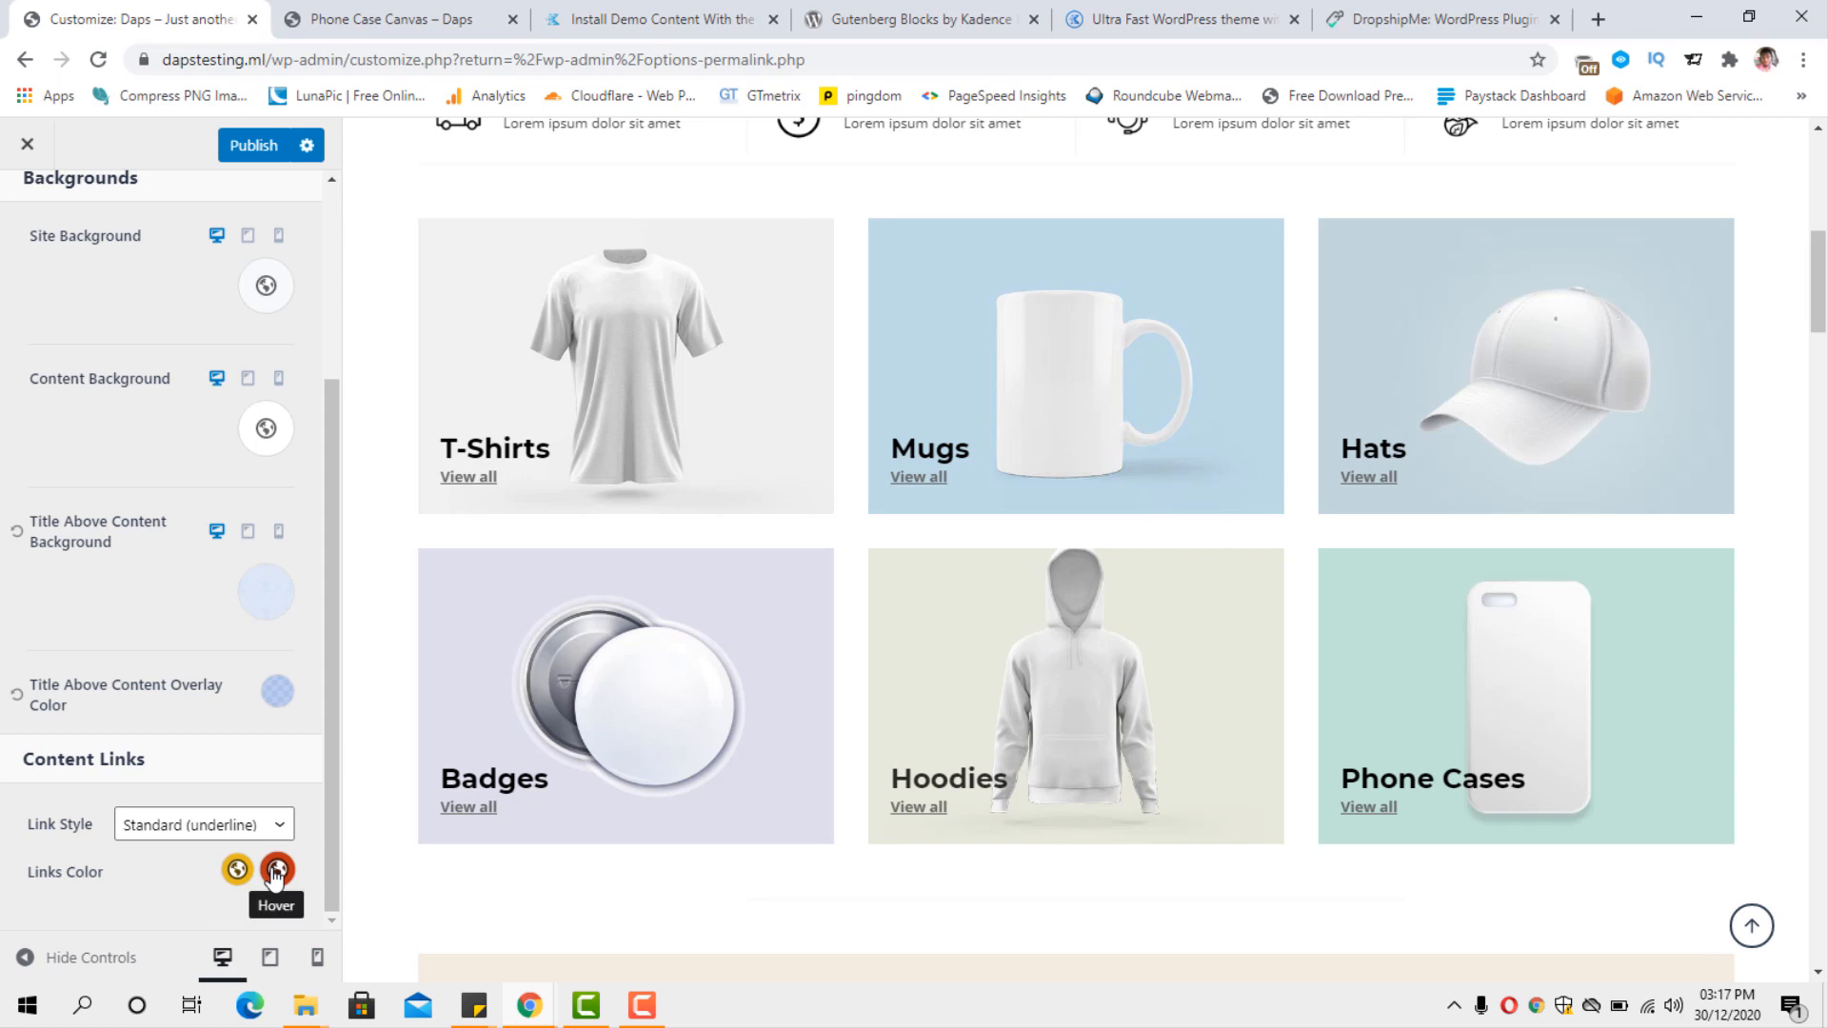
pyautogui.scroll(3, 276, 871)
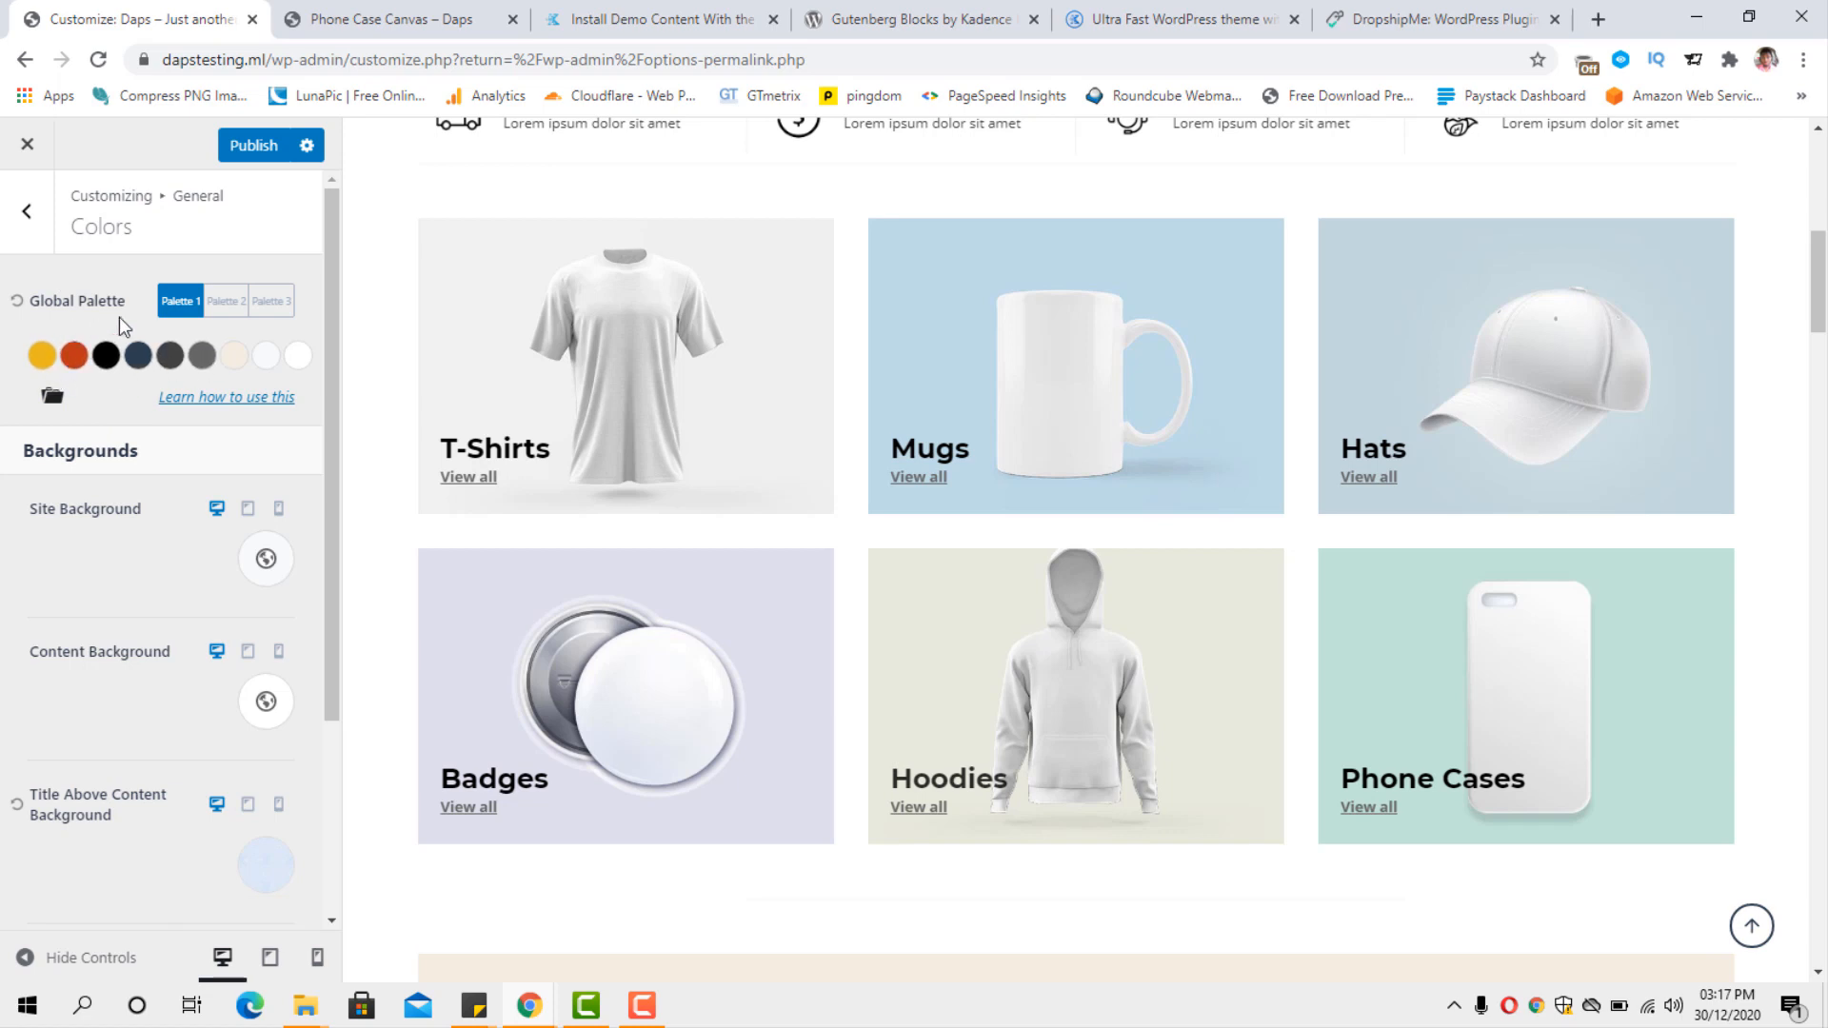
# Try global Palette 2 and Palette 3 on the site, and switch back to Palette 1.
pyautogui.click(233, 306)
pyautogui.click(271, 301)
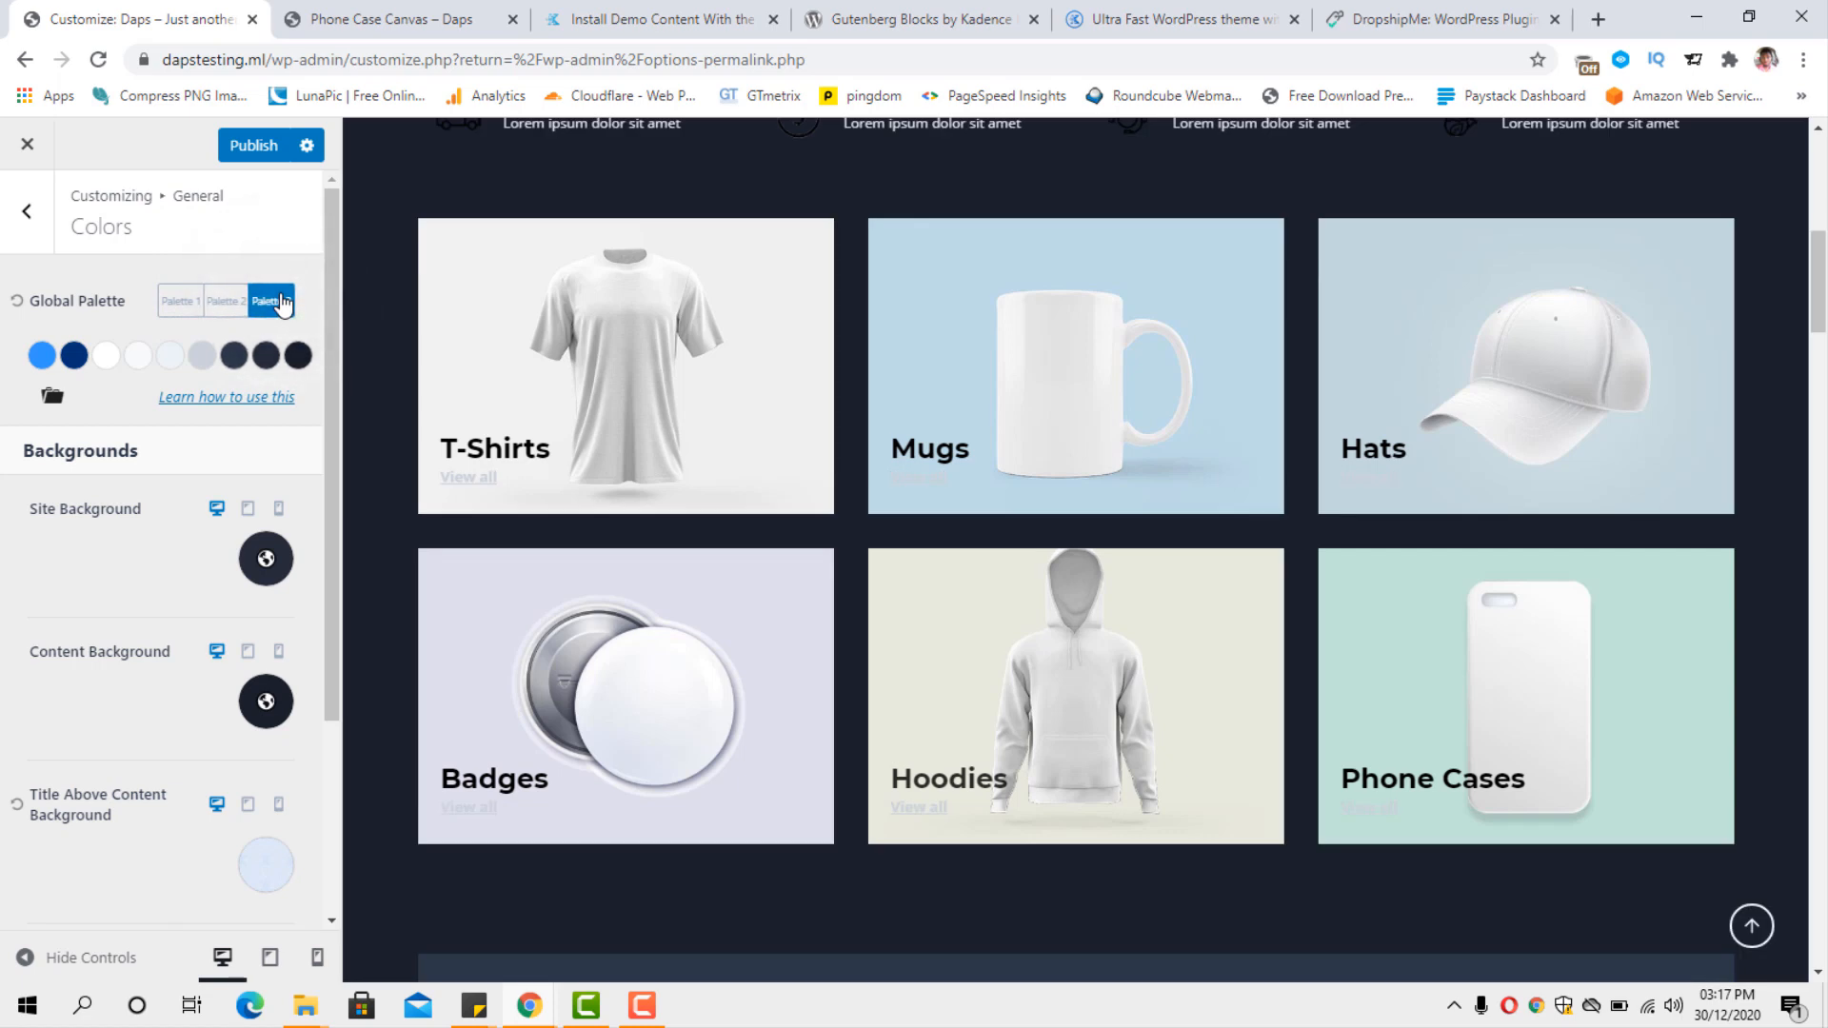
pyautogui.click(225, 305)
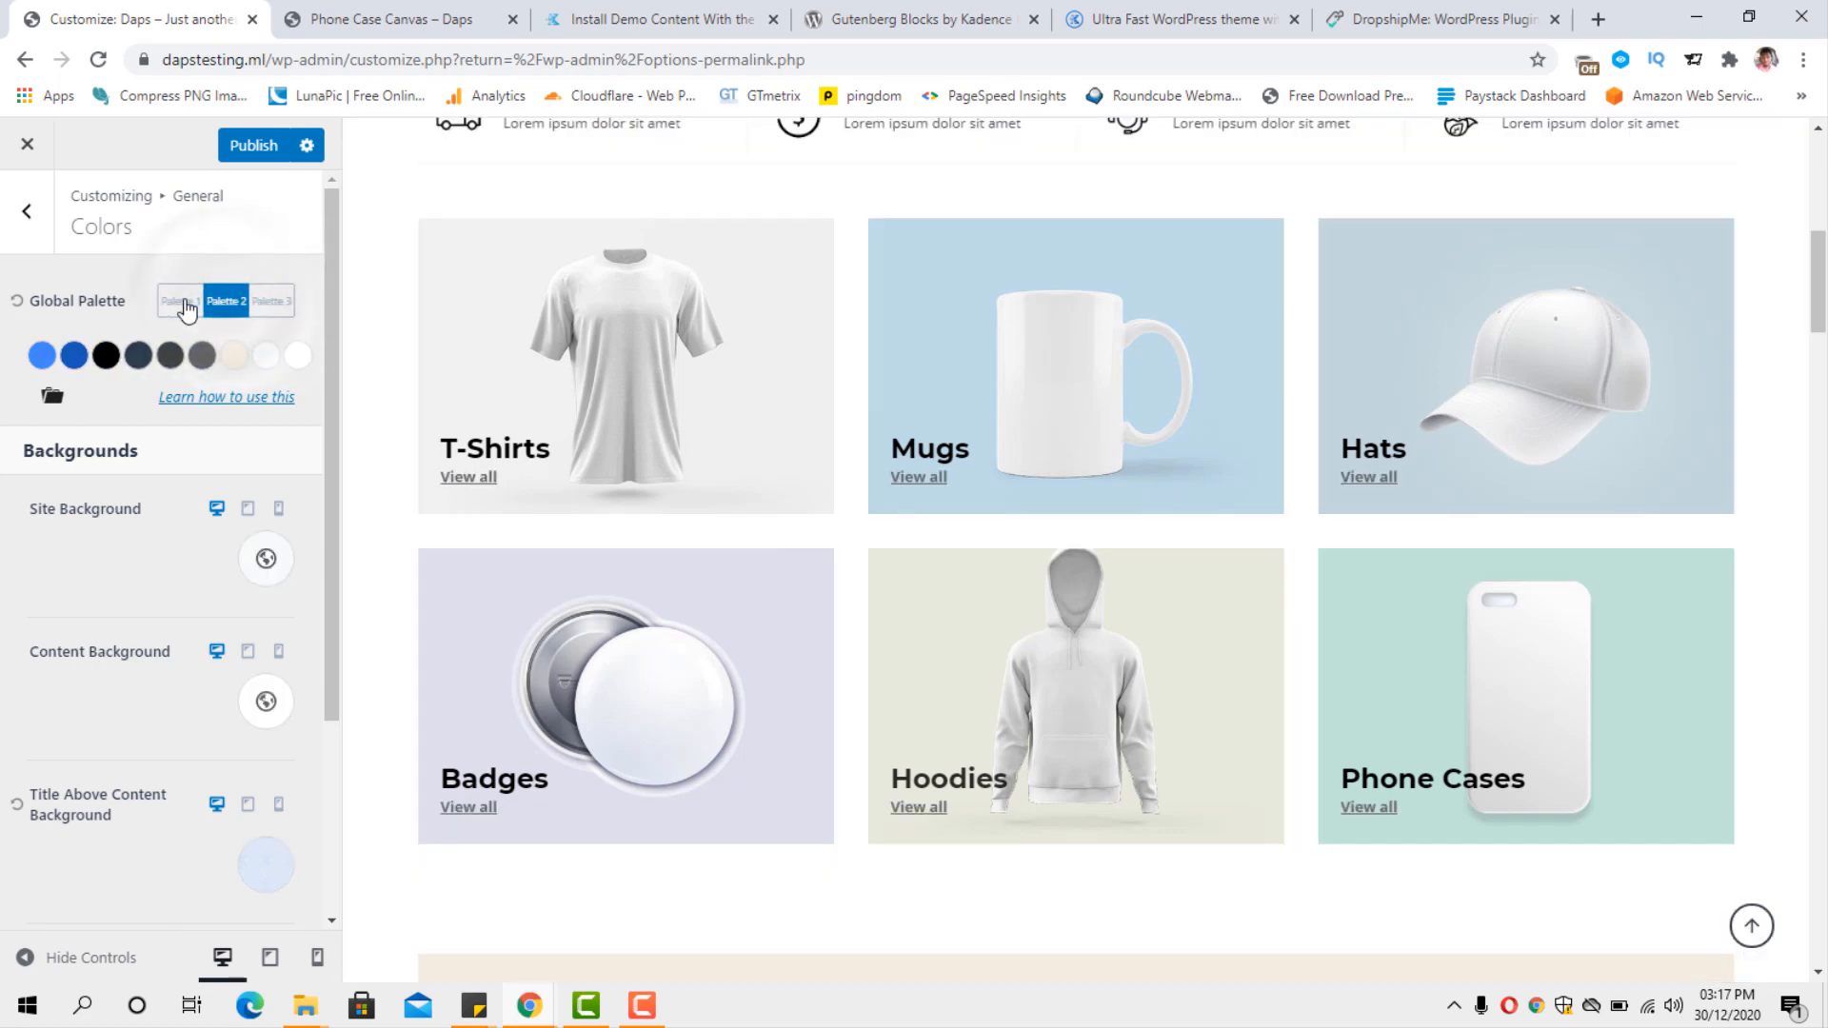
pyautogui.click(187, 306)
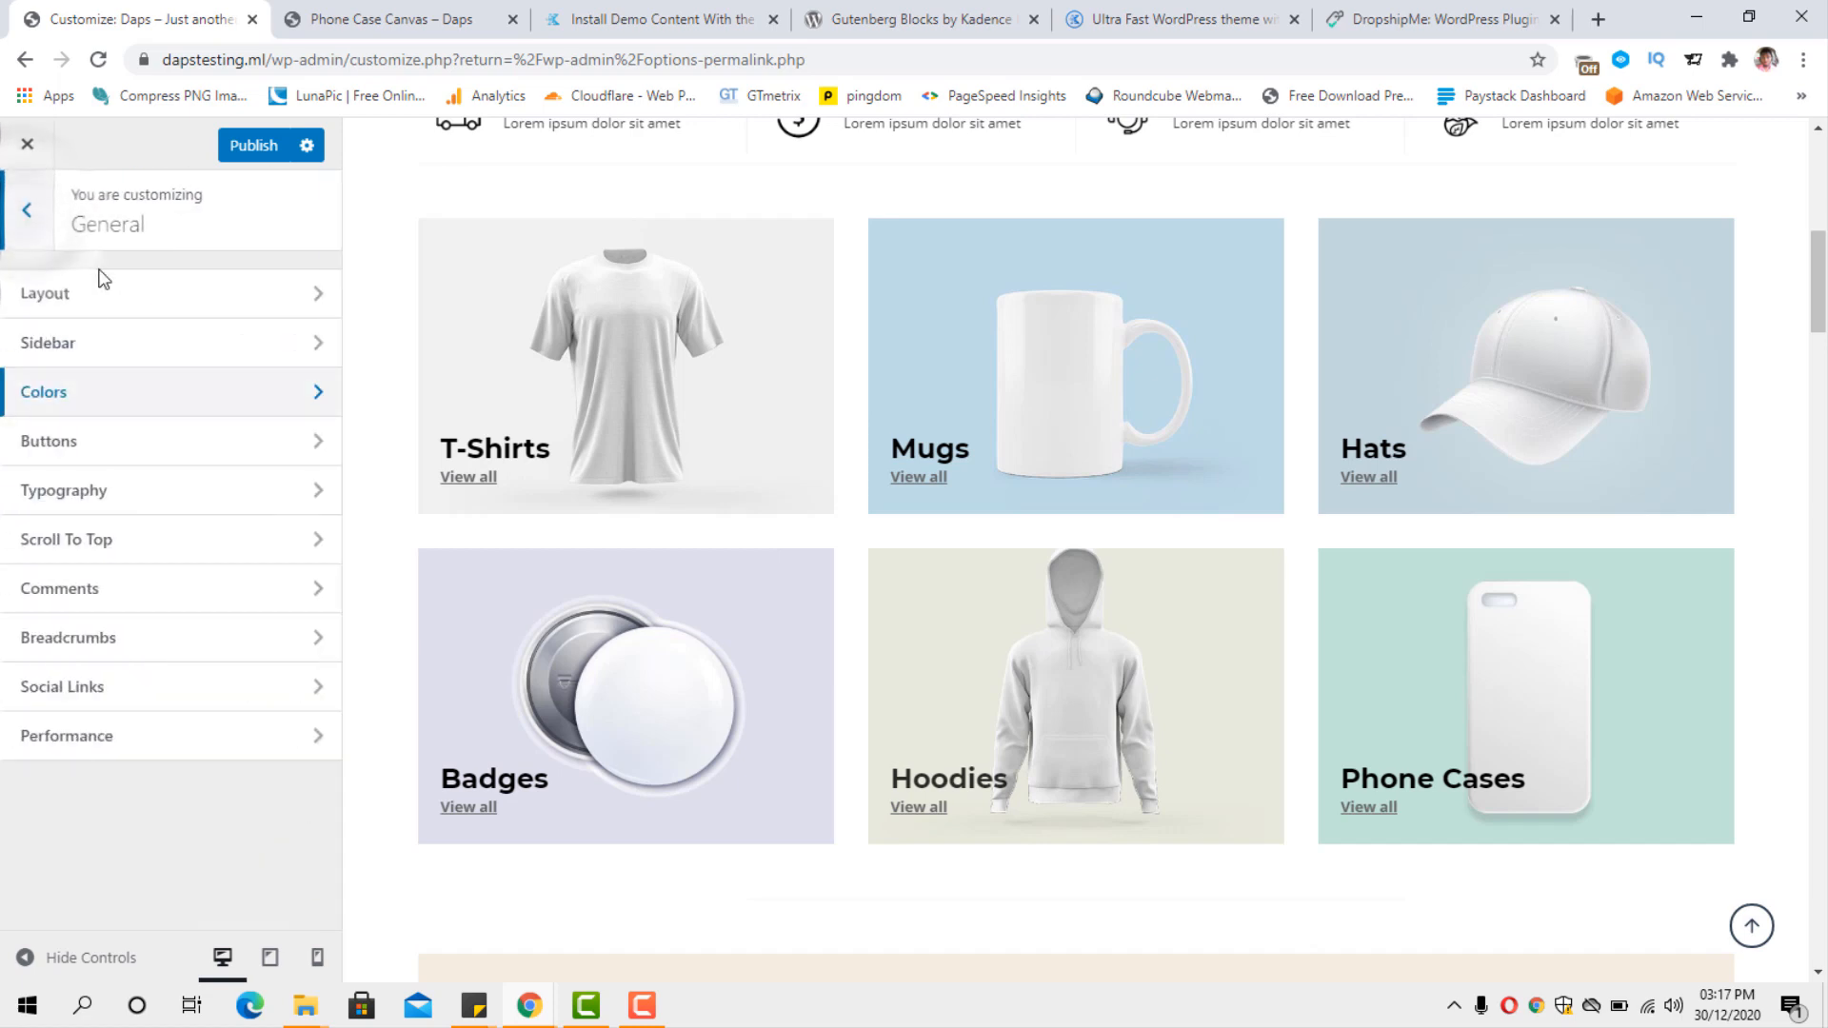
# Examine the general button settings for colours, border, font, padding and shadow.
pyautogui.click(220, 449)
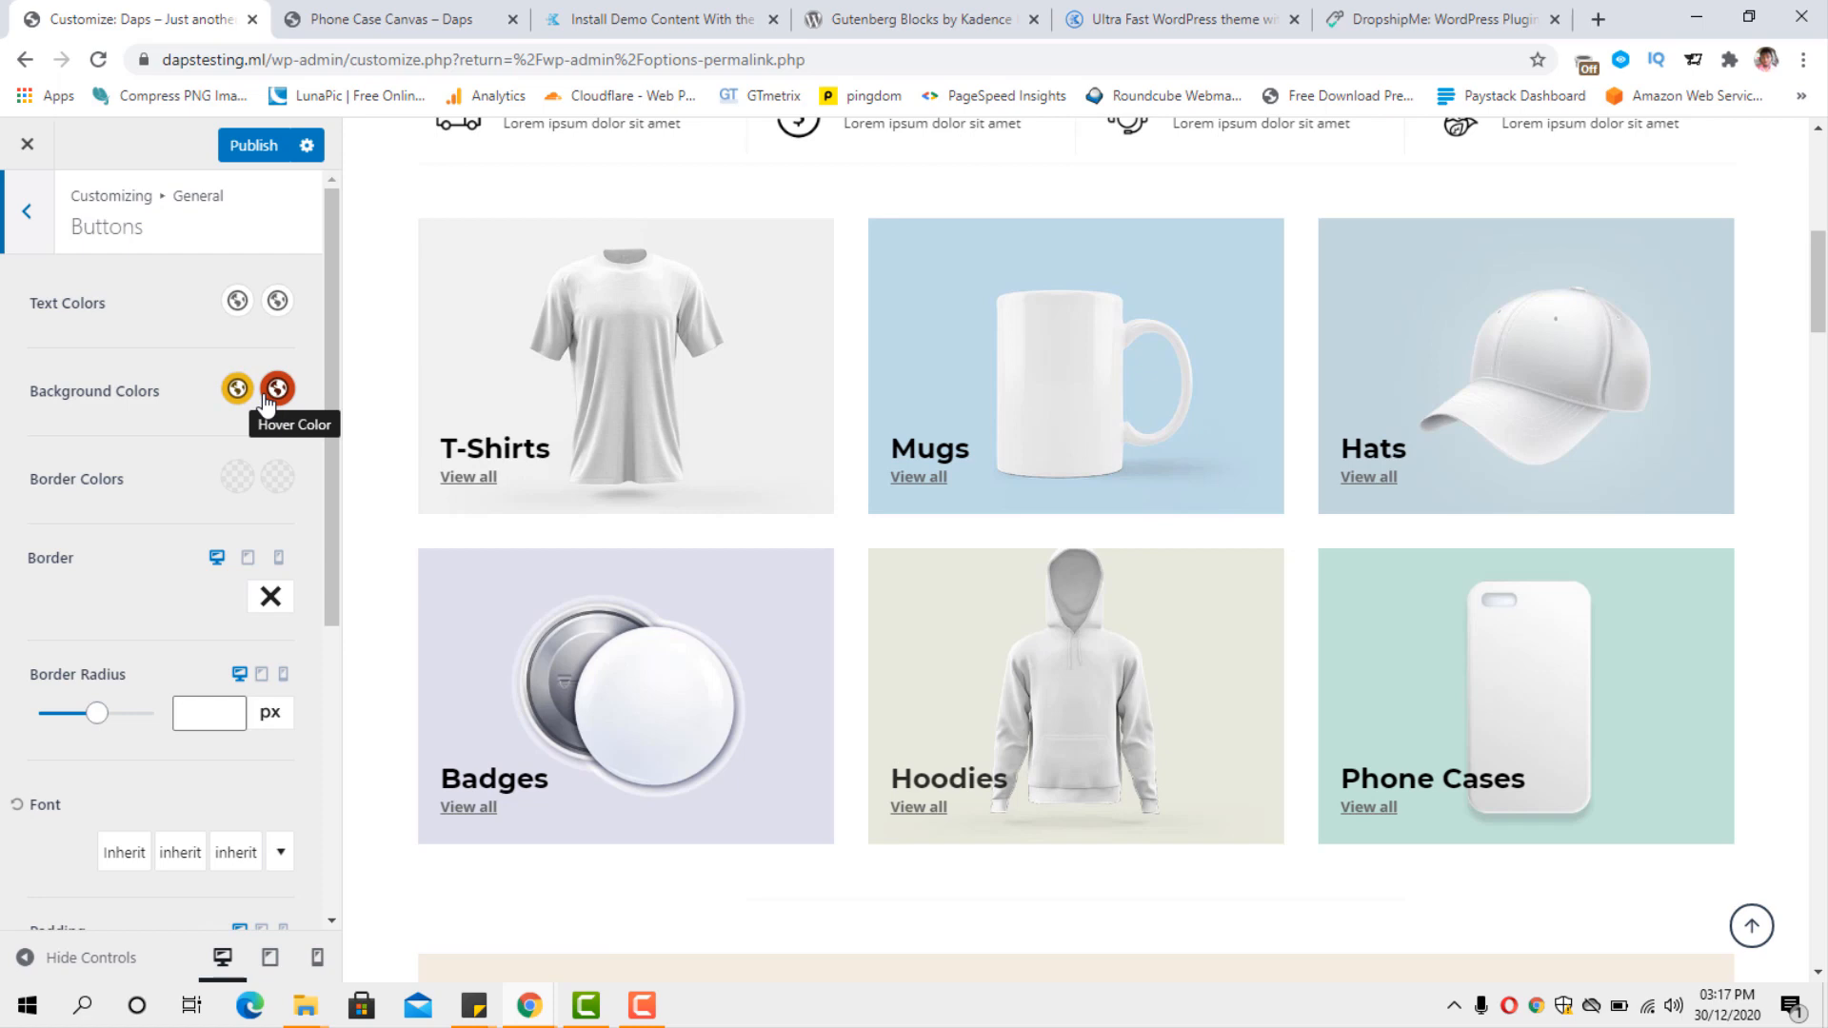
pyautogui.scroll(-2, 268, 410)
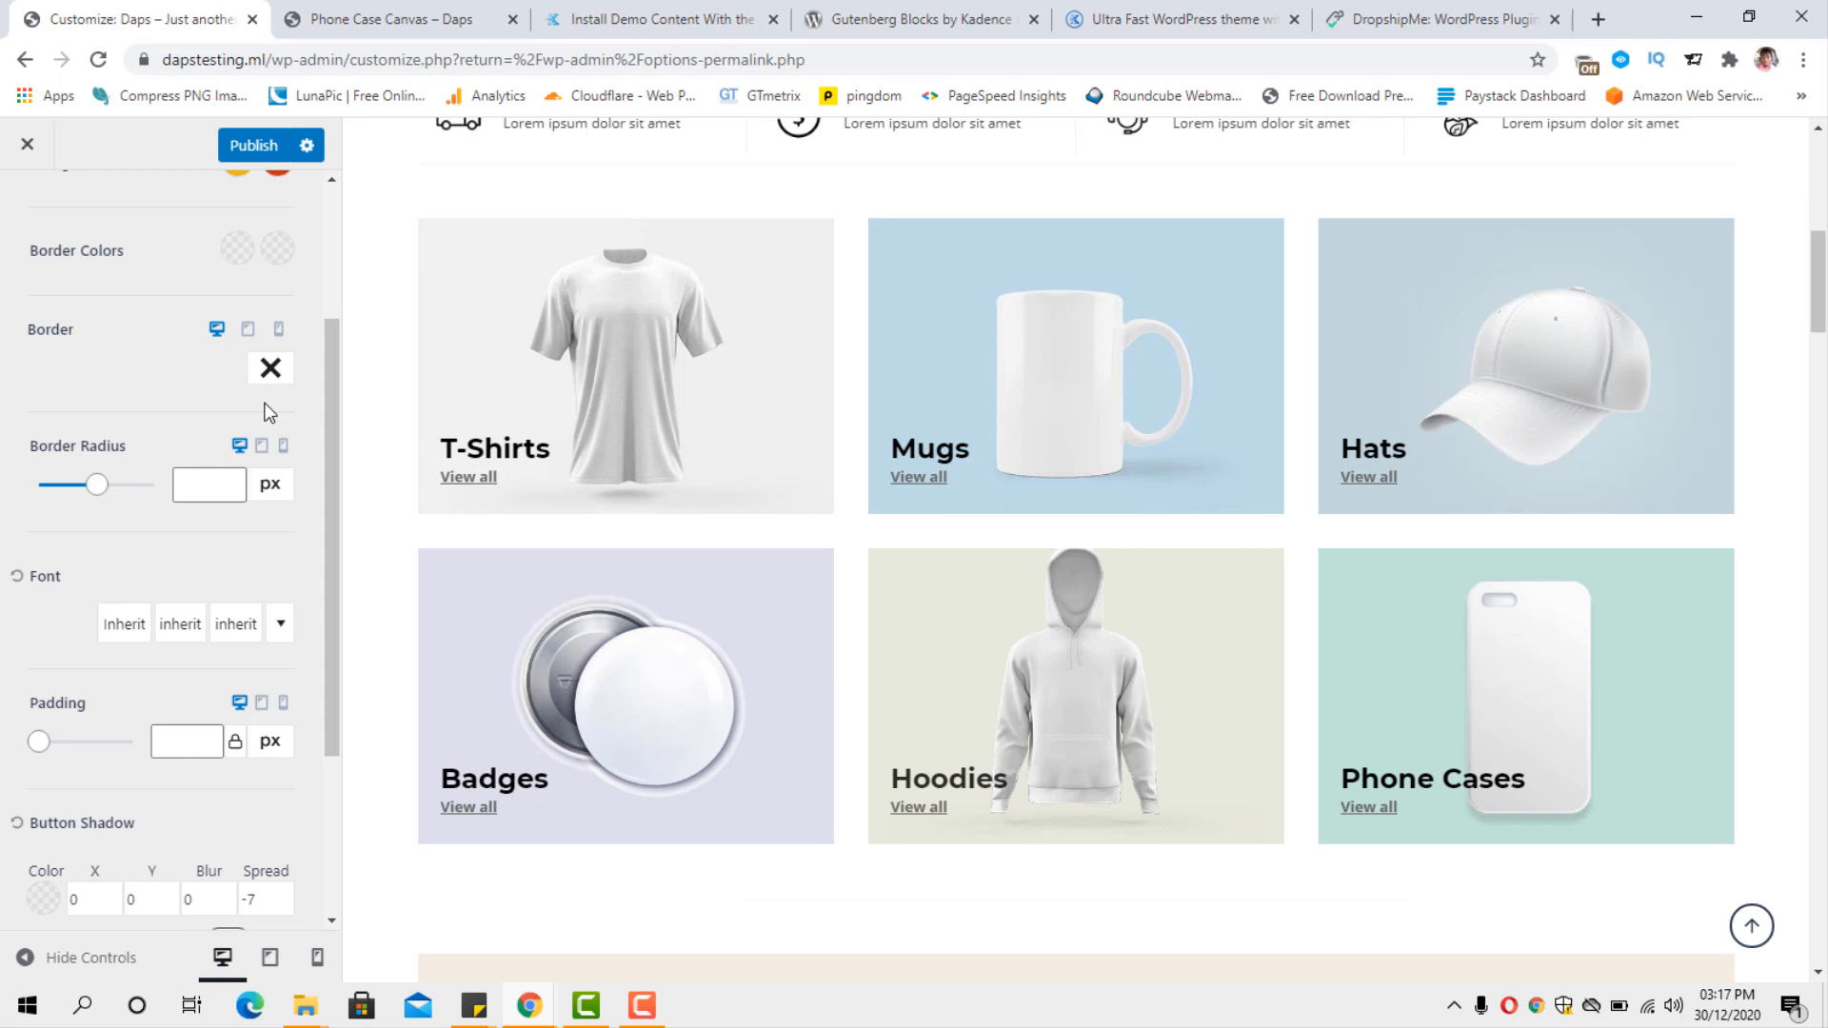
pyautogui.scroll(-2, 267, 411)
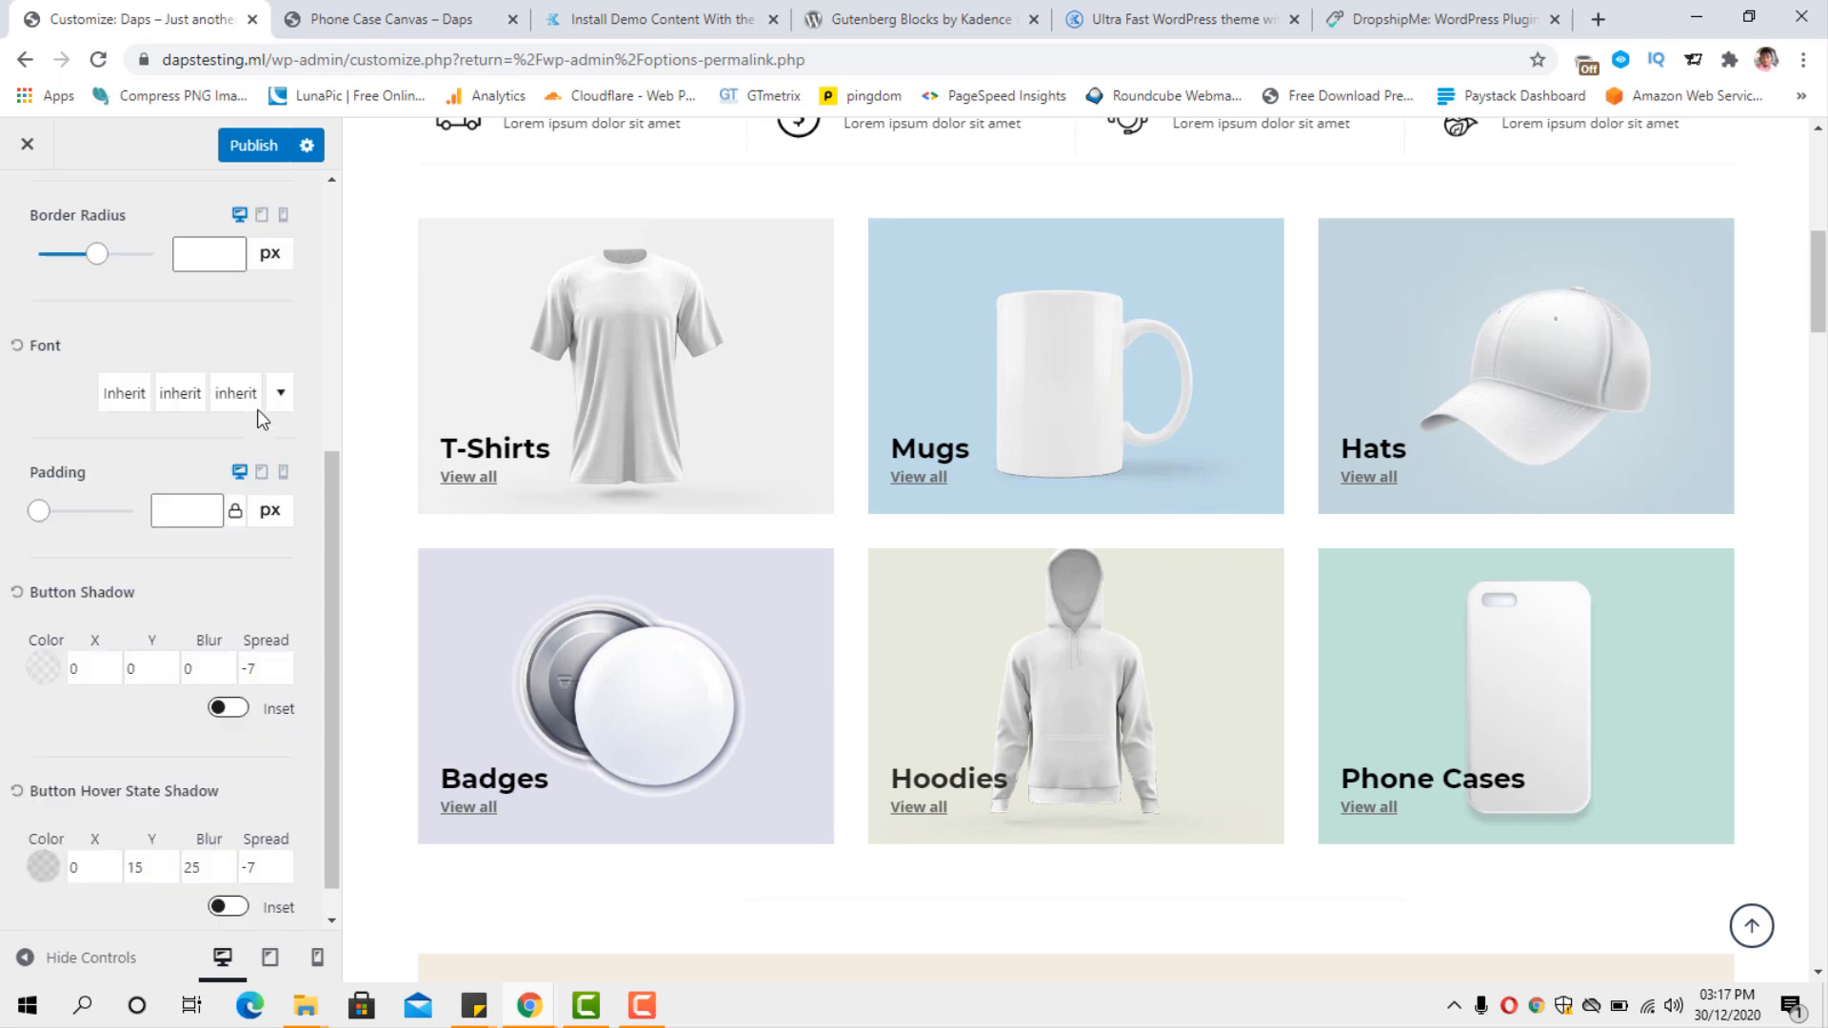
pyautogui.scroll(5, 267, 411)
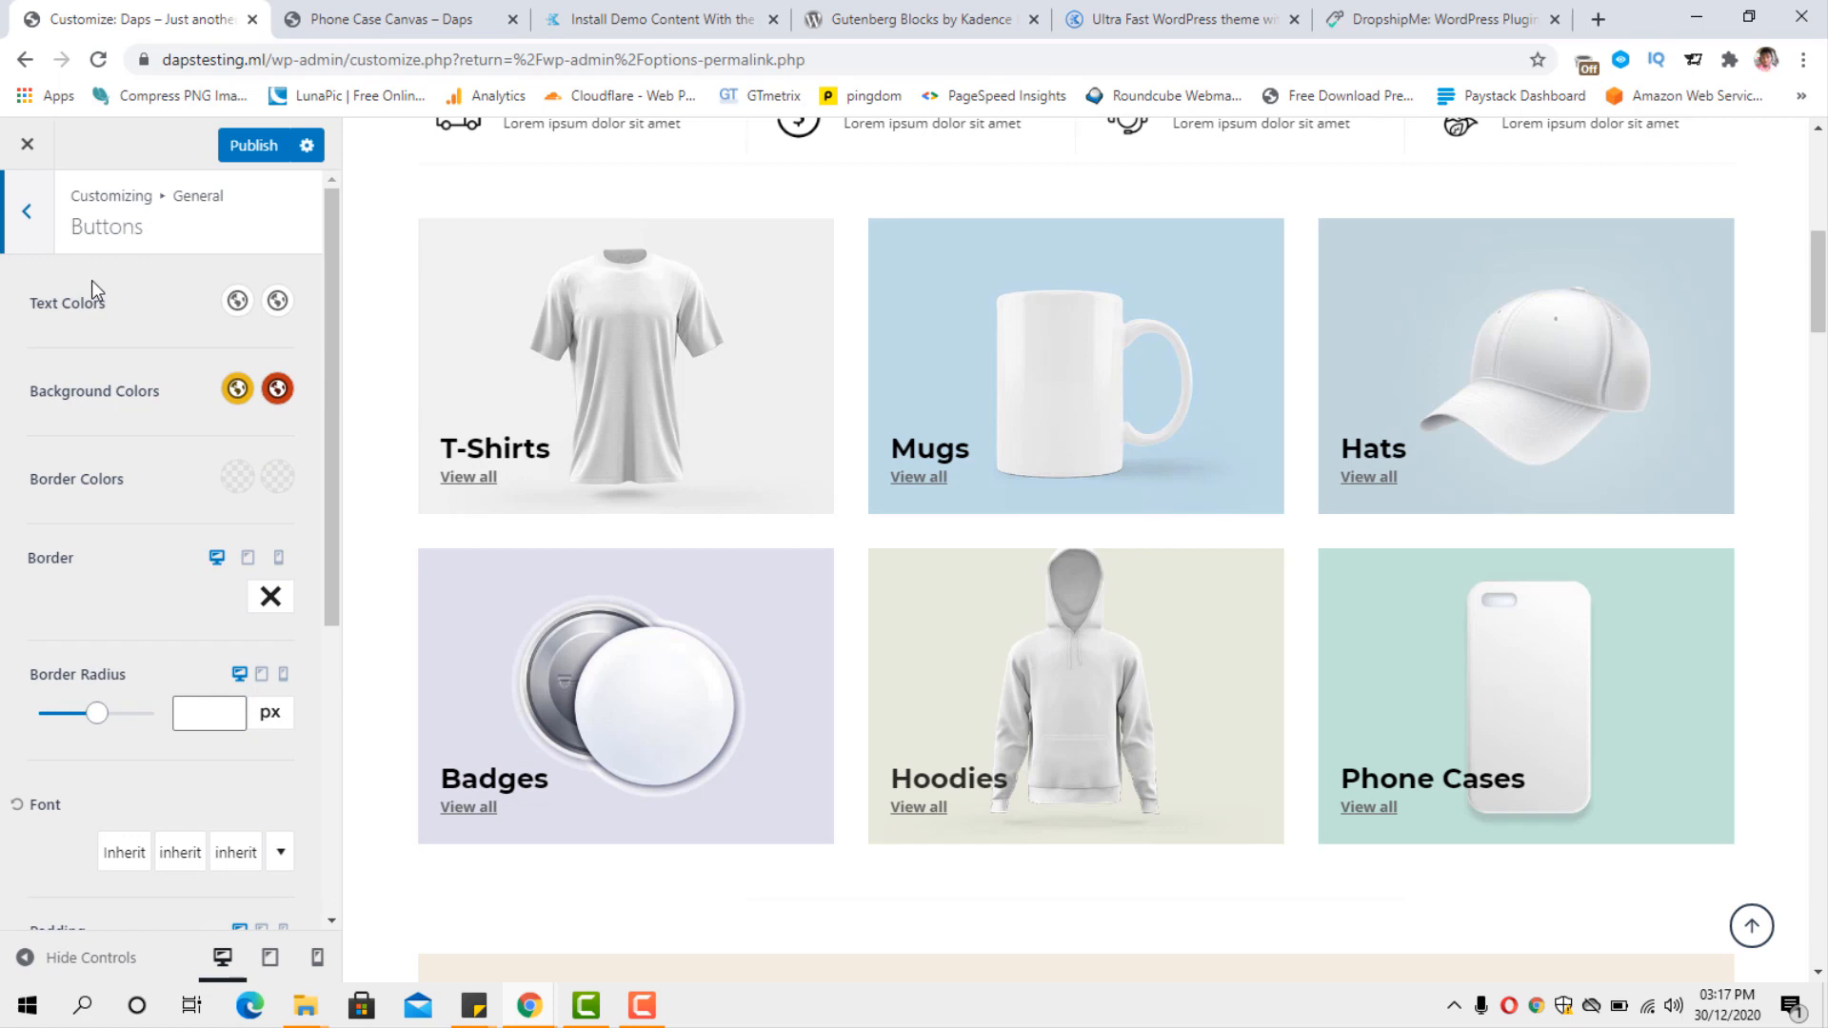
pyautogui.click(34, 238)
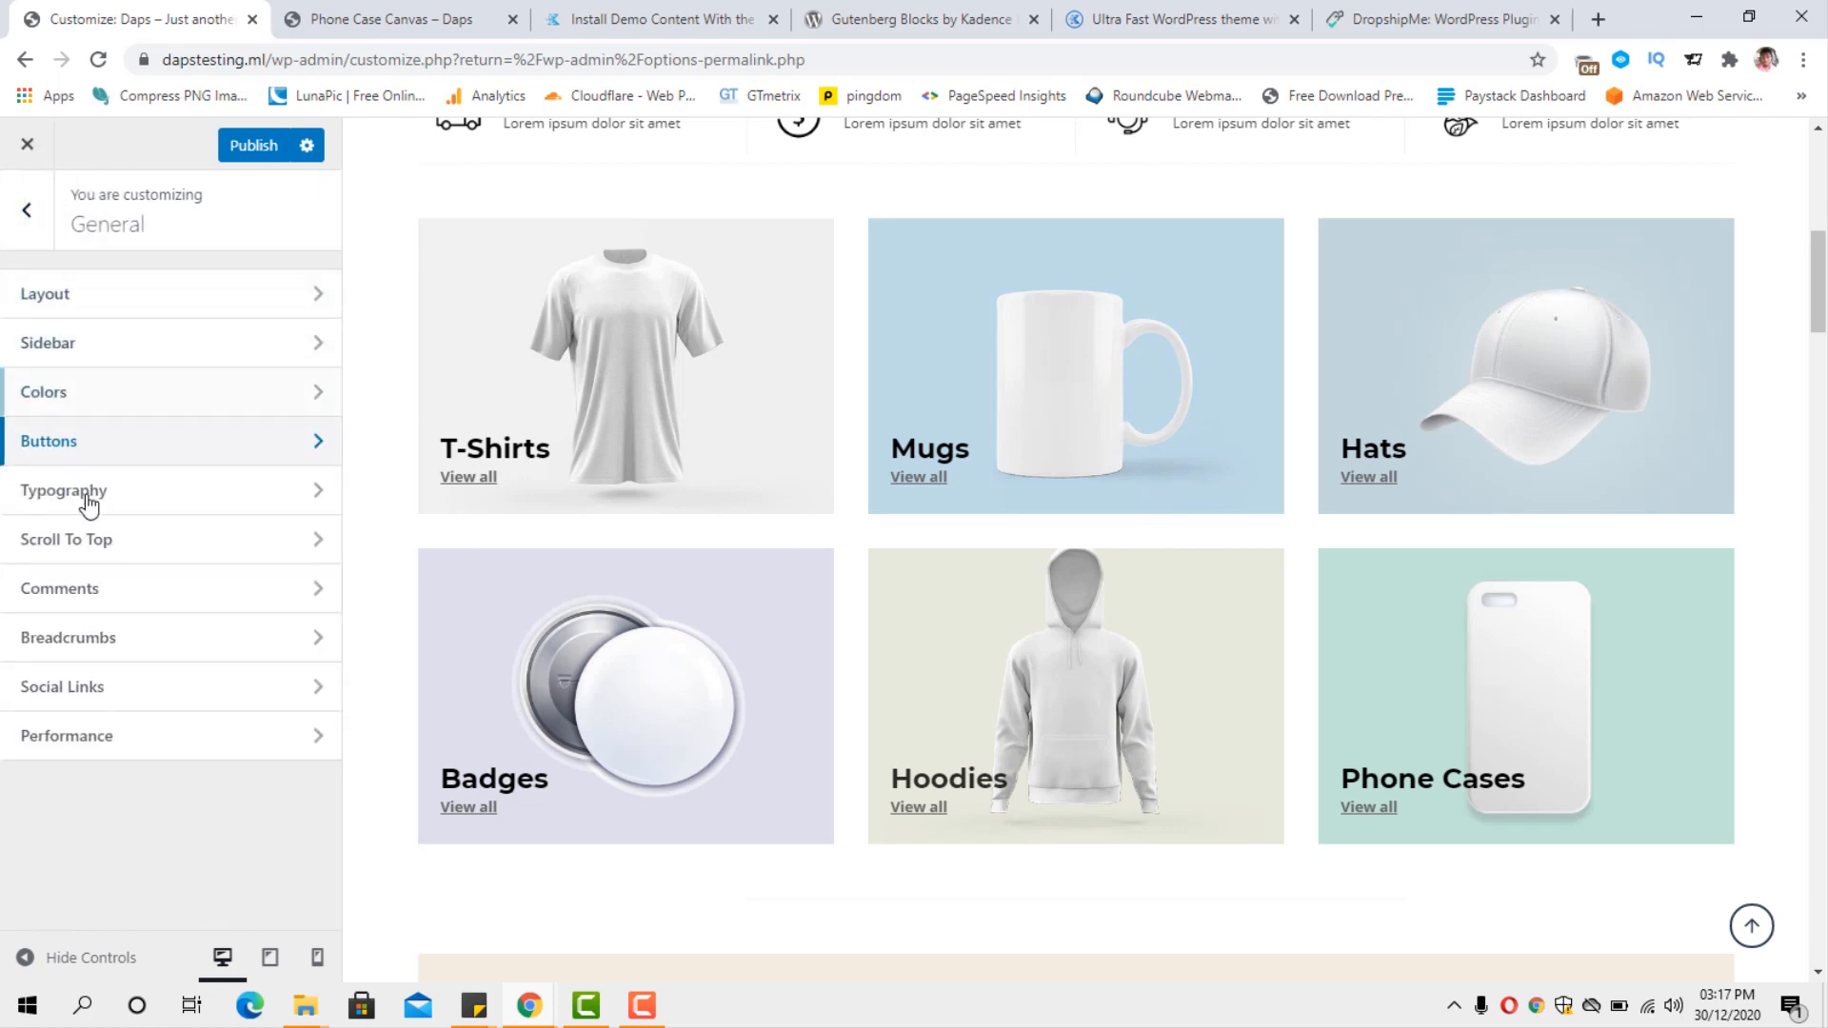
# Check the social network link settings, and return to the main theme options with the homepage header in view.
pyautogui.click(177, 689)
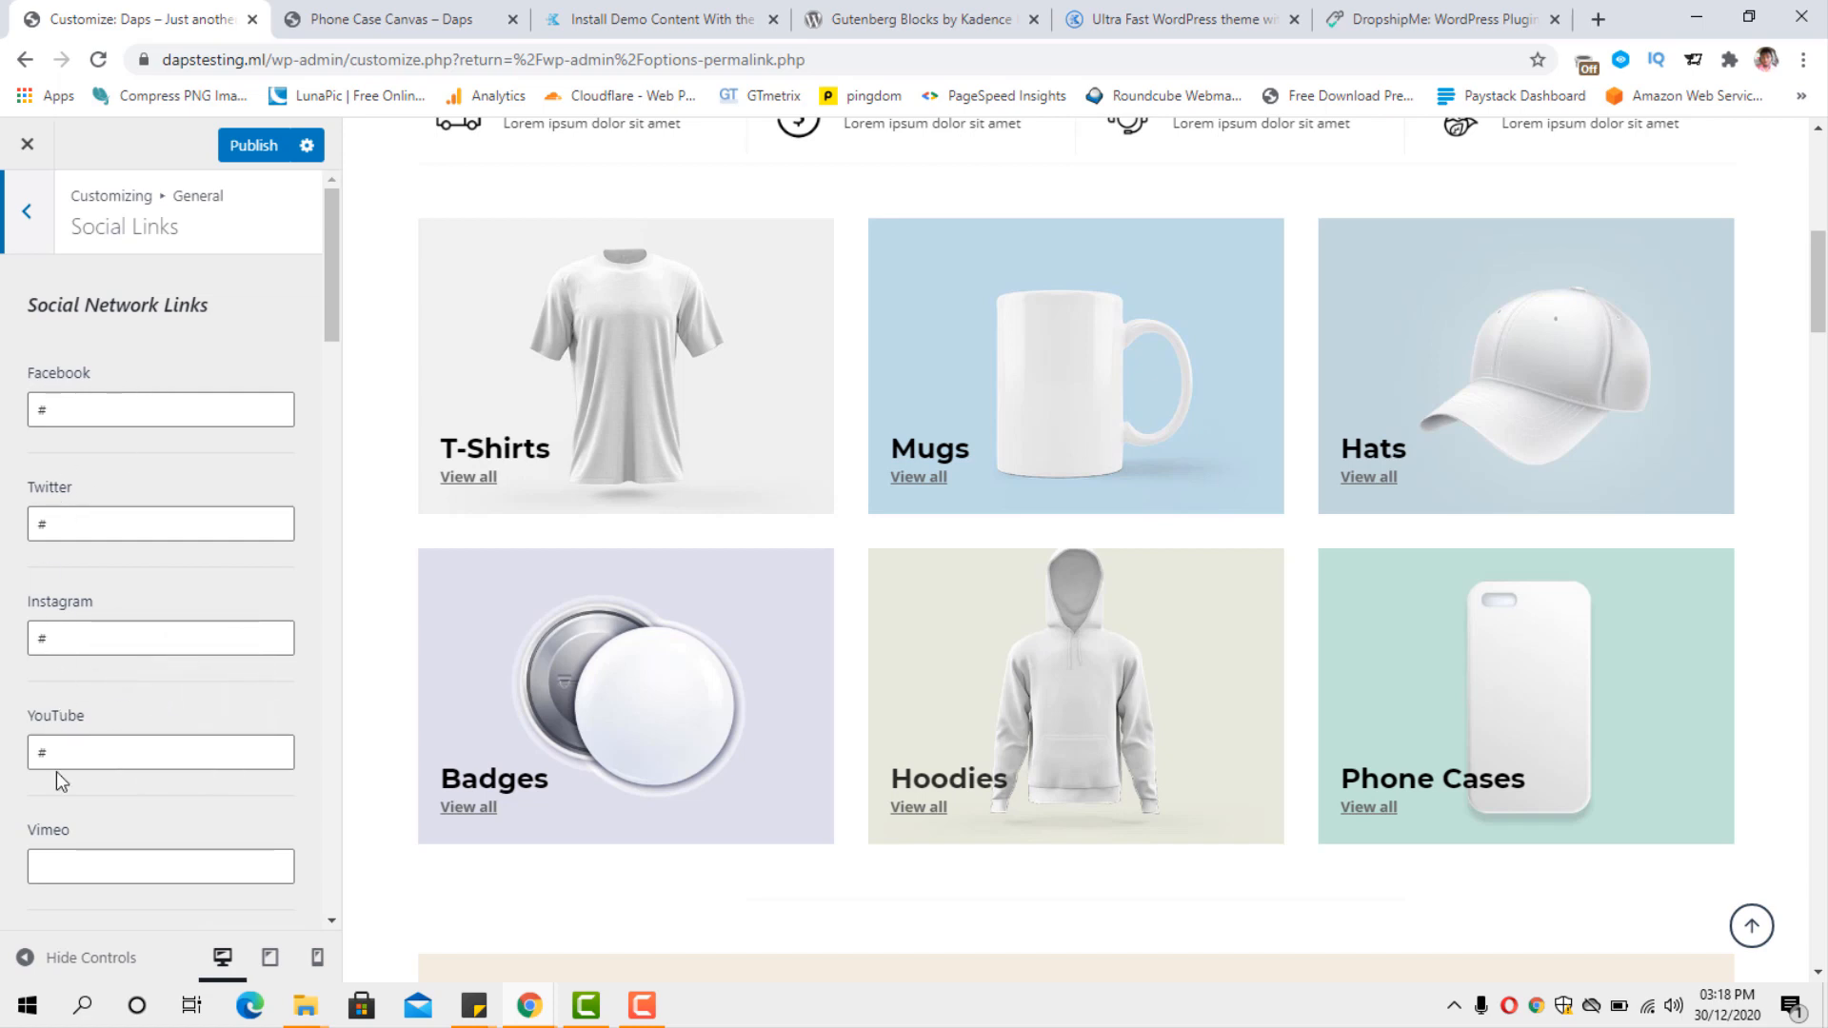
pyautogui.click(28, 215)
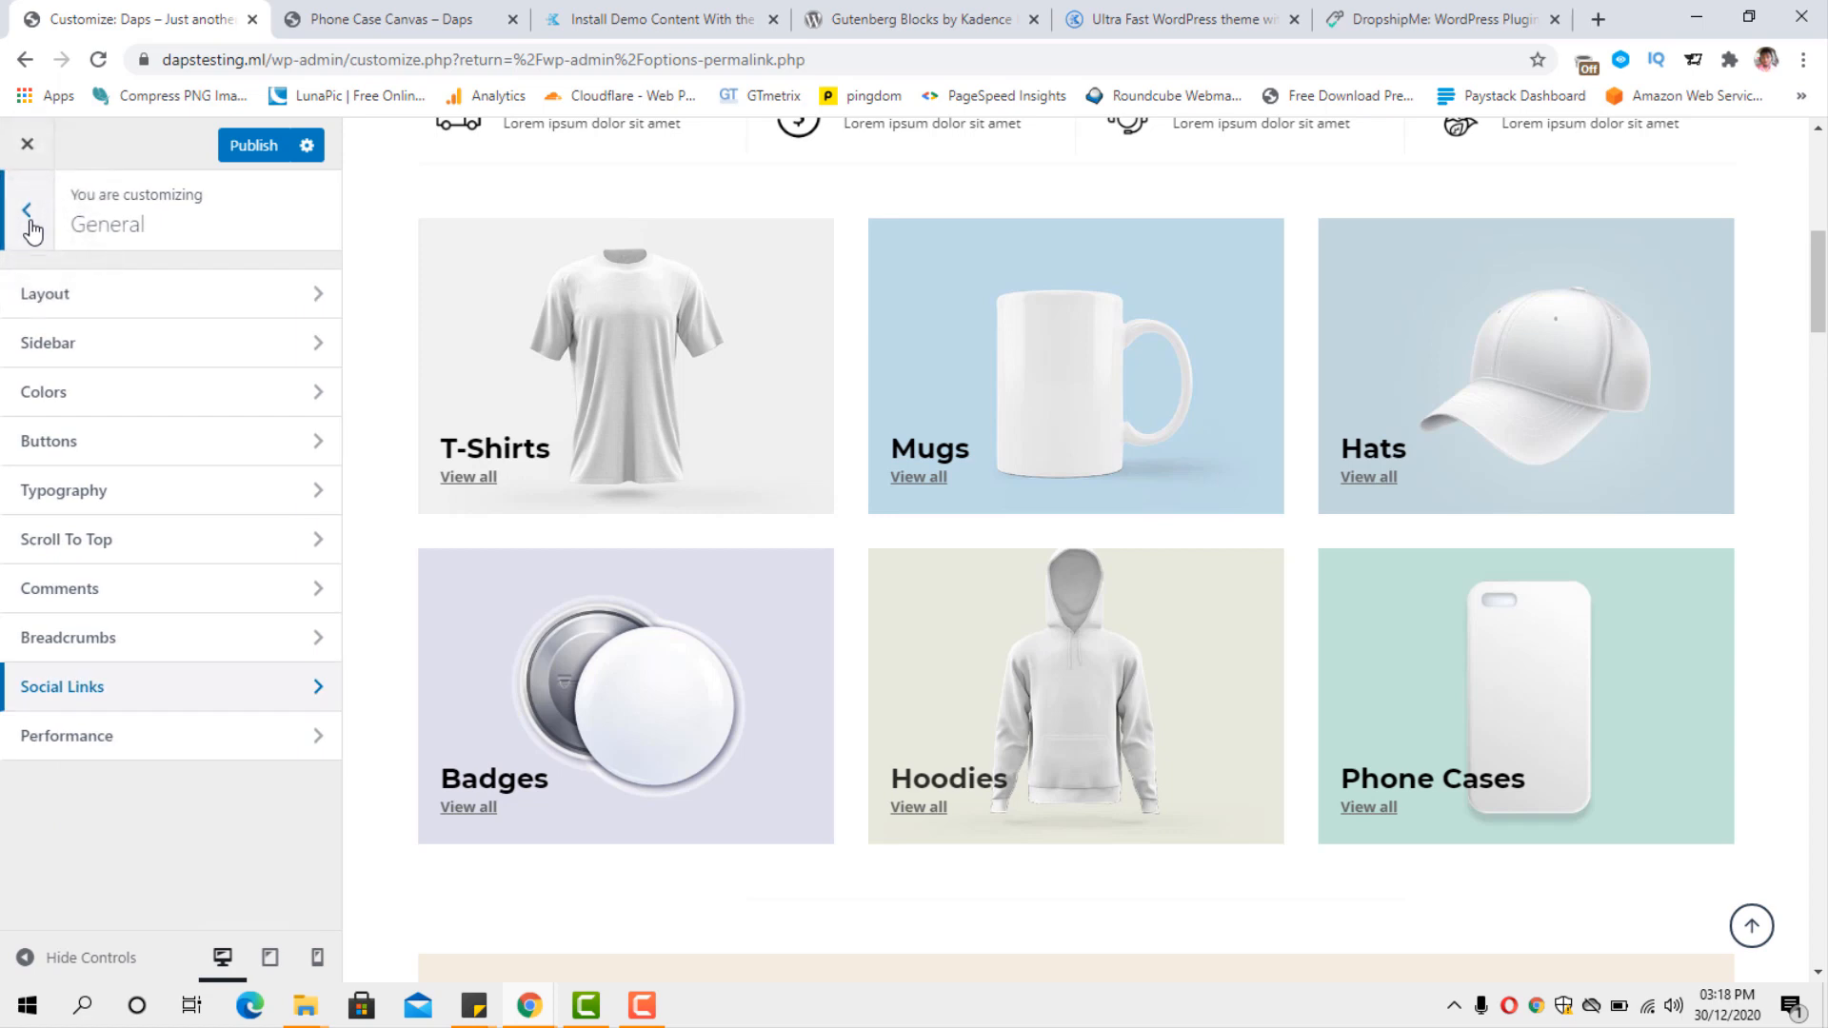
pyautogui.click(30, 213)
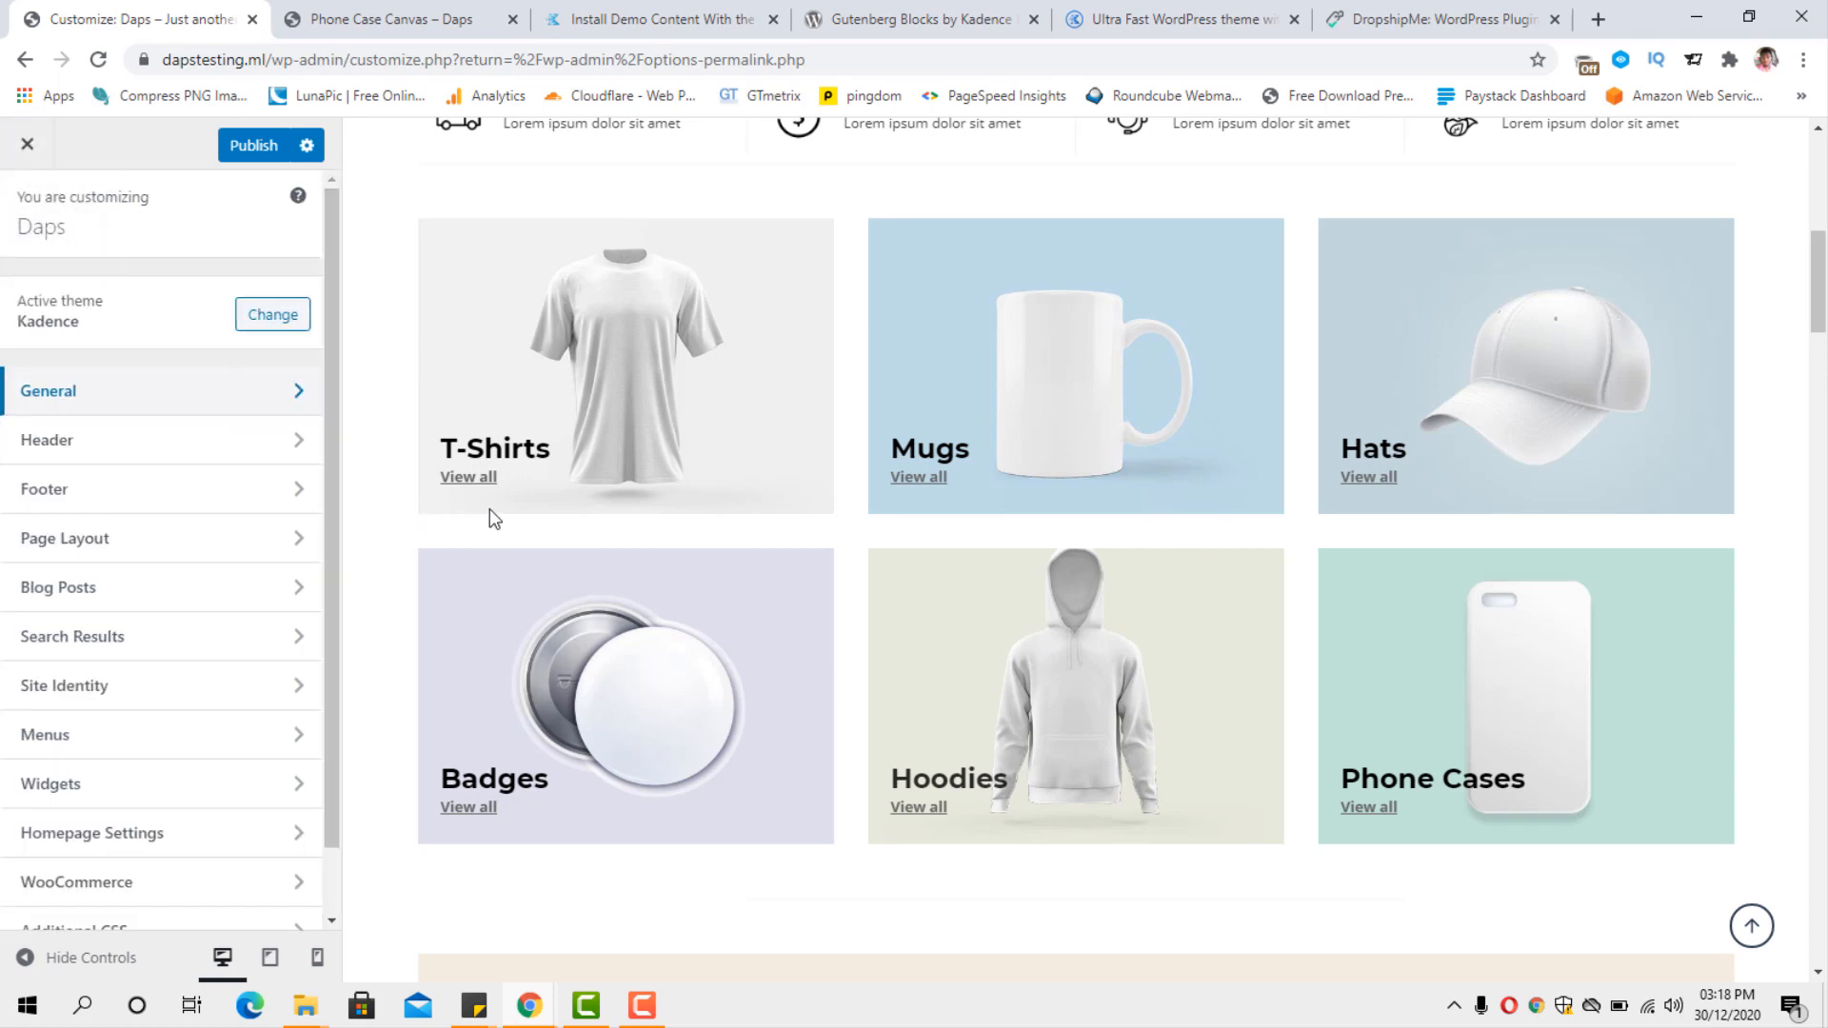
pyautogui.scroll(8, 489, 508)
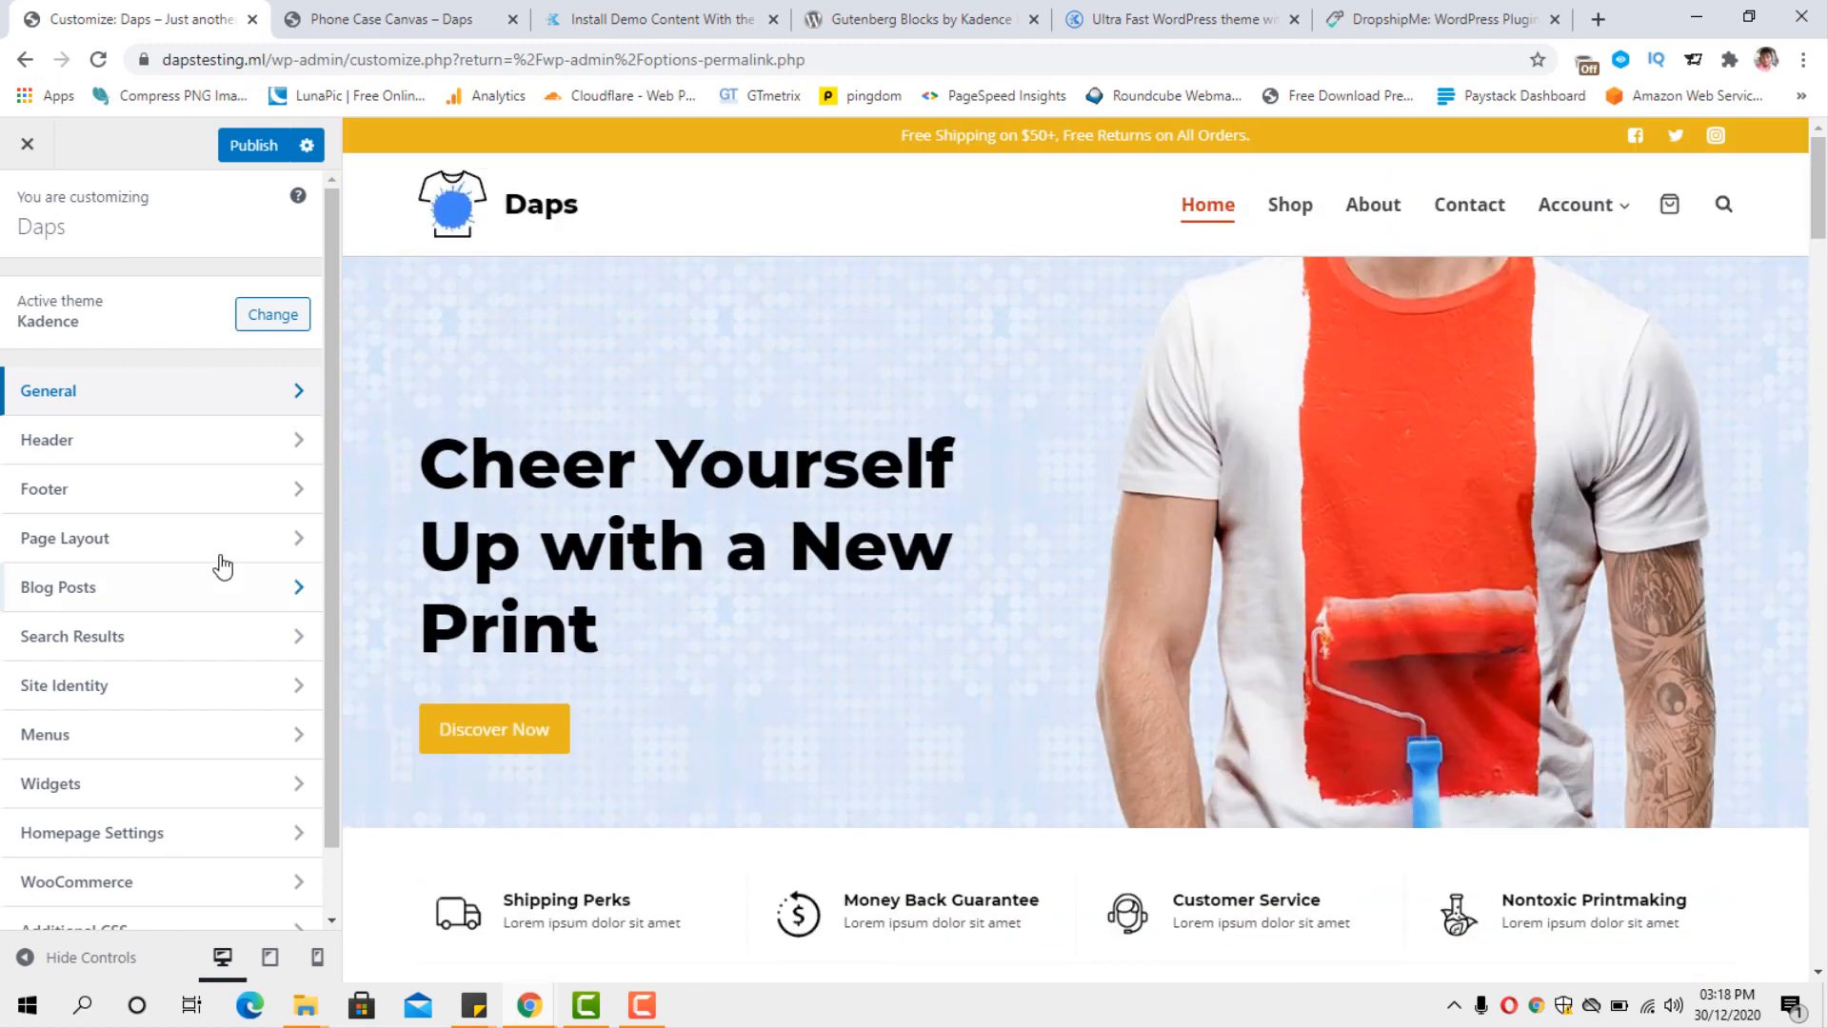
# Open the header builder, try the HTML item in the top row's left section, and return it to the center.
pyautogui.click(70, 444)
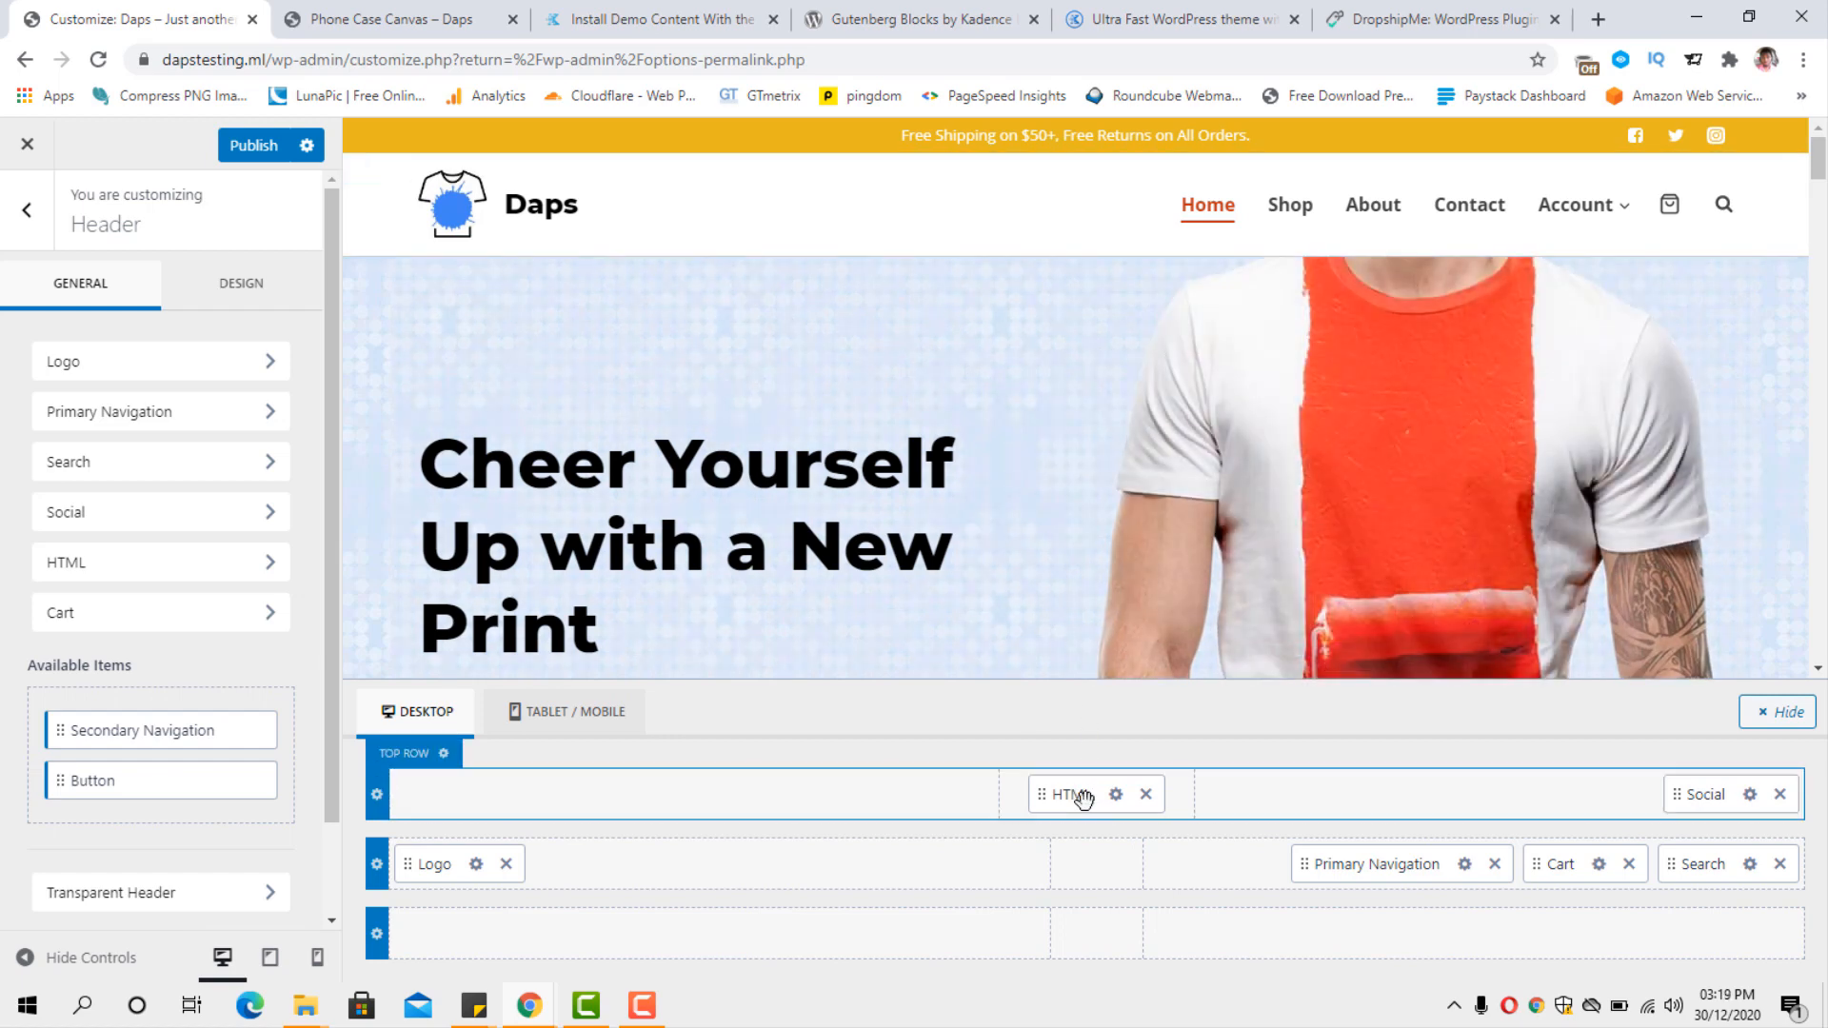
pyautogui.click(1085, 797)
pyautogui.moveTo(1085, 797); pyautogui.dragTo(526, 812)
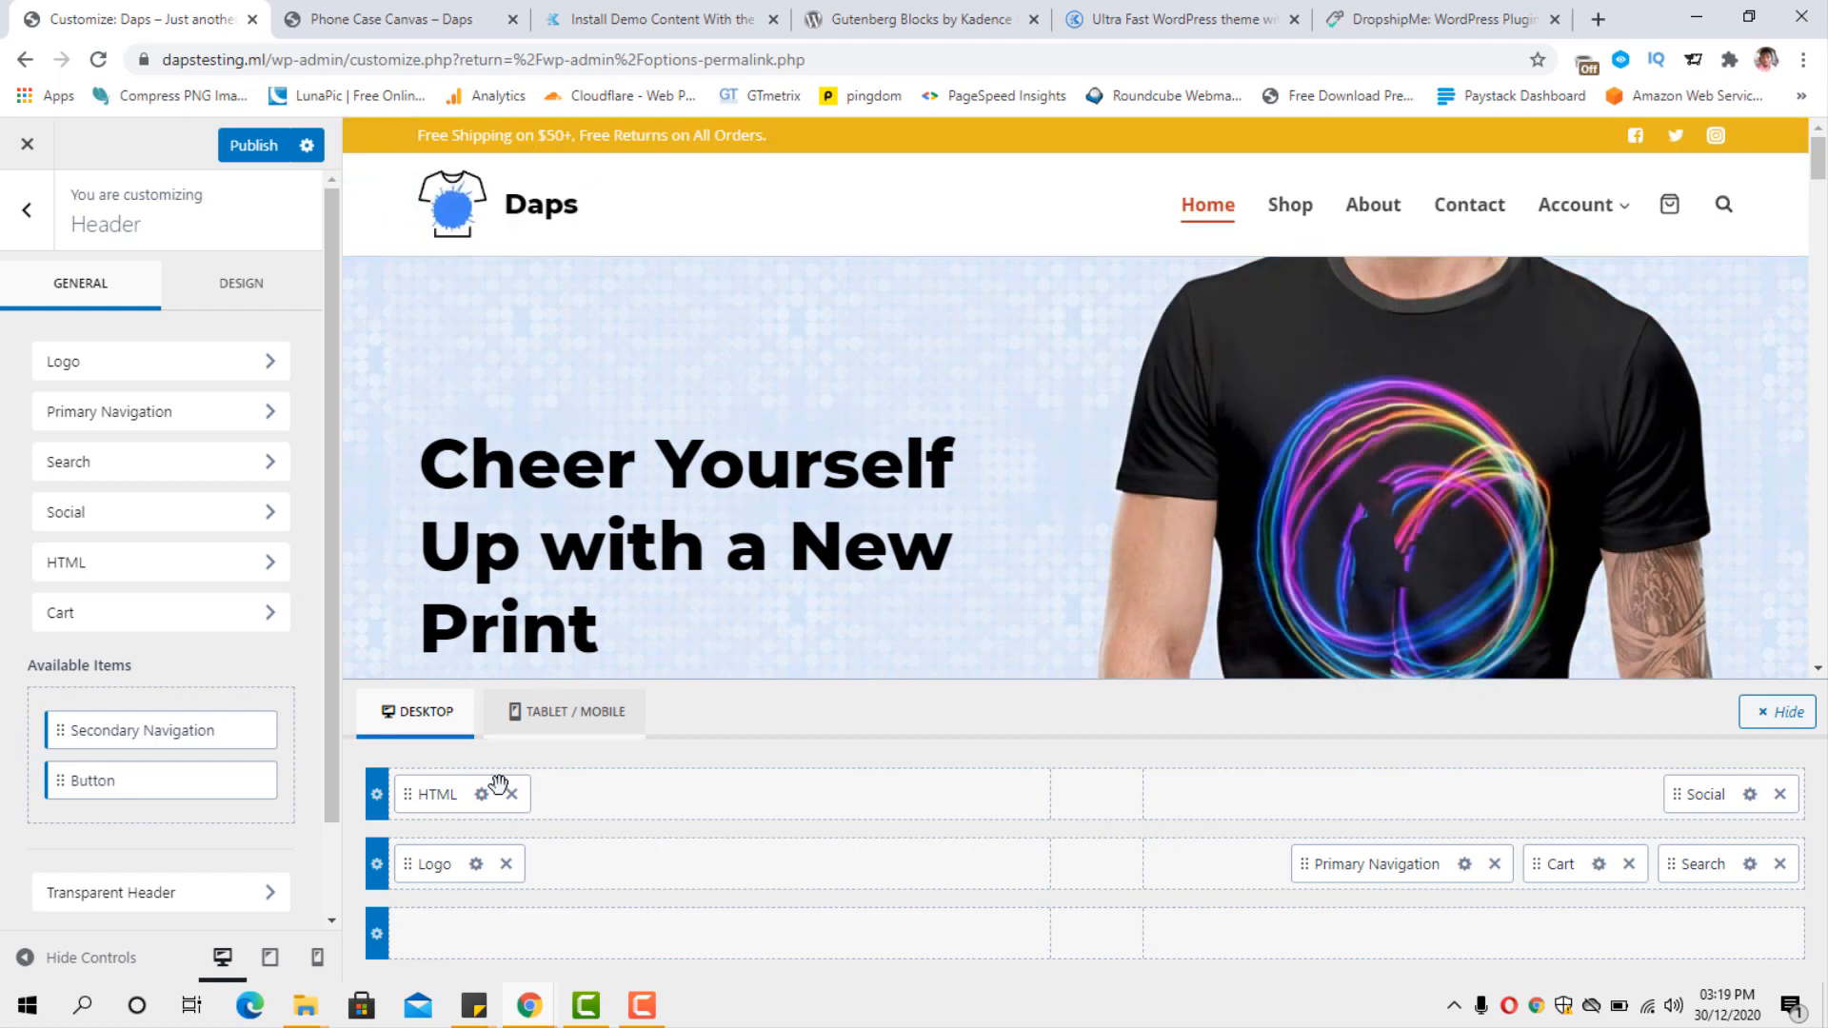
pyautogui.moveTo(470, 797); pyautogui.dragTo(1599, 791)
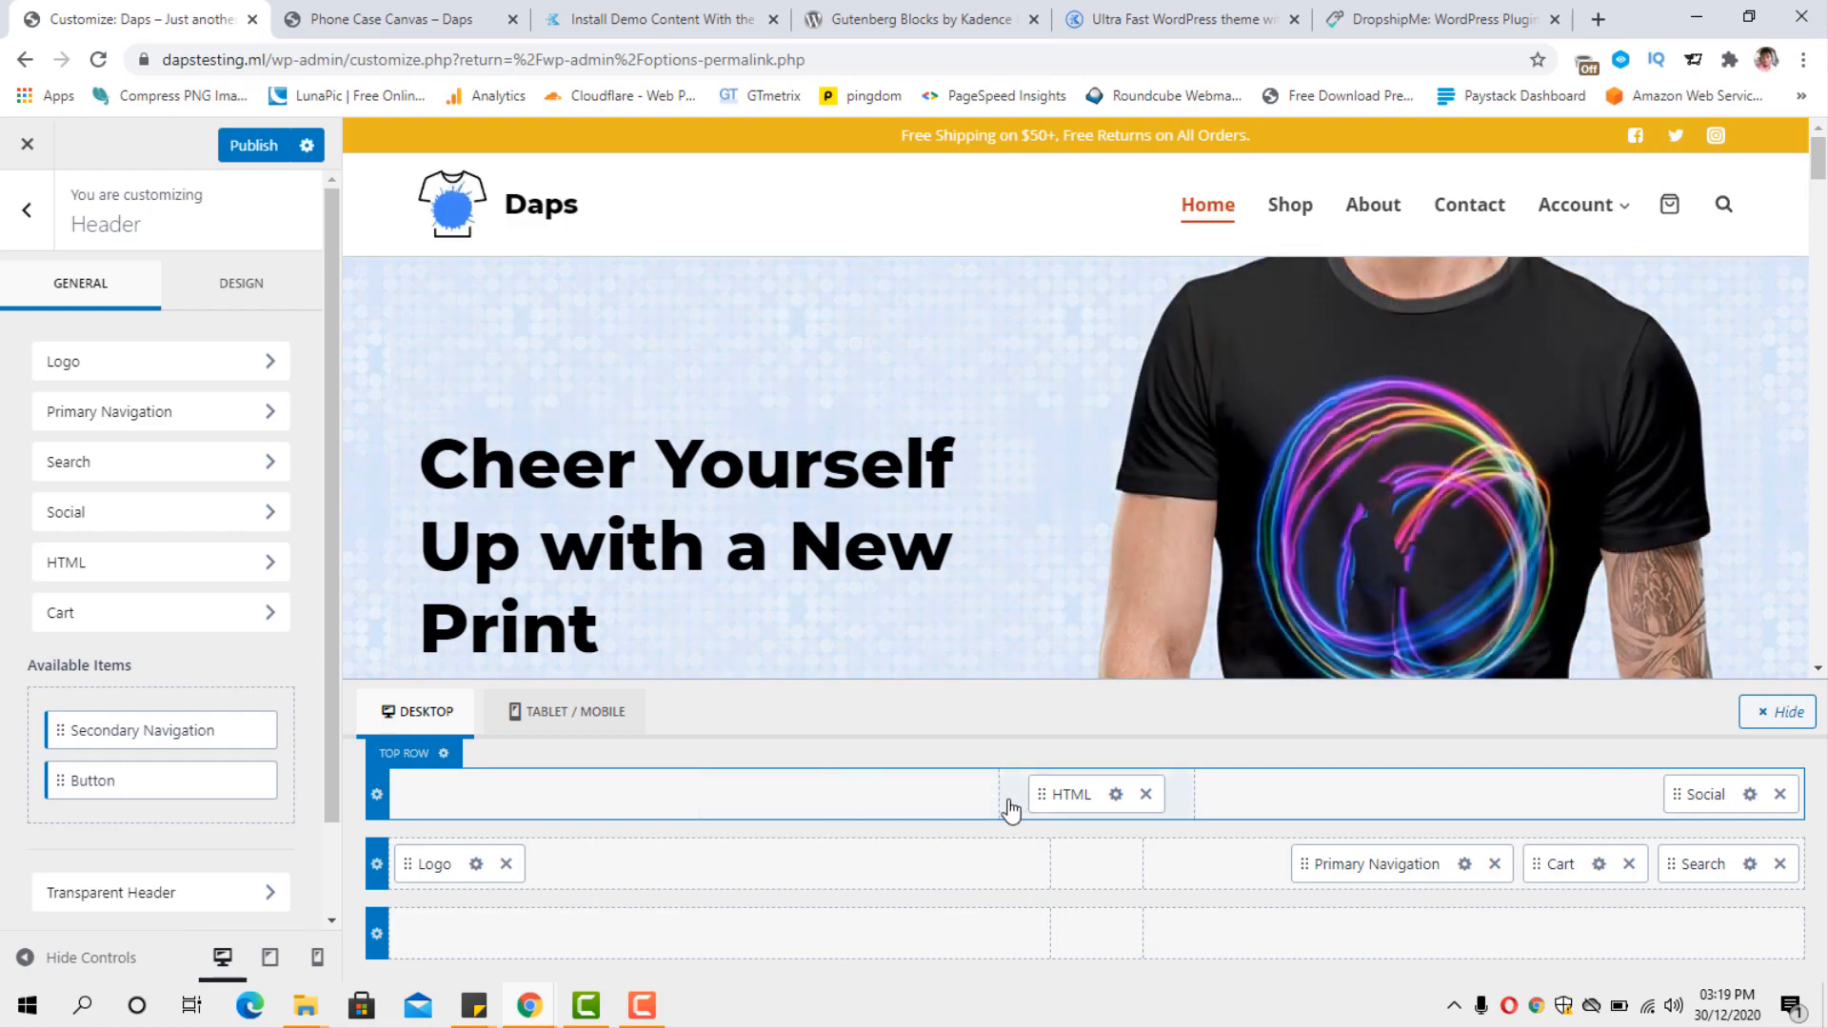
# Check which items can be added to the header's top row, and look over the homepage preview and remaining header options.
pyautogui.click(846, 796)
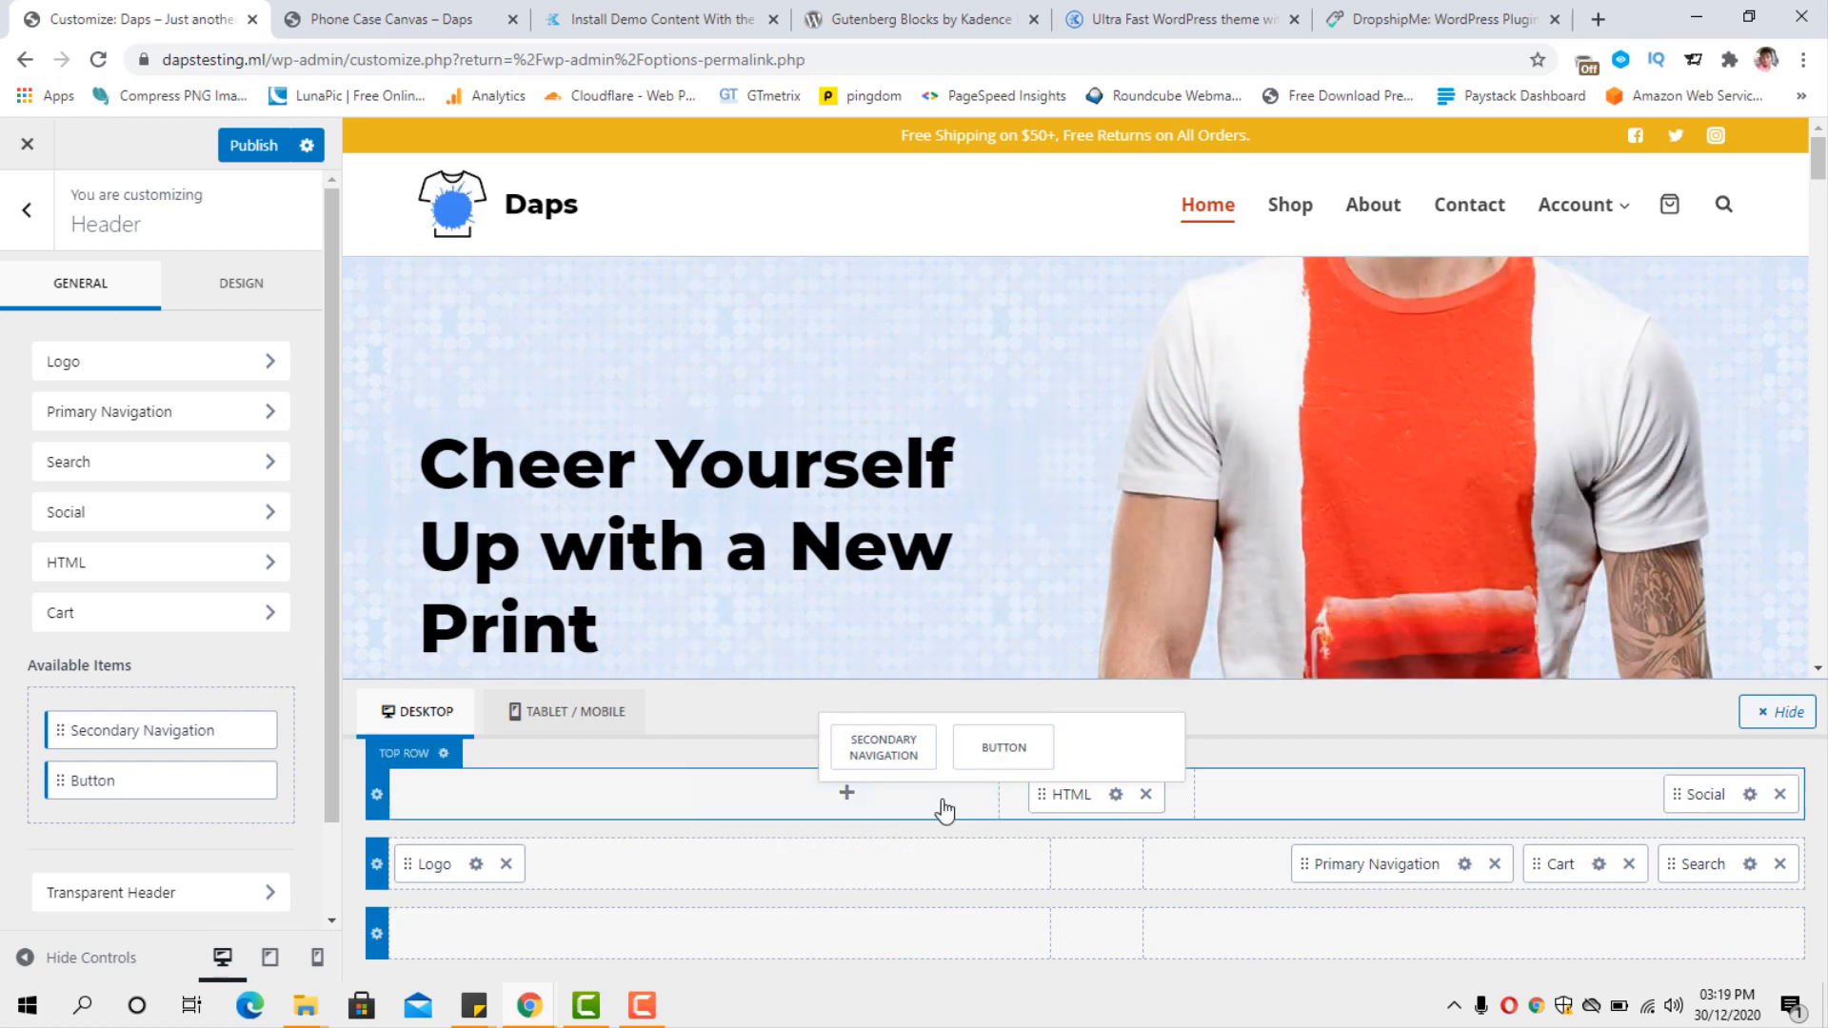
pyautogui.scroll(-2, 1462, 651)
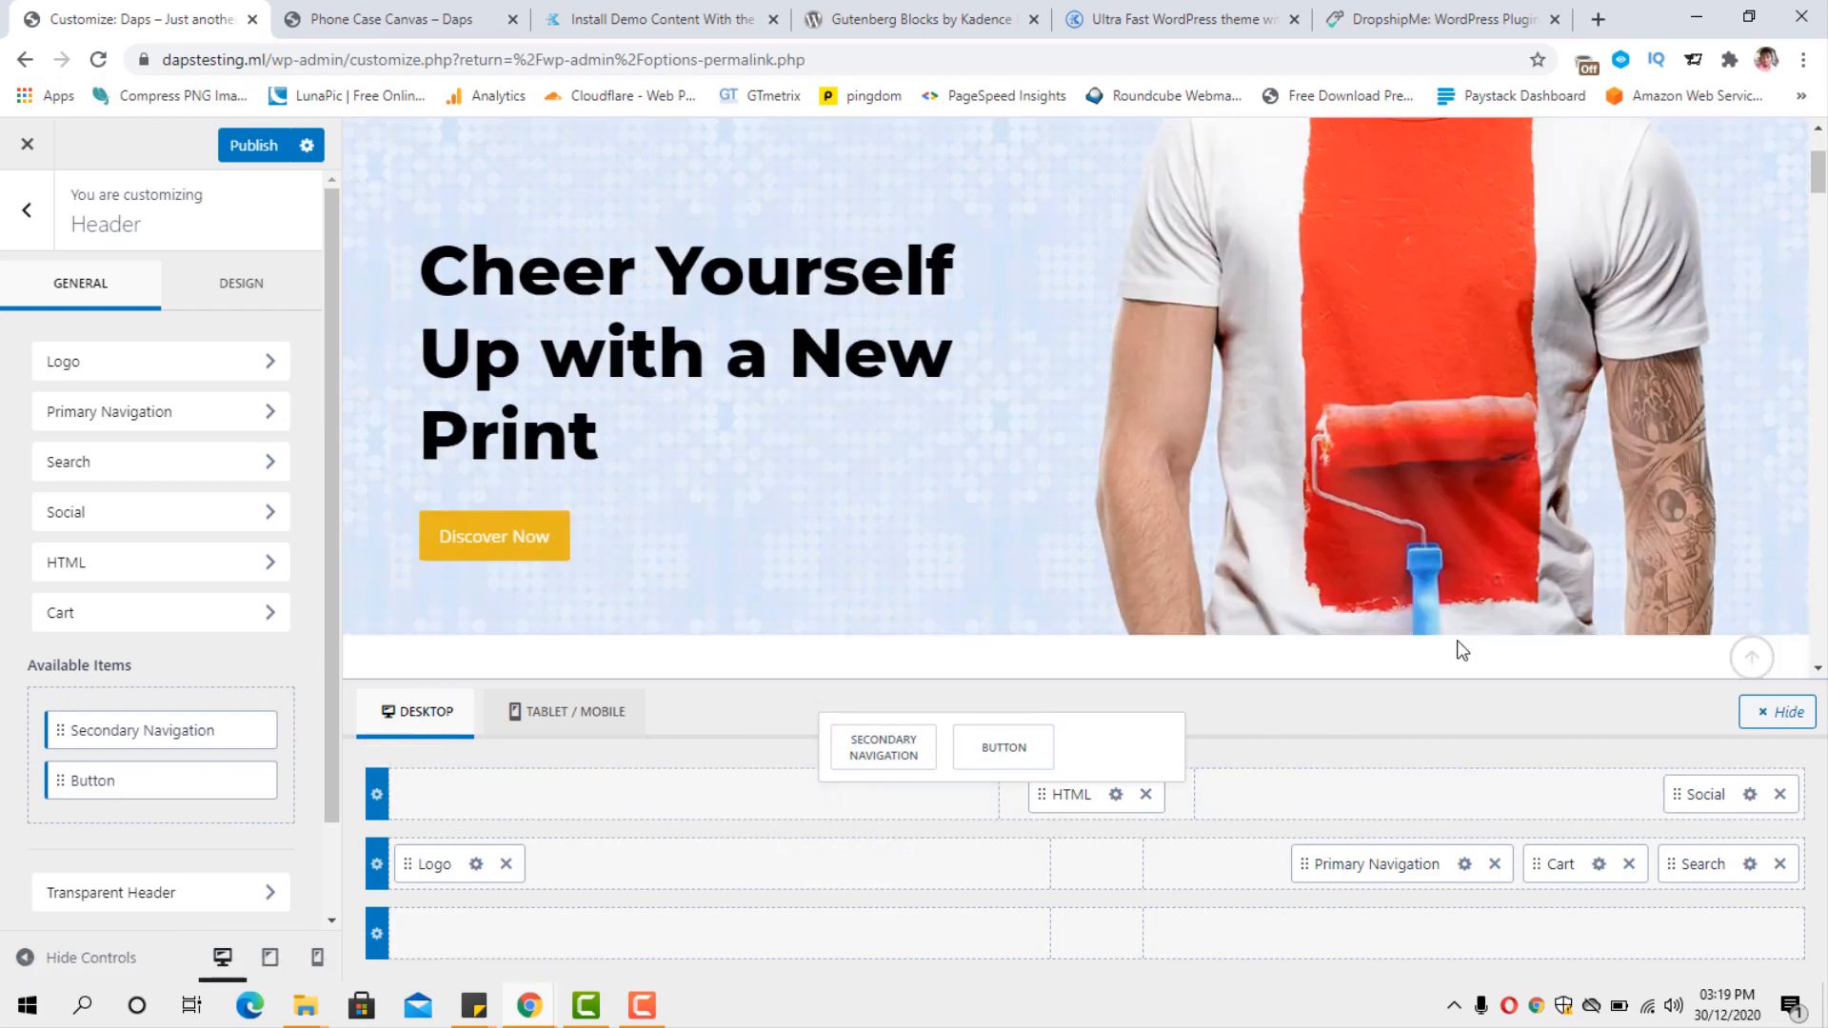
pyautogui.scroll(-2, 1462, 651)
pyautogui.scroll(4, 1462, 651)
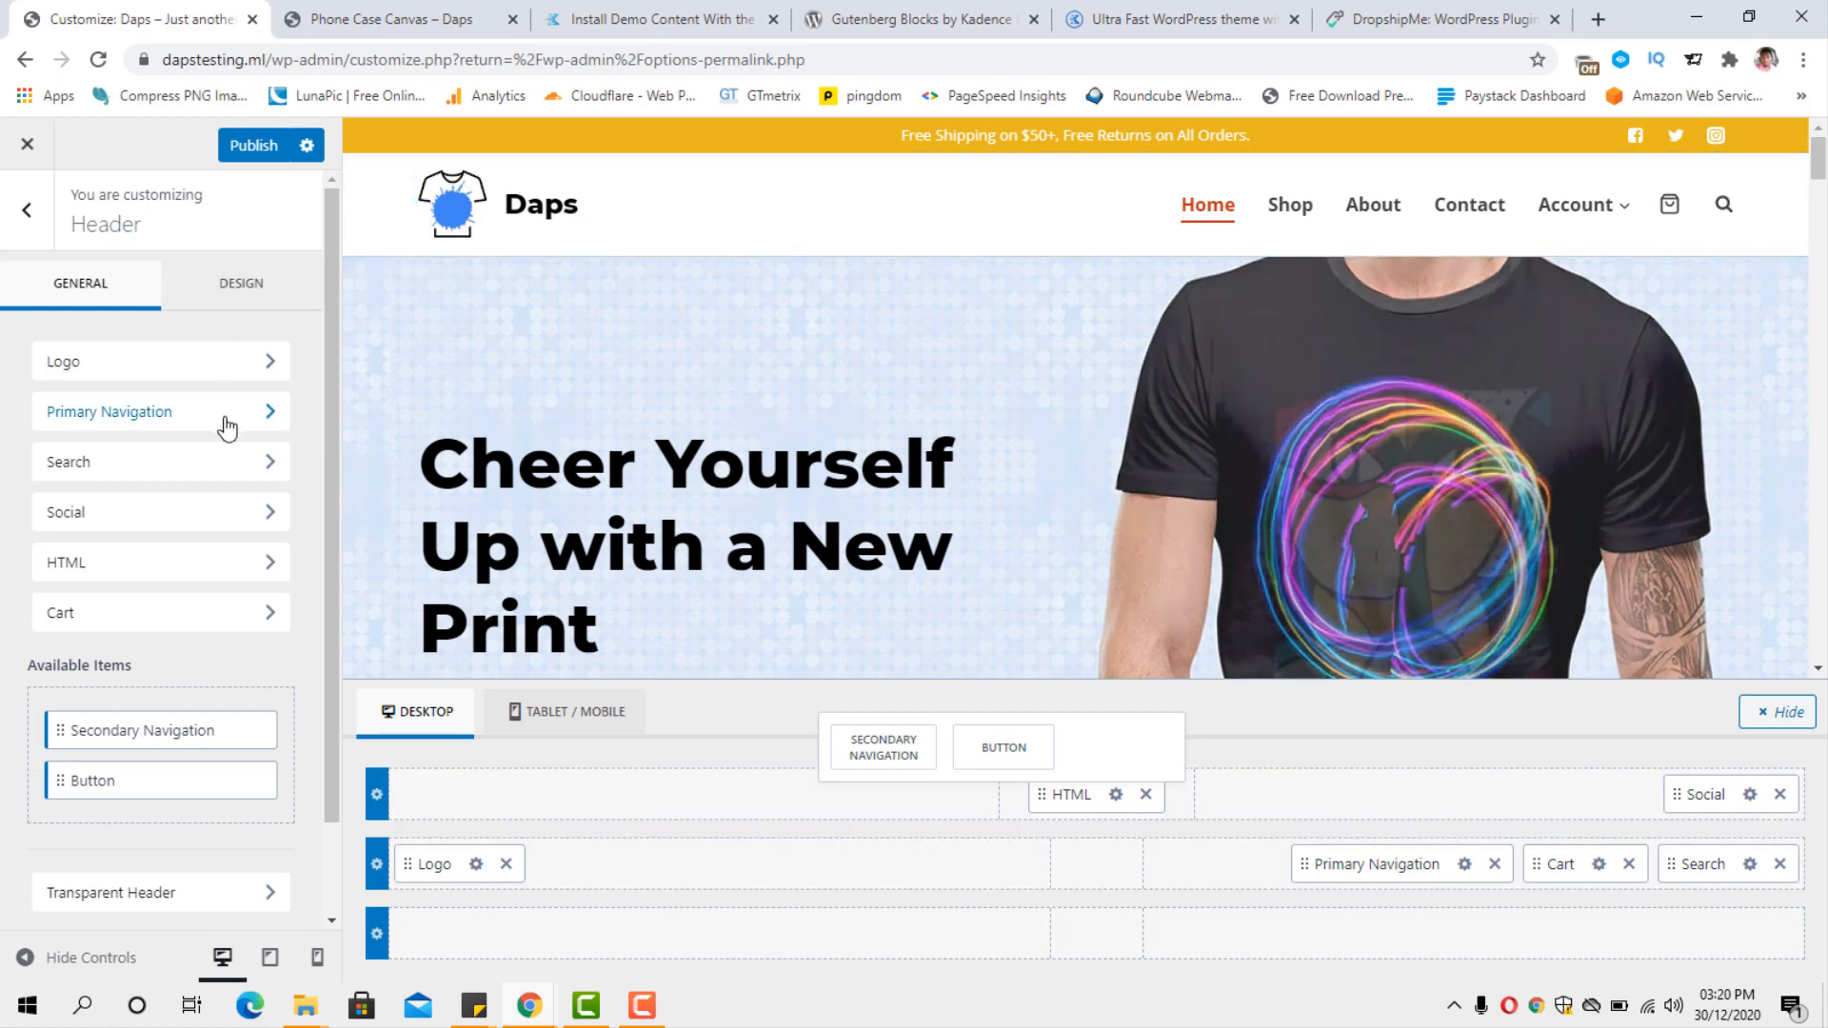
pyautogui.scroll(-1, 219, 495)
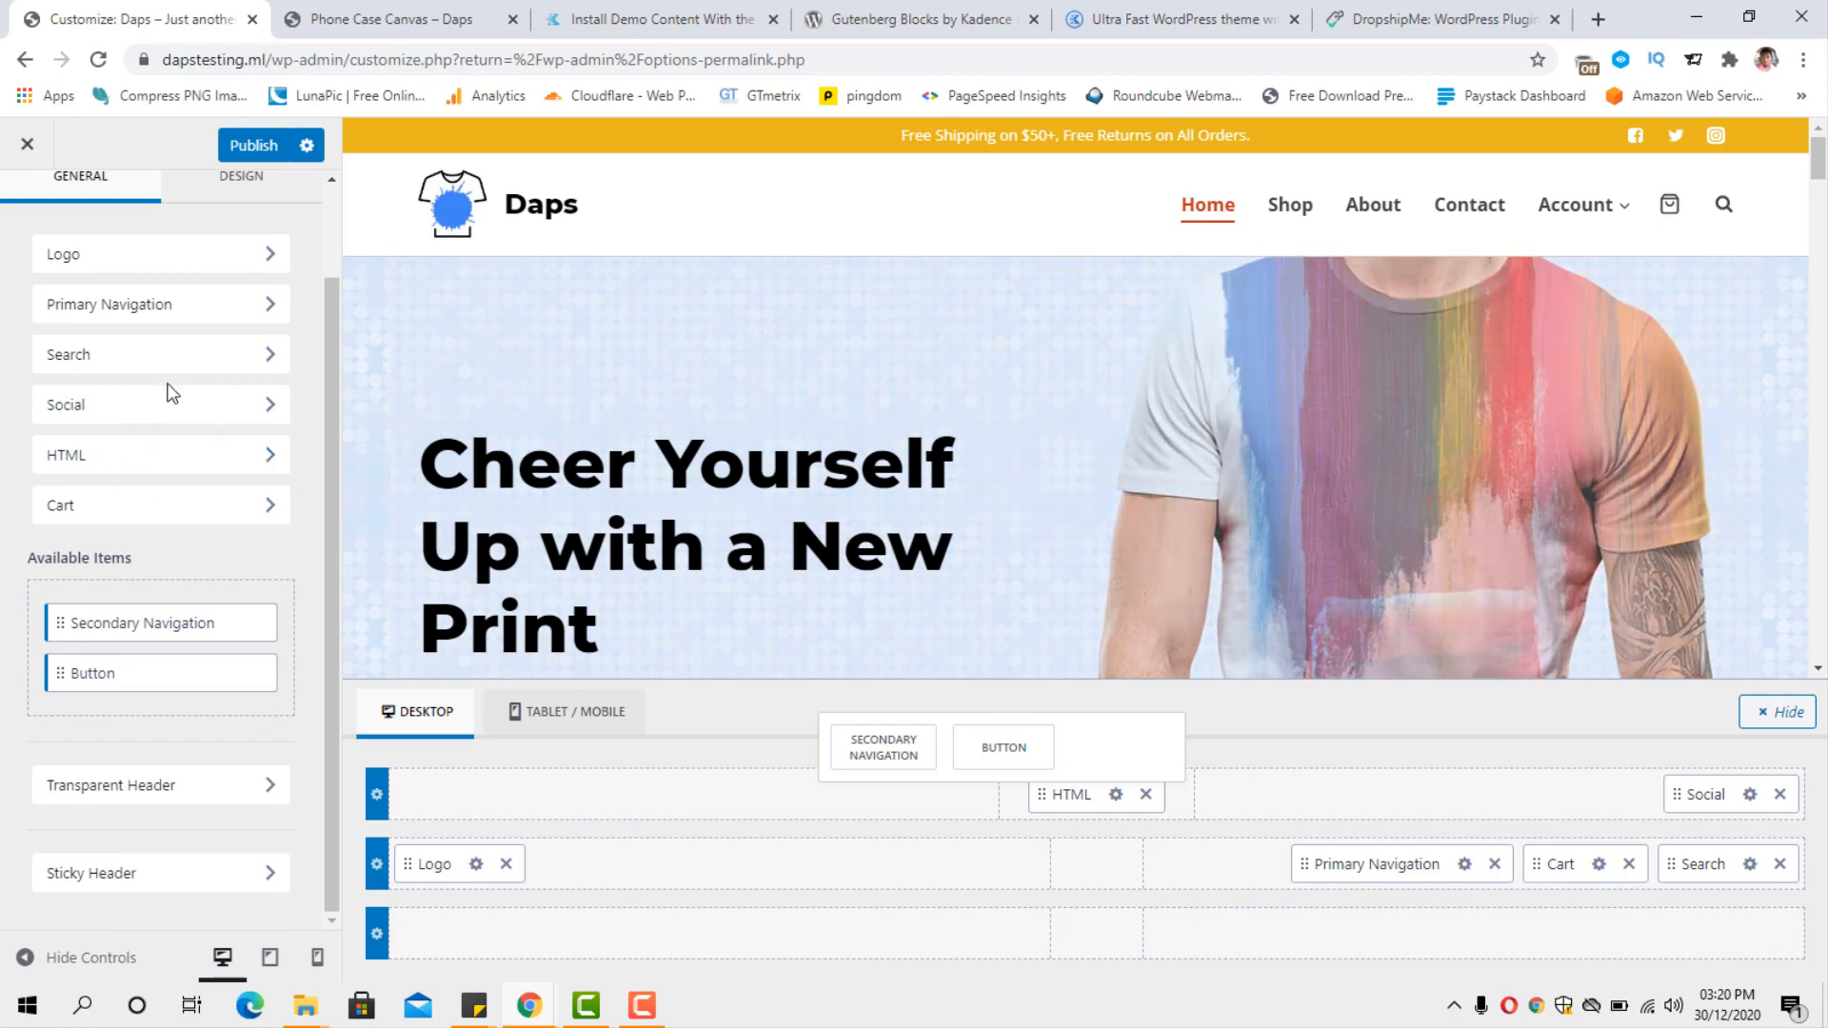
pyautogui.scroll(-5, 1165, 600)
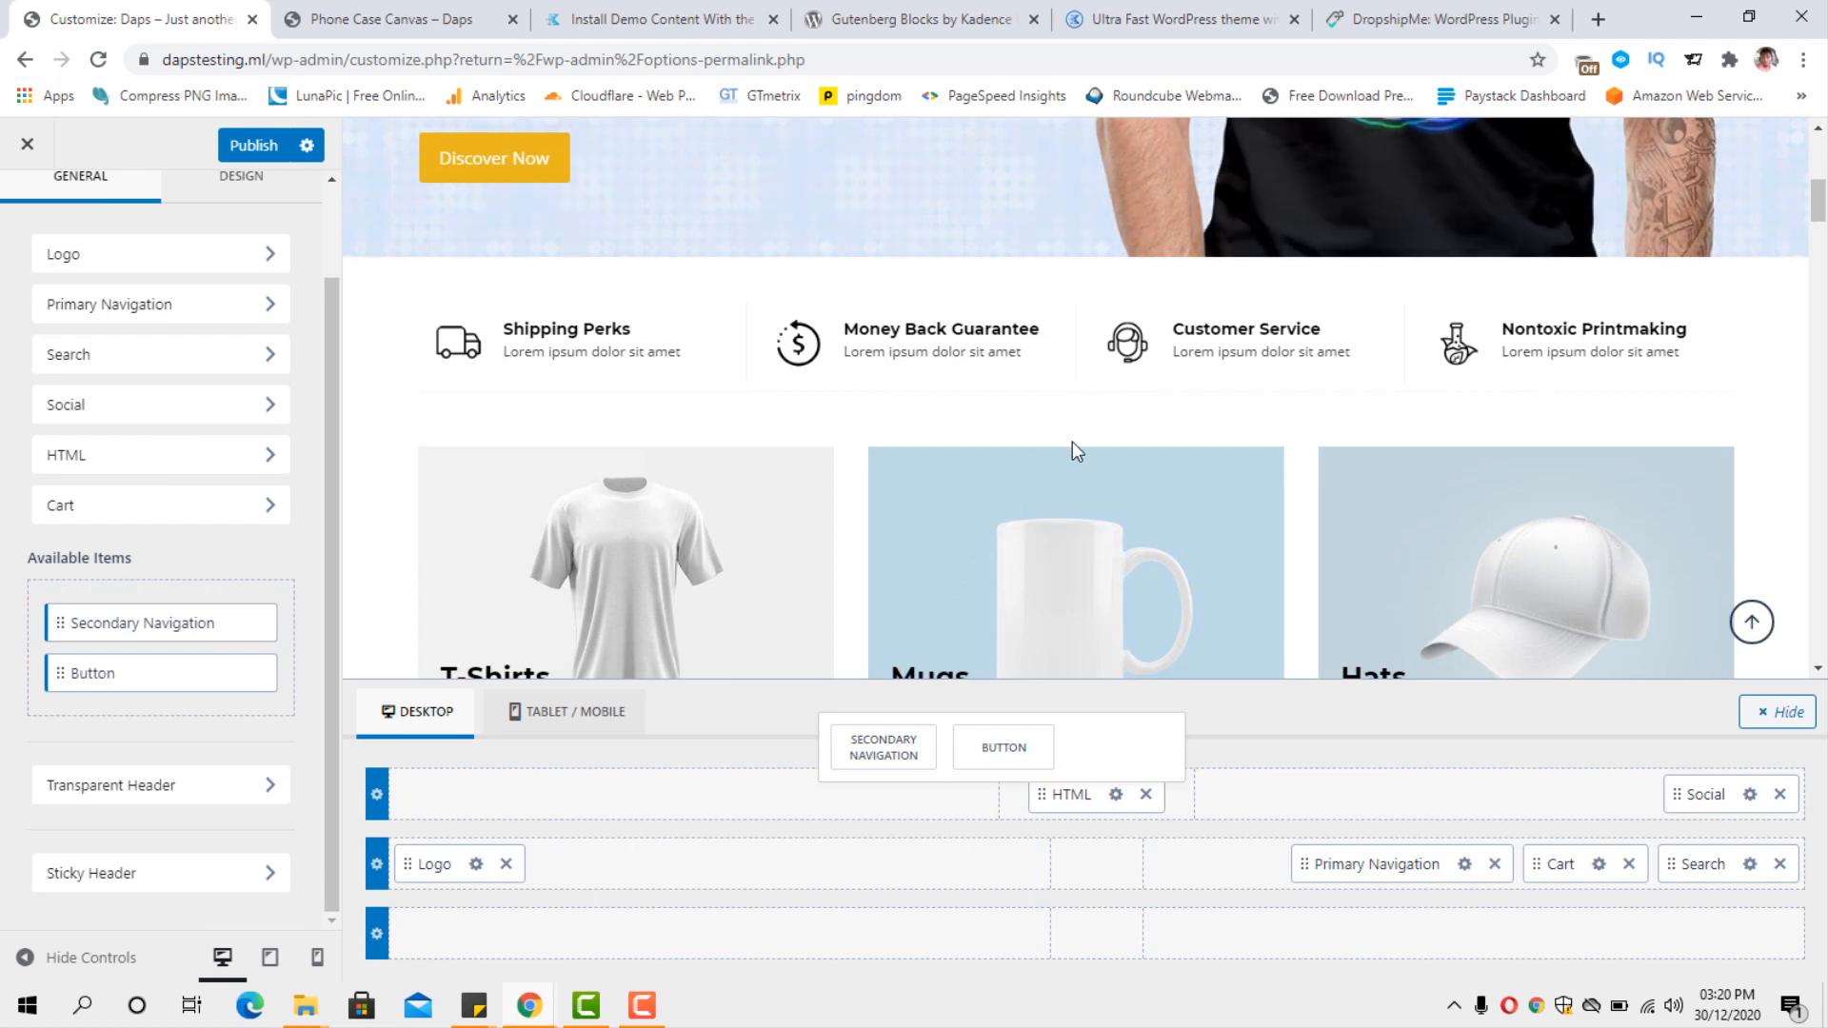
pyautogui.scroll(-5, 1072, 443)
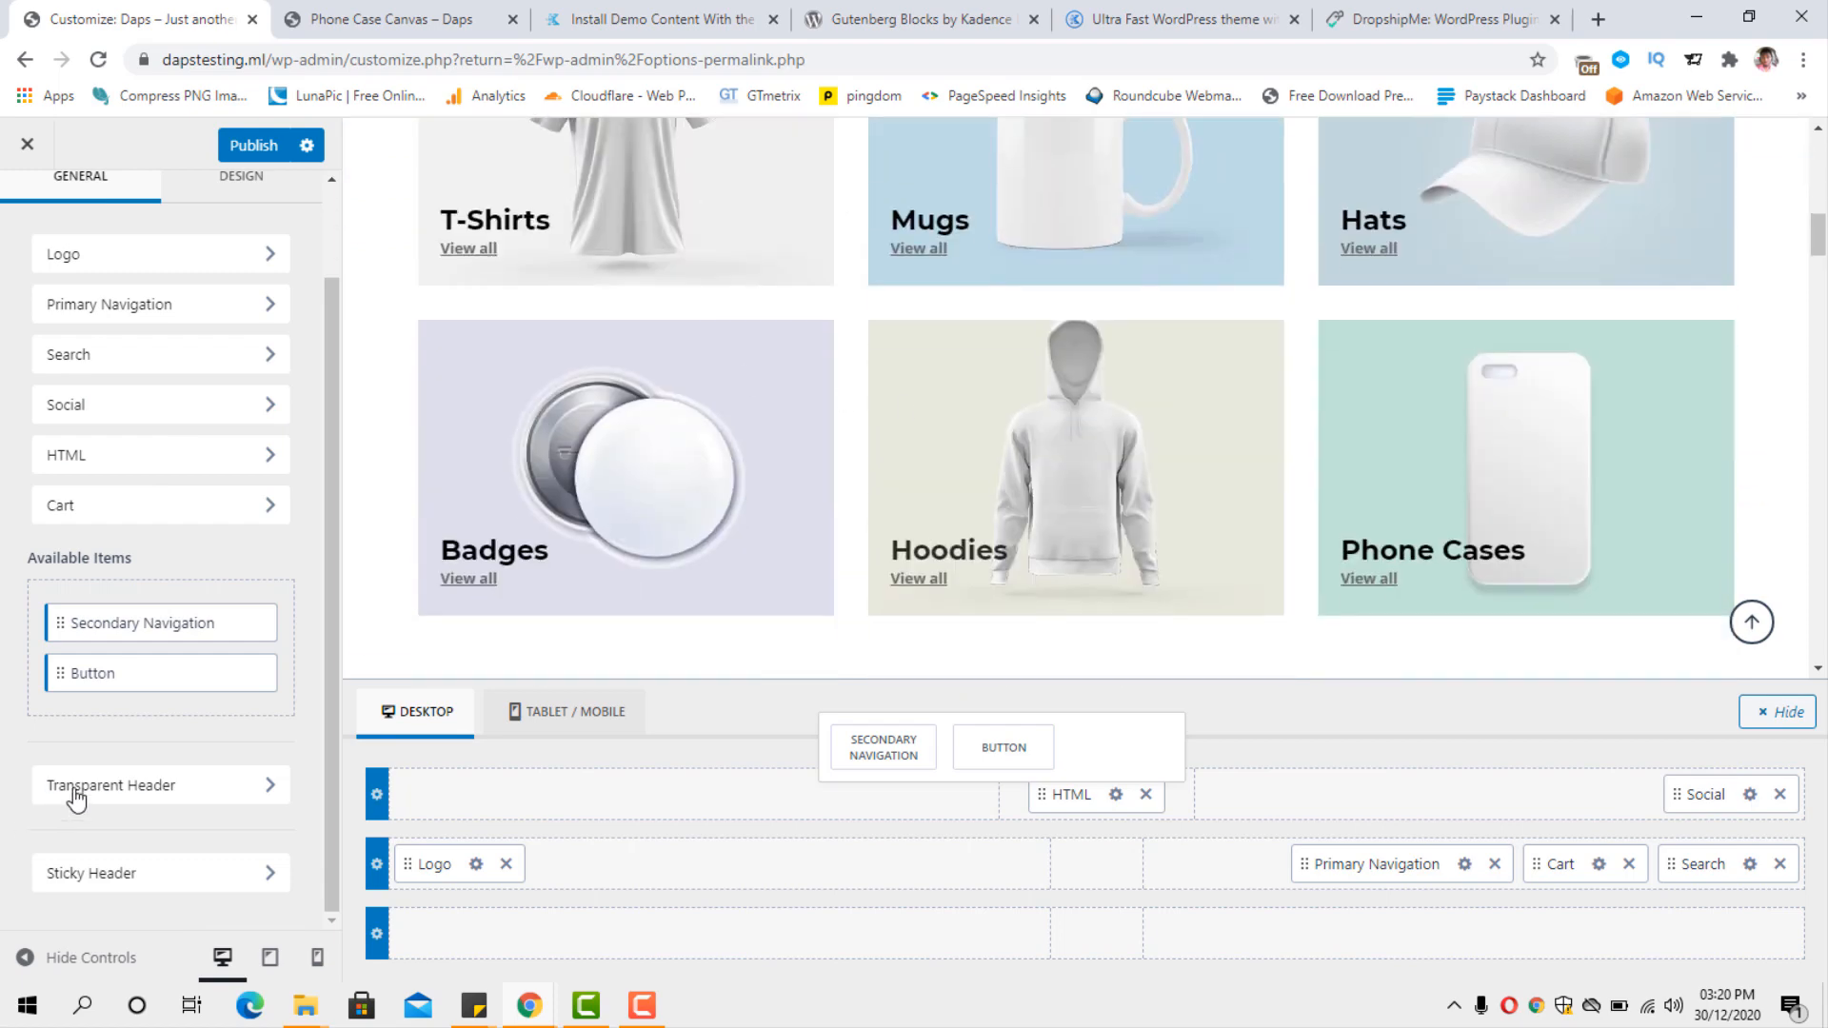
# Try the transparent header on the homepage, turn it off again and return to the header settings.
pyautogui.click(134, 808)
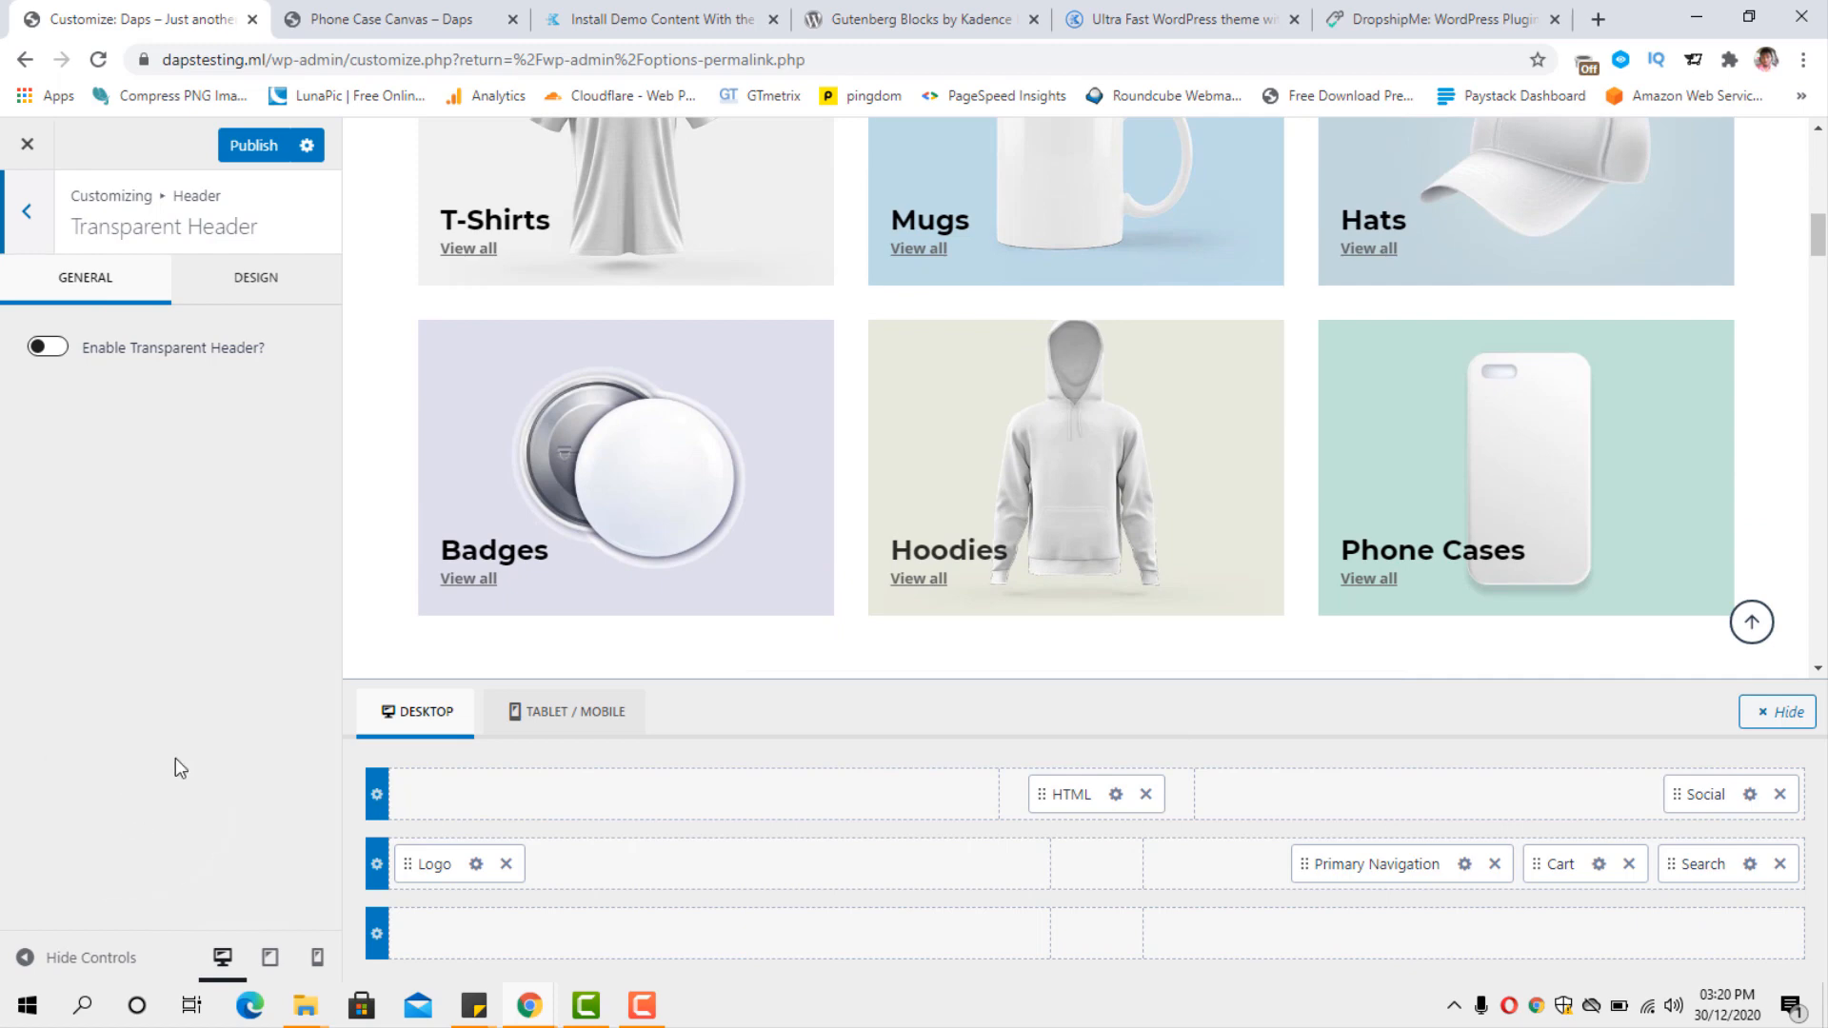
pyautogui.scroll(10, 775, 533)
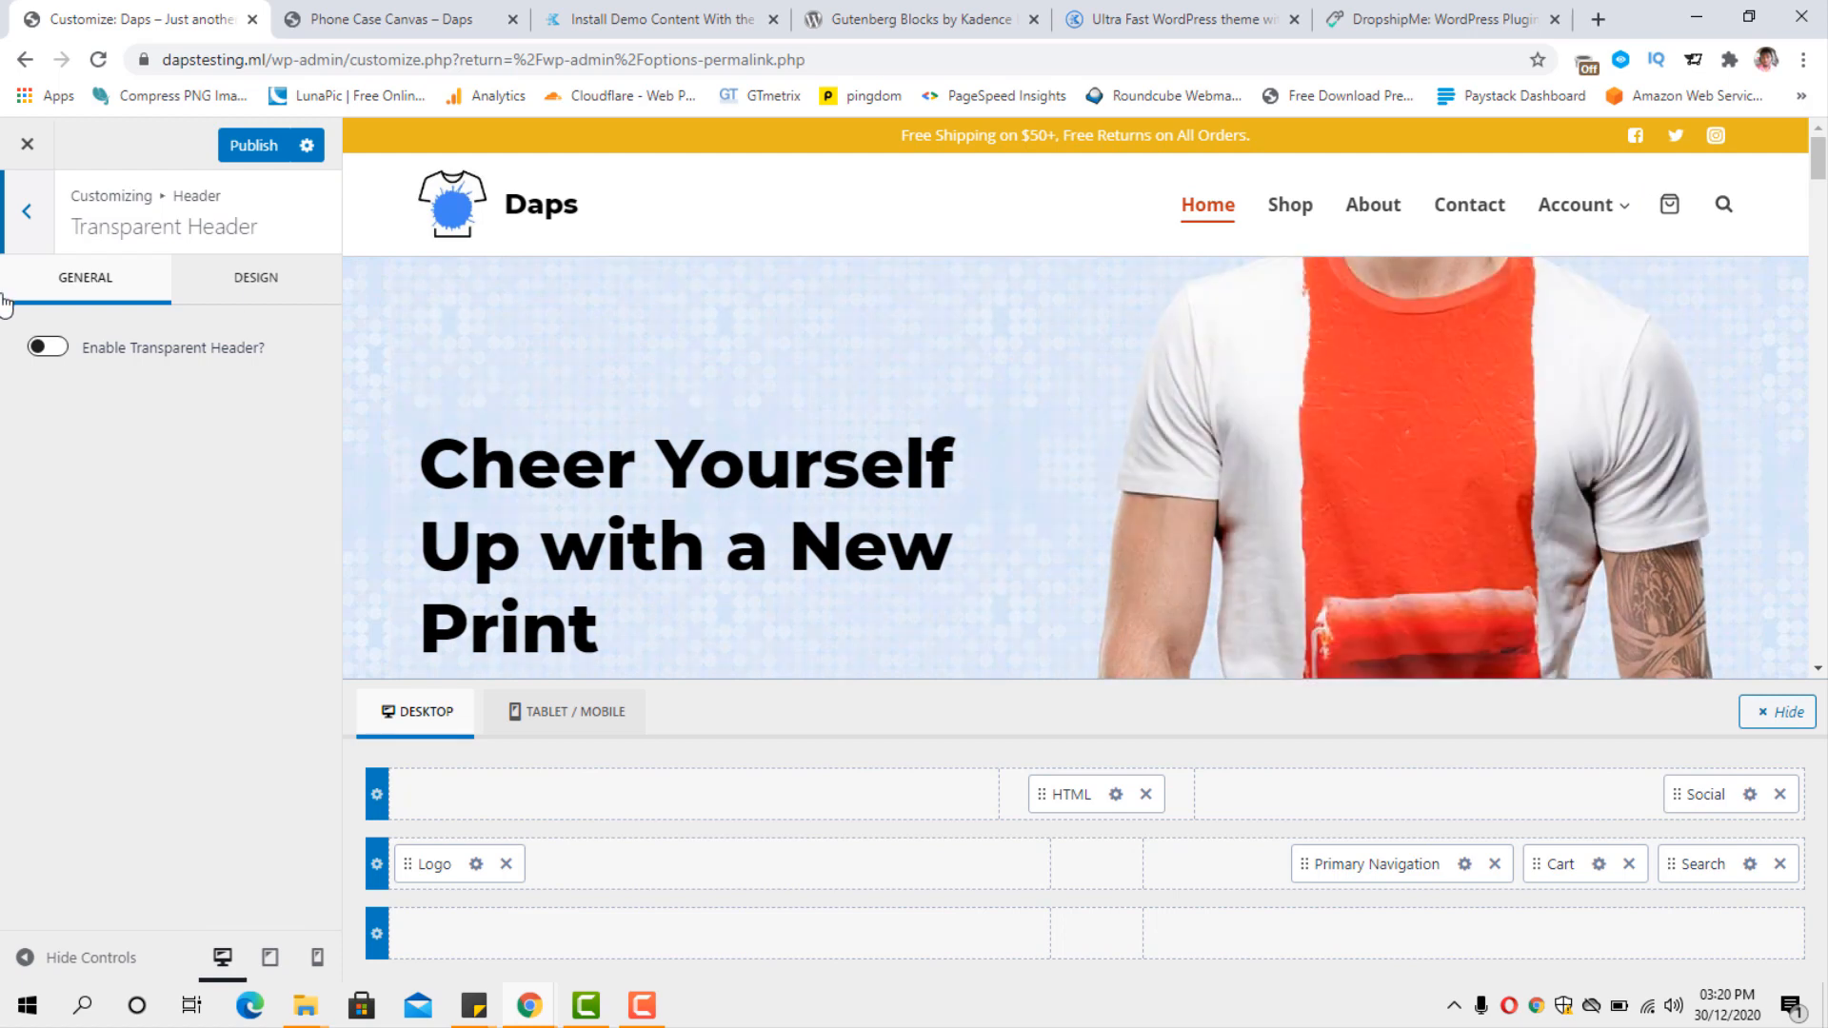
pyautogui.click(54, 348)
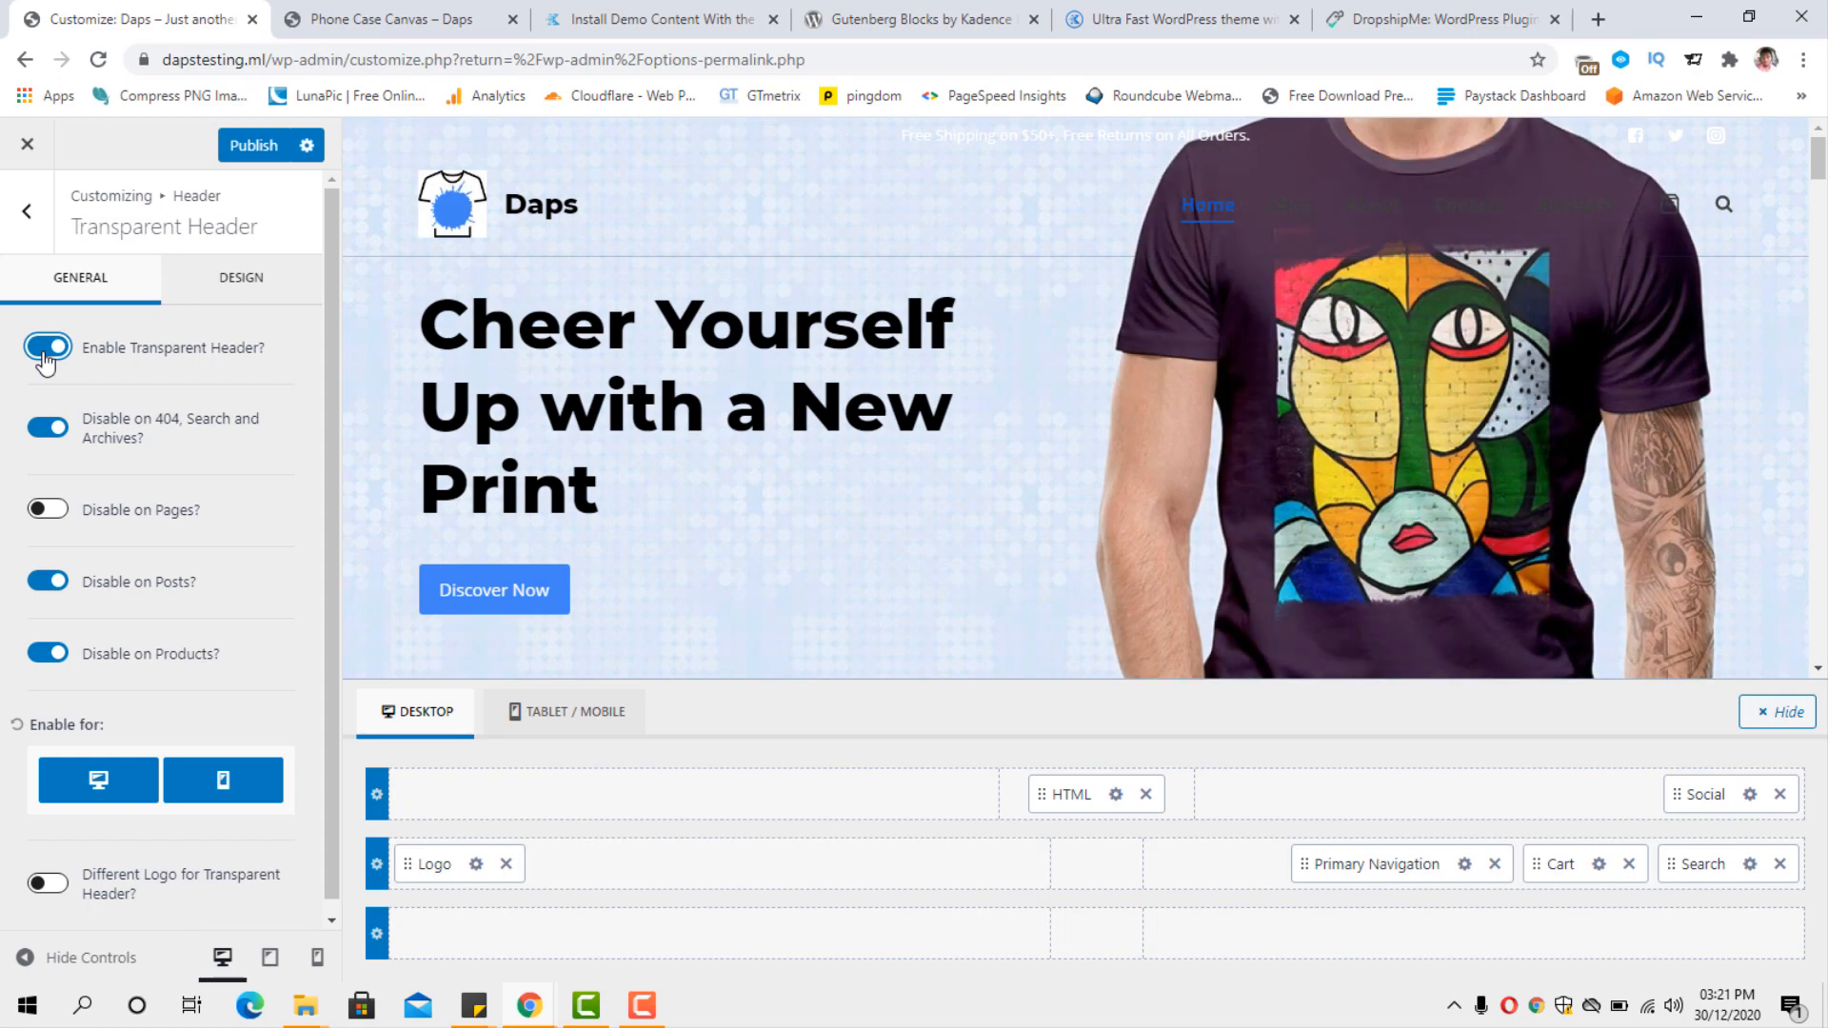
pyautogui.click(44, 352)
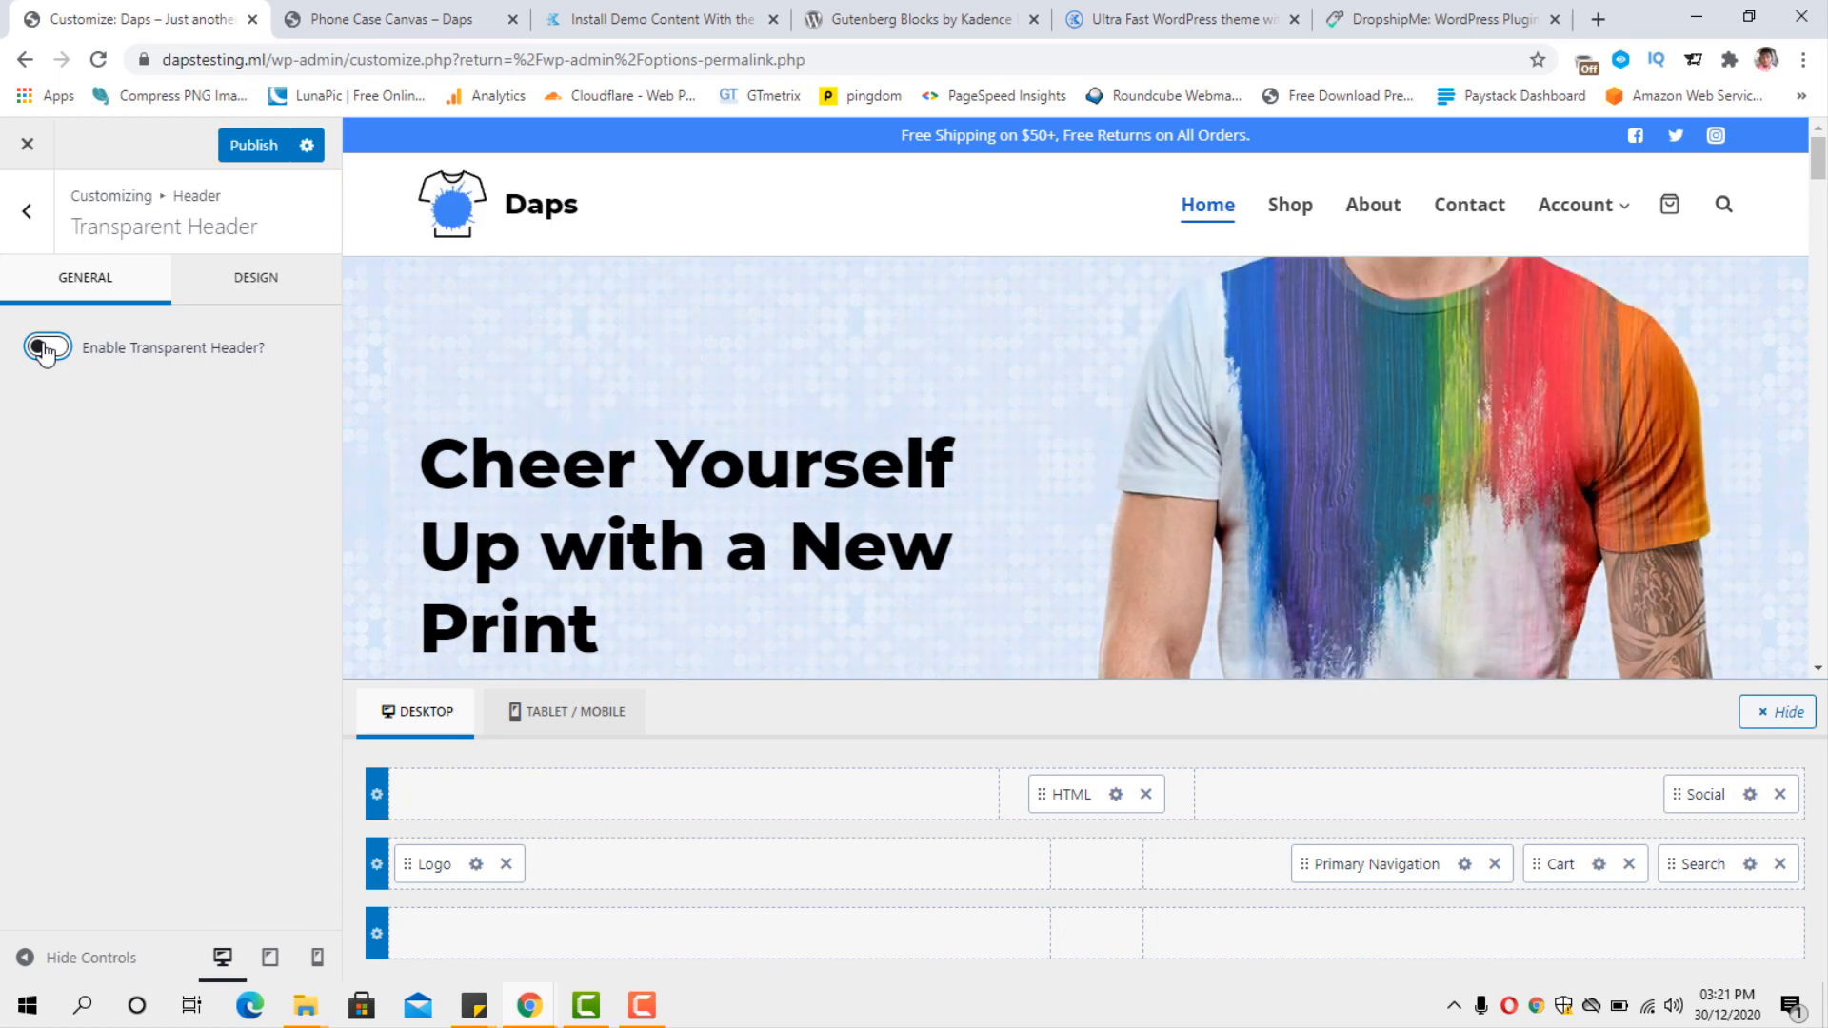
pyautogui.click(22, 223)
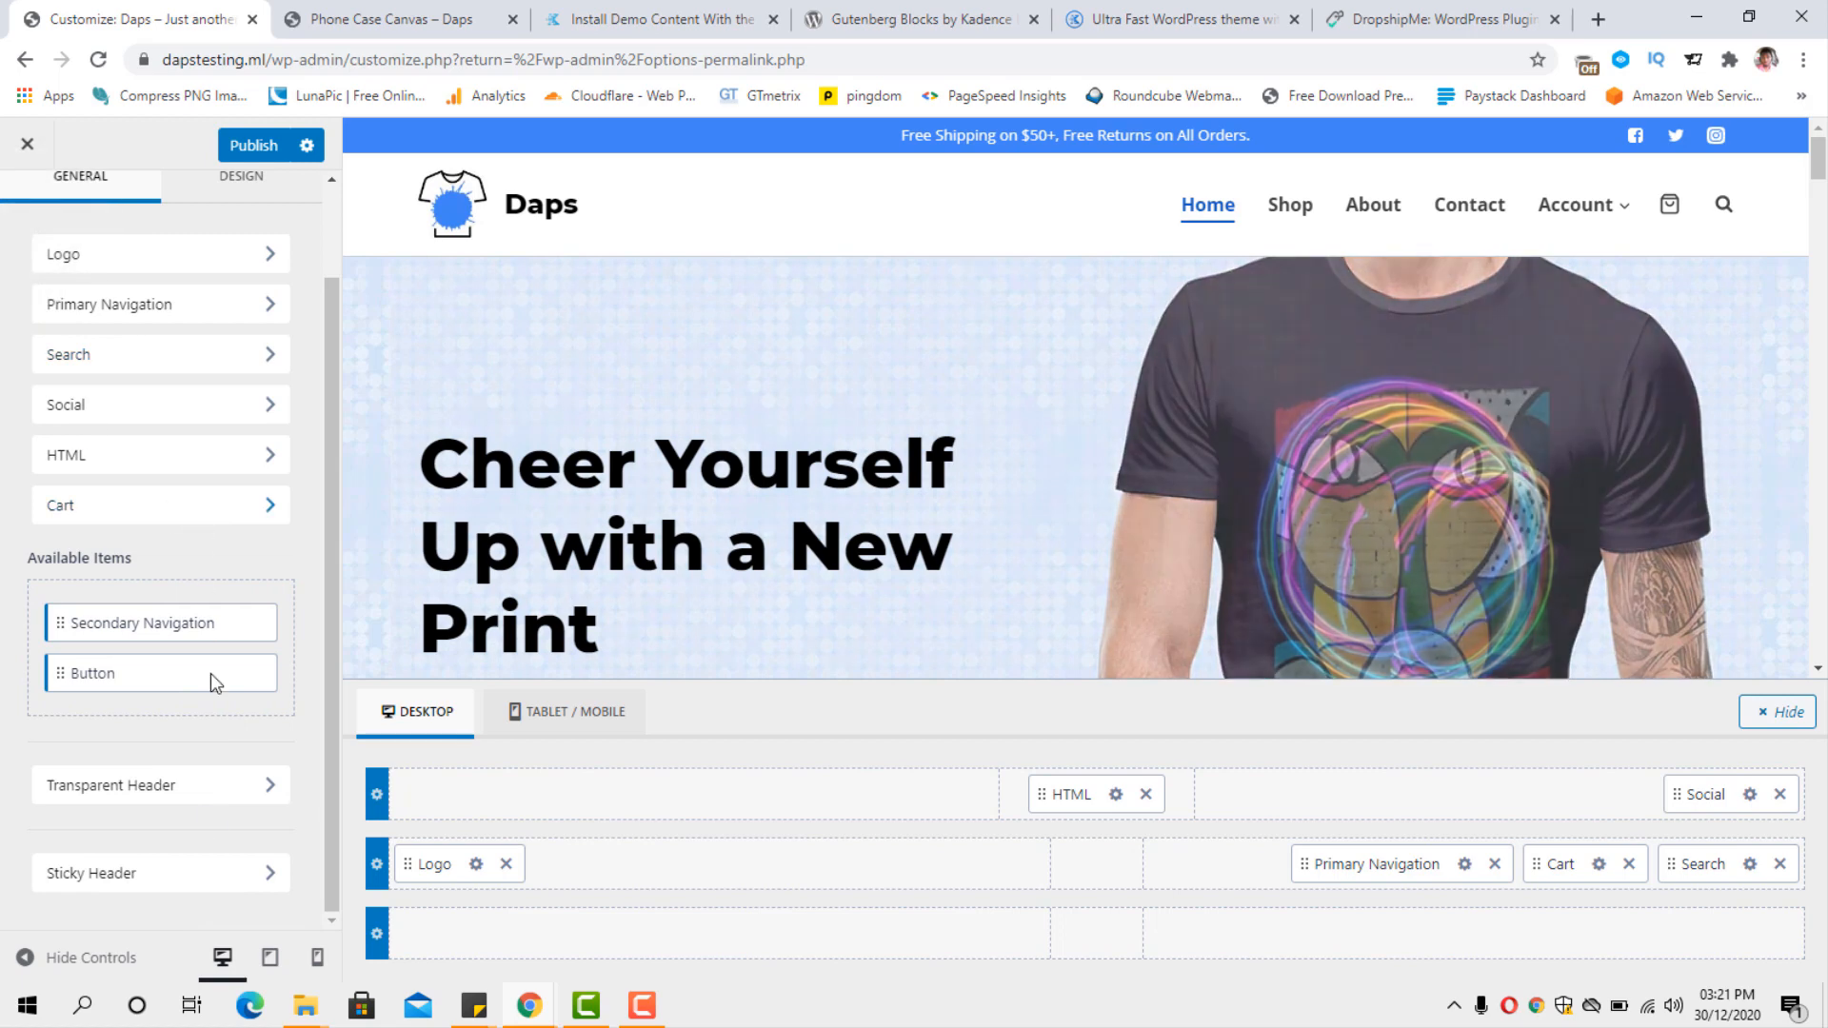
# Try the sticky header with the "Yes - Whole Header" option, and set it back to No.
pyautogui.click(160, 886)
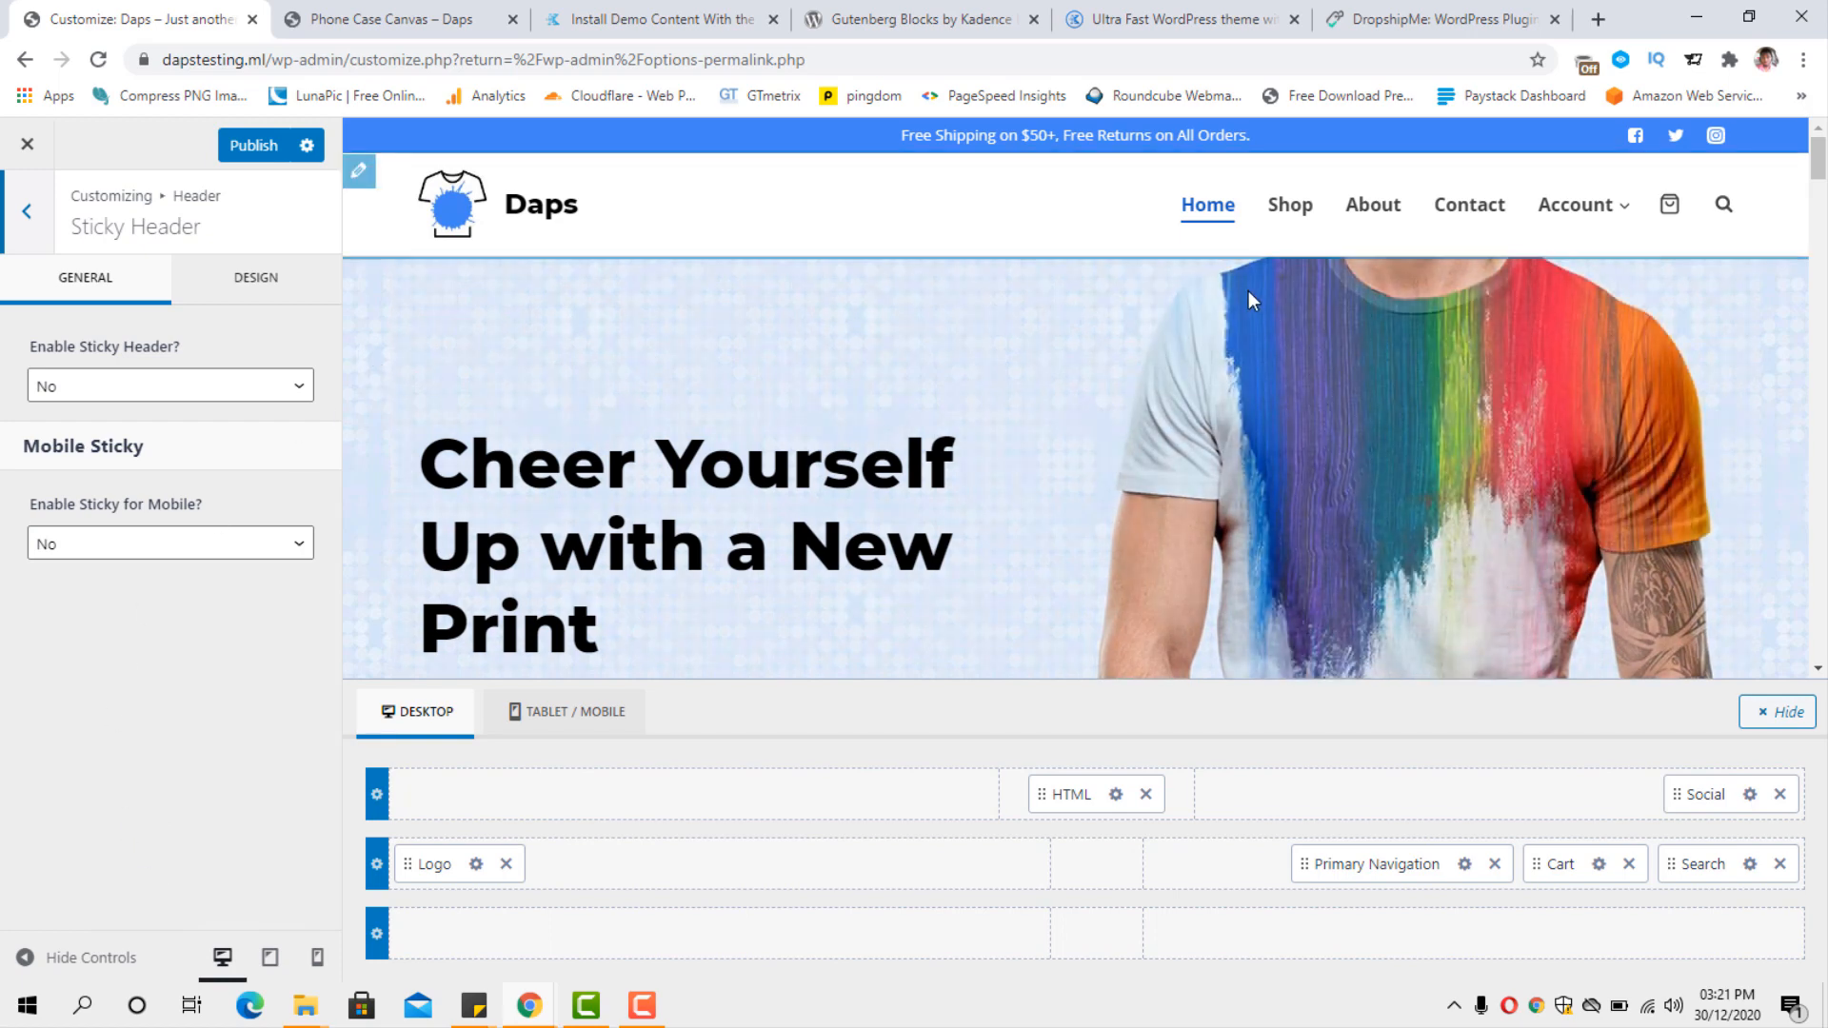
pyautogui.moveTo(1819, 158)
pyautogui.mouseDown()
pyautogui.moveTo(1821, 223)
pyautogui.moveTo(1826, 155)
pyautogui.mouseUp()
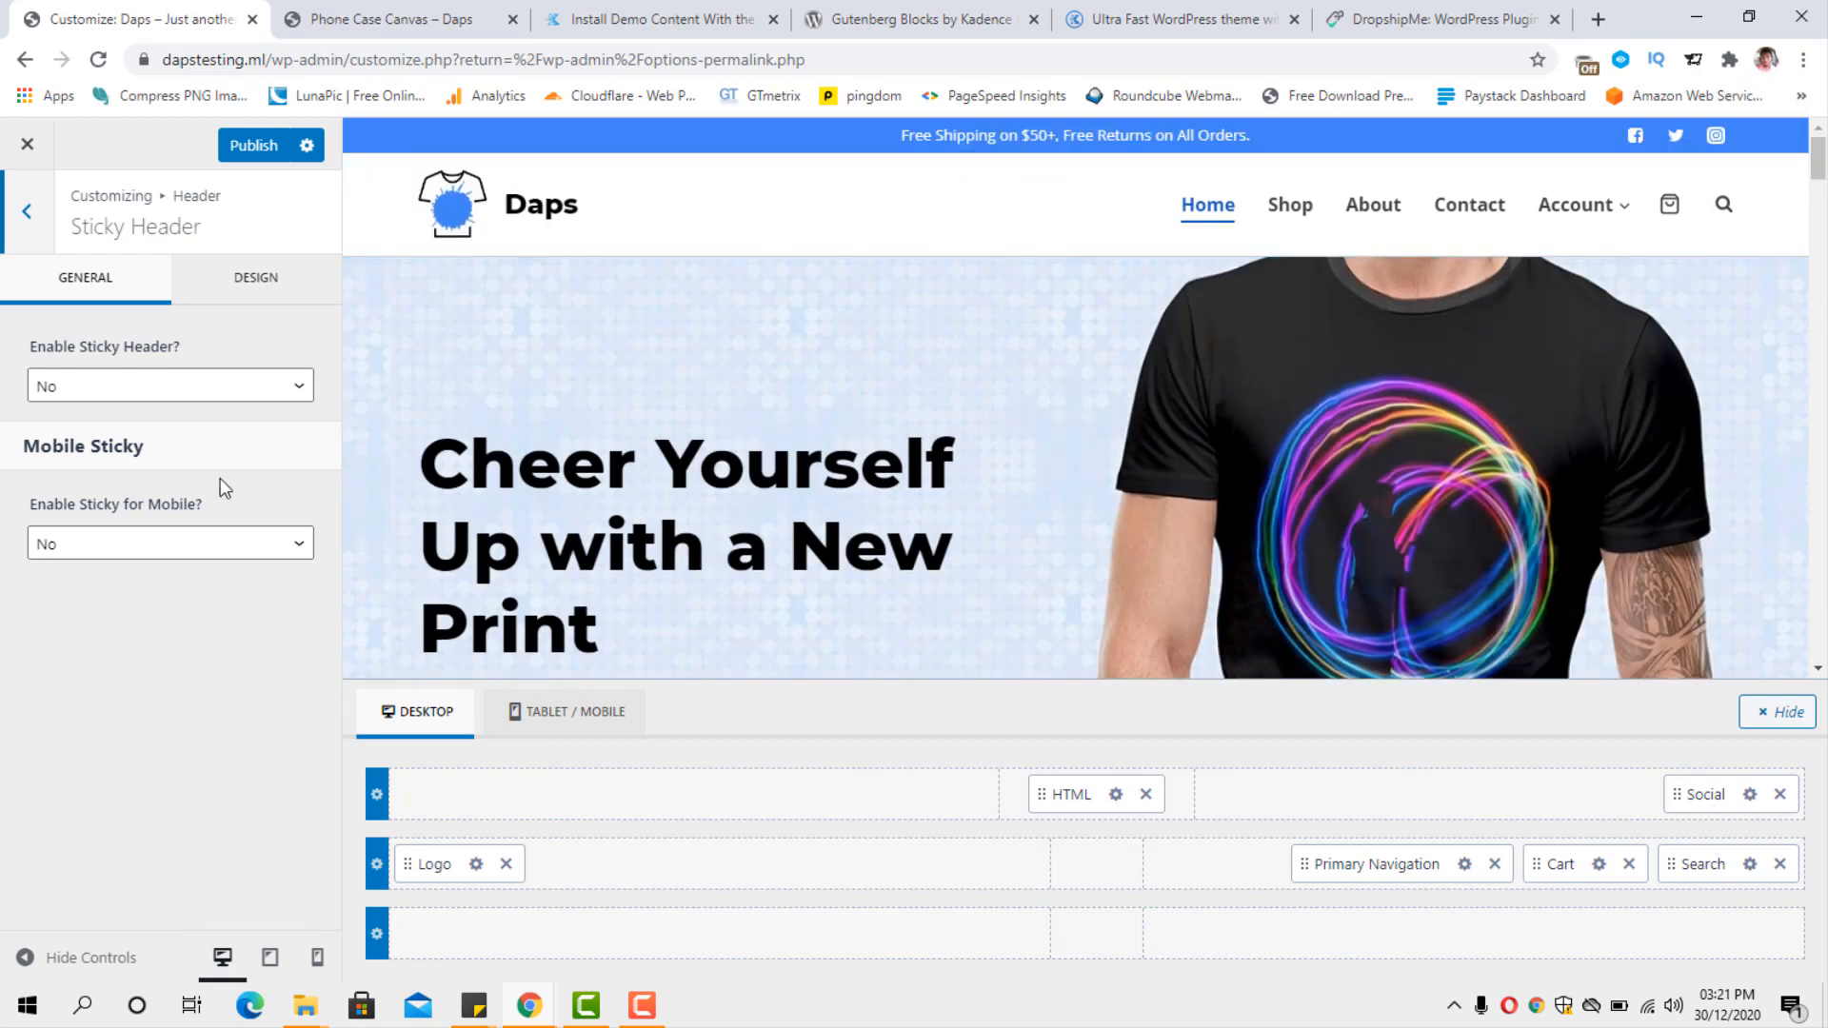
pyautogui.click(200, 391)
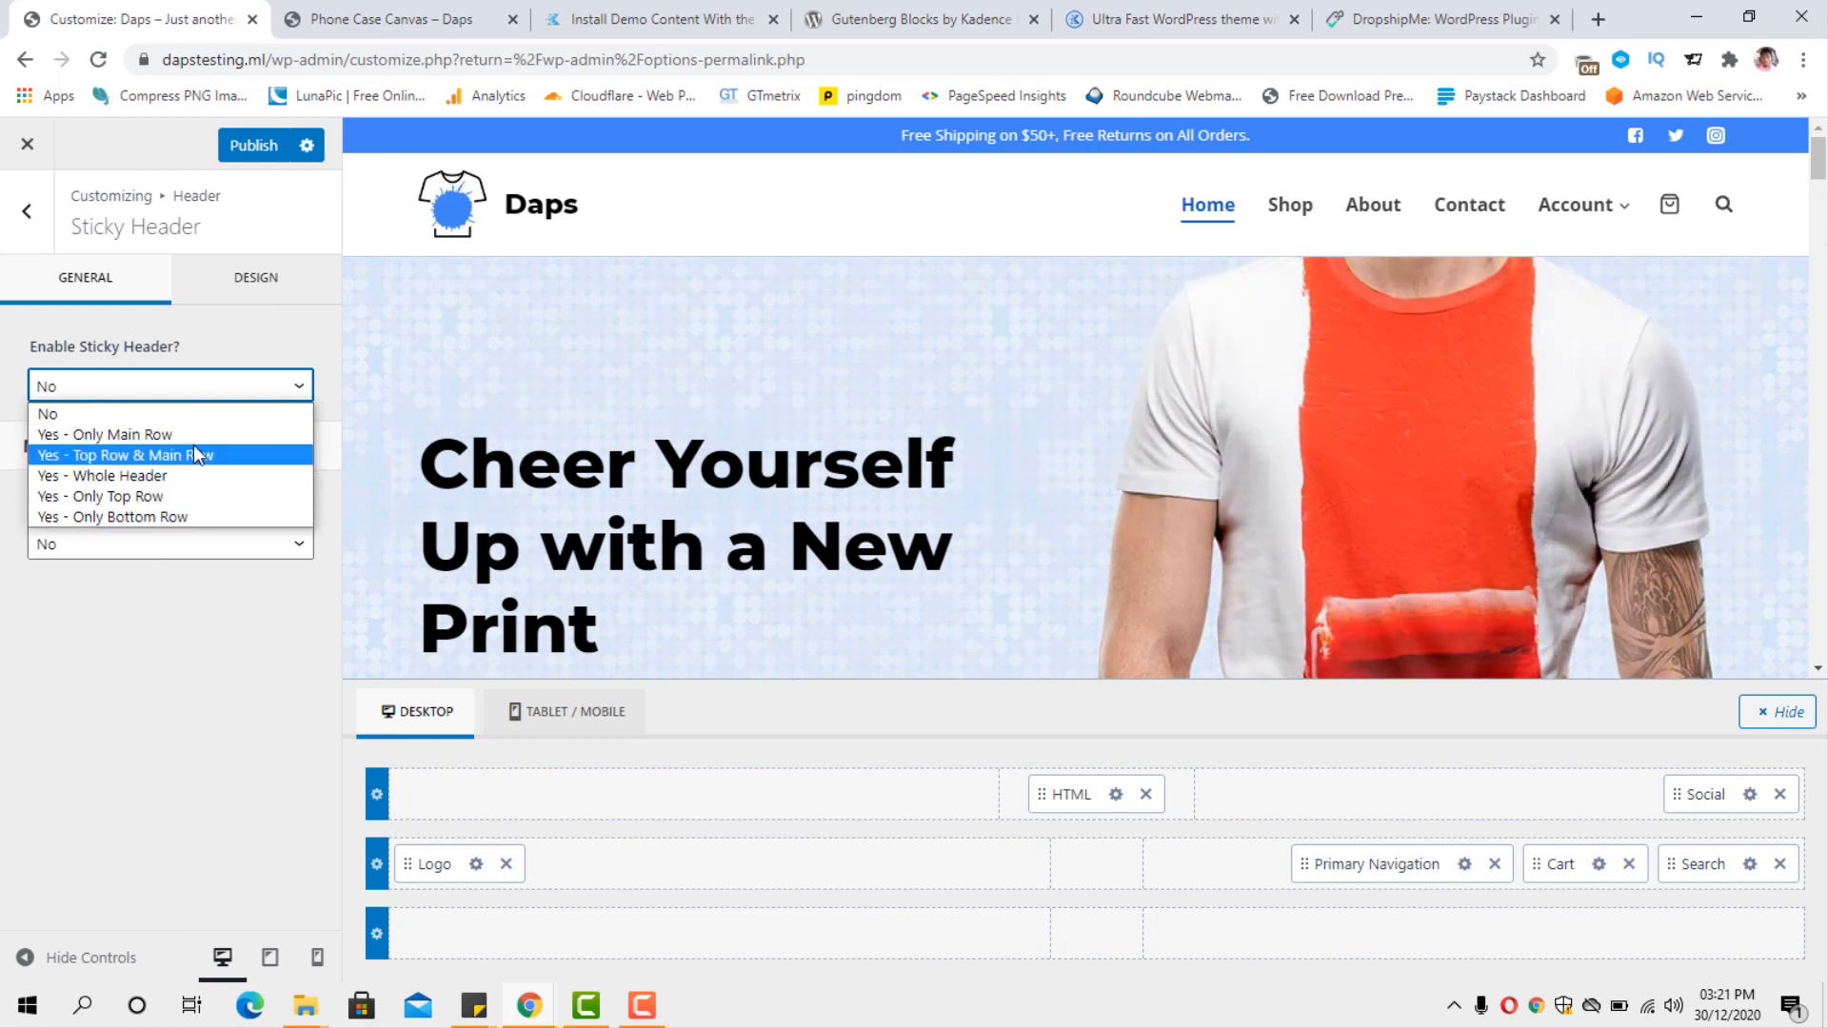
pyautogui.click(238, 476)
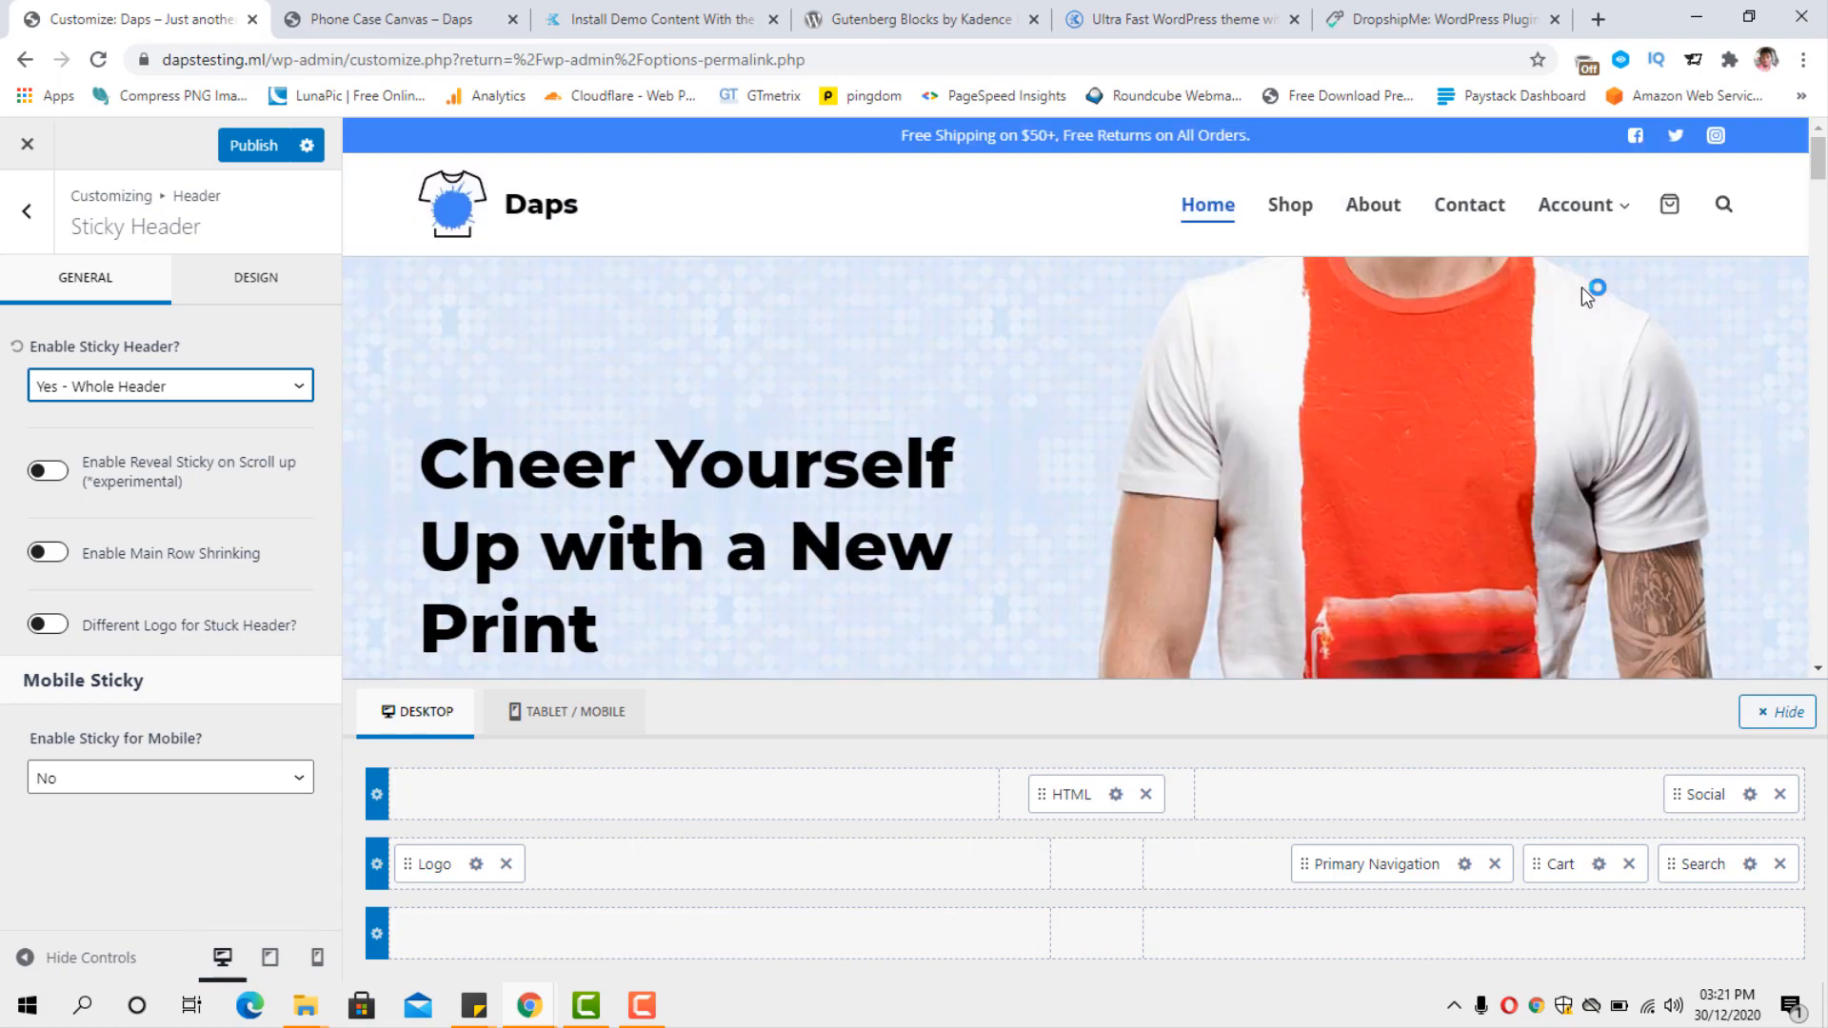
pyautogui.moveTo(1820, 169)
pyautogui.mouseDown()
pyautogui.moveTo(1824, 314)
pyautogui.moveTo(1824, 157)
pyautogui.mouseUp()
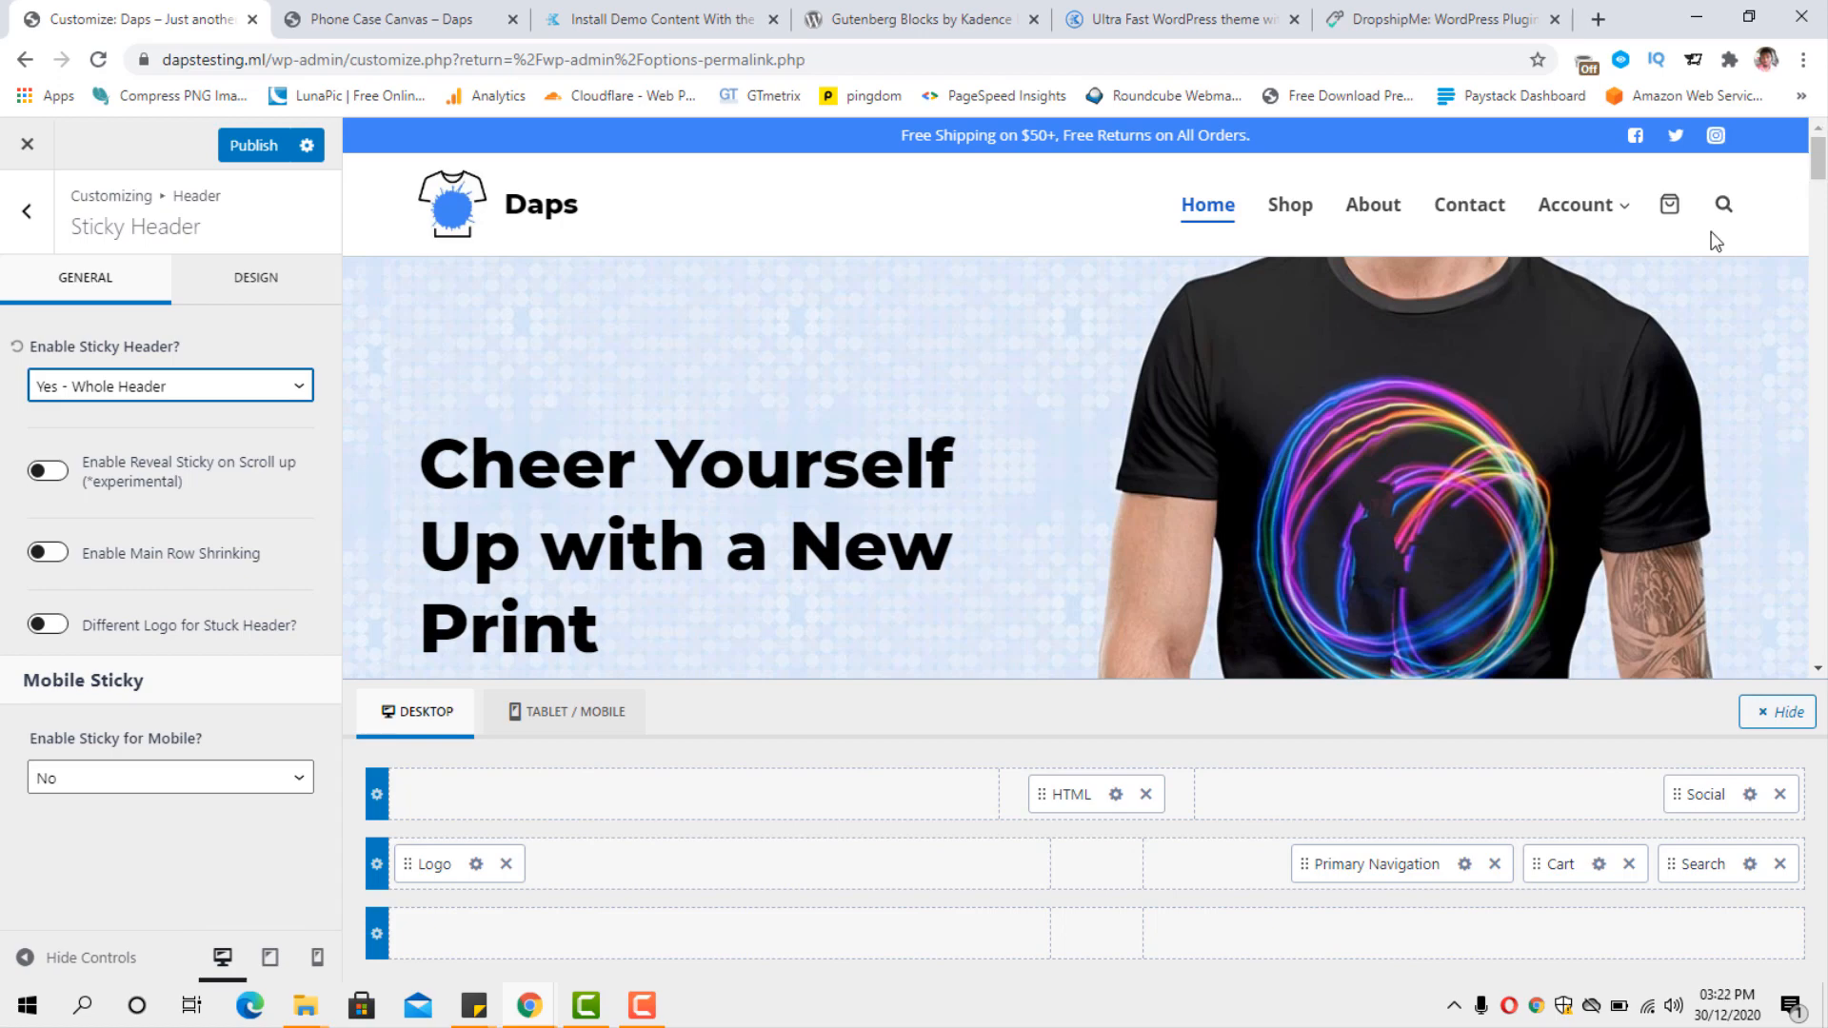
pyautogui.click(238, 395)
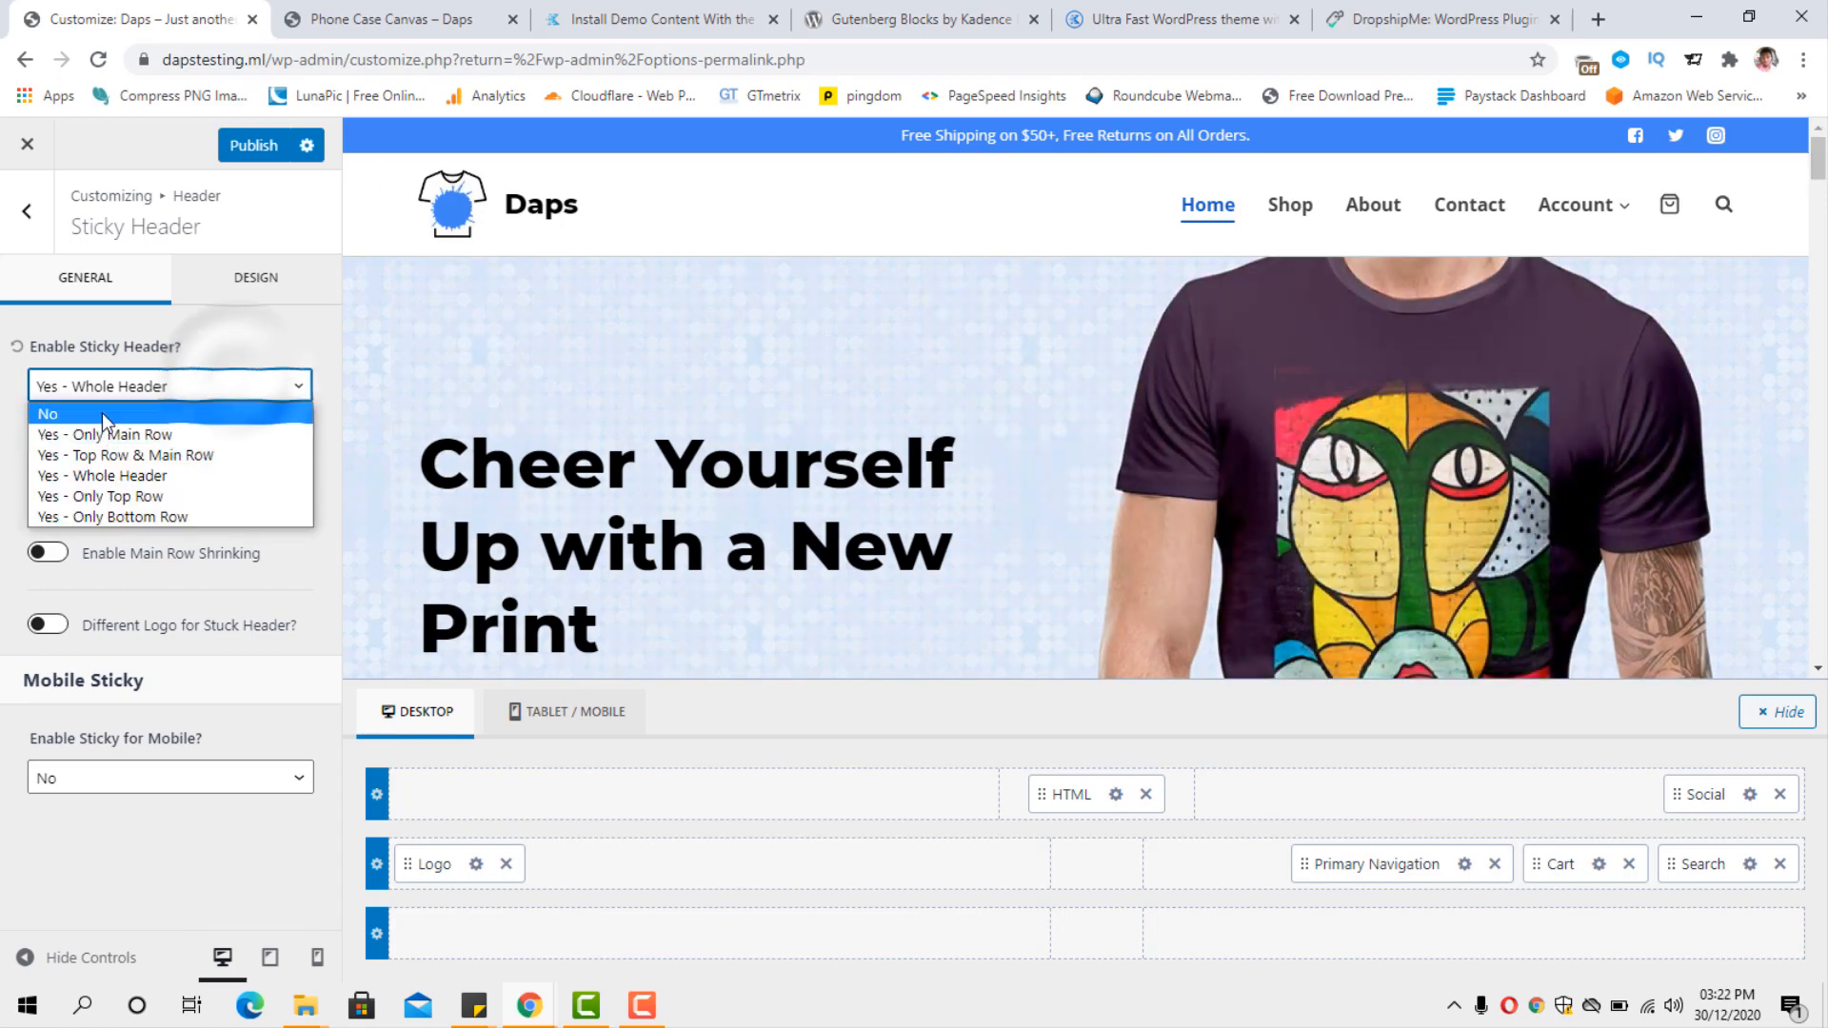
pyautogui.click(106, 411)
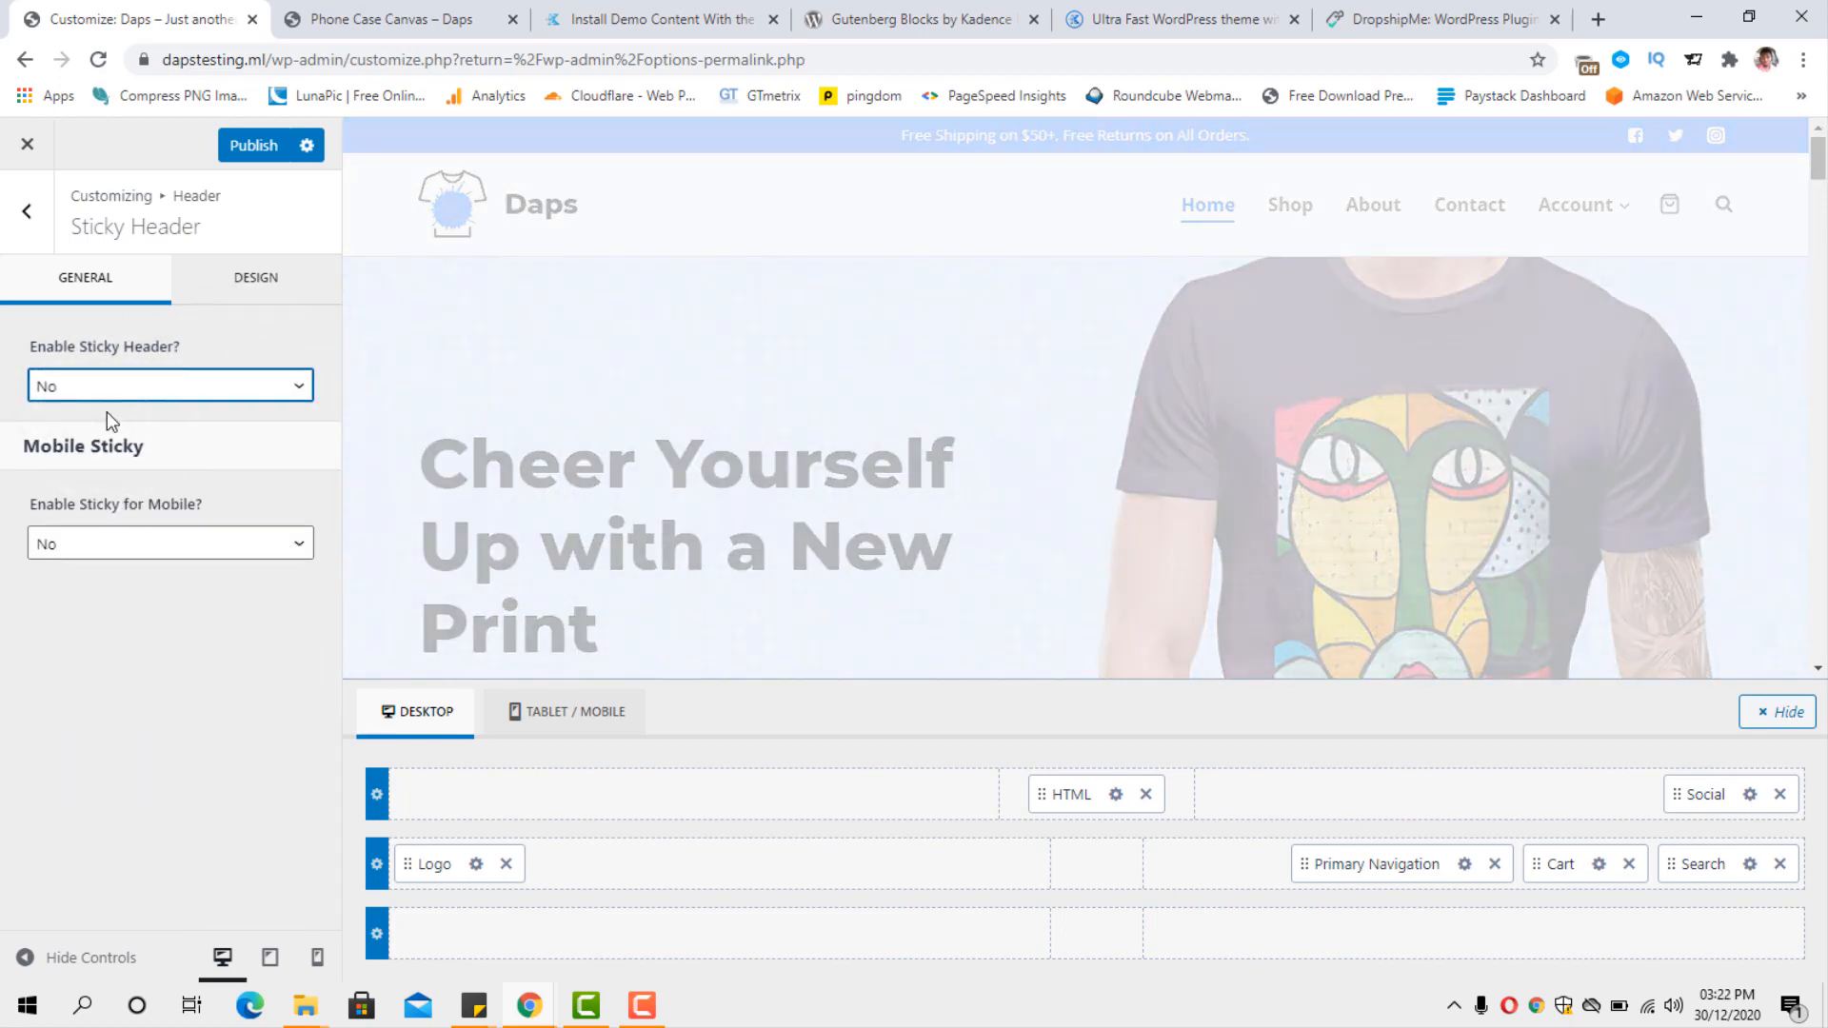
pyautogui.click(30, 230)
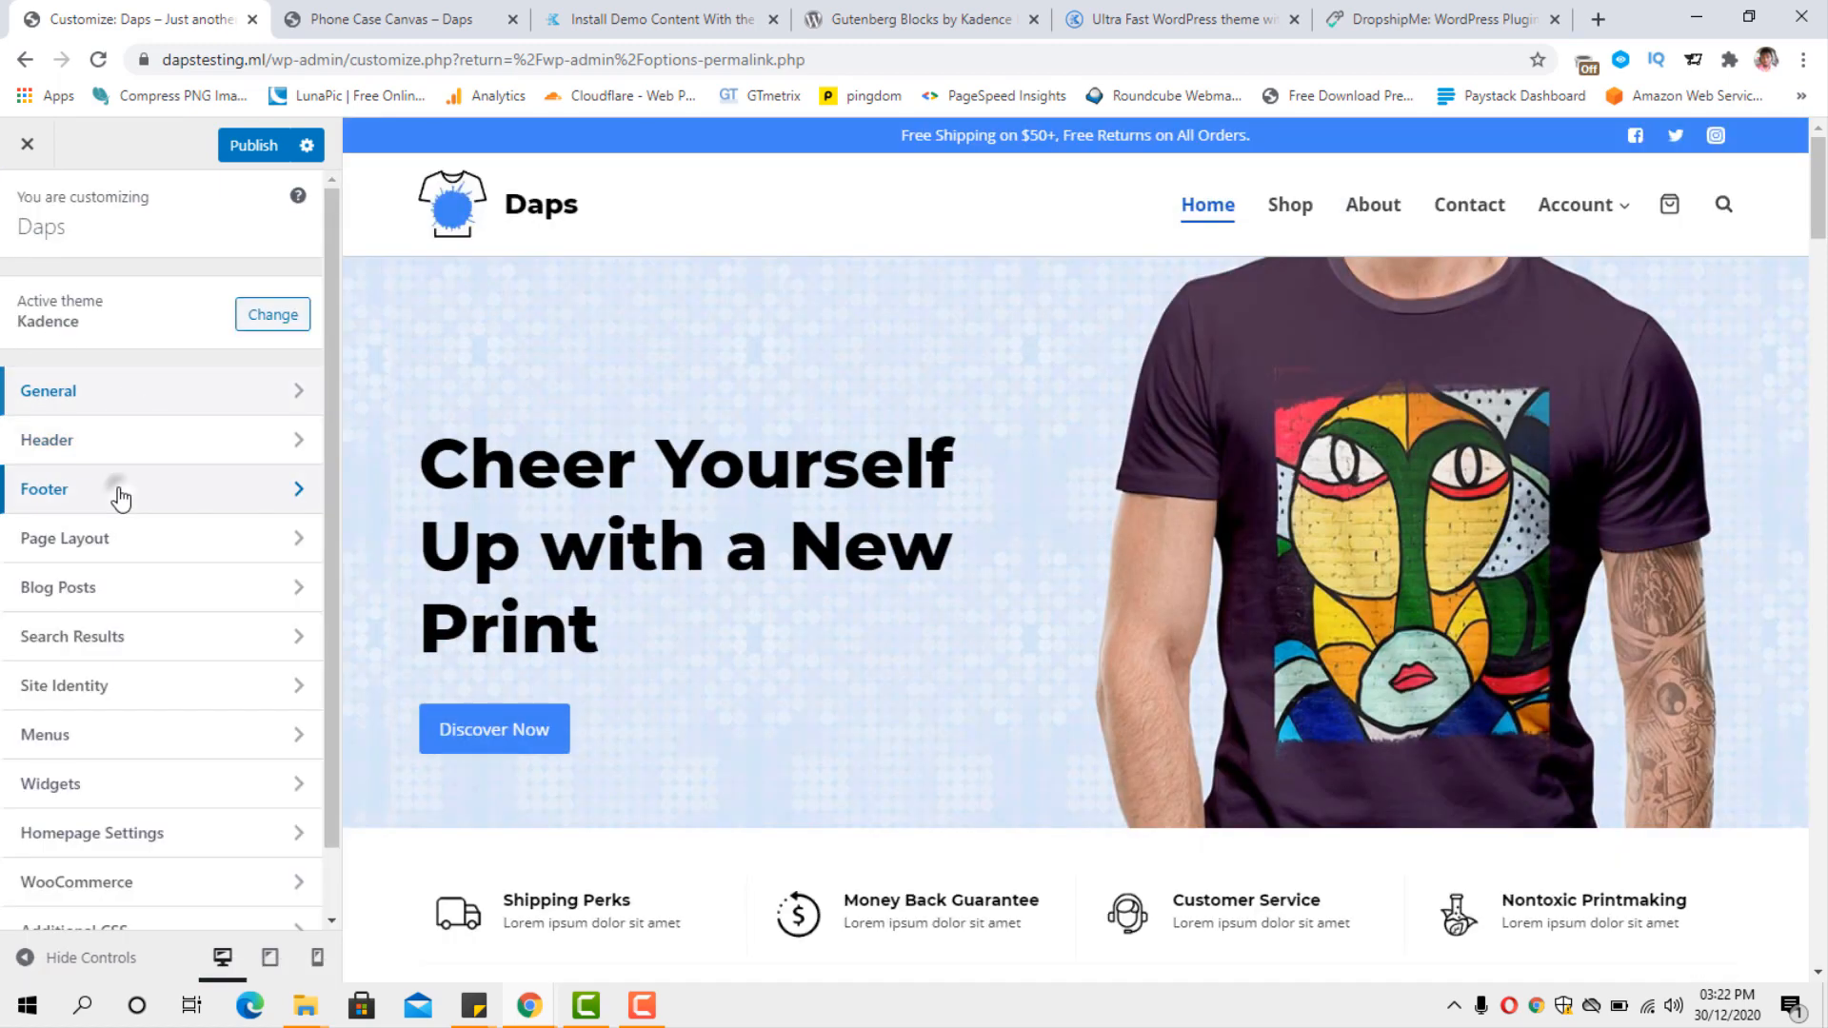
# Open the footer builder and examine how its rows and widgets correspond to the footer on the homepage.
pyautogui.click(119, 493)
pyautogui.scroll(-8, 1313, 482)
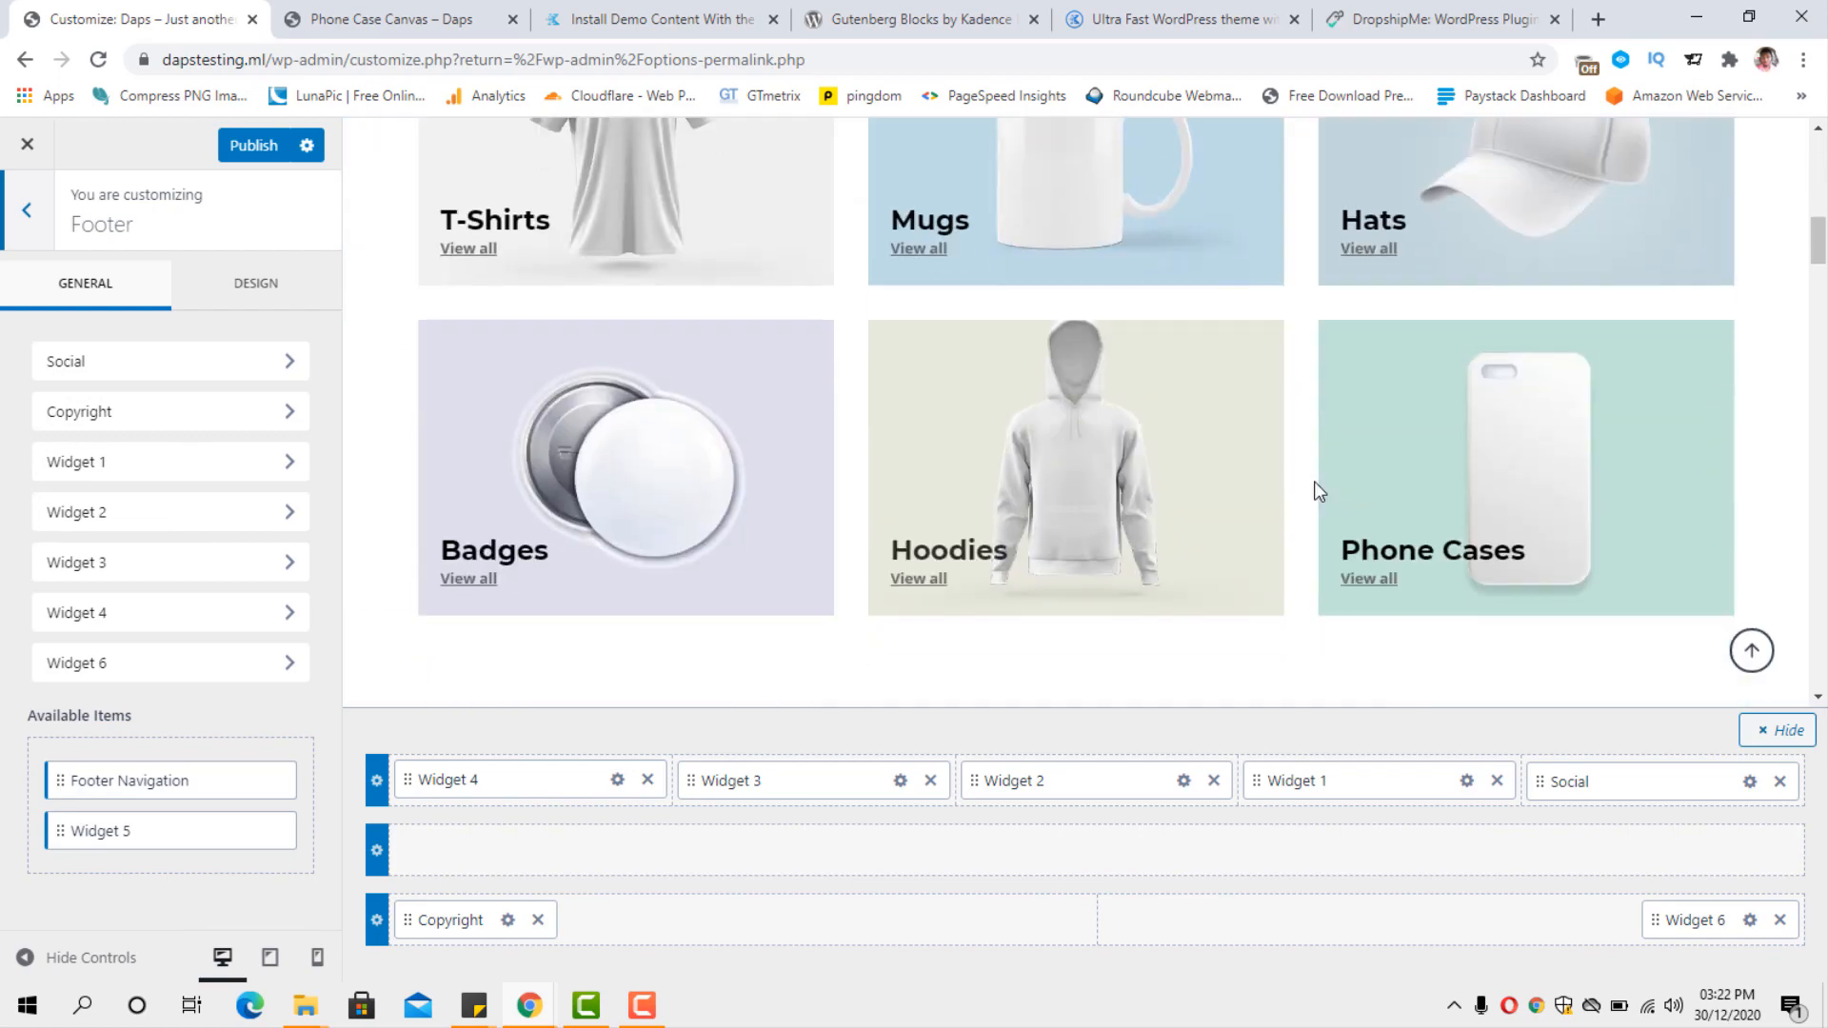
pyautogui.scroll(4, 983, 694)
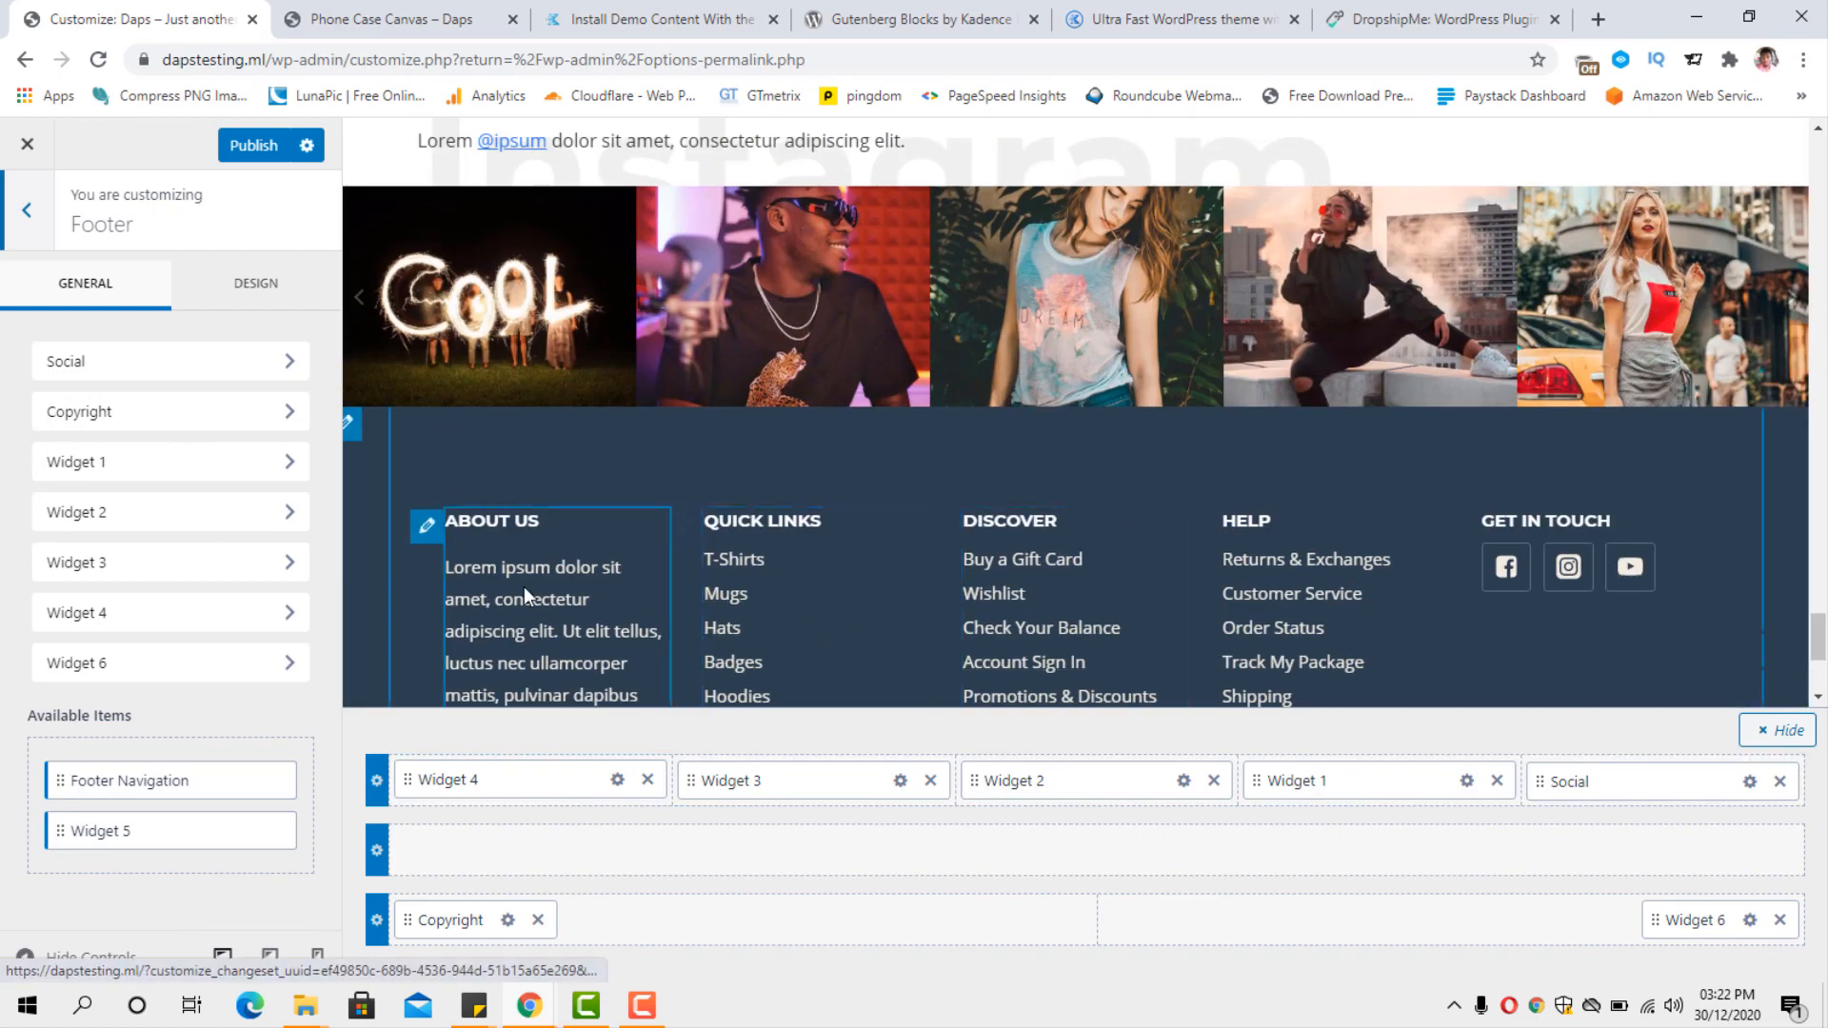
pyautogui.scroll(-1, 832, 596)
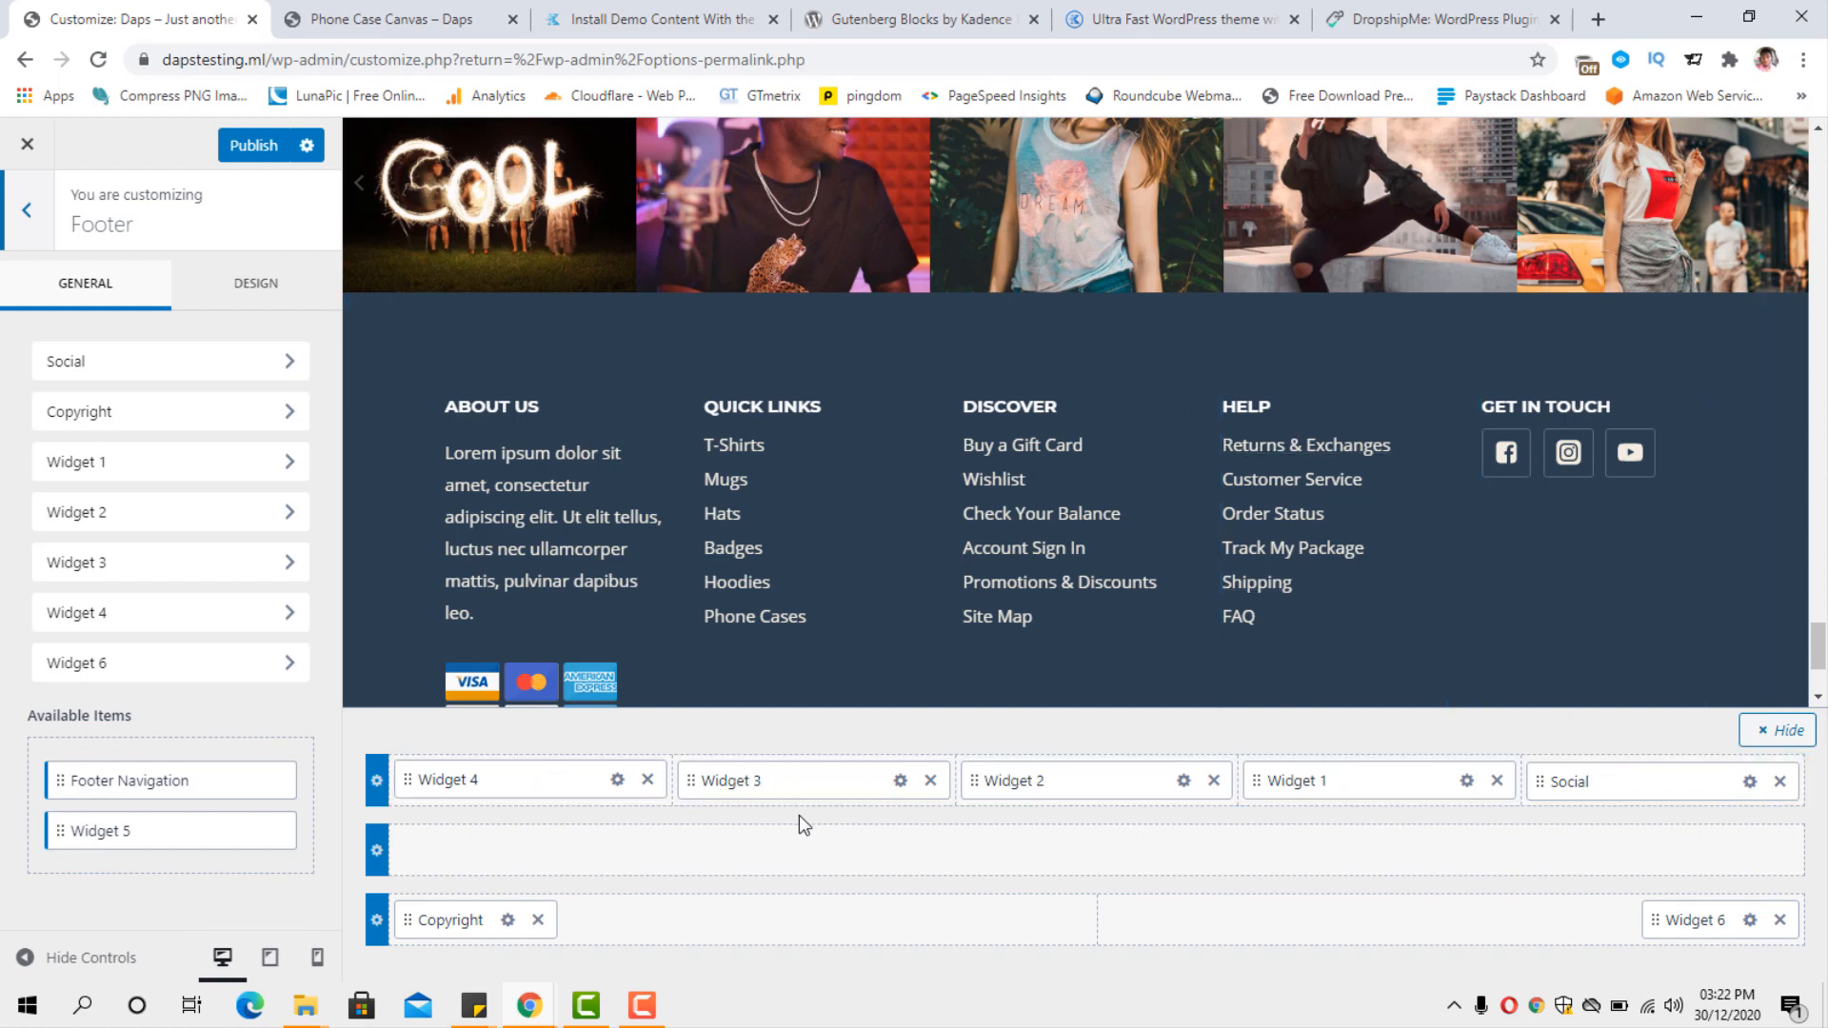
pyautogui.moveTo(802, 778)
pyautogui.mouseDown()
pyautogui.moveTo(603, 790)
pyautogui.moveTo(824, 795)
pyautogui.mouseUp()
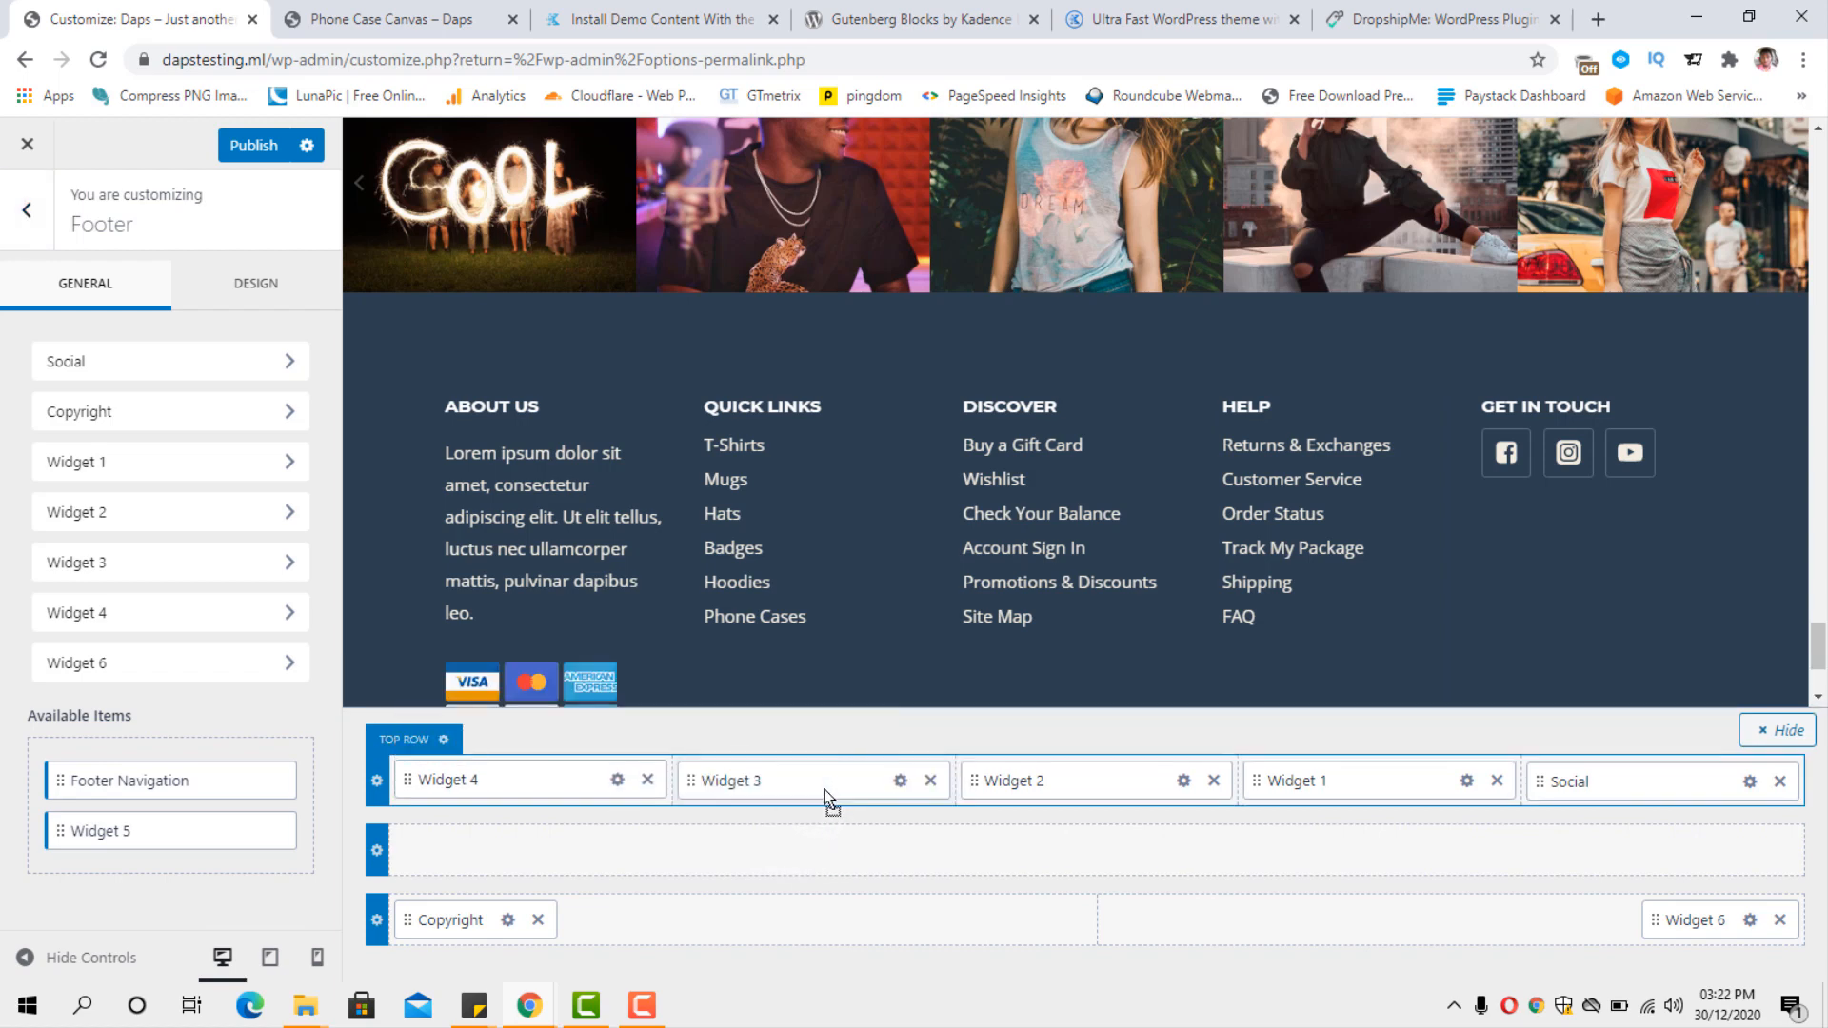
pyautogui.scroll(-3, 1123, 541)
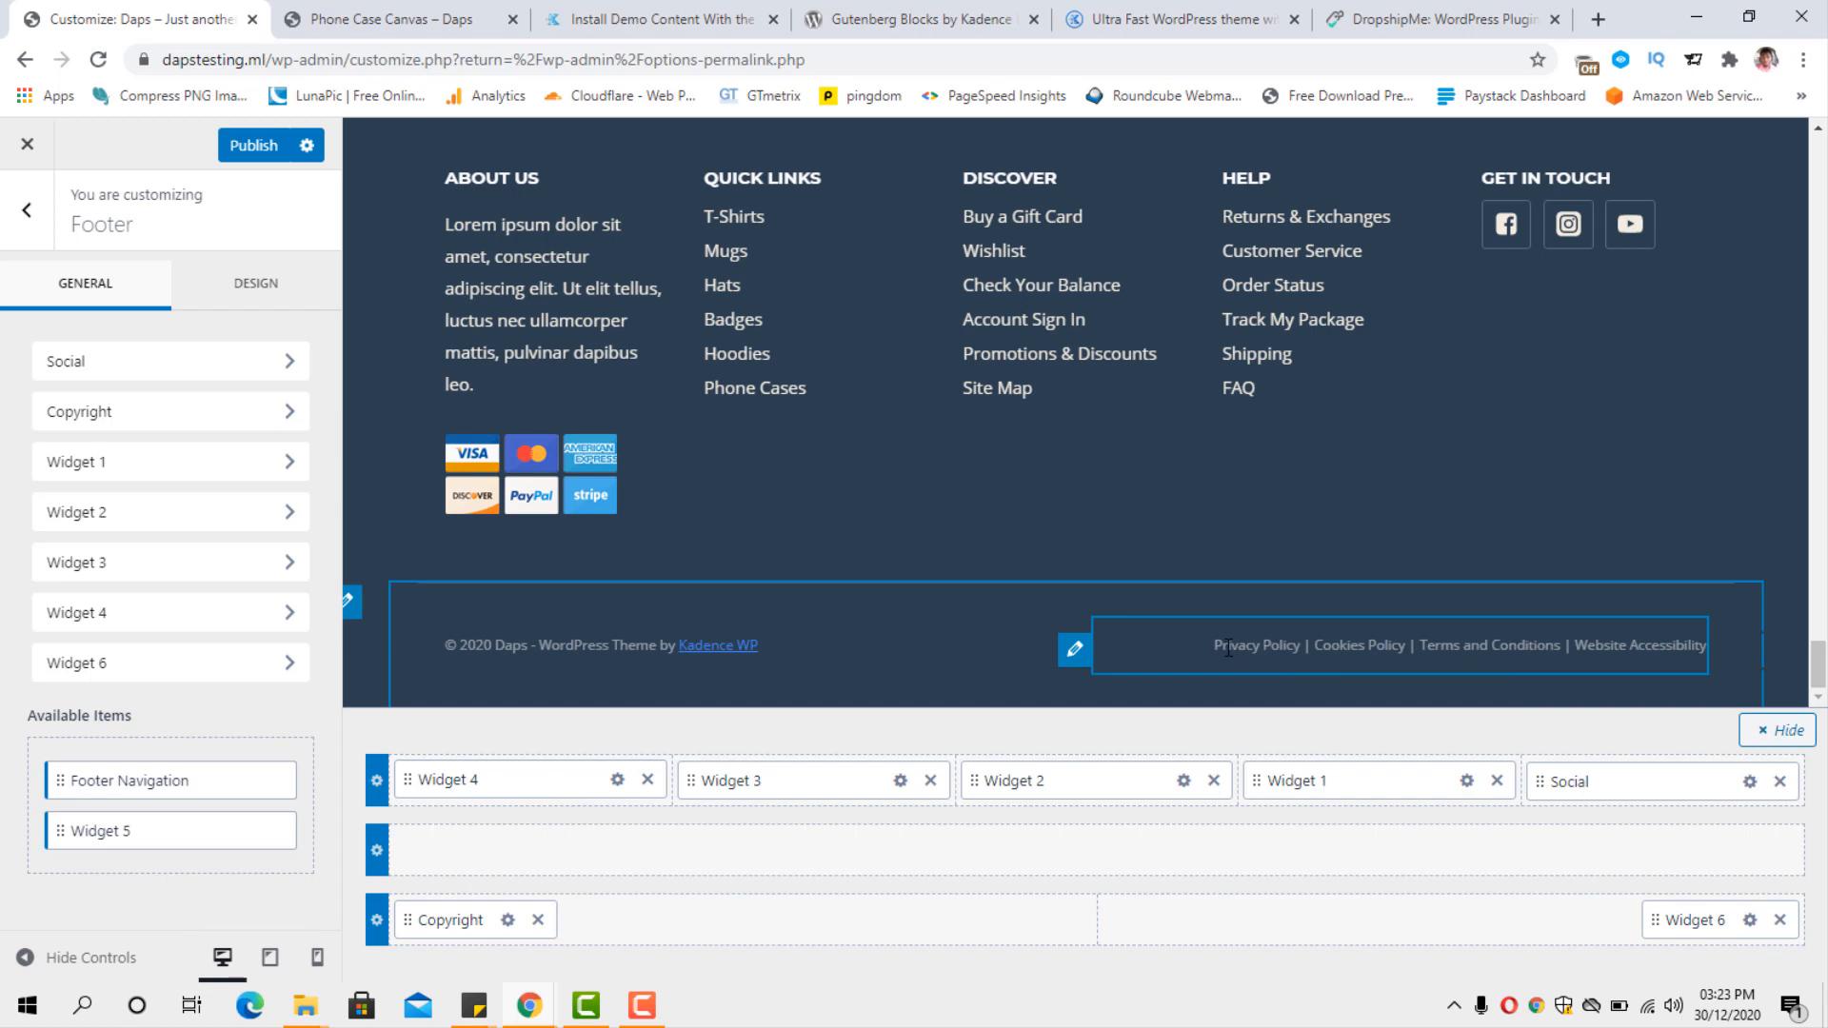
# Open the policy links text widget in the footer, and try adding a link to "Privacy Policy" without entering a URL.
pyautogui.click(1074, 651)
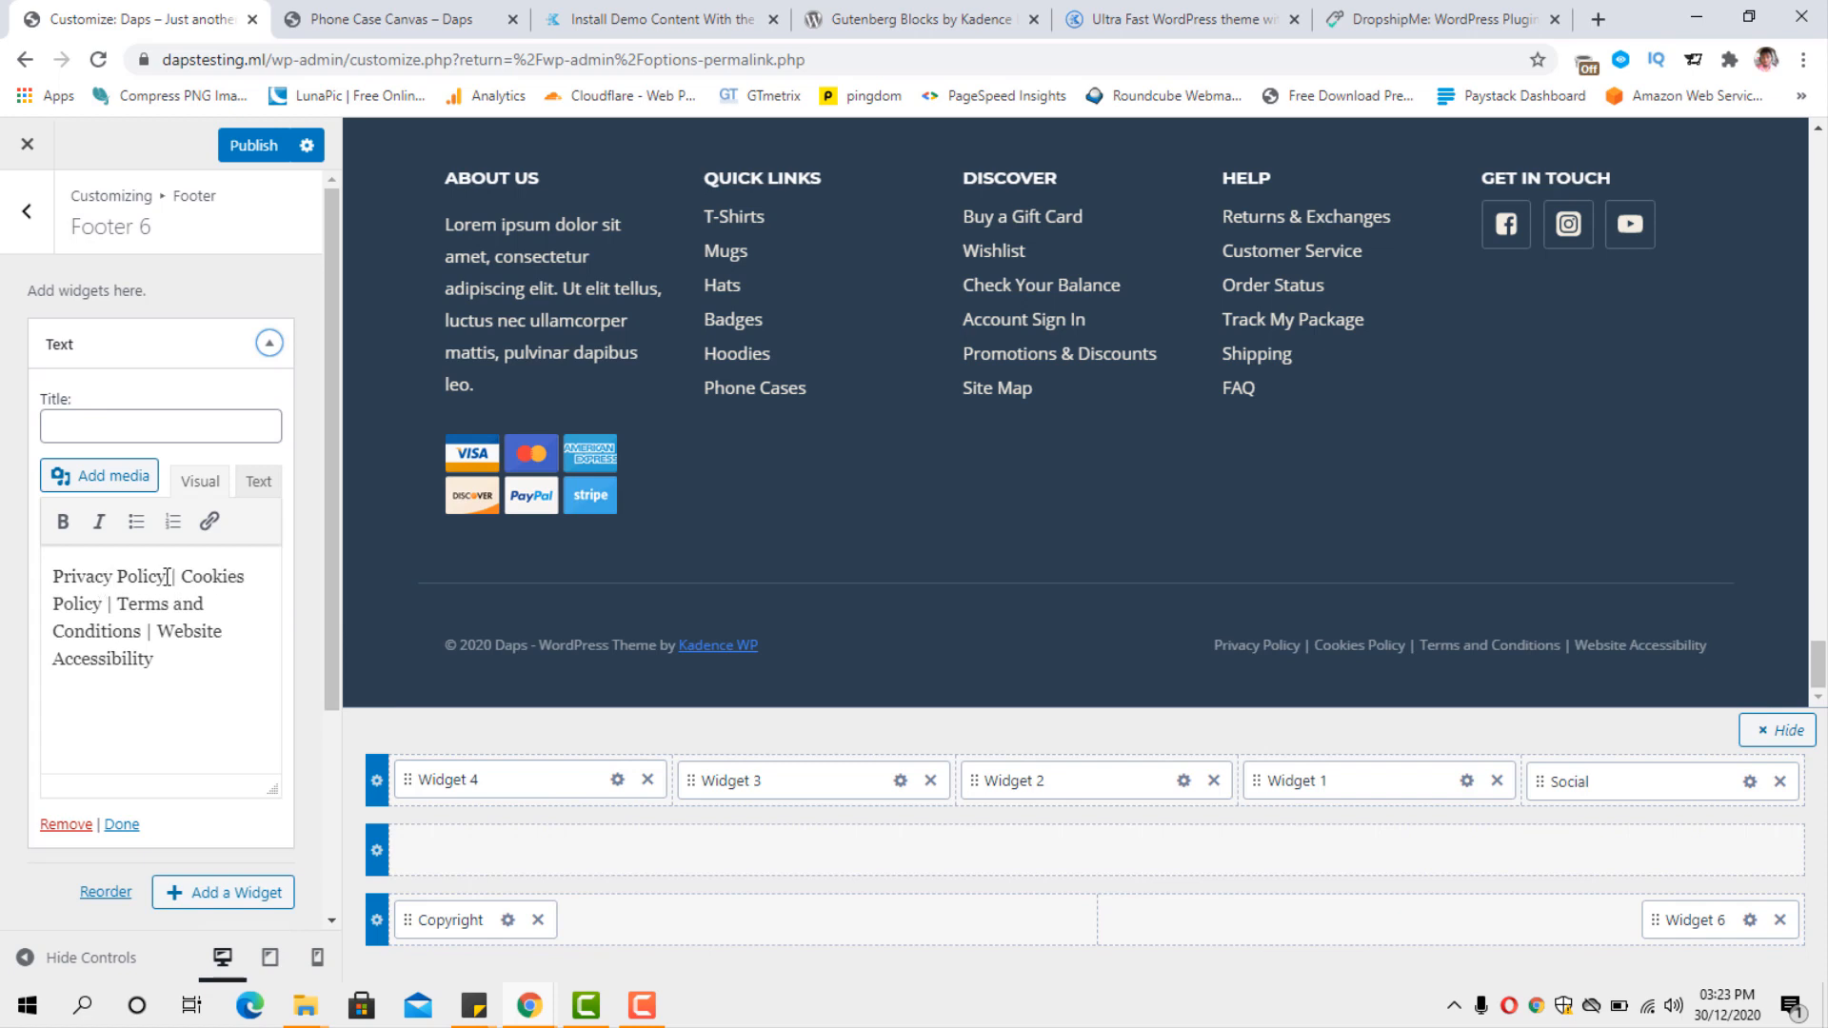
pyautogui.moveTo(168, 576); pyautogui.dragTo(56, 572)
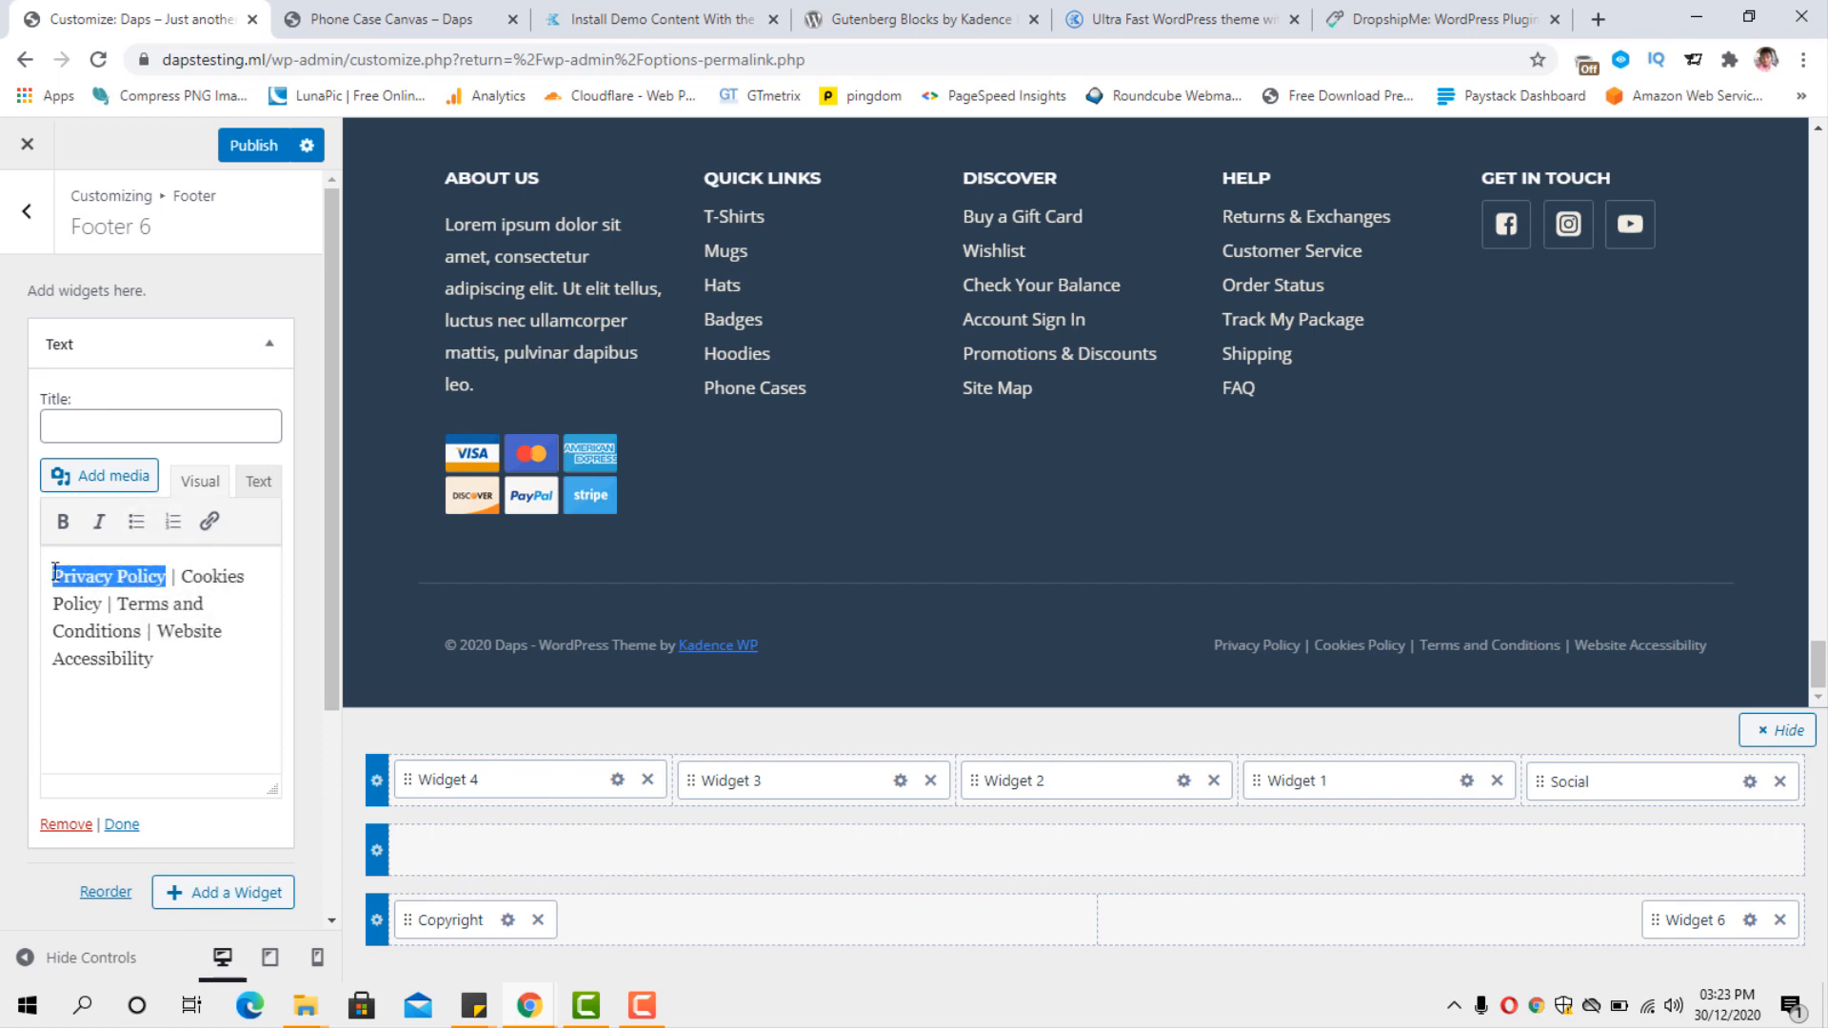
pyautogui.click(208, 521)
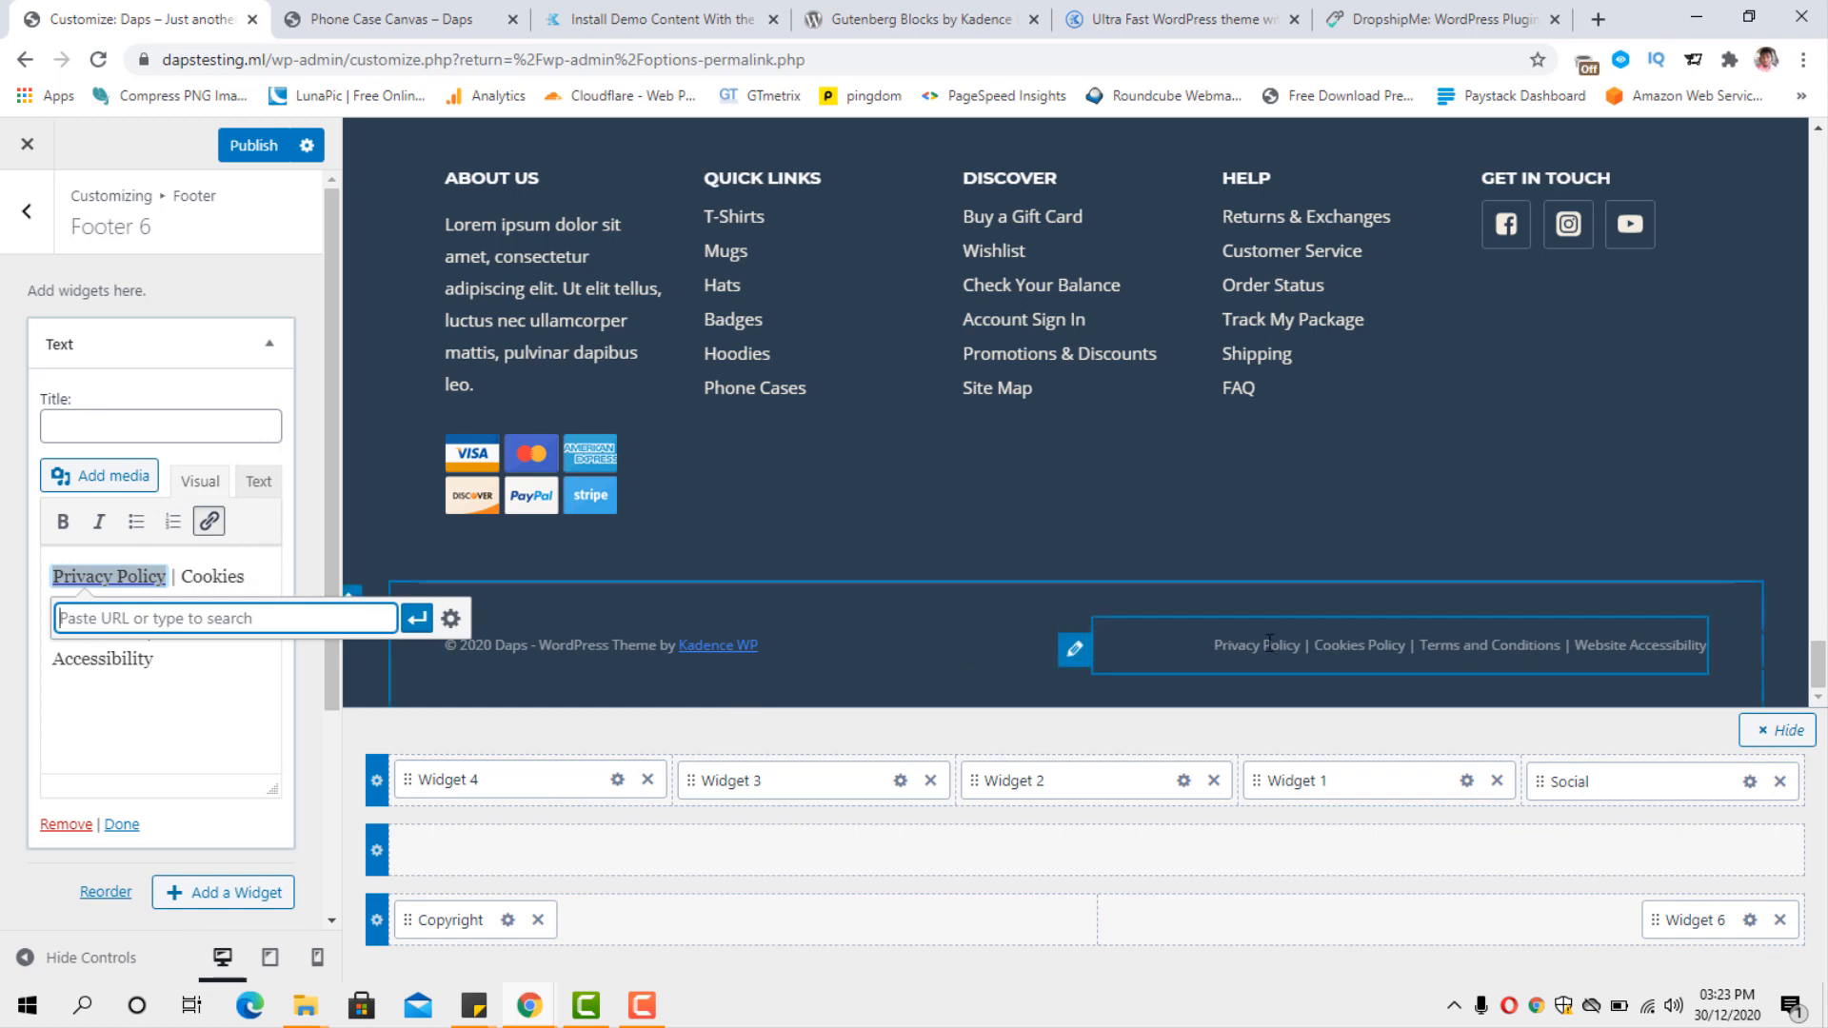
pyautogui.click(218, 745)
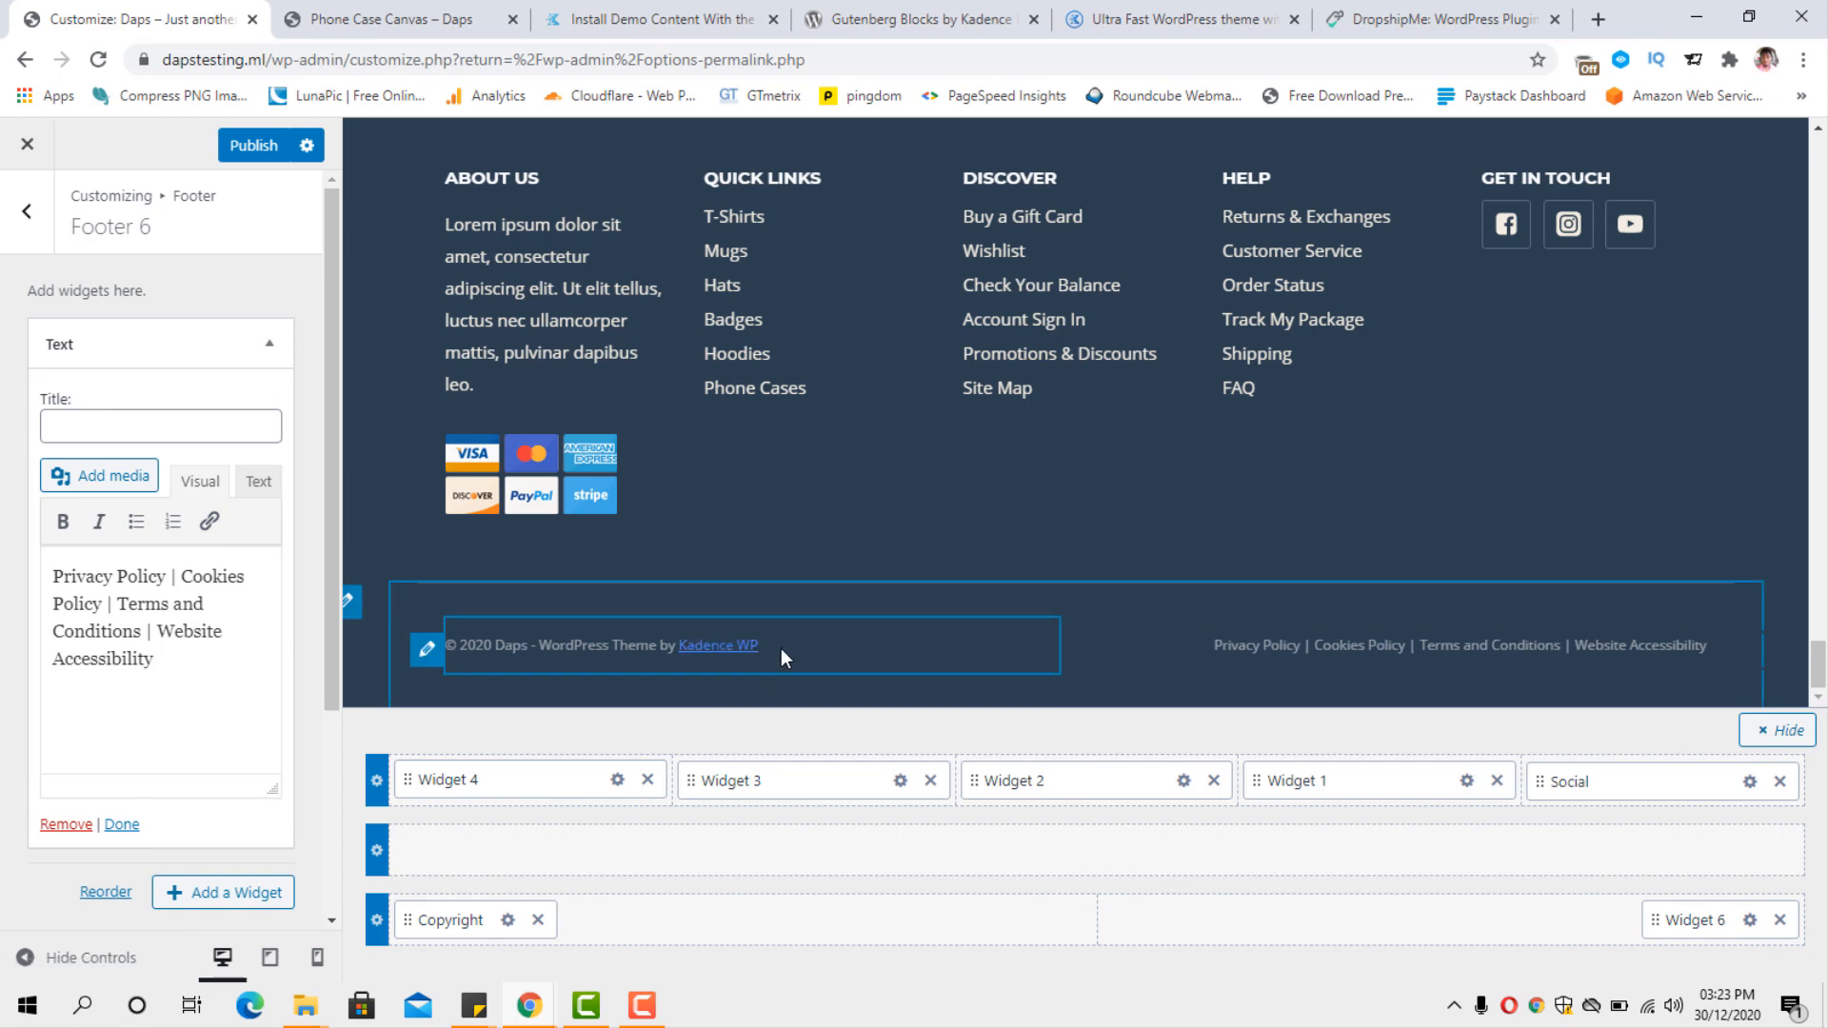
# Remove the {theme-credit} placeholder from the footer copyright text, keeping {copyright} {year} {site-title}.
pyautogui.click(430, 651)
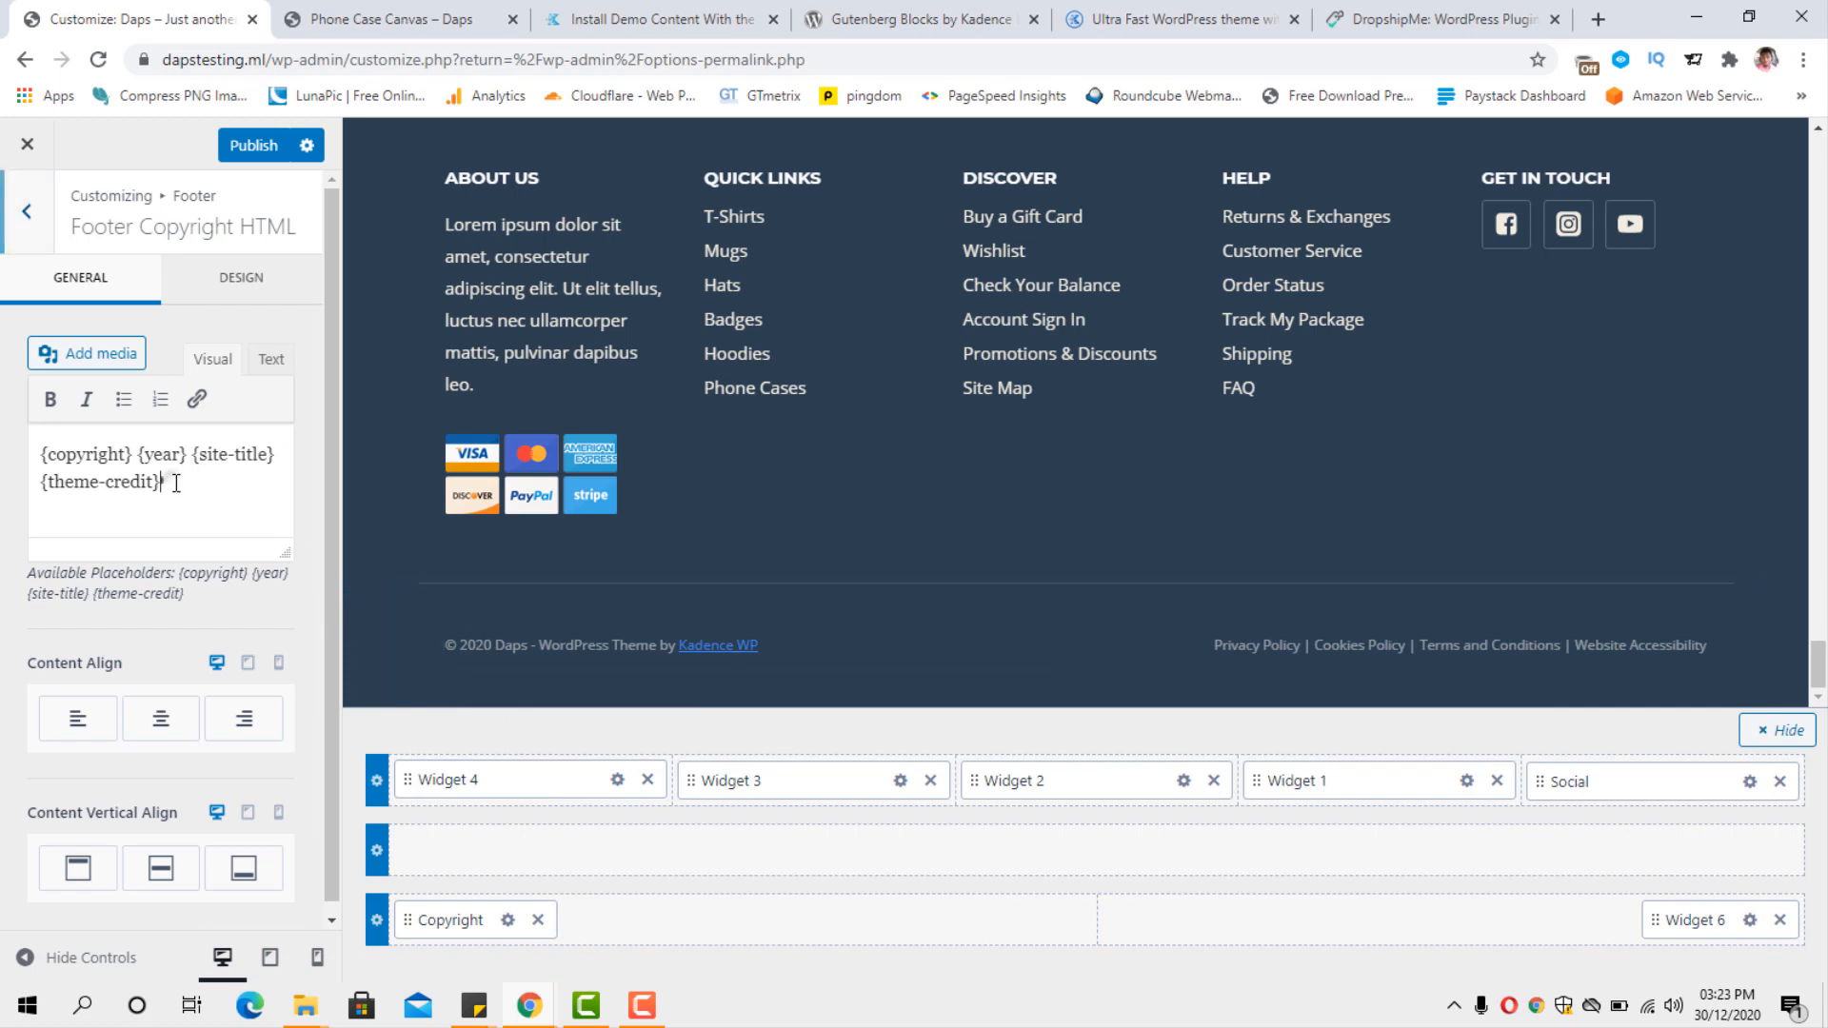
pyautogui.moveTo(161, 482); pyautogui.dragTo(43, 483)
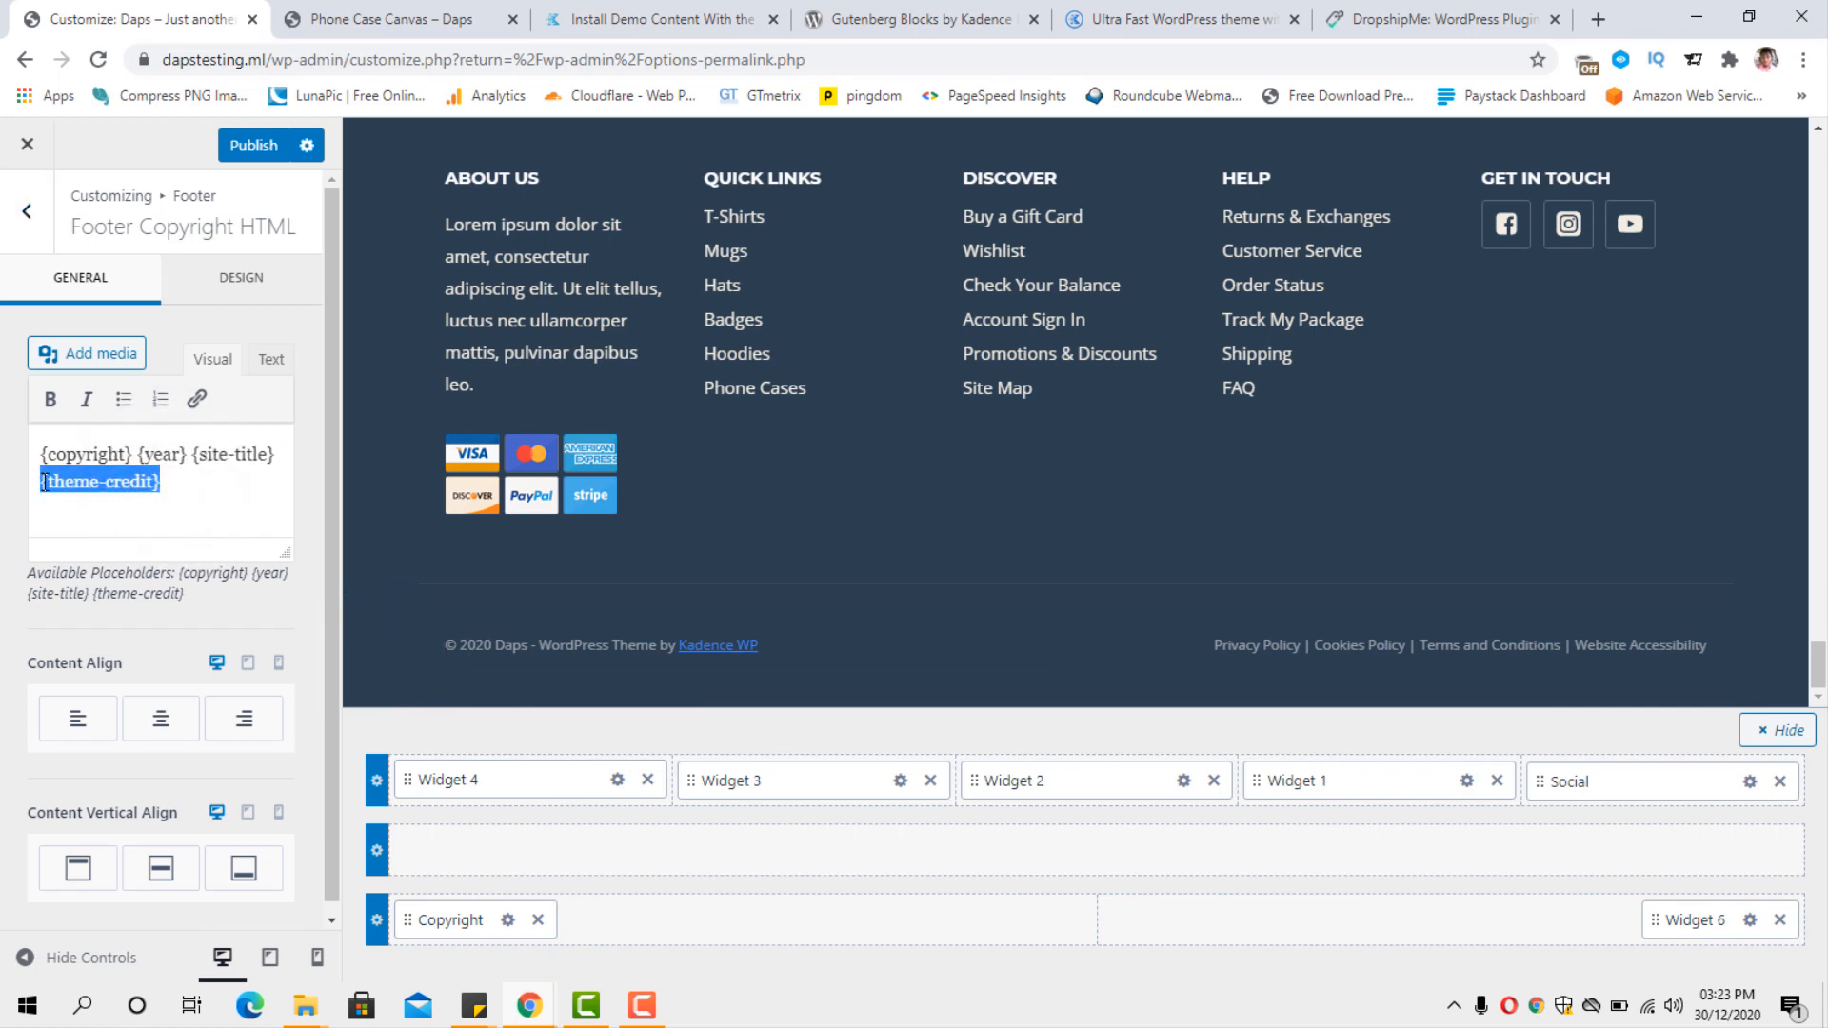
pyautogui.press('BackSpace')
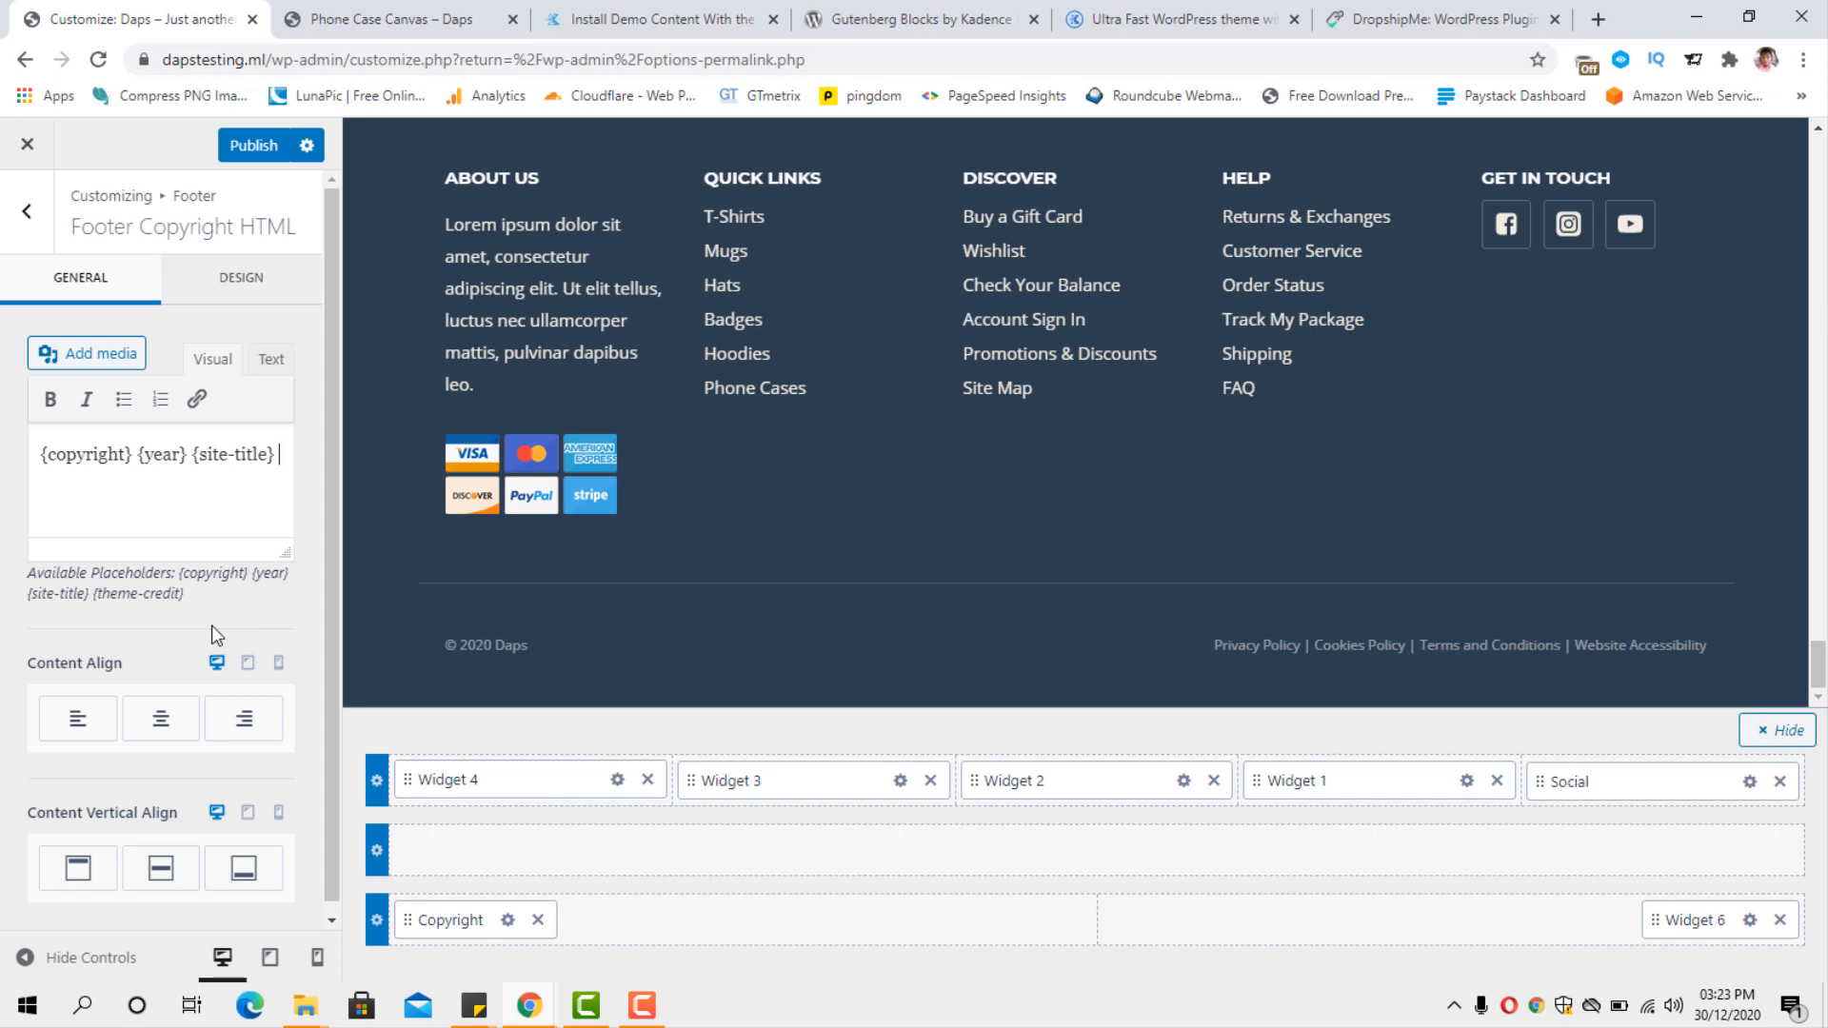
pyautogui.click(23, 211)
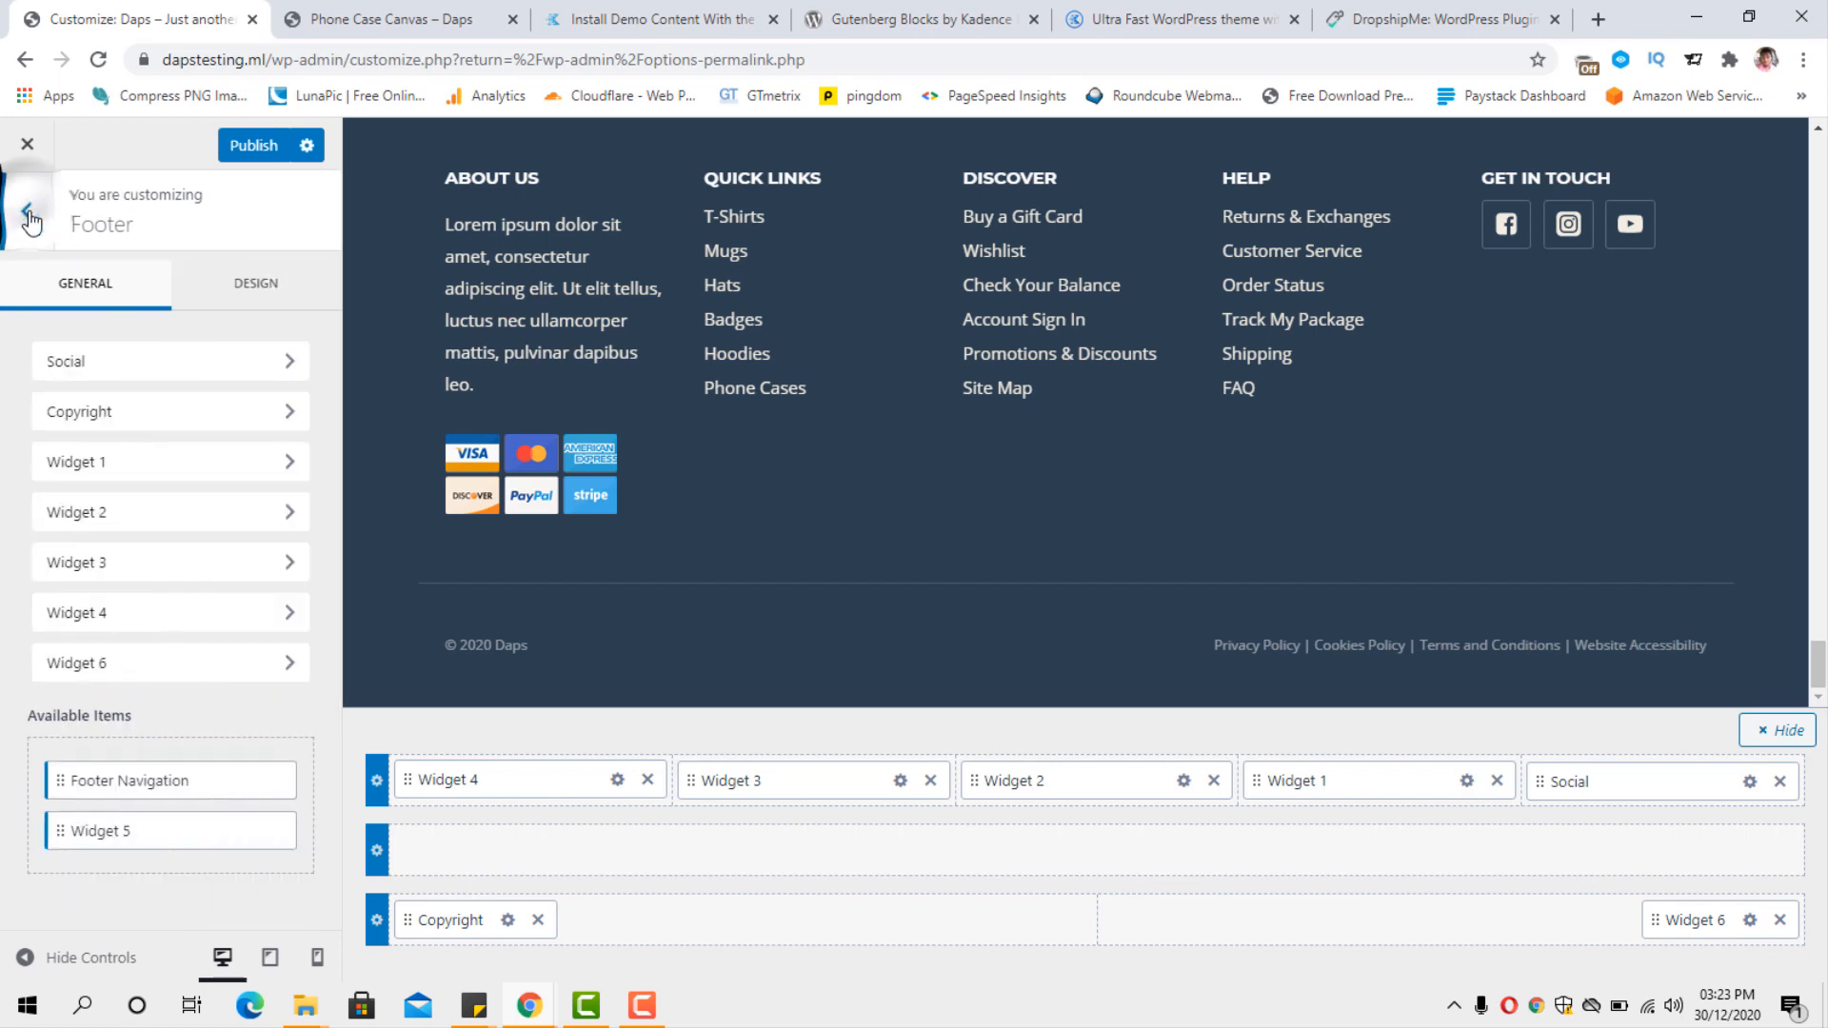
# Leave the footer settings and open the Site Identity settings.
pyautogui.click(21, 215)
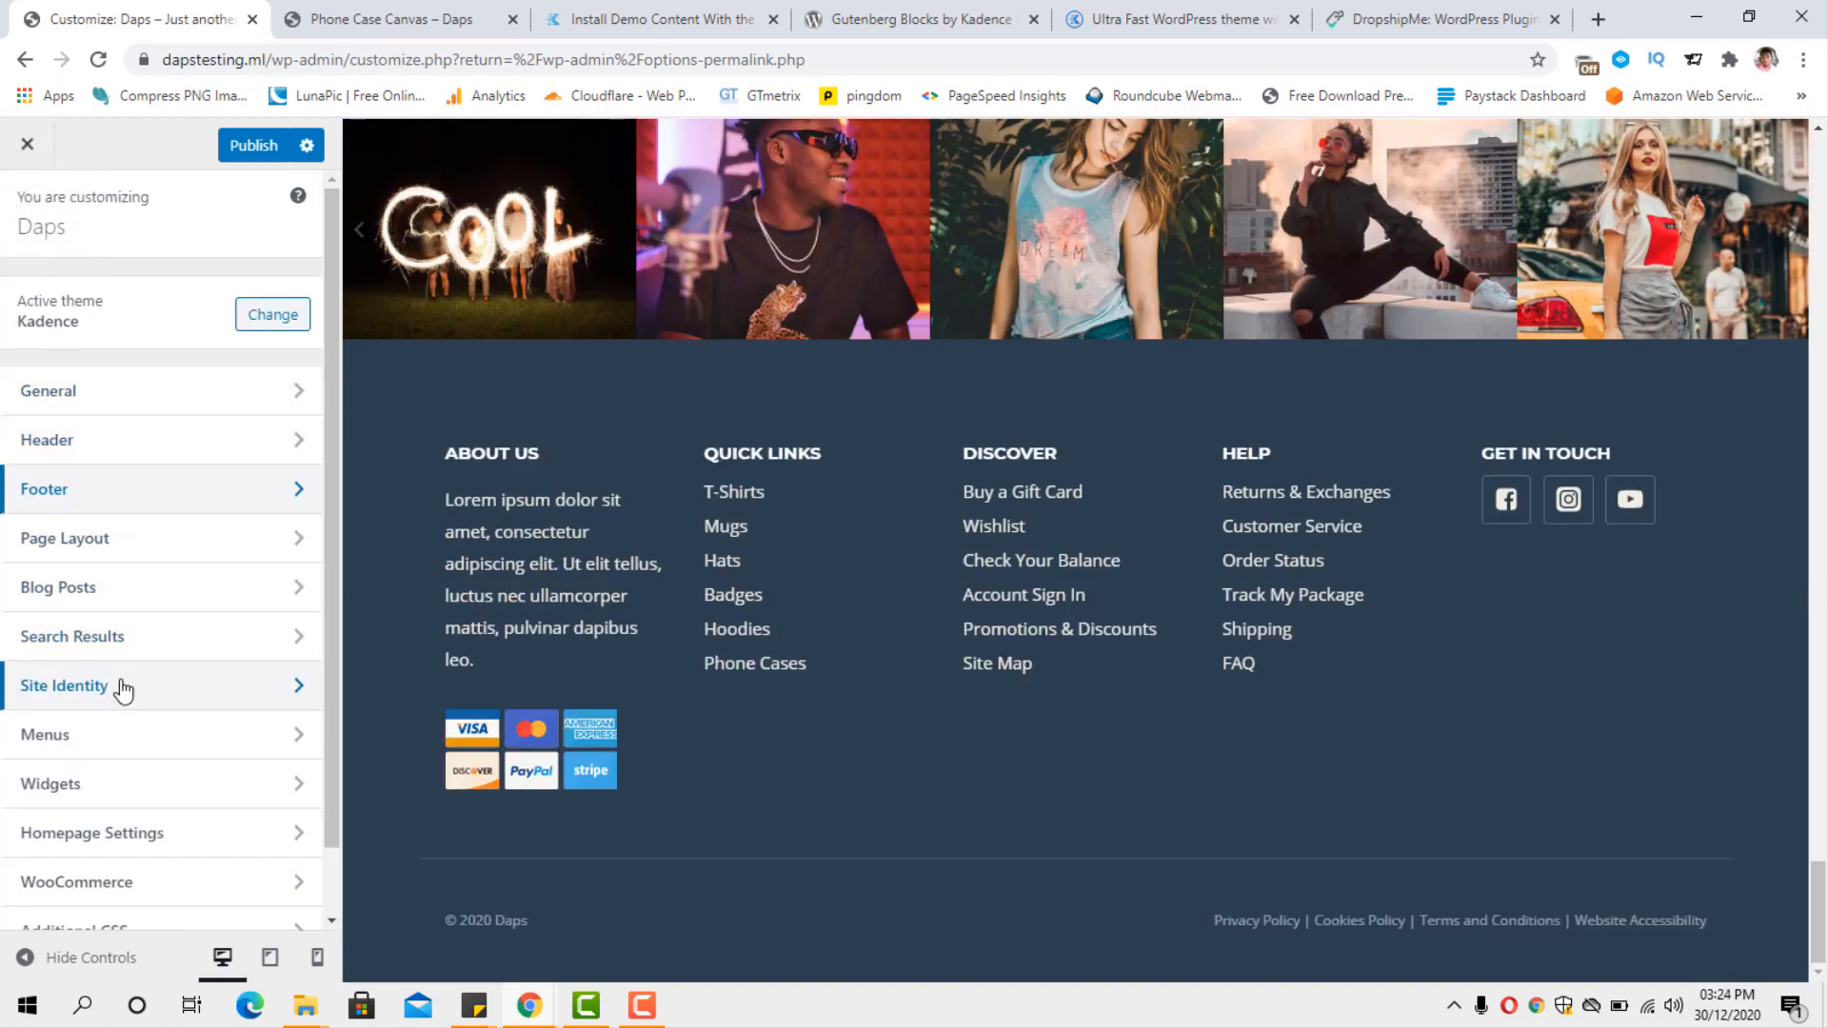
pyautogui.scroll(-1, 125, 695)
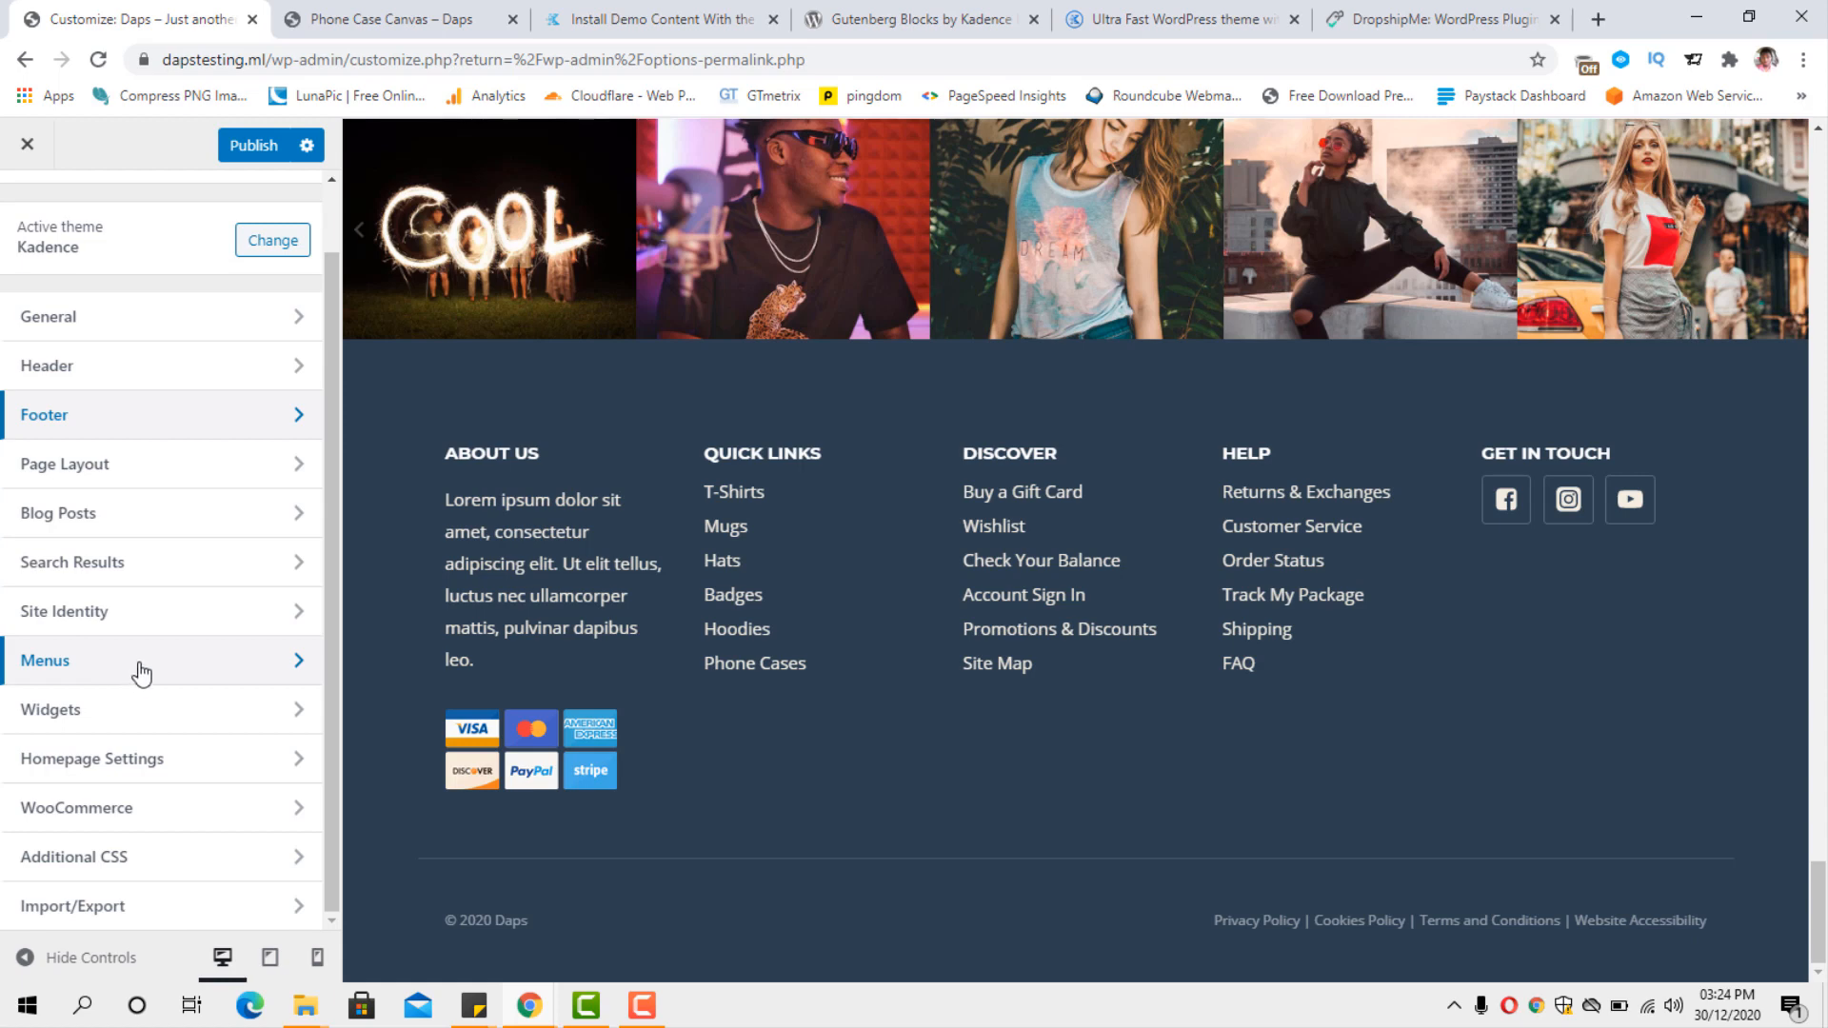
pyautogui.click(164, 614)
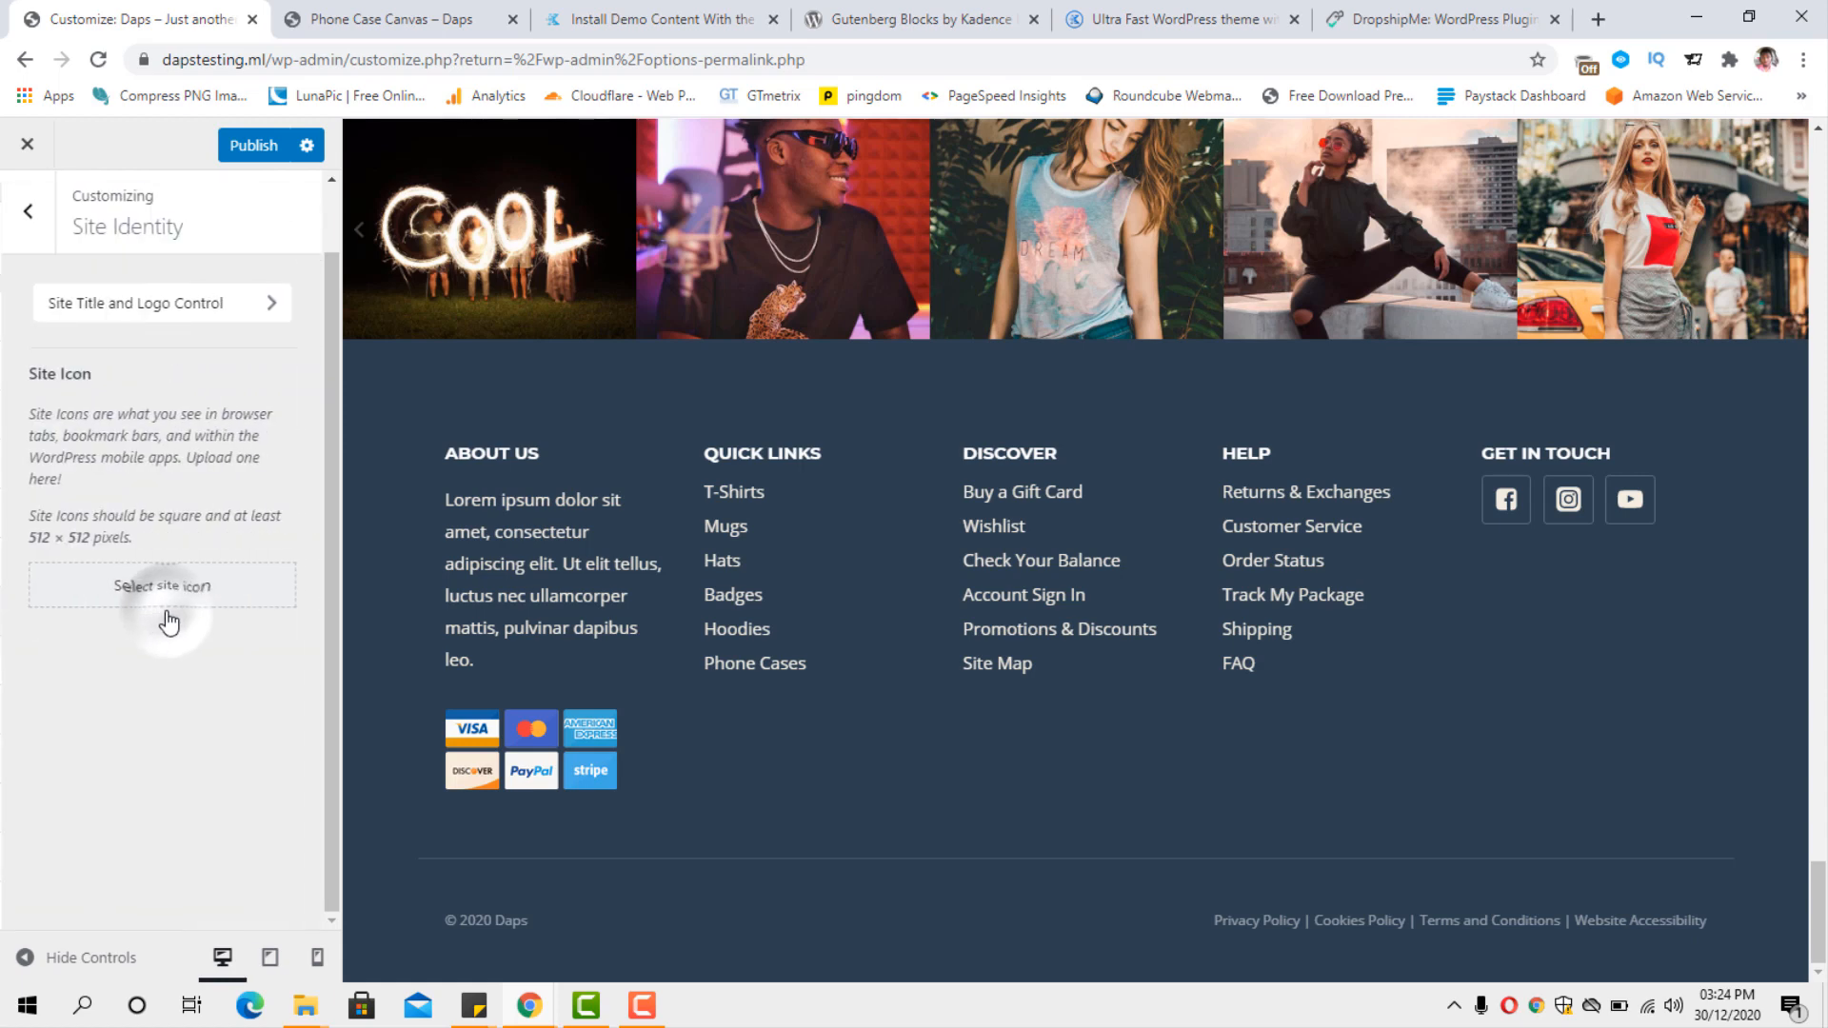
# Open the site title and logo settings, compare the logo layouts in the homepage header, and set the layout to Logo, Title & Tagline.
pyautogui.click(266, 319)
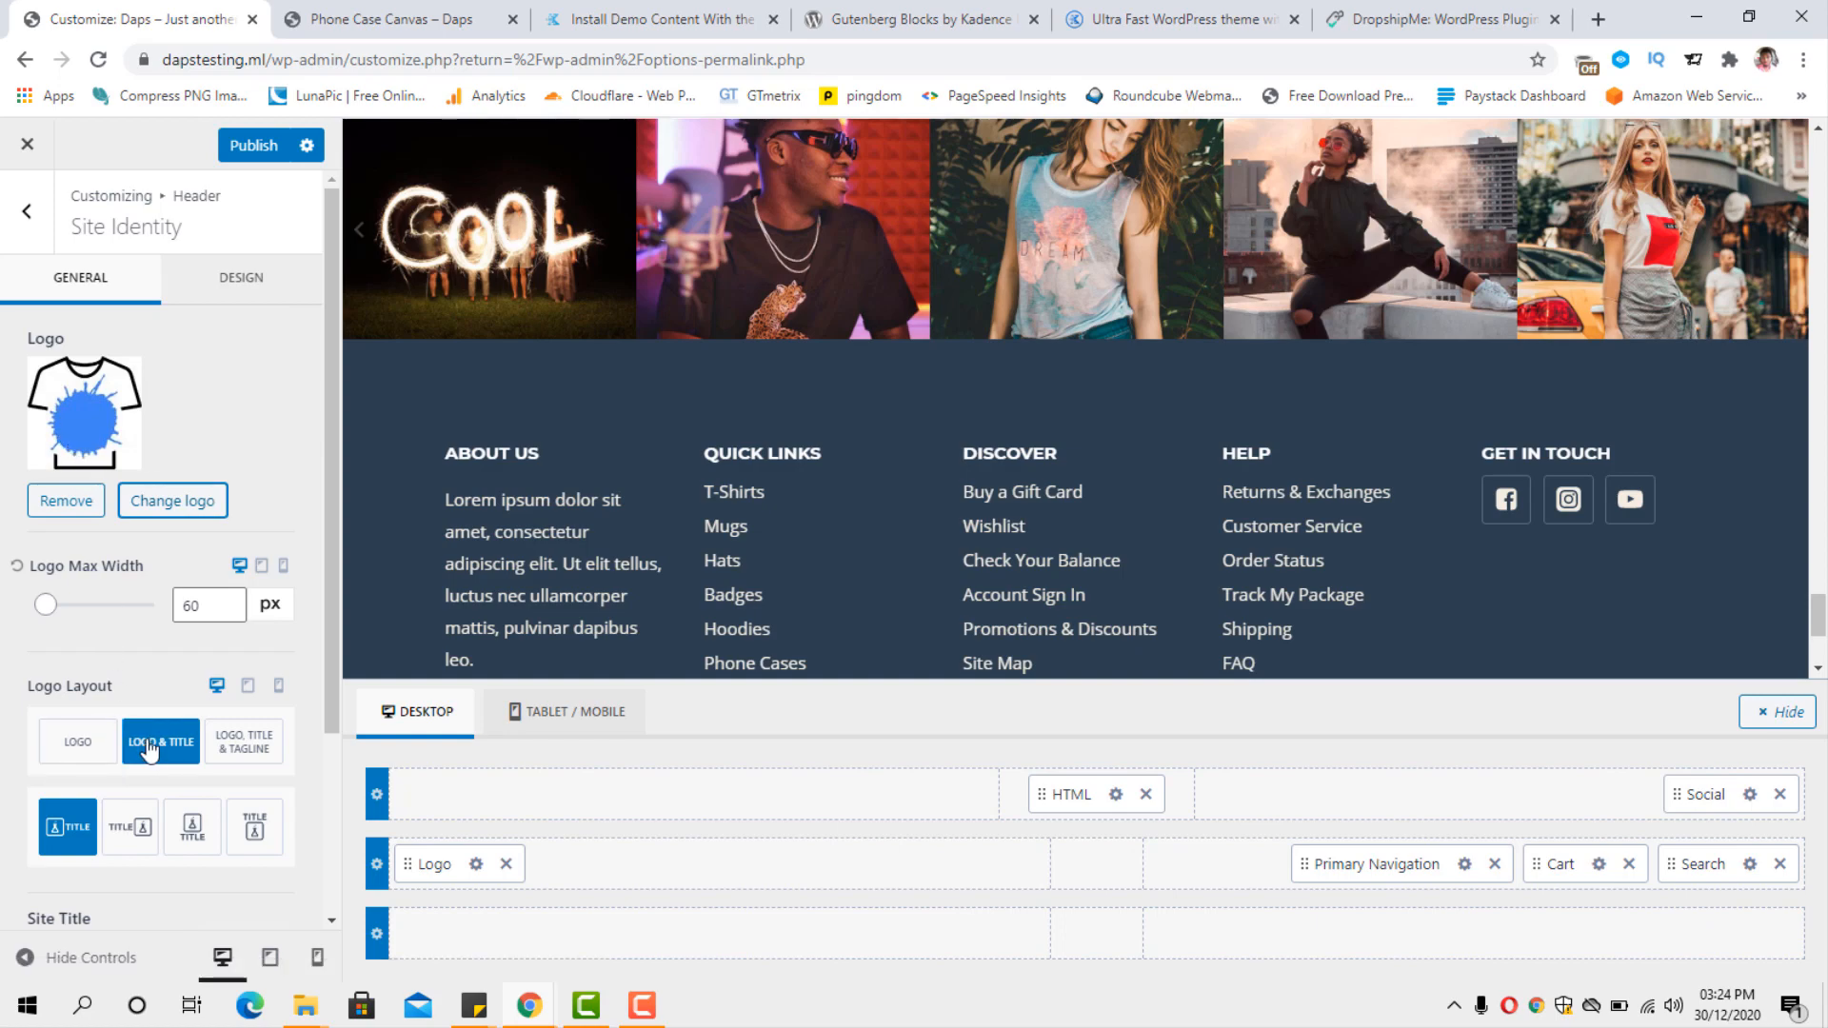
pyautogui.scroll(15, 896, 518)
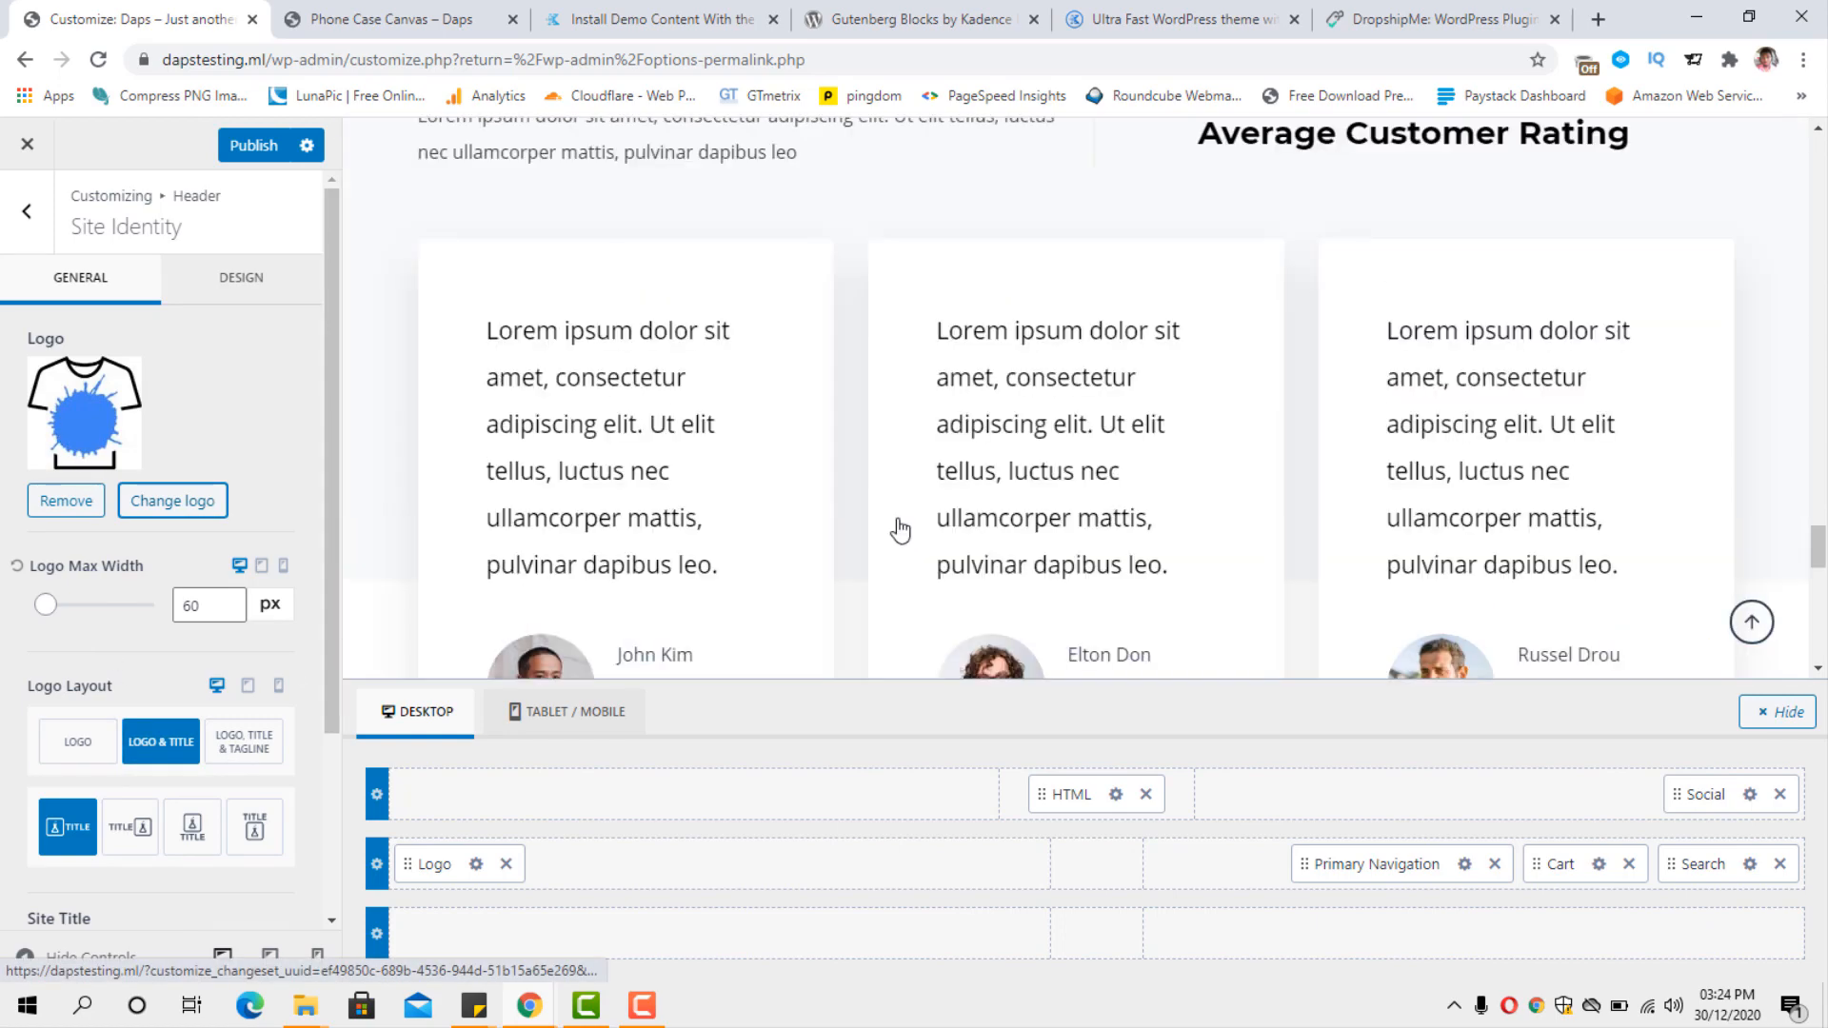
pyautogui.scroll(3, 1094, 505)
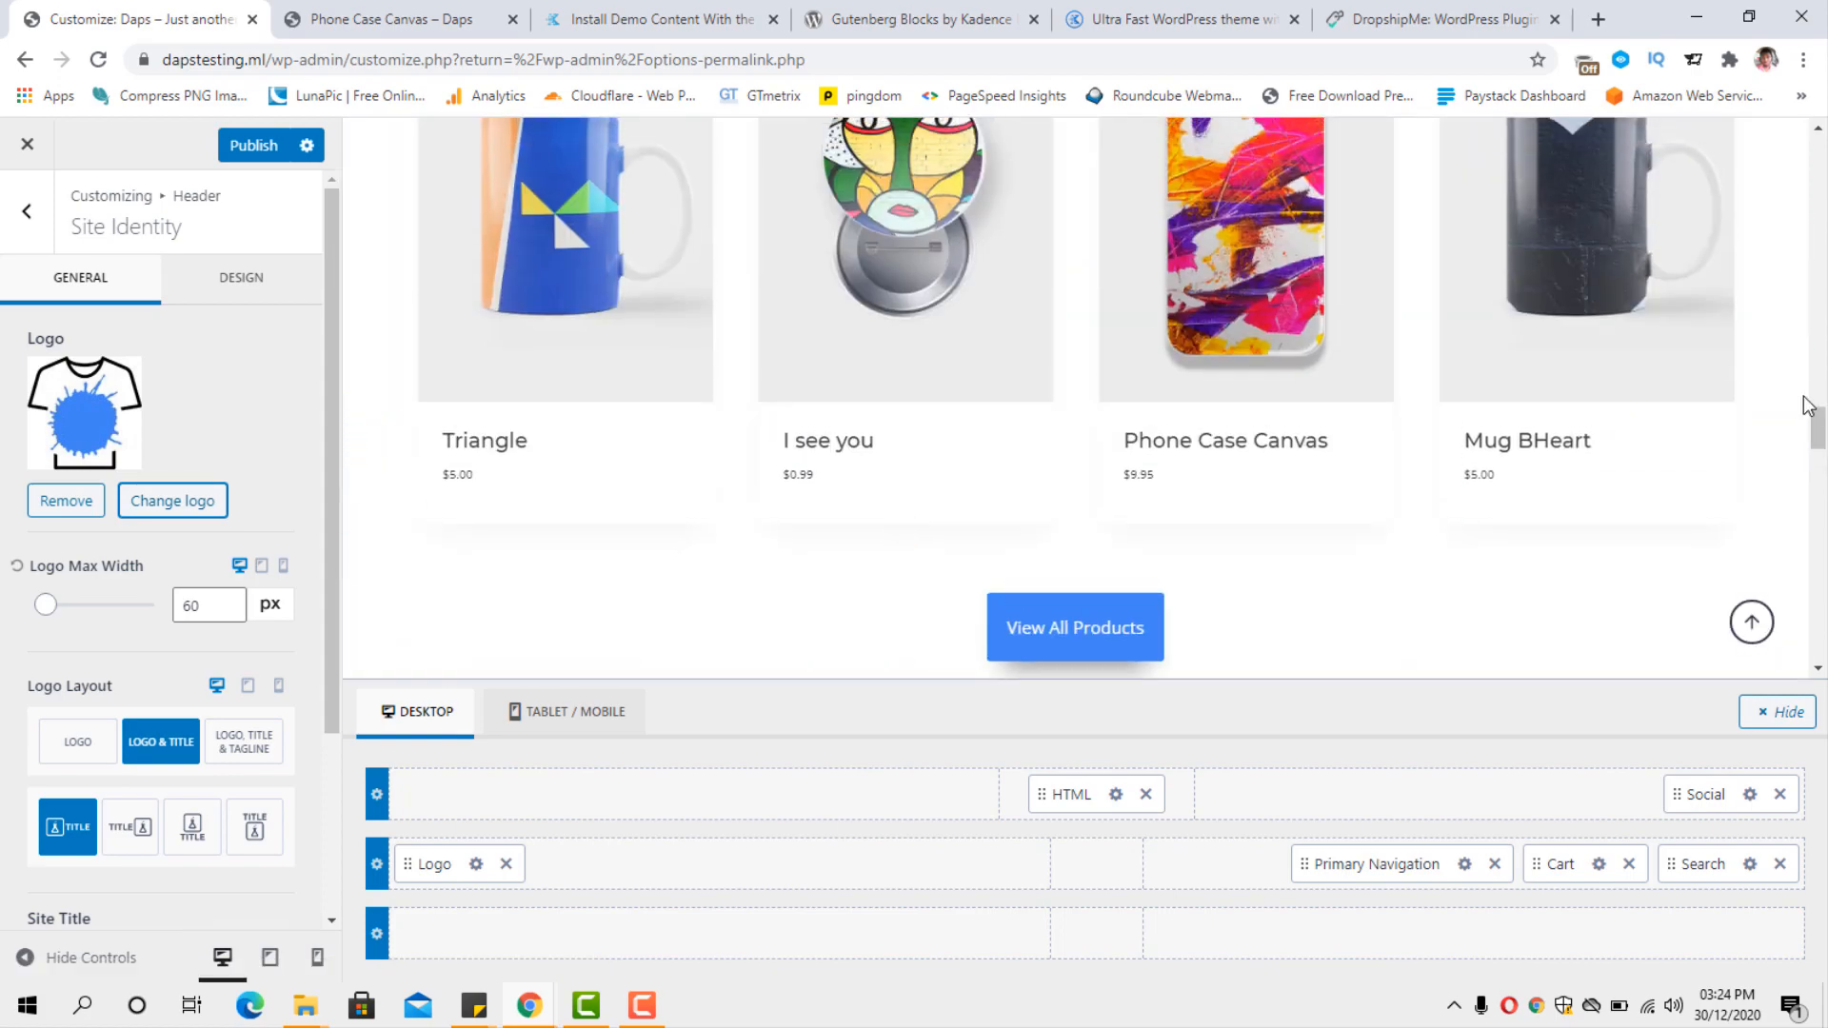
pyautogui.moveTo(1813, 428); pyautogui.dragTo(1809, 135)
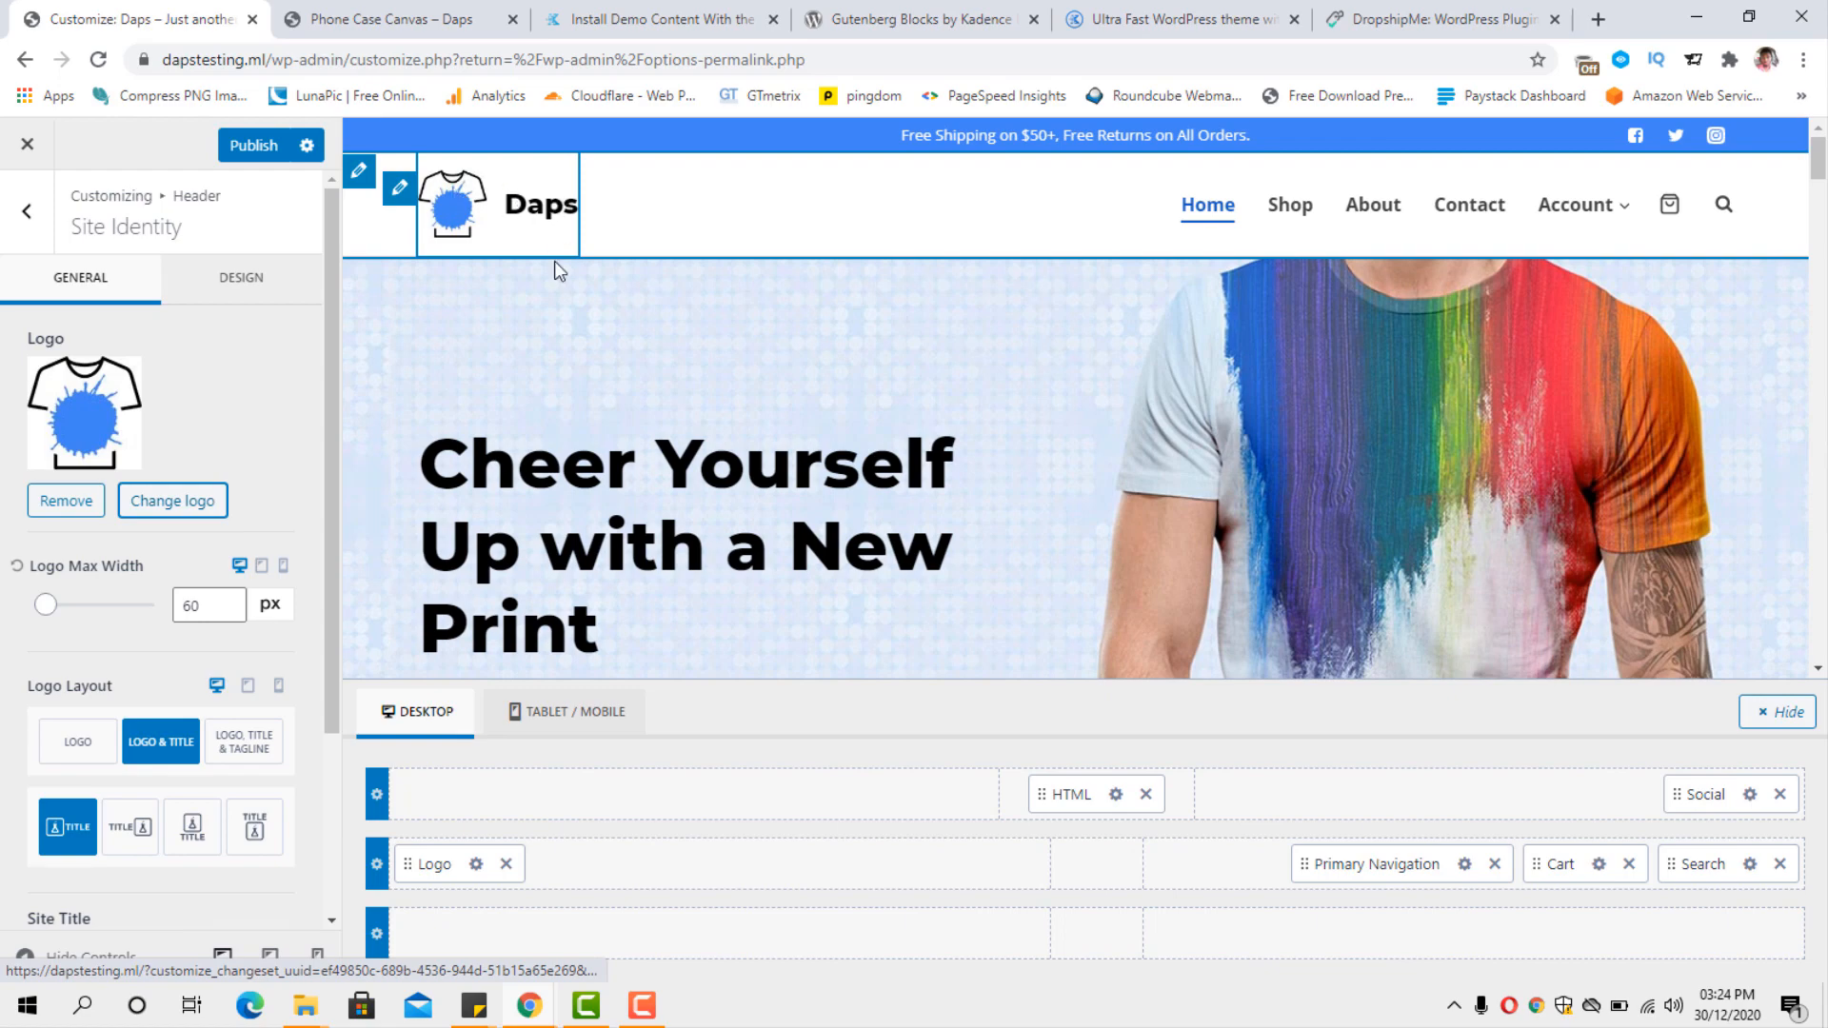
pyautogui.click(86, 744)
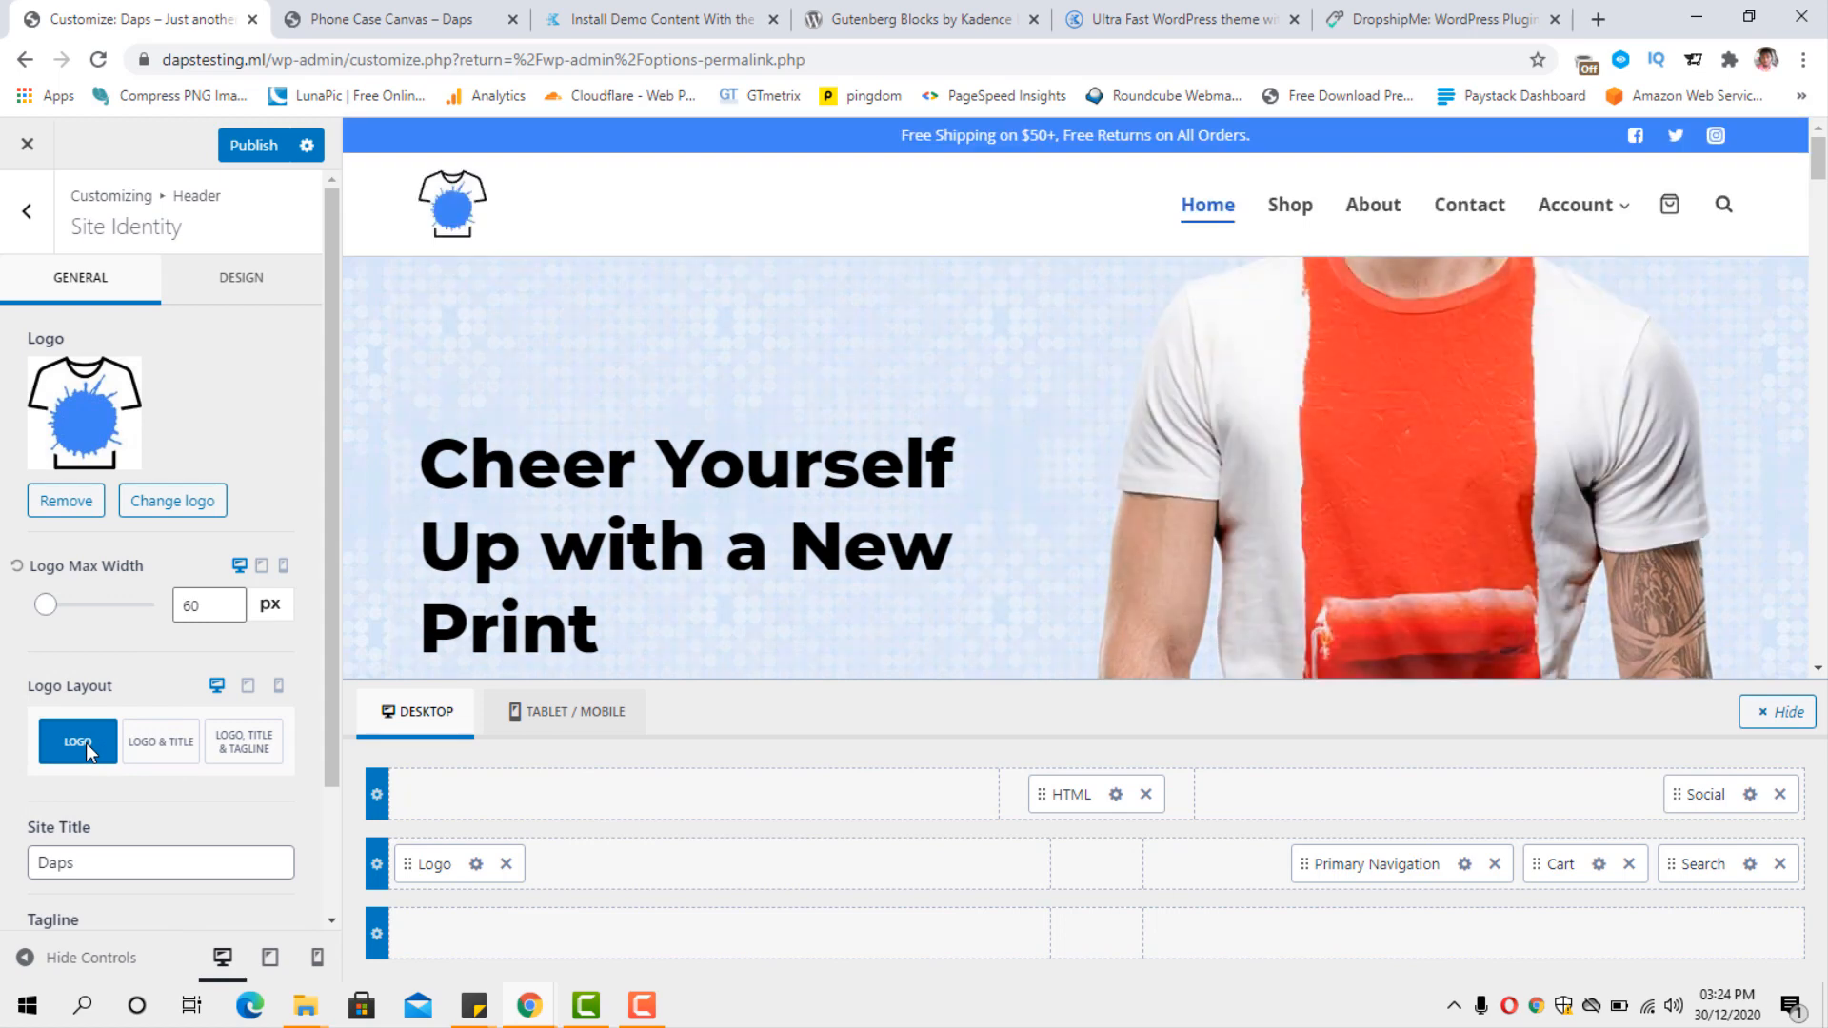
pyautogui.click(161, 745)
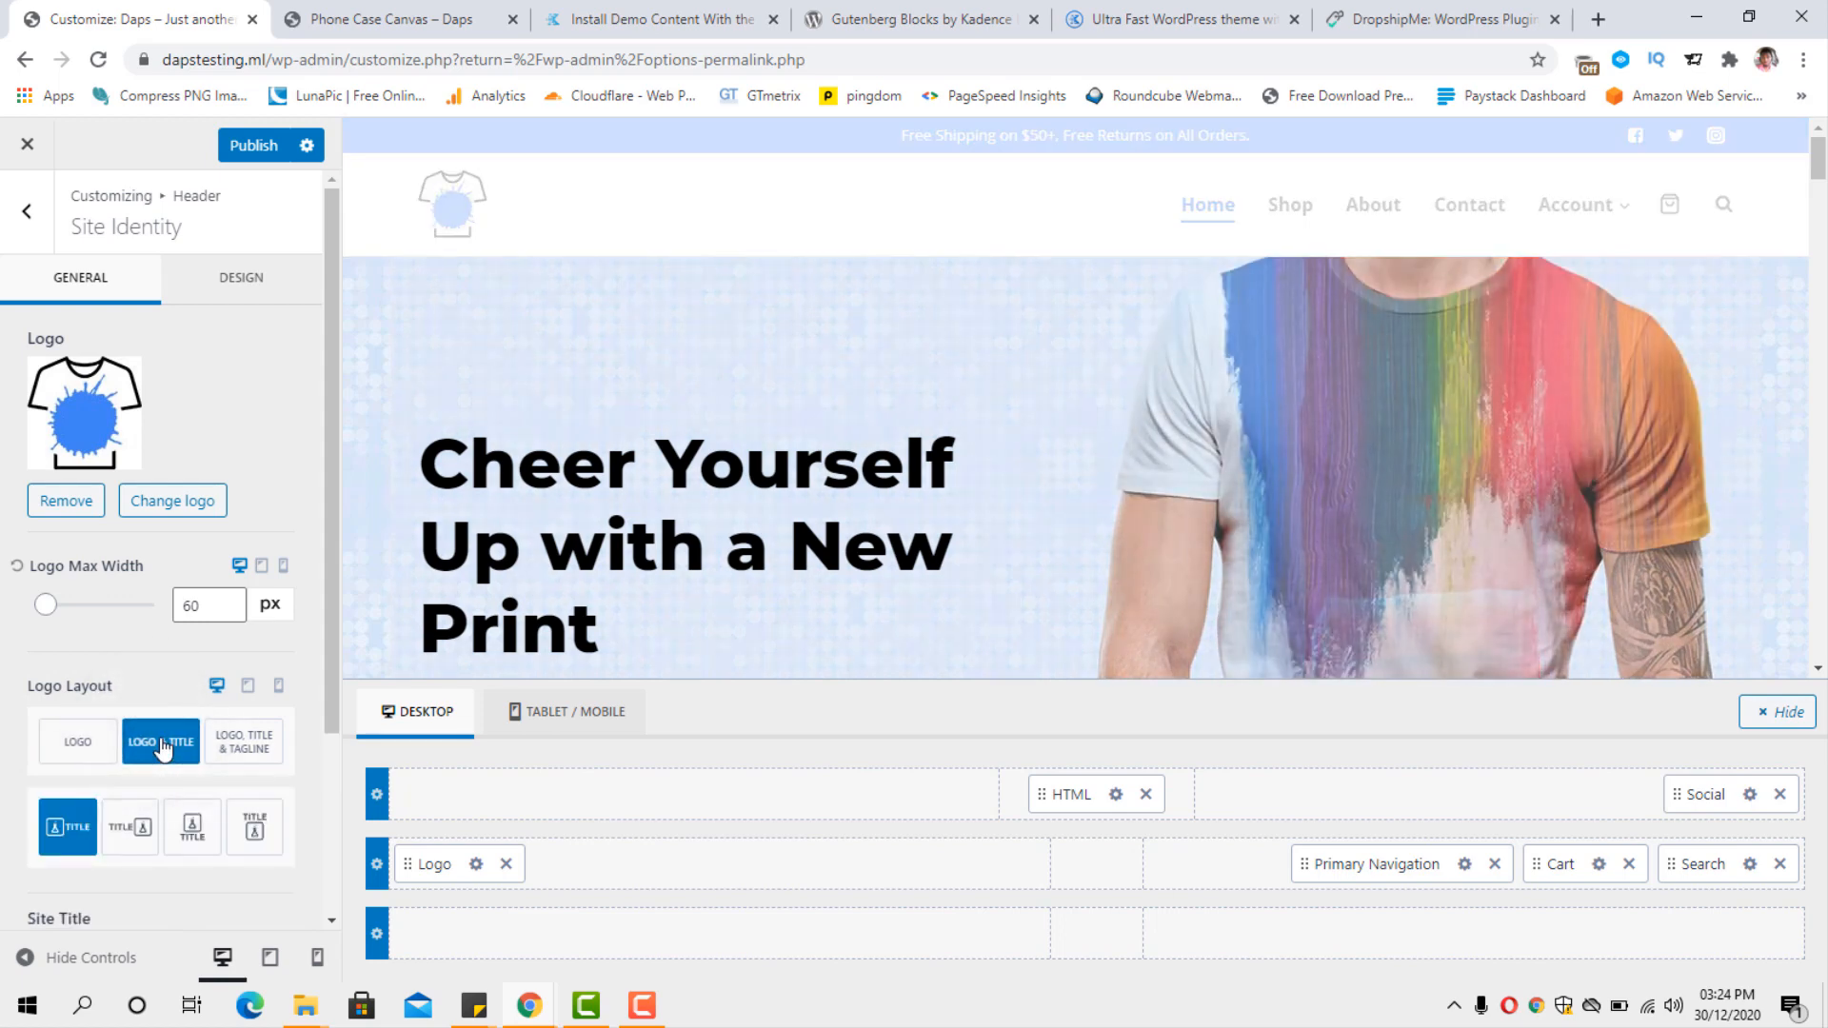
pyautogui.click(241, 748)
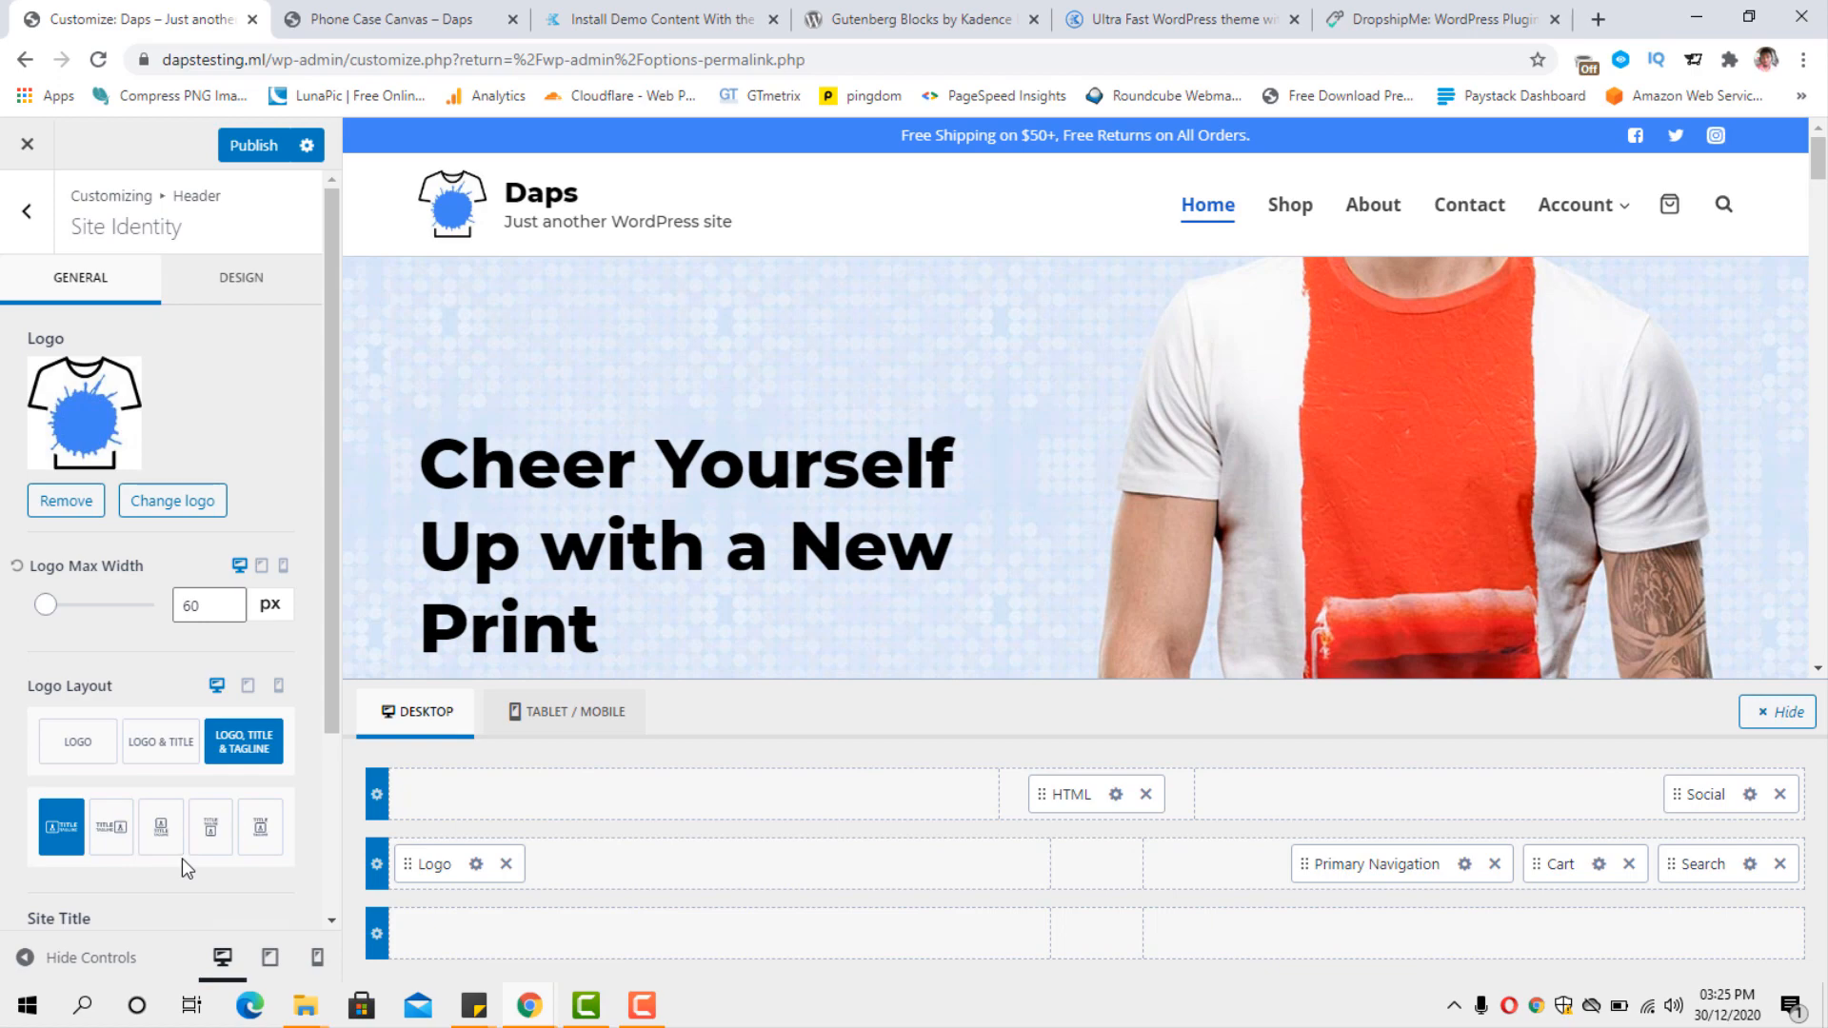
# Leave the header settings, open the WooCommerce customization settings and view the Store Notice options.
pyautogui.click(28, 213)
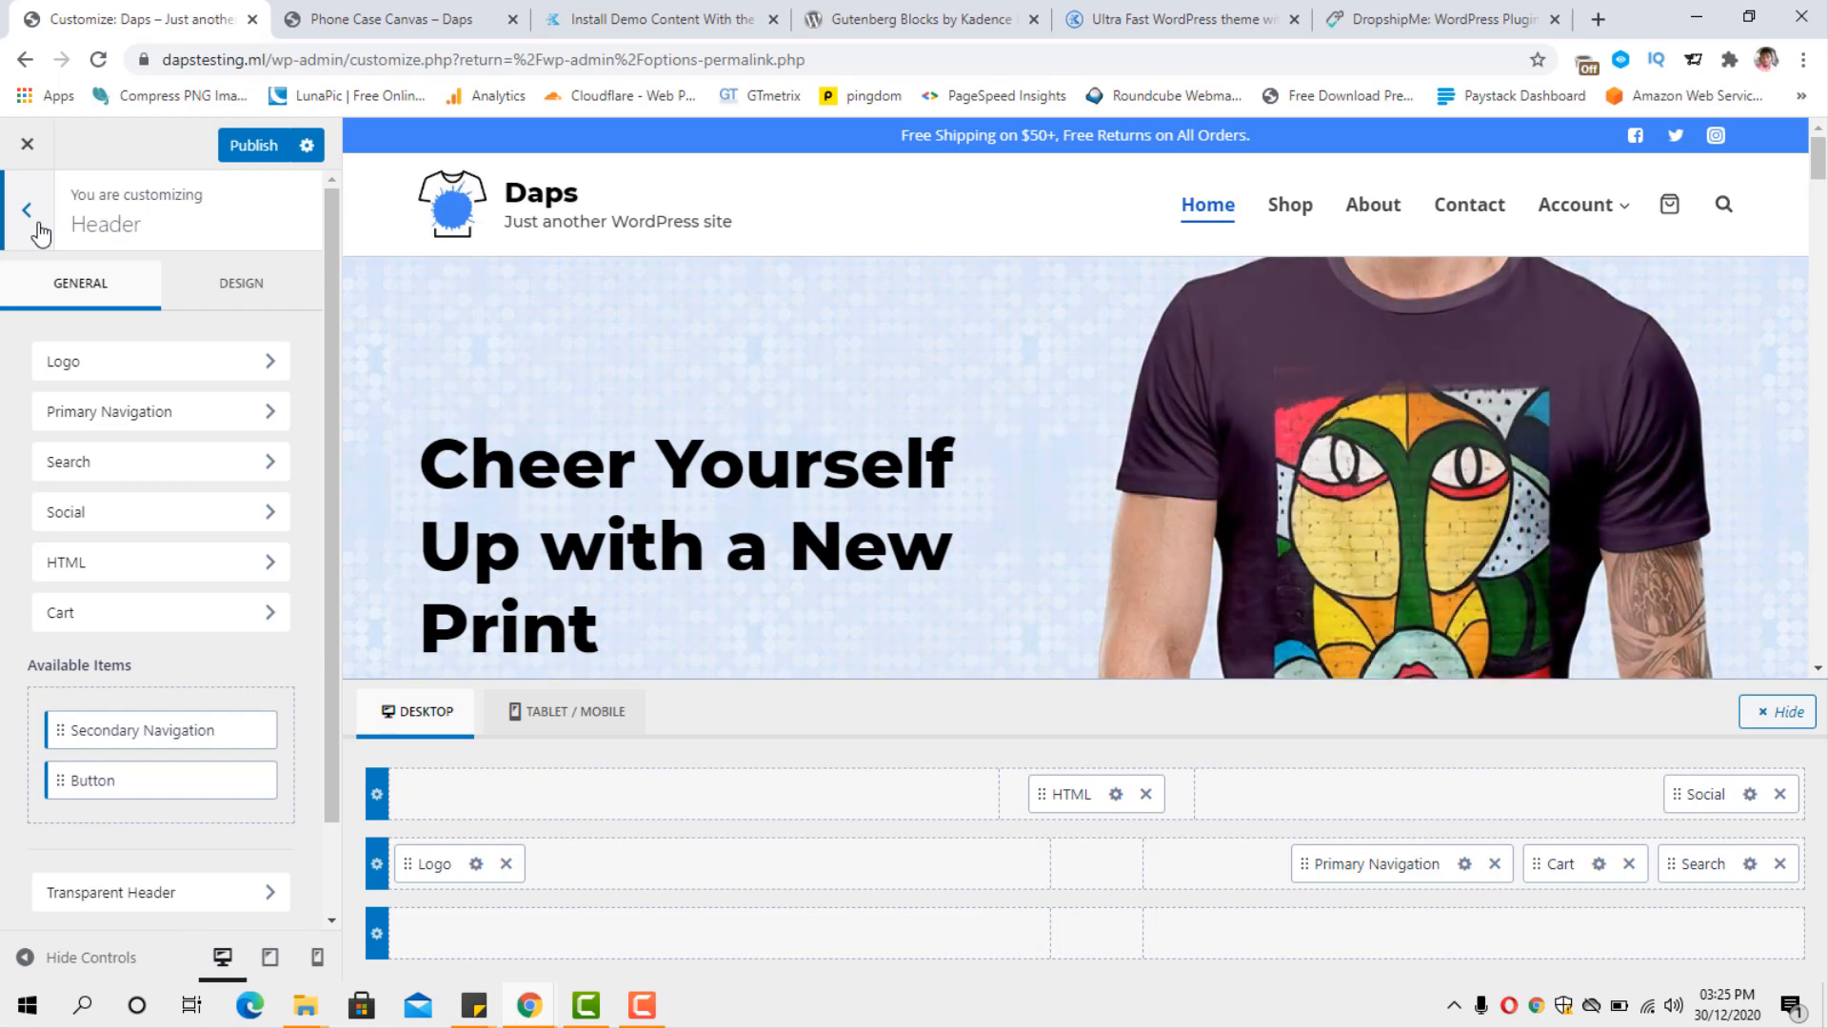
pyautogui.click(38, 226)
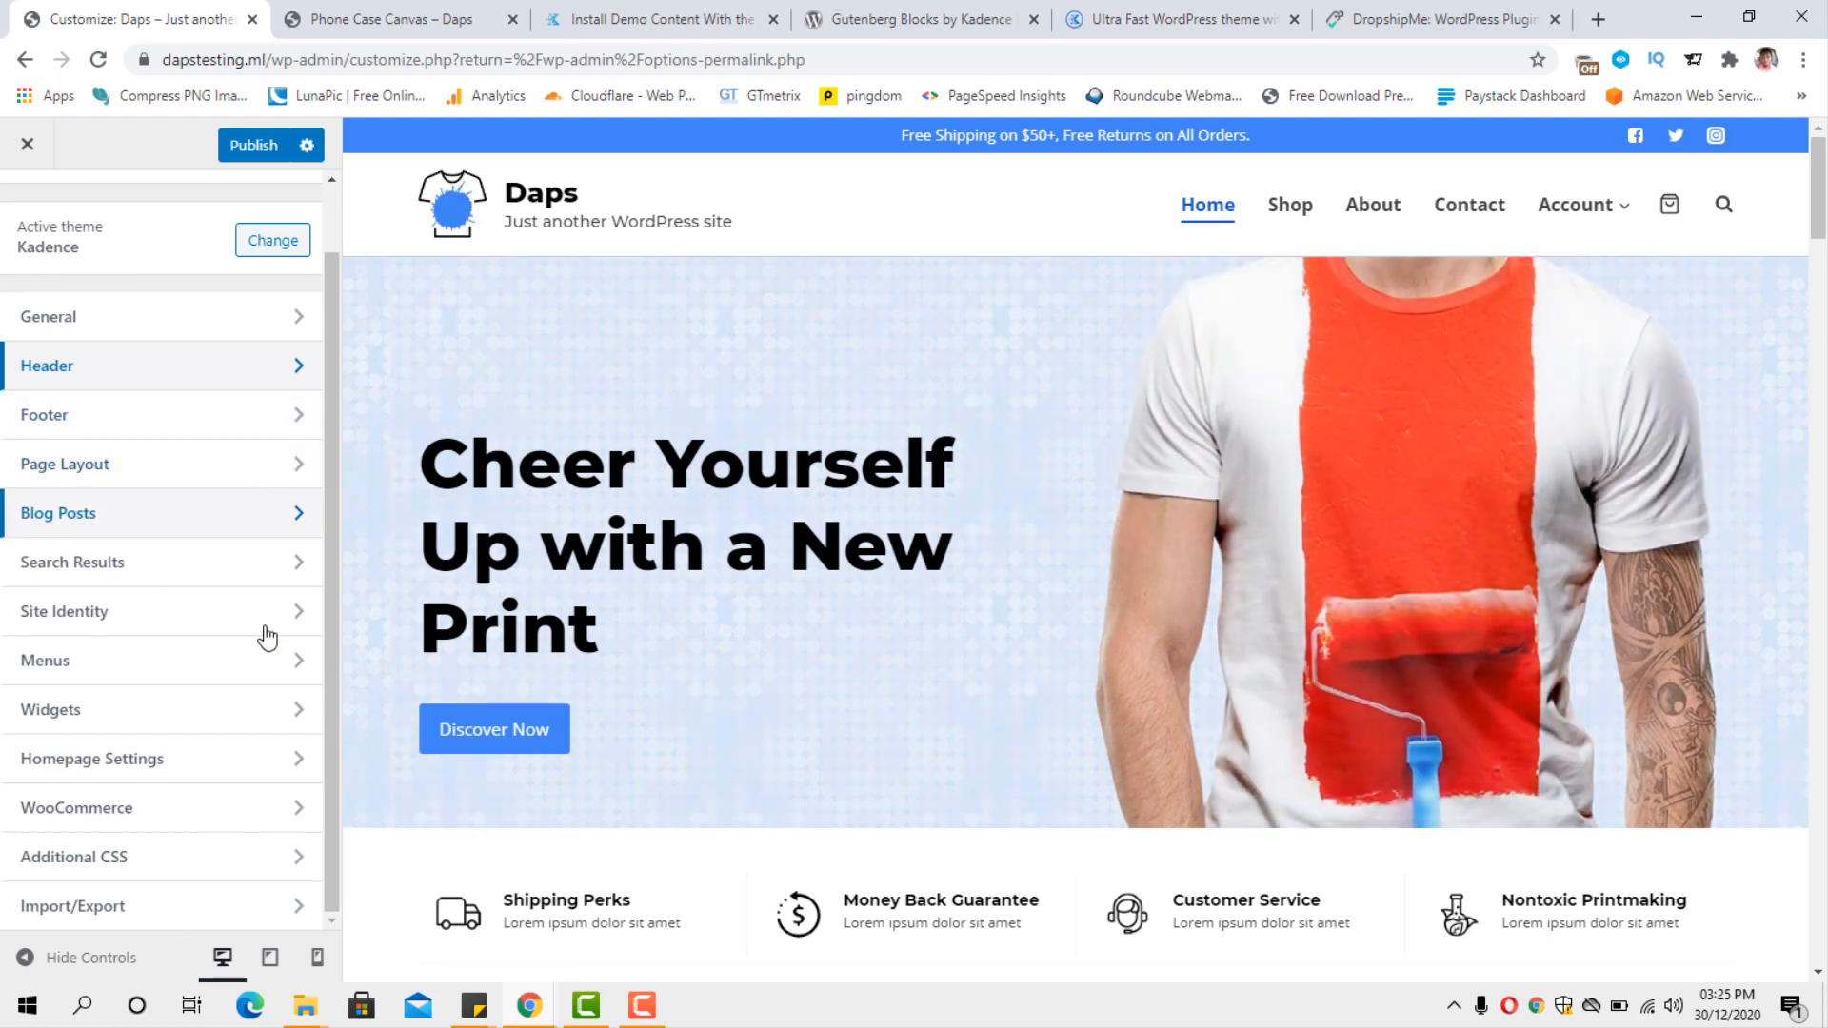
pyautogui.click(207, 816)
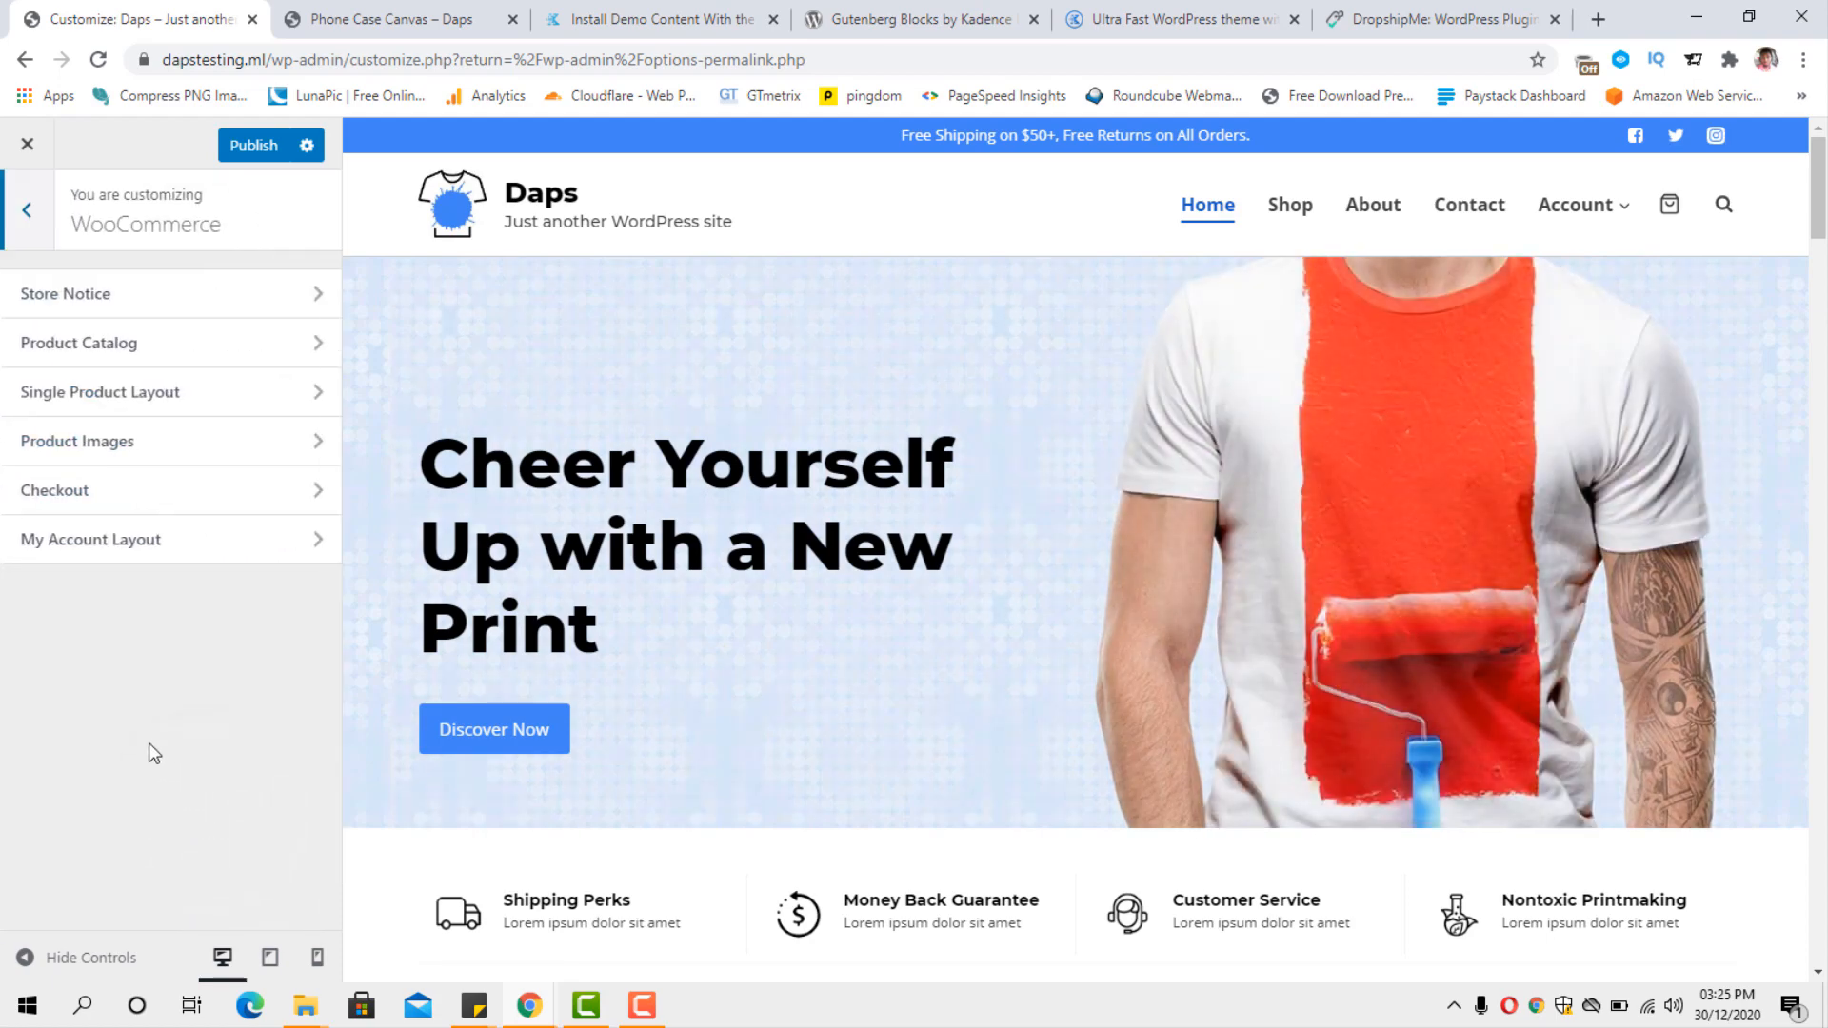
pyautogui.click(232, 301)
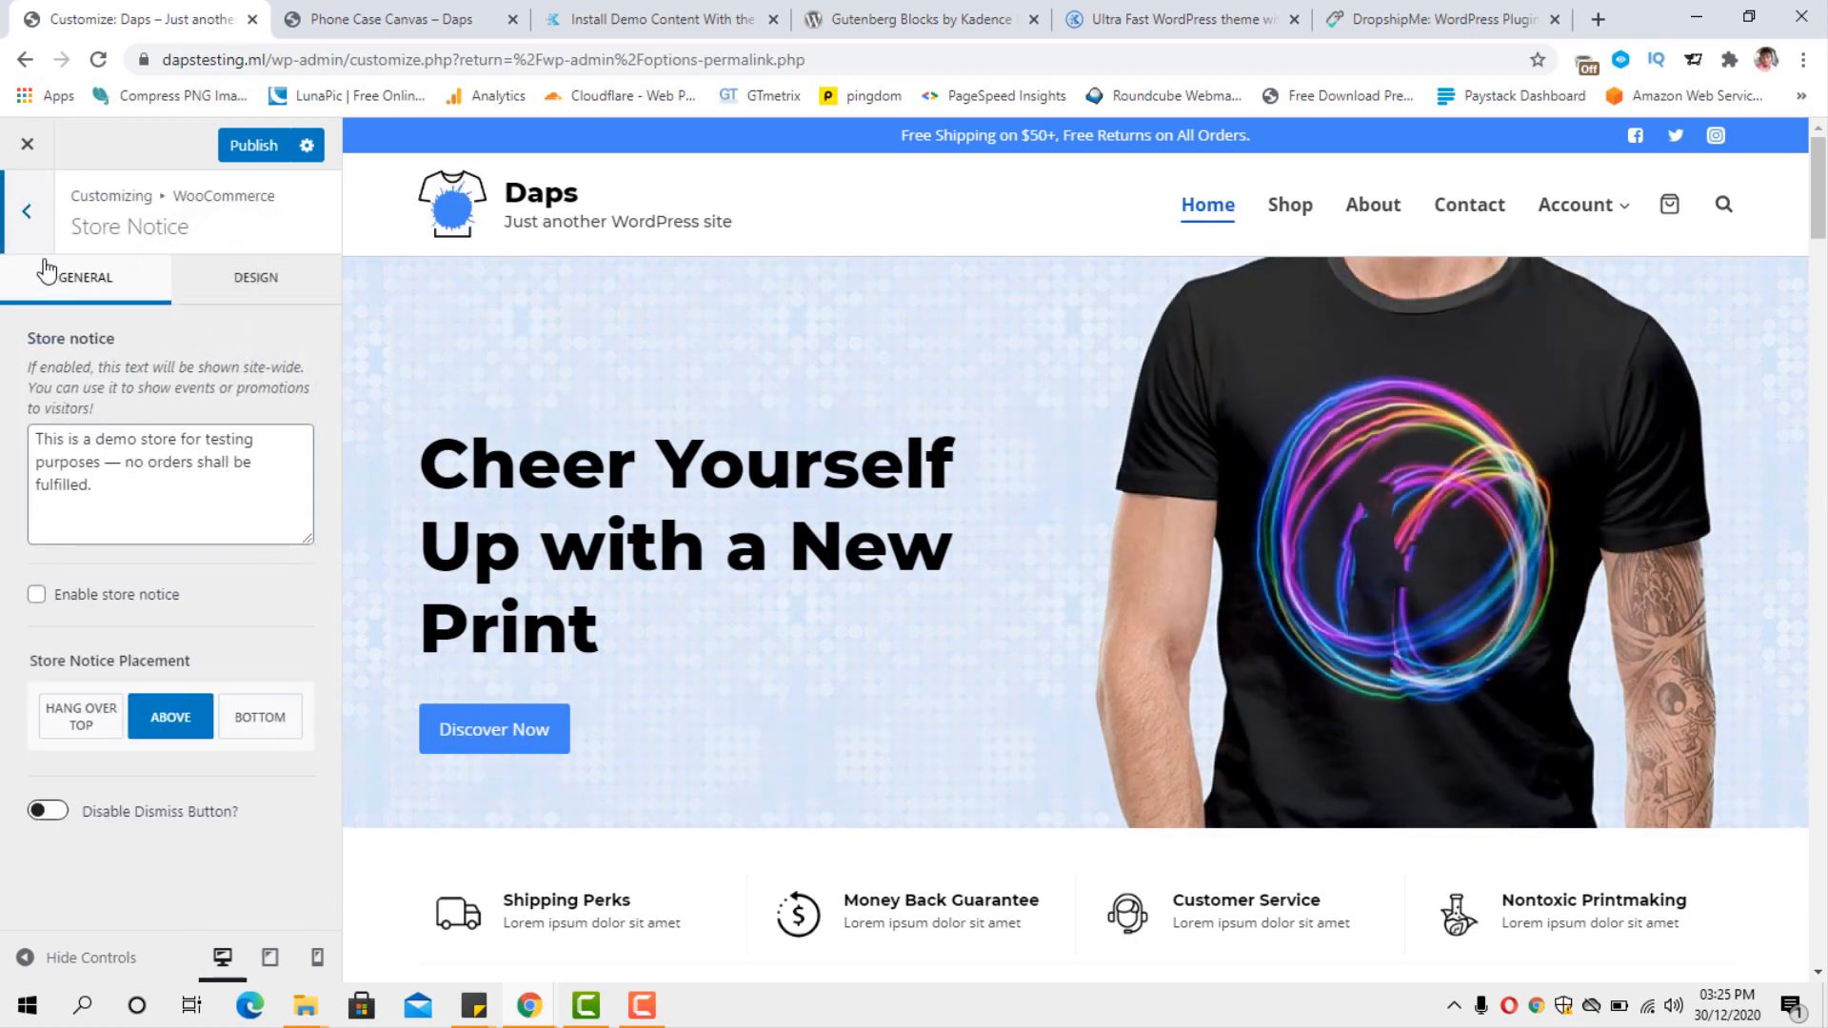
pyautogui.click(31, 225)
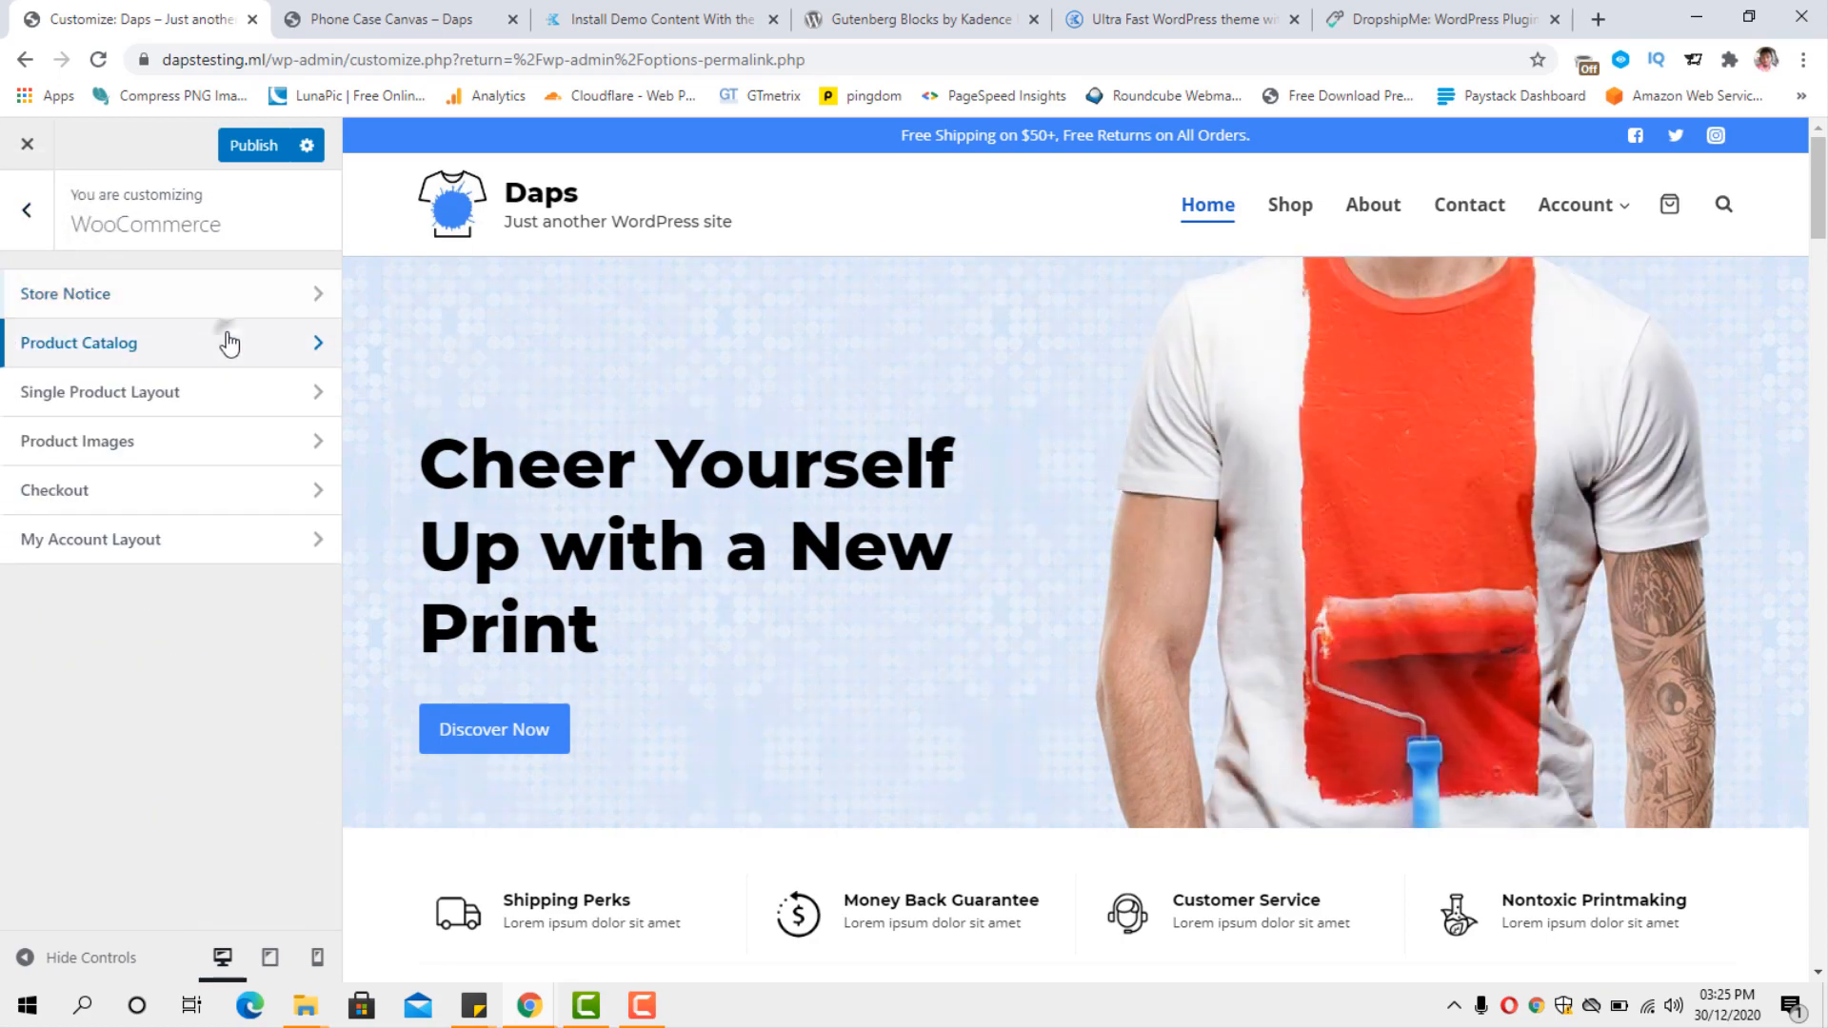
# Open the Product Catalog settings, compare the two archive title layouts on the shop page, and keep the banner title layout.
pyautogui.click(227, 342)
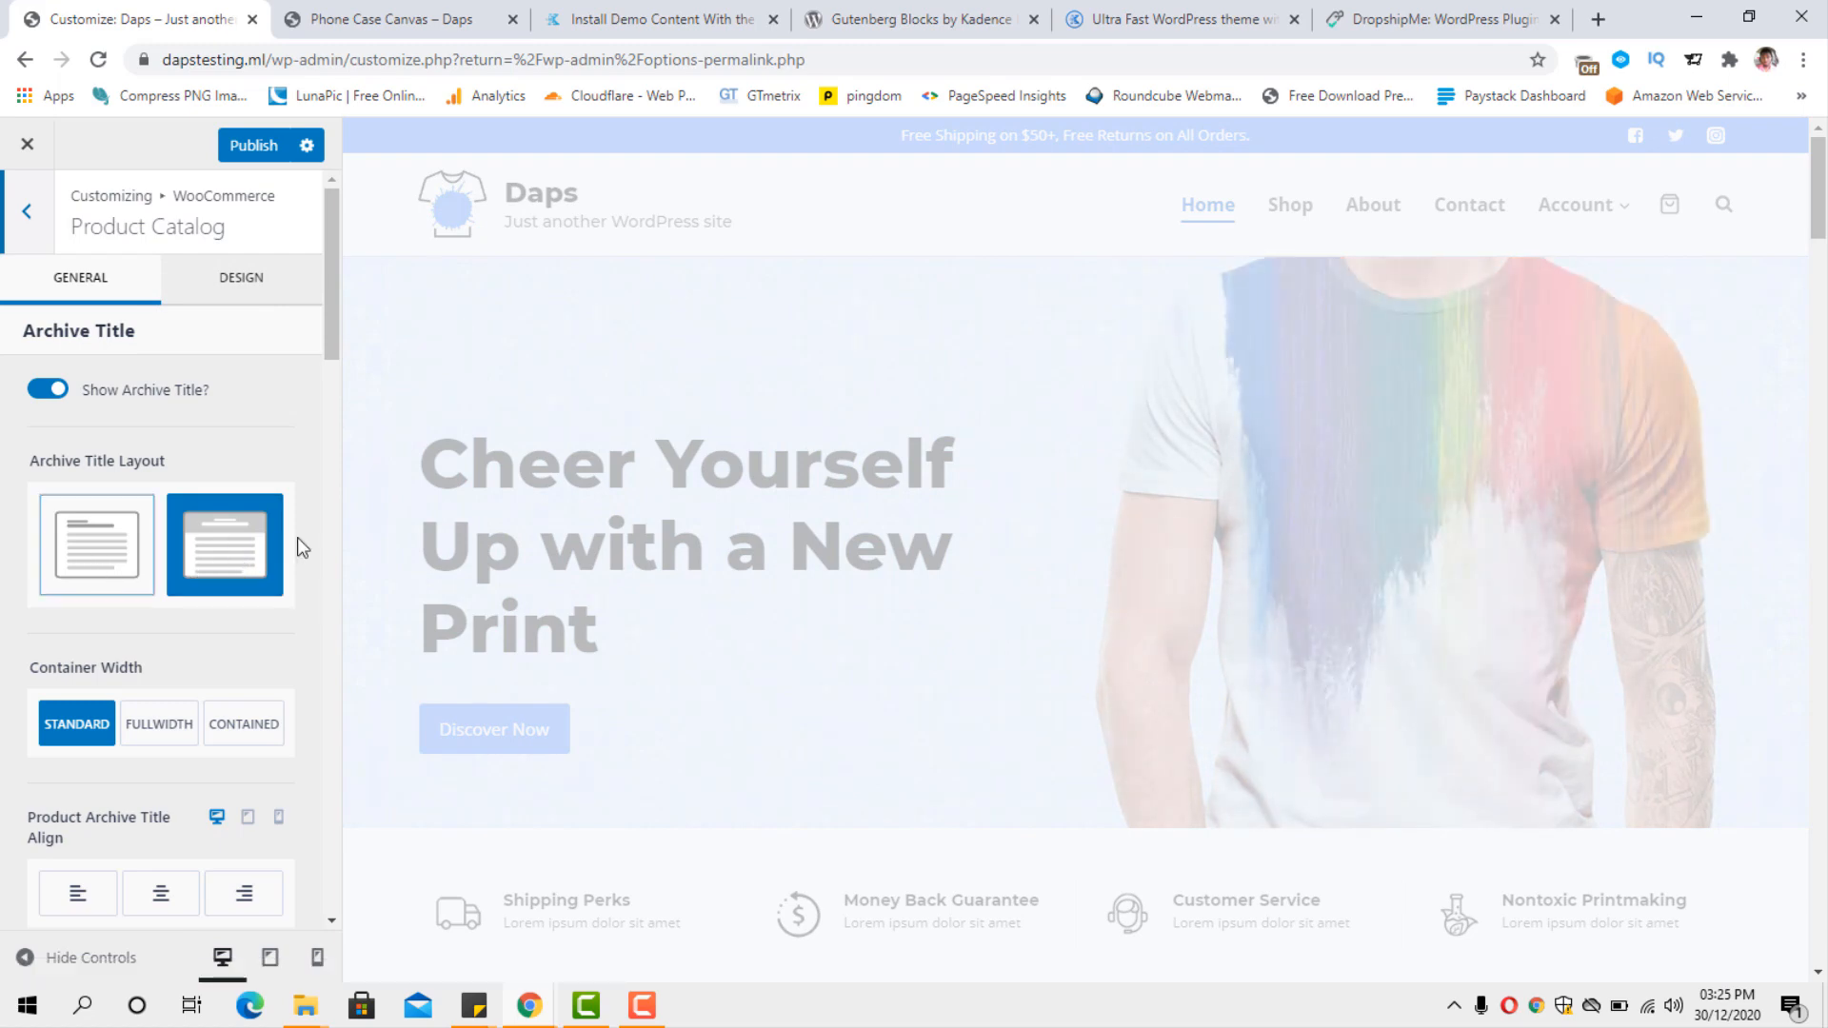
pyautogui.scroll(-4, 196, 694)
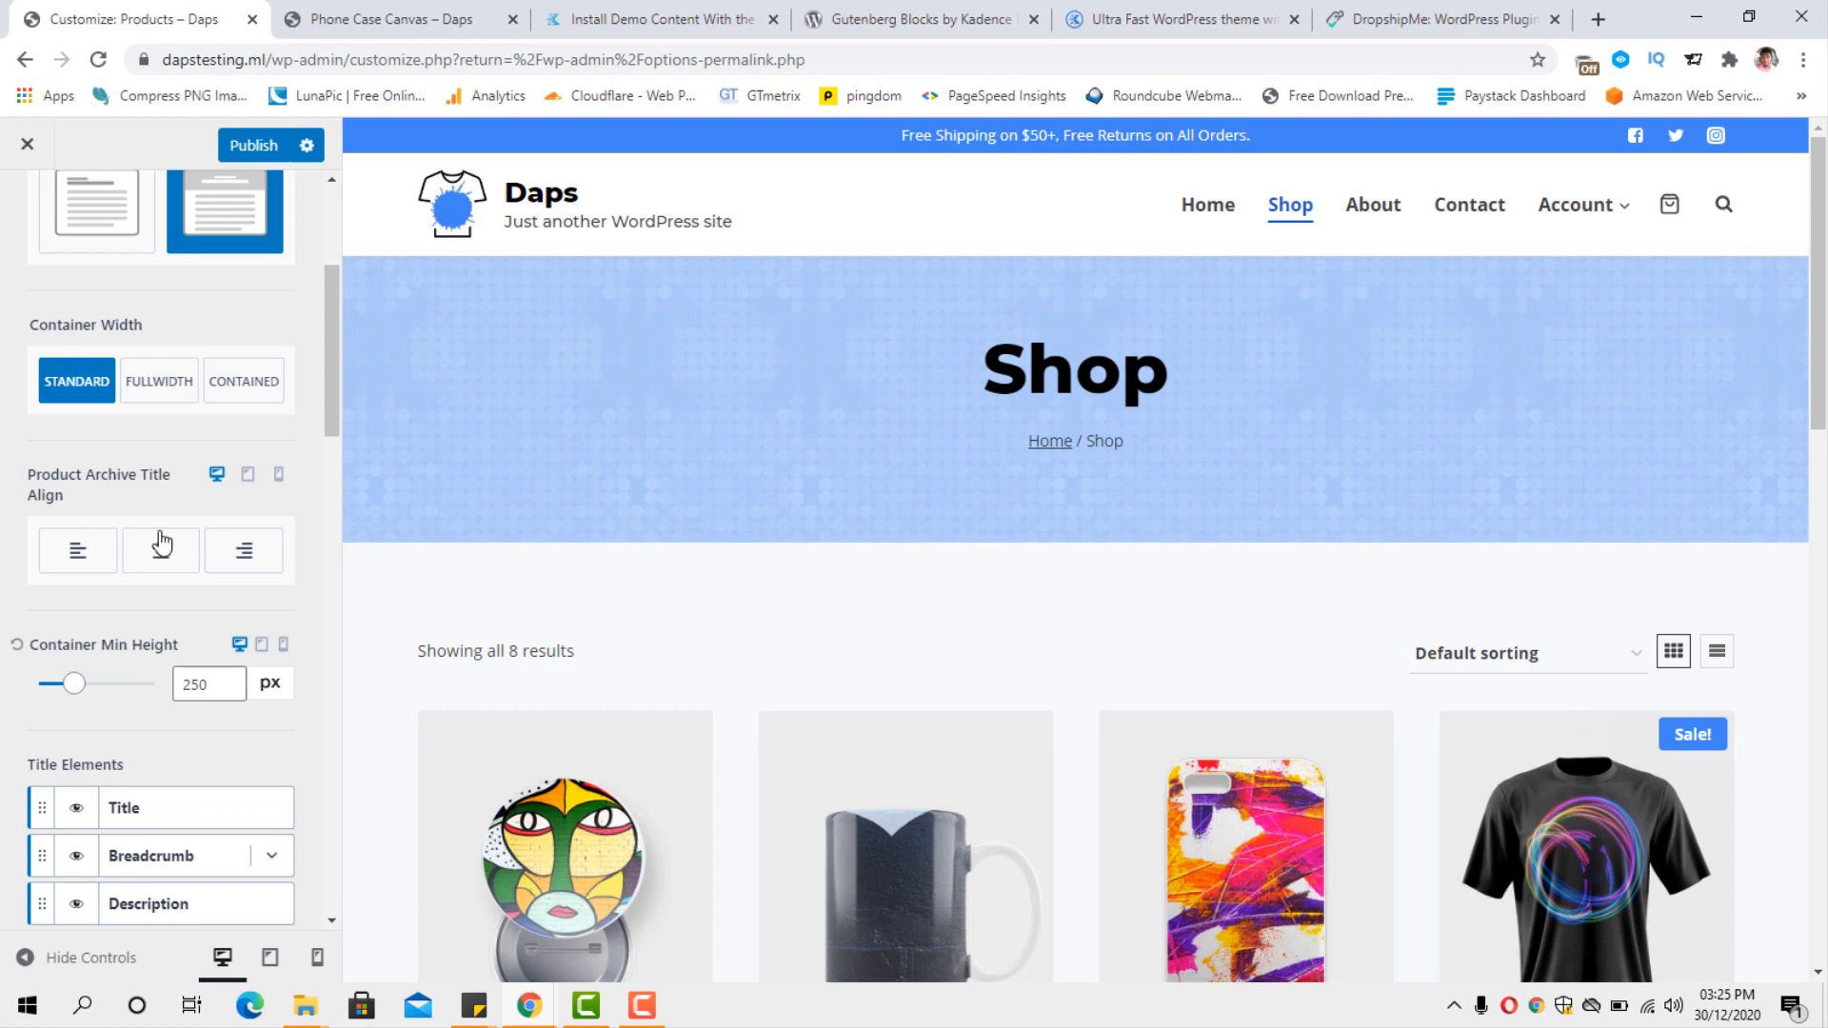
pyautogui.scroll(2, 86, 557)
pyautogui.scroll(1, 86, 557)
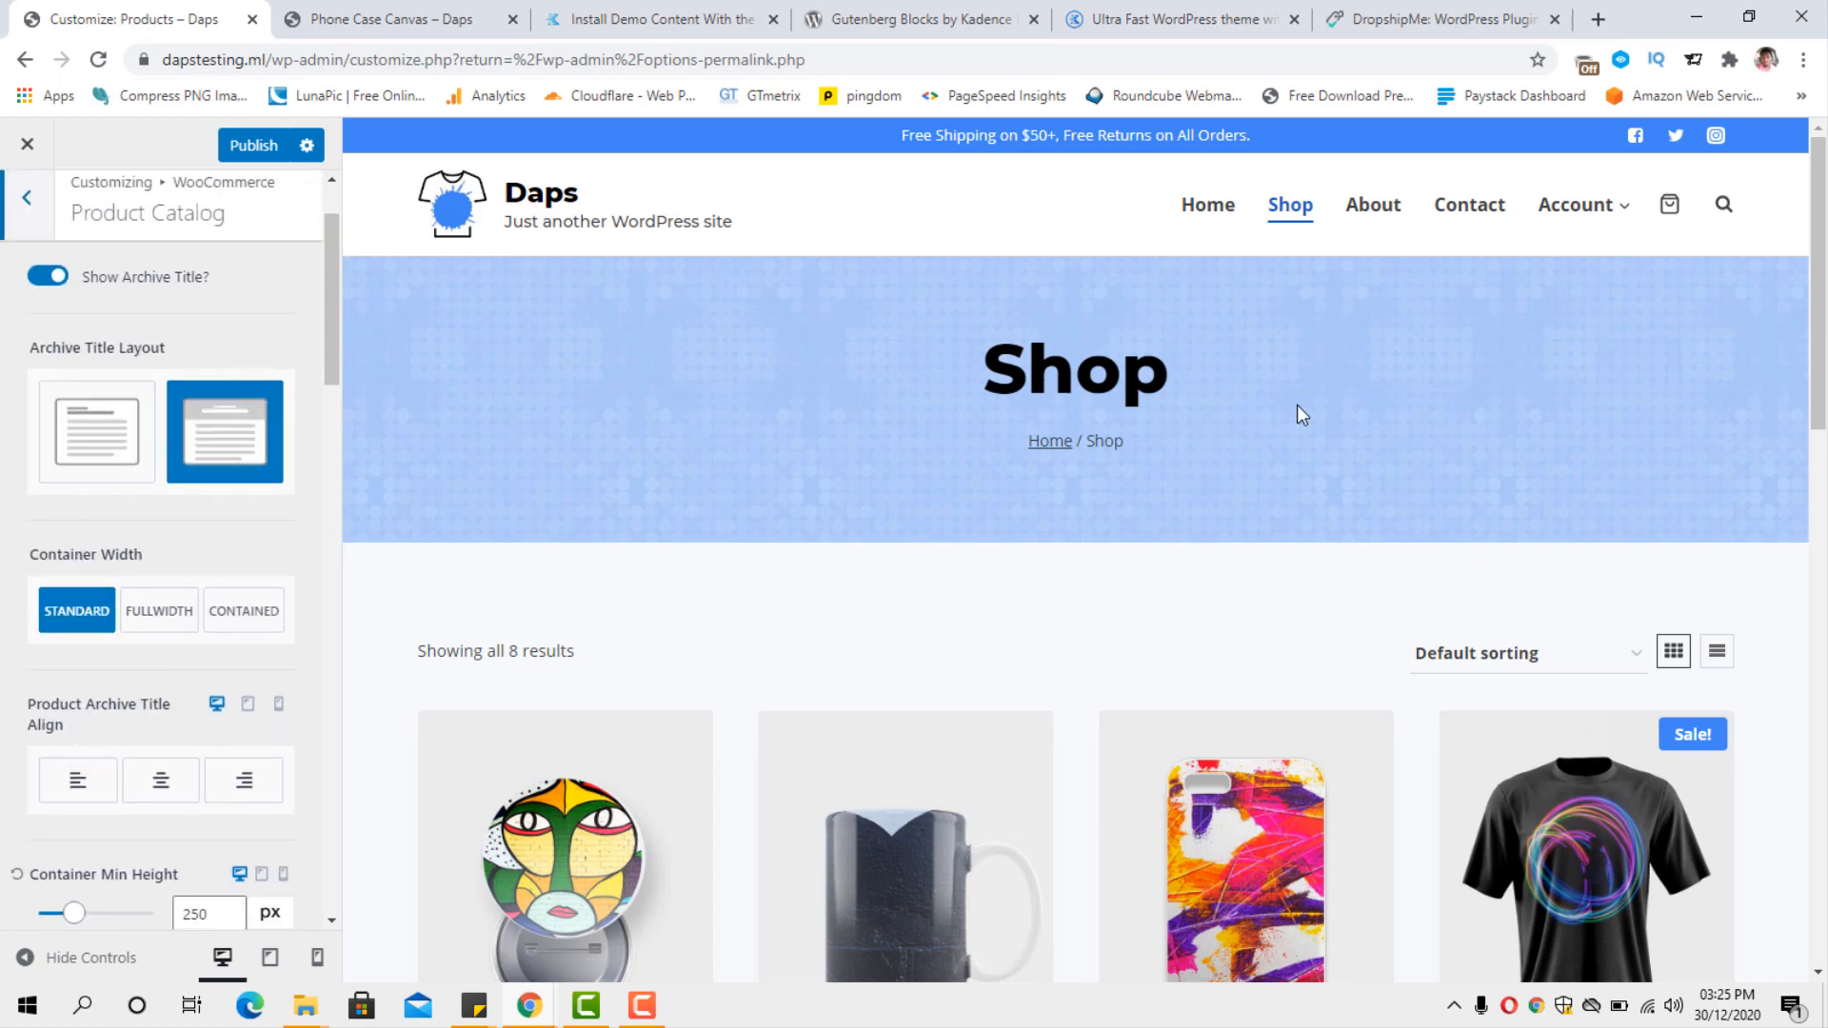
pyautogui.click(84, 451)
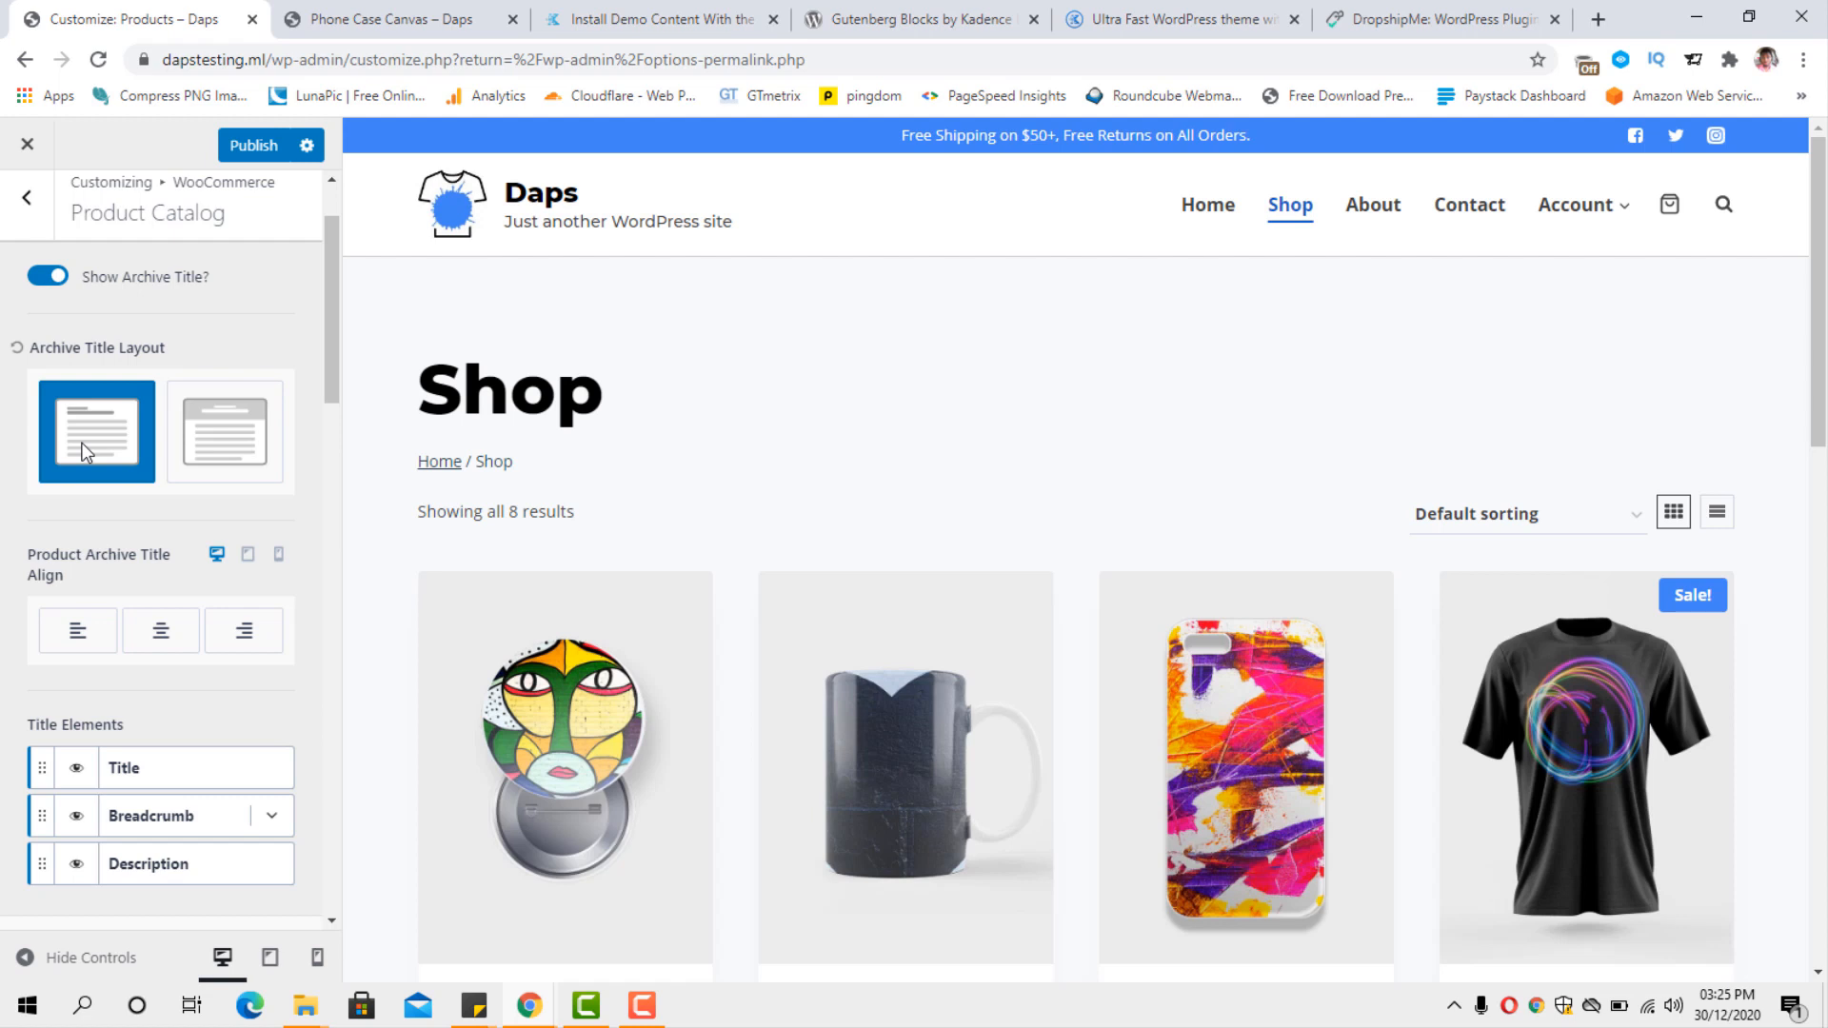
pyautogui.click(193, 448)
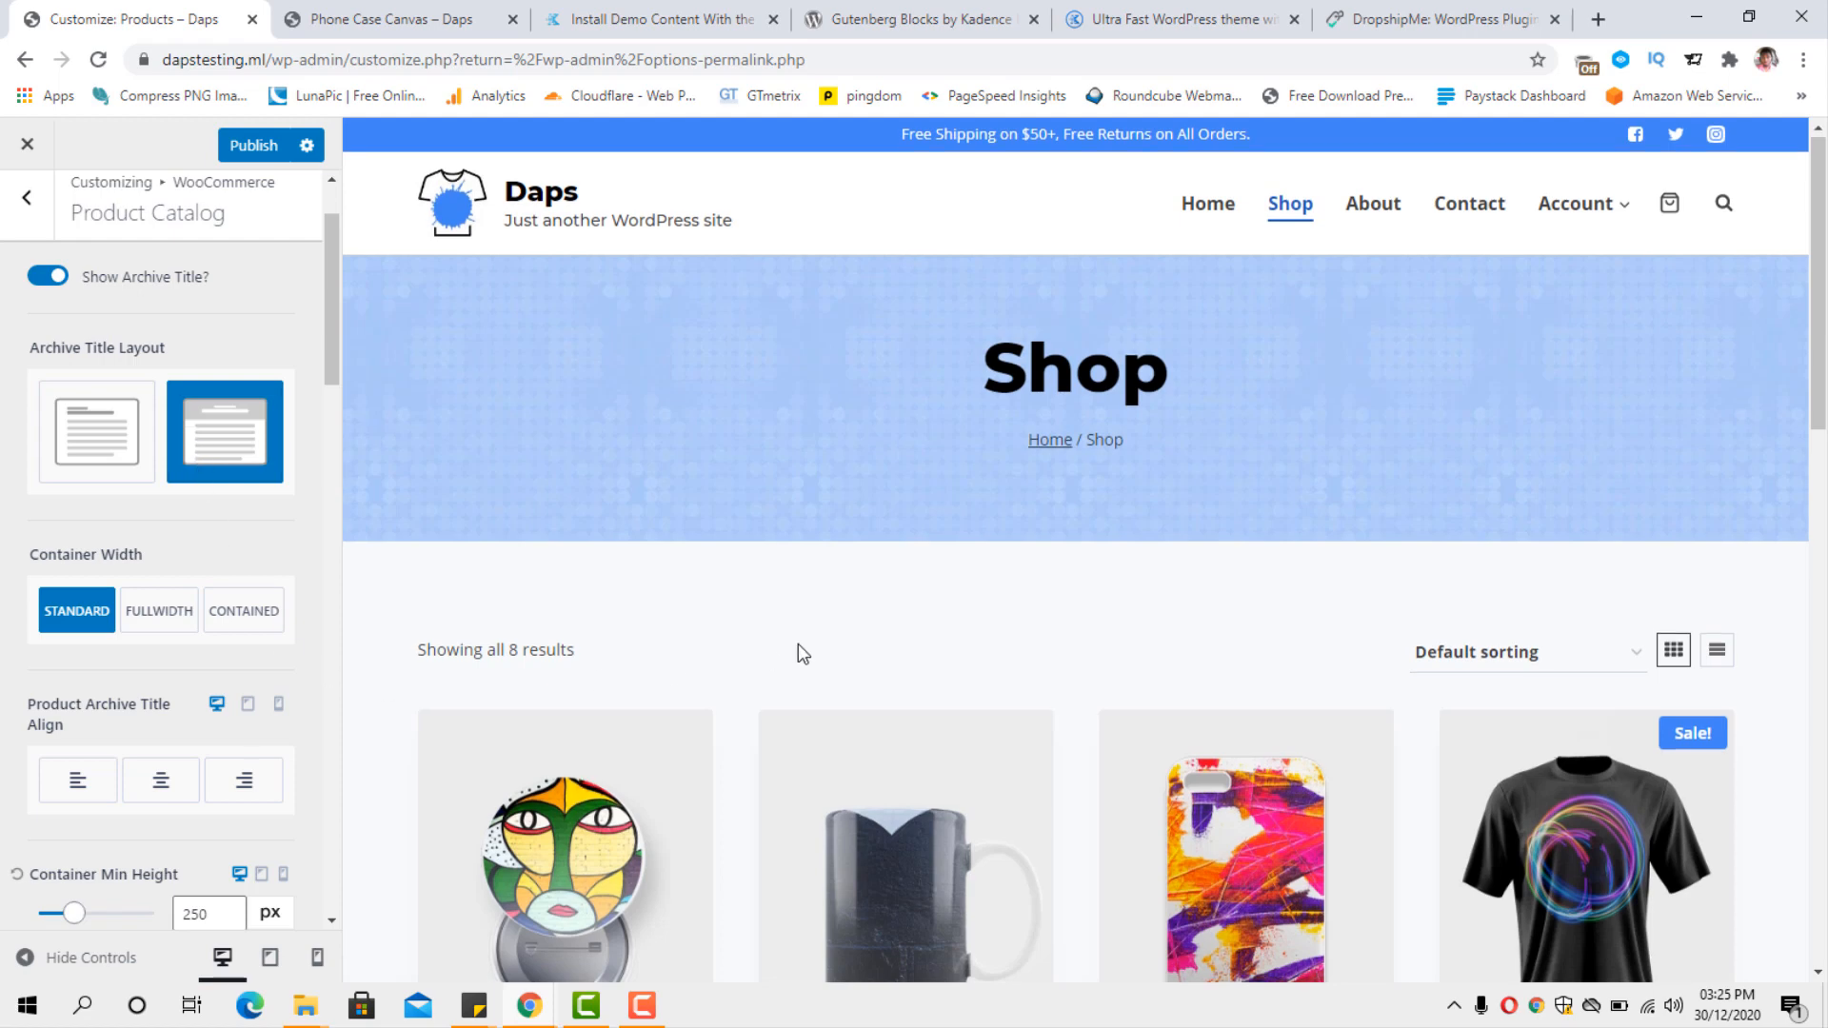
pyautogui.scroll(-2, 797, 643)
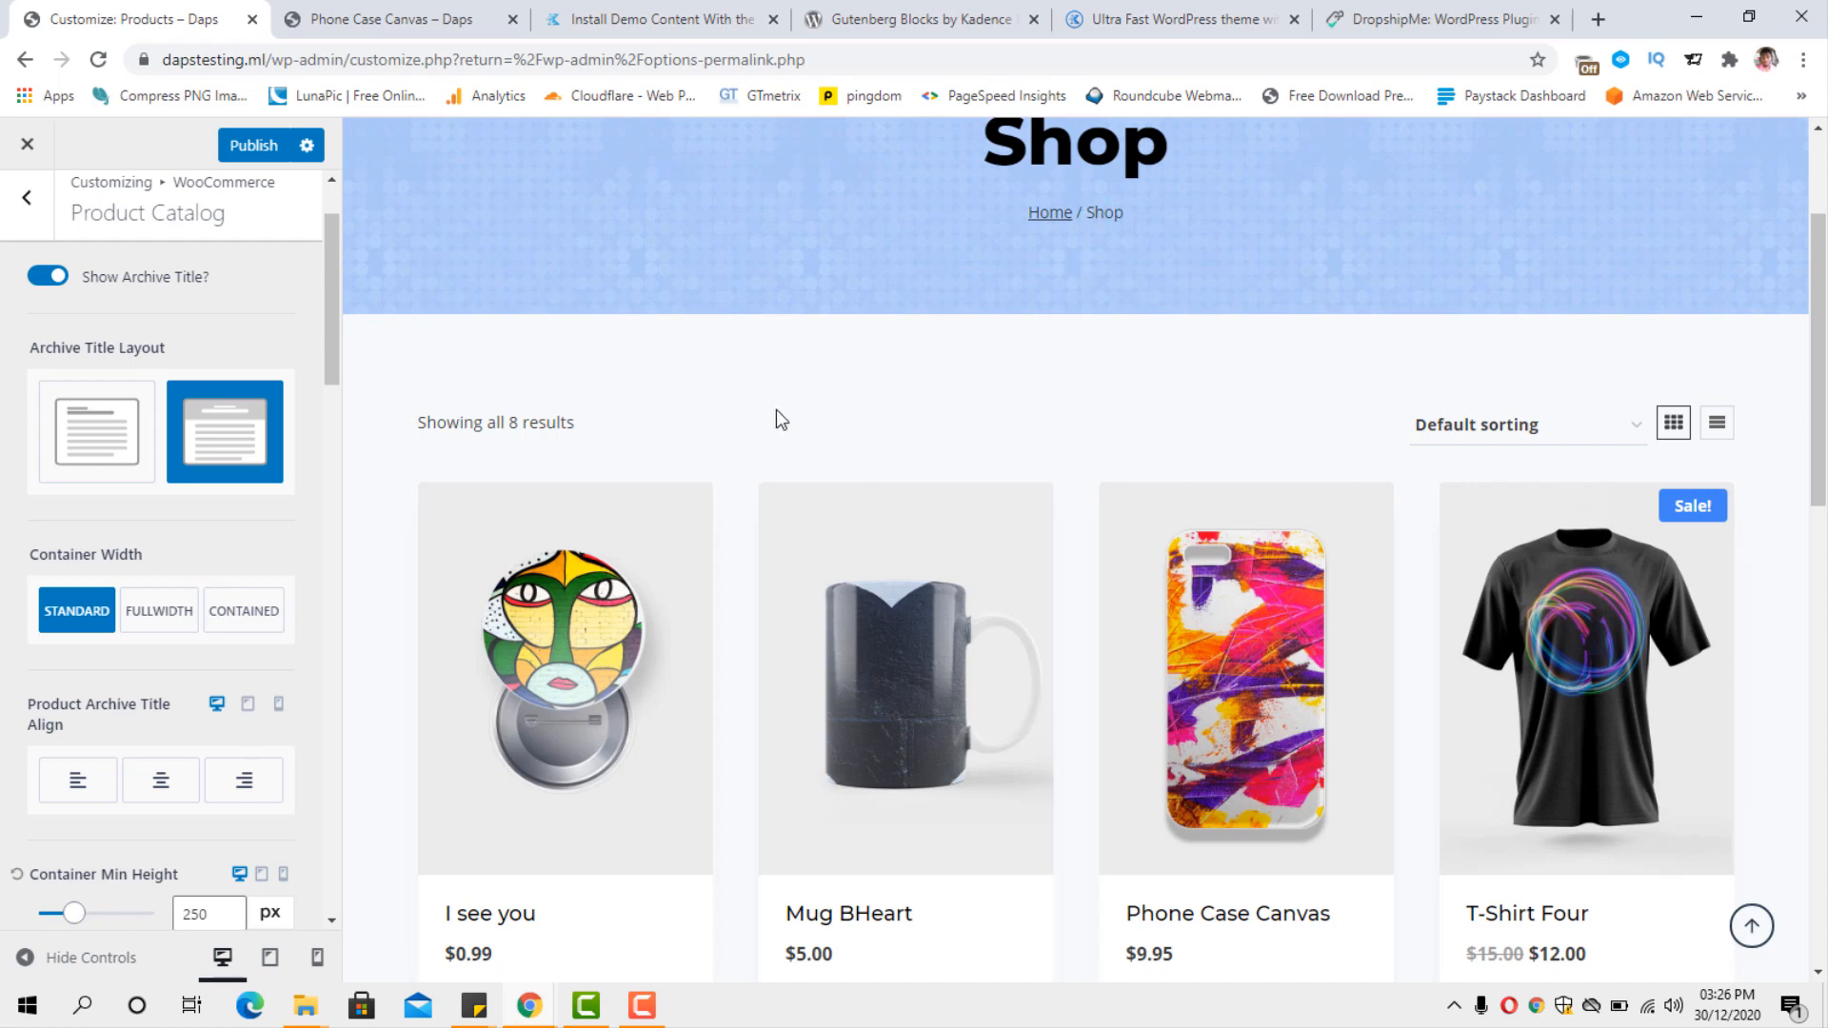
pyautogui.scroll(-1, 776, 419)
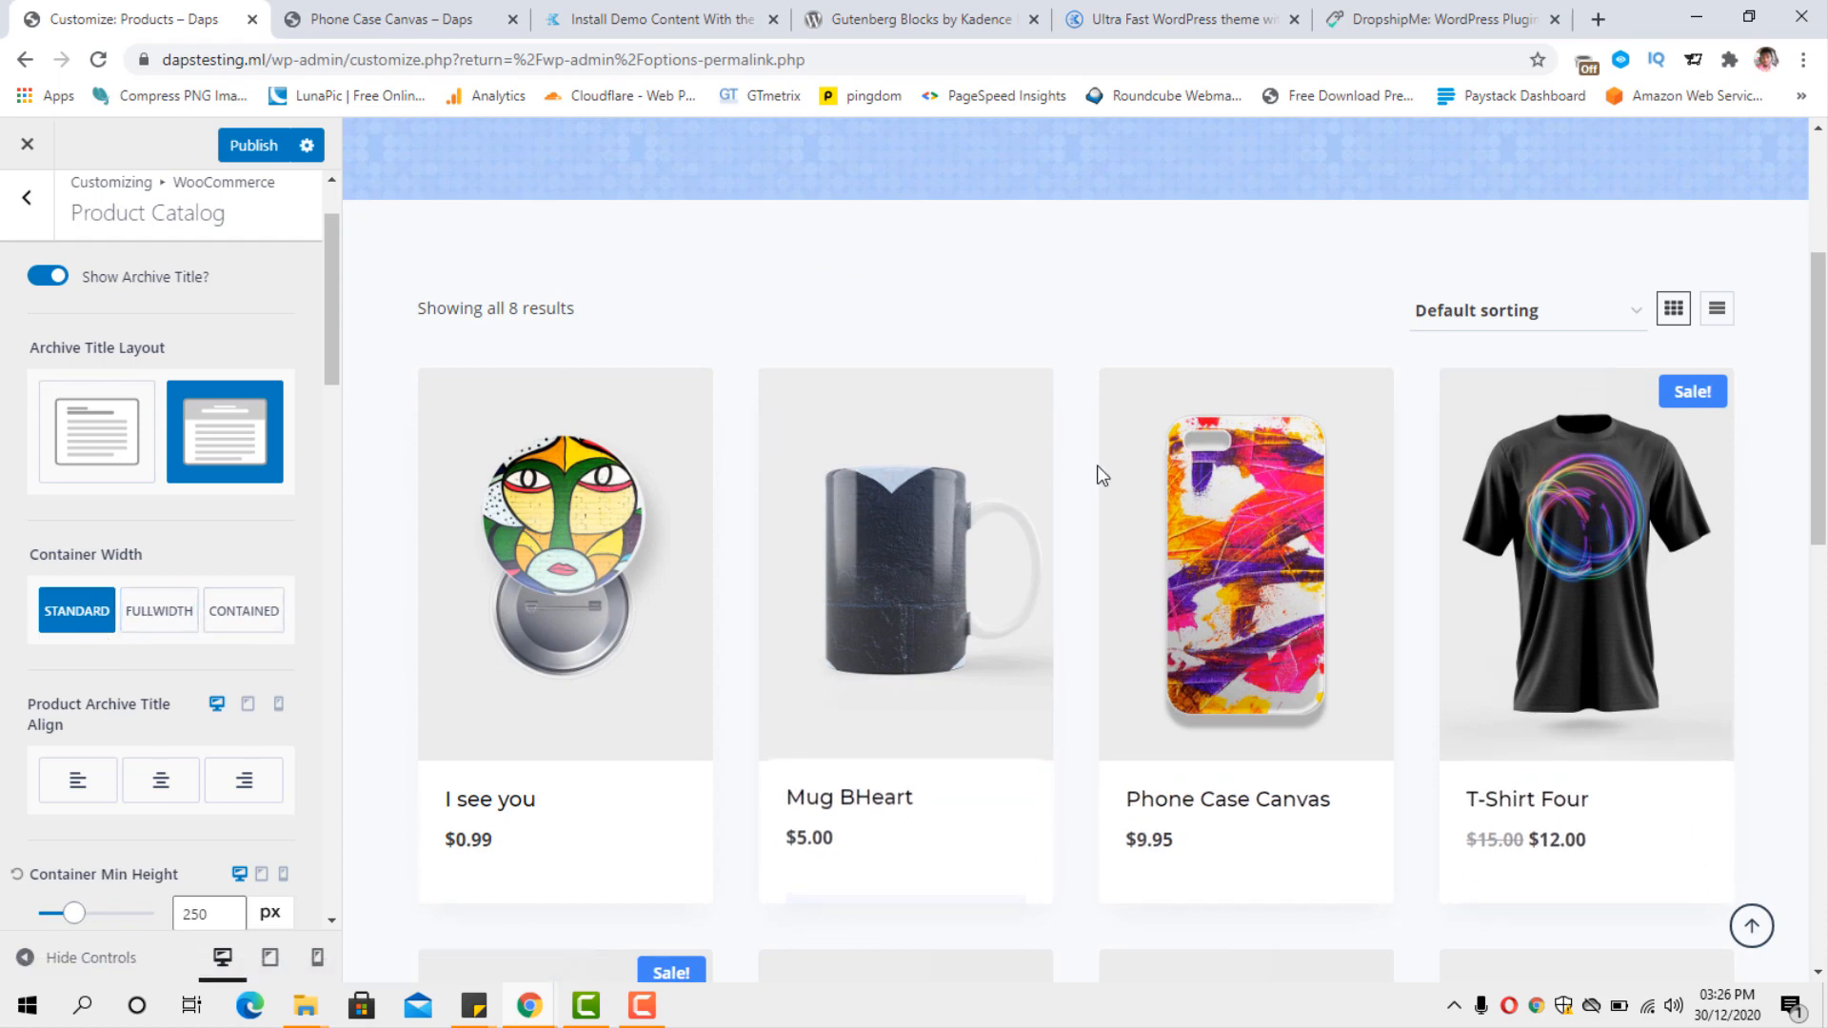
pyautogui.scroll(-3, 1103, 473)
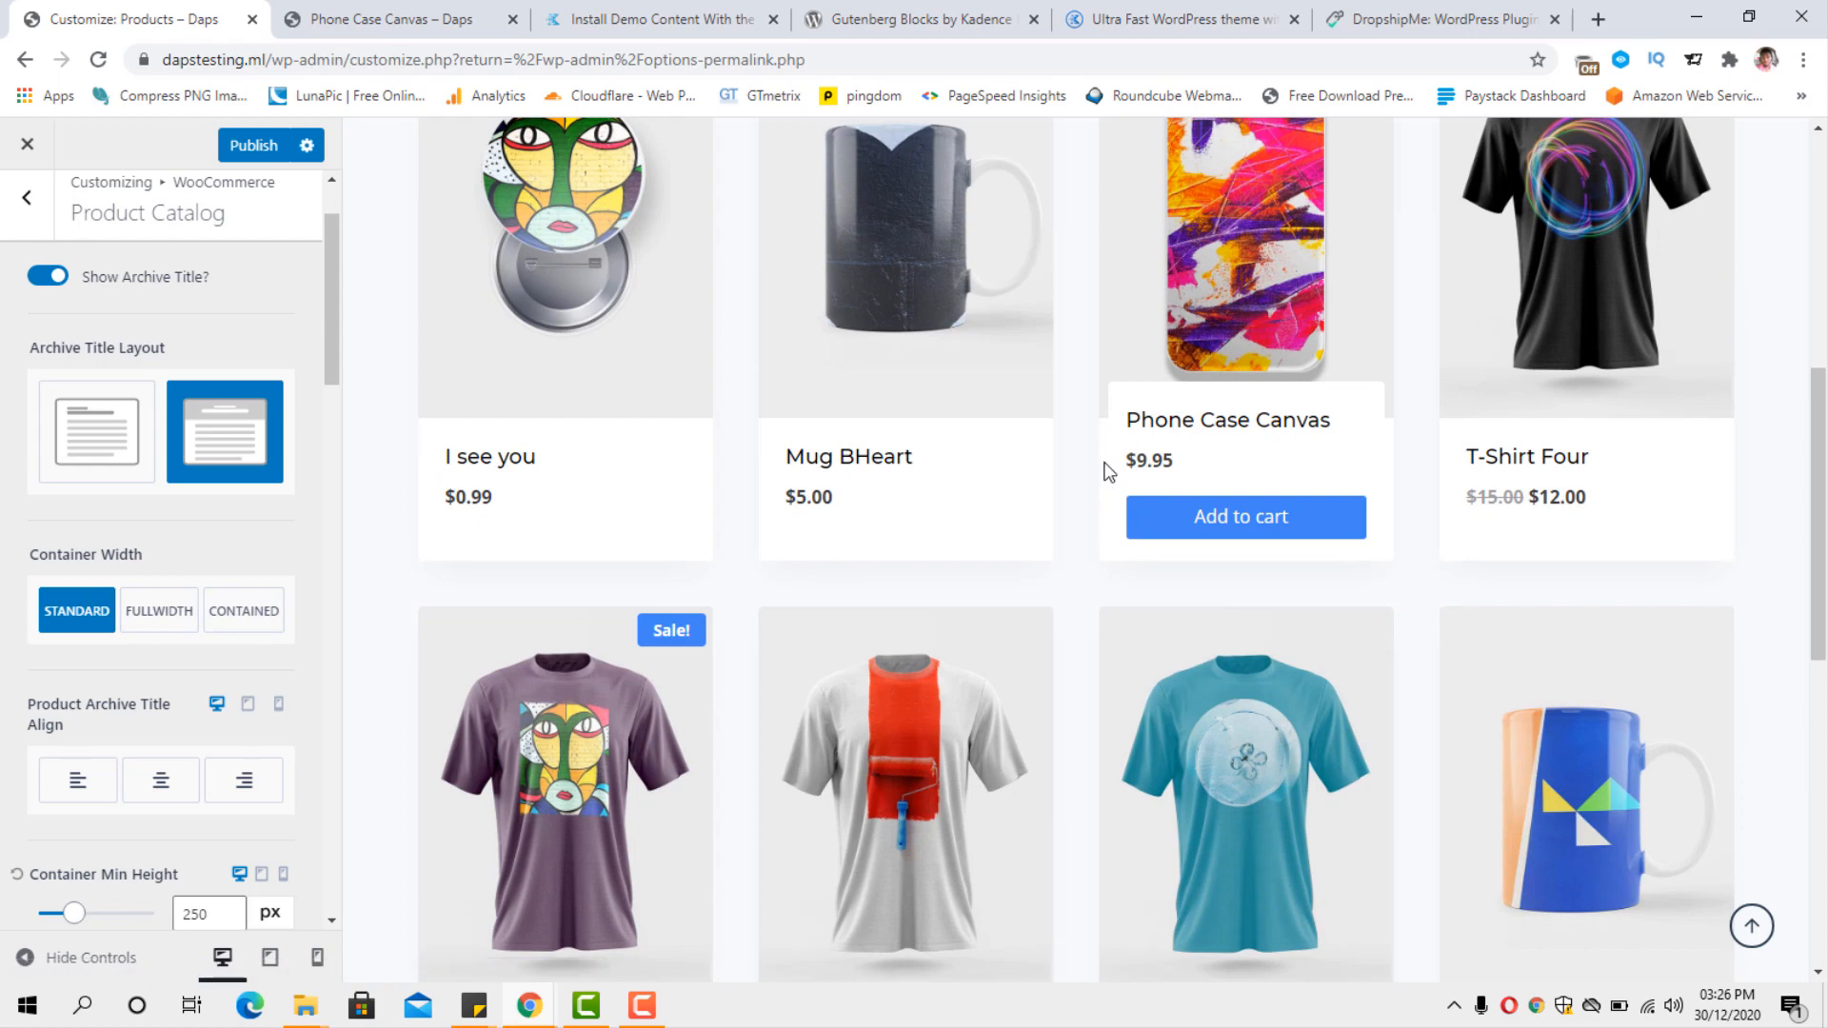
pyautogui.scroll(1, 1107, 470)
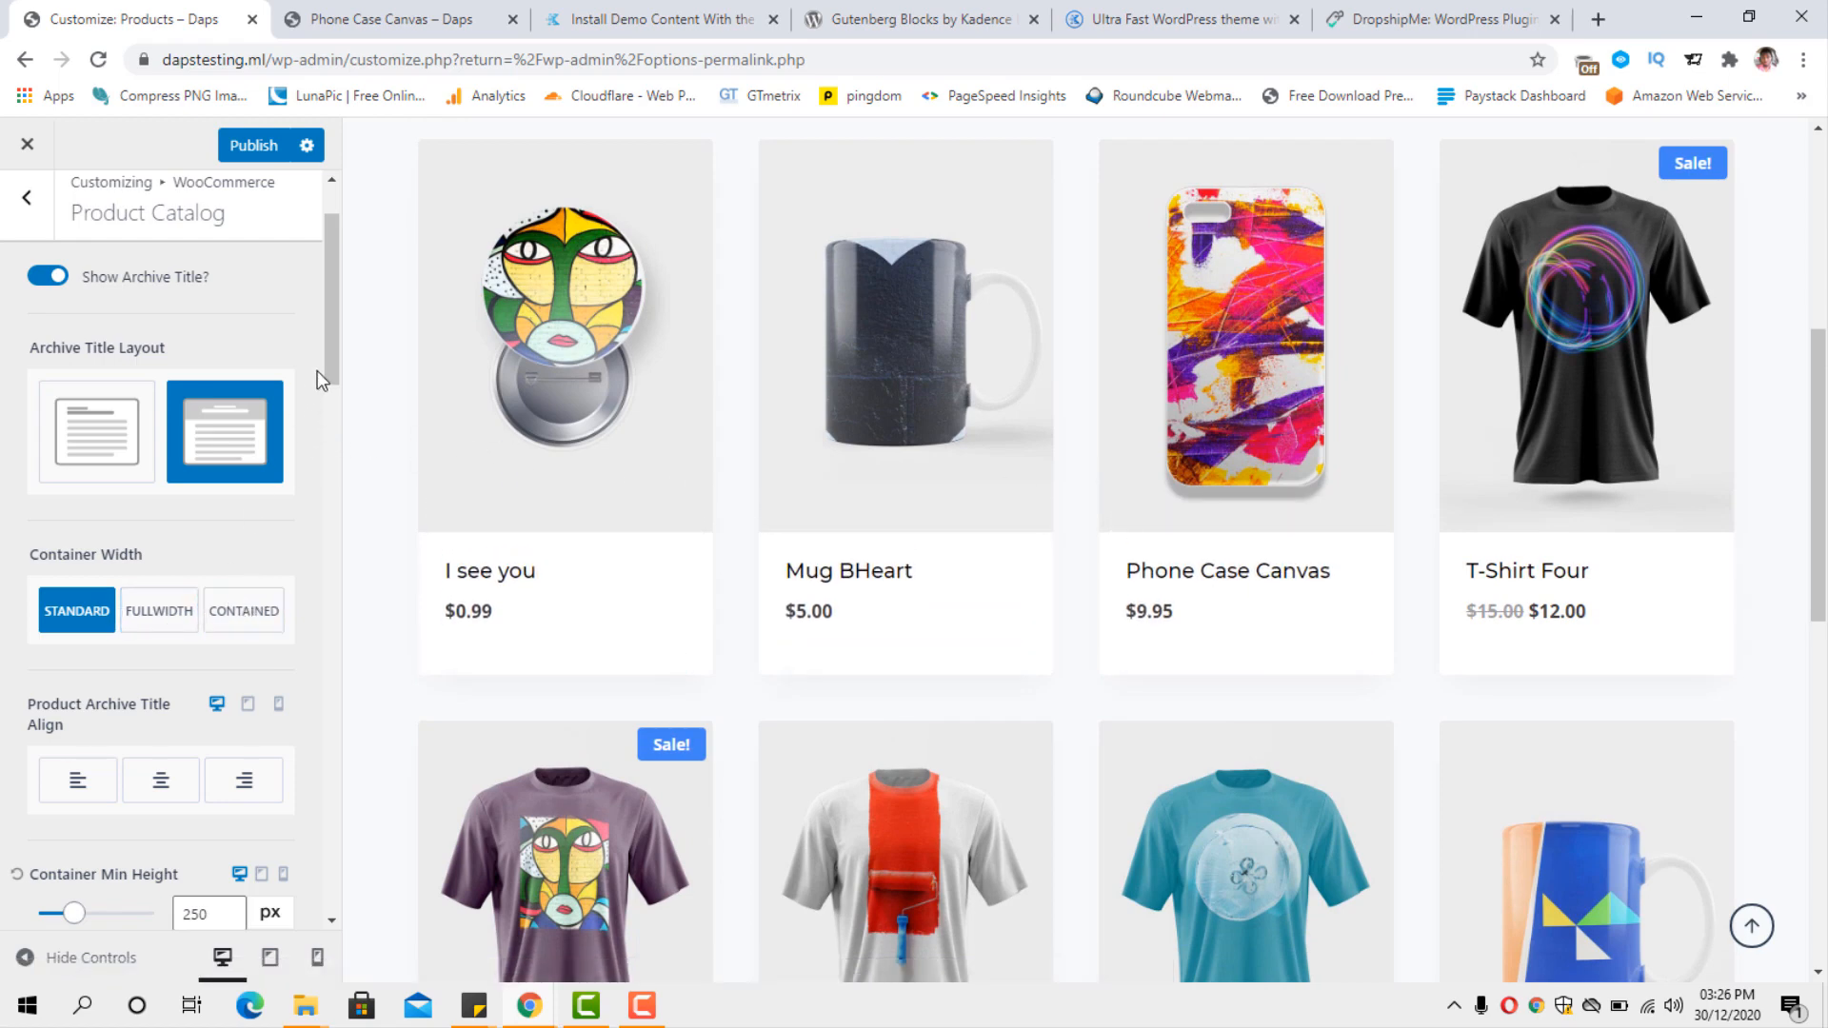
# Hide the Breadcrumb title element on the shop page, check the page title area, and show the breadcrumb again.
pyautogui.moveTo(331, 361); pyautogui.dragTo(368, 461)
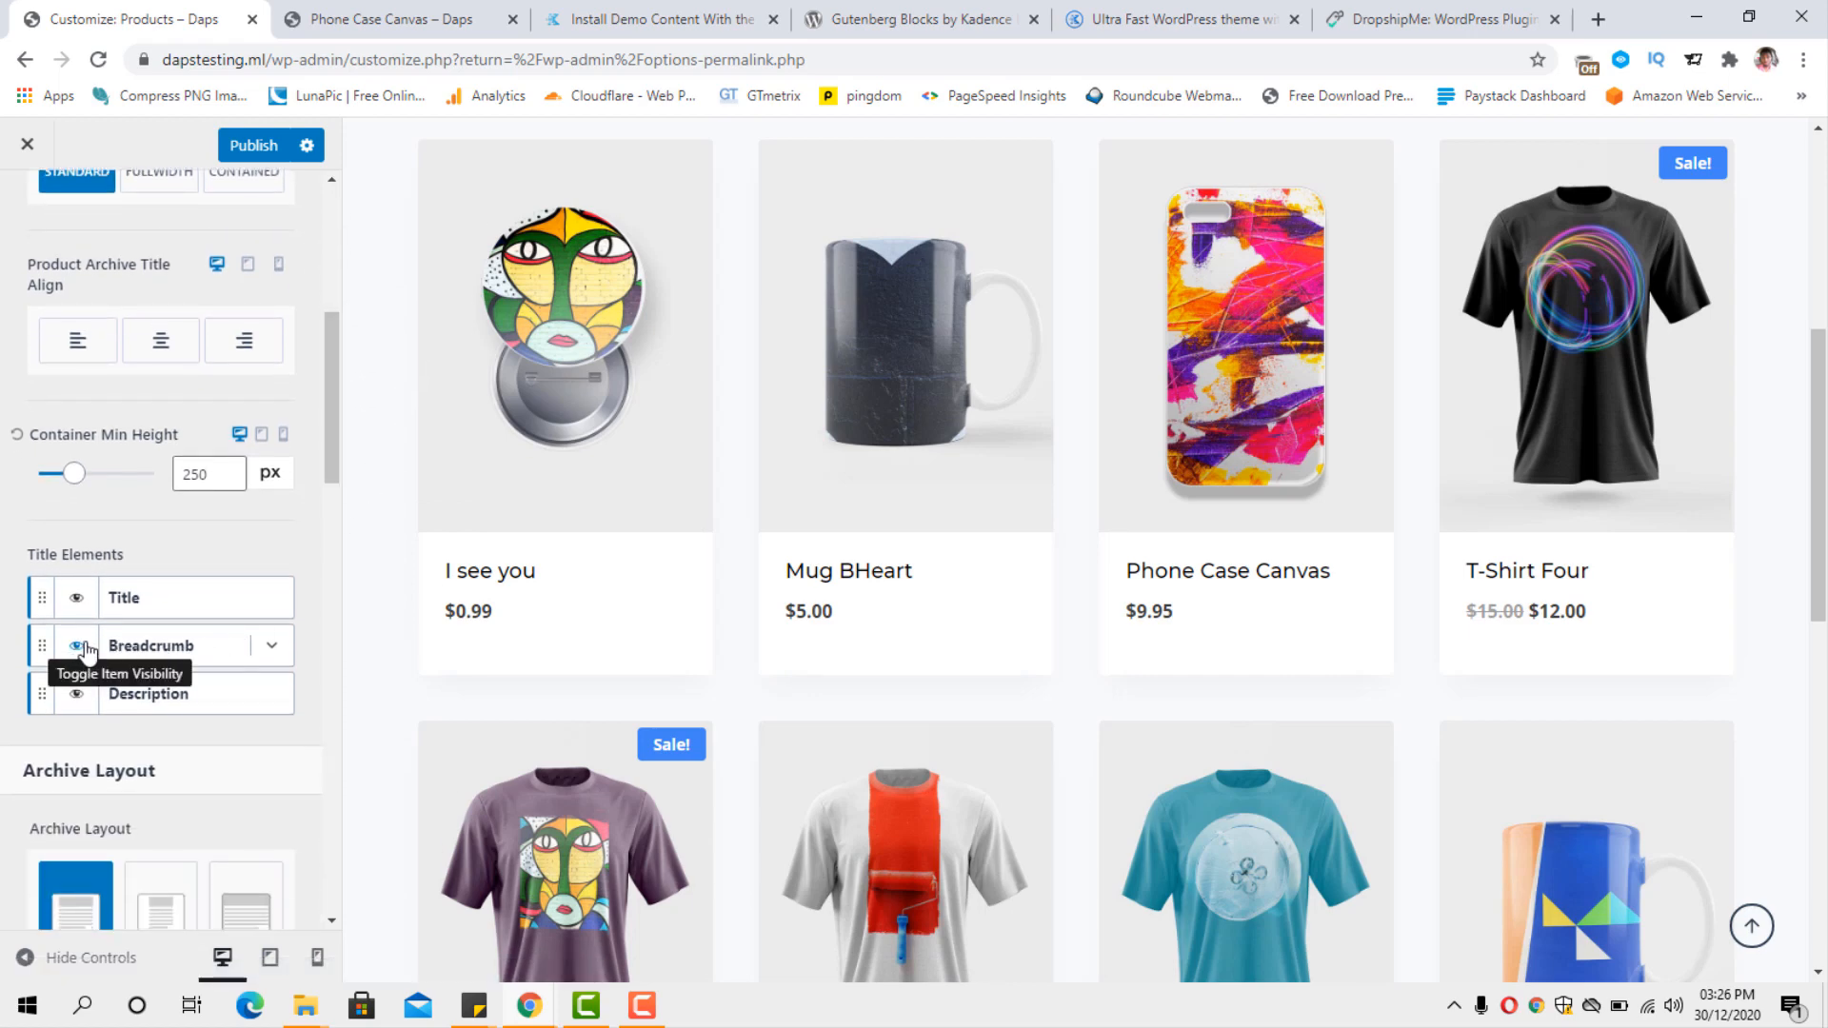
pyautogui.click(80, 648)
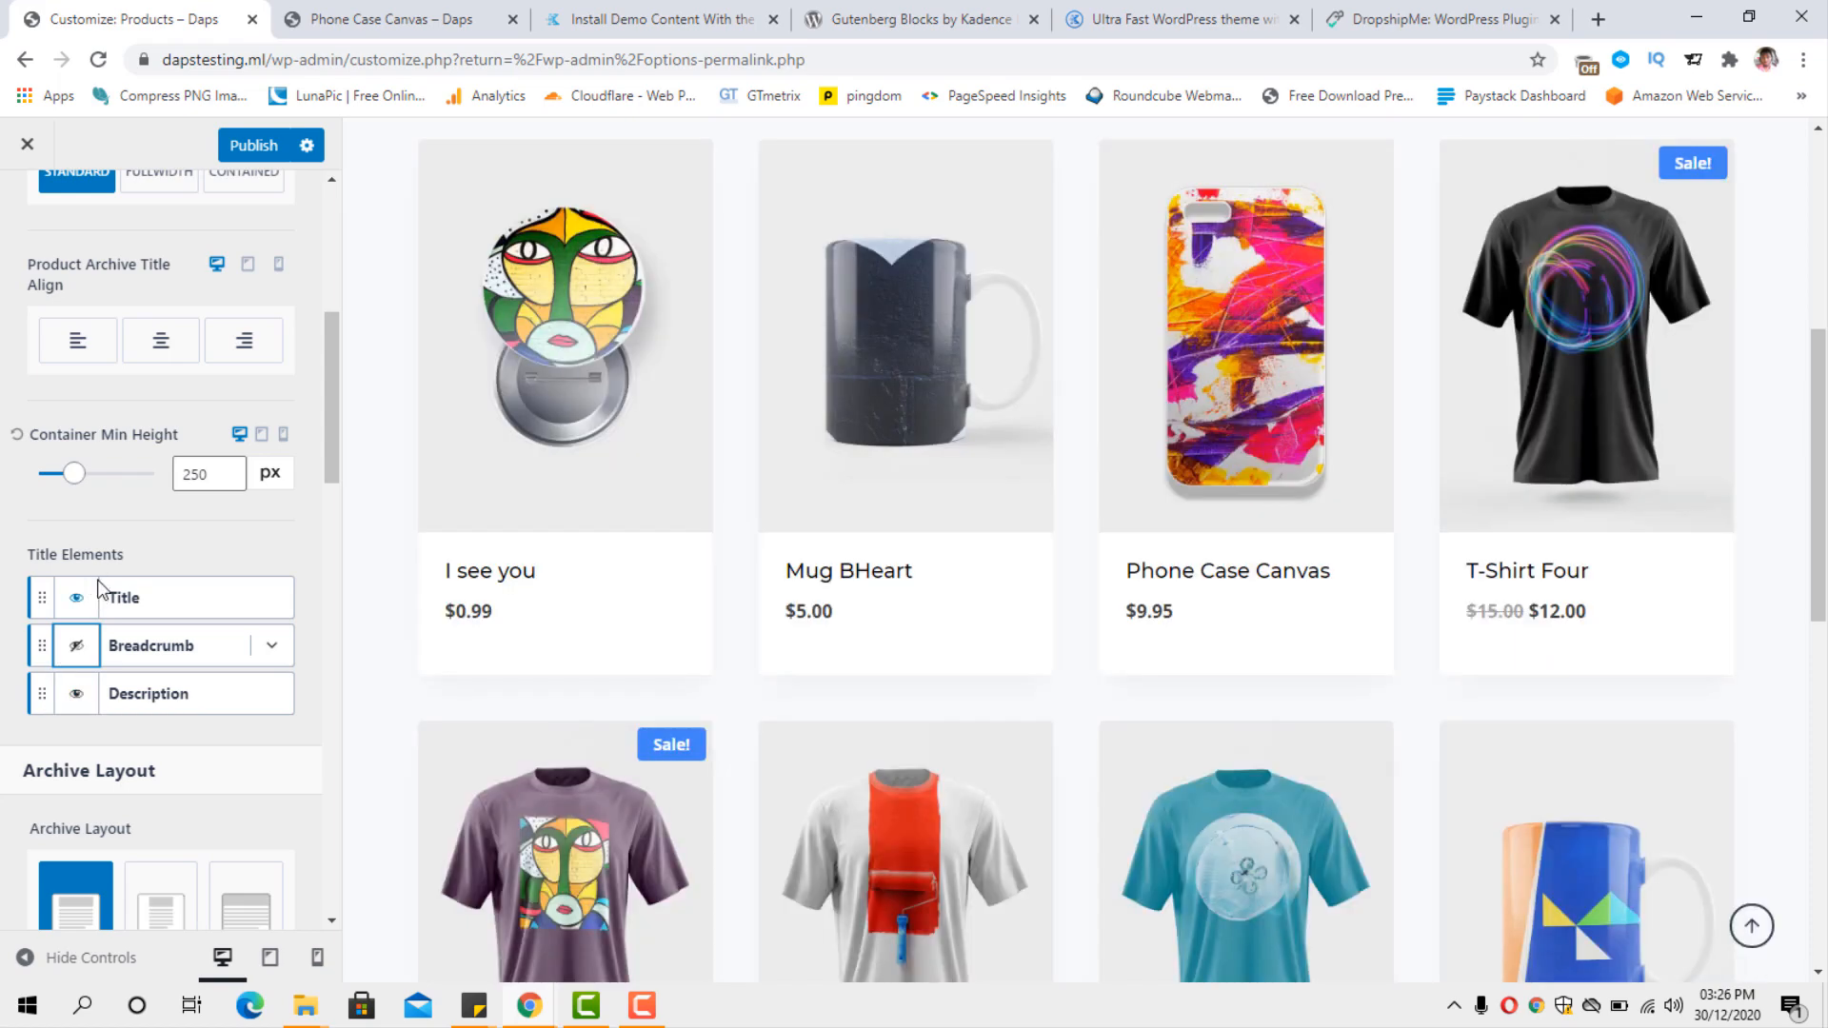
pyautogui.scroll(5, 564, 564)
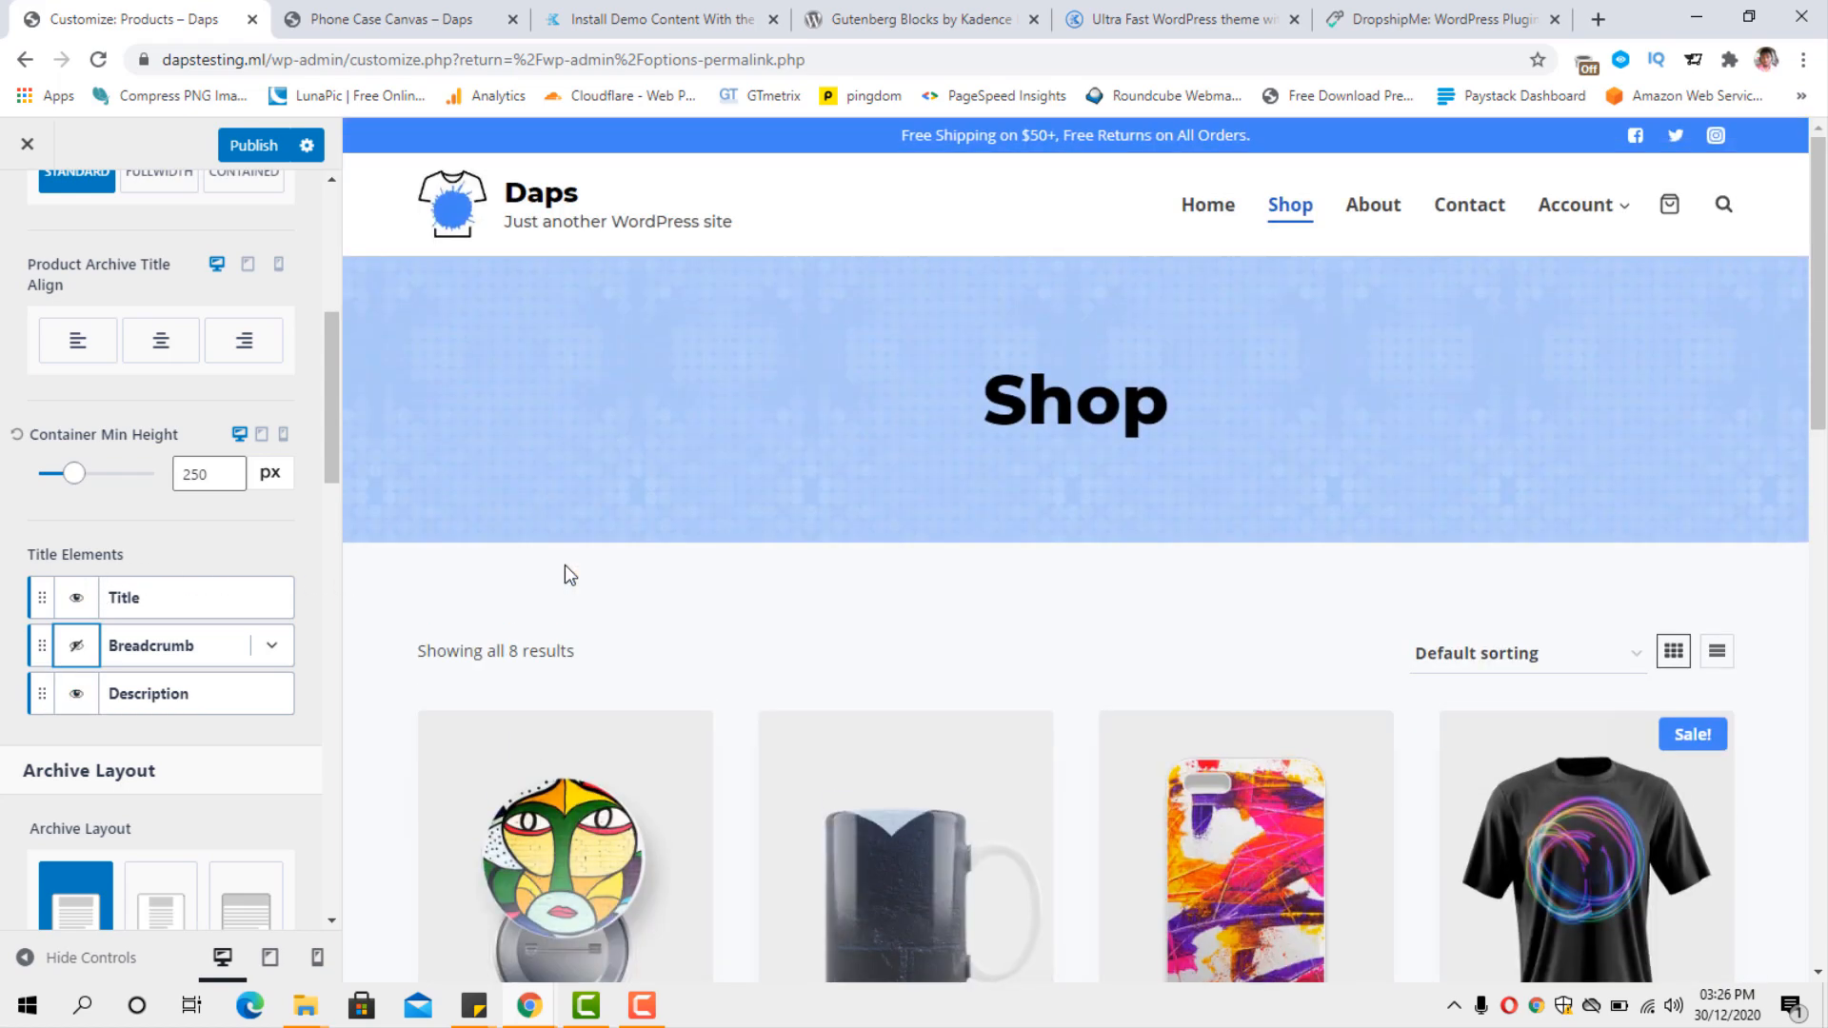
pyautogui.scroll(-1, 565, 566)
pyautogui.scroll(1, 565, 565)
pyautogui.scroll(-7, 1089, 469)
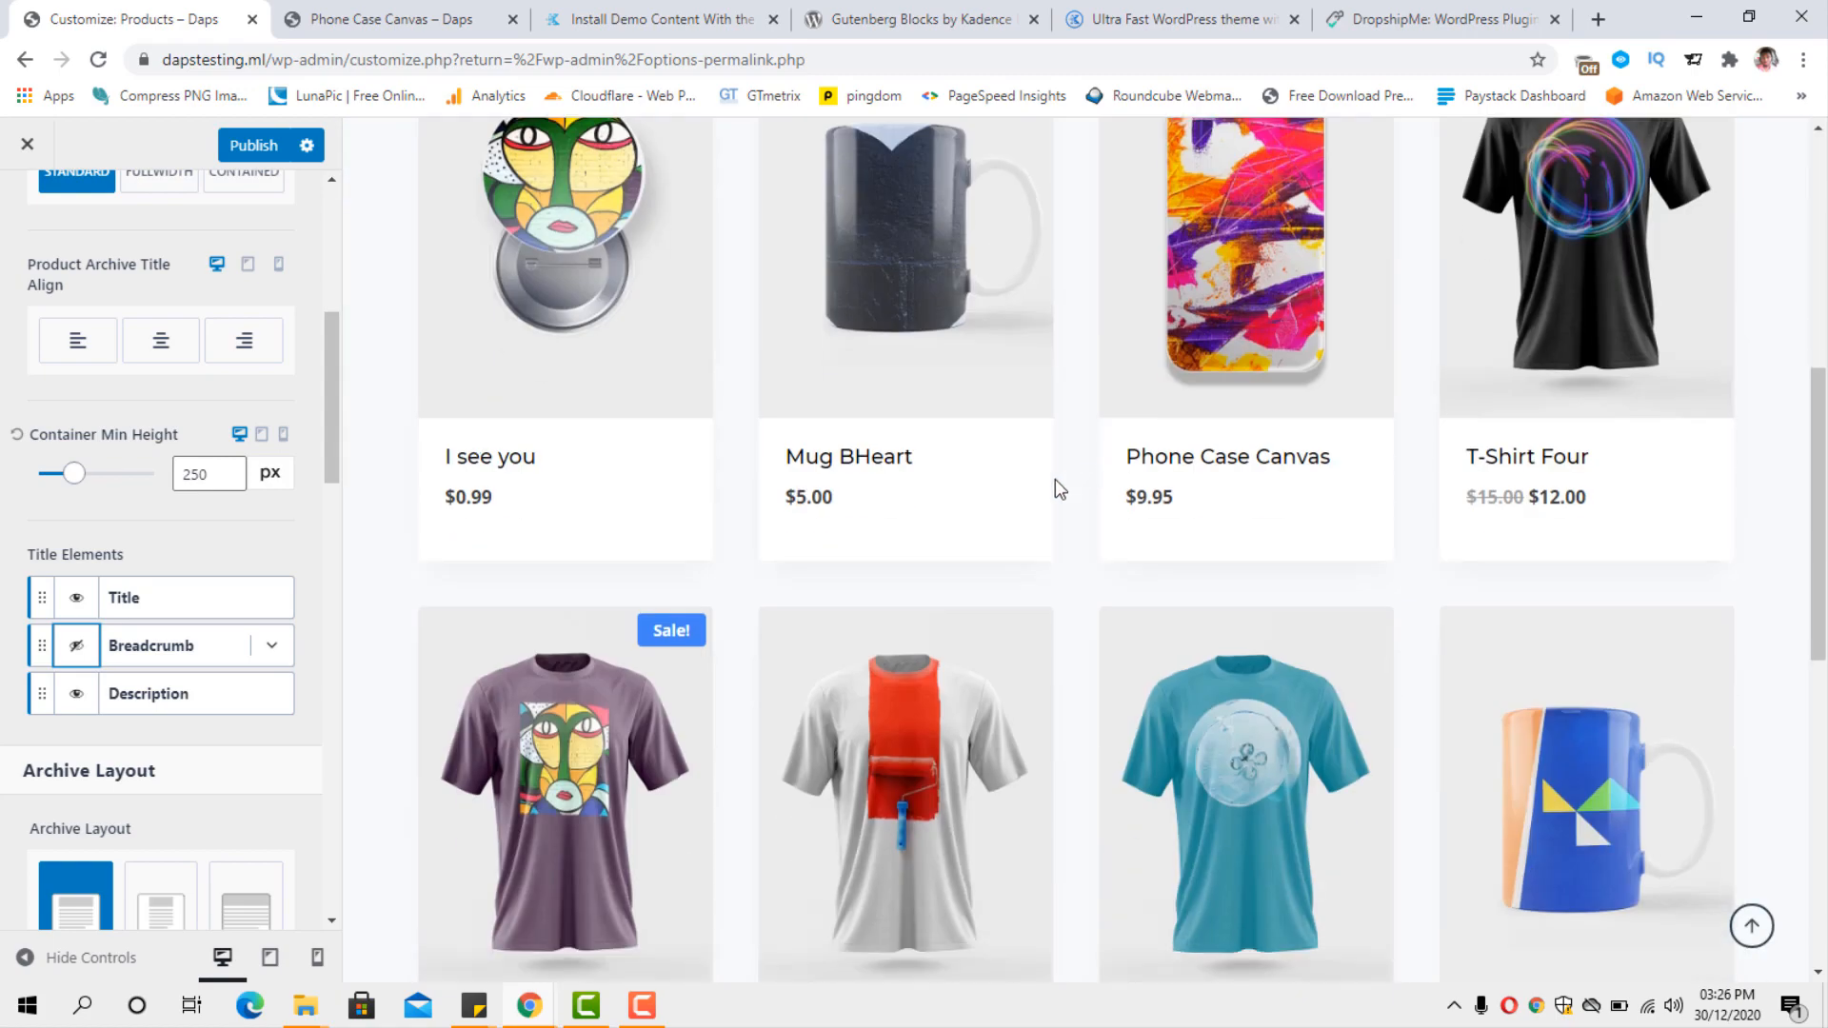
pyautogui.click(76, 646)
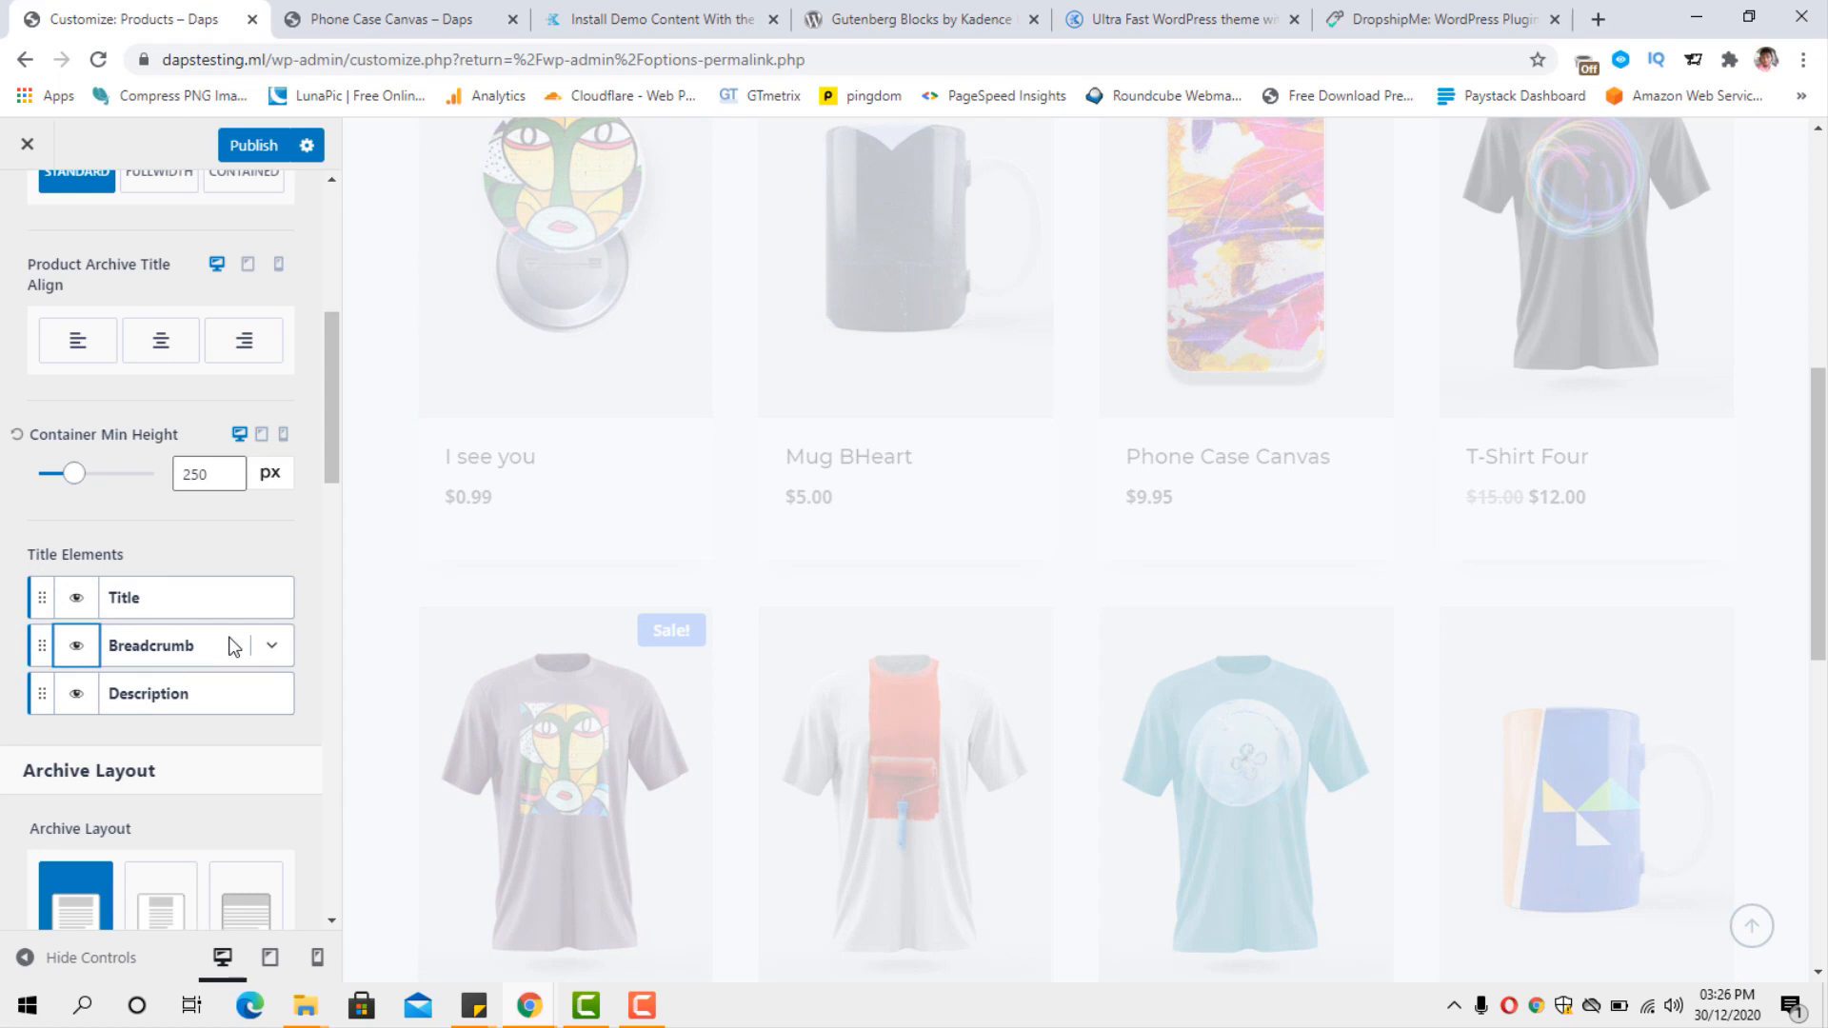
pyautogui.scroll(7, 436, 656)
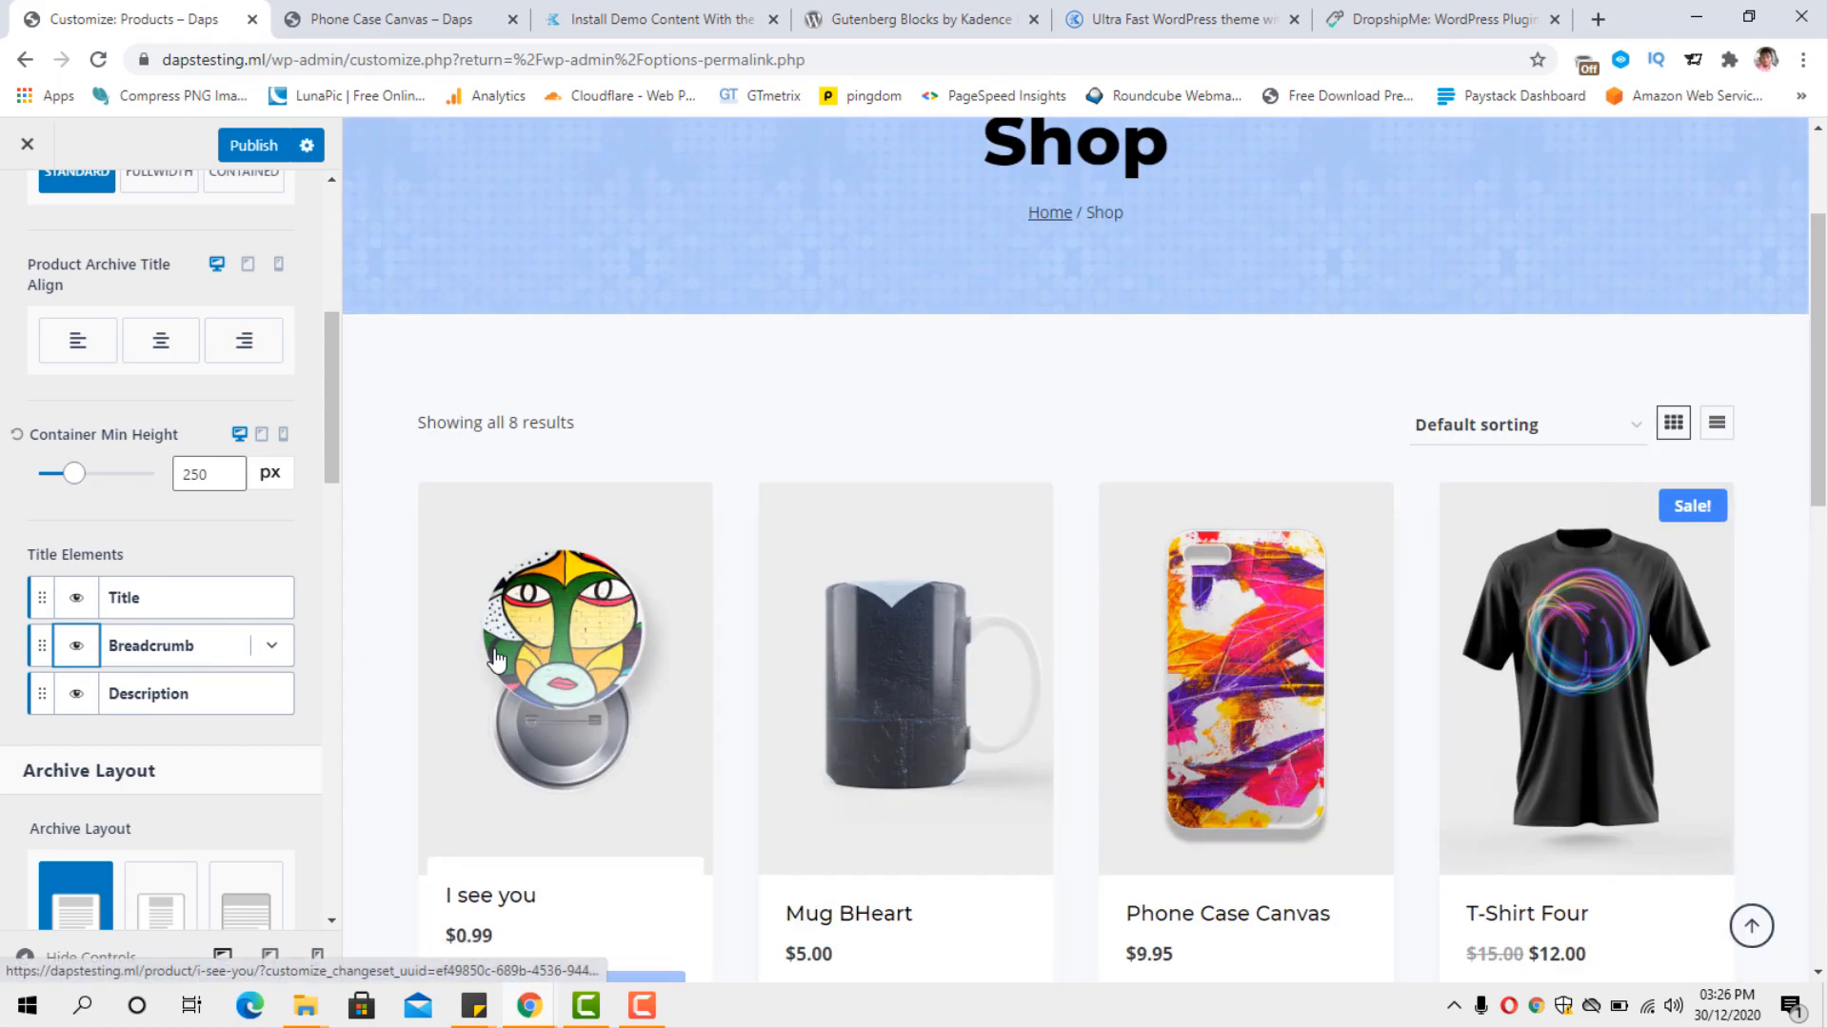
# Try the right-sidebar archive layout for the product catalog and switch back to the normal layout without a sidebar.
pyautogui.scroll(-4, 490, 661)
pyautogui.scroll(-5, 219, 685)
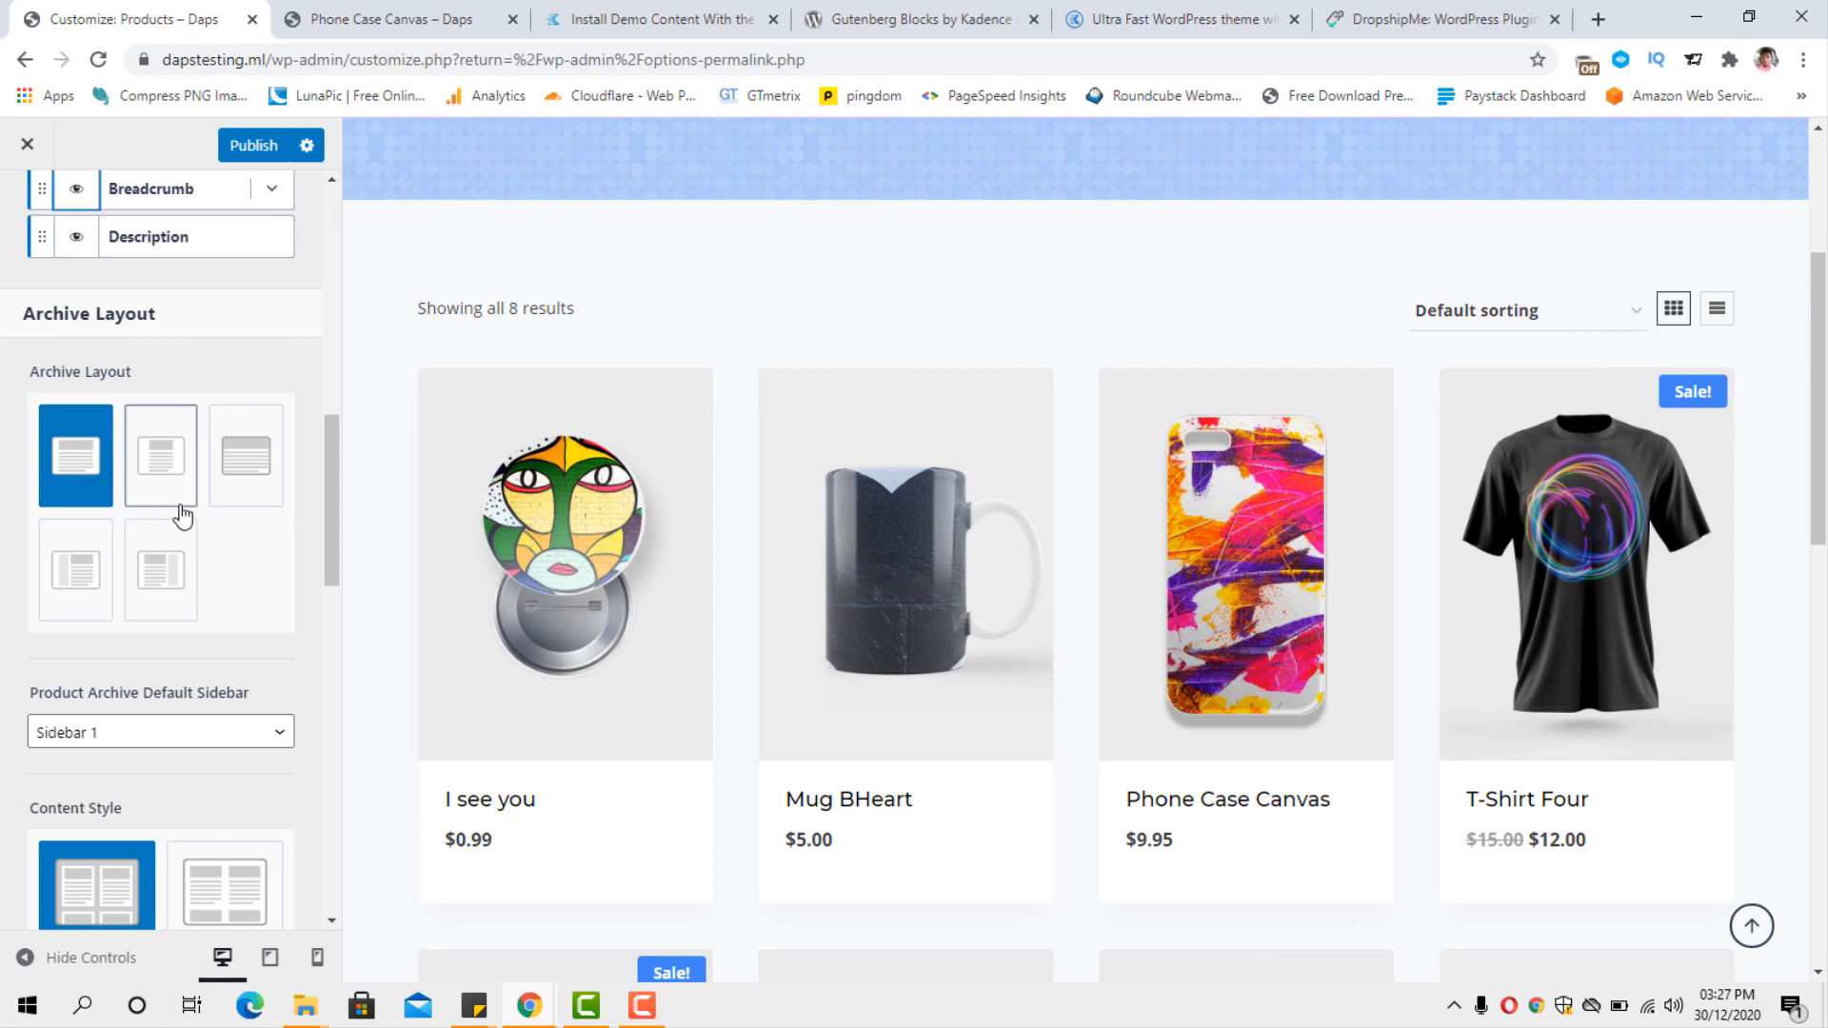
pyautogui.scroll(-3, 221, 534)
pyautogui.scroll(2, 202, 496)
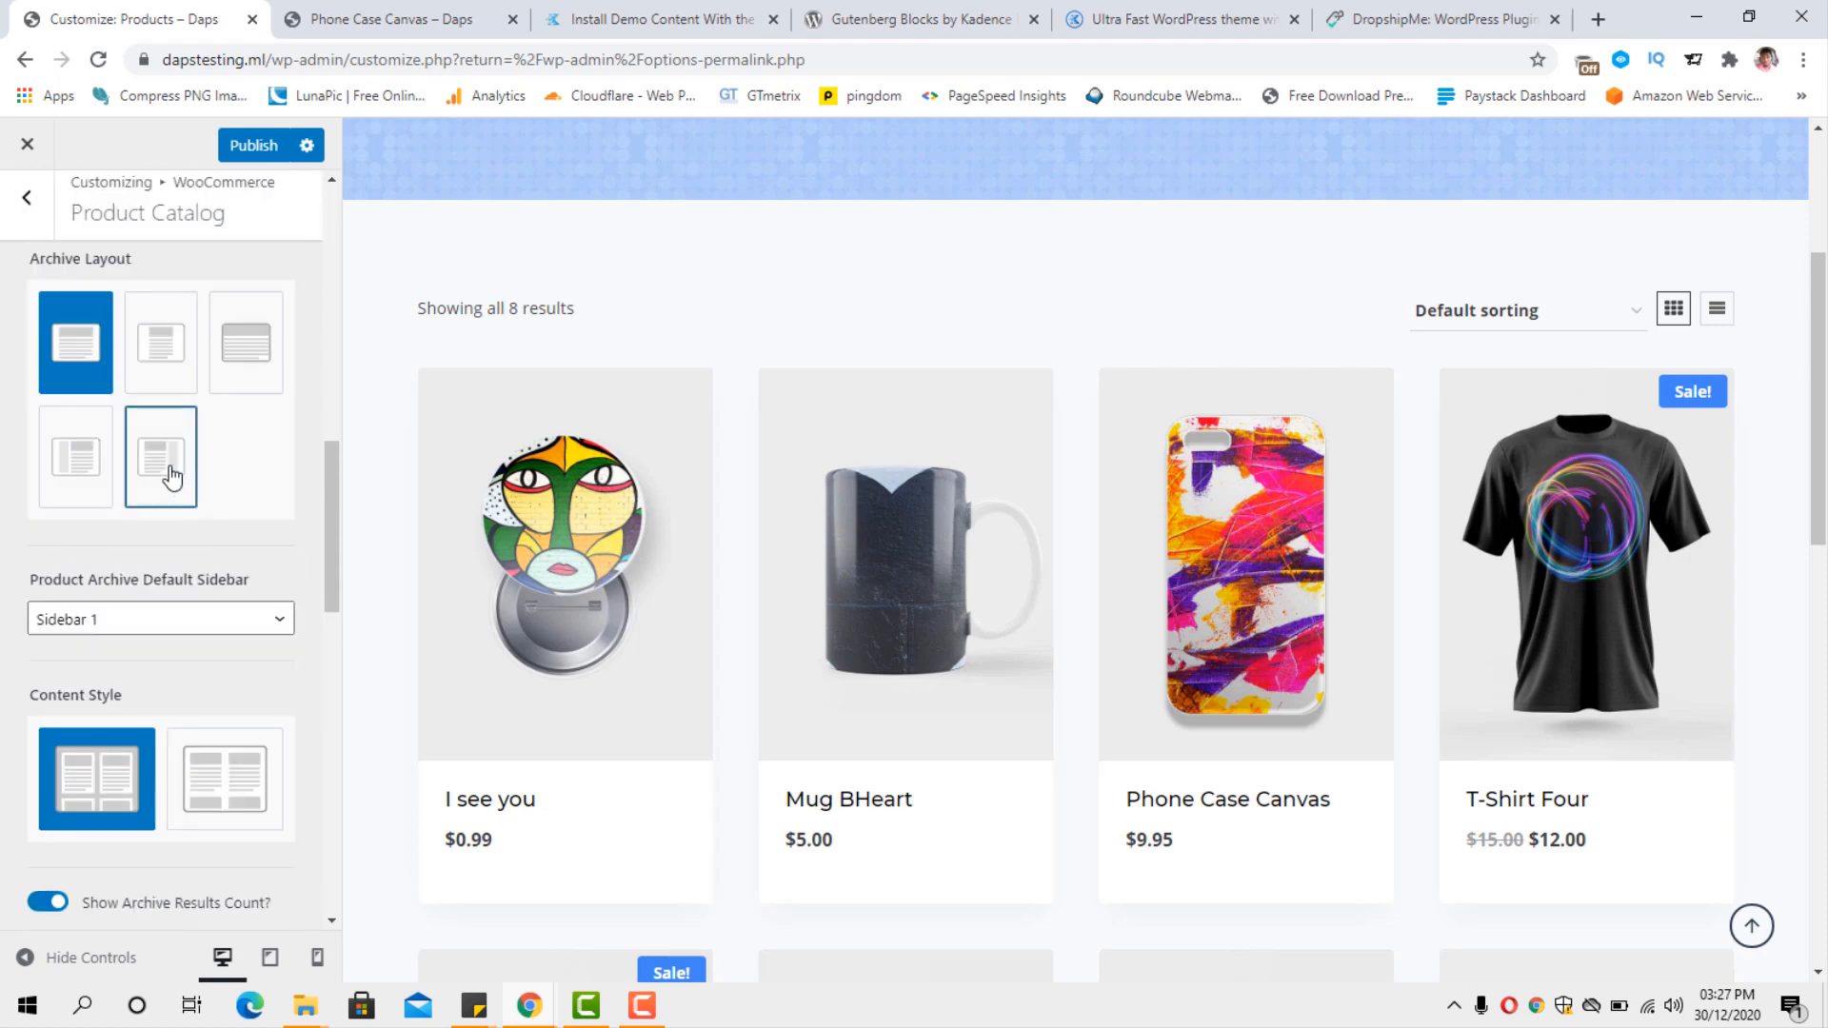
pyautogui.click(168, 473)
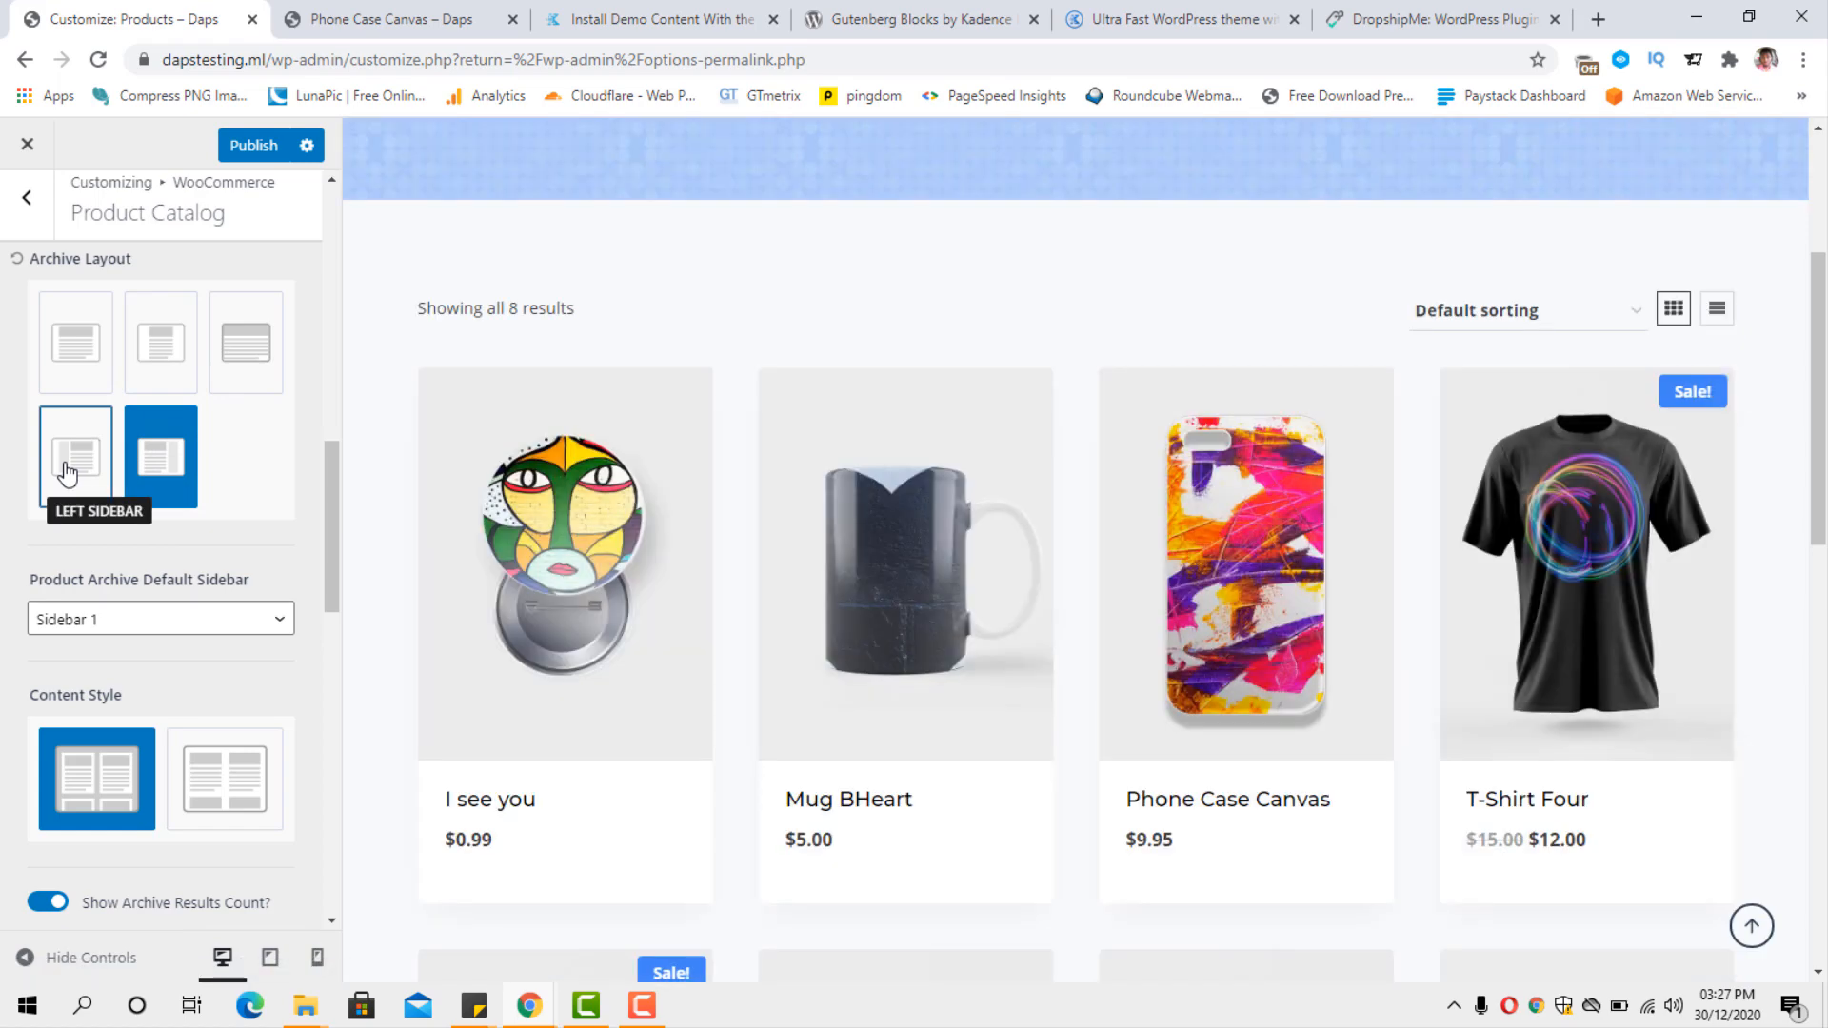
pyautogui.click(72, 345)
# Examine the remaining Product Catalog options, including content style, sorting, products per row and rows per page, against the shop page preview.
pyautogui.scroll(-3, 274, 445)
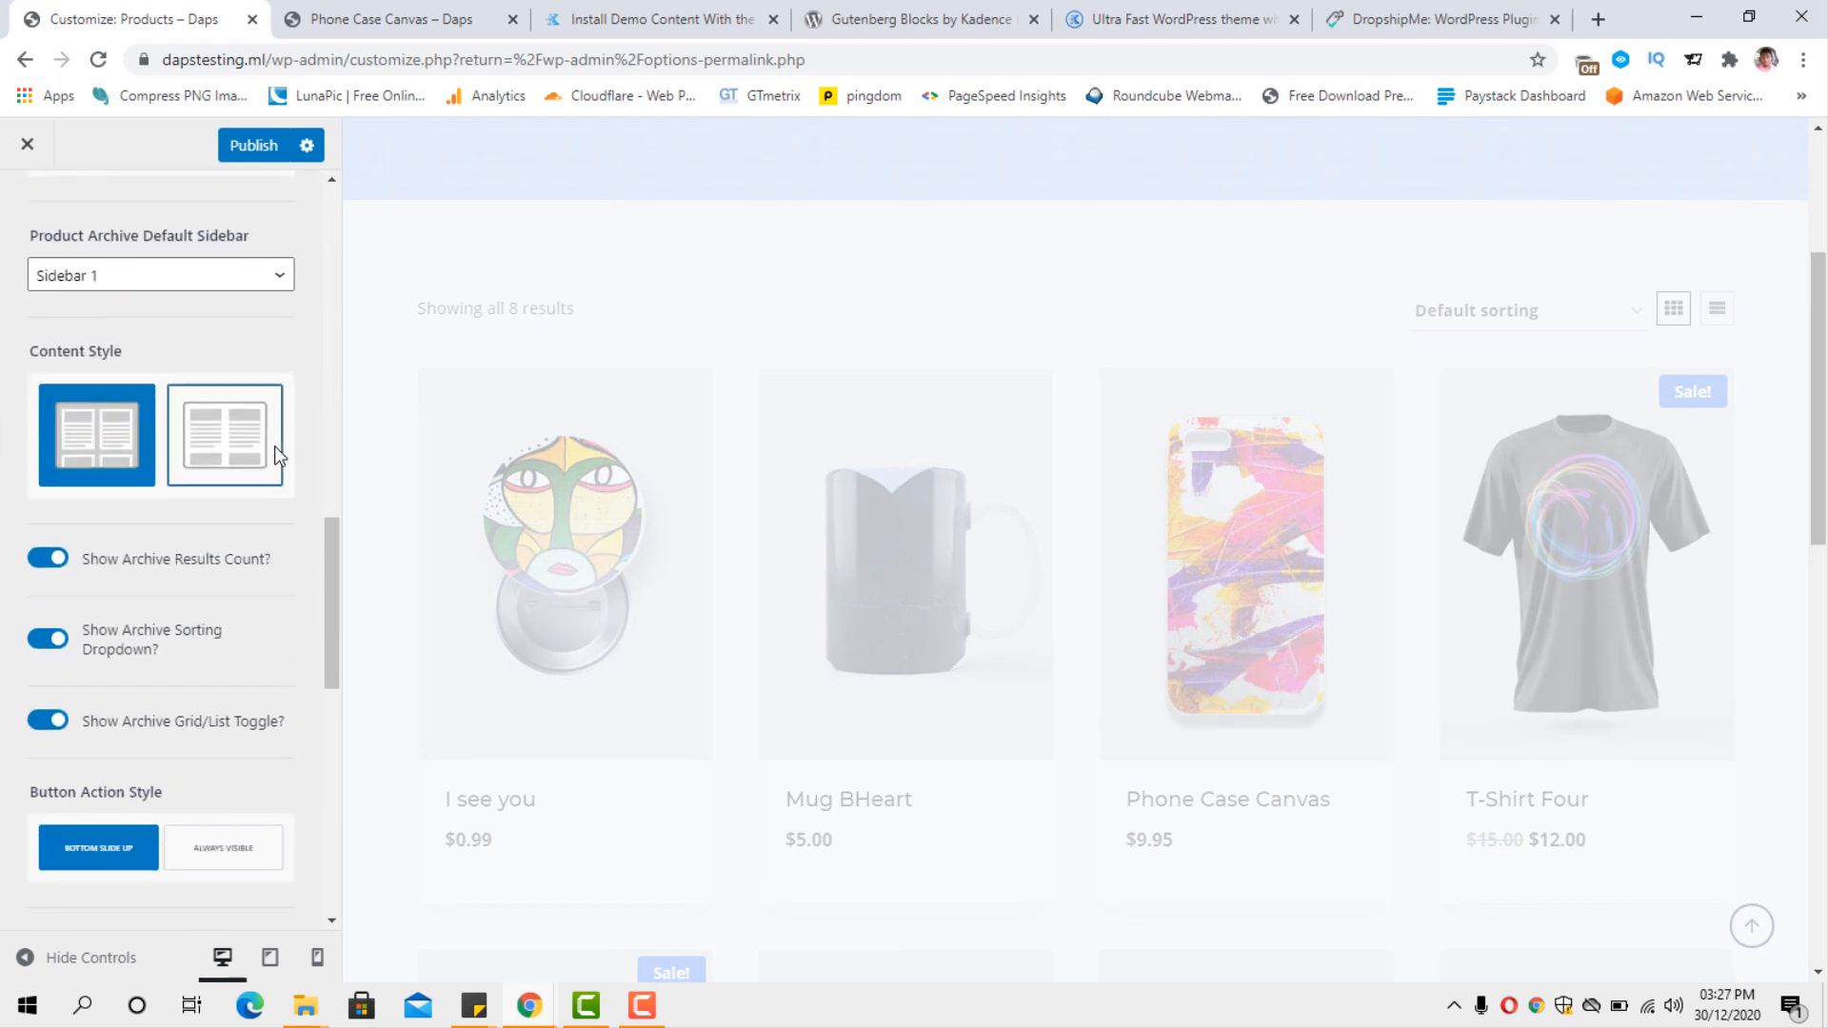
pyautogui.scroll(-3, 274, 445)
pyautogui.scroll(-6, 276, 452)
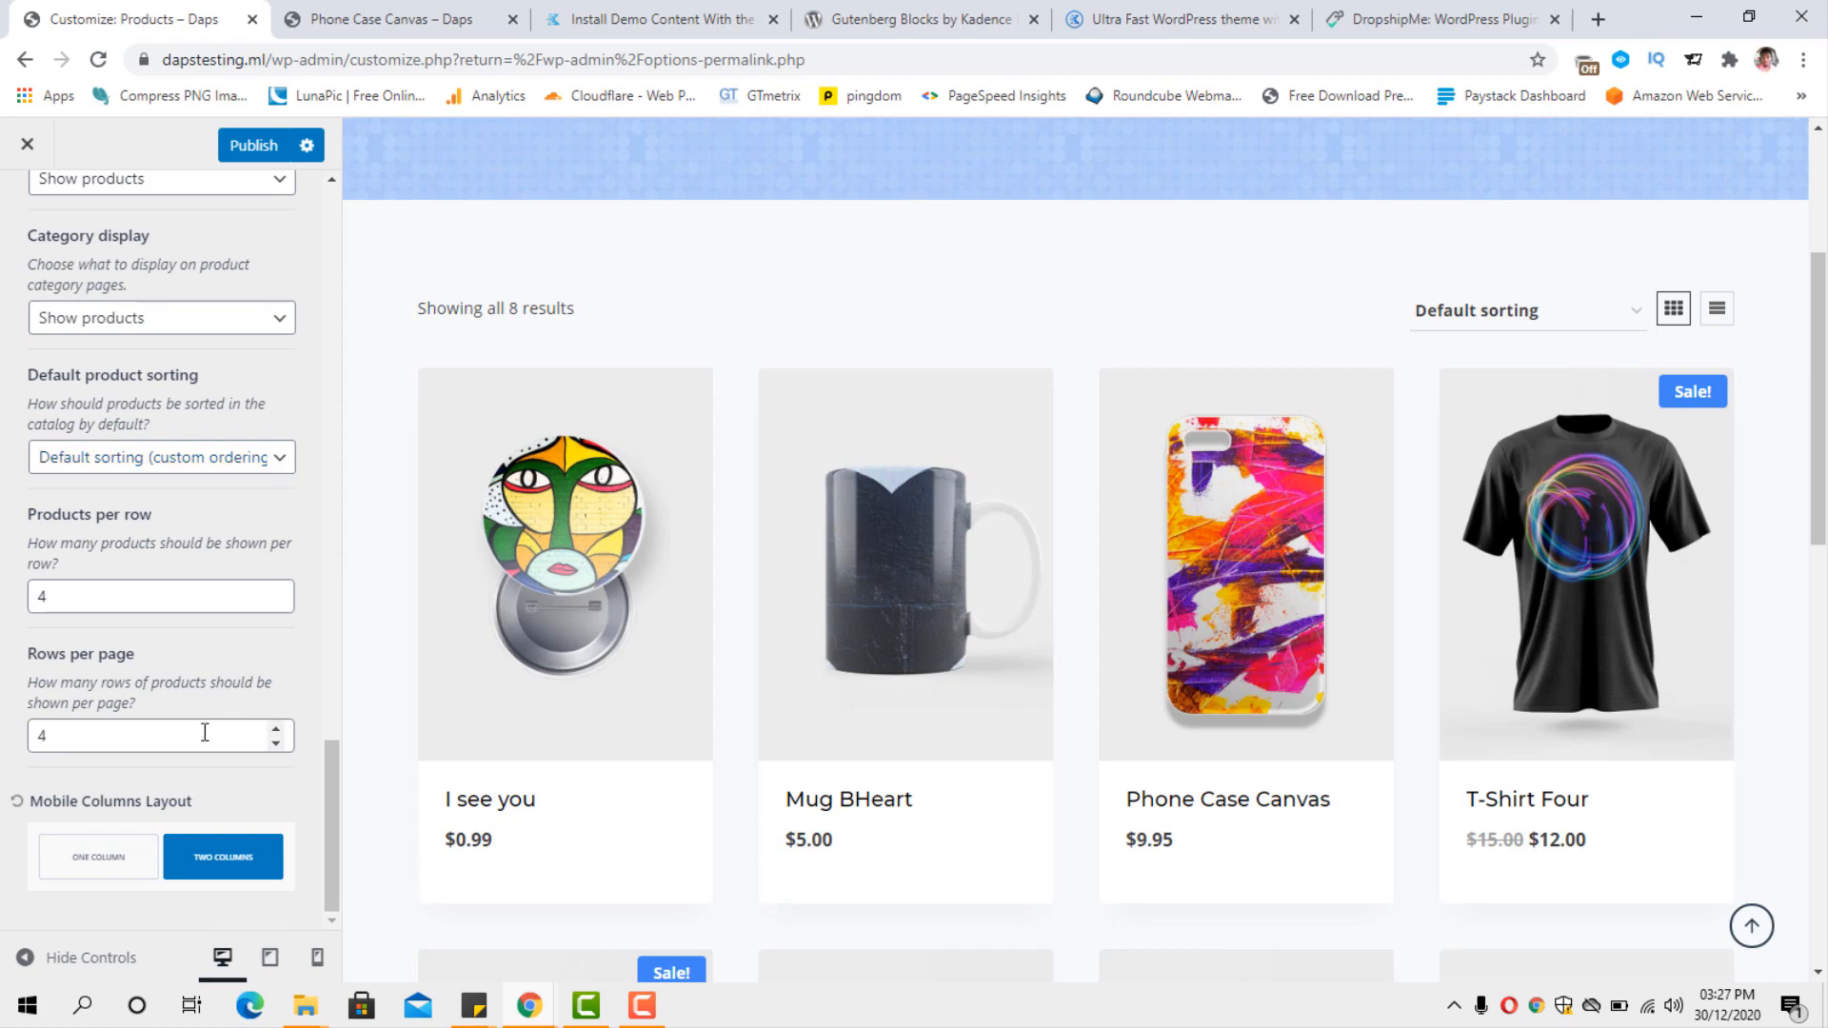
pyautogui.scroll(-5, 1147, 567)
pyautogui.scroll(-7, 1155, 564)
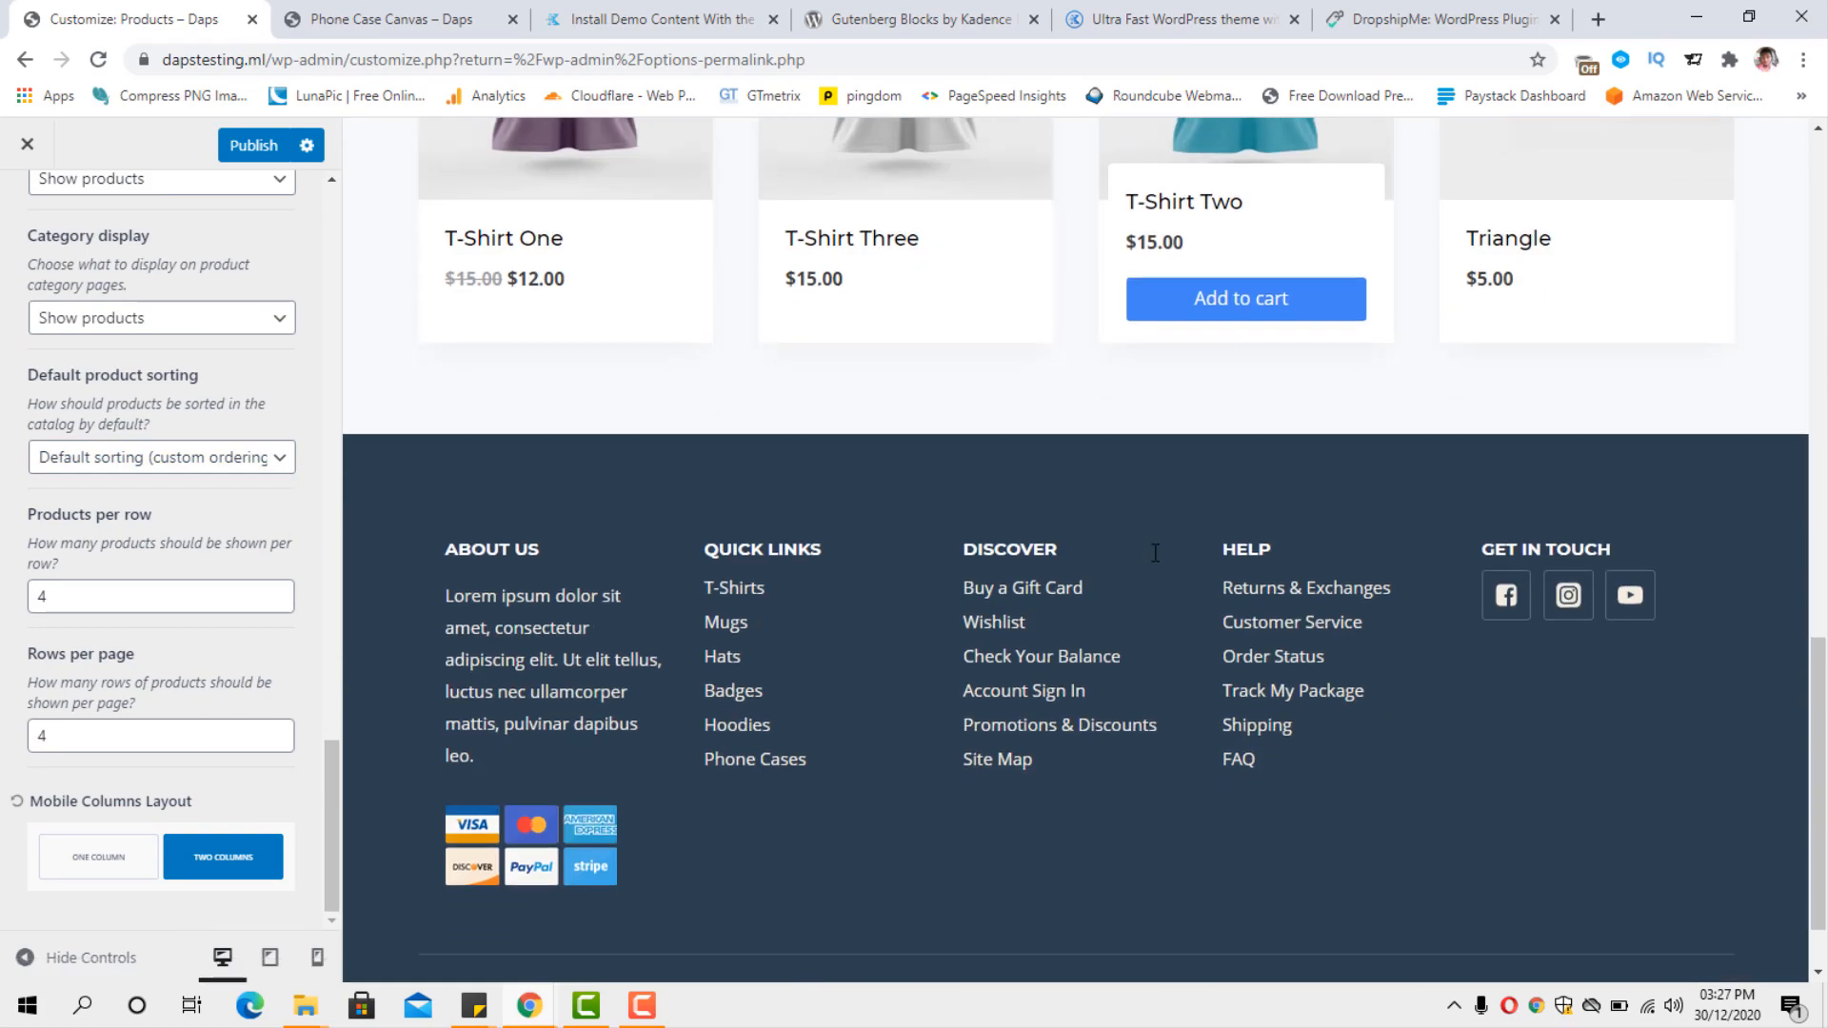
pyautogui.scroll(9, 1156, 563)
pyautogui.scroll(5, 1156, 563)
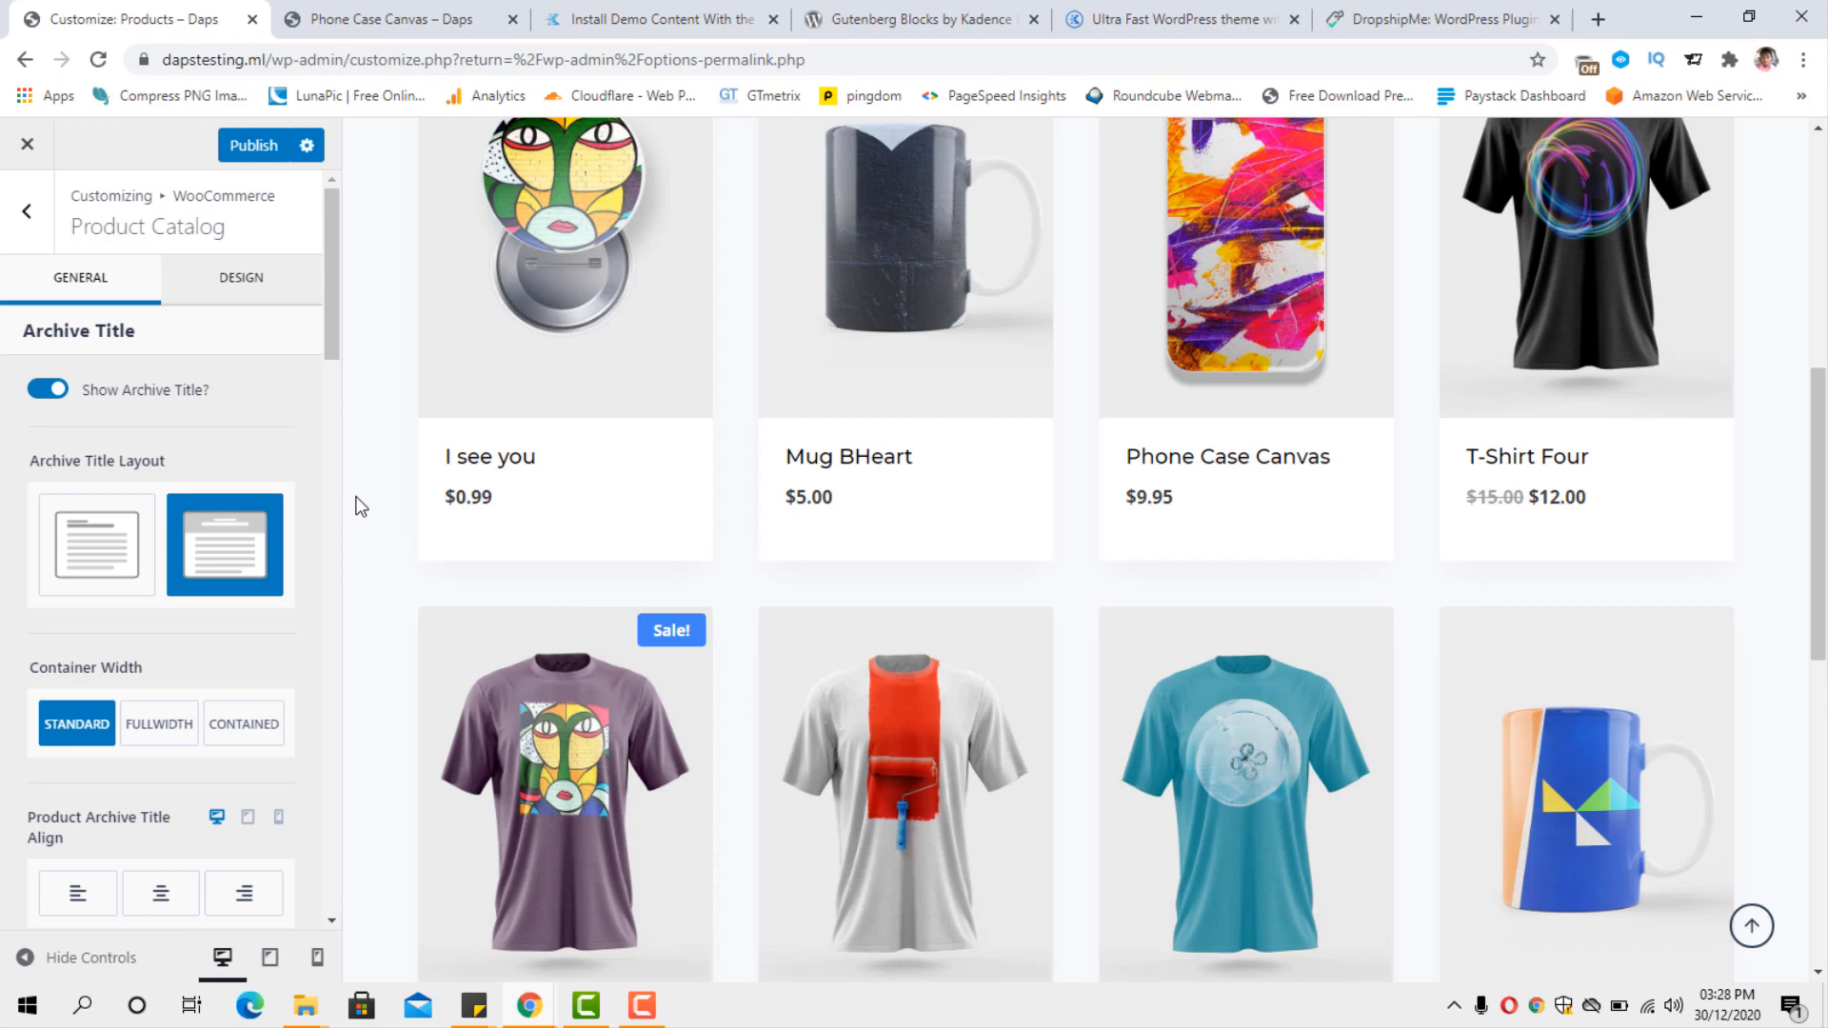
pyautogui.moveTo(335, 362); pyautogui.dragTo(103, 312)
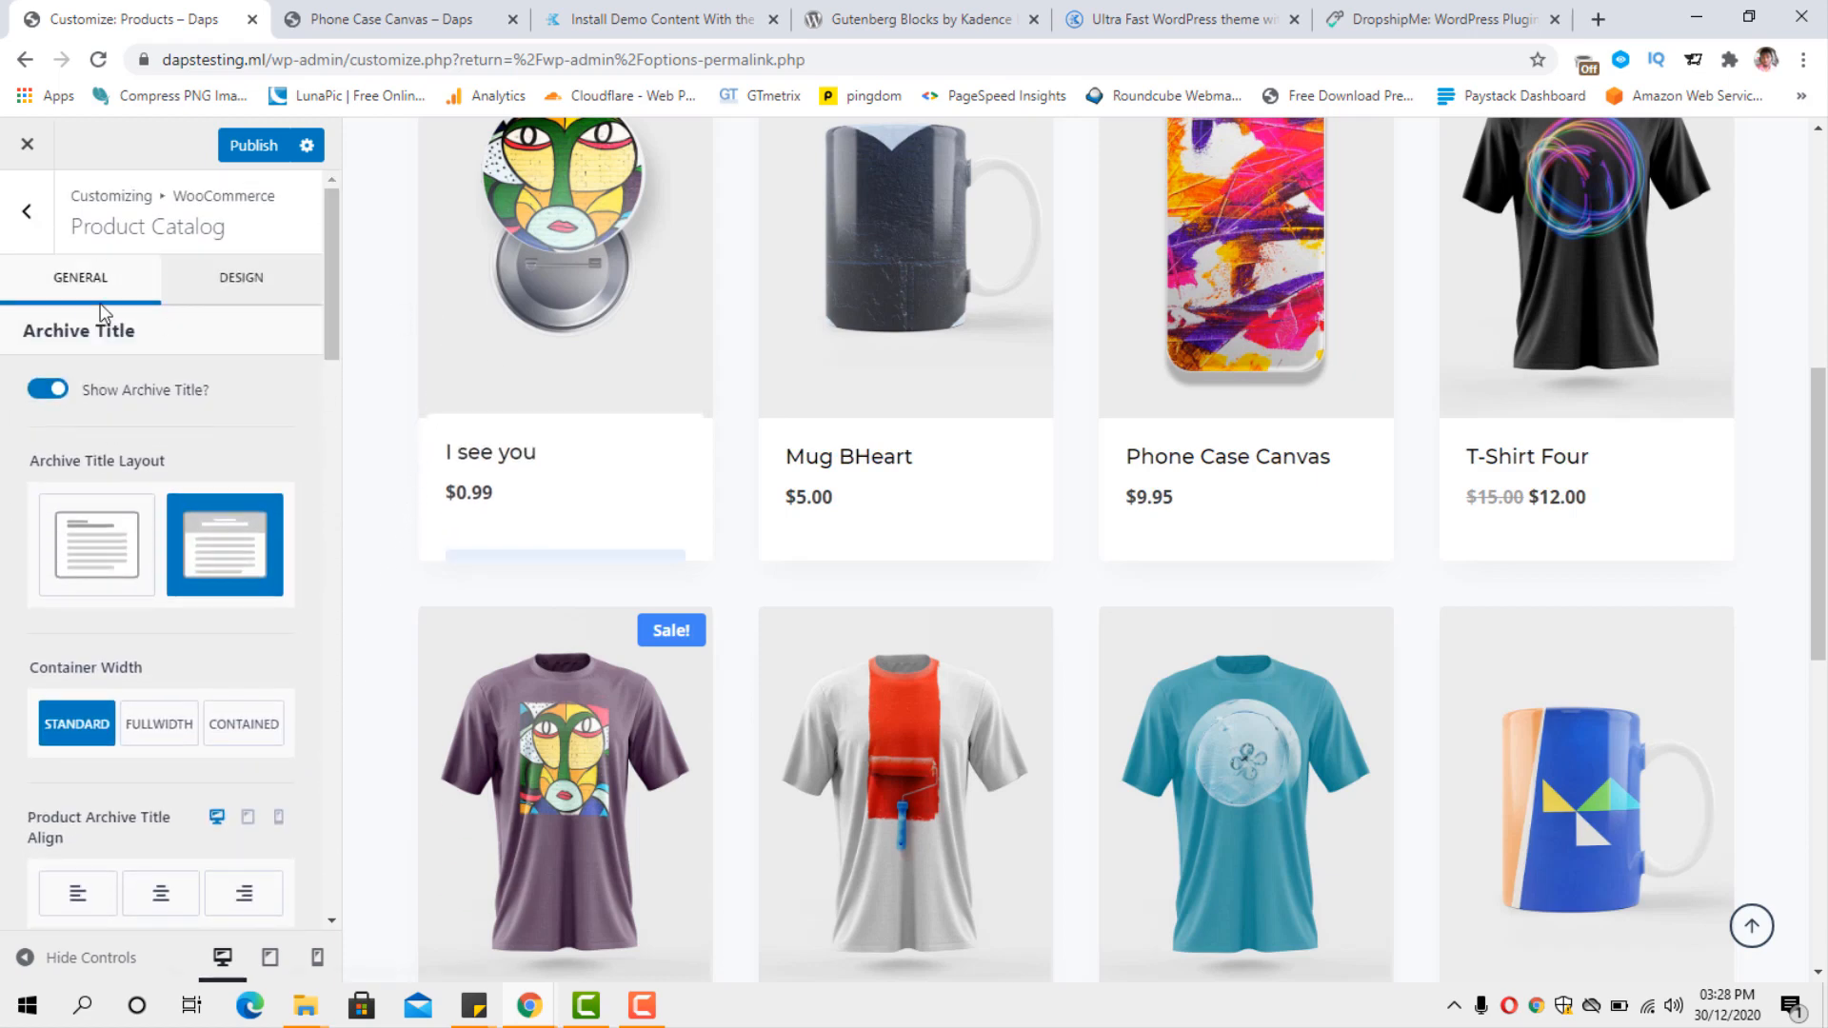
# Open the Single Product Layout settings and examine the layout options and product elements against the product page preview.
pyautogui.click(38, 225)
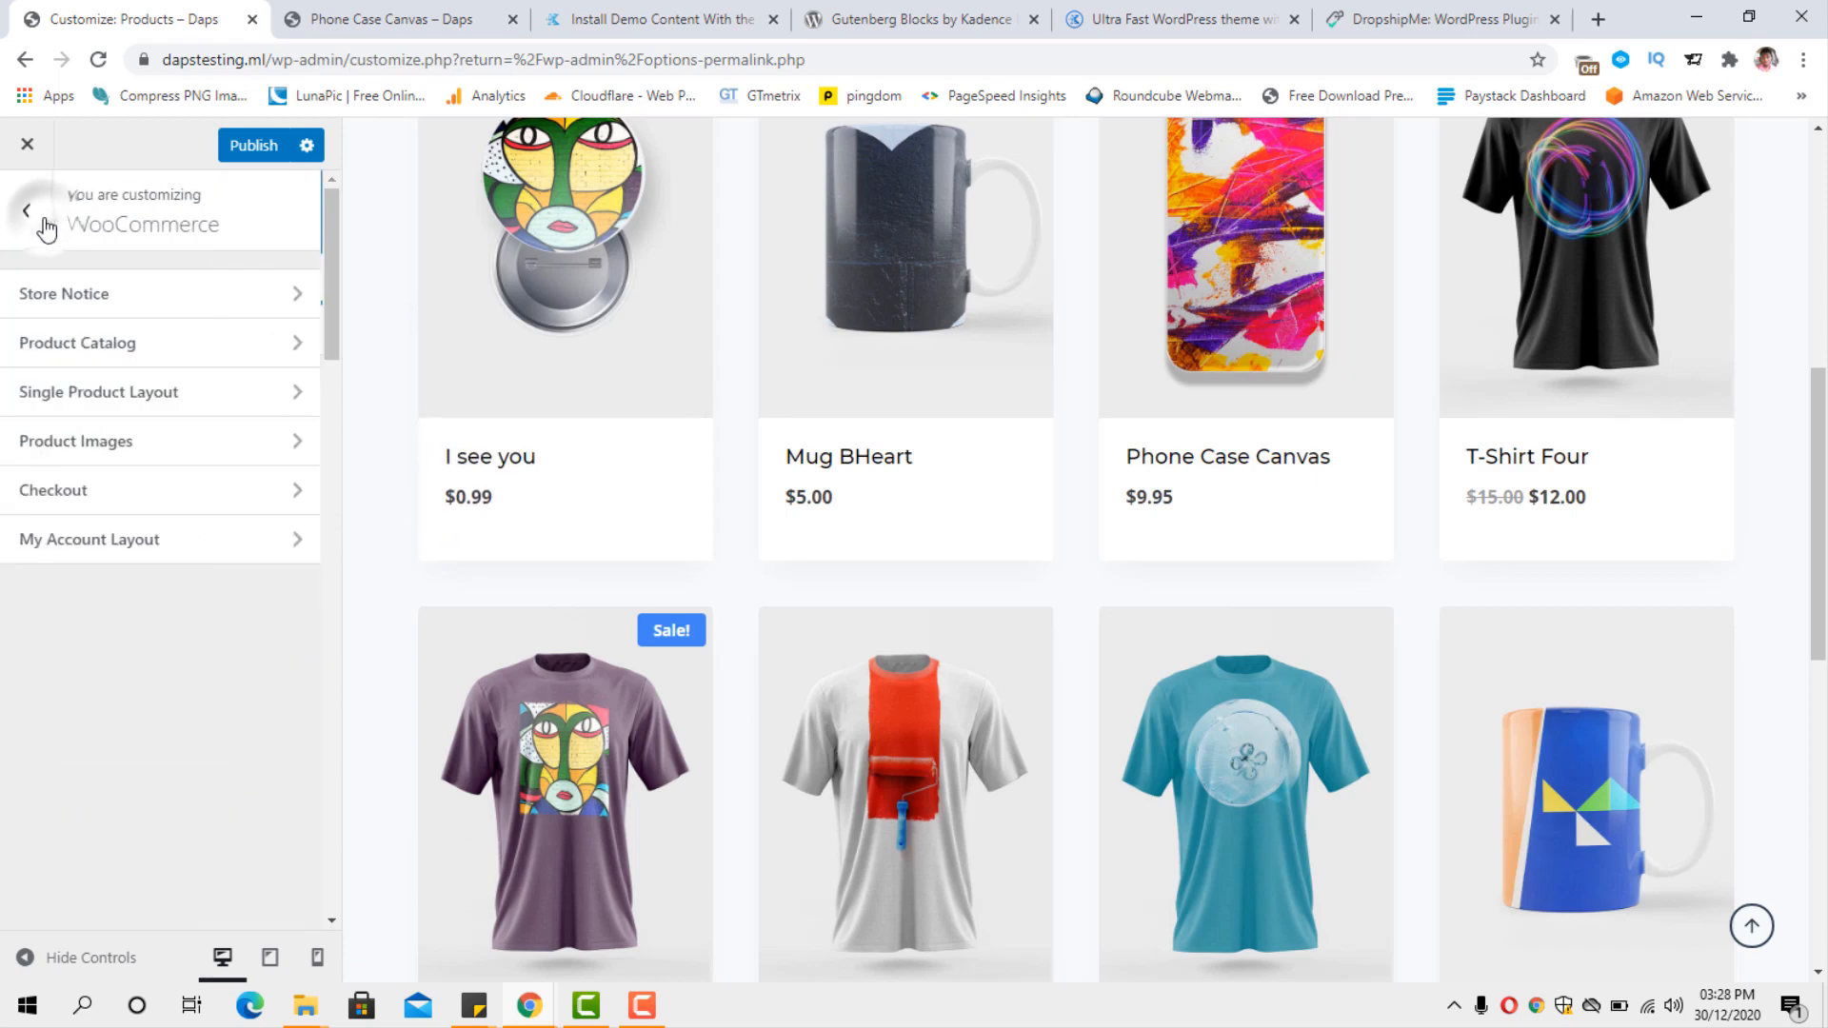
pyautogui.click(180, 399)
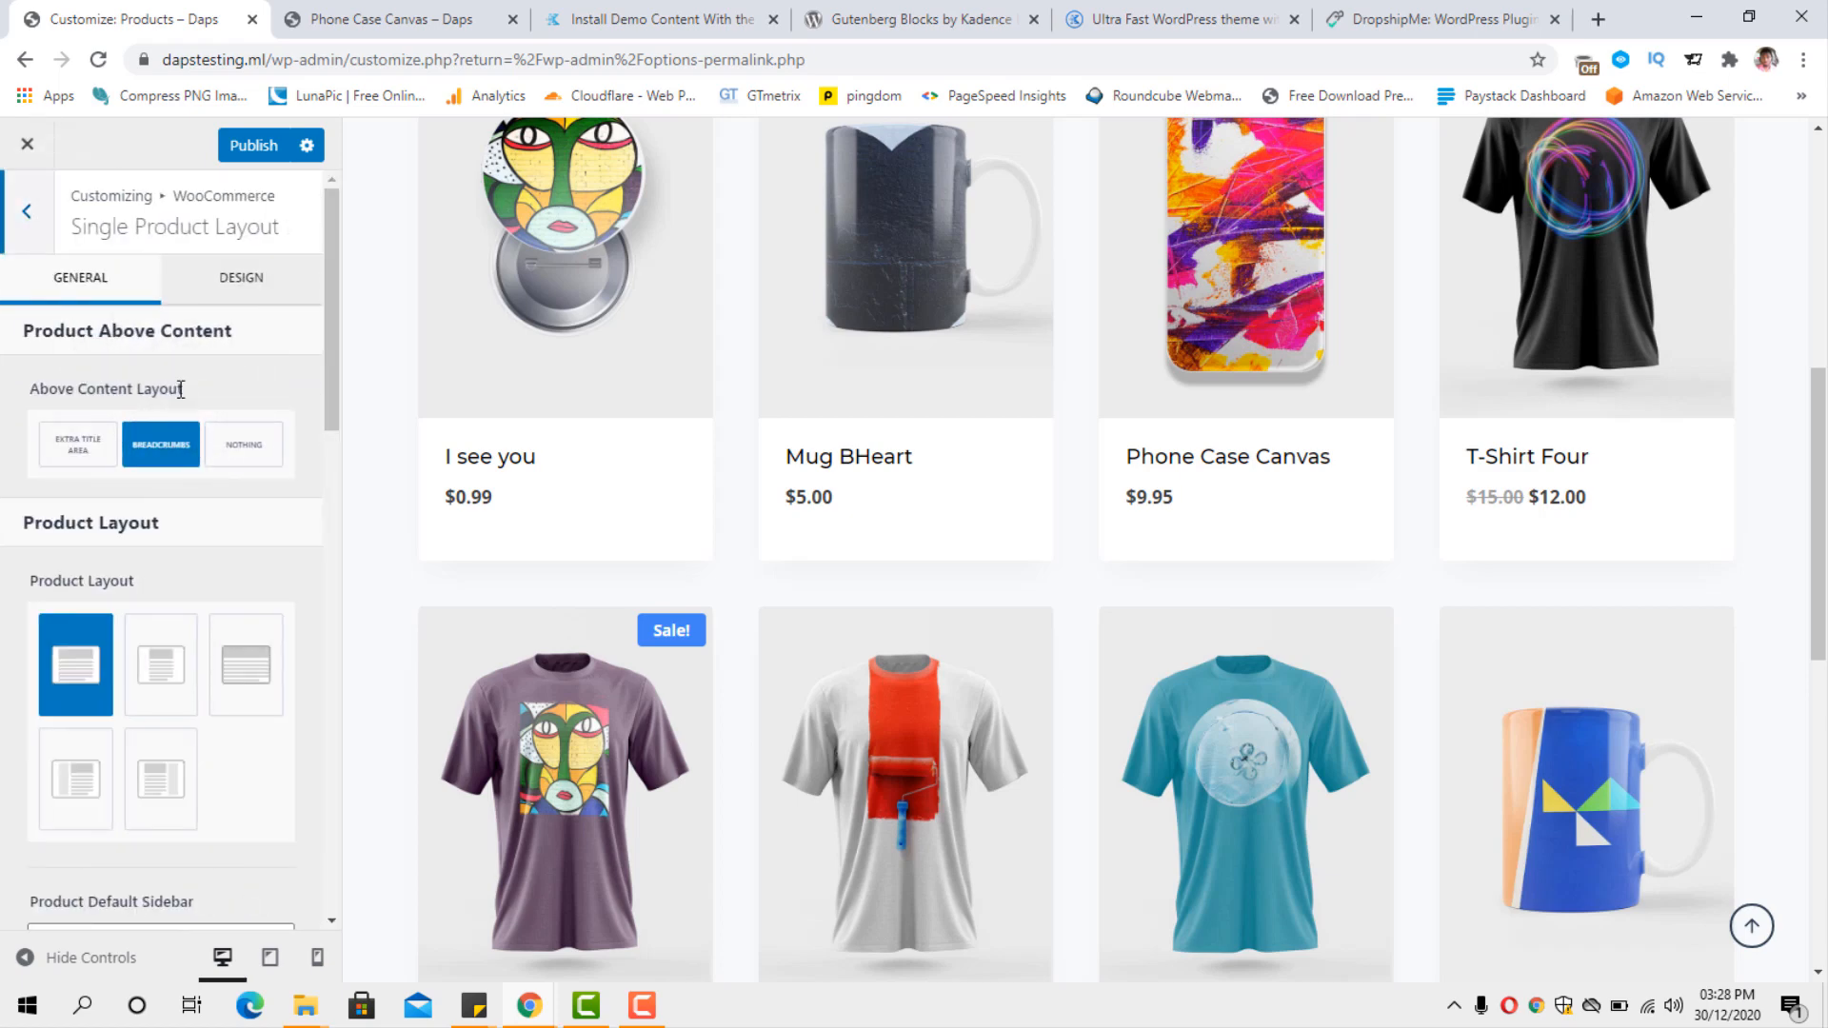
pyautogui.scroll(-5, 250, 462)
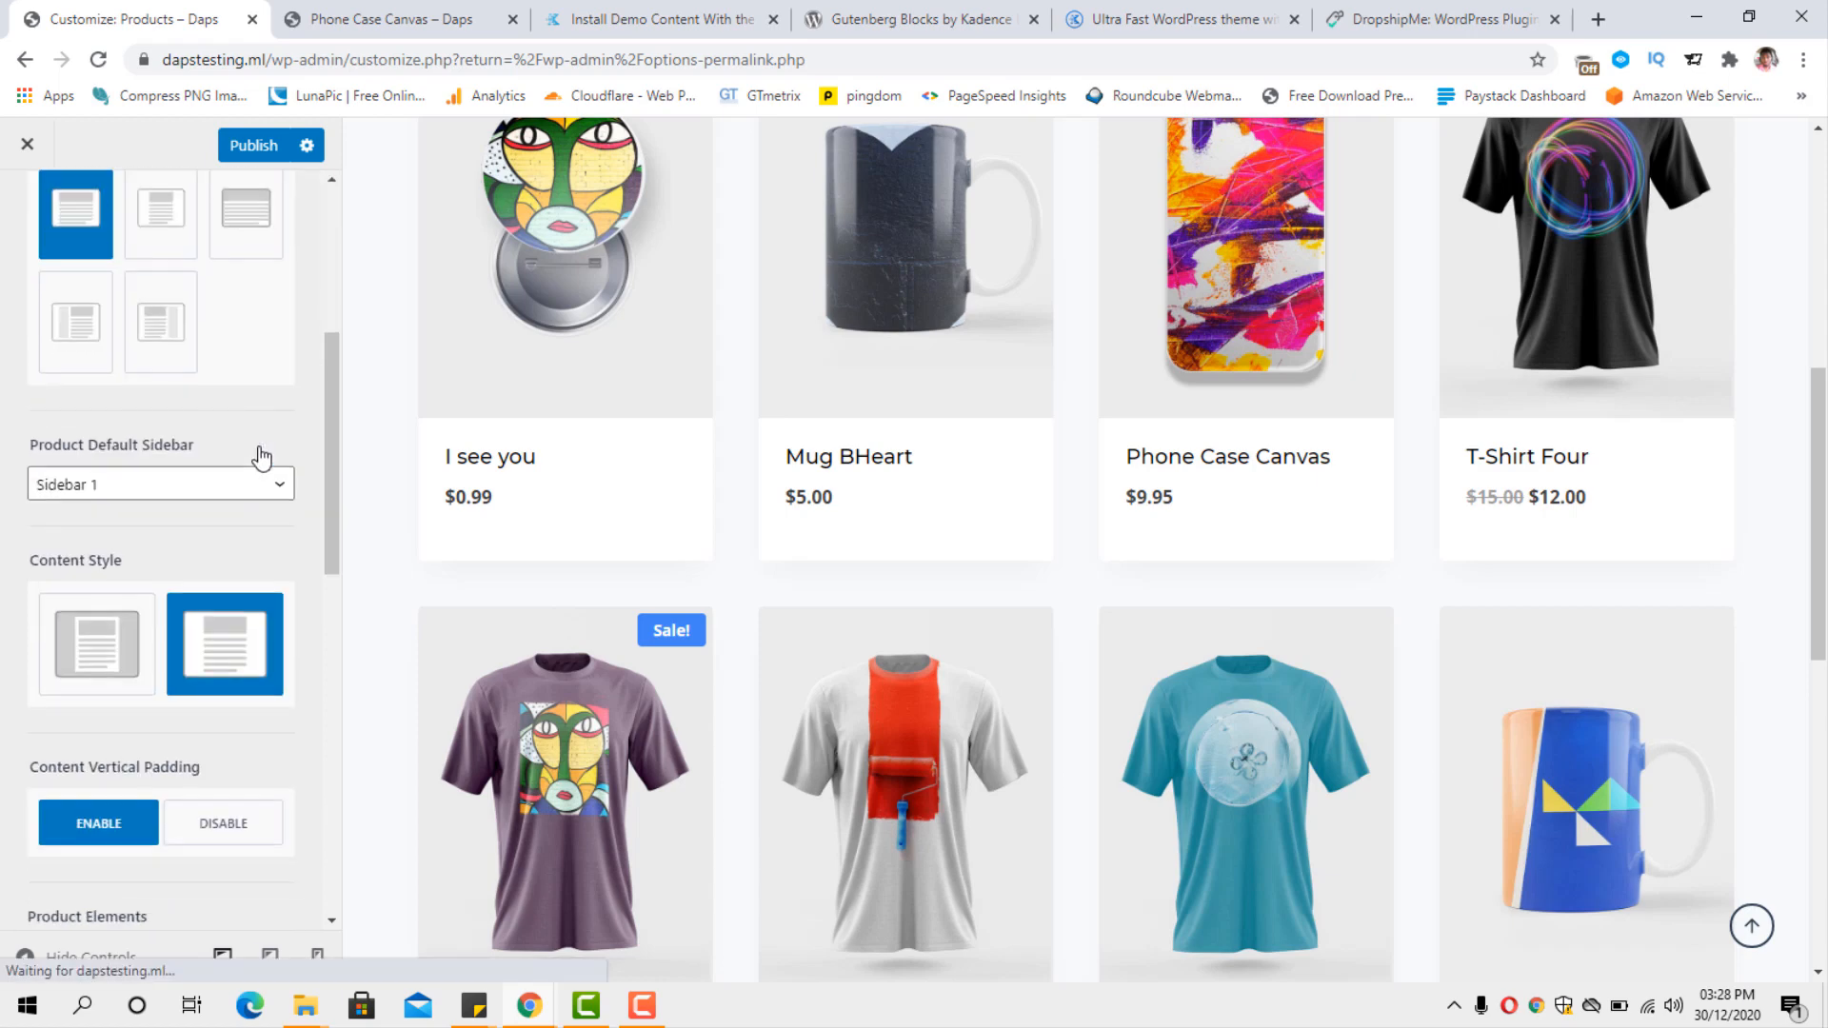
pyautogui.scroll(3, 1551, 552)
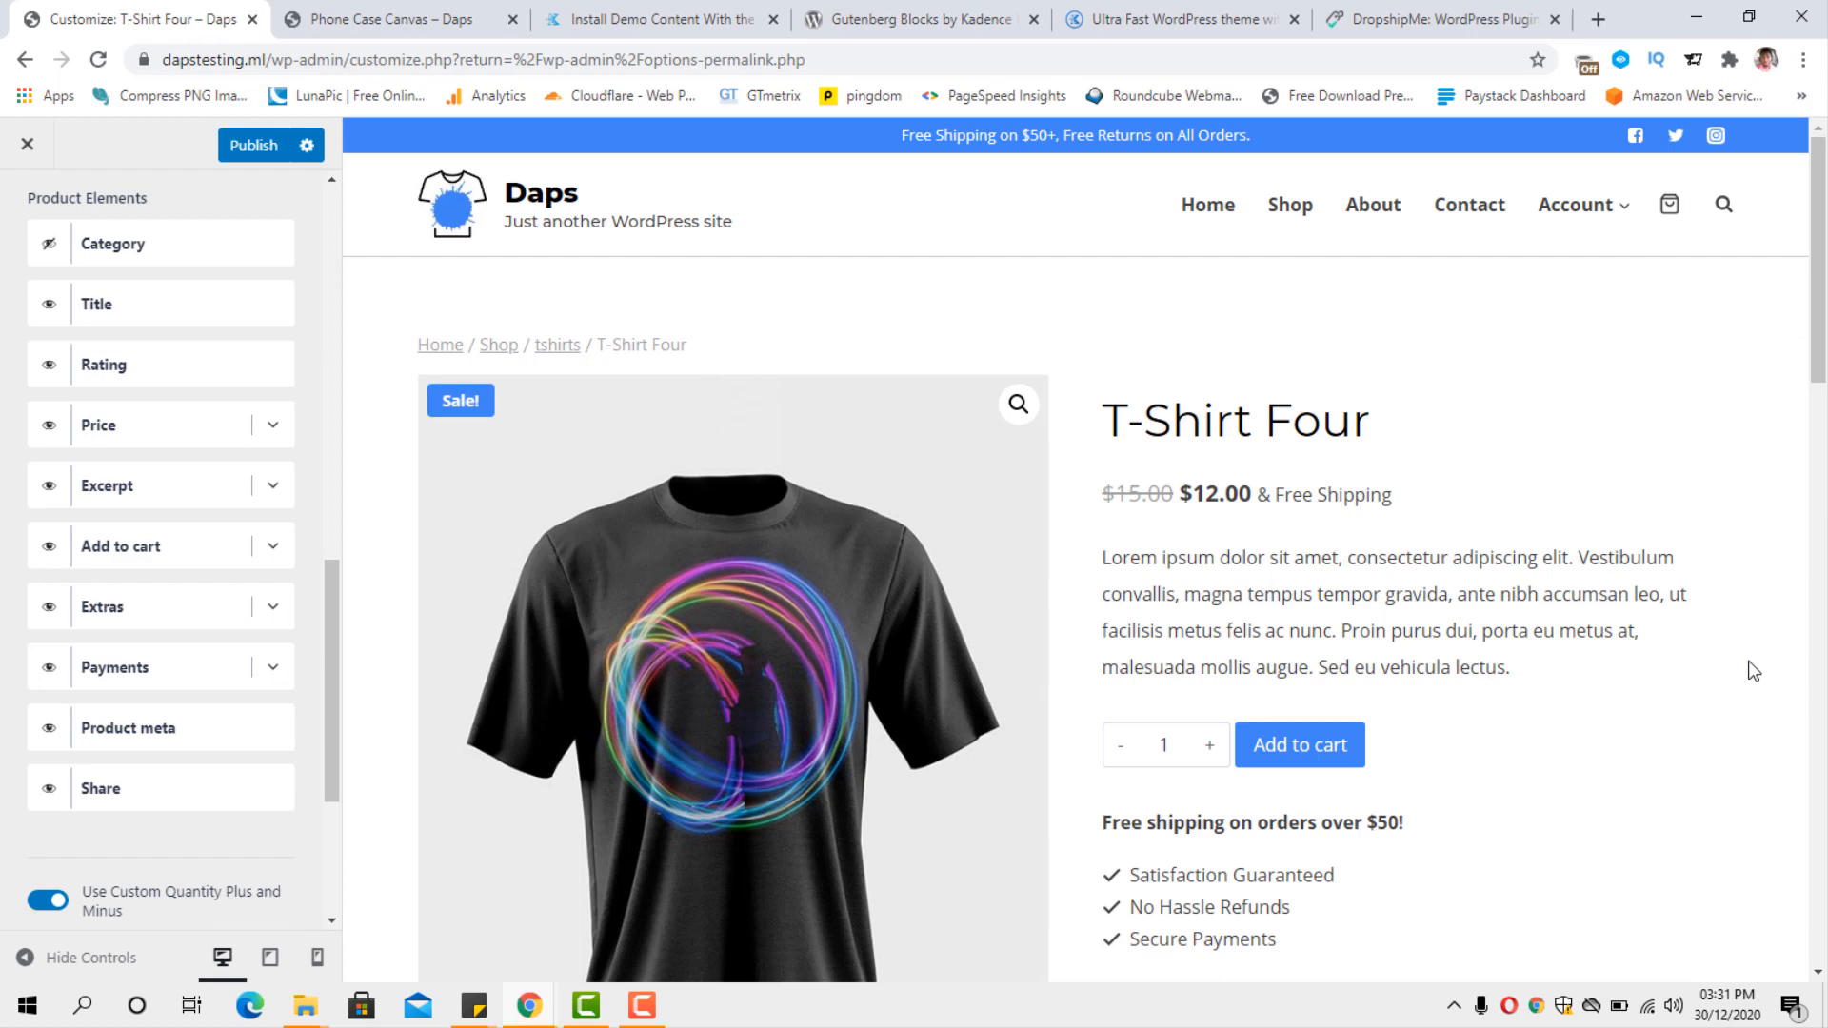
pyautogui.scroll(-1, 1747, 676)
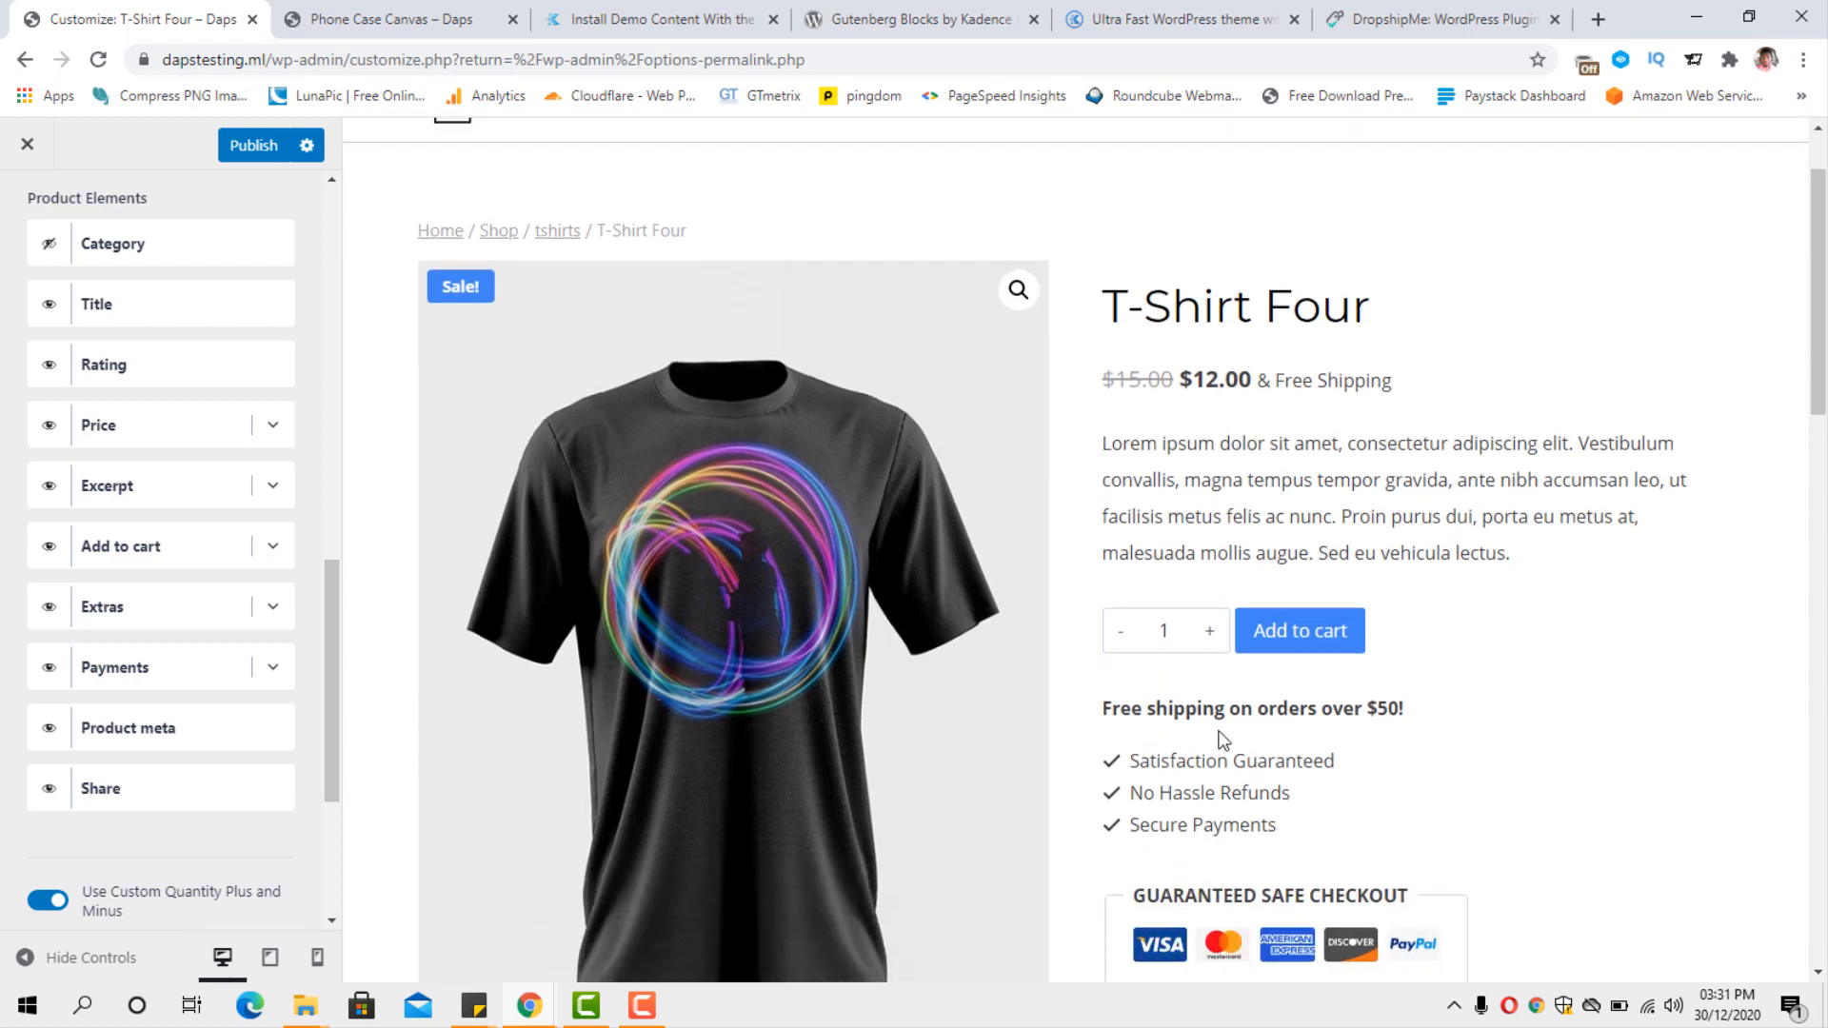
# Give the first feature in the Extras product element the shield icon and look through the remaining feature fields.
pyautogui.click(274, 606)
pyautogui.scroll(-1, 280, 622)
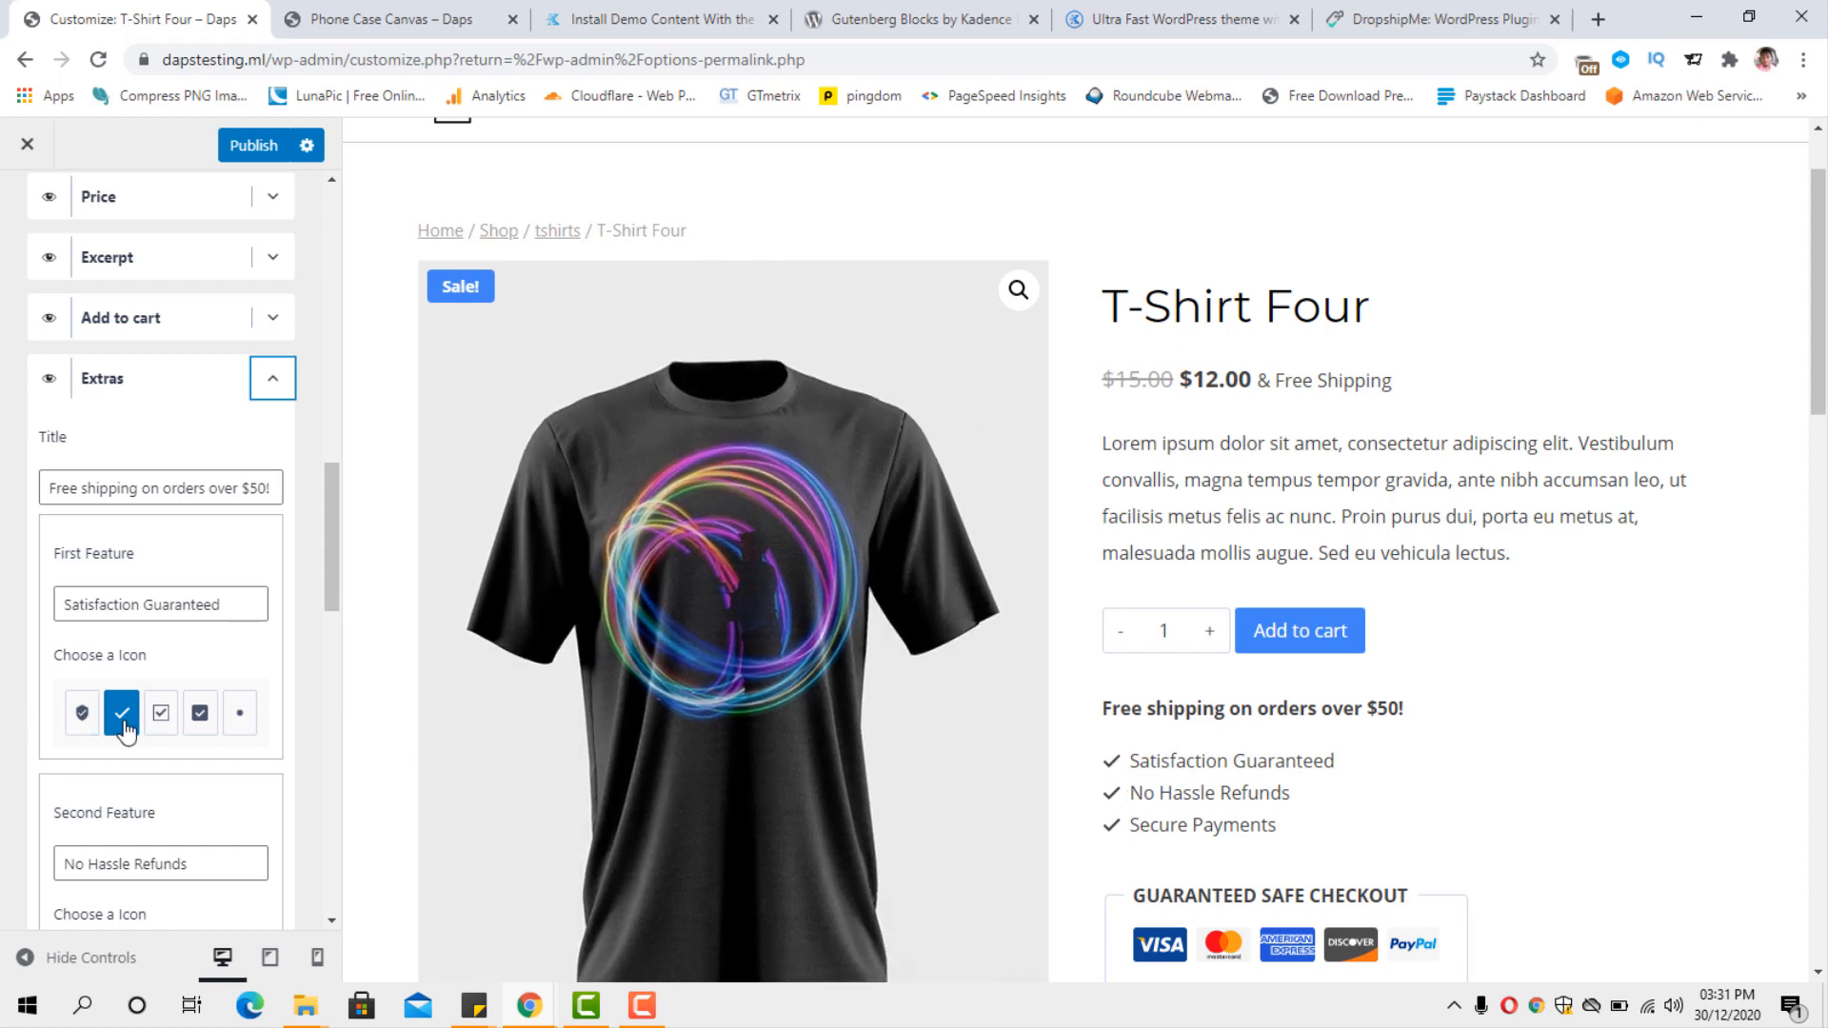
pyautogui.click(83, 716)
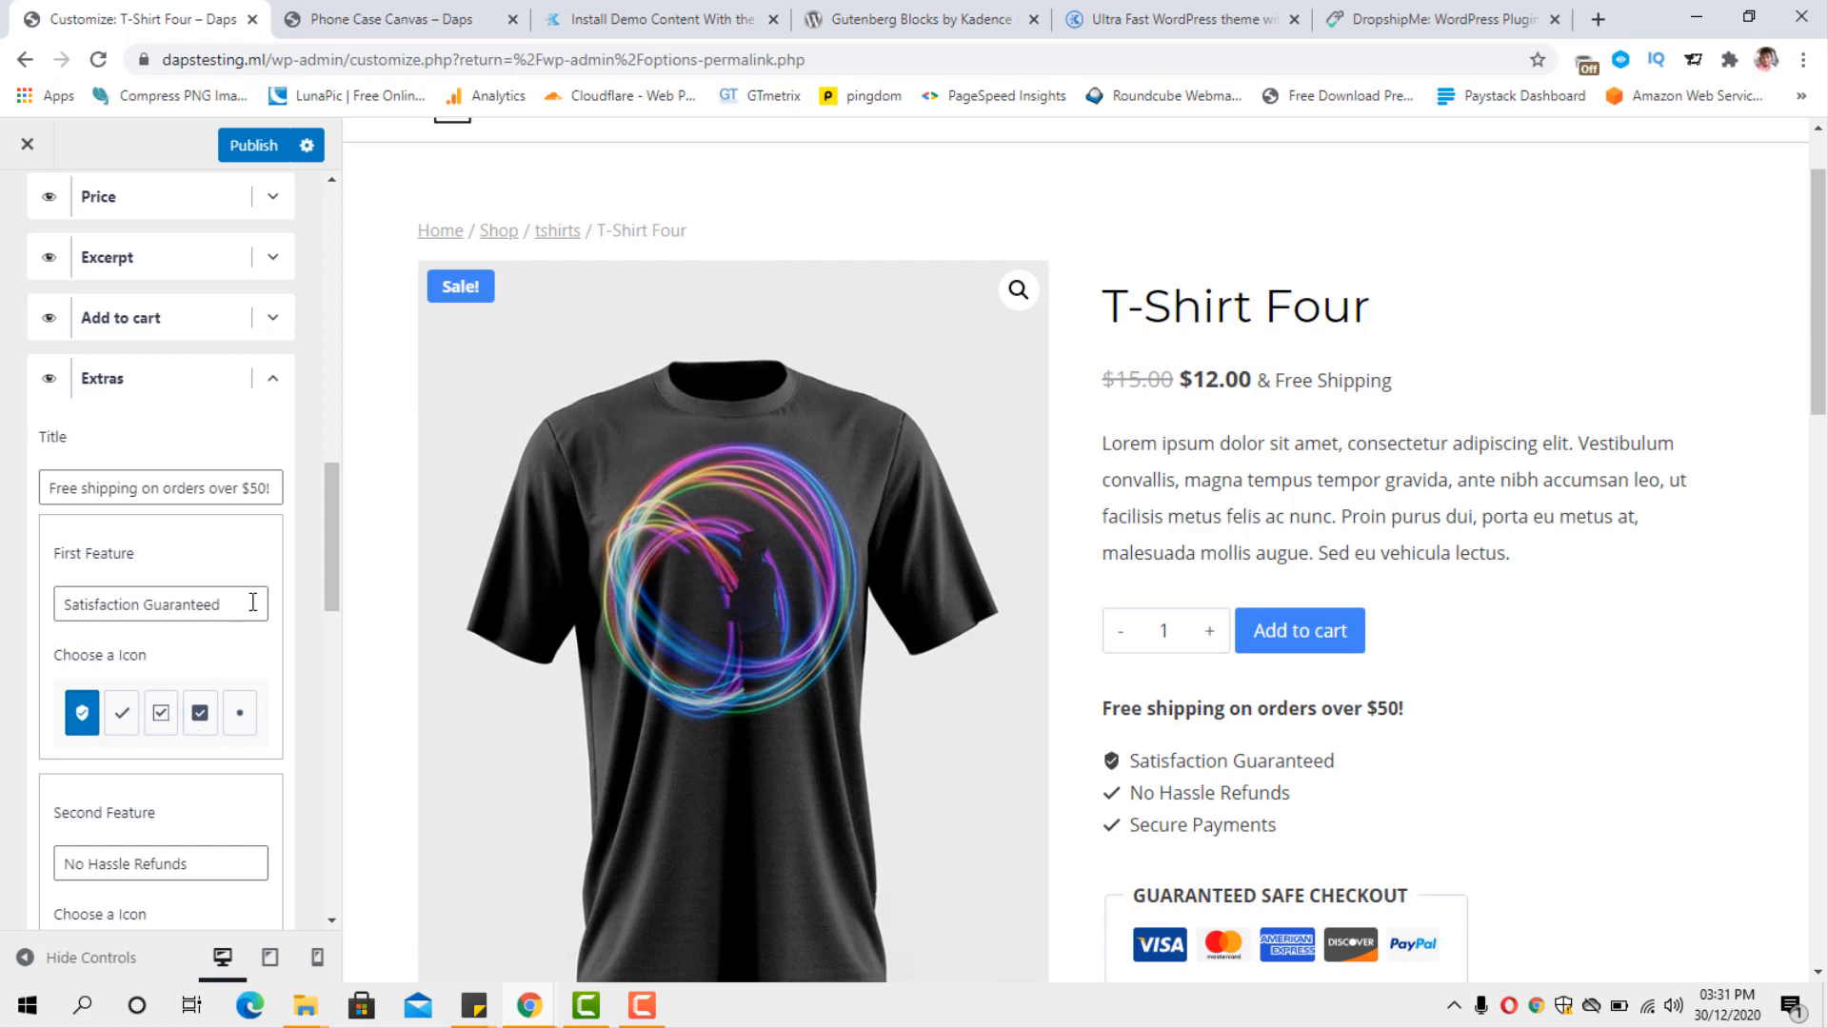
pyautogui.moveTo(245, 603); pyautogui.dragTo(63, 603)
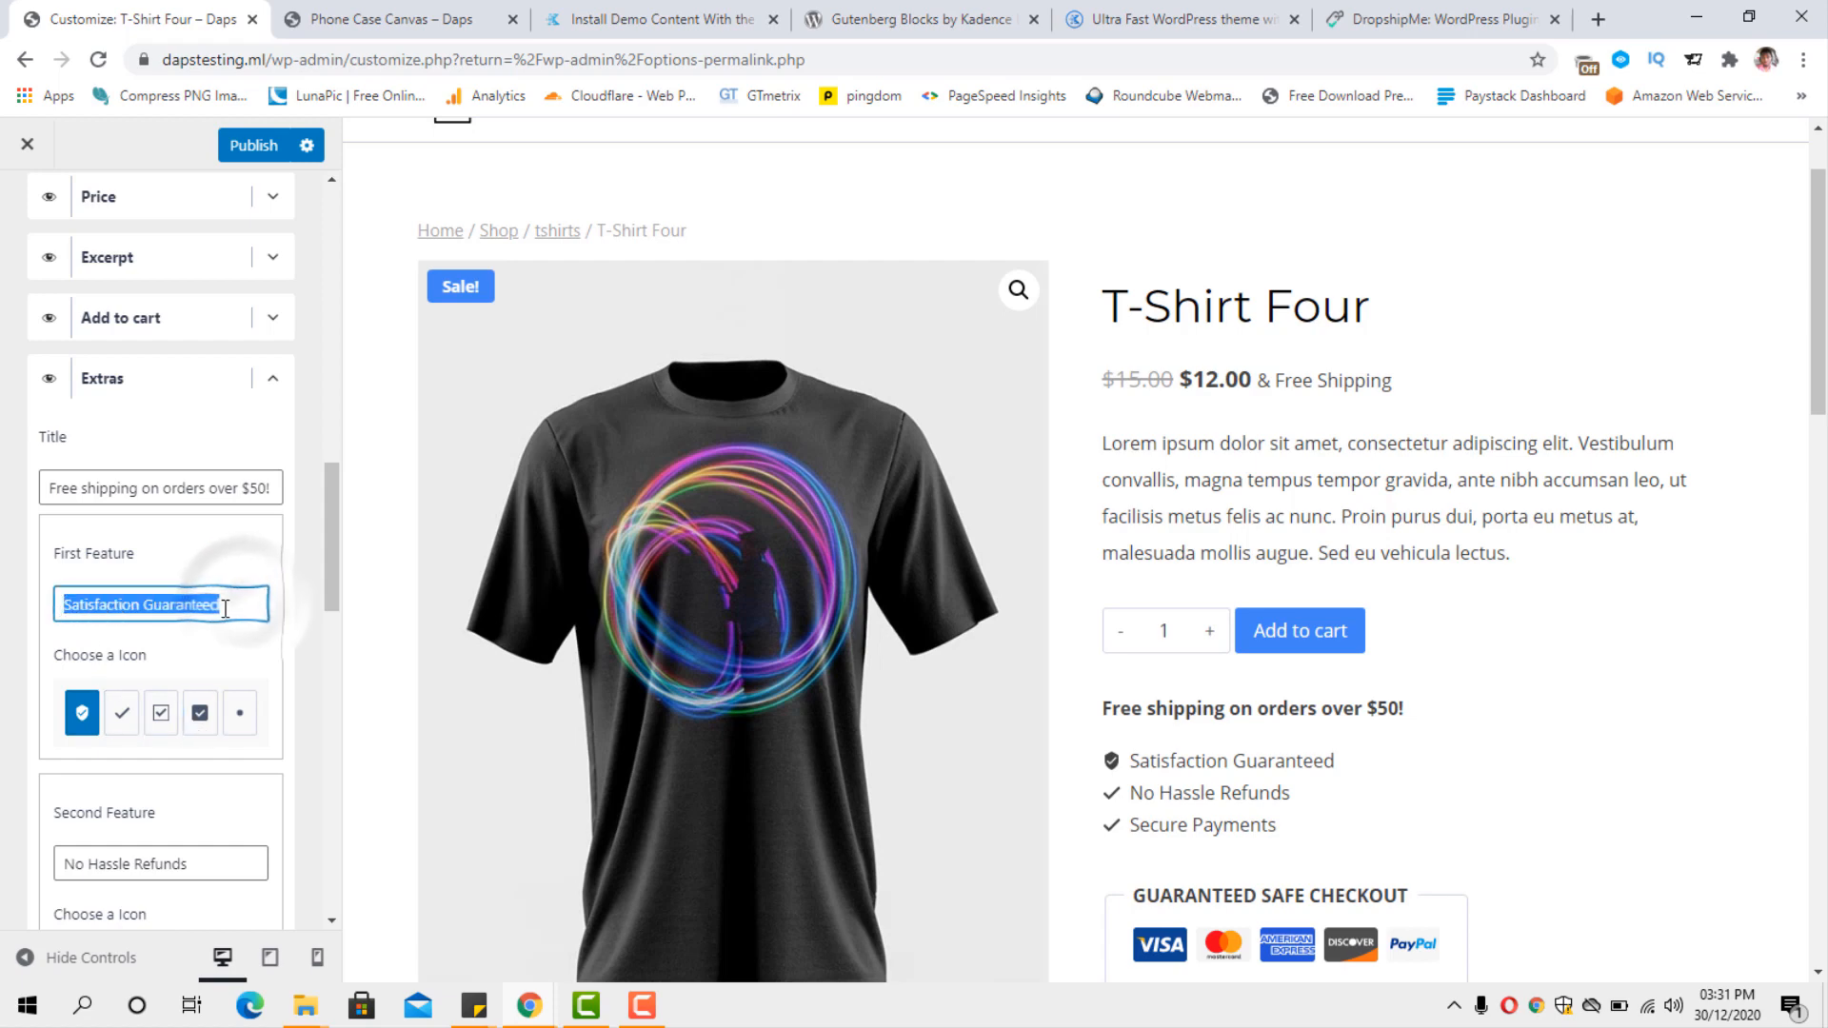
pyautogui.scroll(-3, 205, 721)
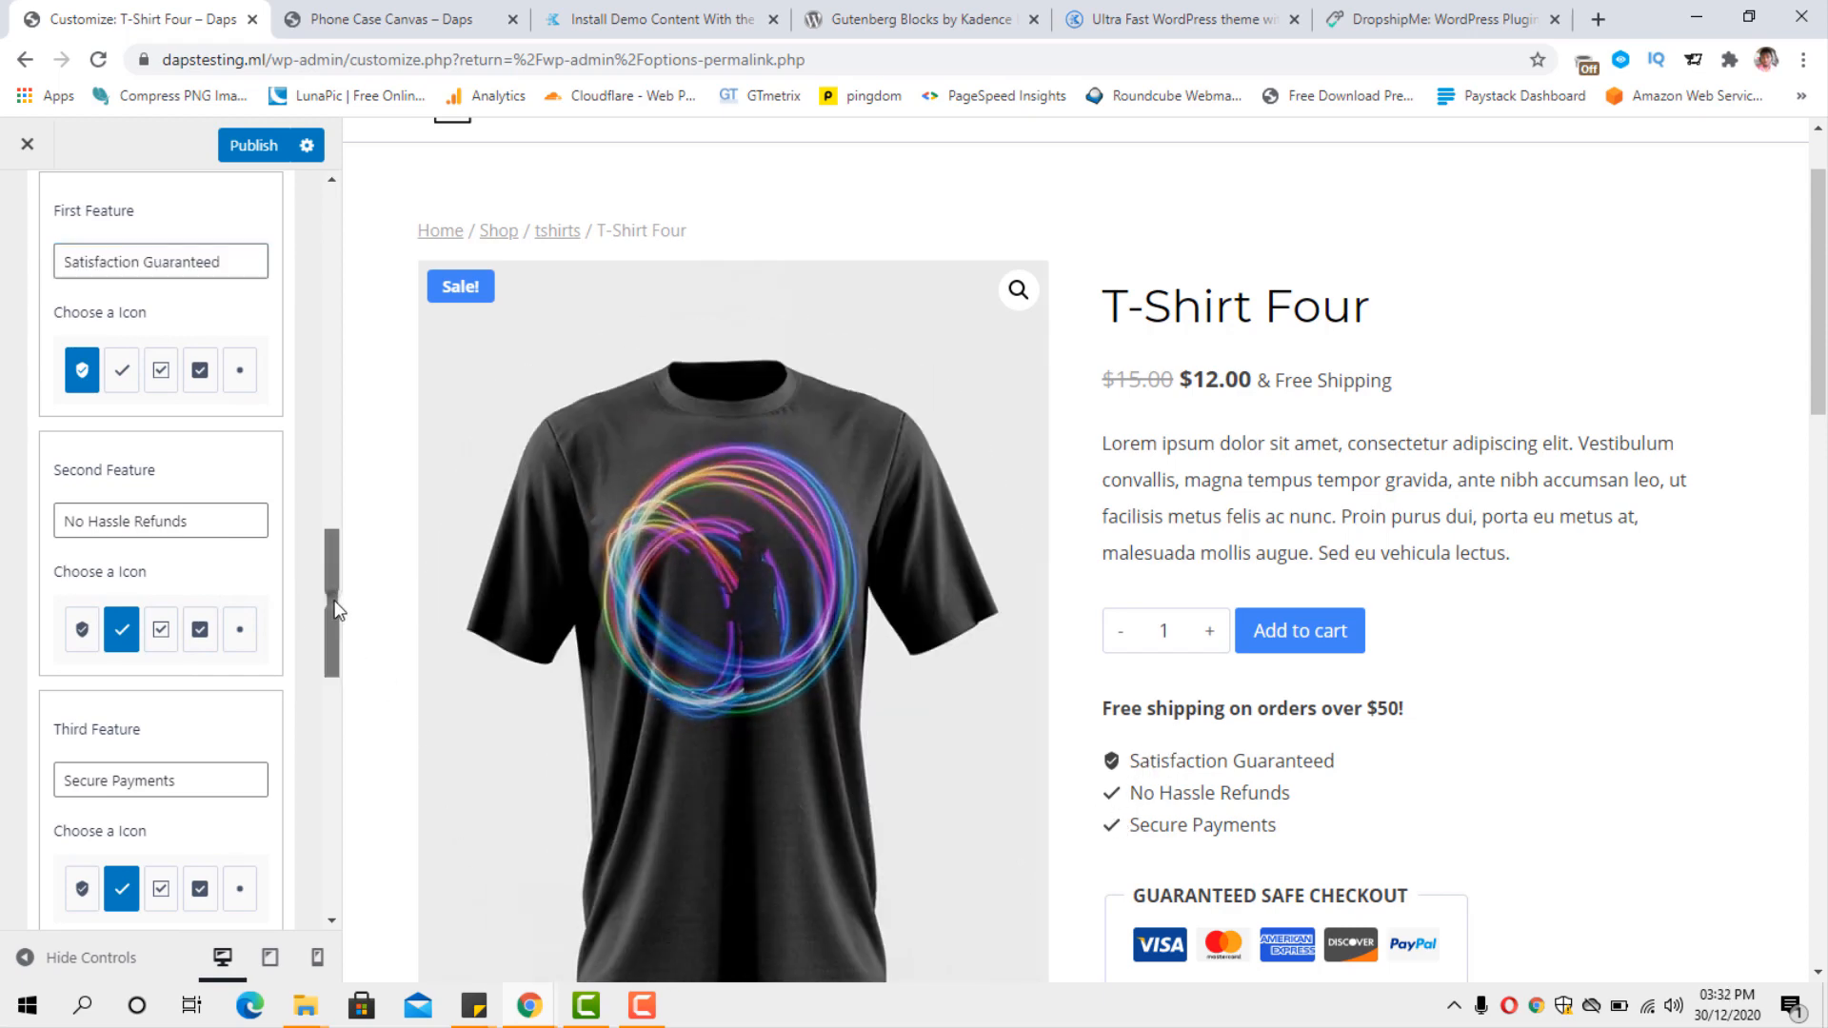
pyautogui.moveTo(333, 612); pyautogui.dragTo(323, 724)
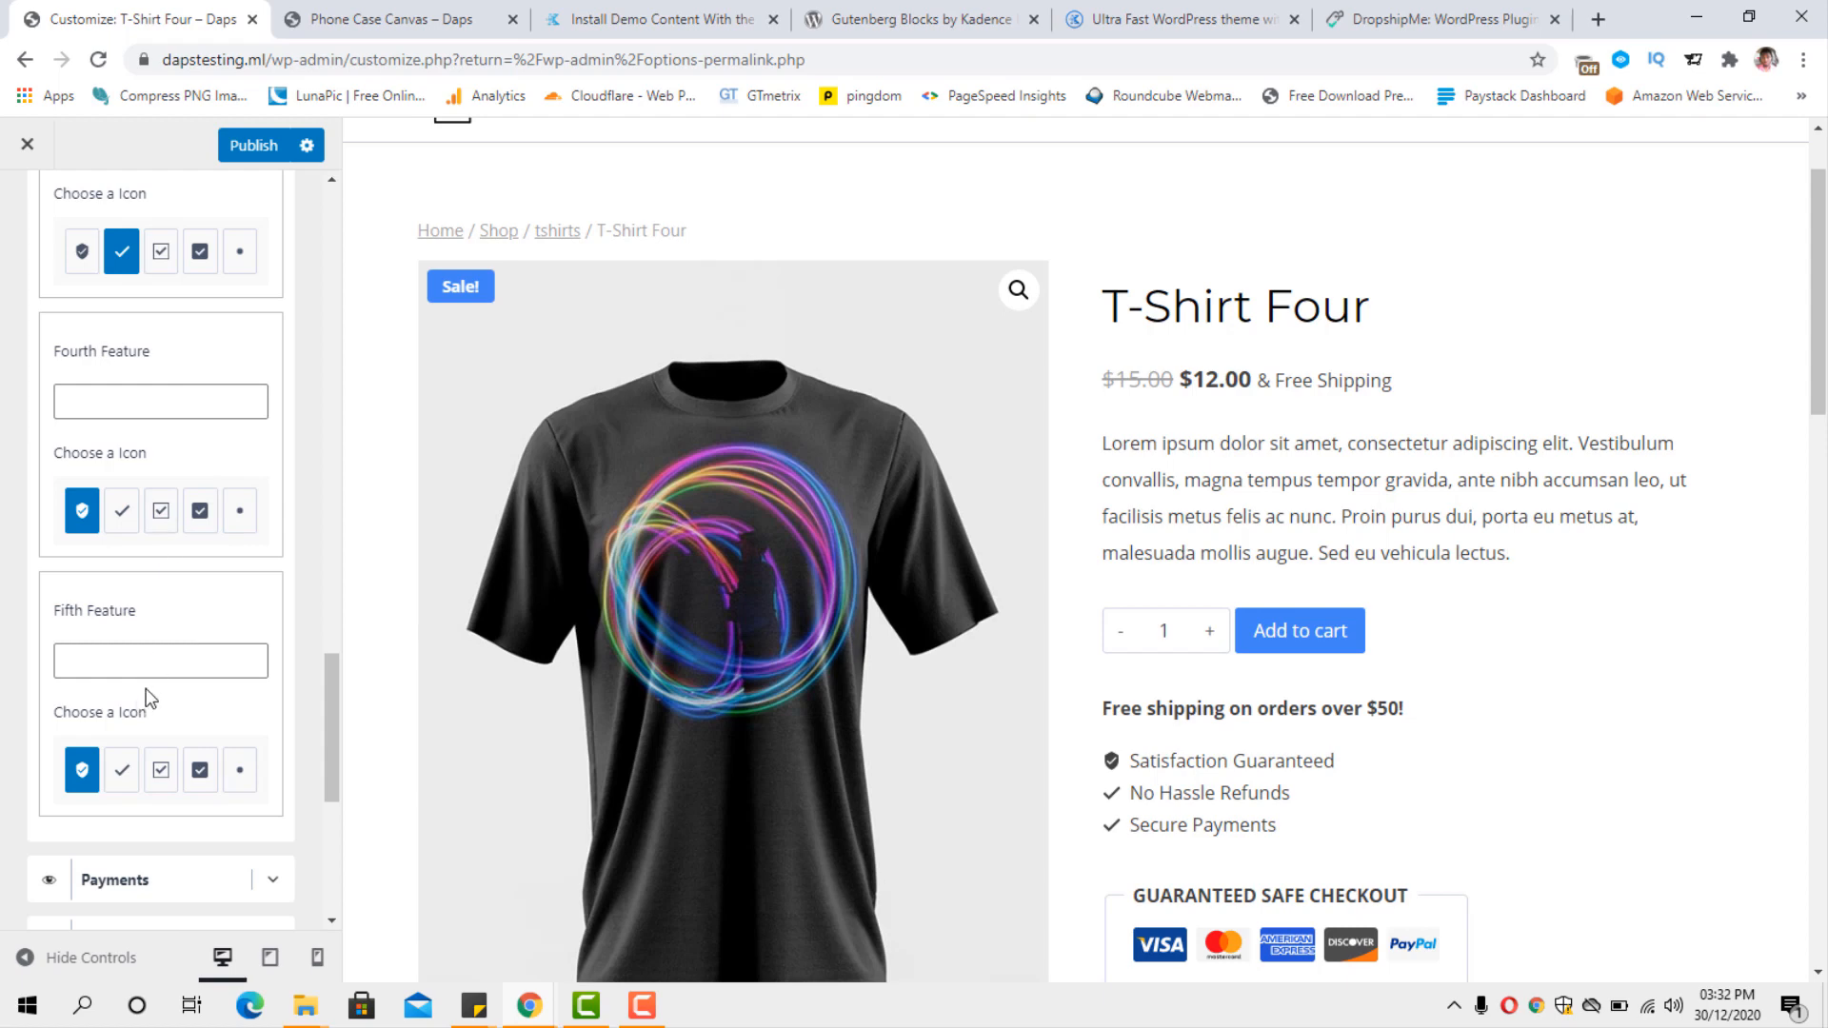
pyautogui.scroll(-3, 144, 705)
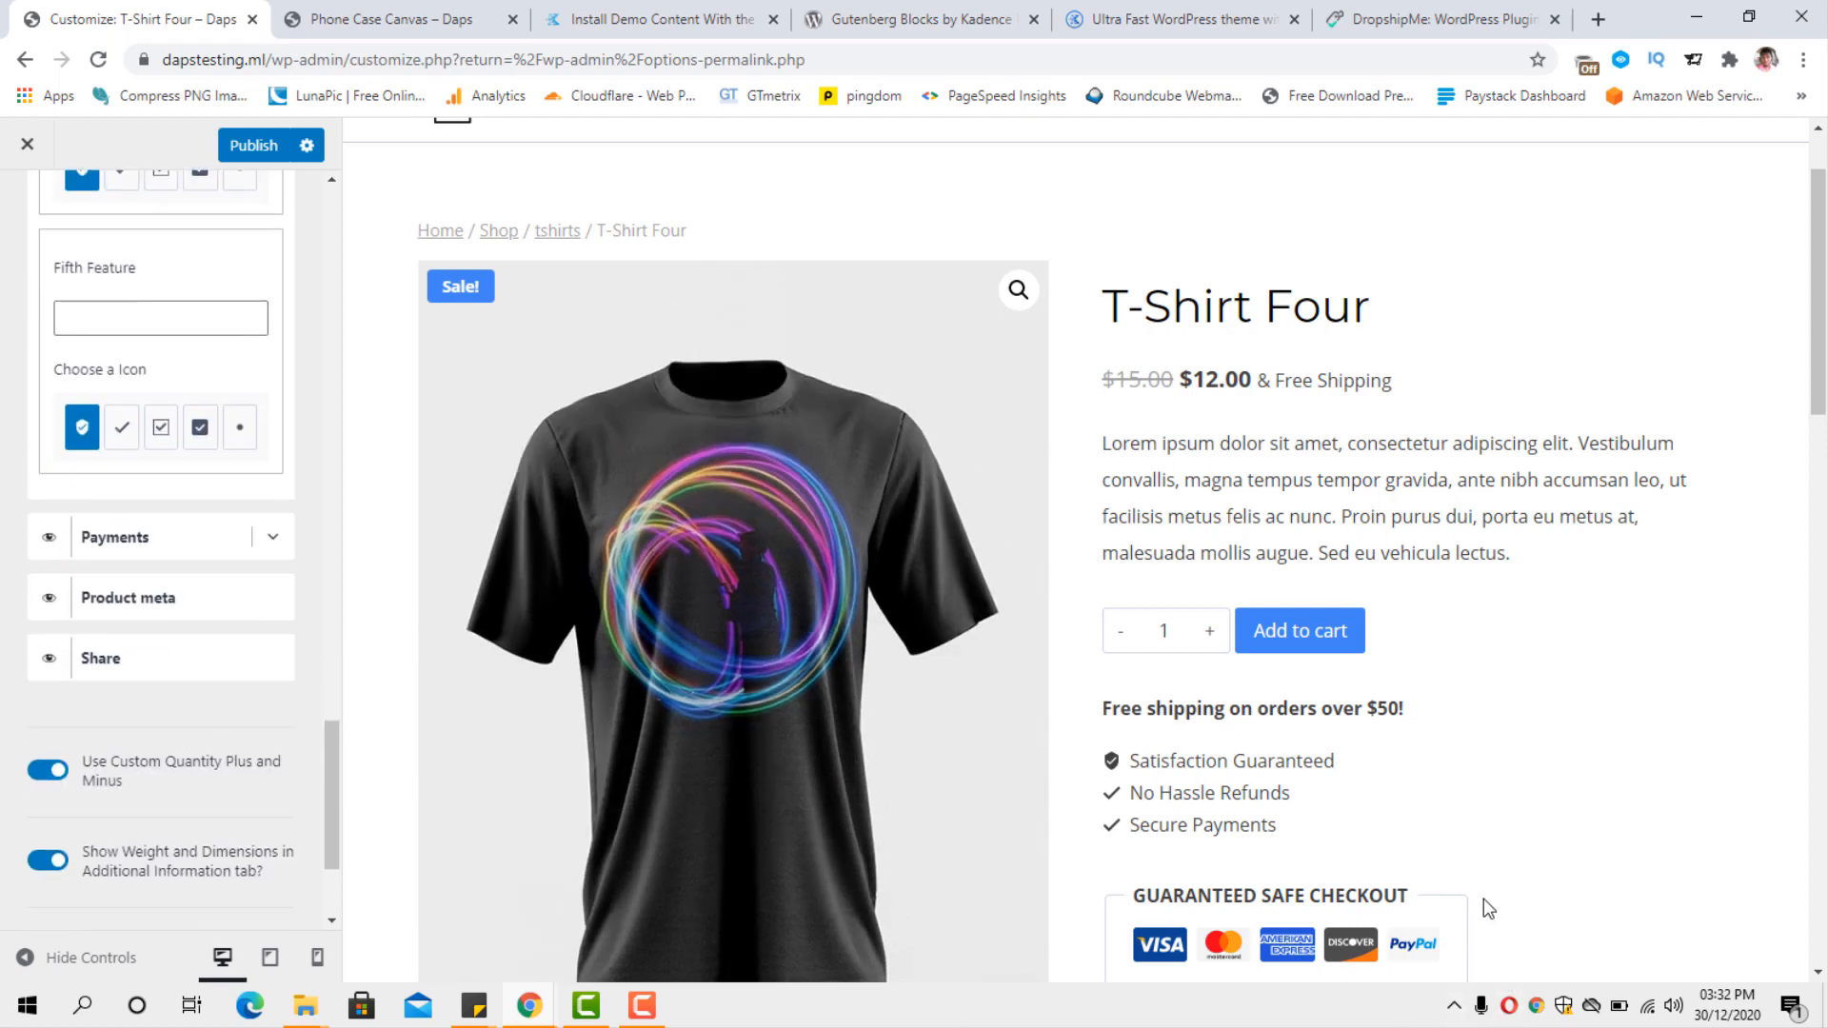
# Enable the Apple Pay and Stripe icons in the Payments element of the single product page.
pyautogui.scroll(-3, 1476, 906)
pyautogui.click(273, 537)
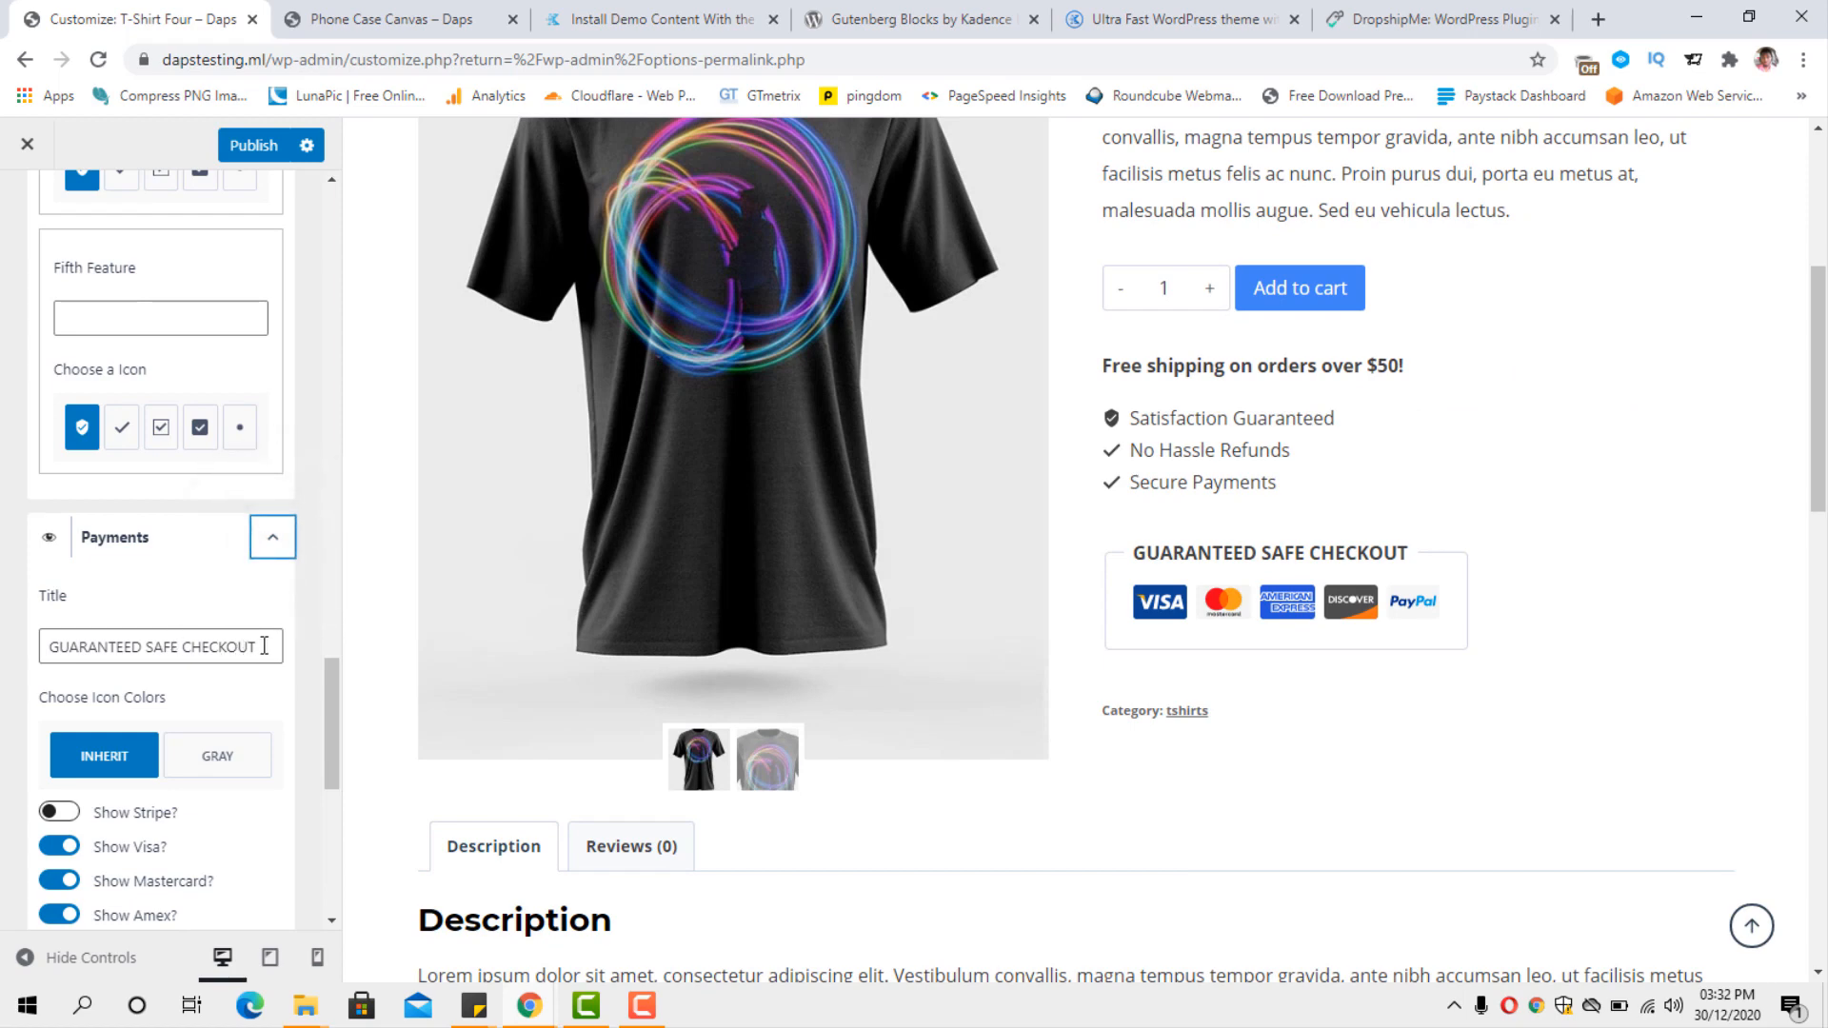
pyautogui.moveTo(266, 648); pyautogui.dragTo(60, 649)
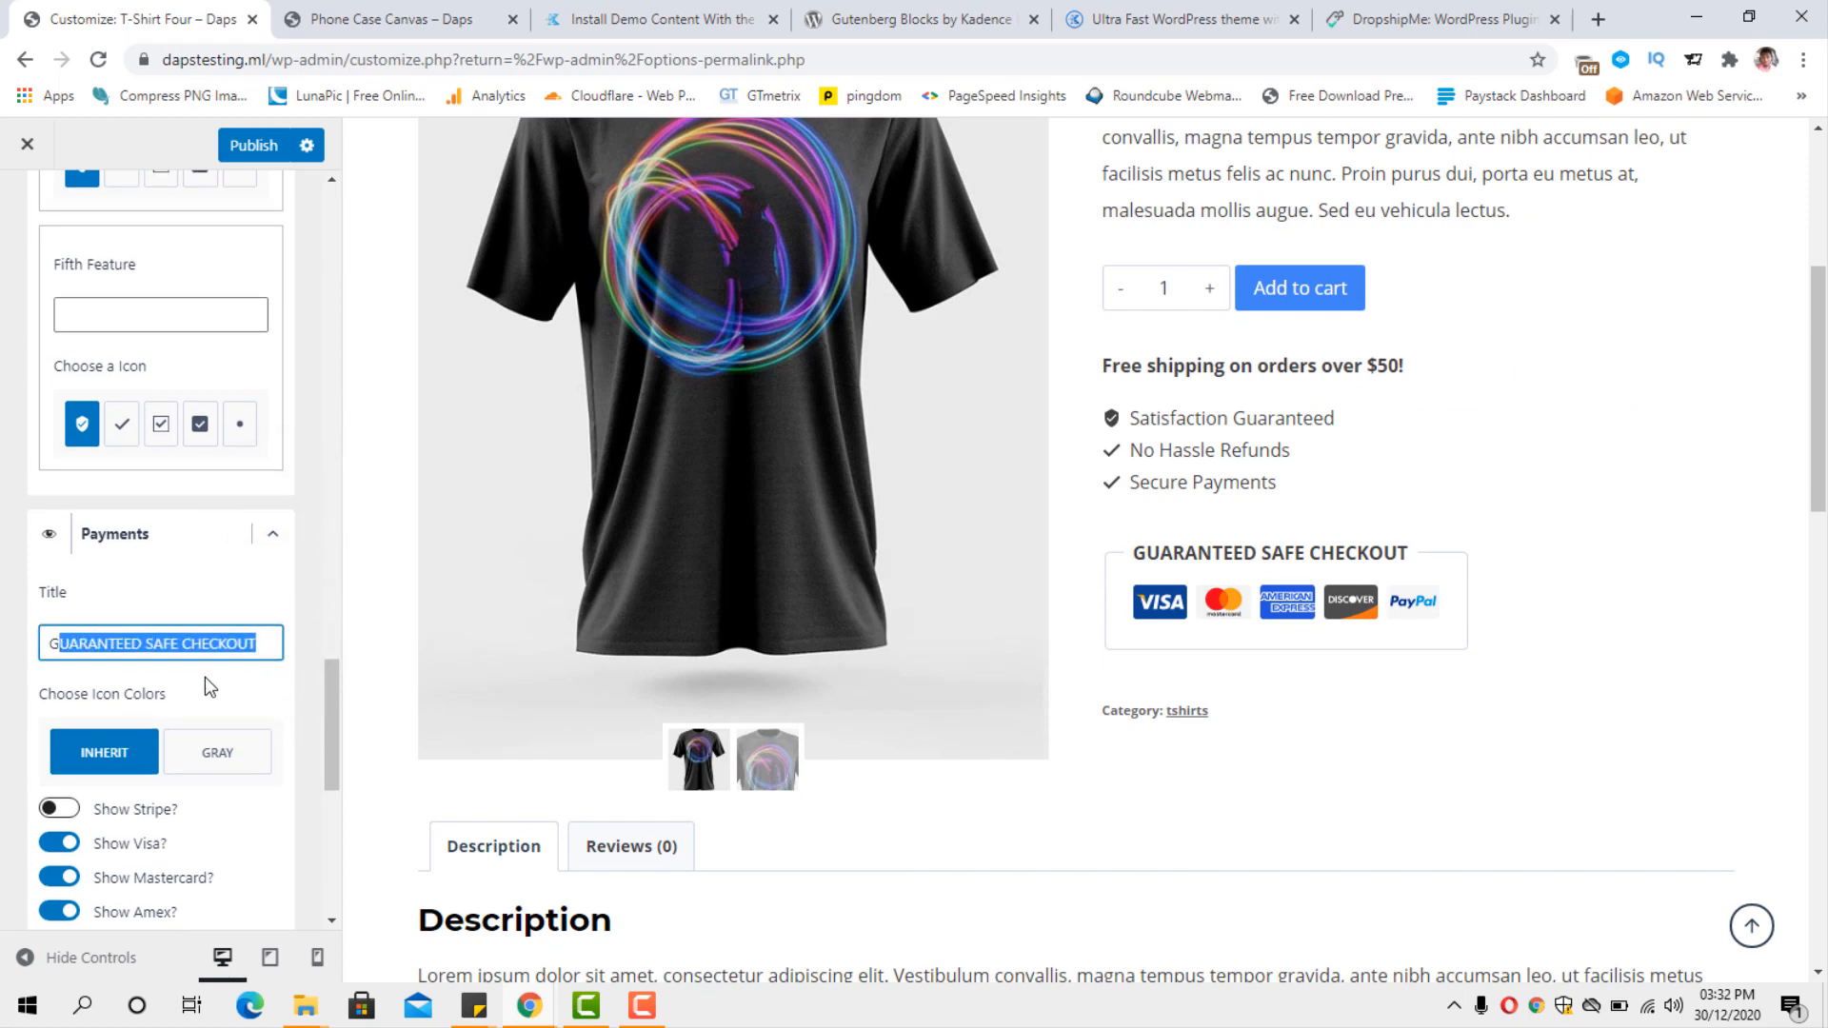
pyautogui.scroll(-2, 181, 714)
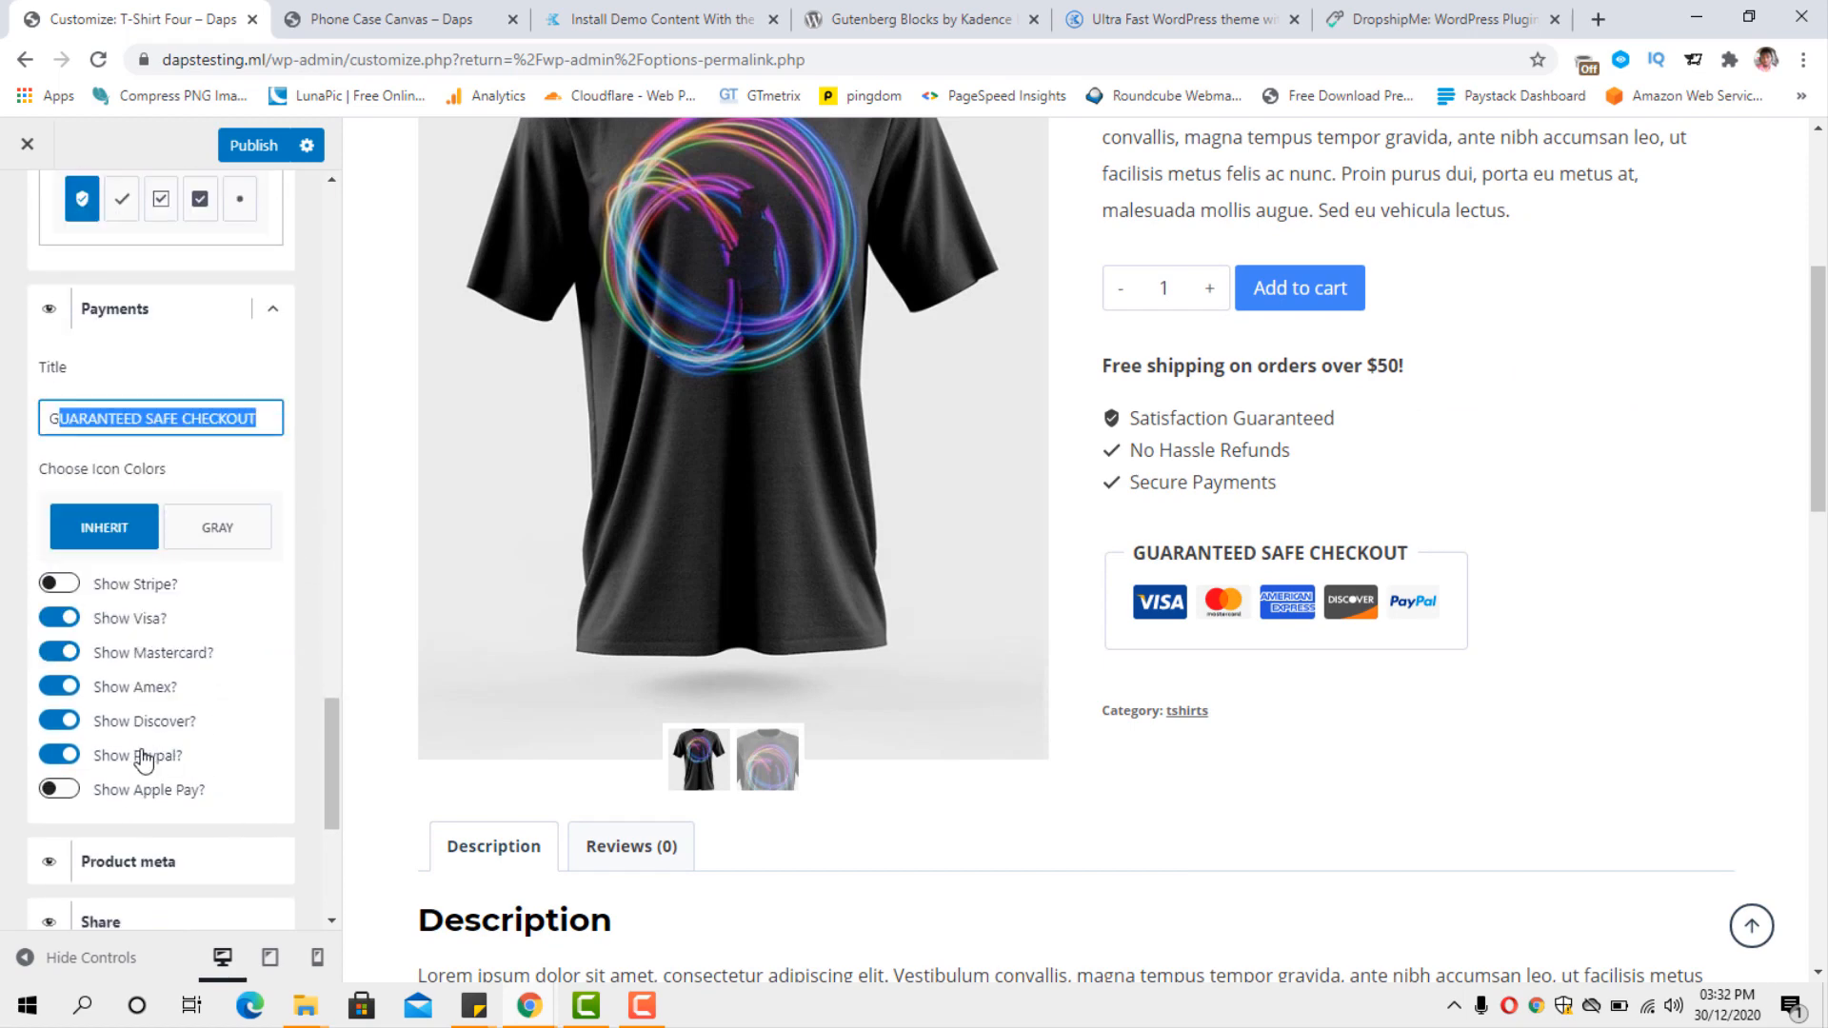
pyautogui.click(72, 792)
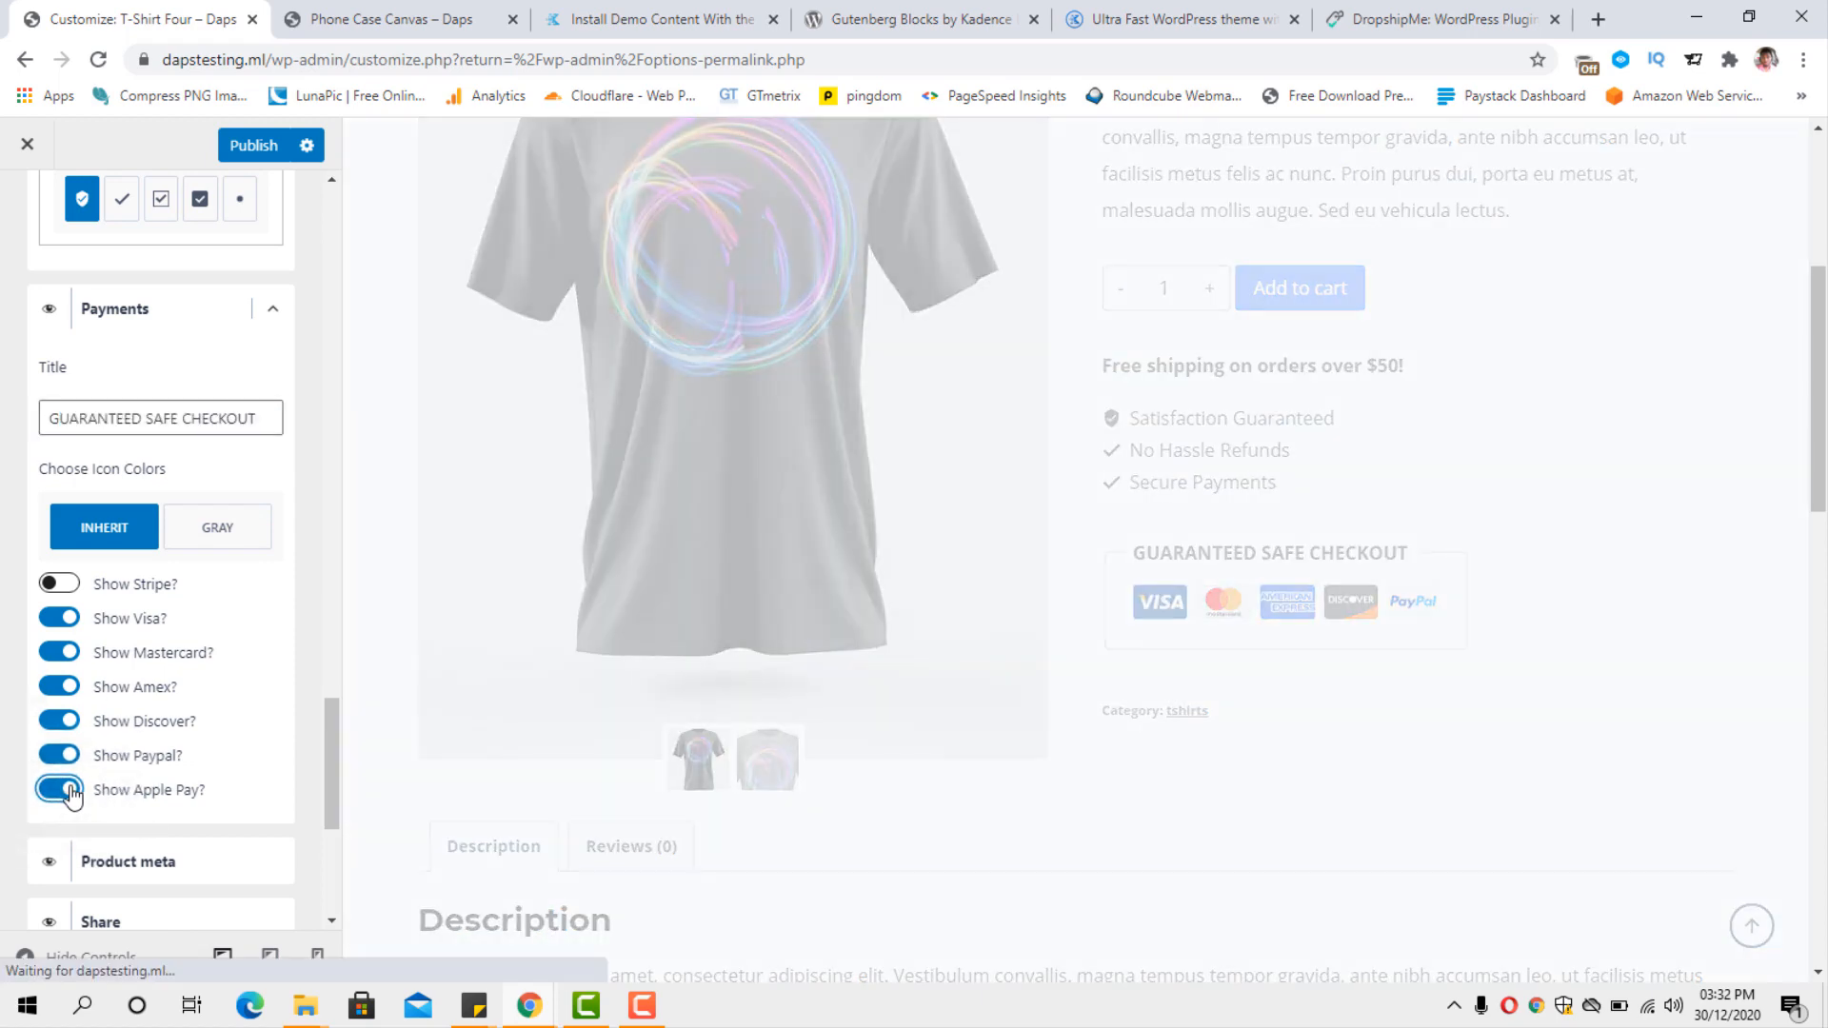
pyautogui.click(67, 583)
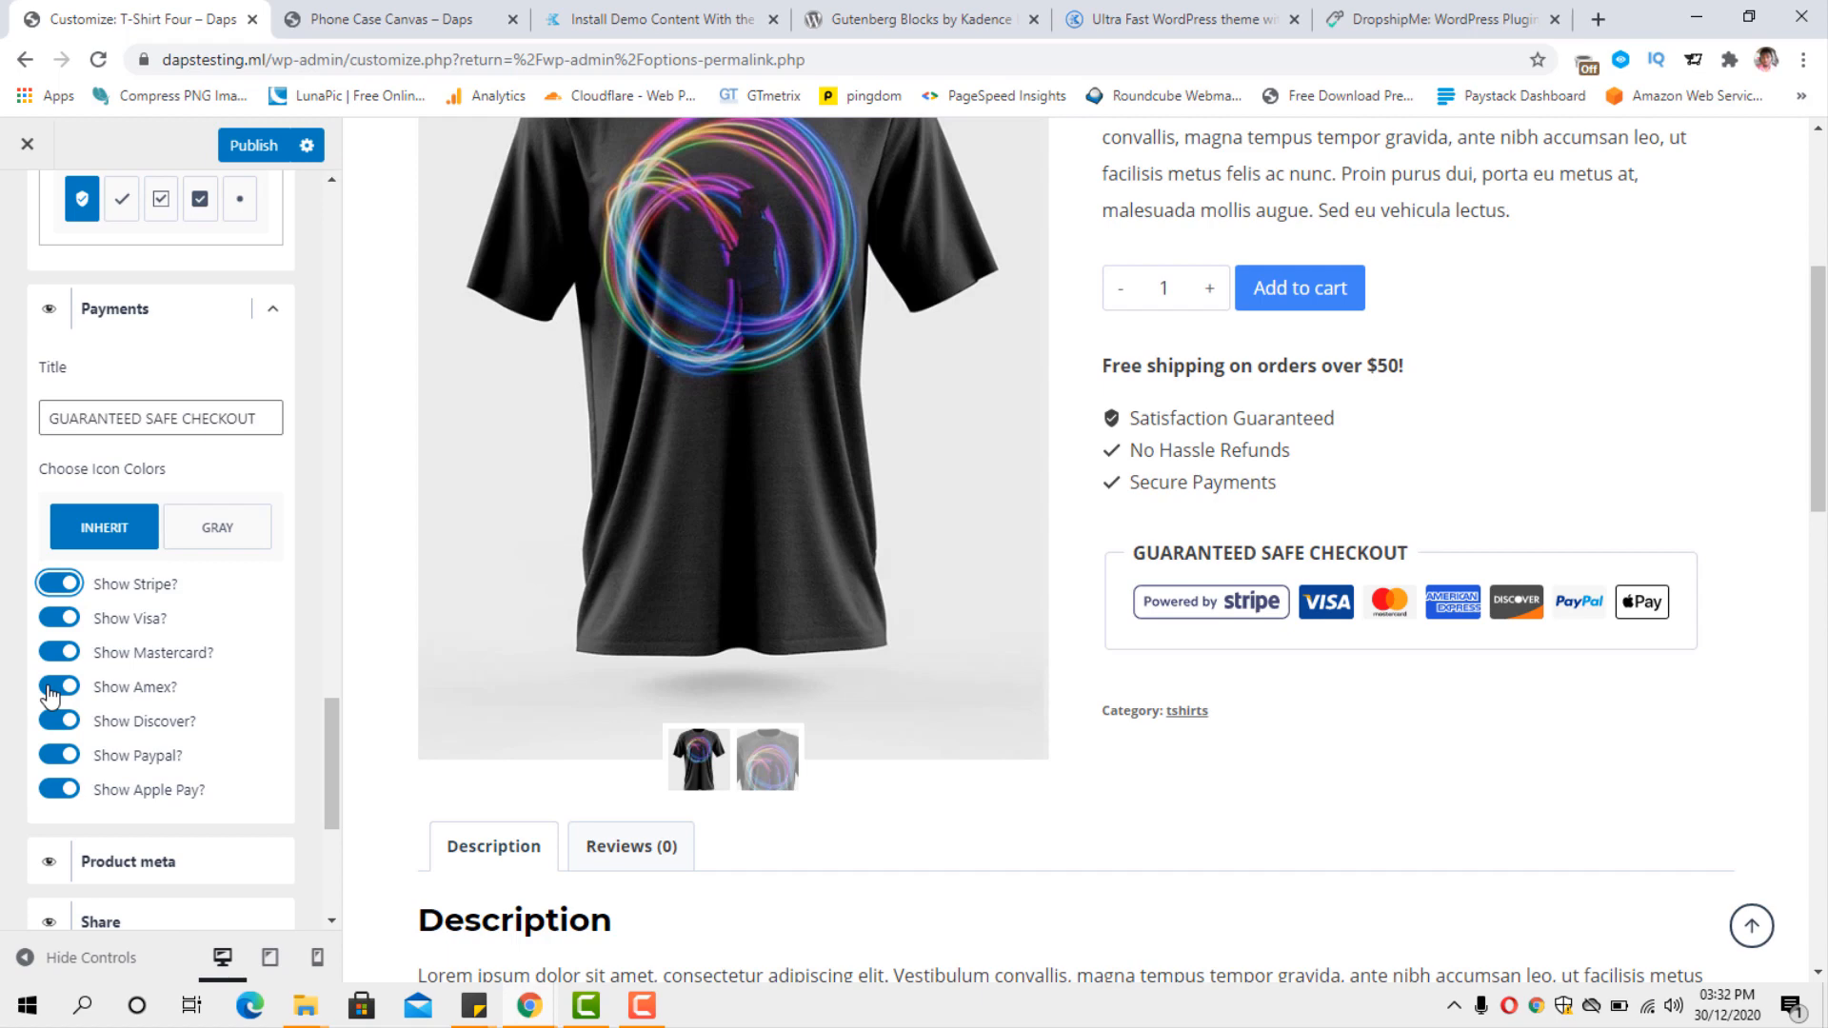
# Collapse the Extras element's options, hide Extras on the single product page, and show it again.
pyautogui.scroll(-3, 238, 724)
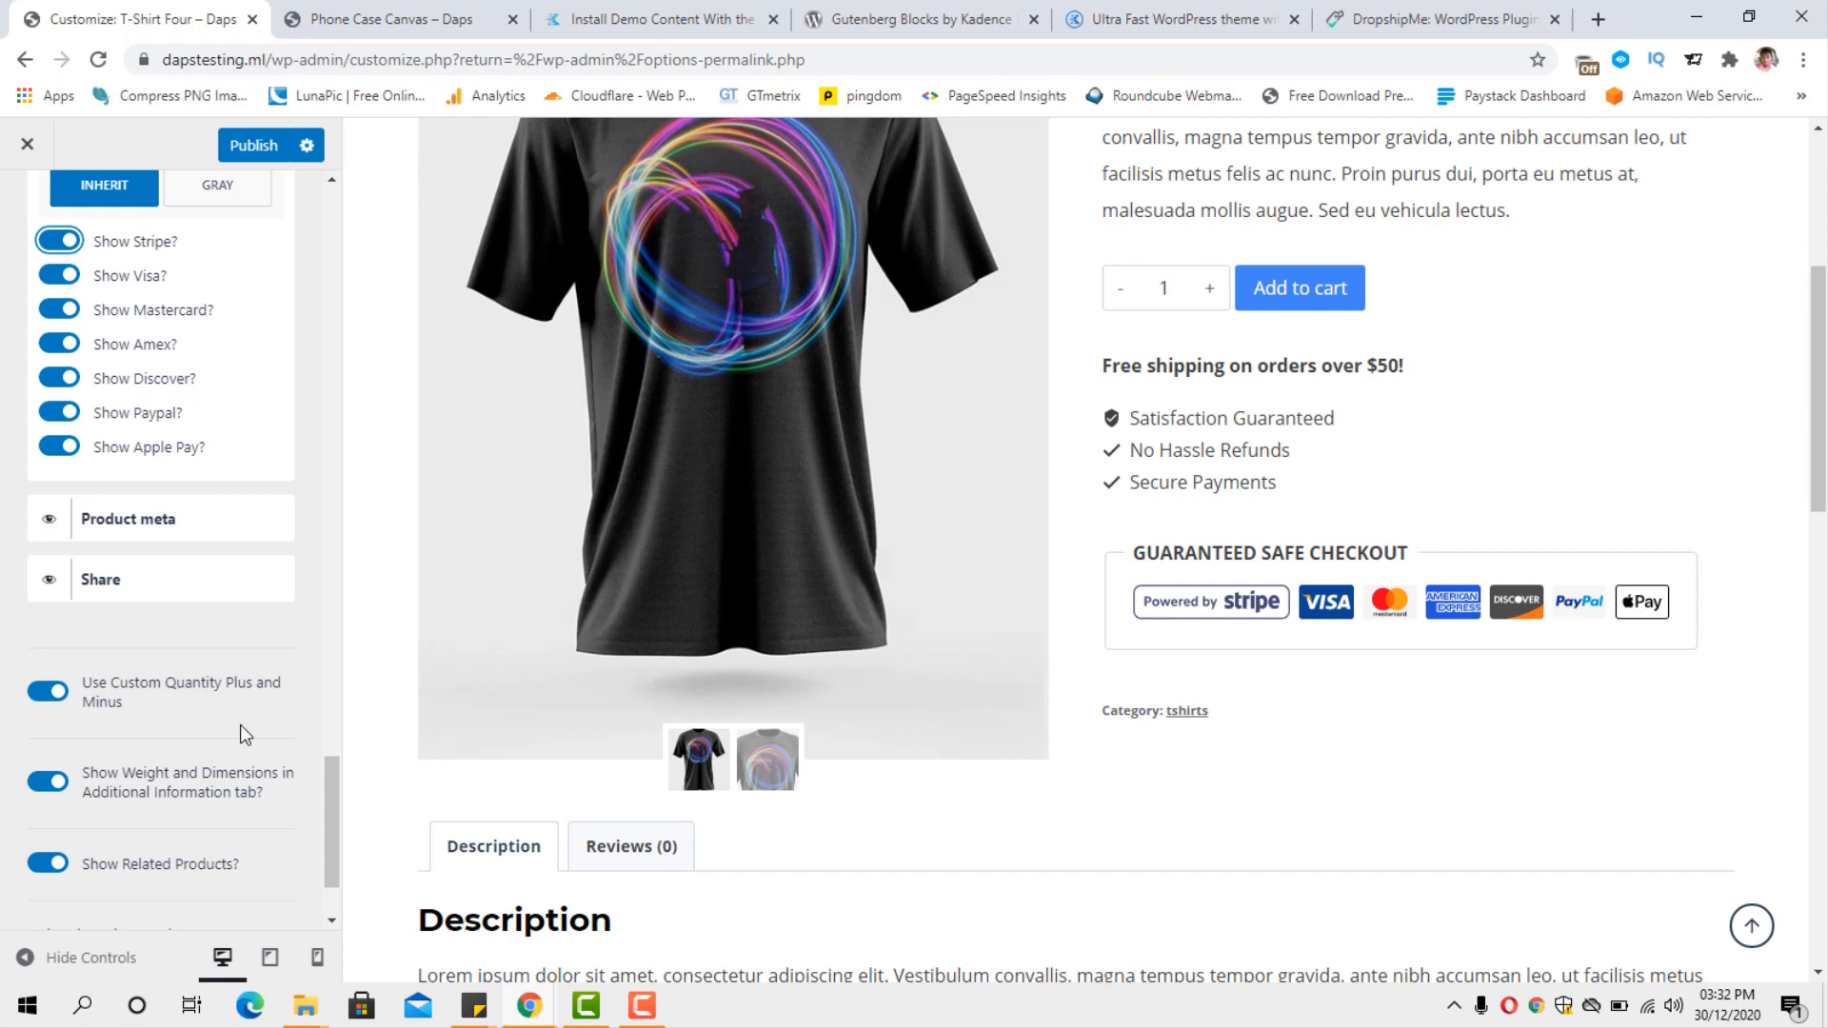
pyautogui.scroll(-1, 240, 731)
pyautogui.scroll(6, 238, 729)
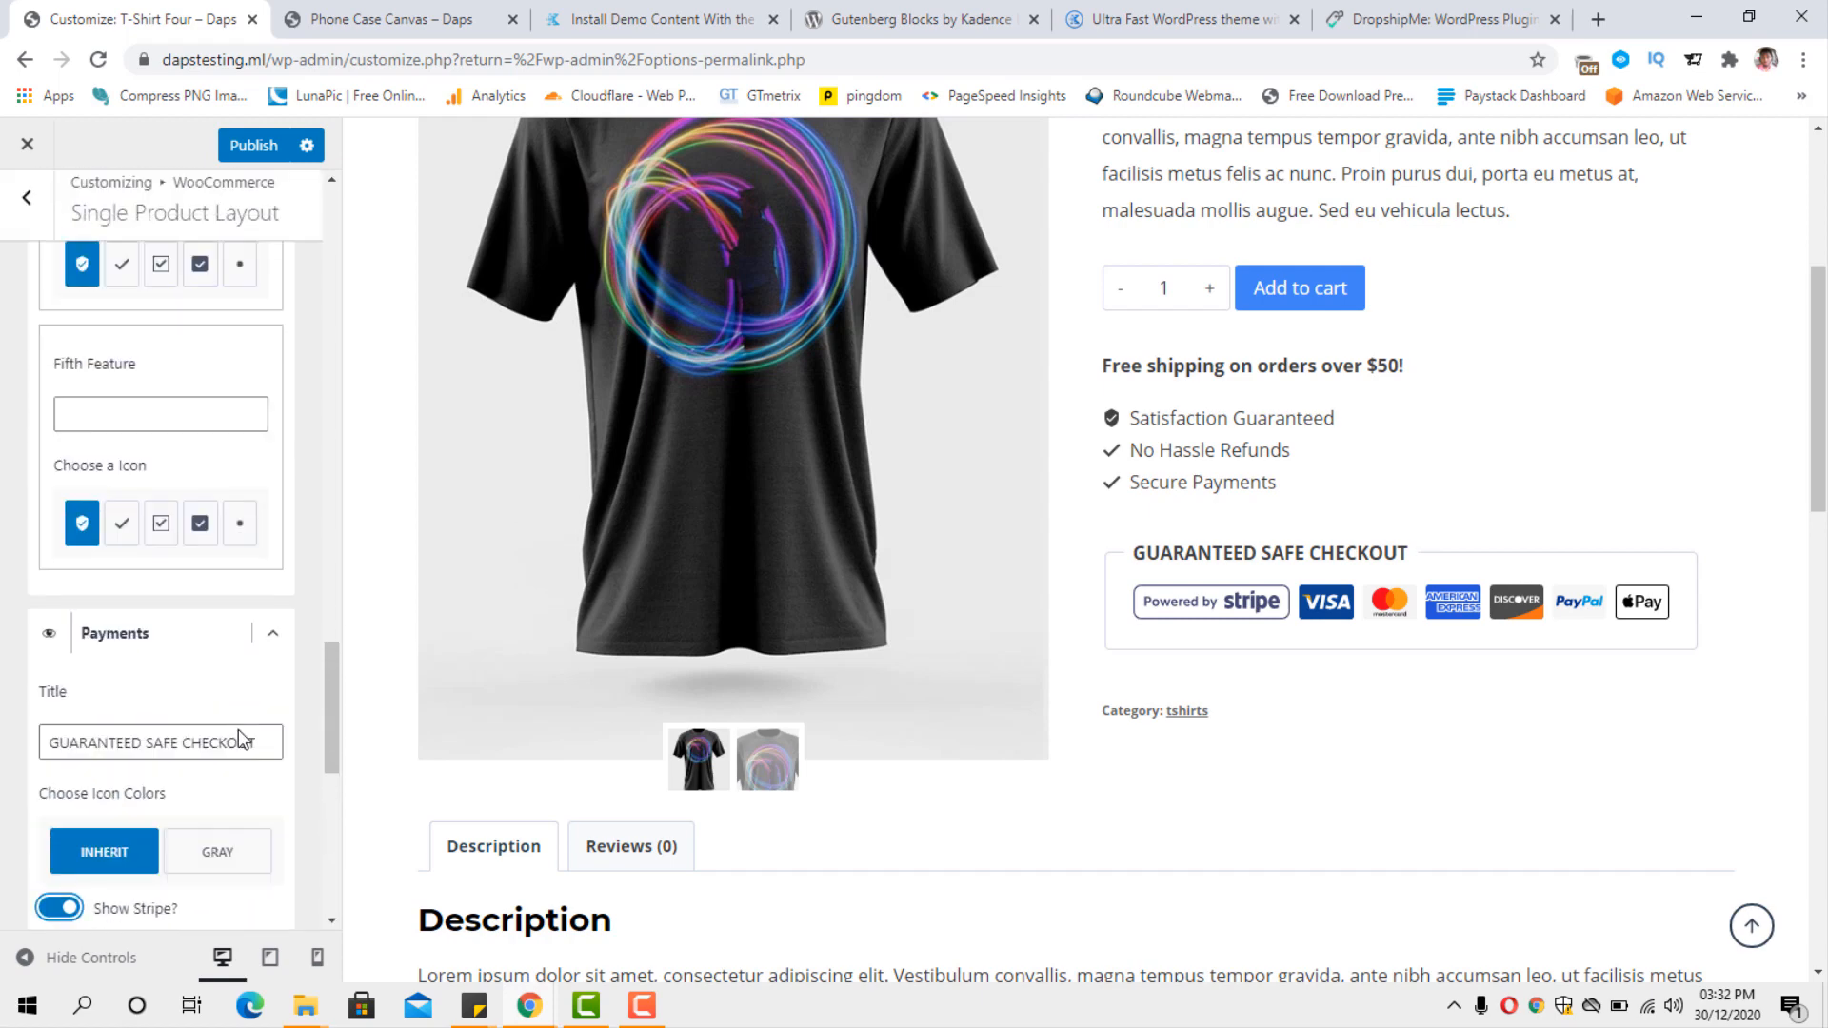
pyautogui.scroll(12, 238, 729)
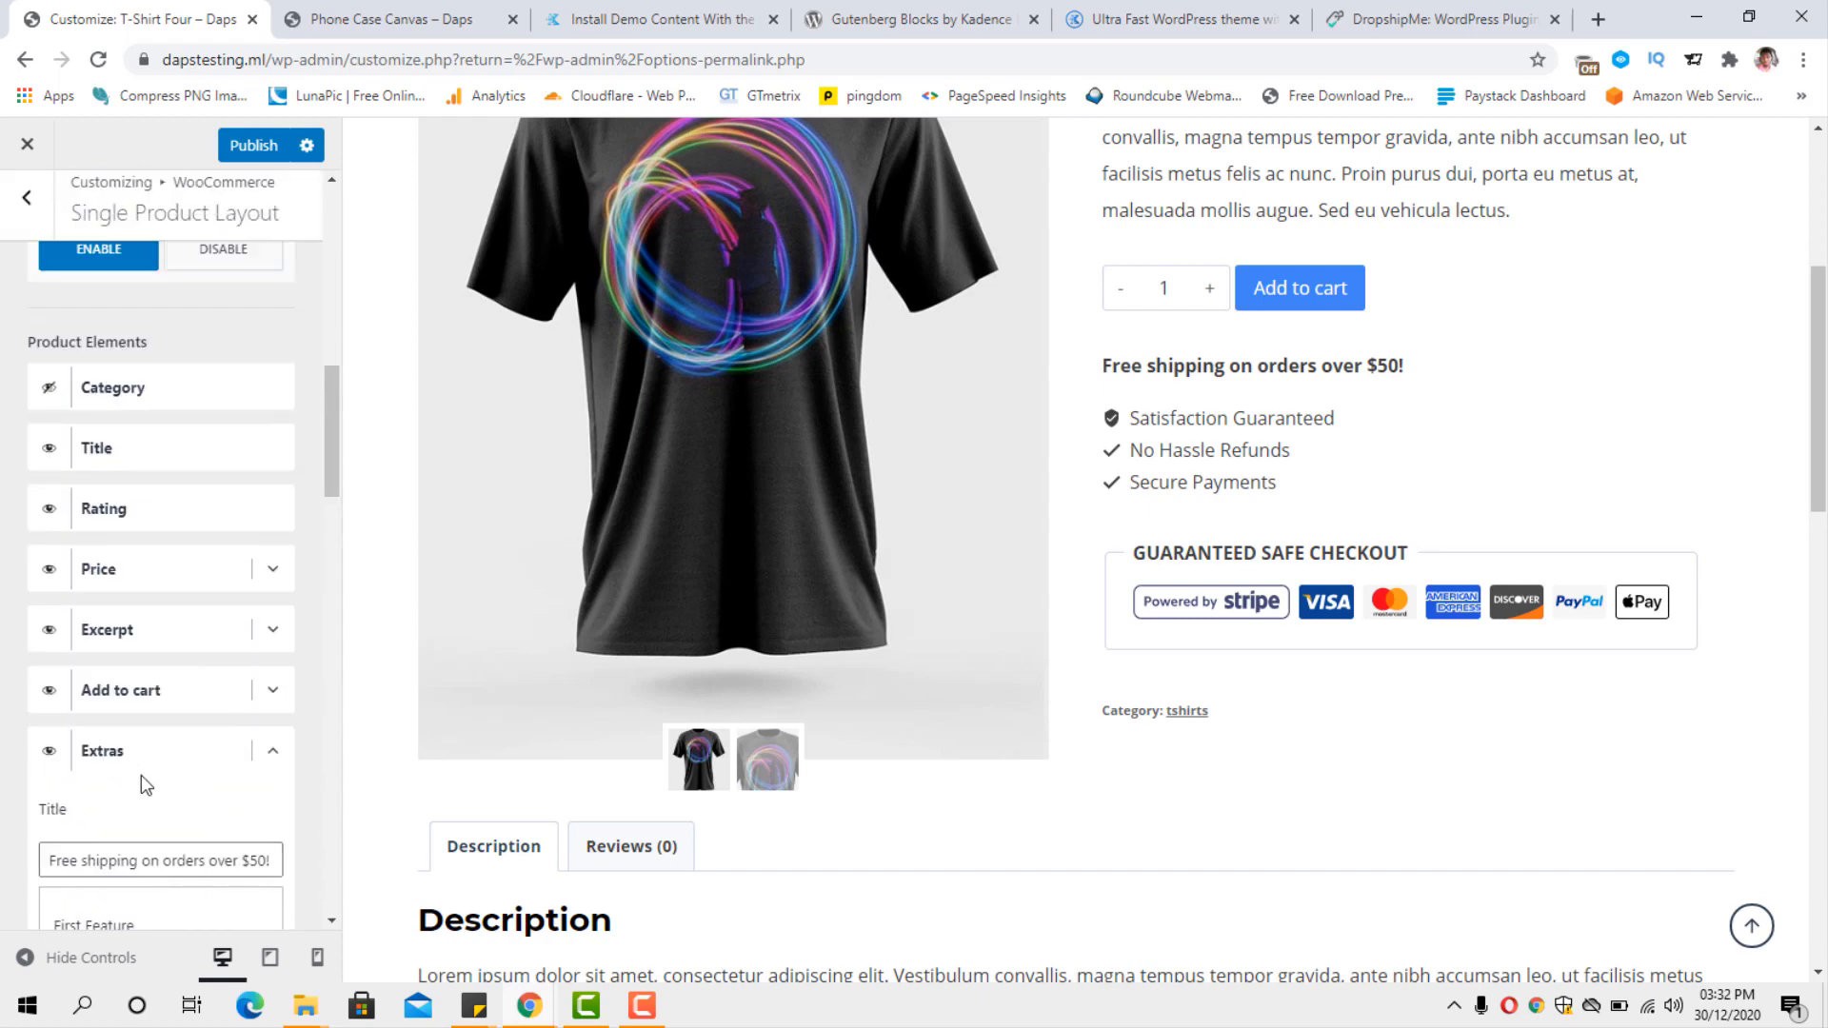
pyautogui.click(272, 752)
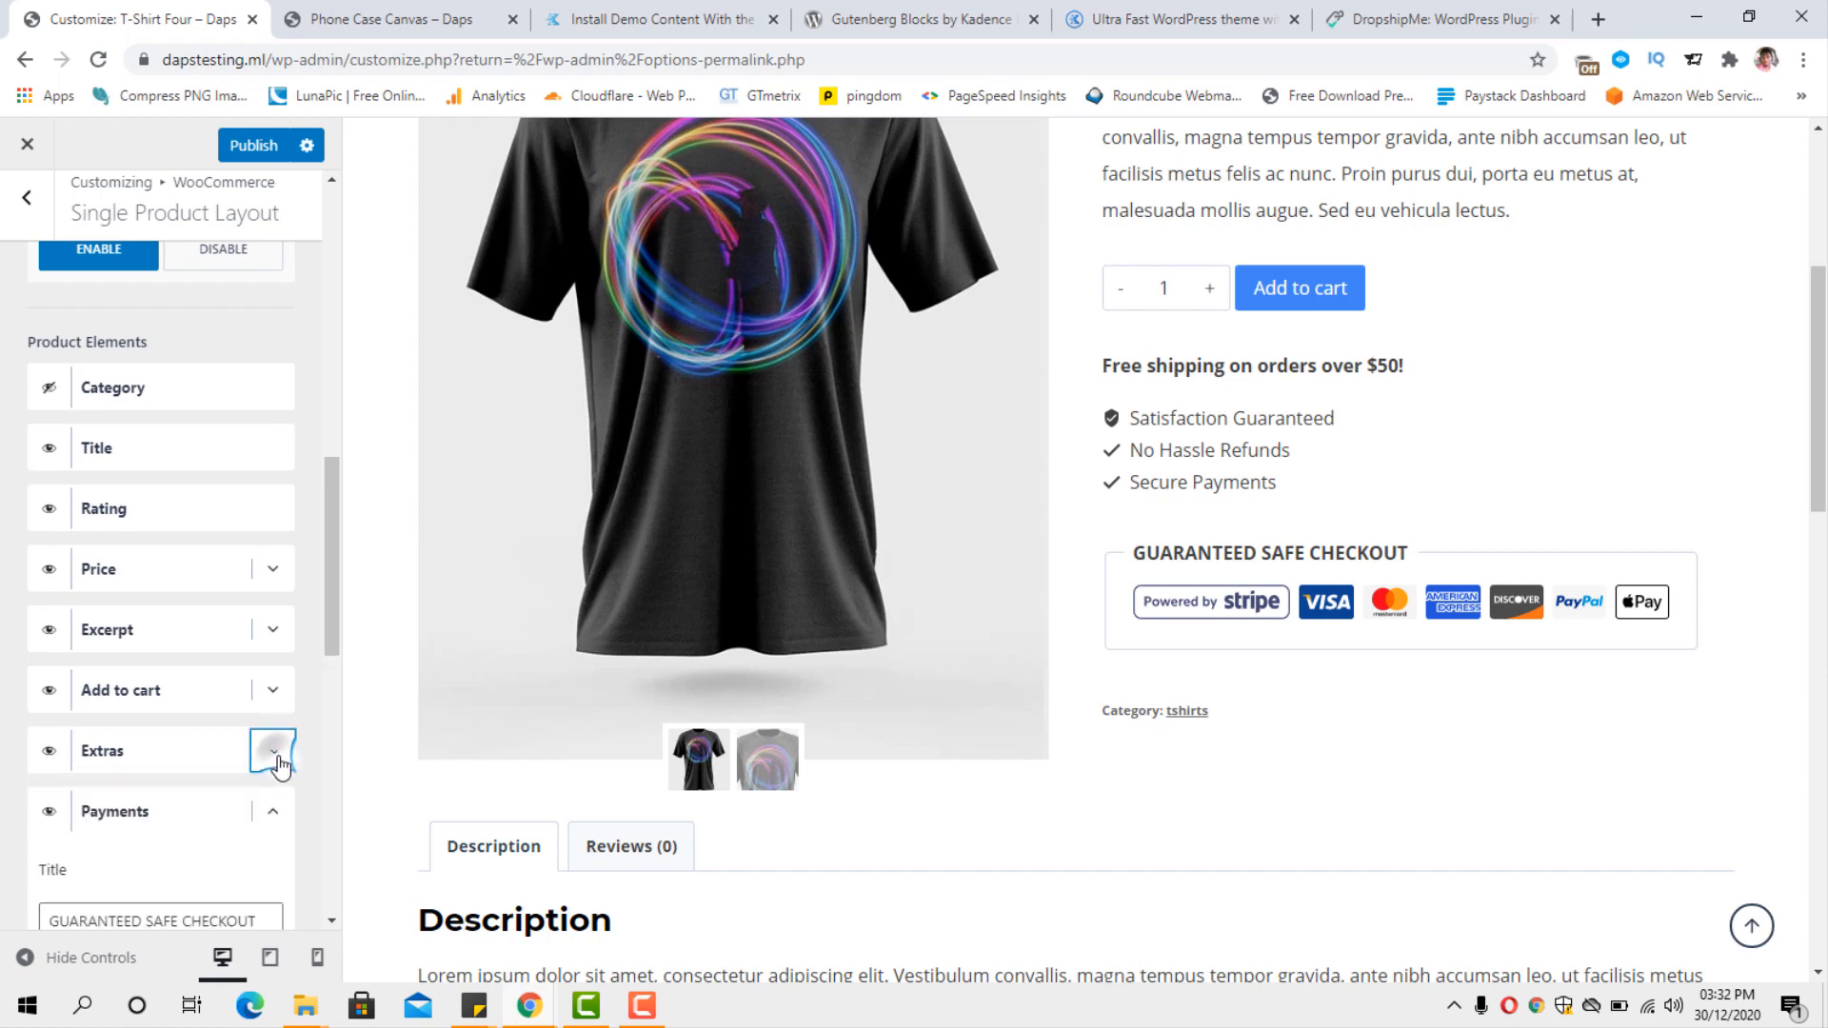
pyautogui.click(49, 754)
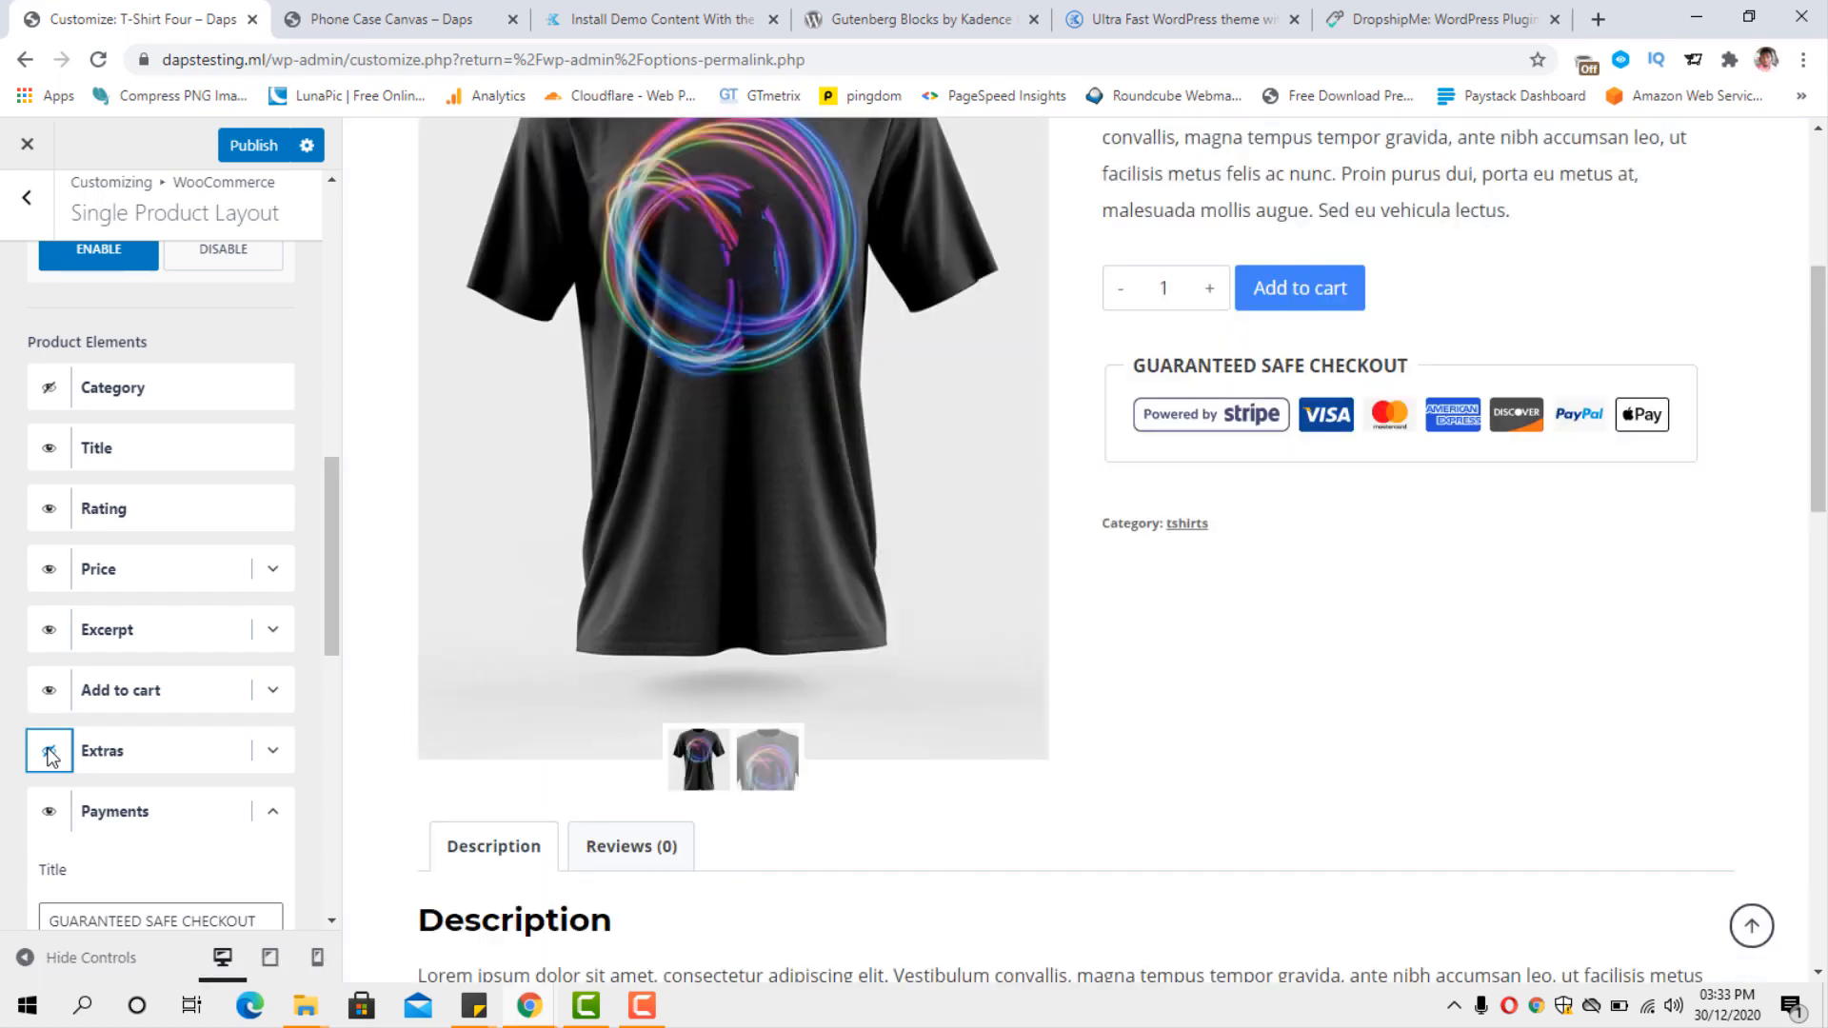
pyautogui.click(49, 754)
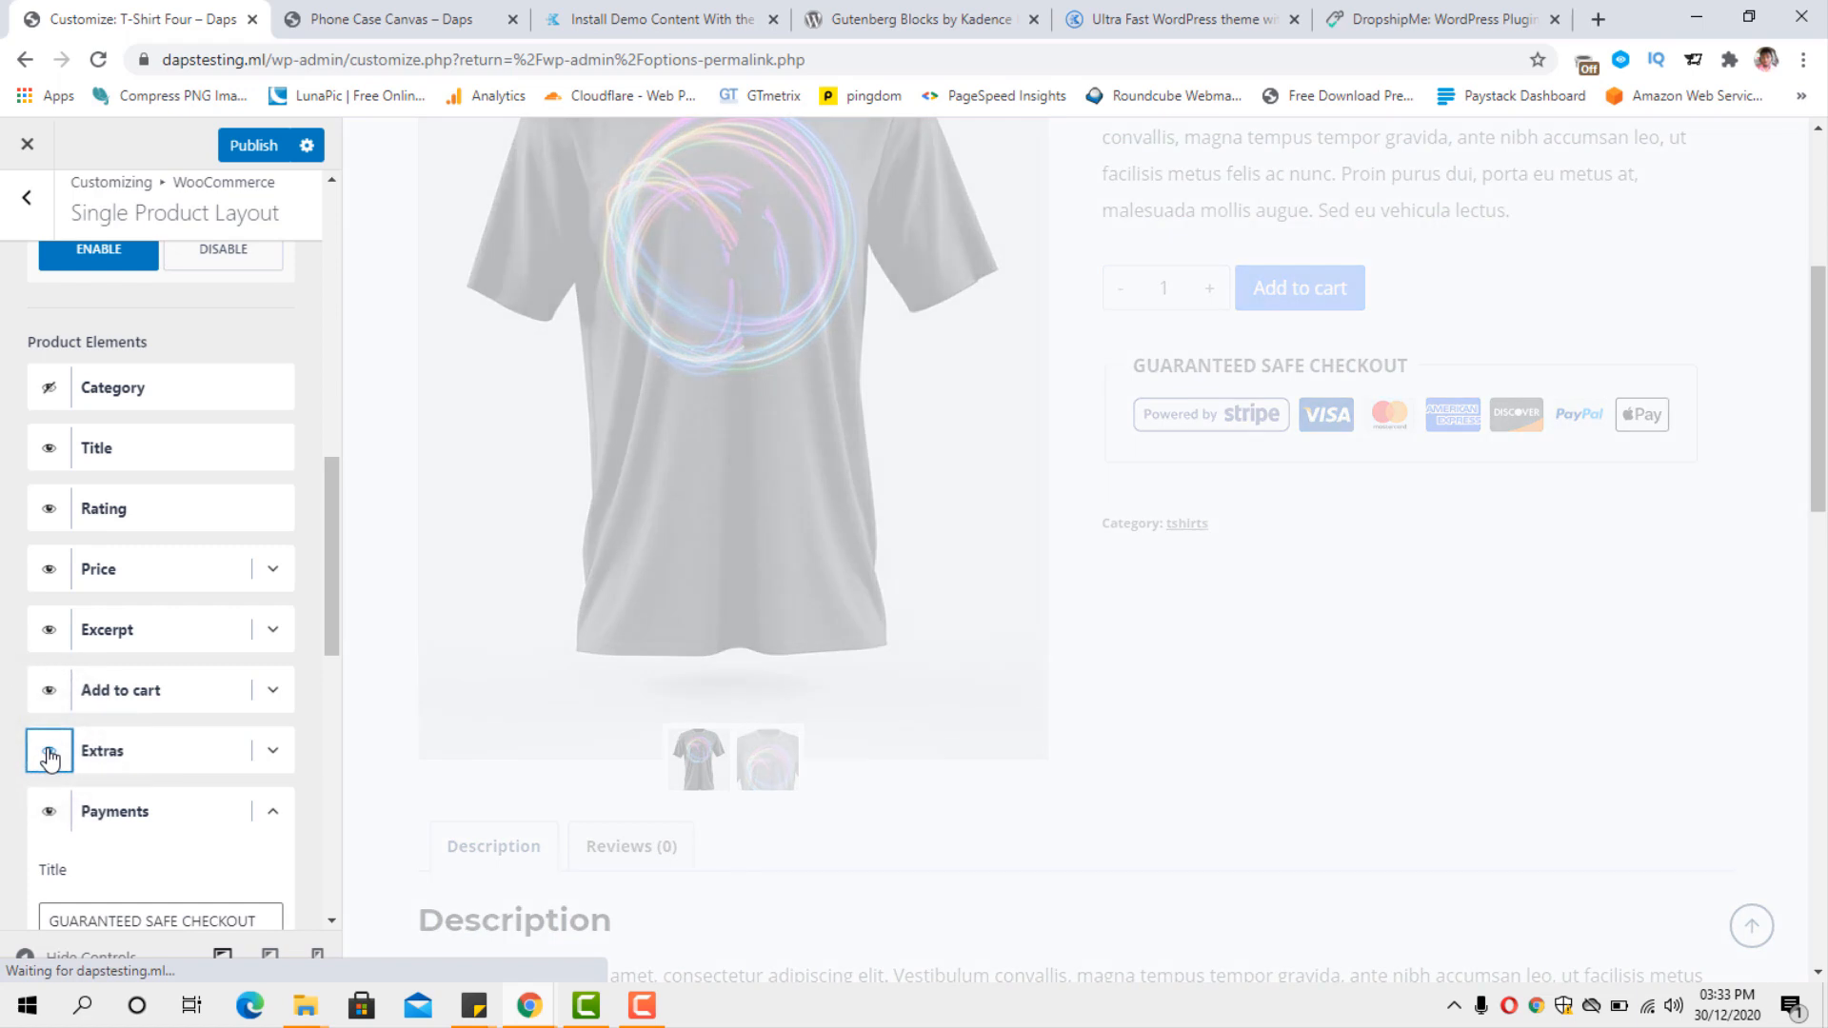
# Leave the single product settings and look at the WooCommerce Checkout and My Account Layout options.
pyautogui.moveTo(332, 568); pyautogui.dragTo(380, 259)
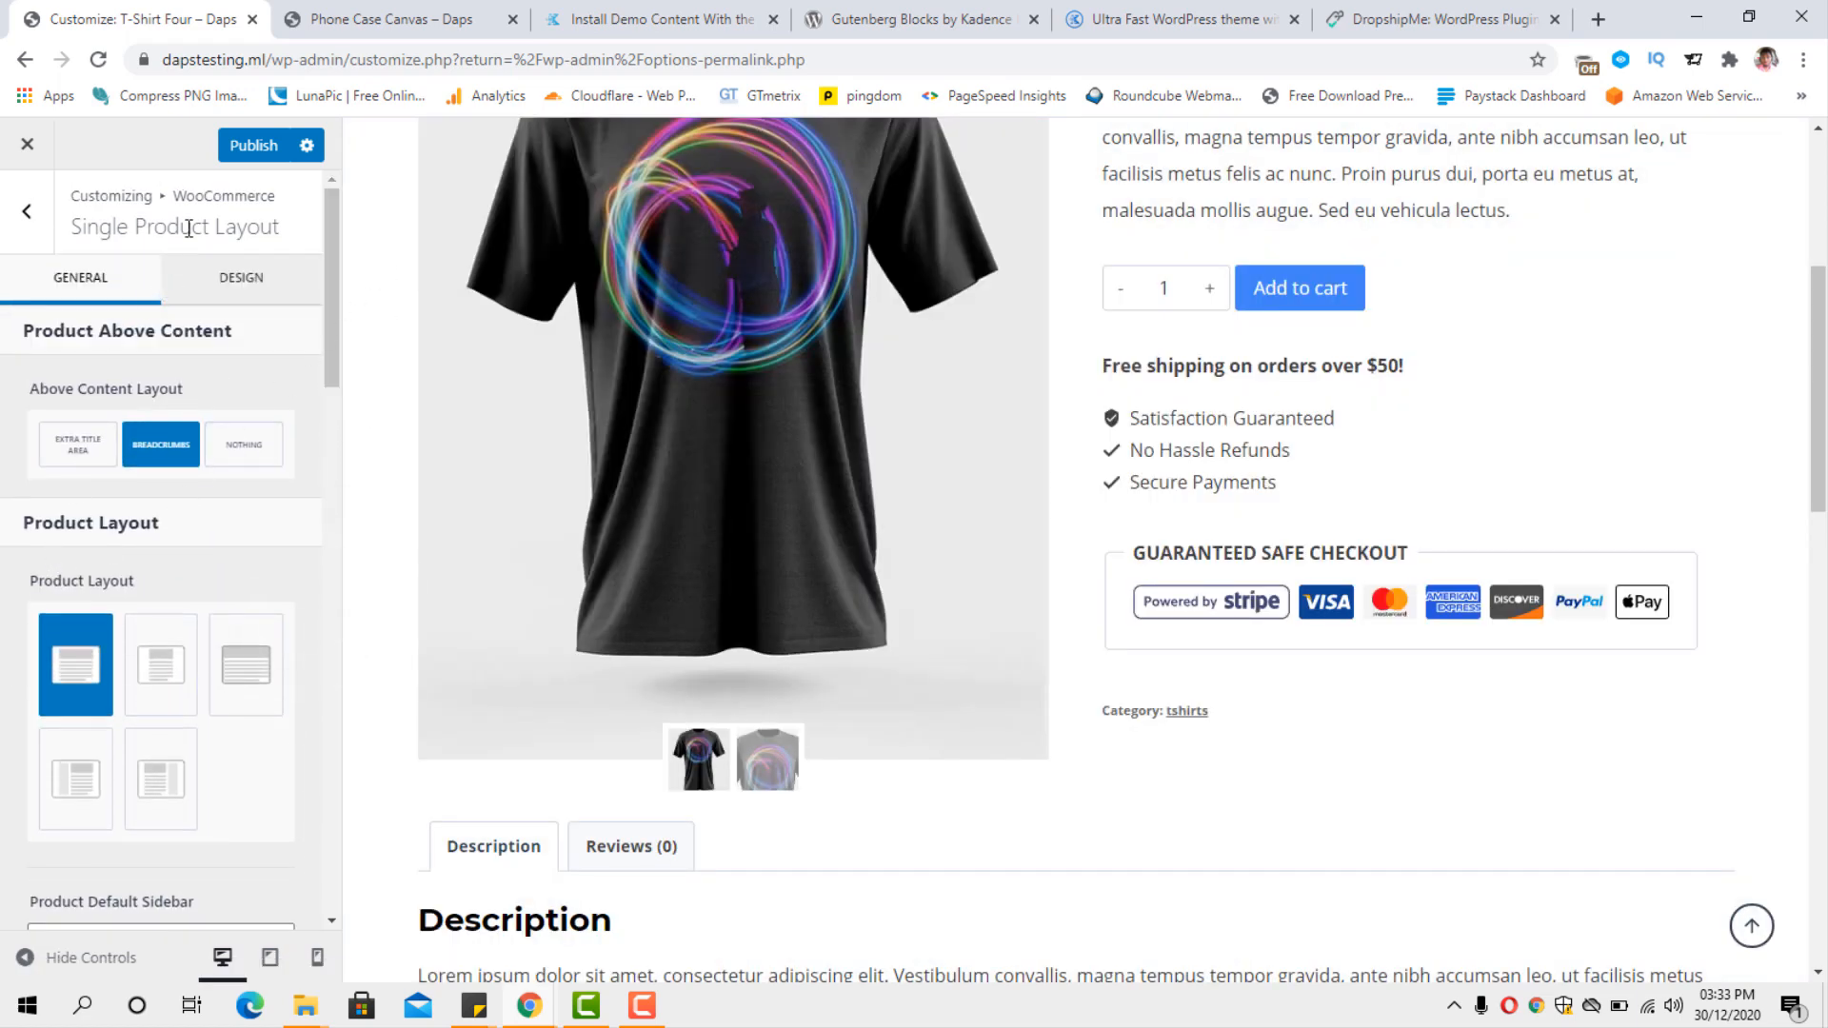
pyautogui.click(27, 211)
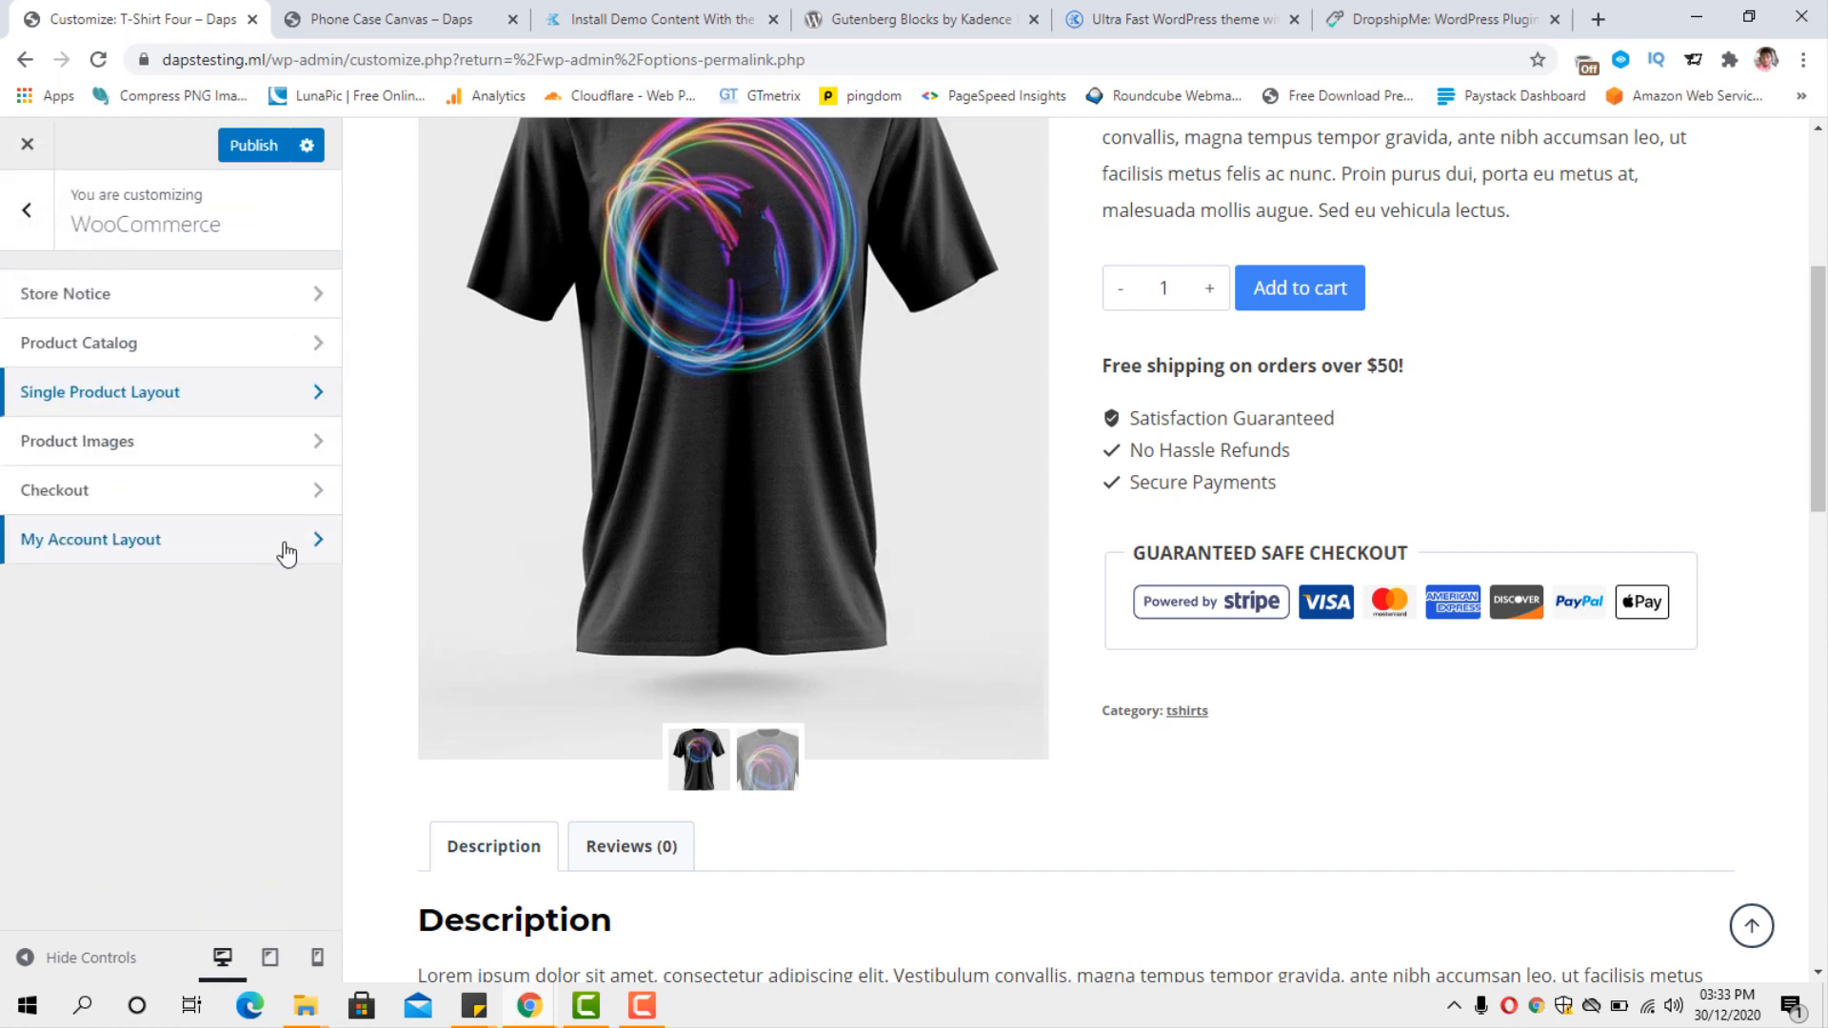
pyautogui.click(164, 491)
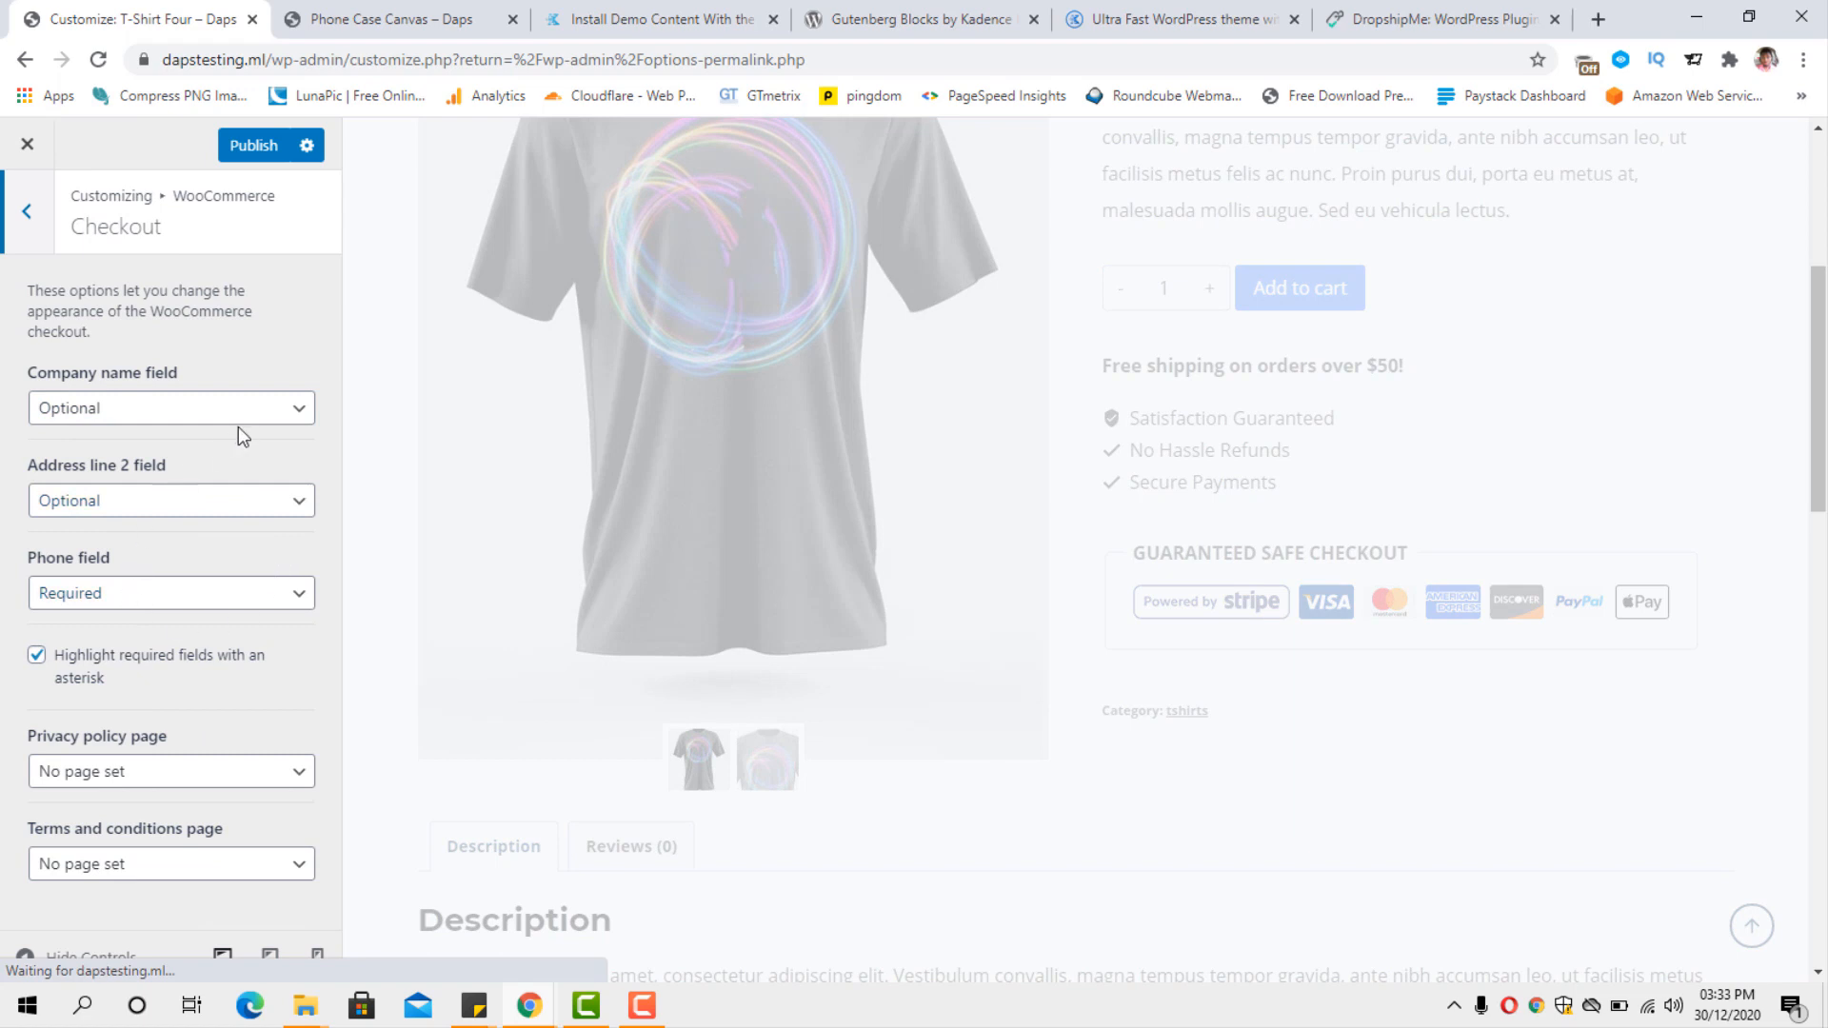
pyautogui.click(27, 211)
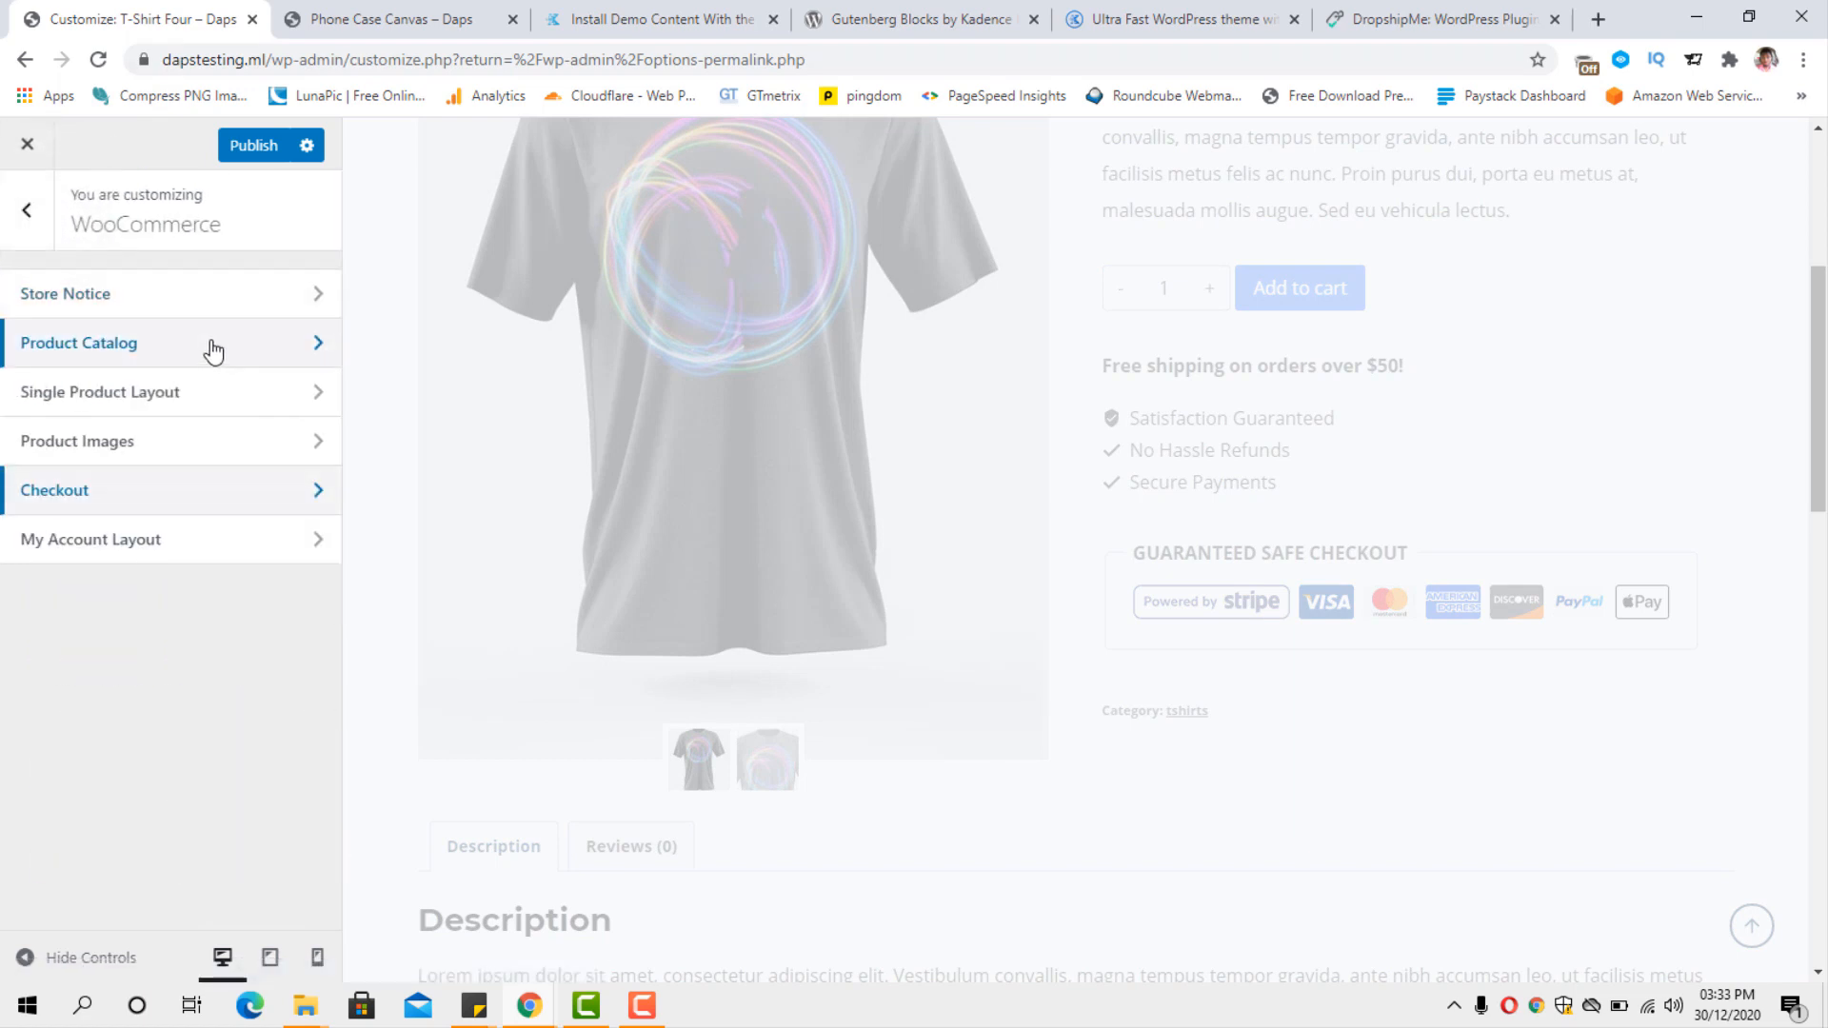
pyautogui.click(226, 545)
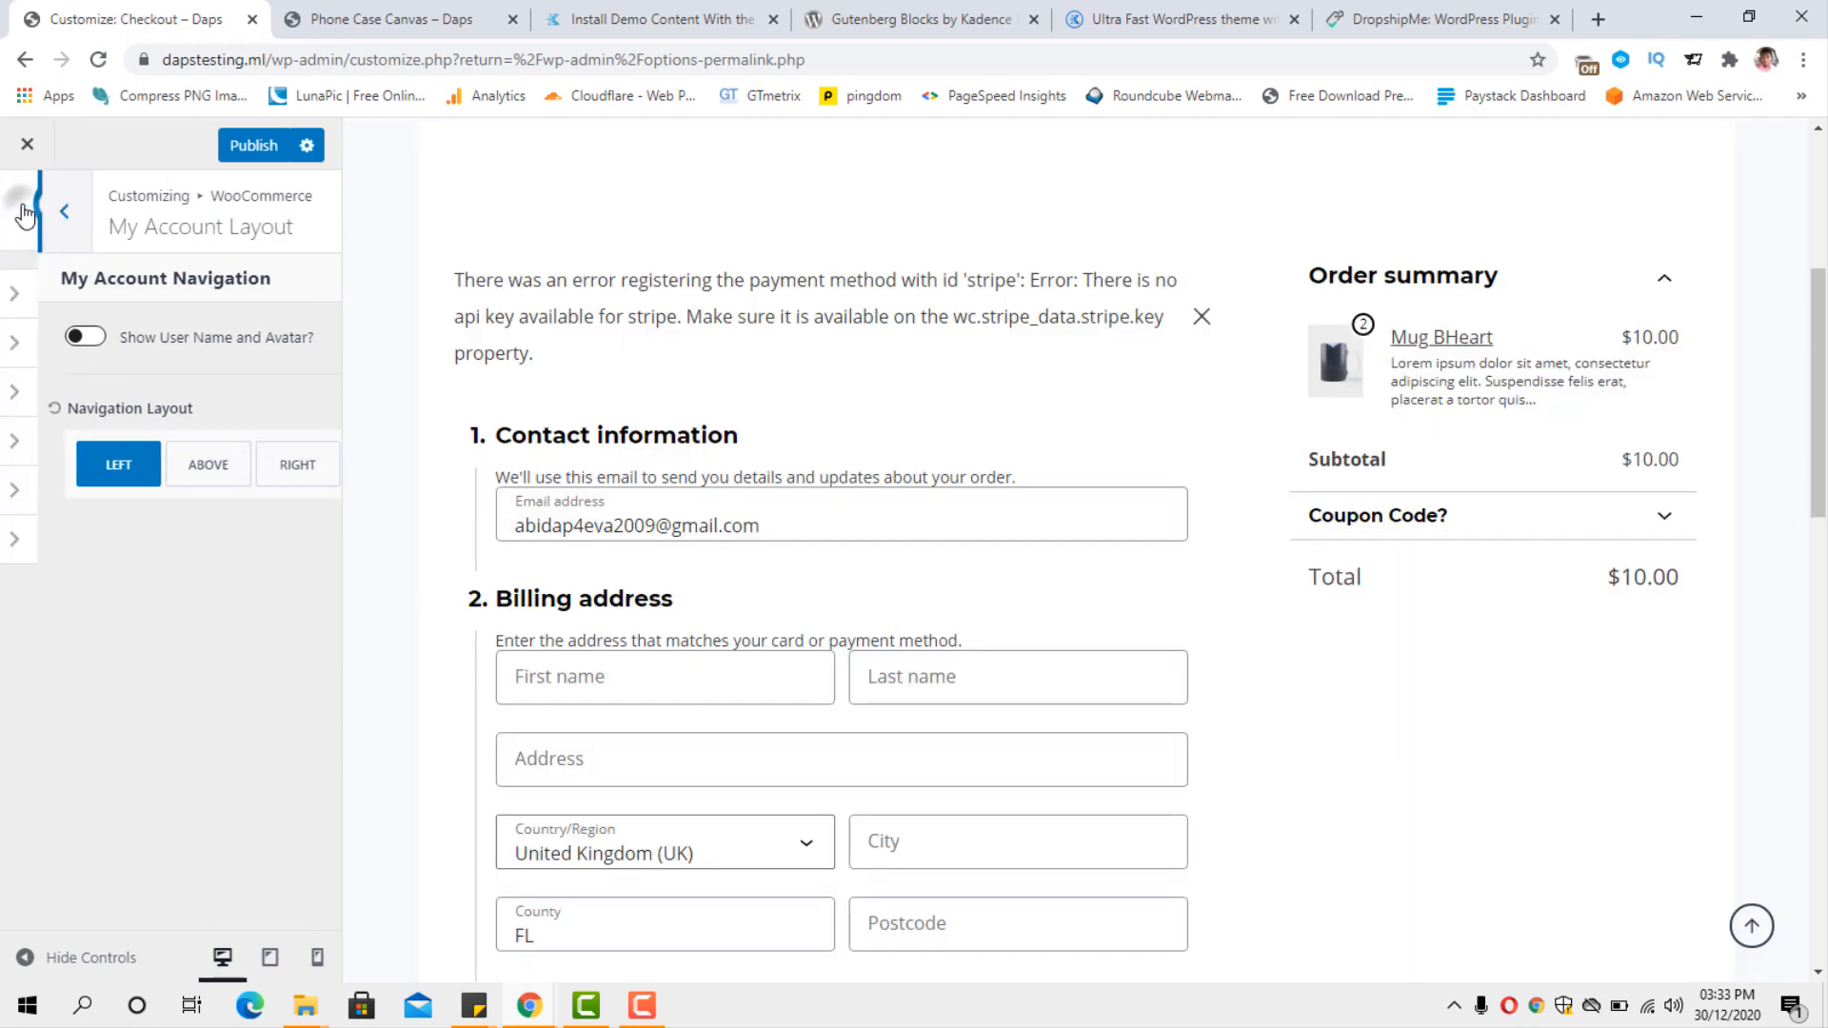
pyautogui.click(26, 211)
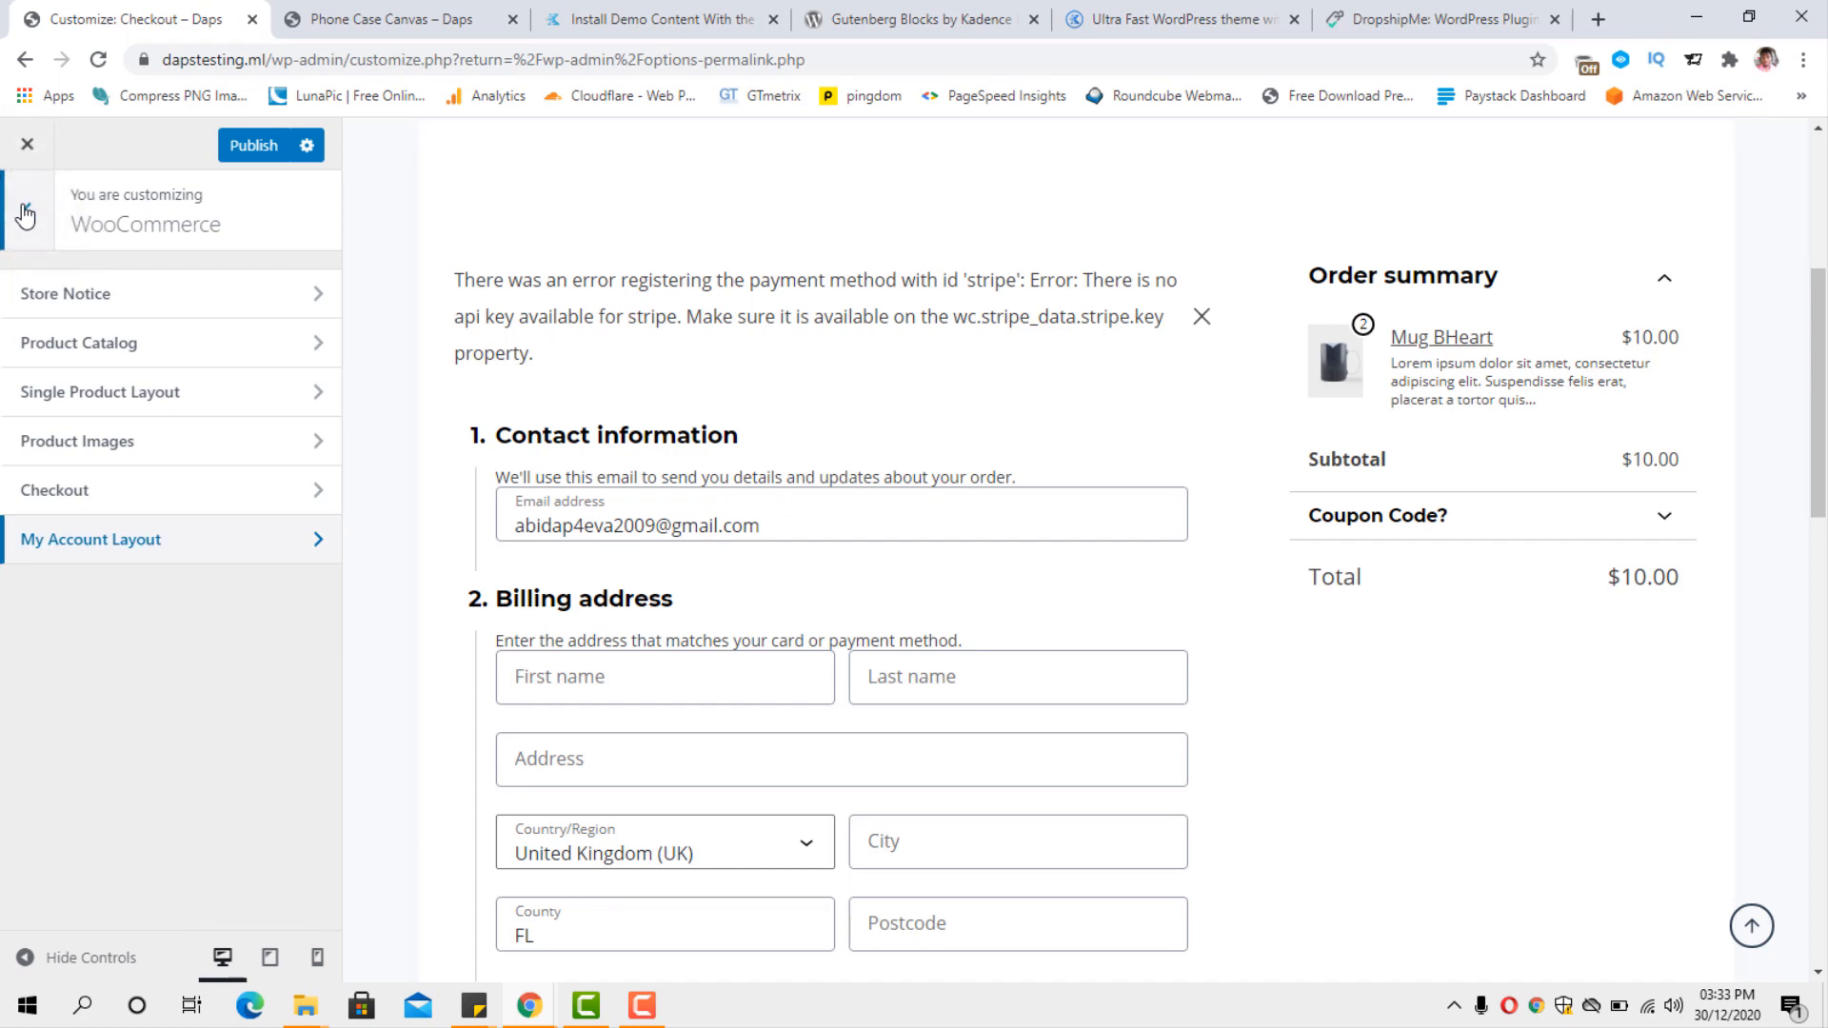
# Publish the customization changes, close the Customizer, and visit the live store.
pyautogui.click(243, 144)
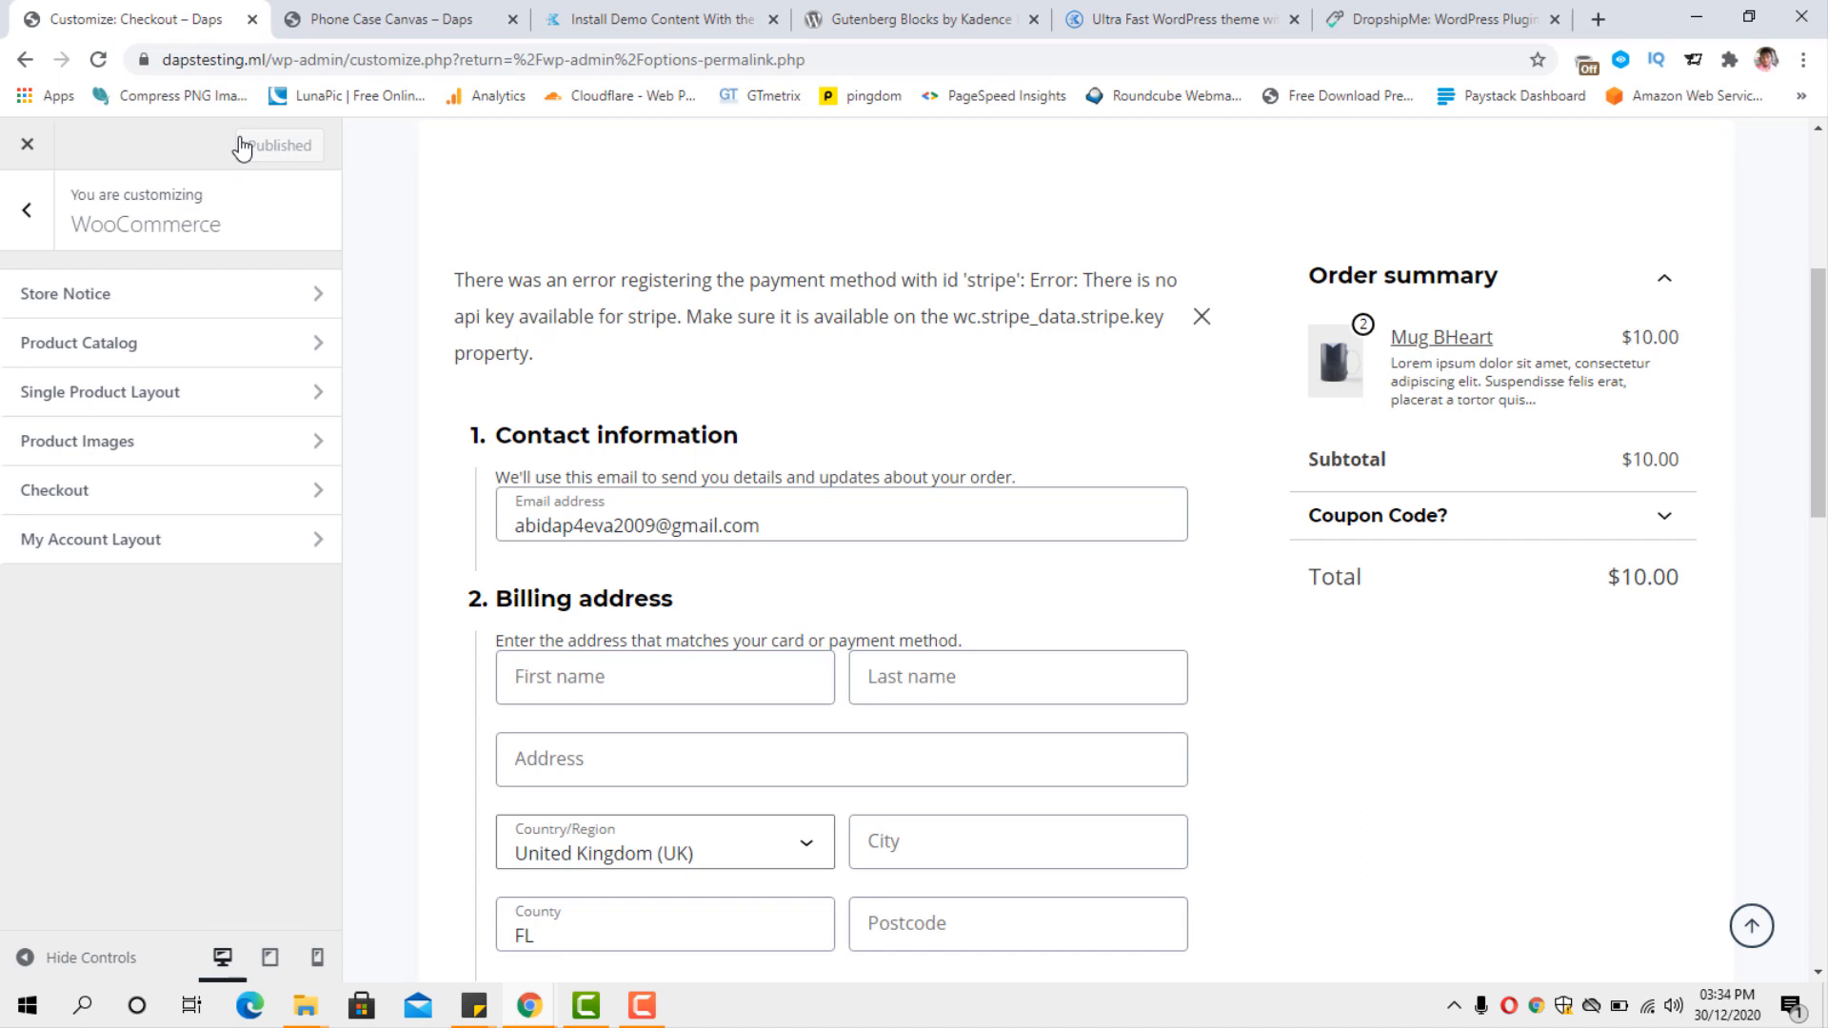
pyautogui.click(27, 145)
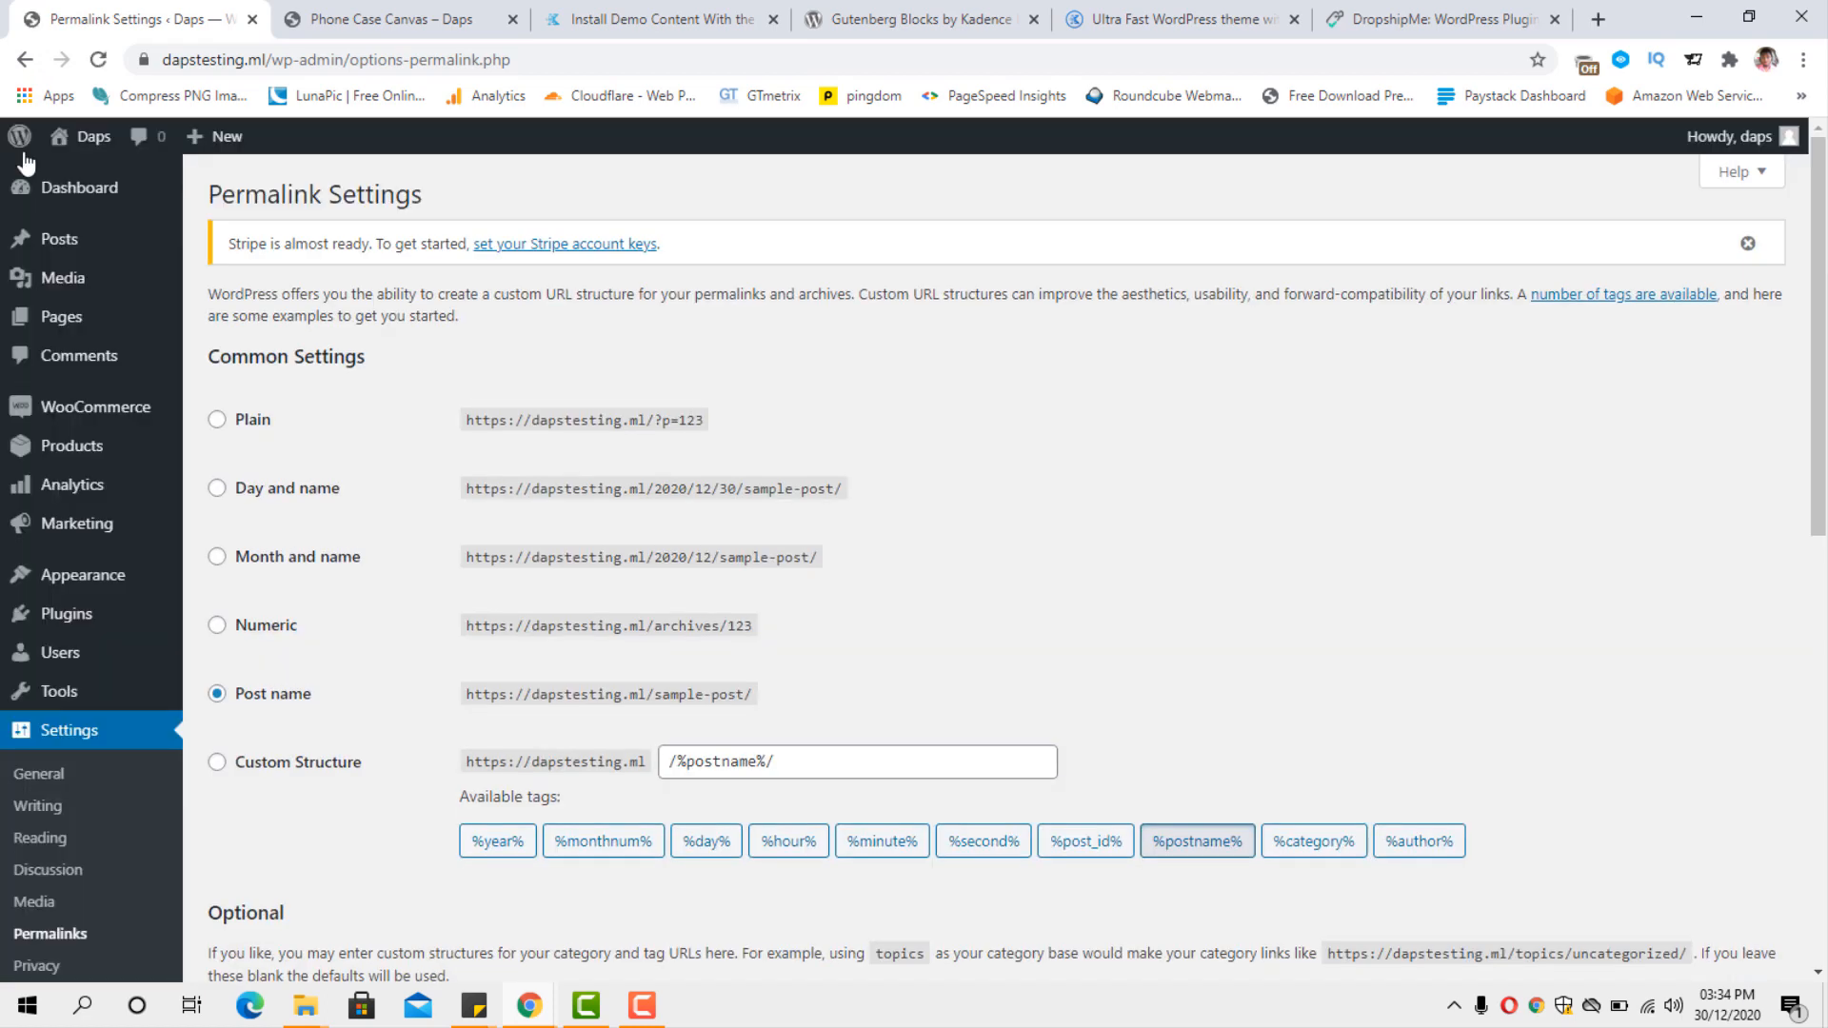
pyautogui.moveTo(76, 142)
pyautogui.click(80, 179)
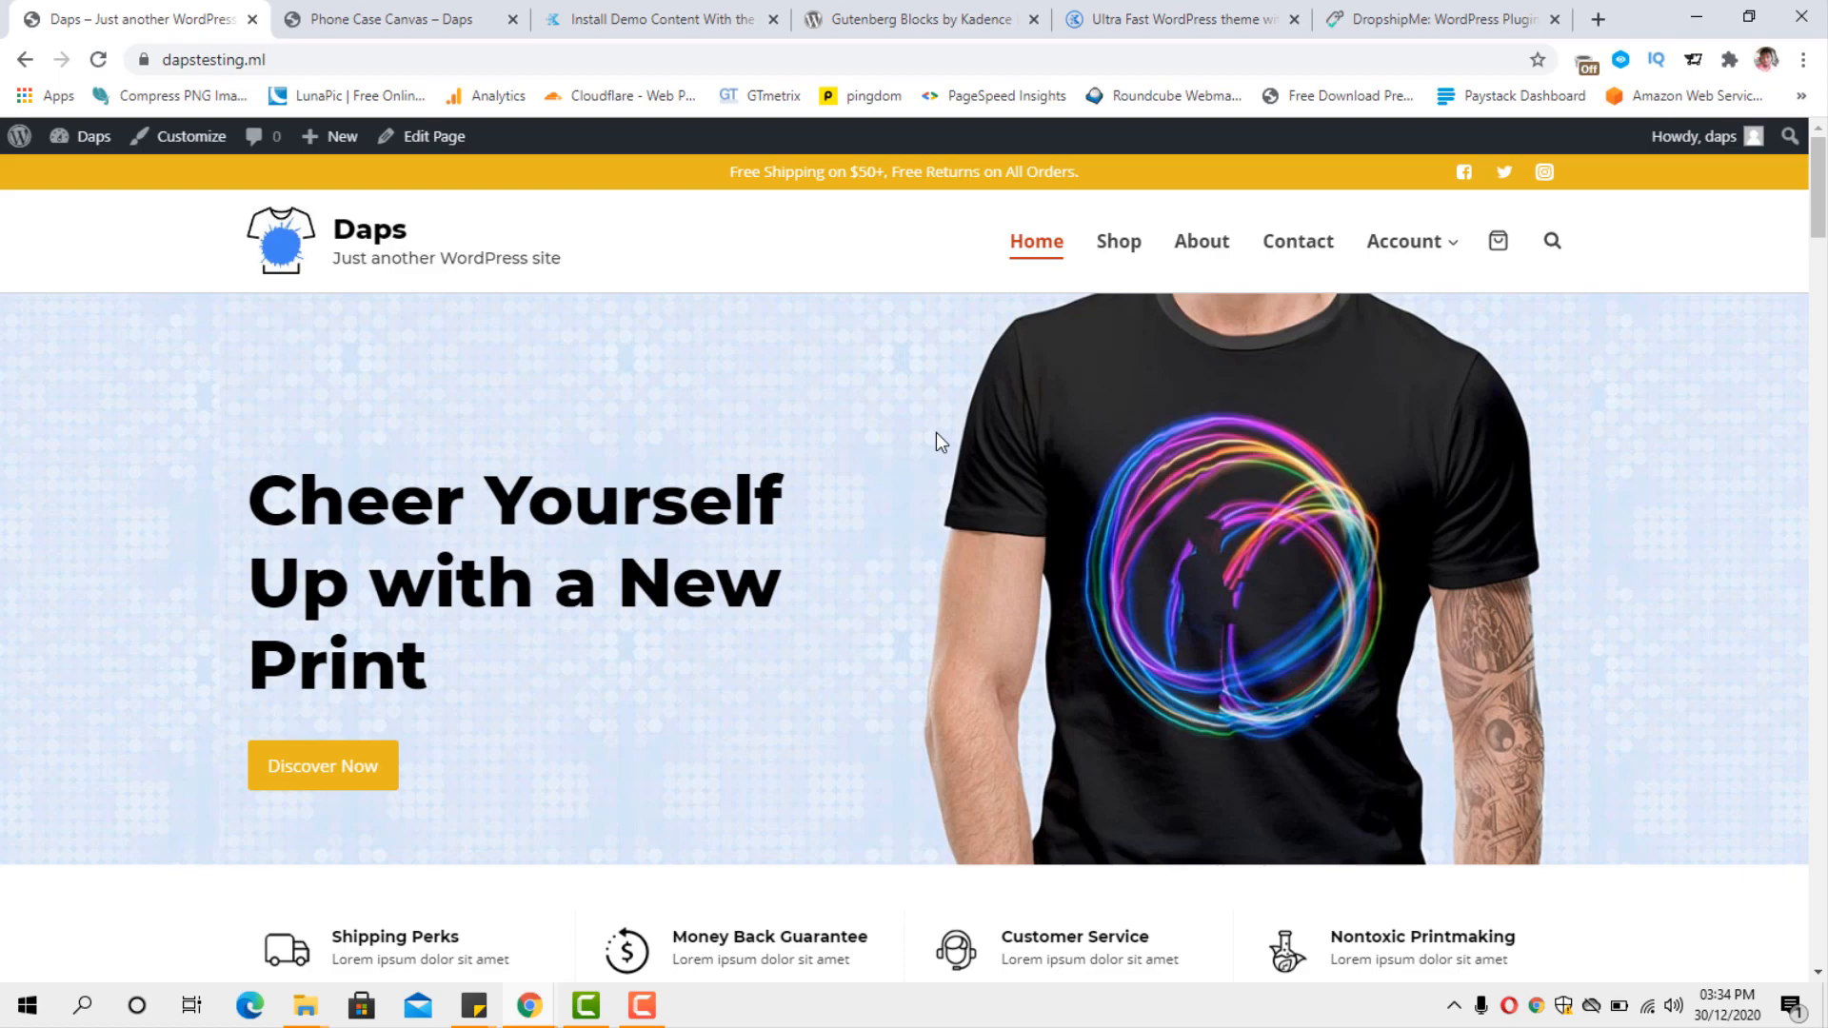
# Review the published homepage from the hero section down to the footer.
pyautogui.scroll(-10, 1776, 762)
pyautogui.scroll(-10, 1777, 761)
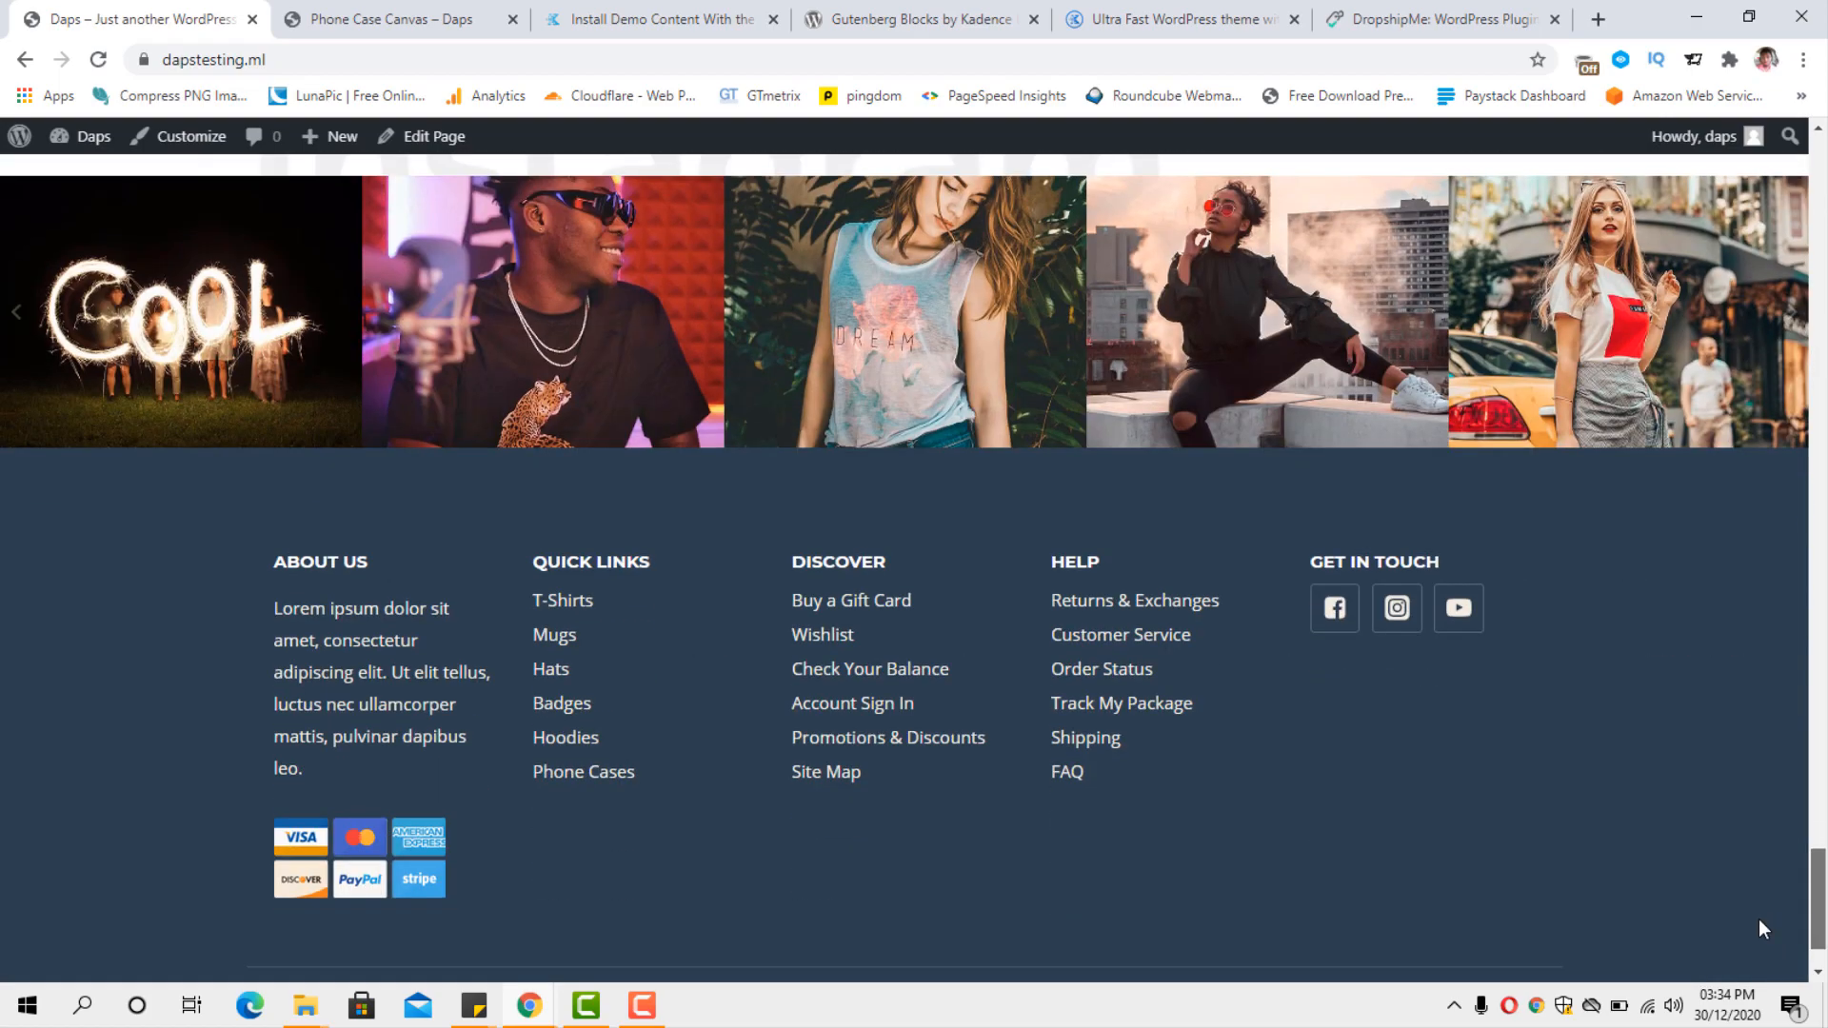
pyautogui.click(1757, 921)
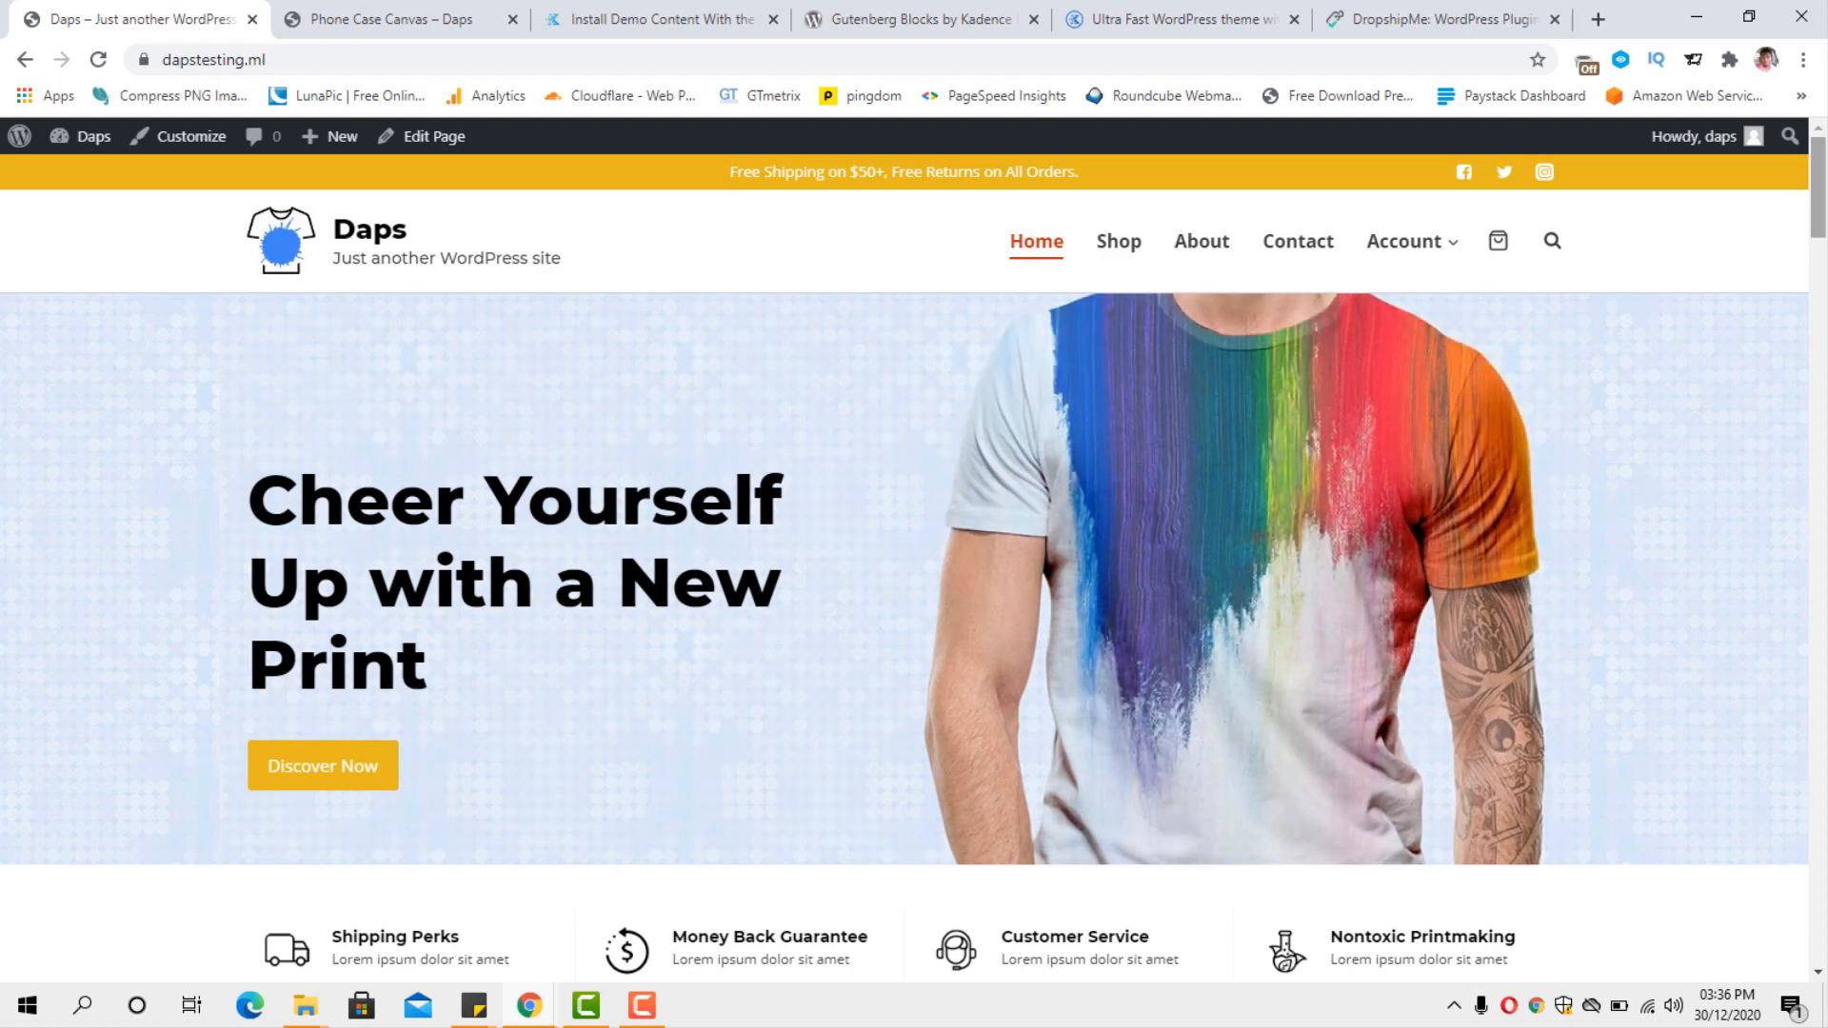
# View the DropshipMe plugin website and return to the store's homepage.
pyautogui.click(1371, 29)
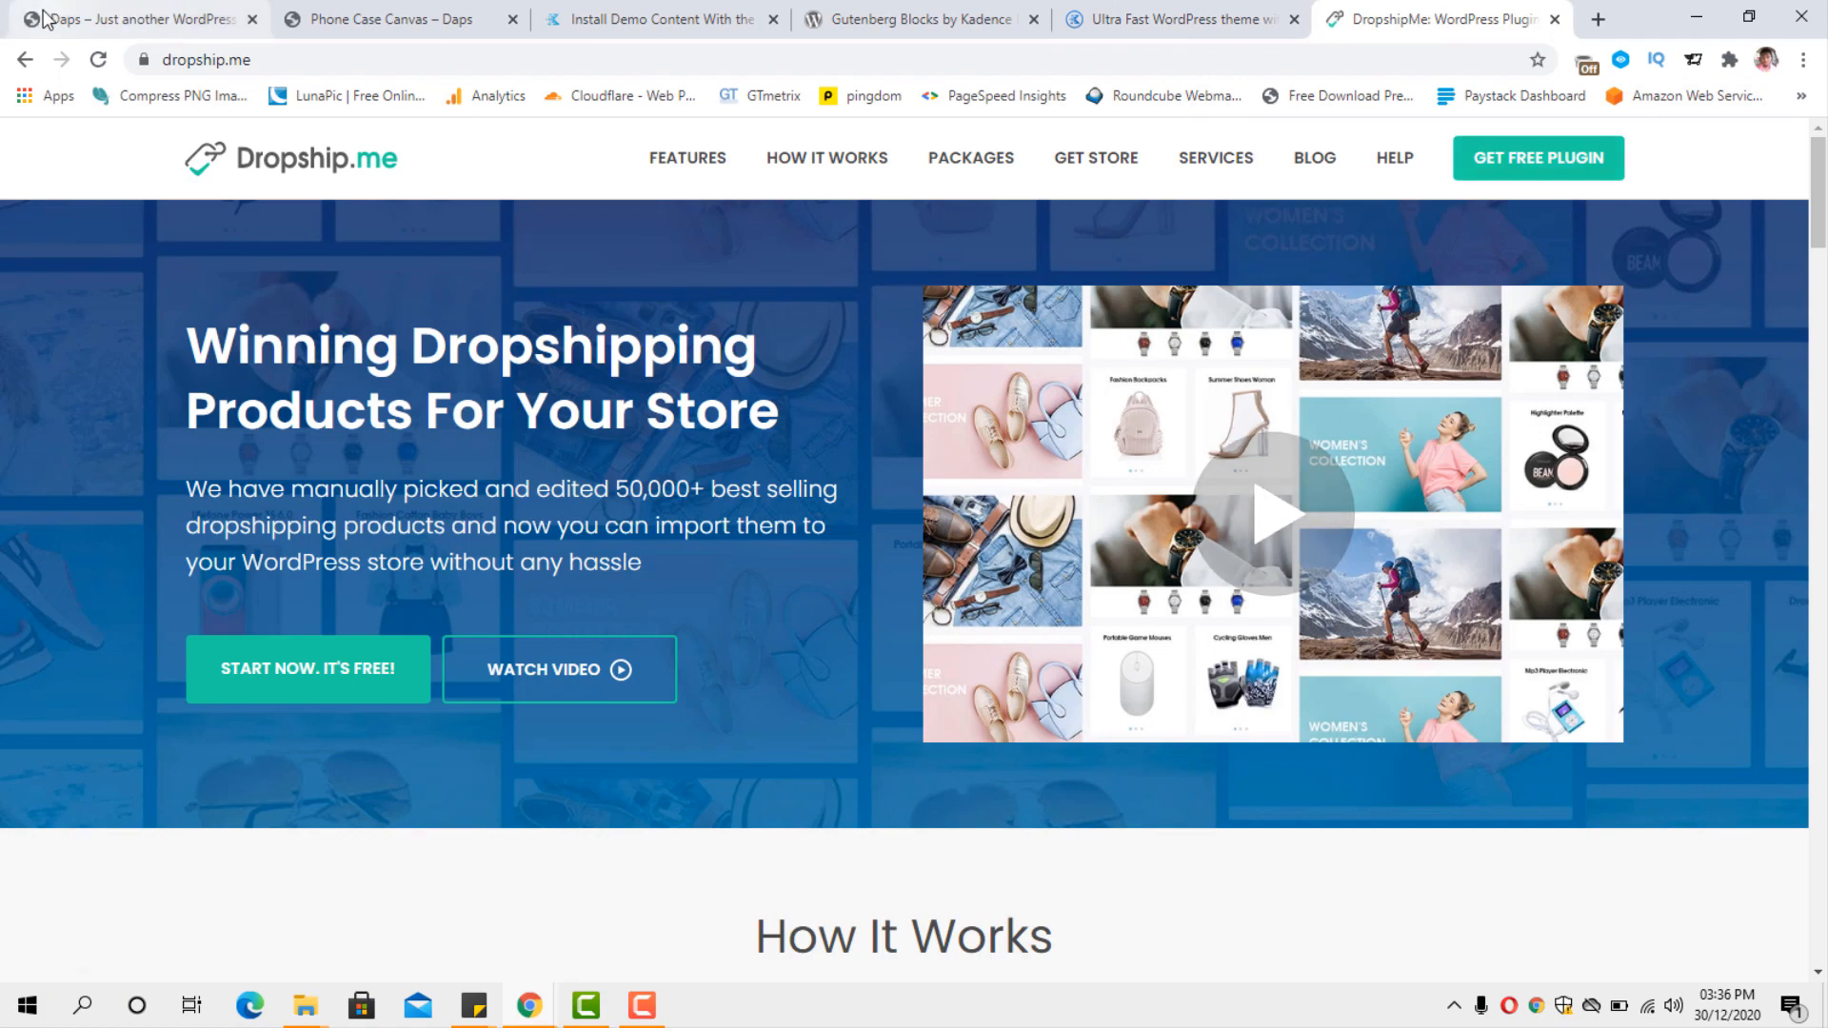
pyautogui.click(95, 19)
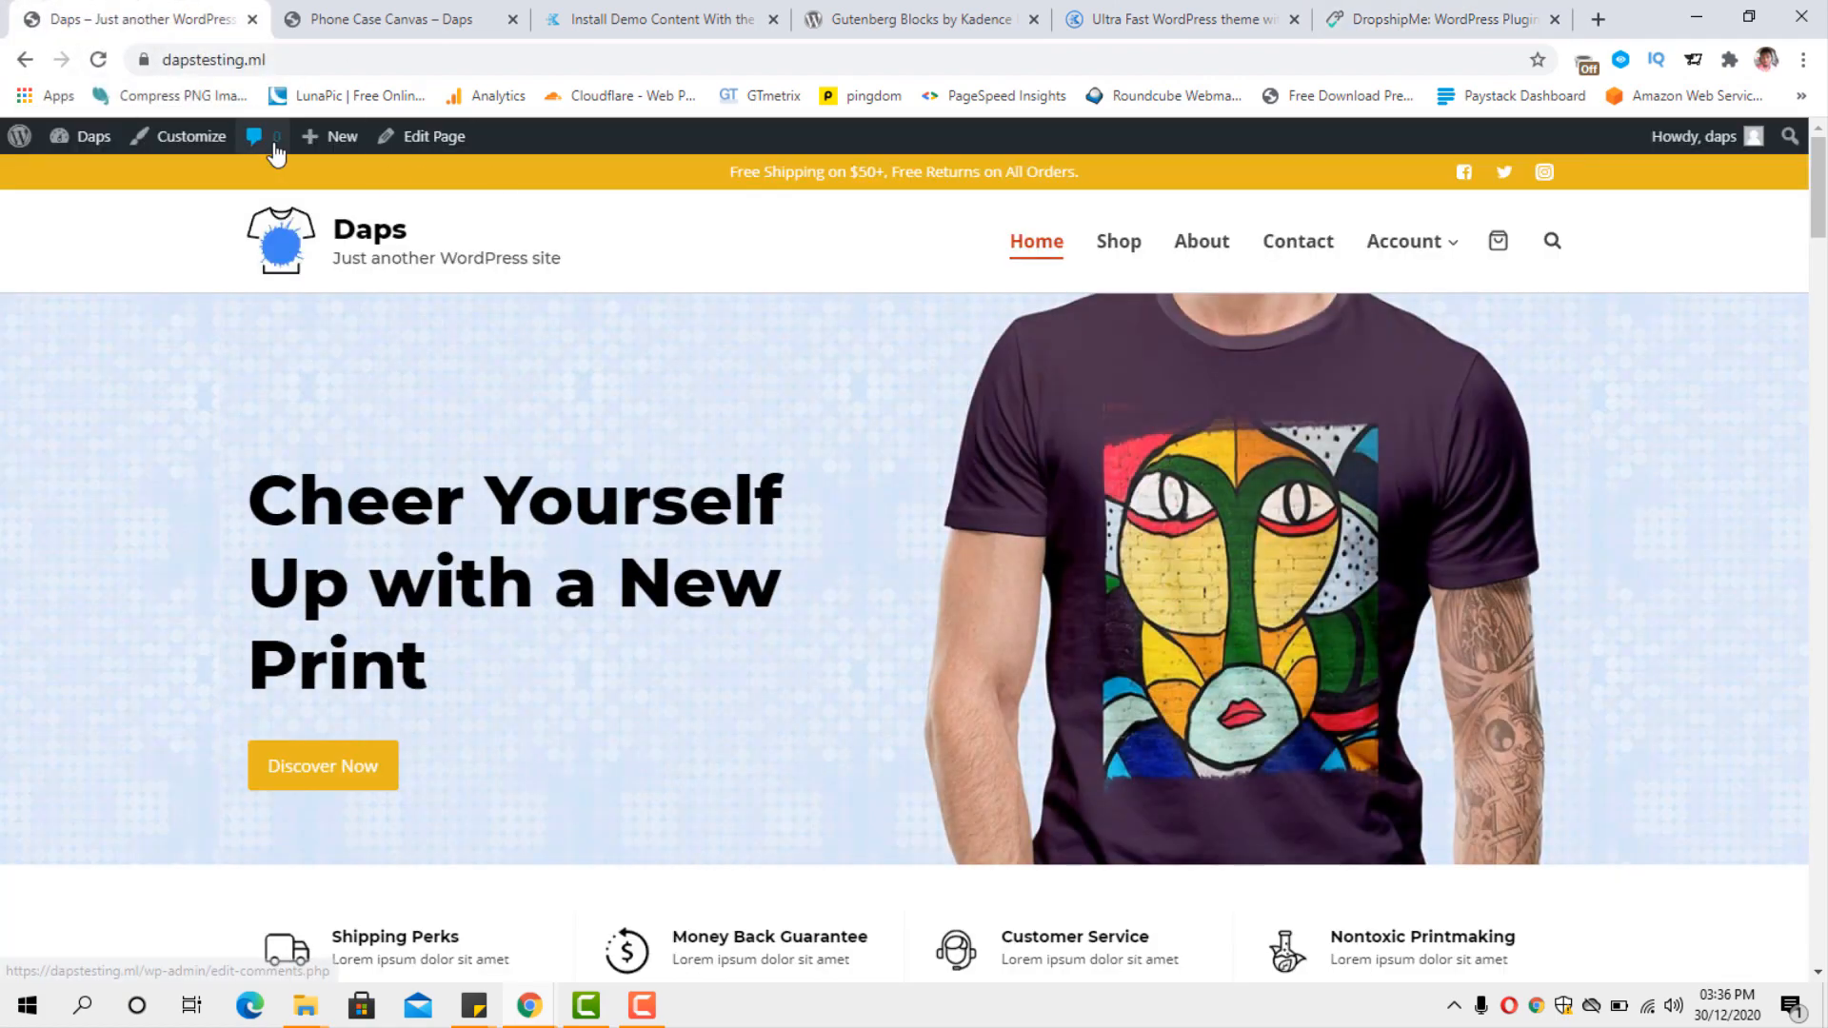
# Go to the WordPress dashboard's page for adding plugins and search for "dropship me".
pyautogui.moveTo(81, 143)
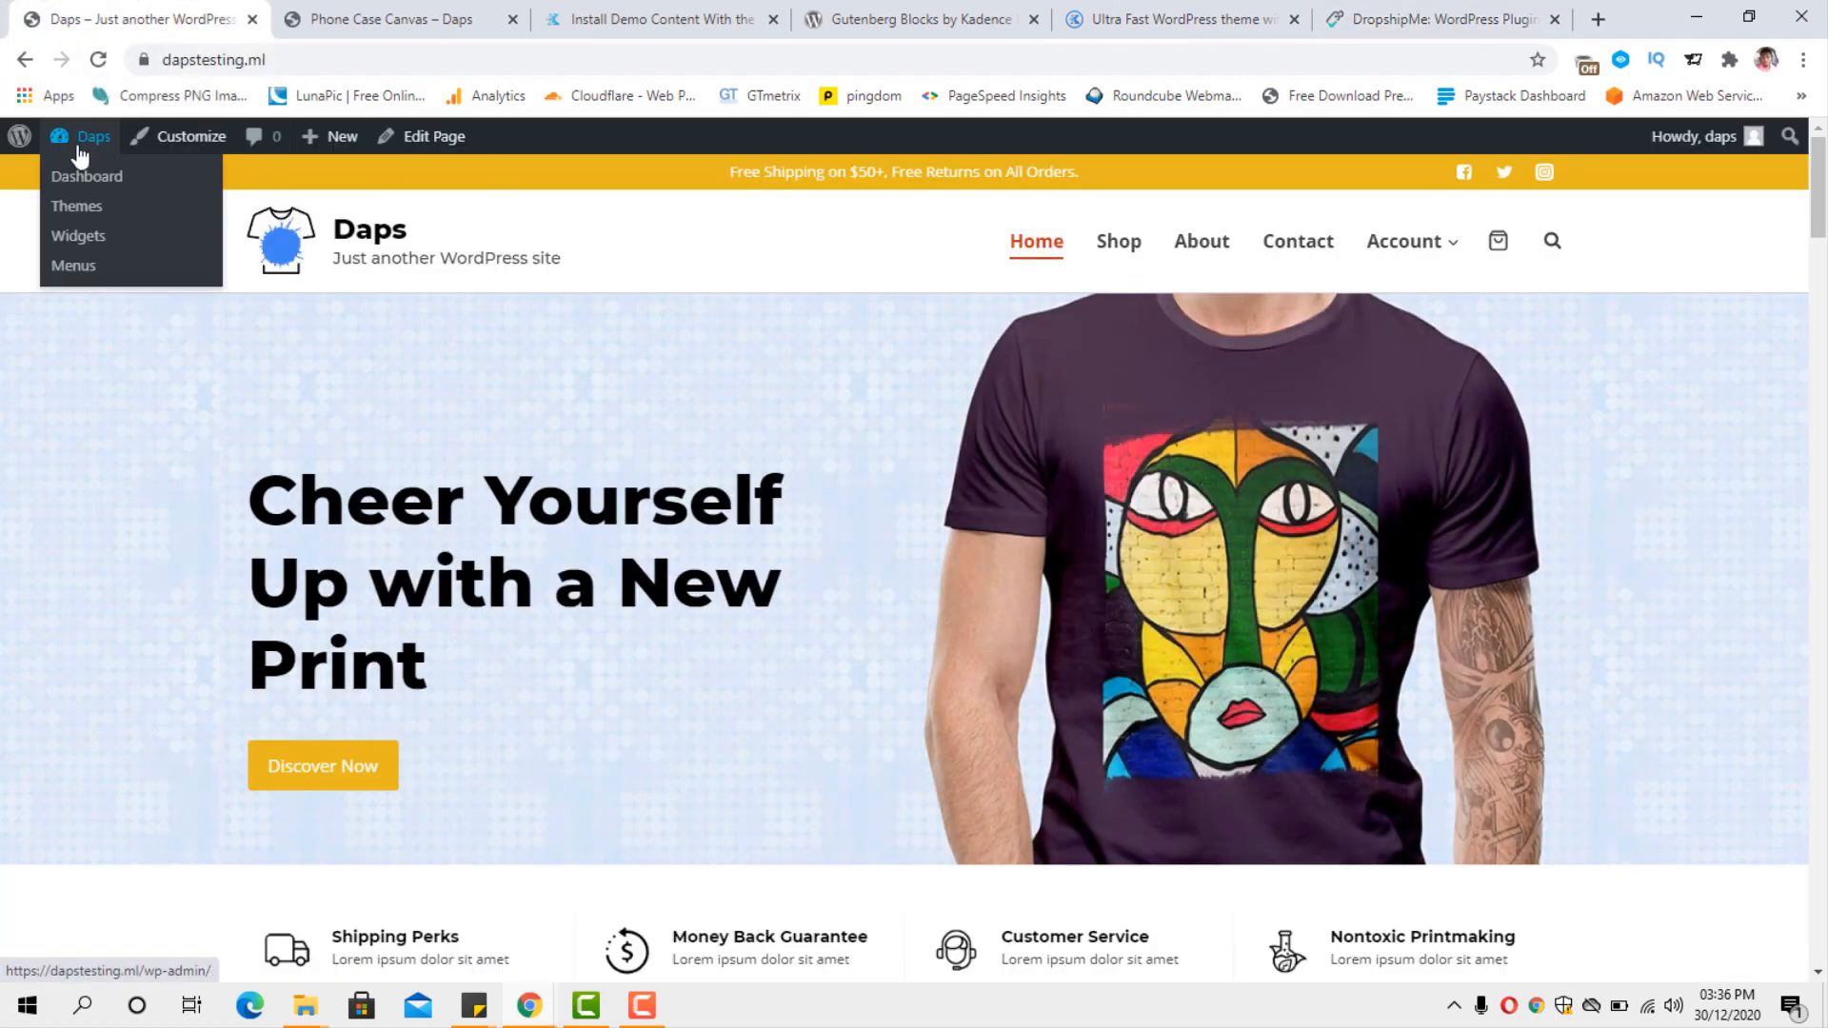
pyautogui.click(84, 181)
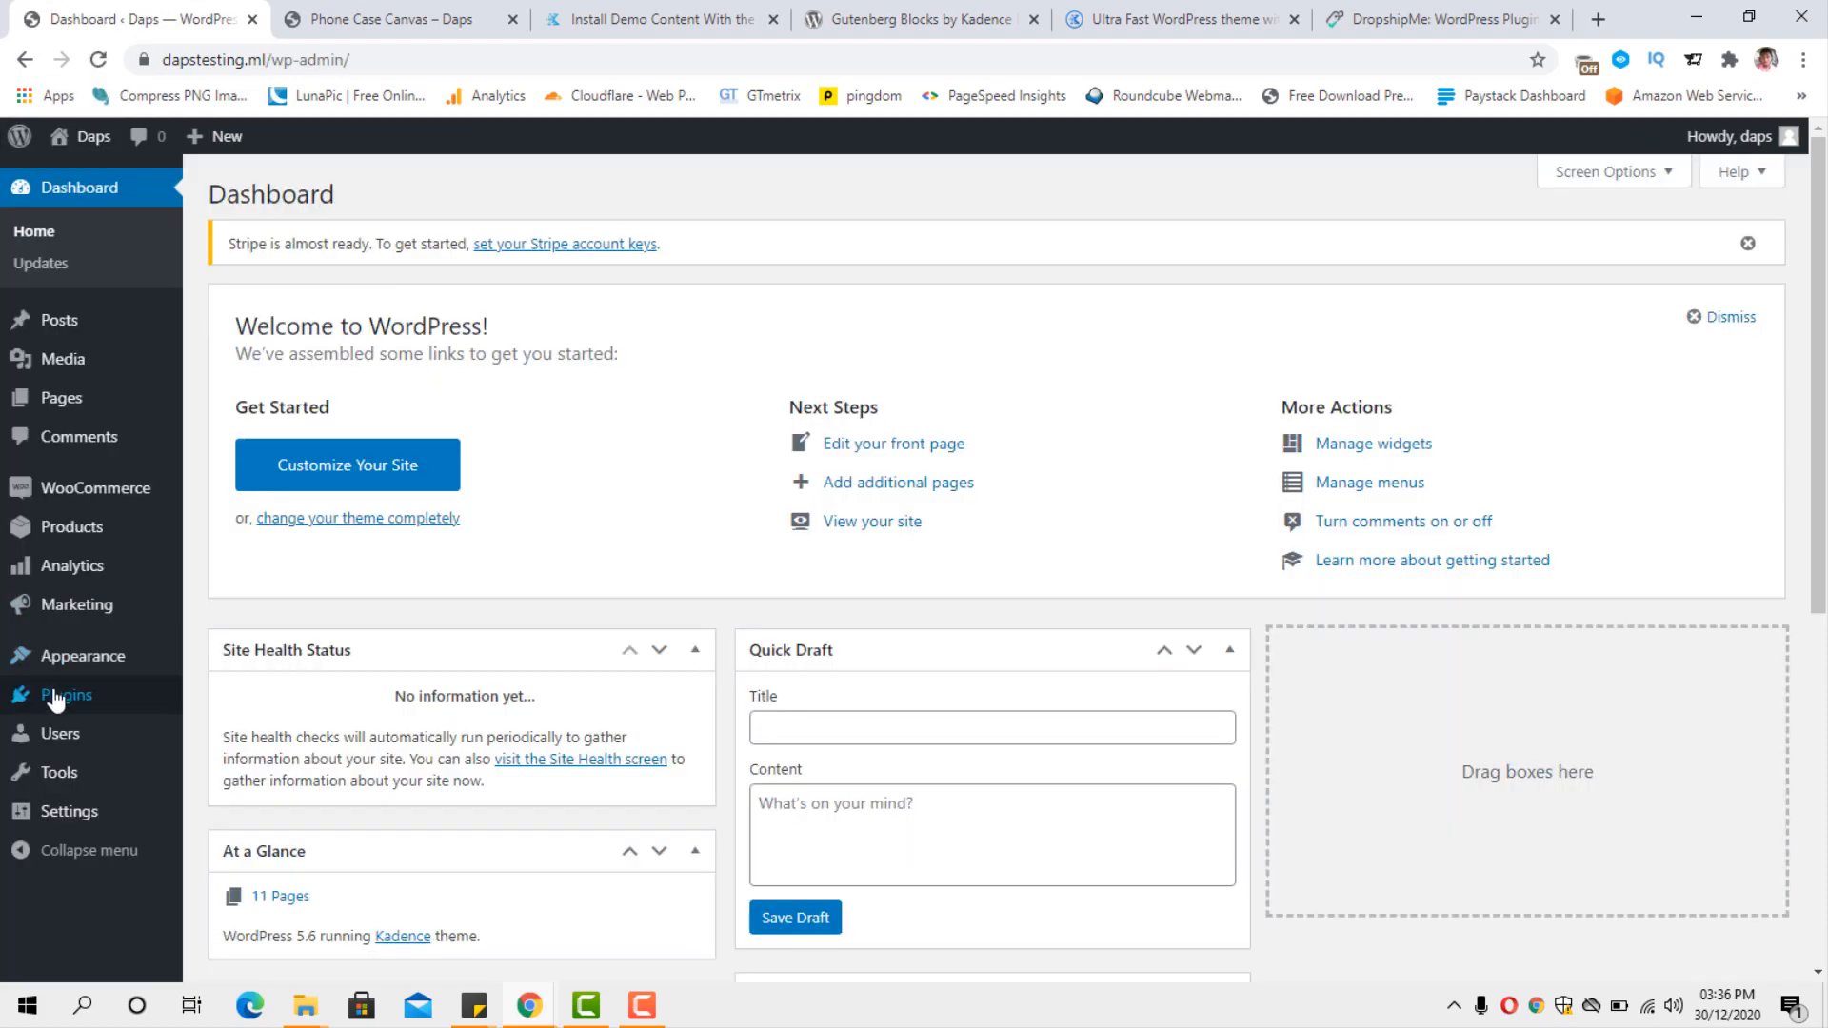
pyautogui.moveTo(55, 700)
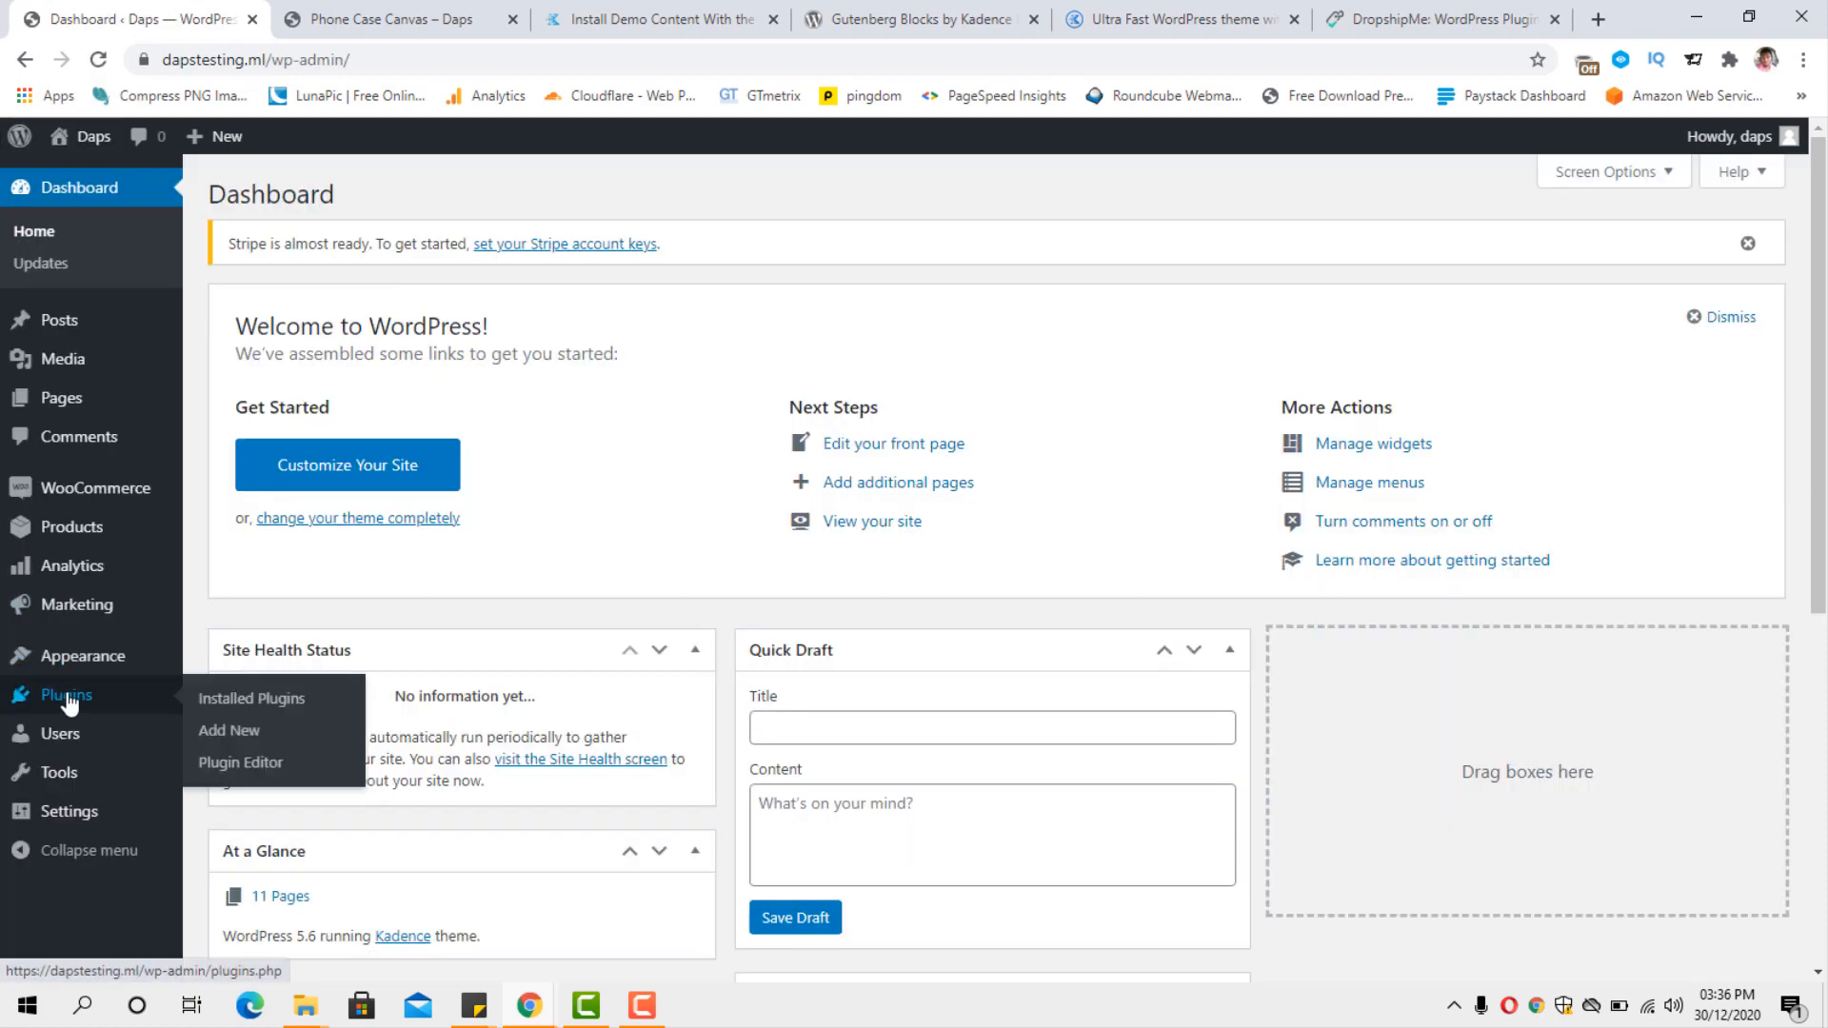
pyautogui.click(211, 736)
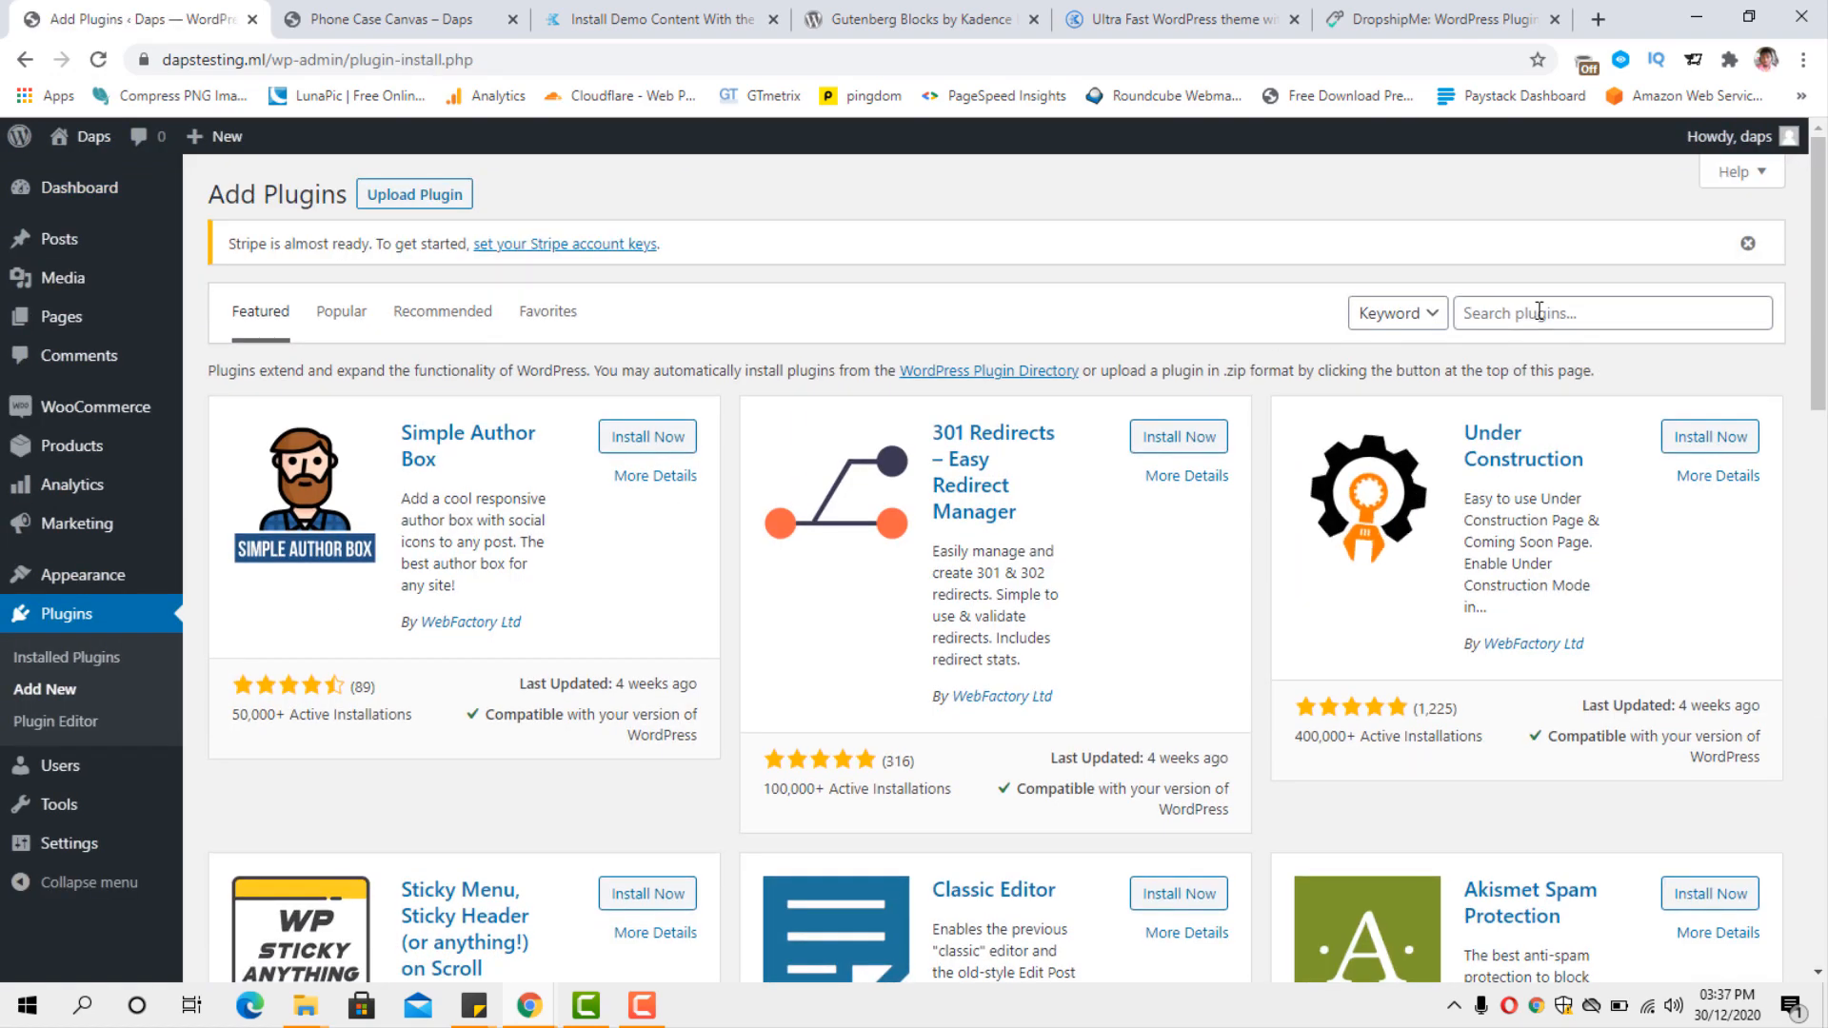
pyautogui.click(1534, 312)
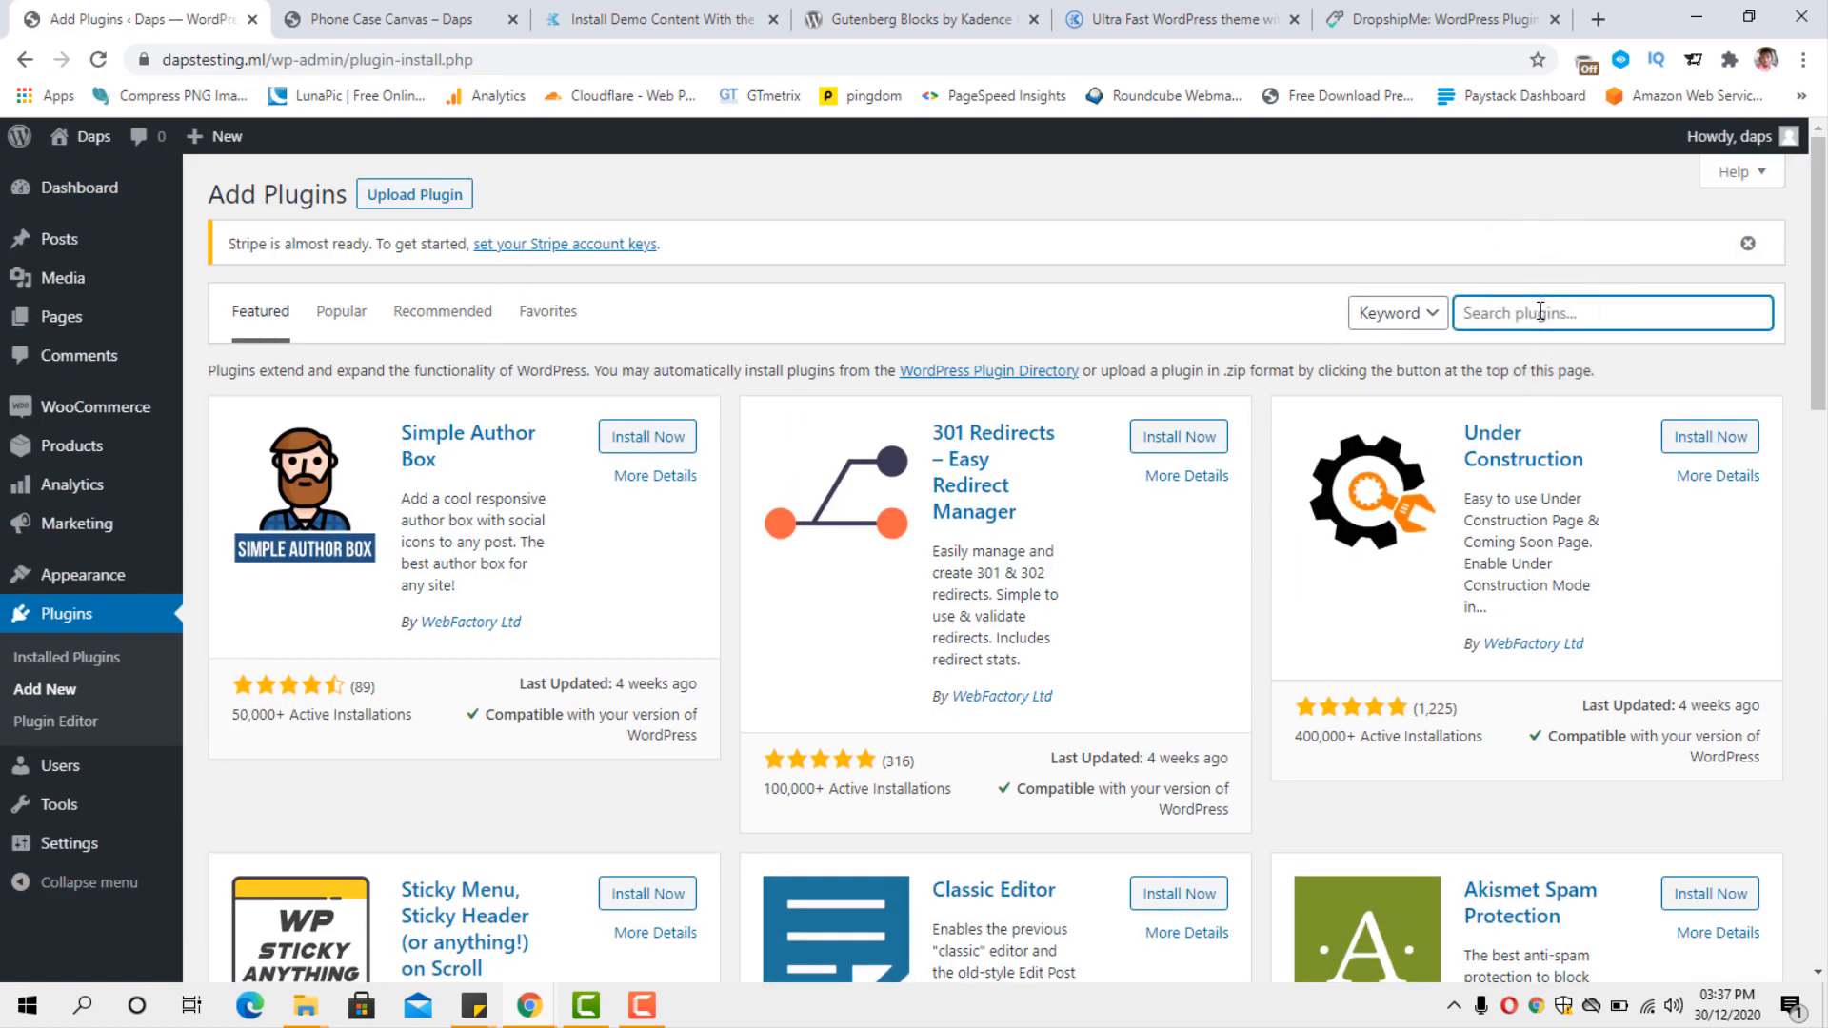
pyautogui.write('dropship me')
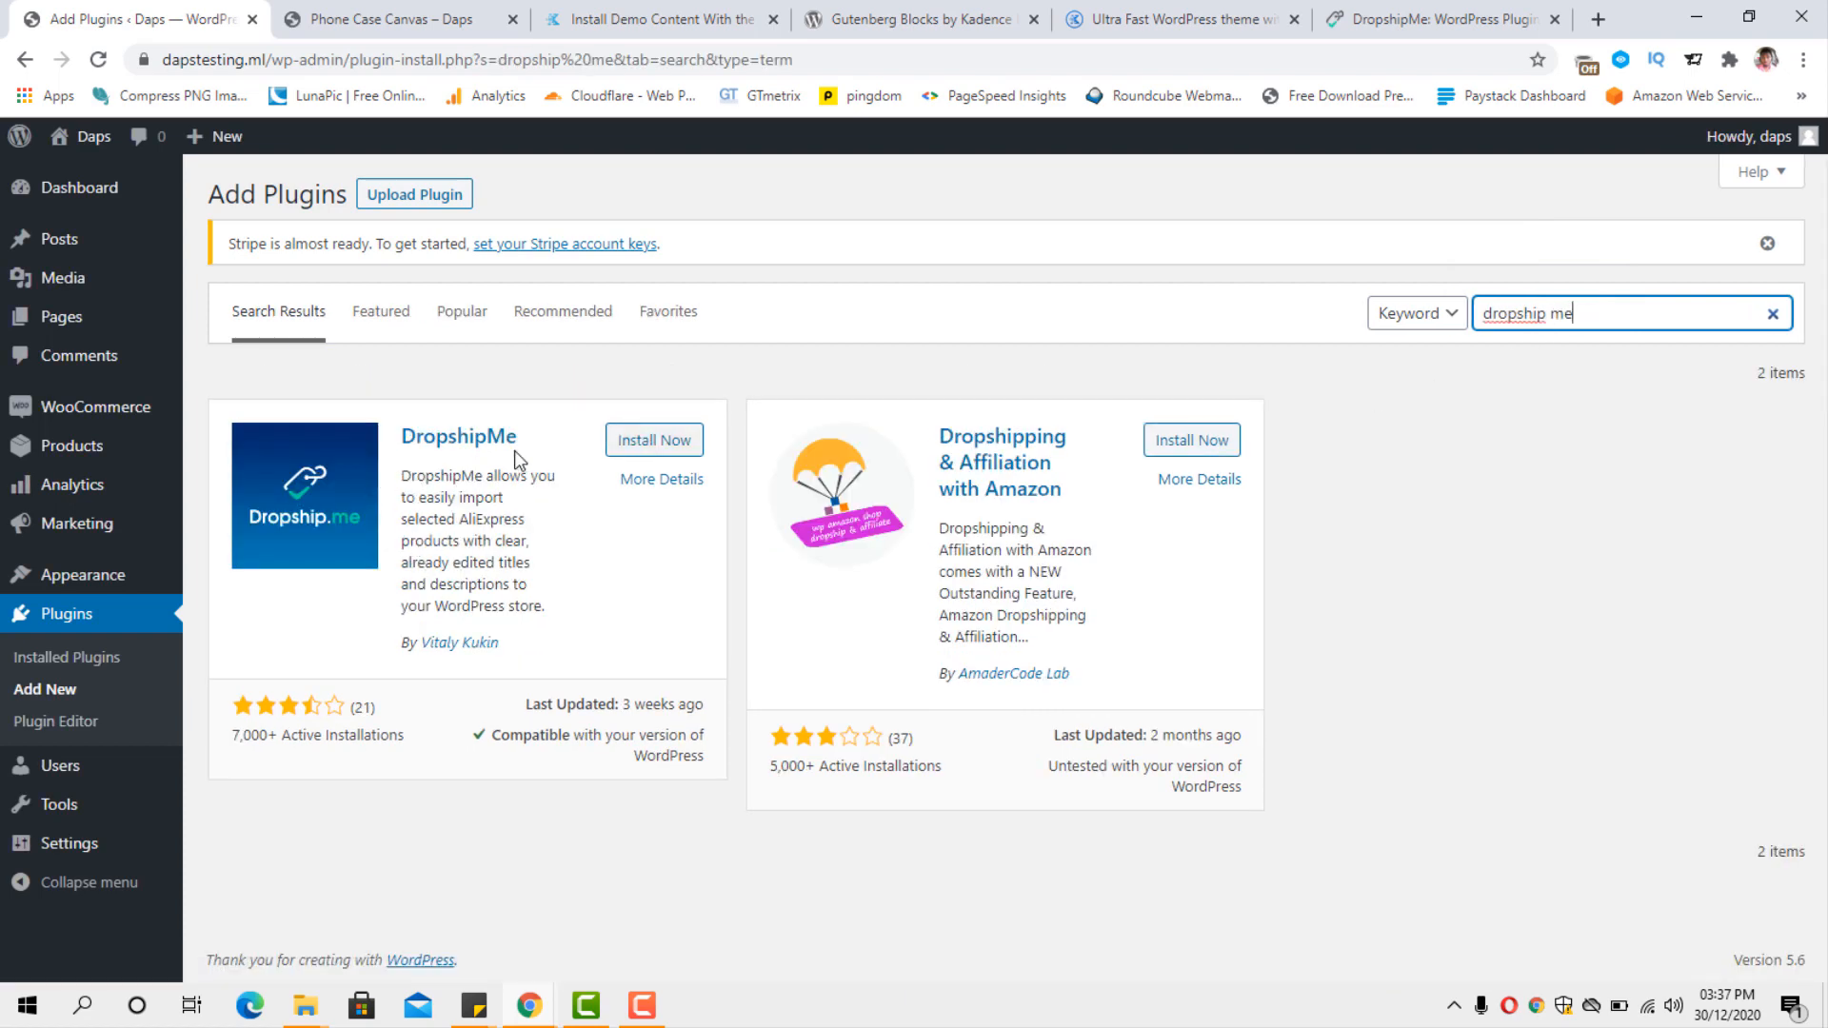
# Install and activate the DropshipMe plugin, and open its API key activation page.
pyautogui.click(643, 442)
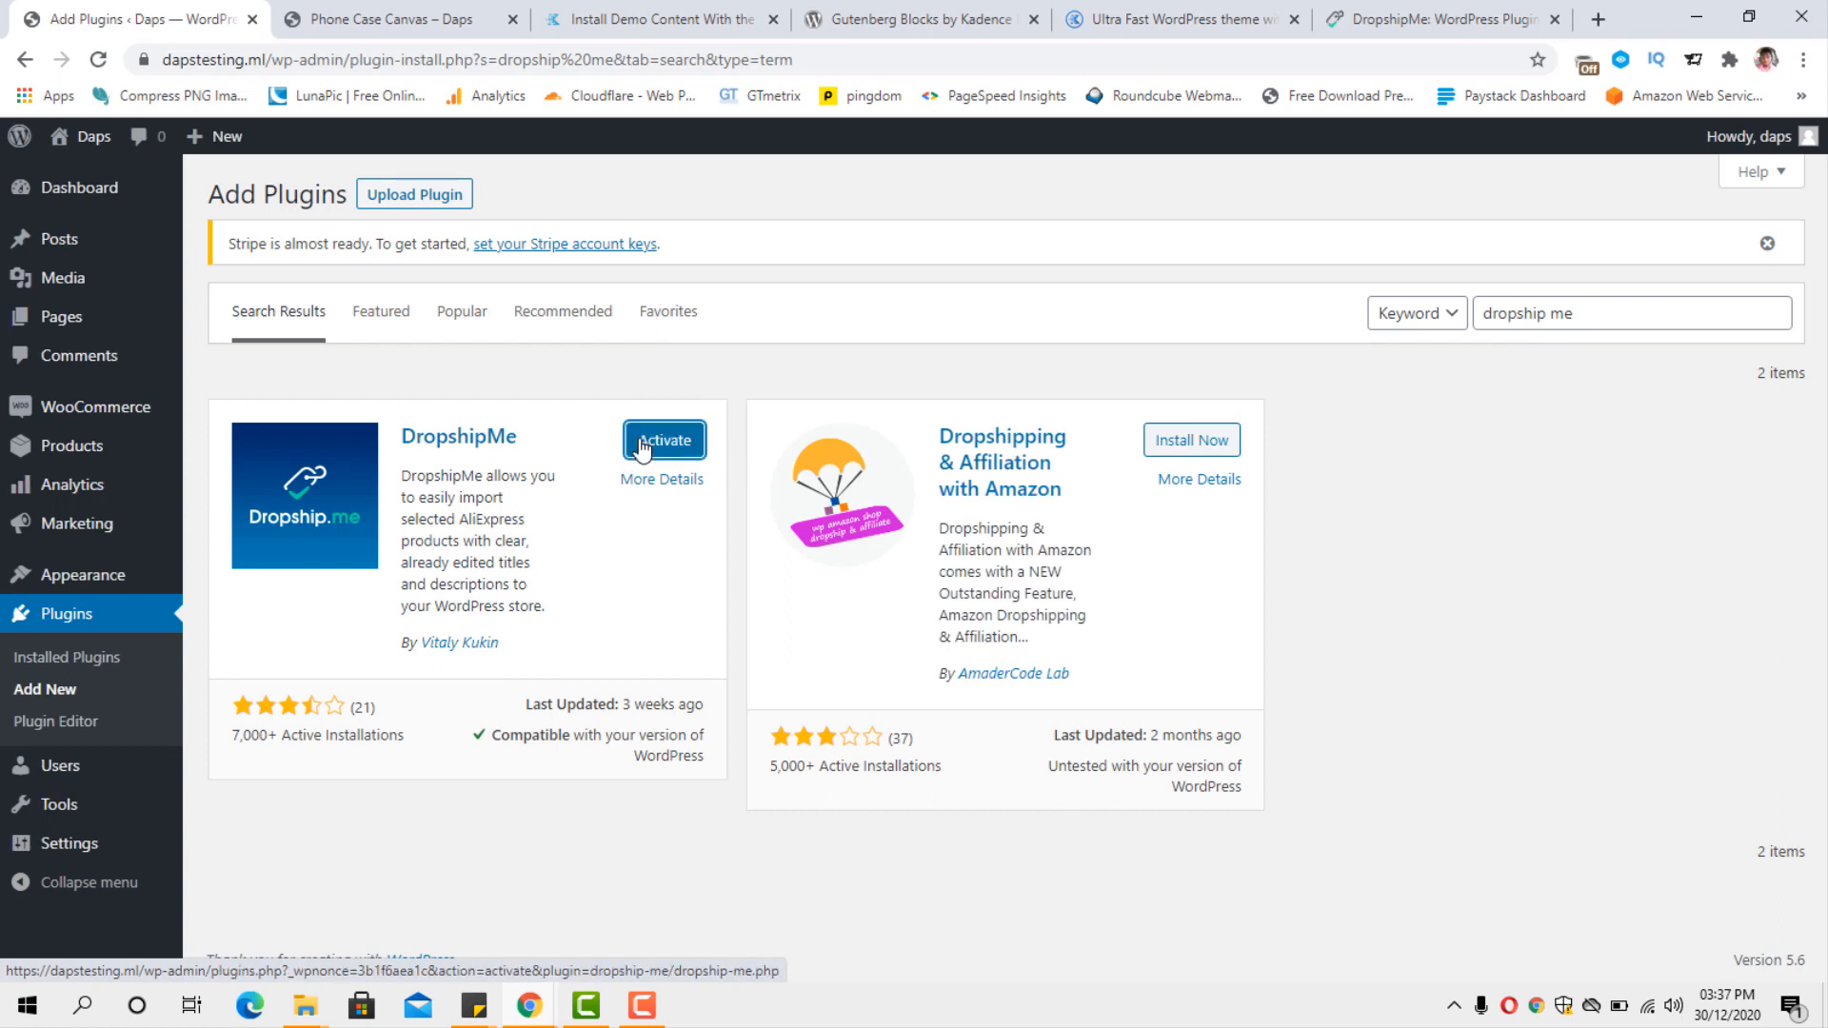
pyautogui.click(643, 443)
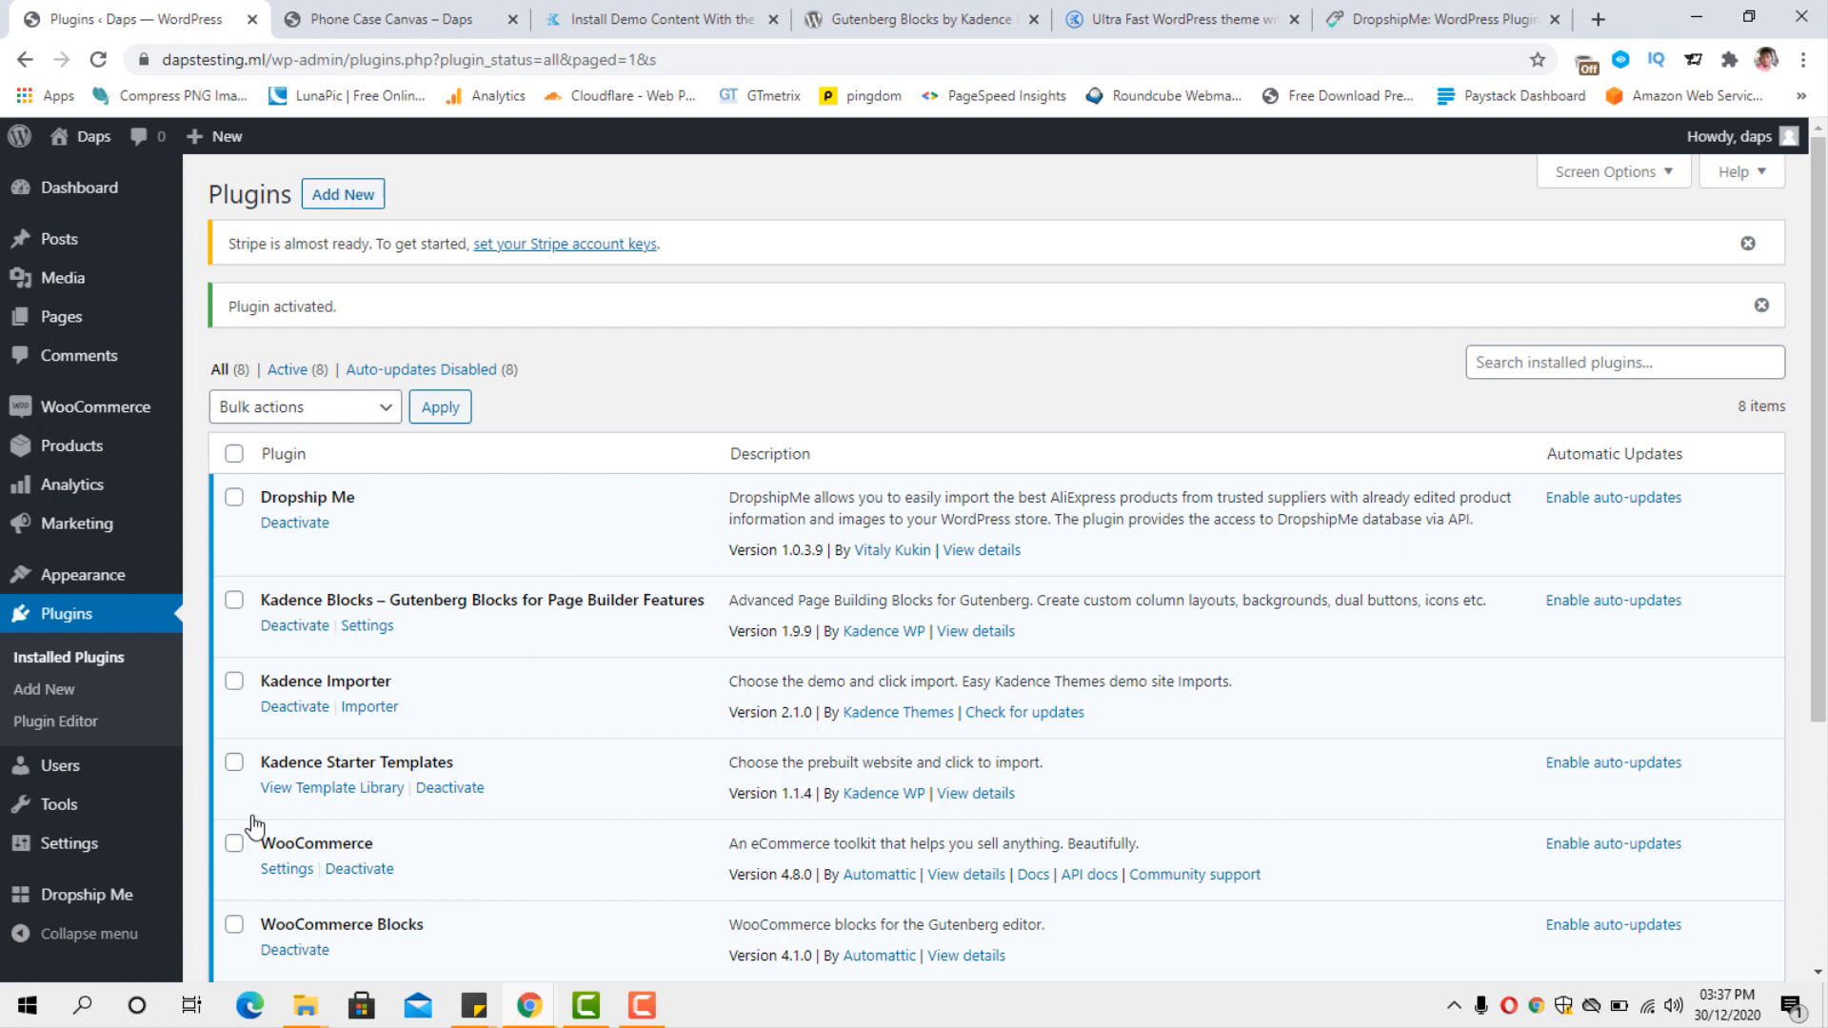
pyautogui.moveTo(69, 905)
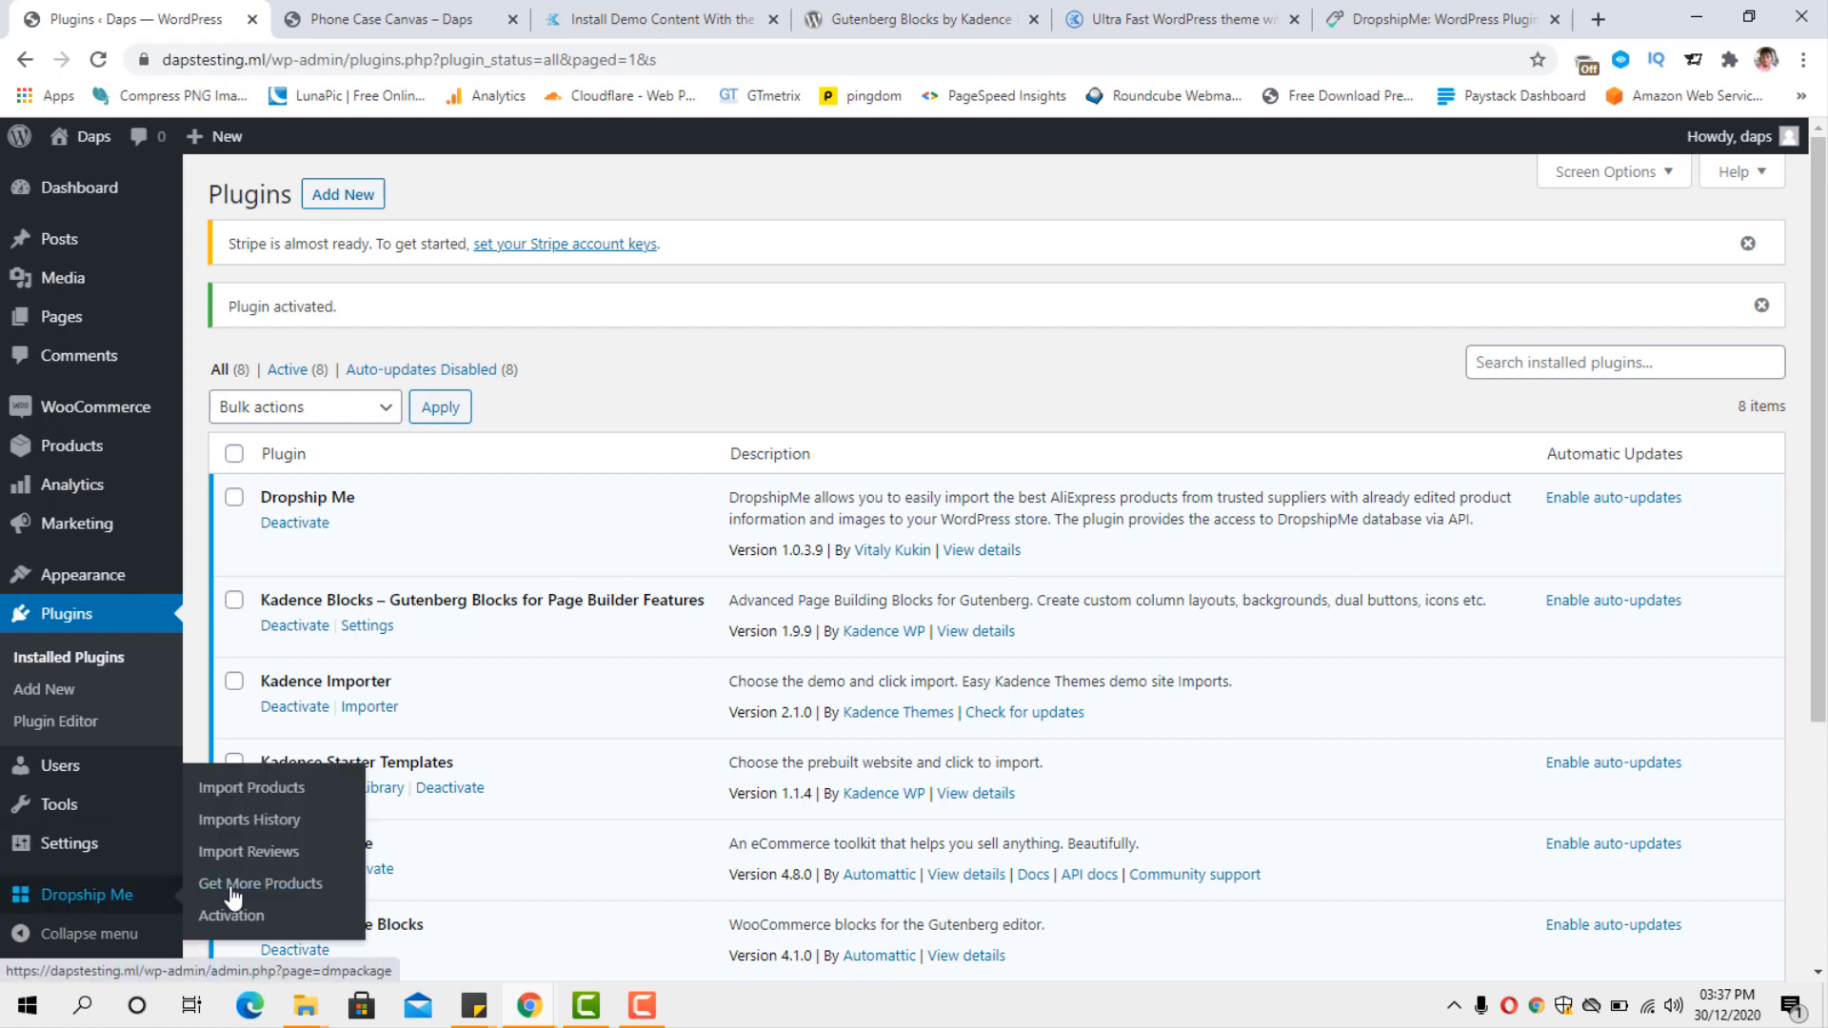
pyautogui.click(84, 902)
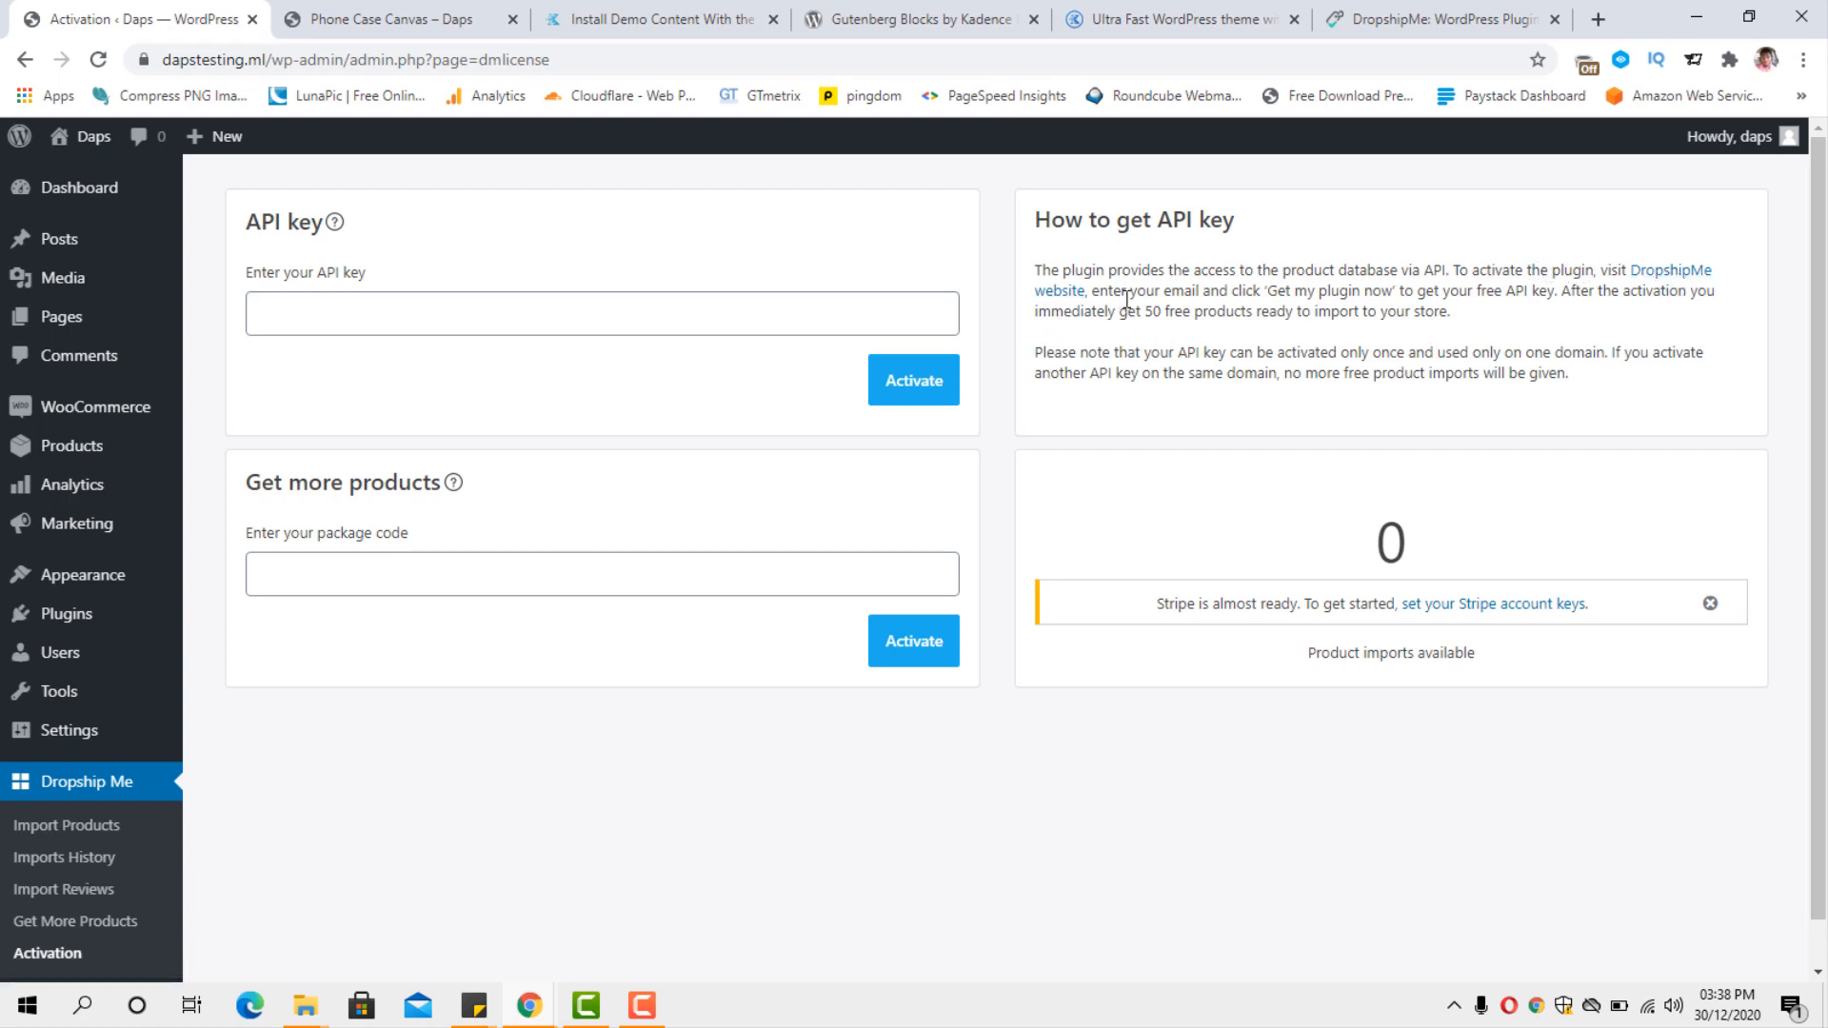
# Request the free plugin on the DropshipMe website with the contact e-mail, declining the AliDropship offer.
pyautogui.click(1662, 272)
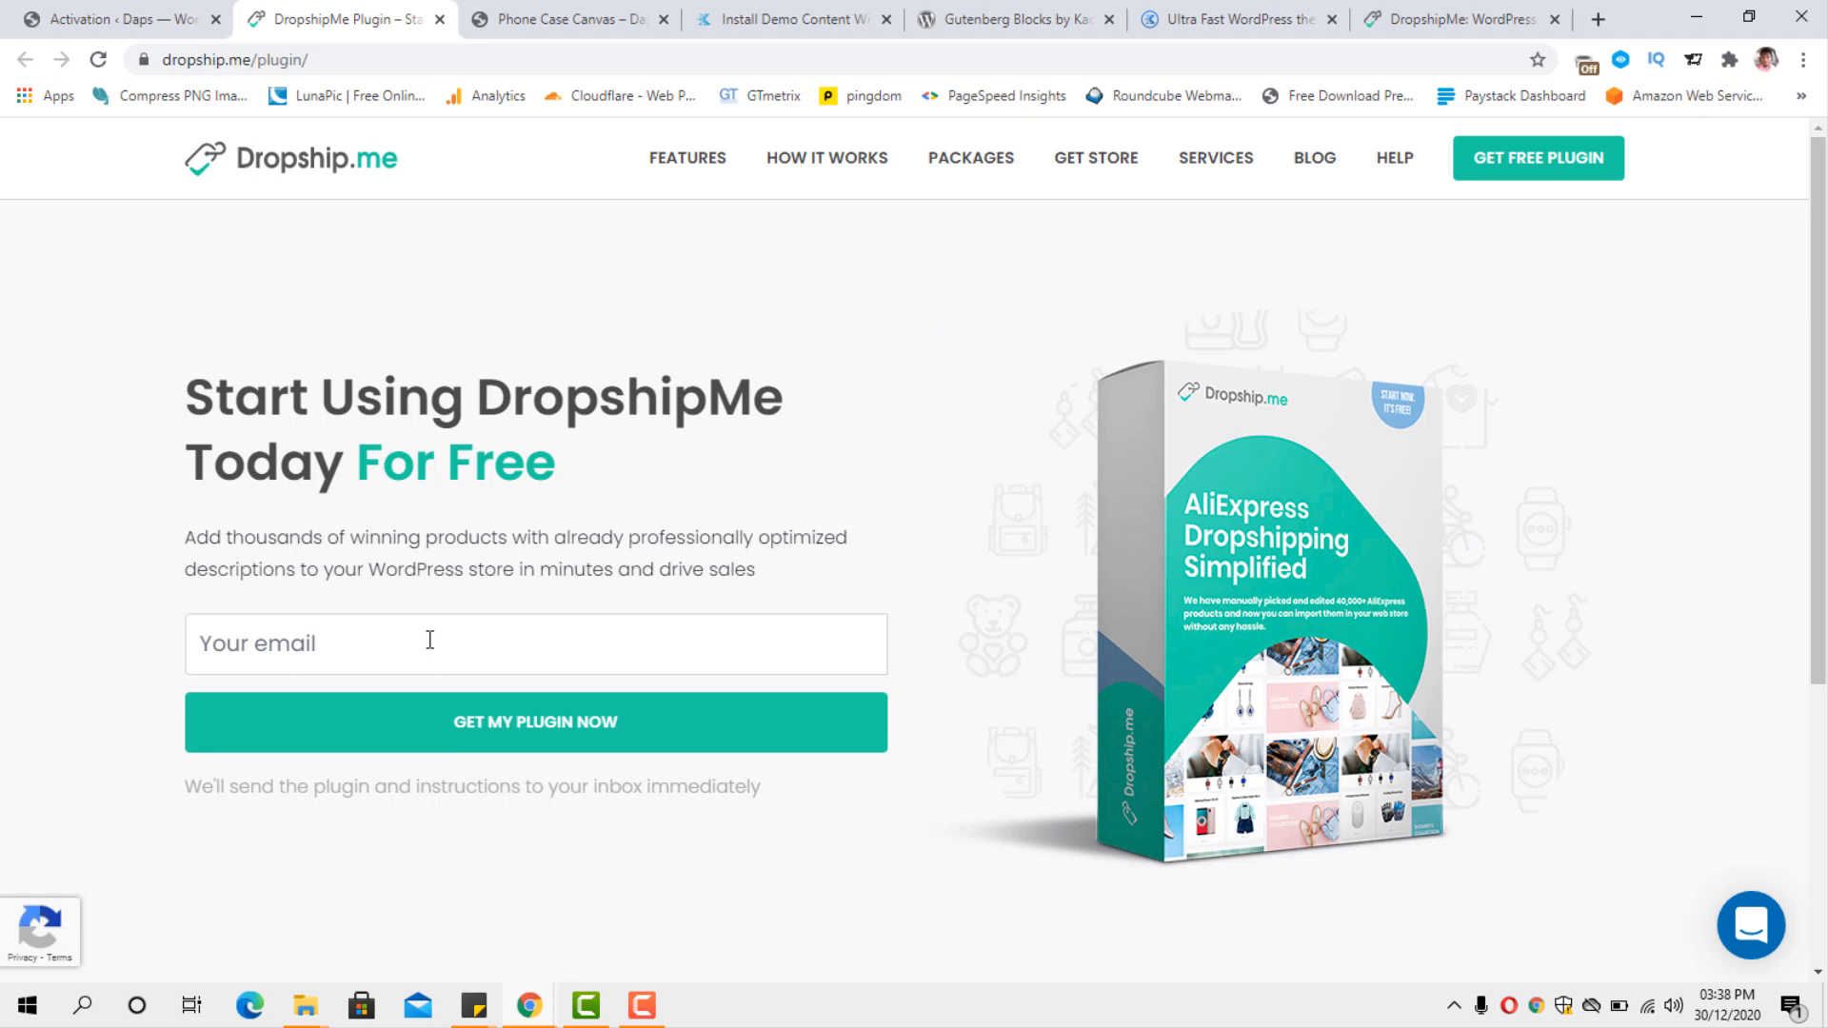
pyautogui.click(424, 641)
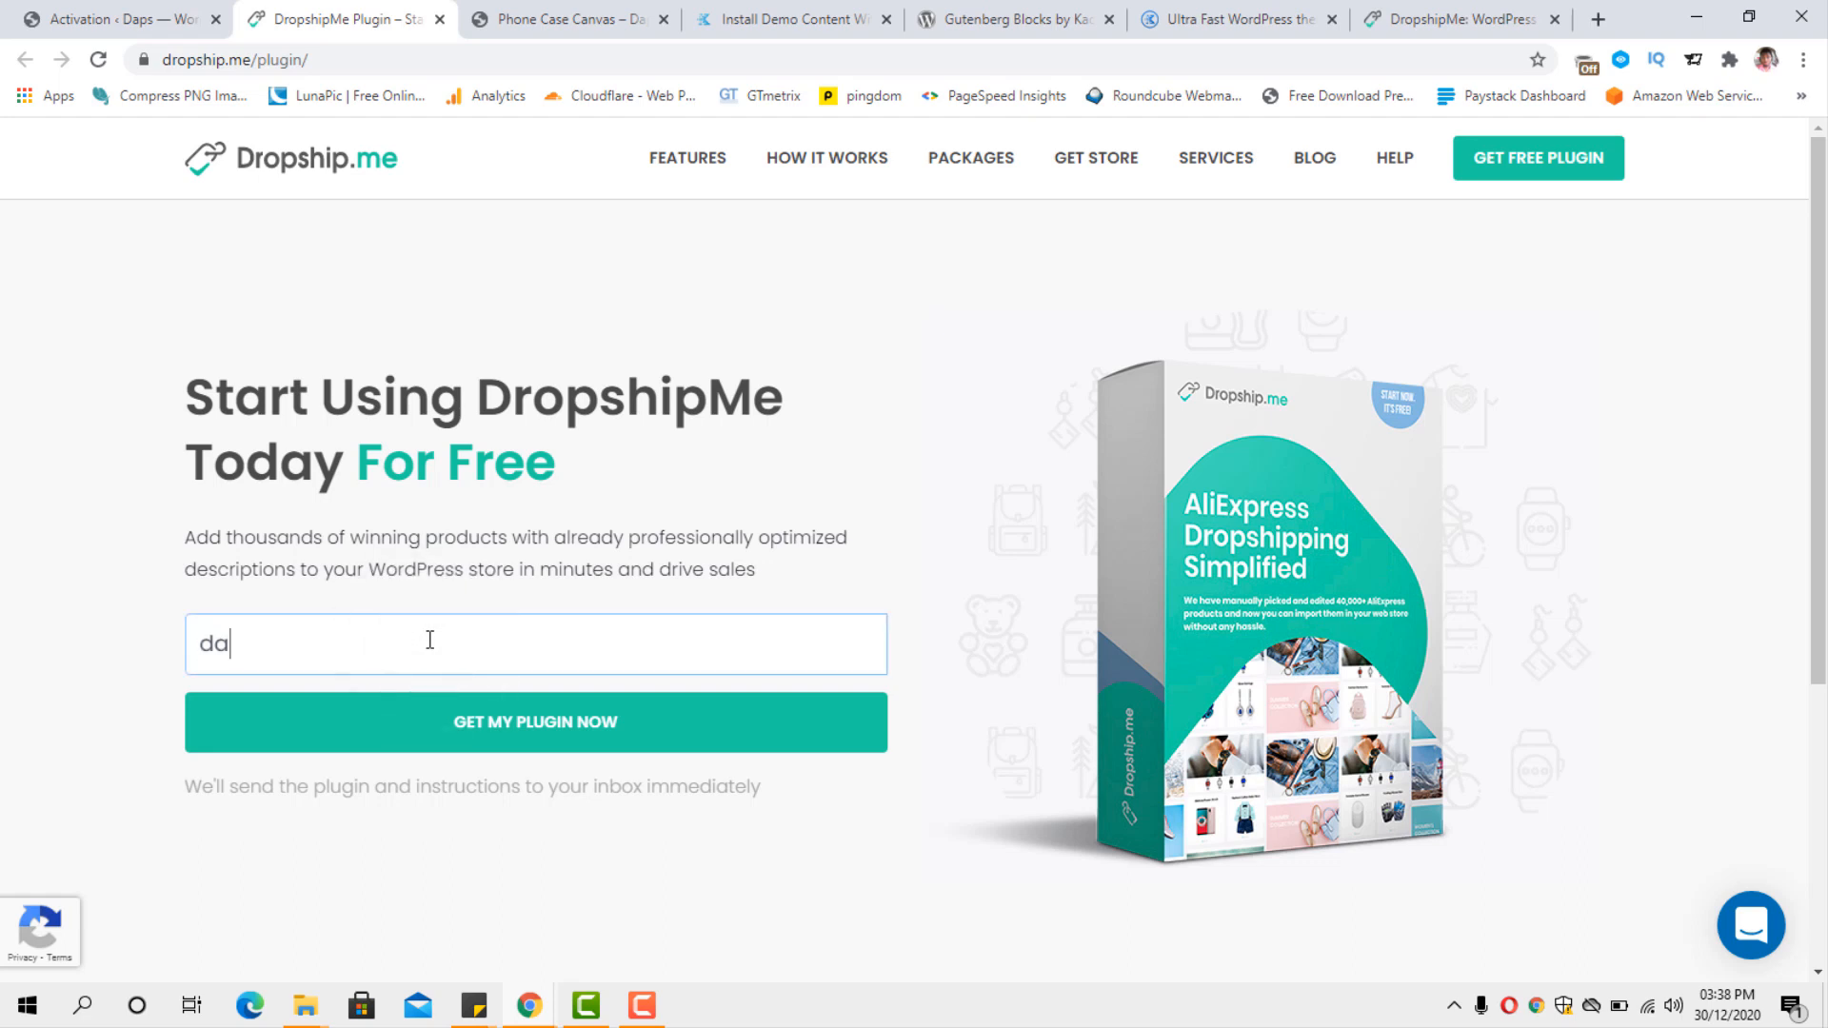
pyautogui.click(486, 733)
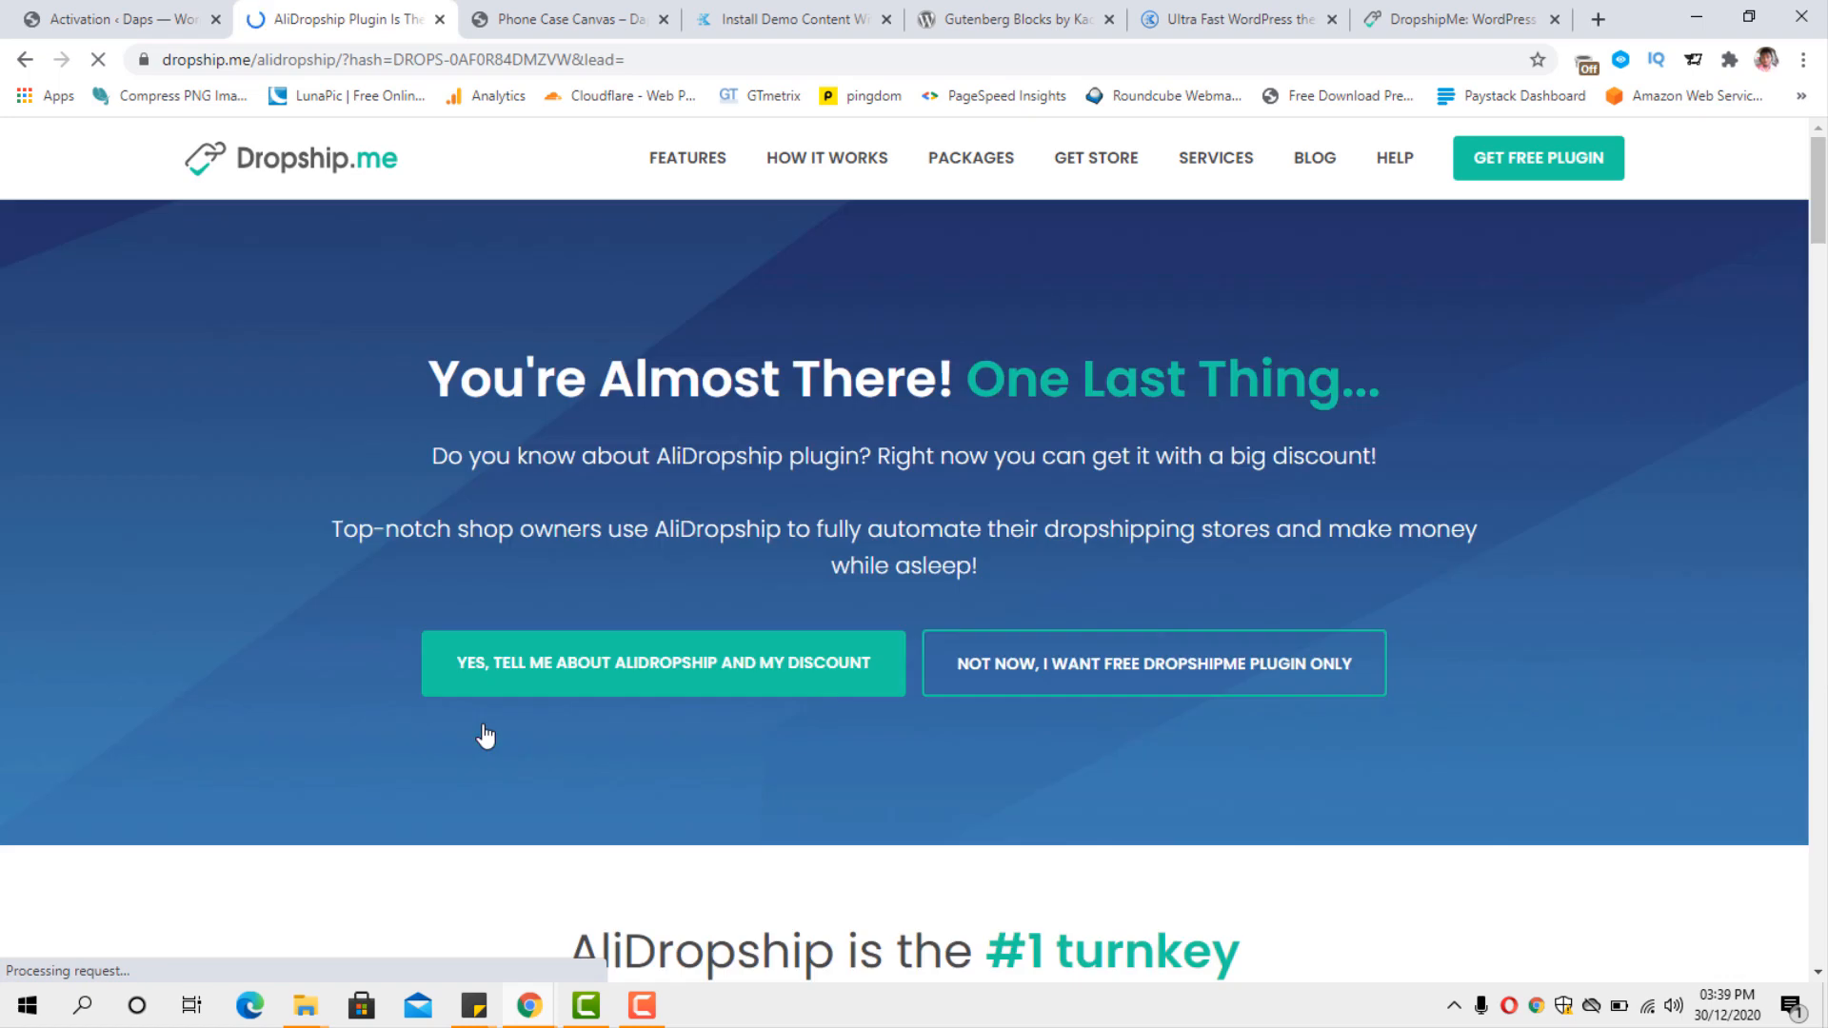
pyautogui.click(1076, 672)
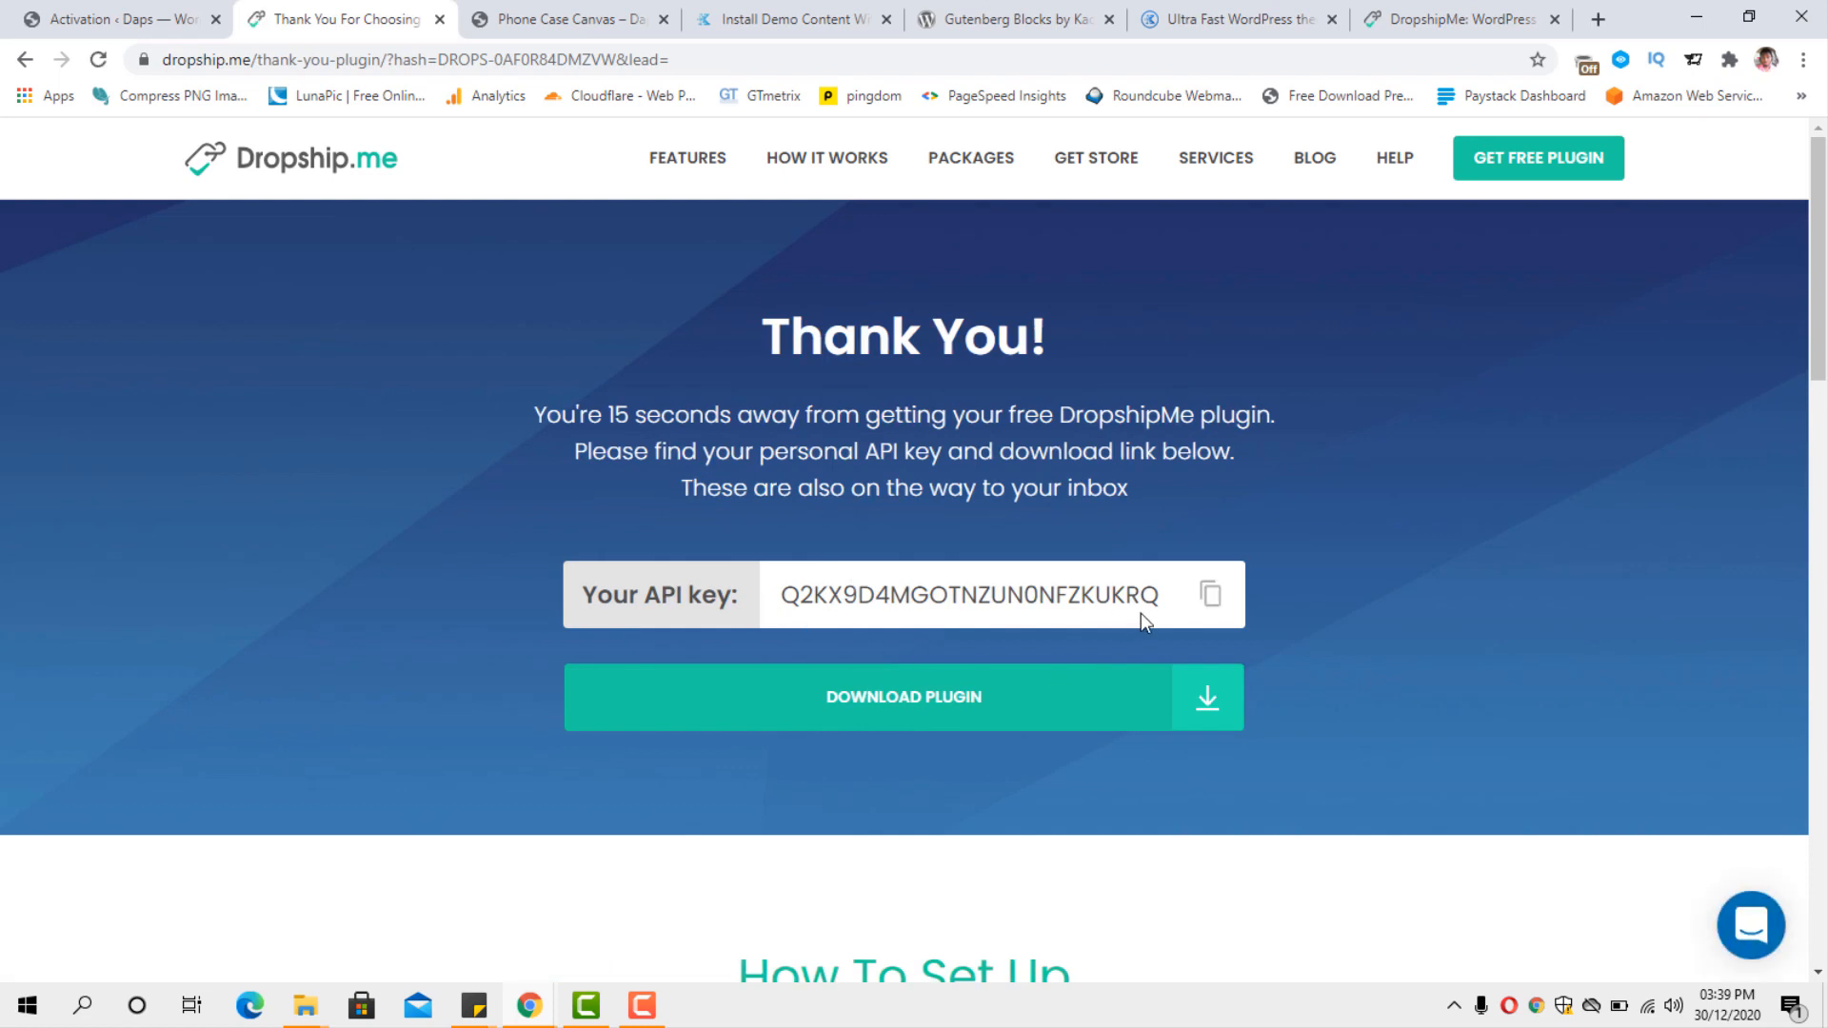
# Copy the generated API key, paste it into the API key field on the store's activation page, and activate it.
pyautogui.click(1215, 595)
pyautogui.click(114, 20)
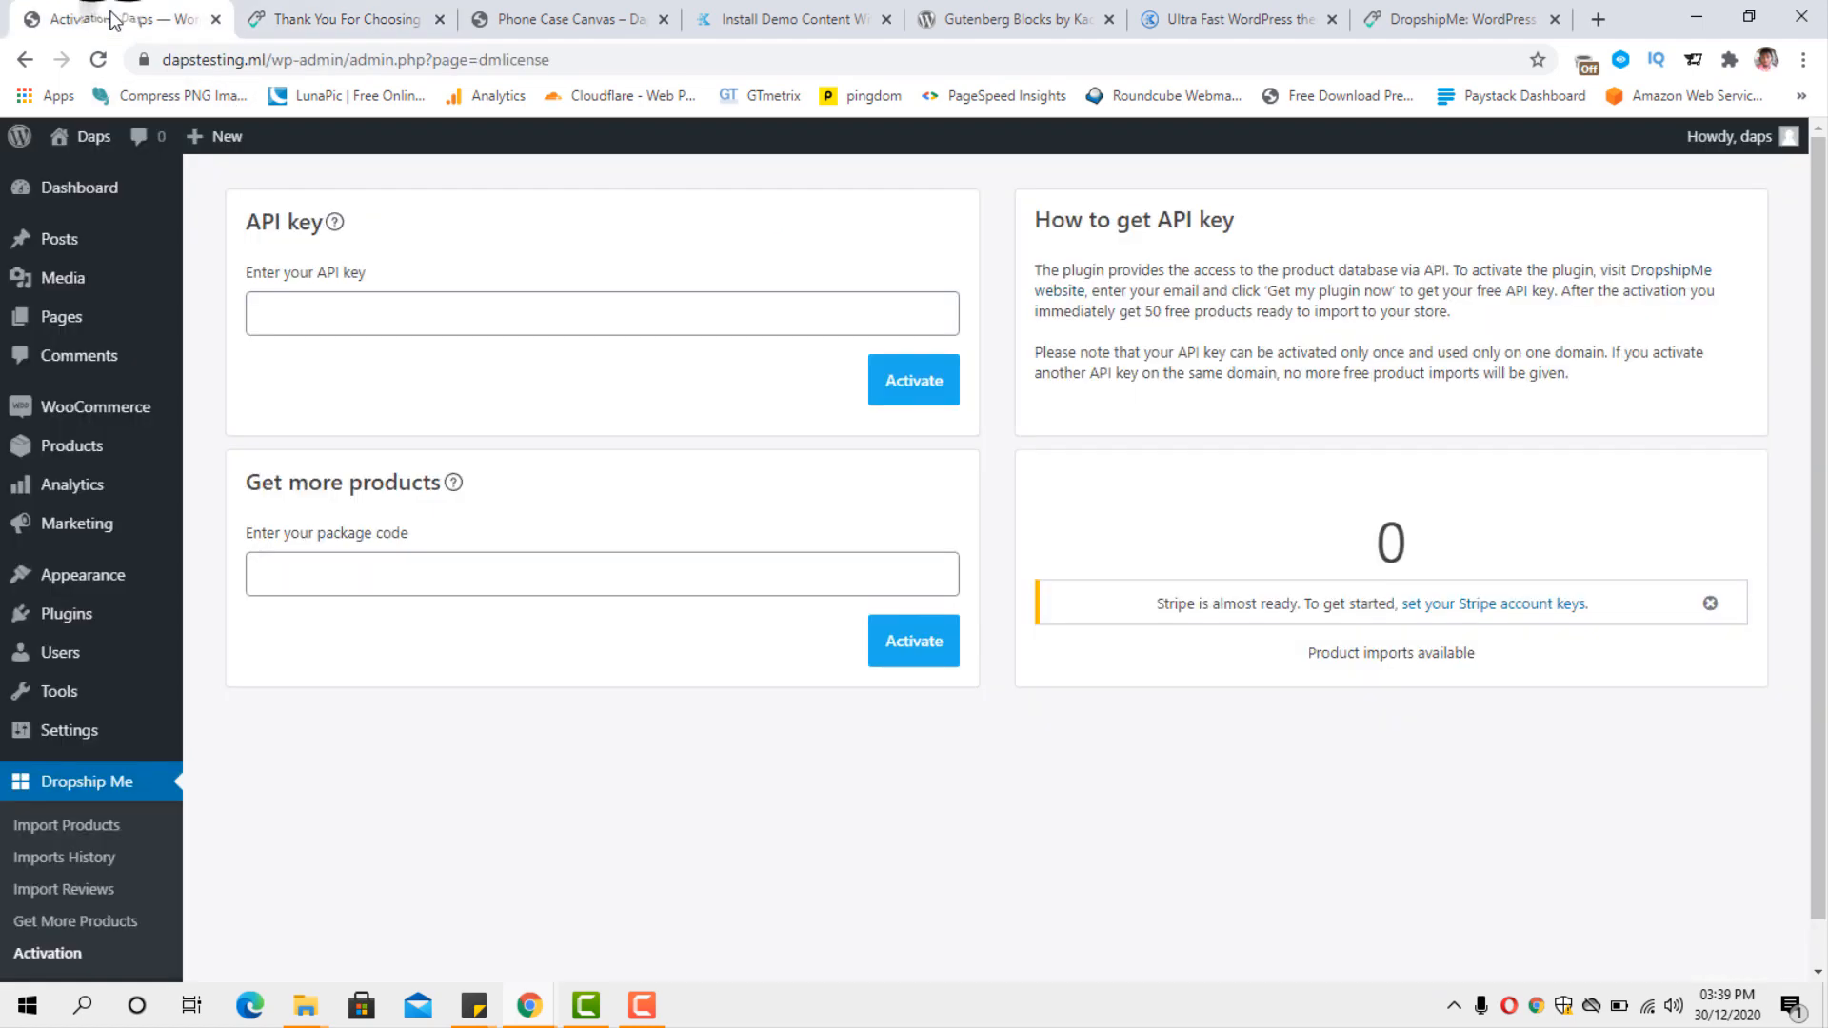
pyautogui.click(381, 313)
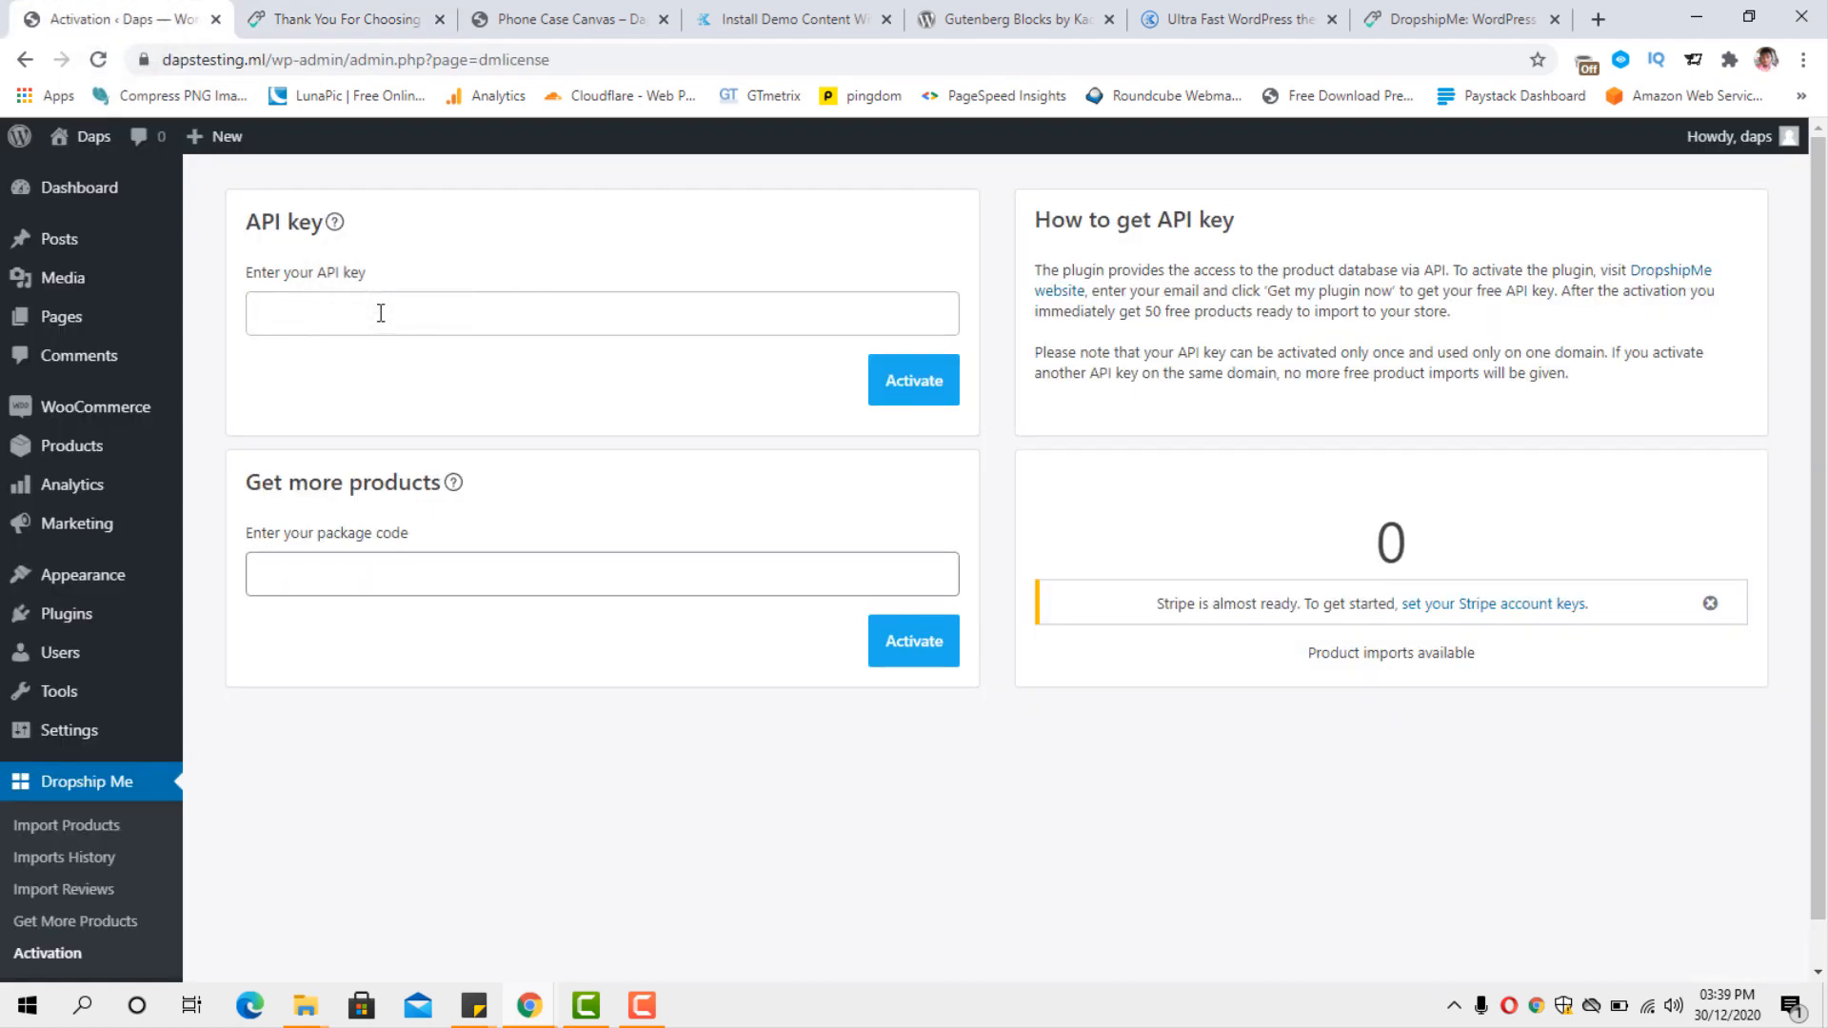
pyautogui.hotkey('ctrl', 'v')
pyautogui.click(938, 384)
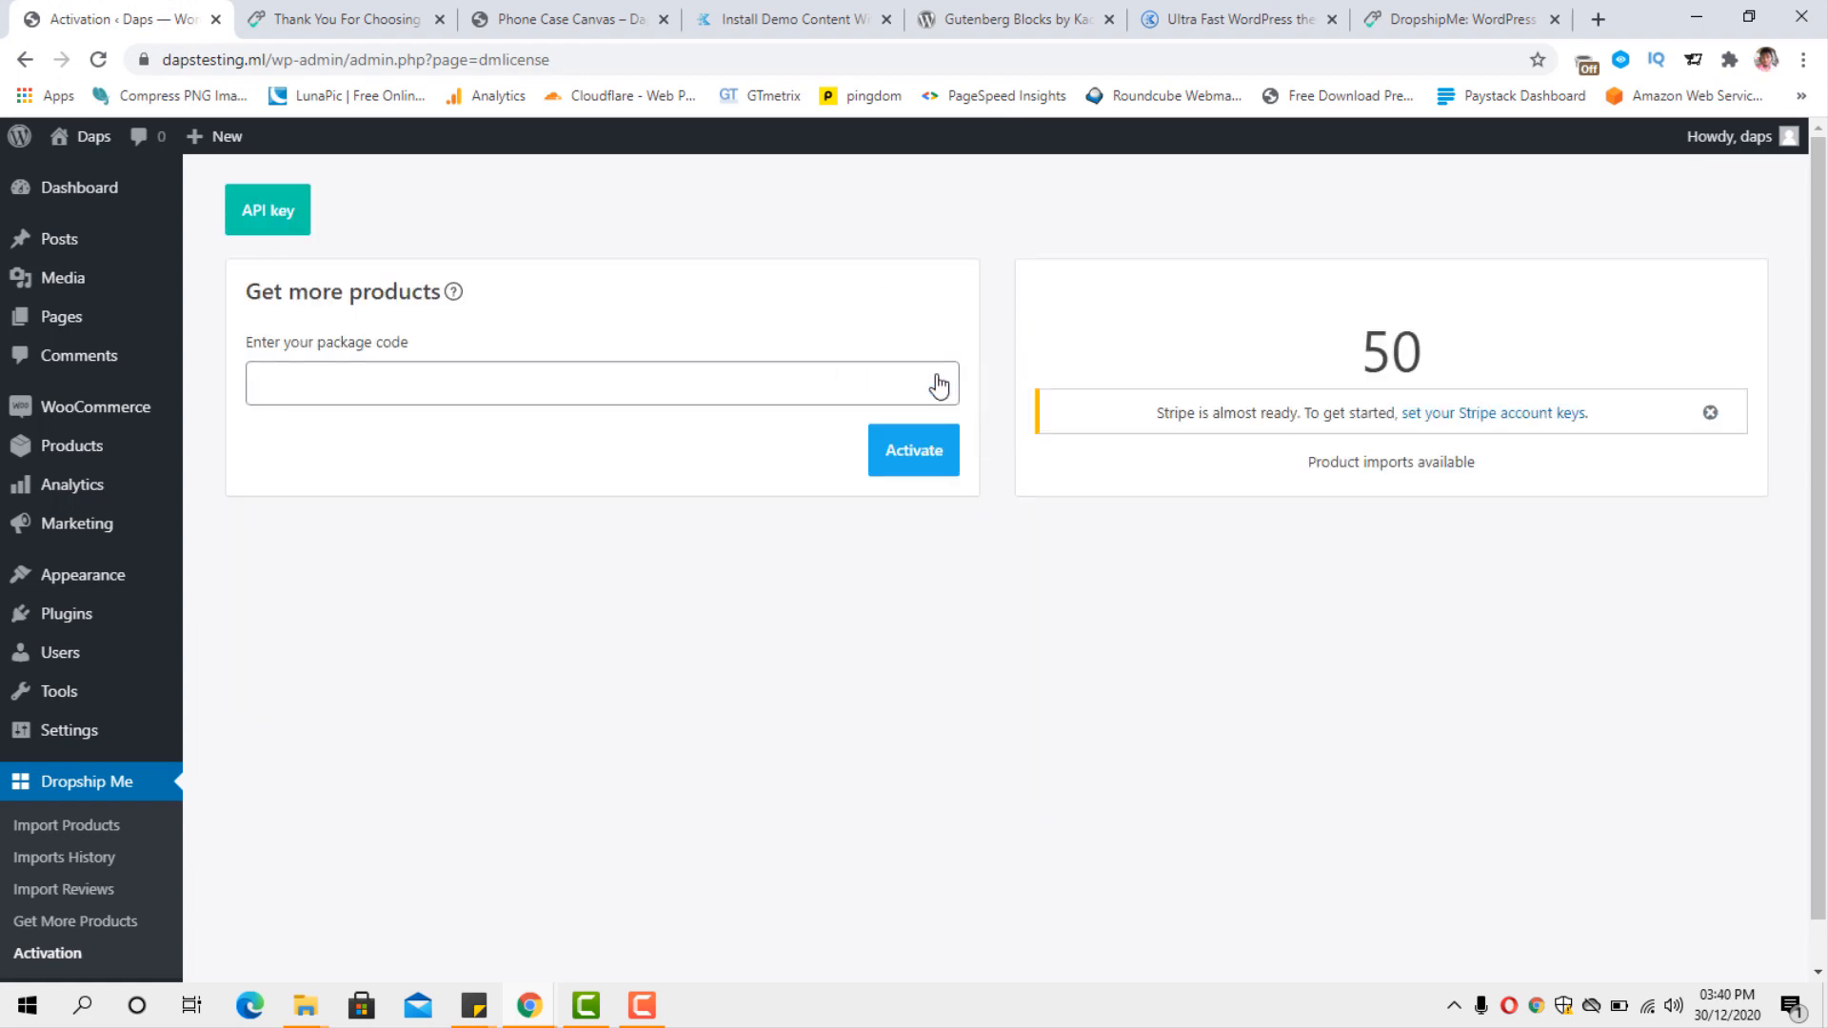
# Open DropshipMe's Import Products page and examine the listed products' ratings, orders, supplier prices, recommended prices and profits.
pyautogui.scroll(-1, 973, 434)
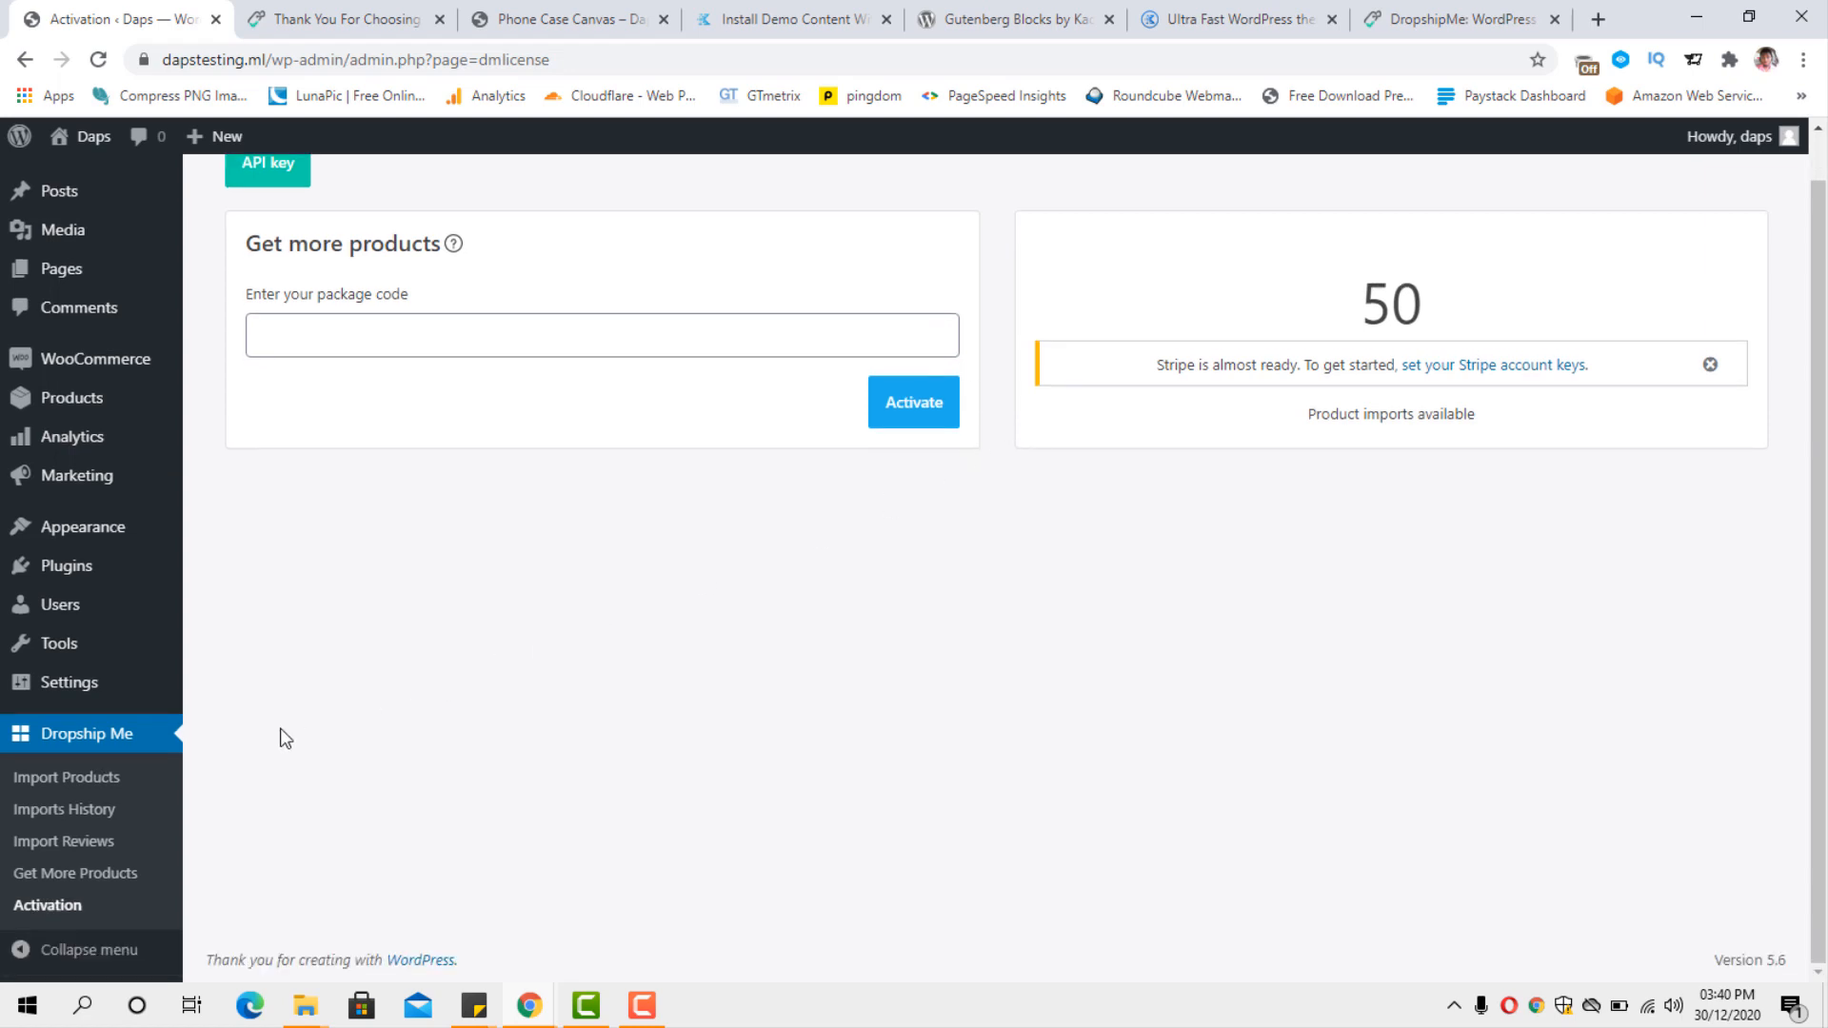
pyautogui.click(45, 778)
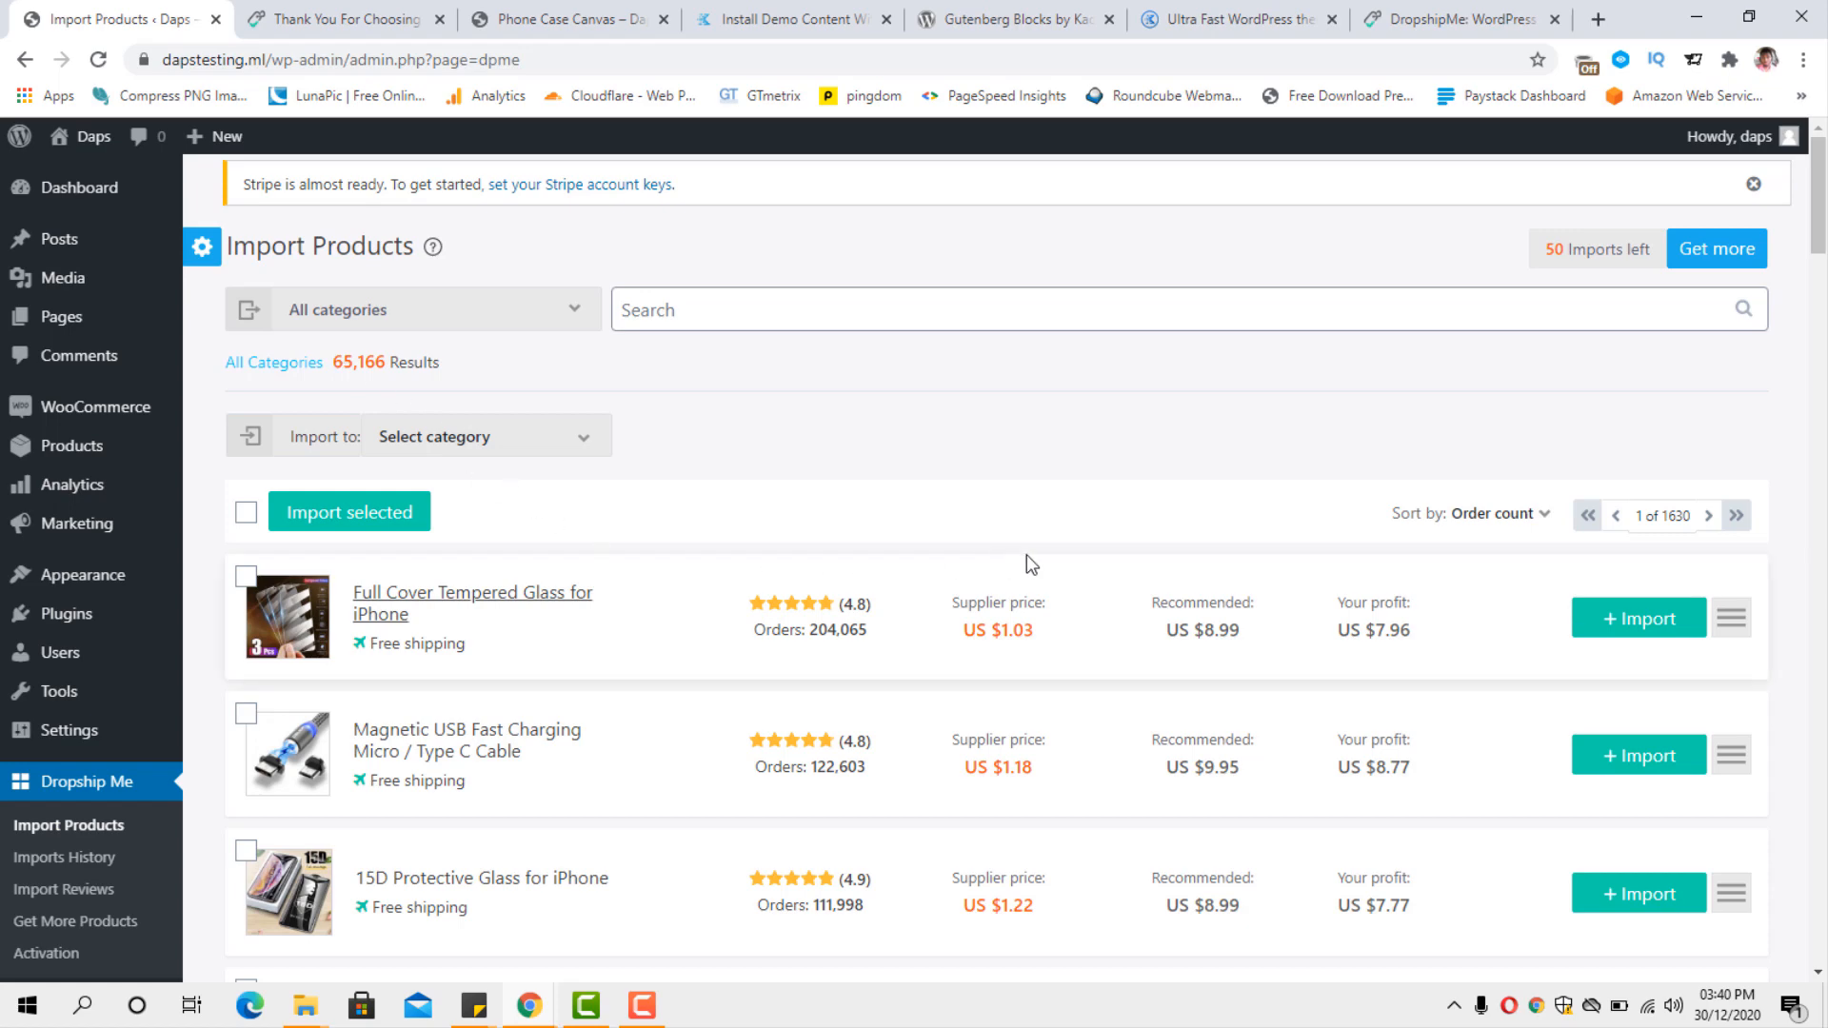
pyautogui.scroll(-3, 1027, 554)
pyautogui.scroll(1, 1026, 554)
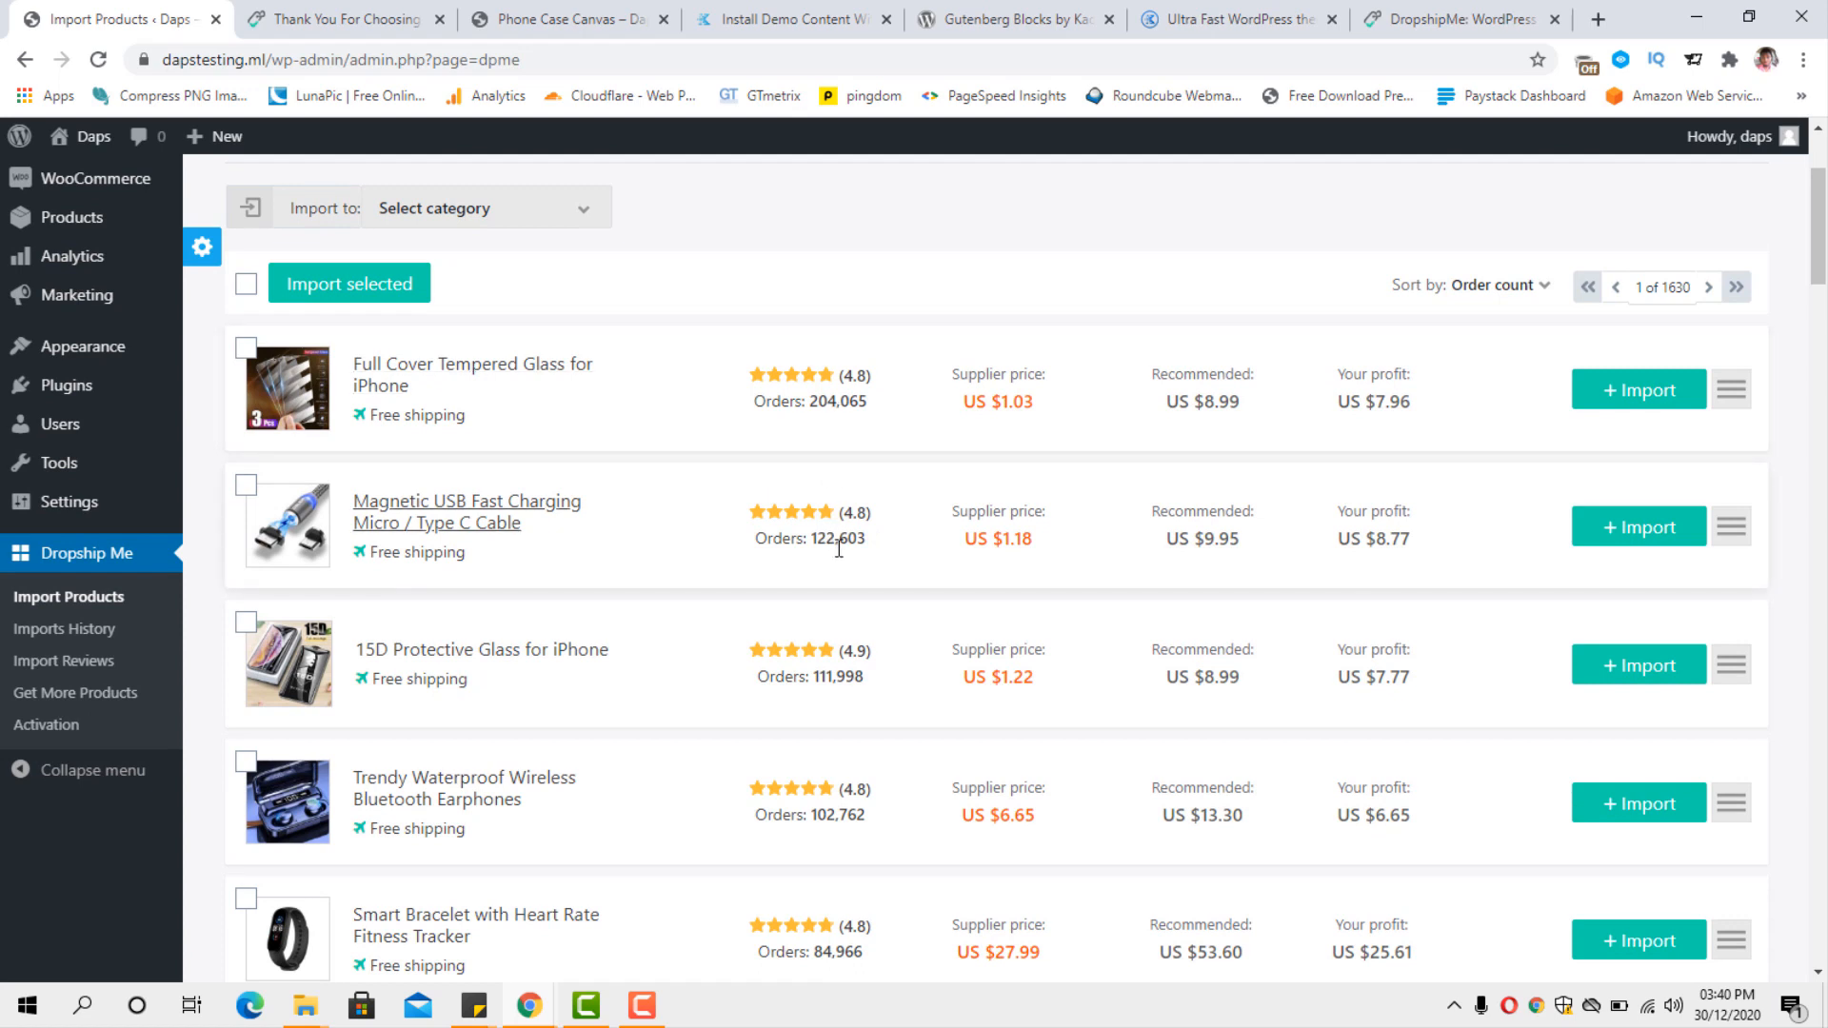
pyautogui.scroll(-1, 847, 647)
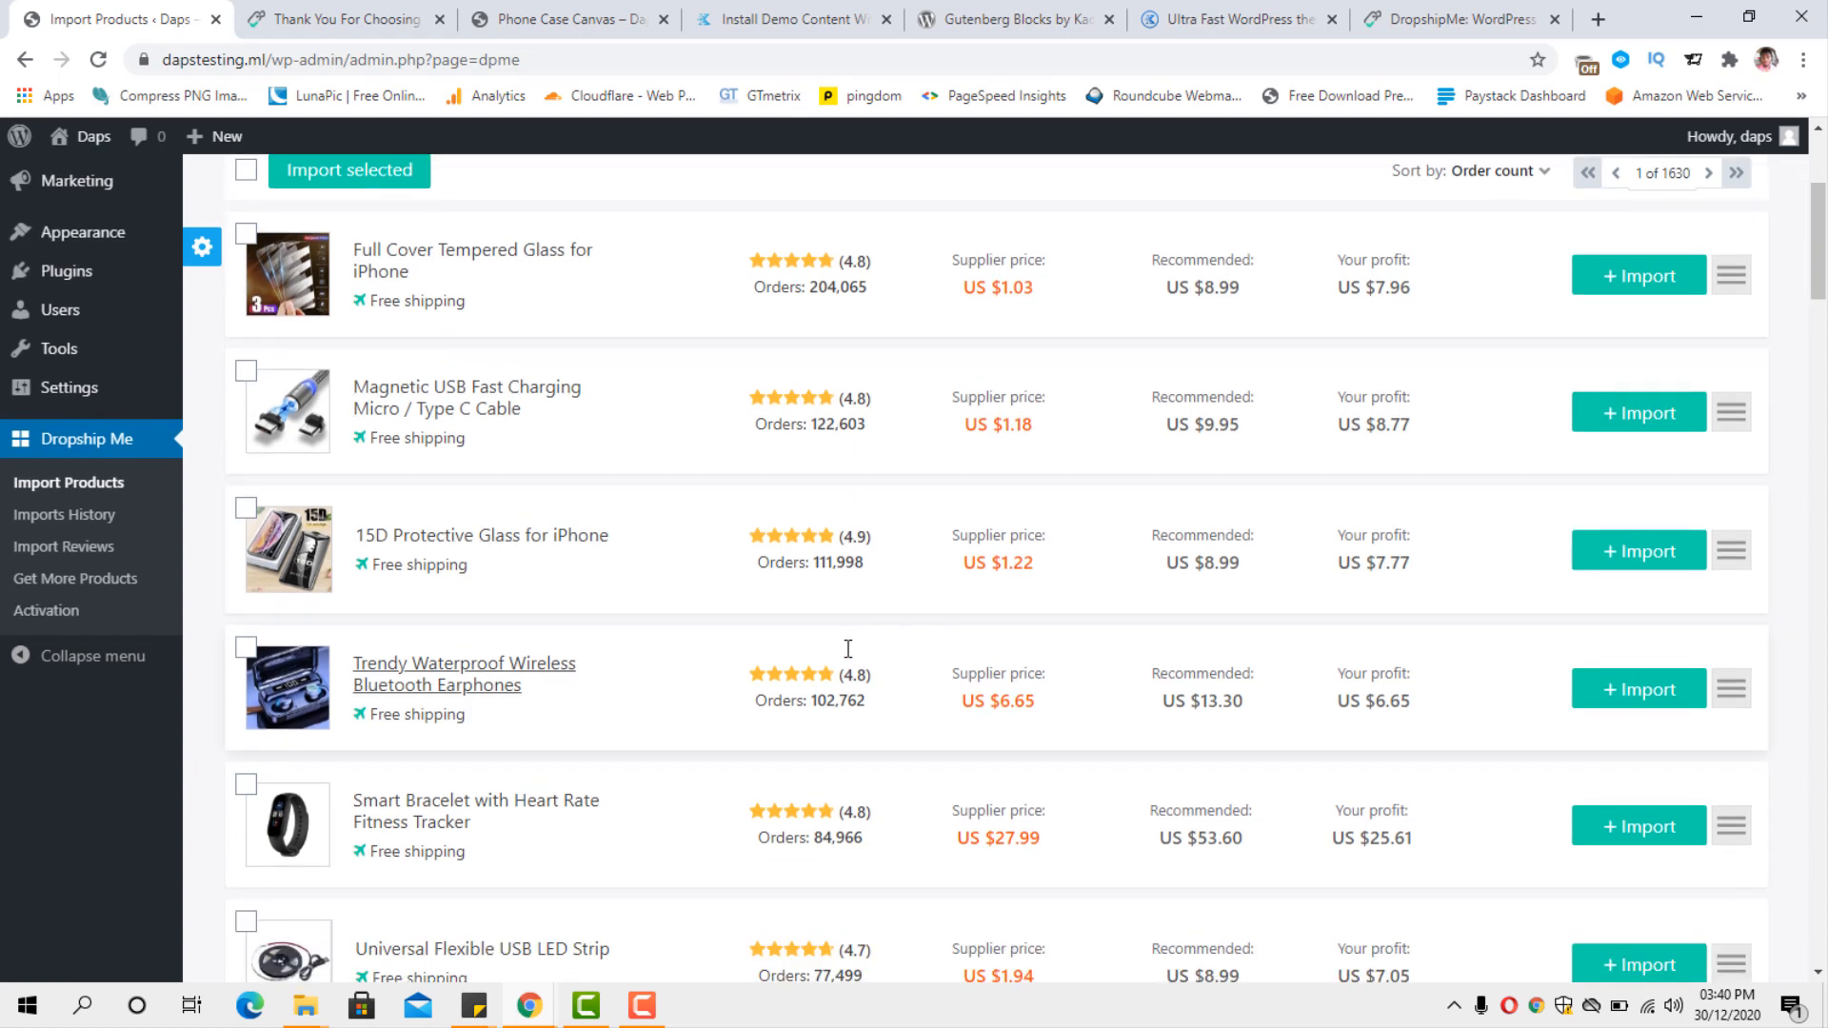
pyautogui.scroll(-1, 847, 648)
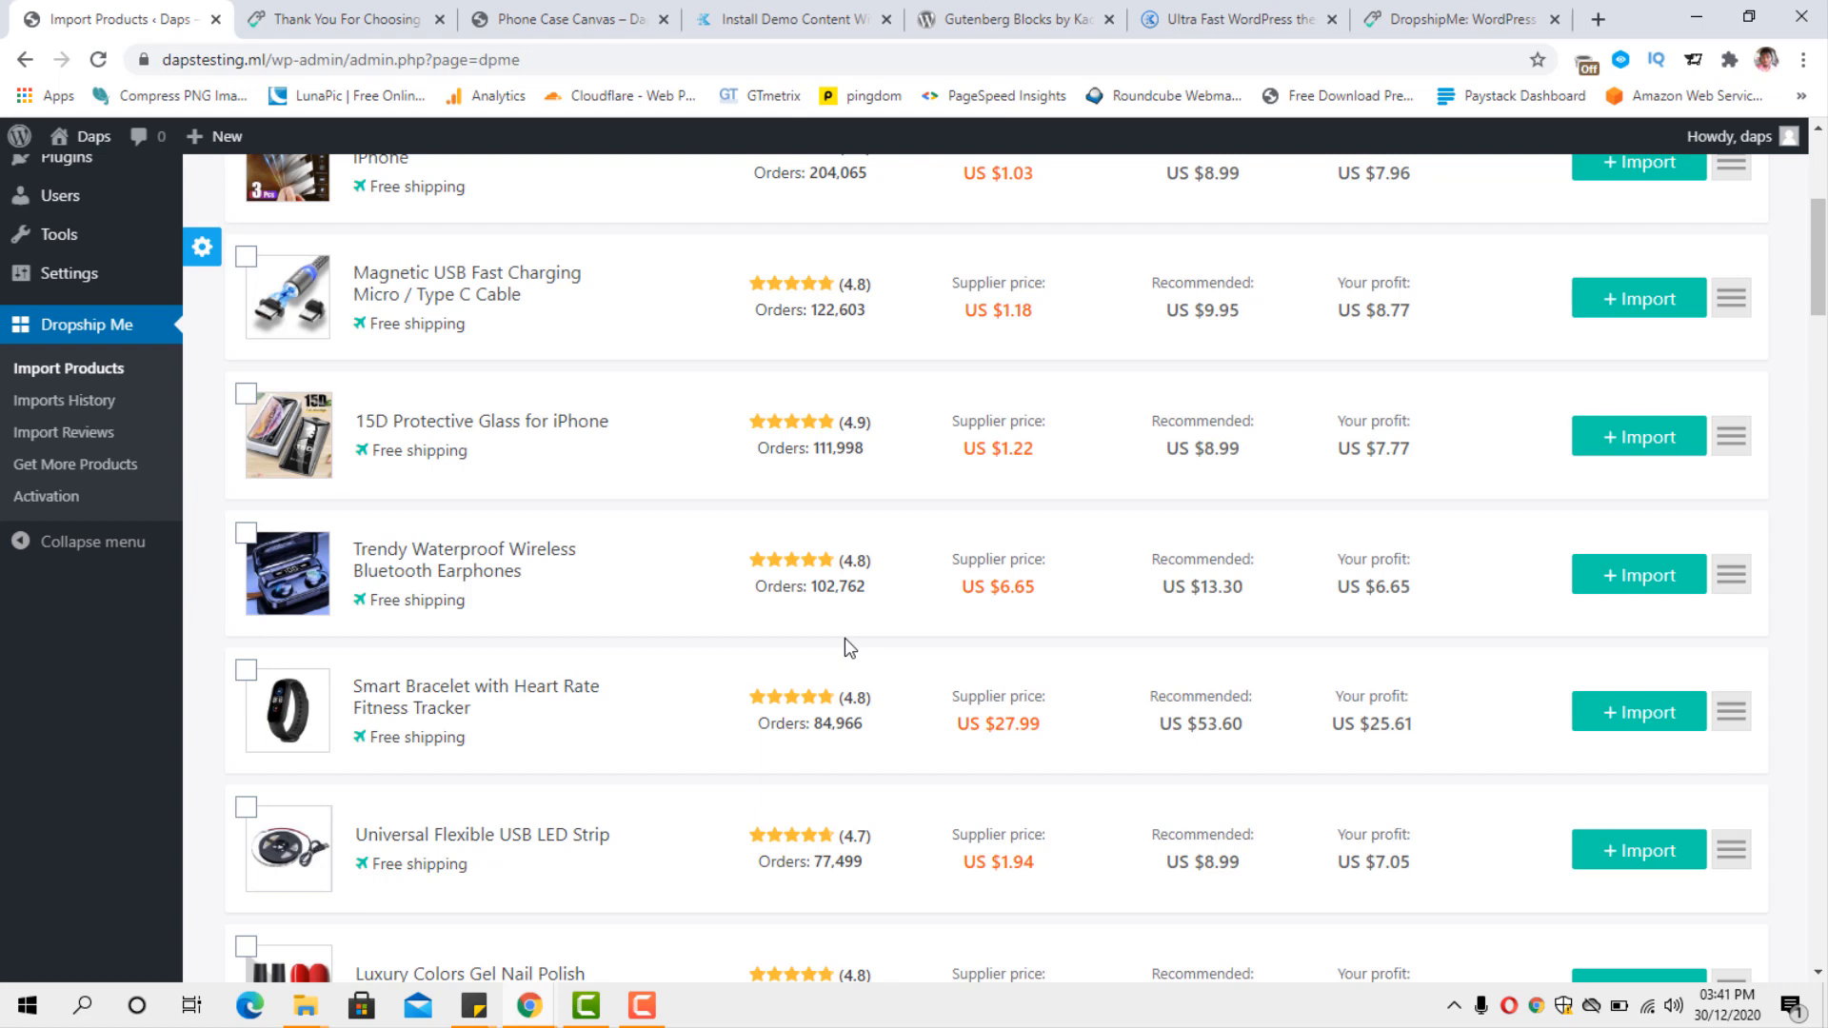
pyautogui.scroll(3, 843, 638)
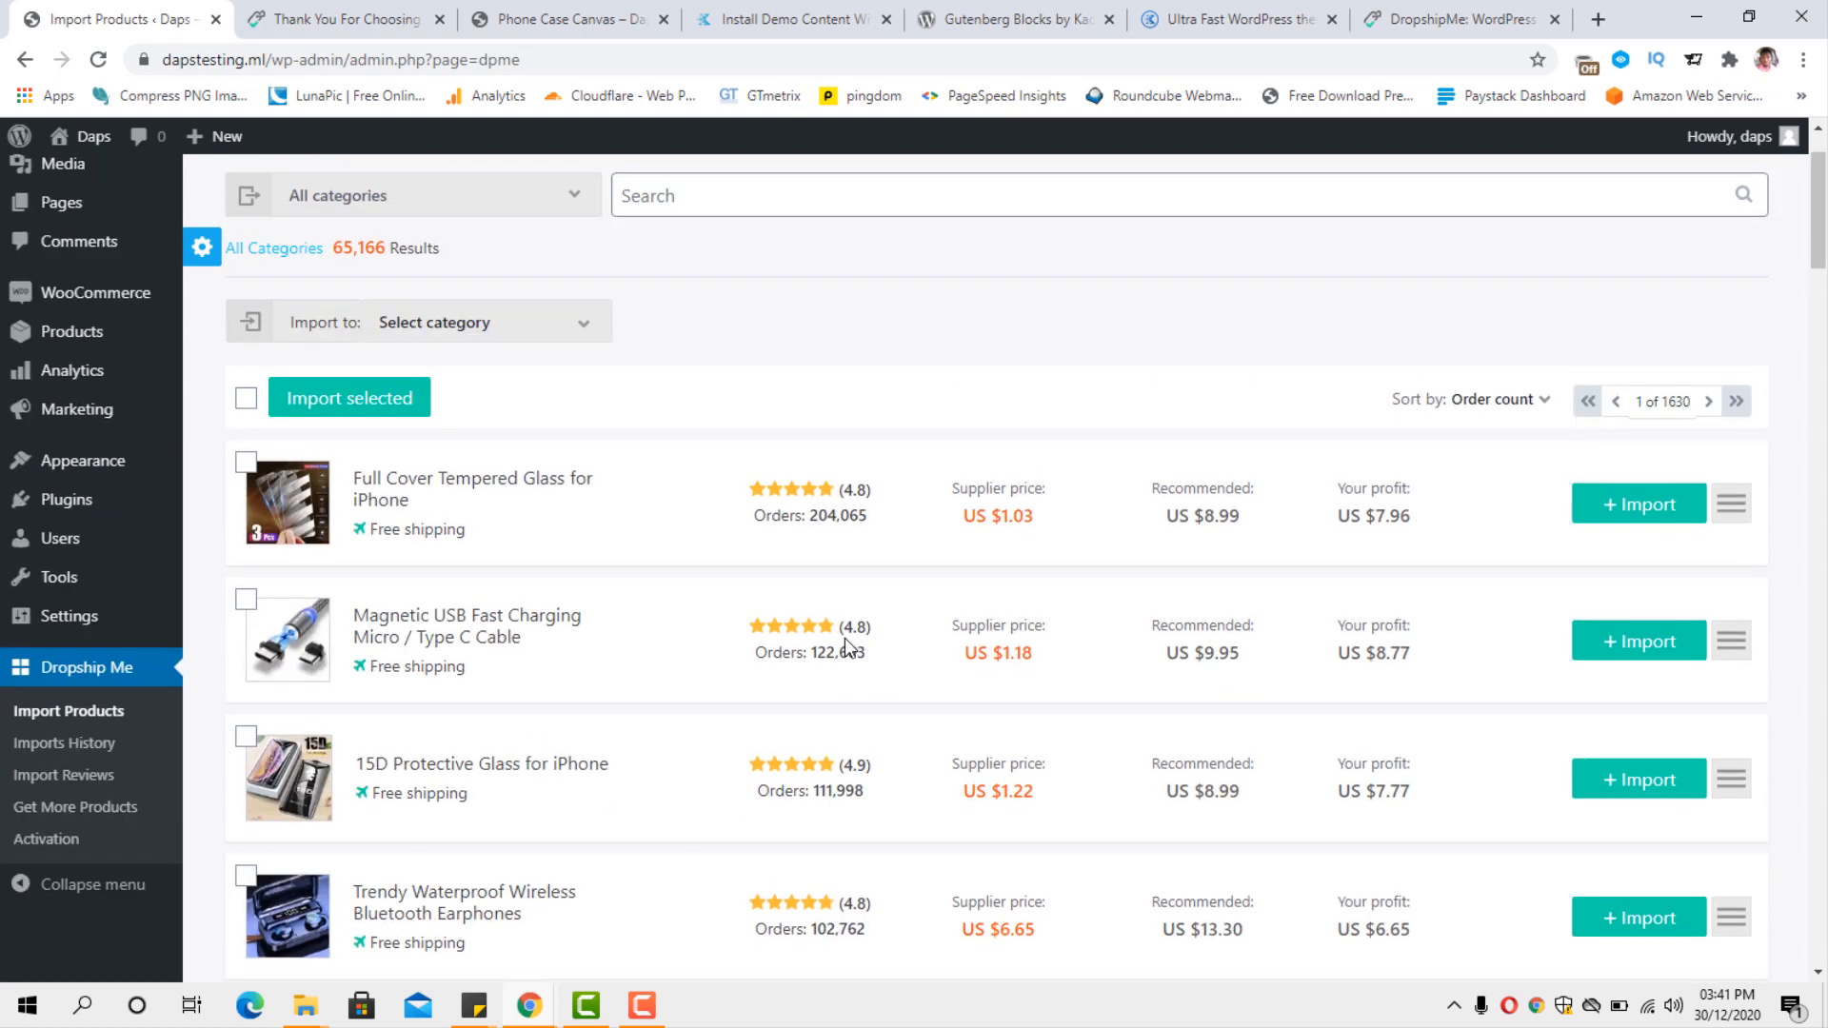
pyautogui.scroll(-3, 843, 638)
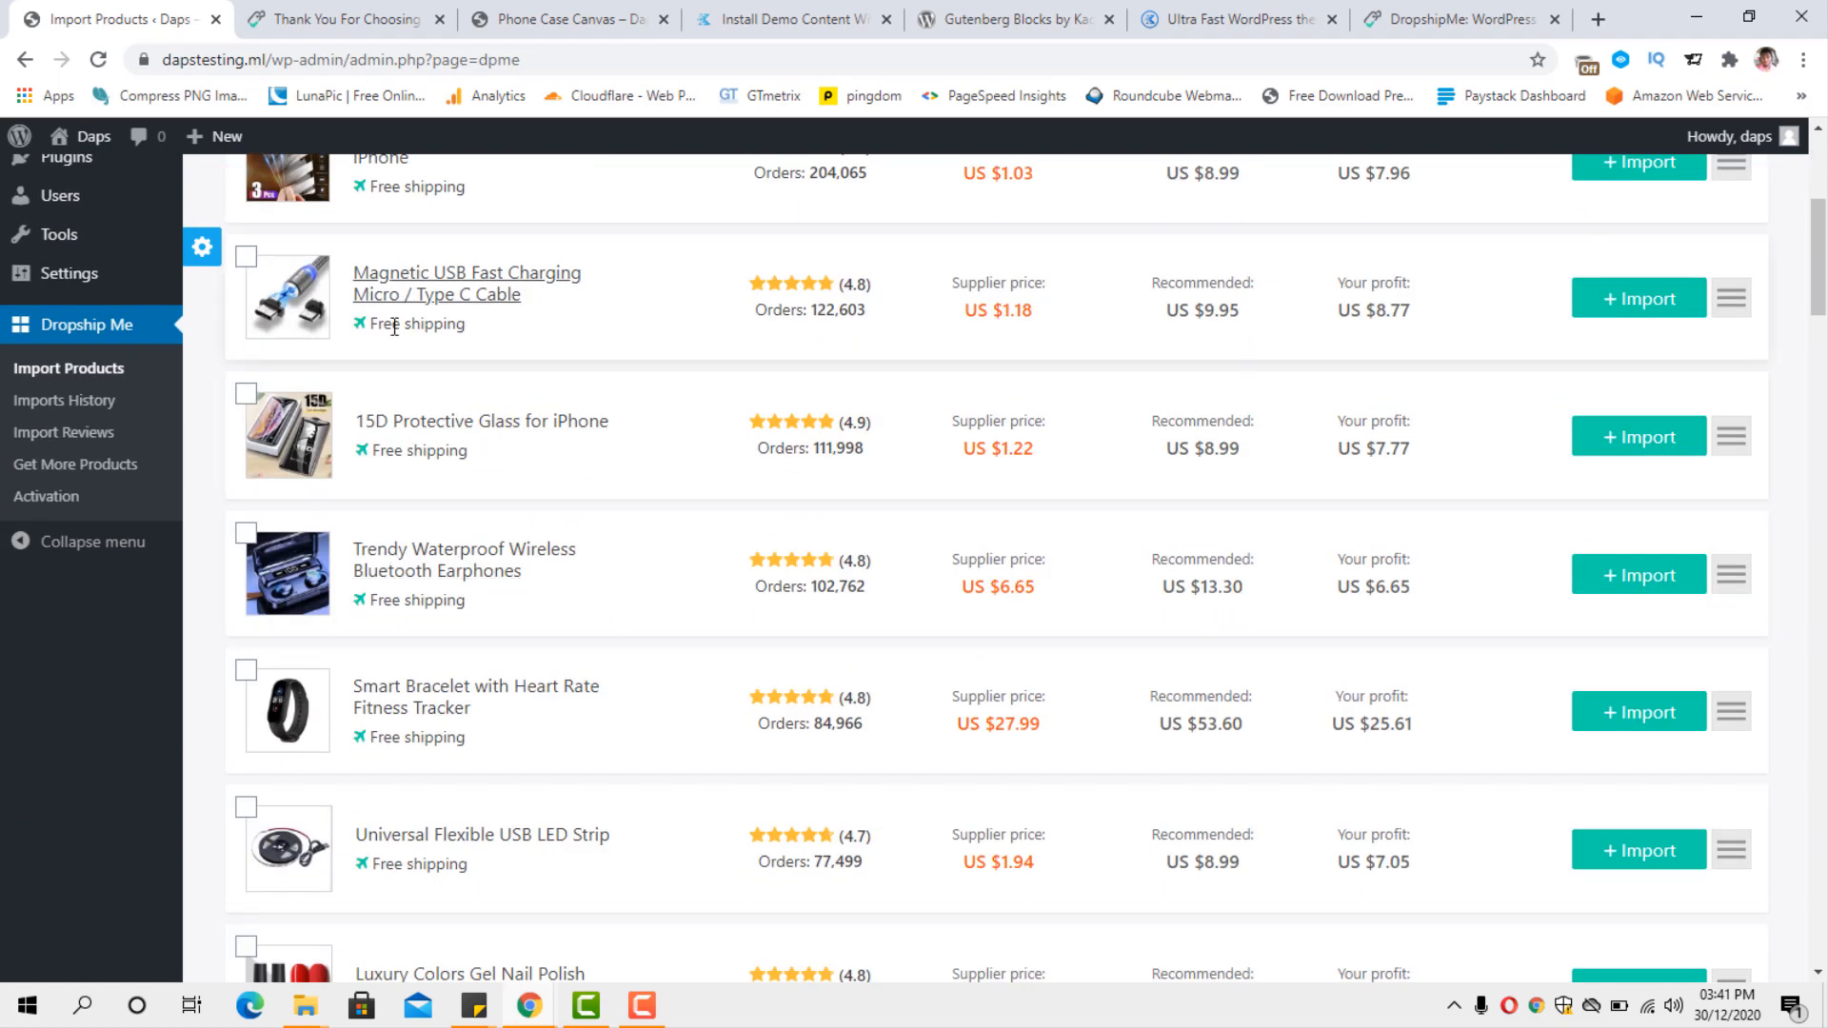
pyautogui.scroll(-10, 438, 598)
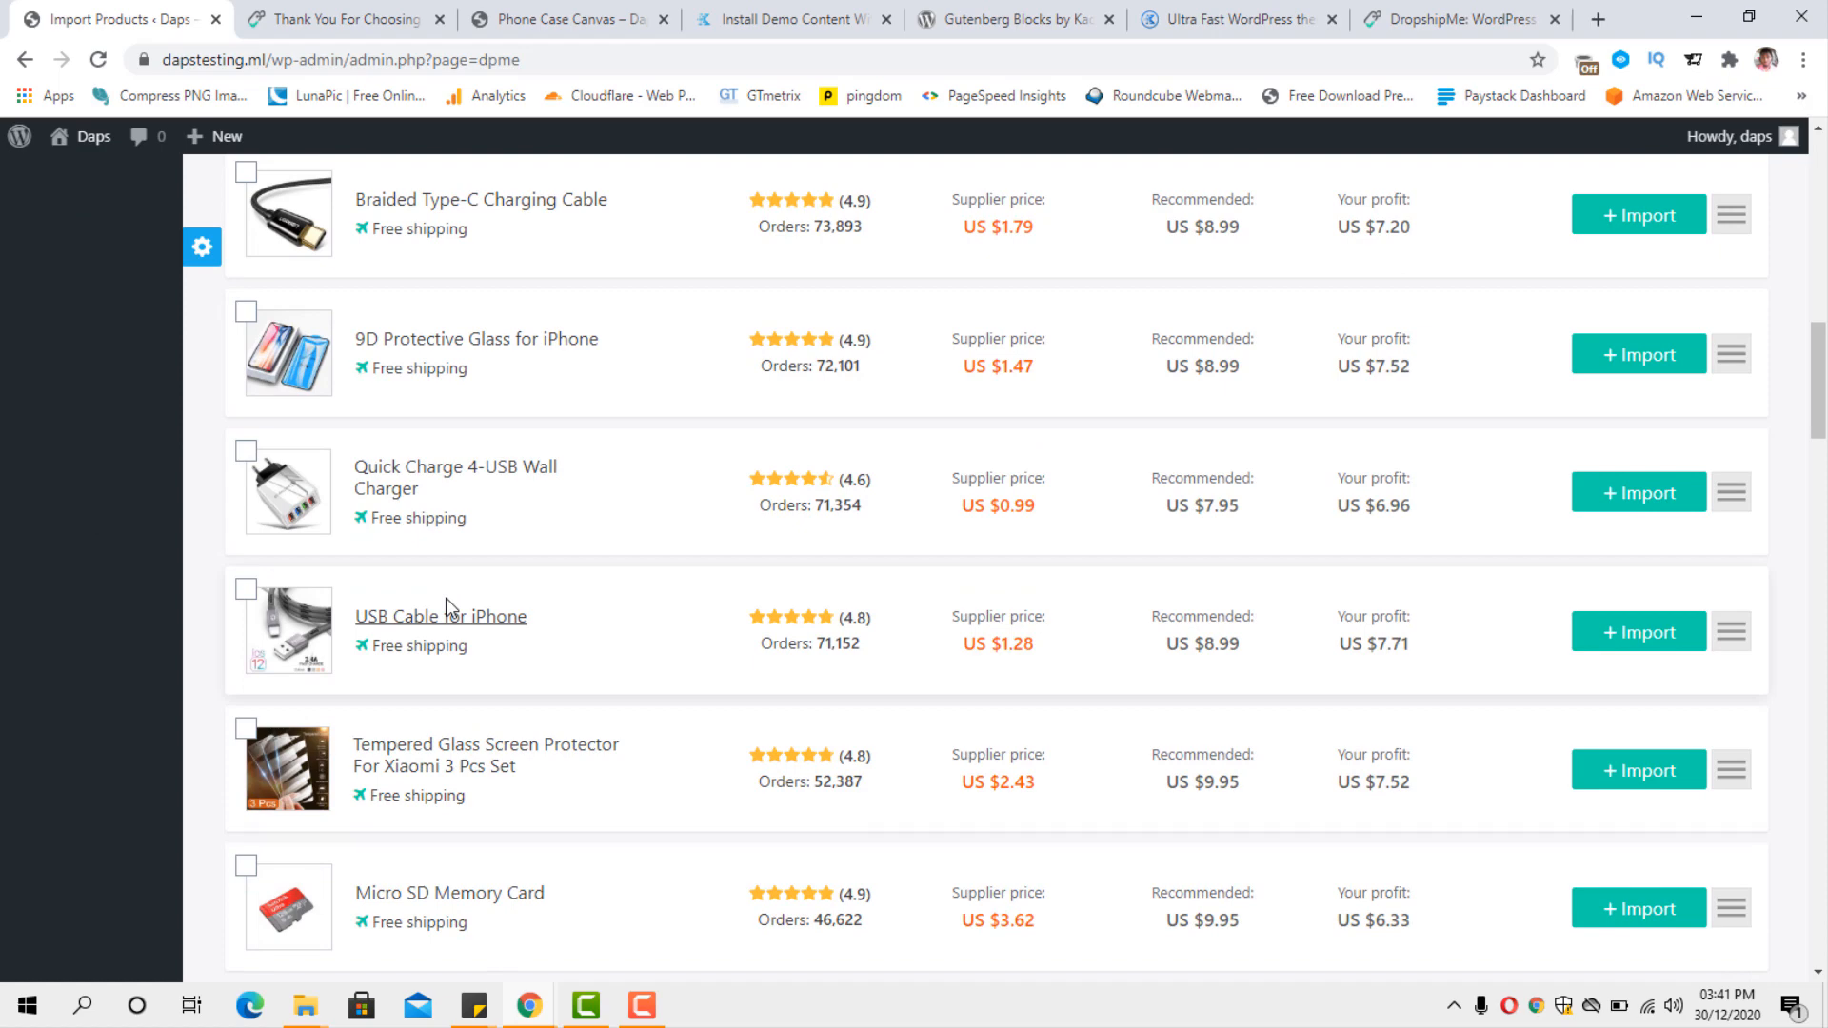
pyautogui.scroll(15, 448, 602)
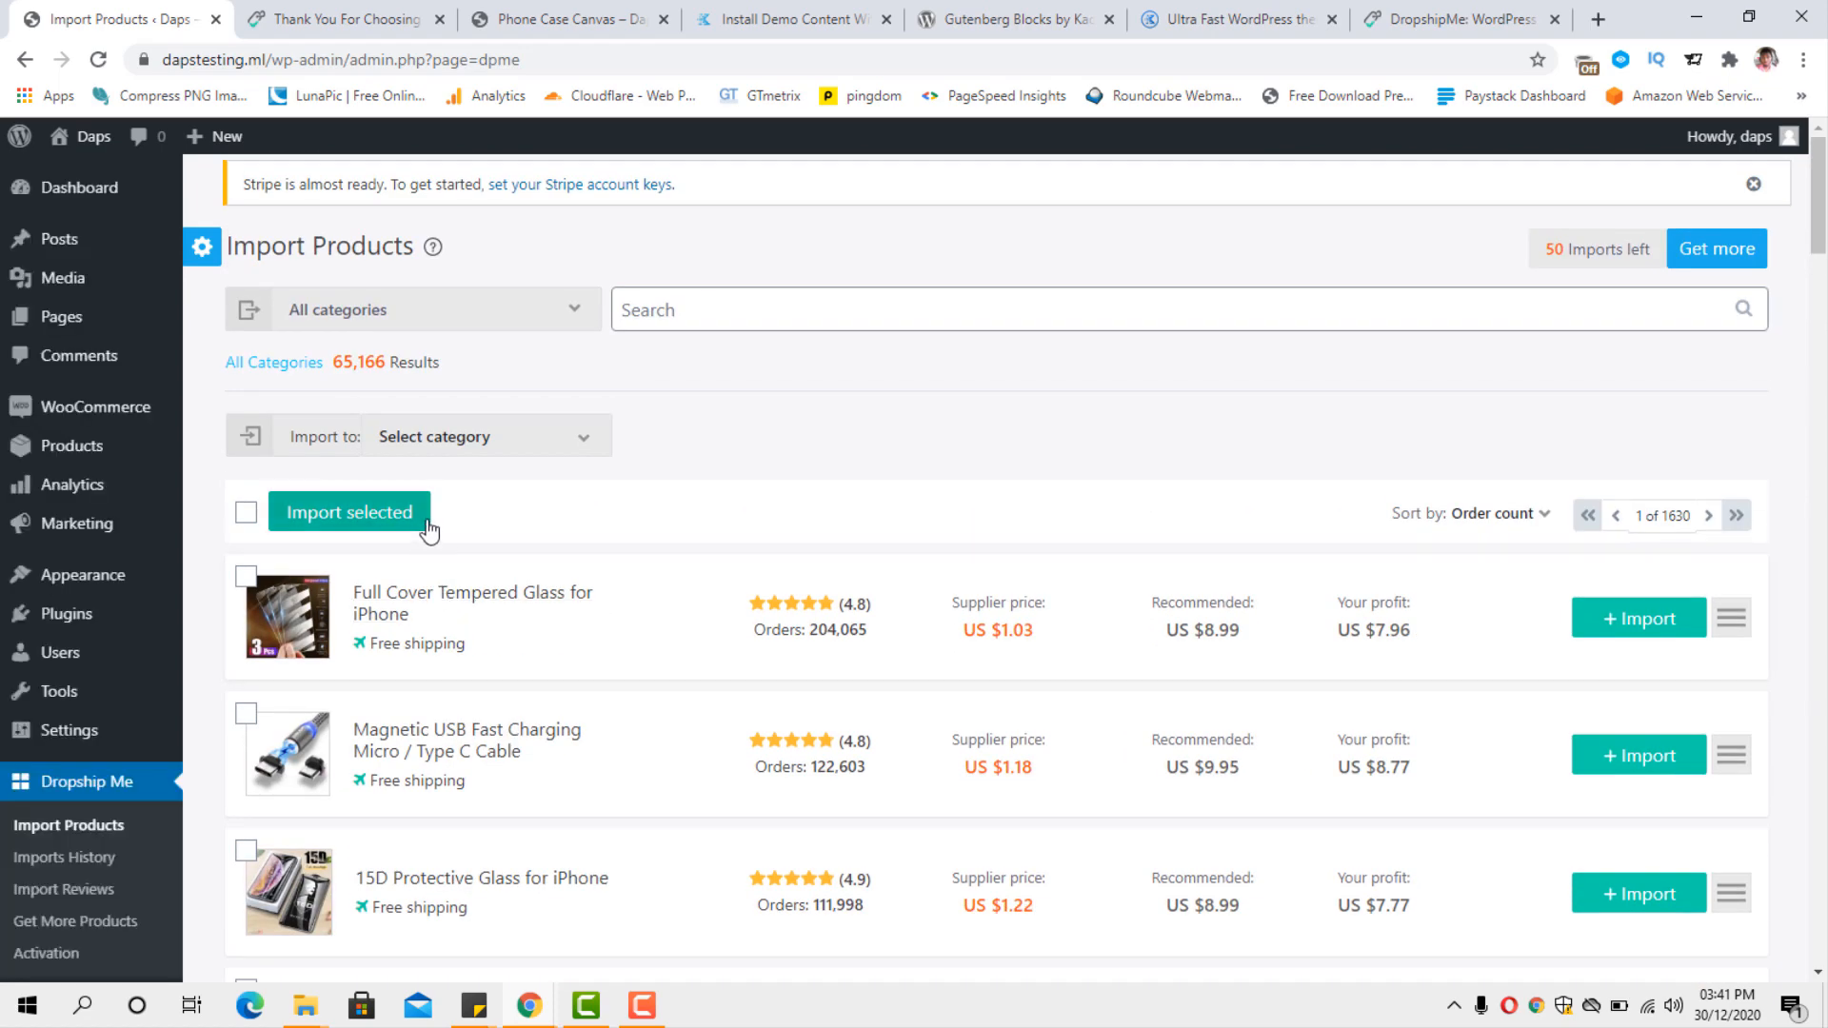
# Look through the available product categories and search all categories for "tshirt".
pyautogui.click(558, 312)
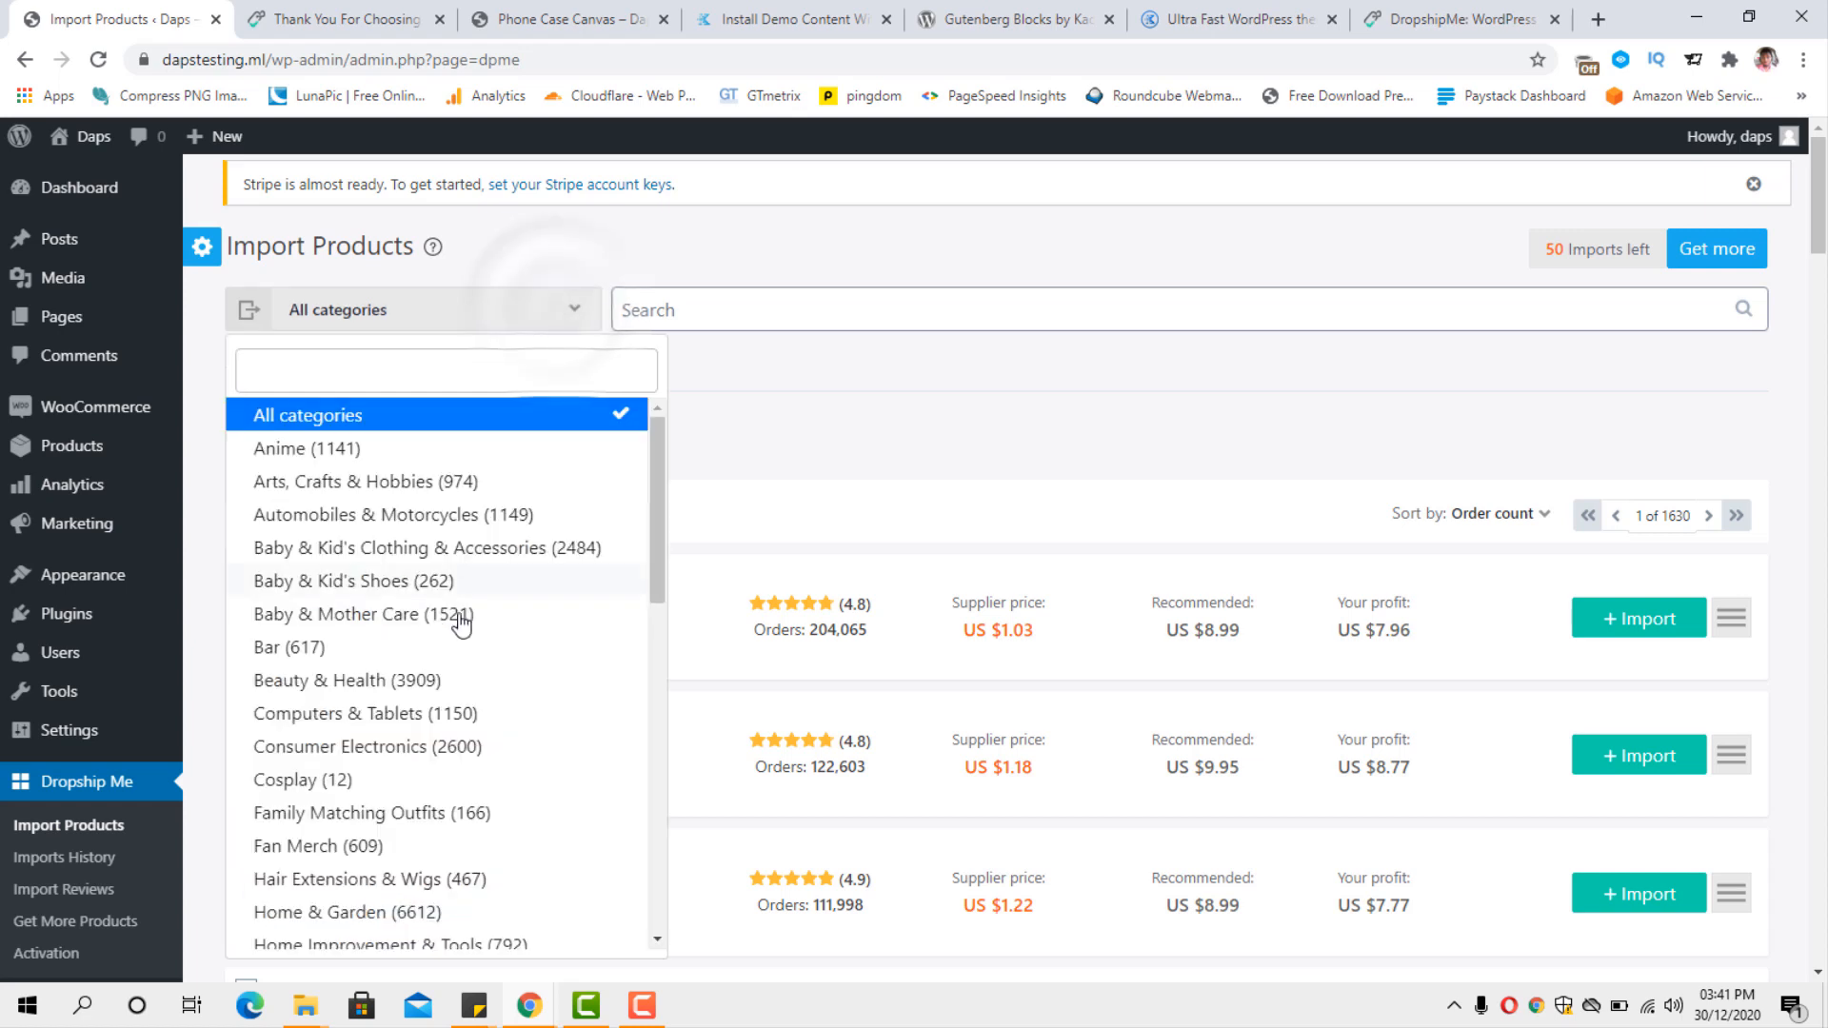
pyautogui.moveTo(657, 501); pyautogui.dragTo(683, 796)
pyautogui.click(772, 312)
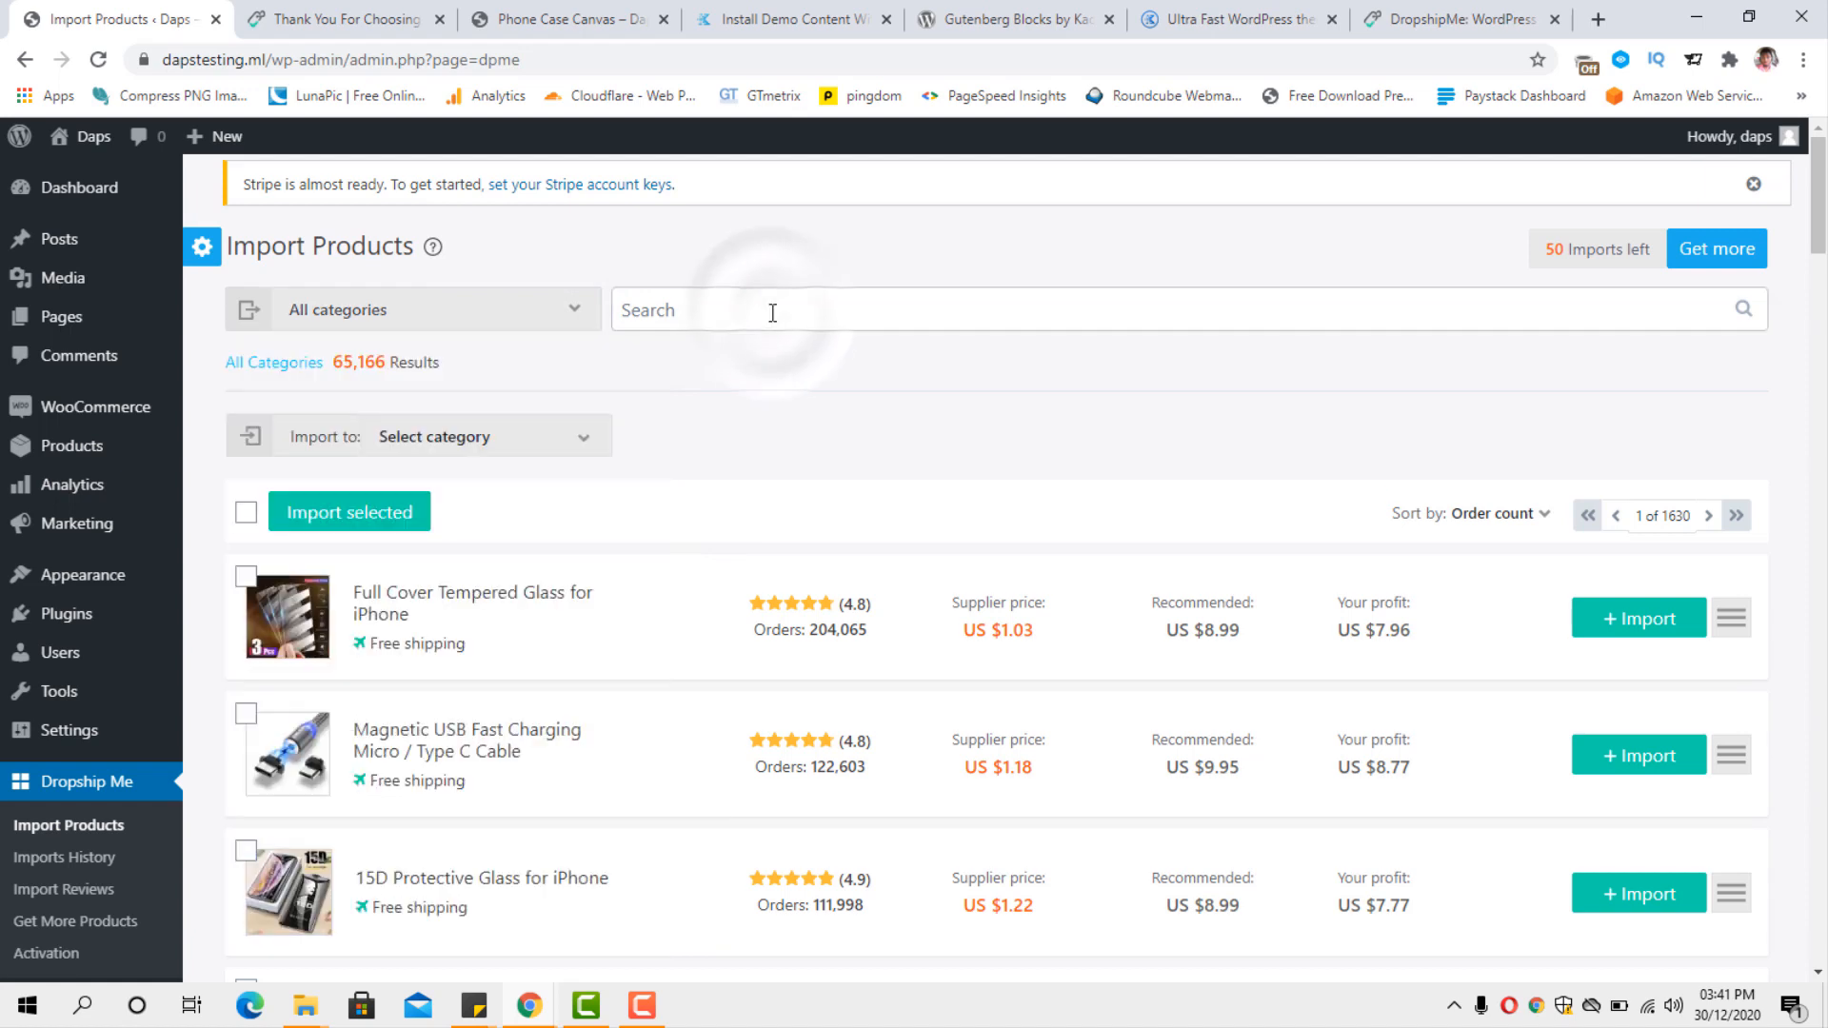
pyautogui.write('tshi')
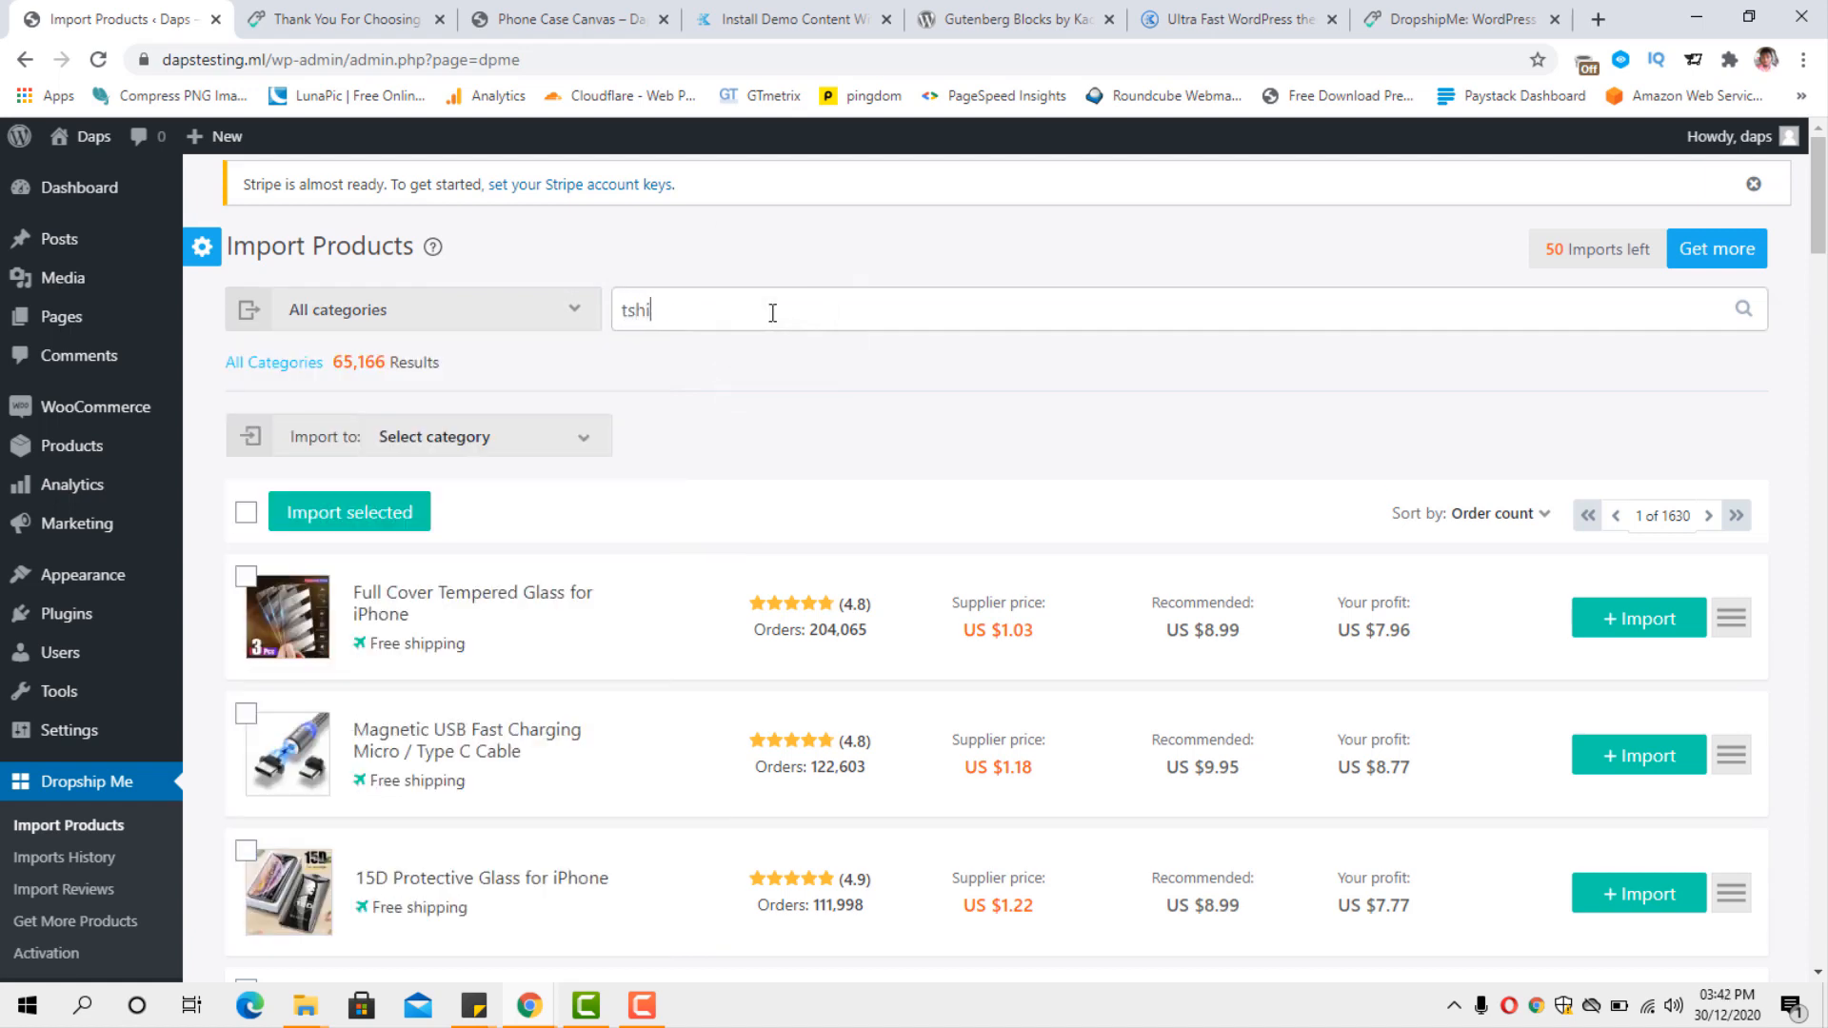
pyautogui.write('rt')
pyautogui.press('Return')
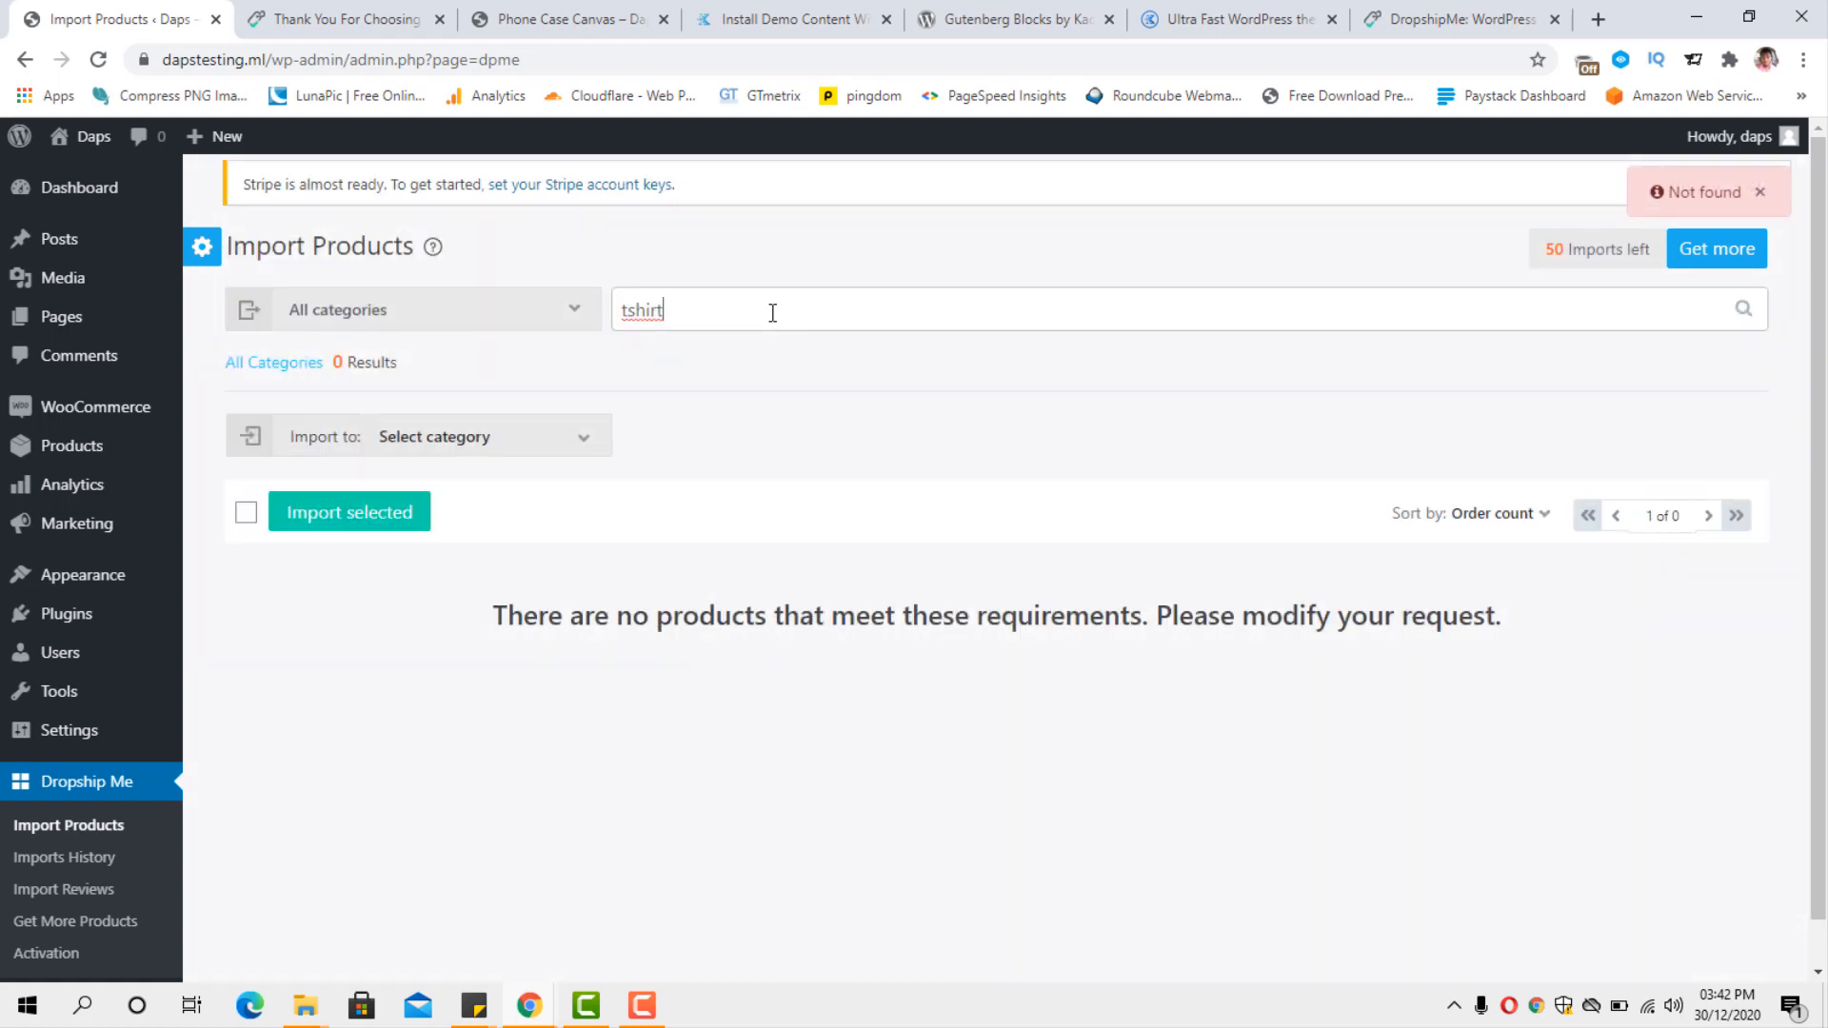
# Search the product catalogue for "shirts" and review the matching products with their prices and profits.
pyautogui.moveTo(709, 309); pyautogui.dragTo(628, 319)
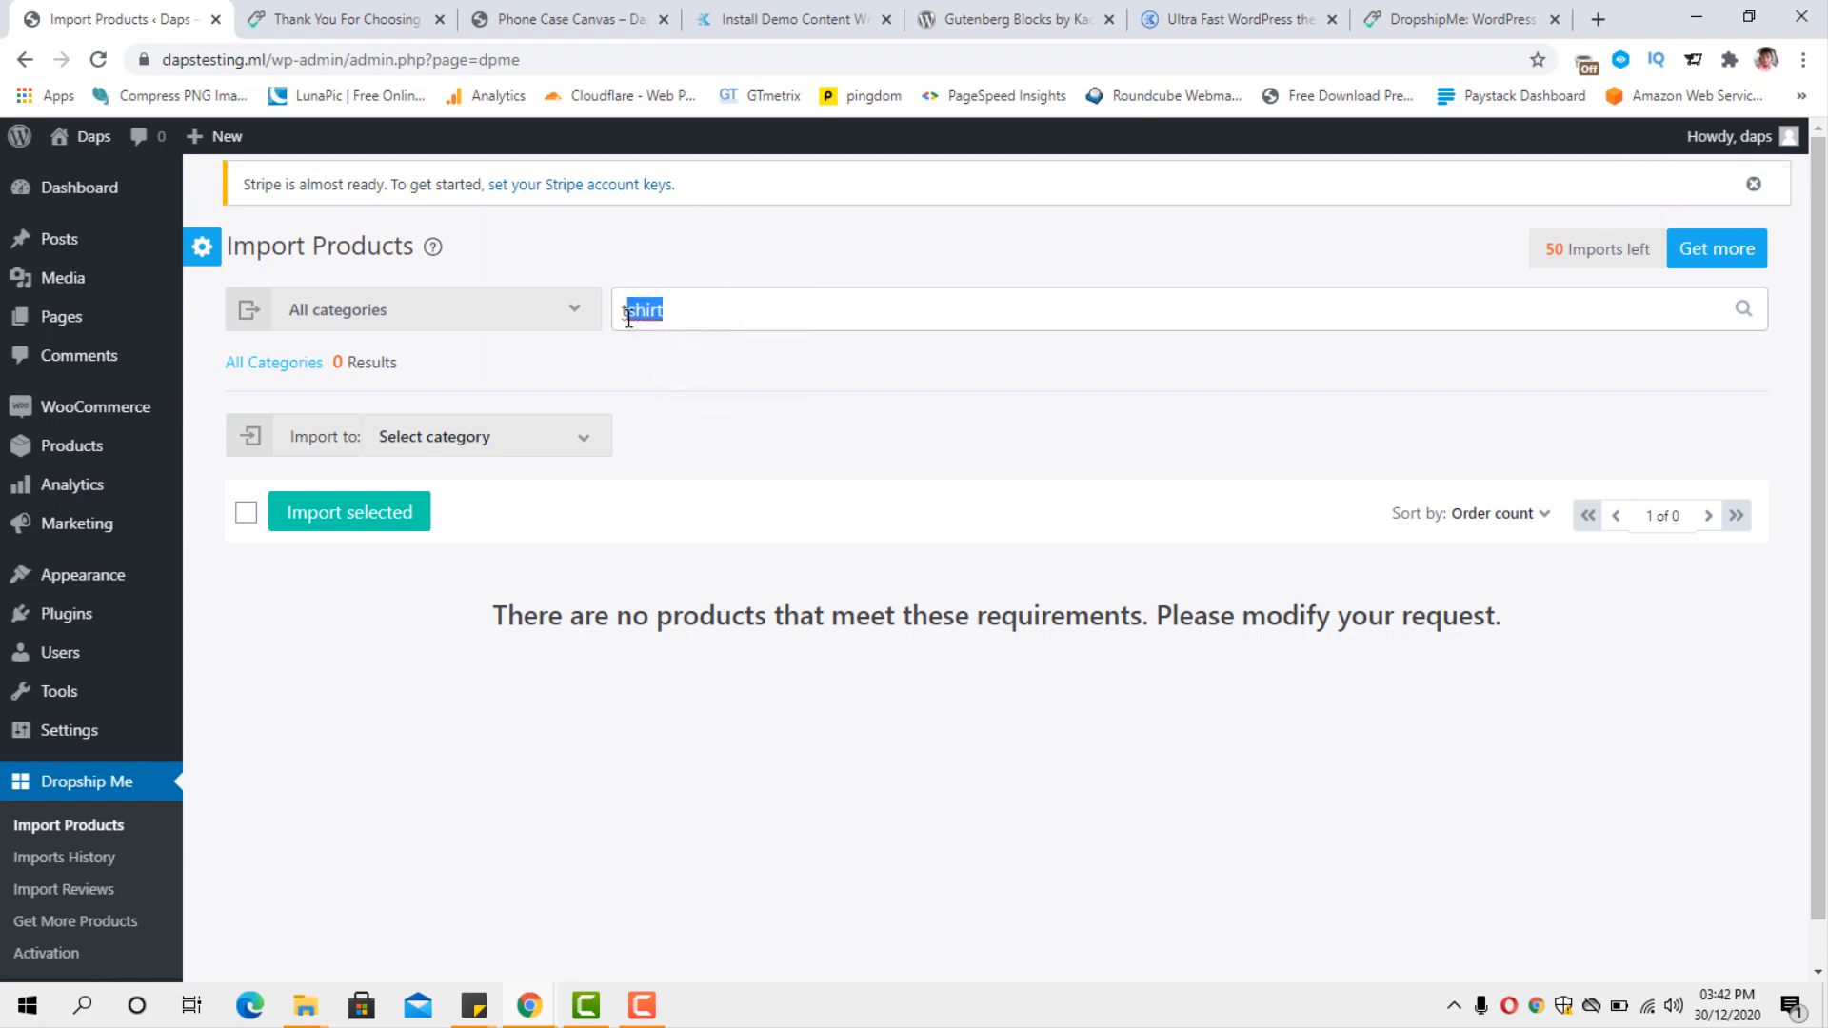
pyautogui.press('BackSpace')
pyautogui.write('shirts')
pyautogui.press('Return')
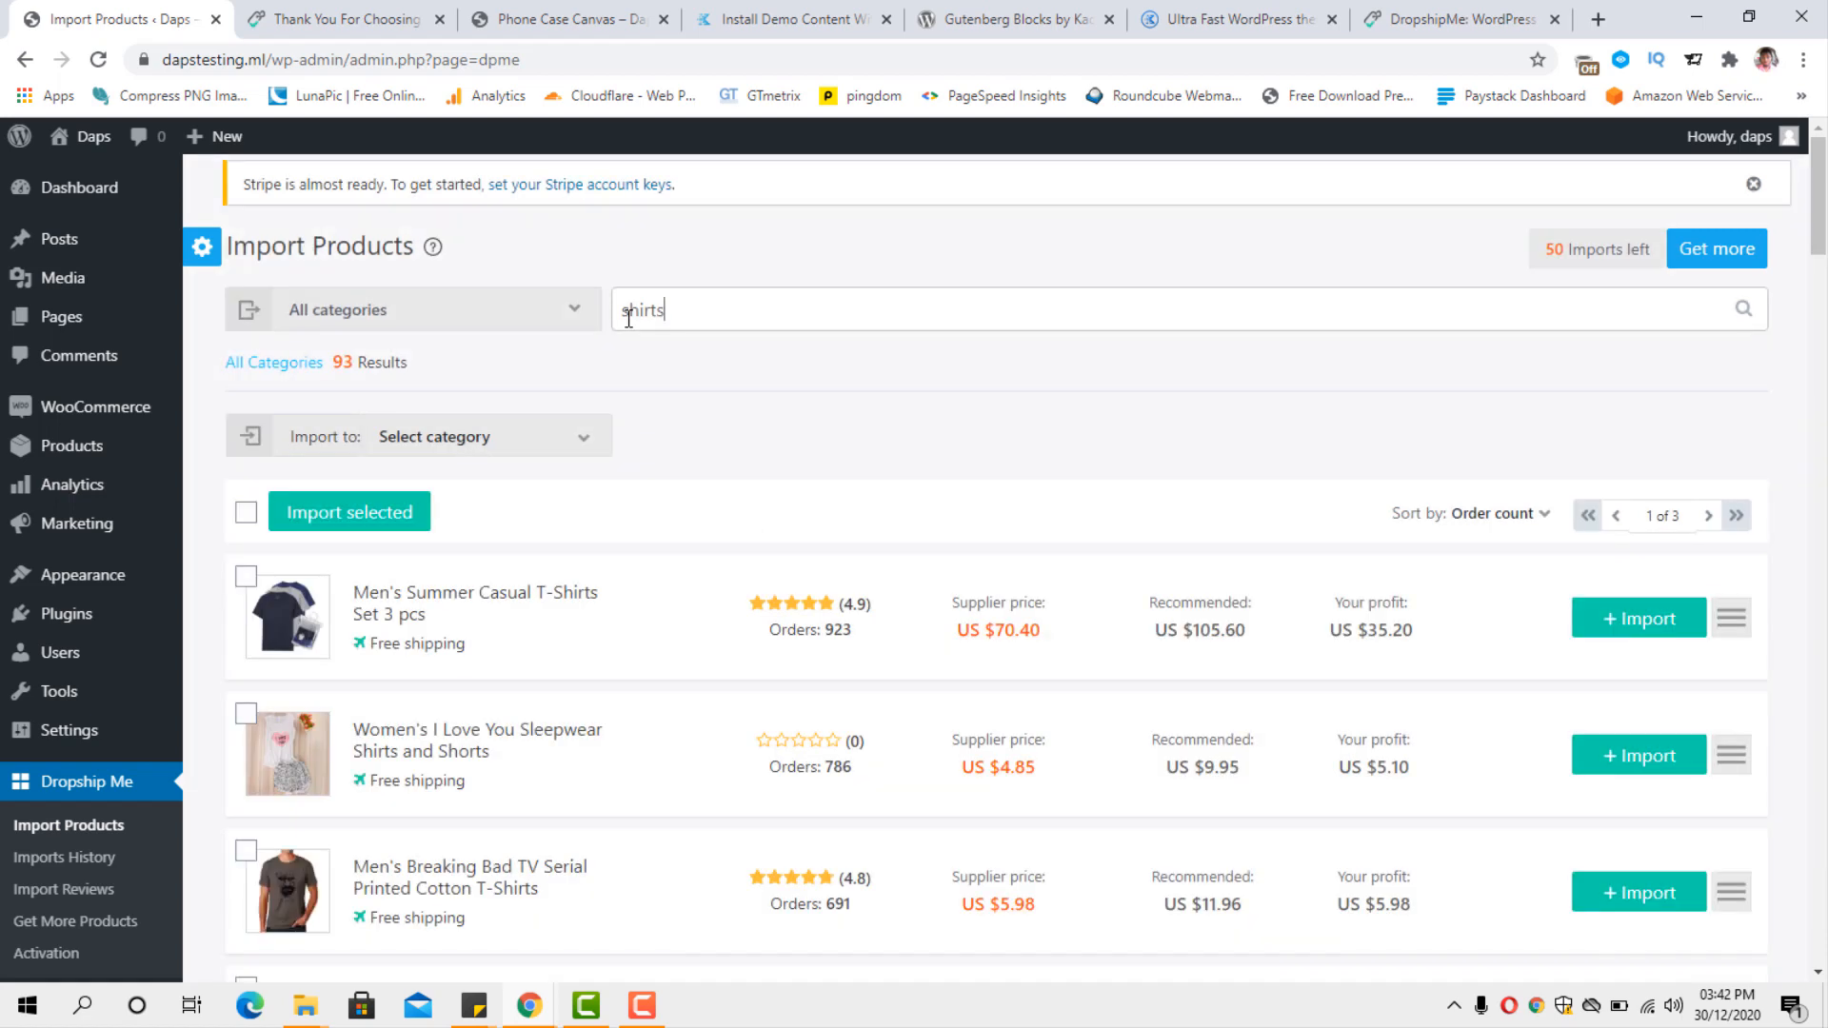
pyautogui.scroll(-1, 985, 657)
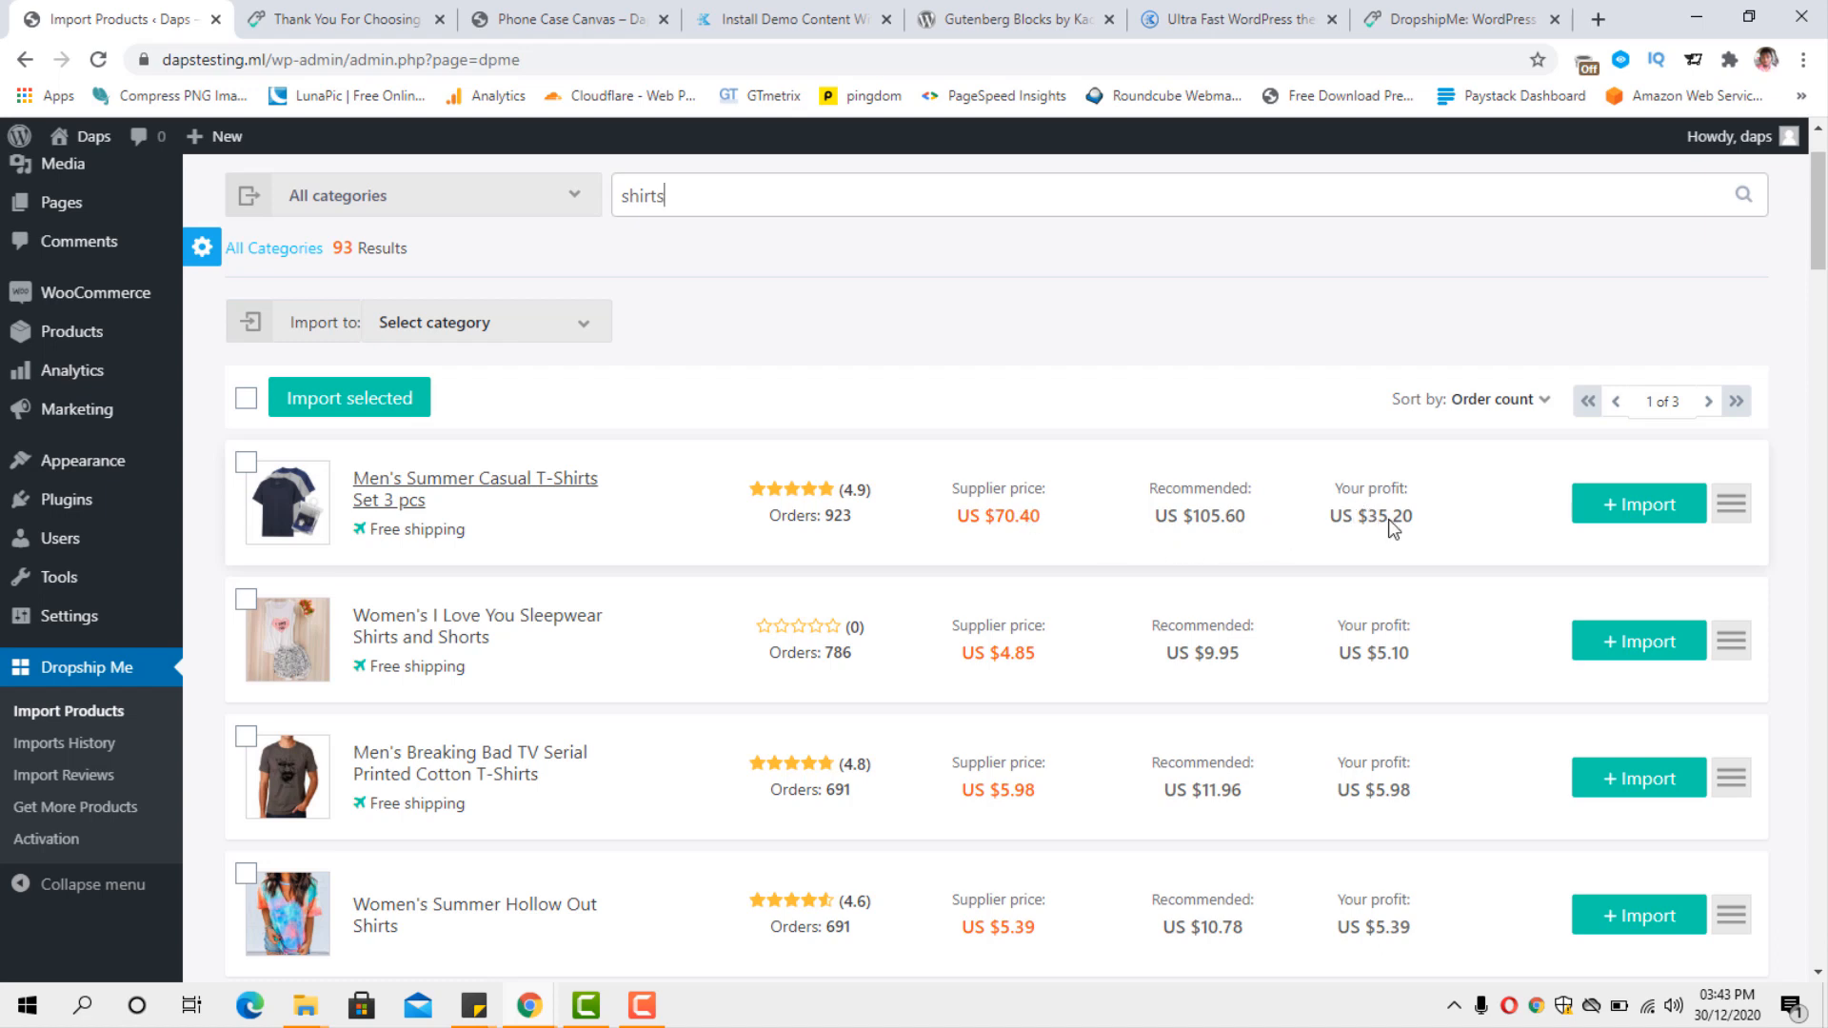
pyautogui.scroll(-5, 1393, 534)
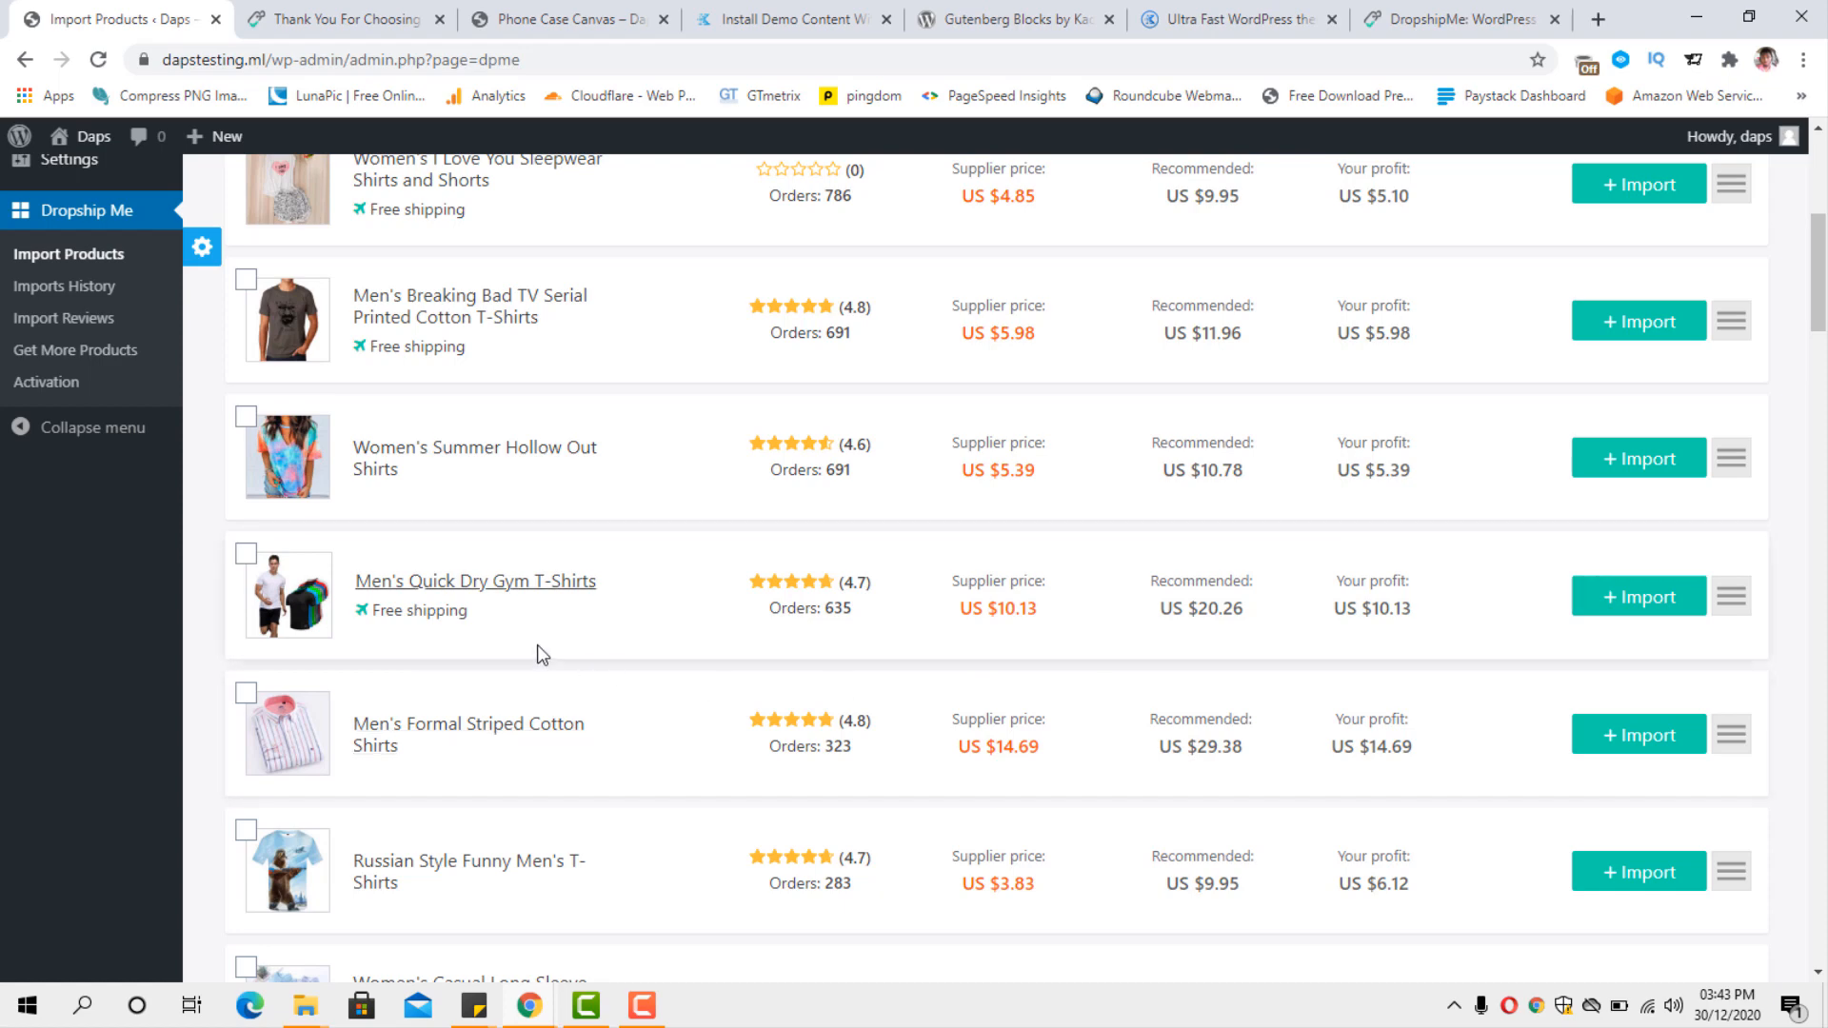
pyautogui.scroll(-6, 1091, 624)
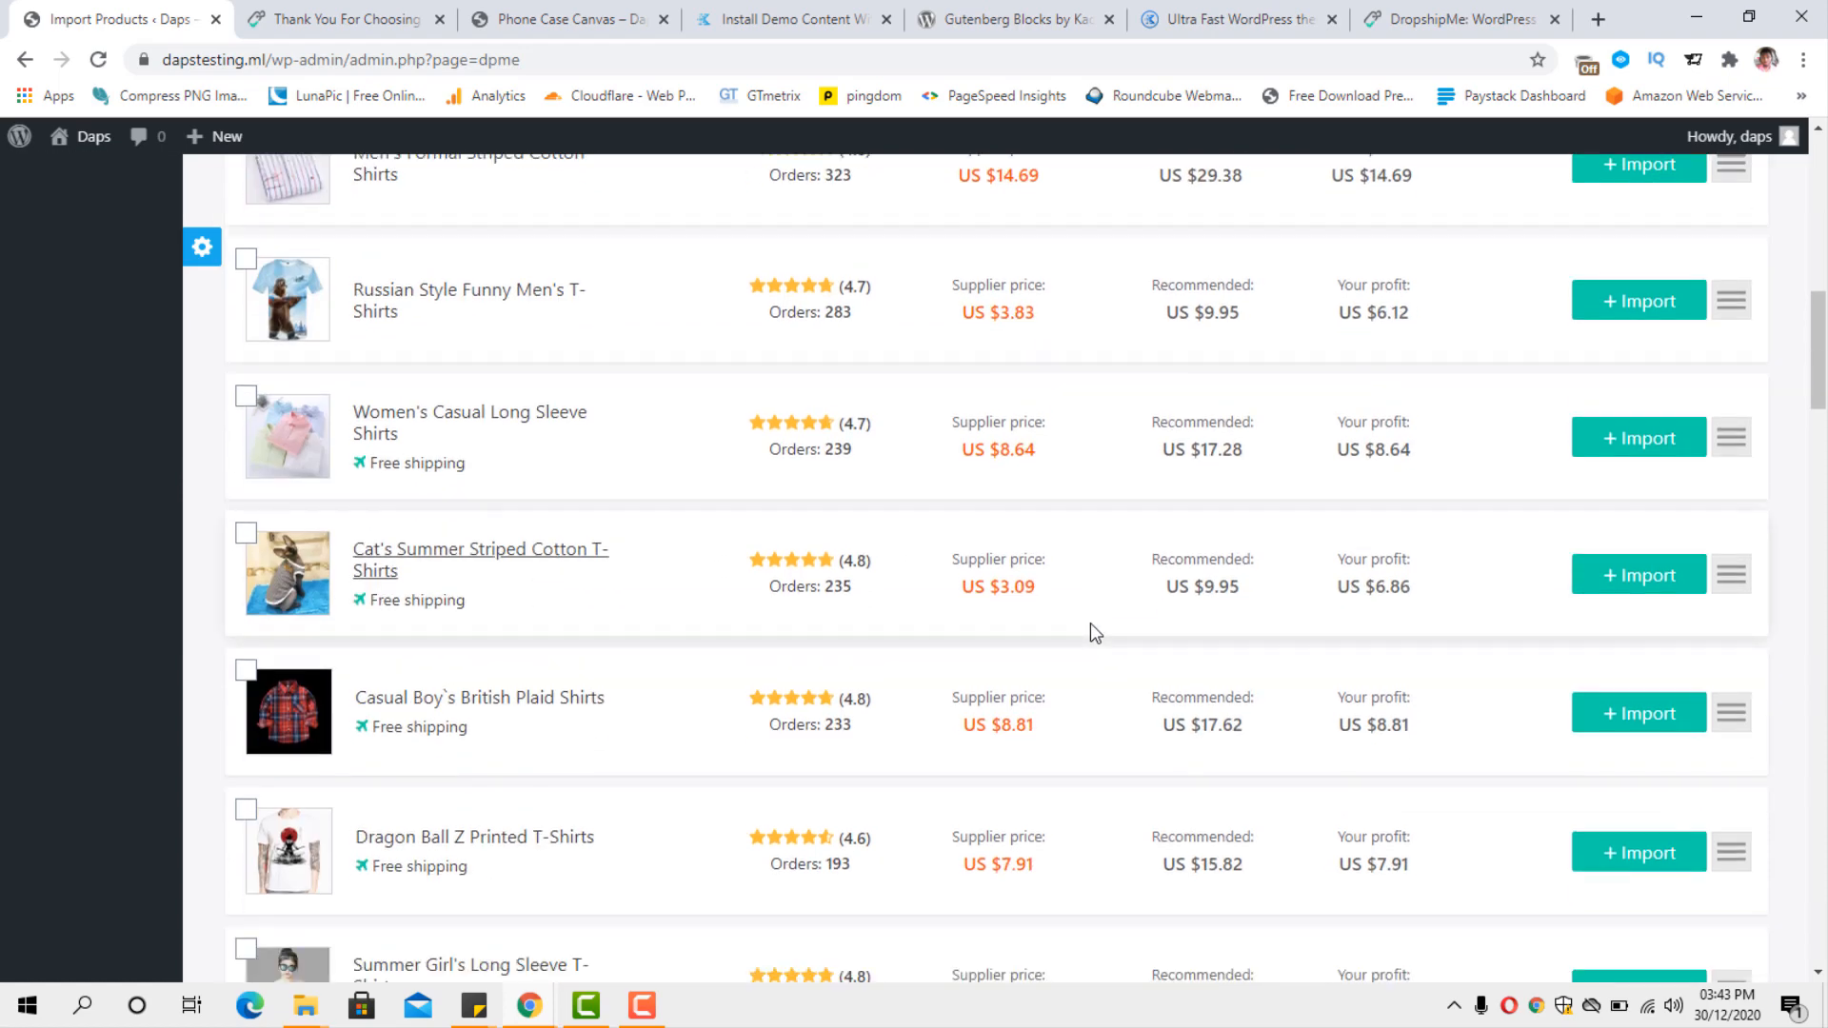
# Browse the shirt search results and compare the products' ratings, order counts, supplier prices, recommended prices and profits.
pyautogui.scroll(-6, 1091, 624)
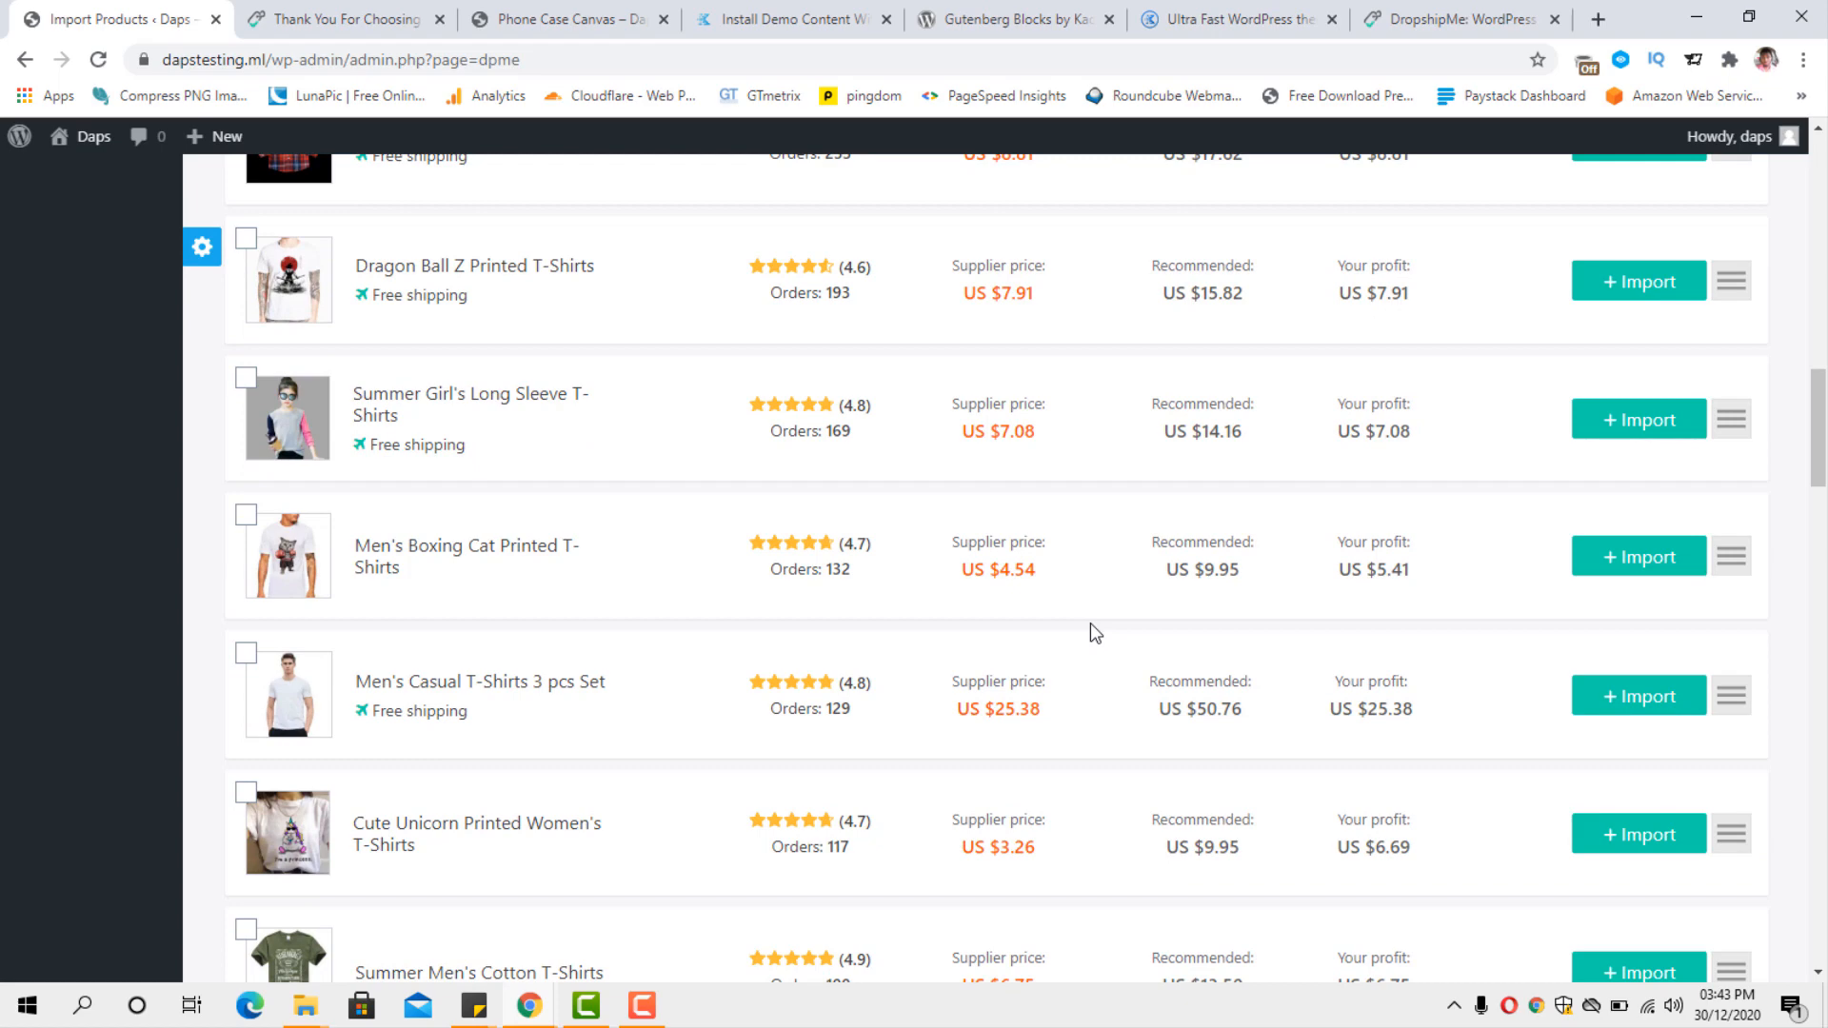
pyautogui.scroll(-3, 1089, 622)
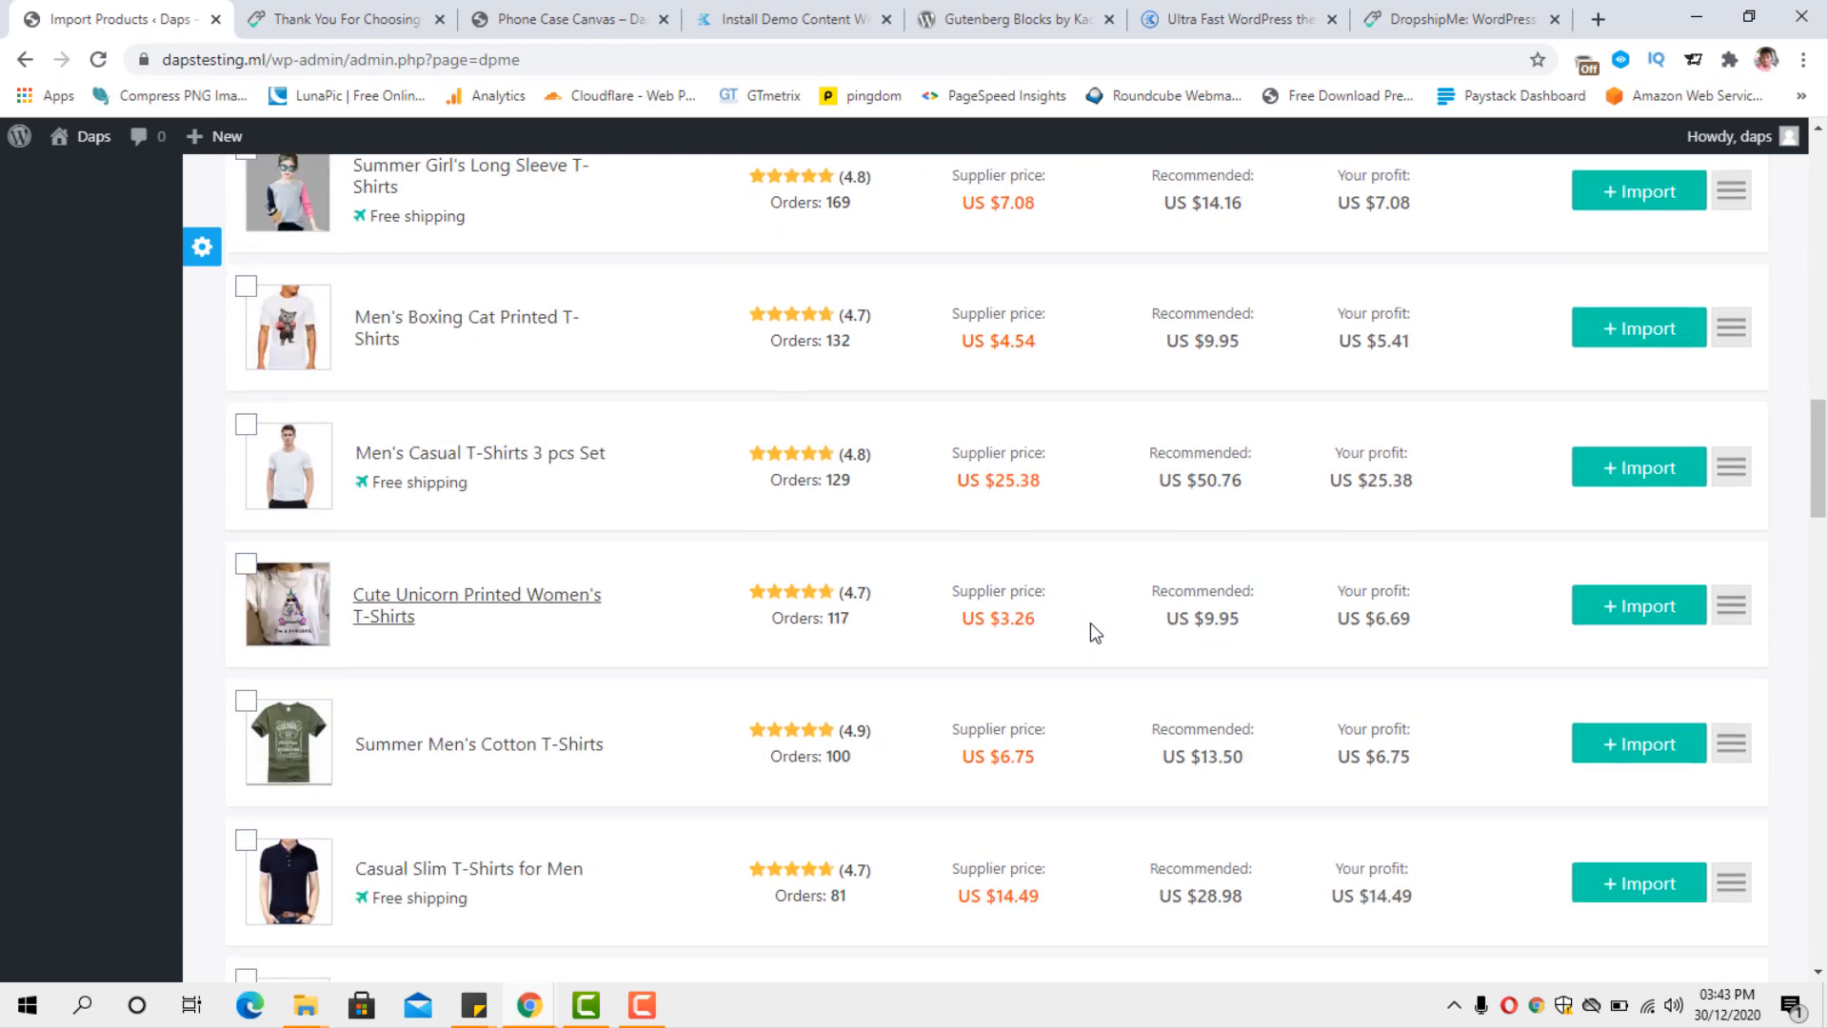
pyautogui.scroll(-3, 1089, 623)
pyautogui.scroll(-5, 1089, 622)
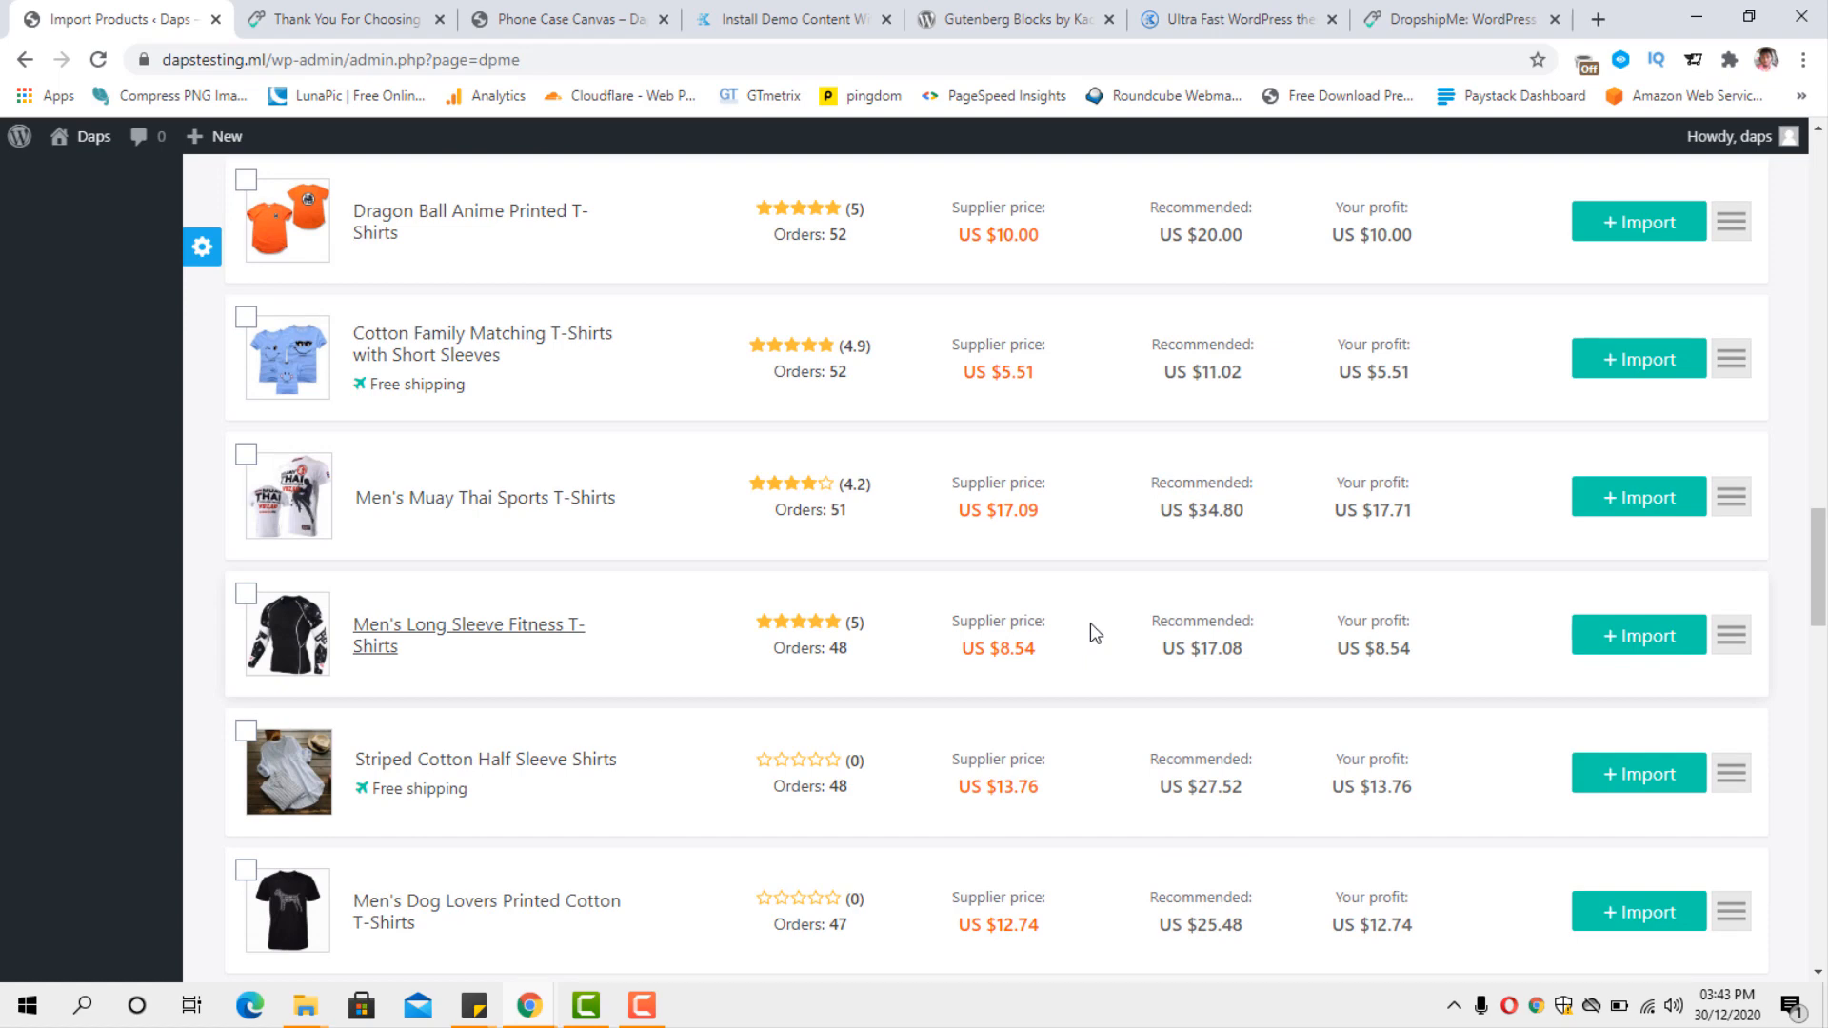
pyautogui.scroll(-2, 1089, 622)
pyautogui.scroll(-3, 1089, 622)
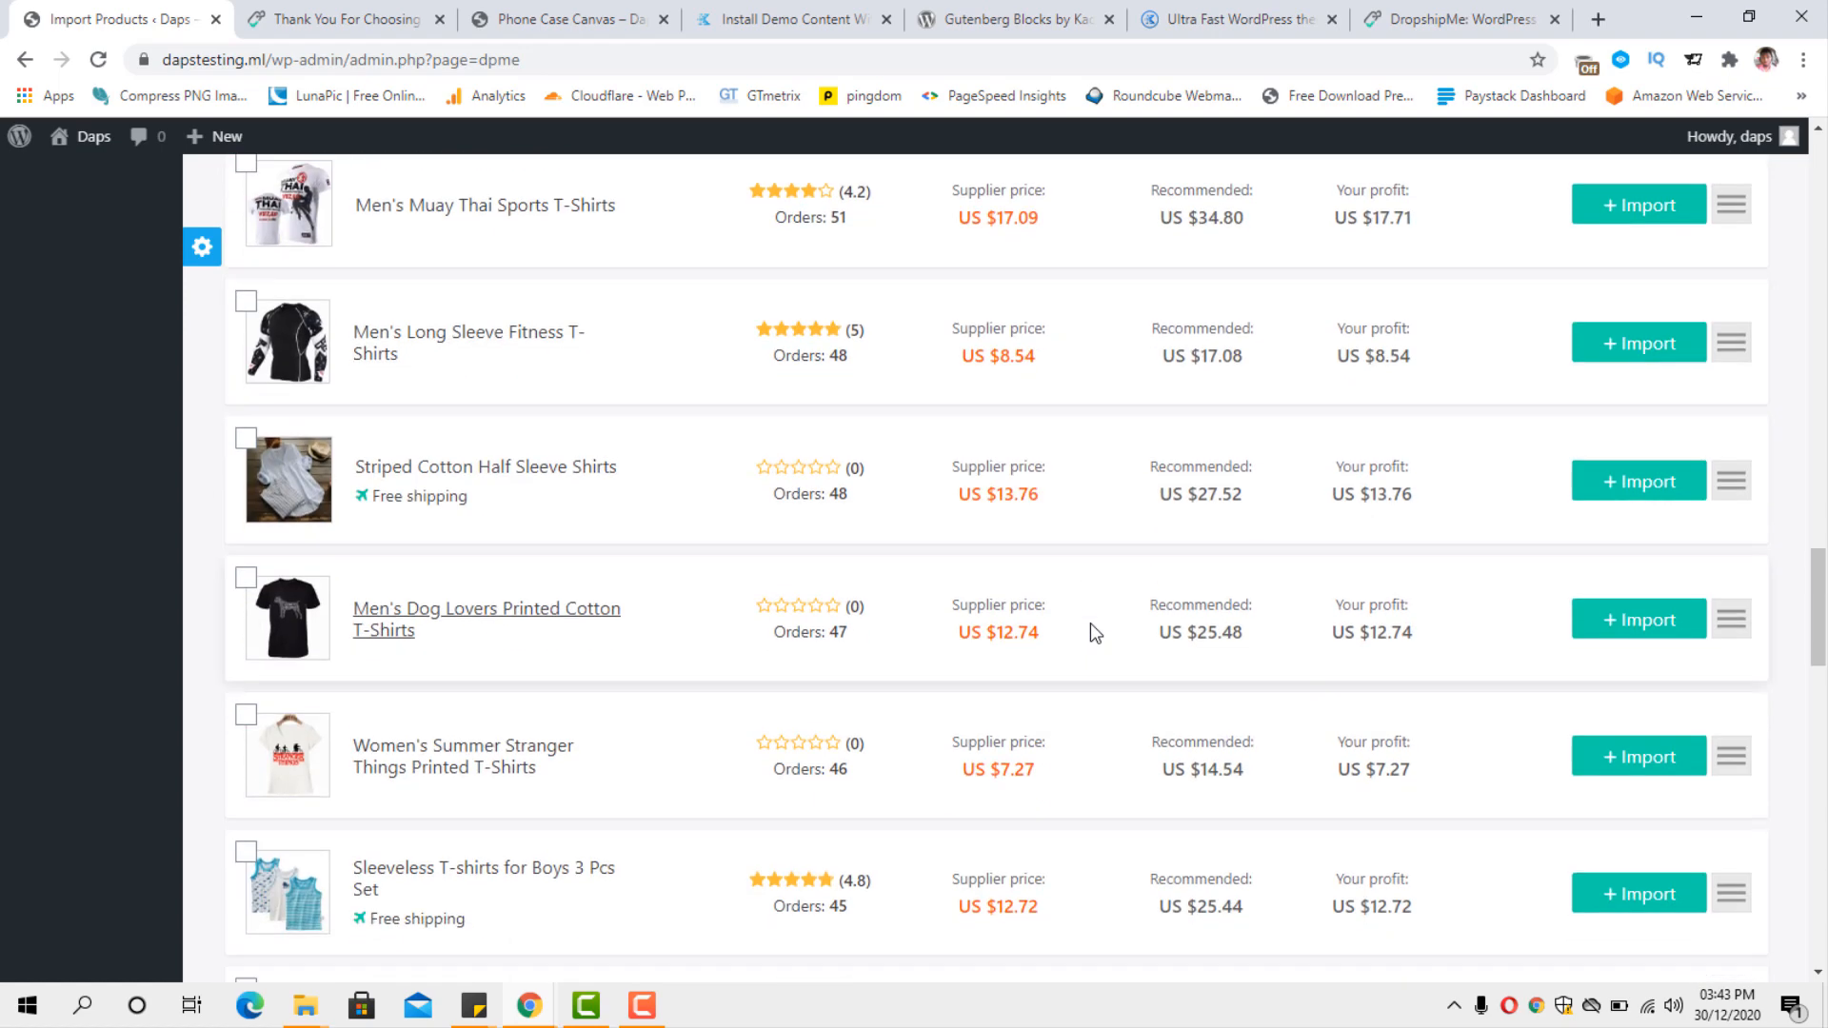
pyautogui.scroll(-2, 1089, 623)
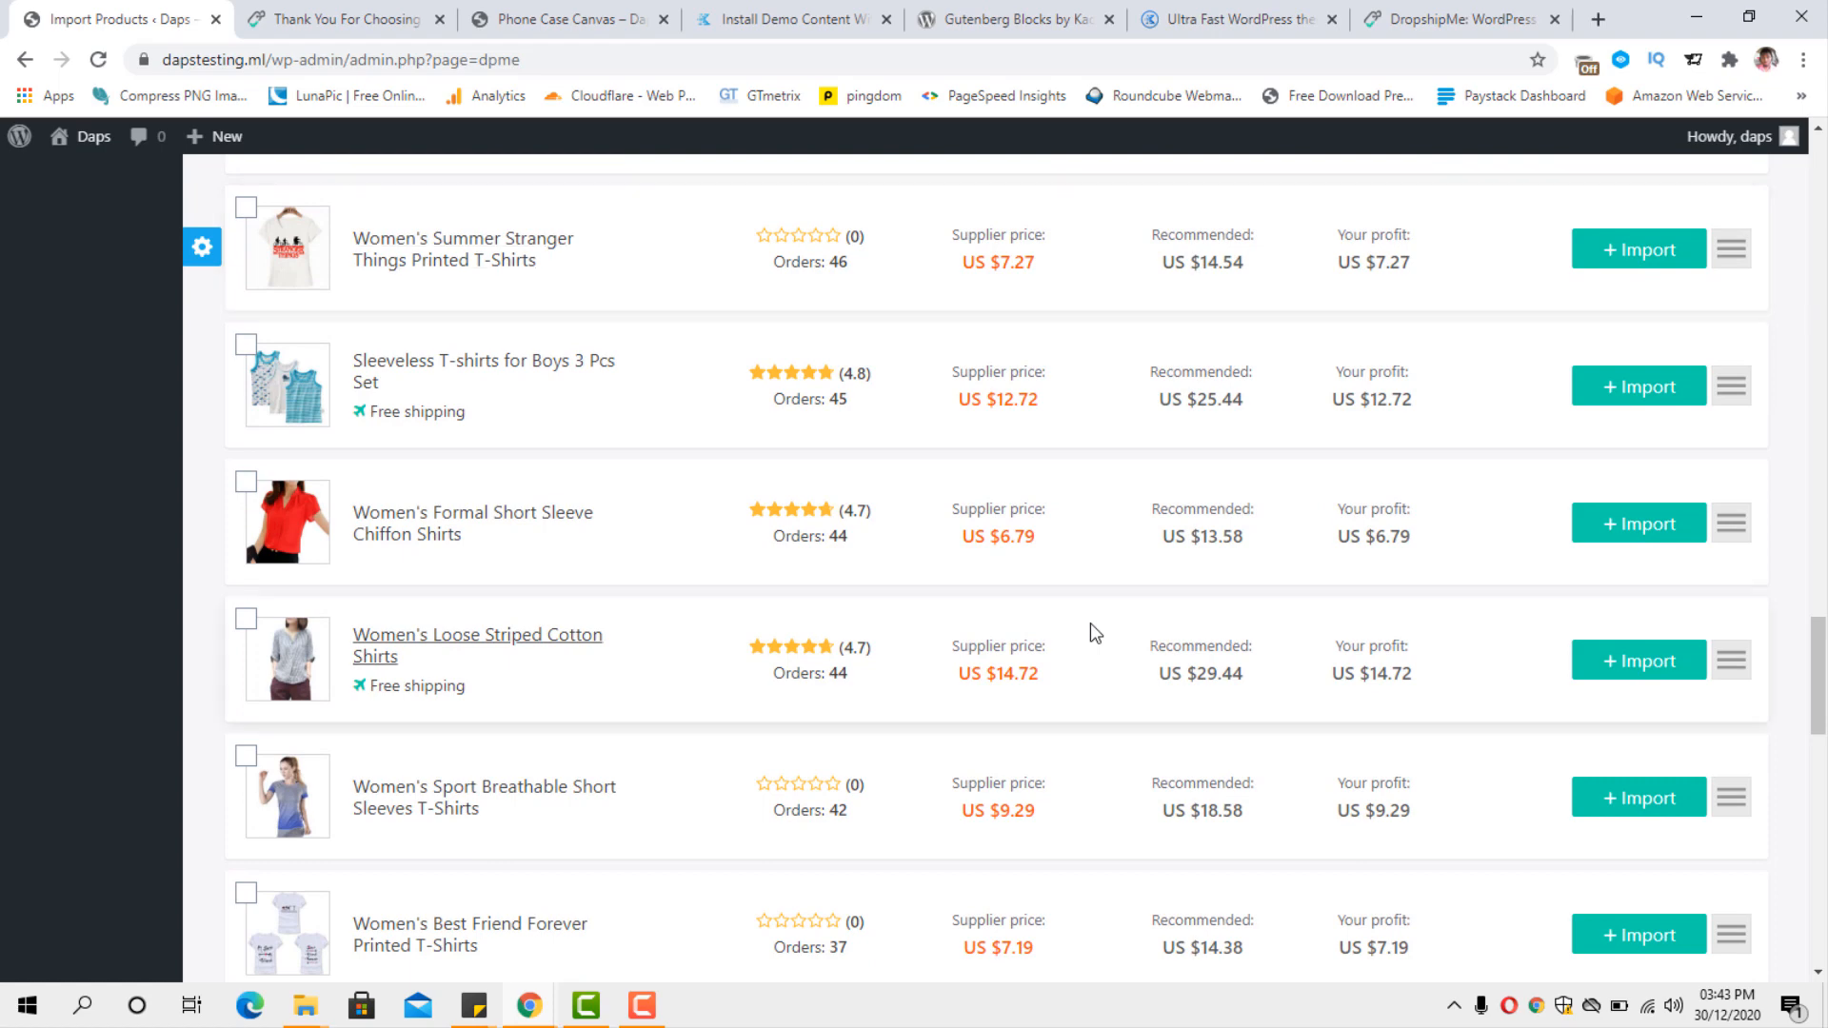
pyautogui.scroll(-3, 1089, 622)
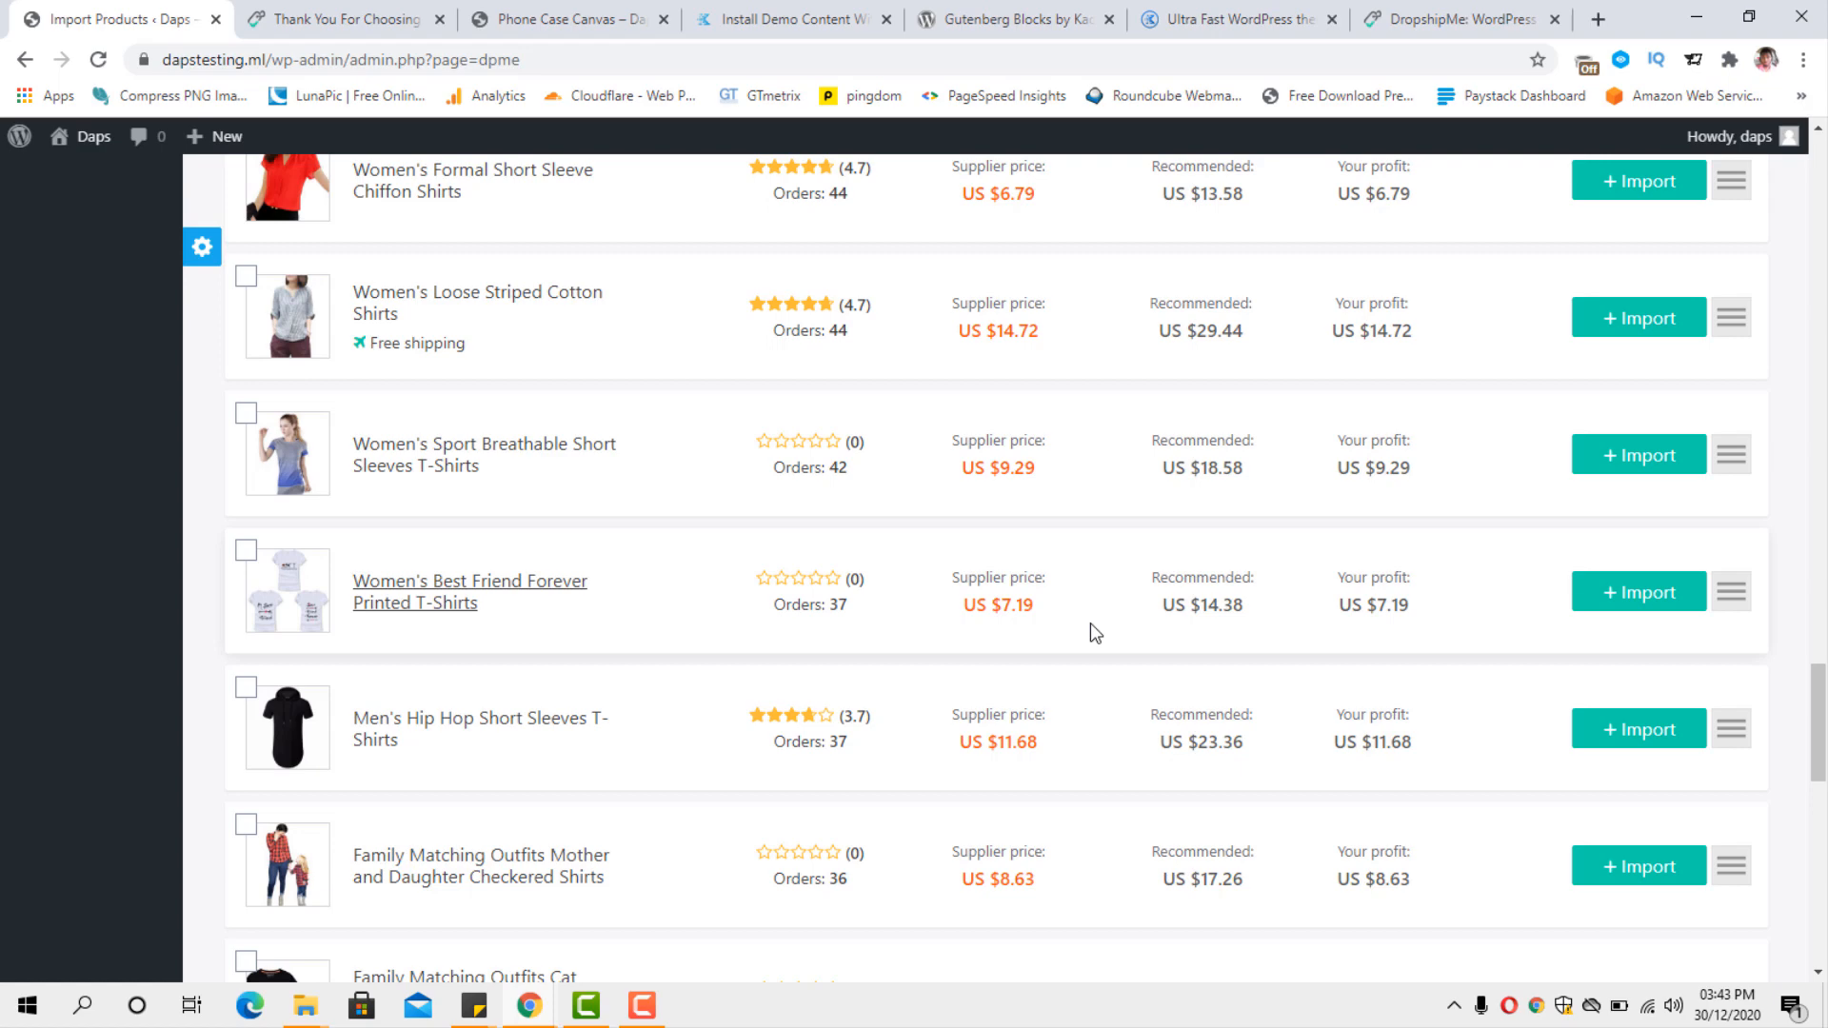
pyautogui.scroll(10, 1089, 623)
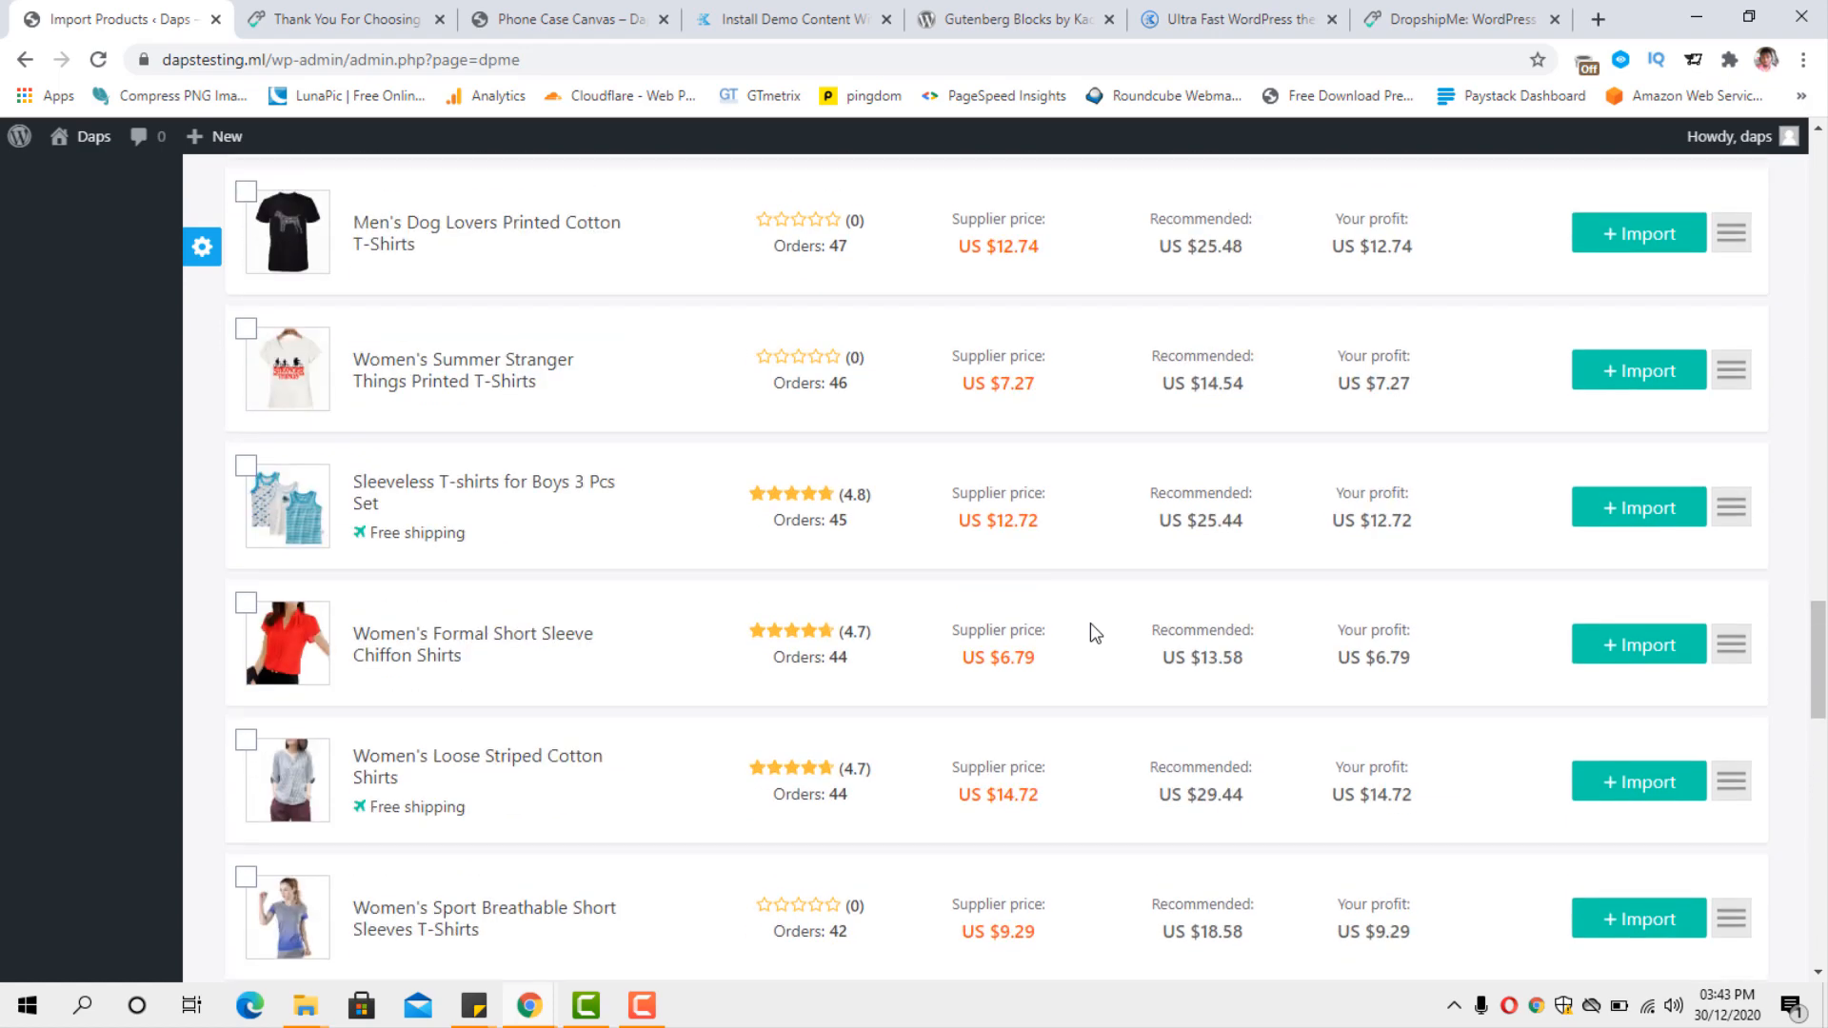
pyautogui.scroll(12, 1091, 624)
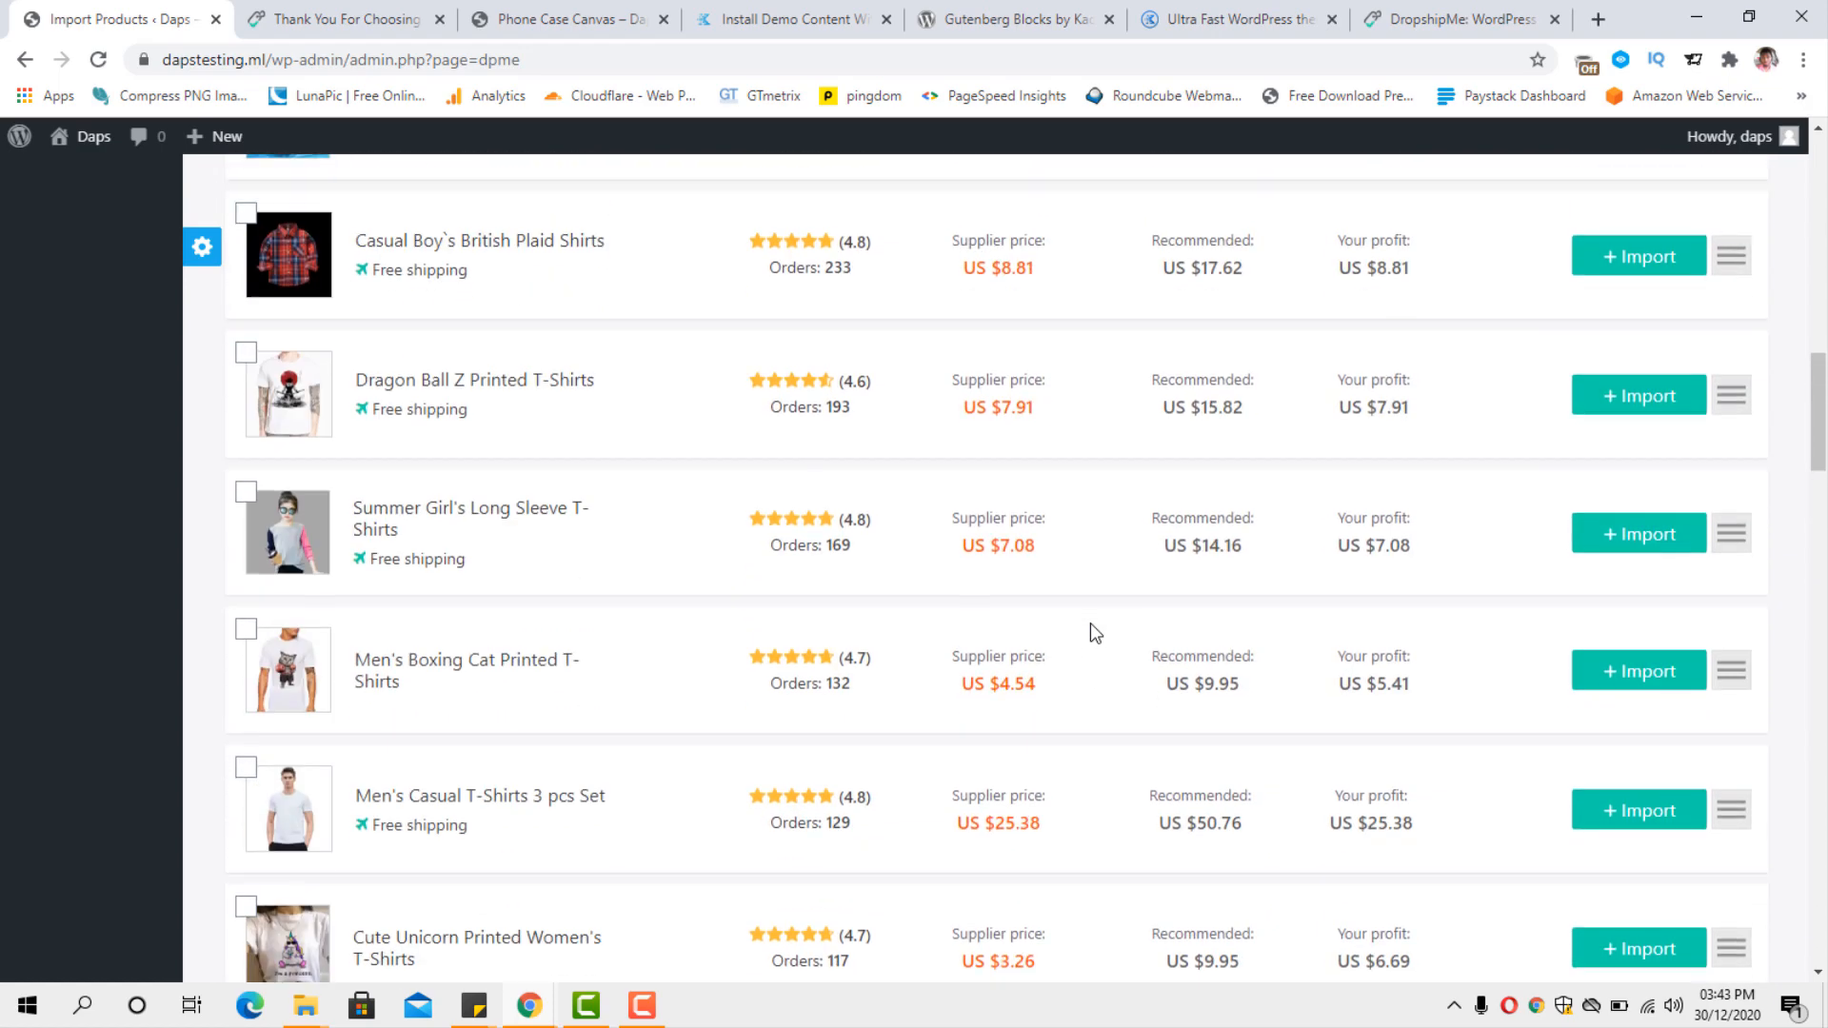
pyautogui.scroll(8, 1089, 623)
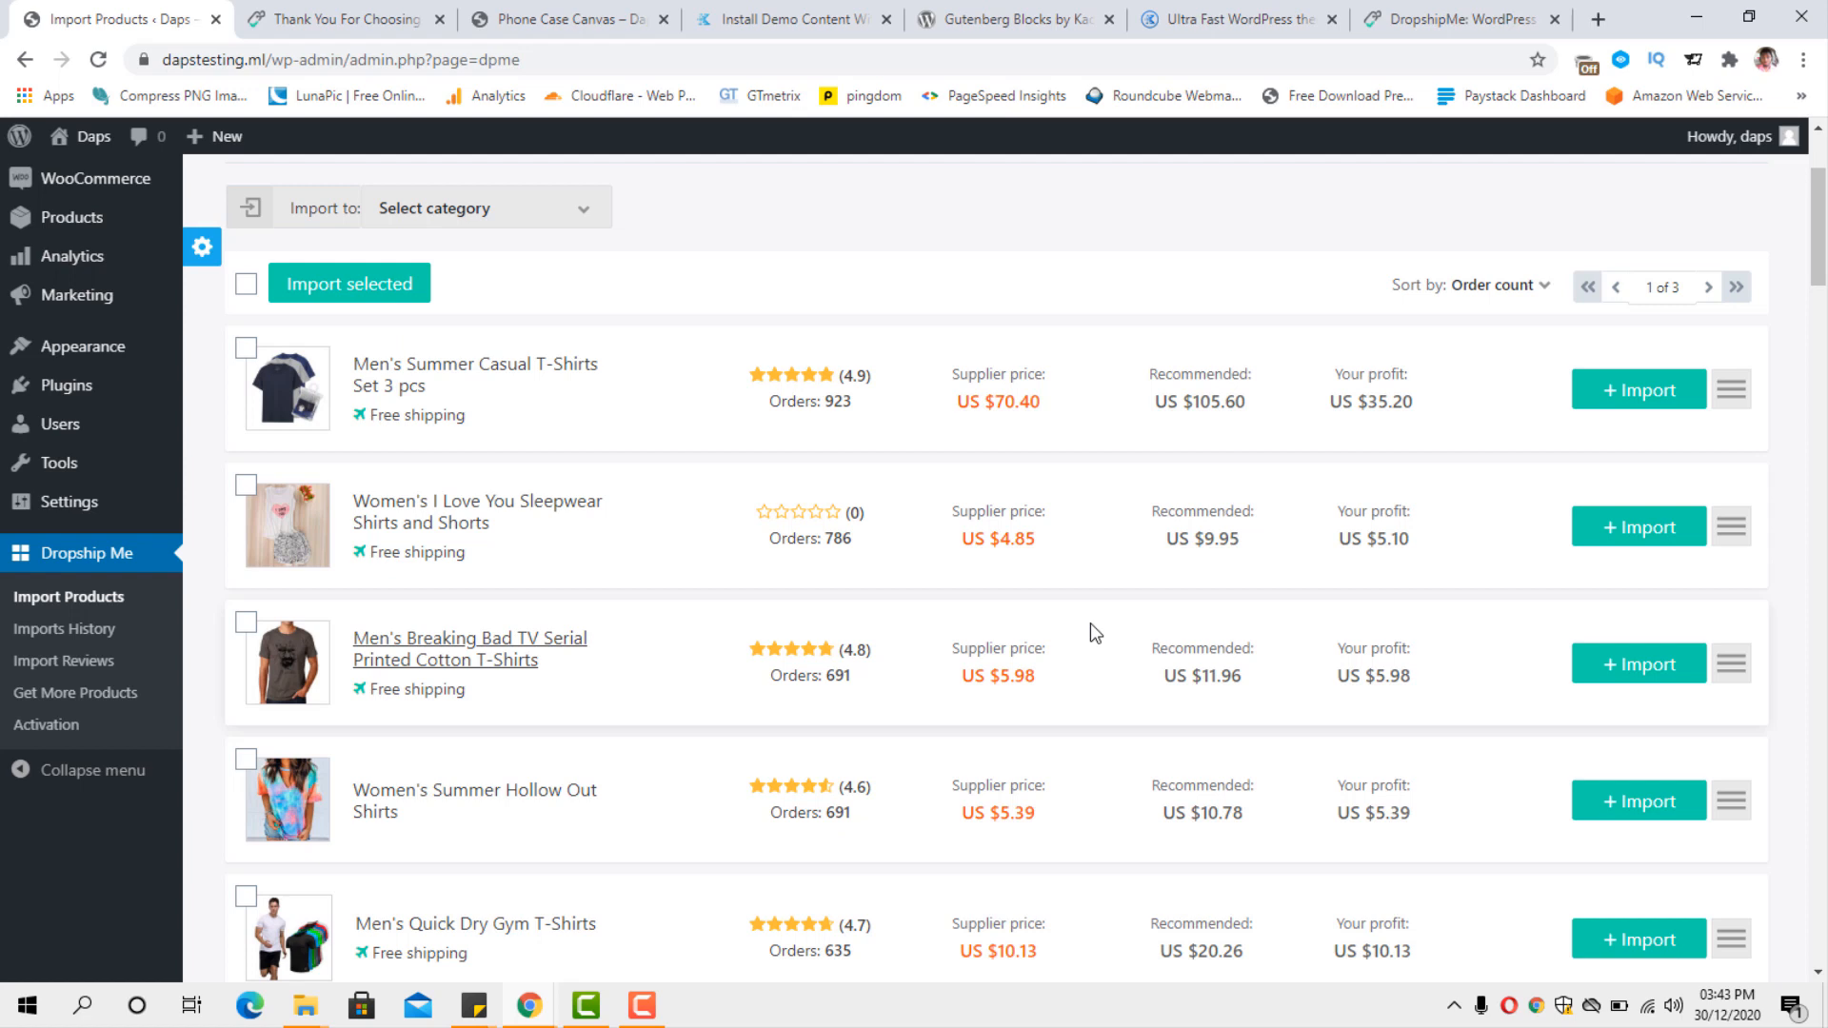
# Select shirts for import, including Men's Summer Casual T-Shirts Set 3 pcs, Russian Style Funny Men's, Women's Casual Long Sleeve and Men's Boxing Cat Printed.
pyautogui.click(247, 349)
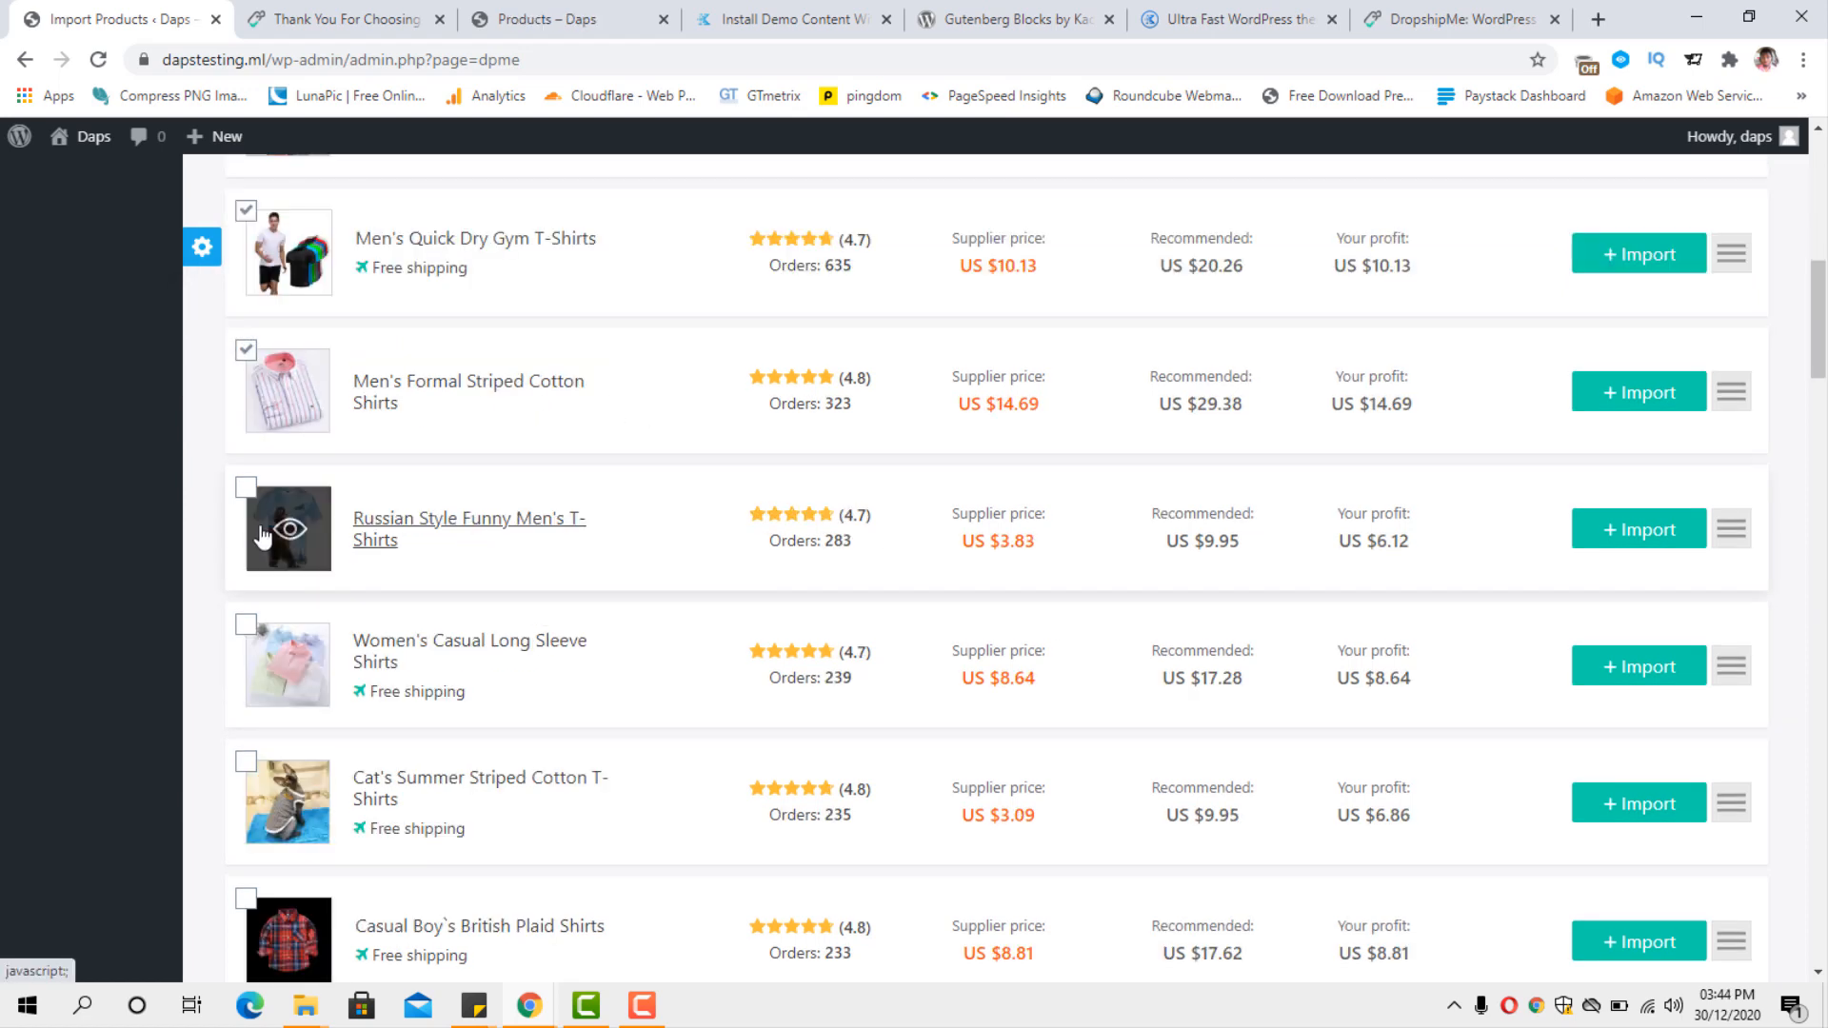
pyautogui.click(245, 488)
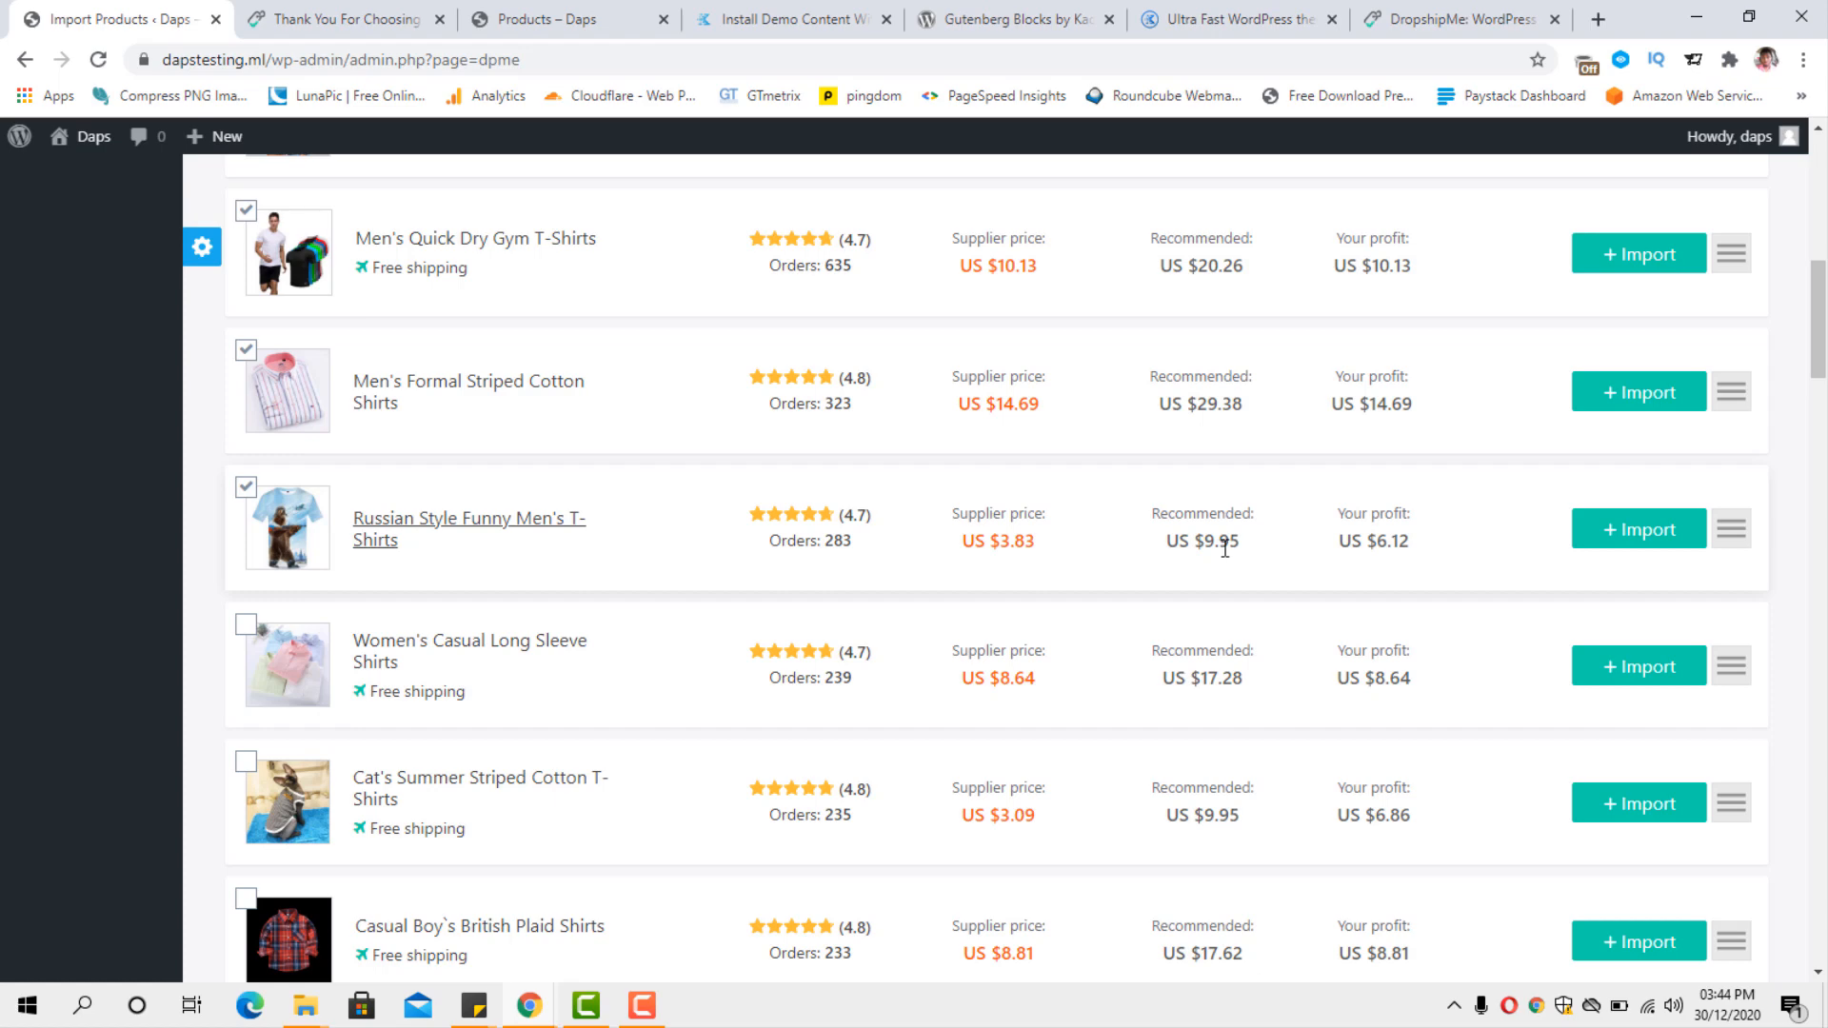
pyautogui.scroll(-3, 1225, 548)
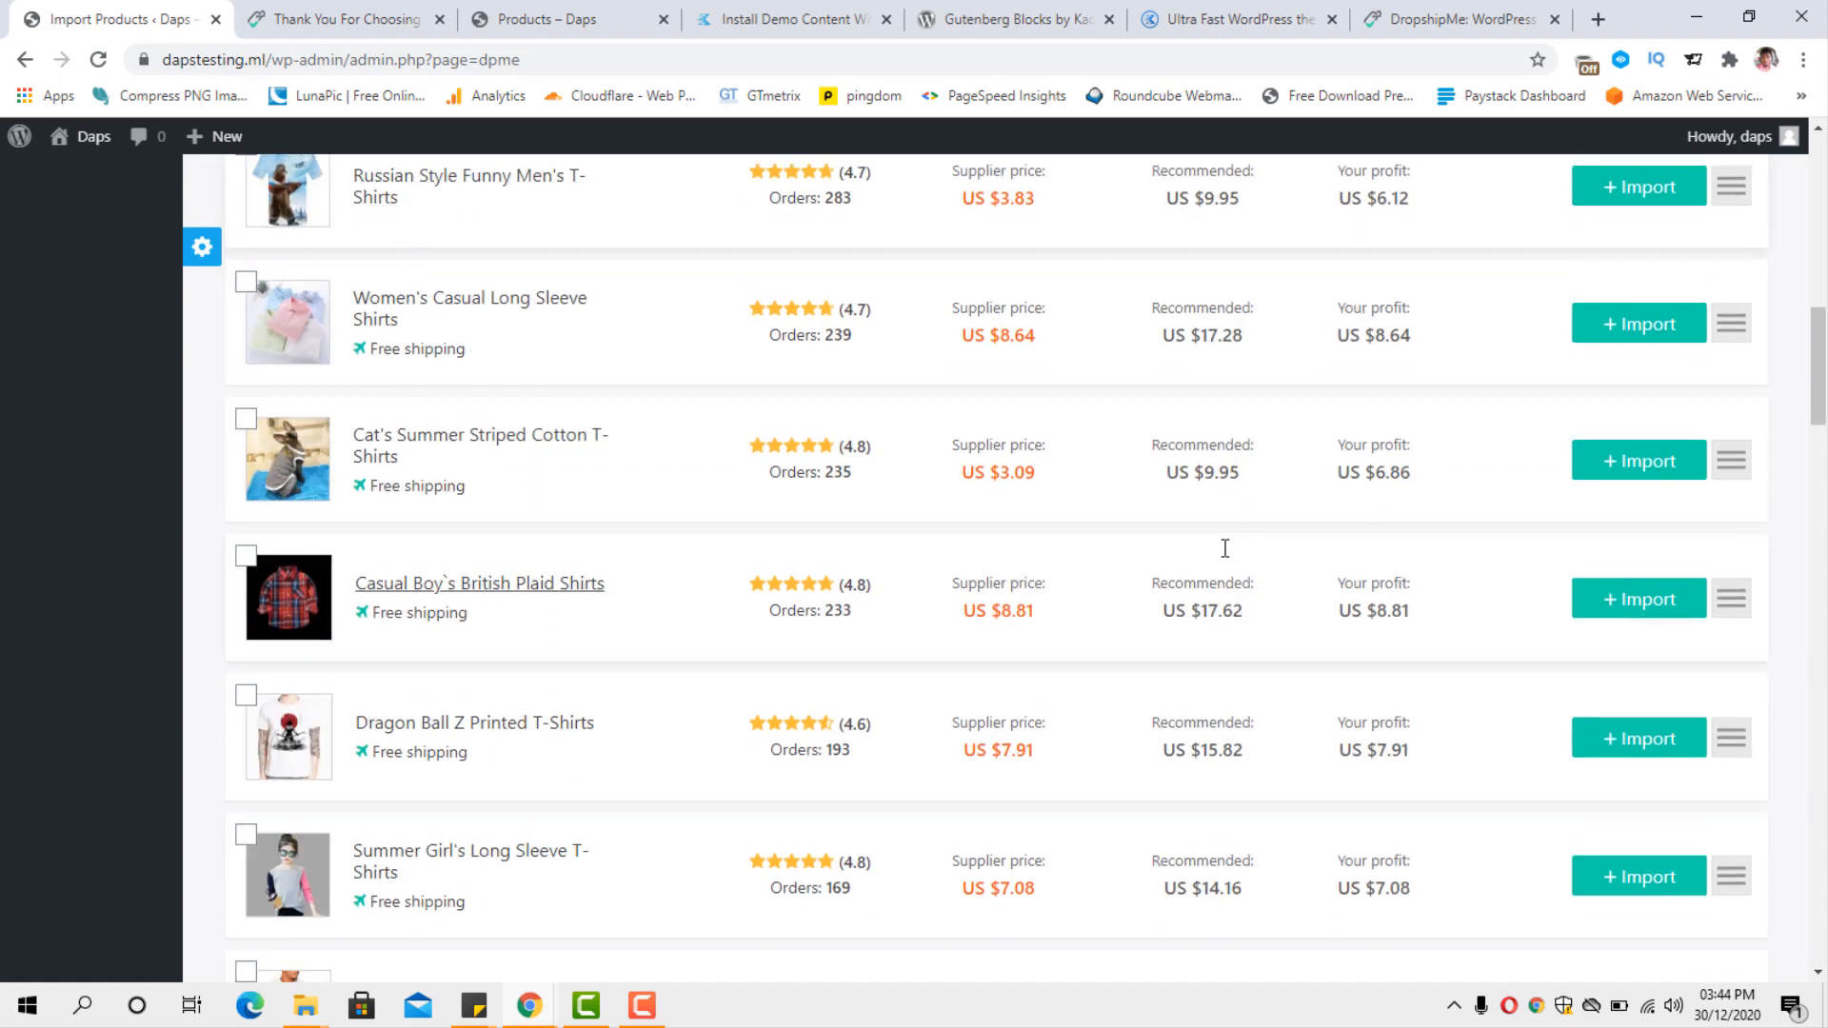
pyautogui.scroll(1, 1227, 553)
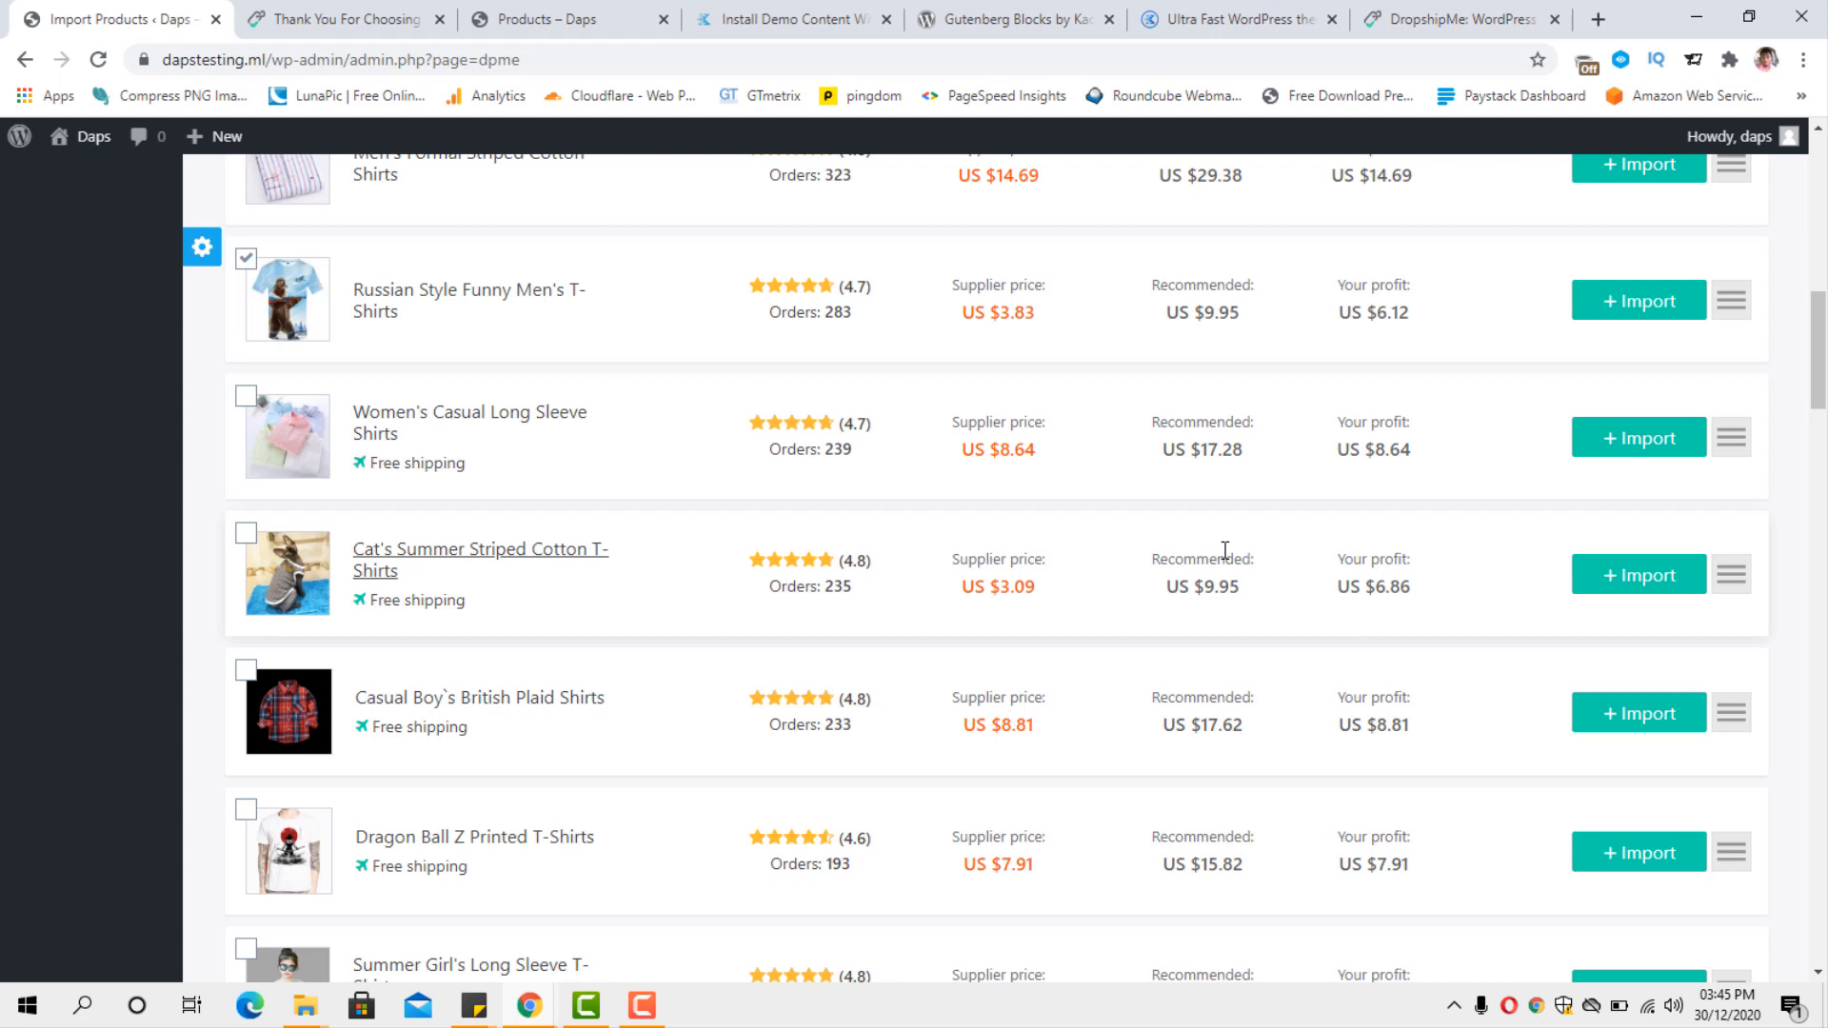
pyautogui.scroll(-1, 1225, 550)
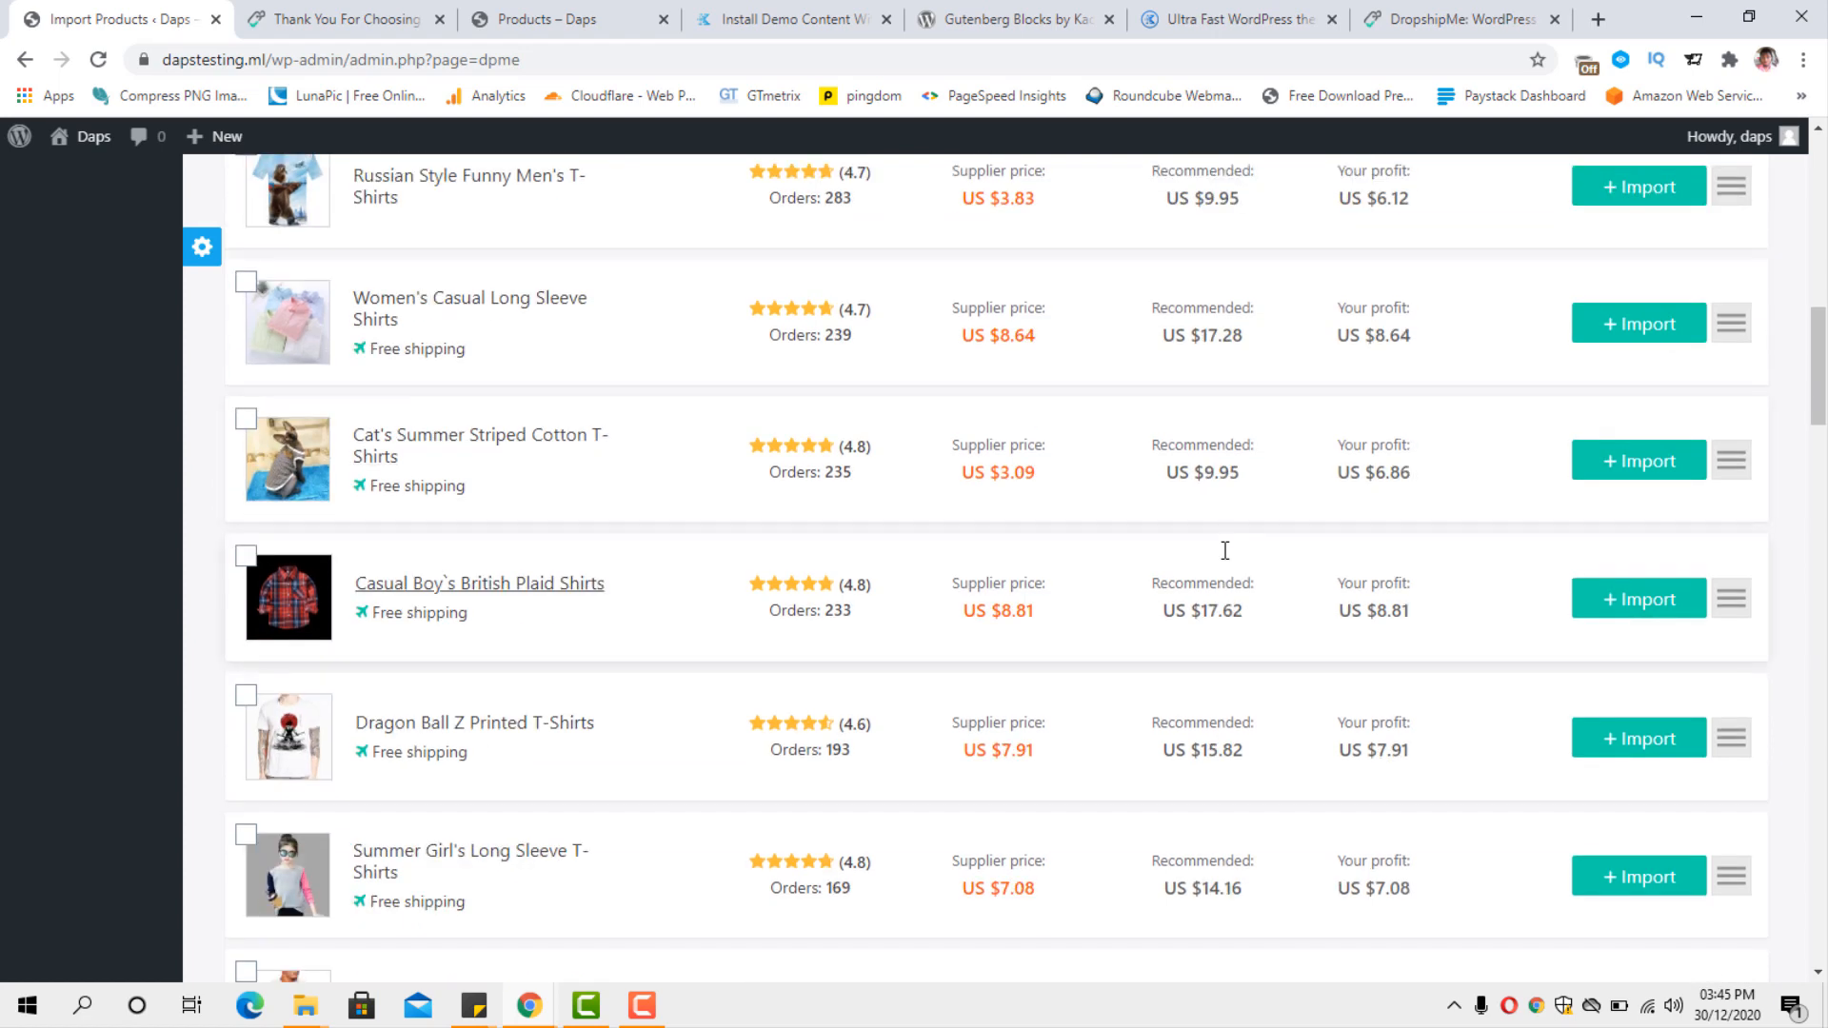
pyautogui.scroll(2, 733, 543)
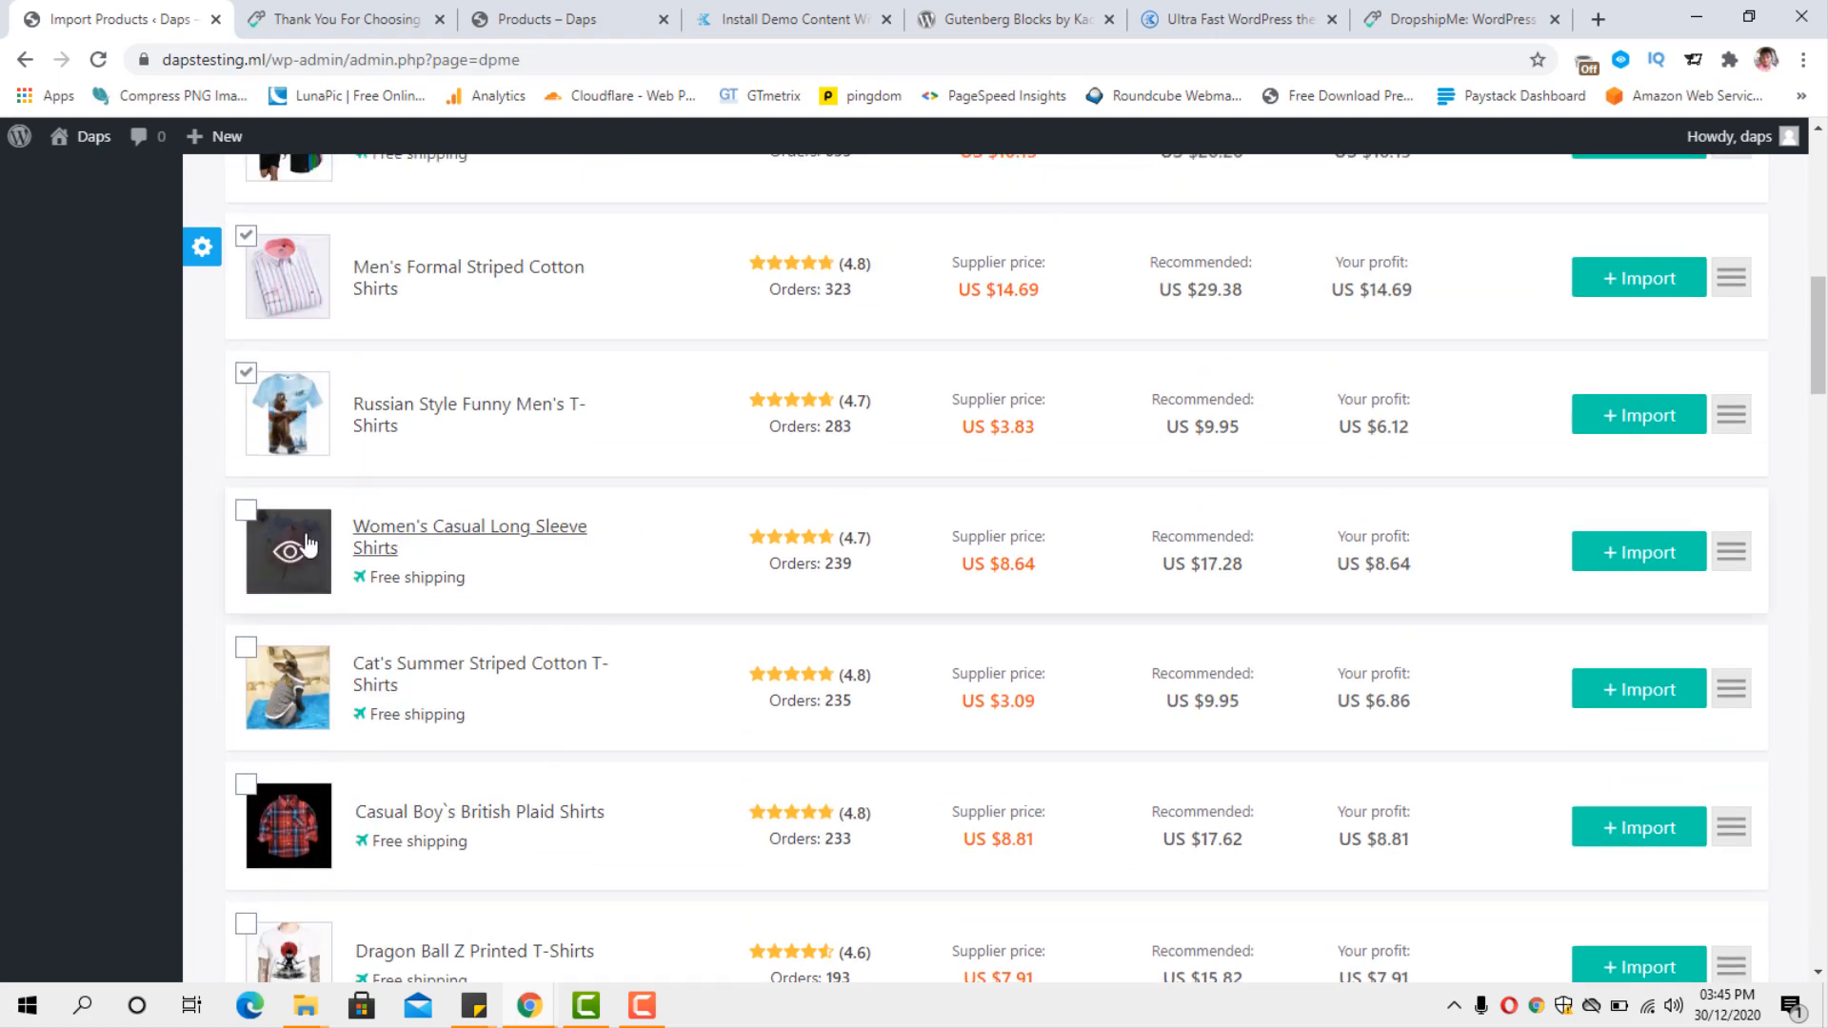
pyautogui.click(246, 514)
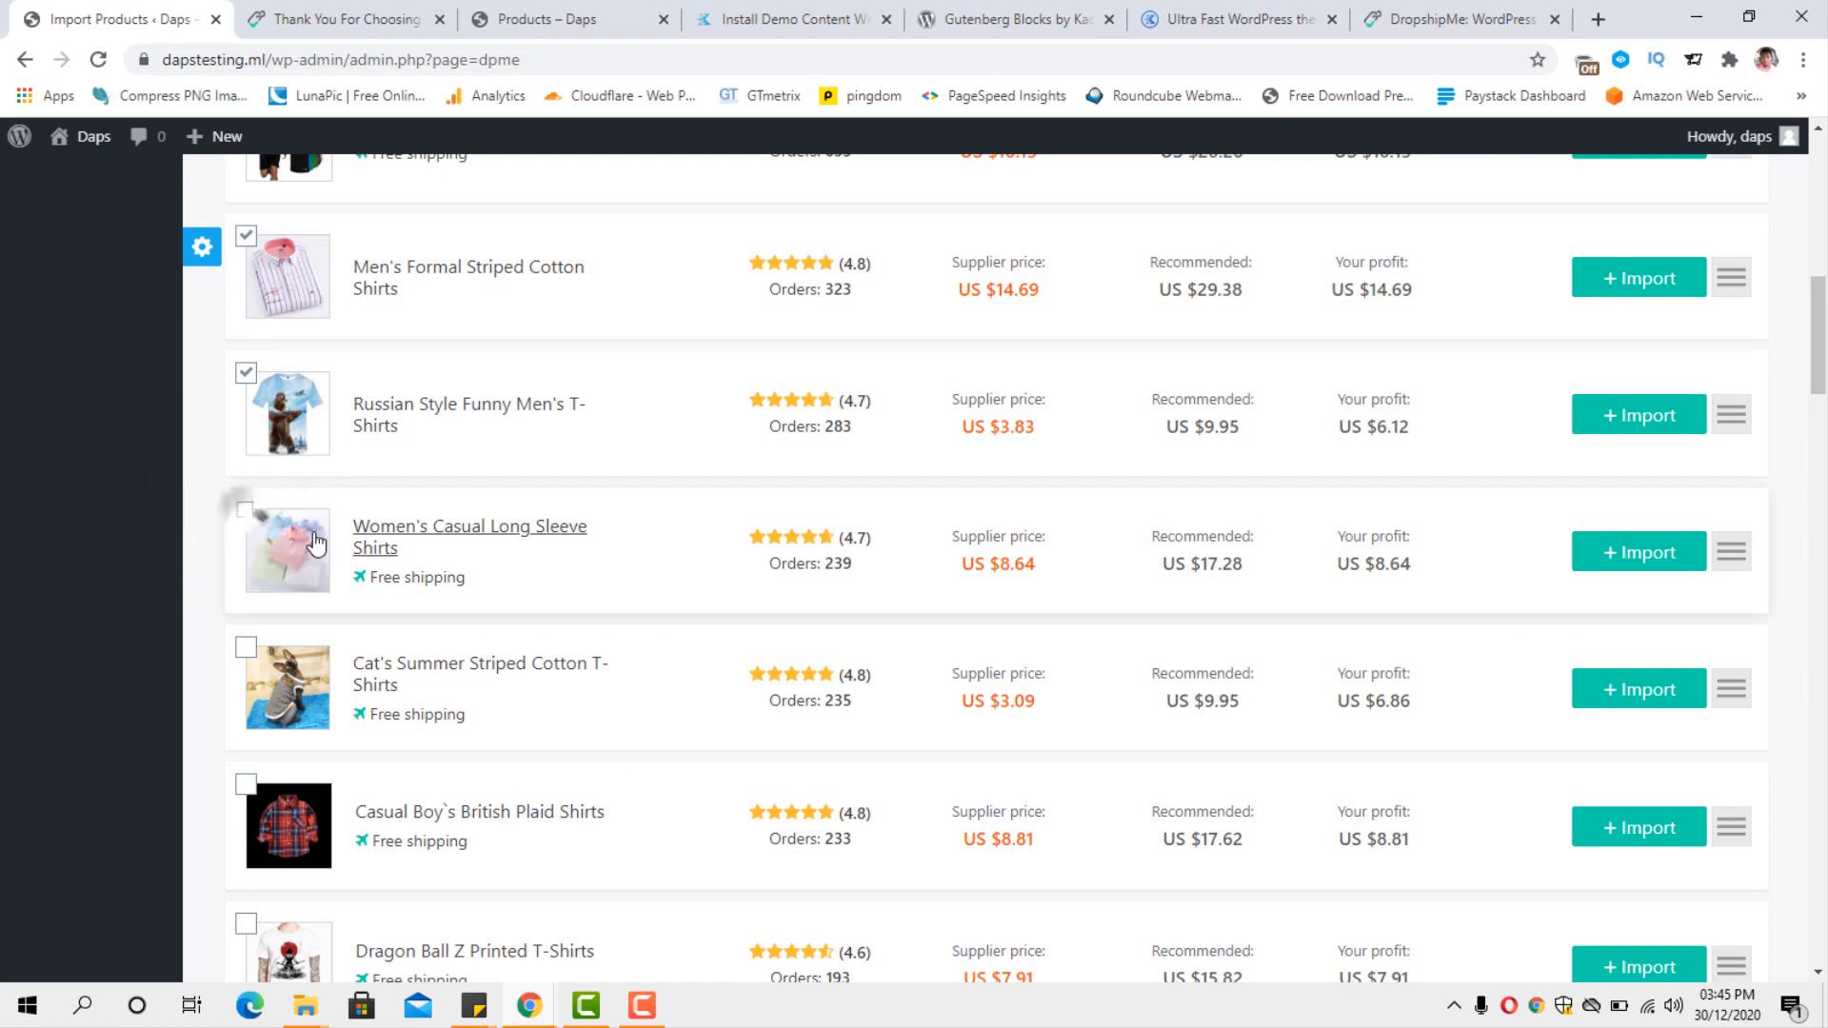
pyautogui.scroll(-5, 413, 555)
pyautogui.scroll(-2, 413, 555)
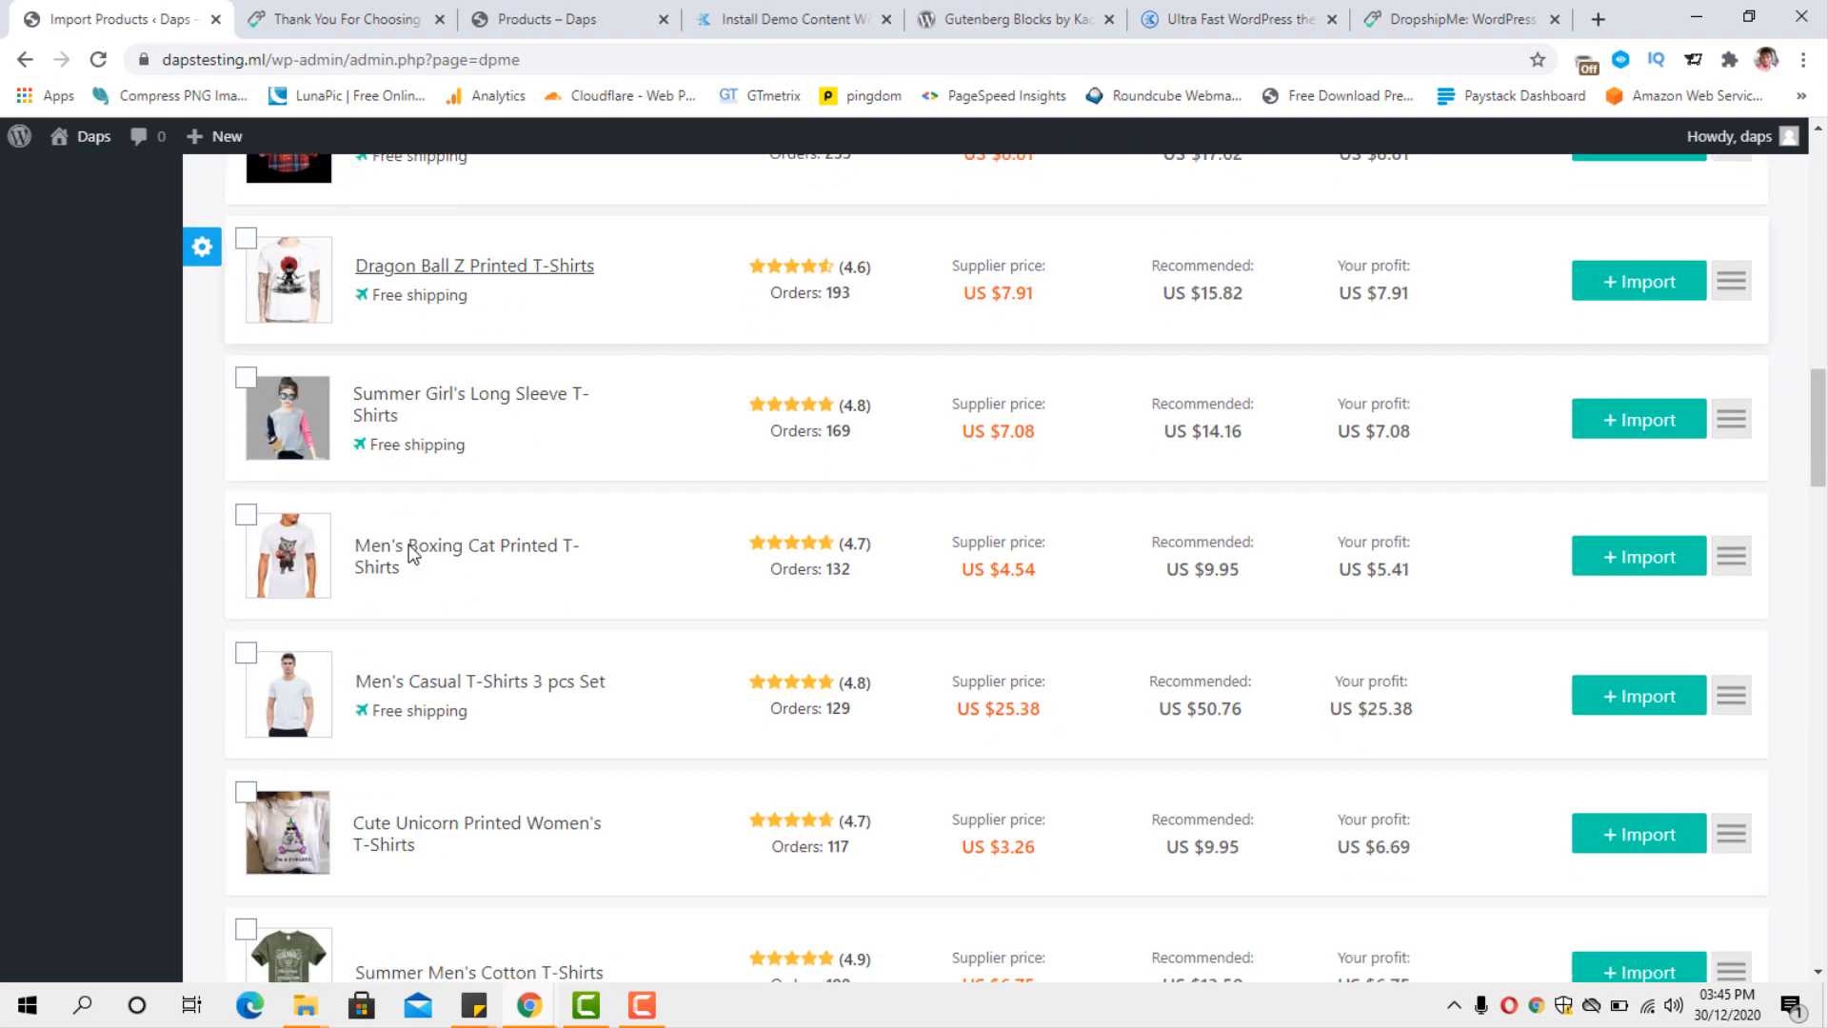
pyautogui.click(244, 521)
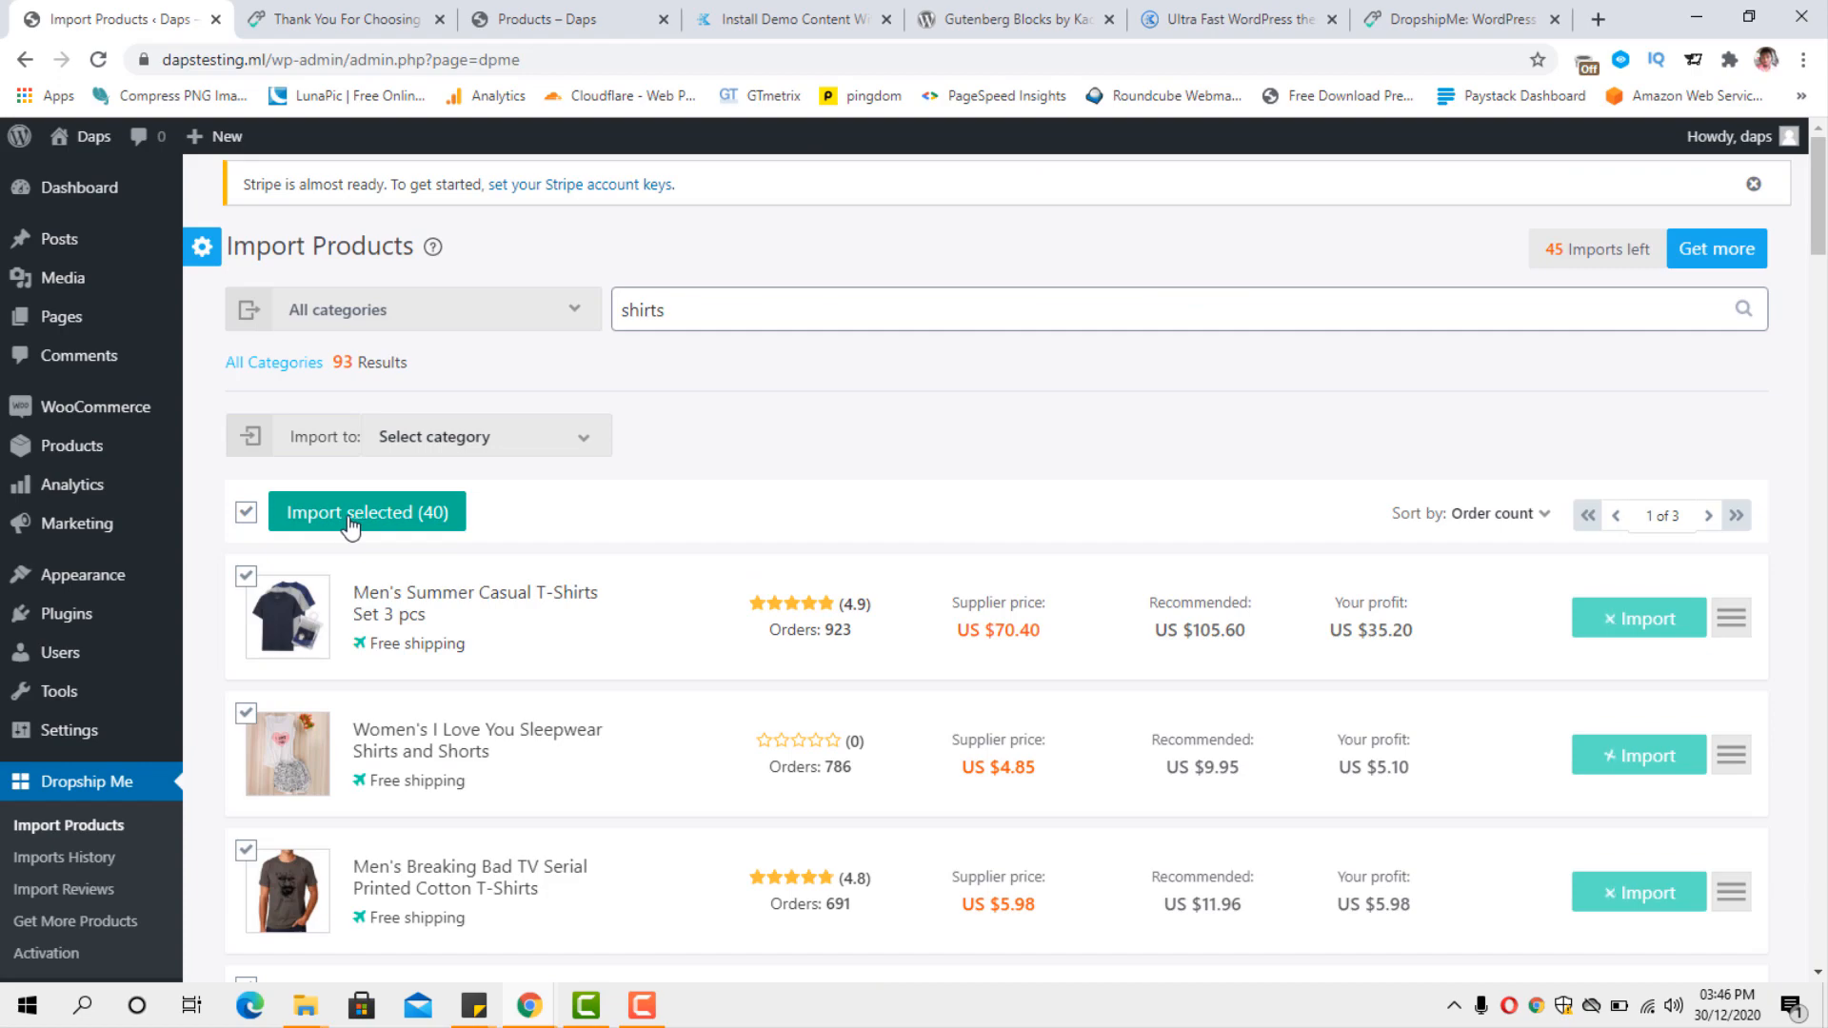
# Check the import progress of the selected shirts throughout the product list.
pyautogui.scroll(-18, 1499, 578)
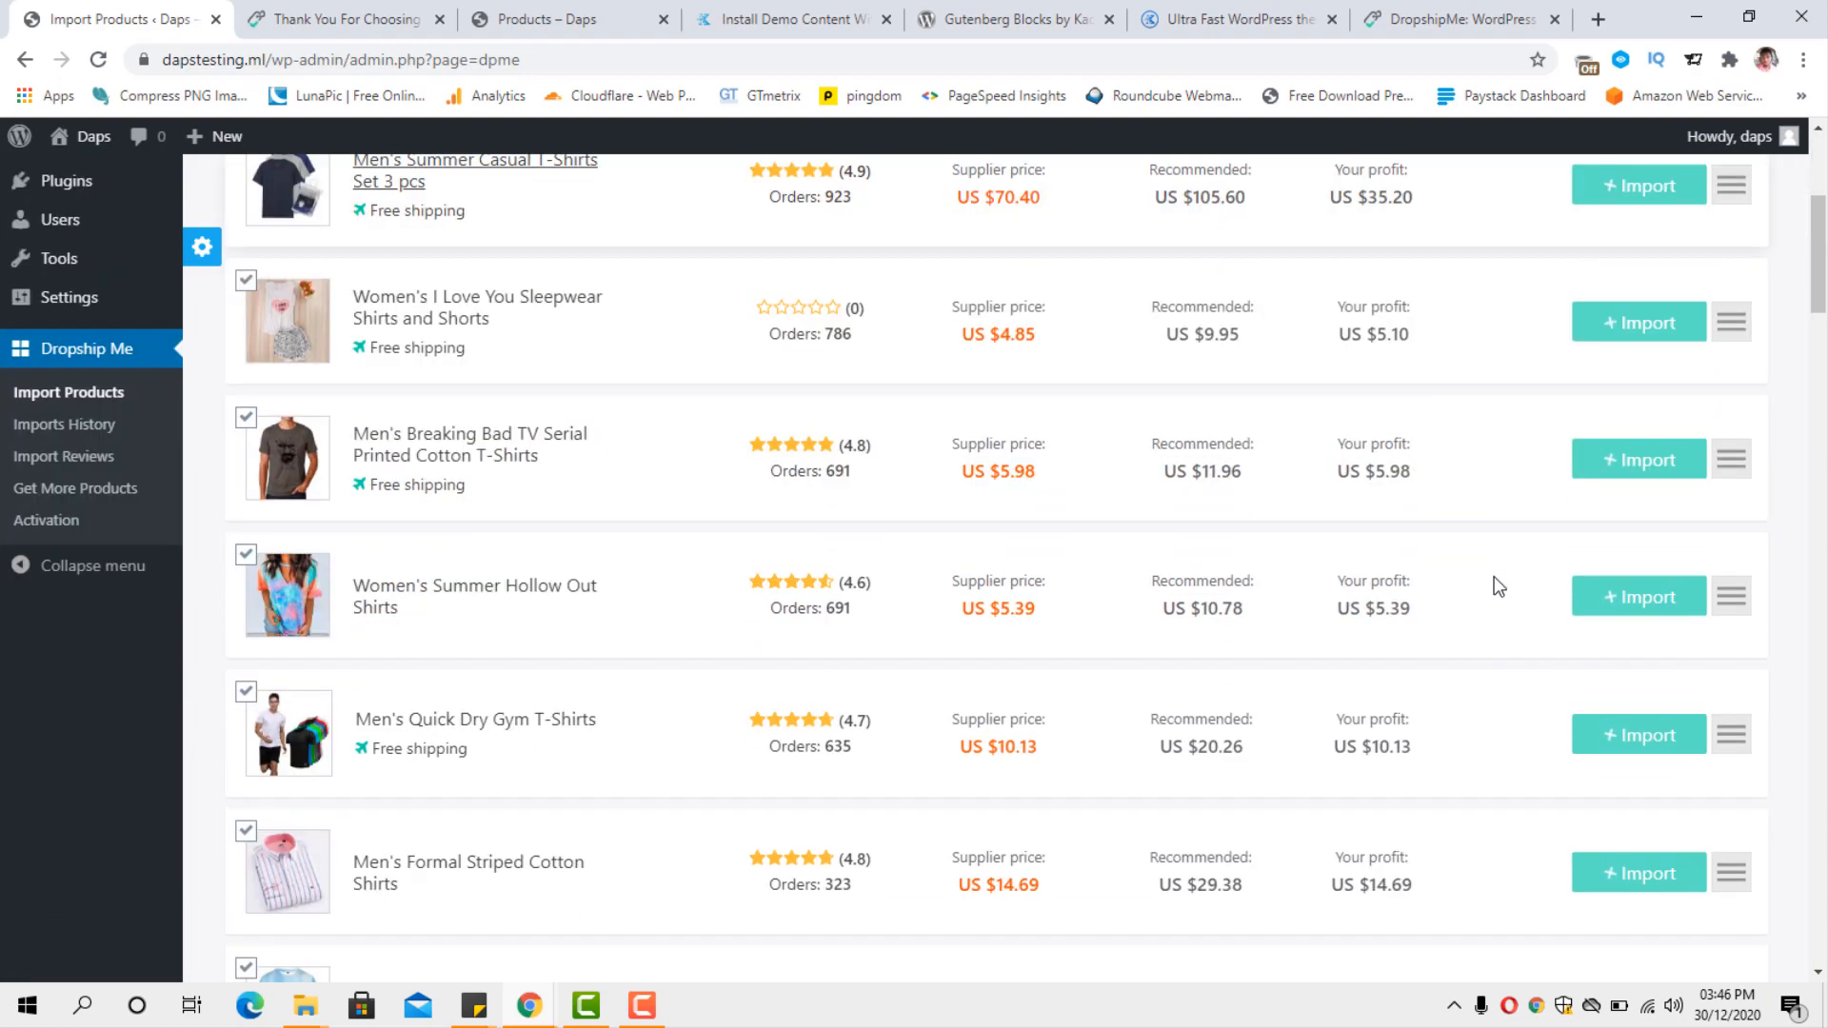
pyautogui.scroll(-5, 1493, 584)
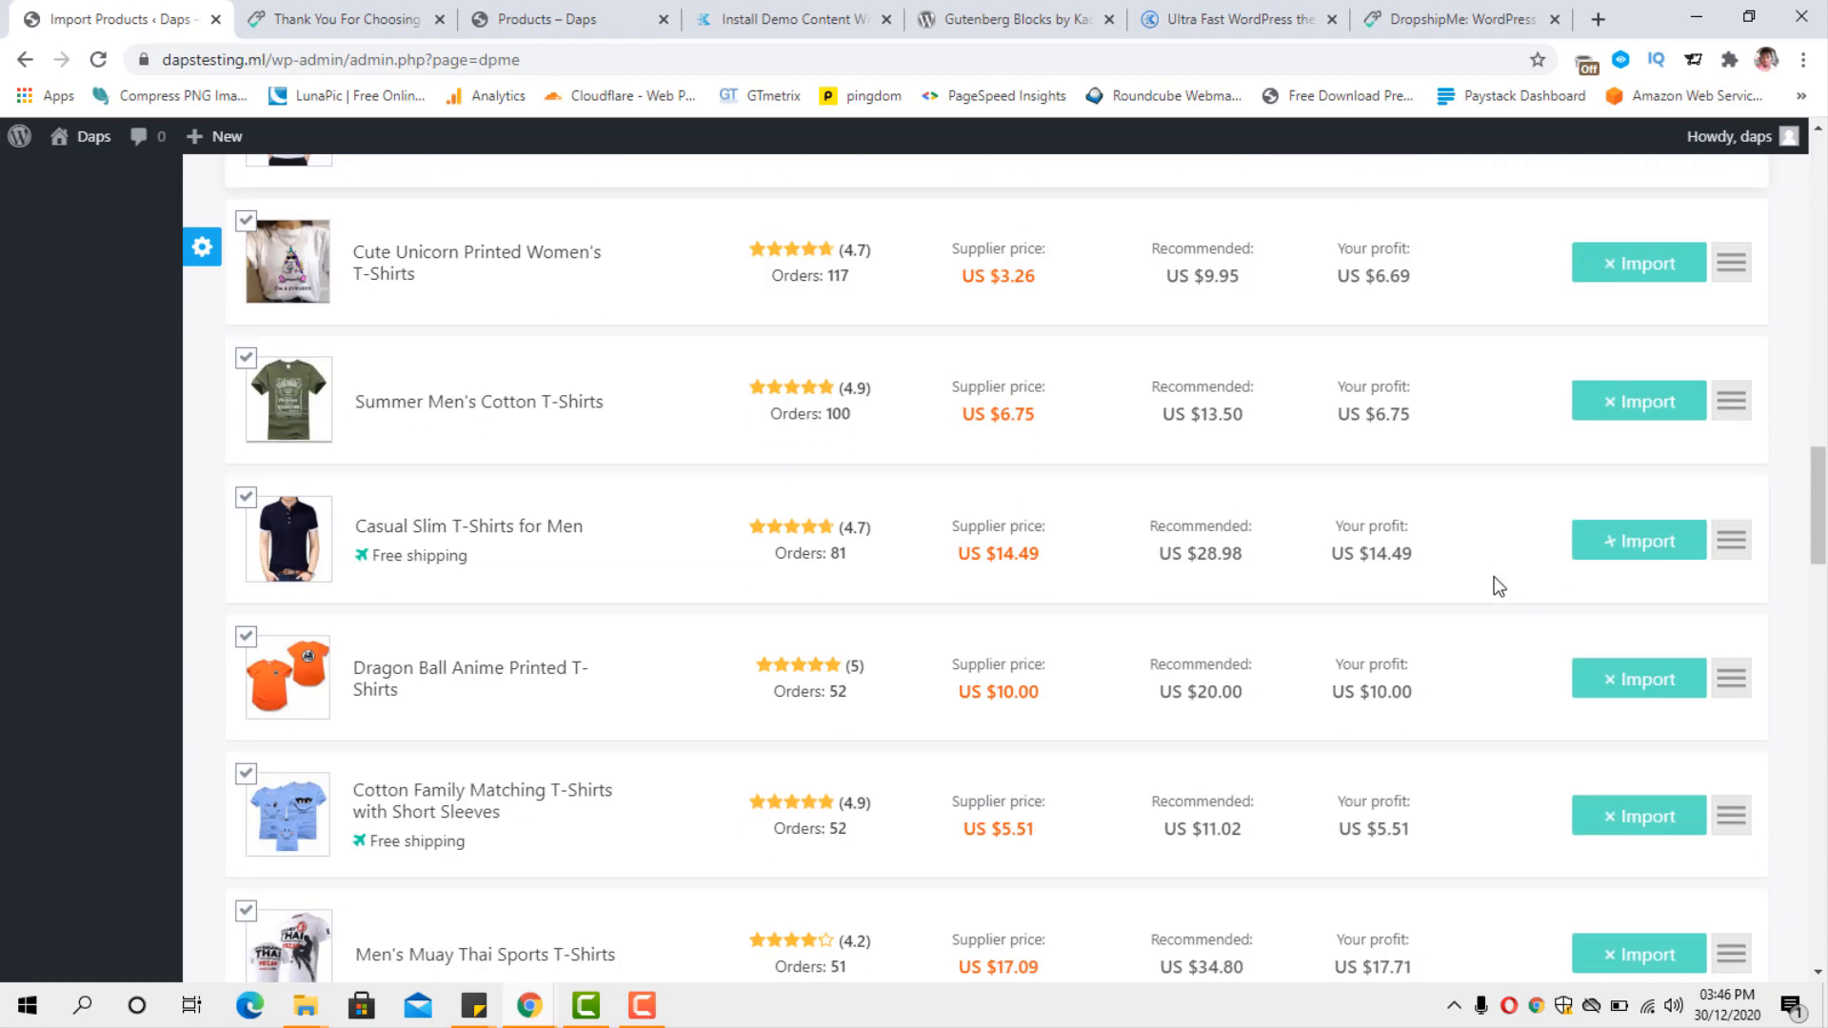
pyautogui.scroll(10, 1494, 584)
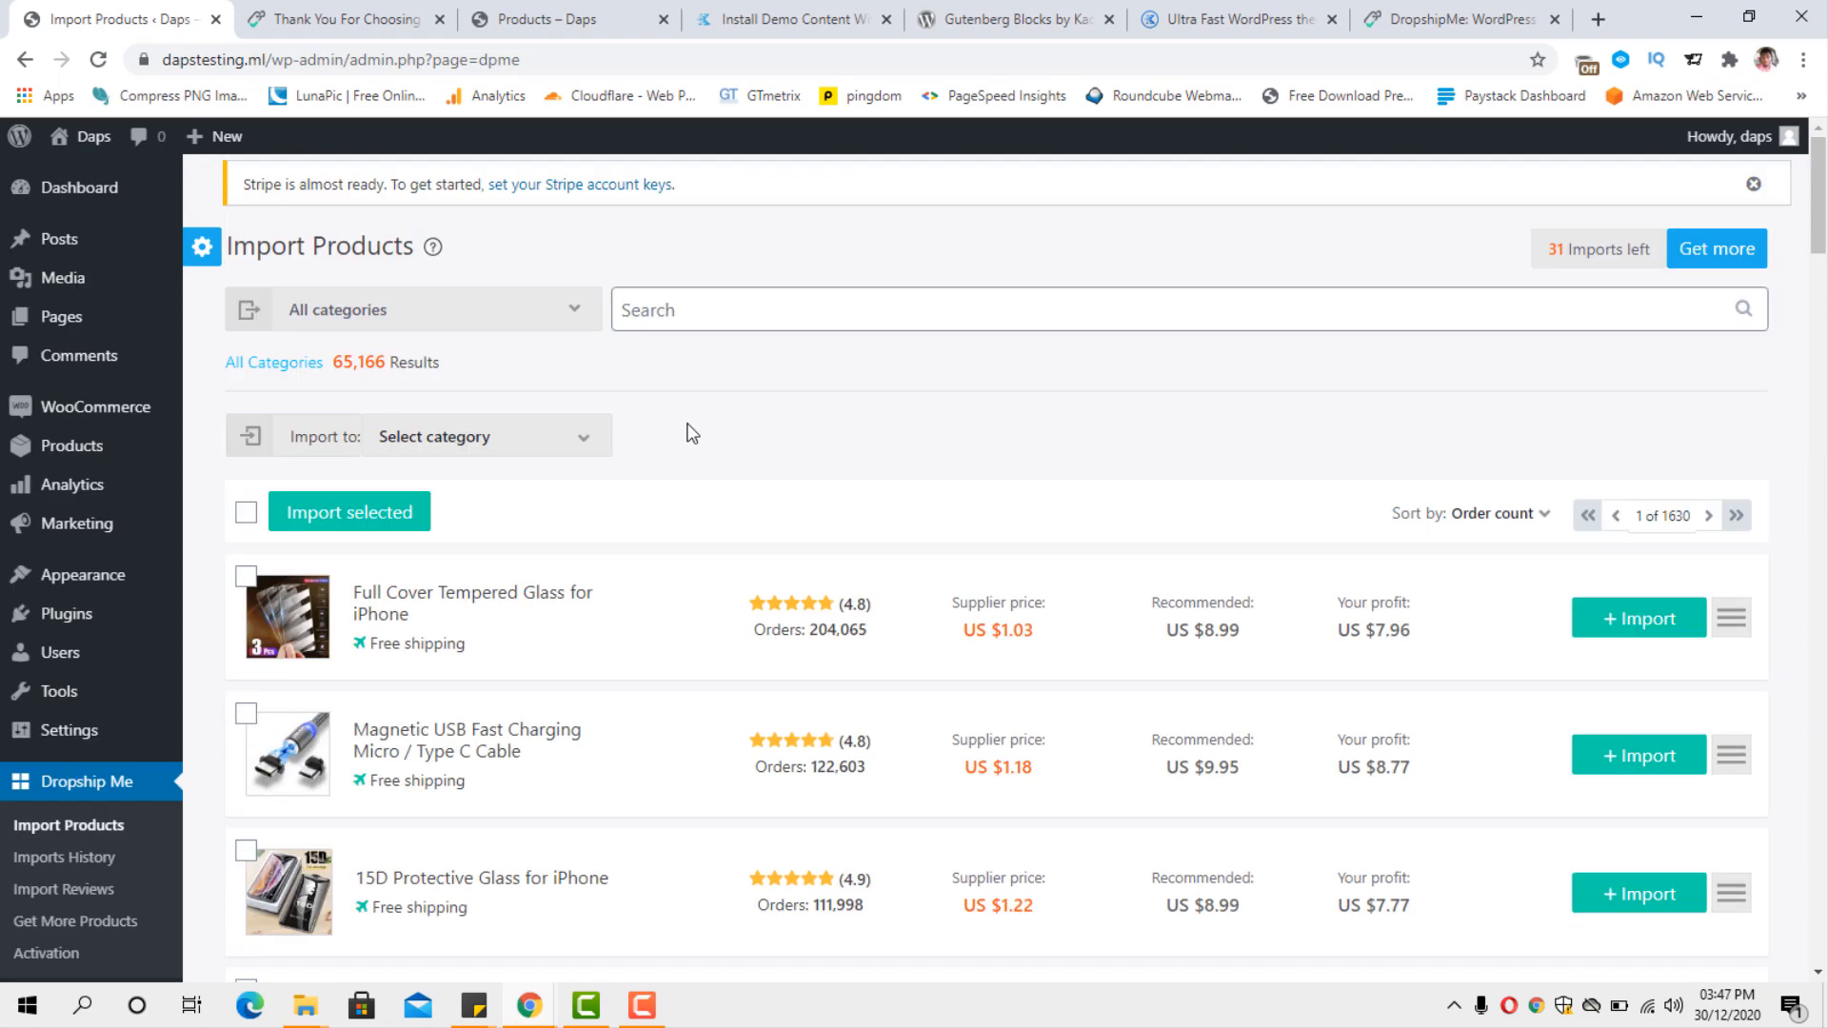
# Open the store's list of all products and look through the imported draft shirts.
pyautogui.moveTo(57, 453)
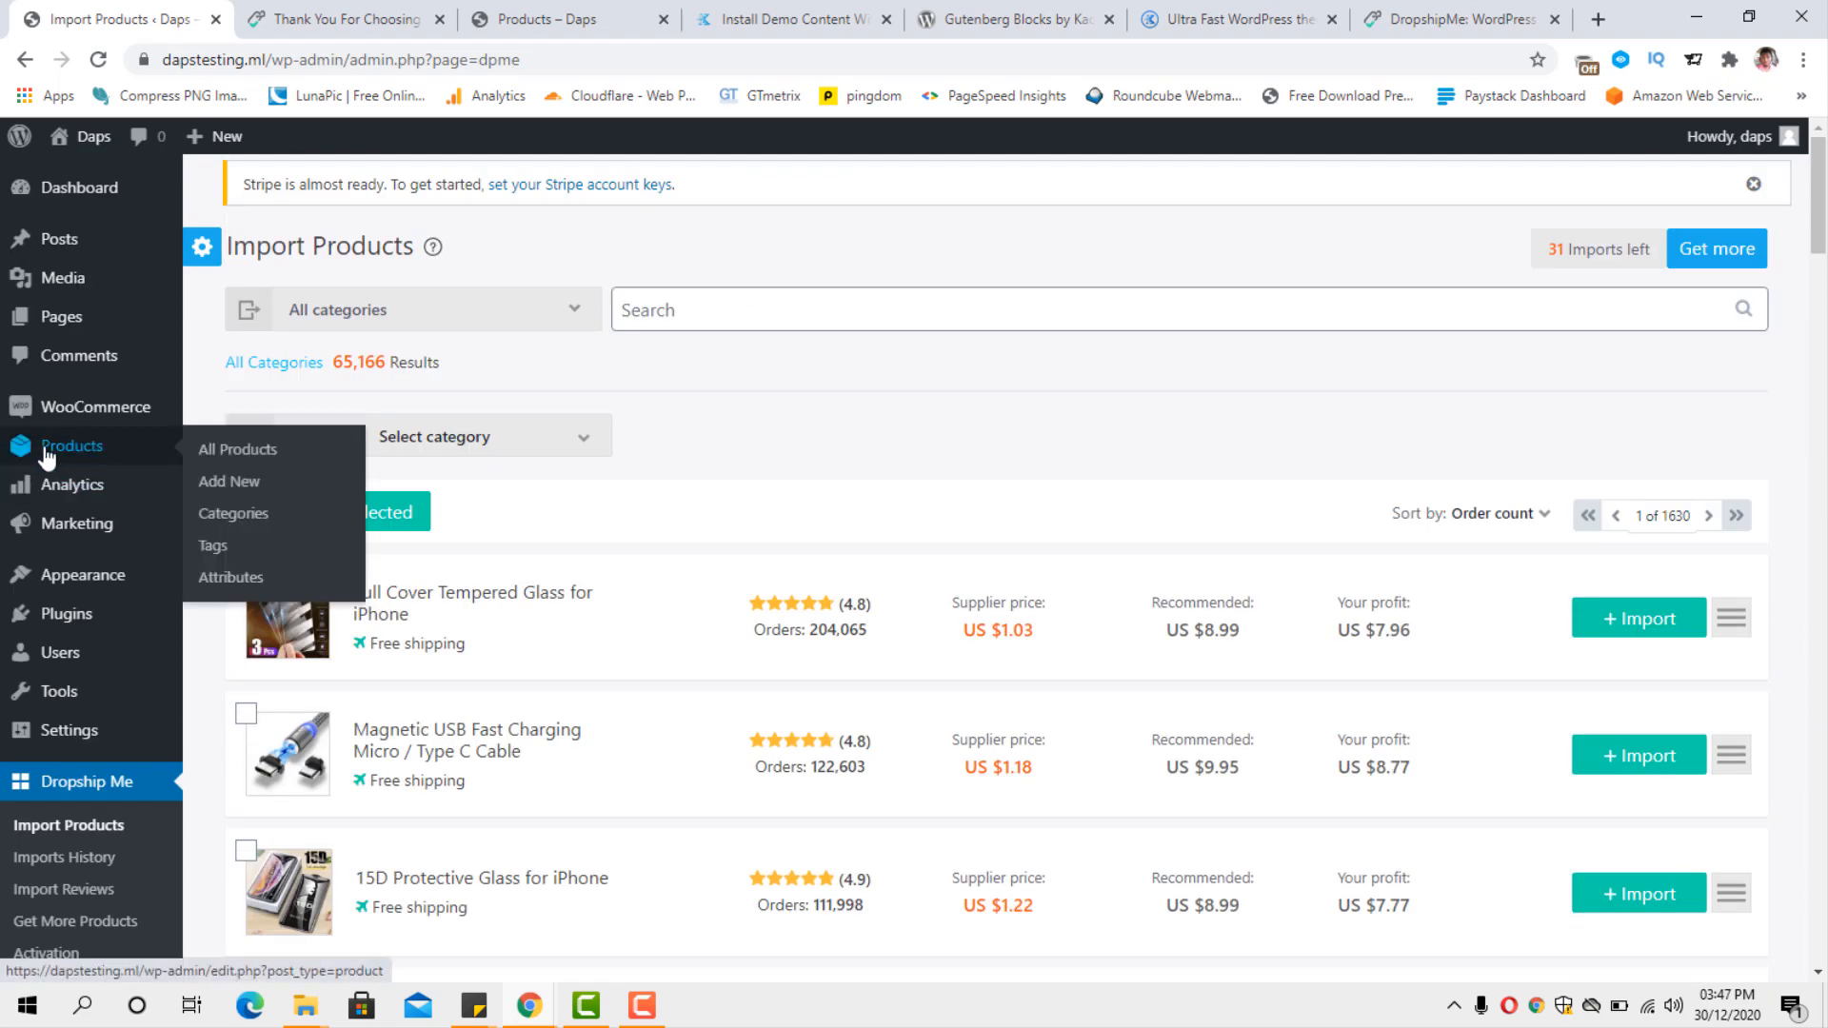
pyautogui.click(225, 455)
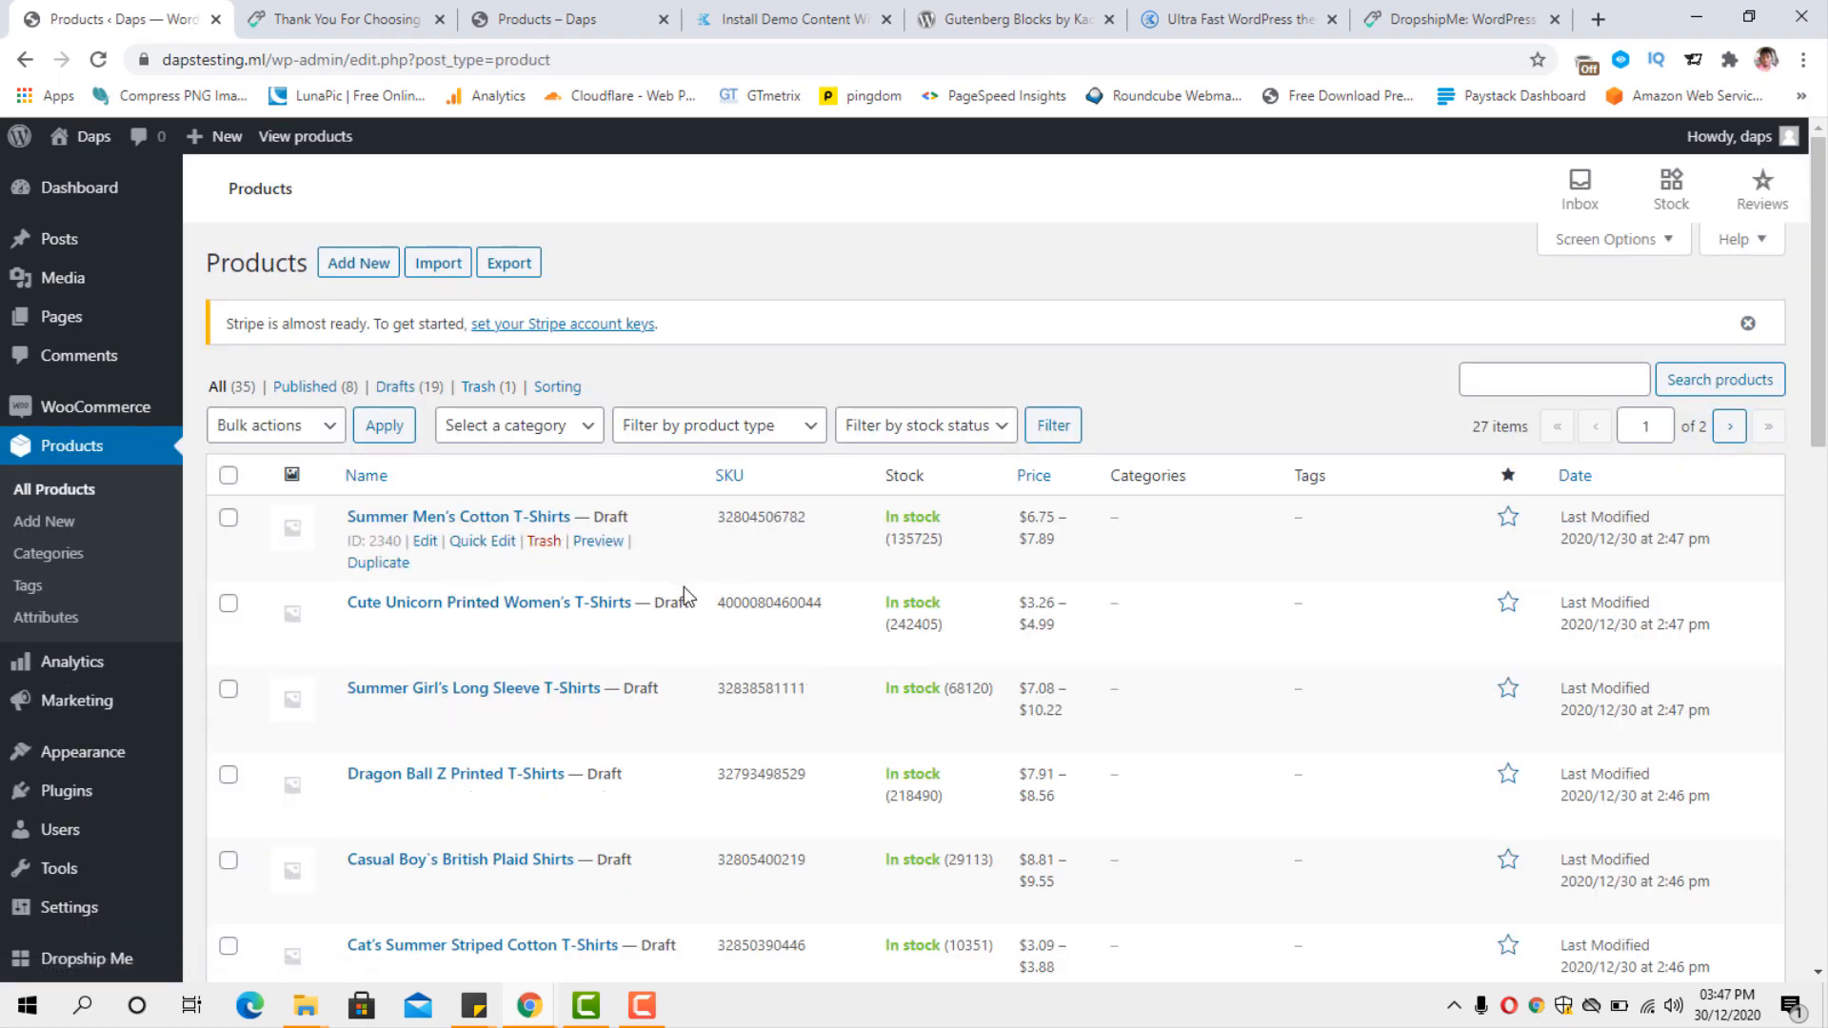
pyautogui.scroll(-14, 684, 587)
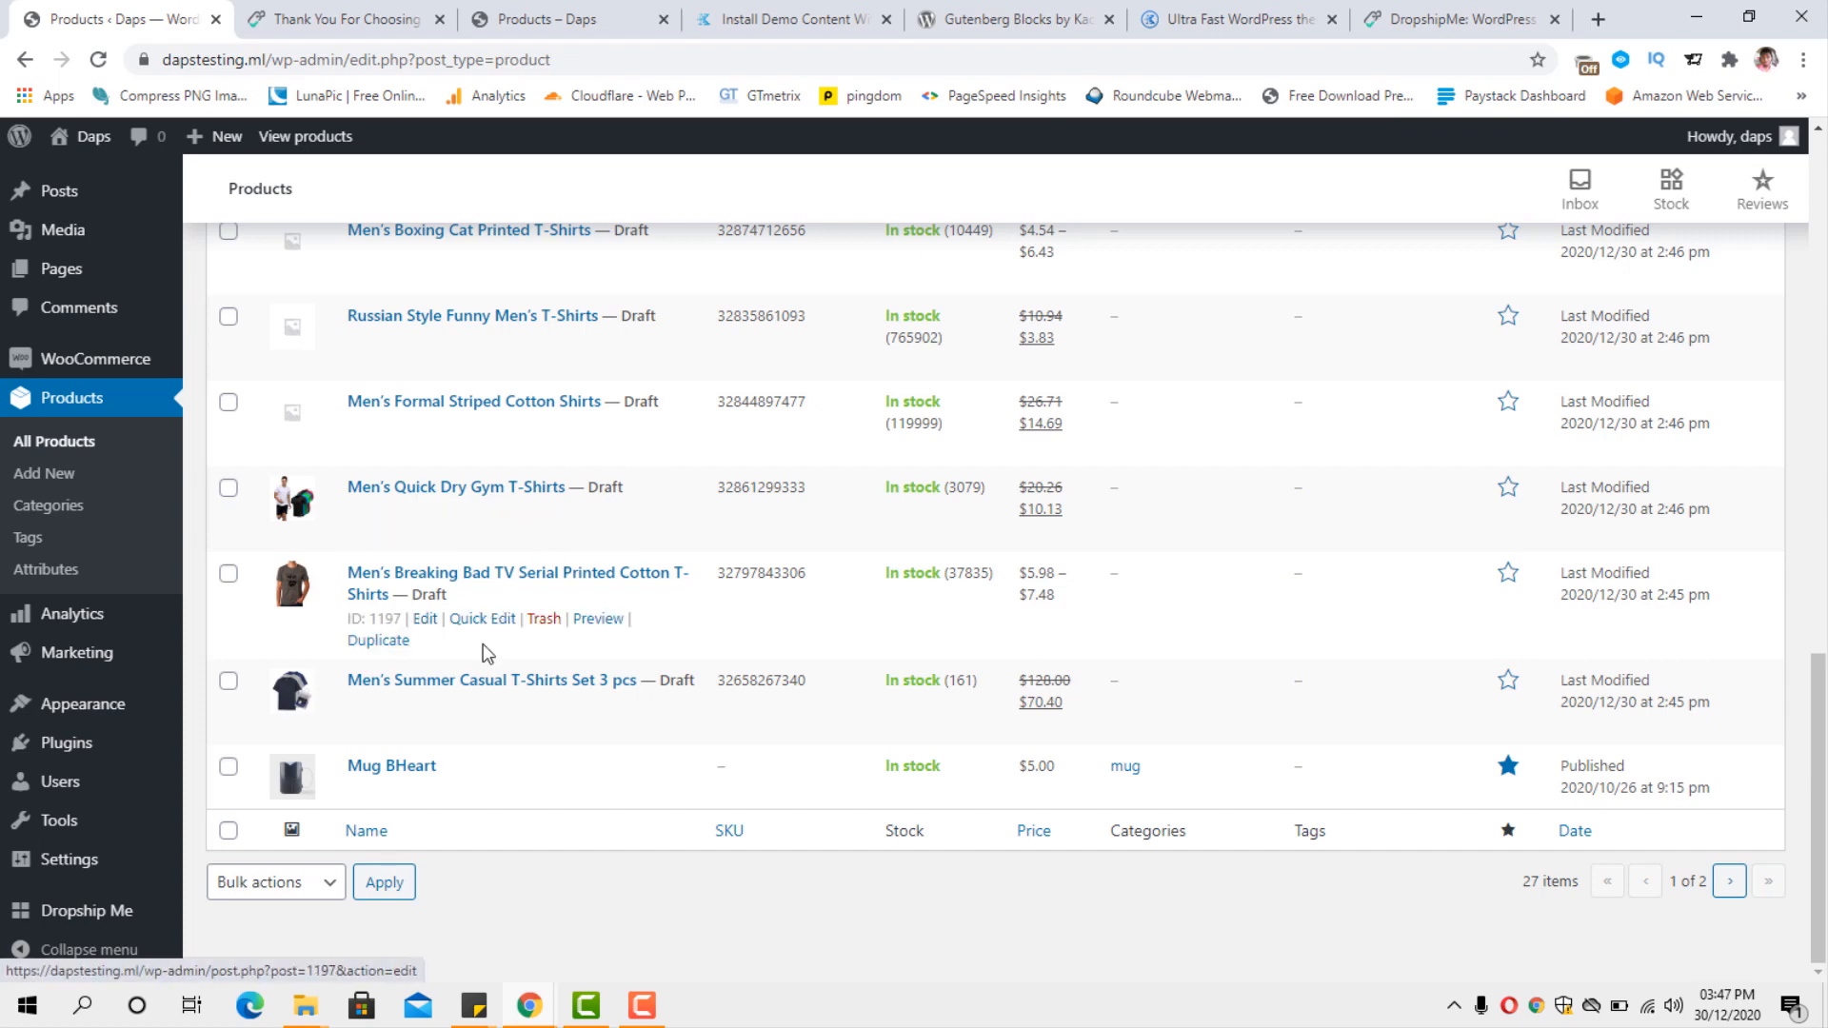
pyautogui.scroll(5, 607, 514)
pyautogui.scroll(8, 609, 515)
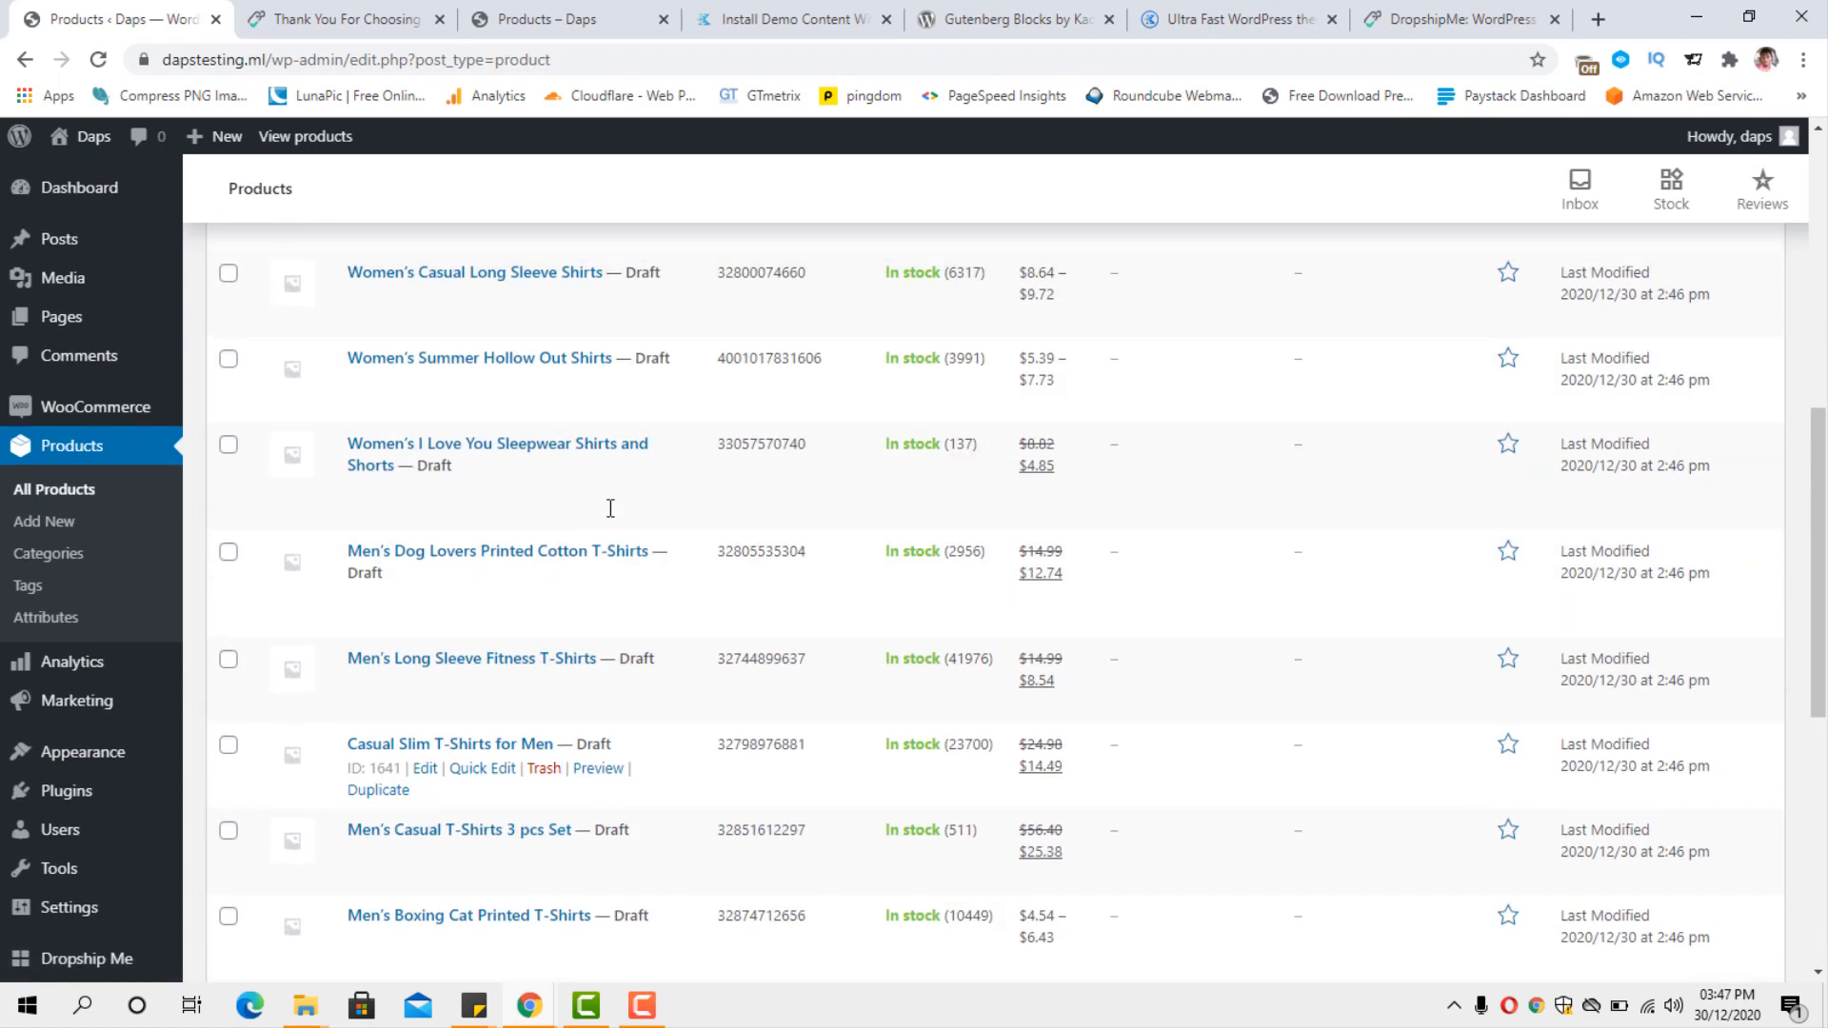
pyautogui.scroll(2, 611, 509)
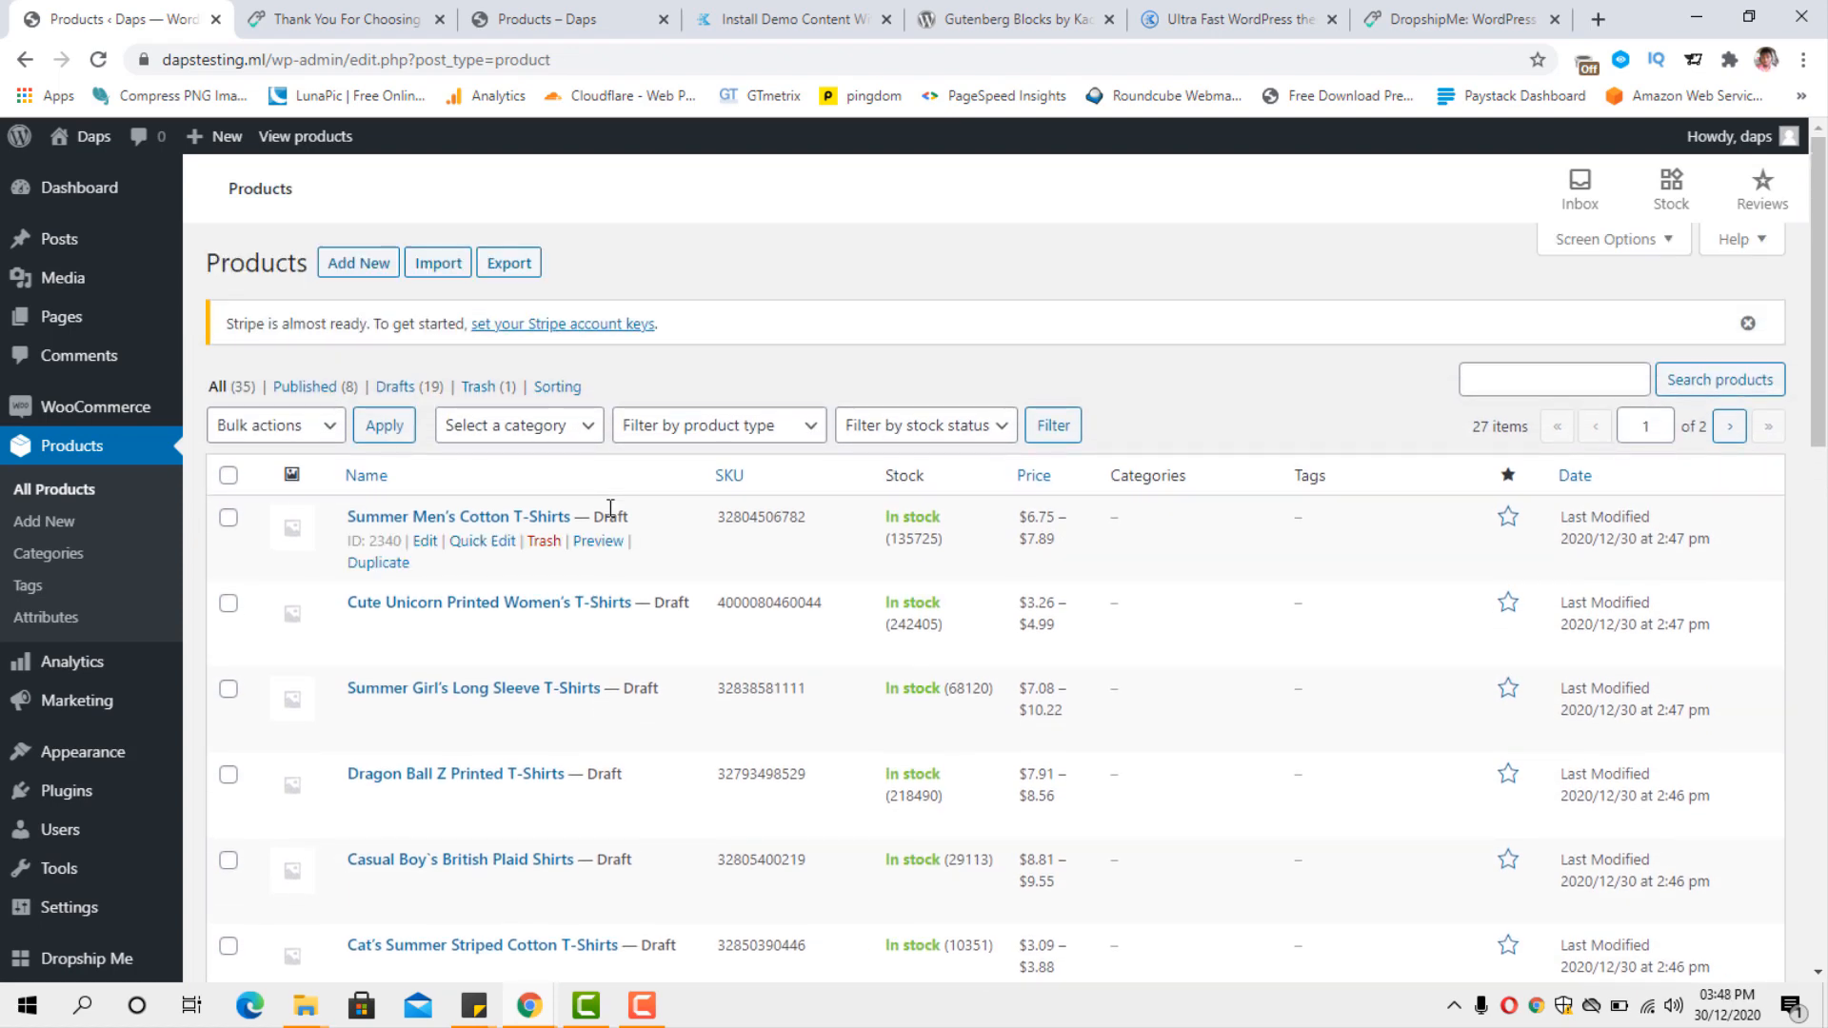
# Quick-edit Summer Men's Cotton T-Shirts, set its status to Published and save the change.
pyautogui.click(481, 542)
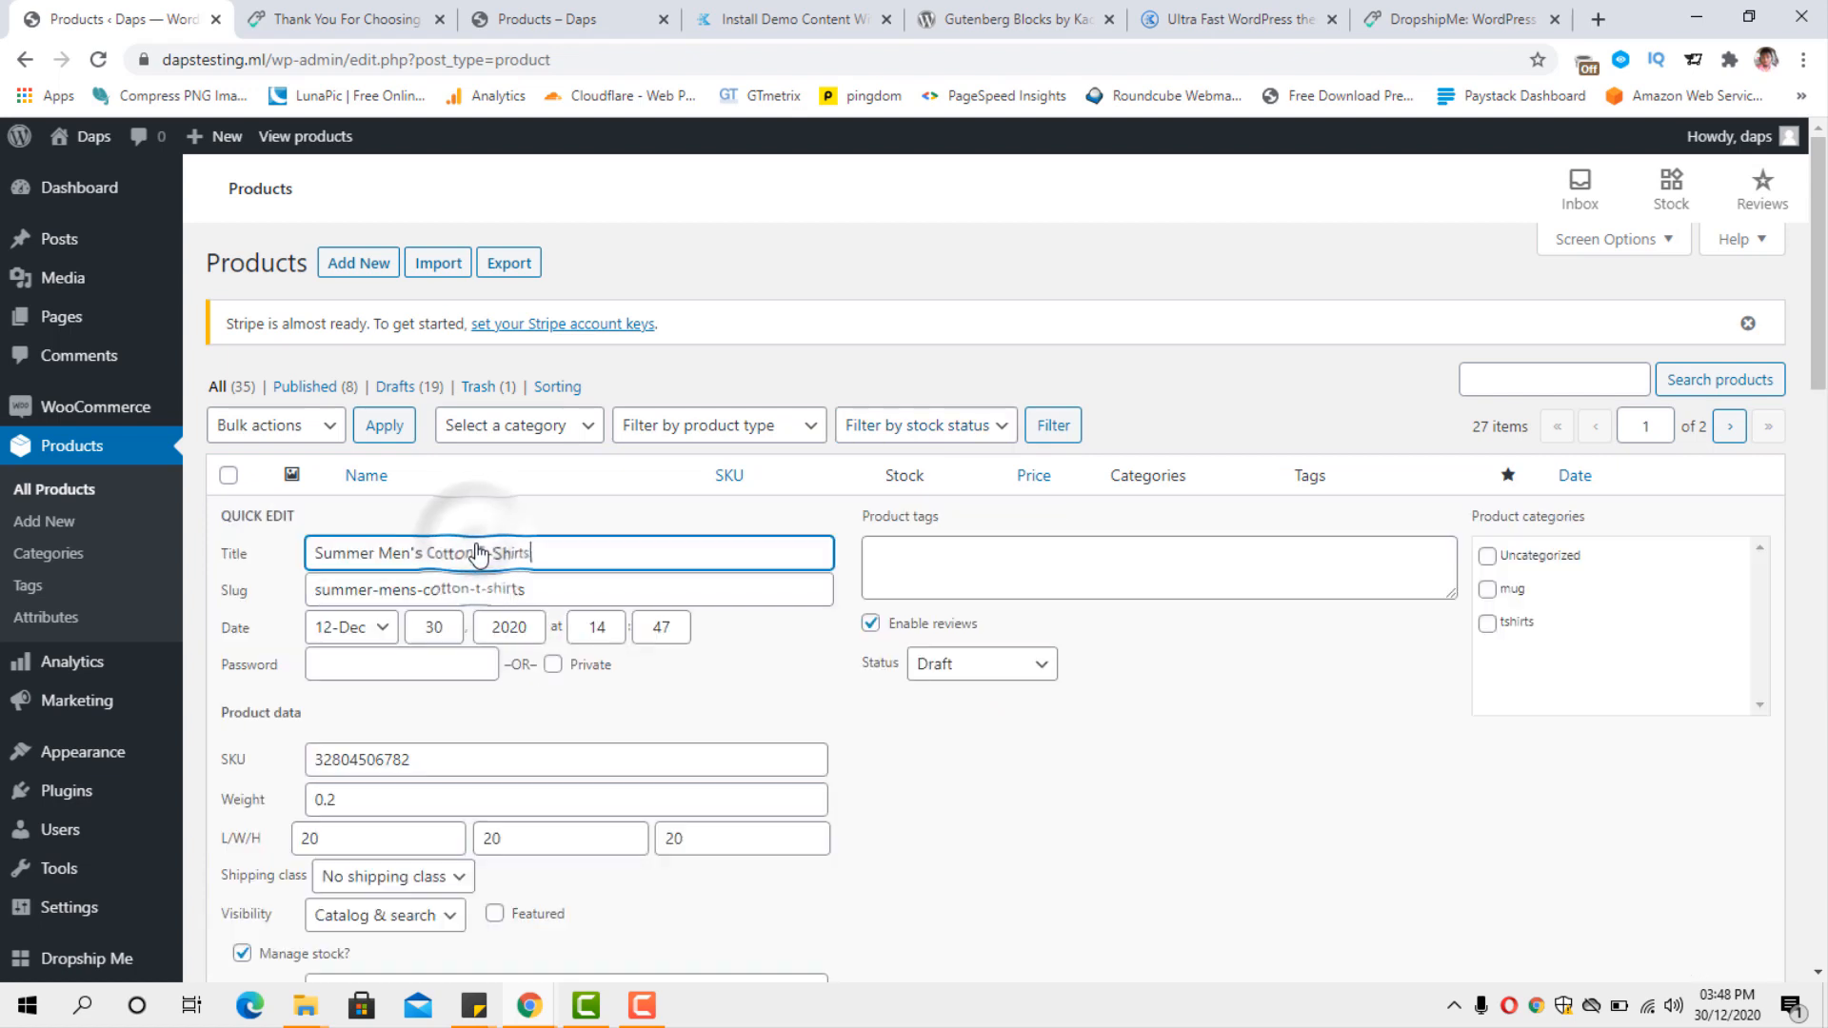
pyautogui.click(1031, 669)
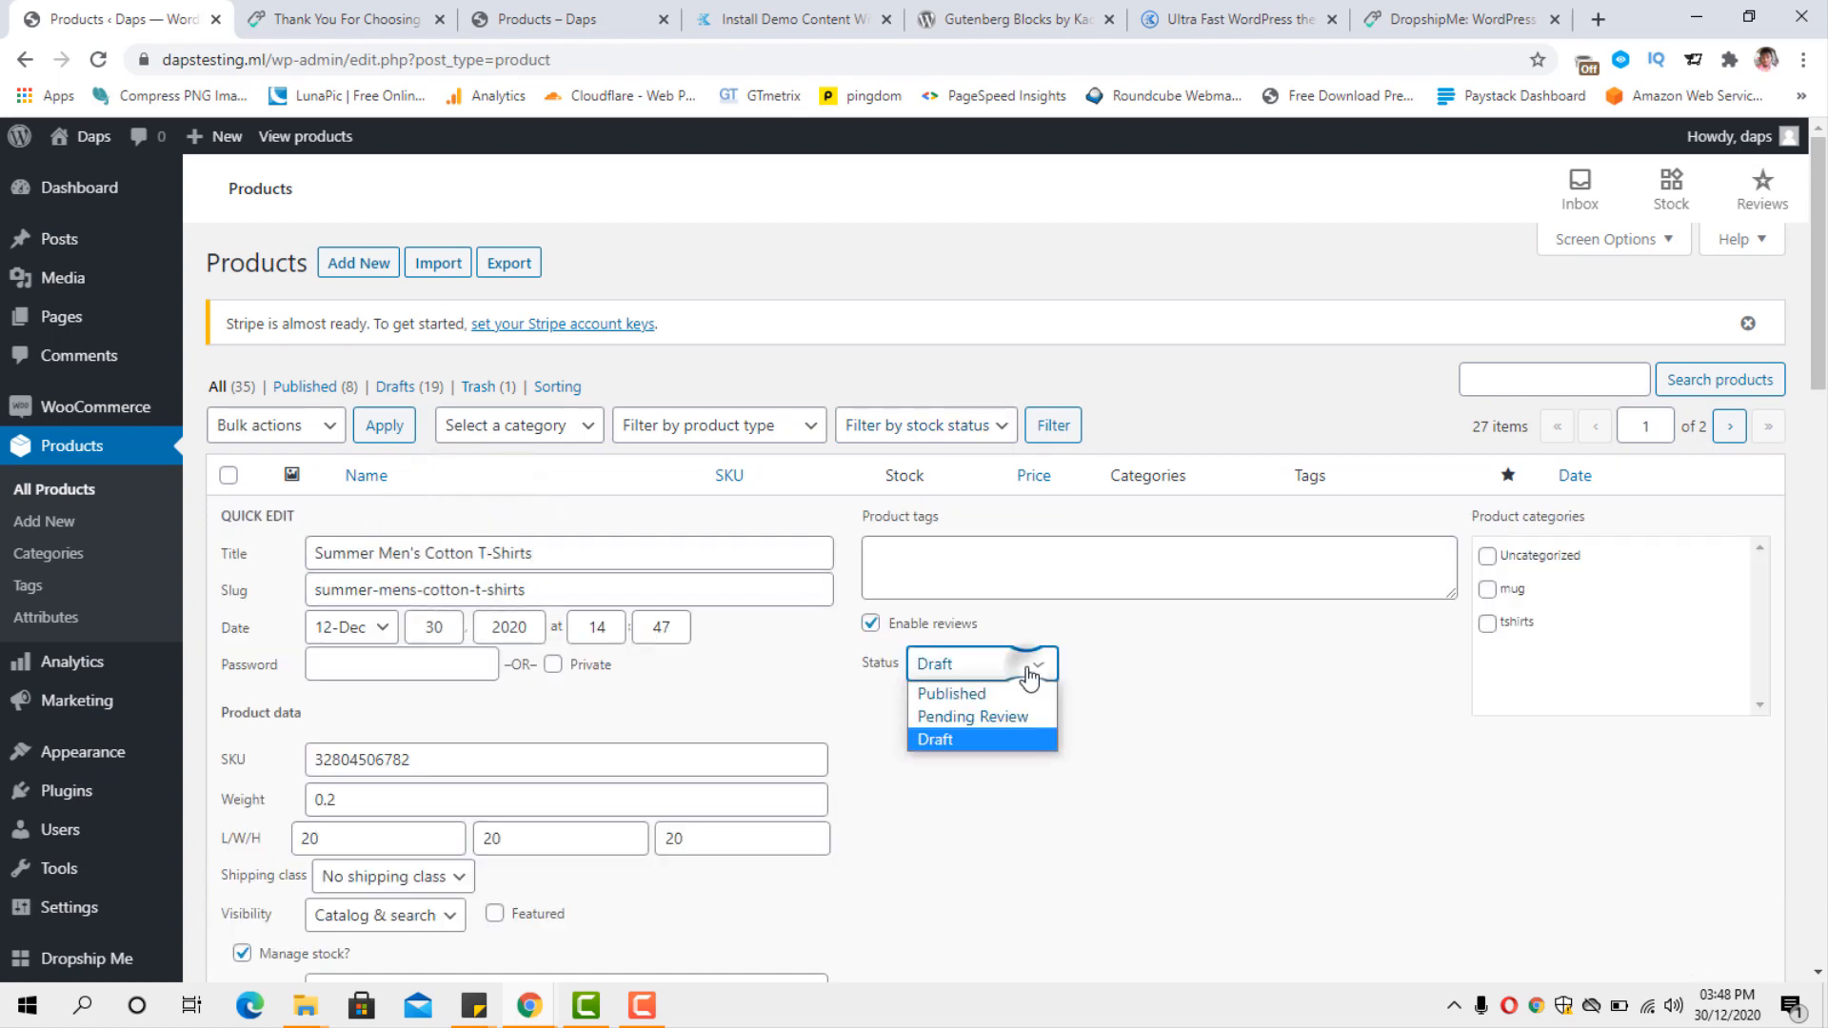
pyautogui.click(1014, 696)
pyautogui.scroll(-5, 1168, 666)
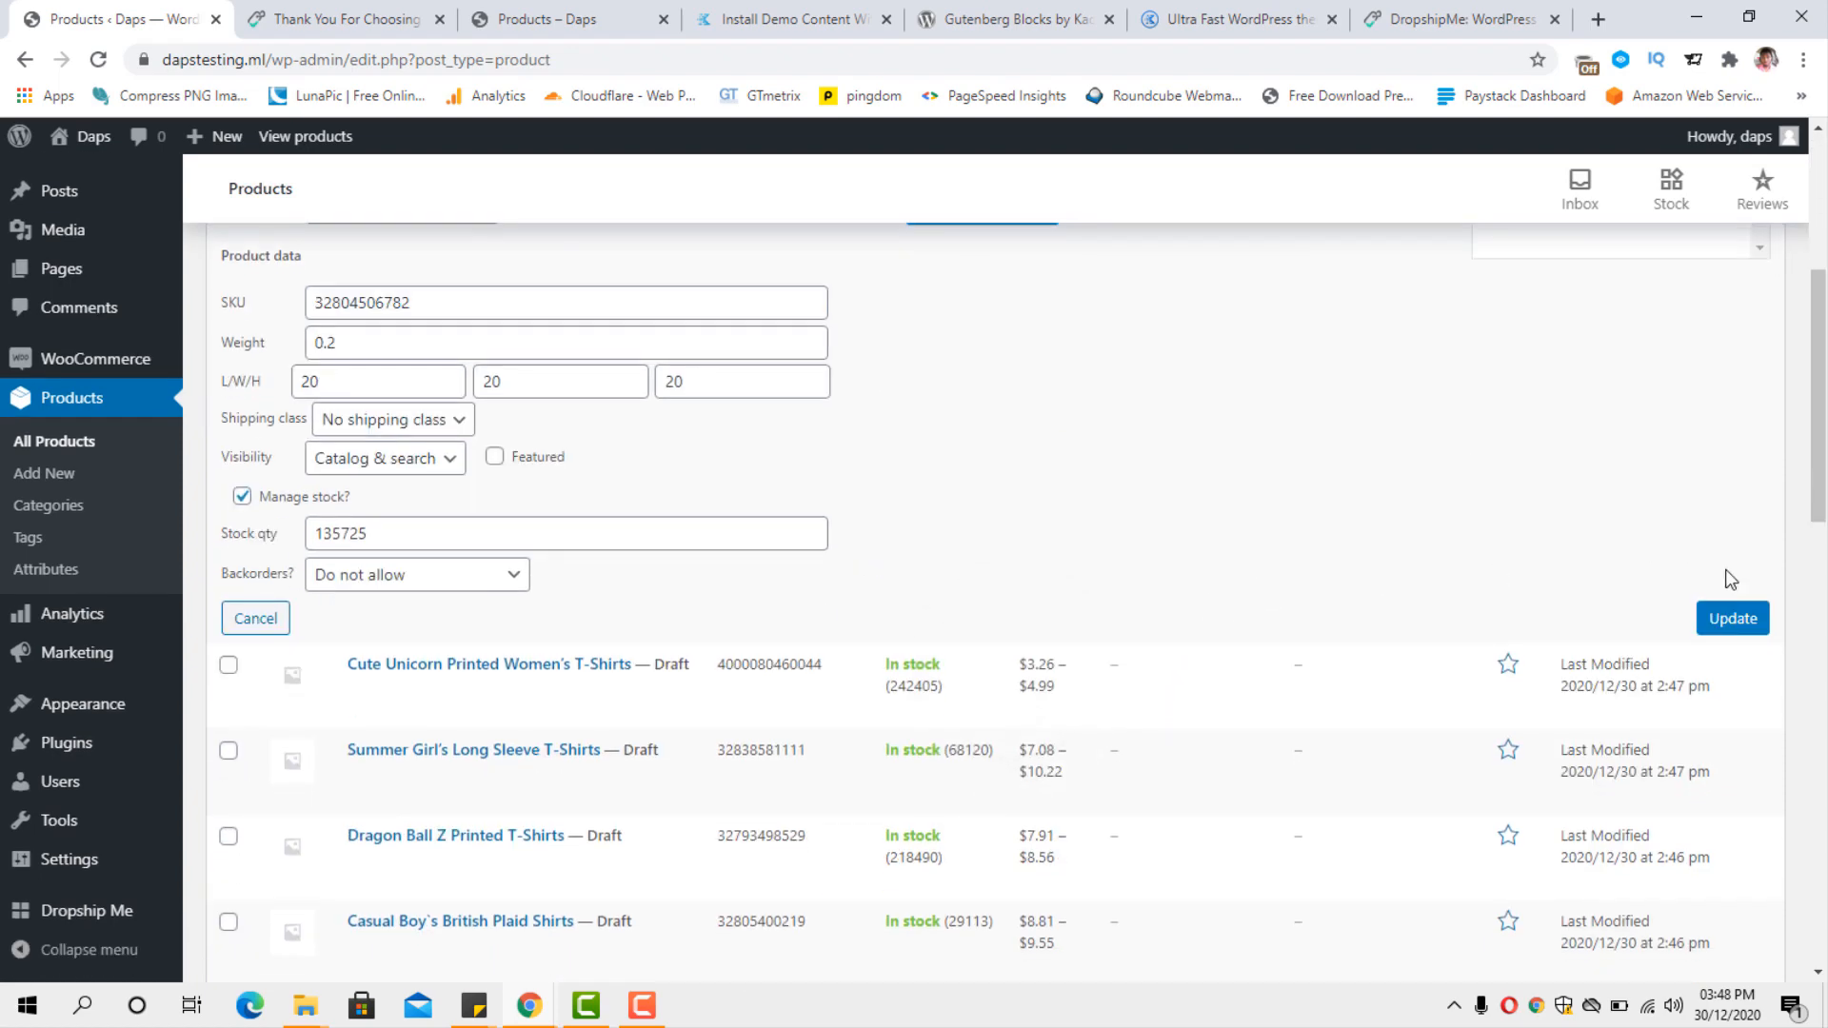
pyautogui.click(1747, 620)
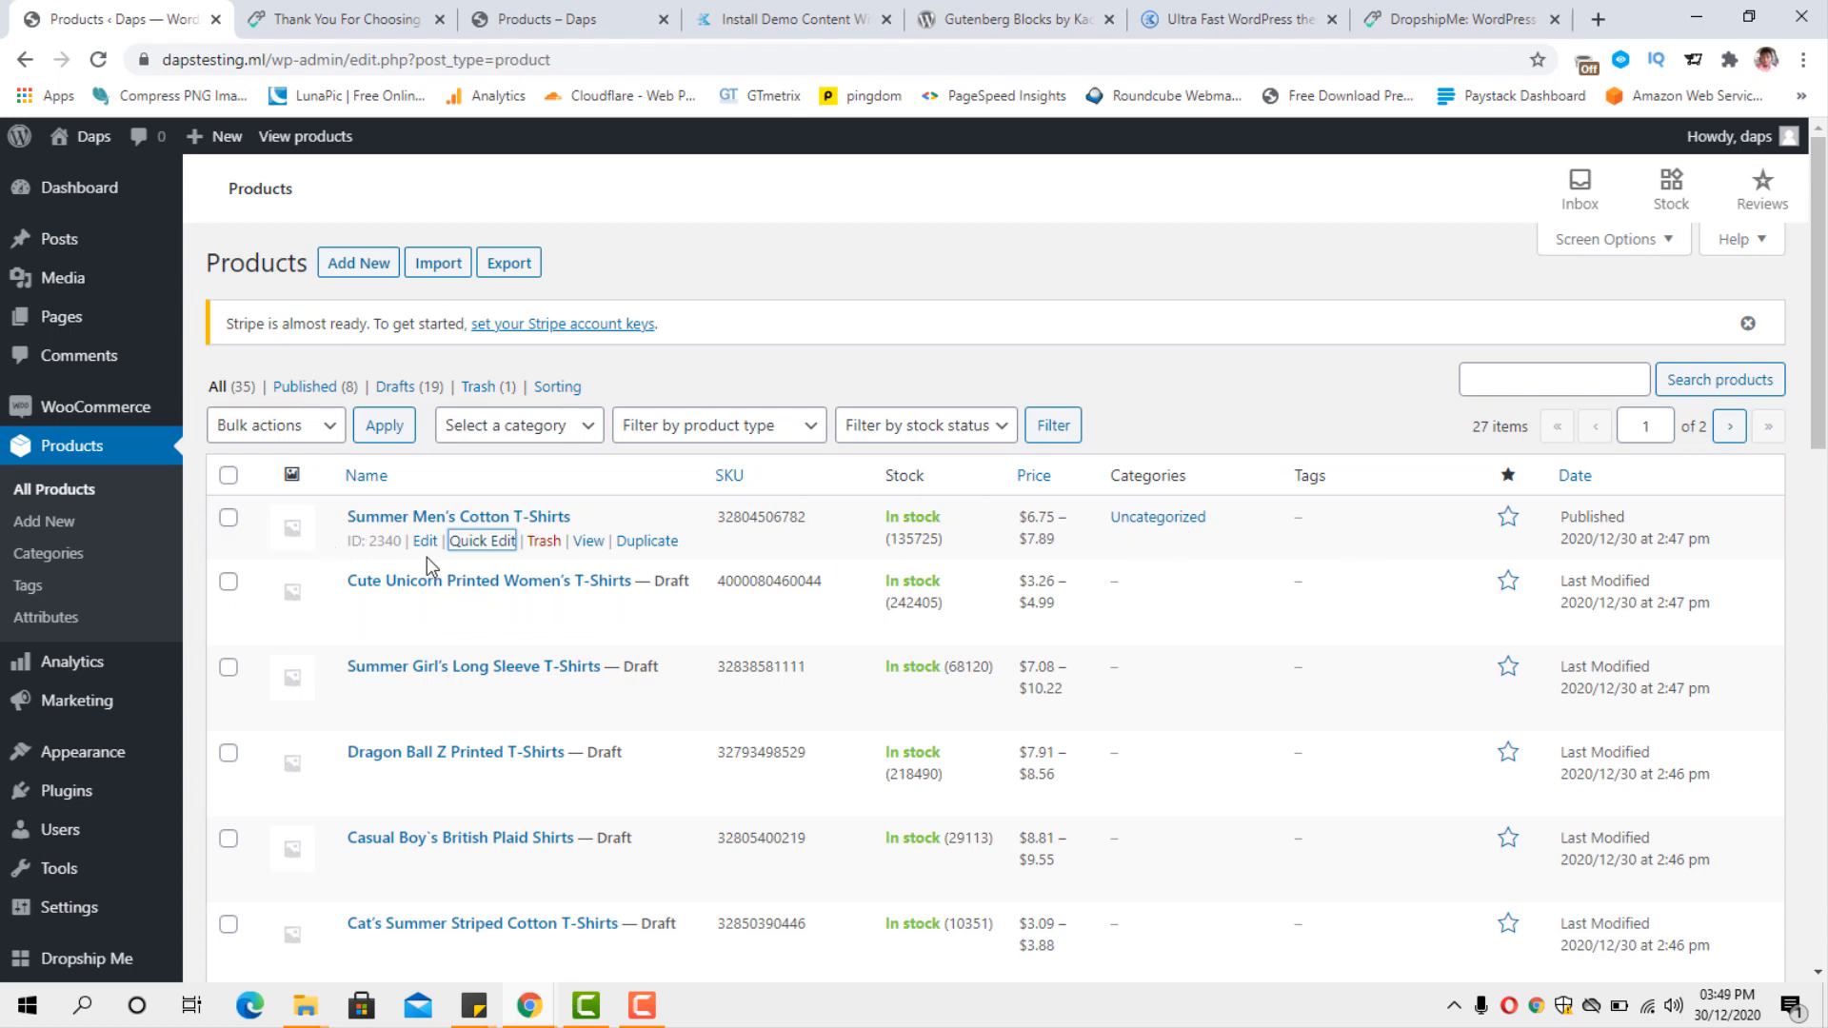
# Assign Summer Men's Cotton T-Shirts to the tshirts category instead of Uncategorized and update the product.
pyautogui.click(481, 550)
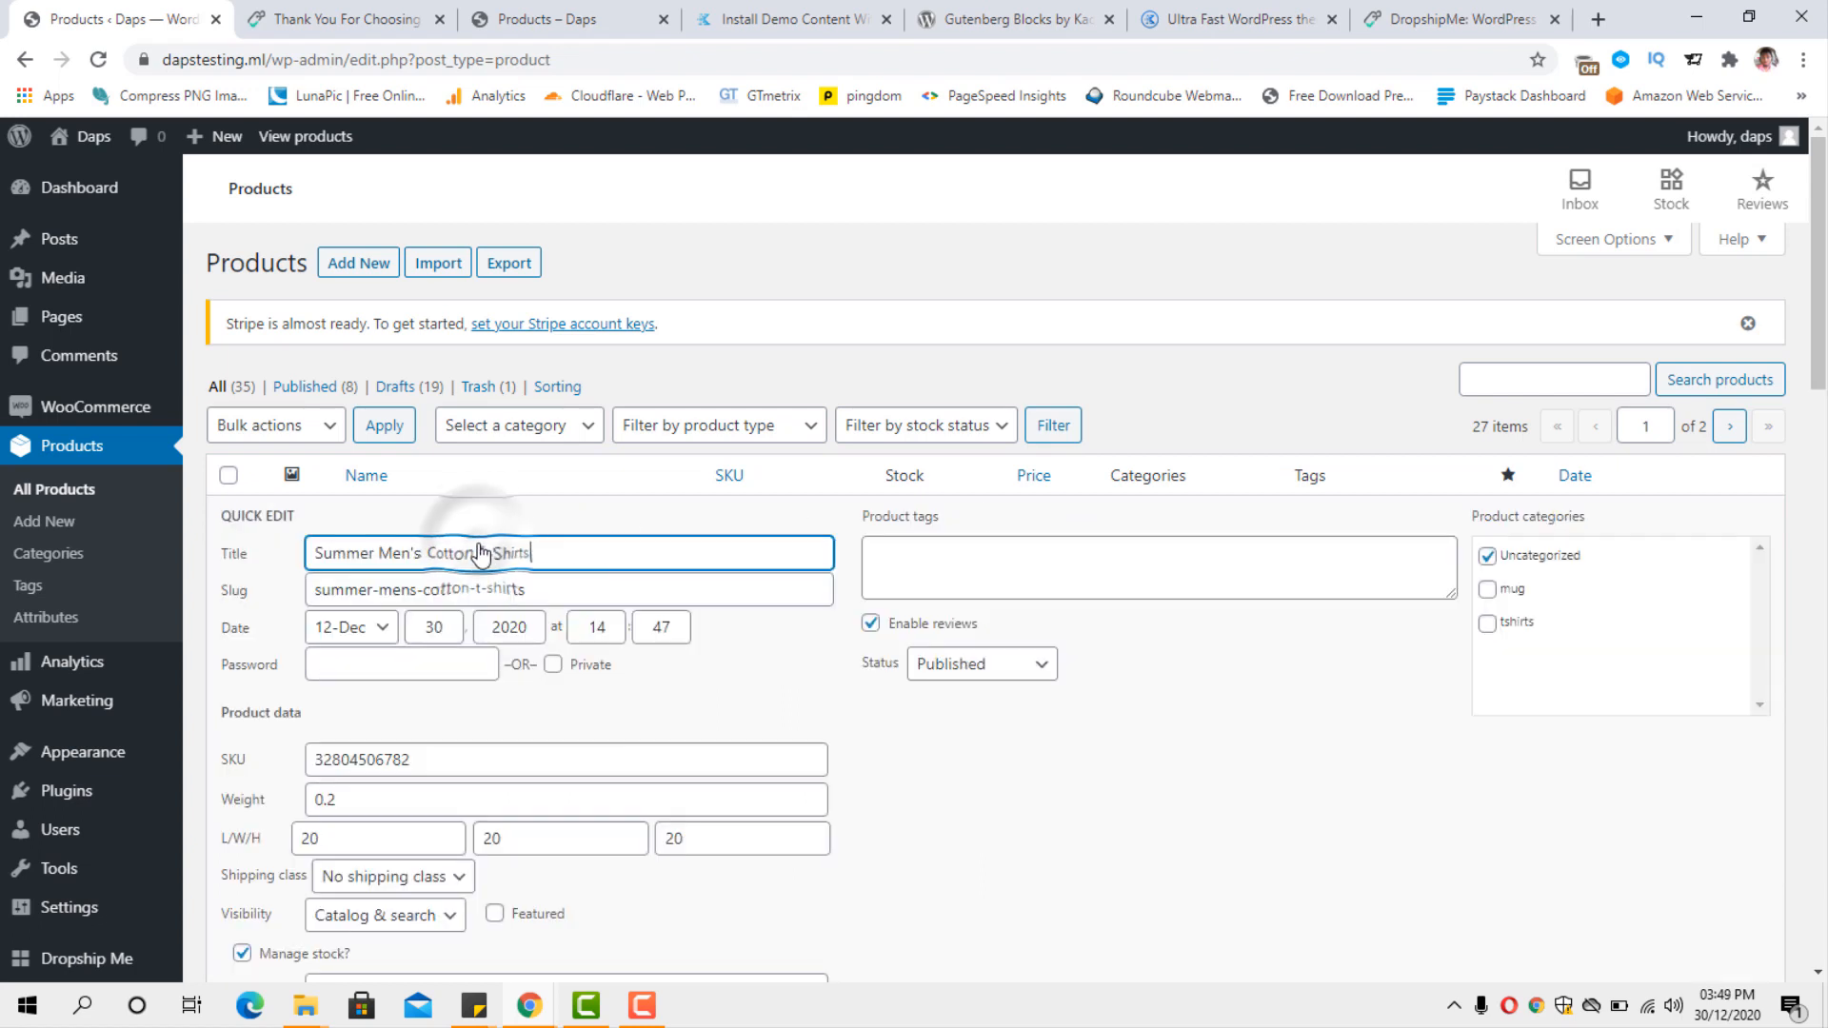
pyautogui.click(1487, 624)
pyautogui.click(1487, 557)
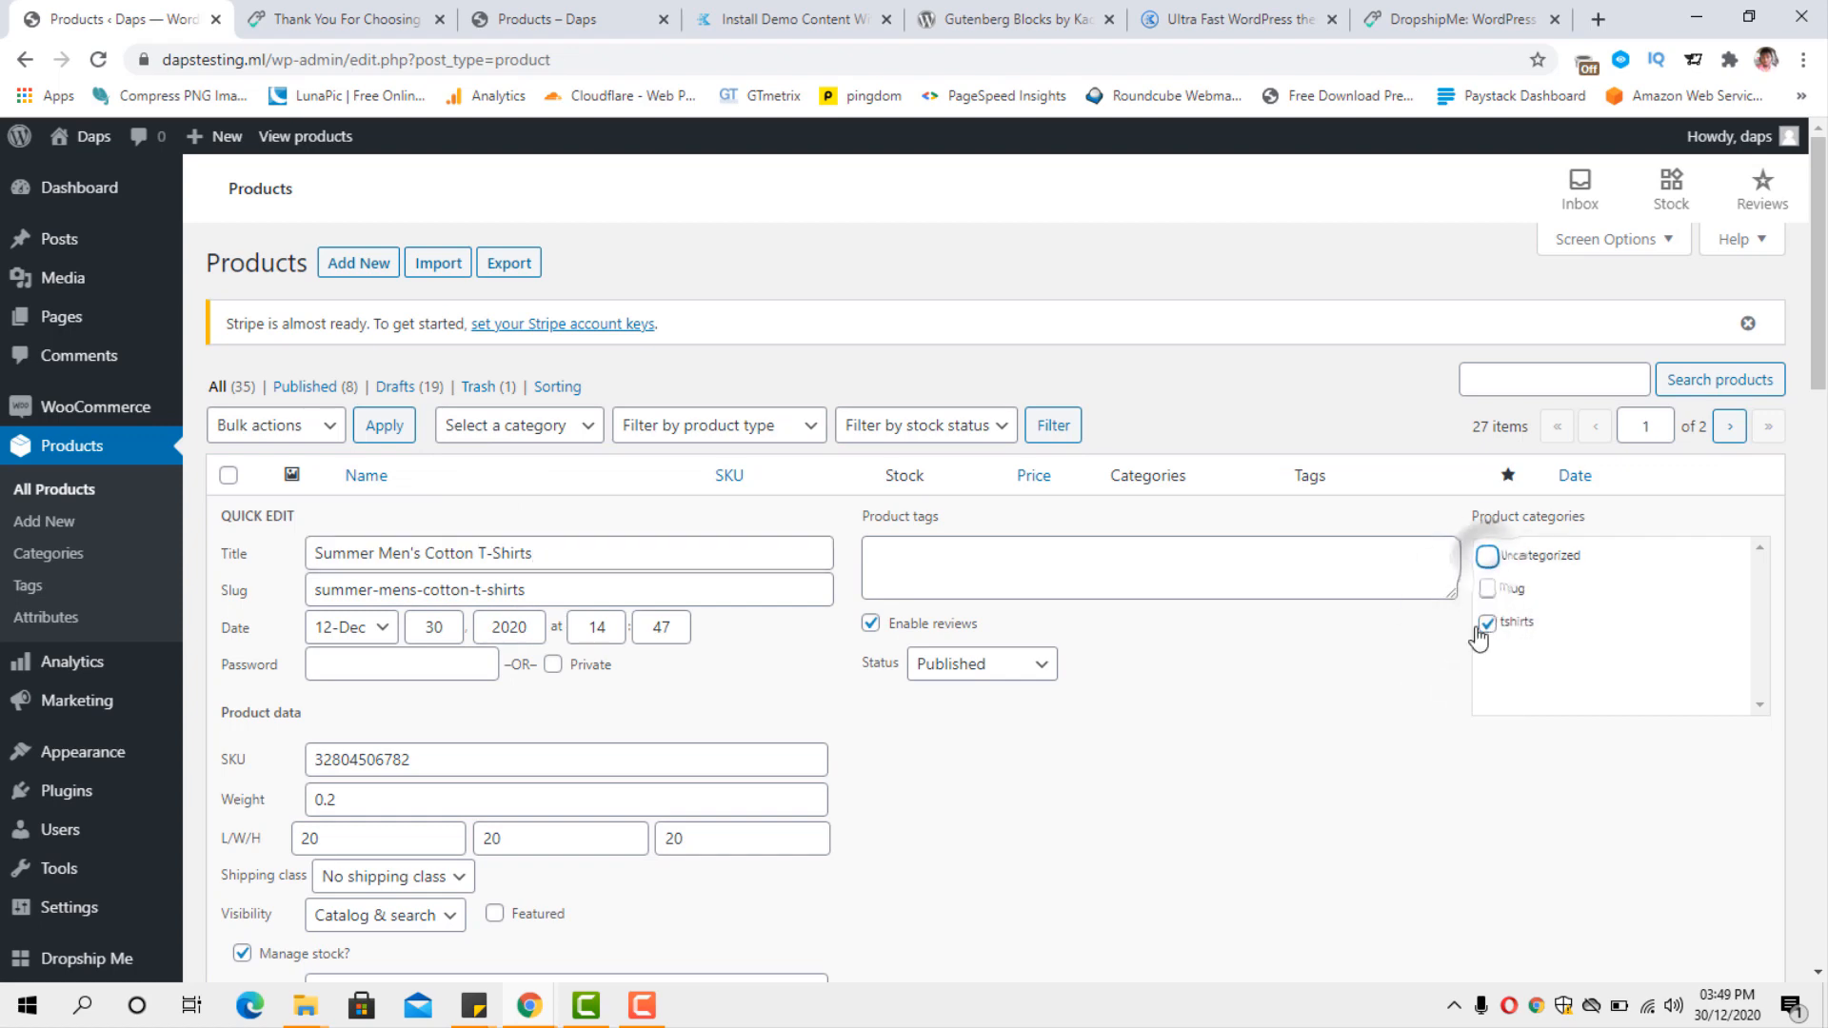
pyautogui.scroll(-5, 1196, 701)
pyautogui.click(1725, 621)
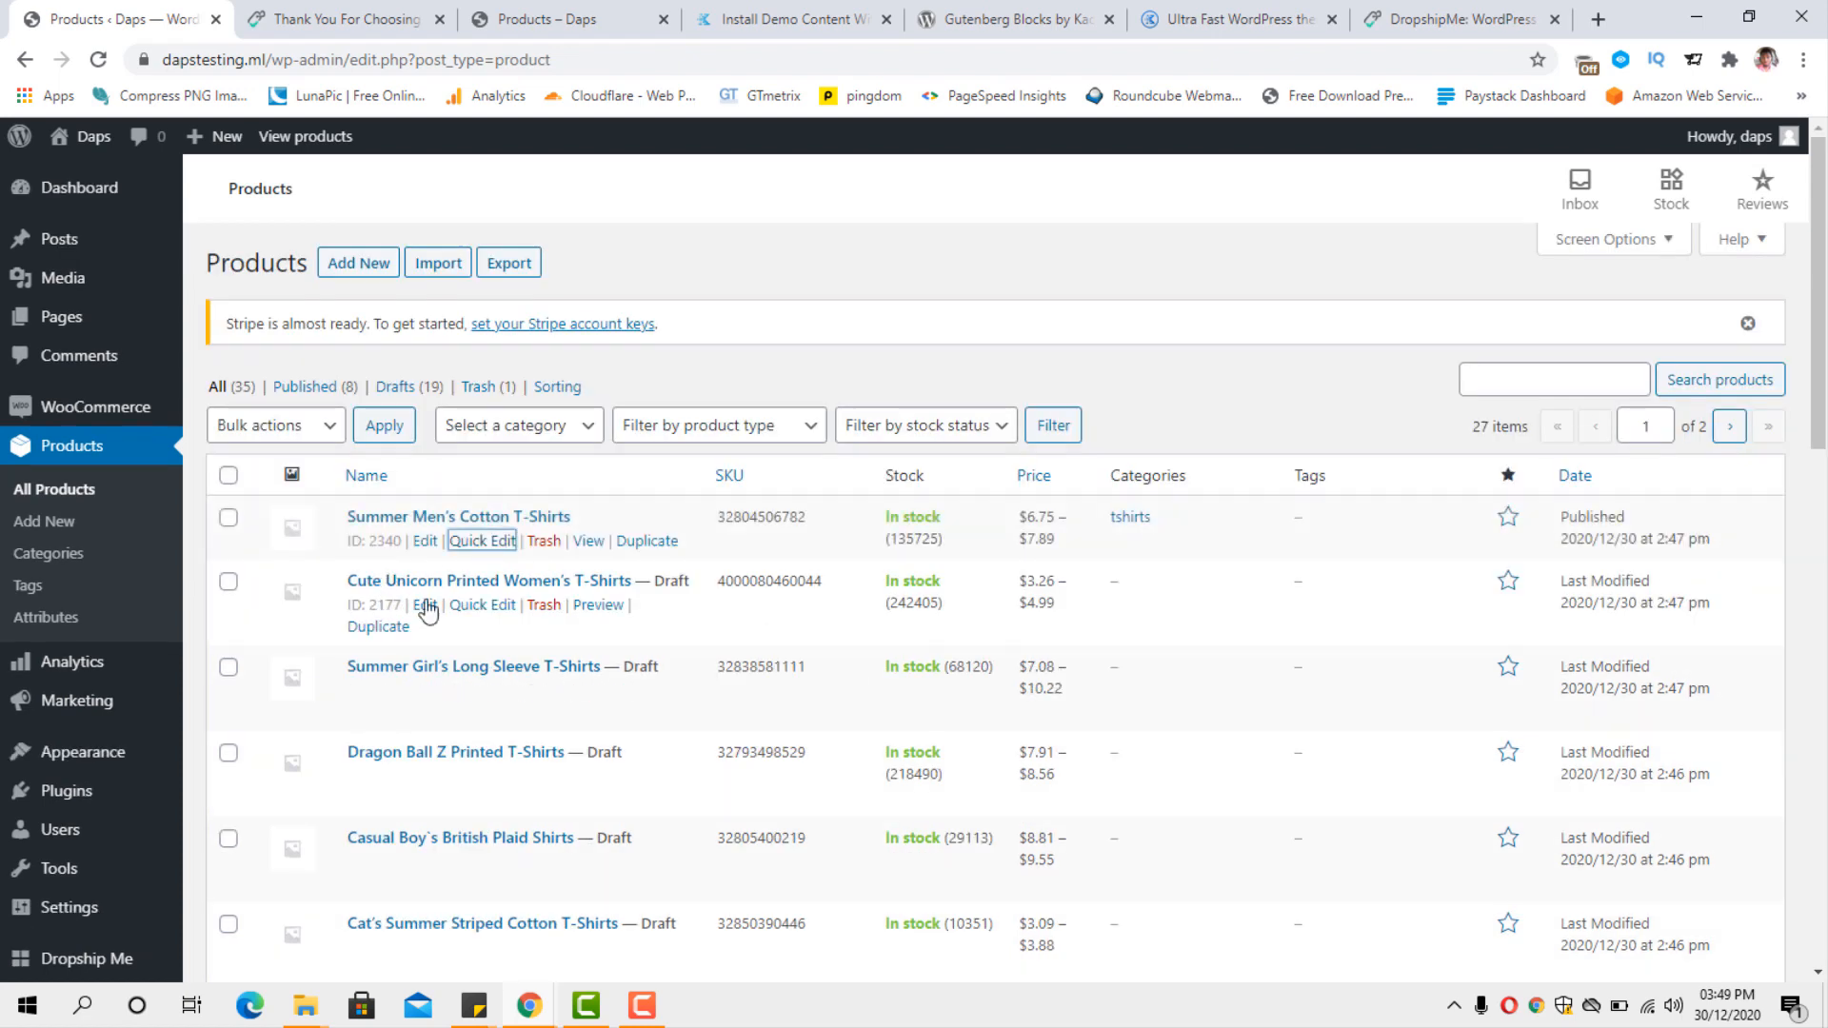
# Quick-edit Cute Unicorn Printed Women's T-Shirts: assign the tshirts category, set the status to Published and update.
pyautogui.click(481, 601)
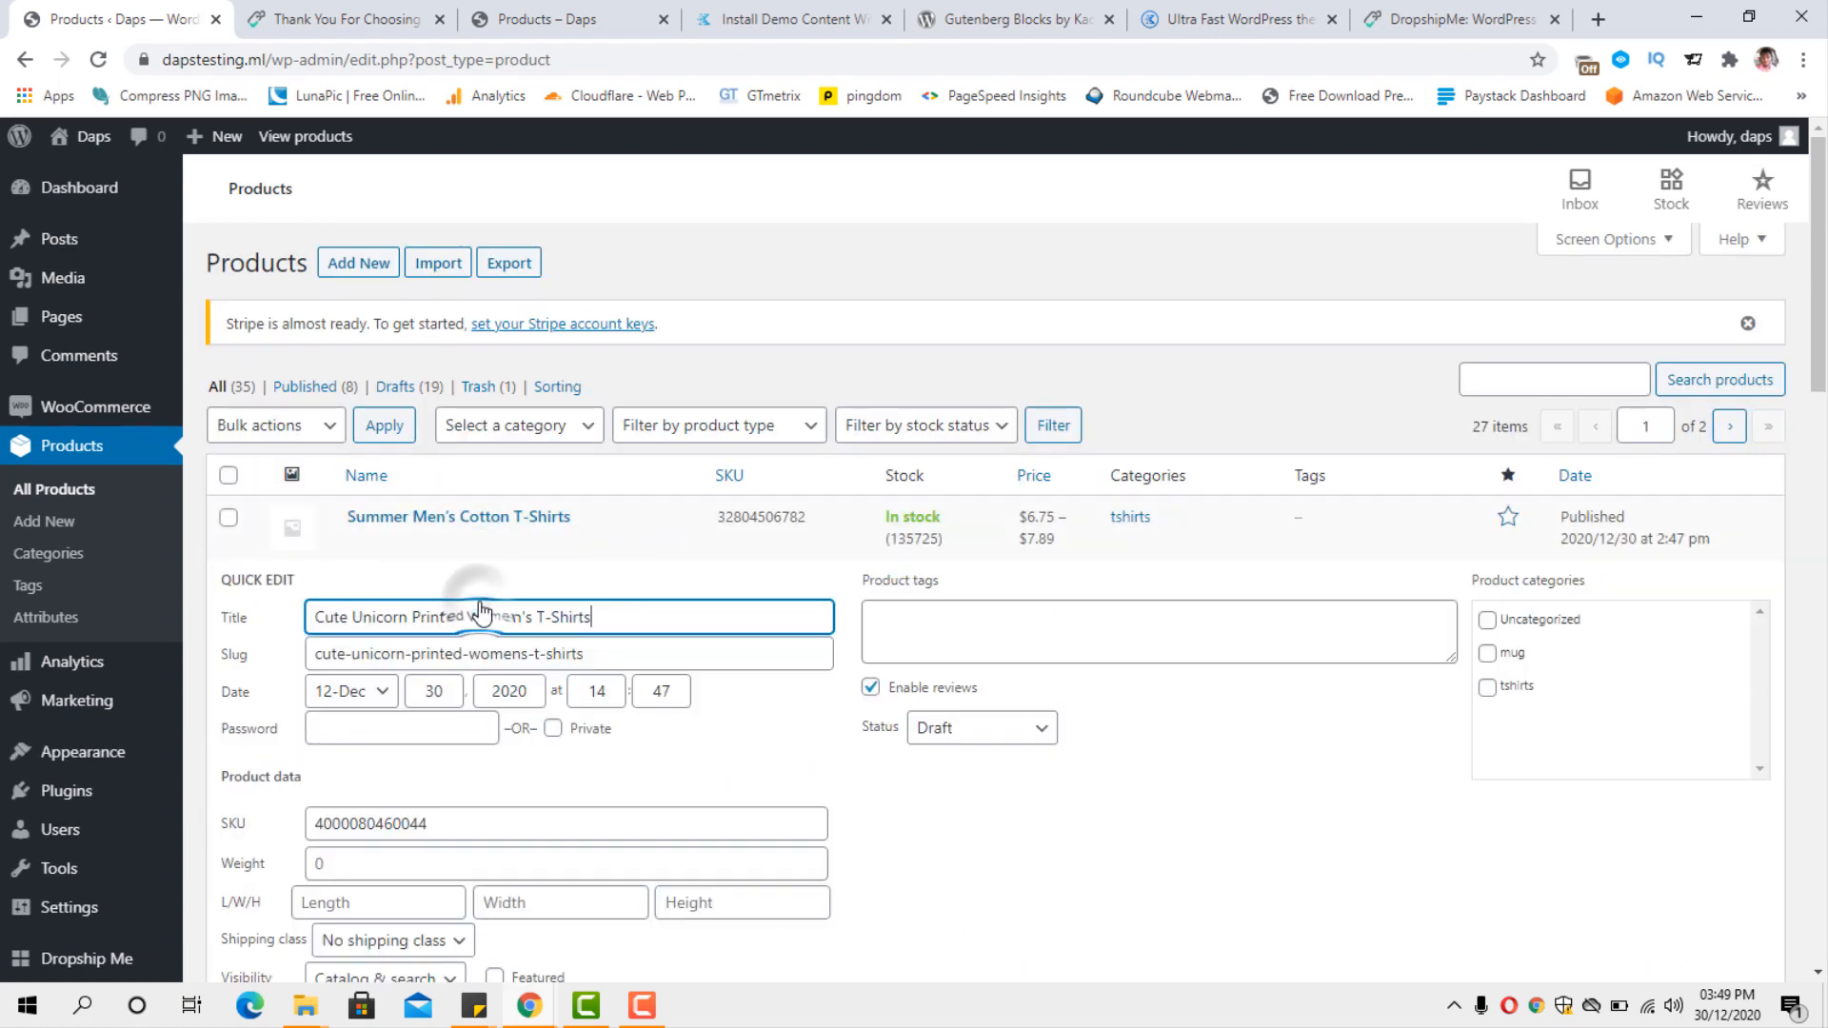
pyautogui.click(1487, 686)
pyautogui.click(941, 743)
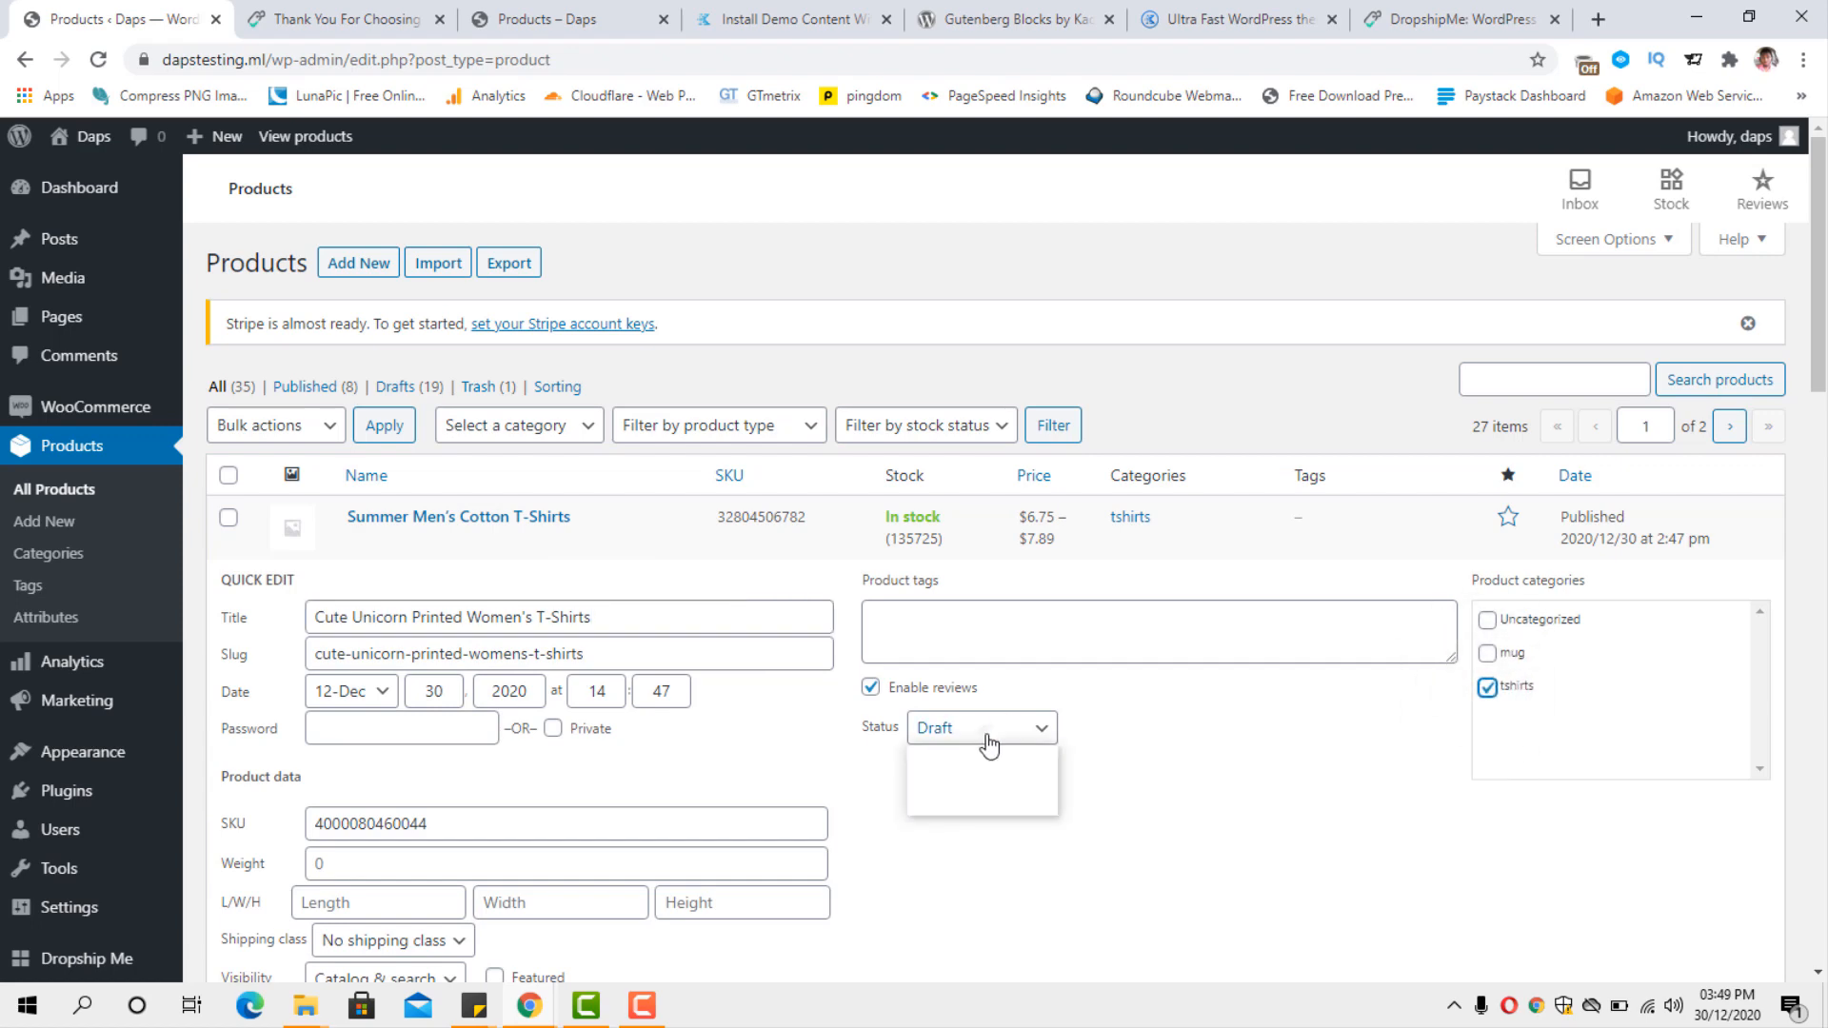
pyautogui.click(971, 763)
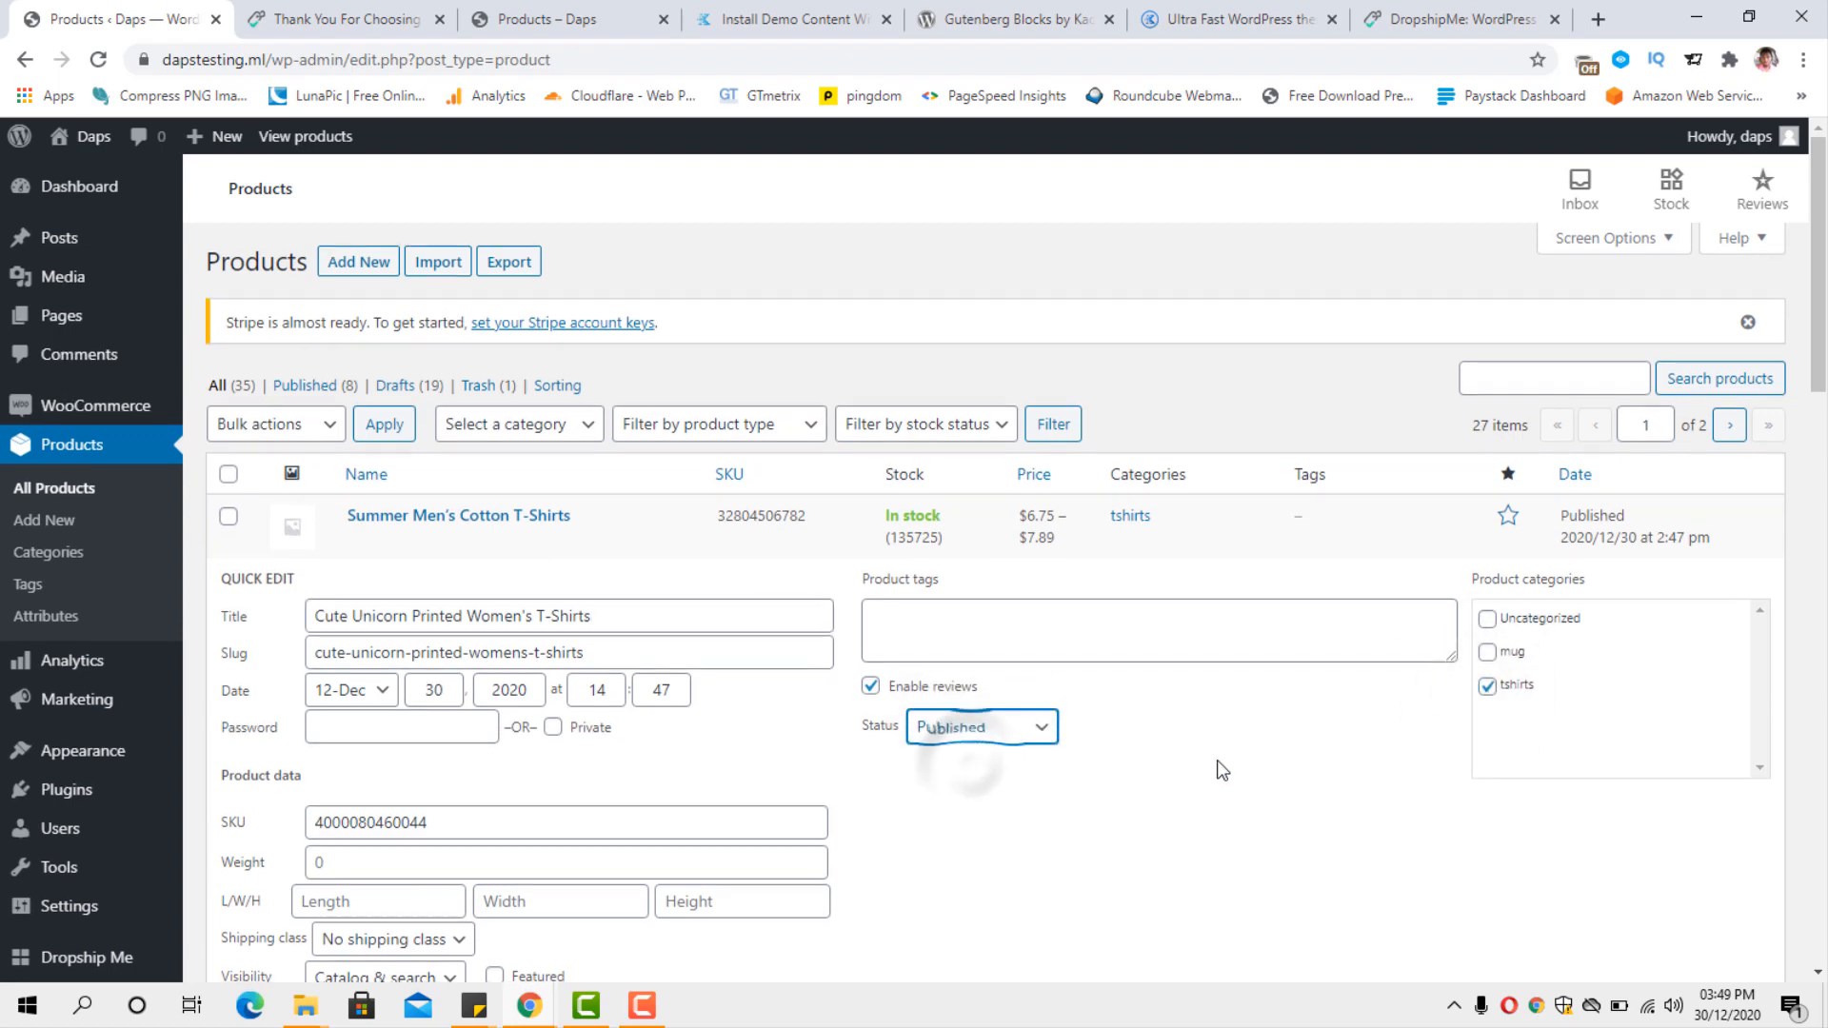
pyautogui.scroll(-5, 1332, 761)
pyautogui.click(1738, 685)
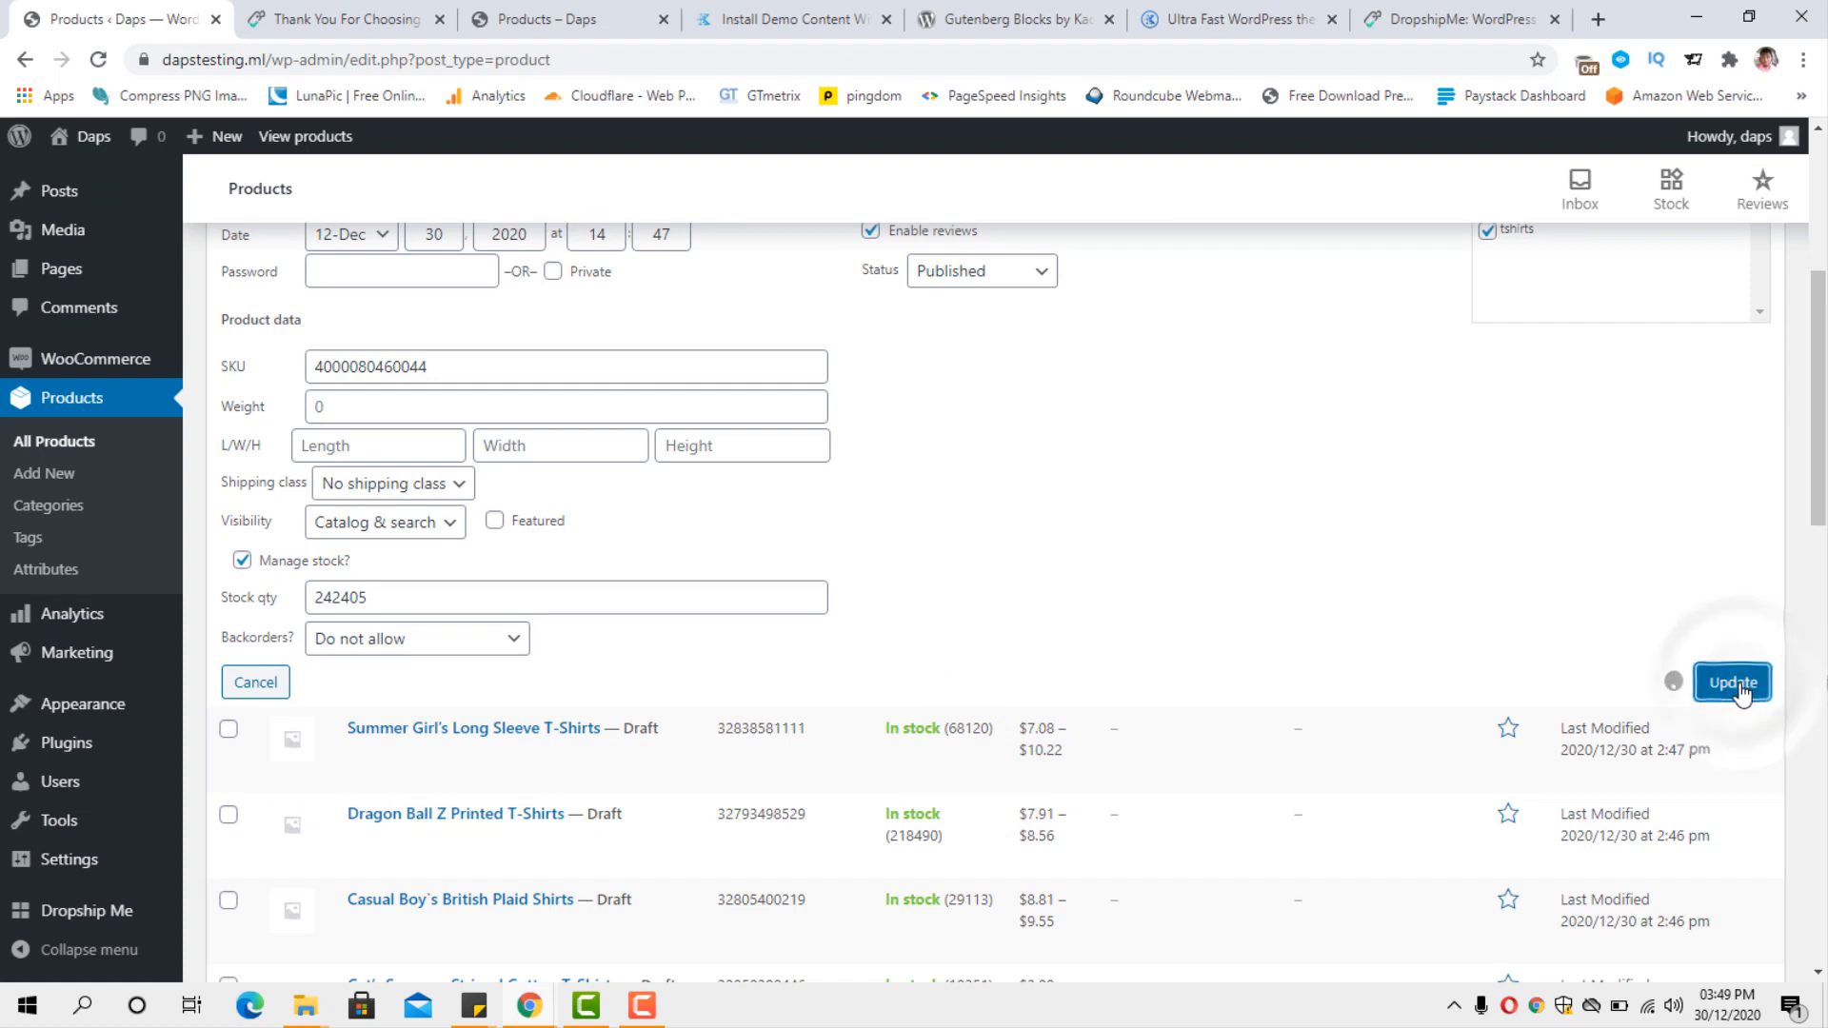
# Save Summer Girl's Long Sleeve T-Shirts, and publish Dragon Ball Z Printed T-Shirts in the tshirts category.
pyautogui.click(1721, 632)
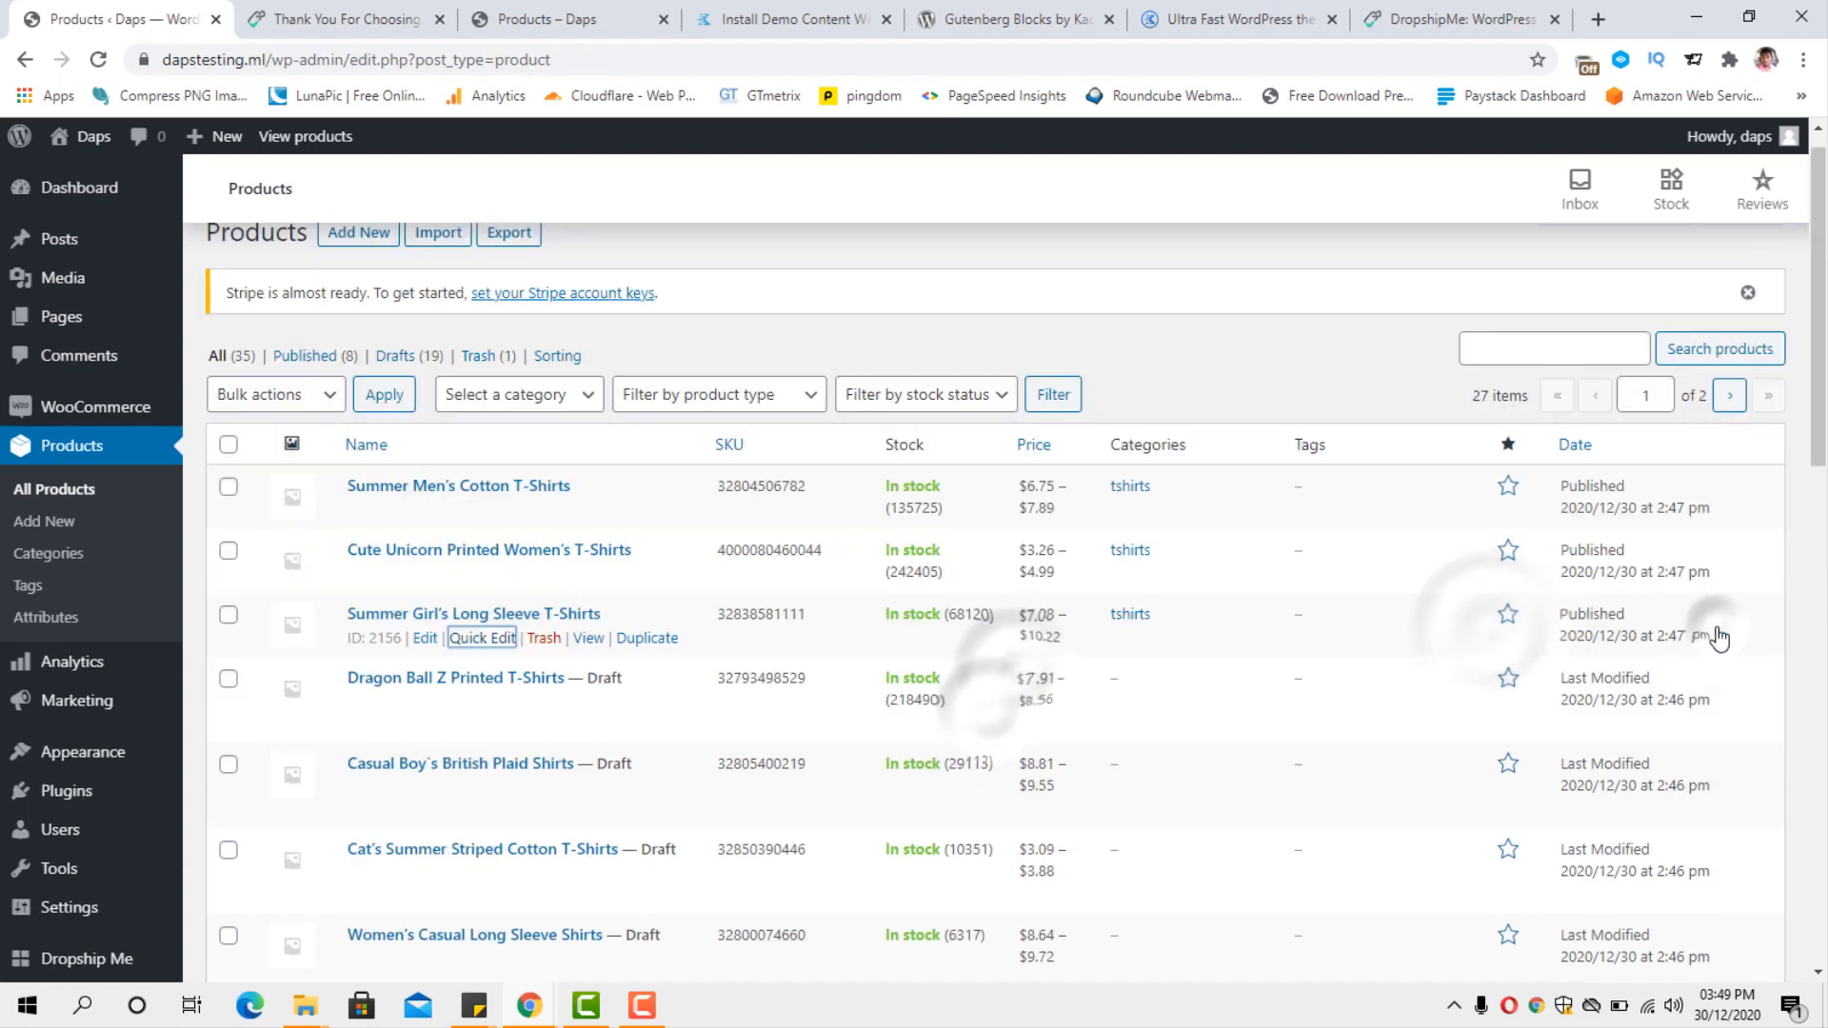
pyautogui.click(473, 703)
pyautogui.click(1020, 826)
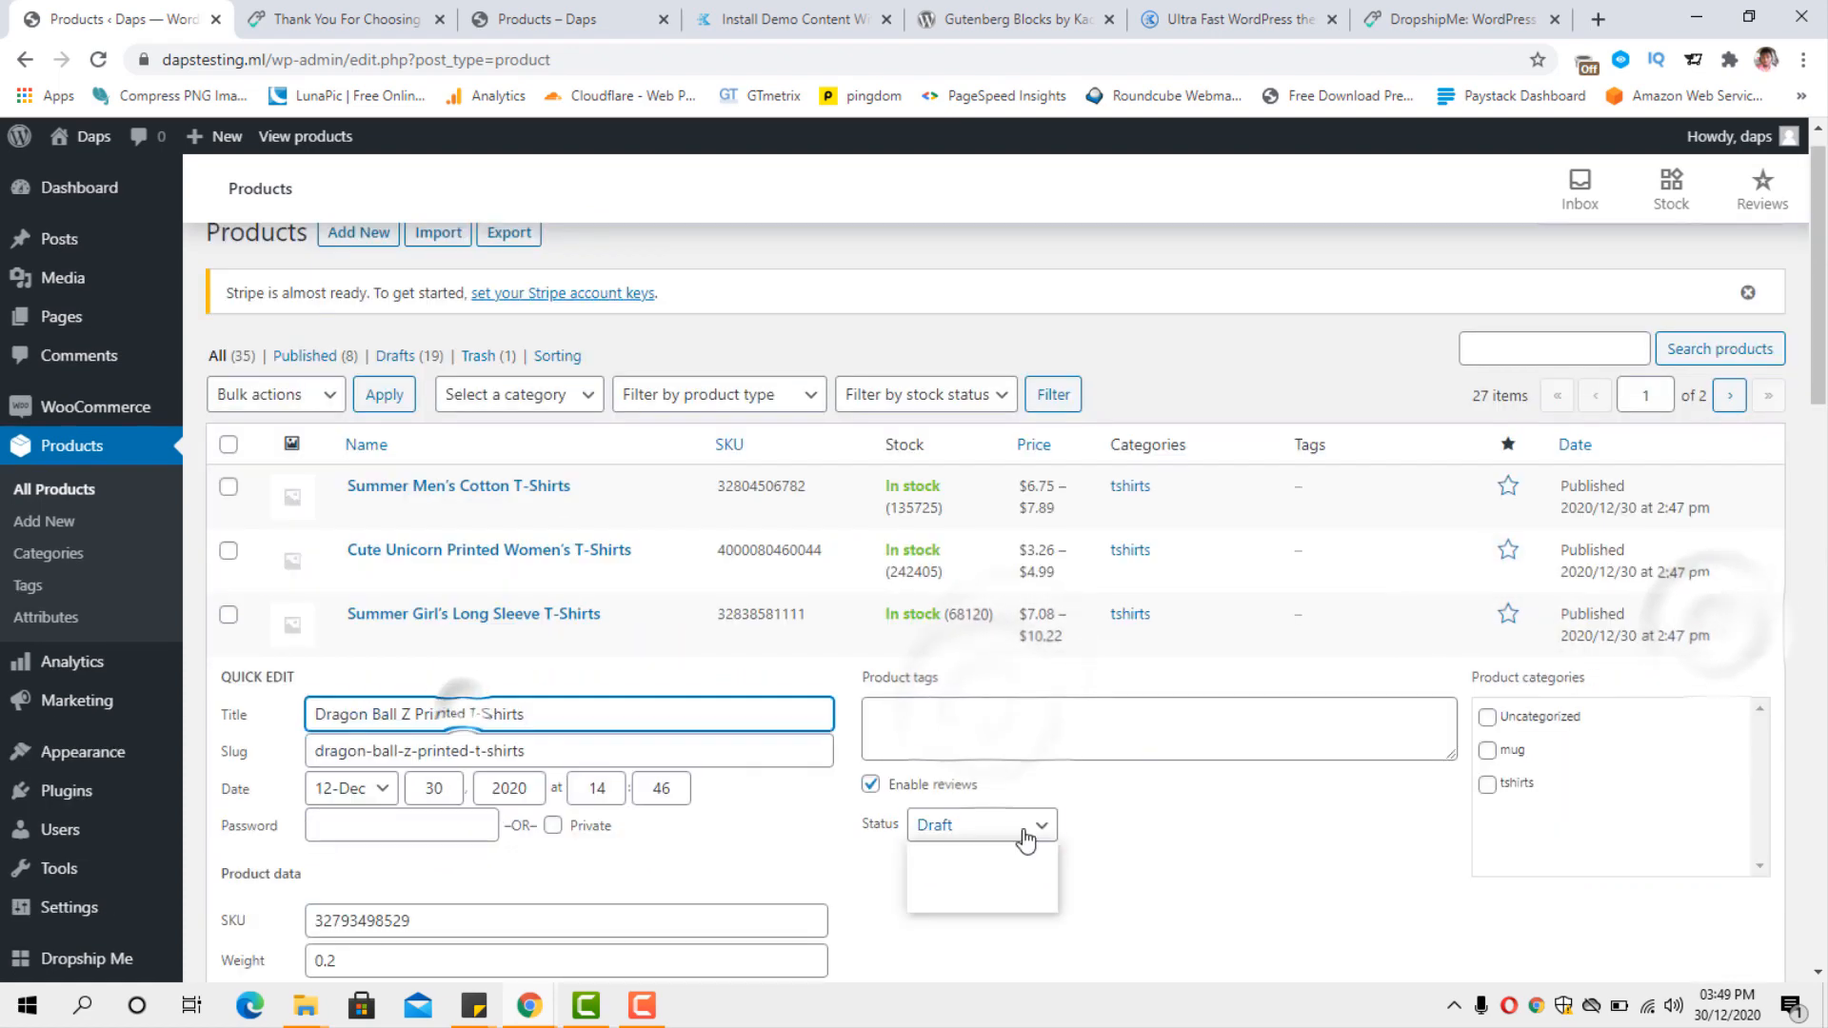
pyautogui.click(981, 846)
pyautogui.click(1489, 764)
pyautogui.scroll(-4, 1570, 809)
pyautogui.click(1725, 885)
# Quick-edit Casual Boy's British Plaid Shirts to Published status in the tshirts category and update it.
pyautogui.scroll(-6, 761, 618)
pyautogui.click(477, 426)
pyautogui.click(1489, 506)
pyautogui.click(1736, 957)
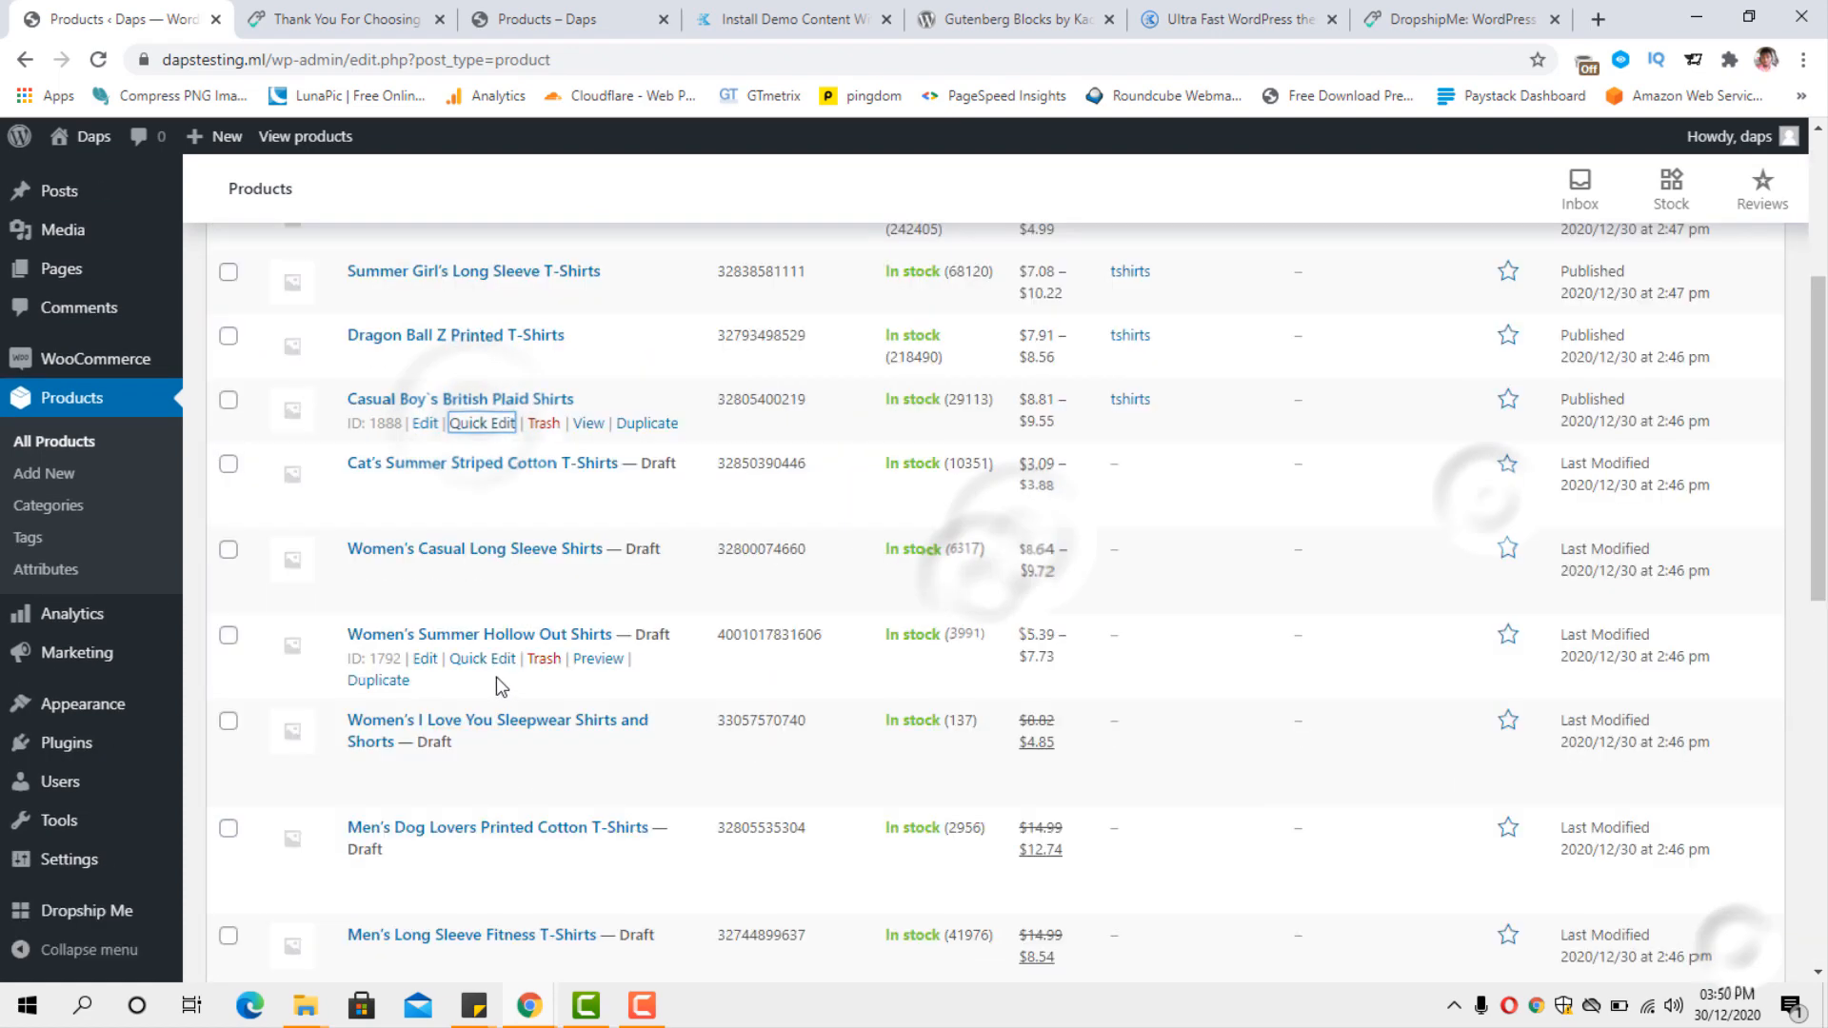
# Quick-edit Cat's Summer Striped Cotton T-Shirts to Published status in the tshirts category and update it.
pyautogui.click(481, 486)
pyautogui.click(980, 608)
pyautogui.click(1007, 642)
pyautogui.scroll(-5, 1428, 618)
pyautogui.click(1733, 566)
# Quick-edit Women's Casual Long Sleeve Shirts to Published status in the tshirts category and update it.
pyautogui.scroll(5, 956, 579)
pyautogui.click(484, 635)
pyautogui.click(981, 758)
pyautogui.click(1004, 788)
pyautogui.click(1489, 717)
pyautogui.scroll(-4, 1523, 716)
pyautogui.click(1731, 711)
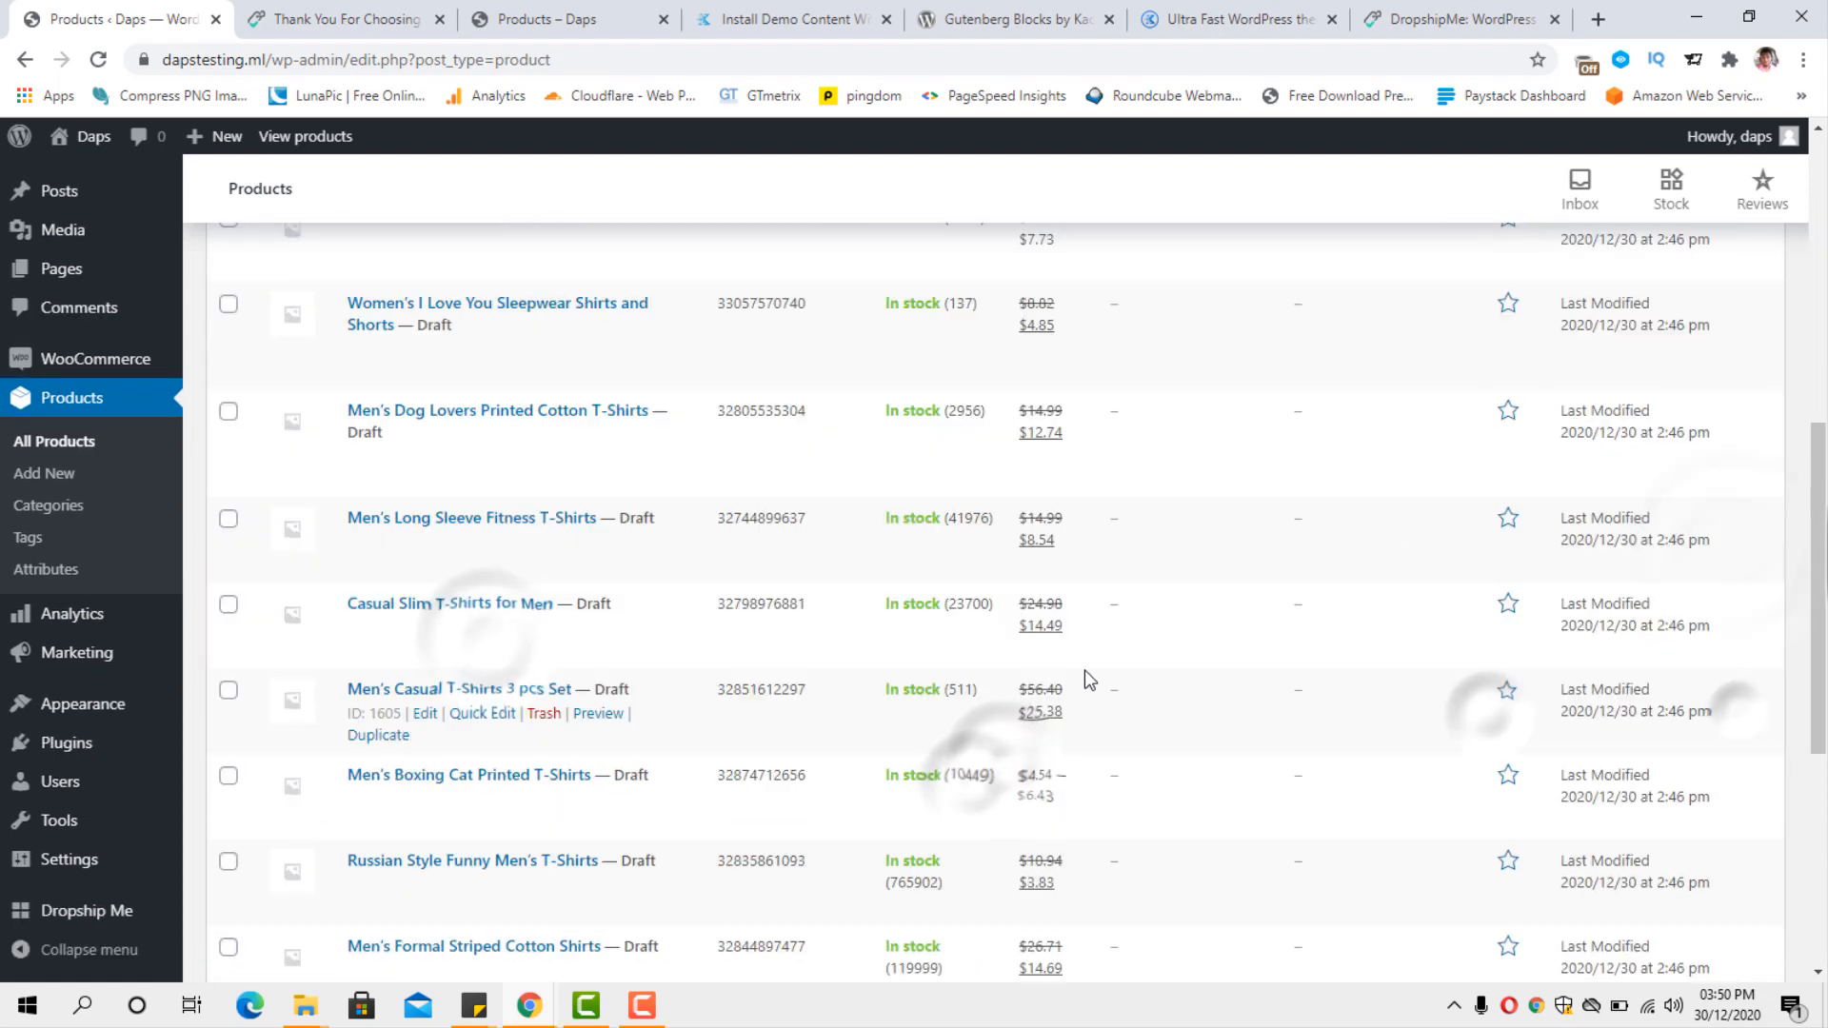
# Quick-edit Women's Summer Hollow Out Shirts to Published status in the tshirts category and update it.
pyautogui.scroll(3, 1056, 677)
pyautogui.click(489, 588)
pyautogui.click(981, 707)
pyautogui.click(1488, 666)
pyautogui.scroll(-5, 1523, 667)
pyautogui.click(1727, 659)
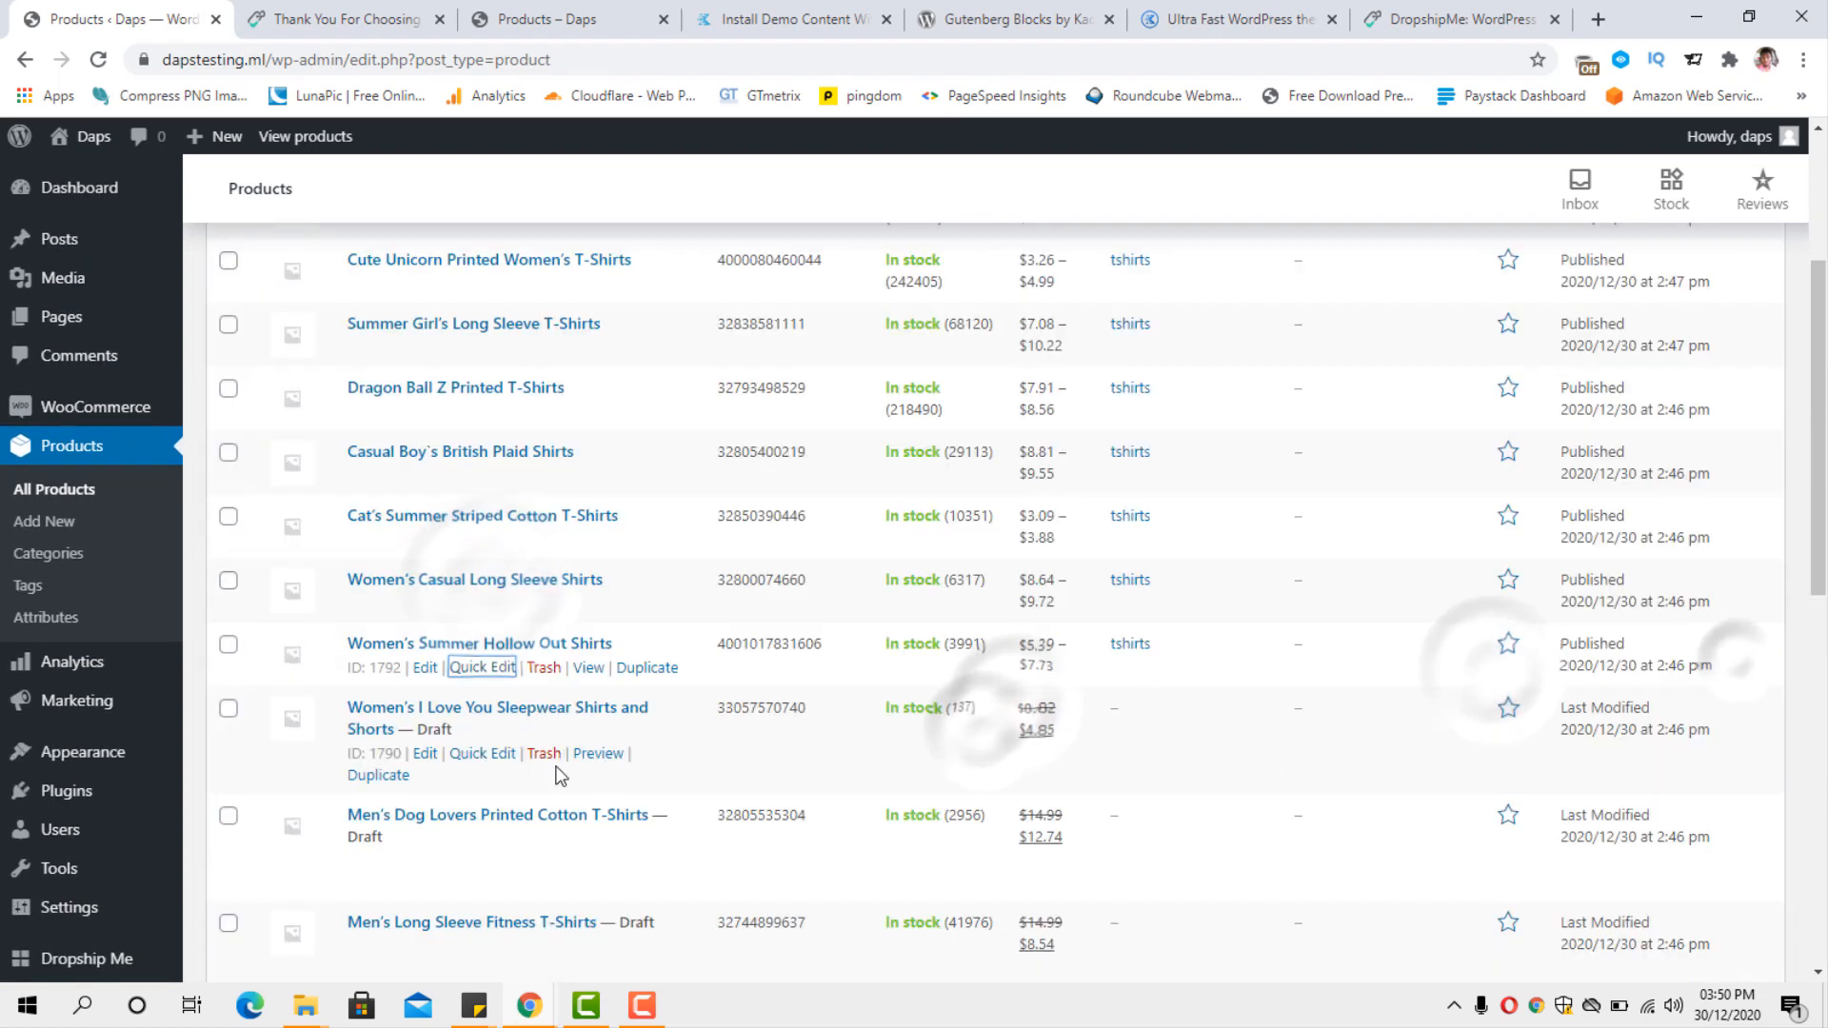
# Quick-edit Women's I Love You Sleepwear Shirts and Shorts to Published status in the tshirts category and update it.
pyautogui.click(466, 752)
pyautogui.click(948, 853)
pyautogui.click(980, 886)
pyautogui.click(1487, 813)
pyautogui.scroll(-4, 1523, 811)
pyautogui.click(1731, 808)
pyautogui.scroll(-2, 726, 734)
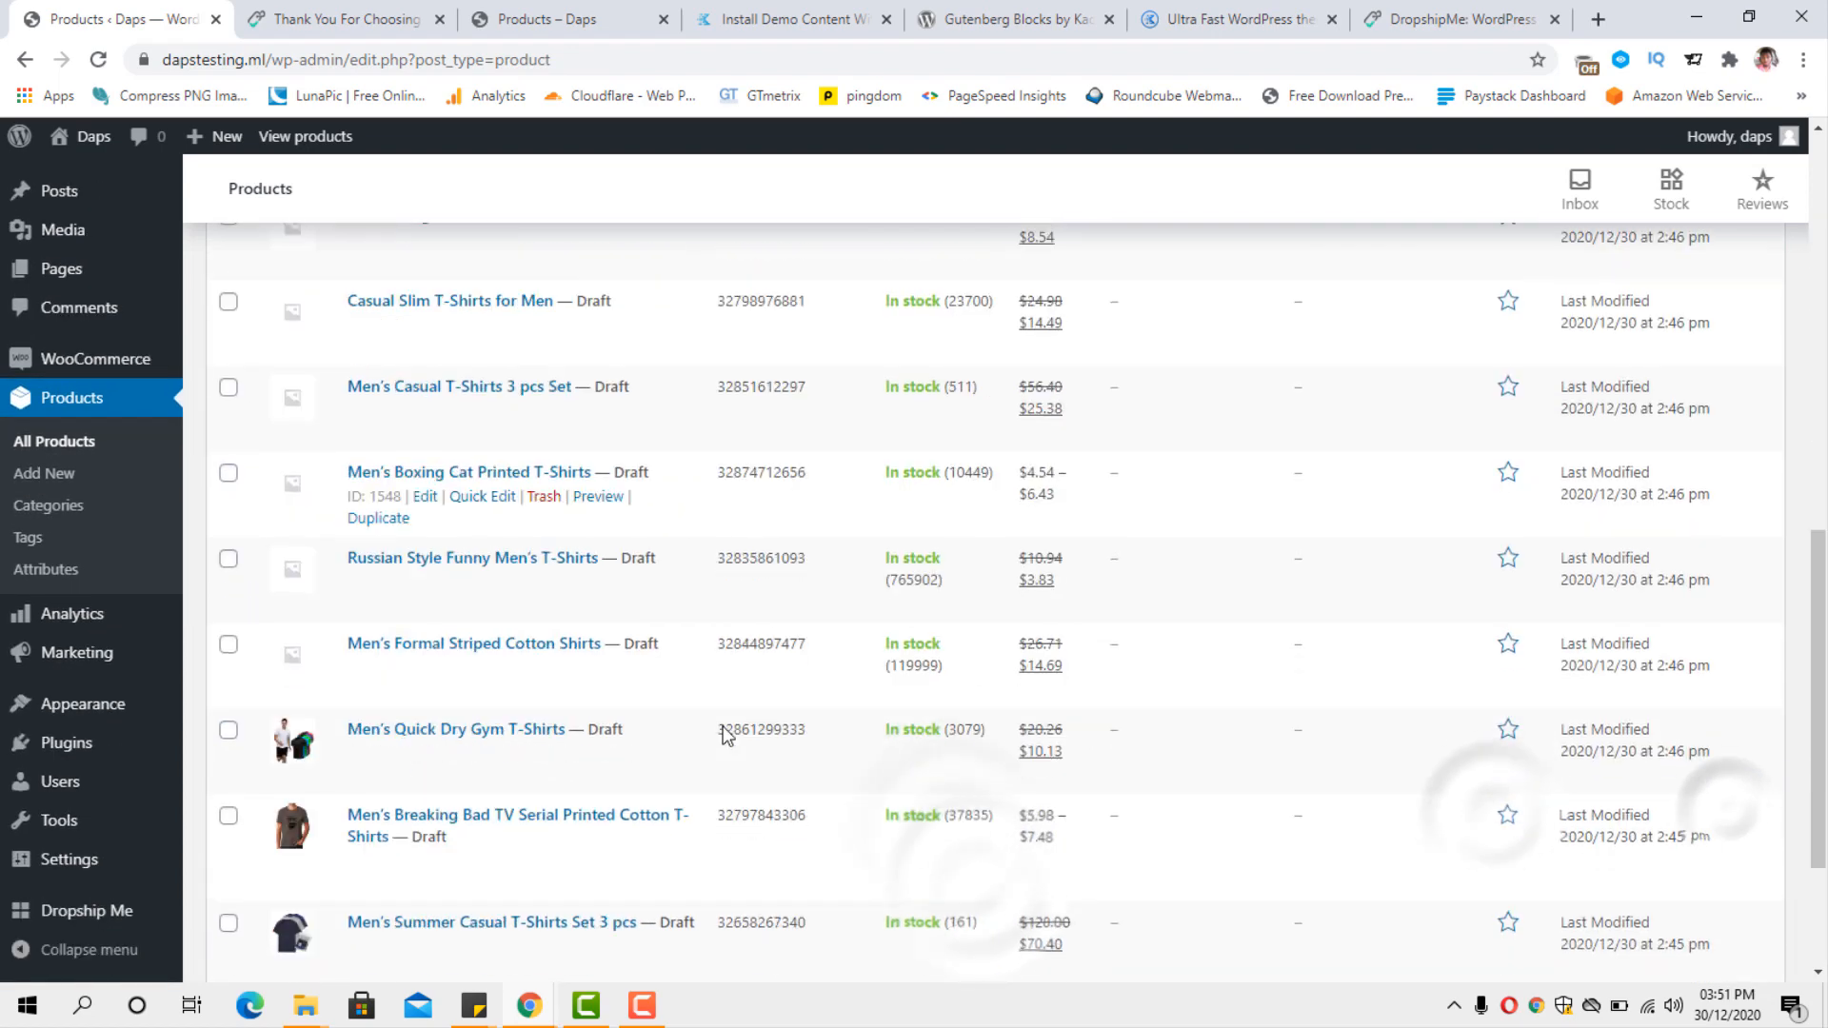
# Assign Men's Long Sleeve Fitness T-Shirts to the tshirts category, set its status to Published and update it.
pyautogui.scroll(4, 726, 728)
pyautogui.click(490, 693)
pyautogui.click(1487, 779)
pyautogui.click(1046, 826)
pyautogui.click(1000, 852)
pyautogui.click(1739, 661)
# Assign Casual Slim T-Shirts for Men to the tshirts category, set its status to Published and update it.
pyautogui.click(483, 728)
pyautogui.click(1488, 812)
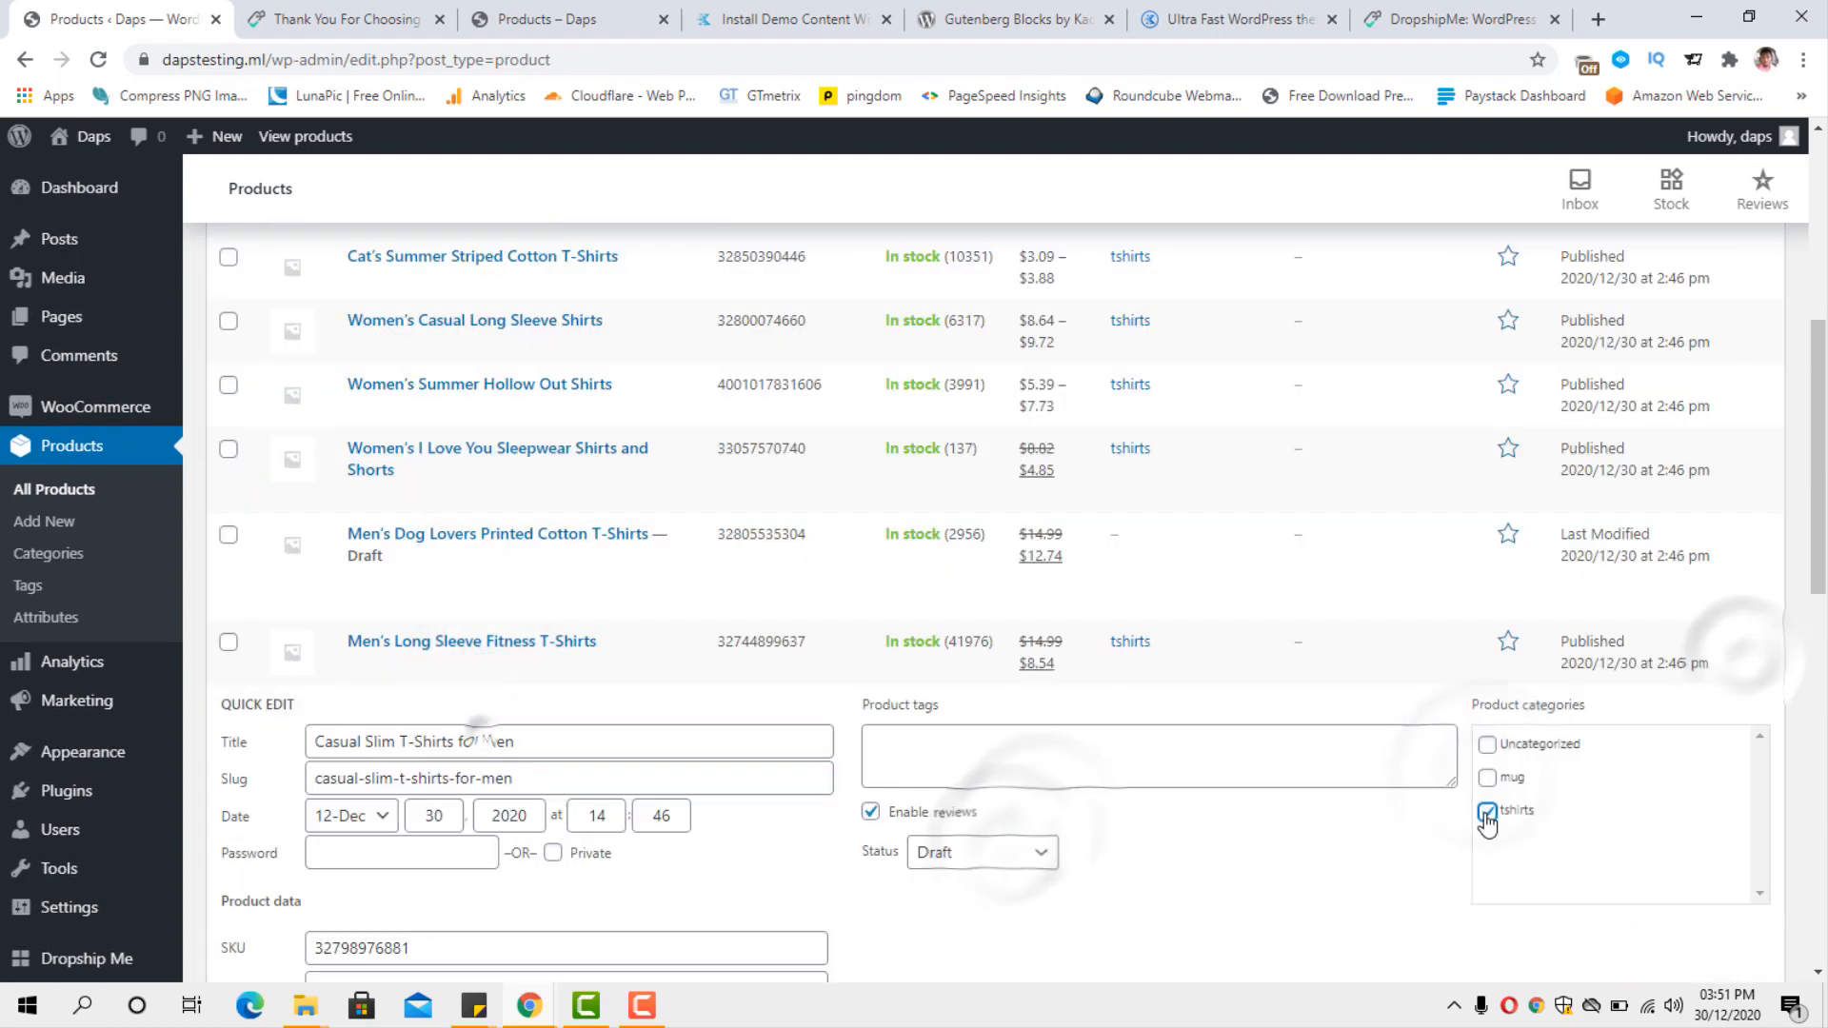
pyautogui.click(983, 850)
pyautogui.click(979, 882)
pyautogui.click(1733, 923)
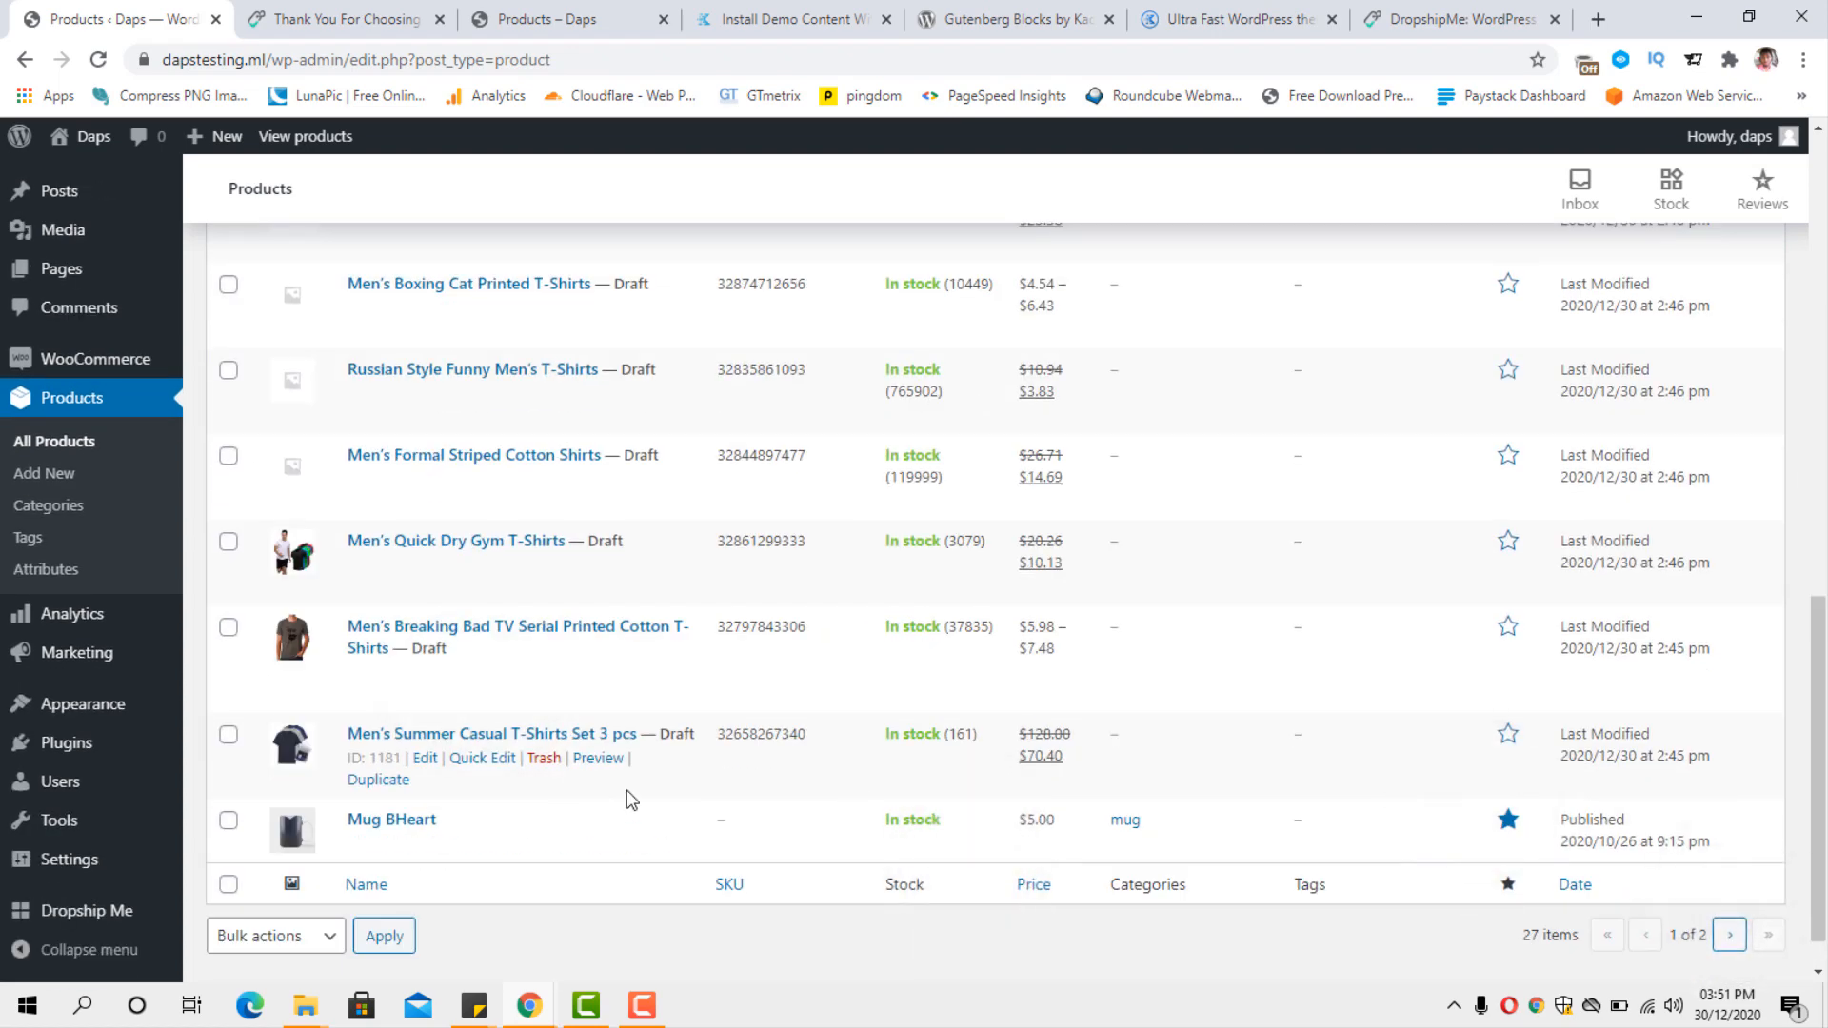
# Quick-edit Men's Summer Casual T-Shirts Set 3 pcs to Published status in the tshirts category and update it.
pyautogui.click(476, 758)
pyautogui.click(1007, 878)
pyautogui.click(986, 910)
pyautogui.click(1487, 838)
pyautogui.scroll(-3, 1523, 842)
pyautogui.click(1721, 957)
# Quick-edit Men's Breaking Bad TV Serial Printed Cotton T-Shirts to Published status in the tshirts category and update it.
pyautogui.click(487, 639)
pyautogui.click(1028, 741)
pyautogui.click(986, 775)
pyautogui.click(1486, 698)
pyautogui.scroll(-3, 1523, 700)
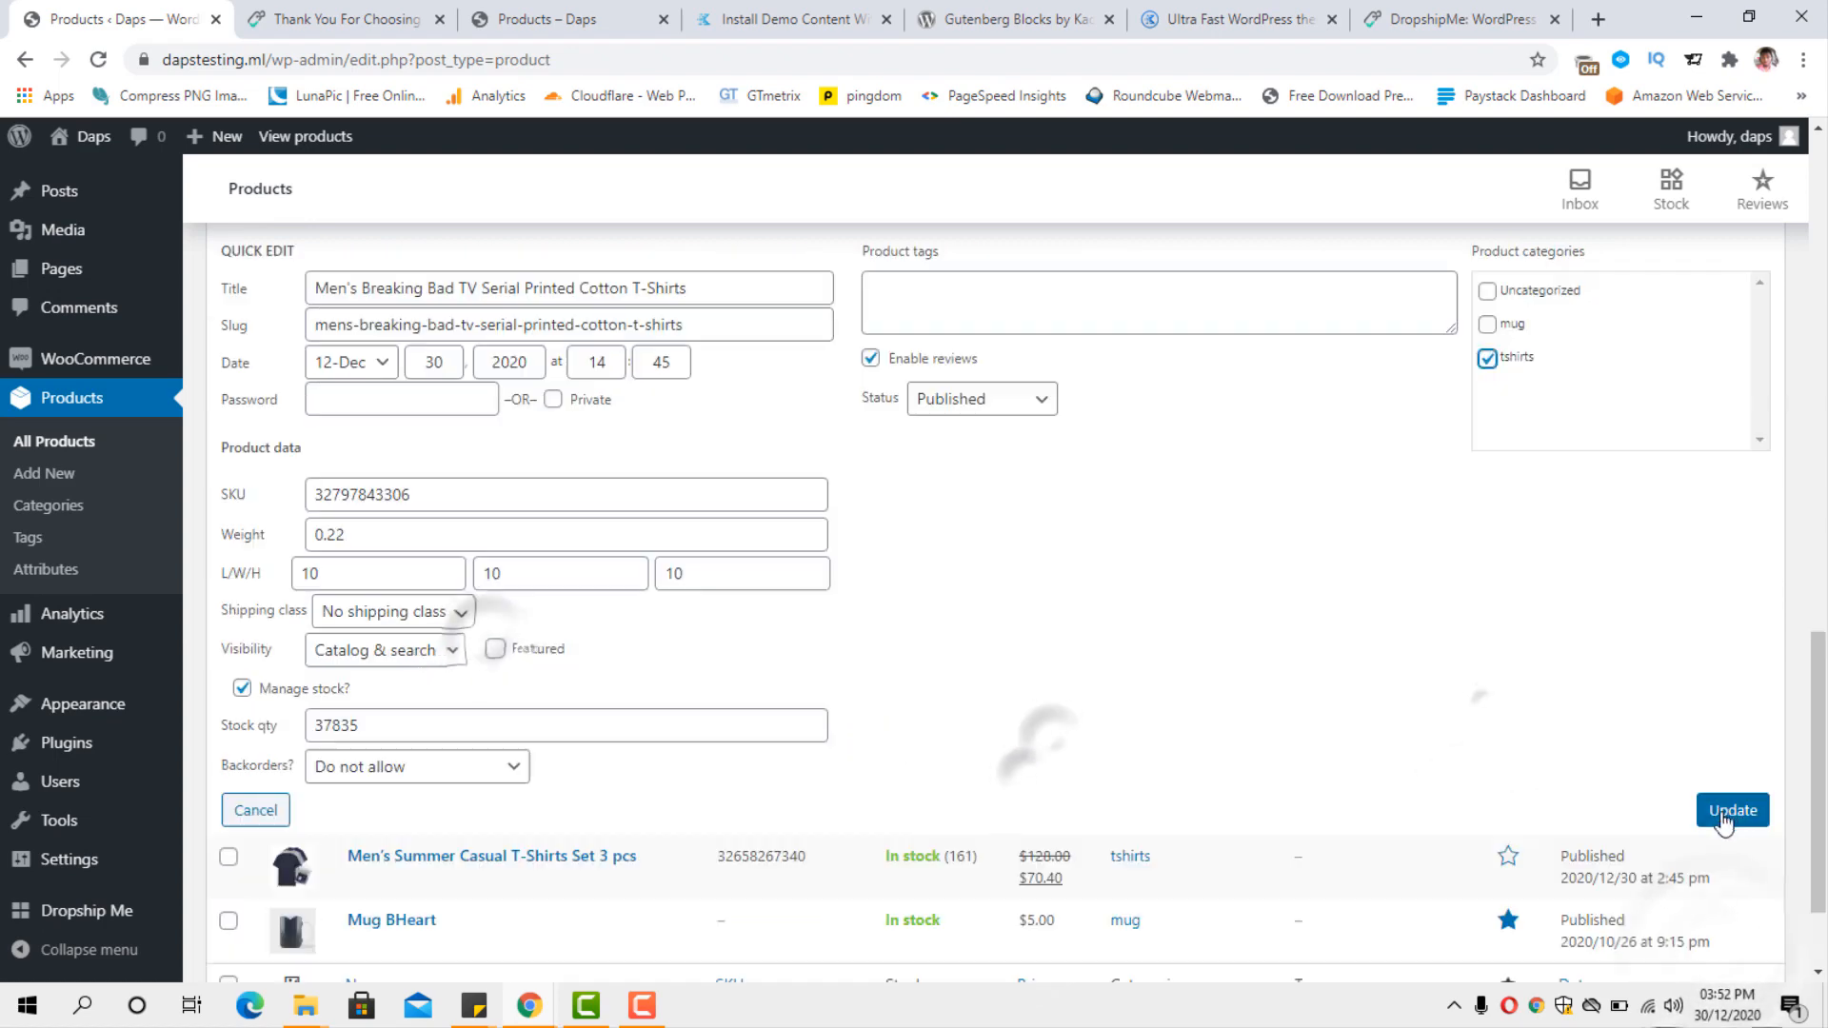
pyautogui.click(1722, 815)
# Publish Men's Quick Dry Gym T-Shirts and Men's Formal Striped Cotton Shirts in the tshirts category.
pyautogui.click(495, 556)
pyautogui.click(1044, 674)
pyautogui.click(473, 492)
pyautogui.click(1024, 613)
pyautogui.click(986, 647)
pyautogui.click(1487, 573)
pyautogui.scroll(-3, 1523, 580)
pyautogui.click(1723, 687)
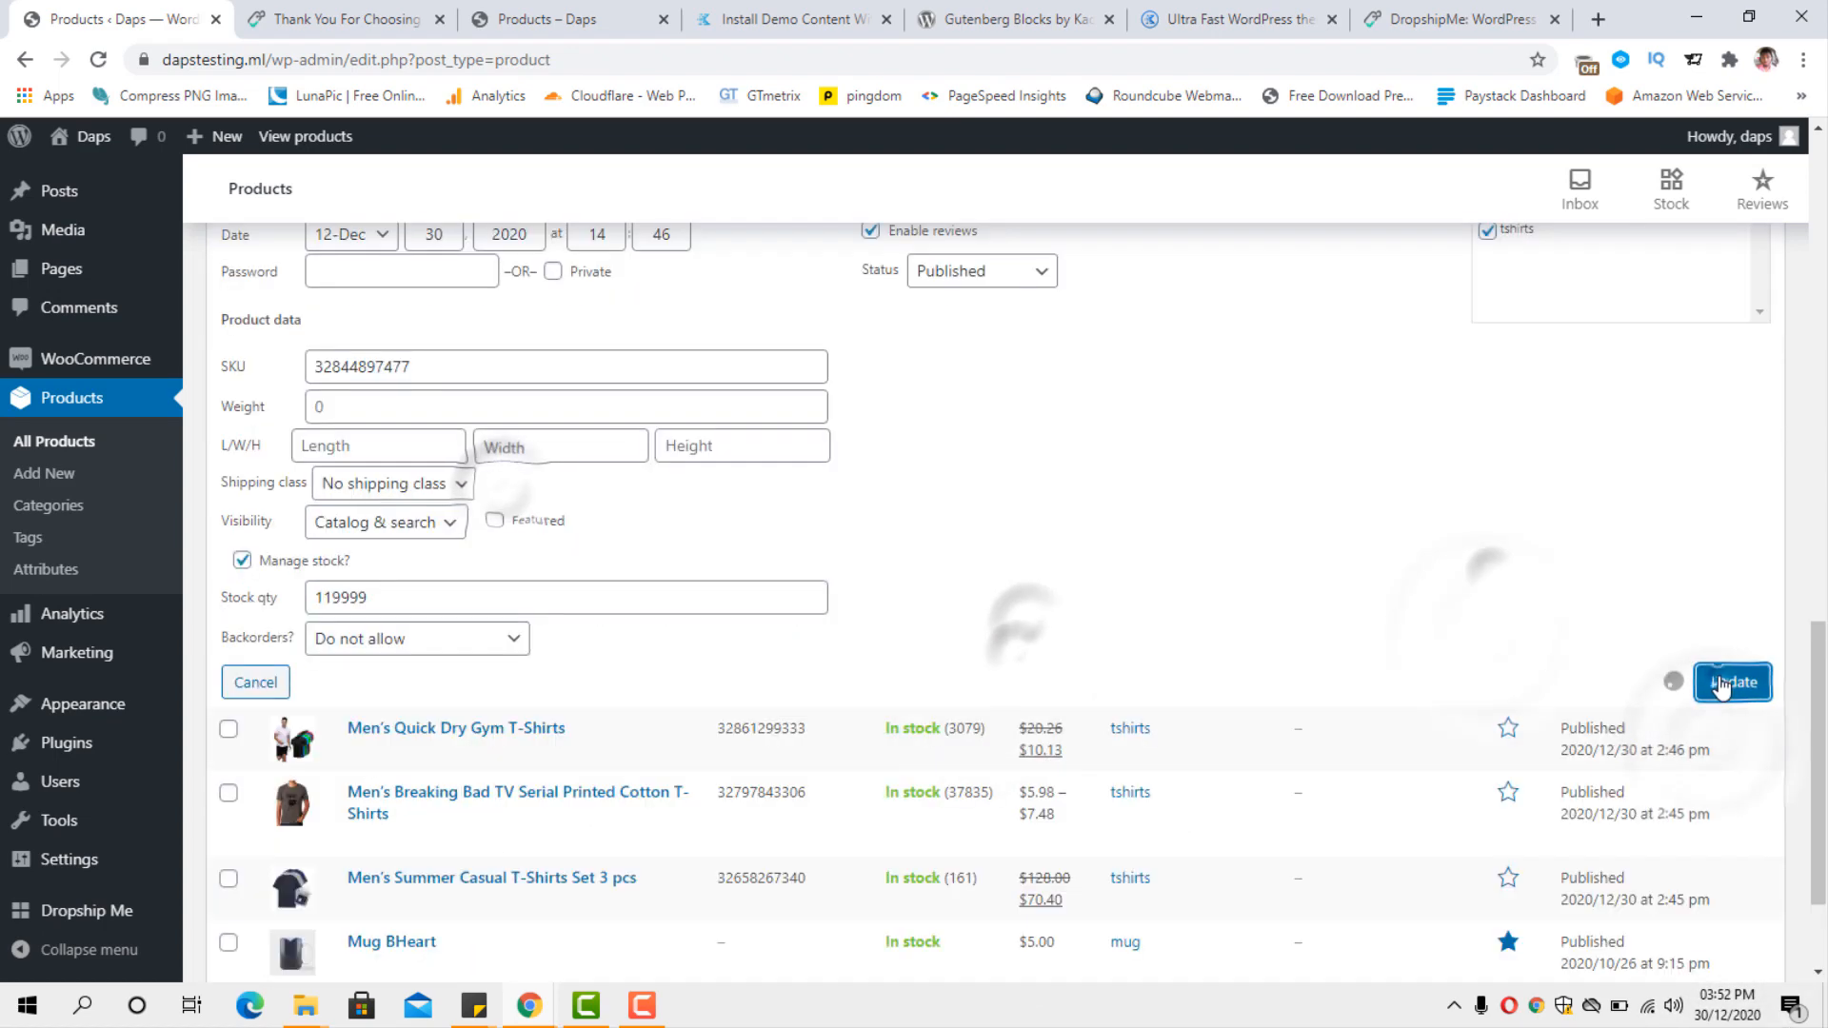
# Quick-edit Russian Style Funny Men's T-Shirts to Published status in the tshirts category and update it.
pyautogui.click(470, 609)
pyautogui.click(1028, 721)
pyautogui.click(1725, 566)
# Find the draft Men's Boxing Cat Printed T-Shirts and publish it in the tshirts category through a quick edit.
pyautogui.scroll(10, 1222, 535)
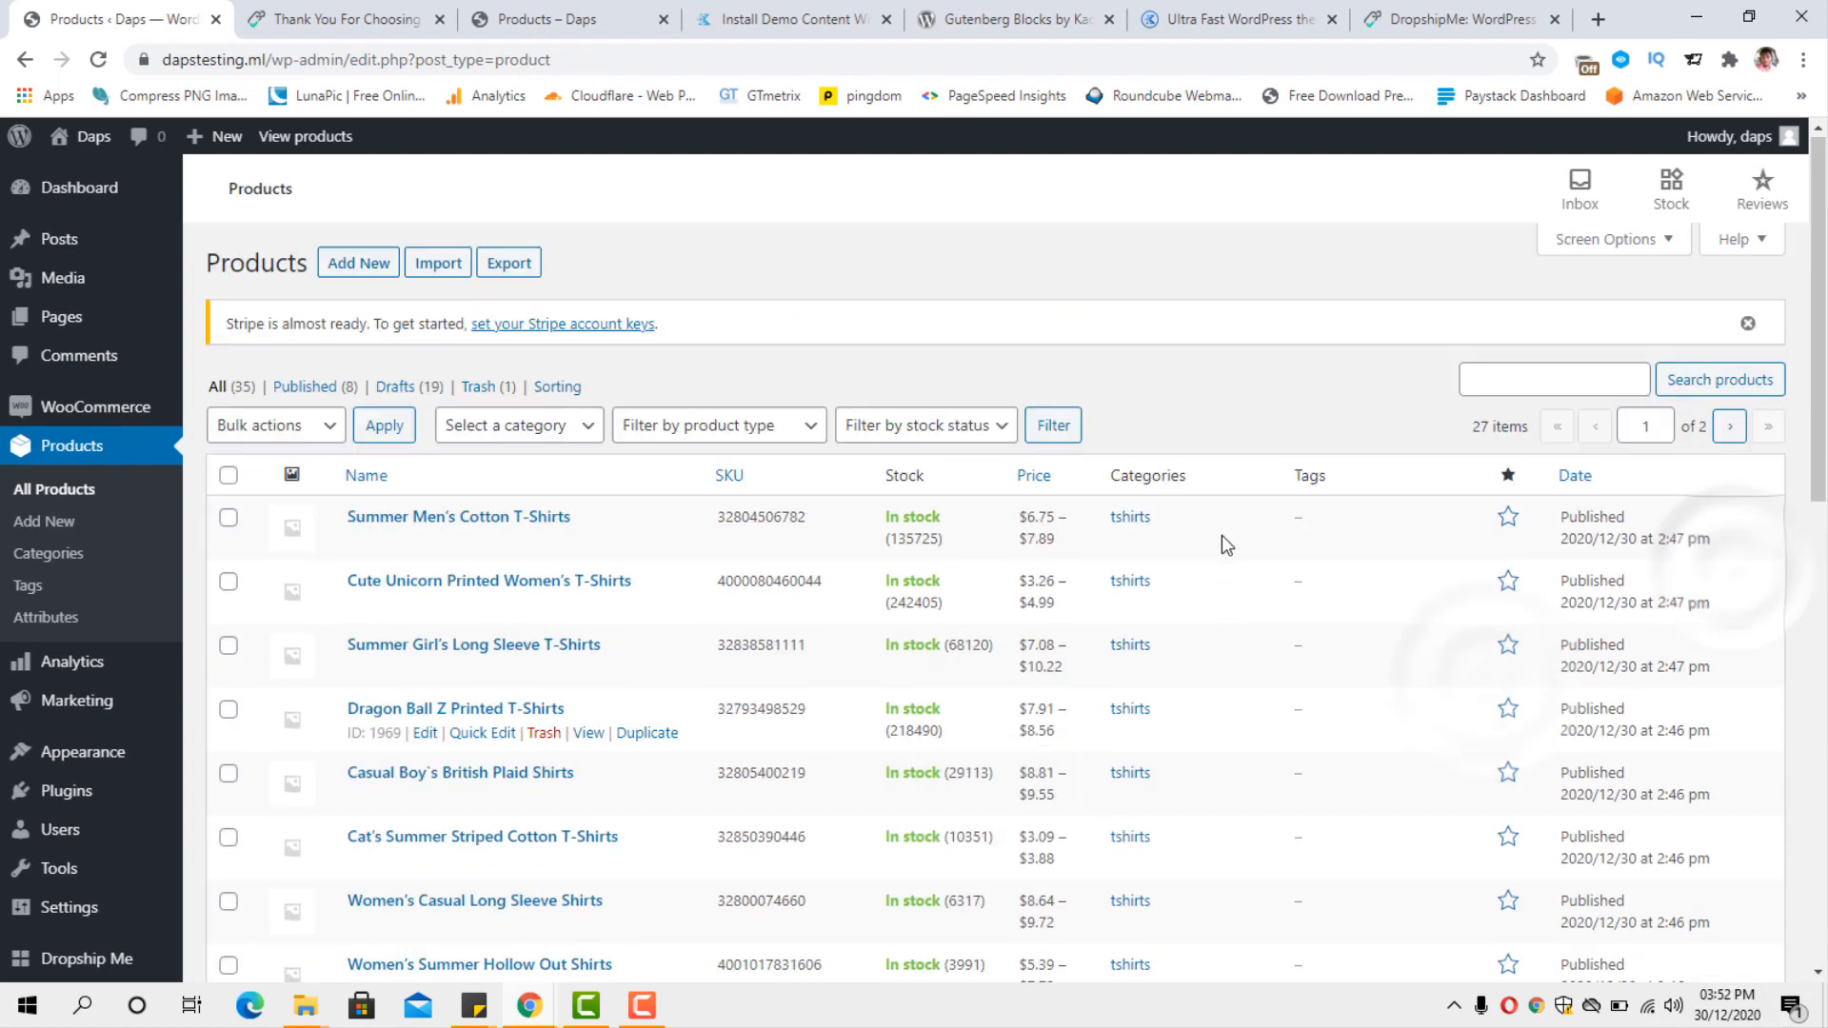
pyautogui.scroll(-8, 1237, 535)
pyautogui.scroll(4, 1244, 535)
pyautogui.scroll(-2, 1250, 545)
pyautogui.click(482, 820)
pyautogui.click(1026, 714)
pyautogui.click(987, 748)
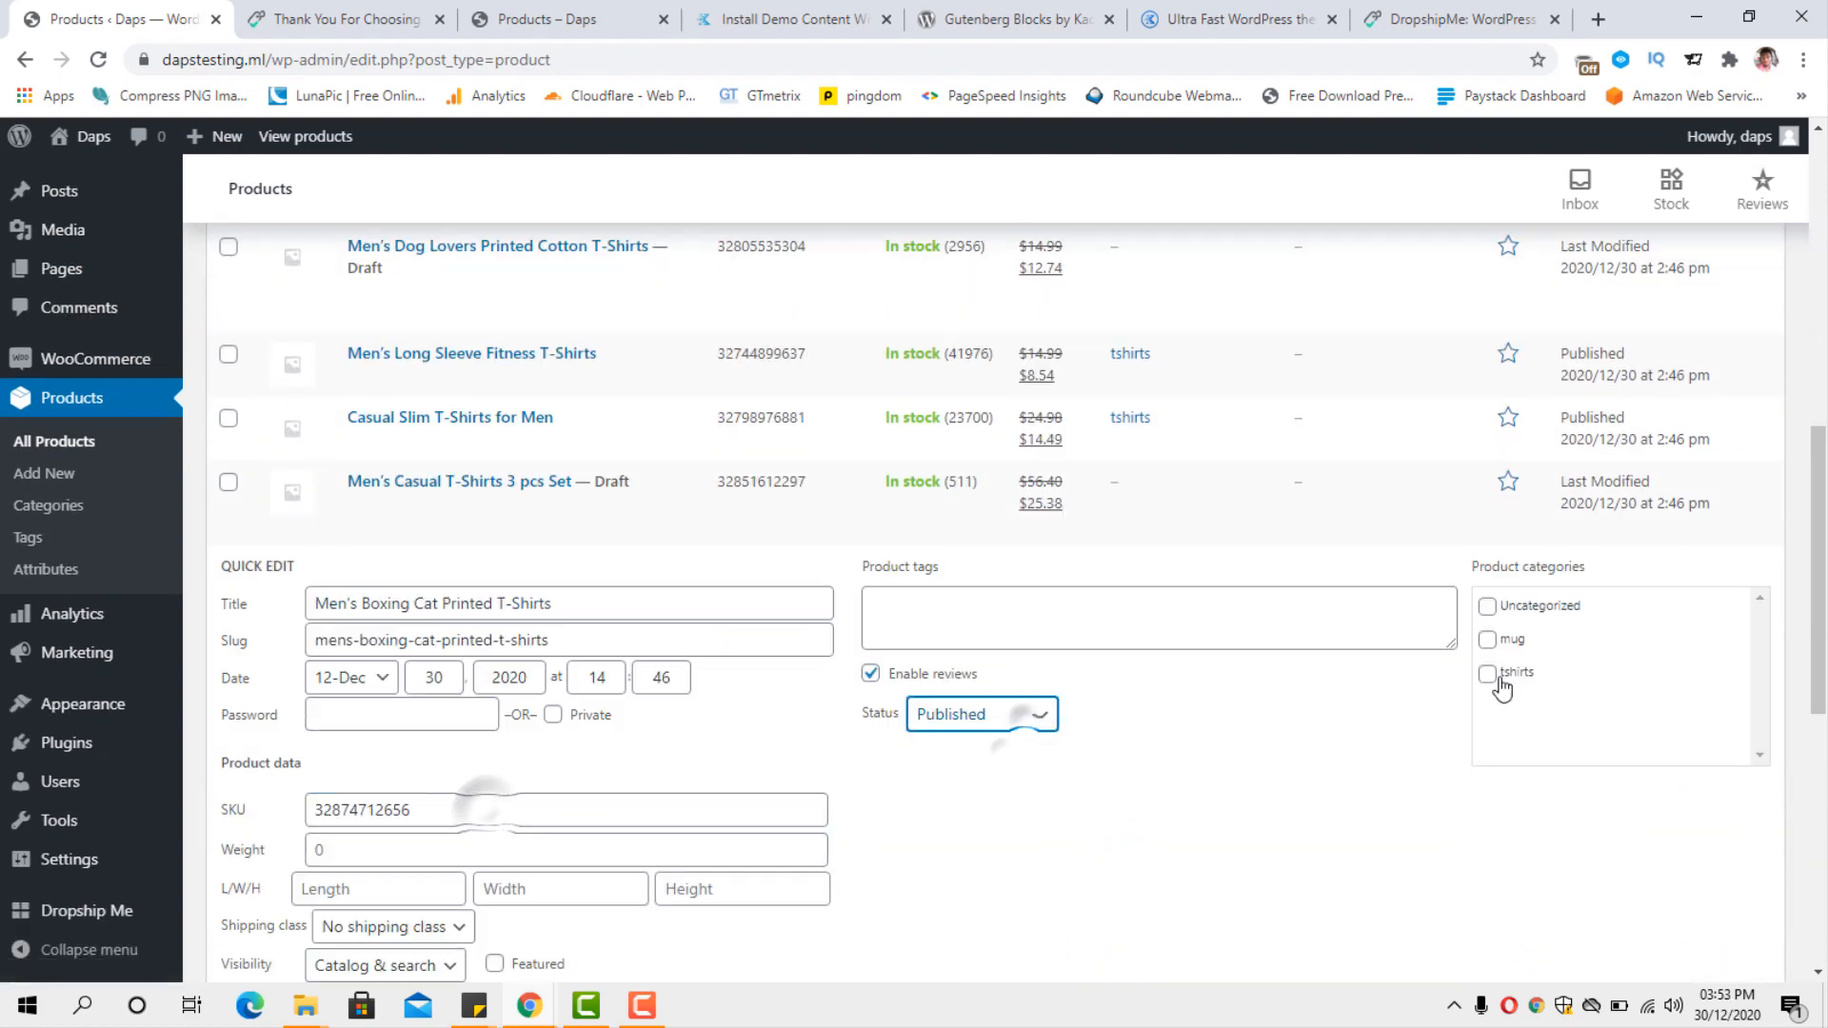
pyautogui.click(1488, 674)
pyautogui.click(1724, 791)
pyautogui.scroll(3, 314, 623)
pyautogui.click(428, 642)
pyautogui.click(482, 643)
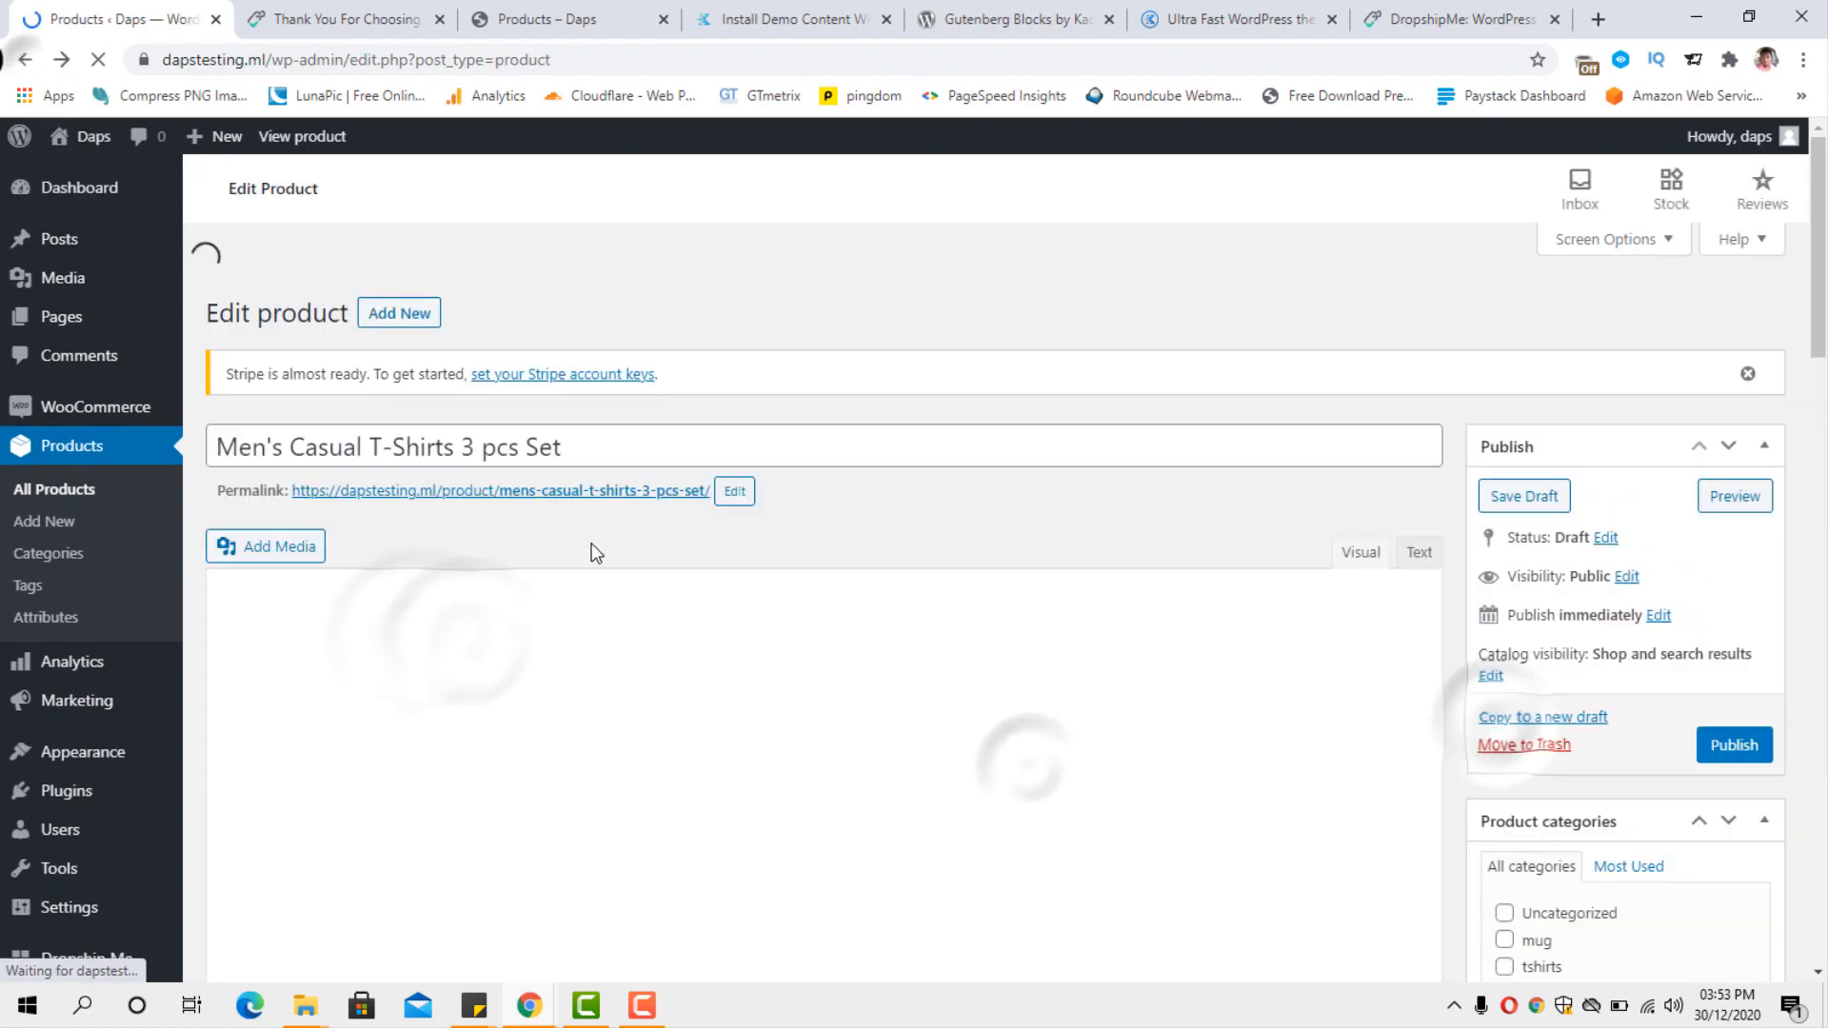
pyautogui.click(24, 60)
pyautogui.scroll(3, 669, 706)
pyautogui.moveTo(1818, 481)
pyautogui.mouseDown()
pyautogui.moveTo(1820, 809)
pyautogui.moveTo(1820, 456)
pyautogui.mouseUp()
pyautogui.click(98, 60)
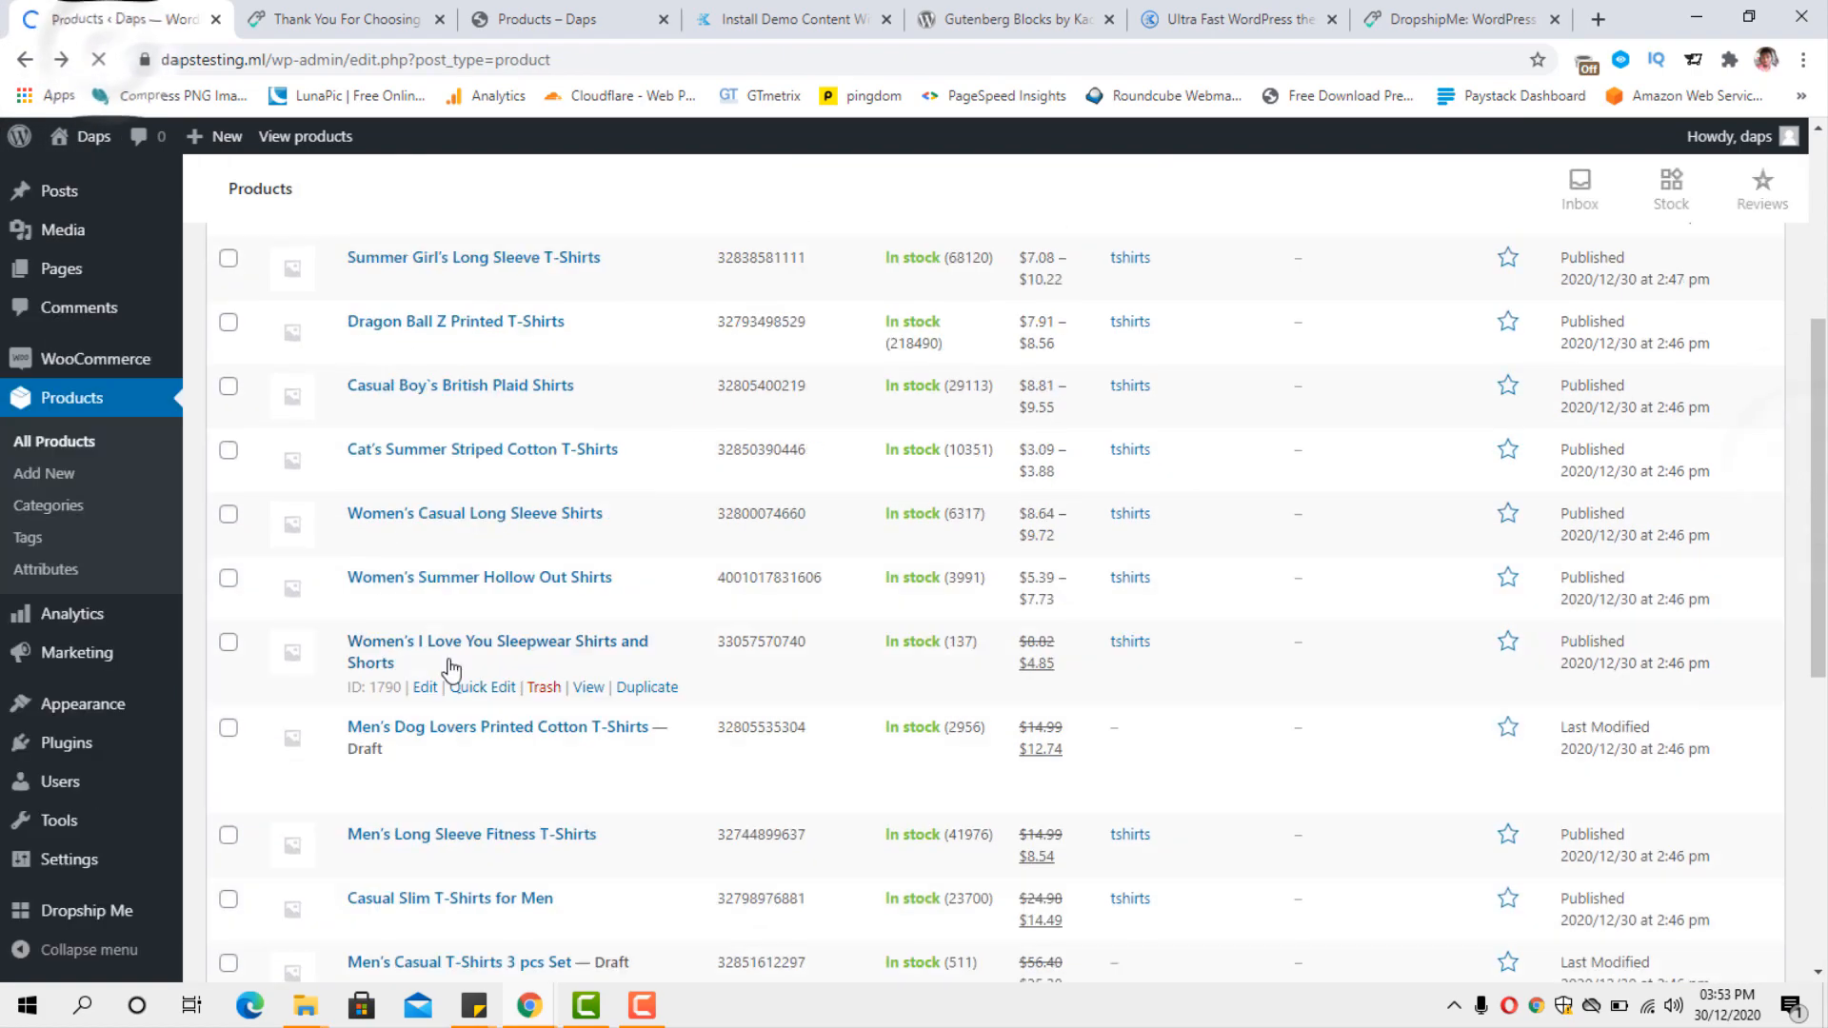
# Quick-edit Men's Dog Lovers Printed Cotton T-Shirts to Published status in the tshirts category and update it.
pyautogui.scroll(-1, 451, 664)
pyautogui.click(468, 651)
pyautogui.click(990, 759)
pyautogui.click(971, 791)
pyautogui.click(1487, 715)
pyautogui.scroll(-3, 1504, 718)
pyautogui.click(1717, 826)
# Quick-edit Men's Casual T-Shirts 3 pcs Set to Published status in the tshirts category and update it.
pyautogui.click(488, 485)
pyautogui.click(986, 594)
pyautogui.click(971, 628)
pyautogui.click(1487, 553)
pyautogui.scroll(-3, 1494, 571)
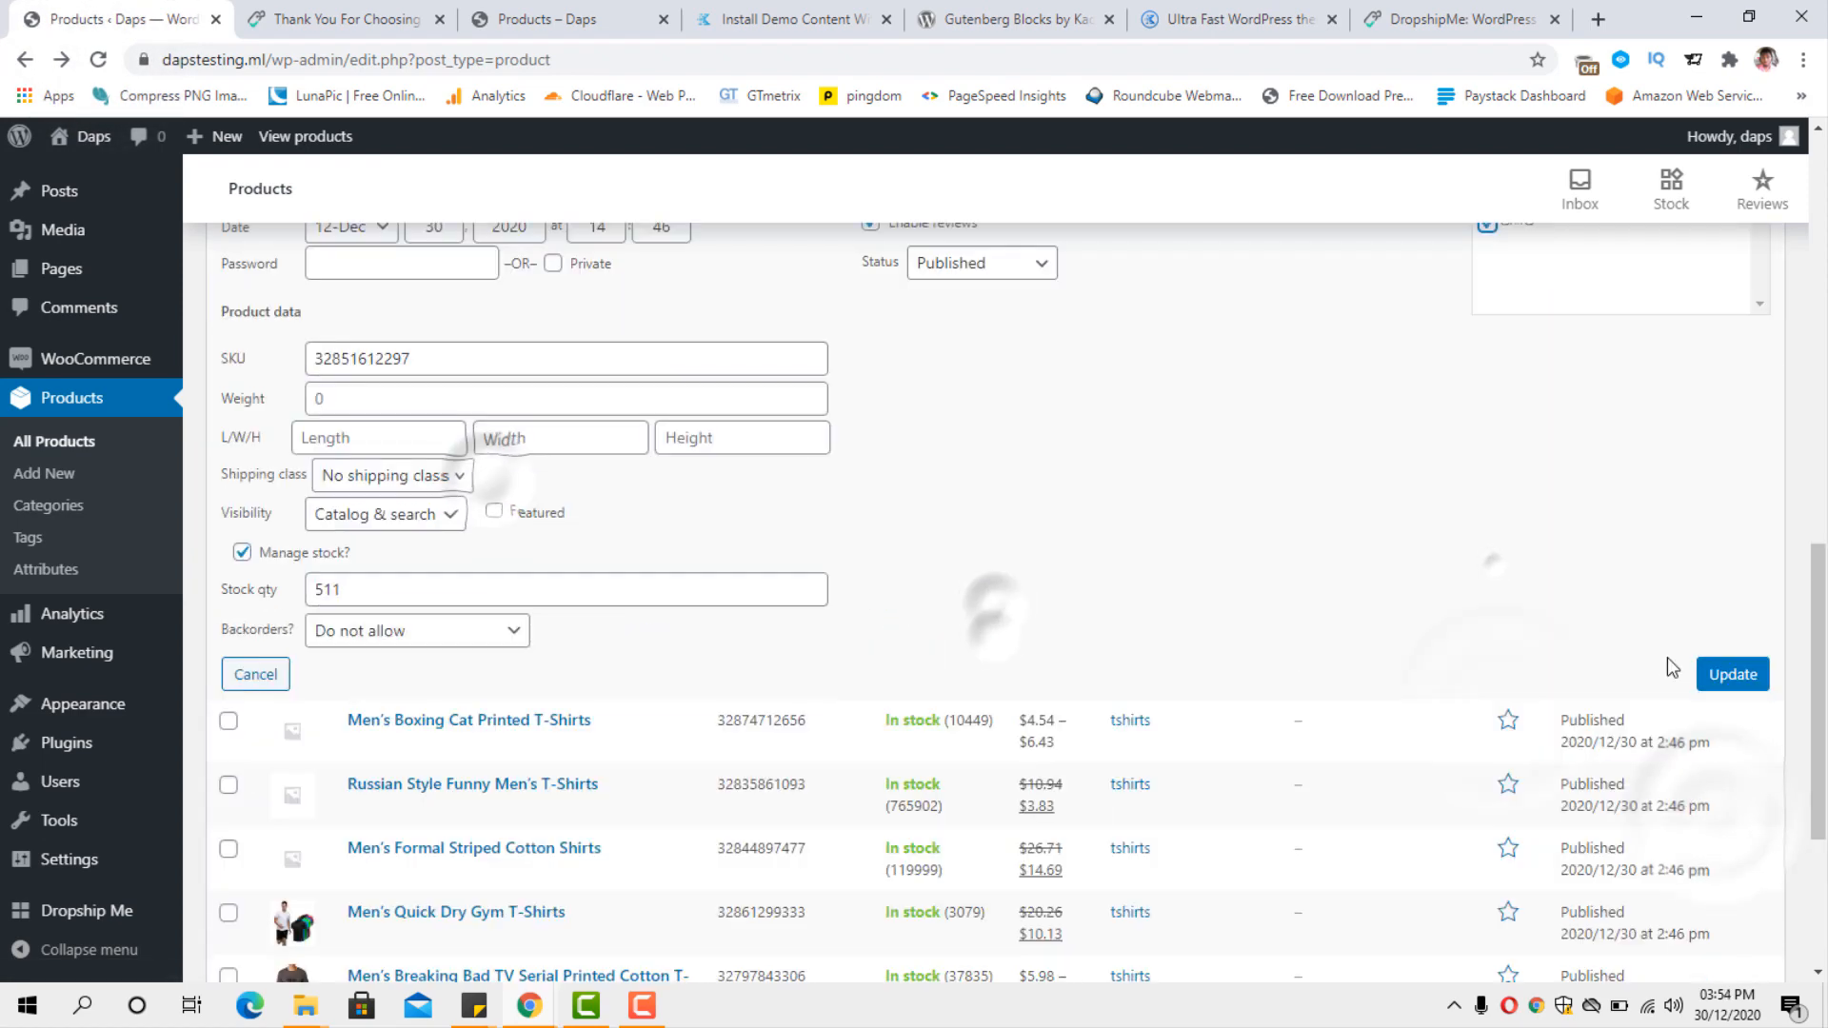
pyautogui.click(1725, 673)
# Look through the published shirts in the product list and open DropshipMe's Import Products page.
pyautogui.scroll(10, 969, 613)
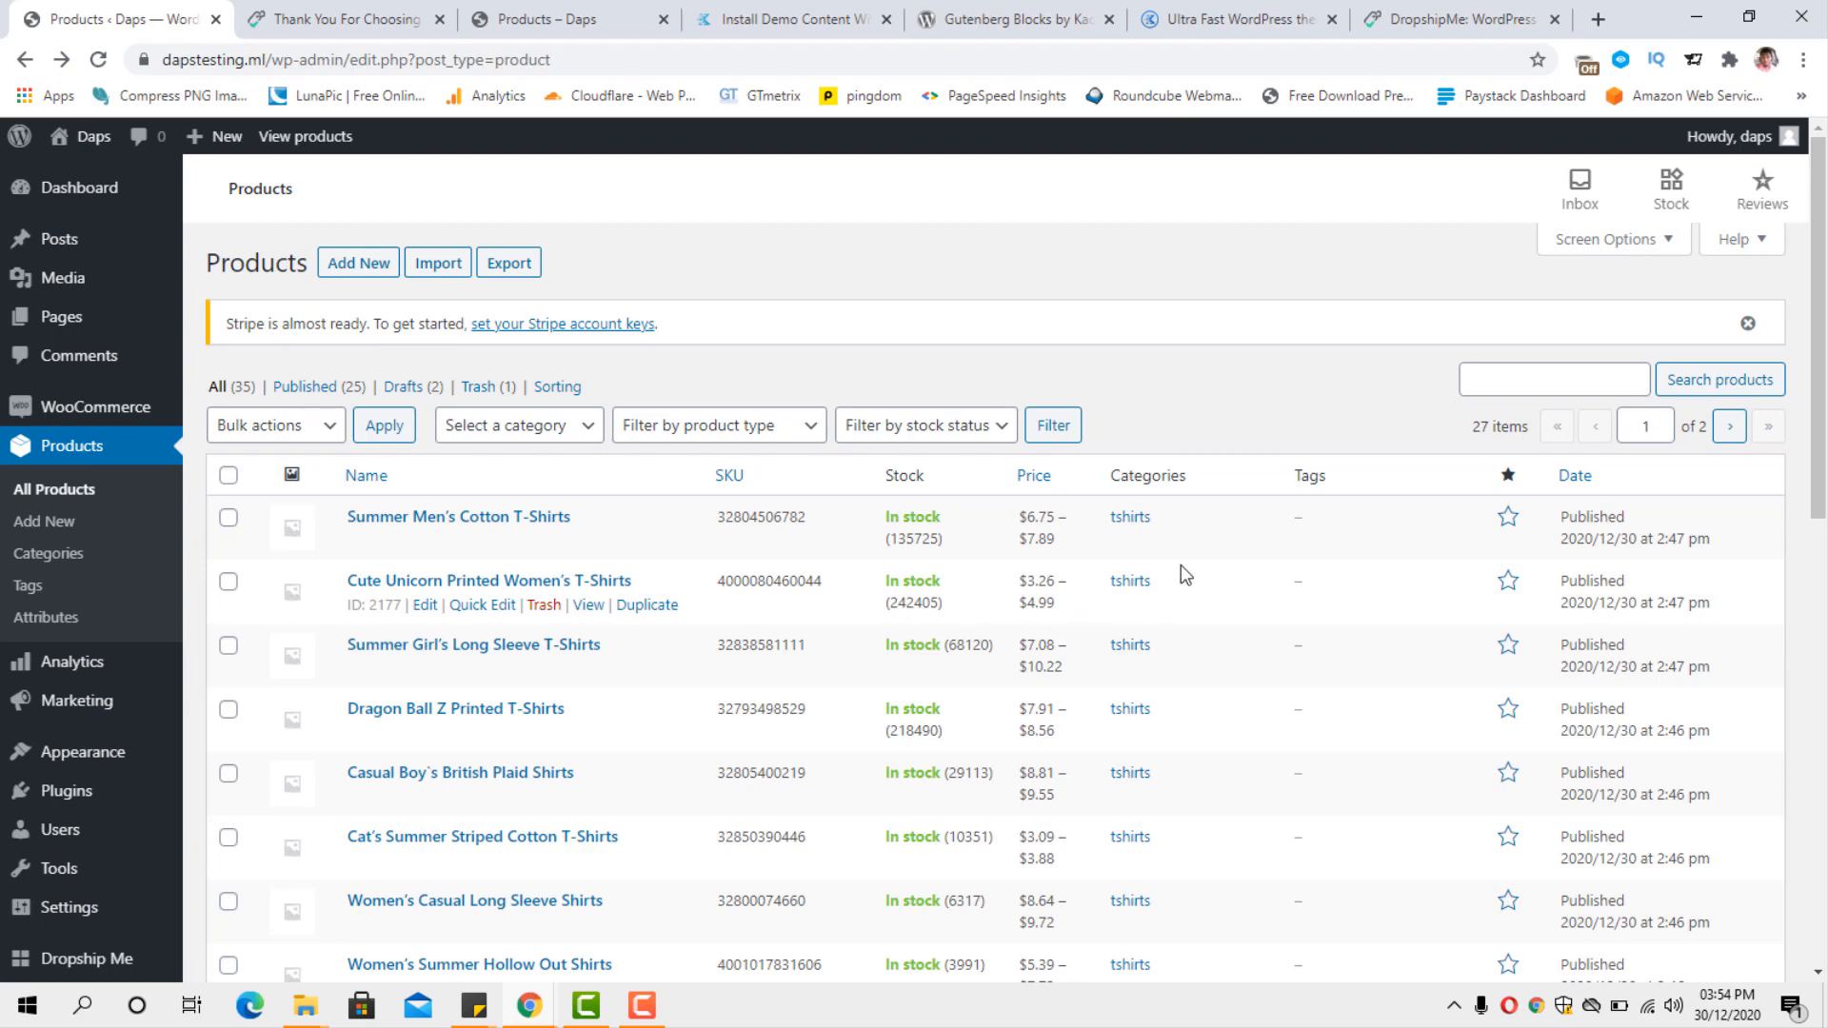
pyautogui.scroll(-6, 1180, 564)
pyautogui.scroll(-3, 1188, 544)
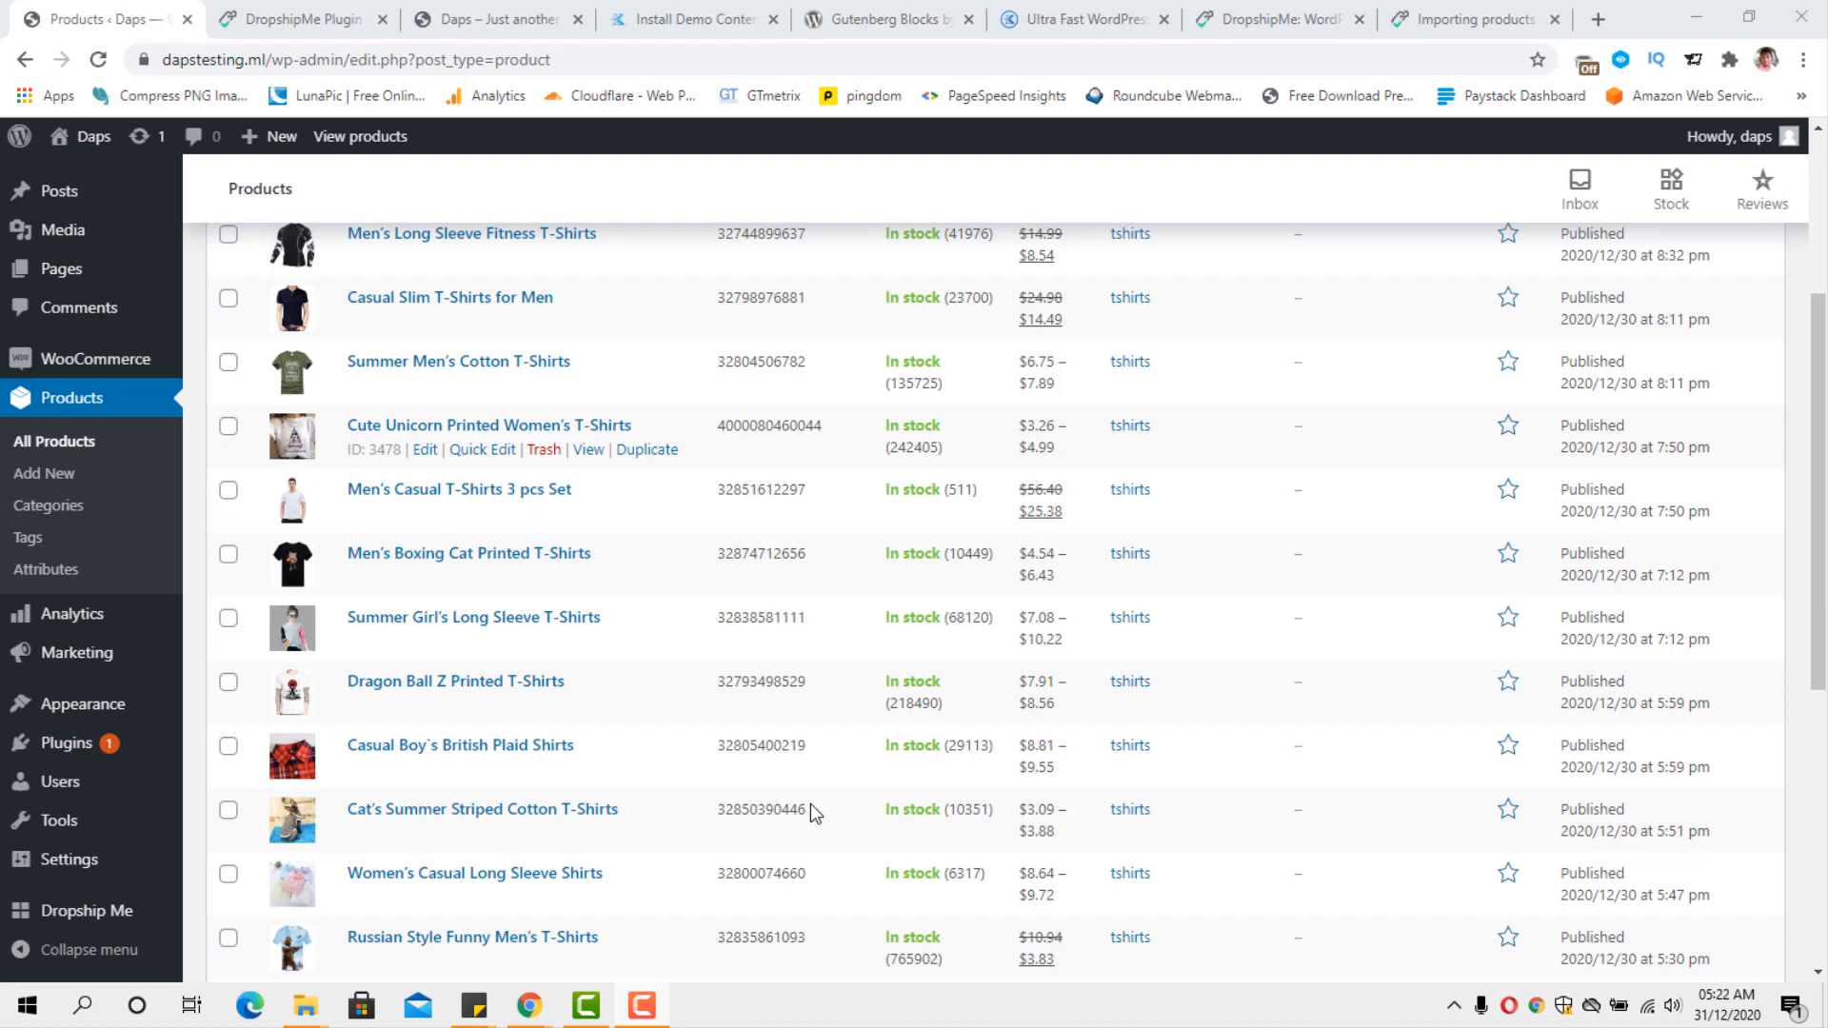
pyautogui.scroll(3, 809, 804)
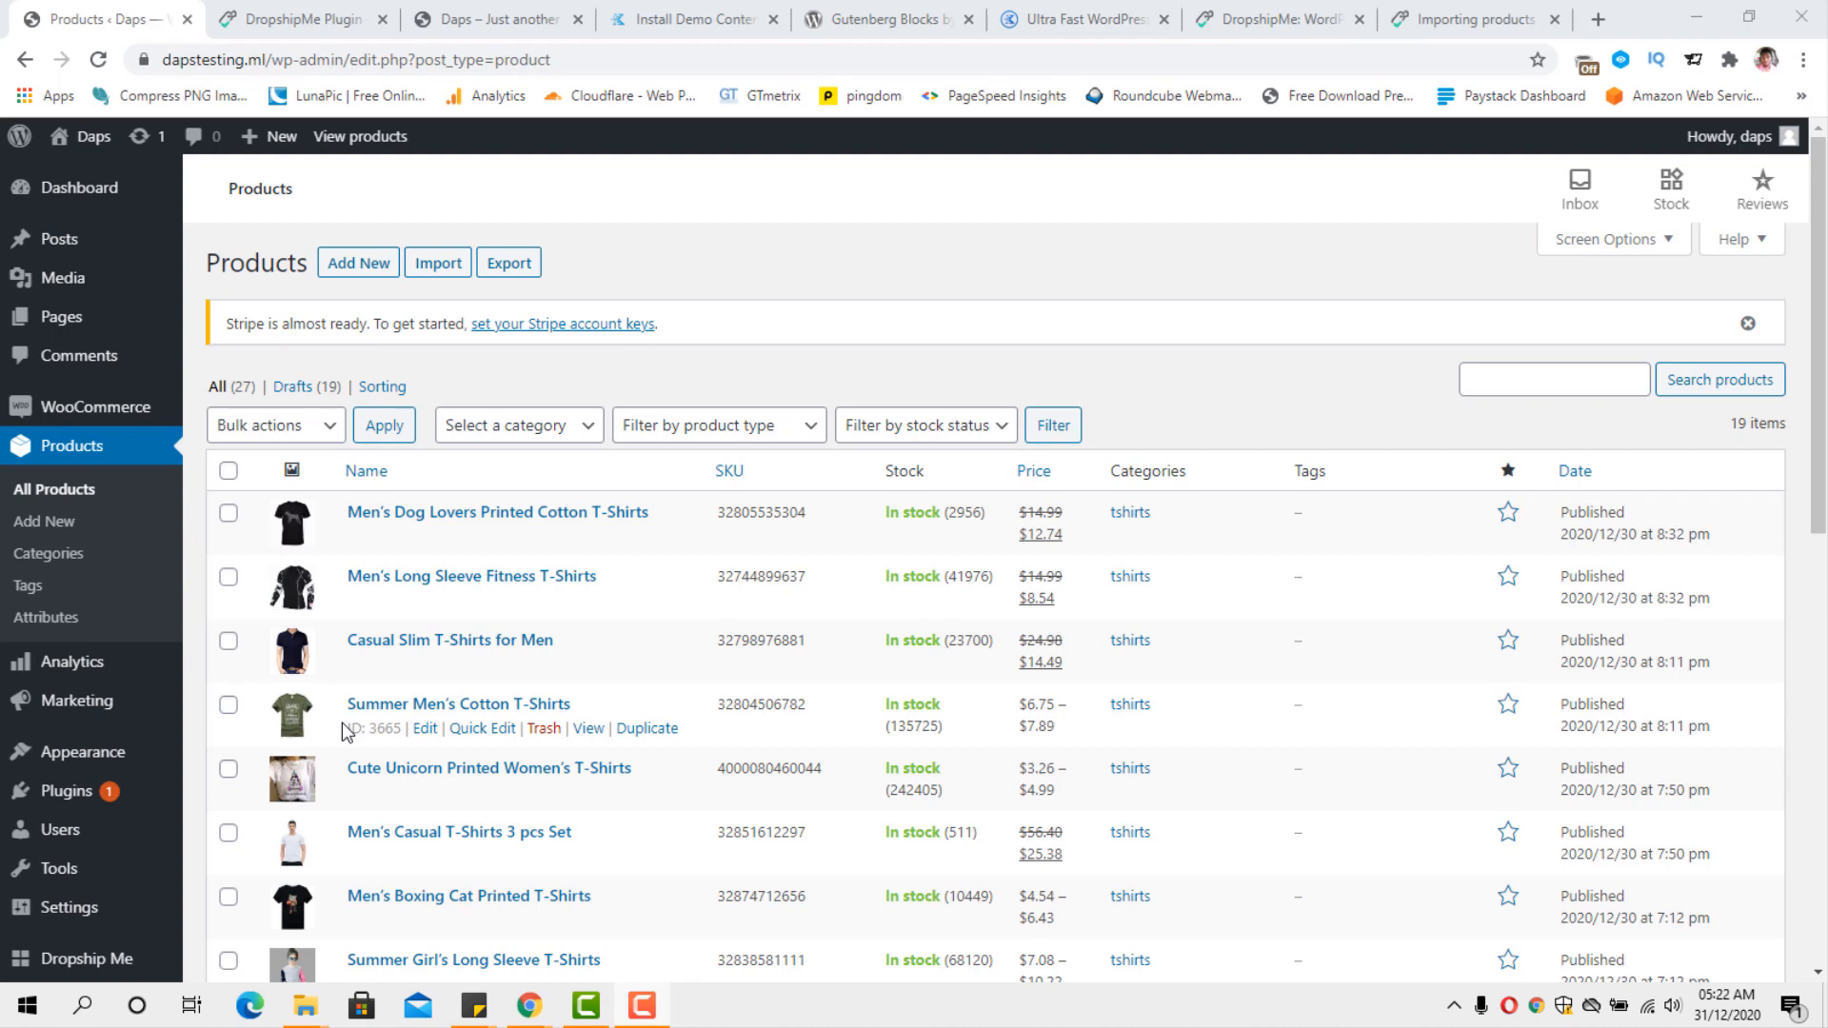
pyautogui.scroll(-4, 343, 731)
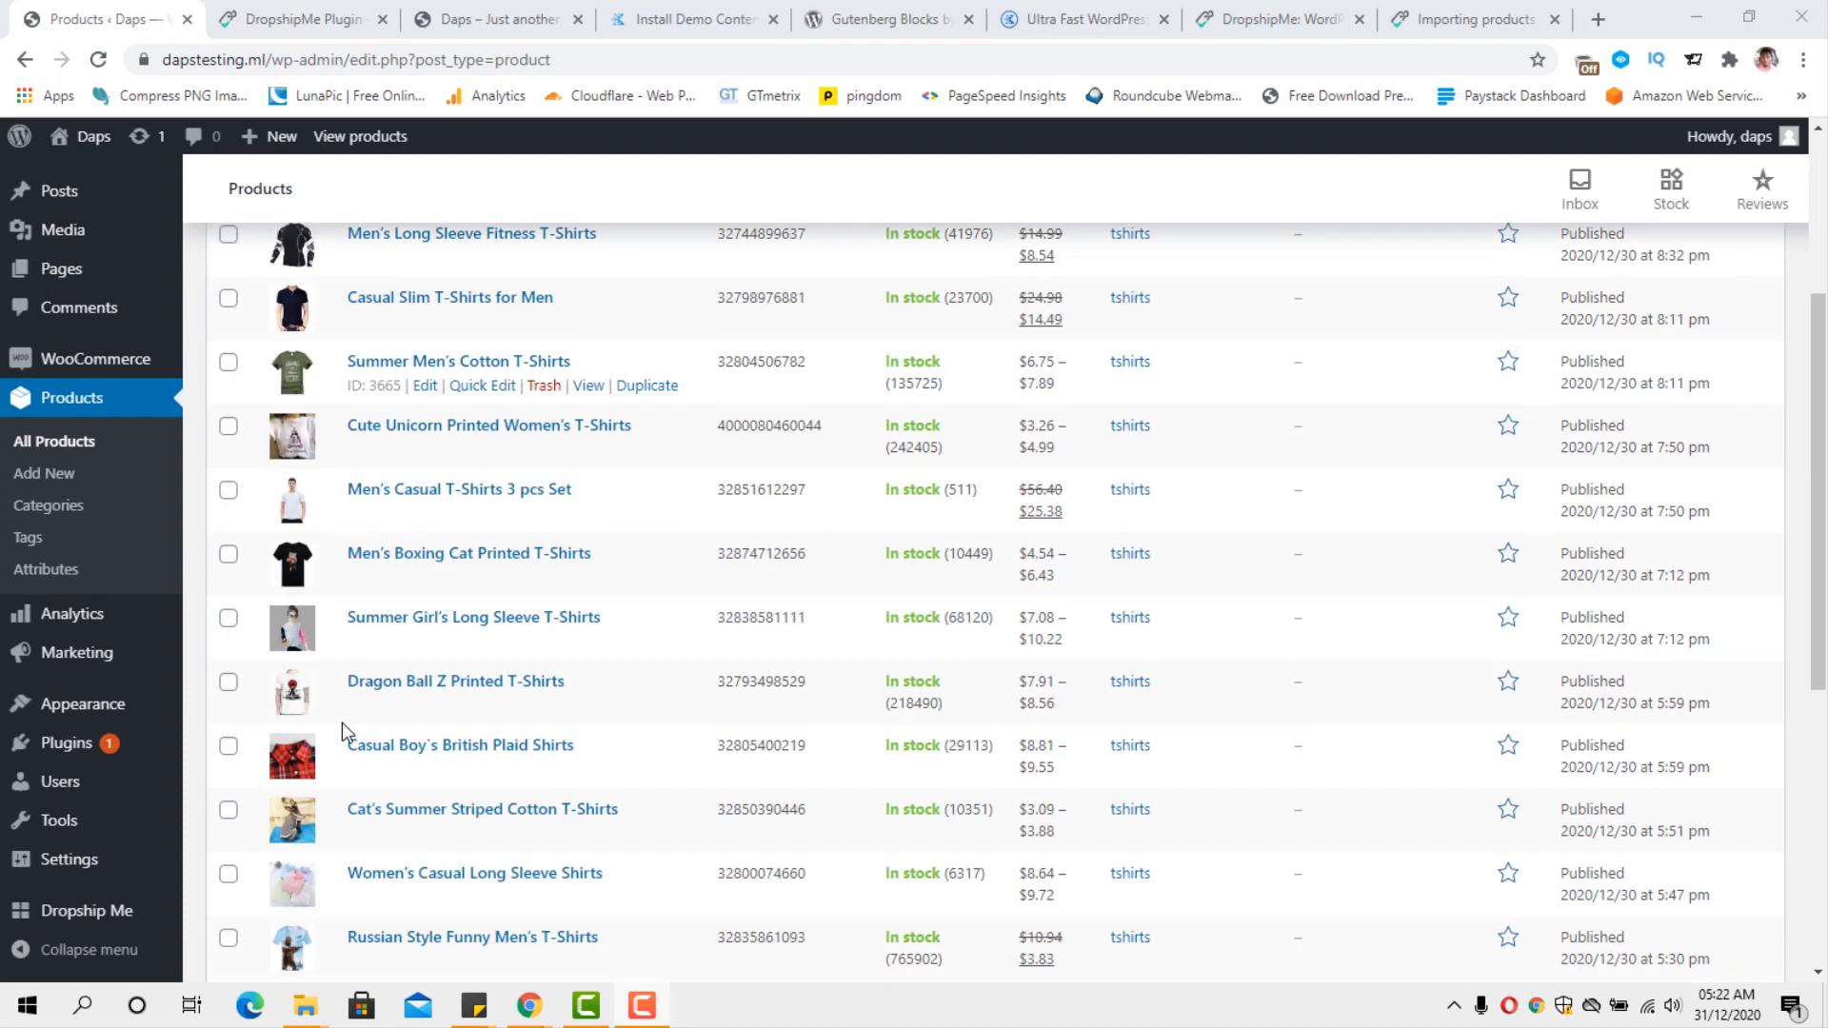
pyautogui.moveTo(81, 917)
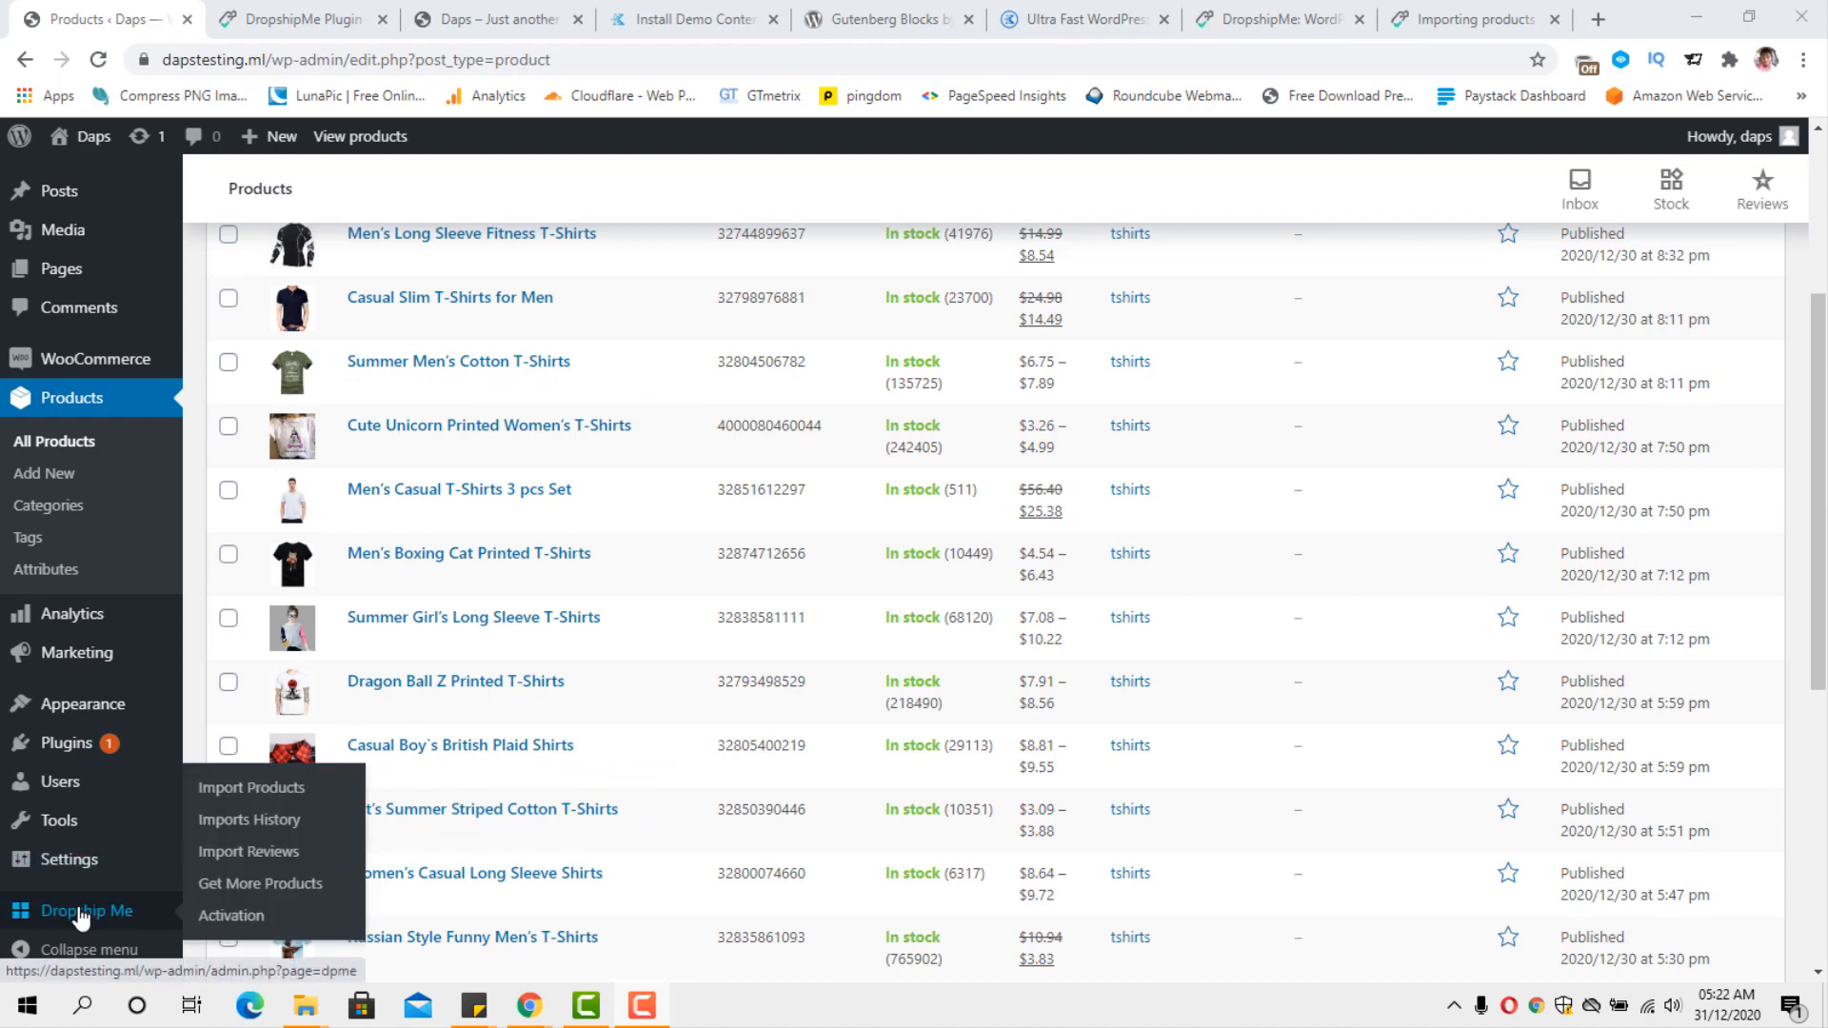
pyautogui.click(240, 792)
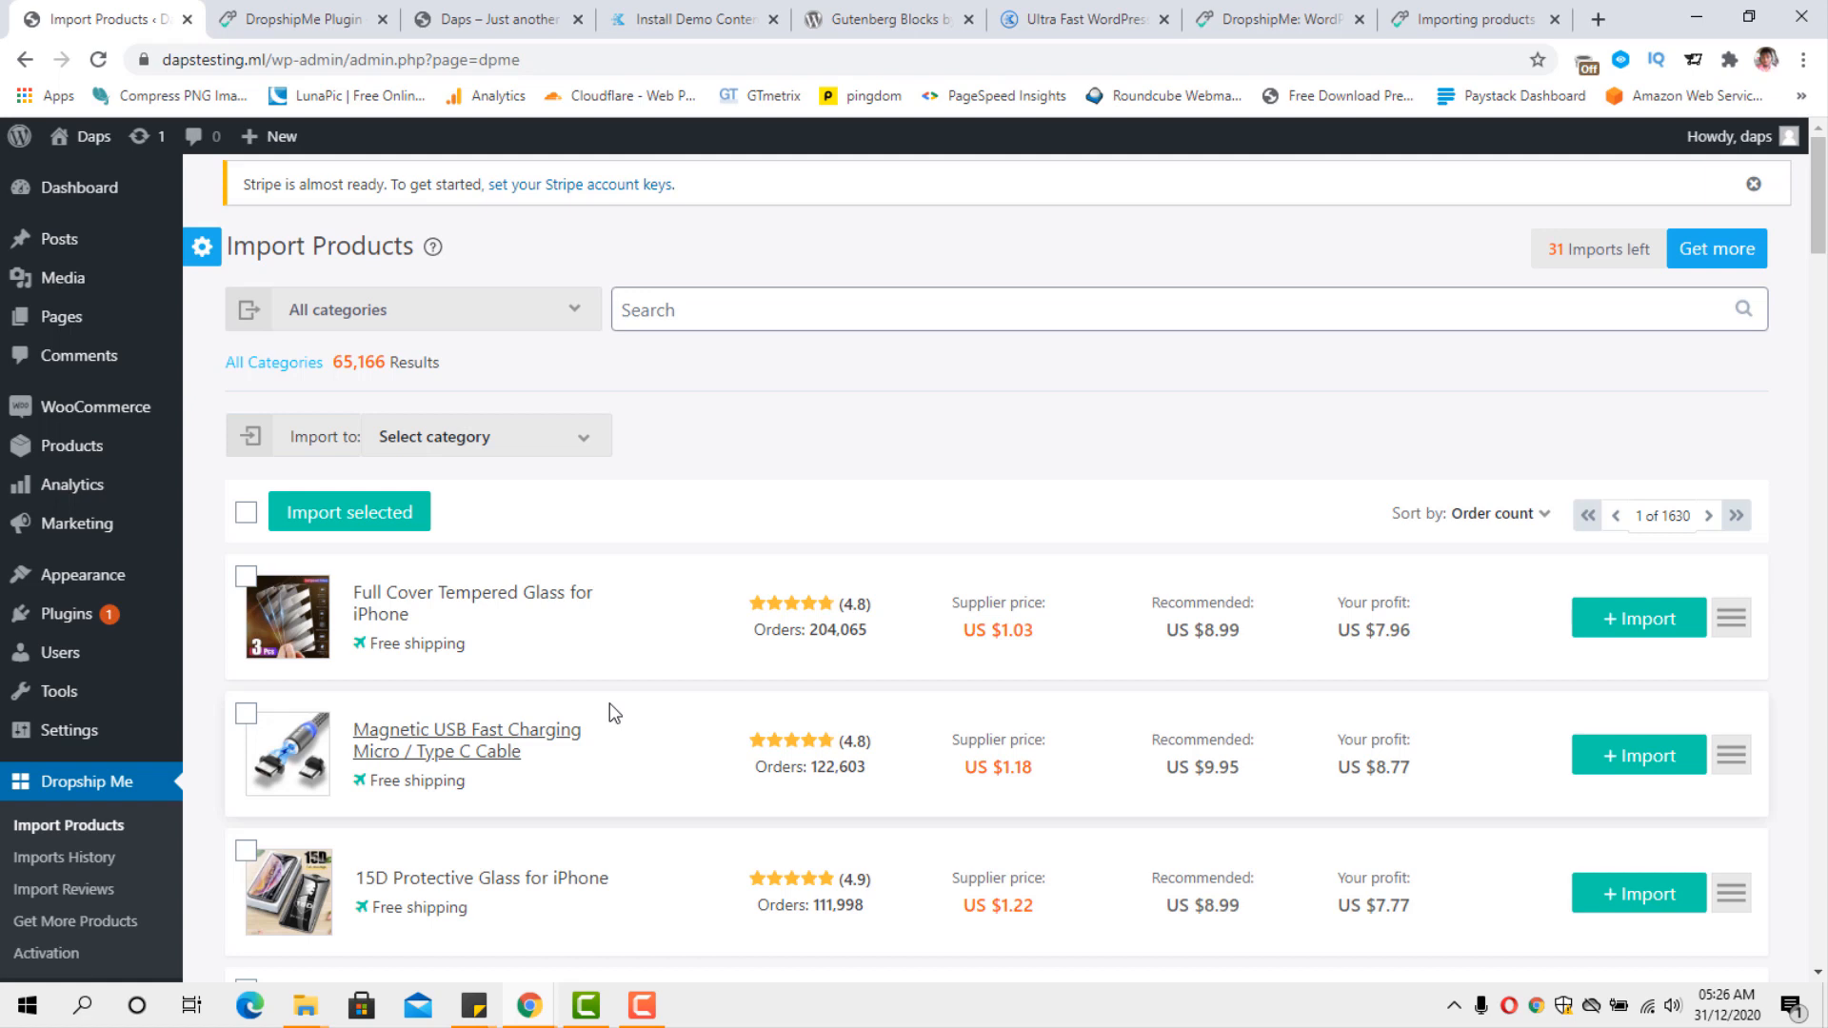
# Filter the importable products by a supplier price of 20 to 30 and an order count of 1000 to 5000.
pyautogui.click(204, 263)
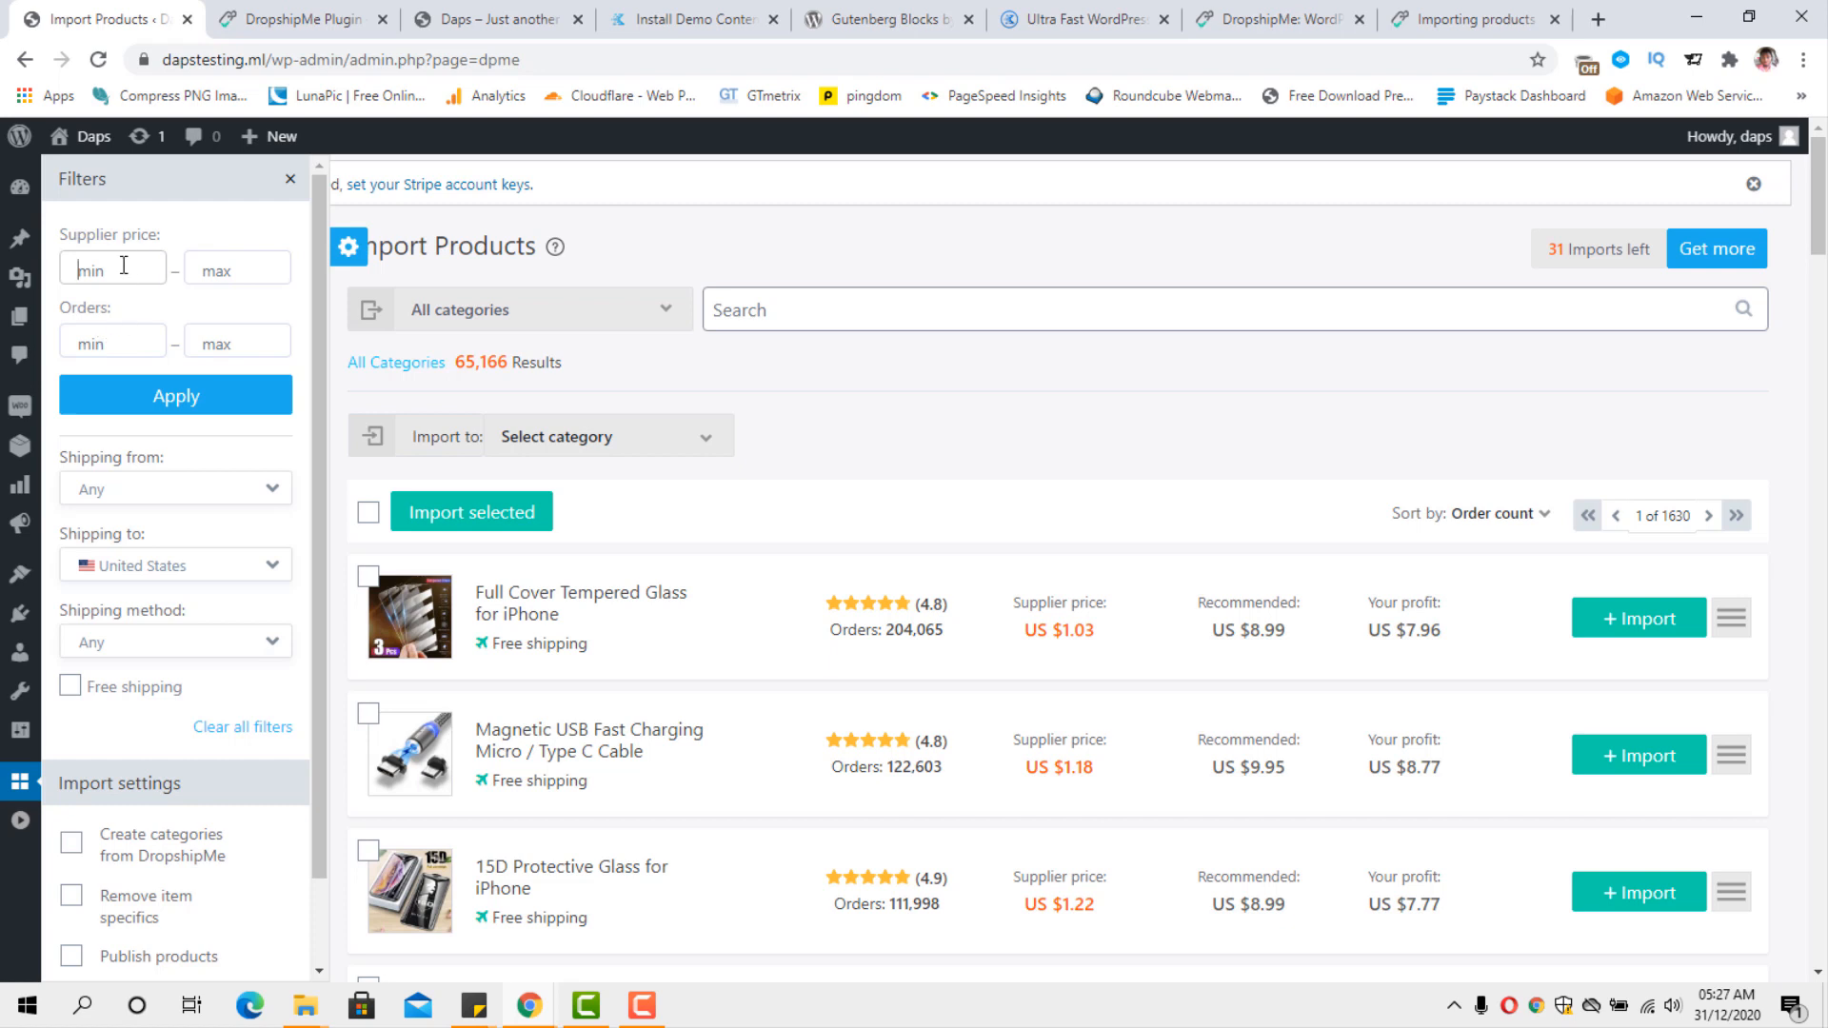
pyautogui.write('20')
pyautogui.click(217, 269)
pyautogui.write('30')
pyautogui.click(122, 345)
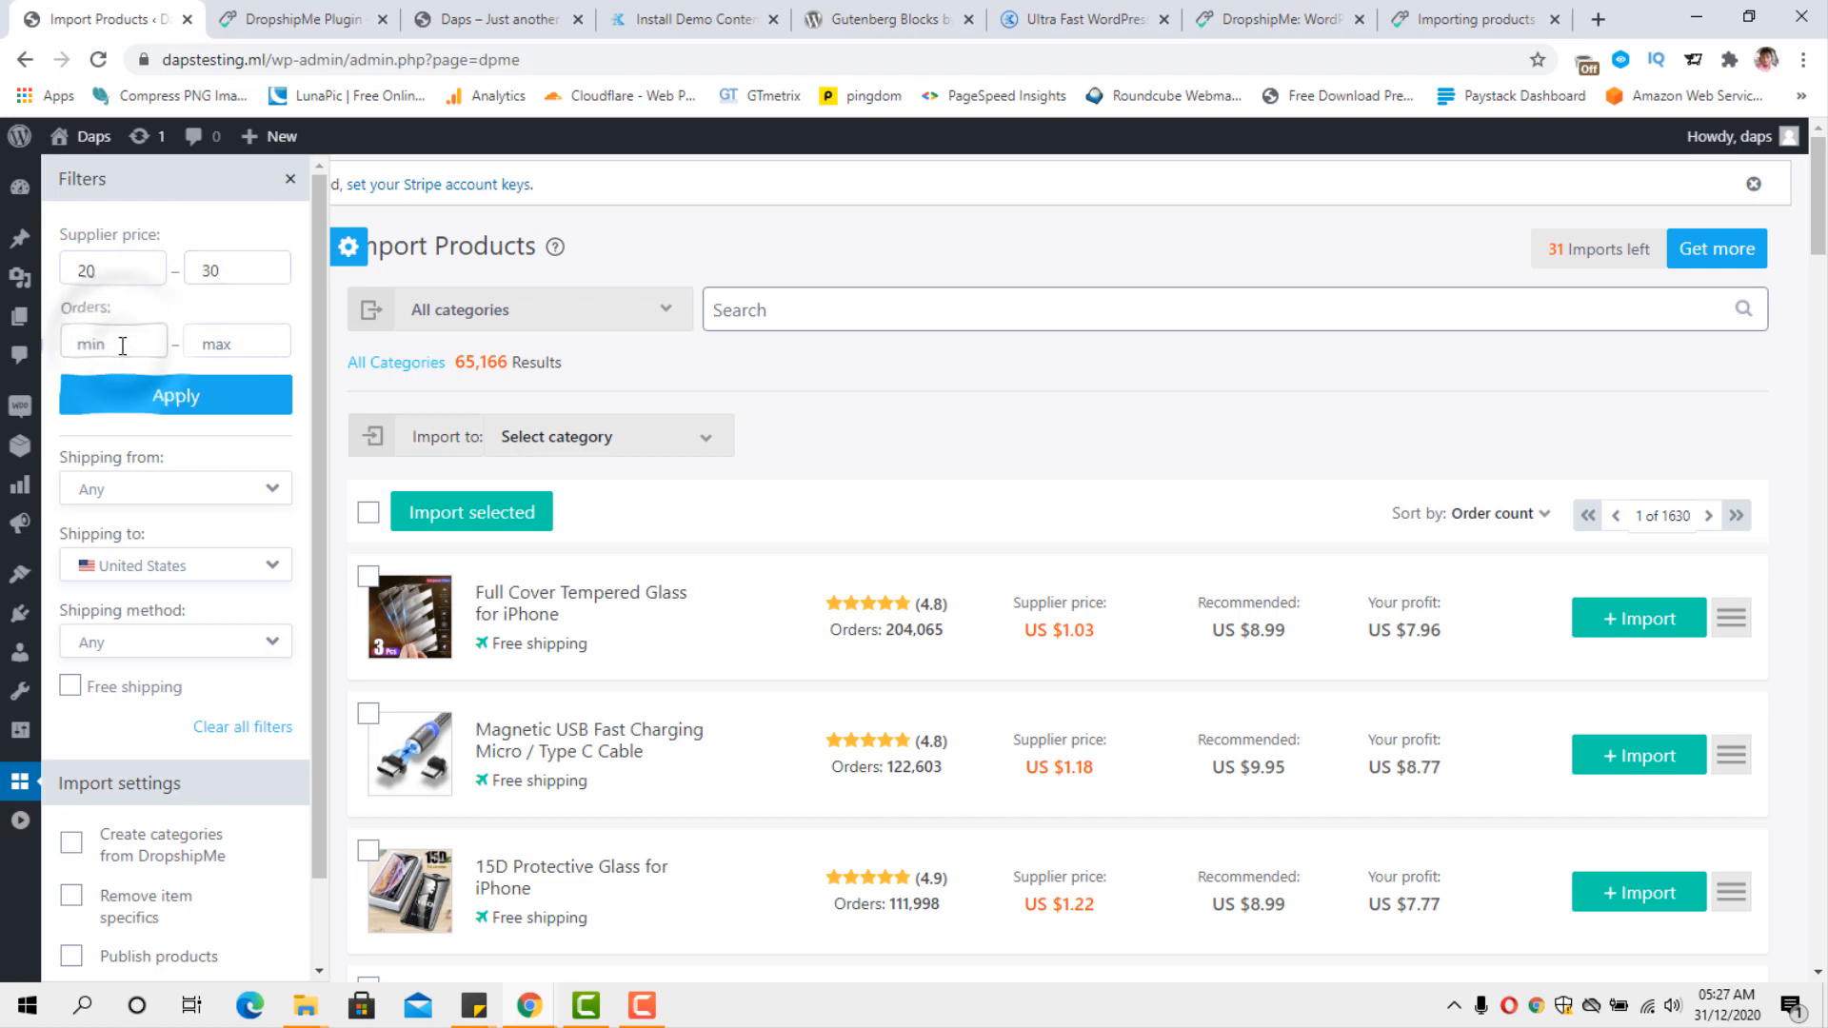
pyautogui.write('1000')
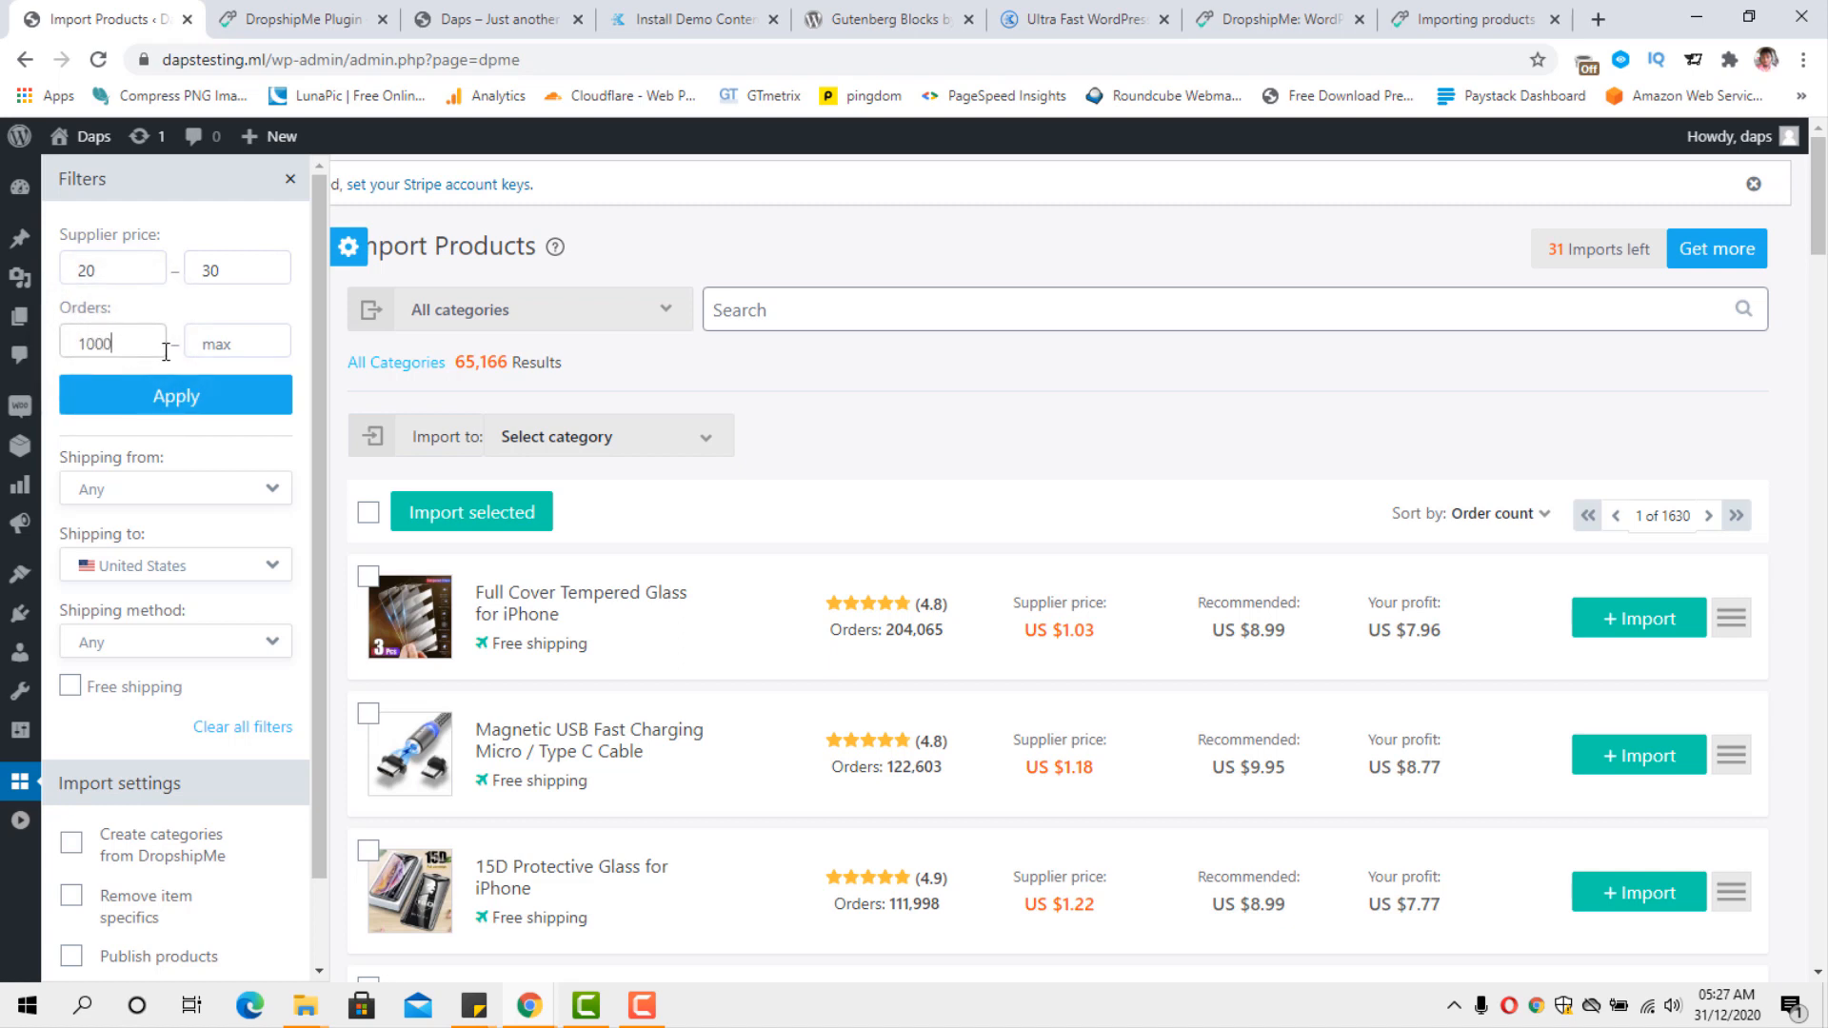
pyautogui.click(235, 342)
pyautogui.click(222, 407)
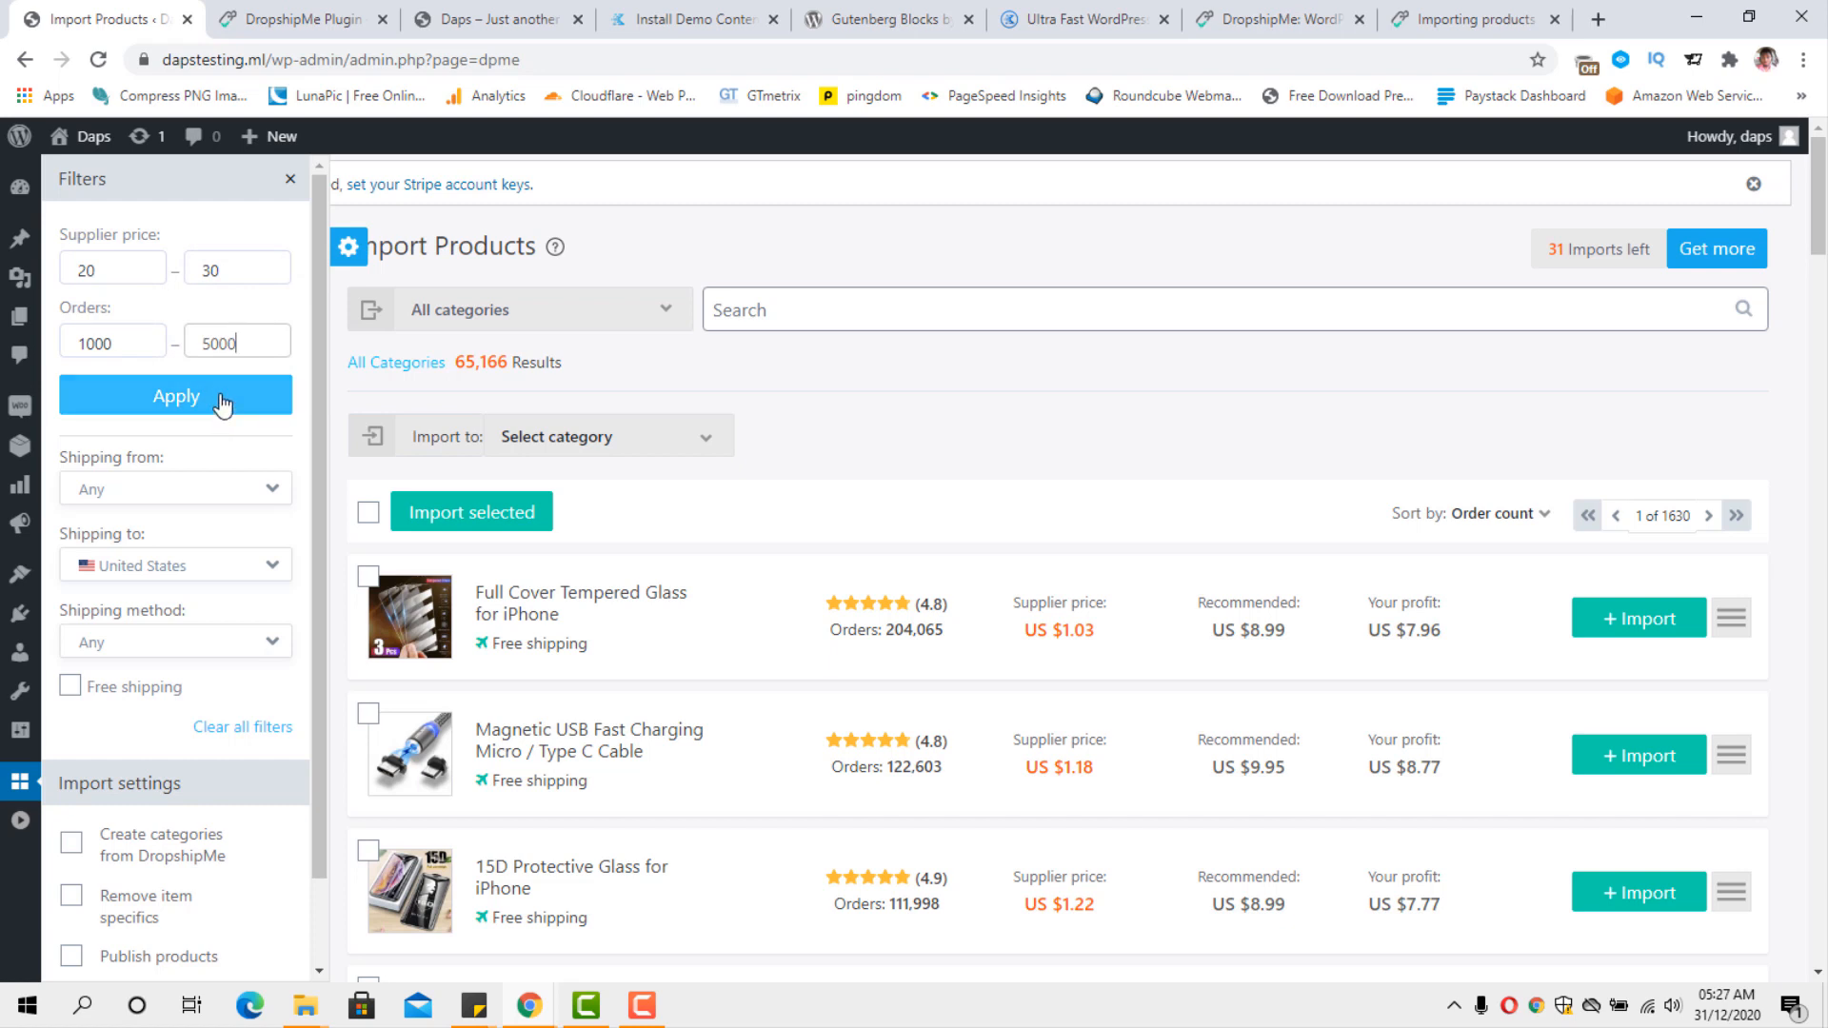
# Set the product filters to shipping from China and shipping to Australia.
pyautogui.click(267, 500)
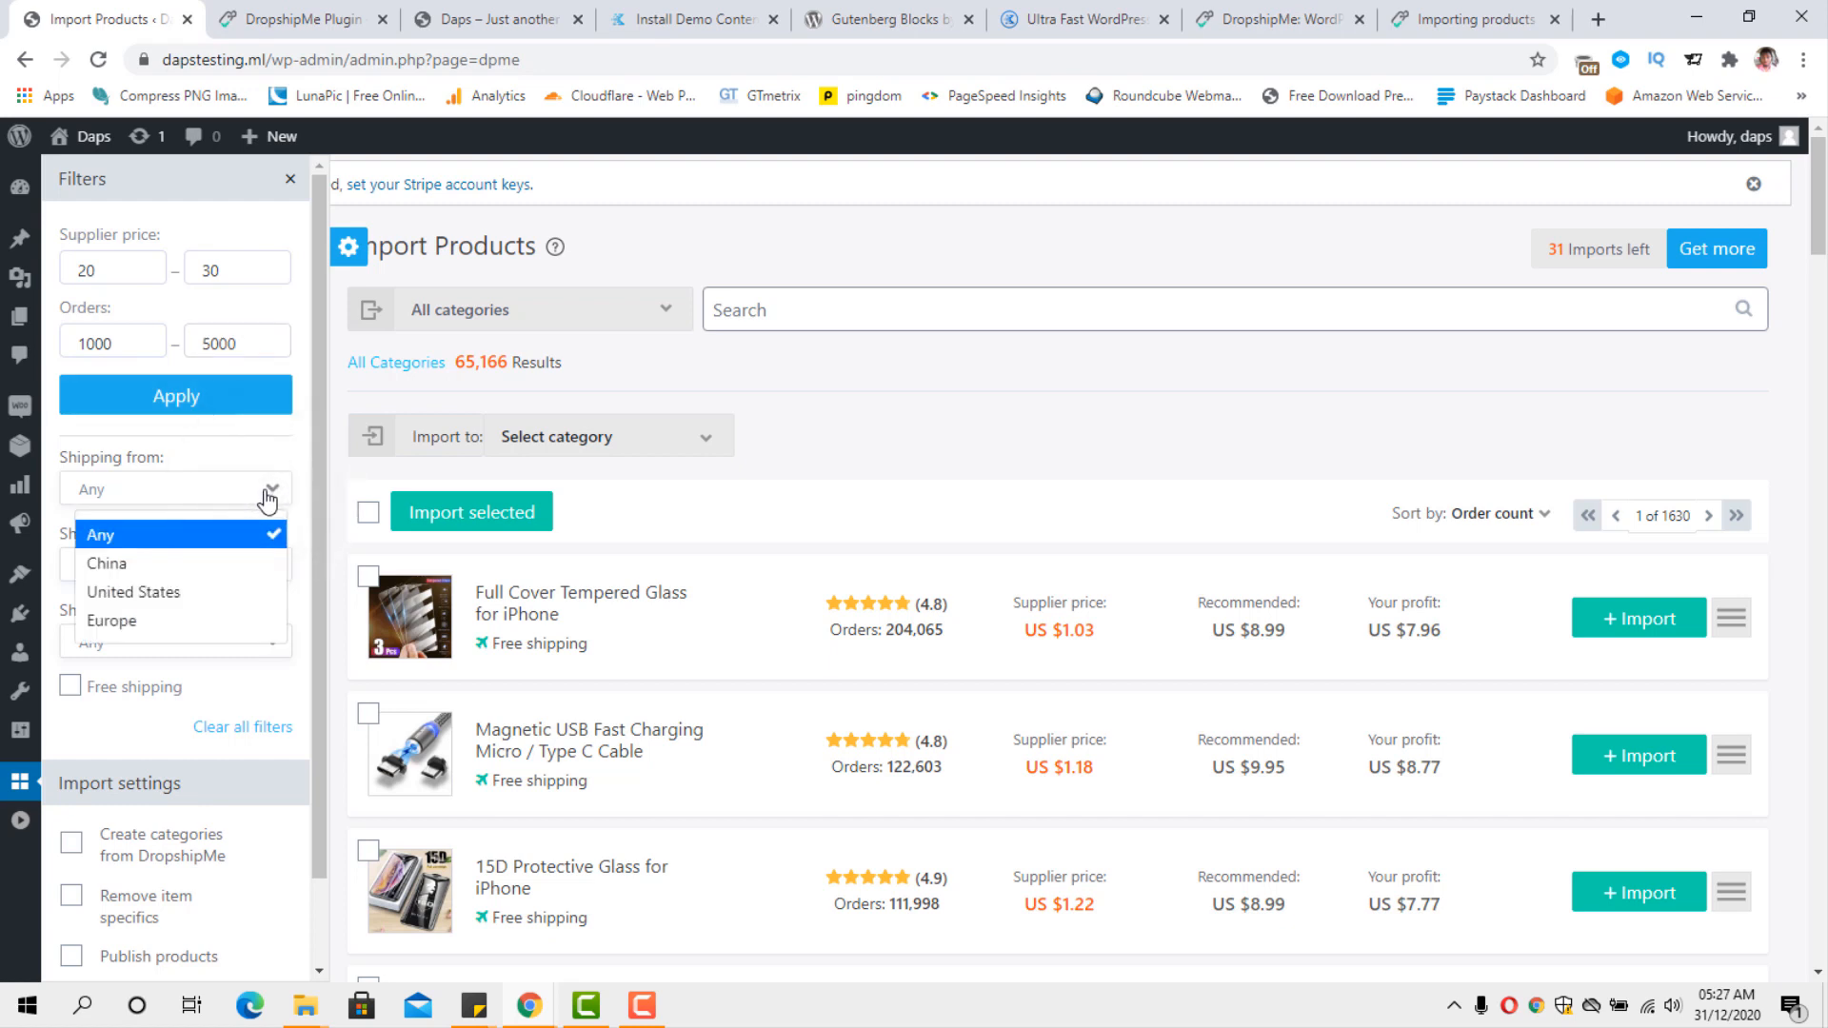
pyautogui.click(177, 569)
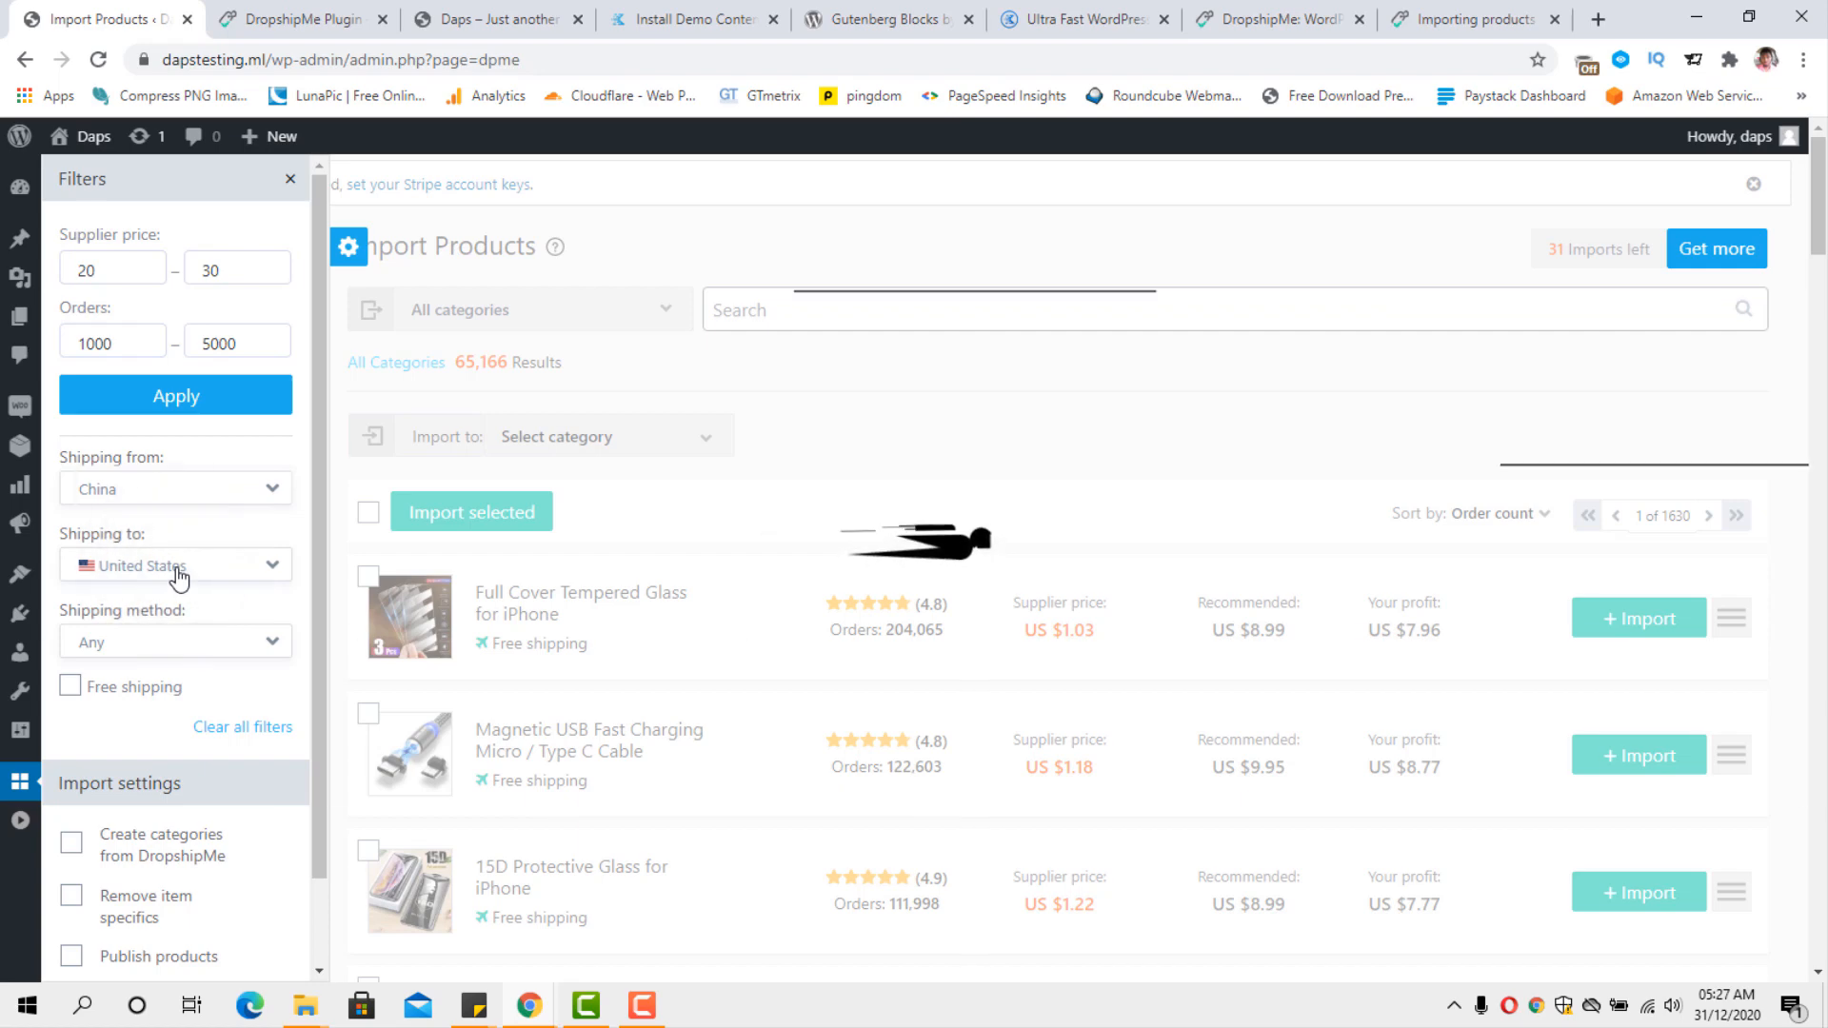
pyautogui.click(248, 583)
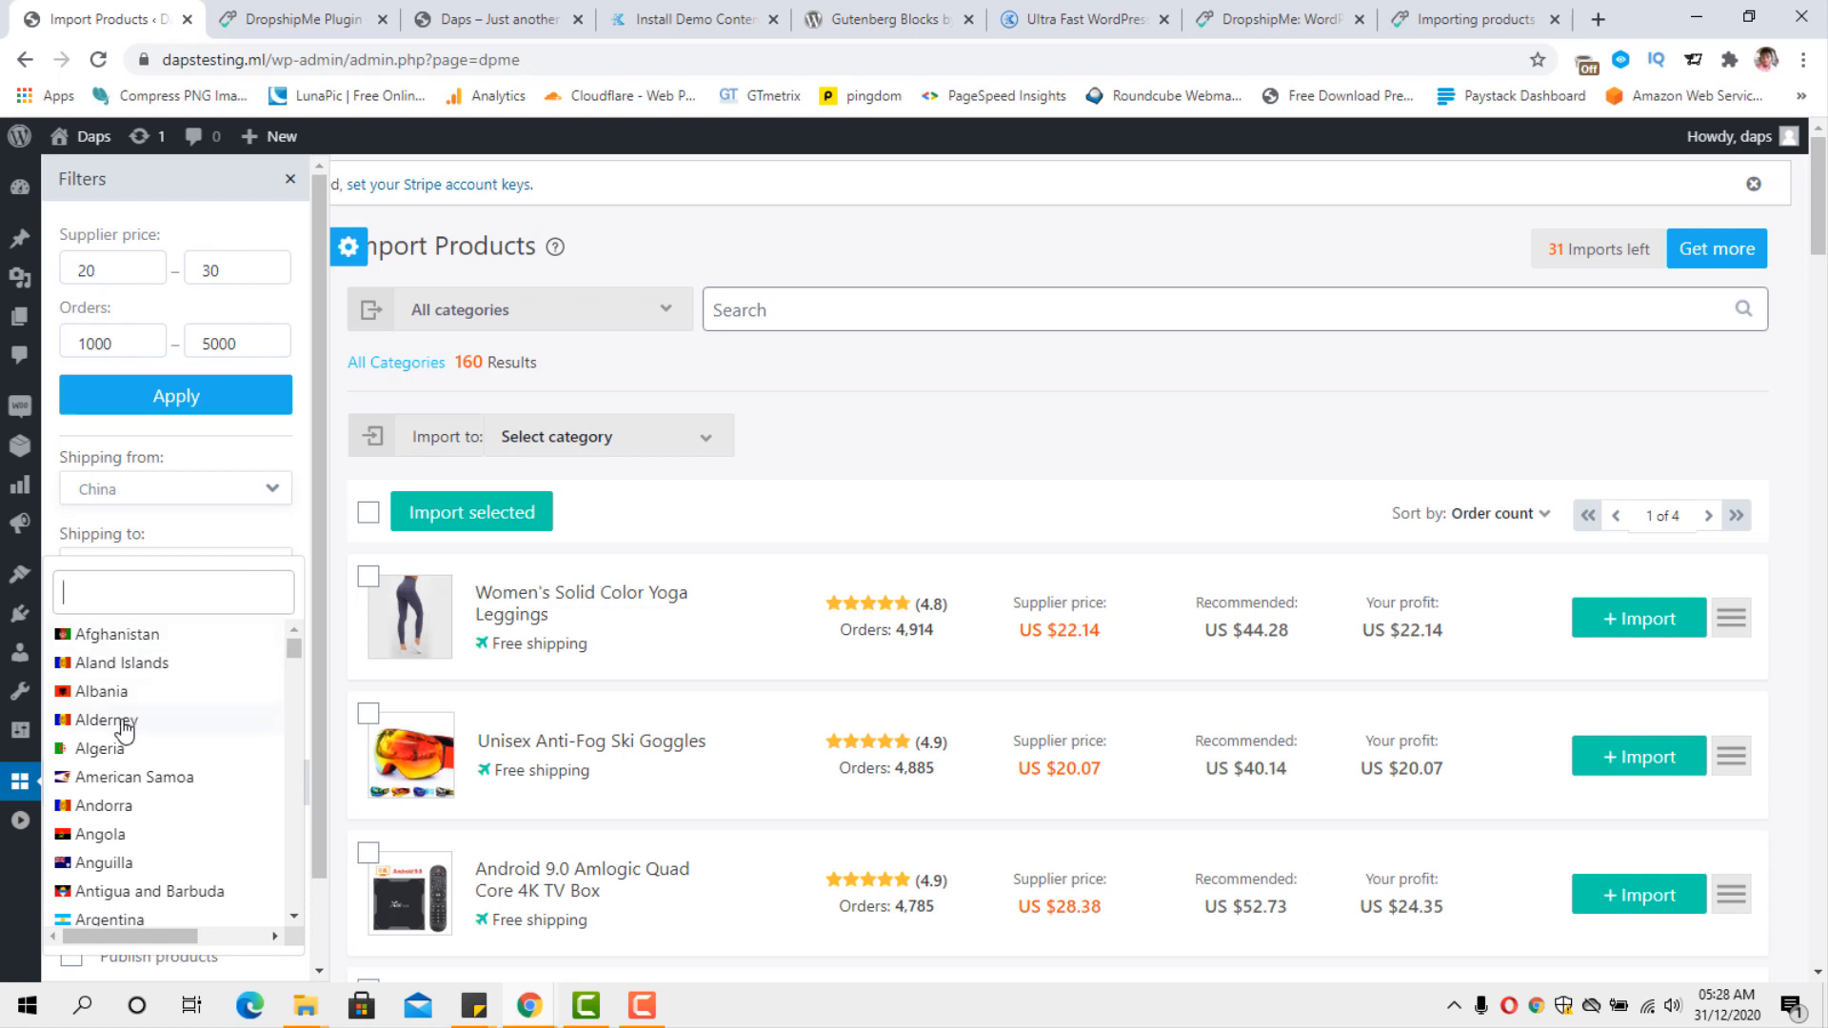
pyautogui.scroll(-3, 159, 727)
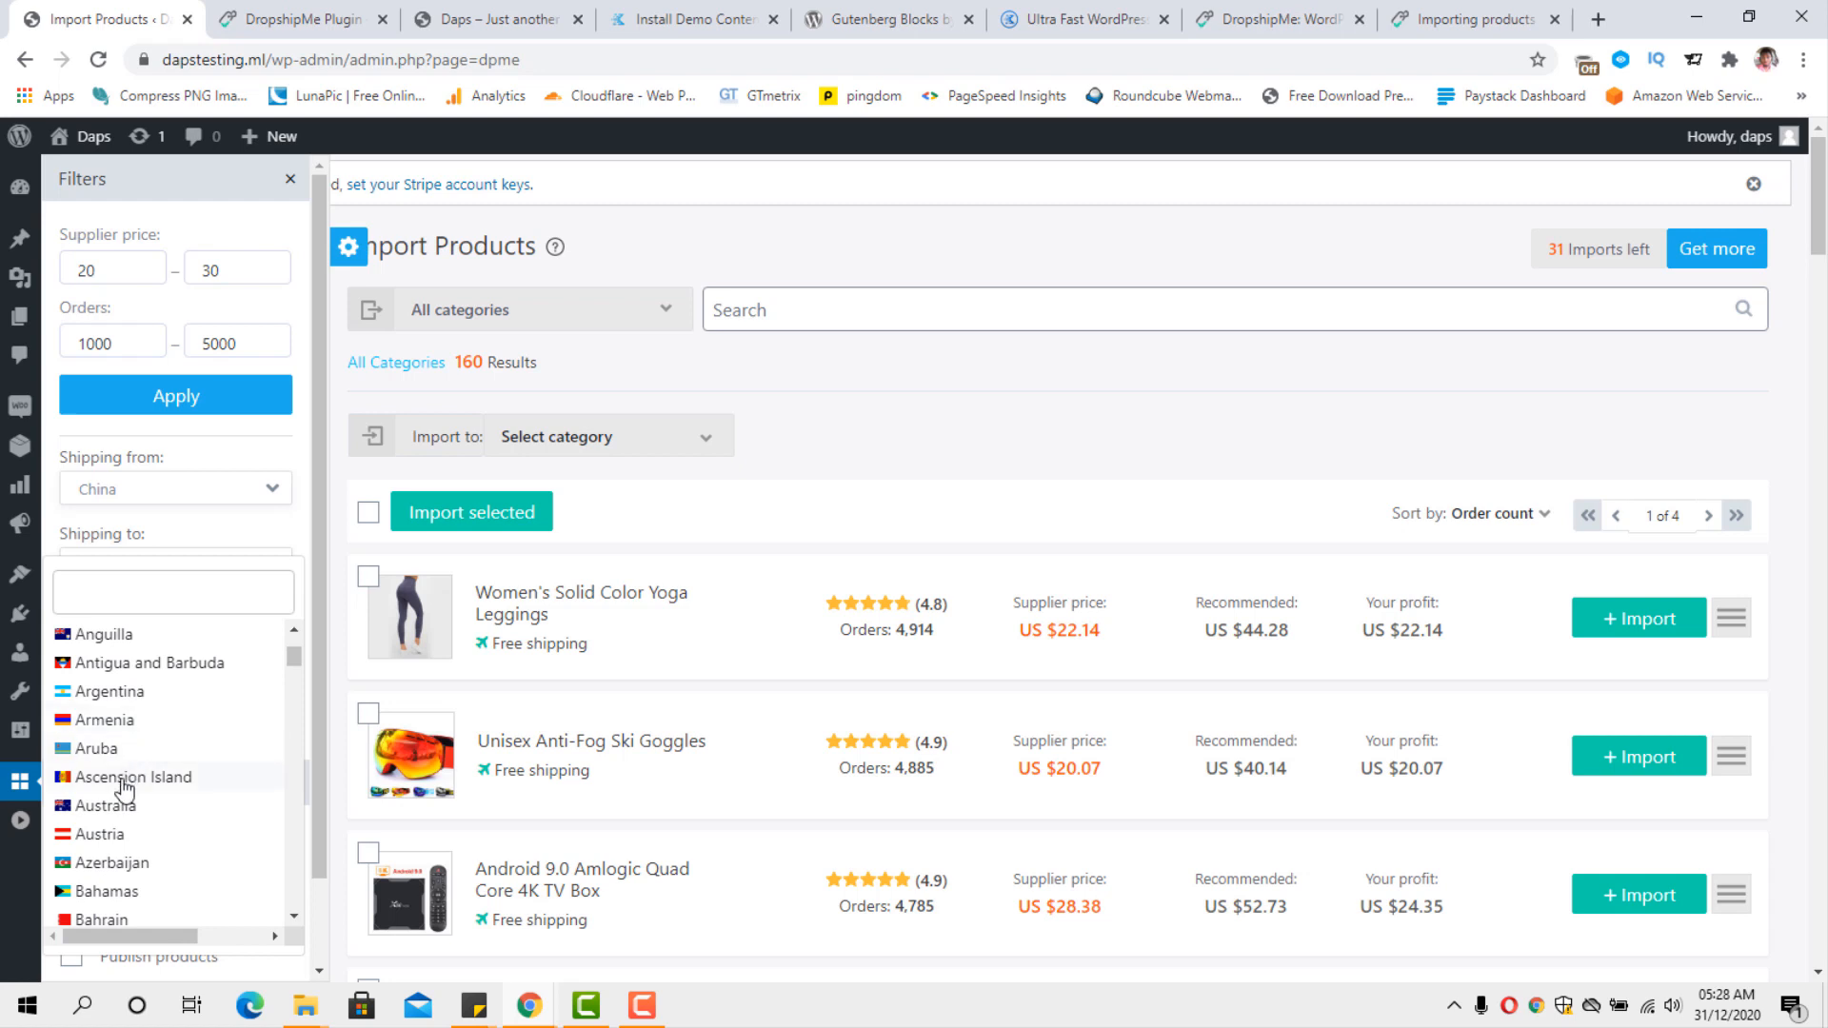
pyautogui.click(120, 808)
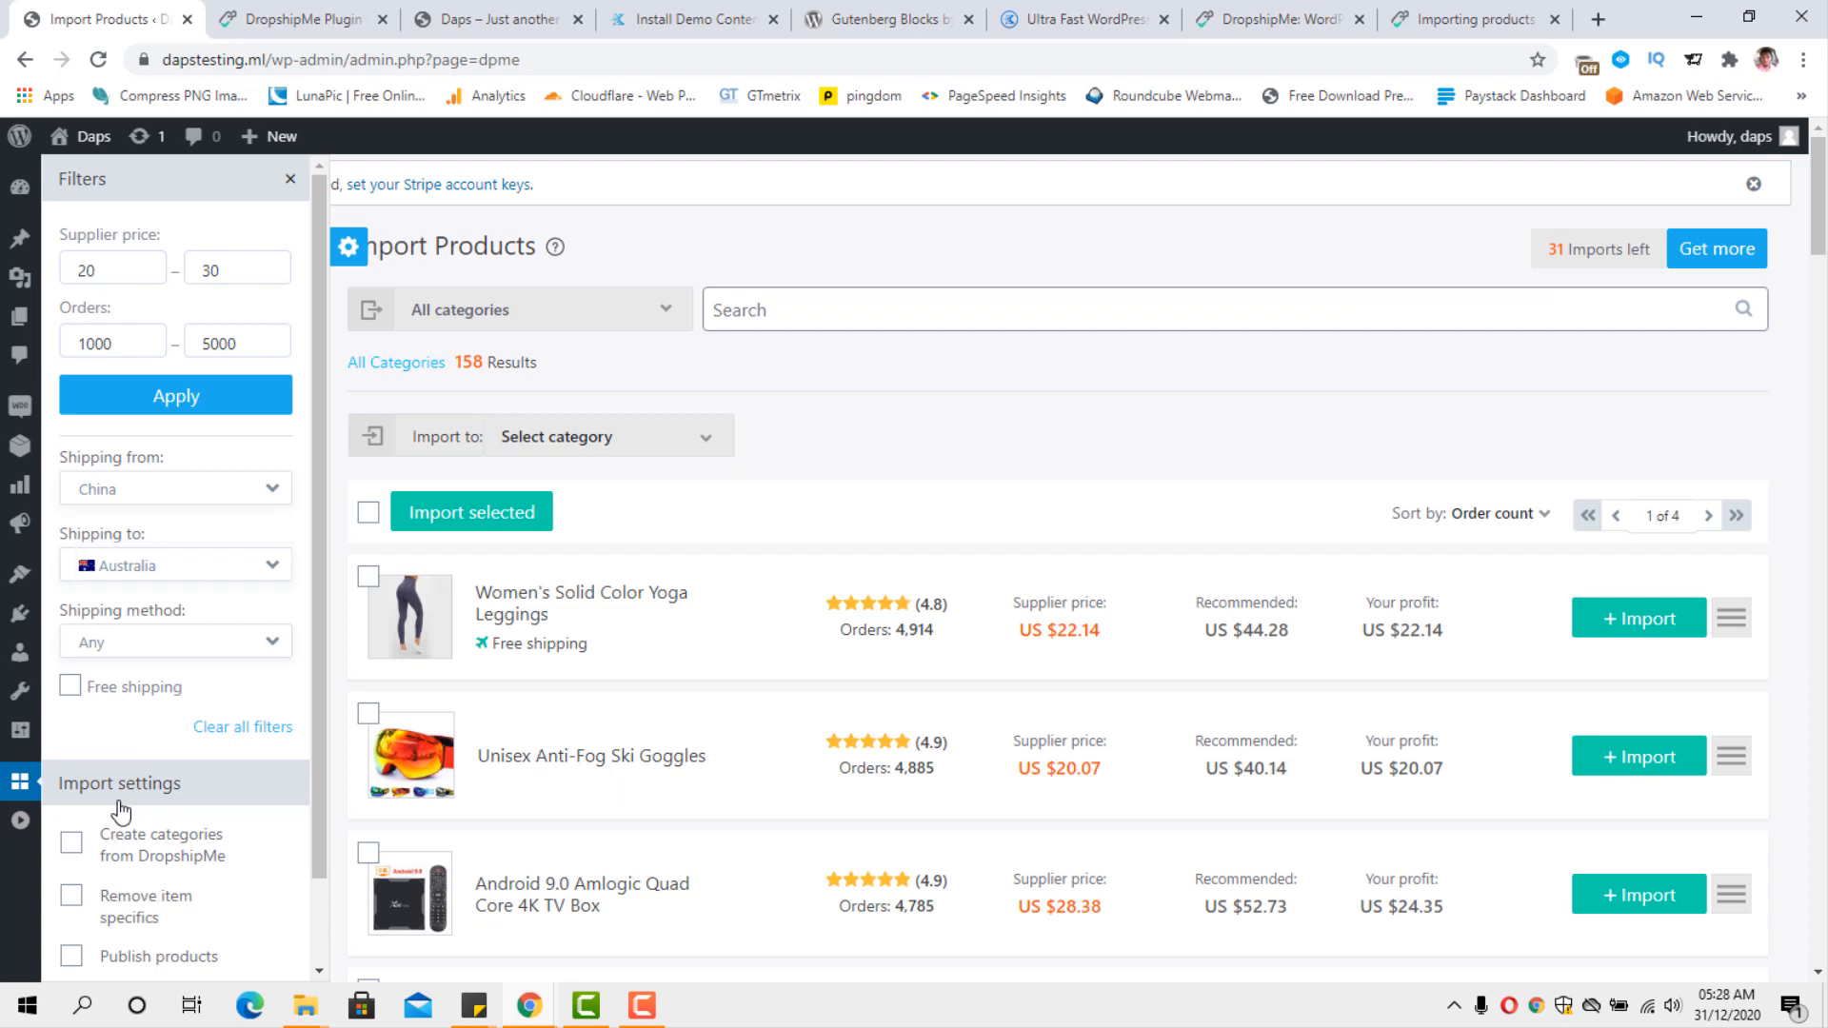
# Filter the products by the ePacket shipping method and limit them to free shipping.
pyautogui.click(261, 647)
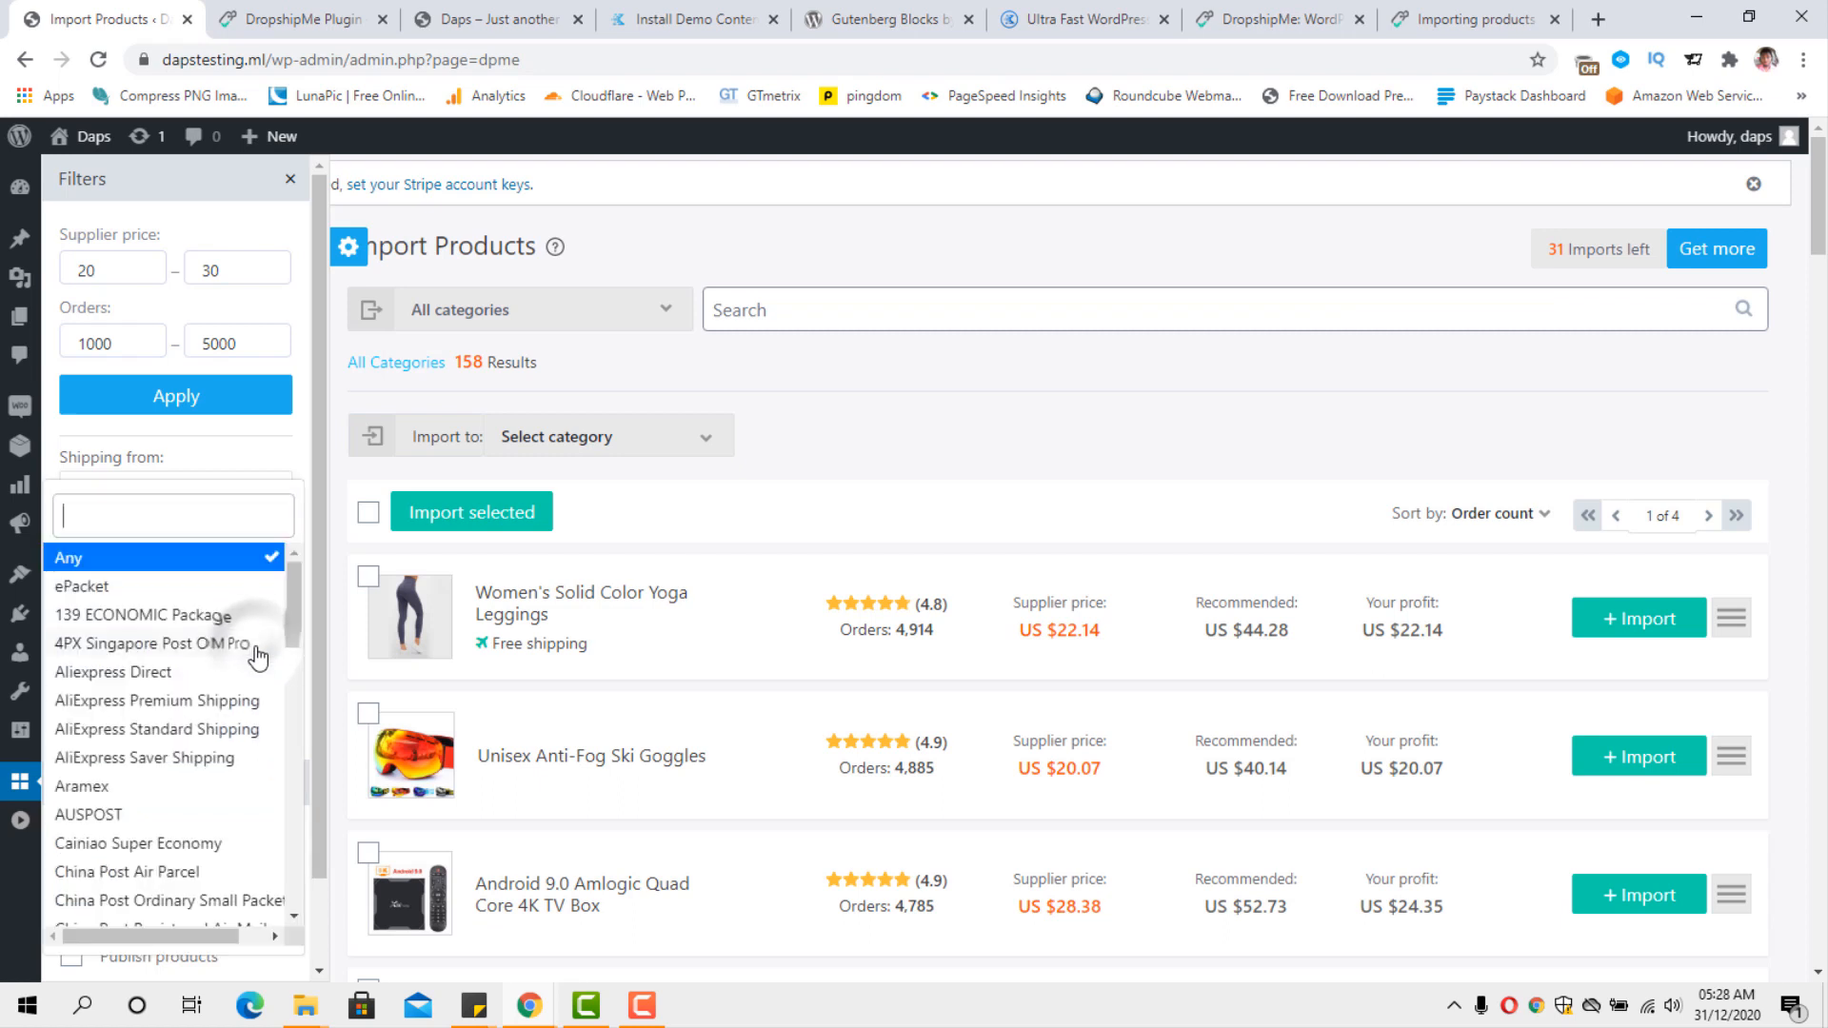
pyautogui.click(125, 587)
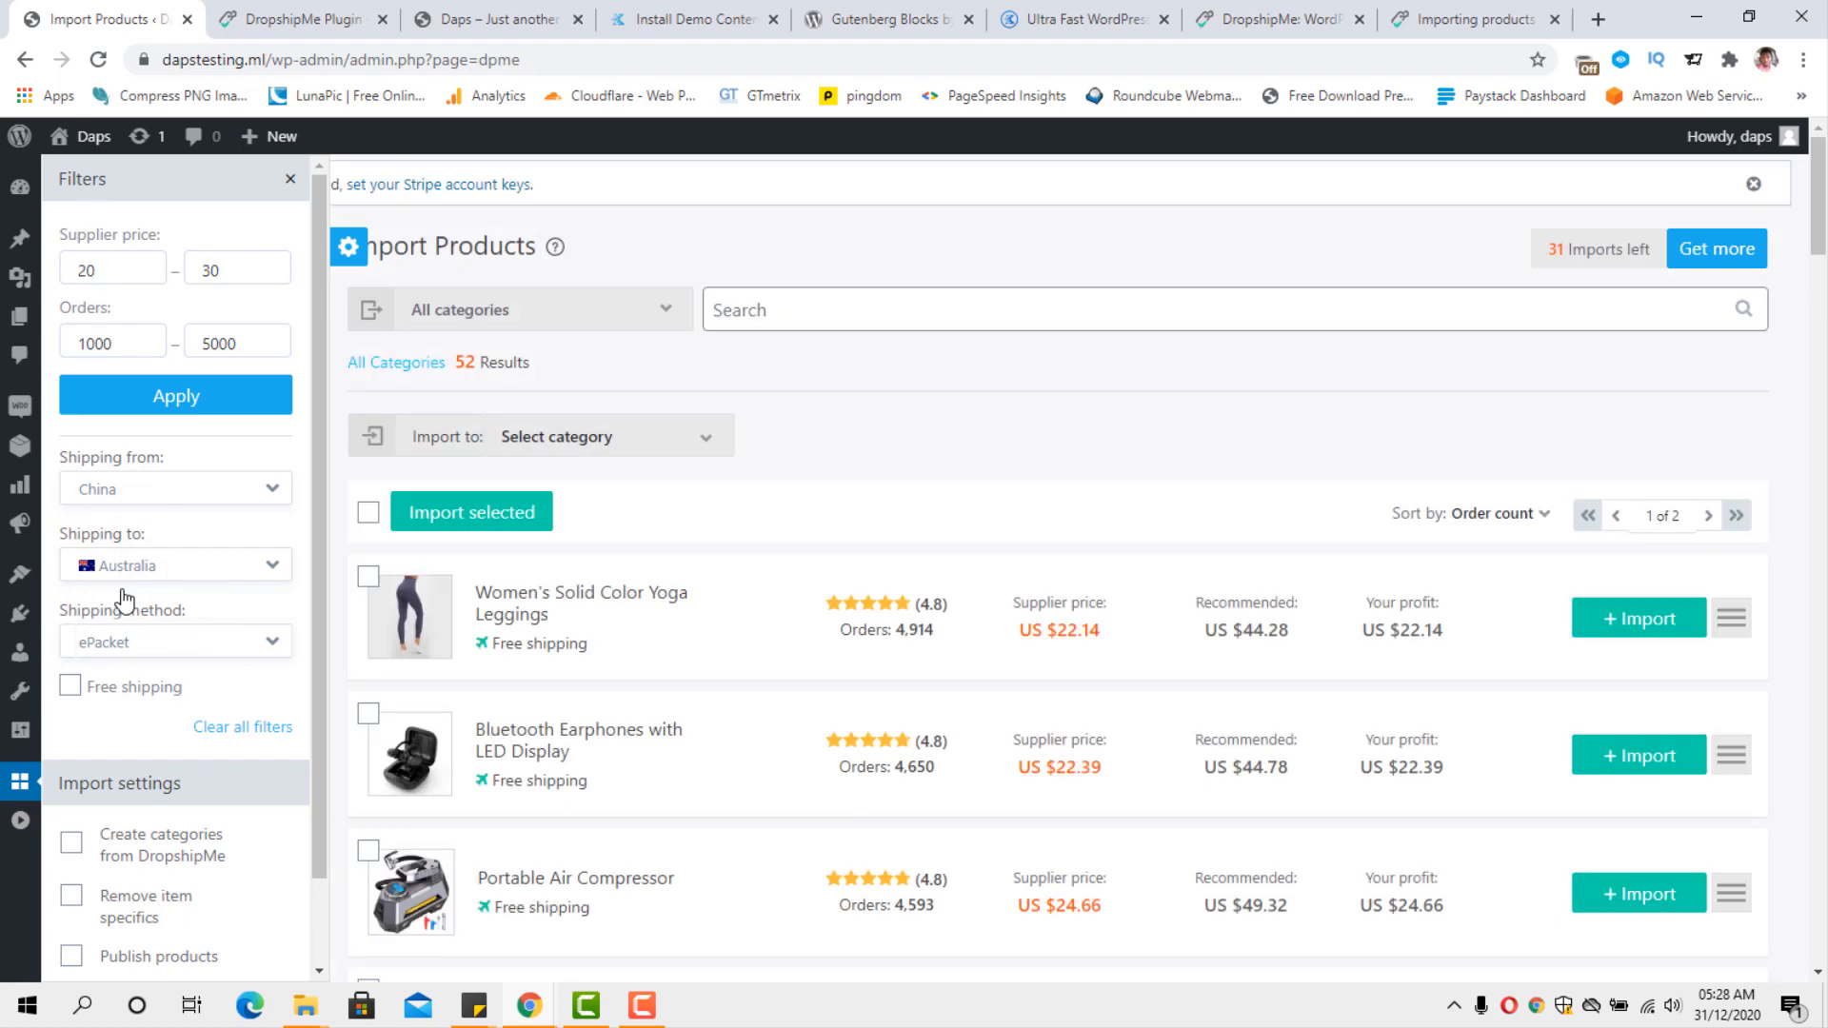
pyautogui.click(70, 686)
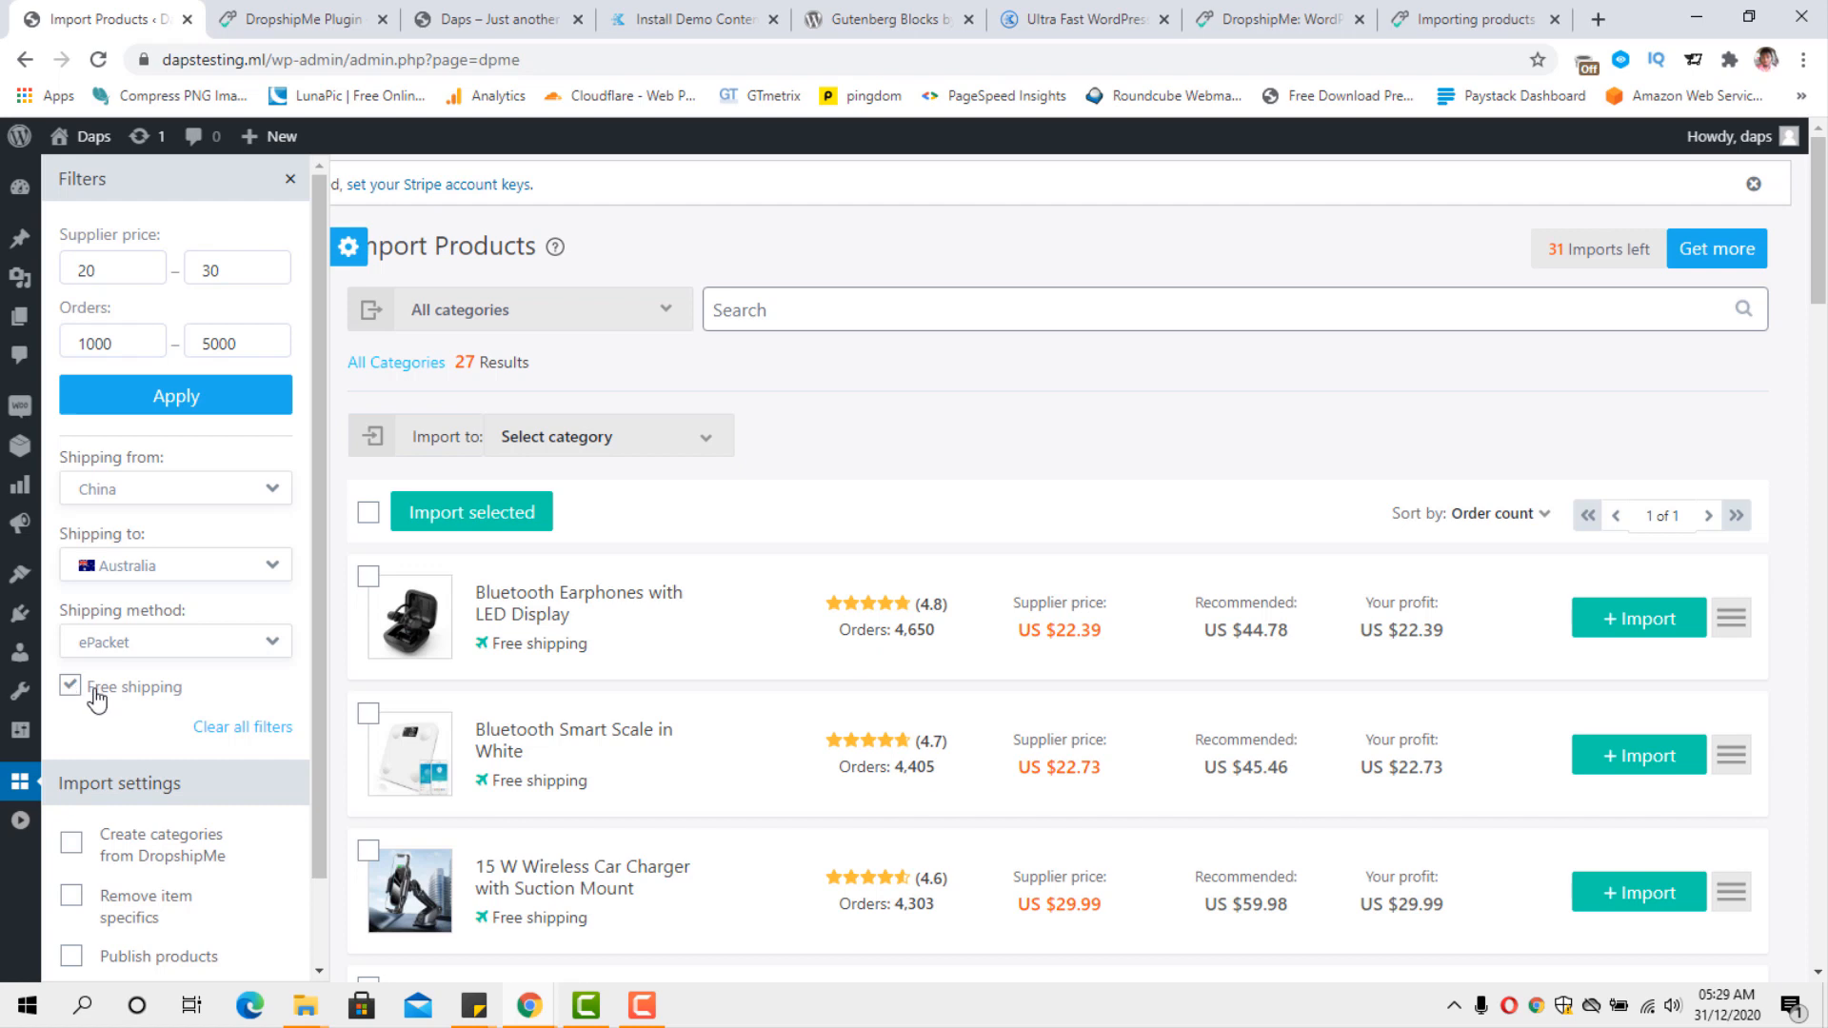
pyautogui.scroll(-1, 217, 689)
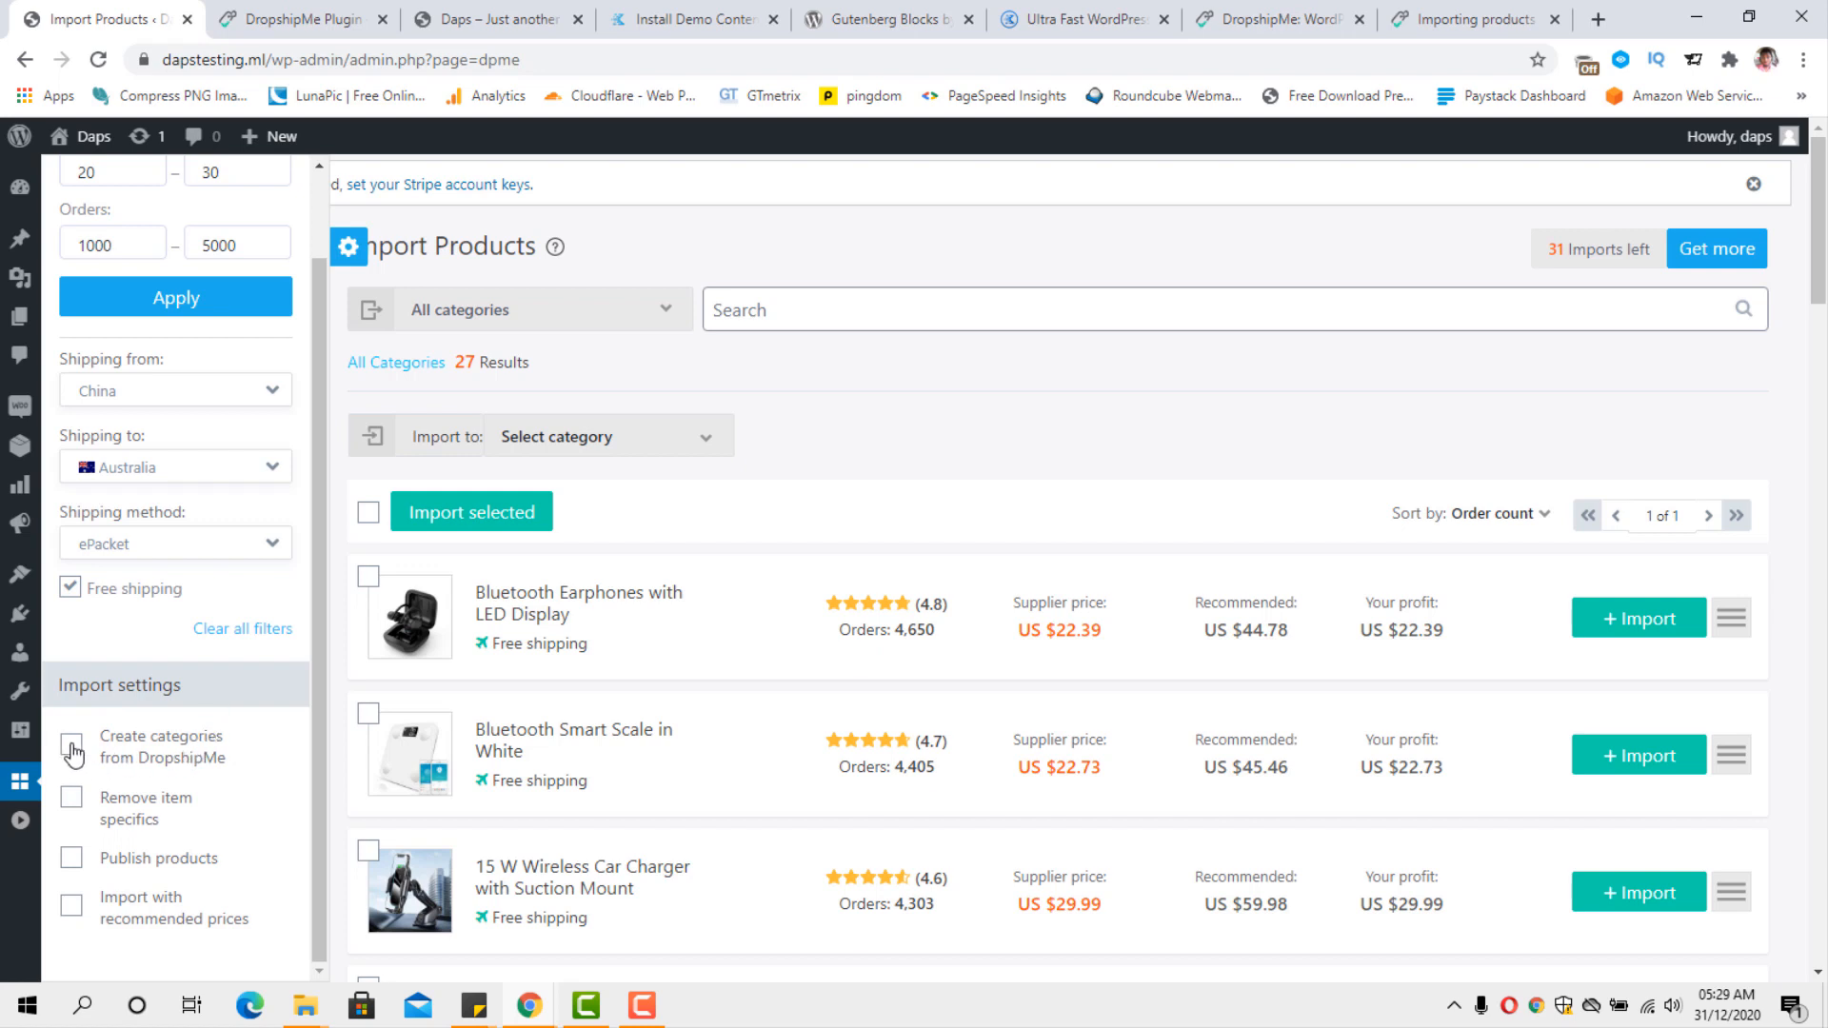
pyautogui.click(72, 748)
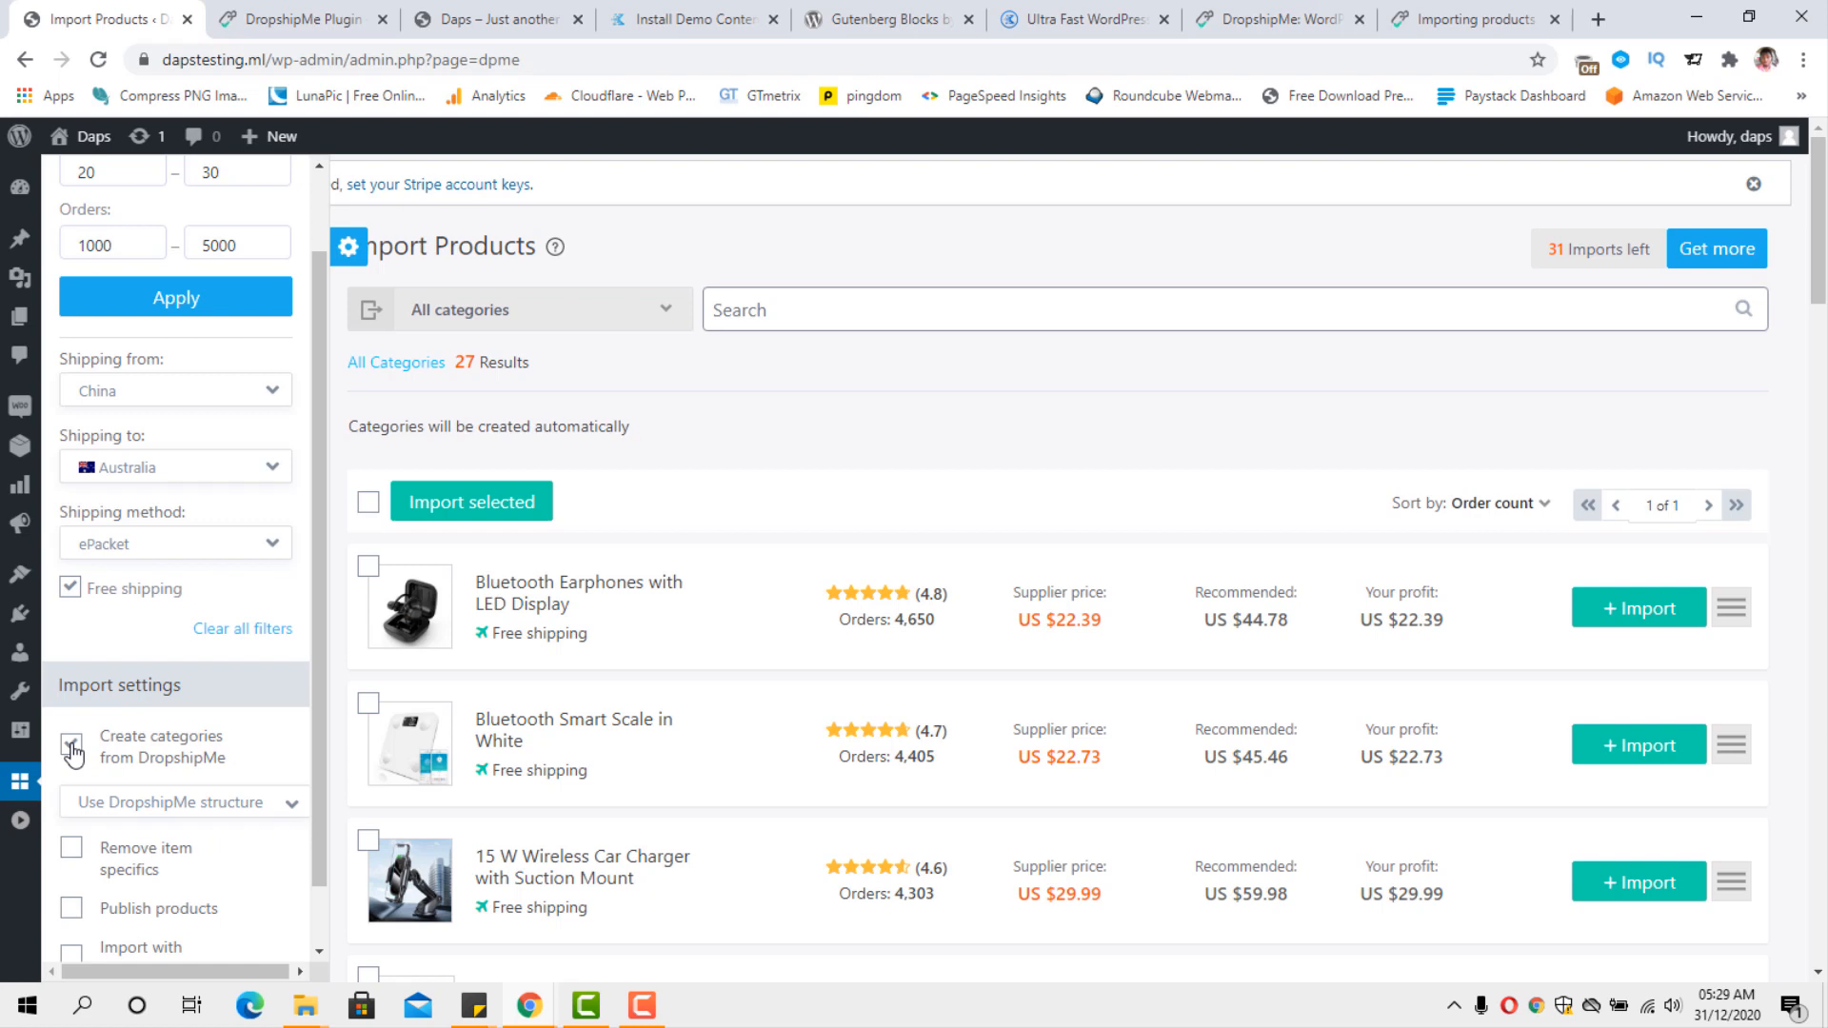
pyautogui.click(73, 748)
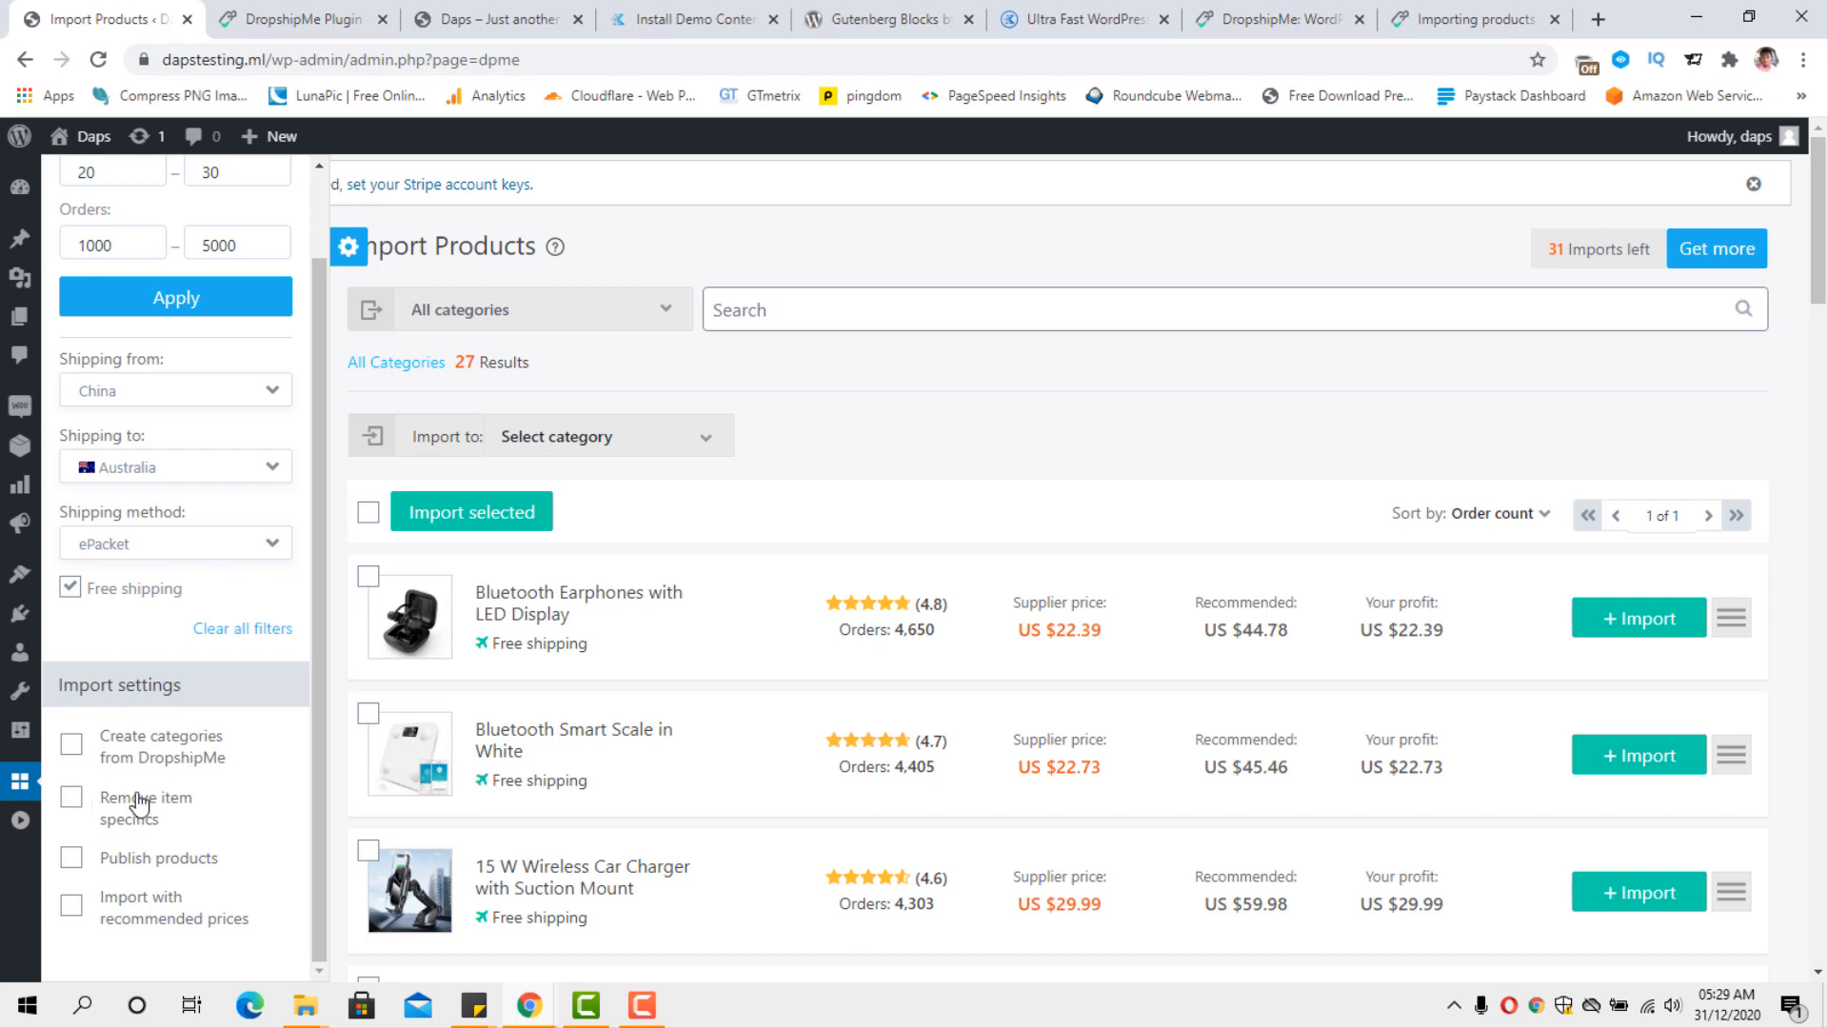
# Set imports to publish products and use recommended prices, apply the filters, and collapse the filter settings.
pyautogui.scroll(-2, 140, 804)
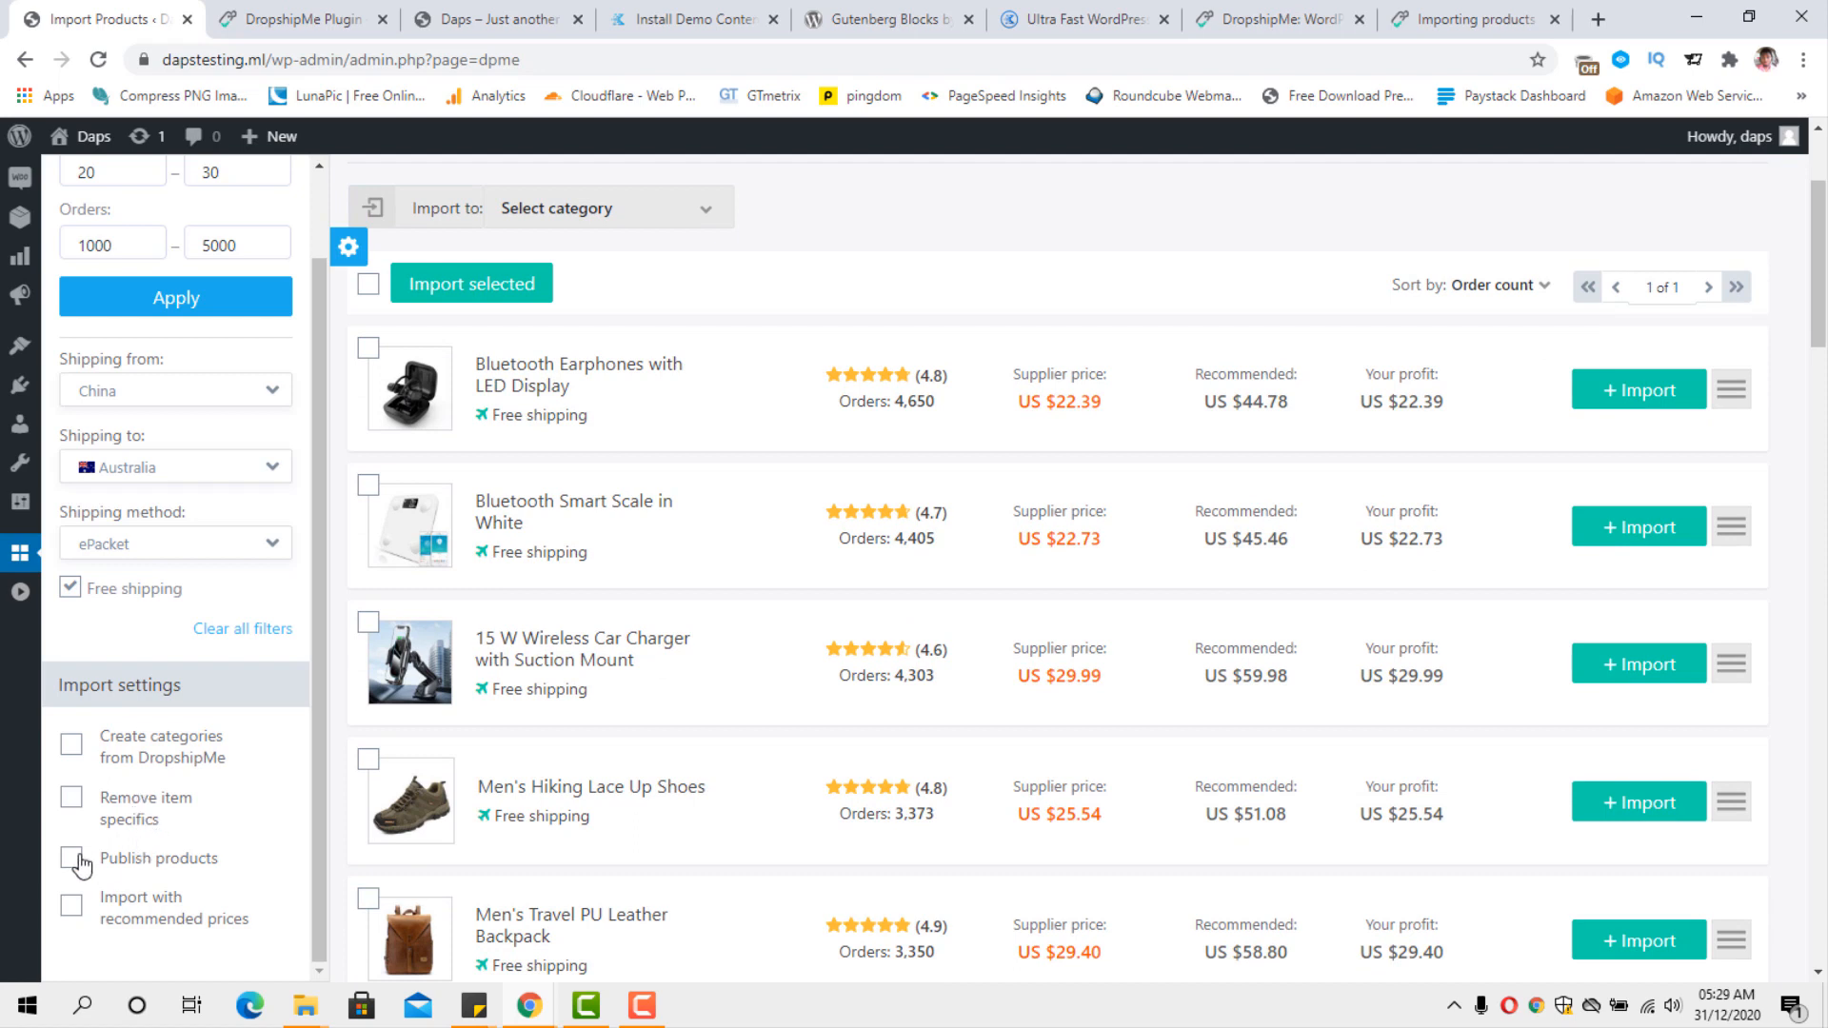
pyautogui.click(71, 859)
pyautogui.click(67, 909)
pyautogui.click(204, 299)
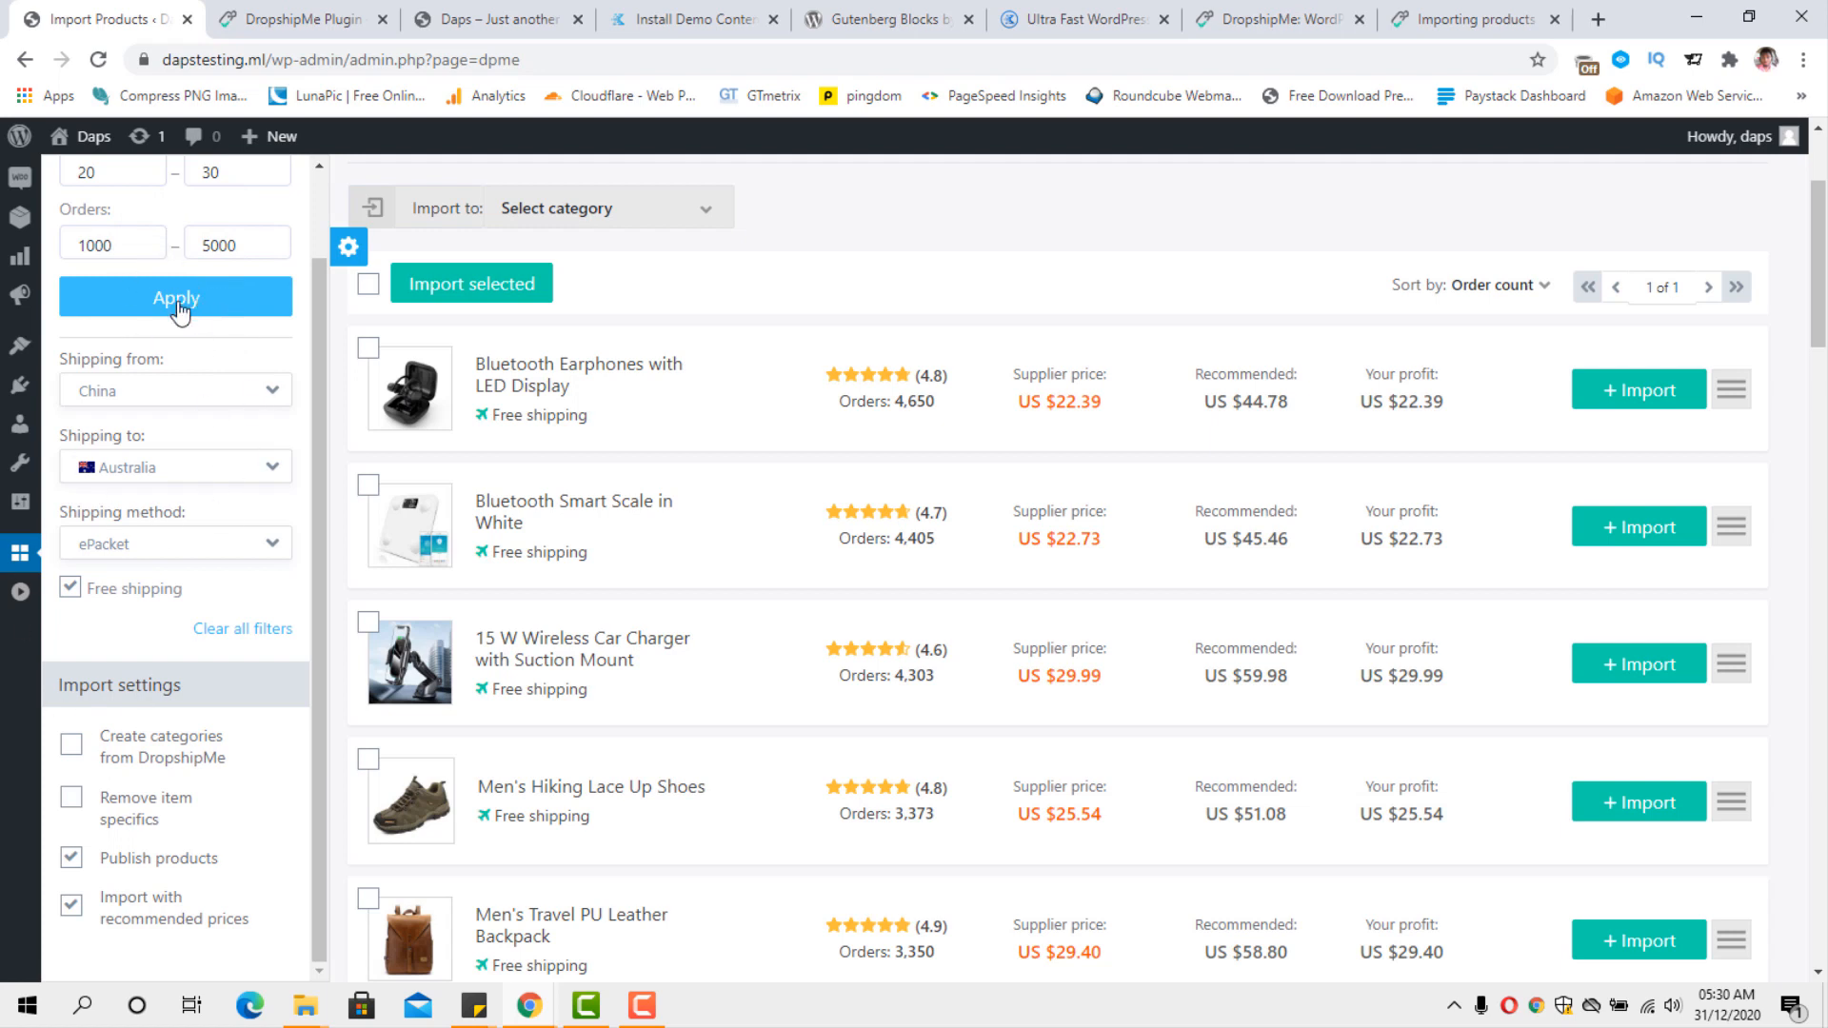
pyautogui.scroll(1, 138, 738)
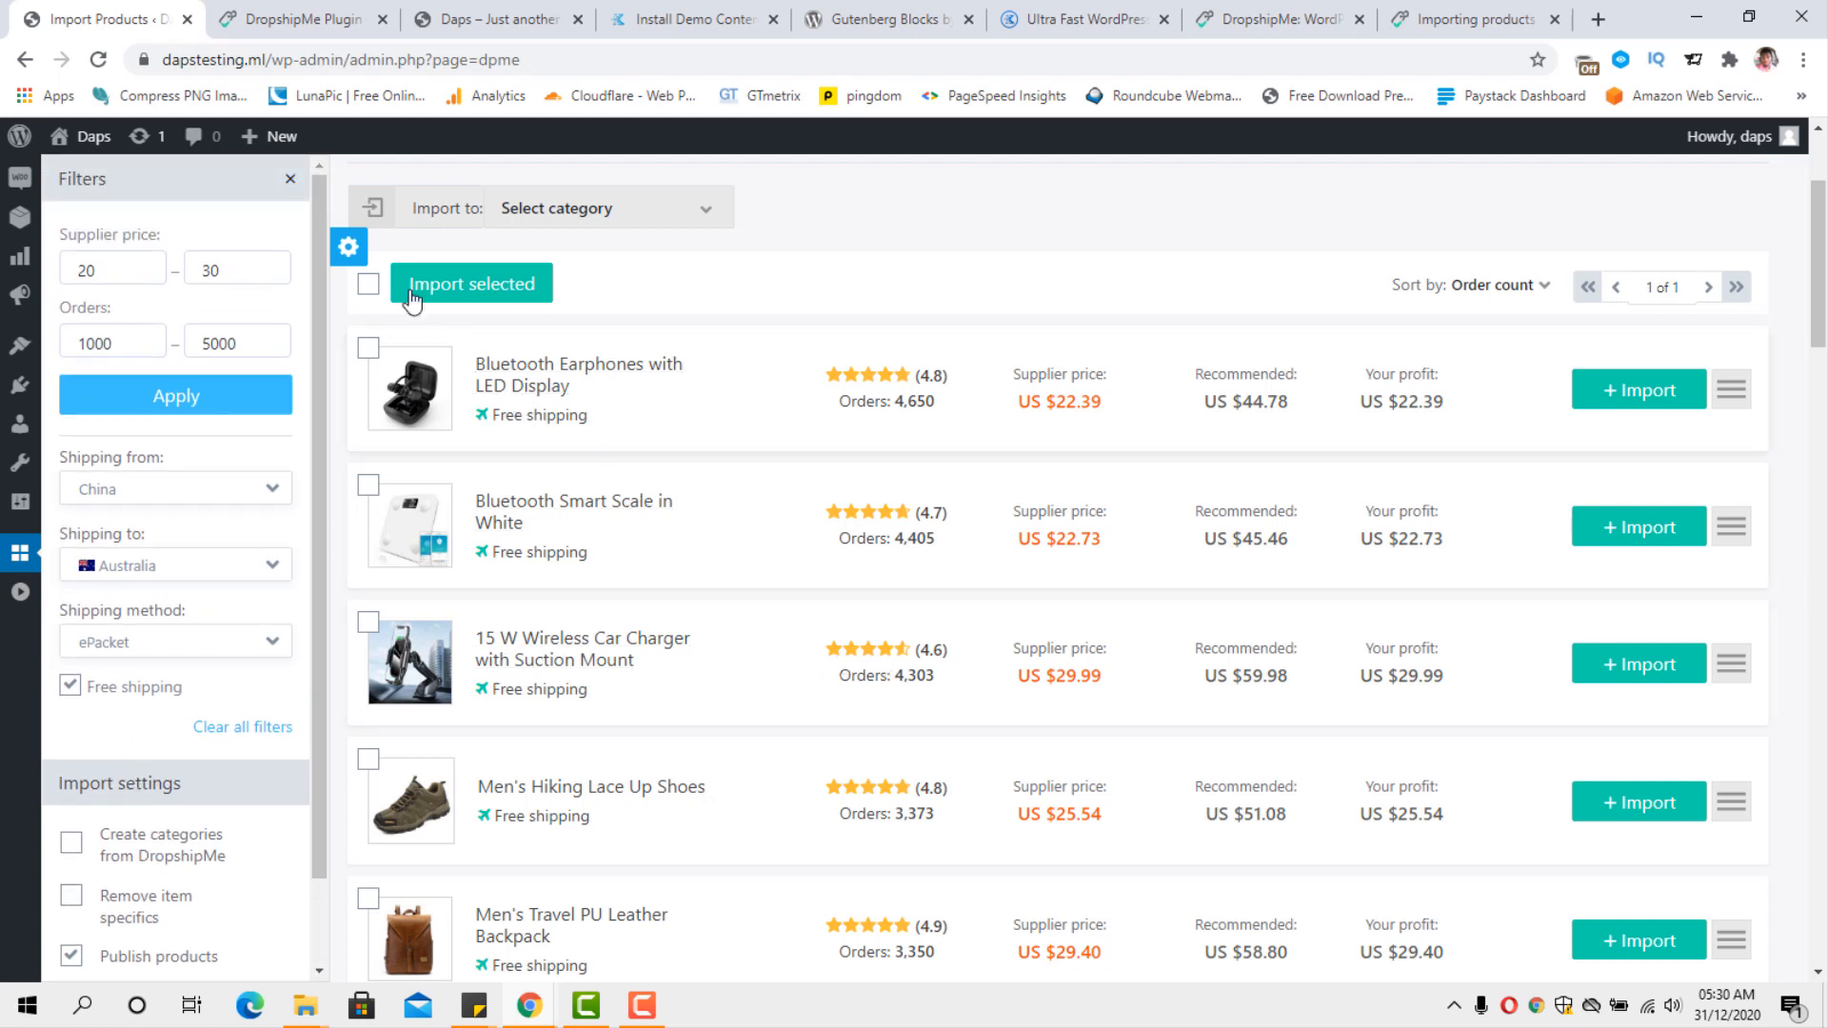
pyautogui.click(345, 249)
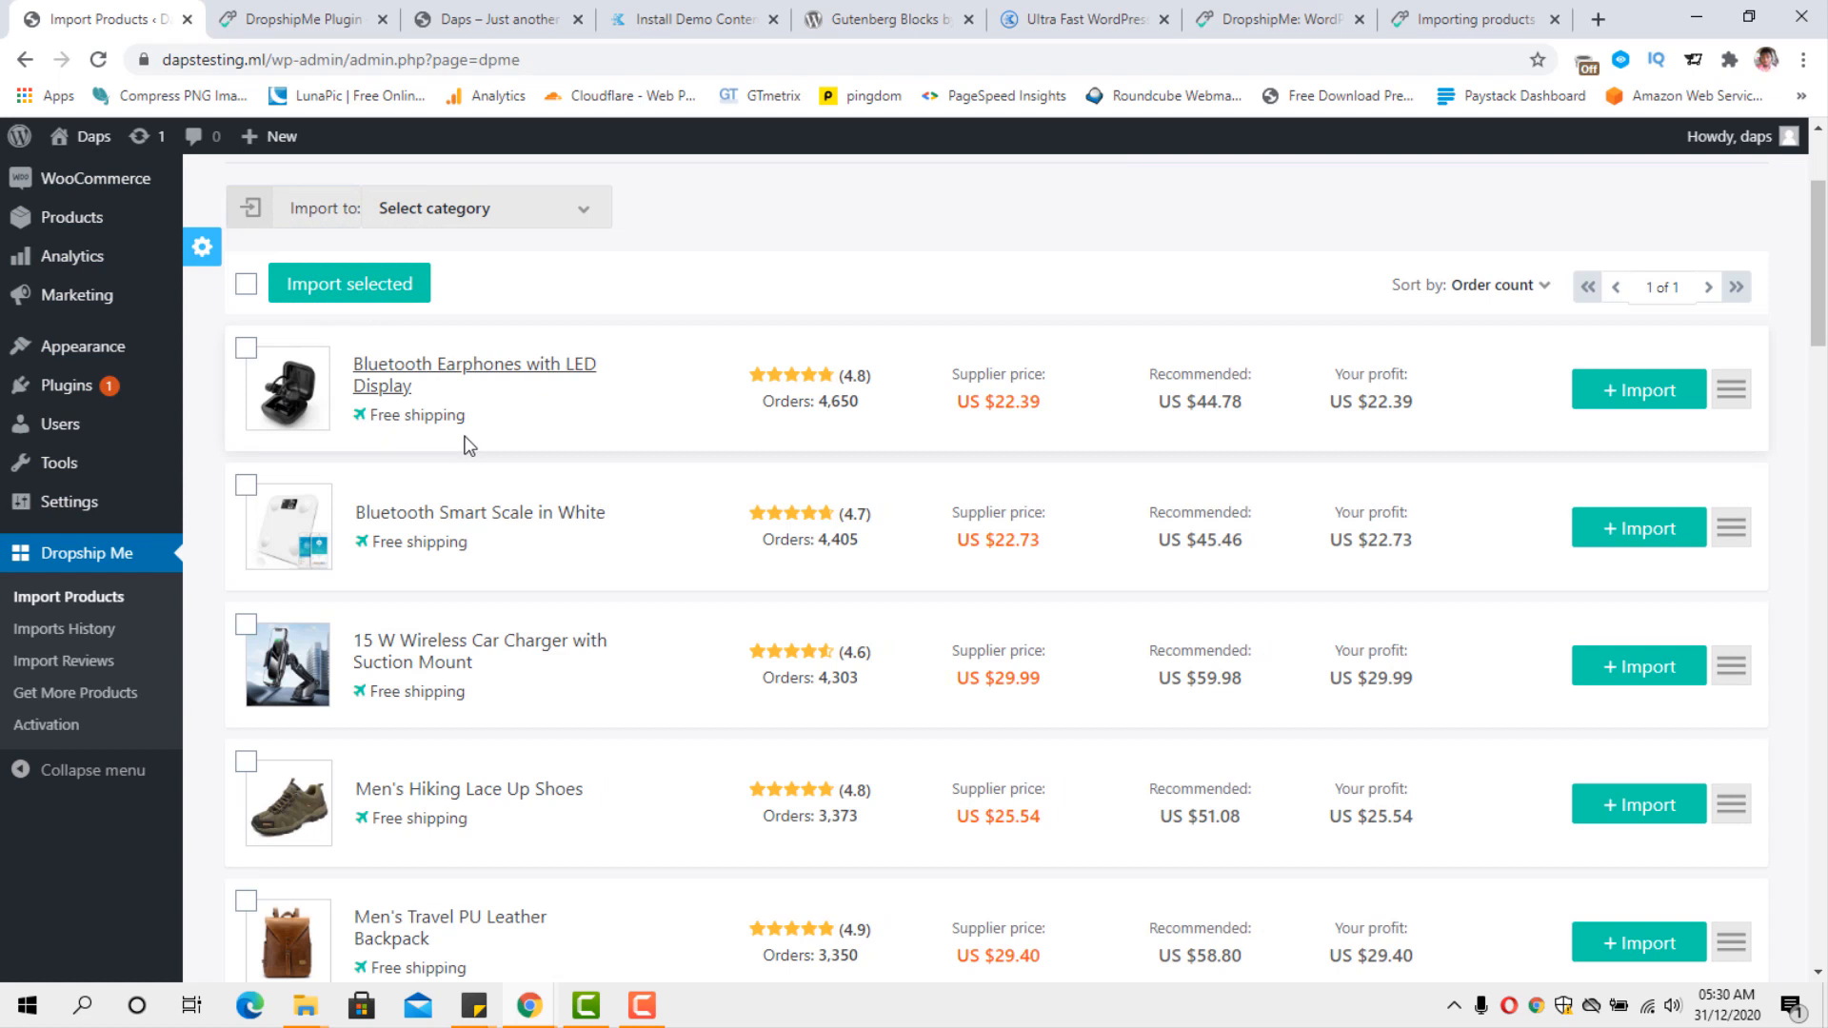
# Set mug as the destination category for the imported products.
pyautogui.scroll(3, 409, 444)
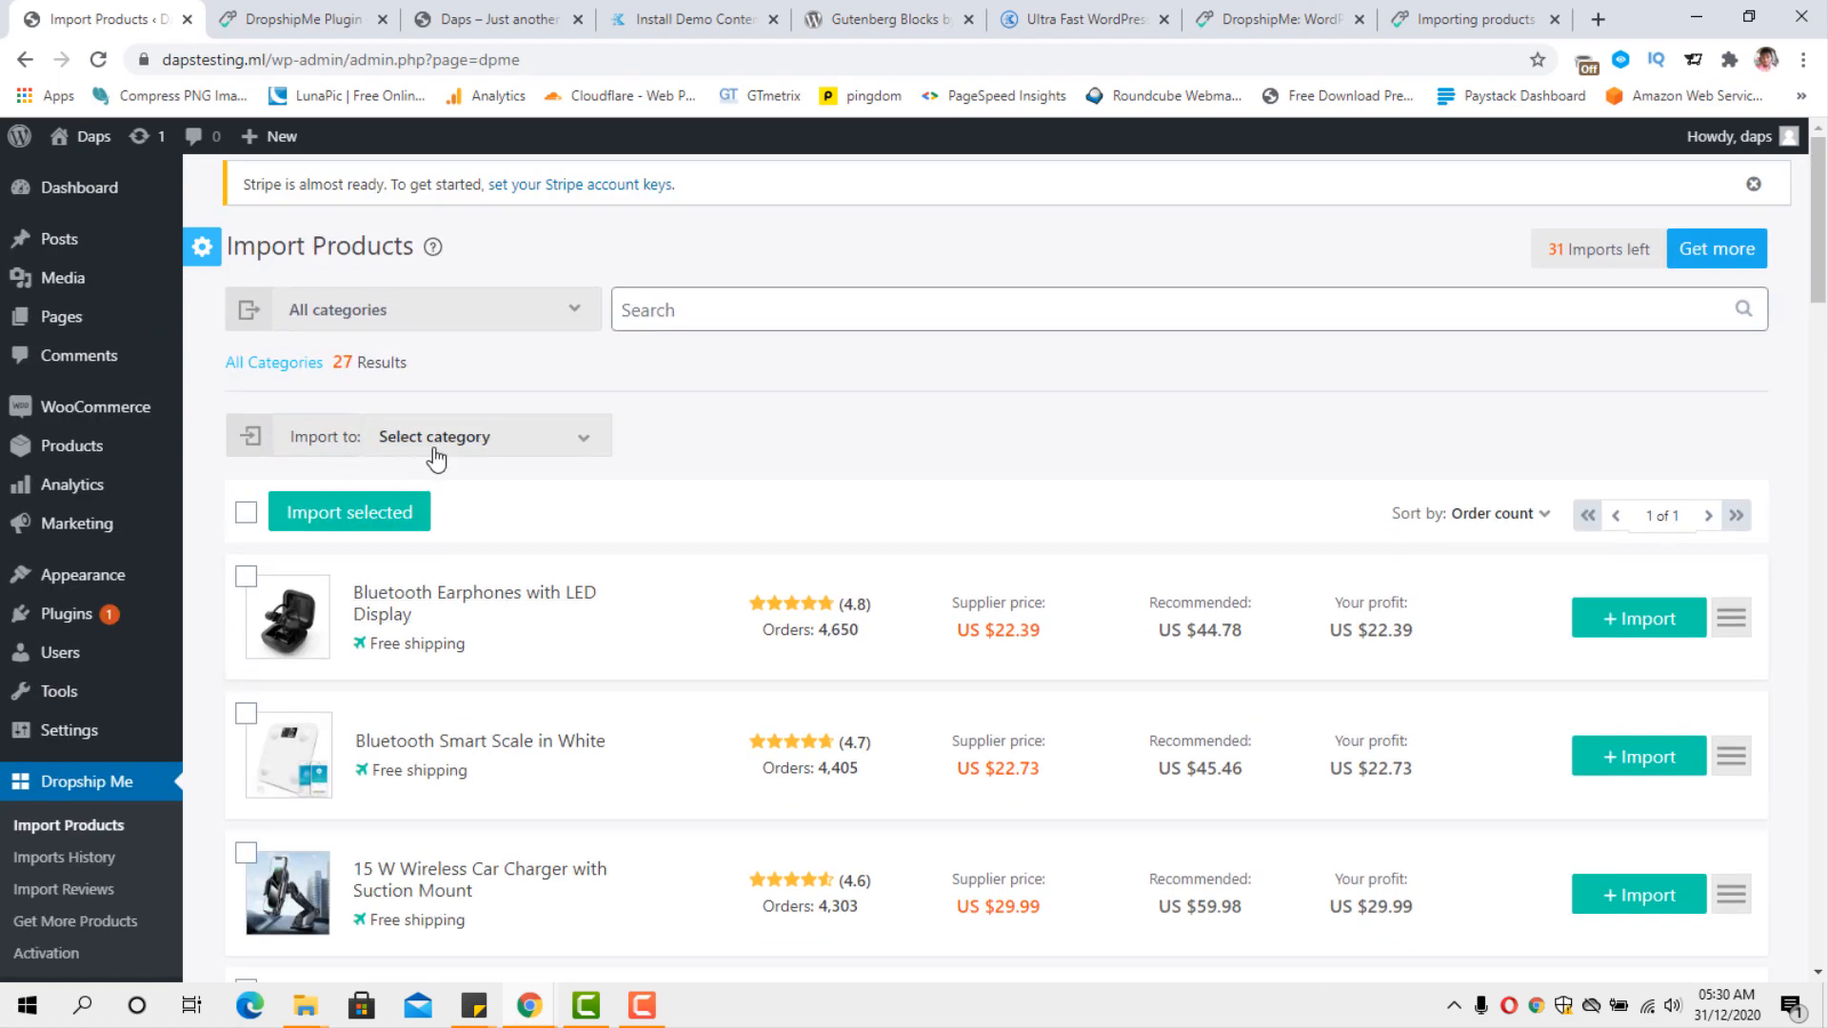
pyautogui.click(549, 455)
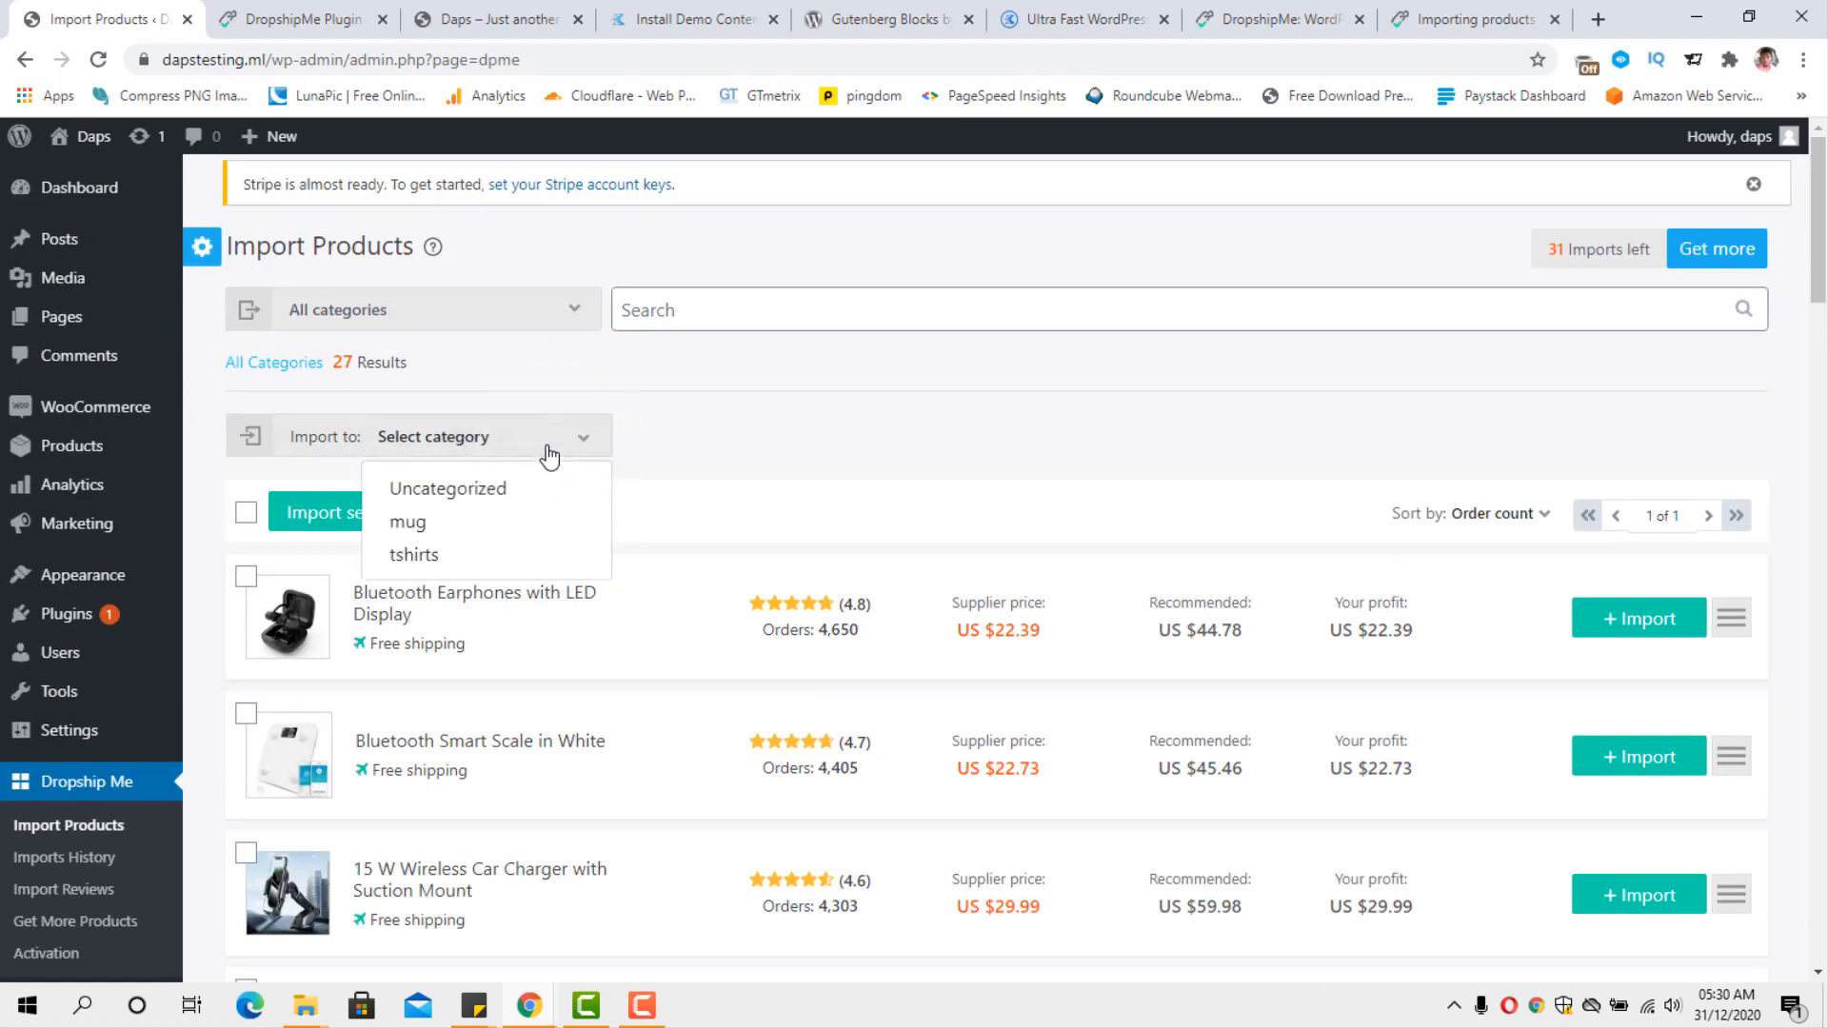
pyautogui.click(412, 529)
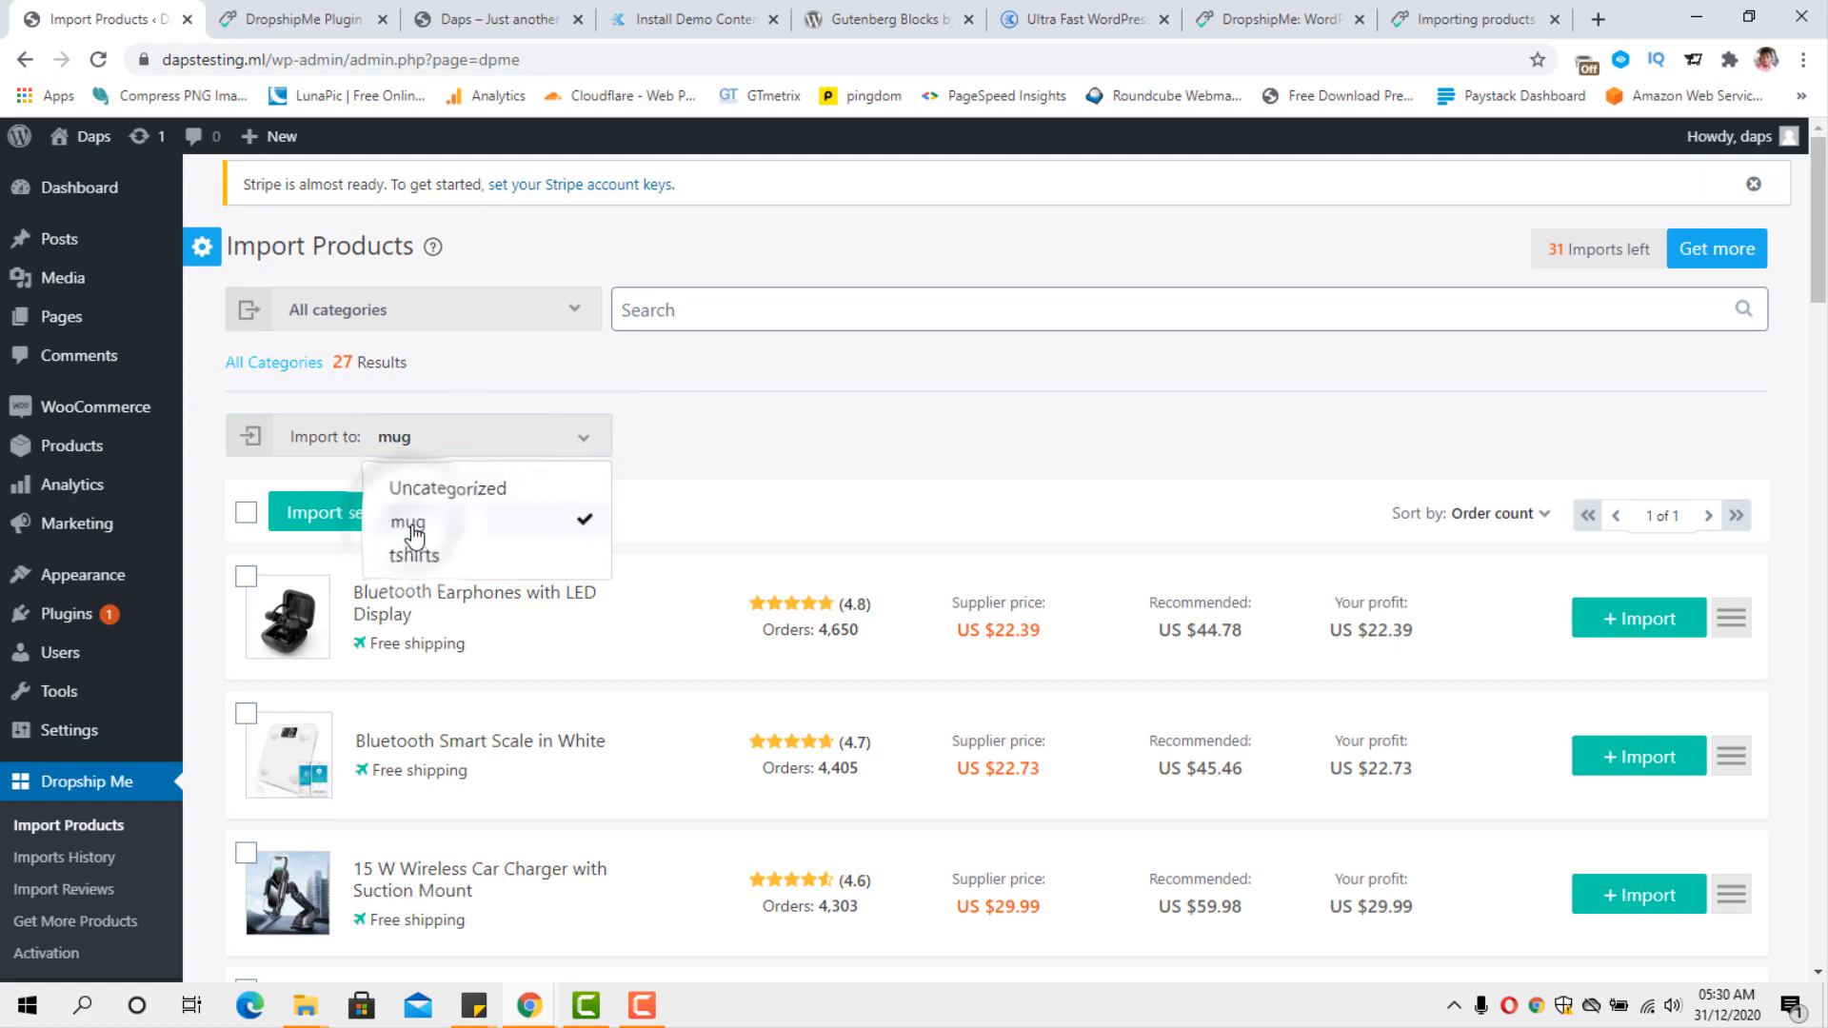
pyautogui.click(695, 537)
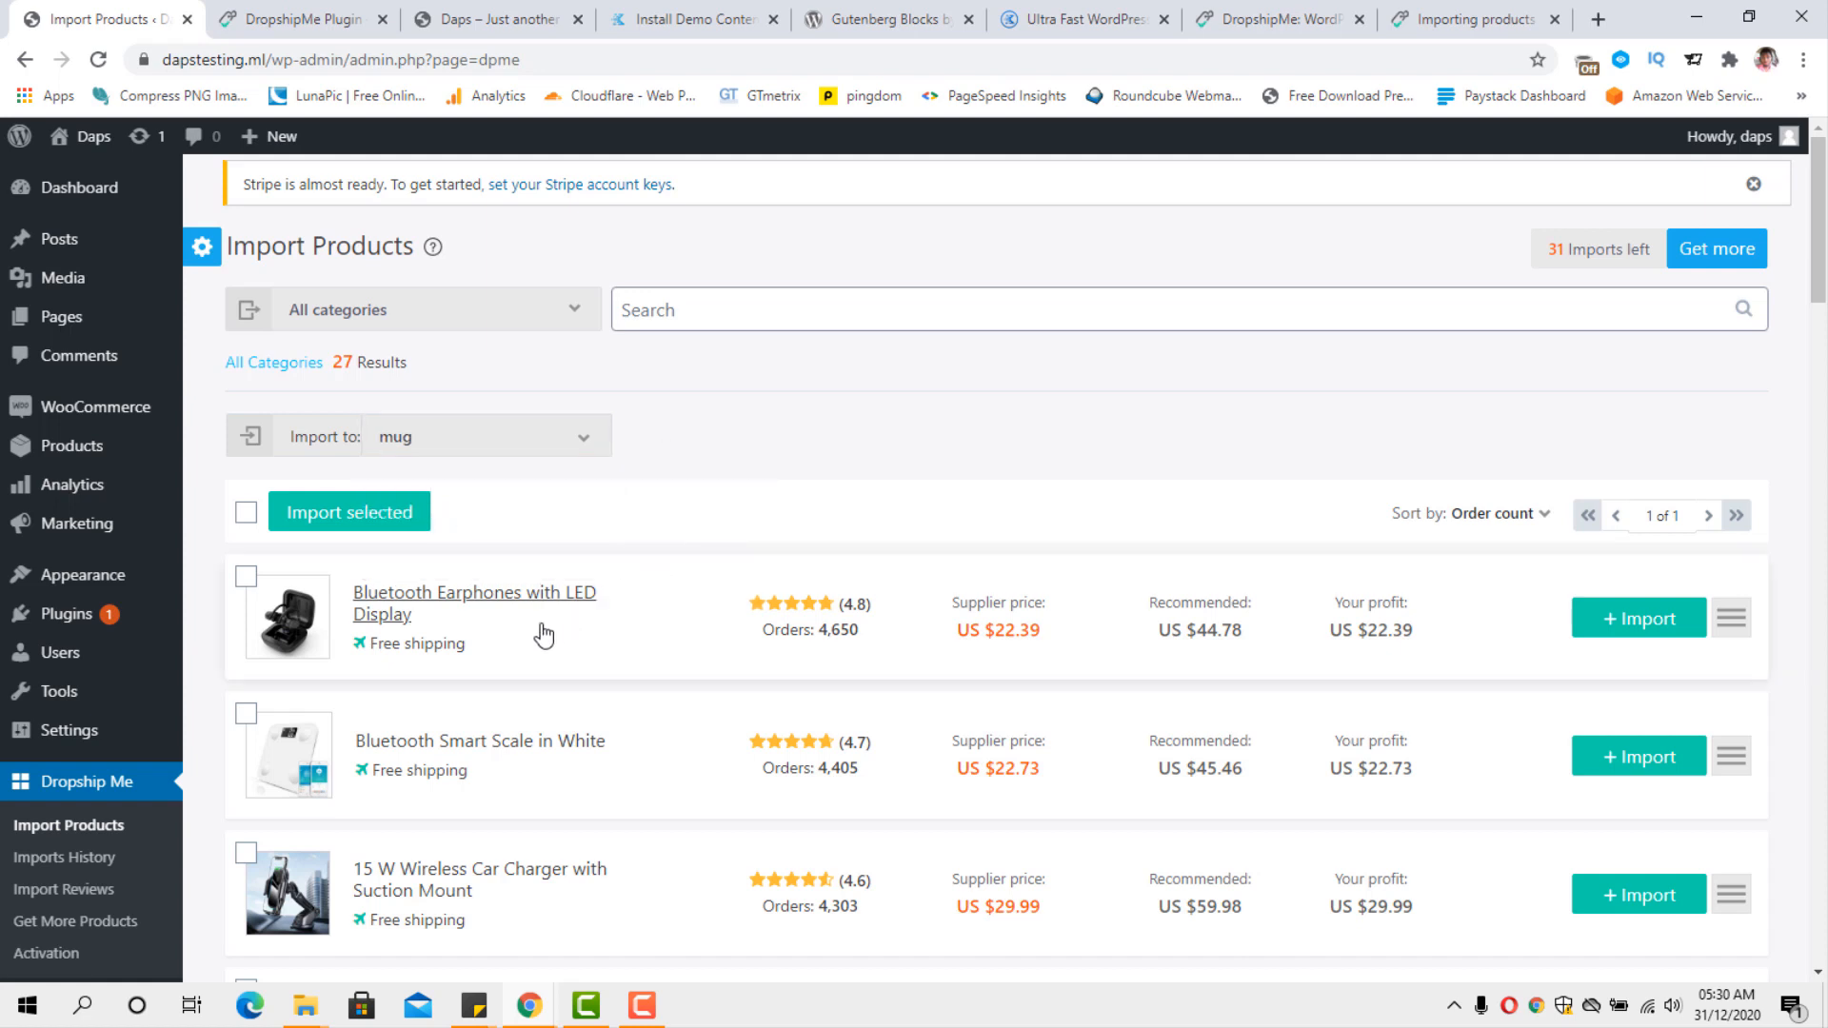
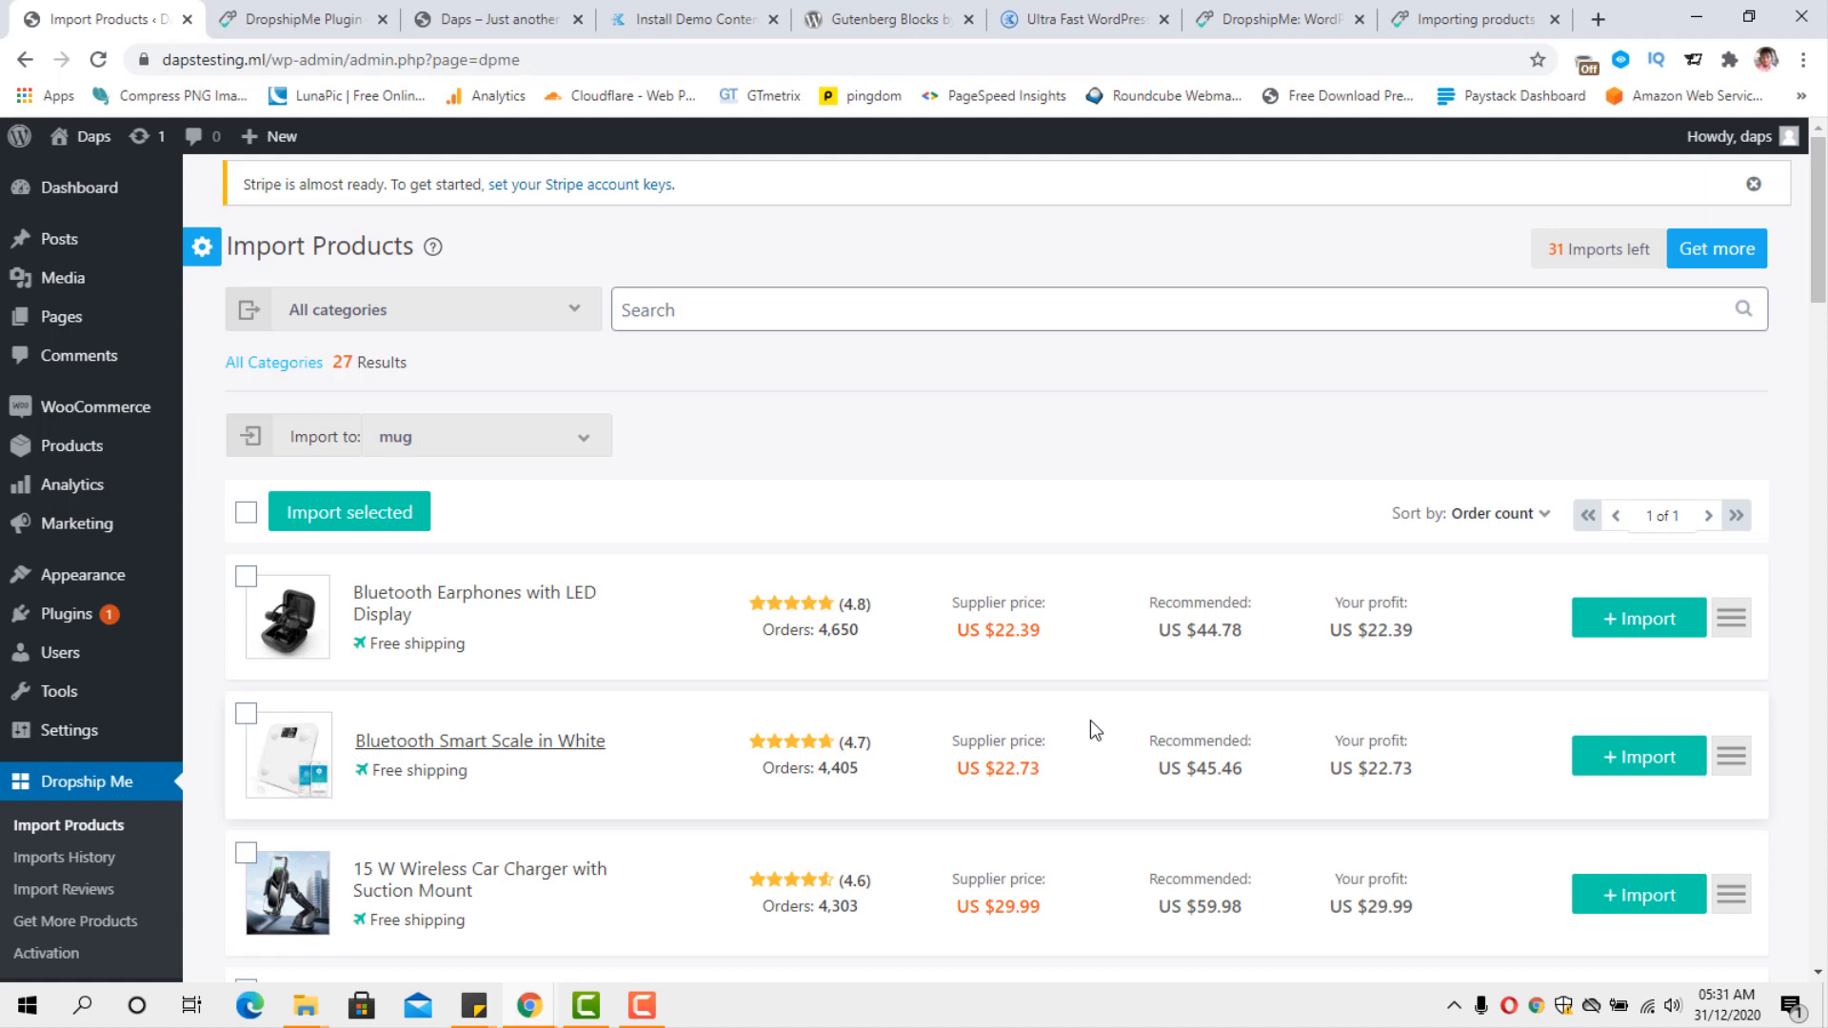
# Expand the details of the Bluetooth Earphones with LED Display and browse through the product's gallery images.
pyautogui.click(1728, 633)
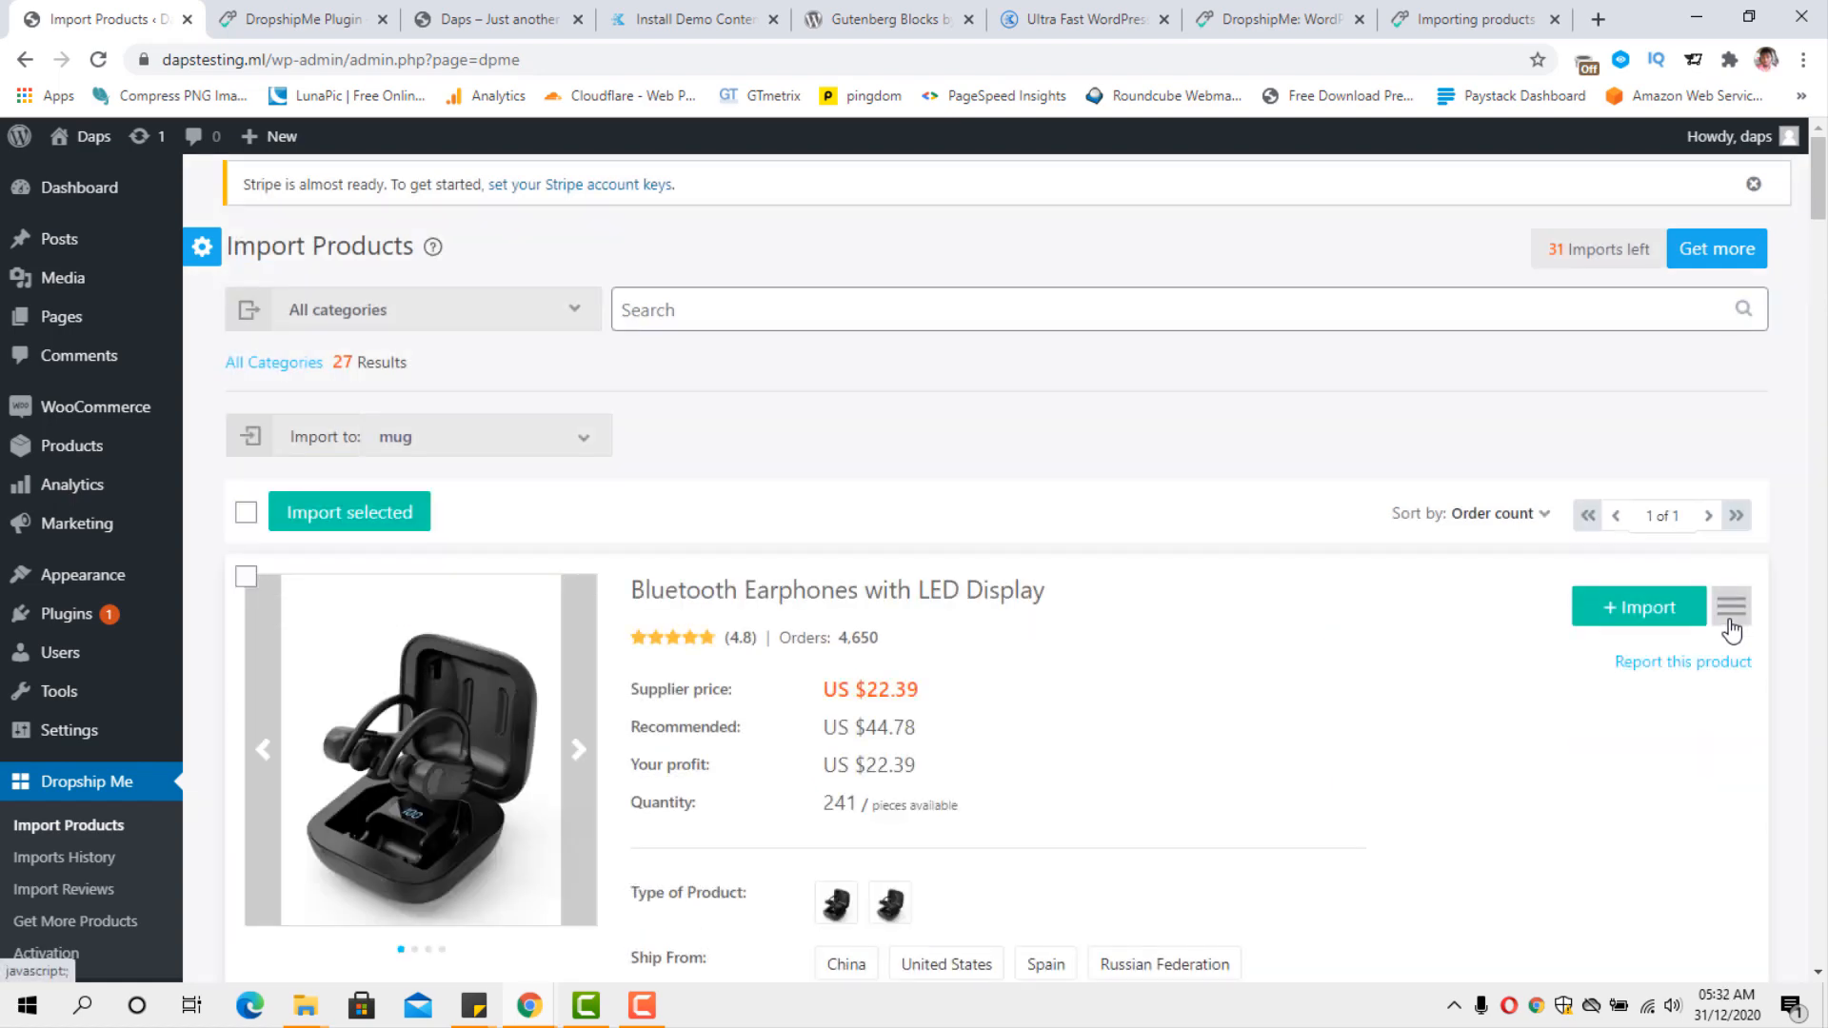
pyautogui.scroll(-2, 1481, 734)
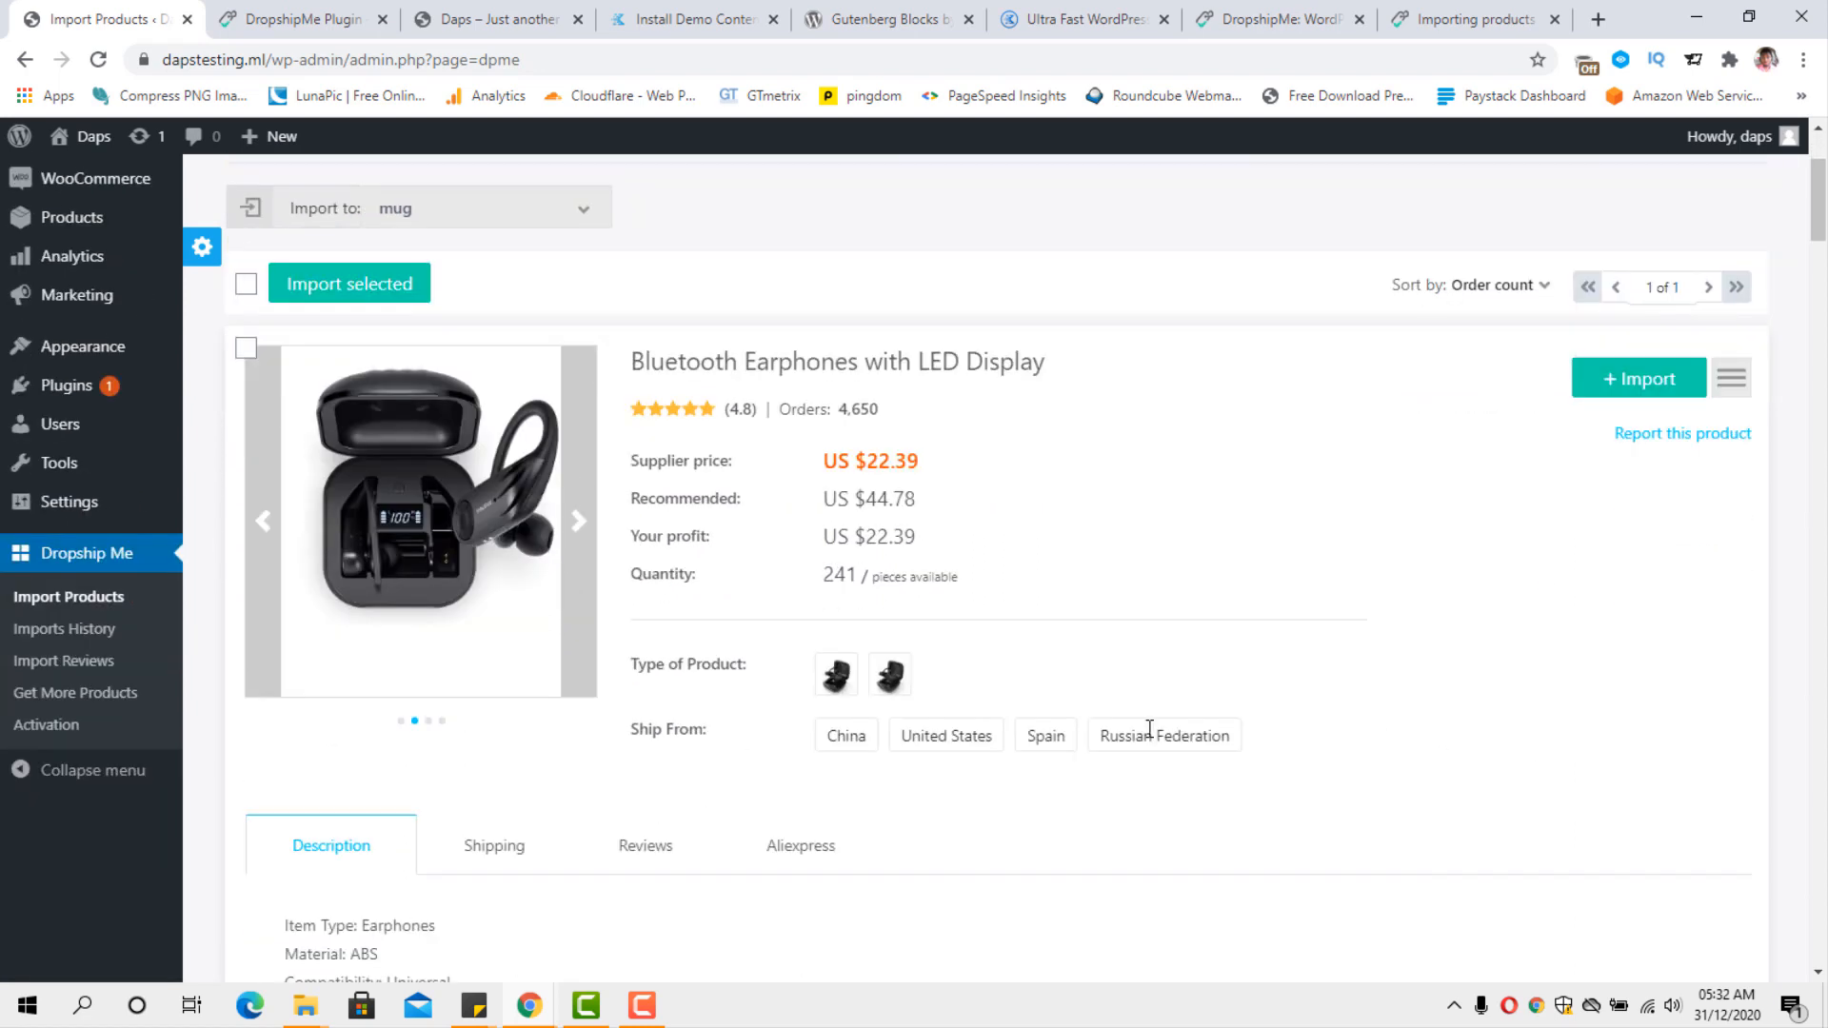
pyautogui.click(572, 522)
pyautogui.click(572, 522)
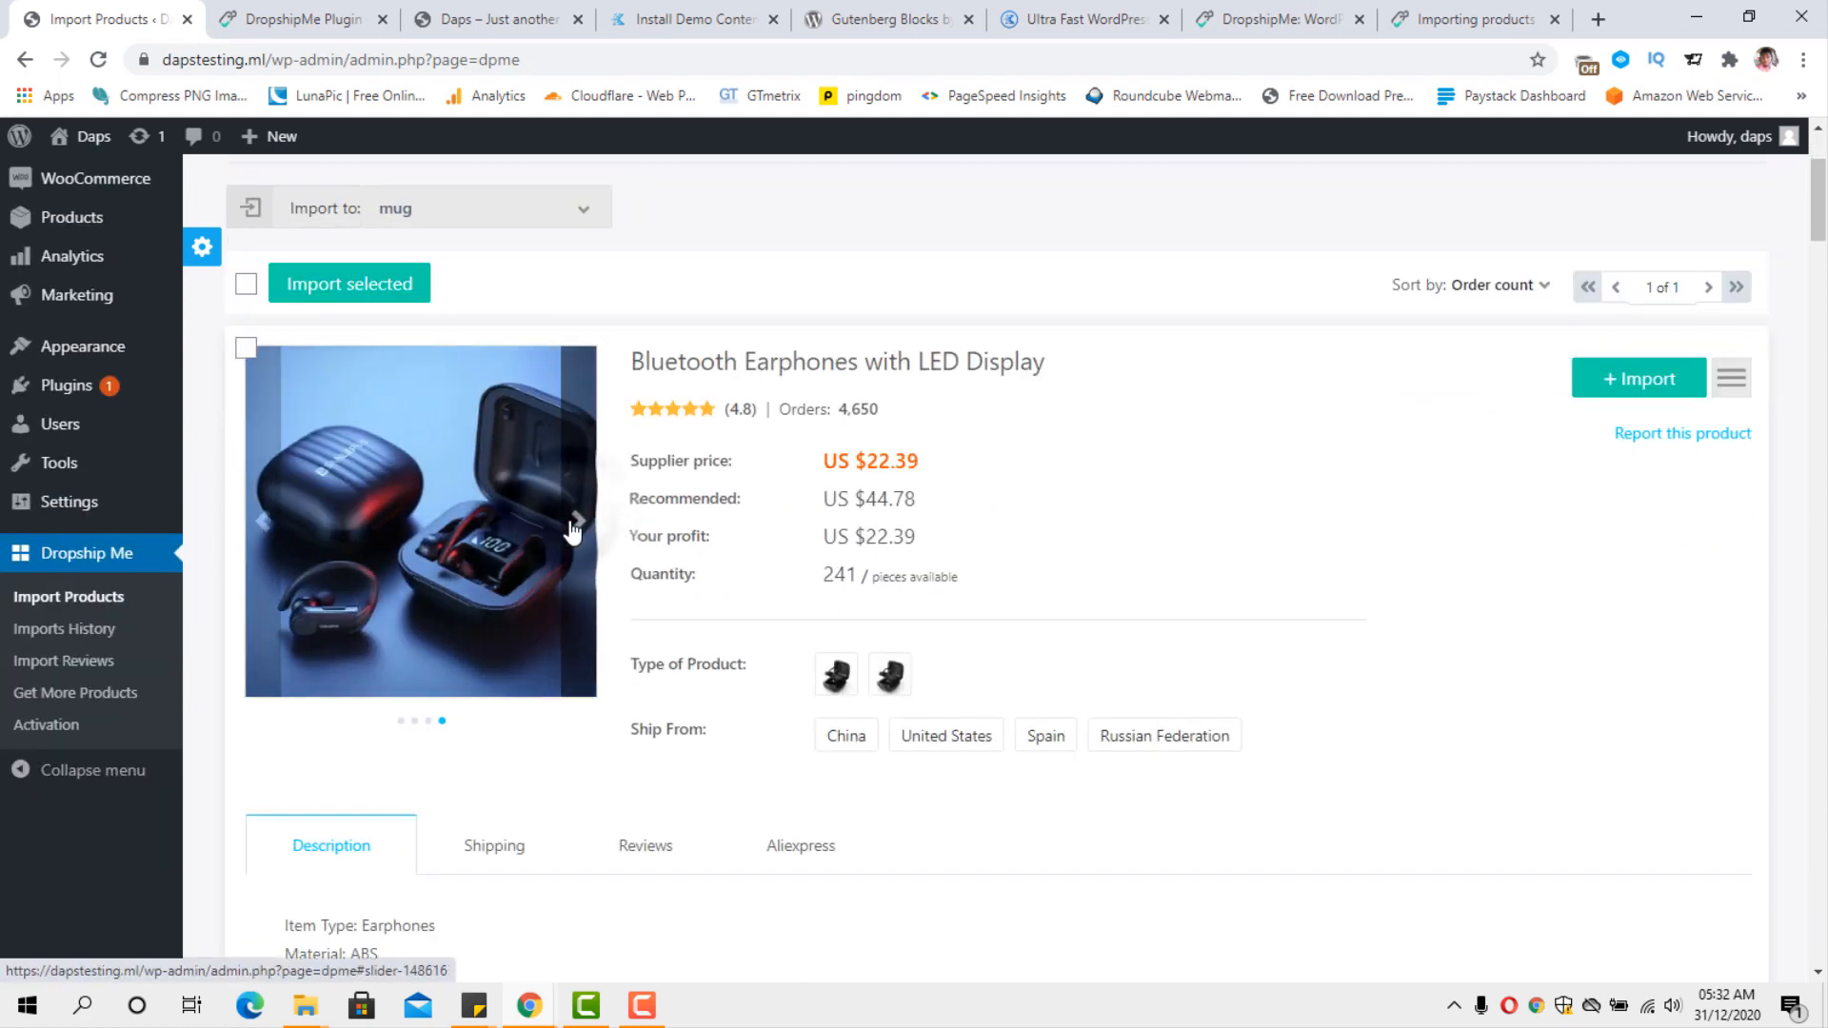
# Examine the earphones' pricing, ship-from options, description and description photos.
pyautogui.scroll(-2, 1243, 552)
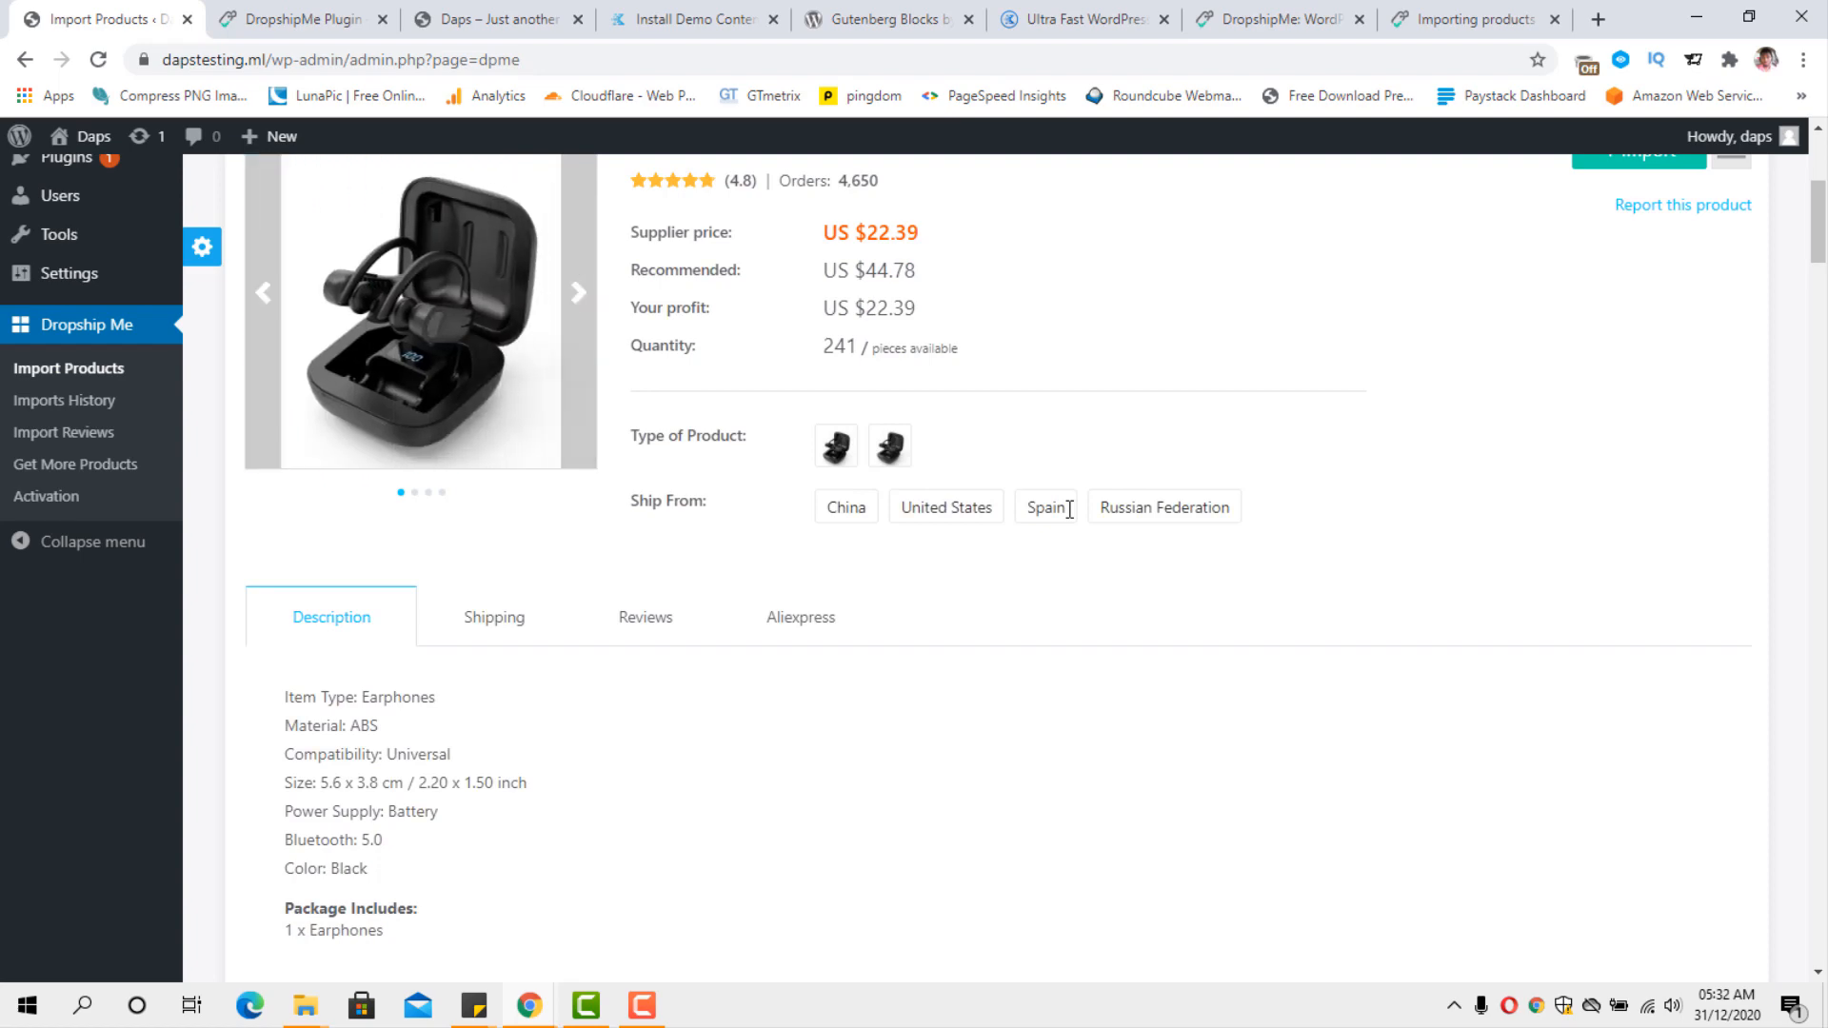
pyautogui.scroll(3, 1069, 509)
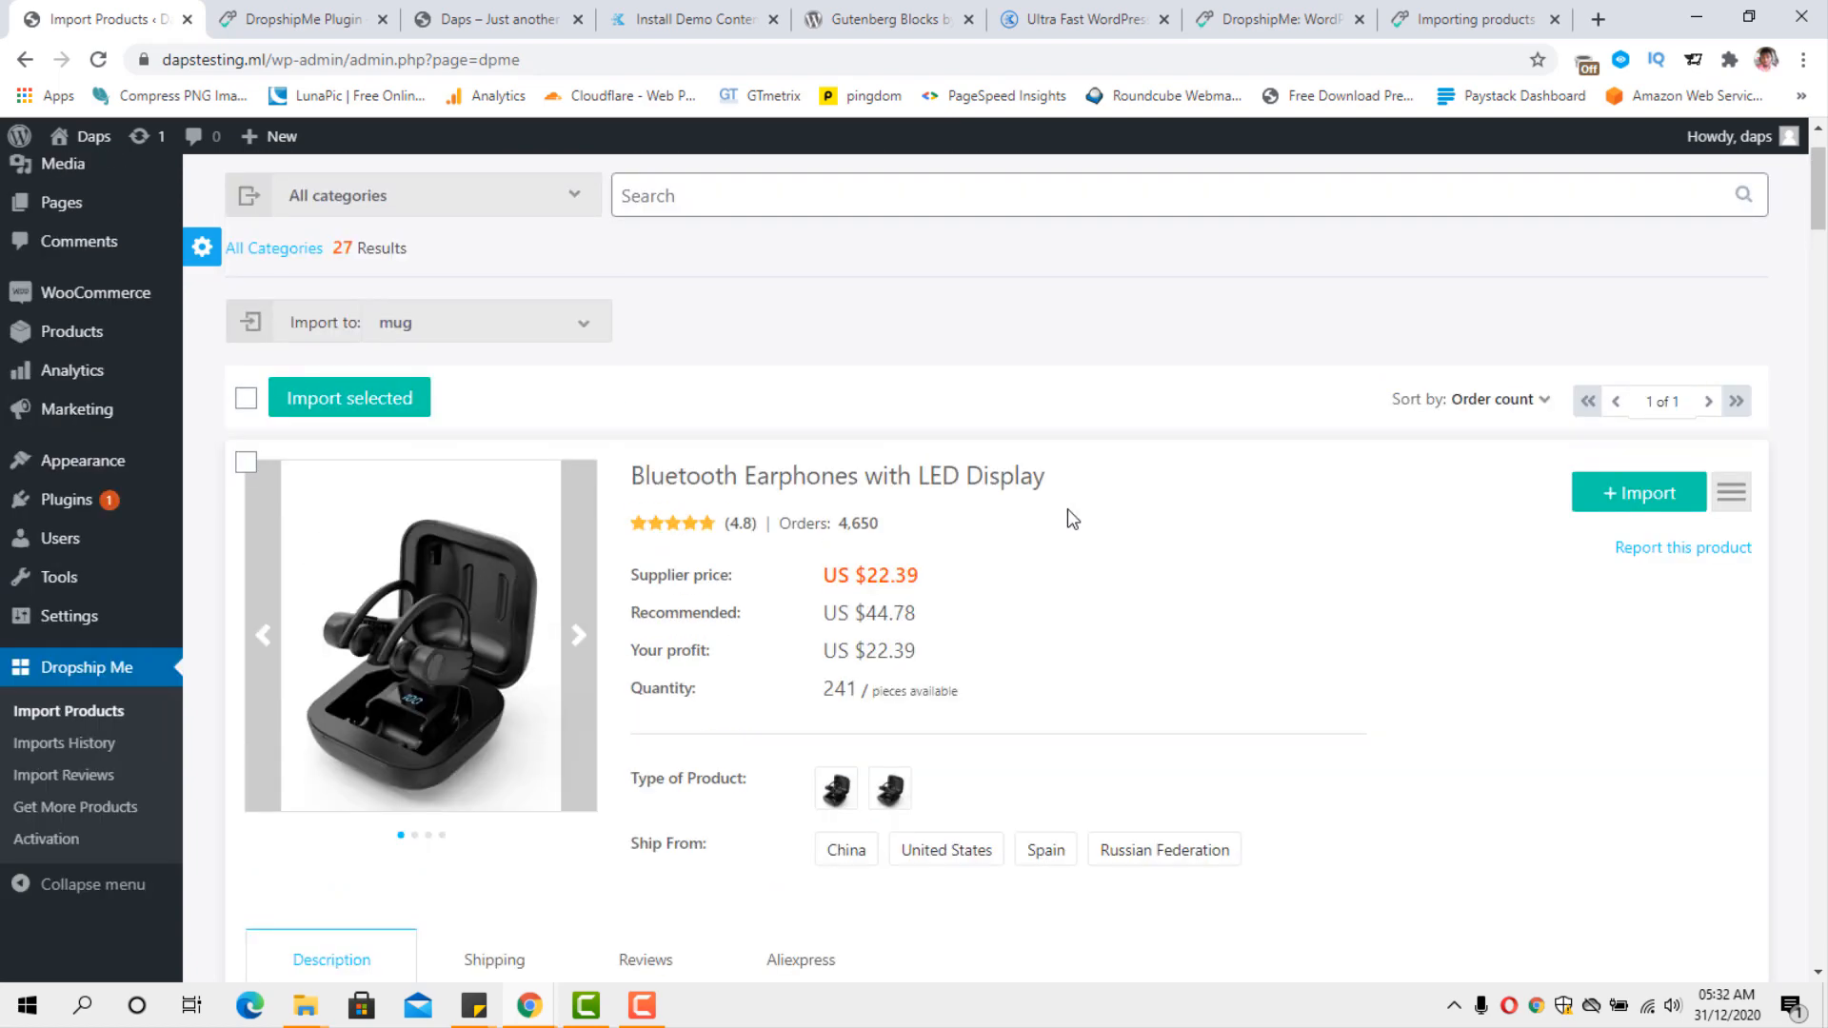
pyautogui.scroll(-6, 1068, 511)
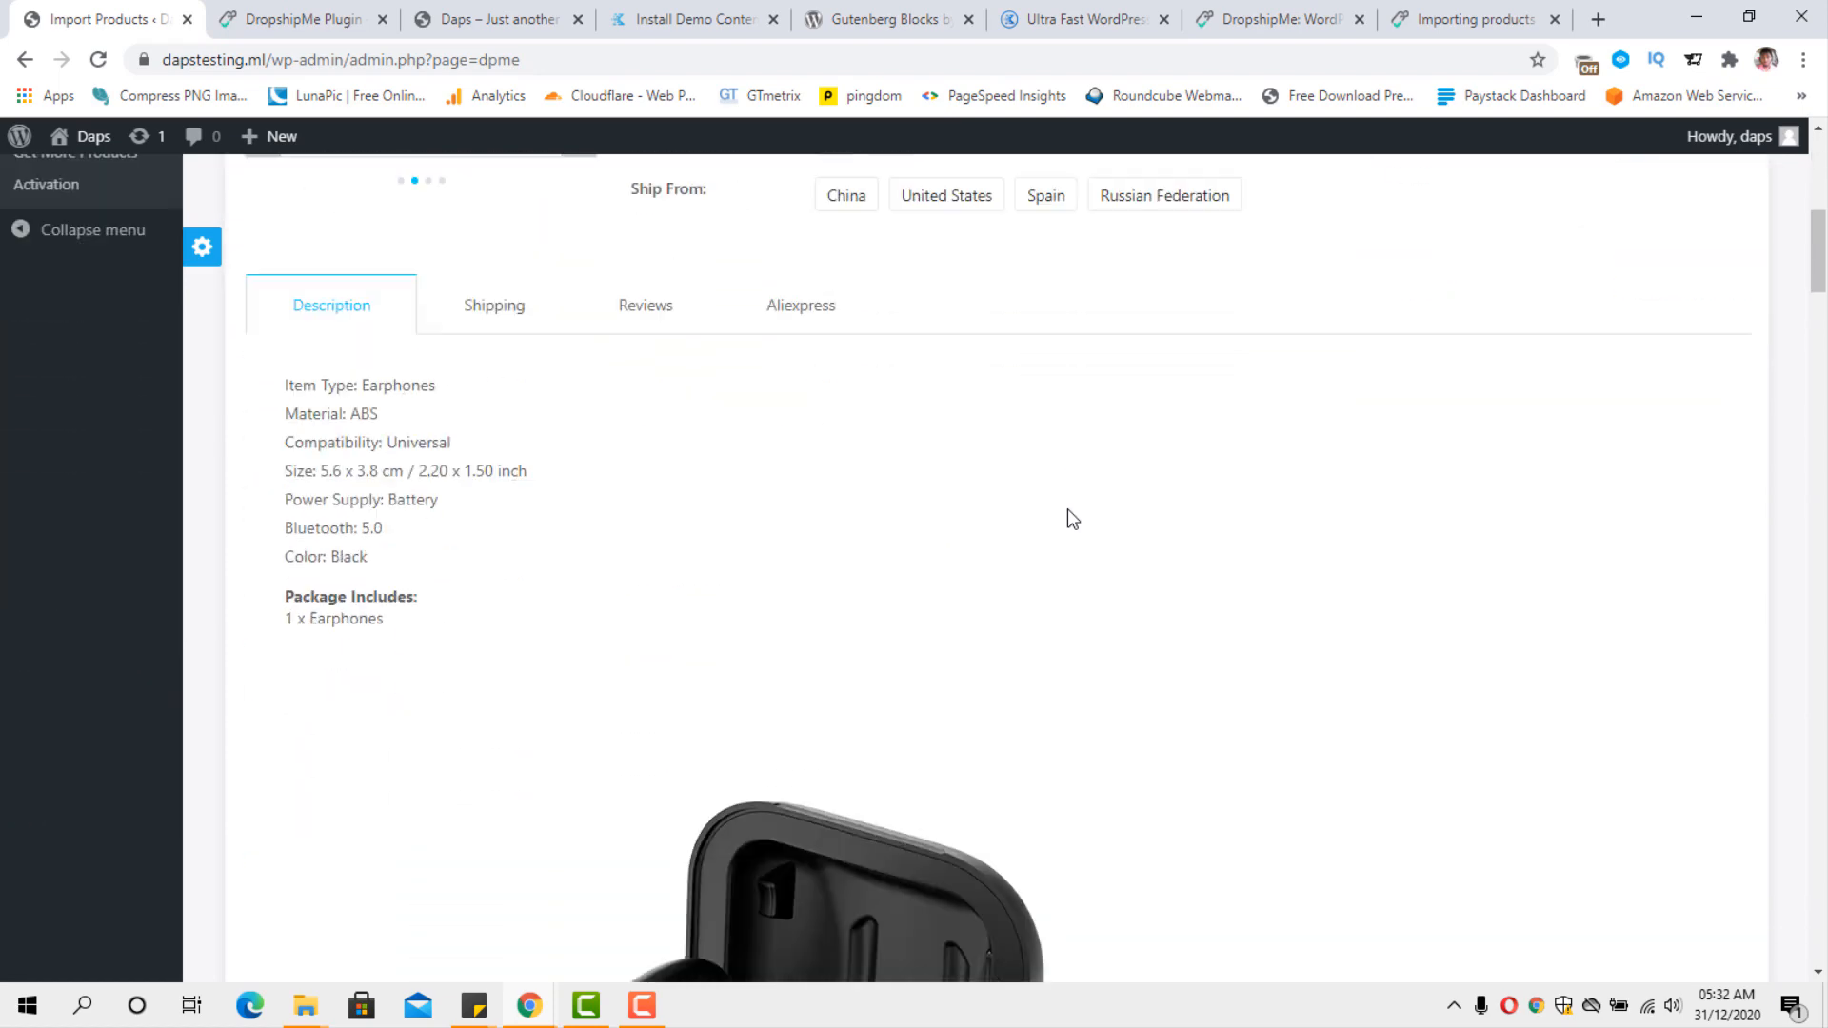
pyautogui.scroll(1, 1067, 519)
pyautogui.scroll(-4, 1067, 519)
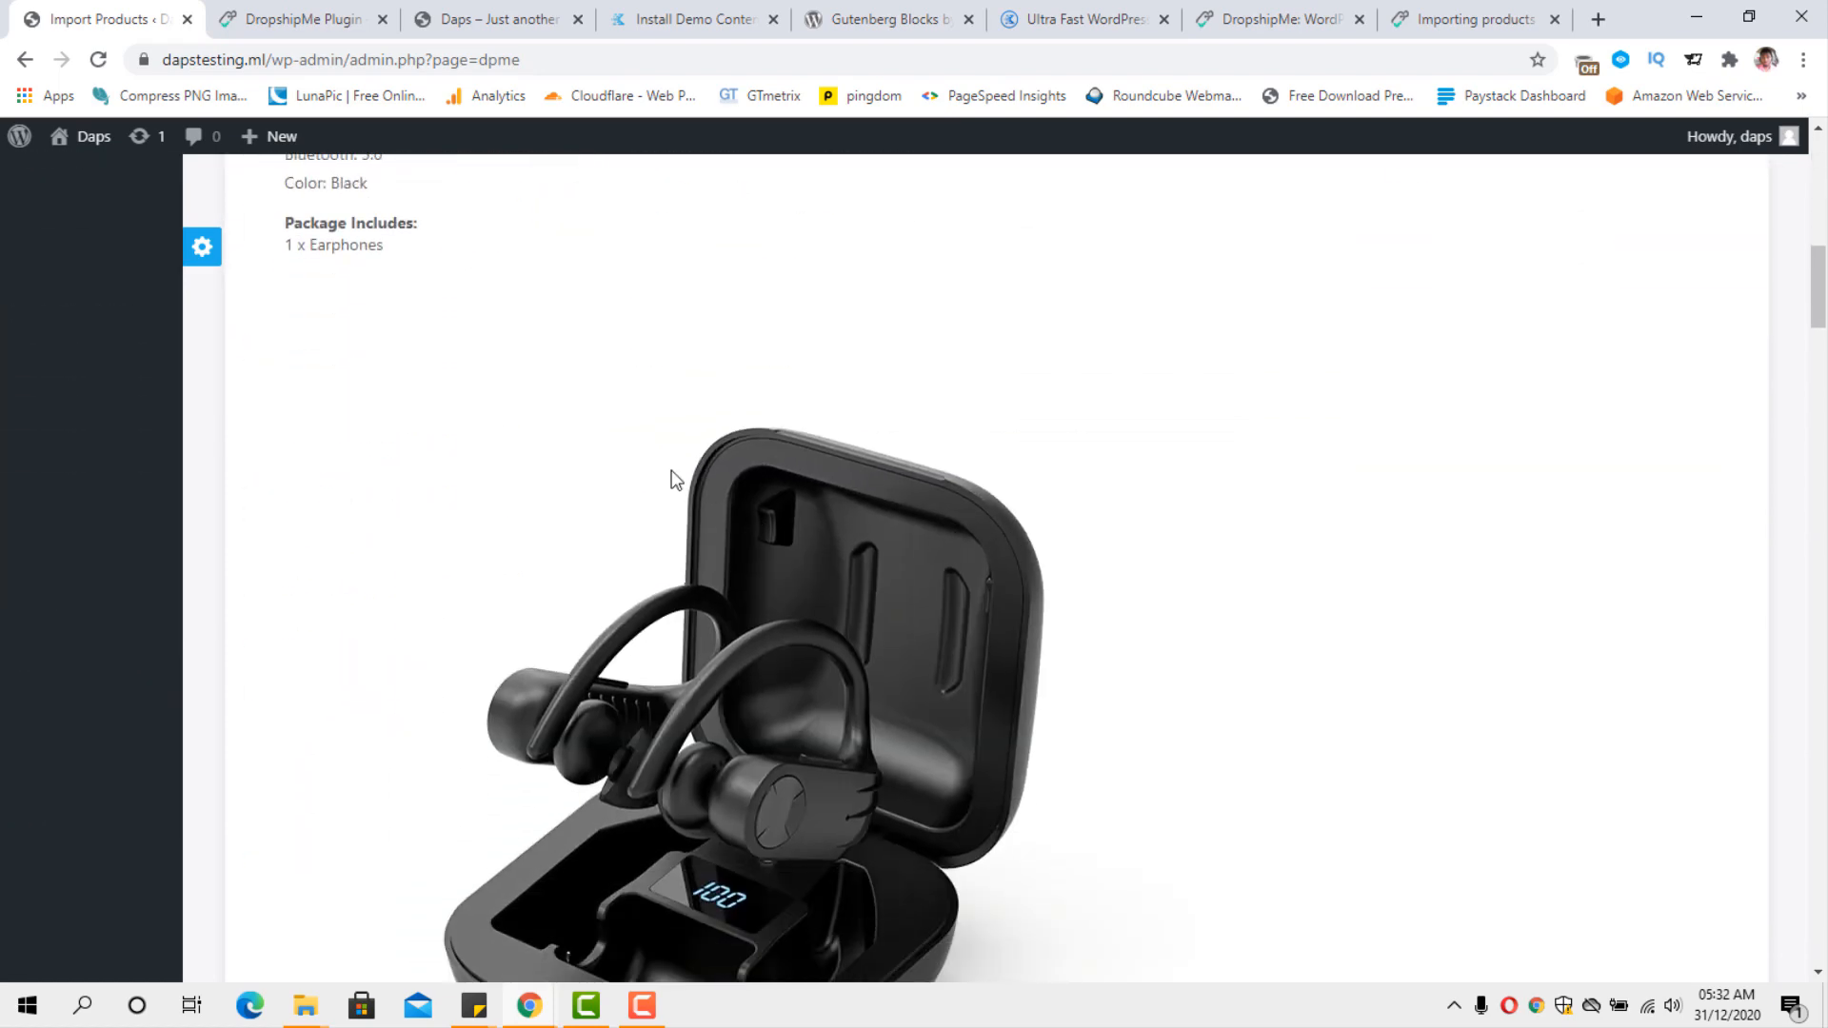
pyautogui.scroll(-3, 1048, 531)
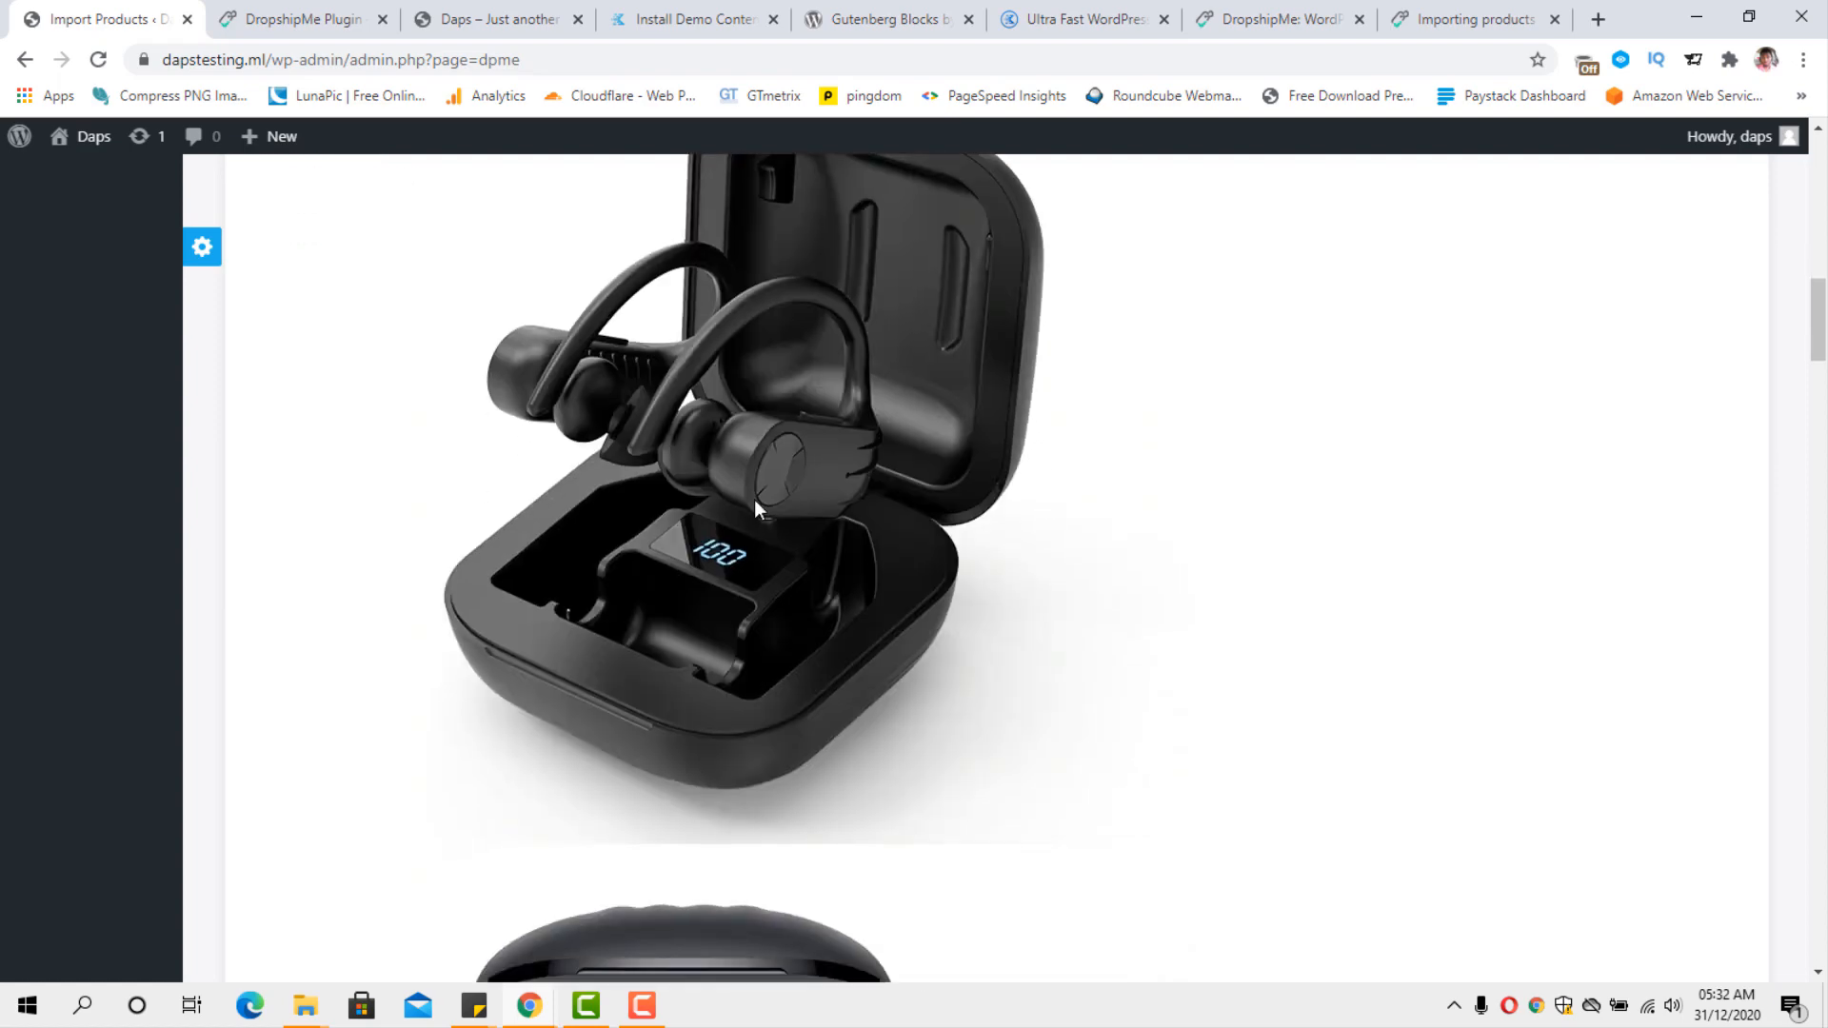
pyautogui.scroll(-12, 991, 495)
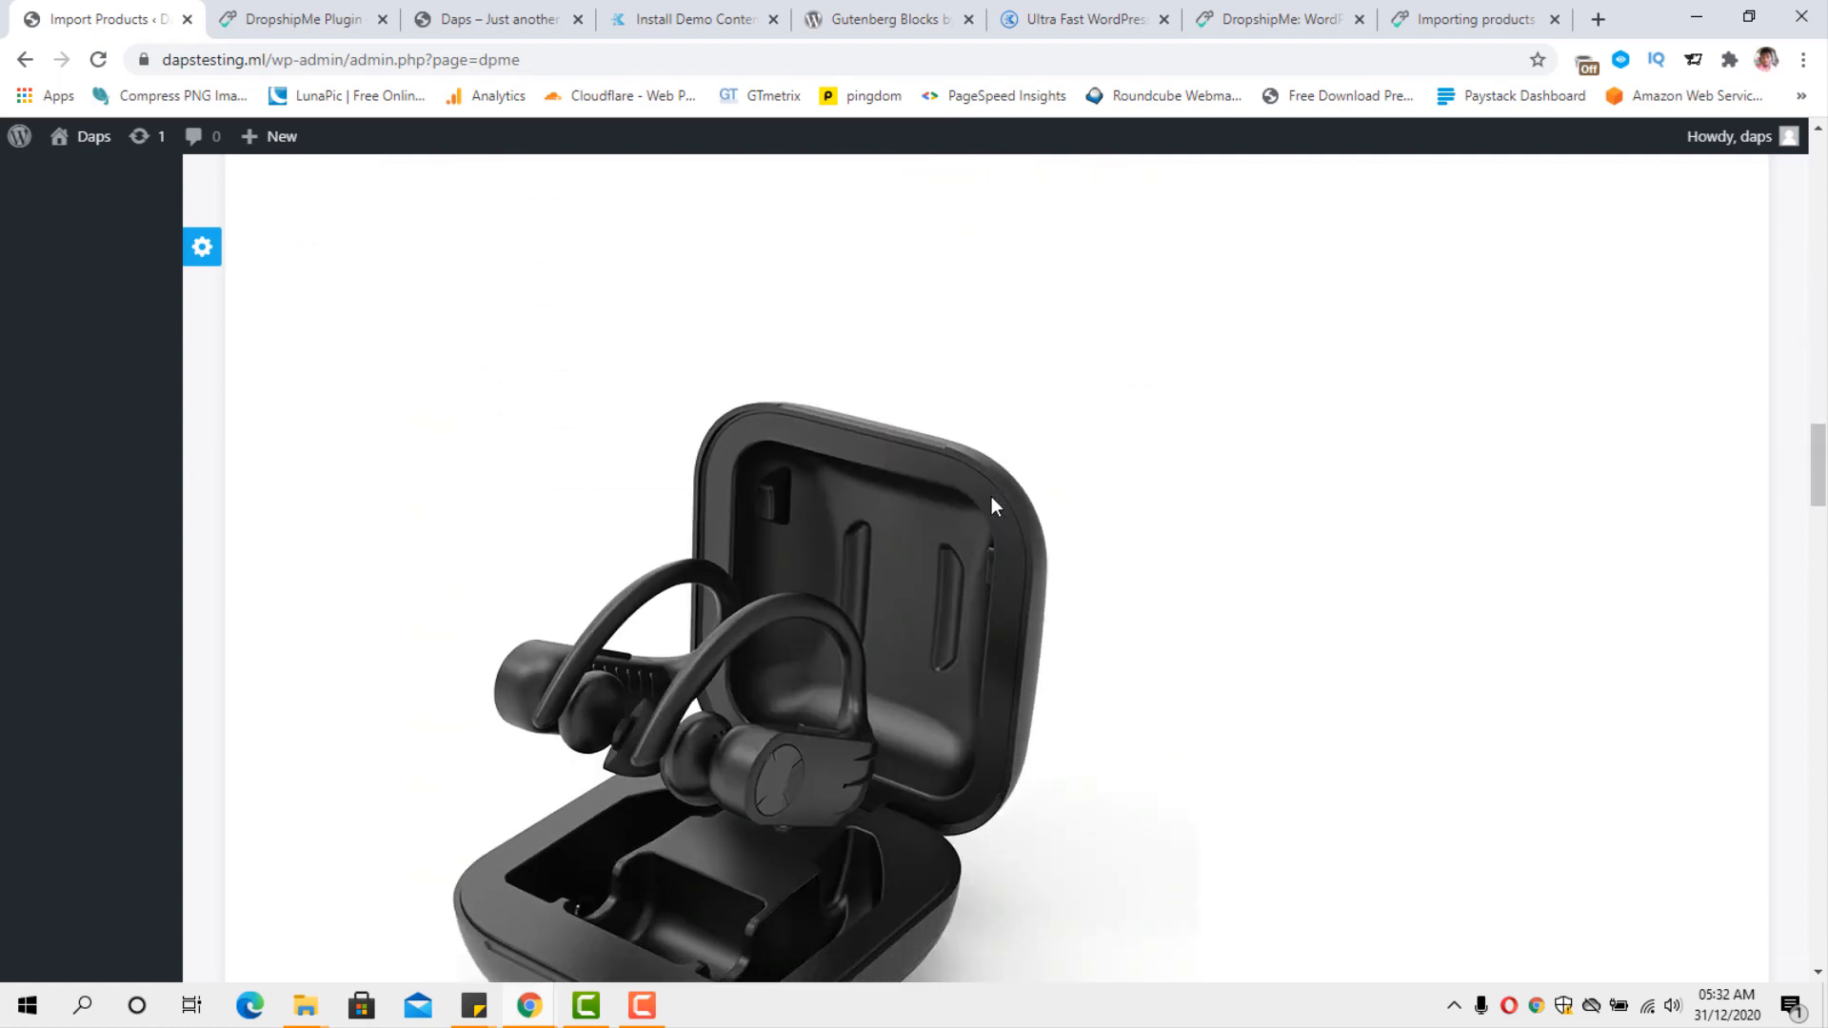
pyautogui.scroll(-15, 991, 495)
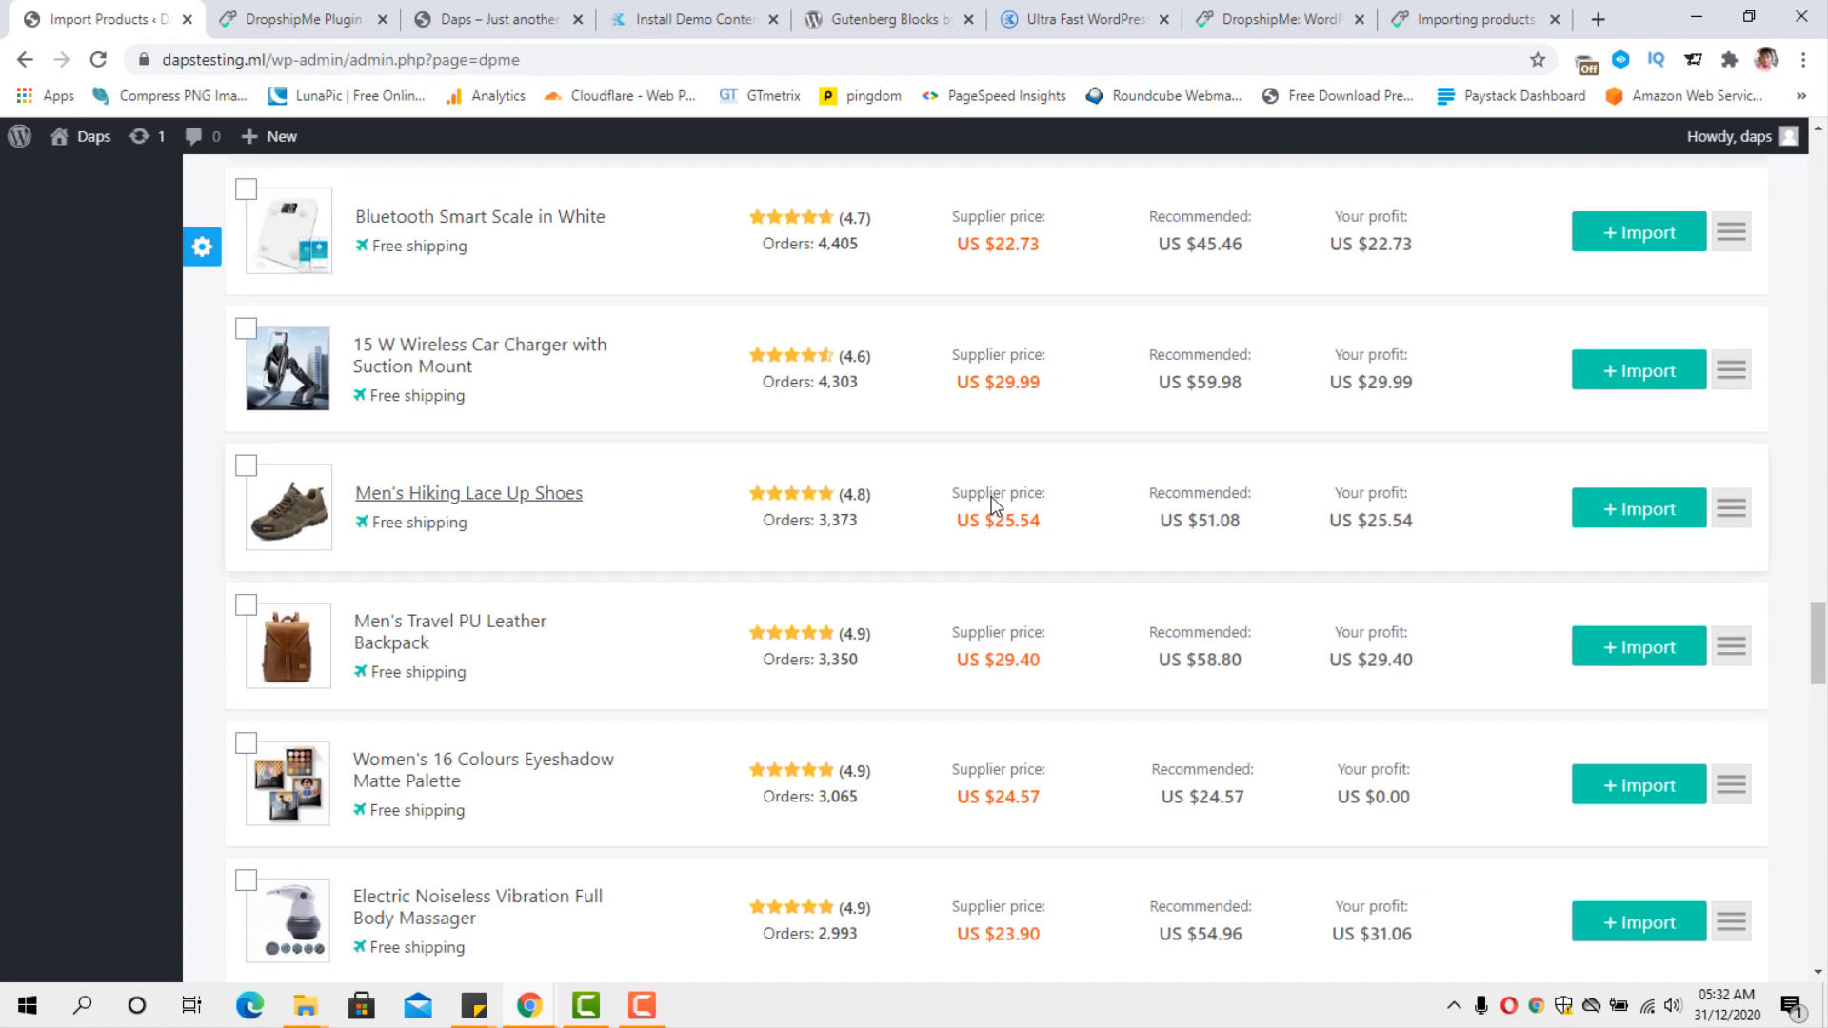
pyautogui.scroll(15, 990, 495)
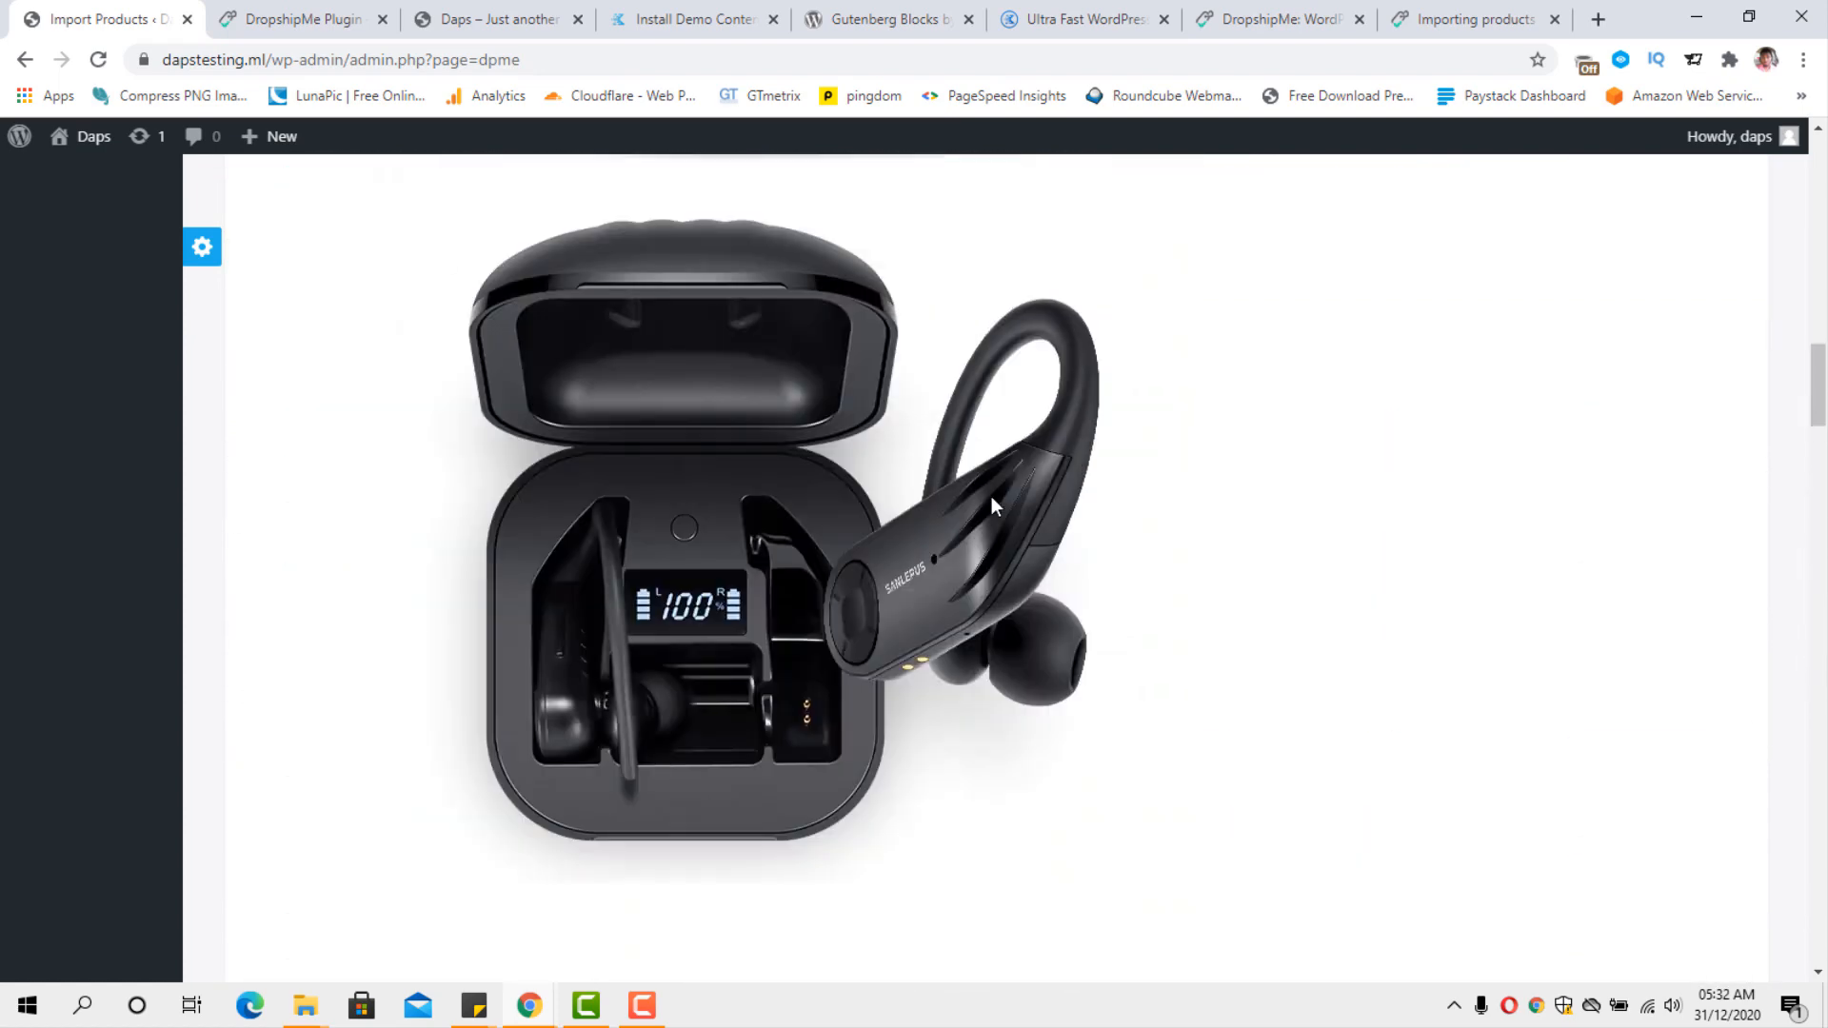
pyautogui.scroll(15, 991, 495)
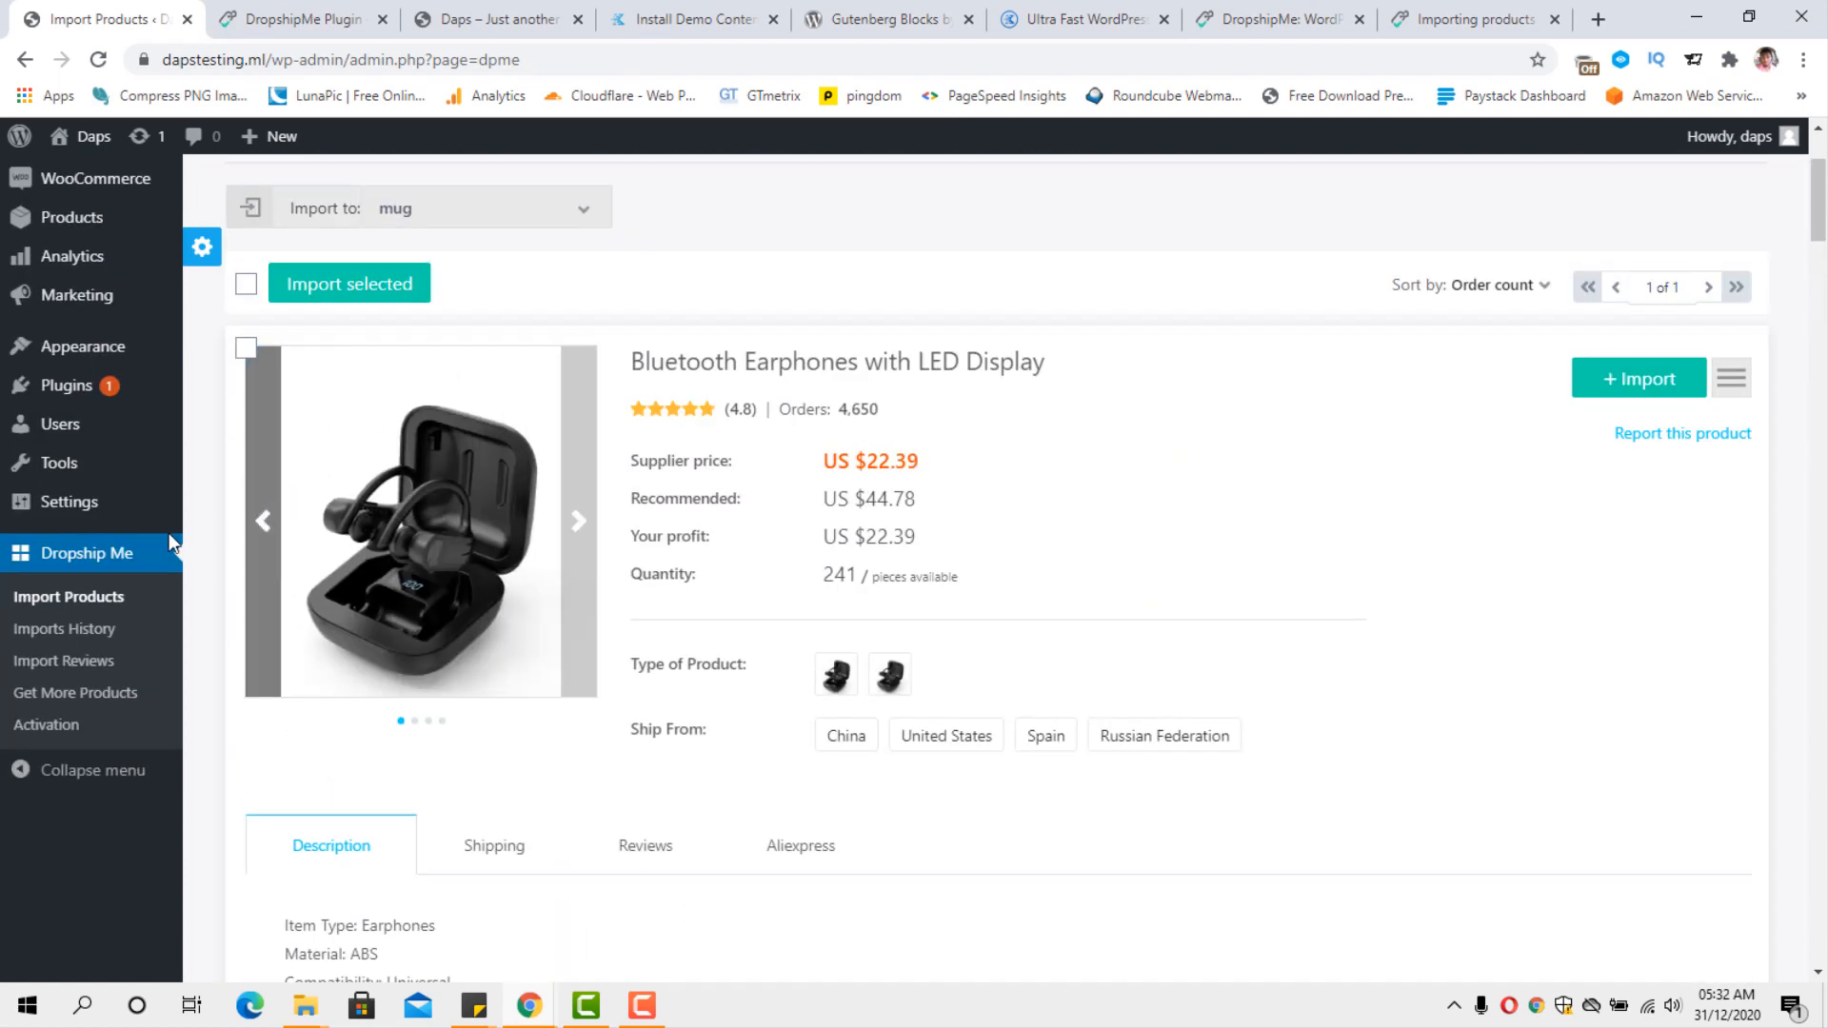
pyautogui.scroll(-3, 1017, 598)
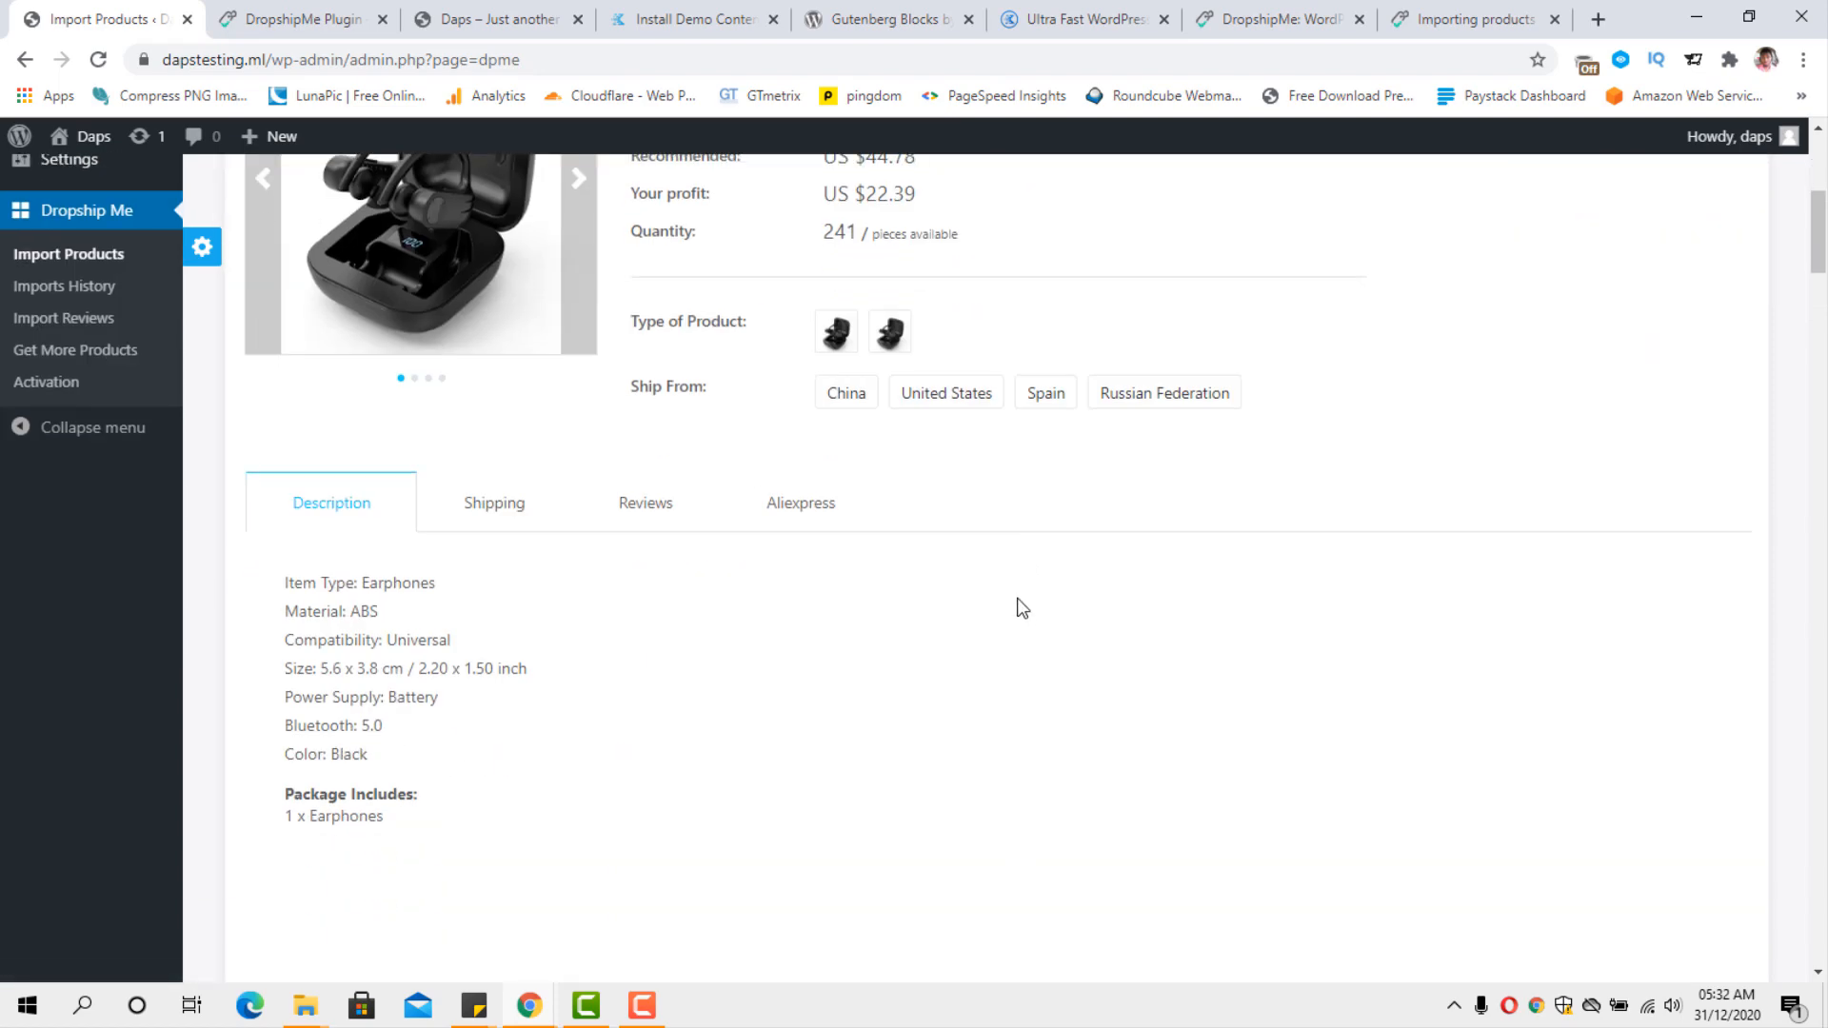
pyautogui.scroll(-2, 1021, 608)
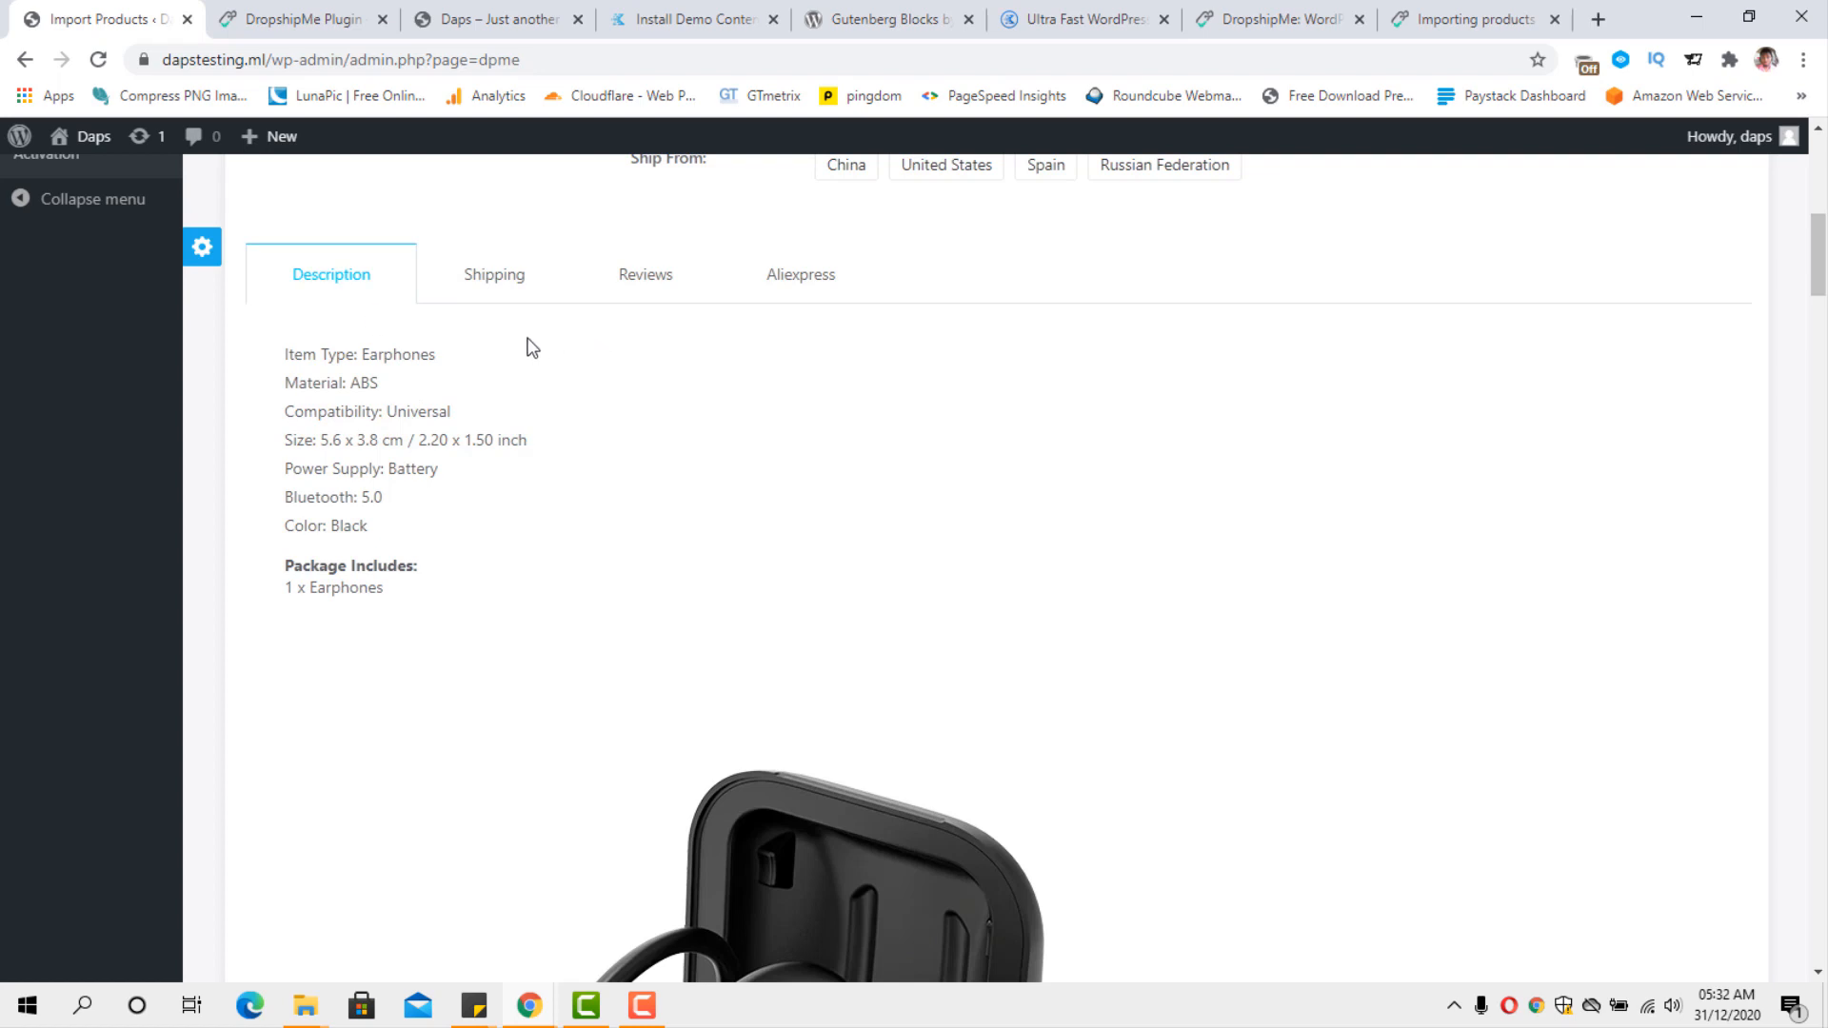
# View the earphones' shipping companies, costs and delivery times for shipping to Australia.
pyautogui.click(484, 286)
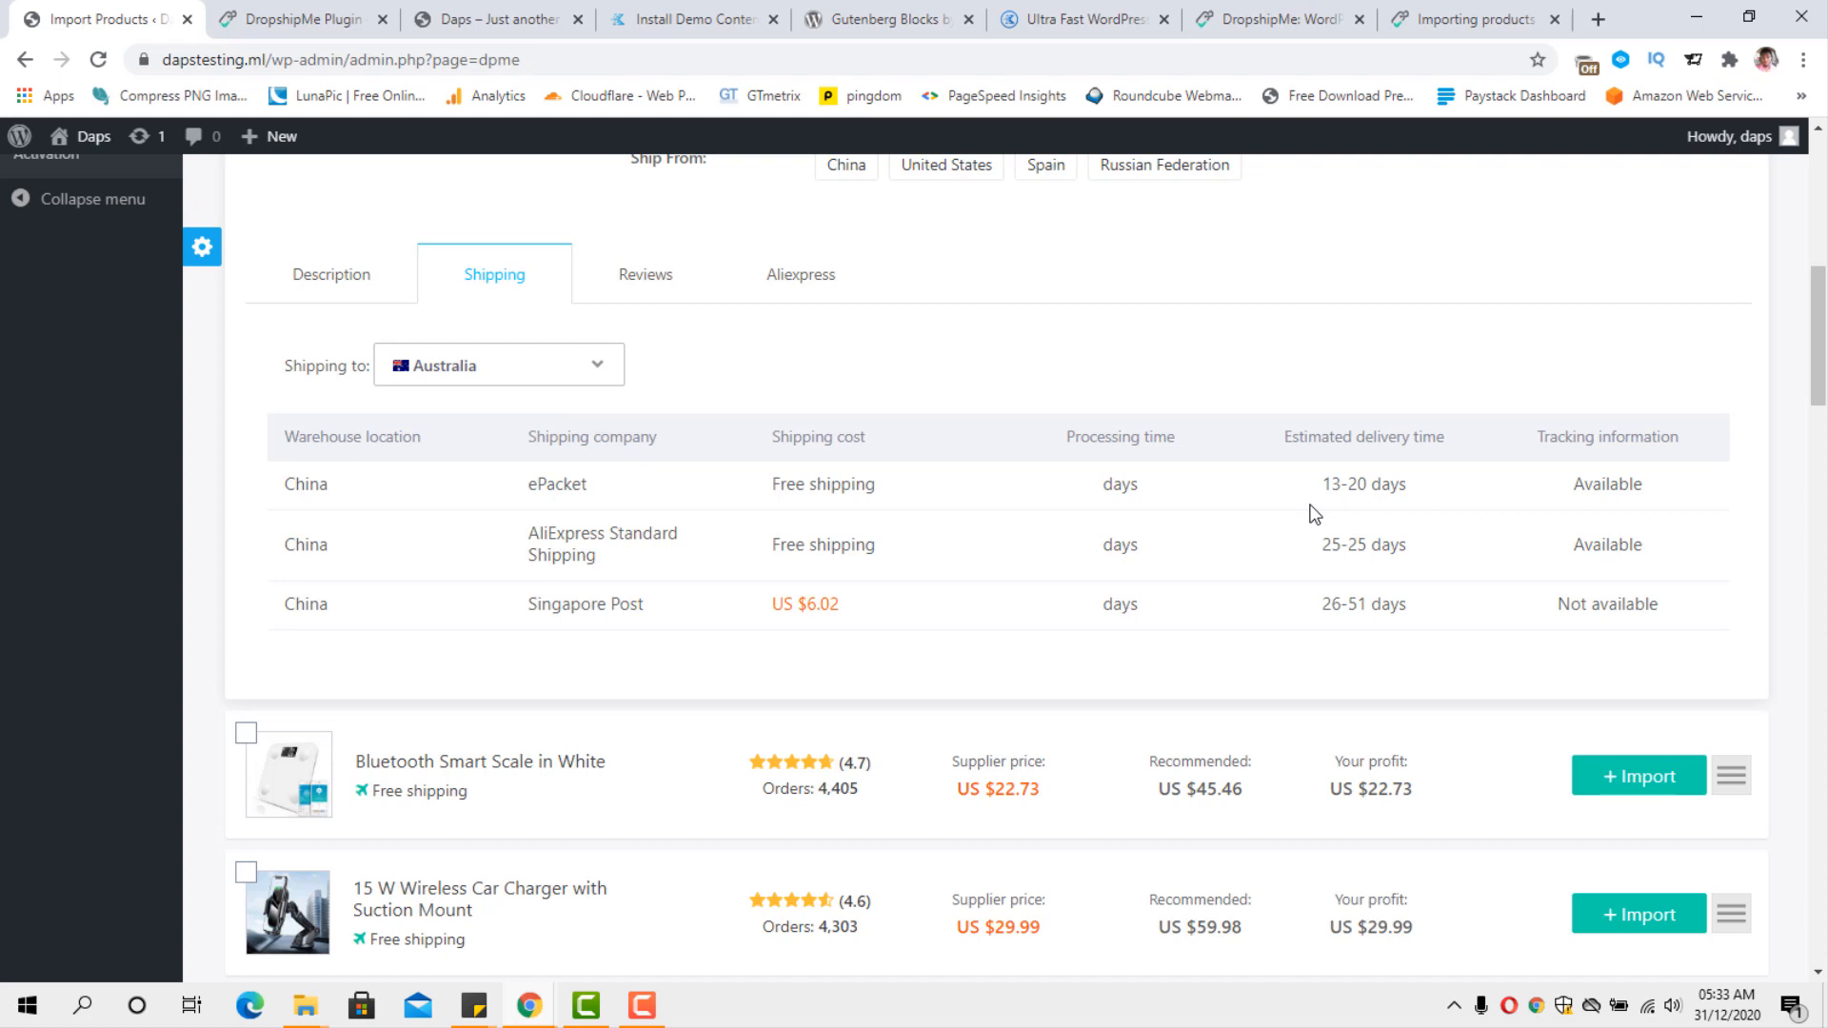
pyautogui.scroll(-3, 1314, 514)
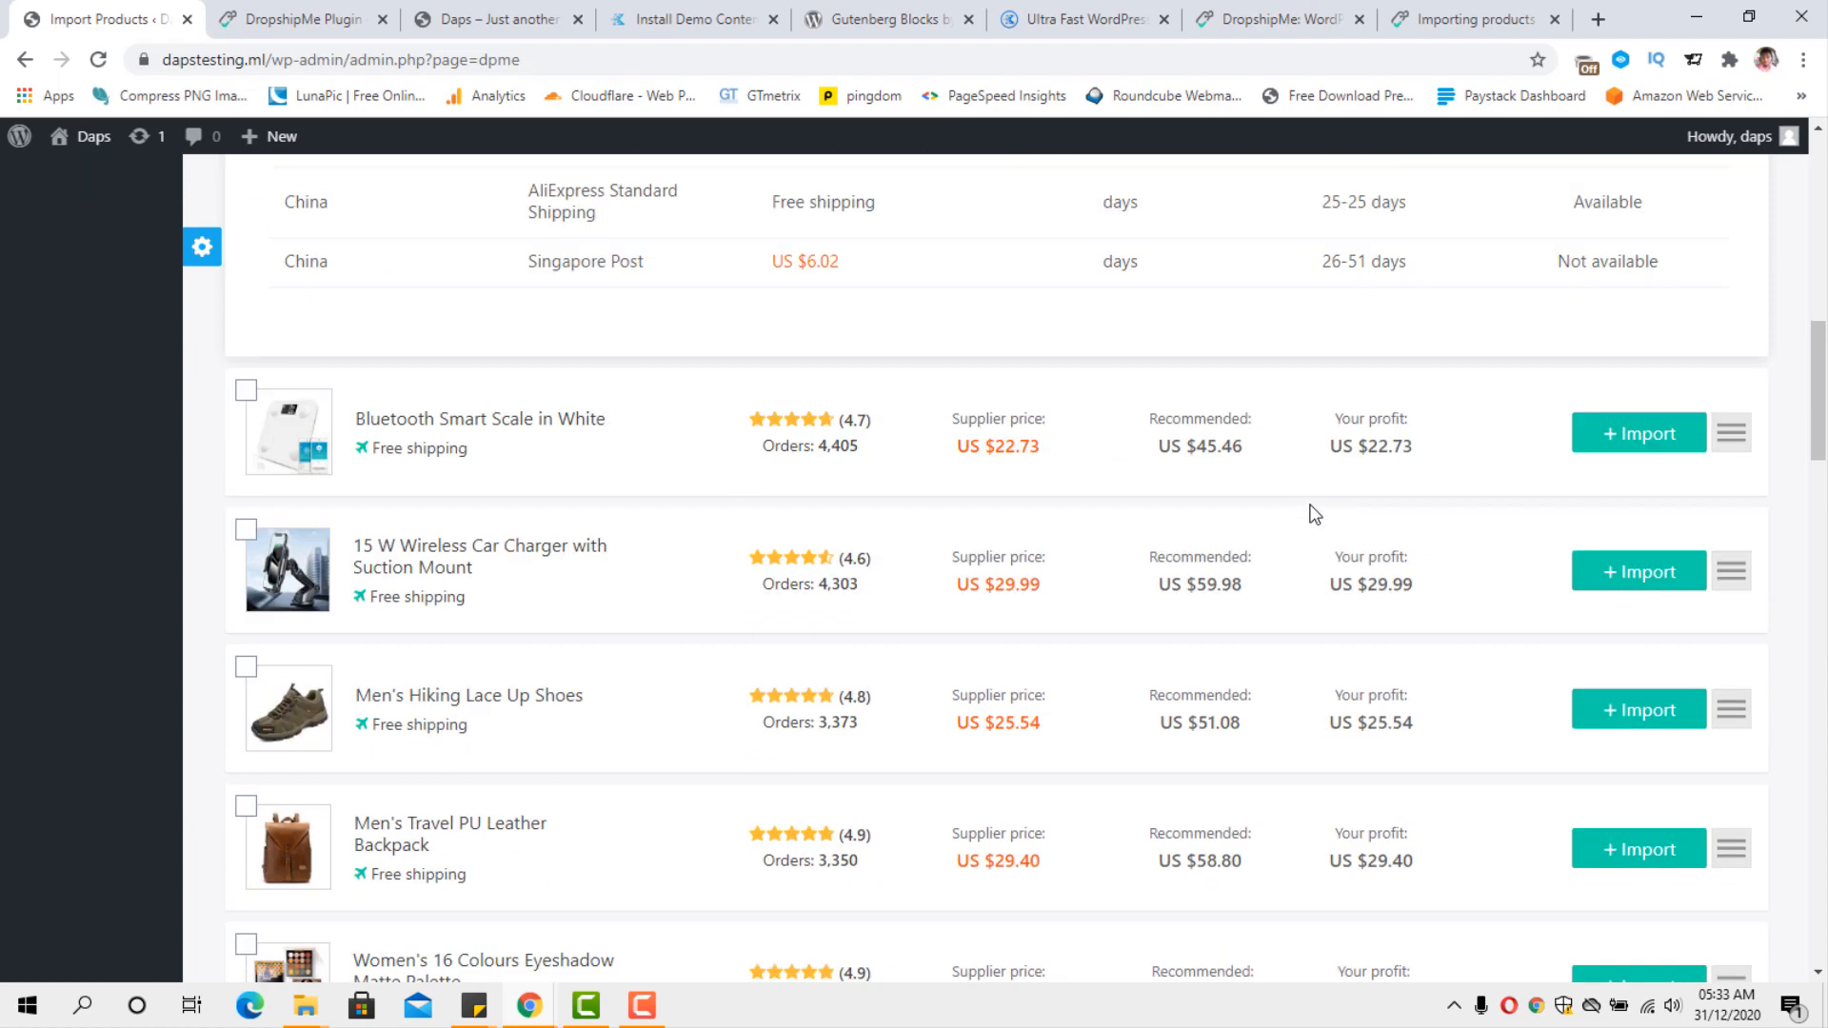
pyautogui.scroll(3, 1314, 514)
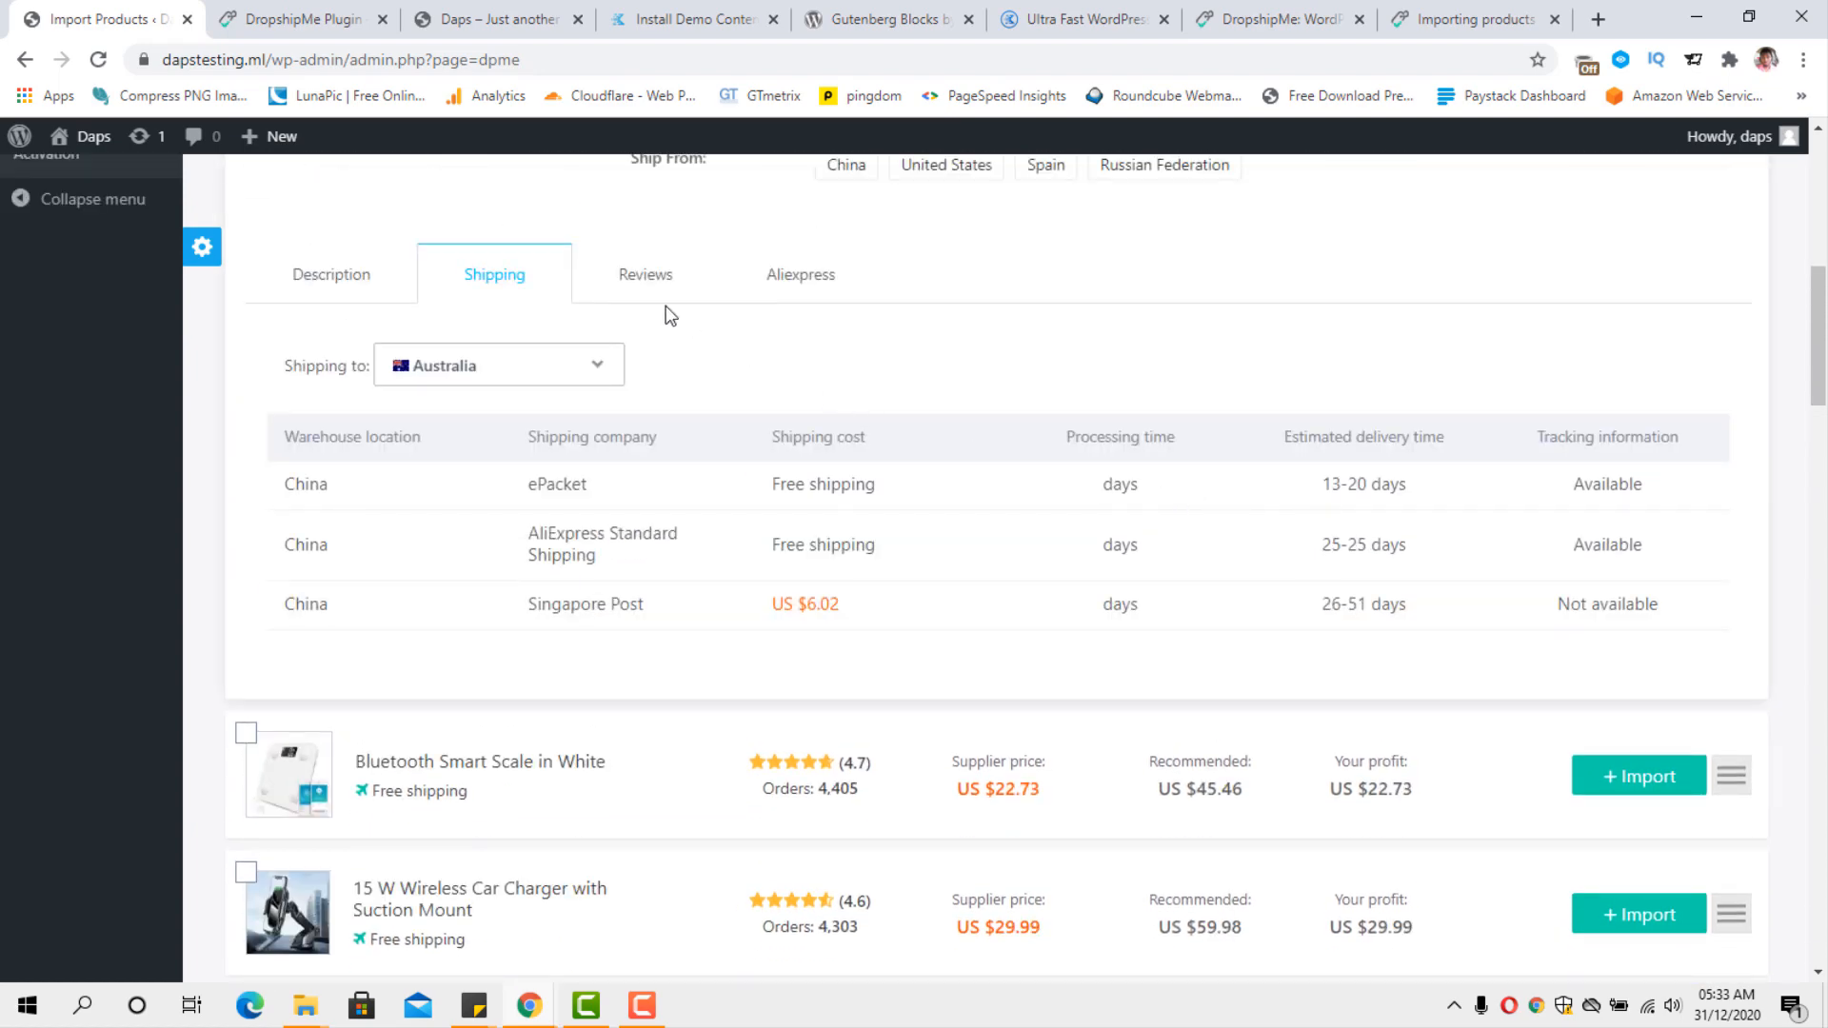
# Read through the customer reviews of the Bluetooth earphones.
pyautogui.click(620, 283)
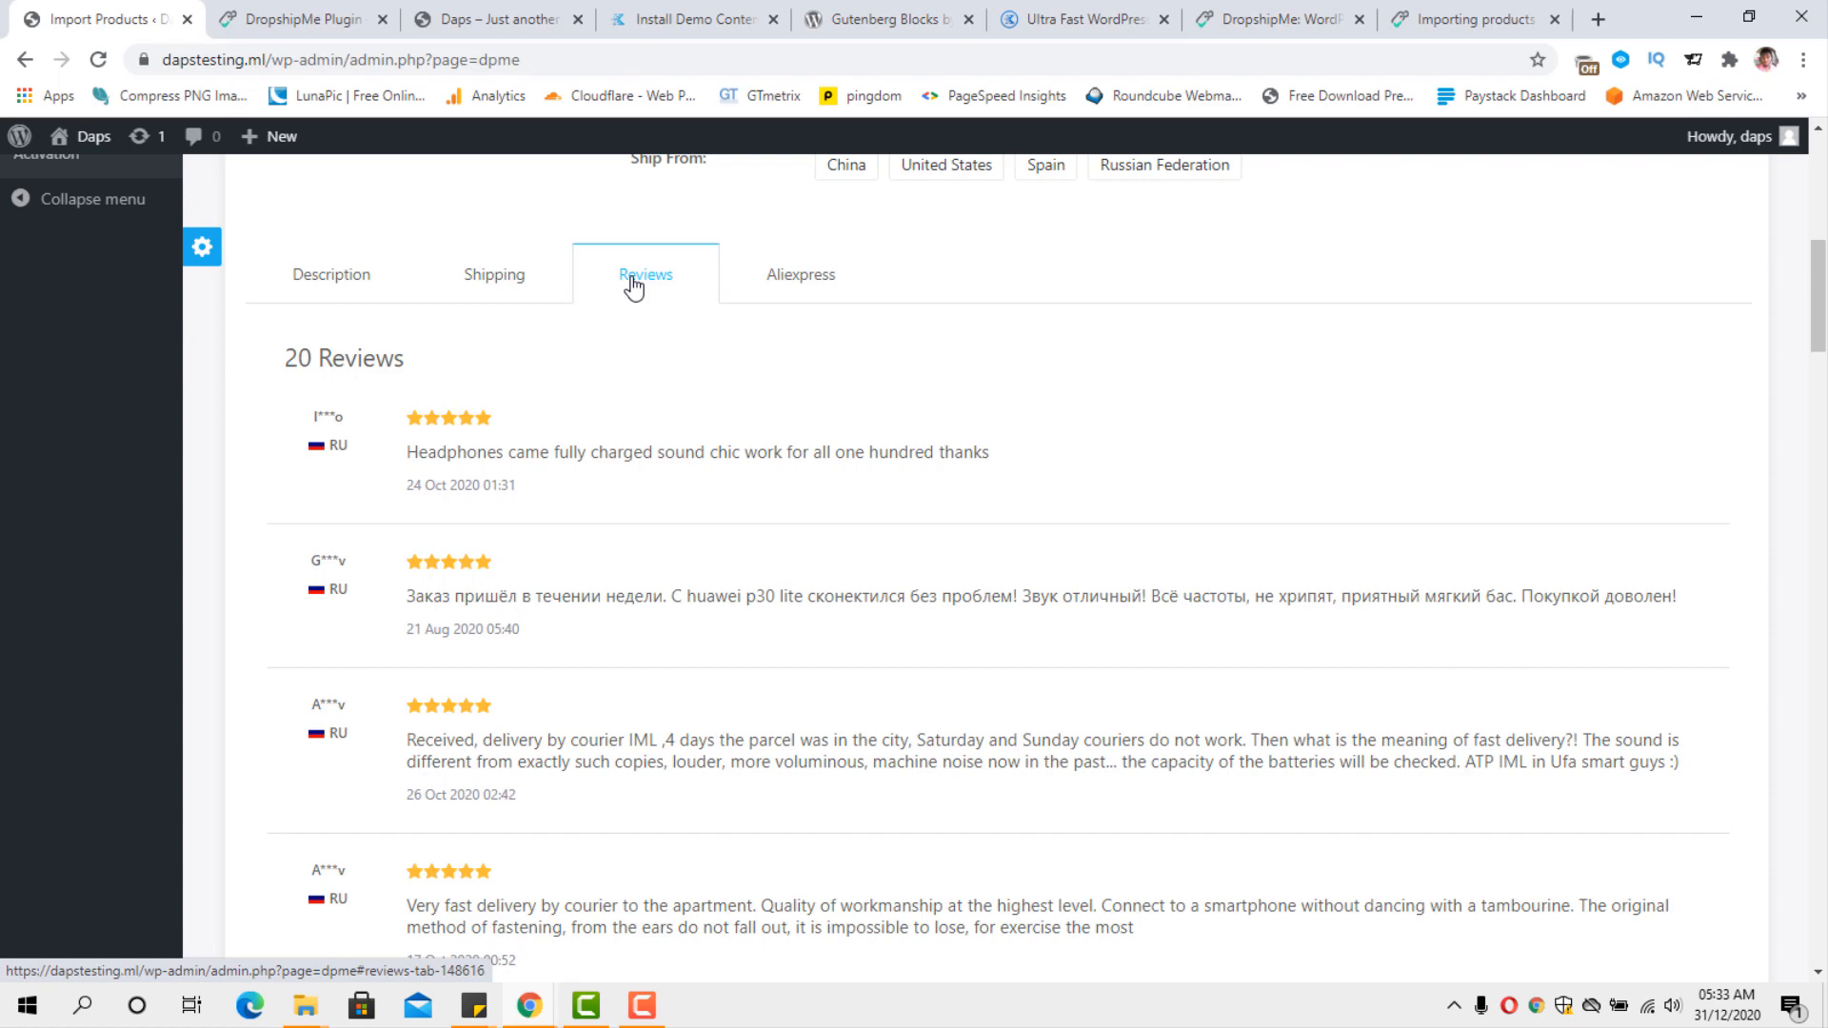
pyautogui.scroll(-7, 738, 358)
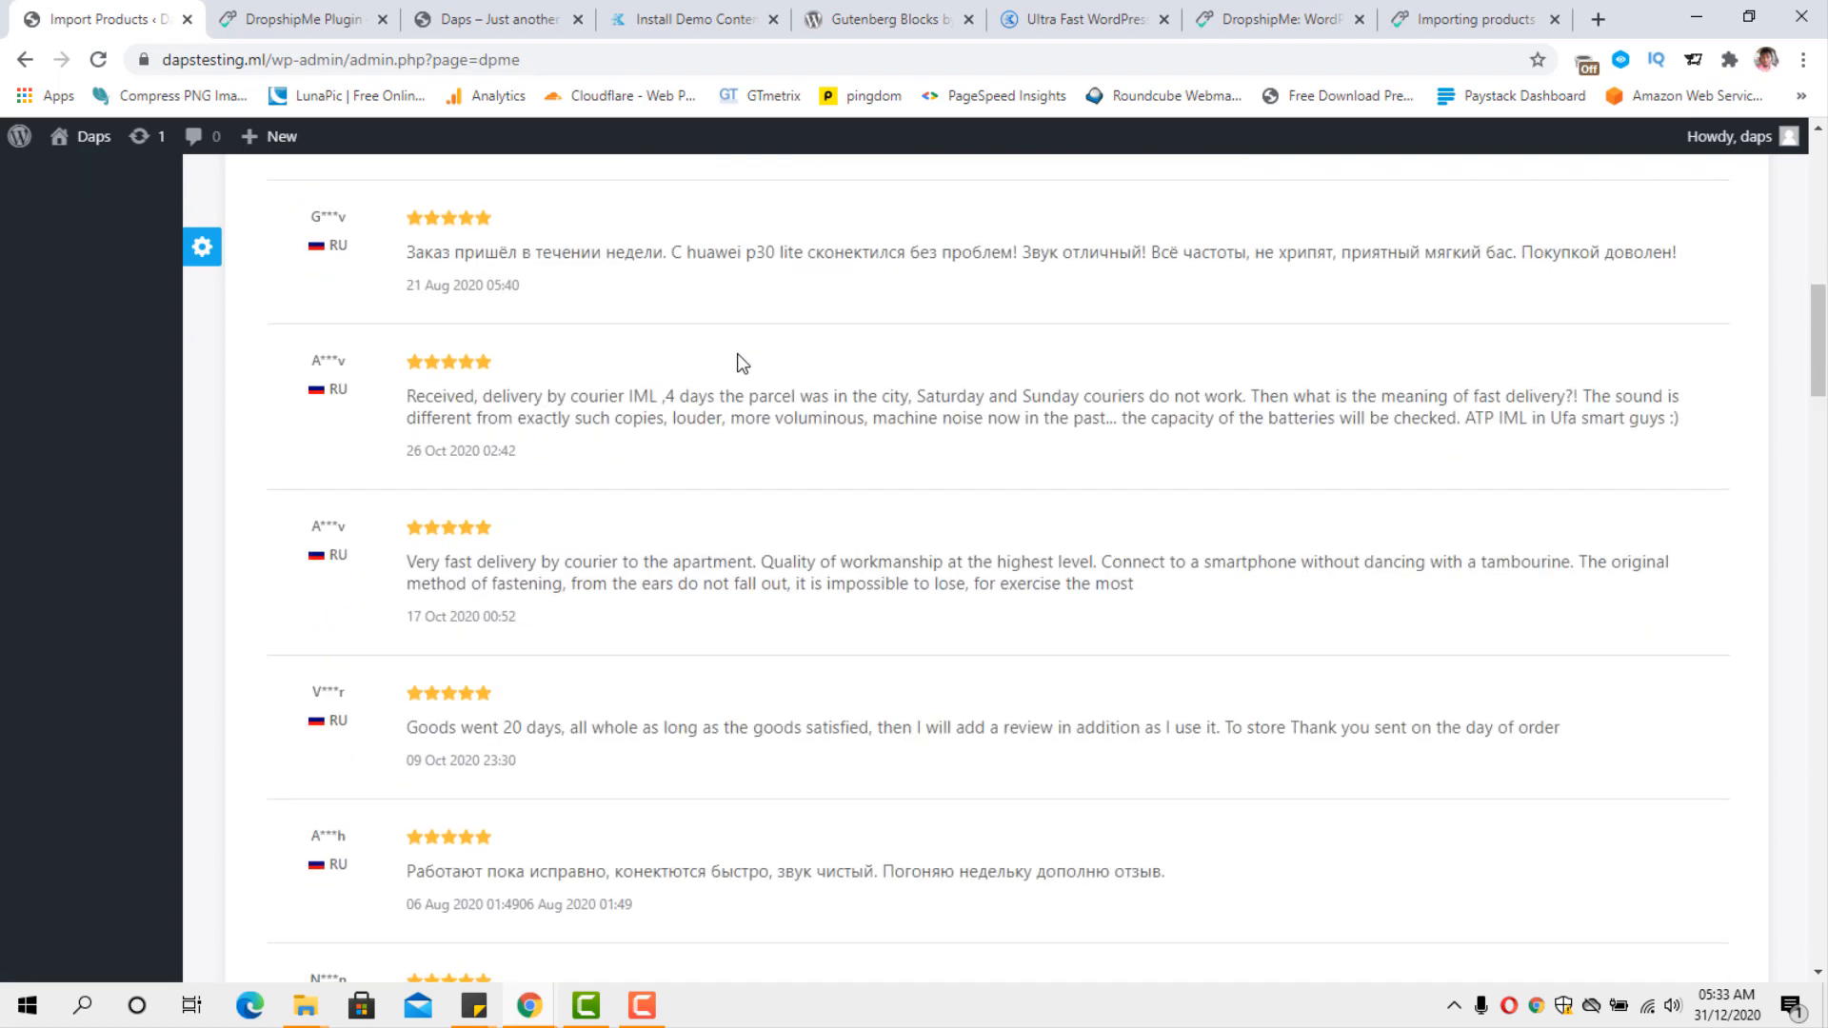
pyautogui.scroll(-9, 740, 362)
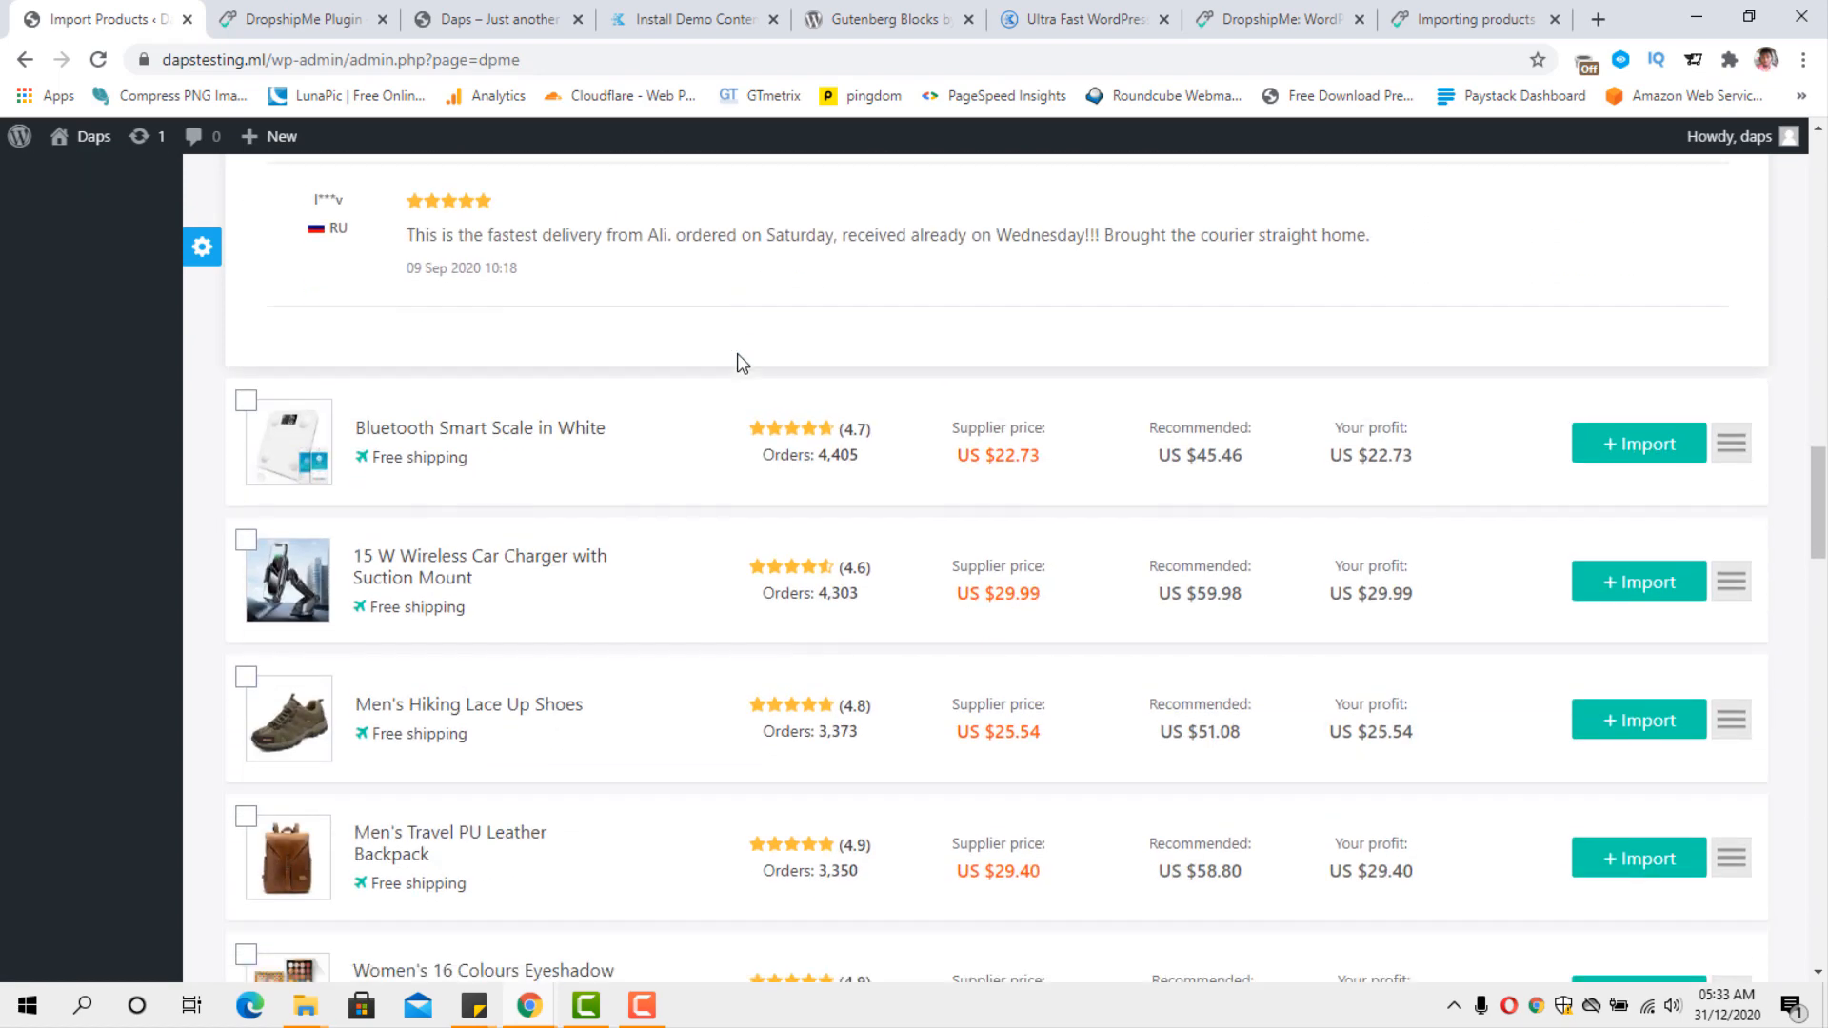
pyautogui.scroll(4, 740, 362)
pyautogui.scroll(7, 742, 363)
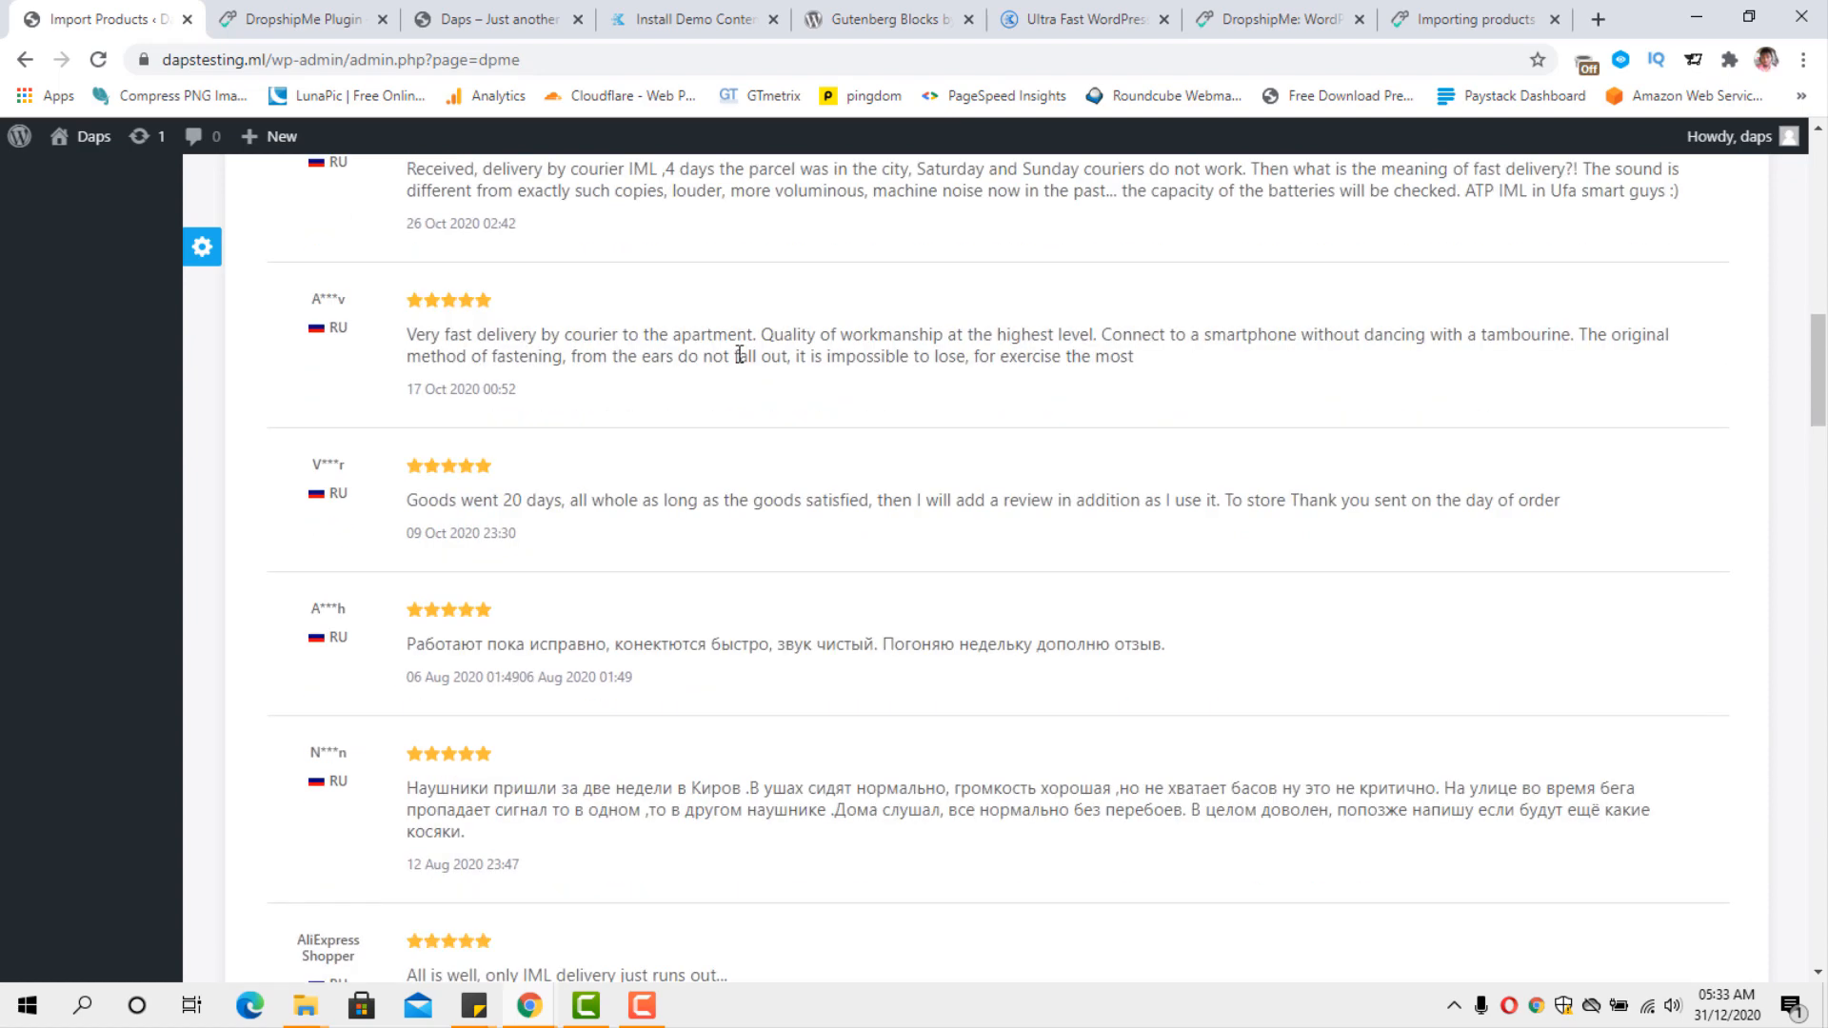
pyautogui.scroll(6, 739, 354)
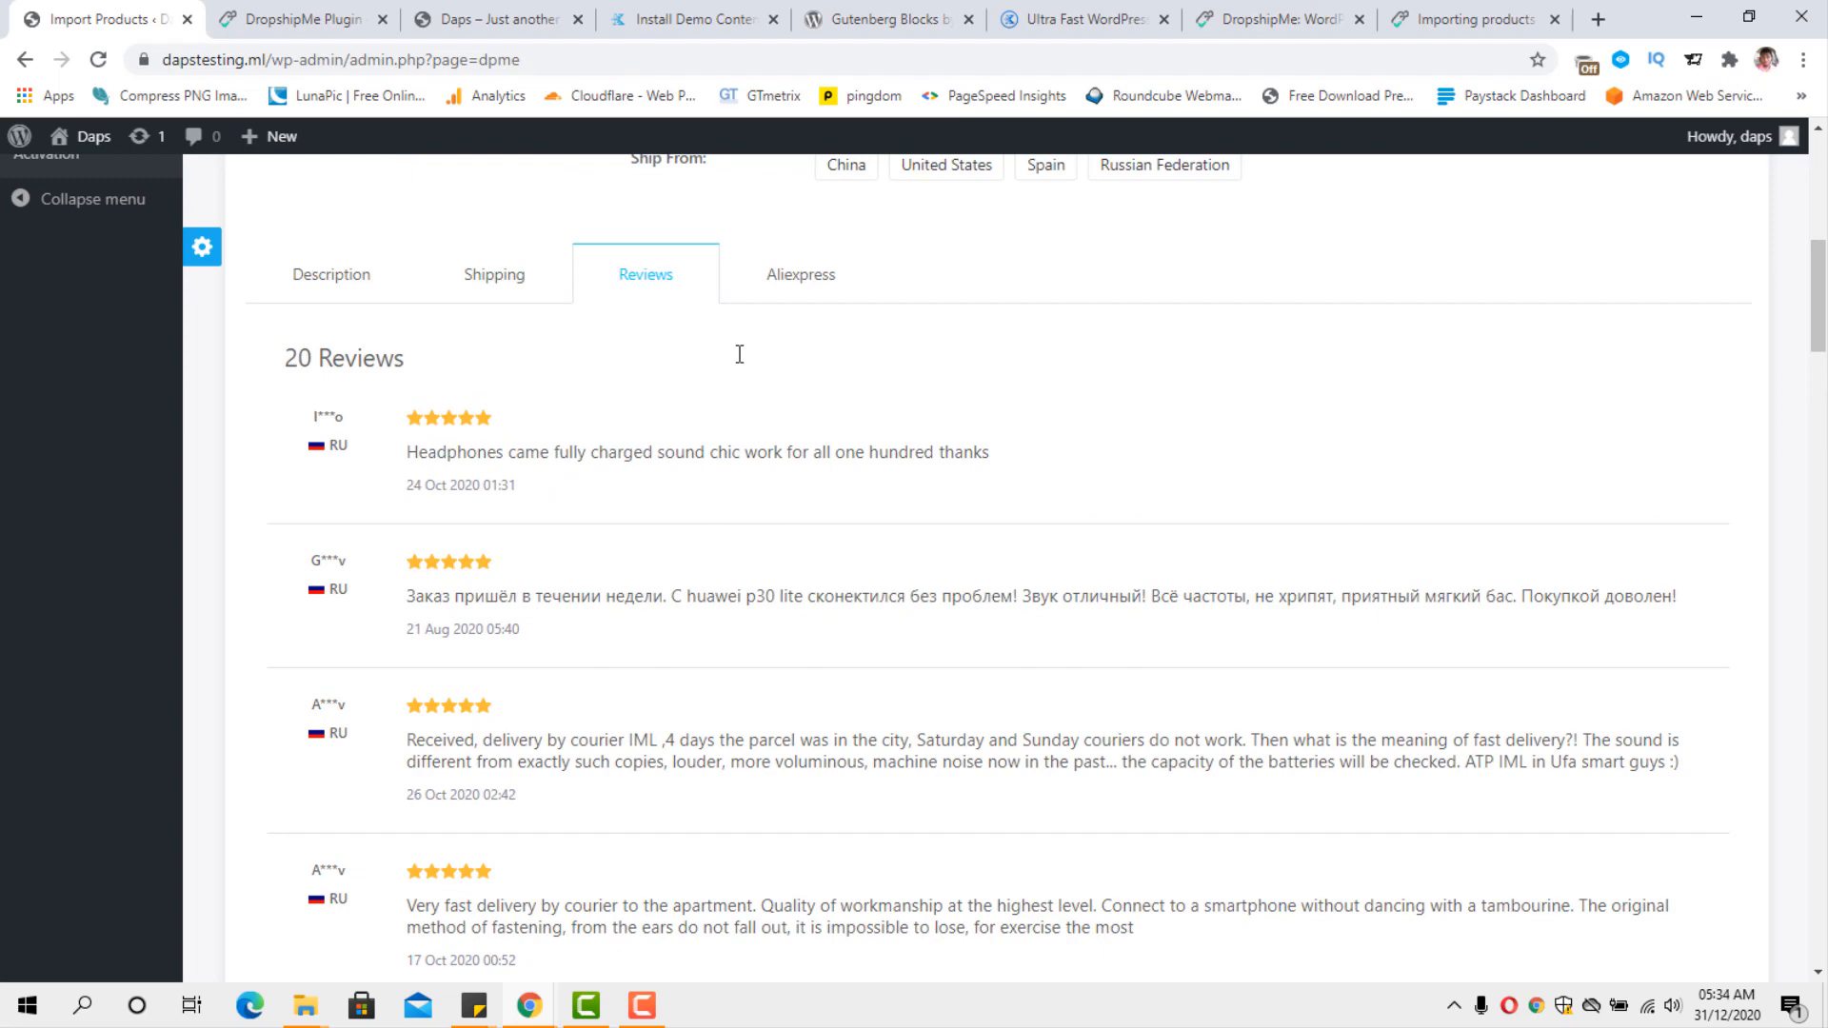
# Check the Aliexpress analysis section of the earphones and return to the start of the import page.
pyautogui.scroll(2, 738, 367)
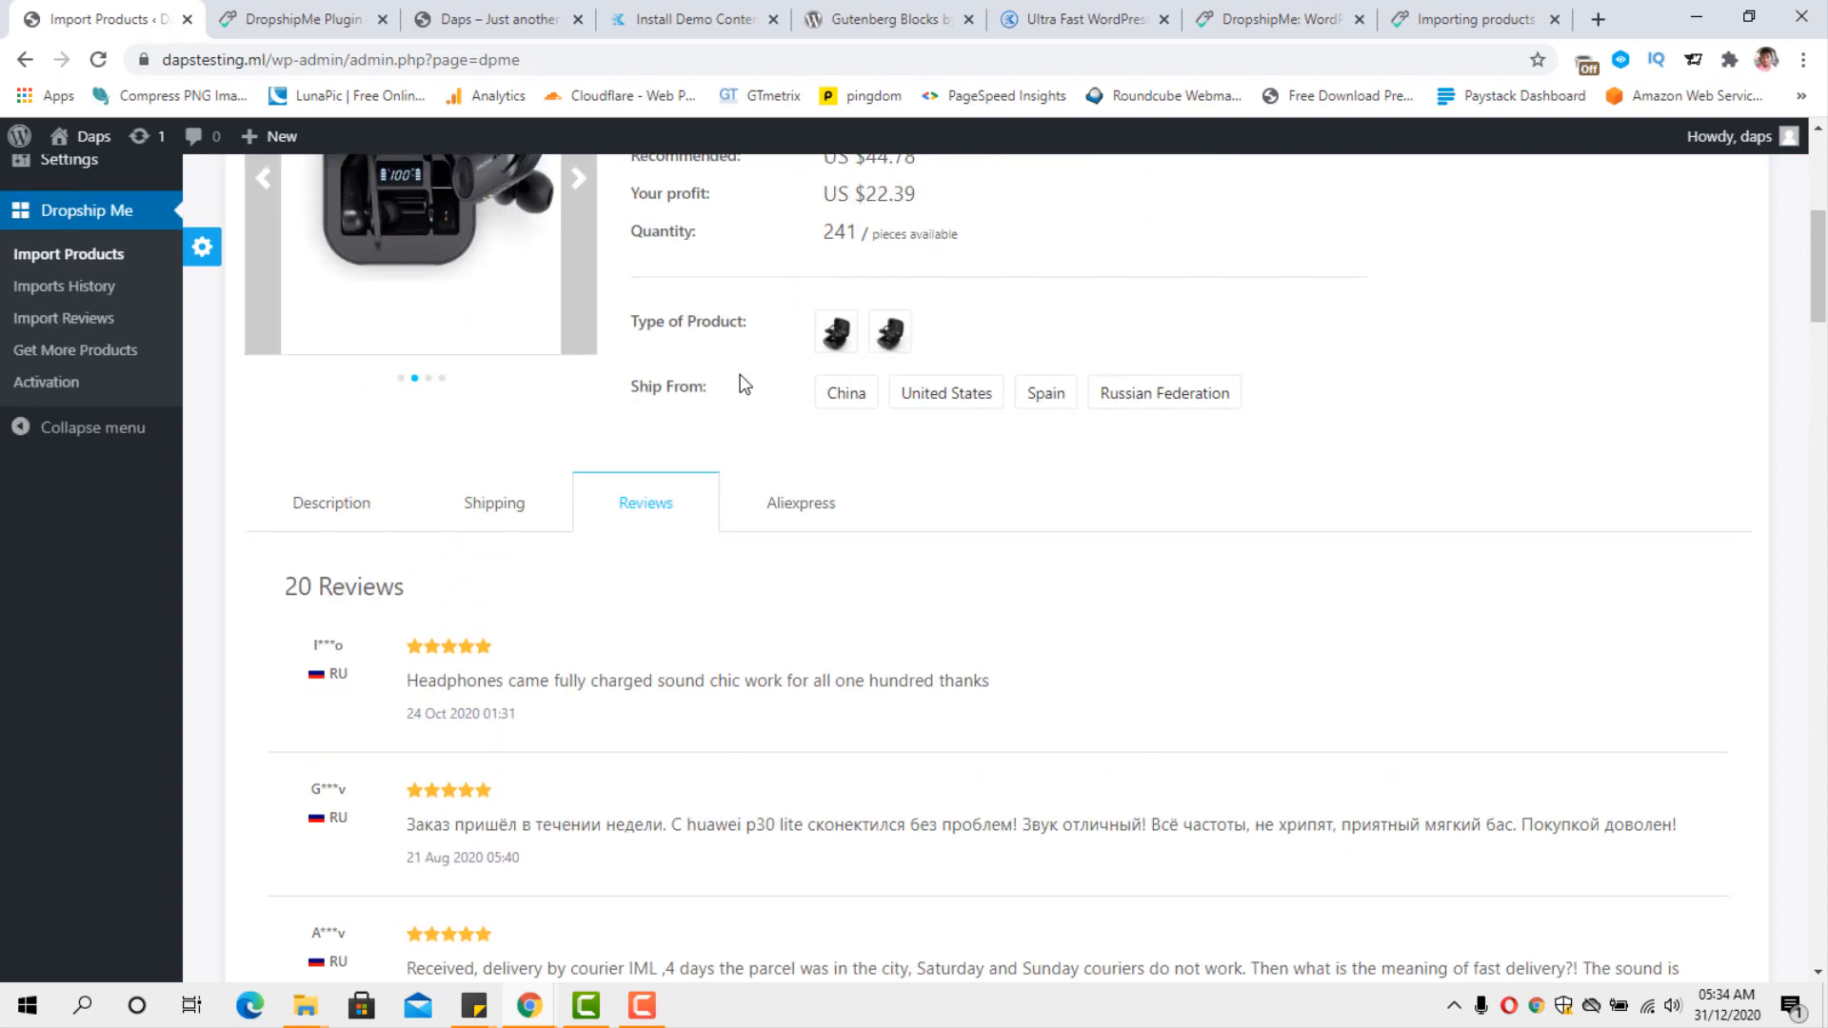
pyautogui.click(783, 506)
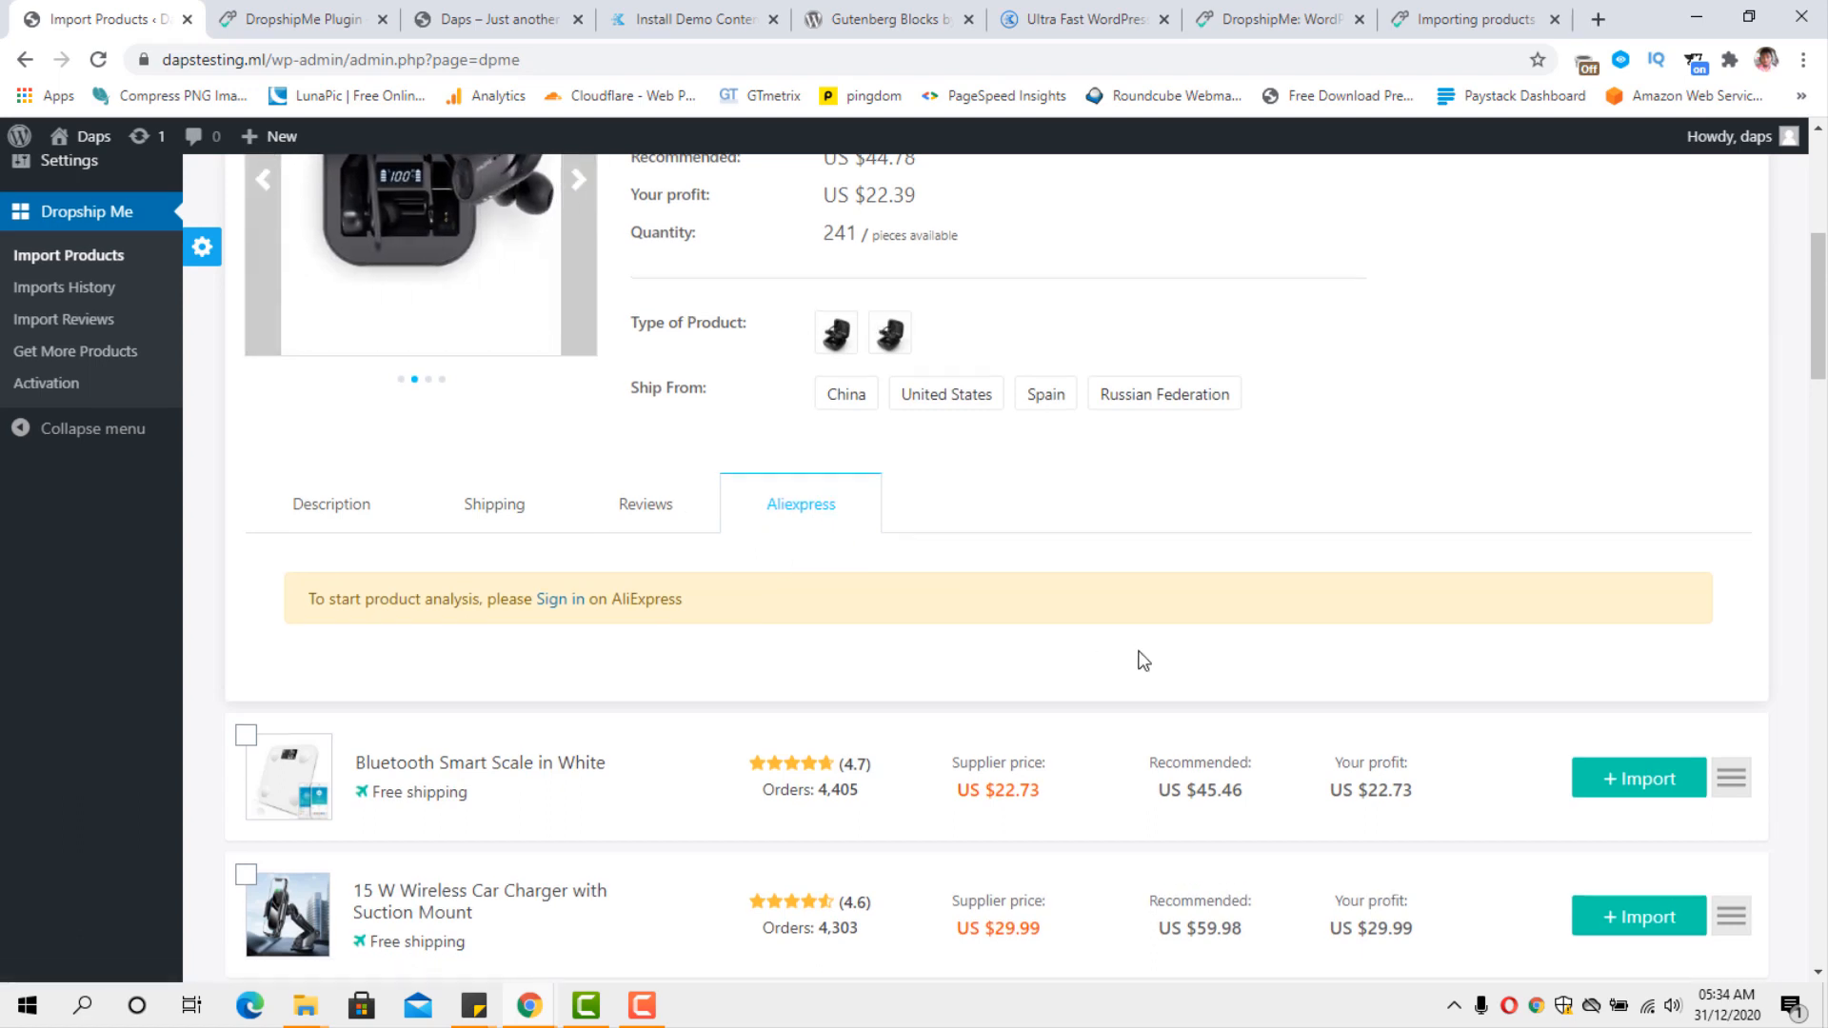
pyautogui.scroll(6, 1139, 657)
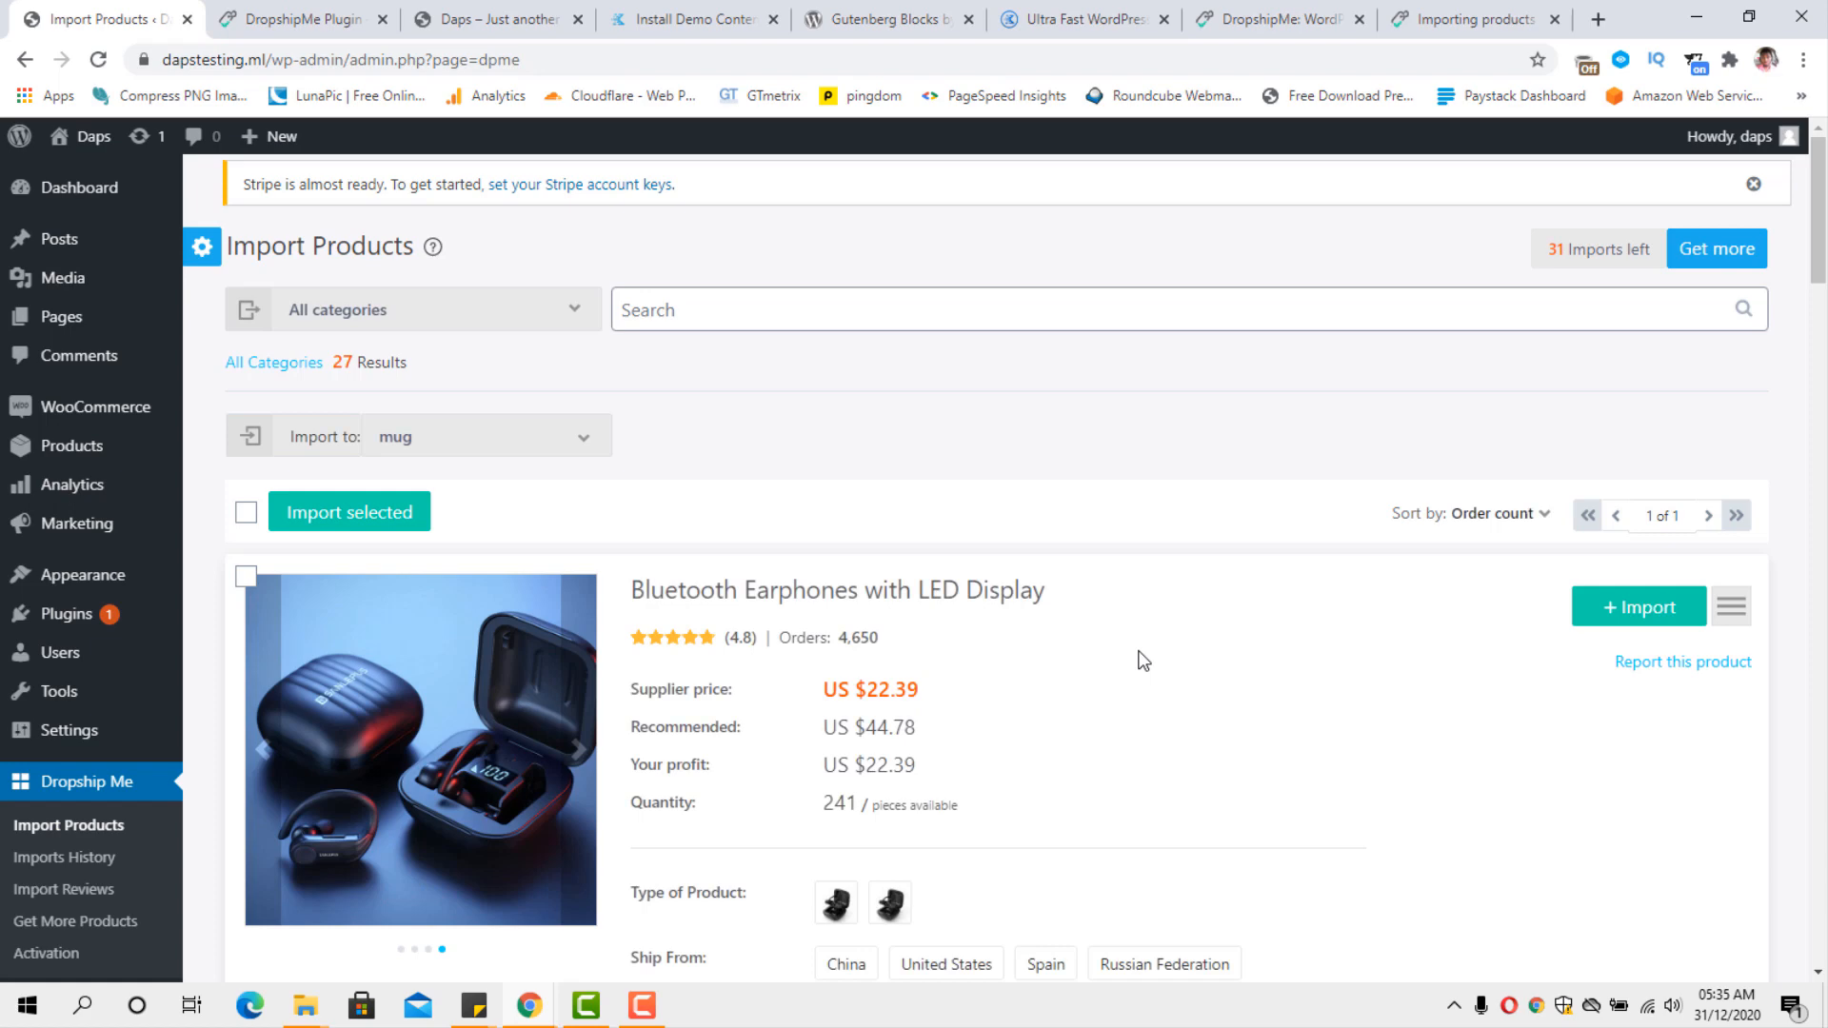
# Switch to the Daps storefront, reload the home page, and examine its categories, featured products and client testimonials.
pyautogui.click(518, 21)
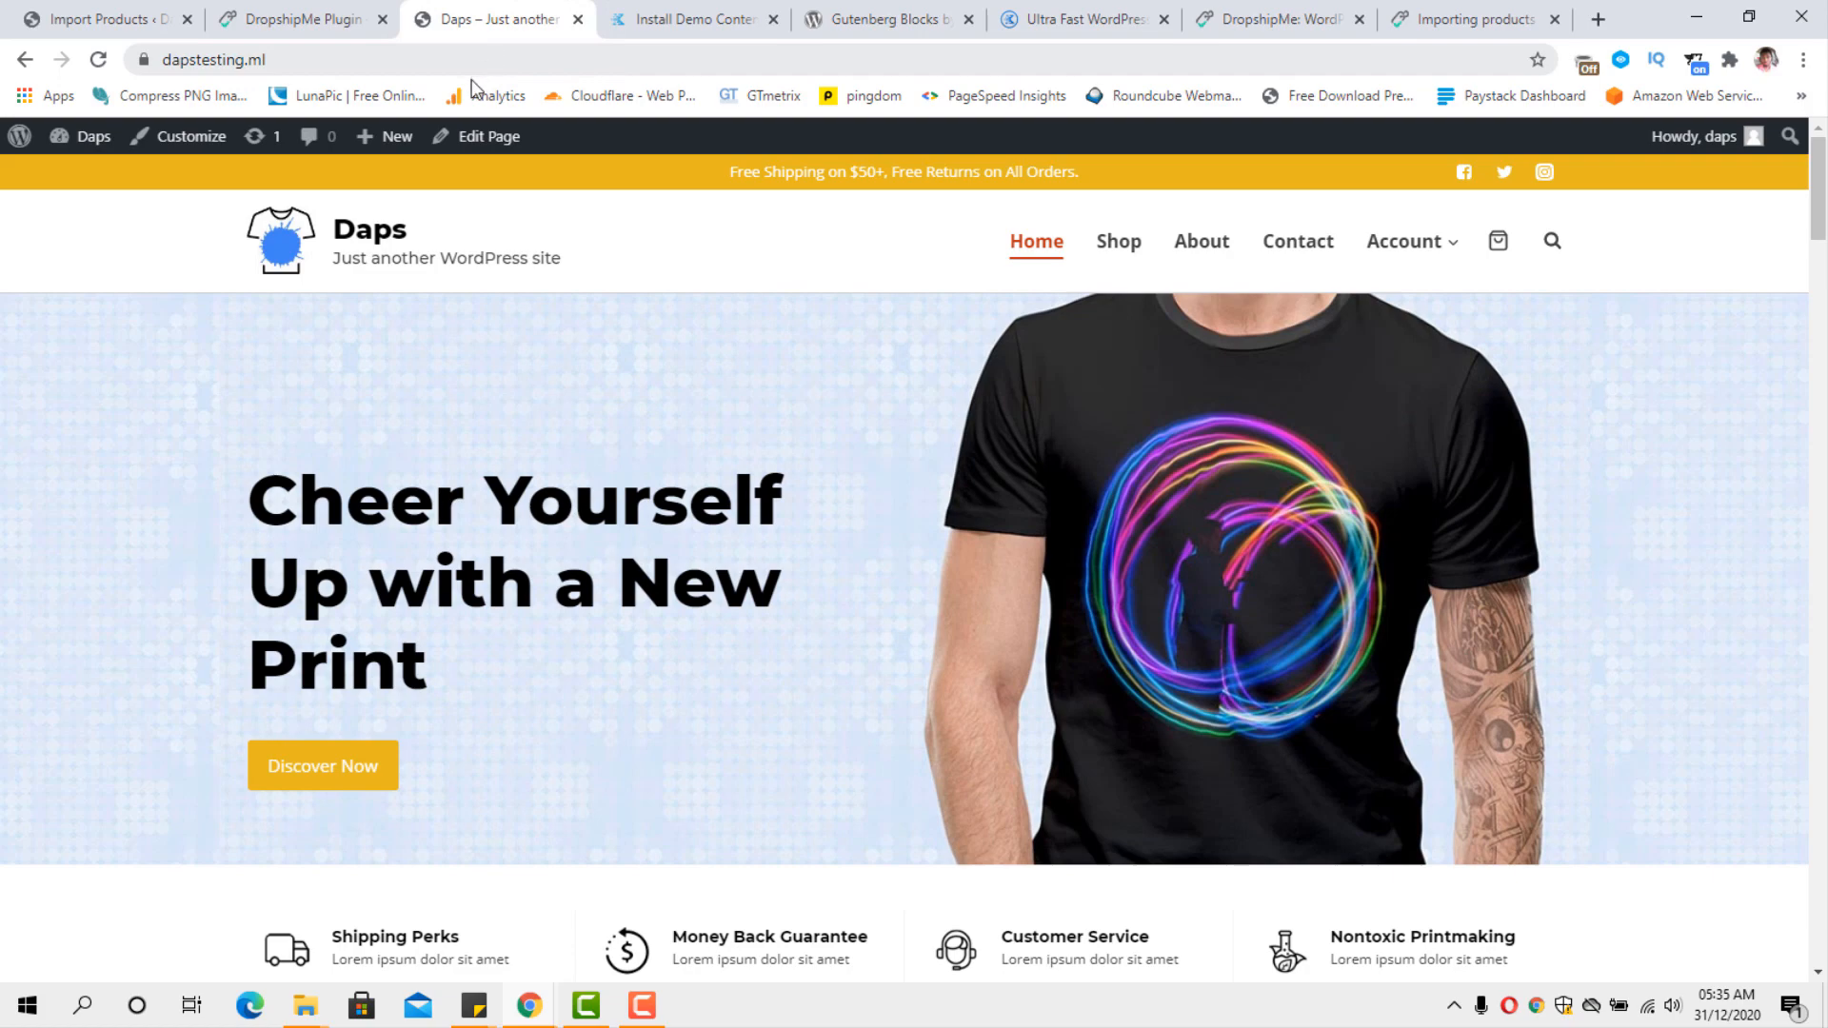
pyautogui.click(99, 60)
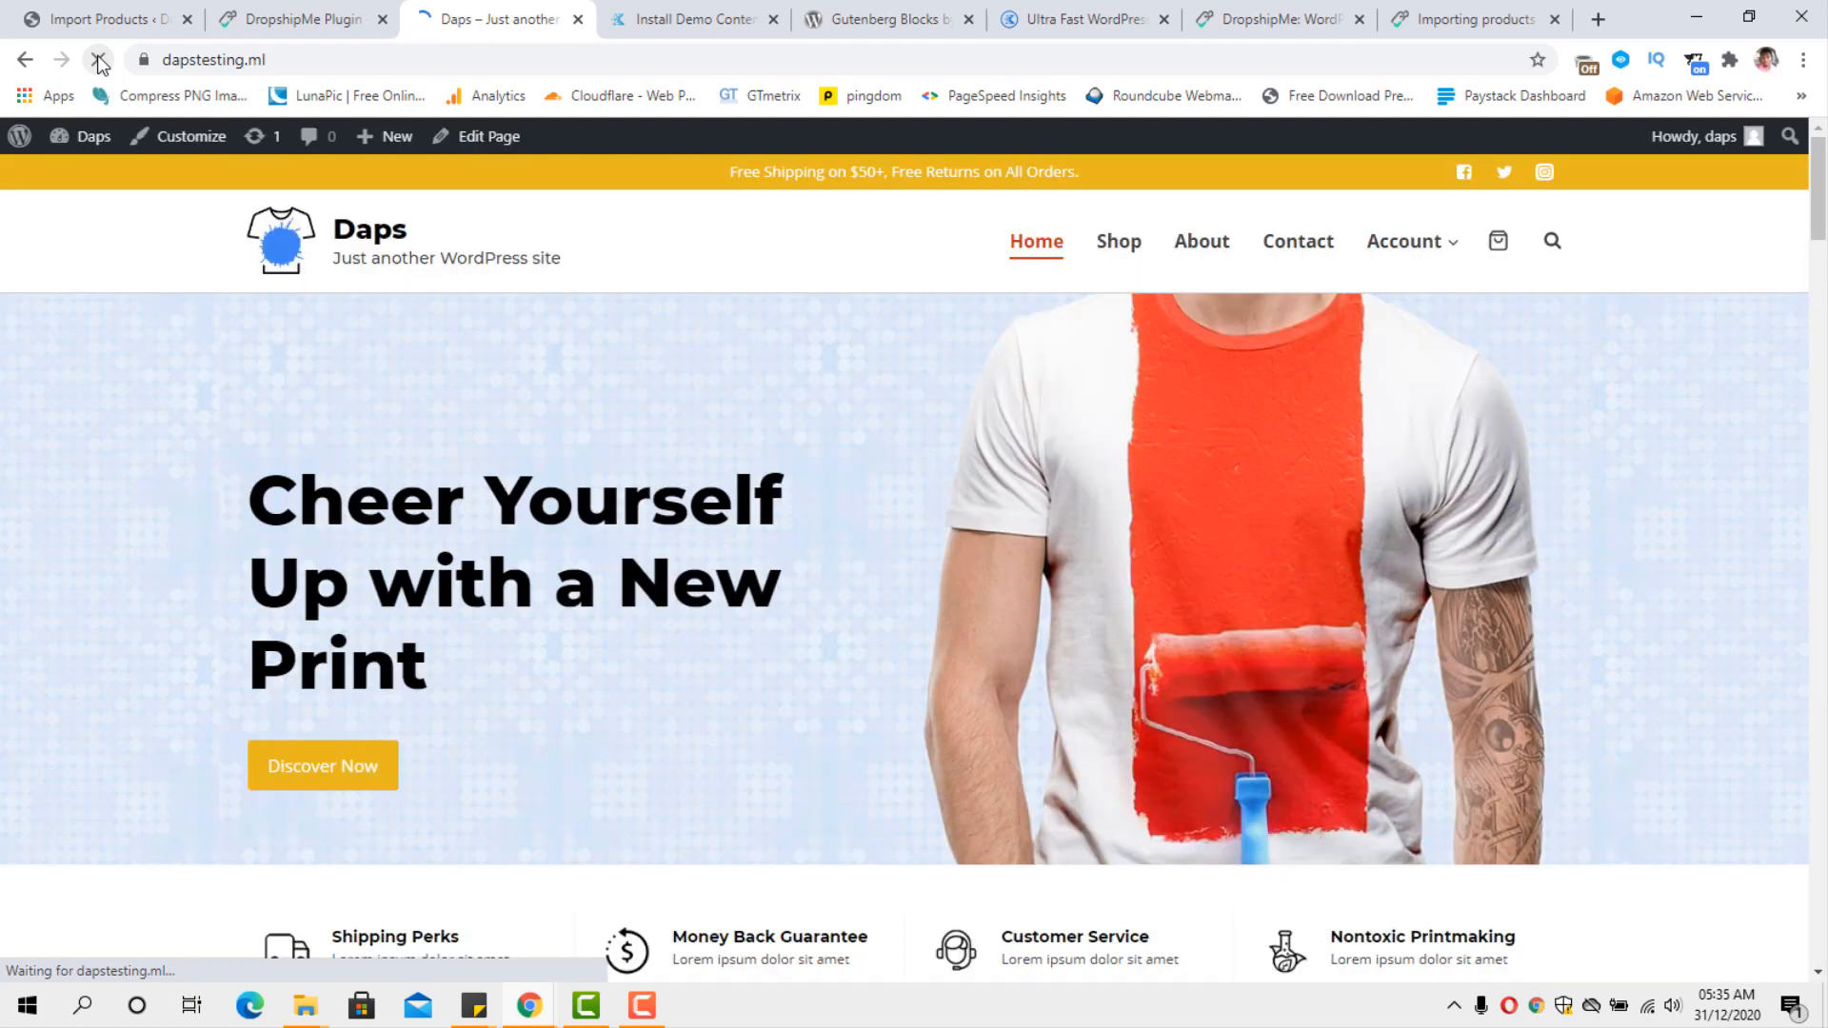
pyautogui.scroll(-6, 1012, 321)
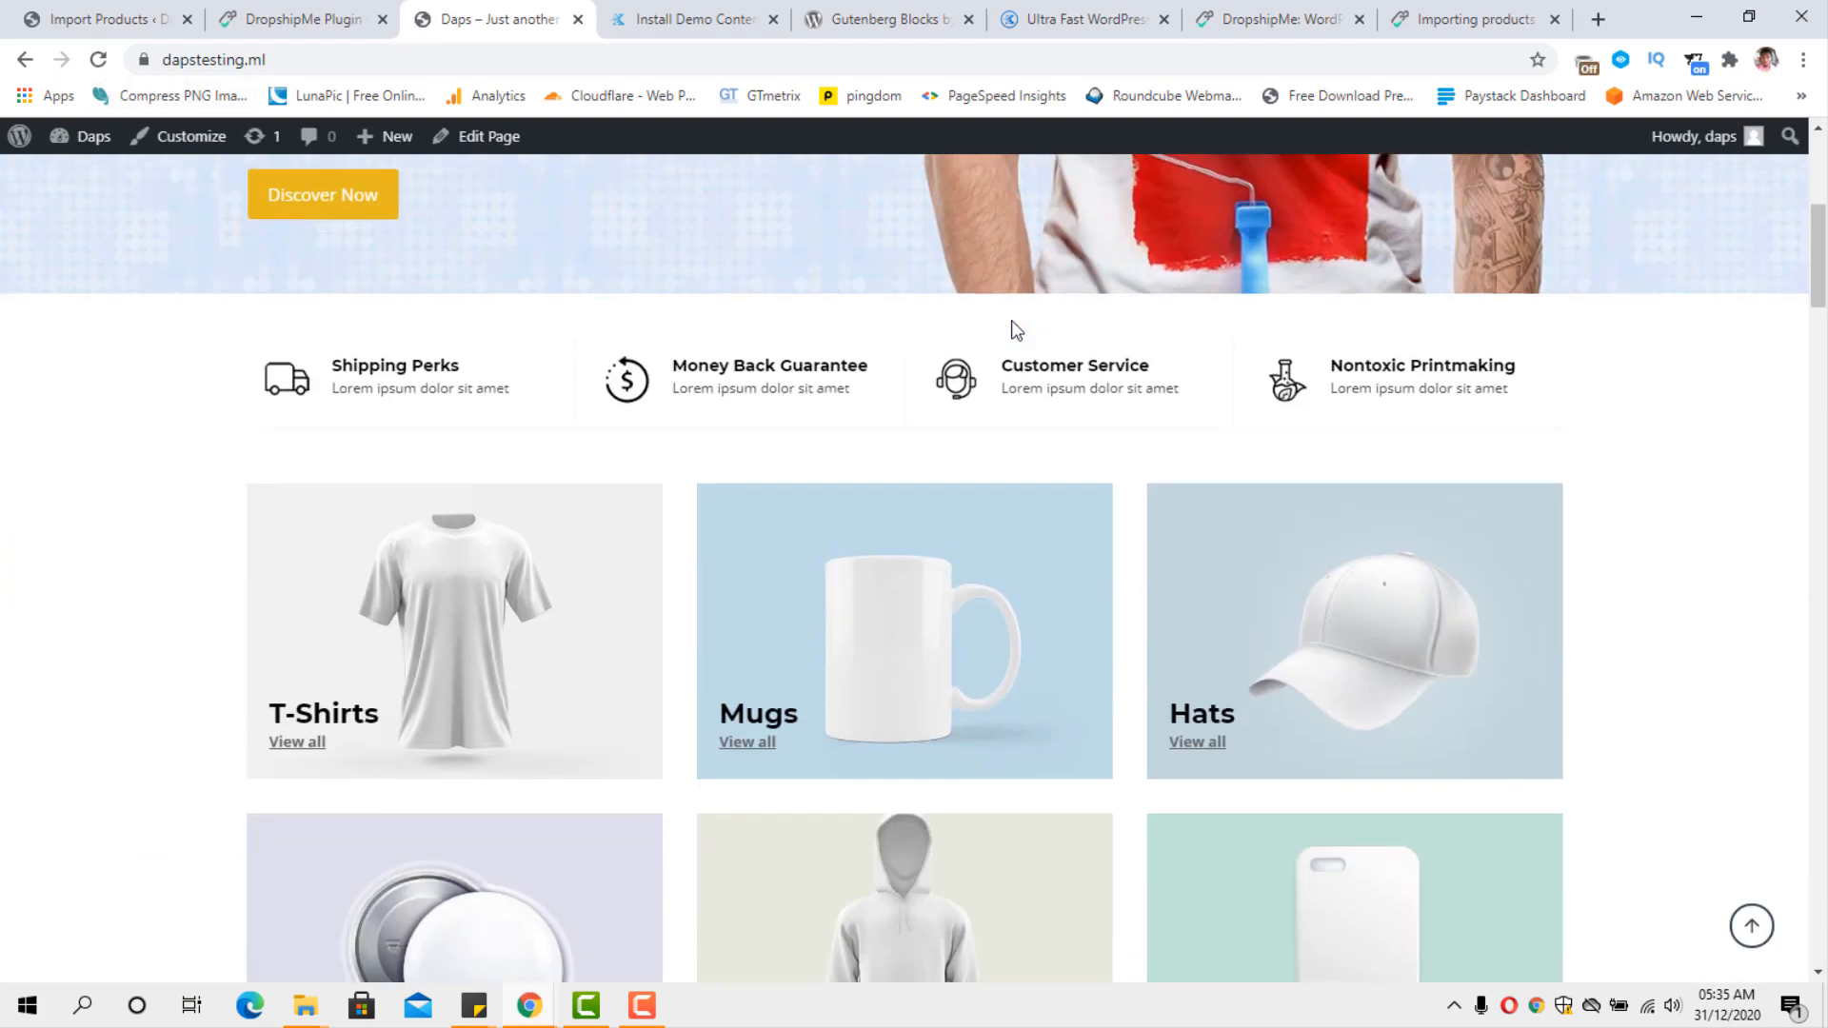
pyautogui.scroll(-4, 1011, 322)
pyautogui.scroll(-12, 1011, 322)
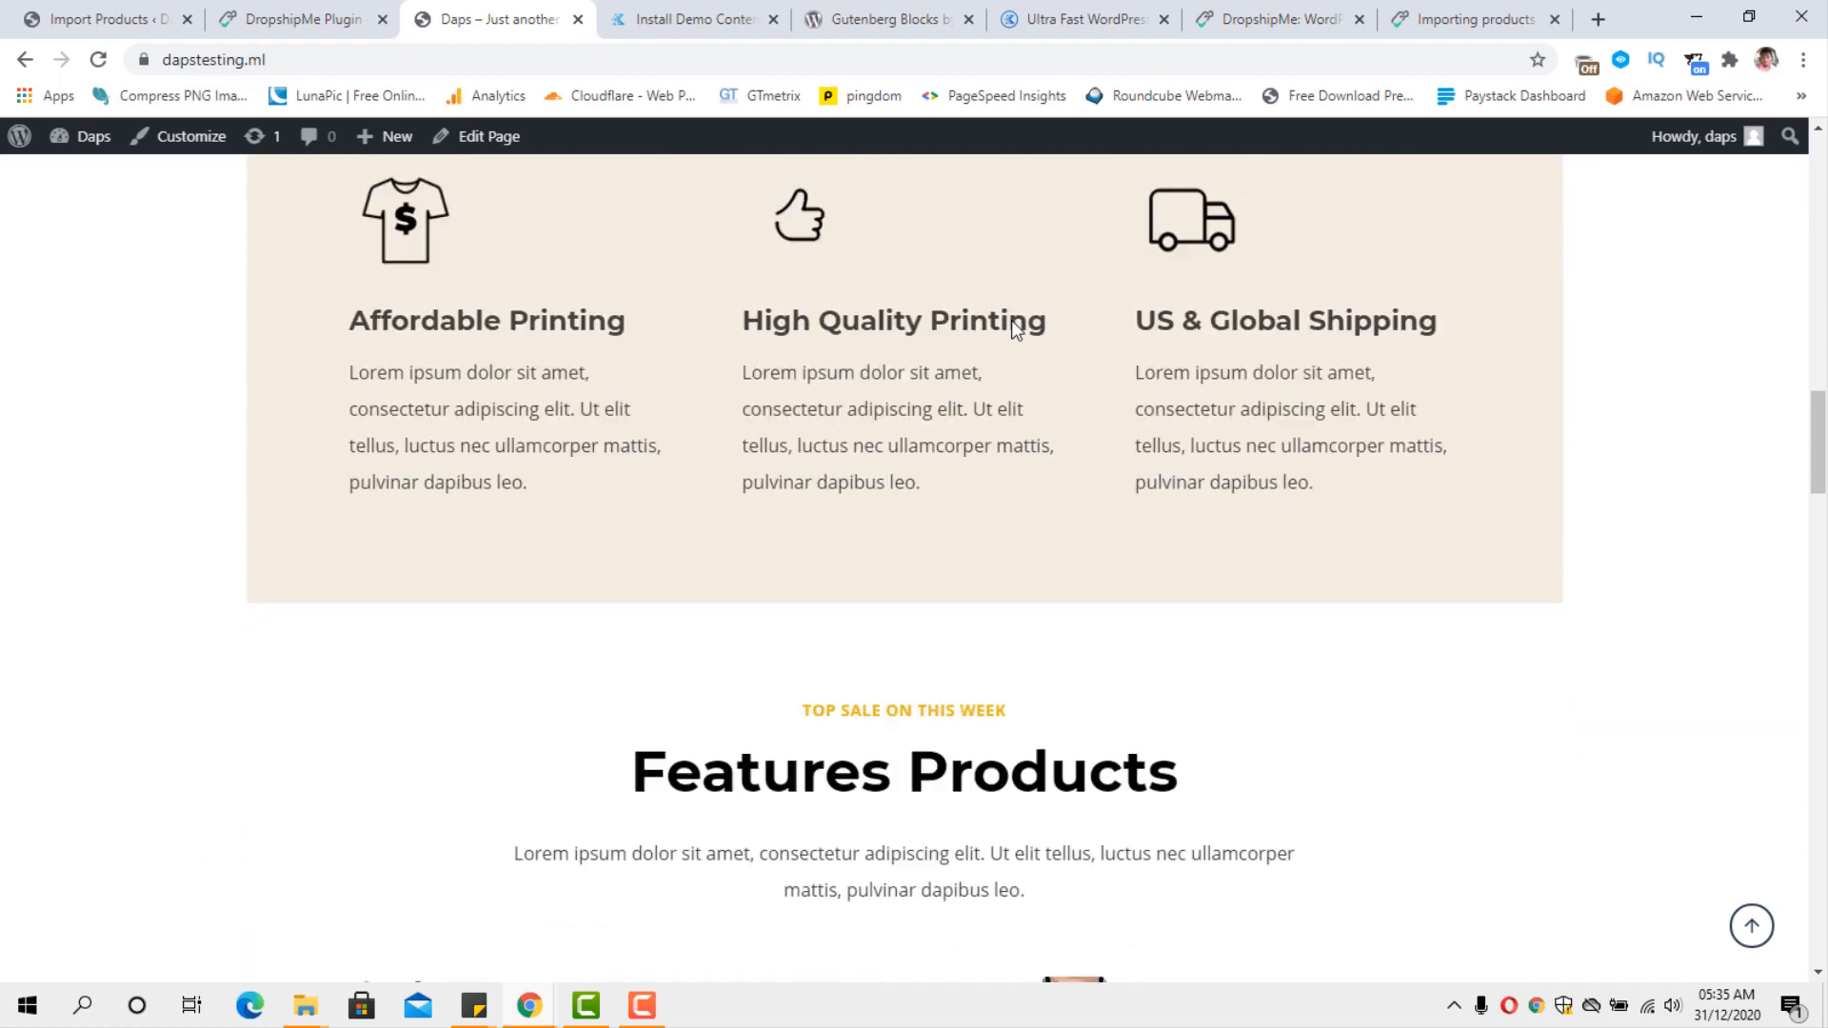
pyautogui.scroll(-5, 1013, 327)
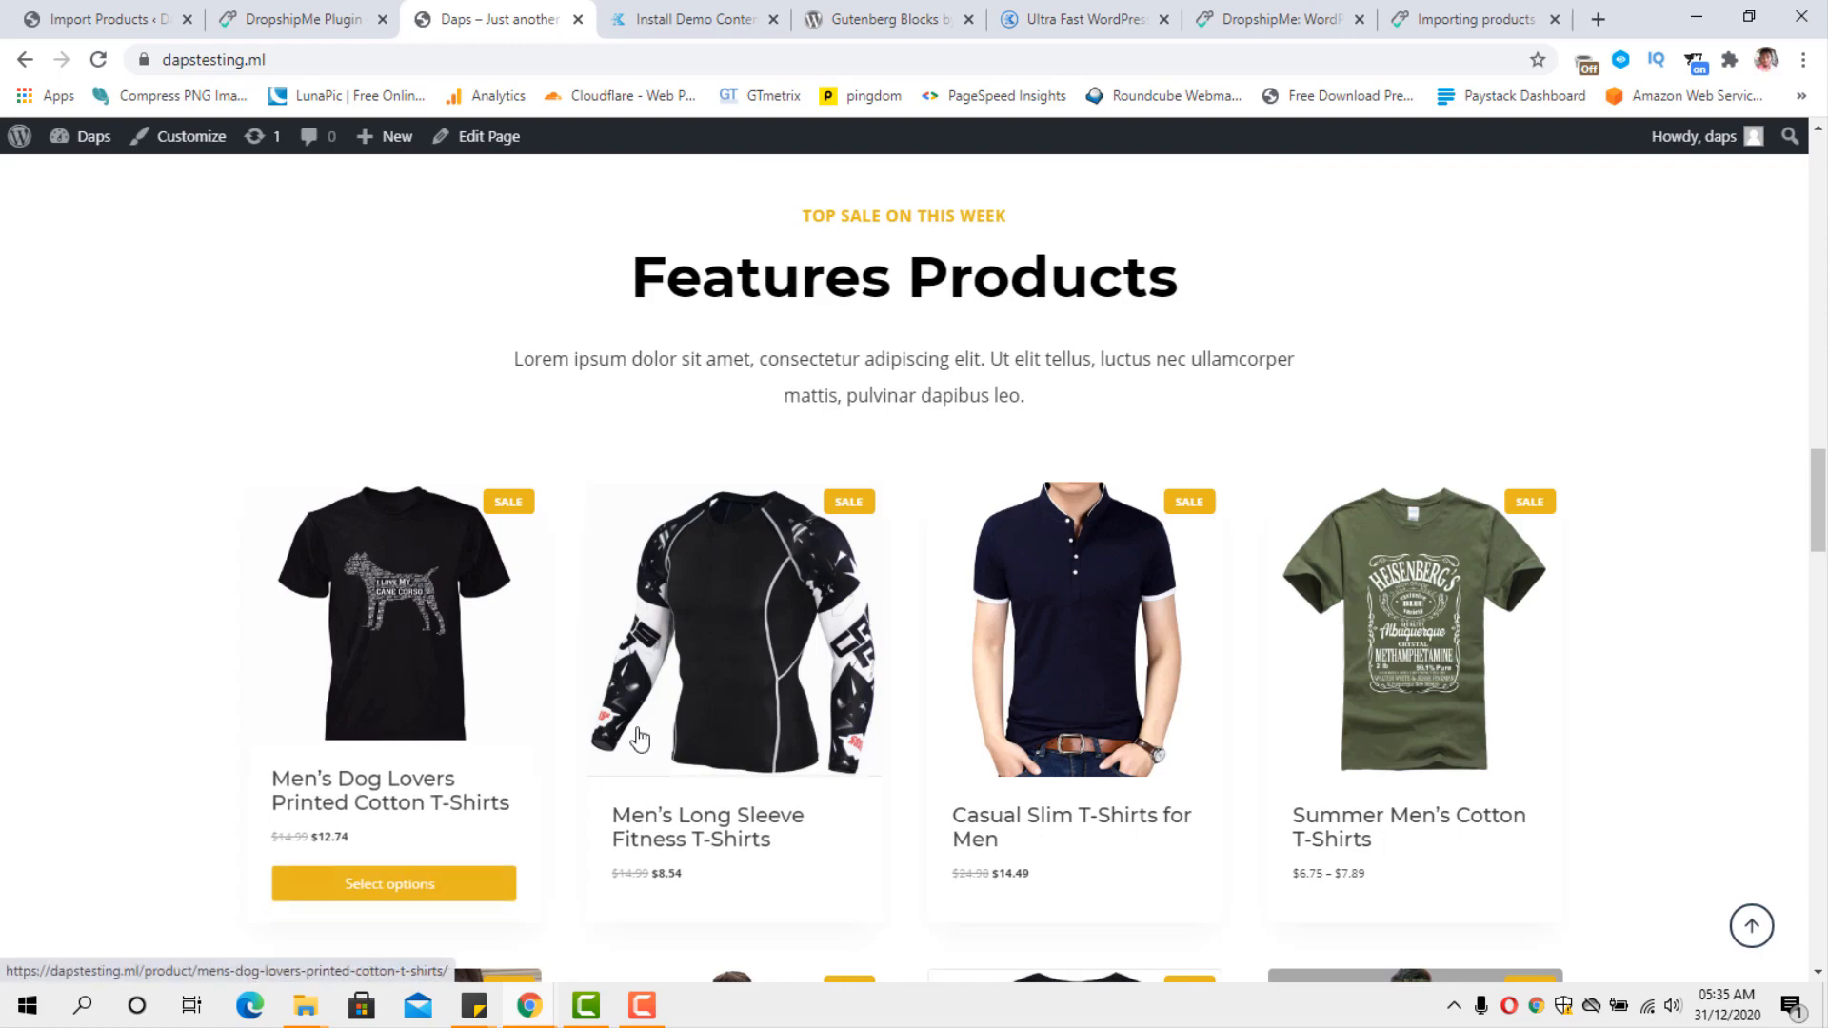
pyautogui.scroll(-5, 1503, 759)
pyautogui.scroll(-8, 1502, 759)
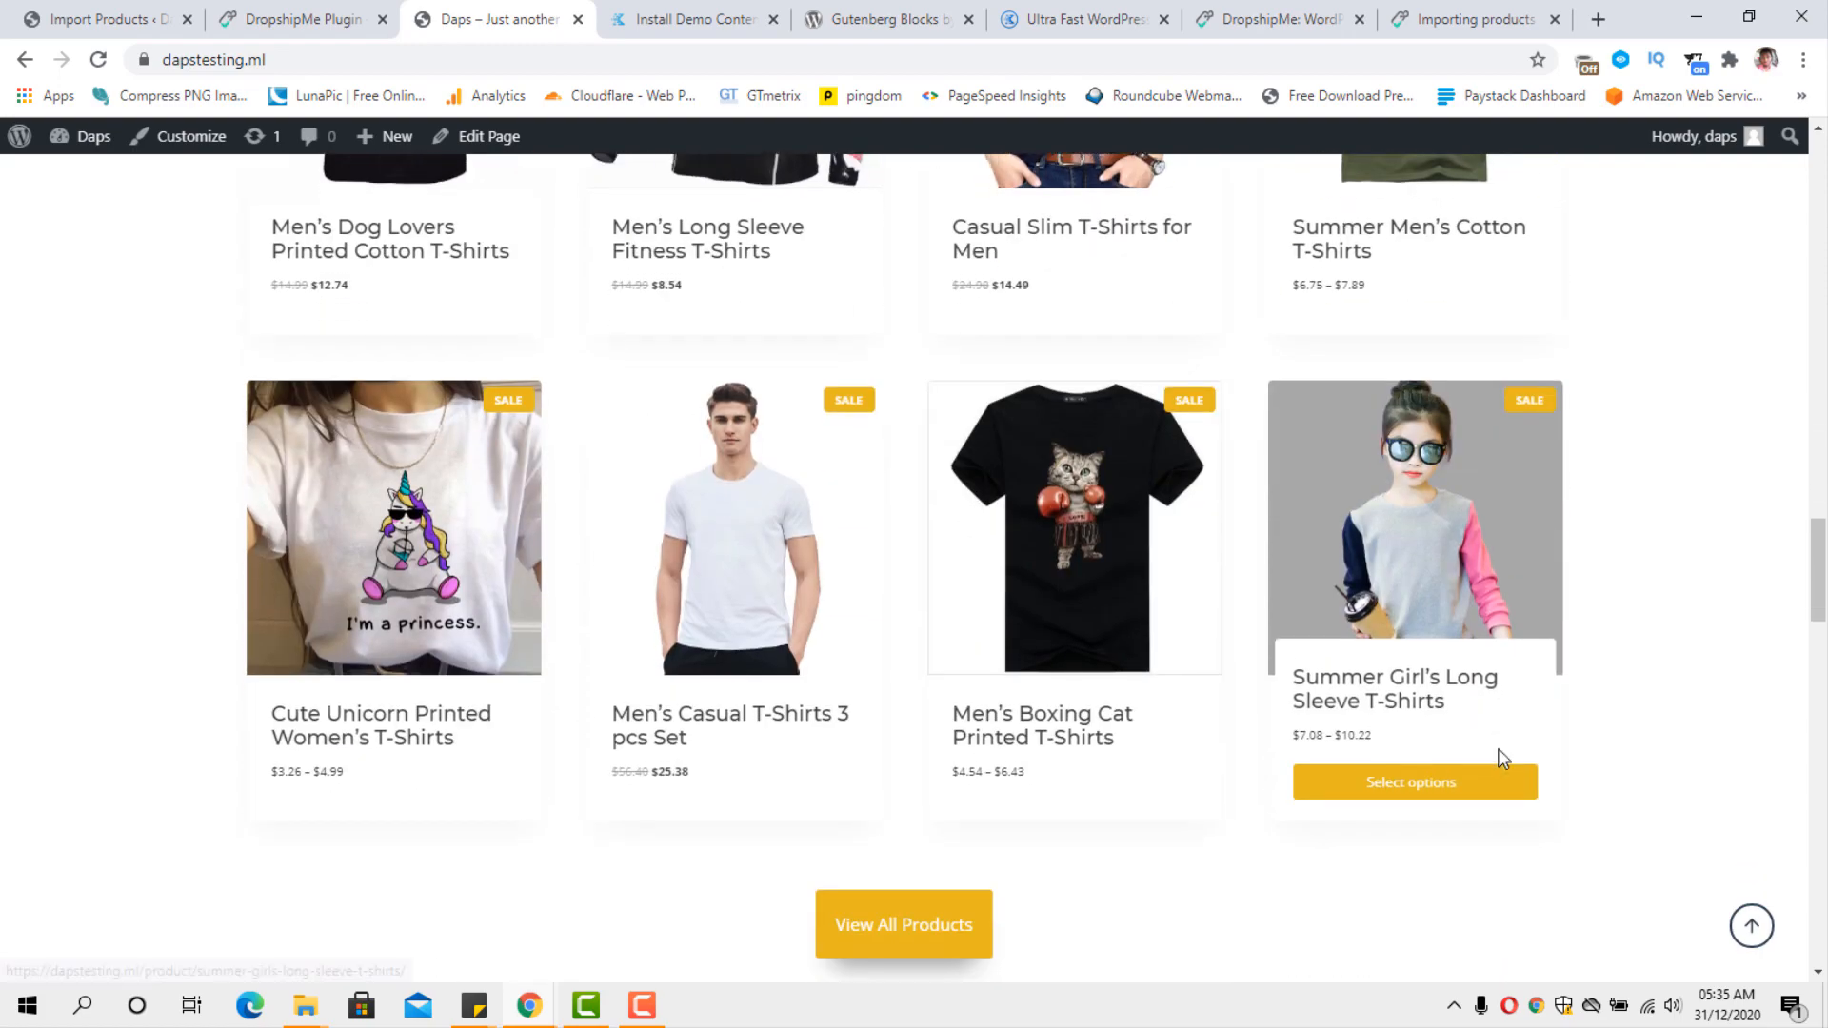
pyautogui.scroll(-5, 1501, 757)
pyautogui.scroll(-7, 1501, 757)
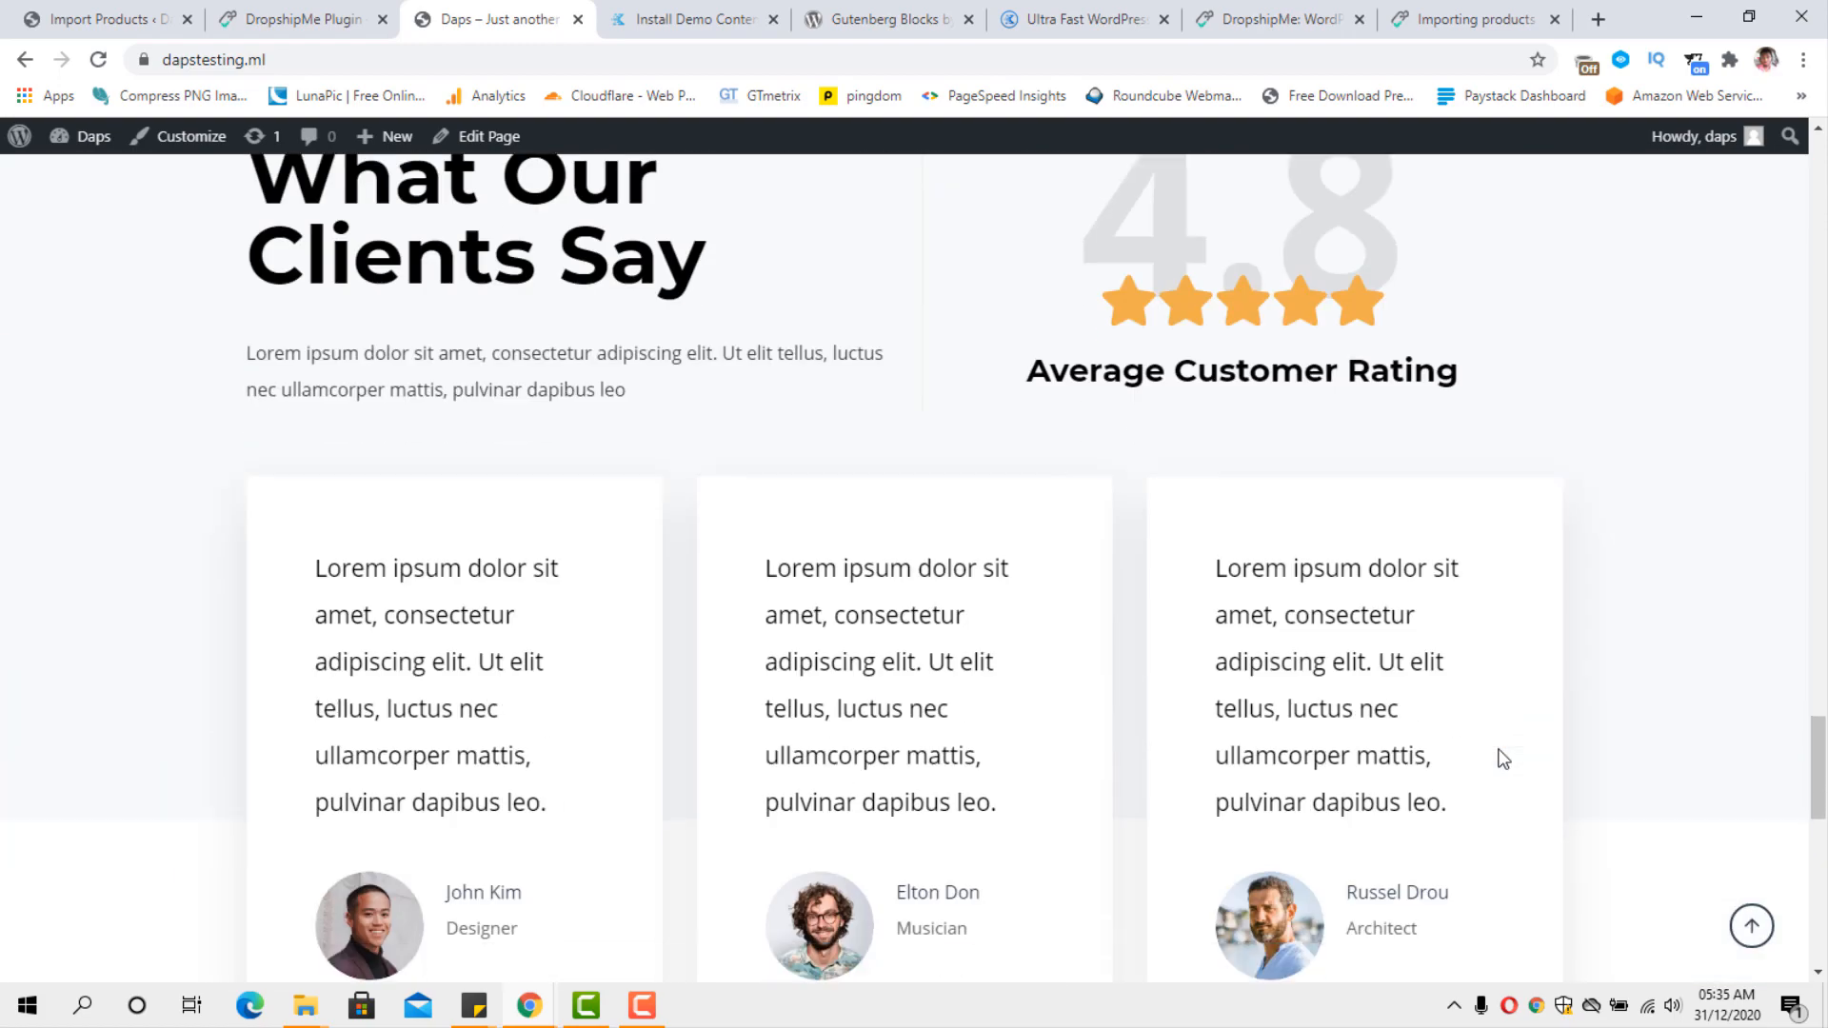
pyautogui.scroll(15, 1492, 738)
pyautogui.scroll(15, 1490, 726)
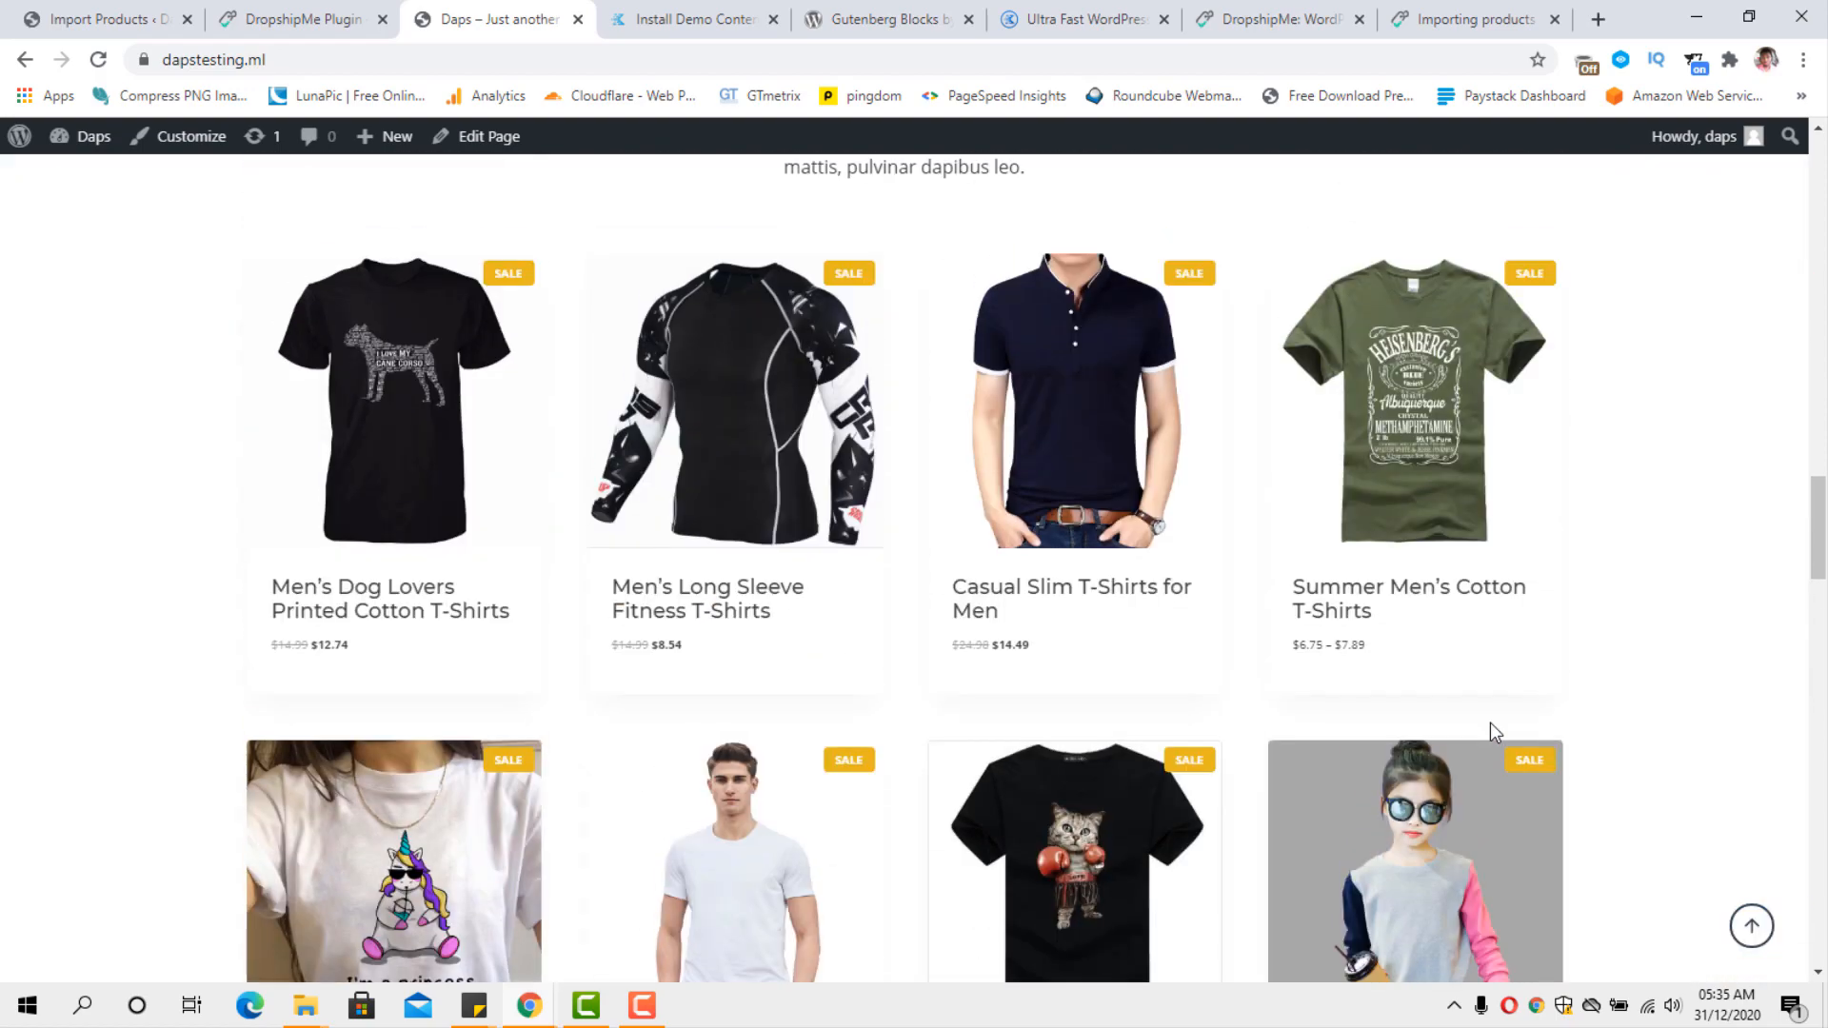
# Open the storefront's Shop page from the home page.
pyautogui.scroll(10, 1489, 722)
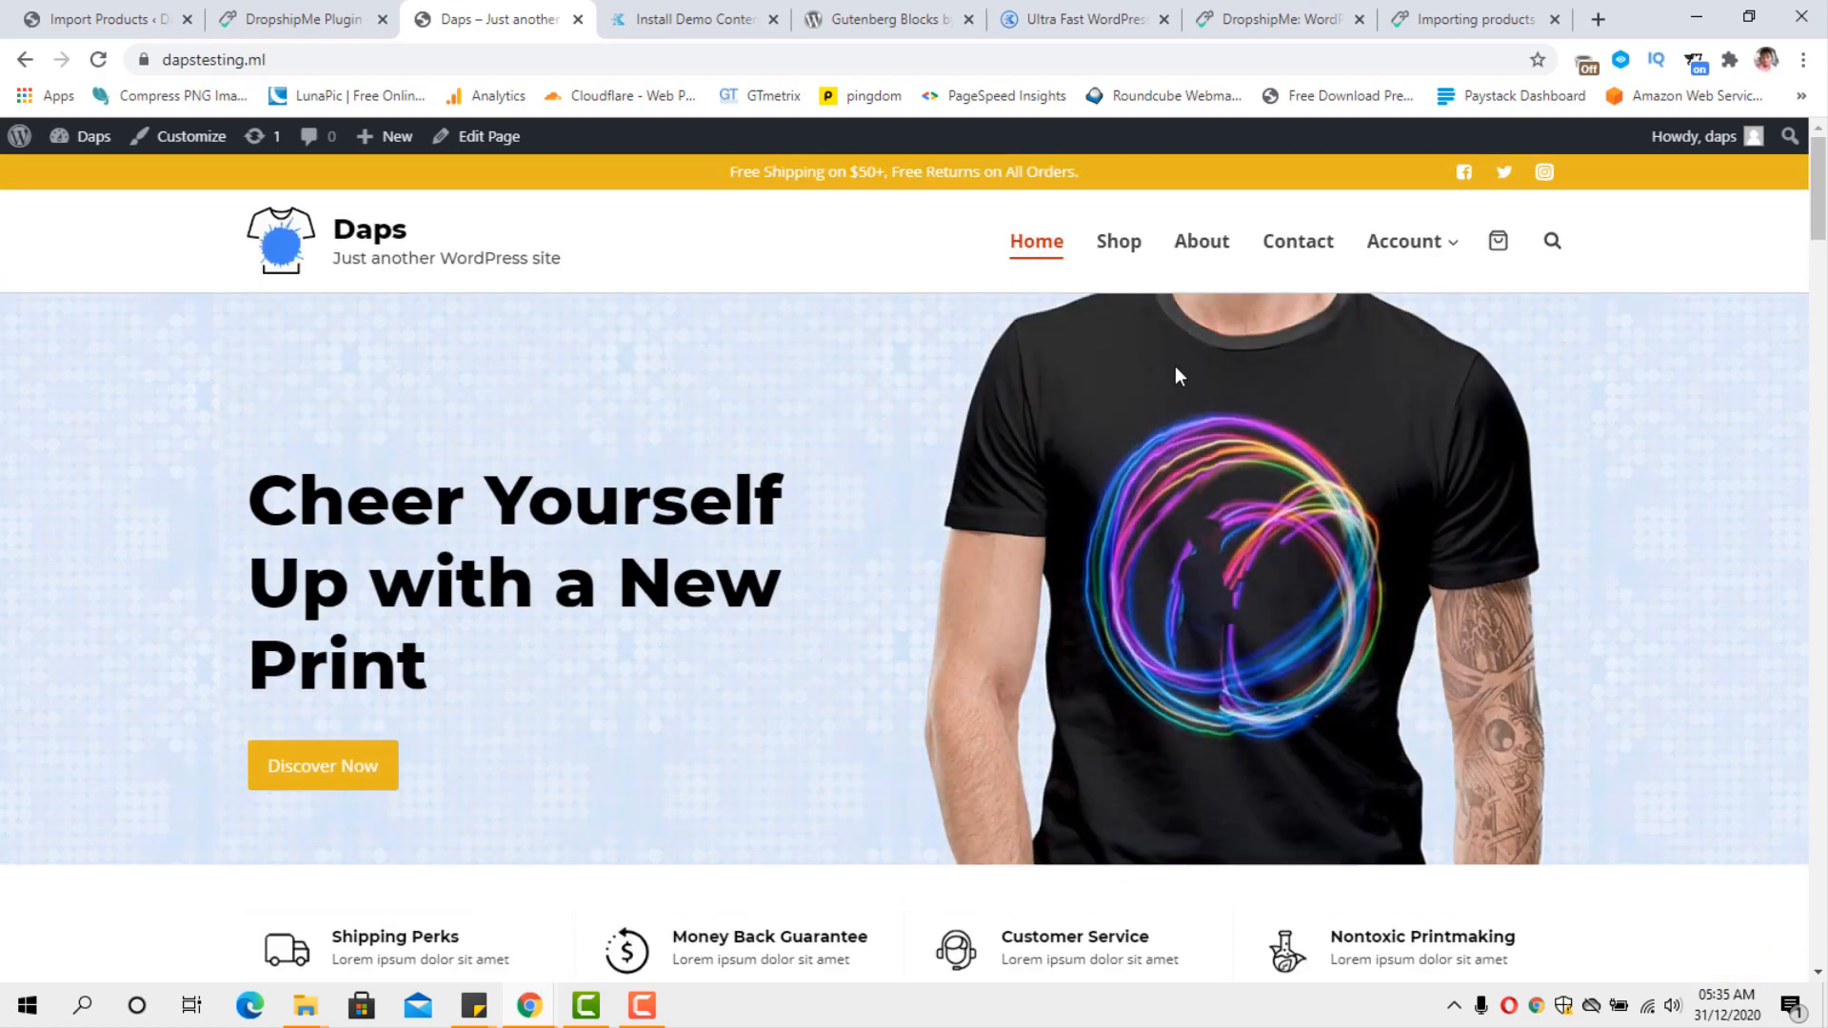
pyautogui.click(1112, 243)
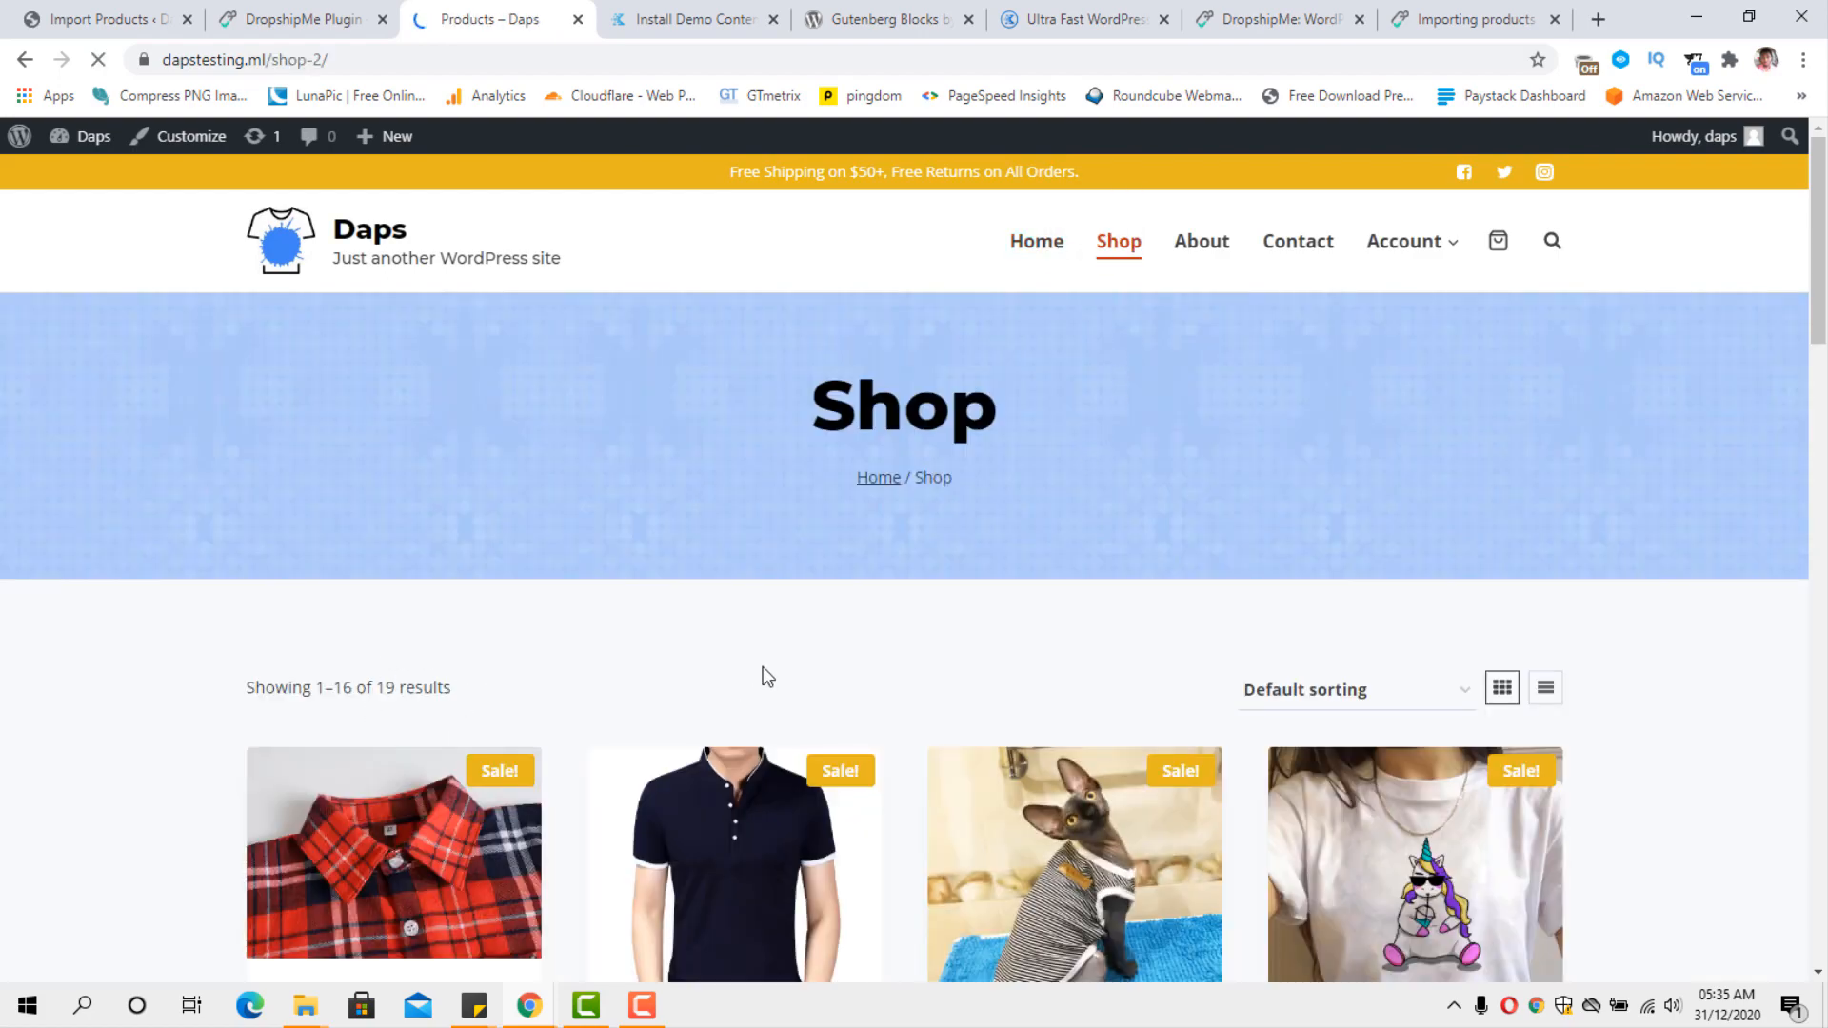
# Look through the first page of shop products and open the Summer Men's Cotton T-Shirts product page.
pyautogui.scroll(-5, 767, 677)
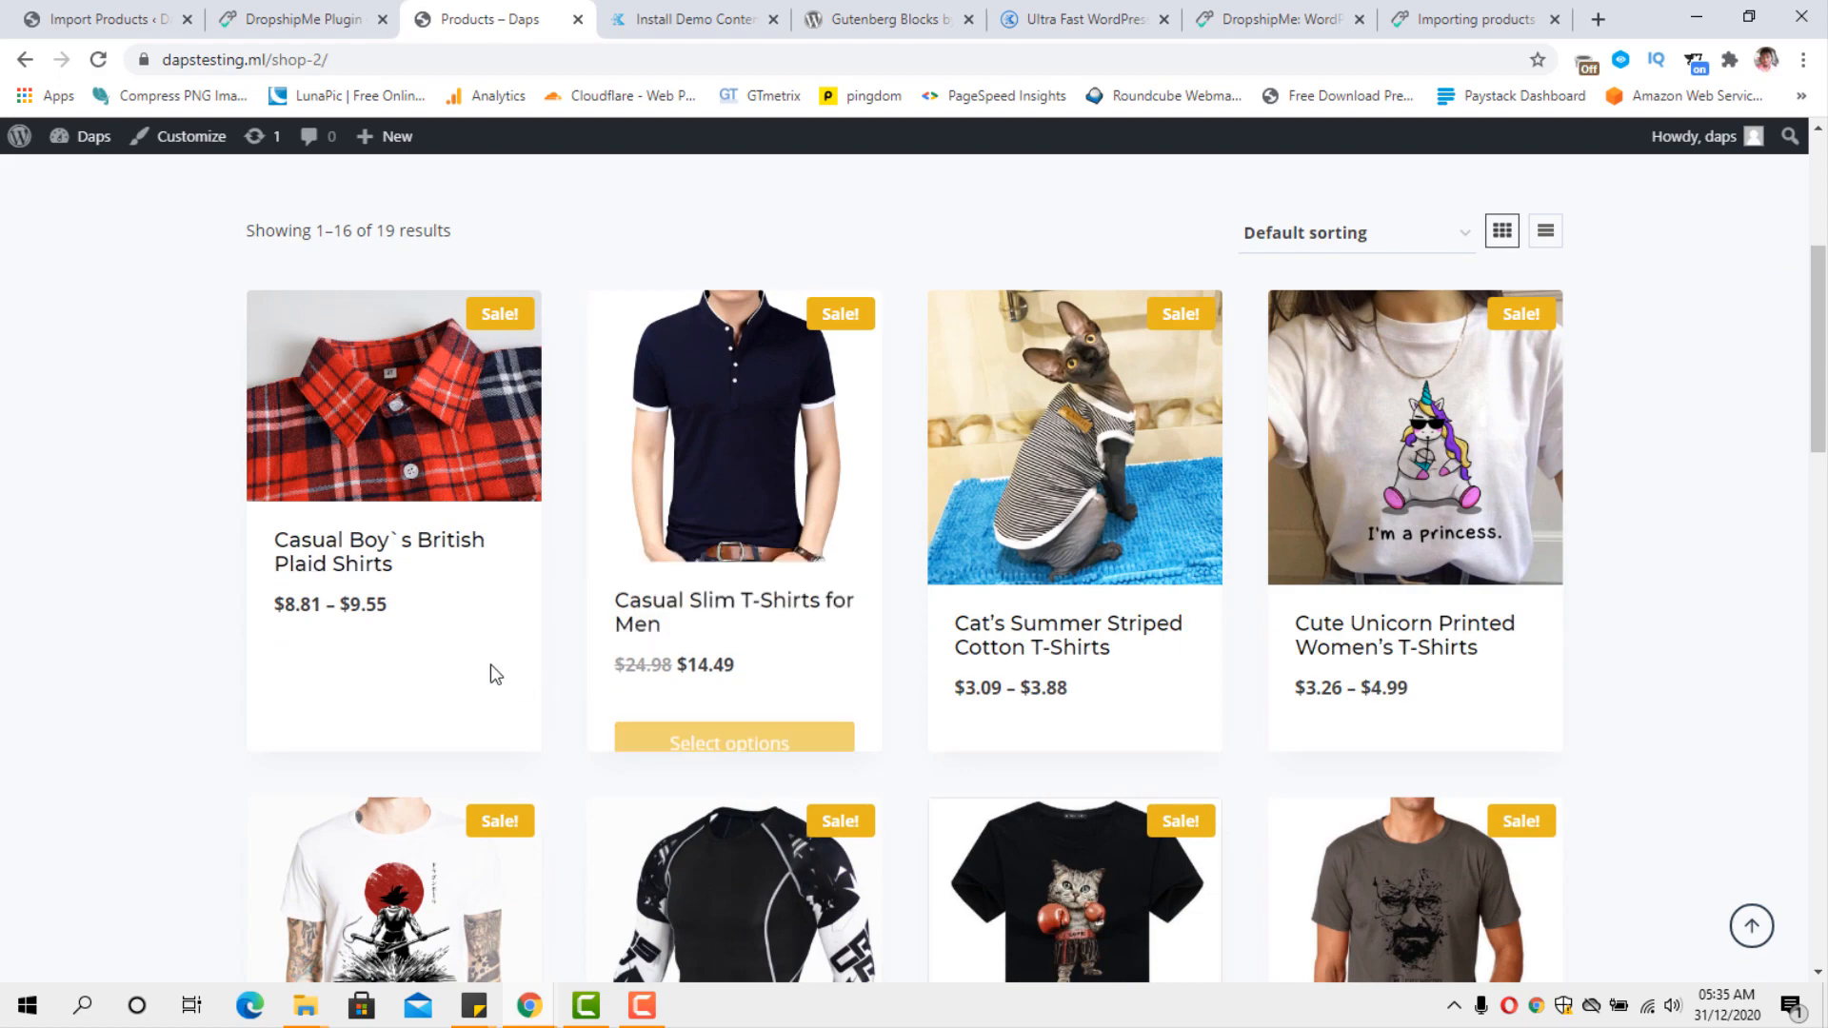
pyautogui.scroll(-7, 1485, 693)
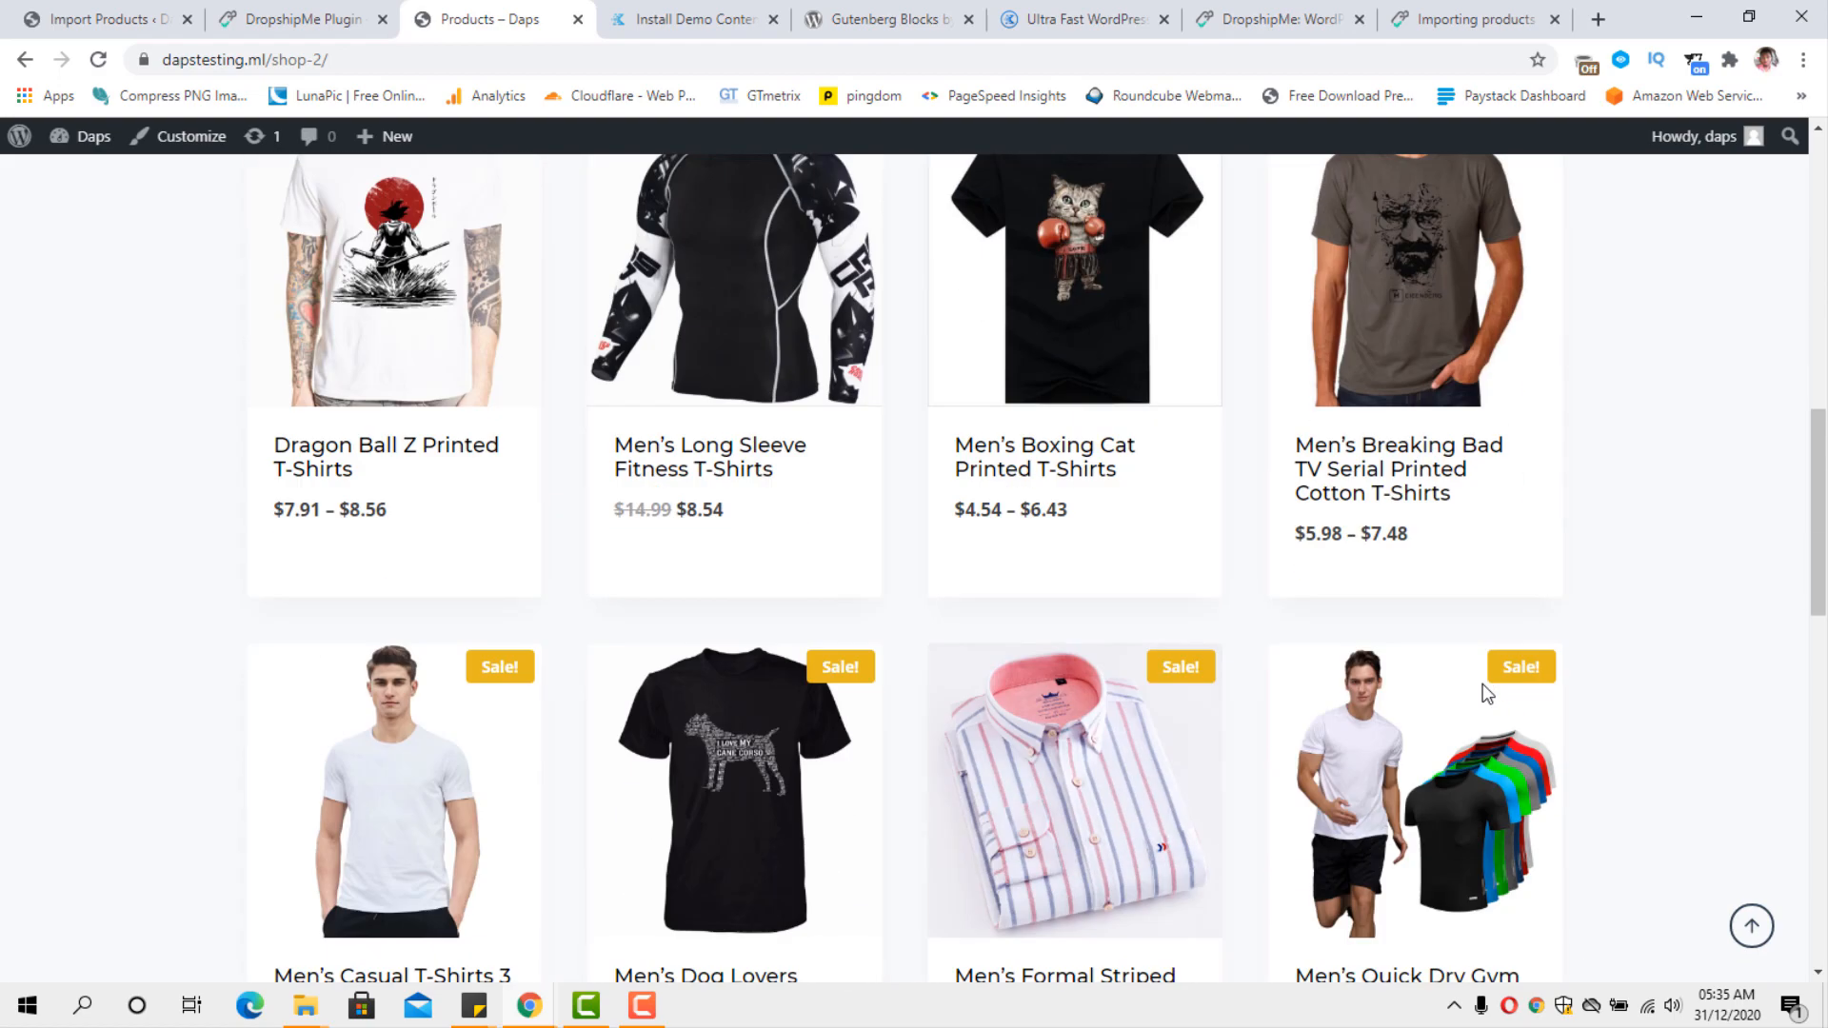
pyautogui.scroll(-4, 1485, 693)
pyautogui.scroll(-4, 1485, 693)
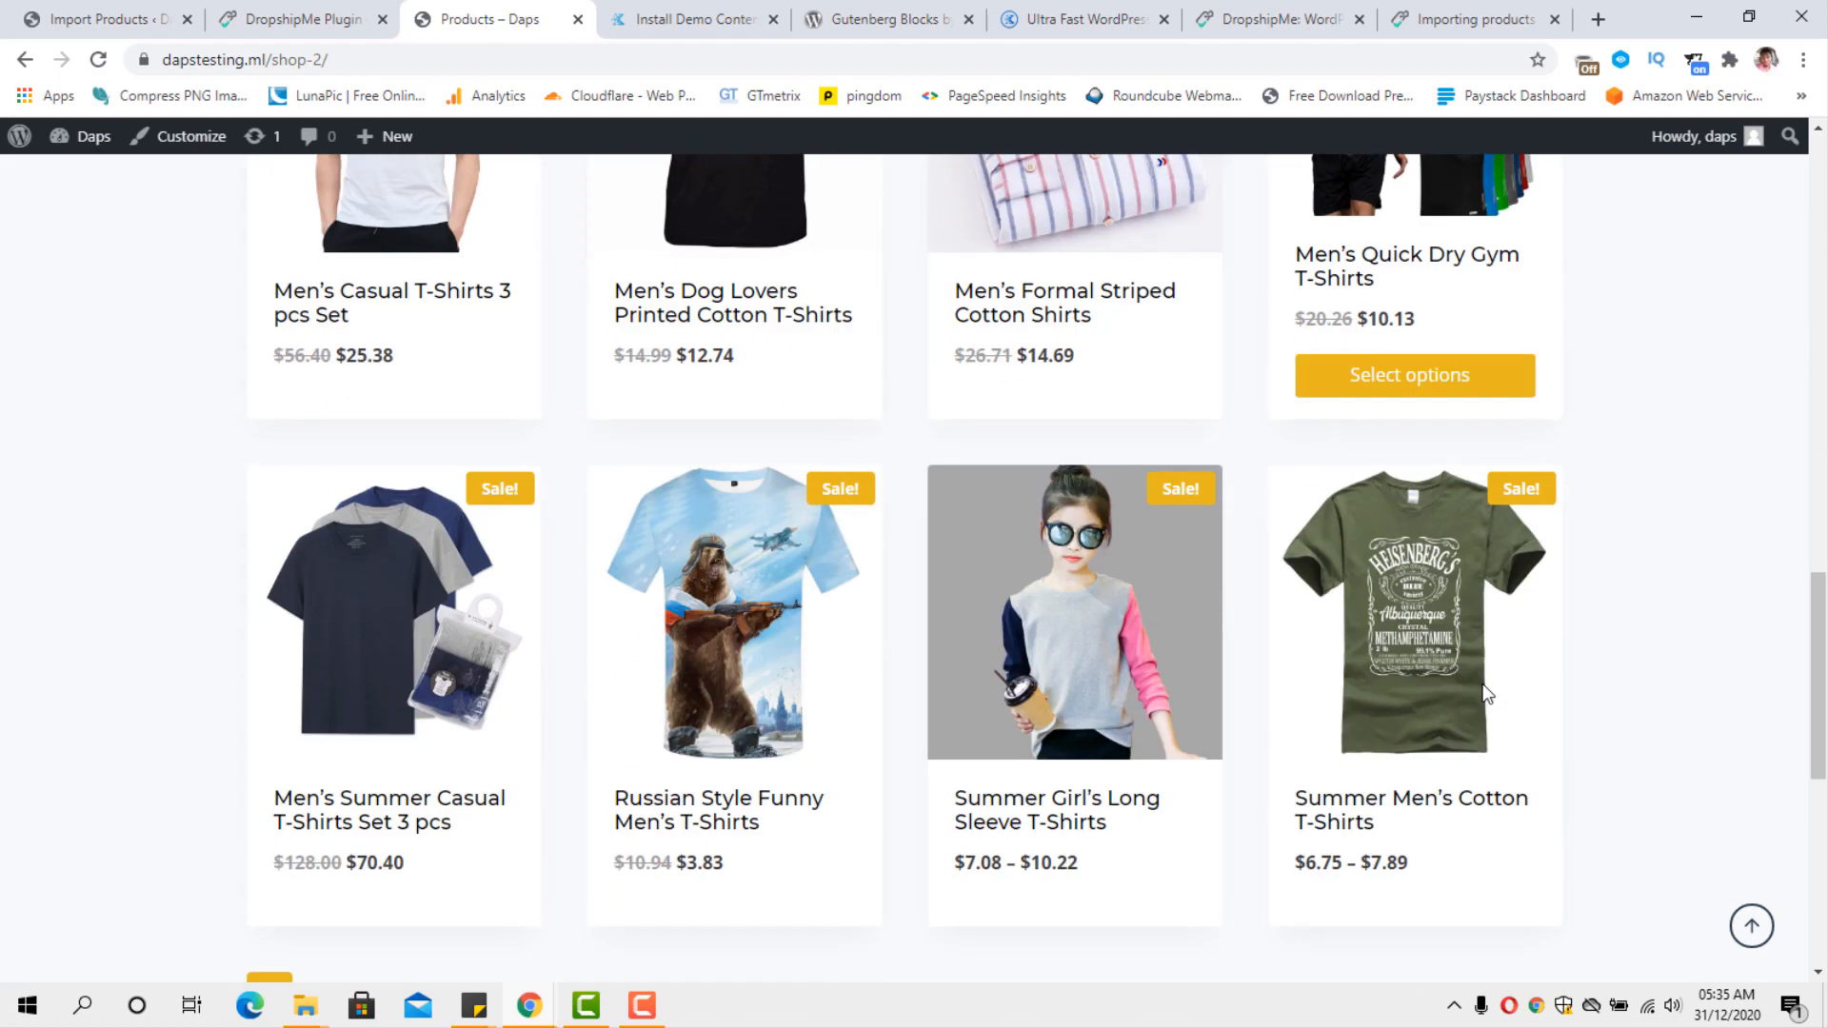
pyautogui.scroll(-4, 1486, 693)
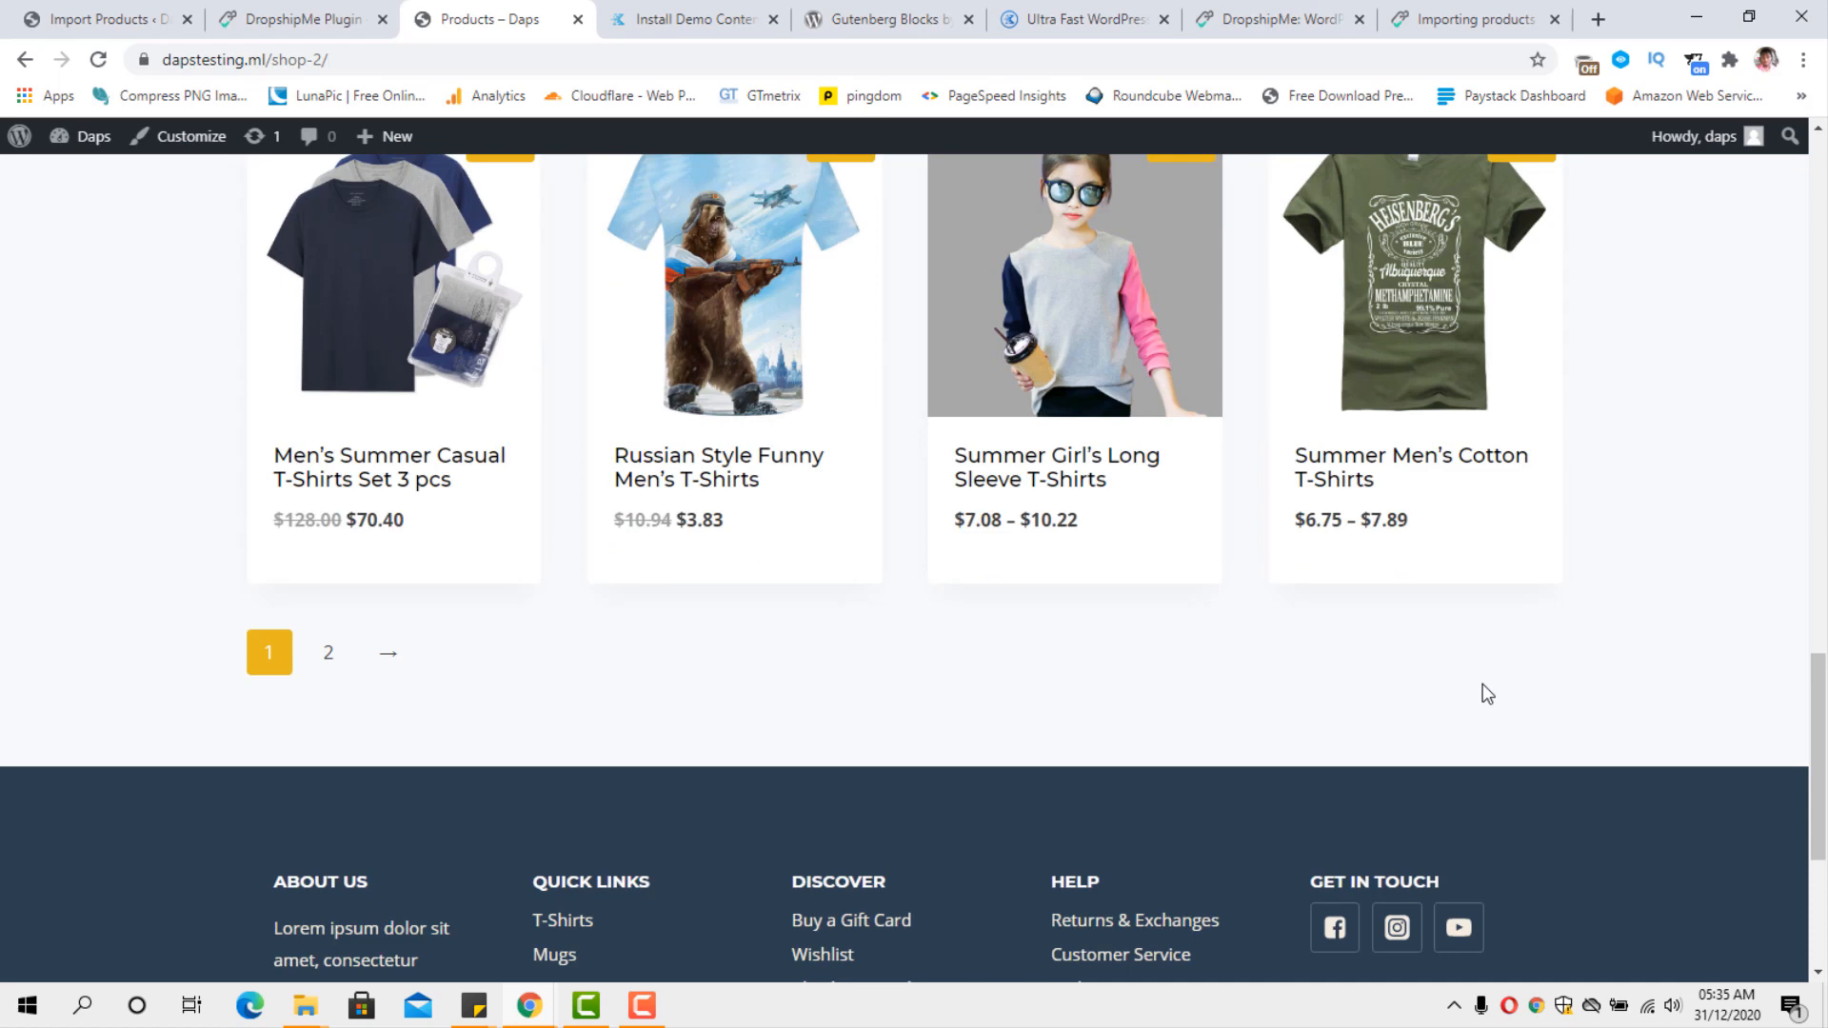
pyautogui.scroll(4, 1482, 684)
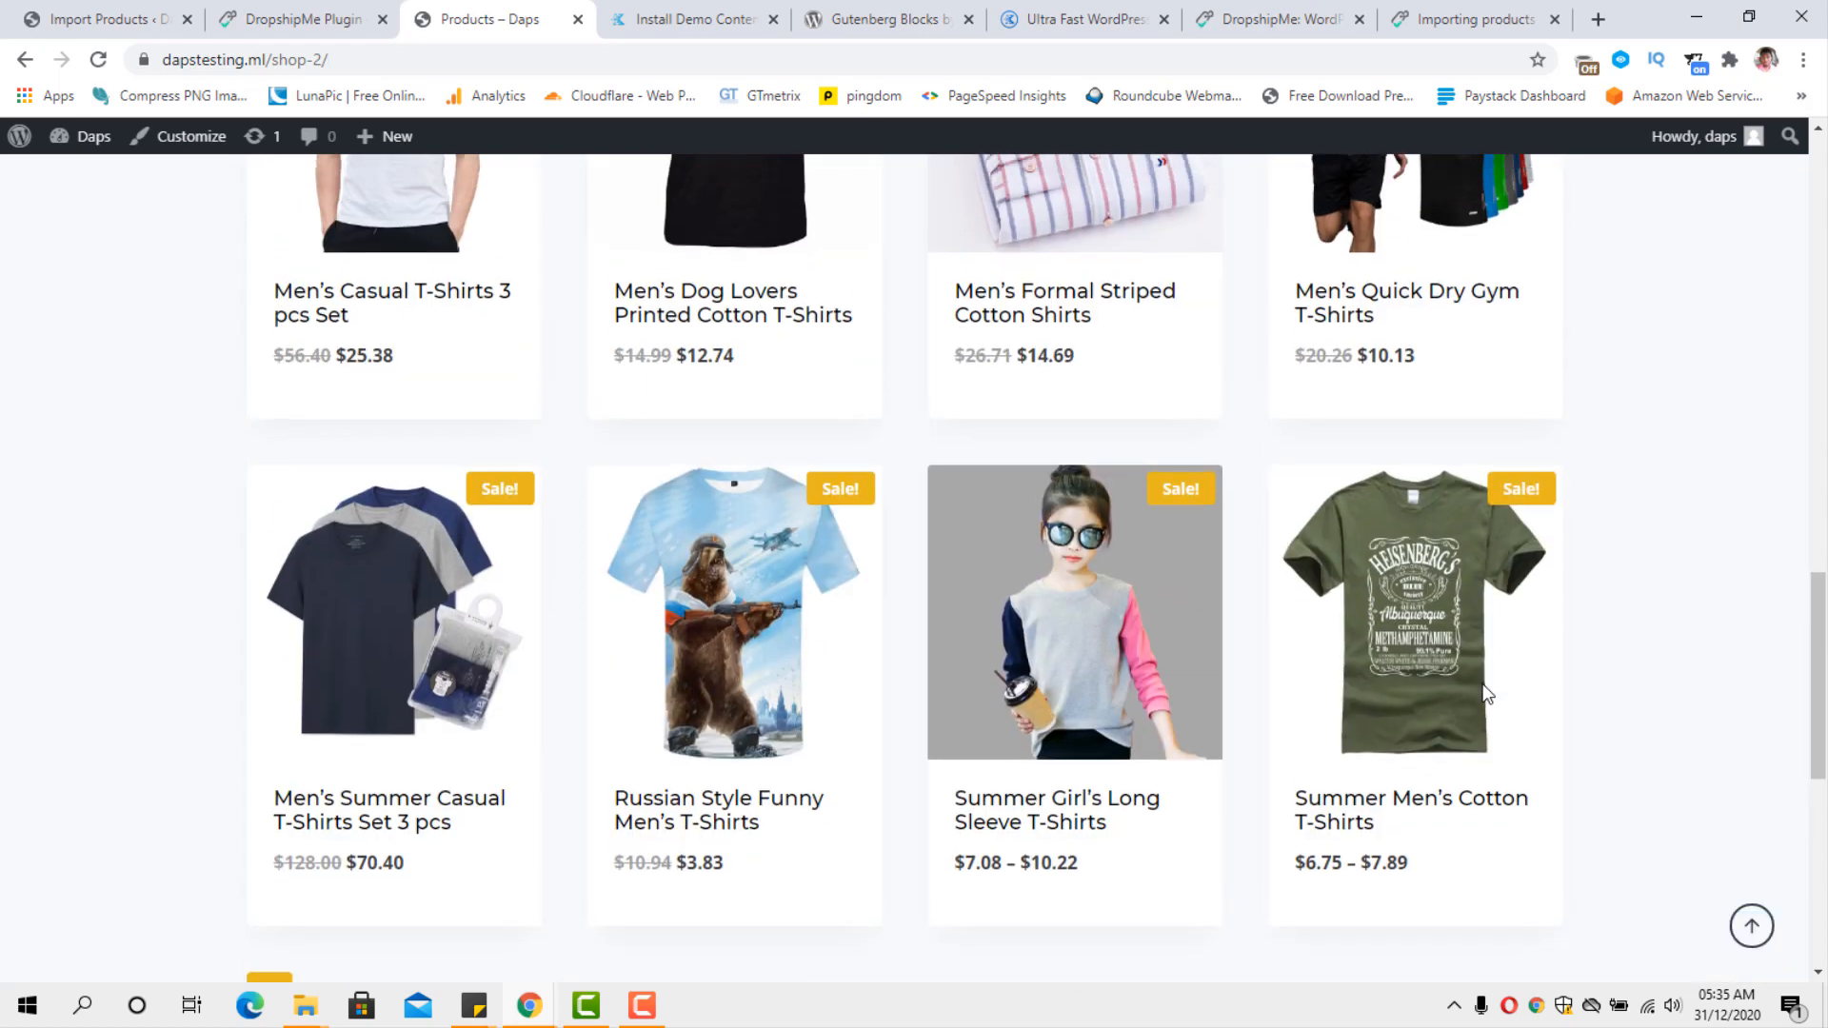
pyautogui.click(1428, 625)
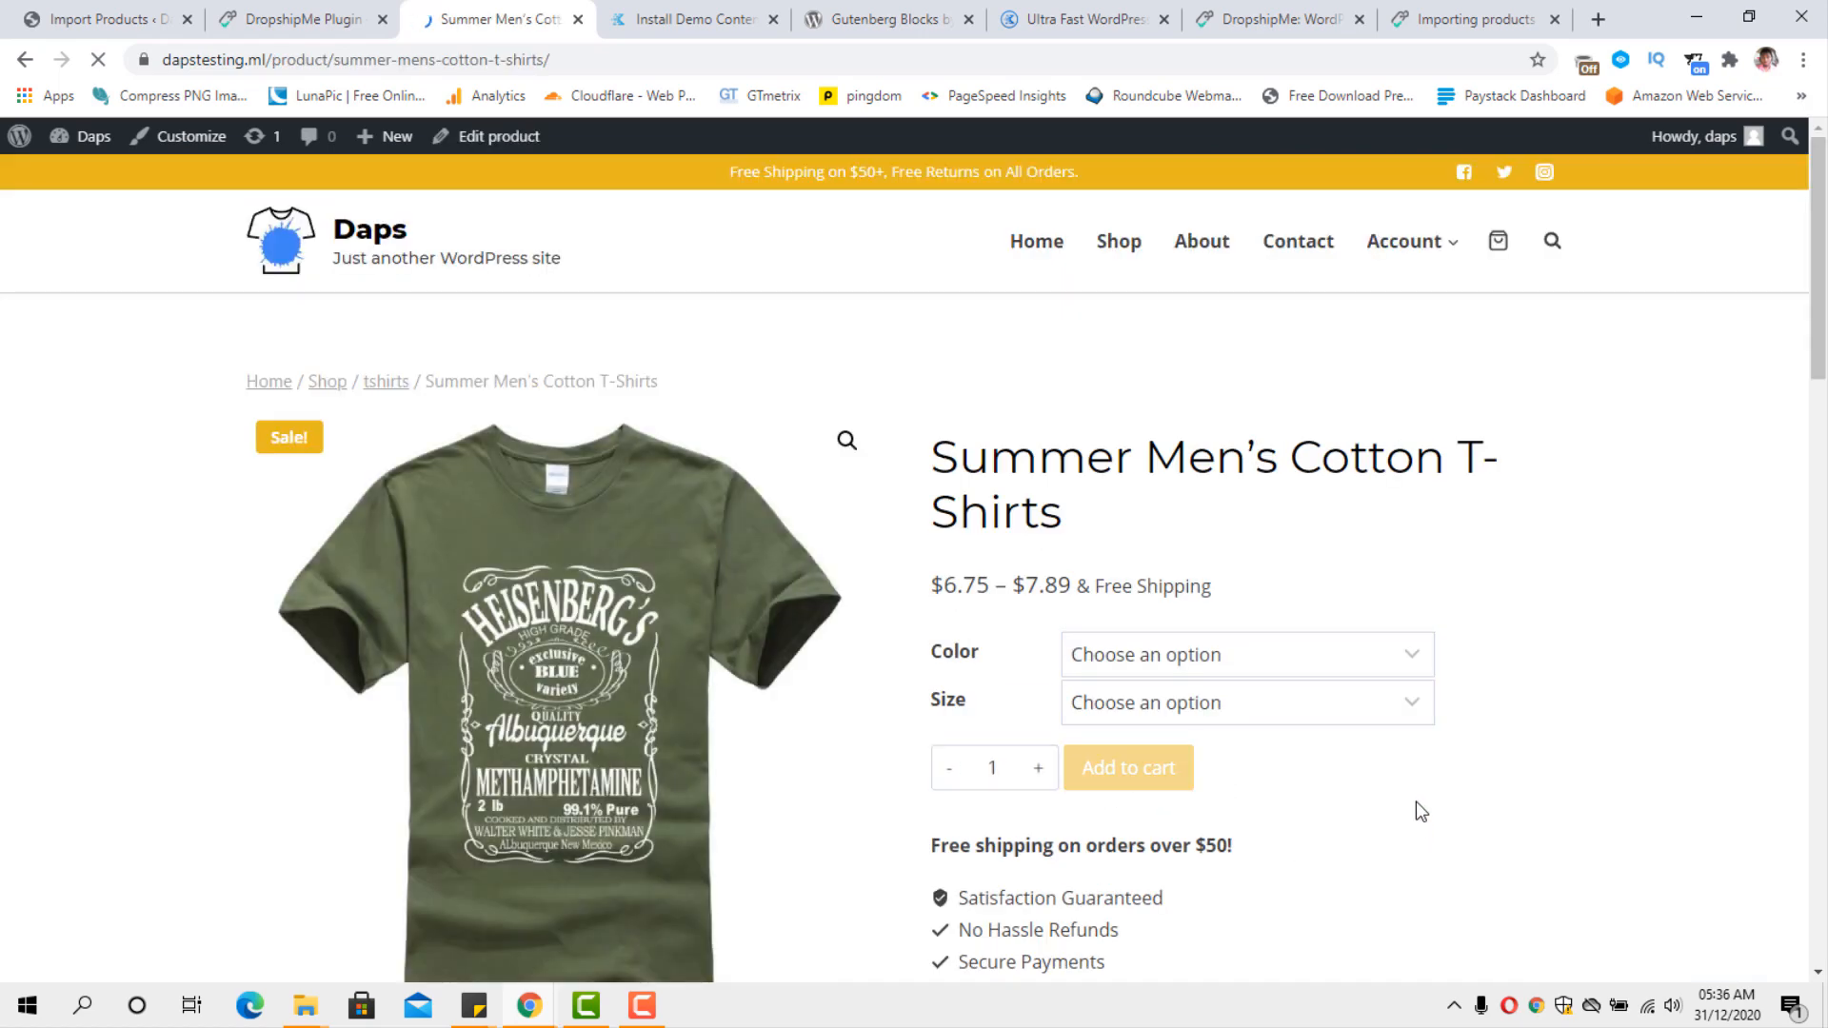
# Preview the T-shirt's gallery images in other colors, including black, dark blue and orange.
pyautogui.scroll(-3, 649, 615)
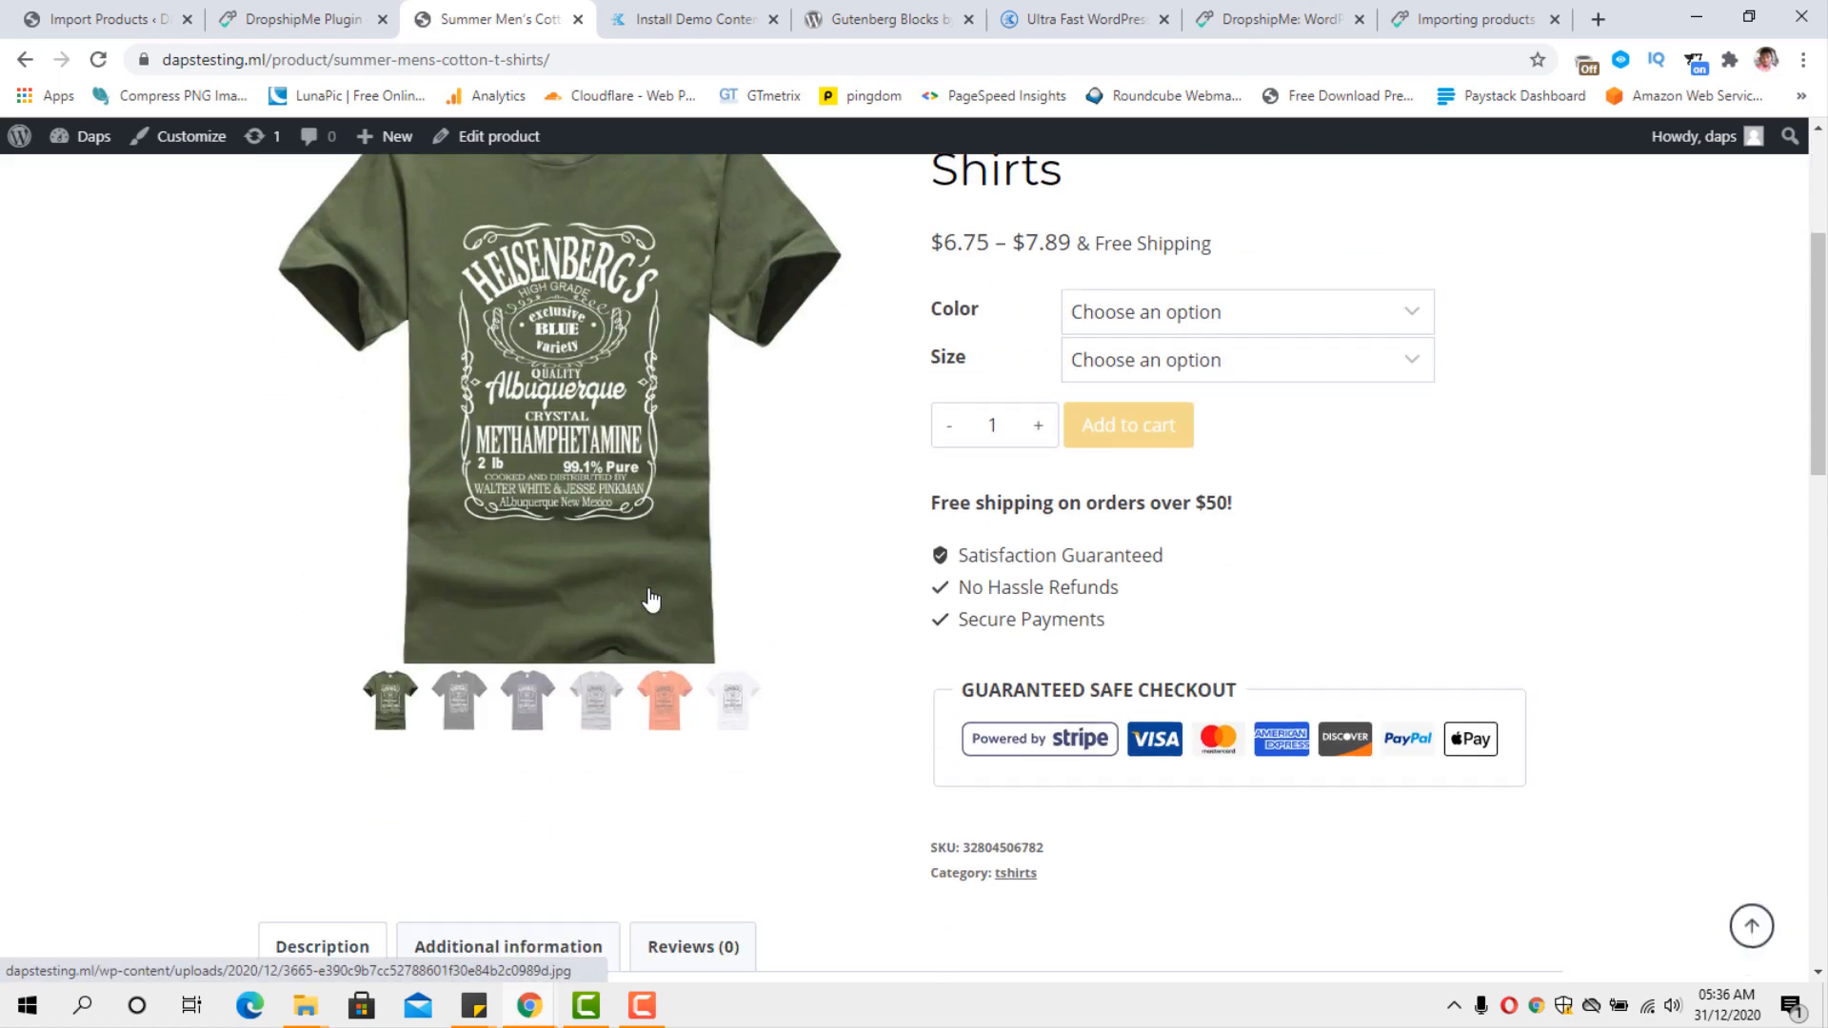
pyautogui.click(461, 701)
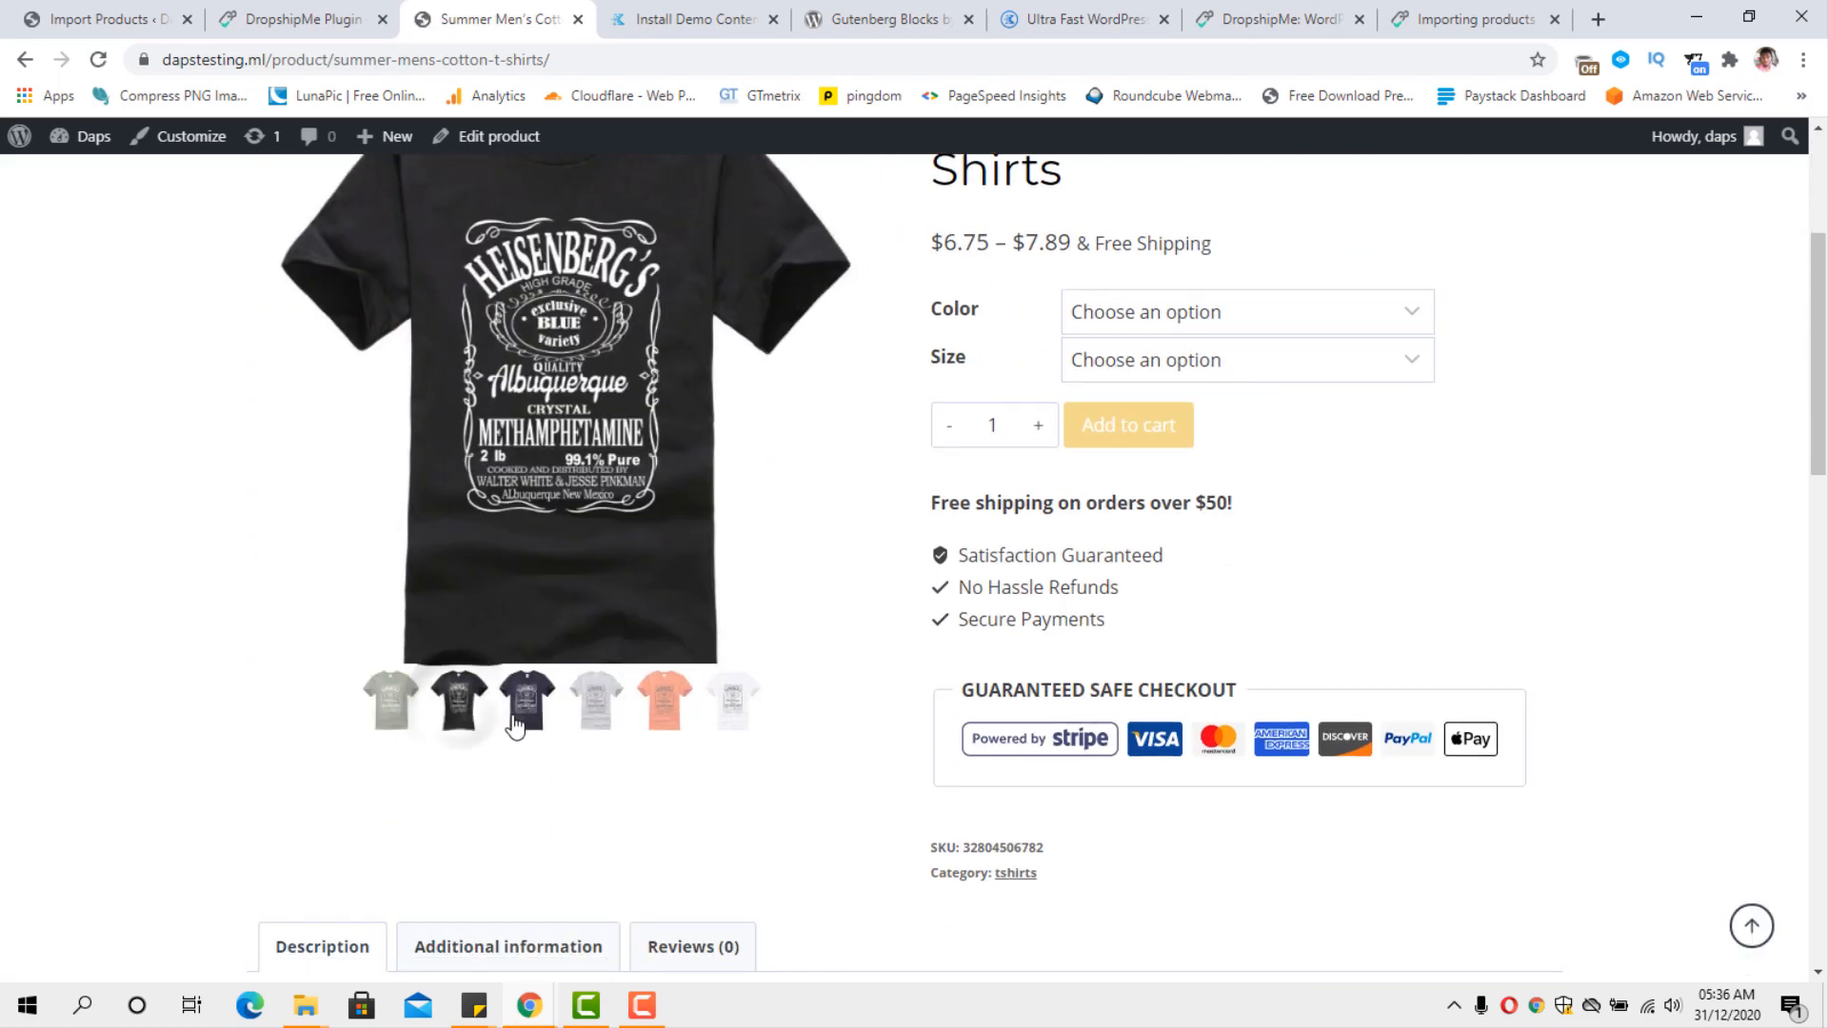
pyautogui.click(531, 725)
pyautogui.click(663, 723)
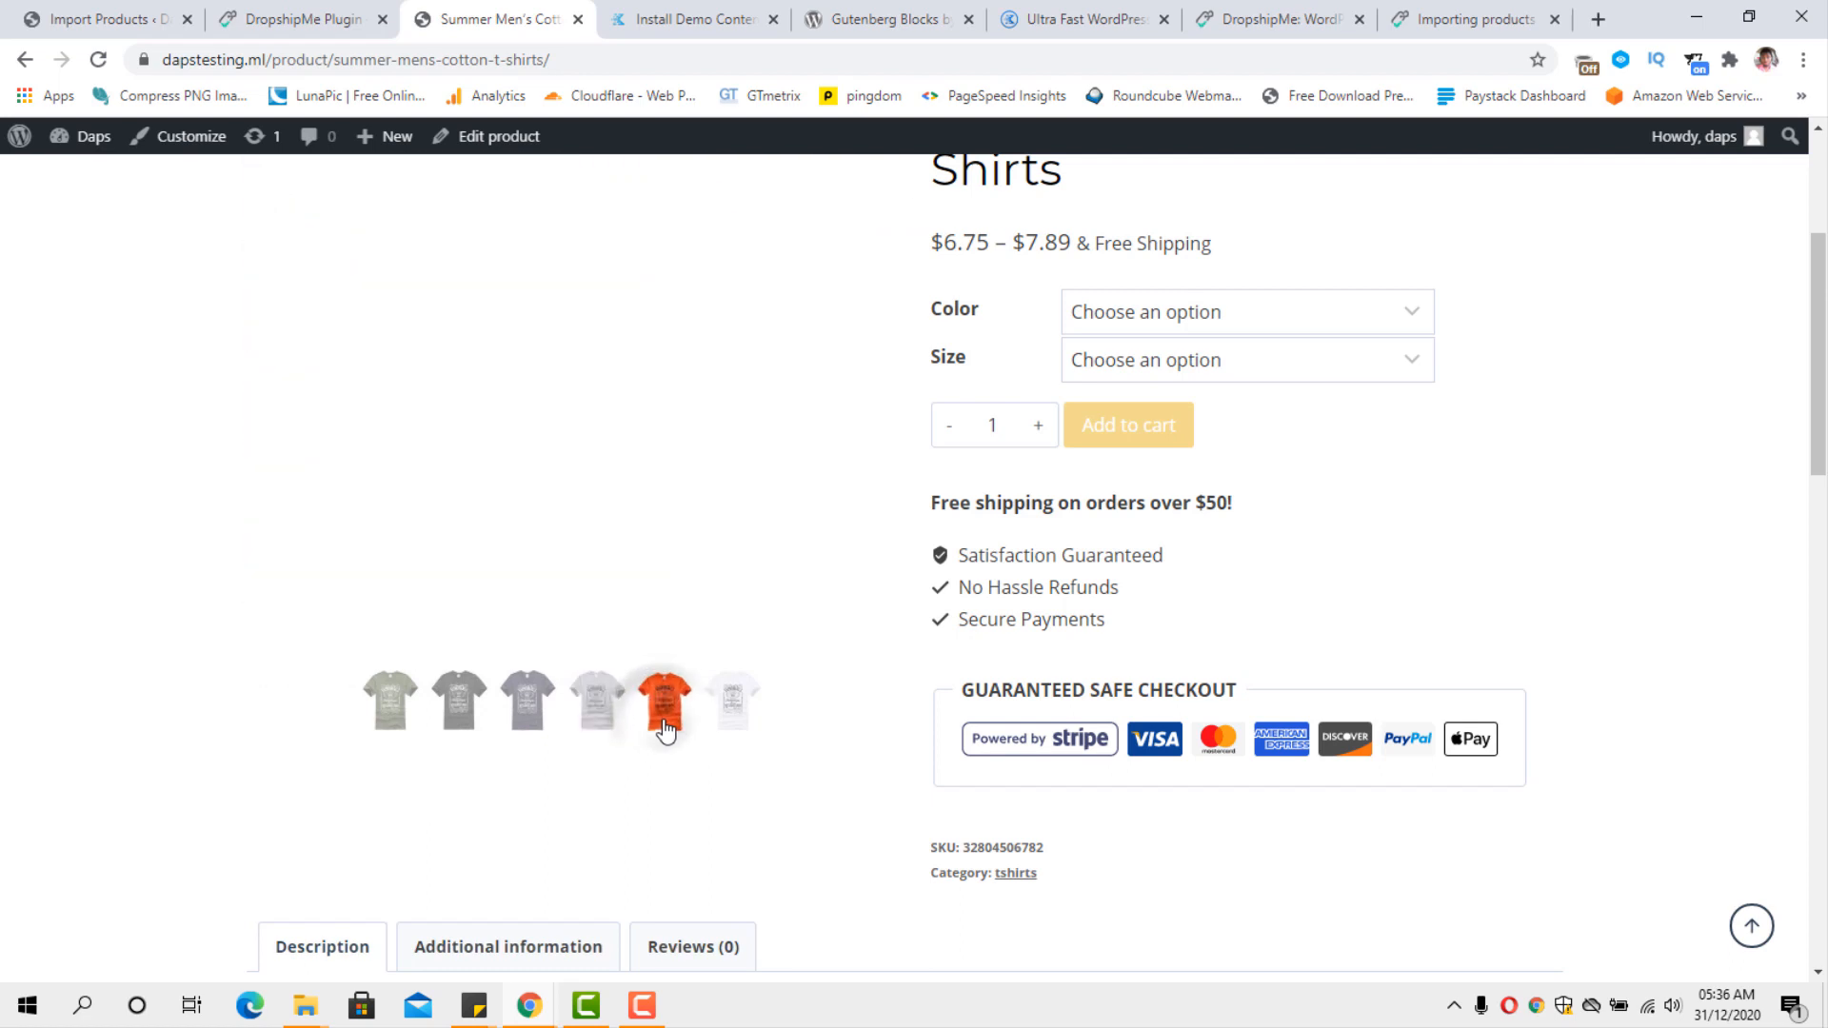
pyautogui.click(737, 738)
# Choose the Green color and XL size for the Summer Men's Cotton T-Shirts.
pyautogui.scroll(2, 734, 739)
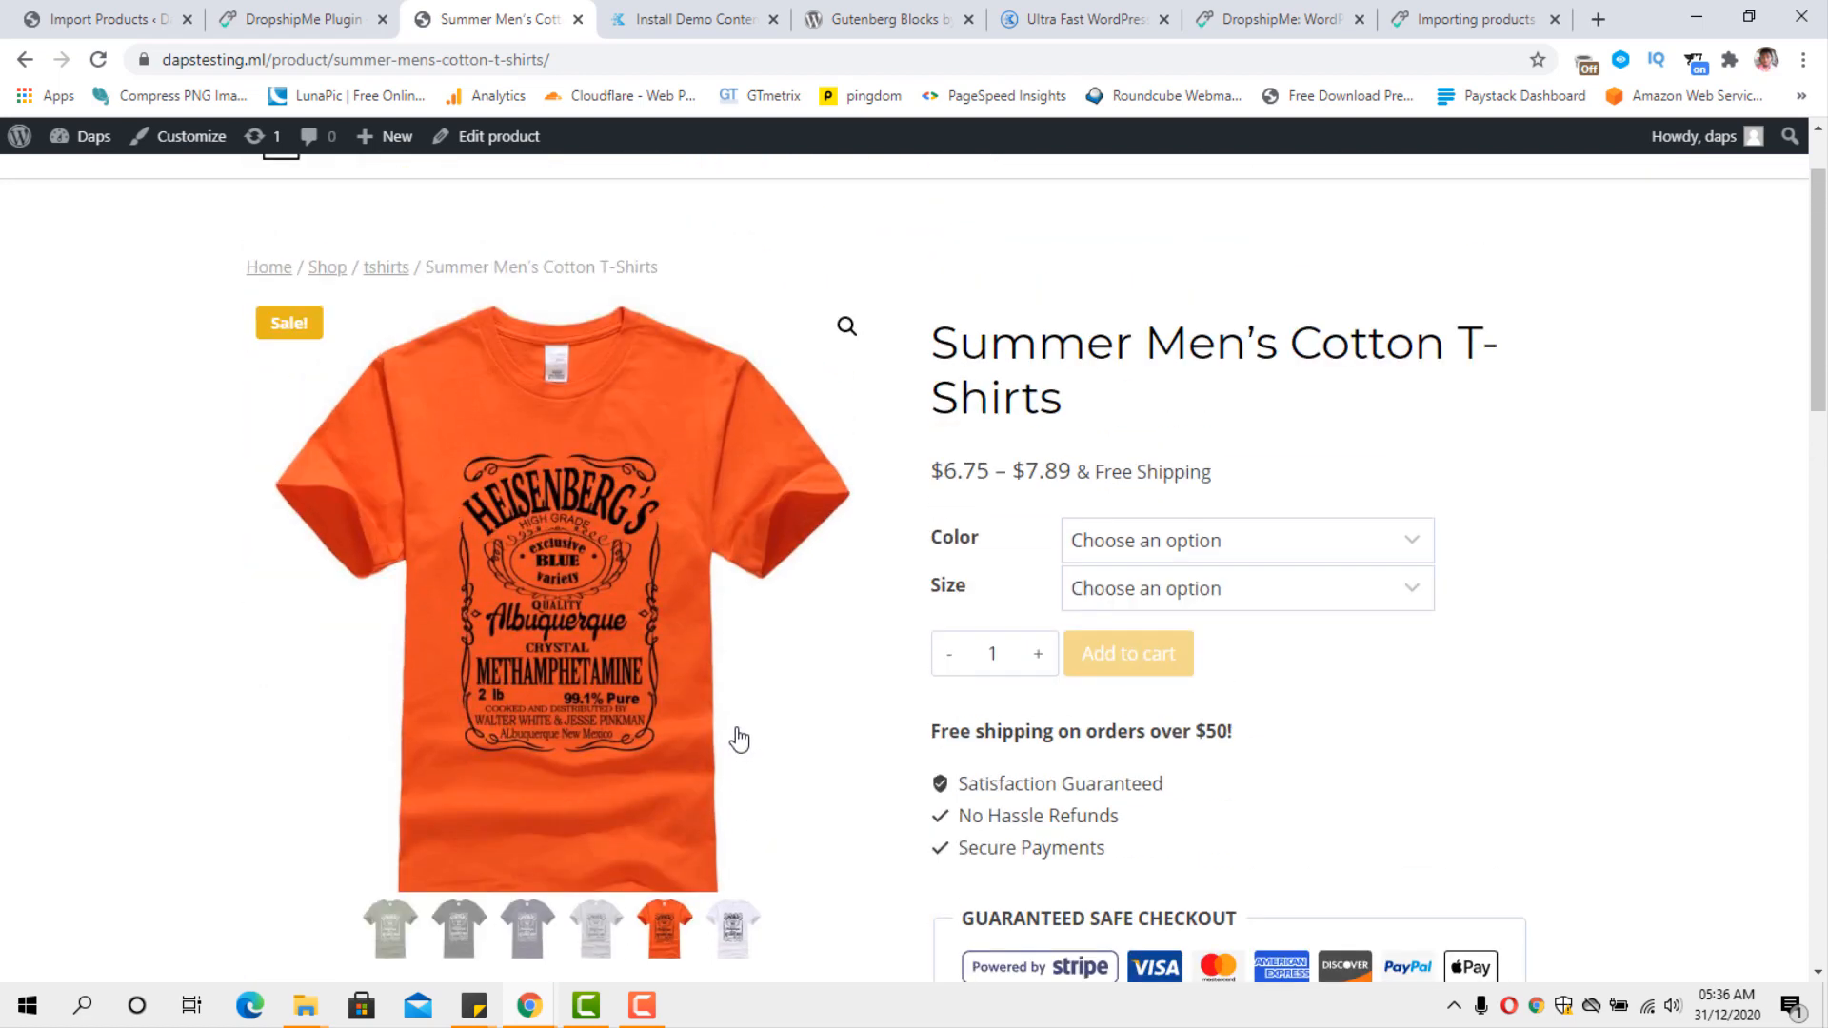
pyautogui.click(1294, 548)
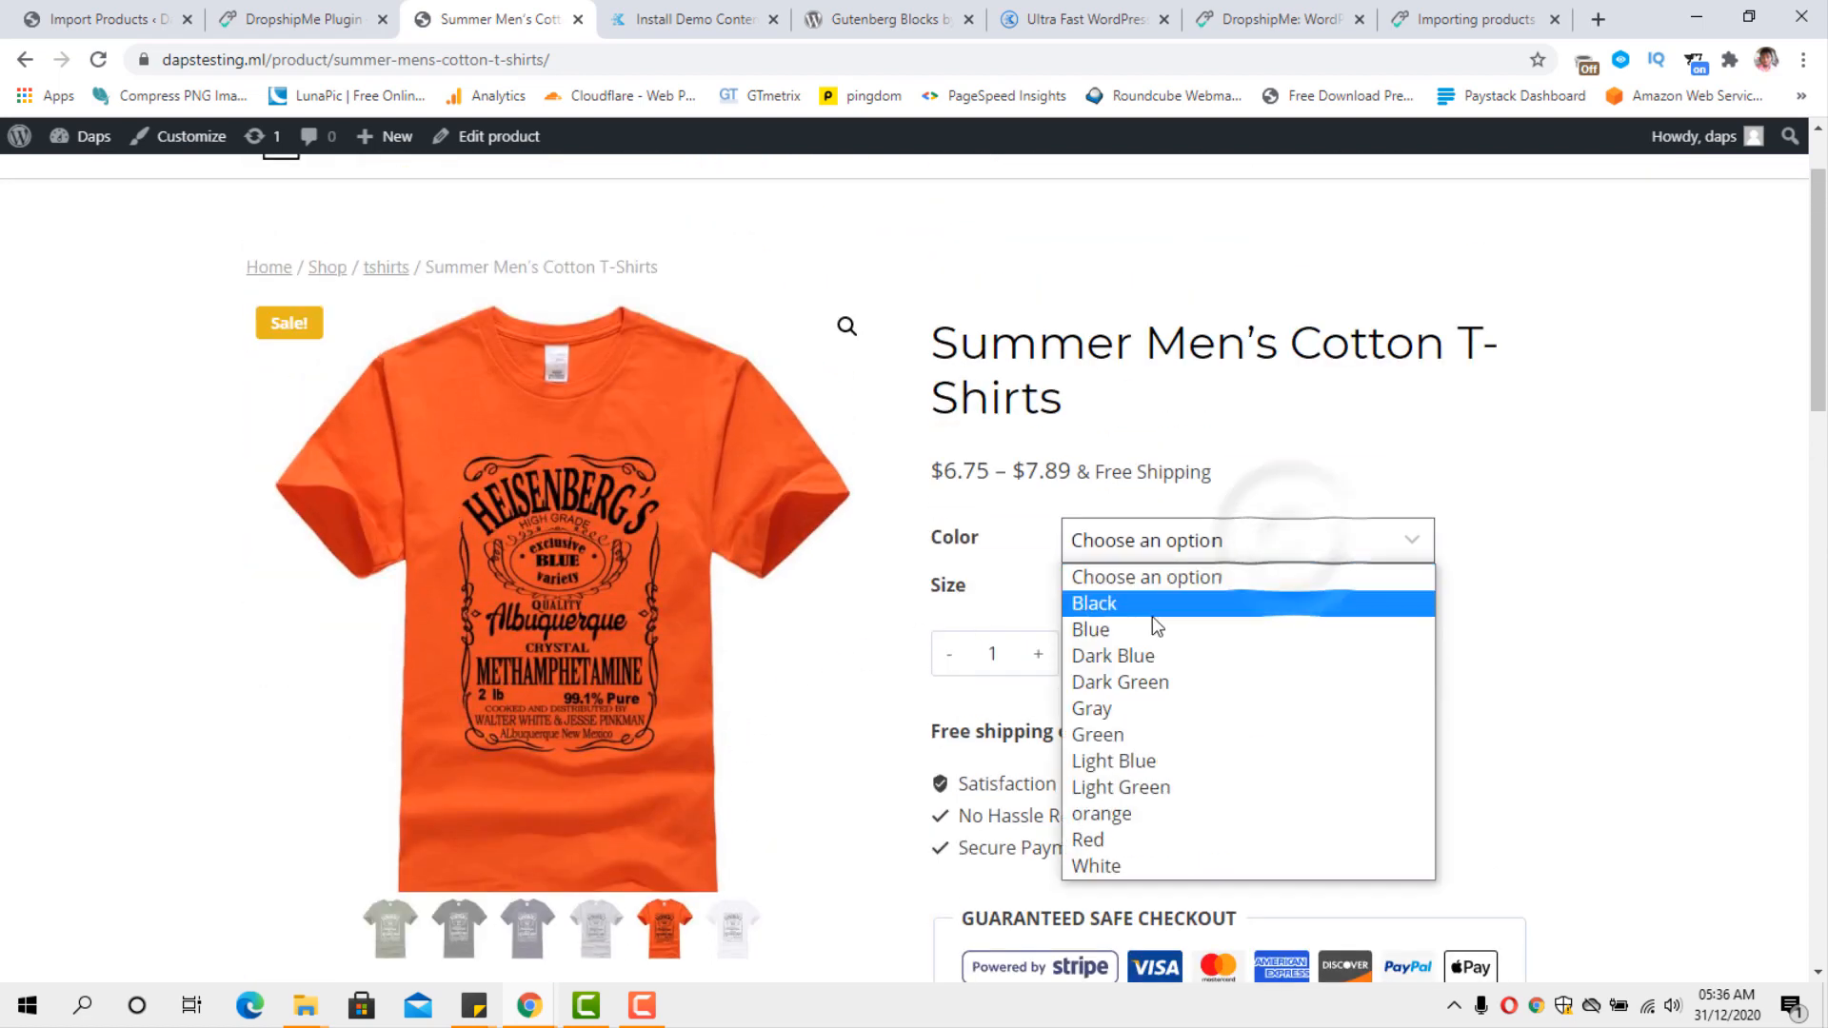
pyautogui.click(1129, 733)
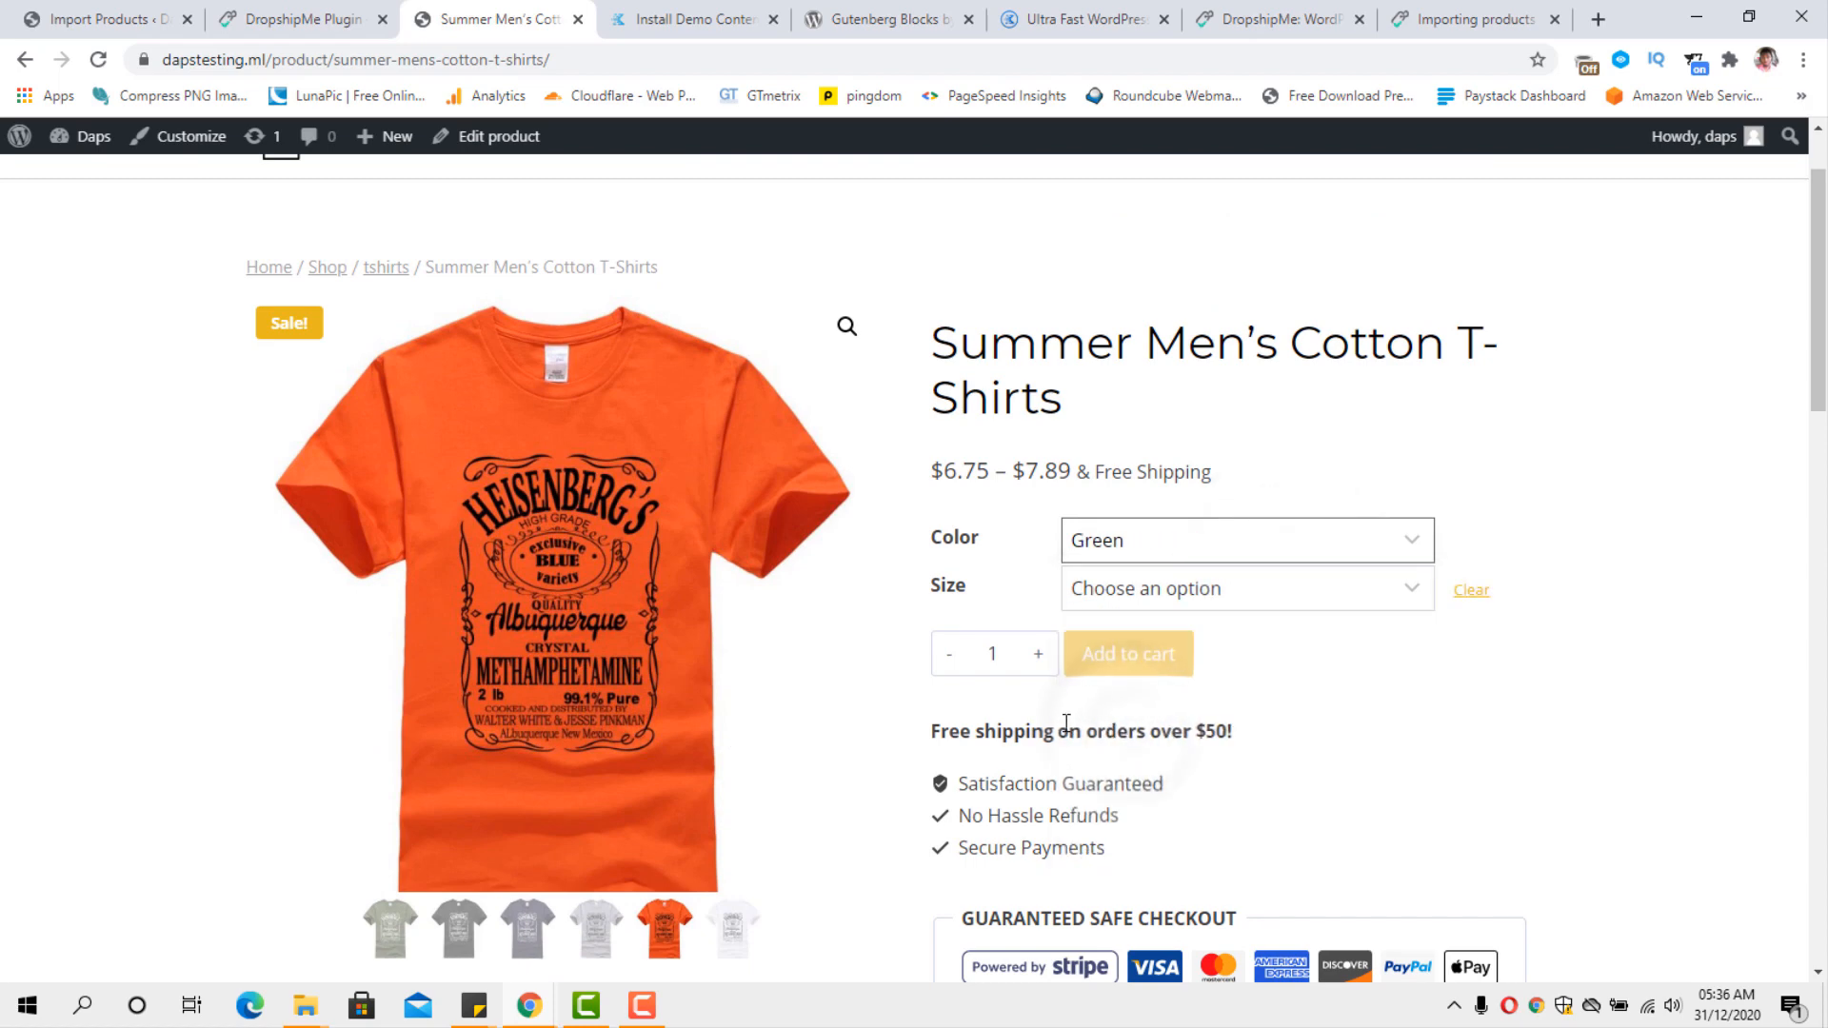
pyautogui.click(1311, 594)
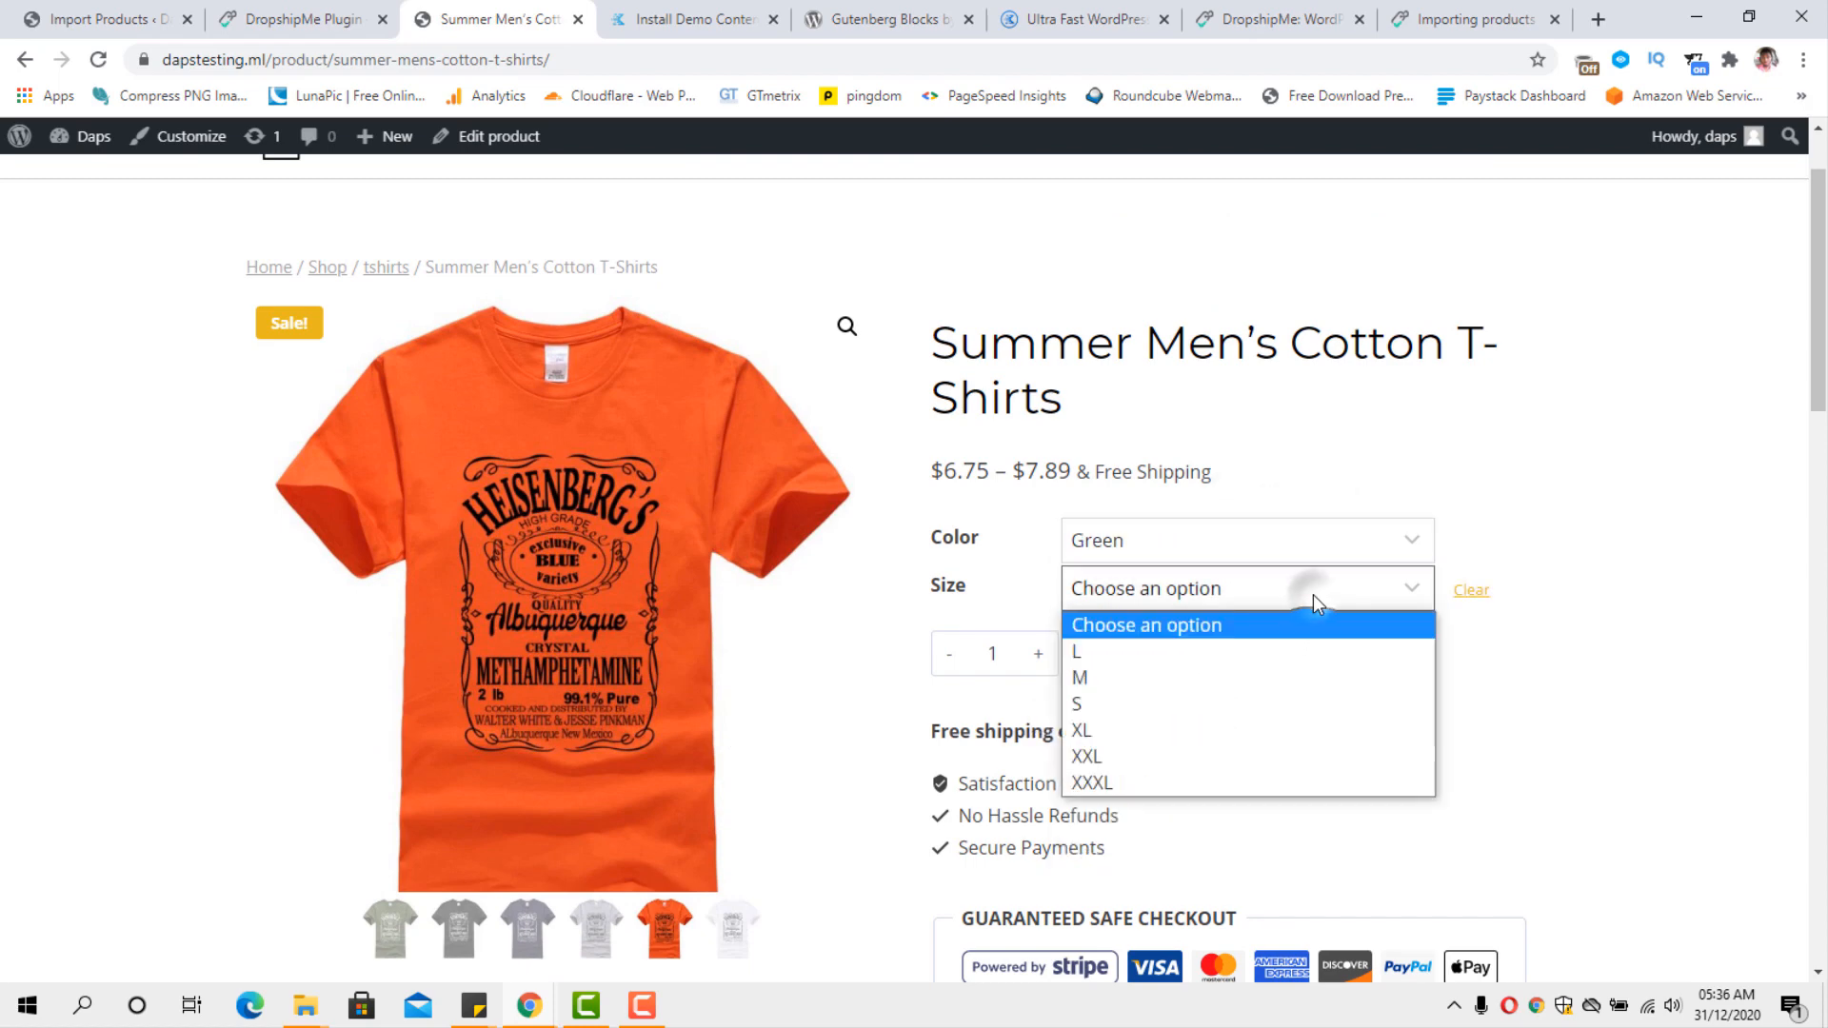
pyautogui.click(1117, 731)
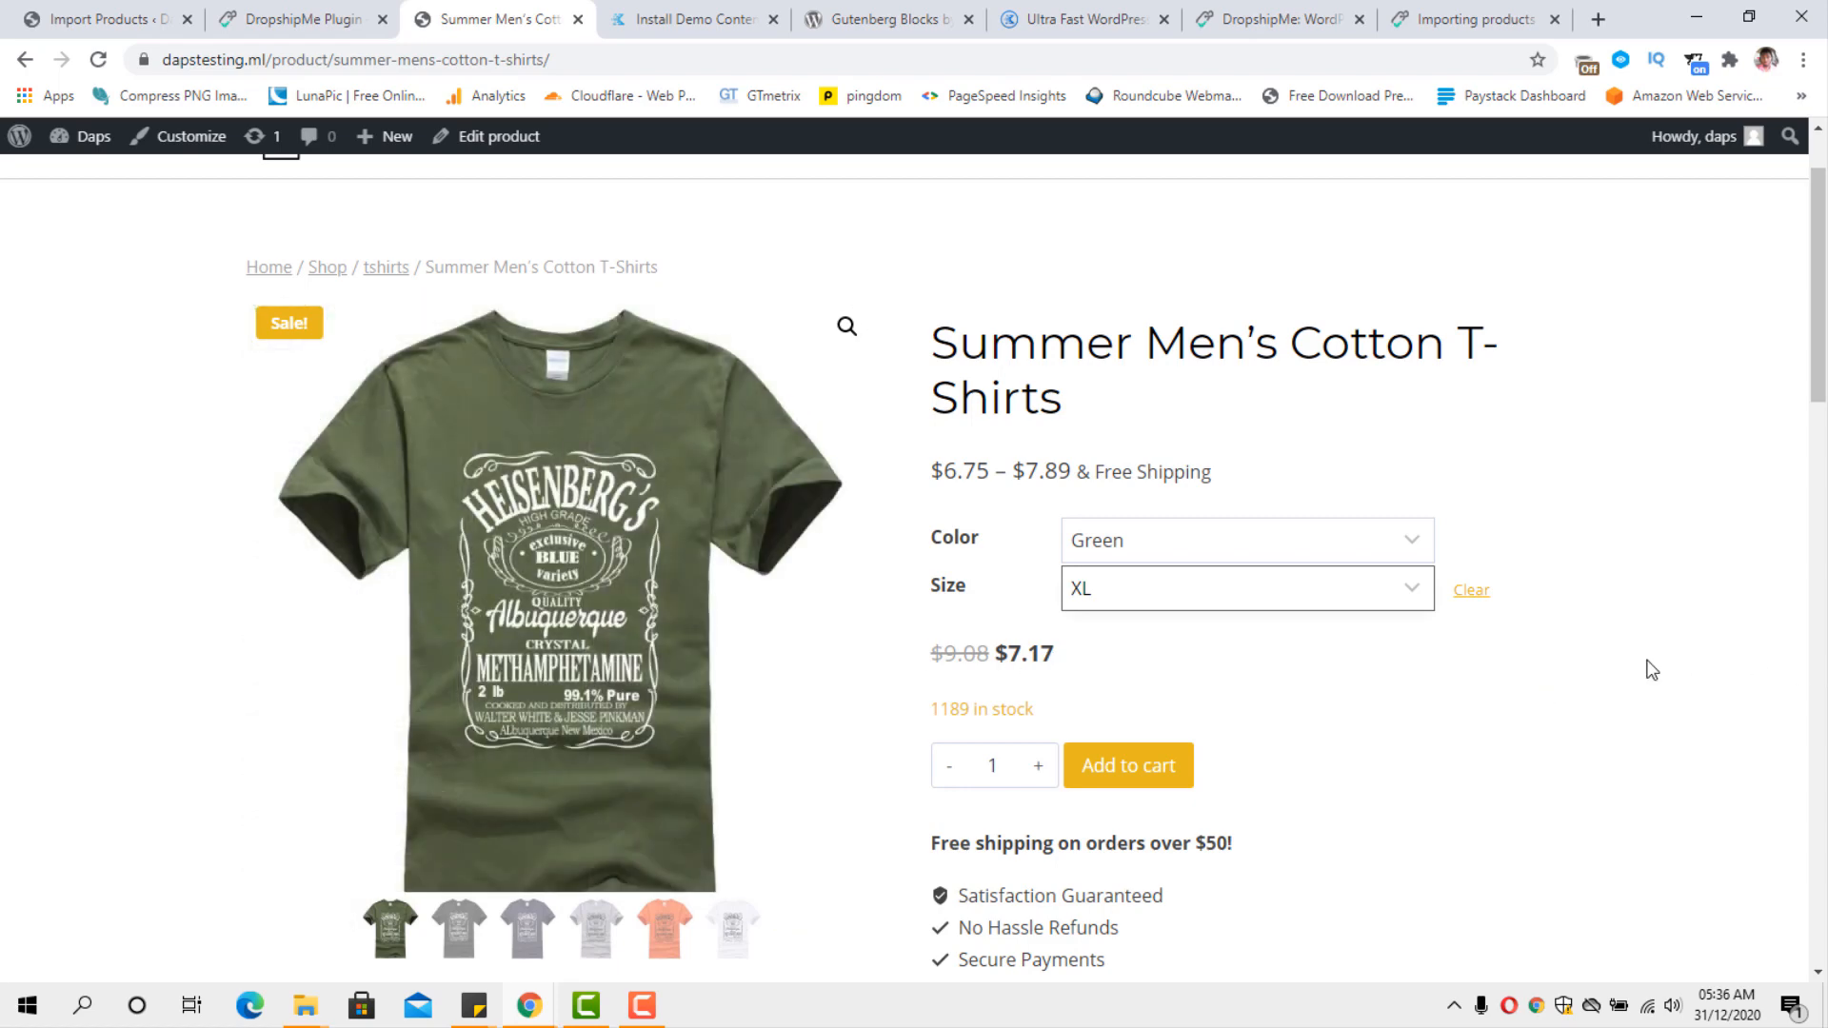
# Check the product page's payment and description sections, and add one green XL T-shirt to the cart.
pyautogui.scroll(-2, 1778, 674)
pyautogui.scroll(-3, 1781, 677)
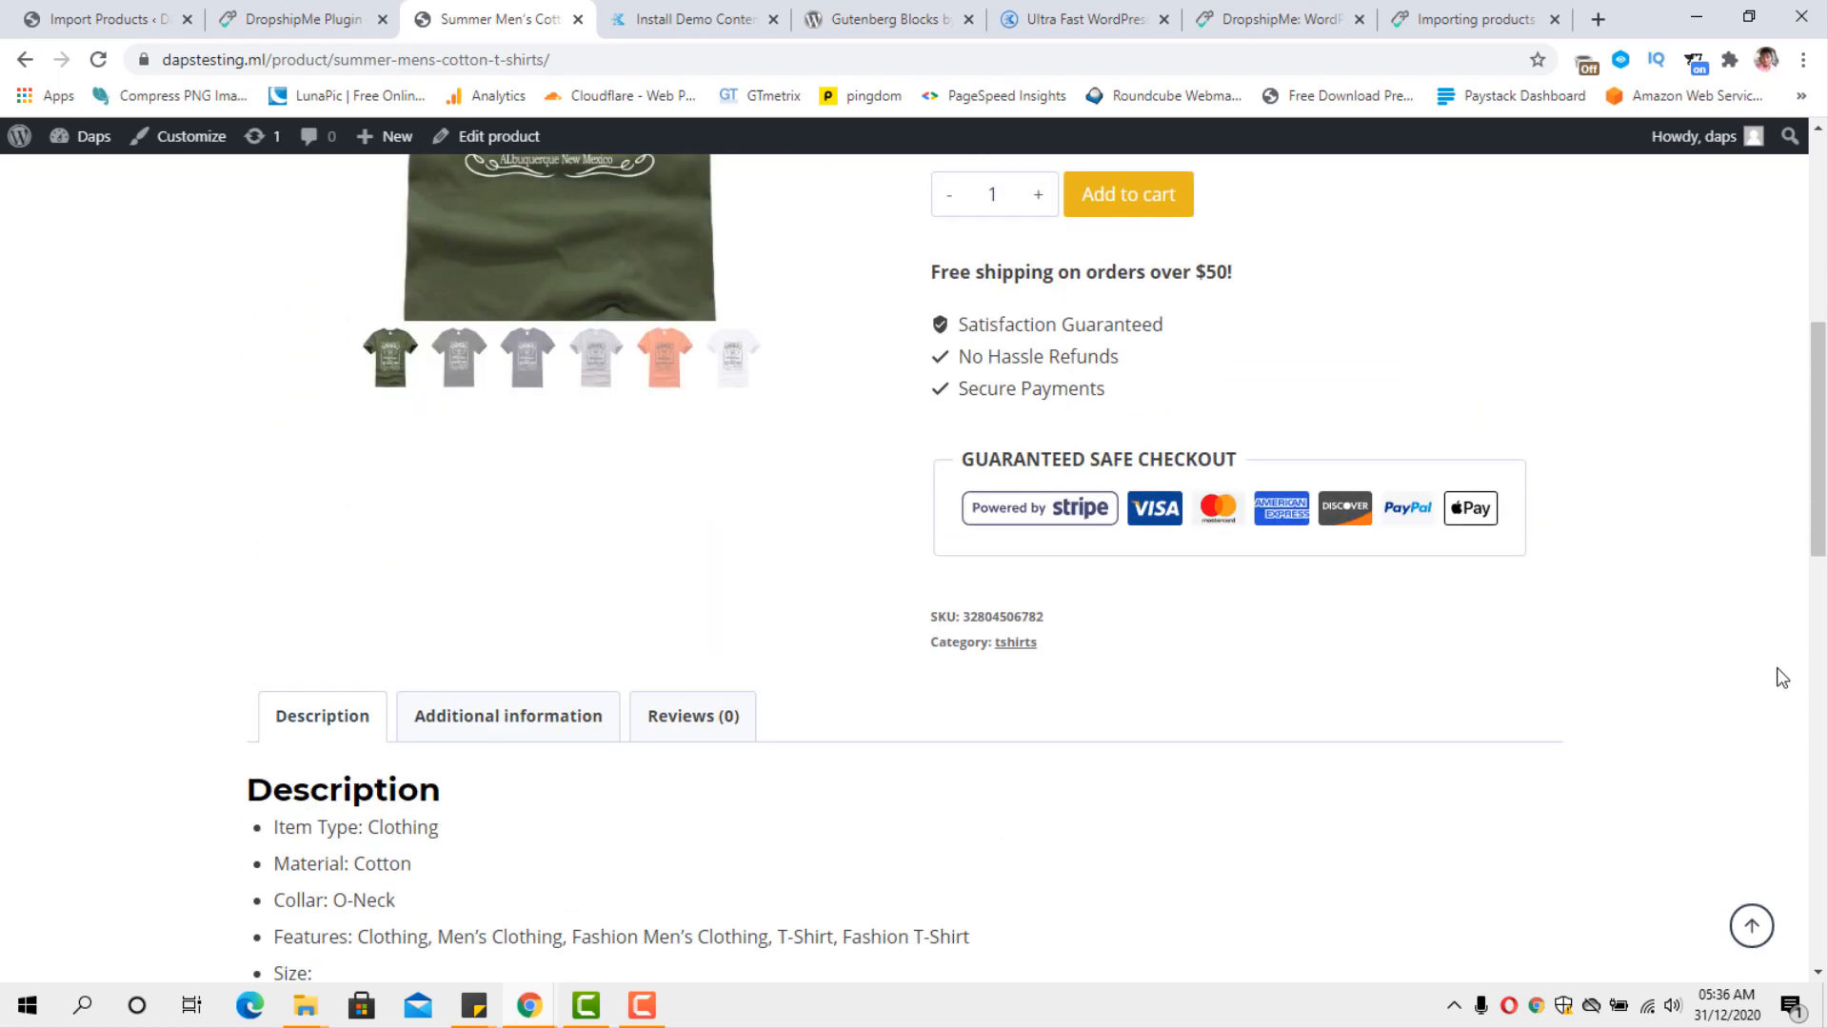
pyautogui.scroll(5, 1779, 677)
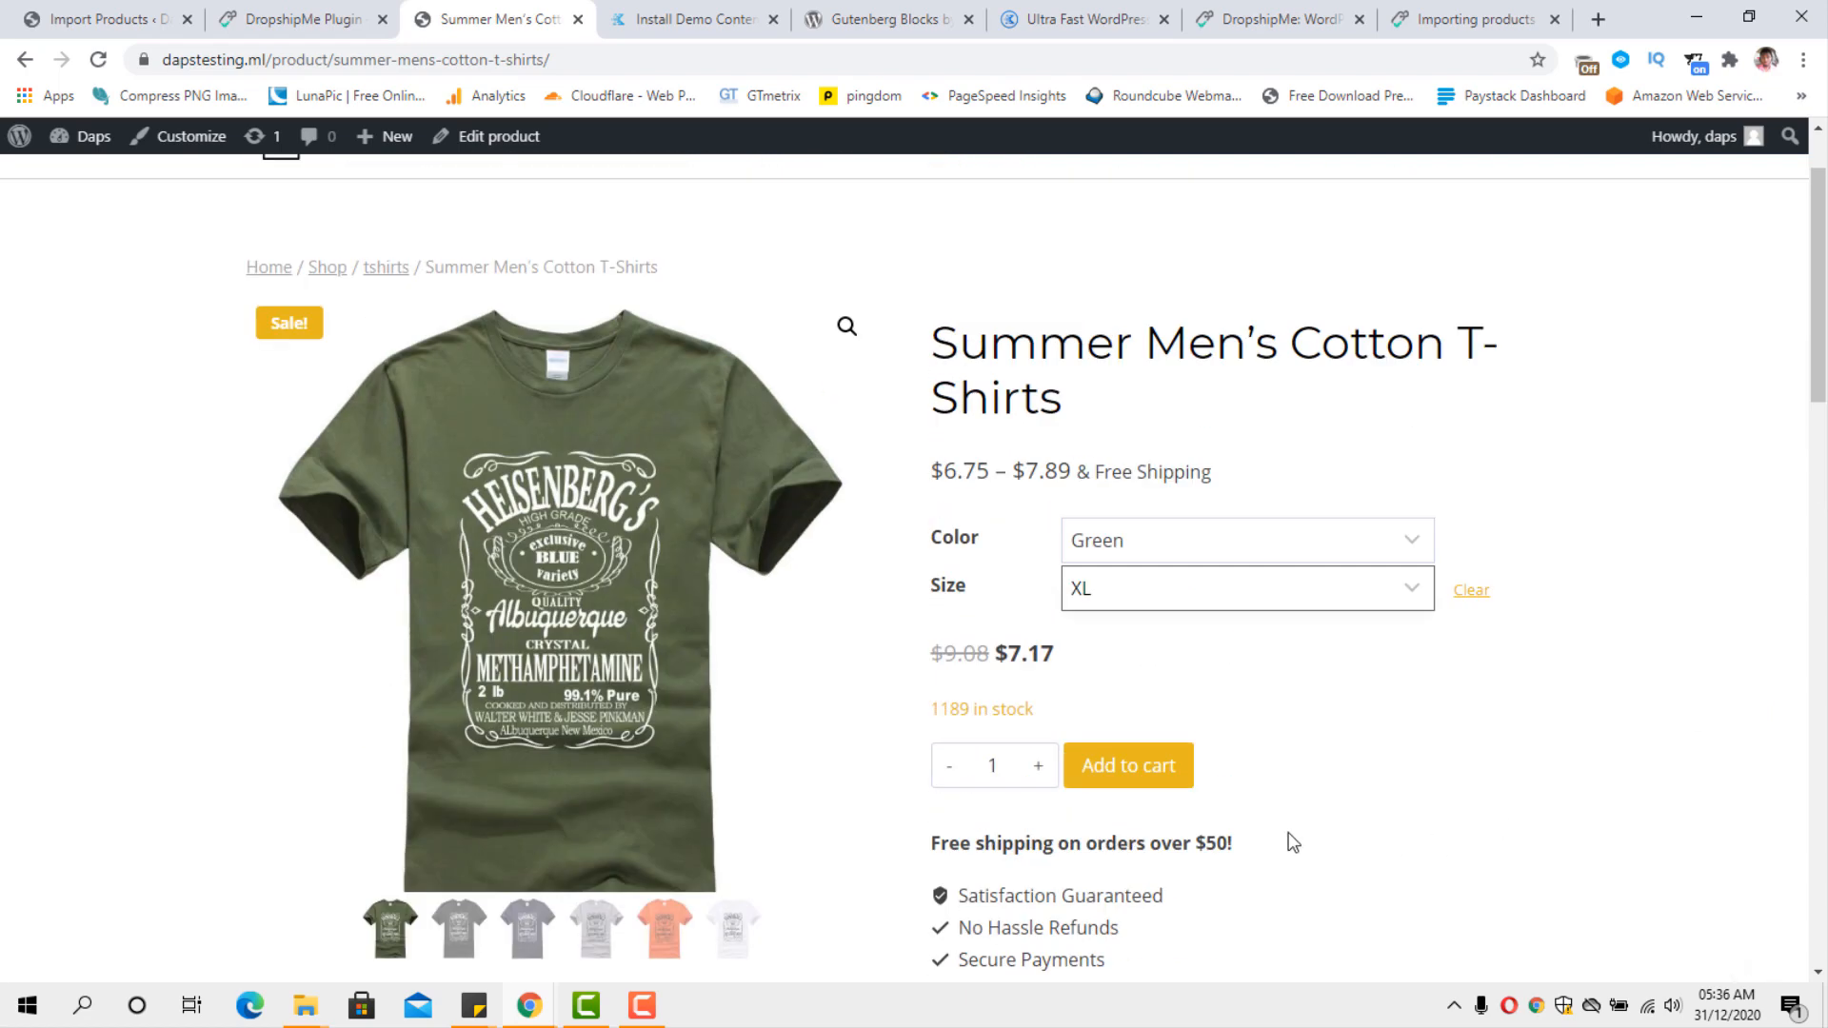
pyautogui.click(1100, 776)
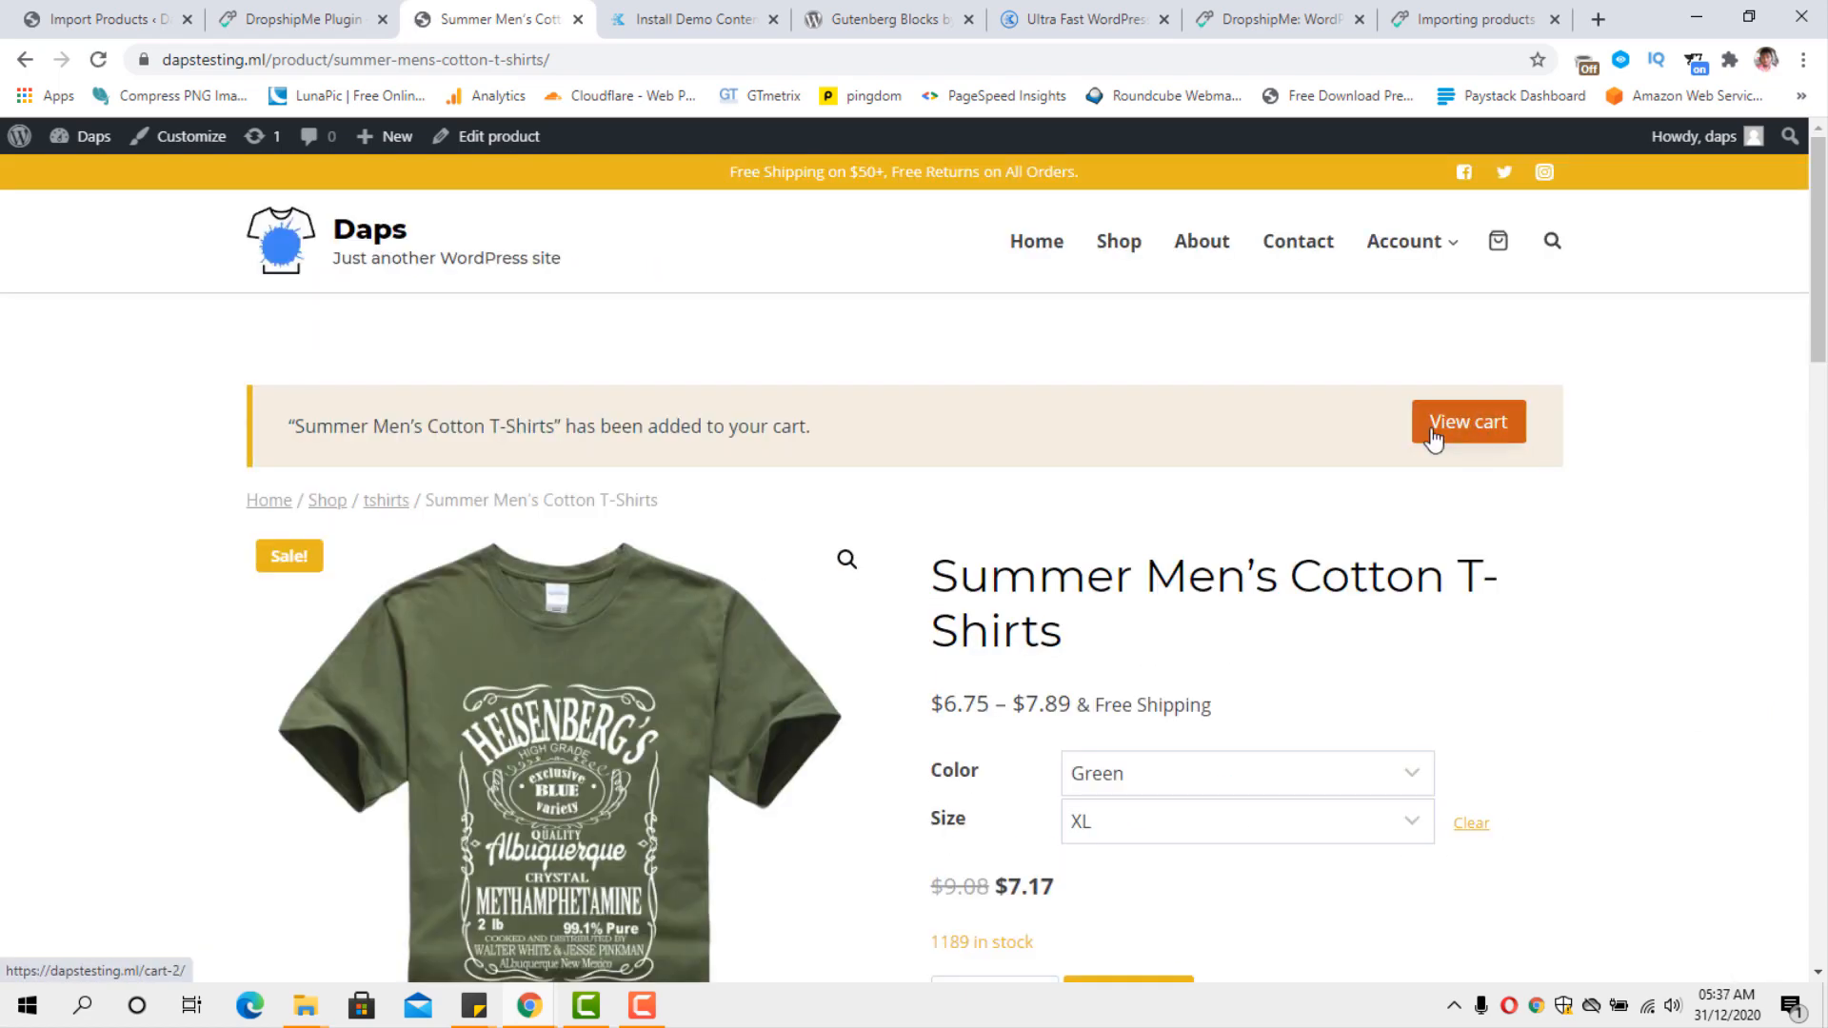
# Review the cart contents from the storefront header and close the cart preview.
pyautogui.scroll(-7, 1546, 493)
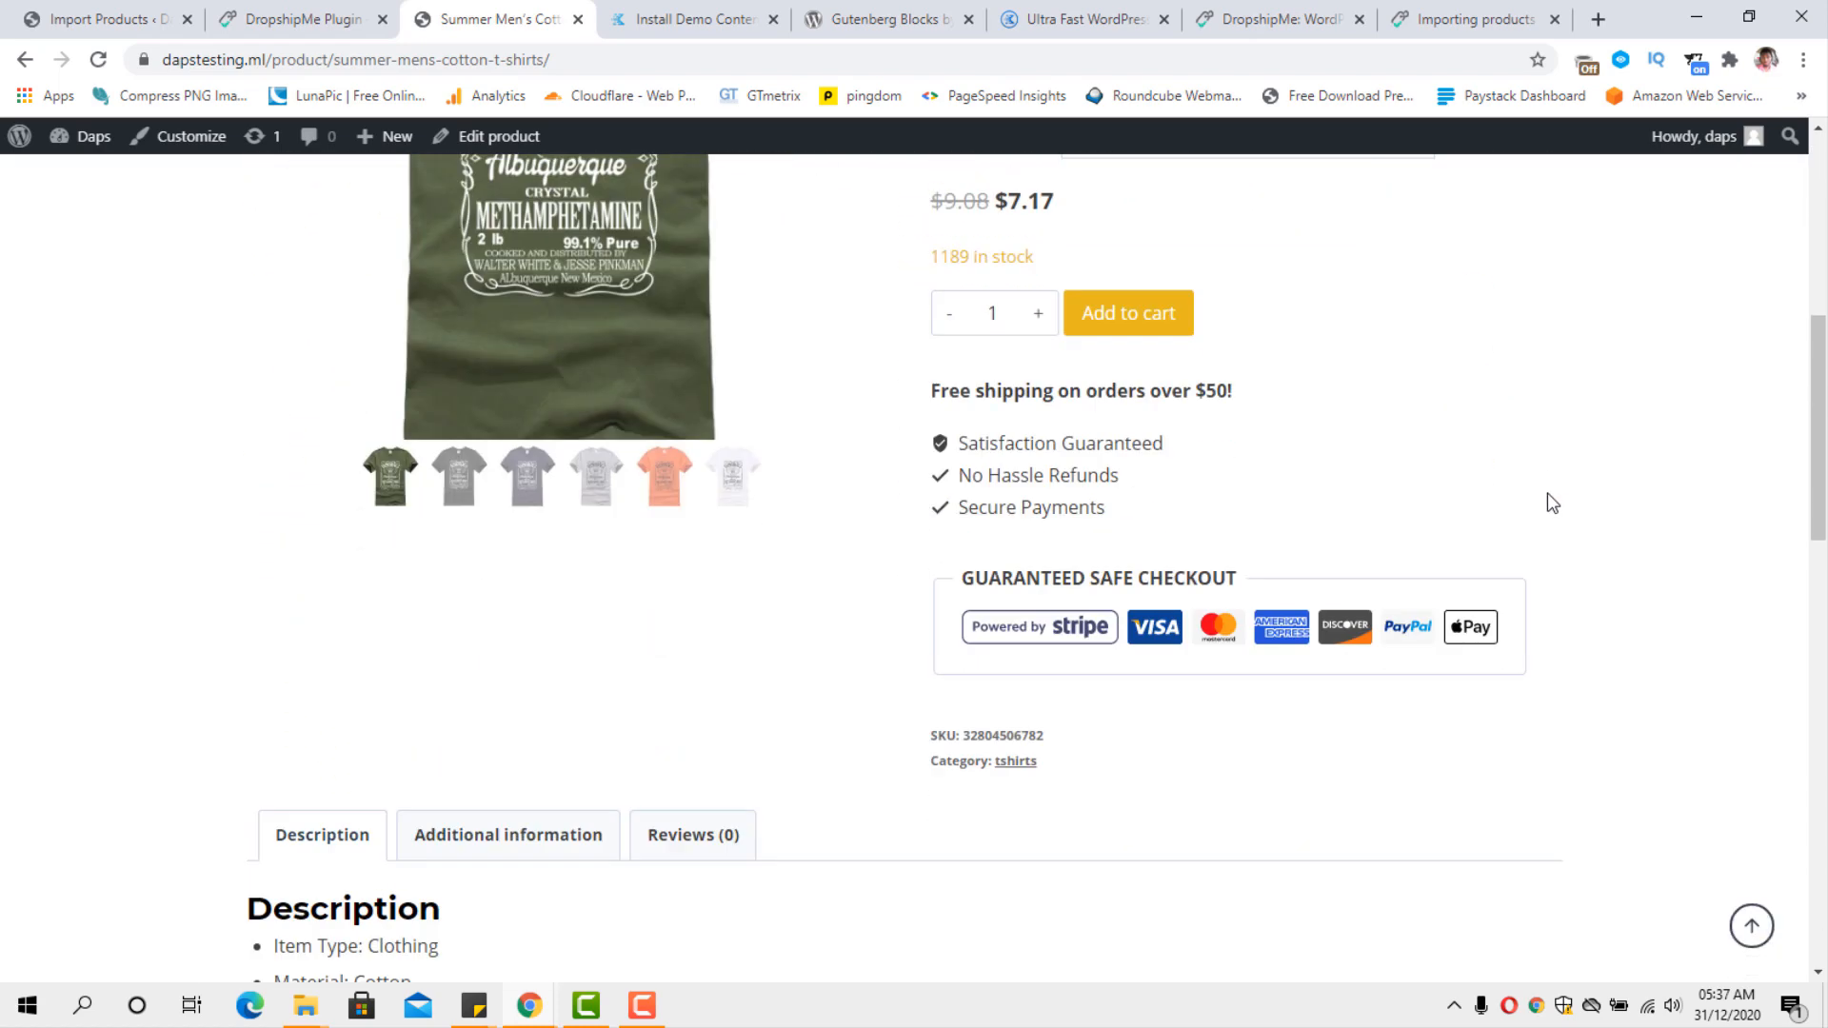
pyautogui.scroll(7, 1545, 493)
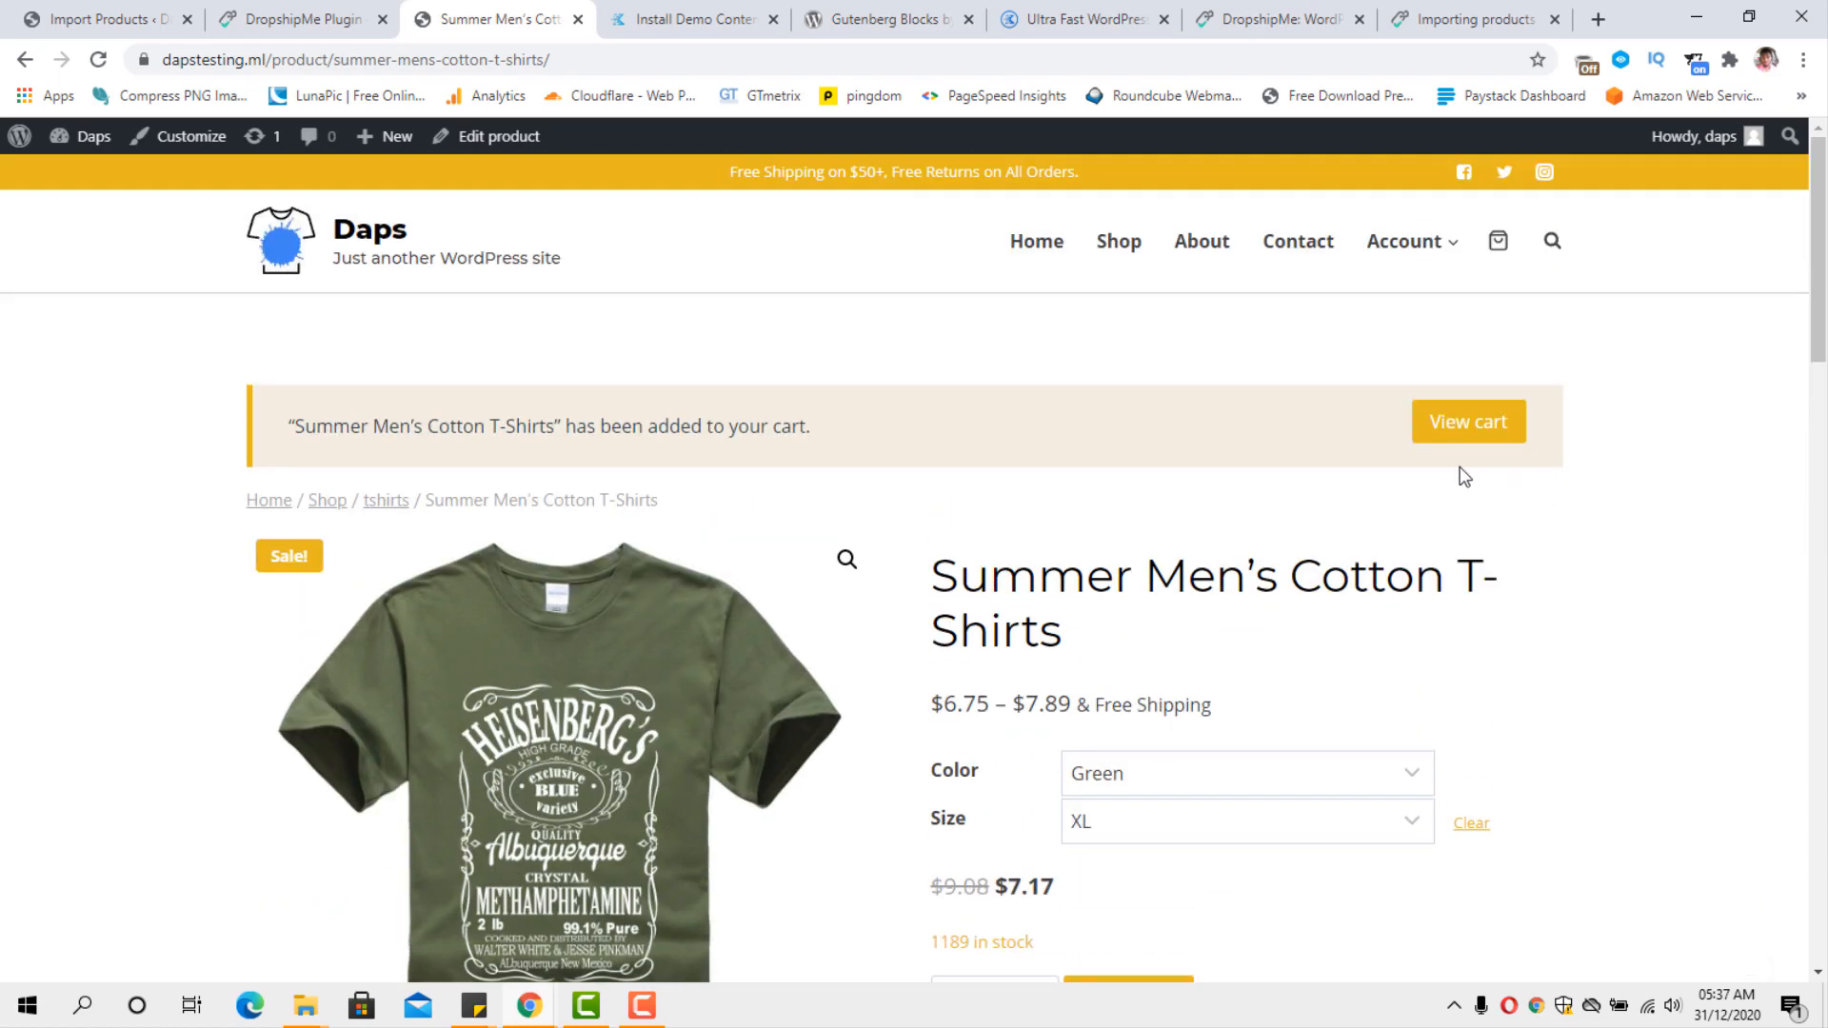
pyautogui.moveTo(1472, 253)
pyautogui.click(1496, 250)
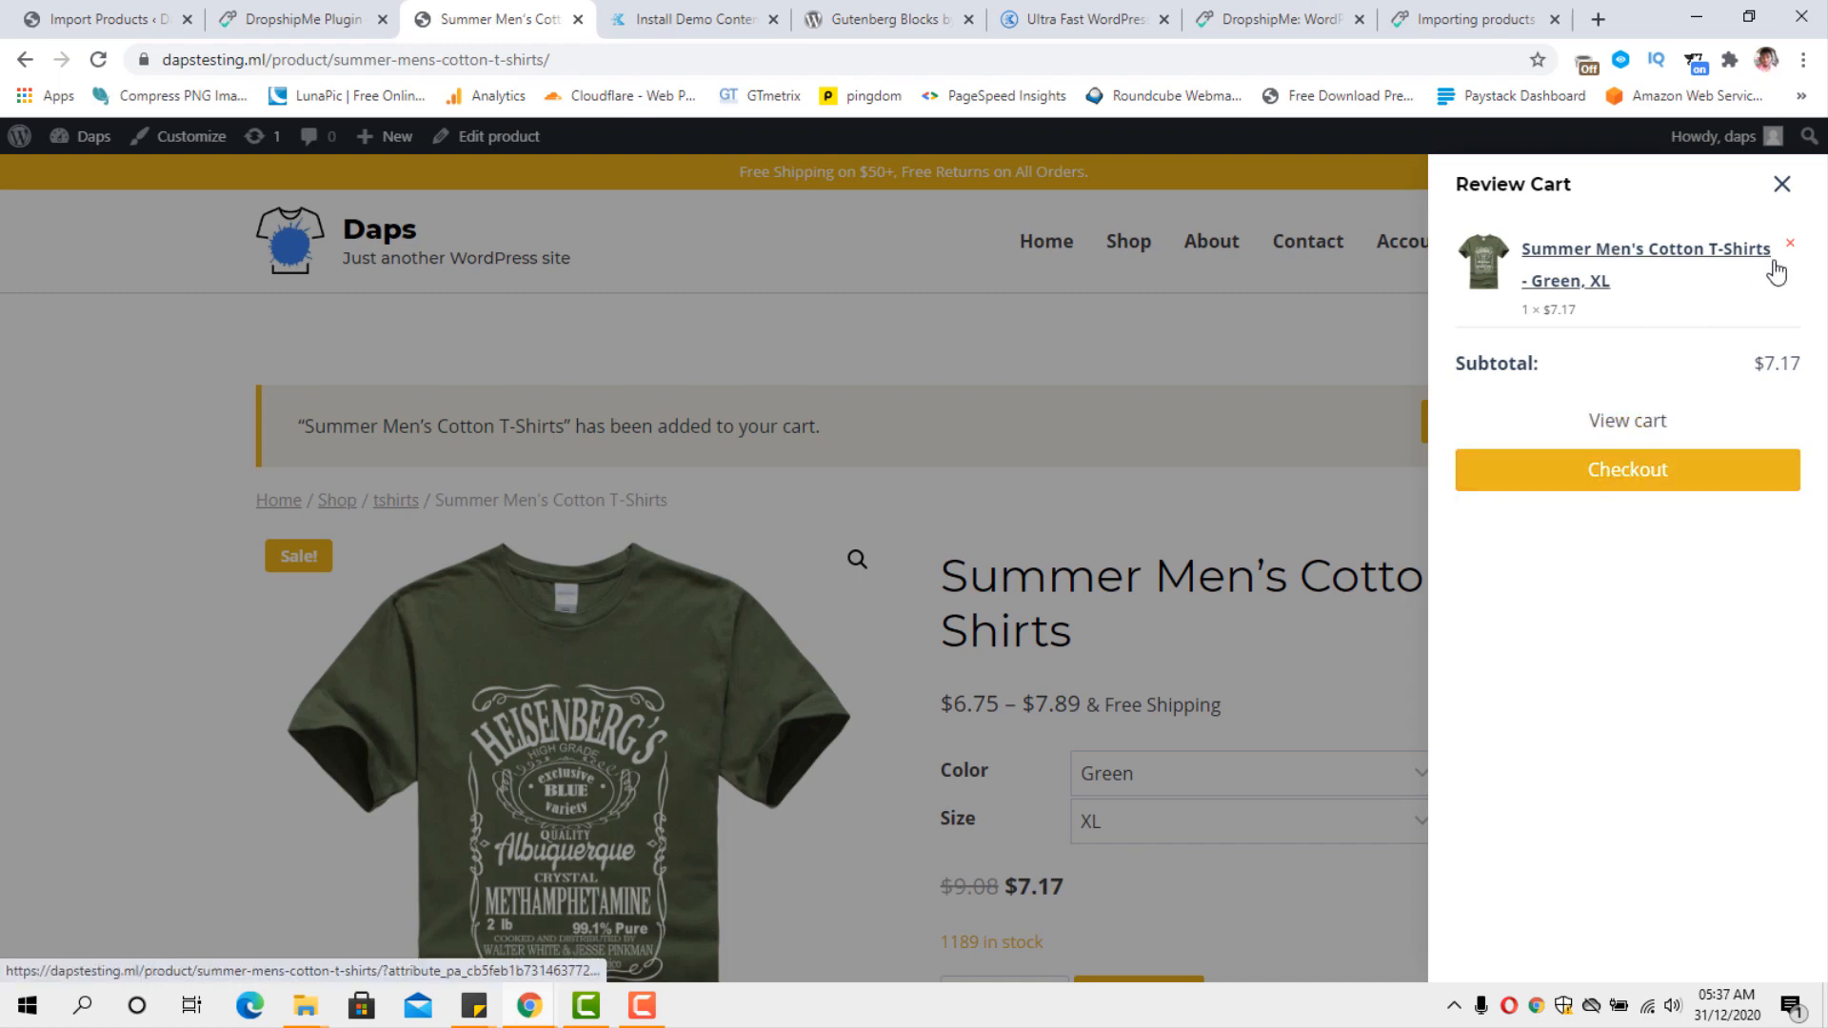
pyautogui.click(1781, 185)
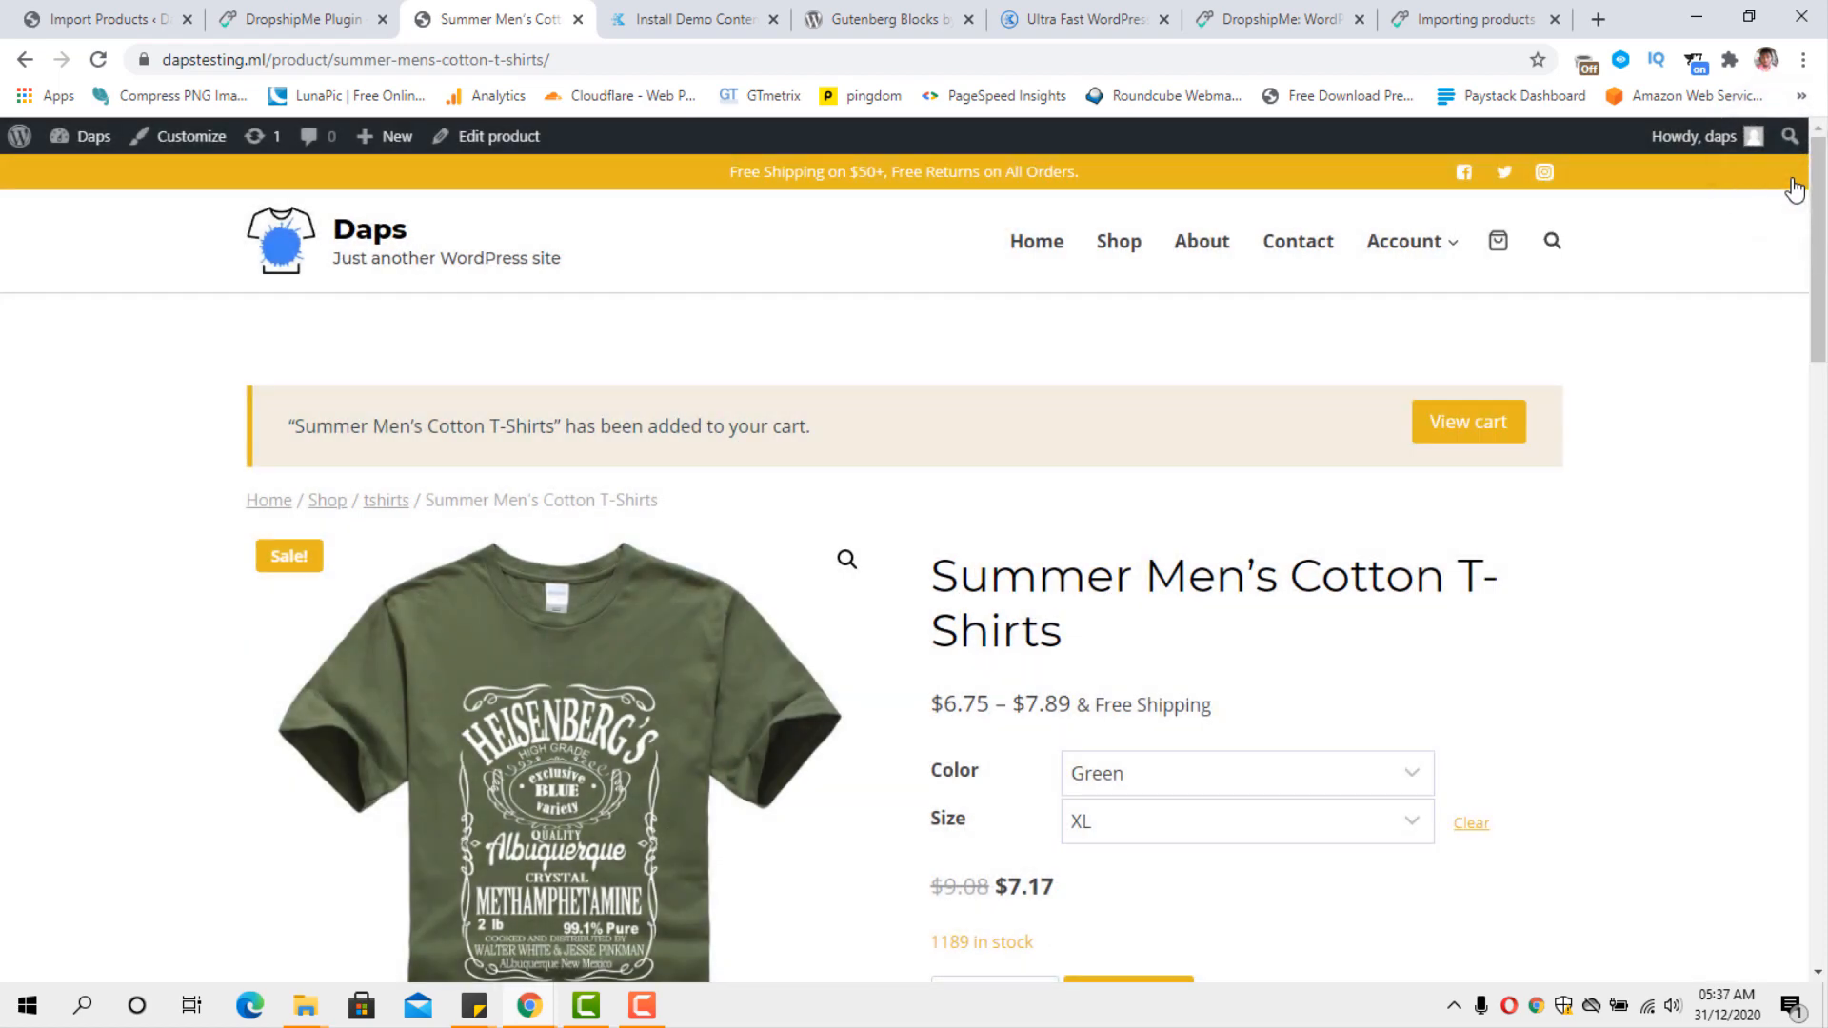
# Examine the T-shirt's description, size table and related products, and check its customer reviews section.
pyautogui.scroll(-1, 1700, 301)
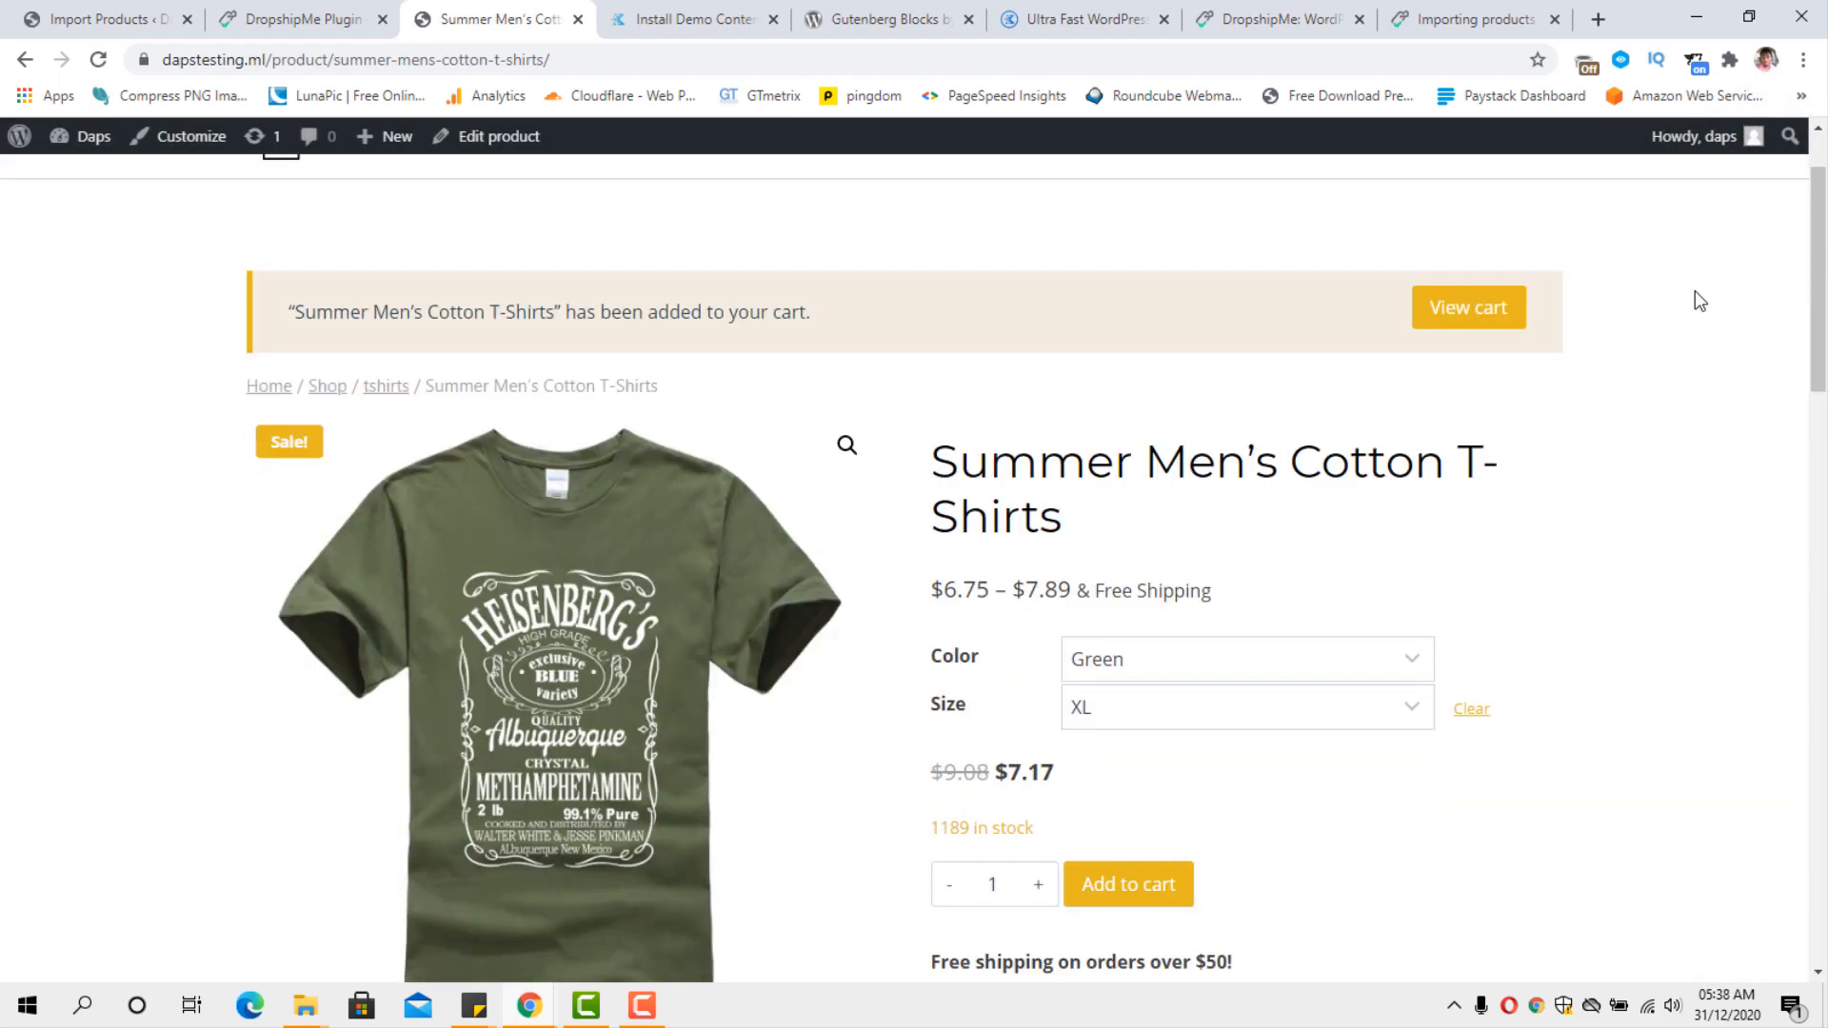
pyautogui.scroll(-6, 1694, 292)
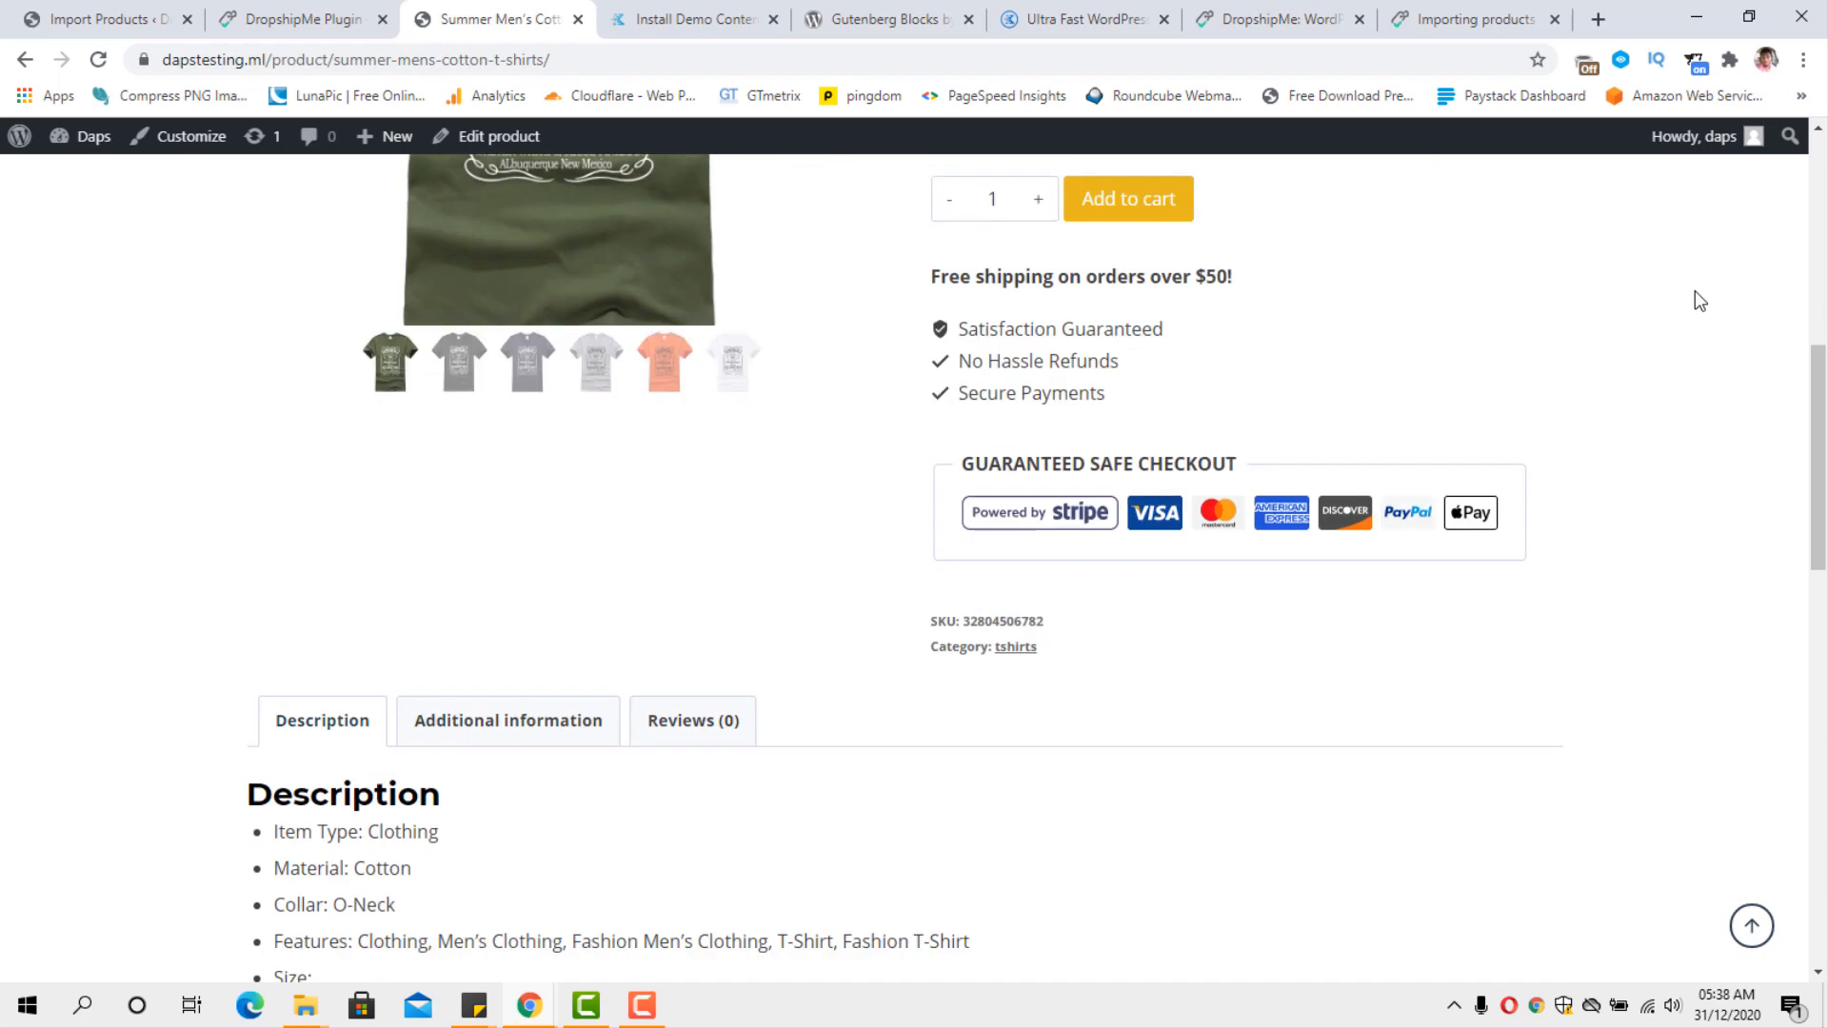
pyautogui.scroll(-2, 1699, 301)
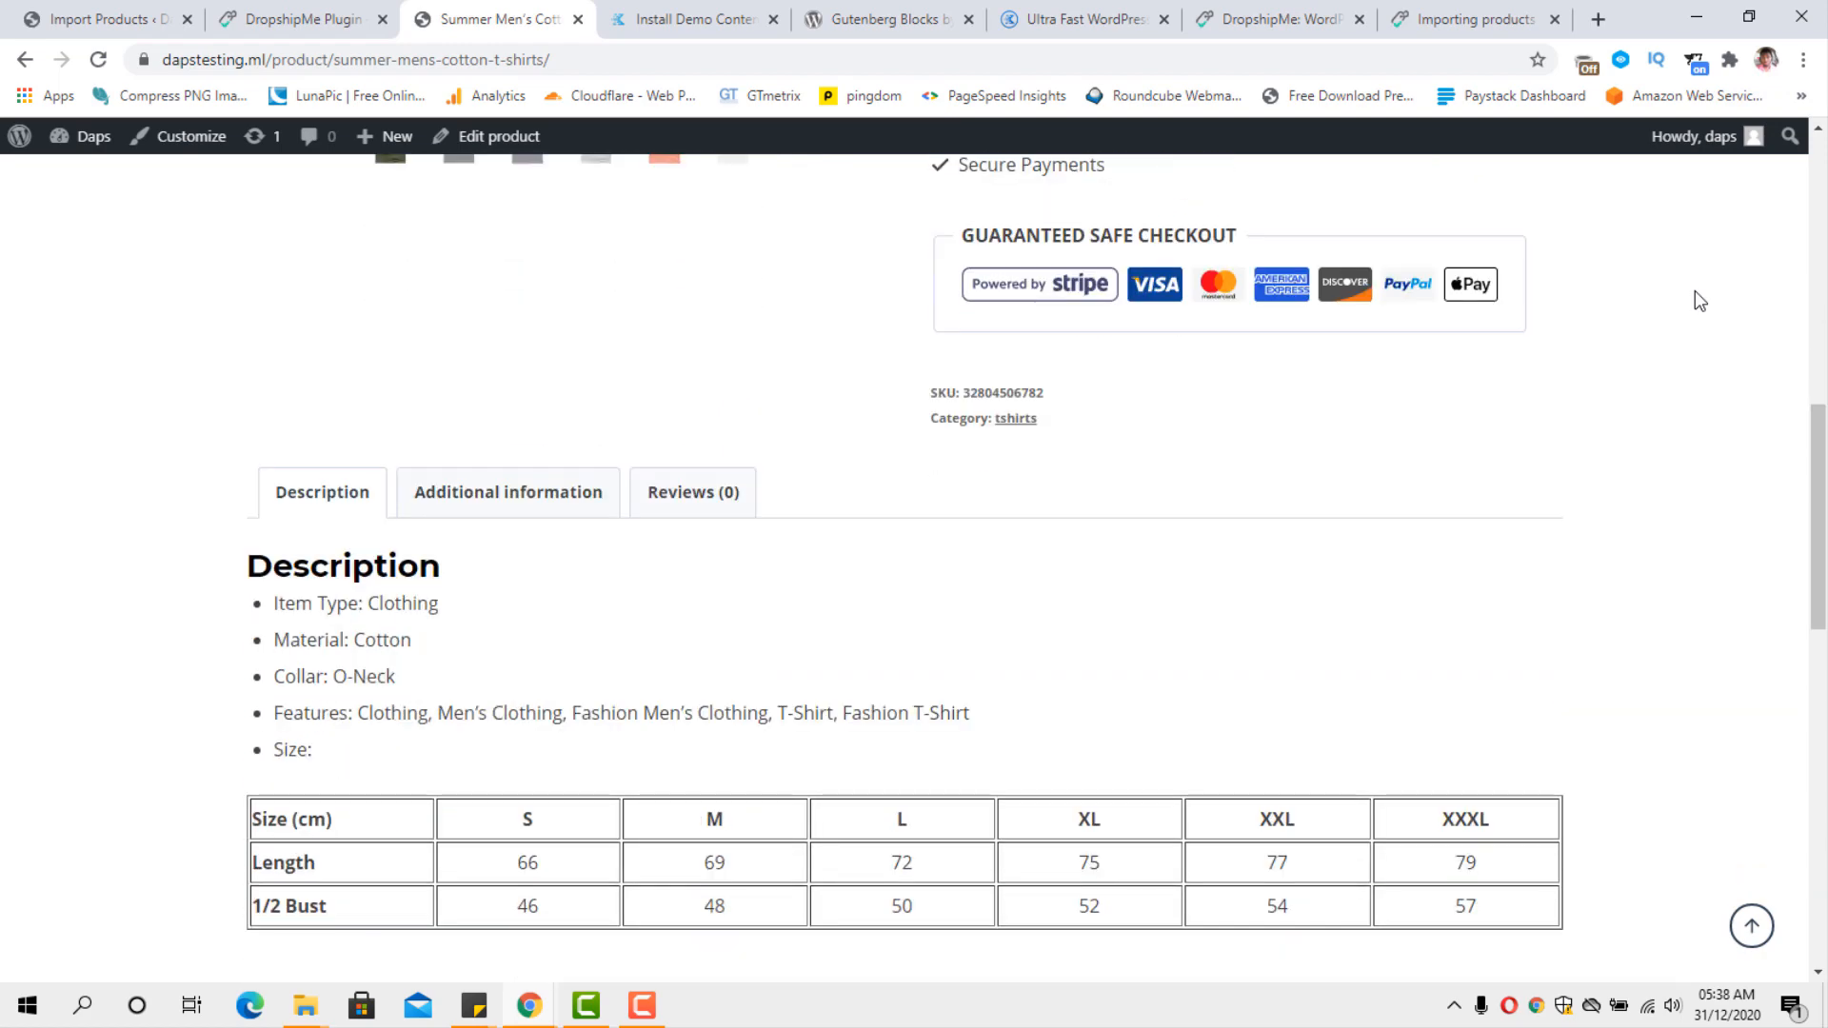
pyautogui.scroll(-3, 1699, 301)
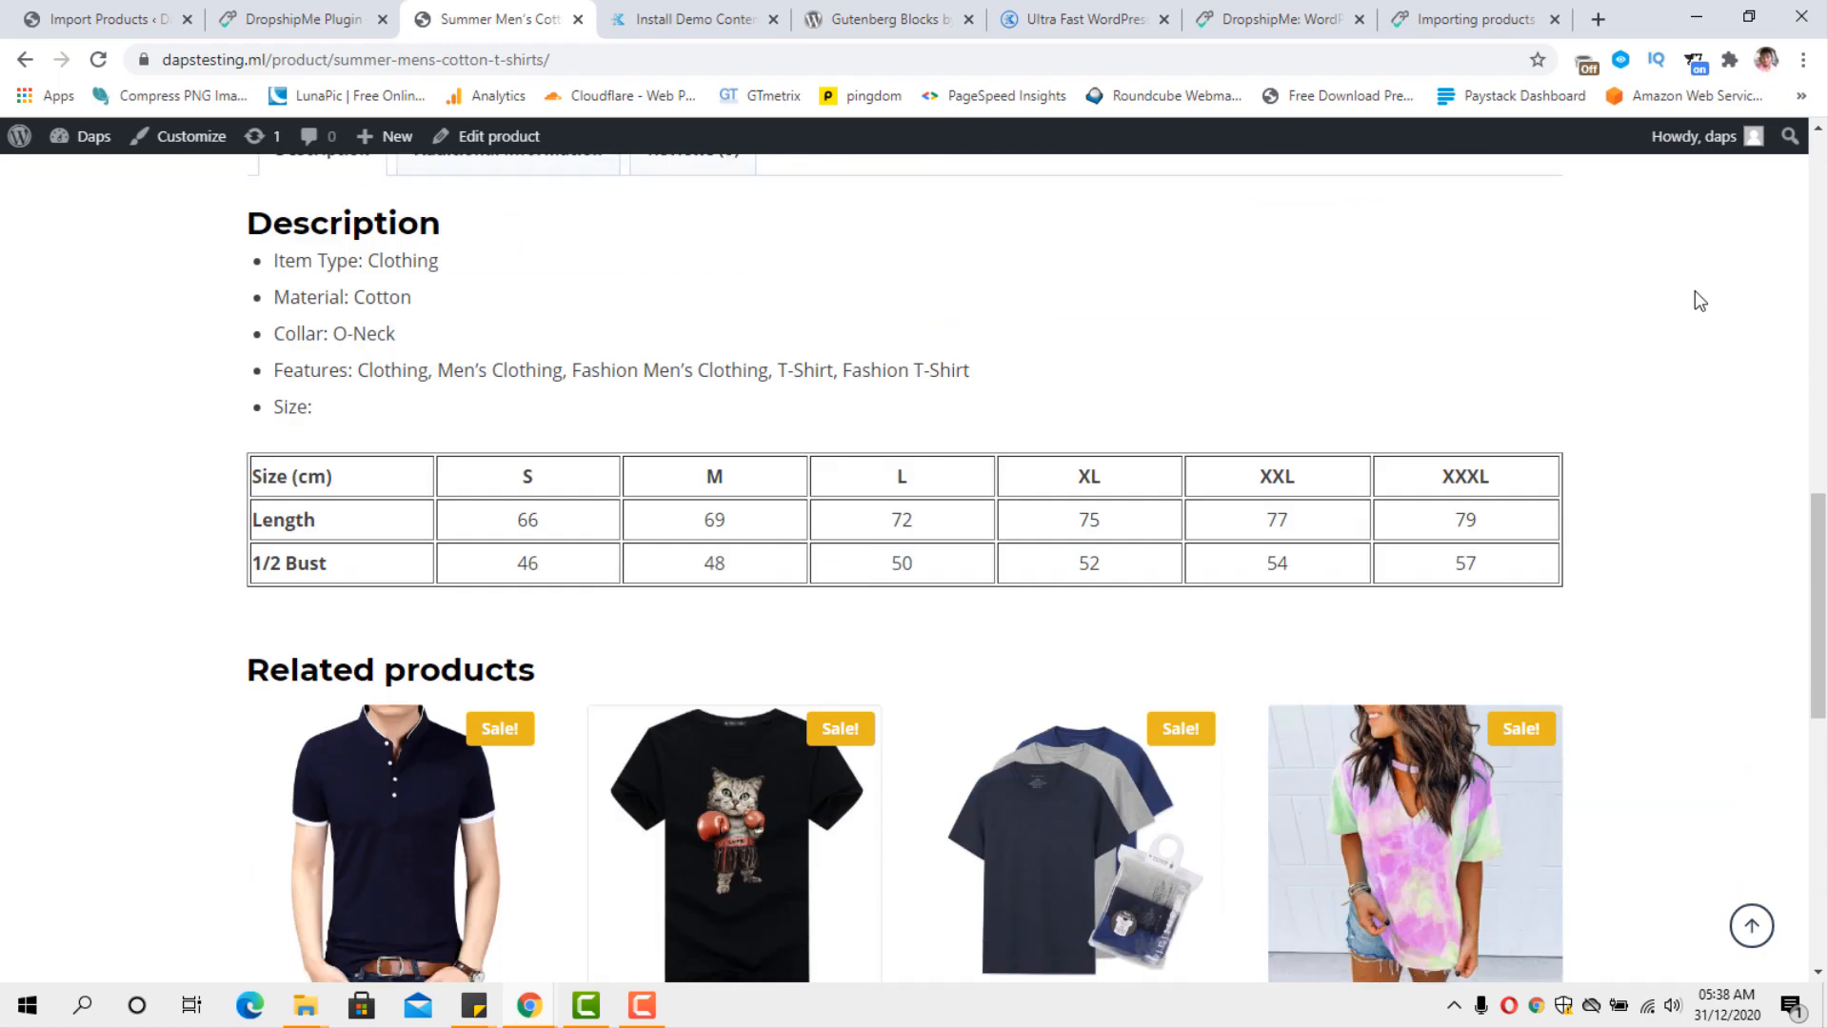
pyautogui.scroll(3, 1699, 300)
pyautogui.scroll(-1, 1699, 300)
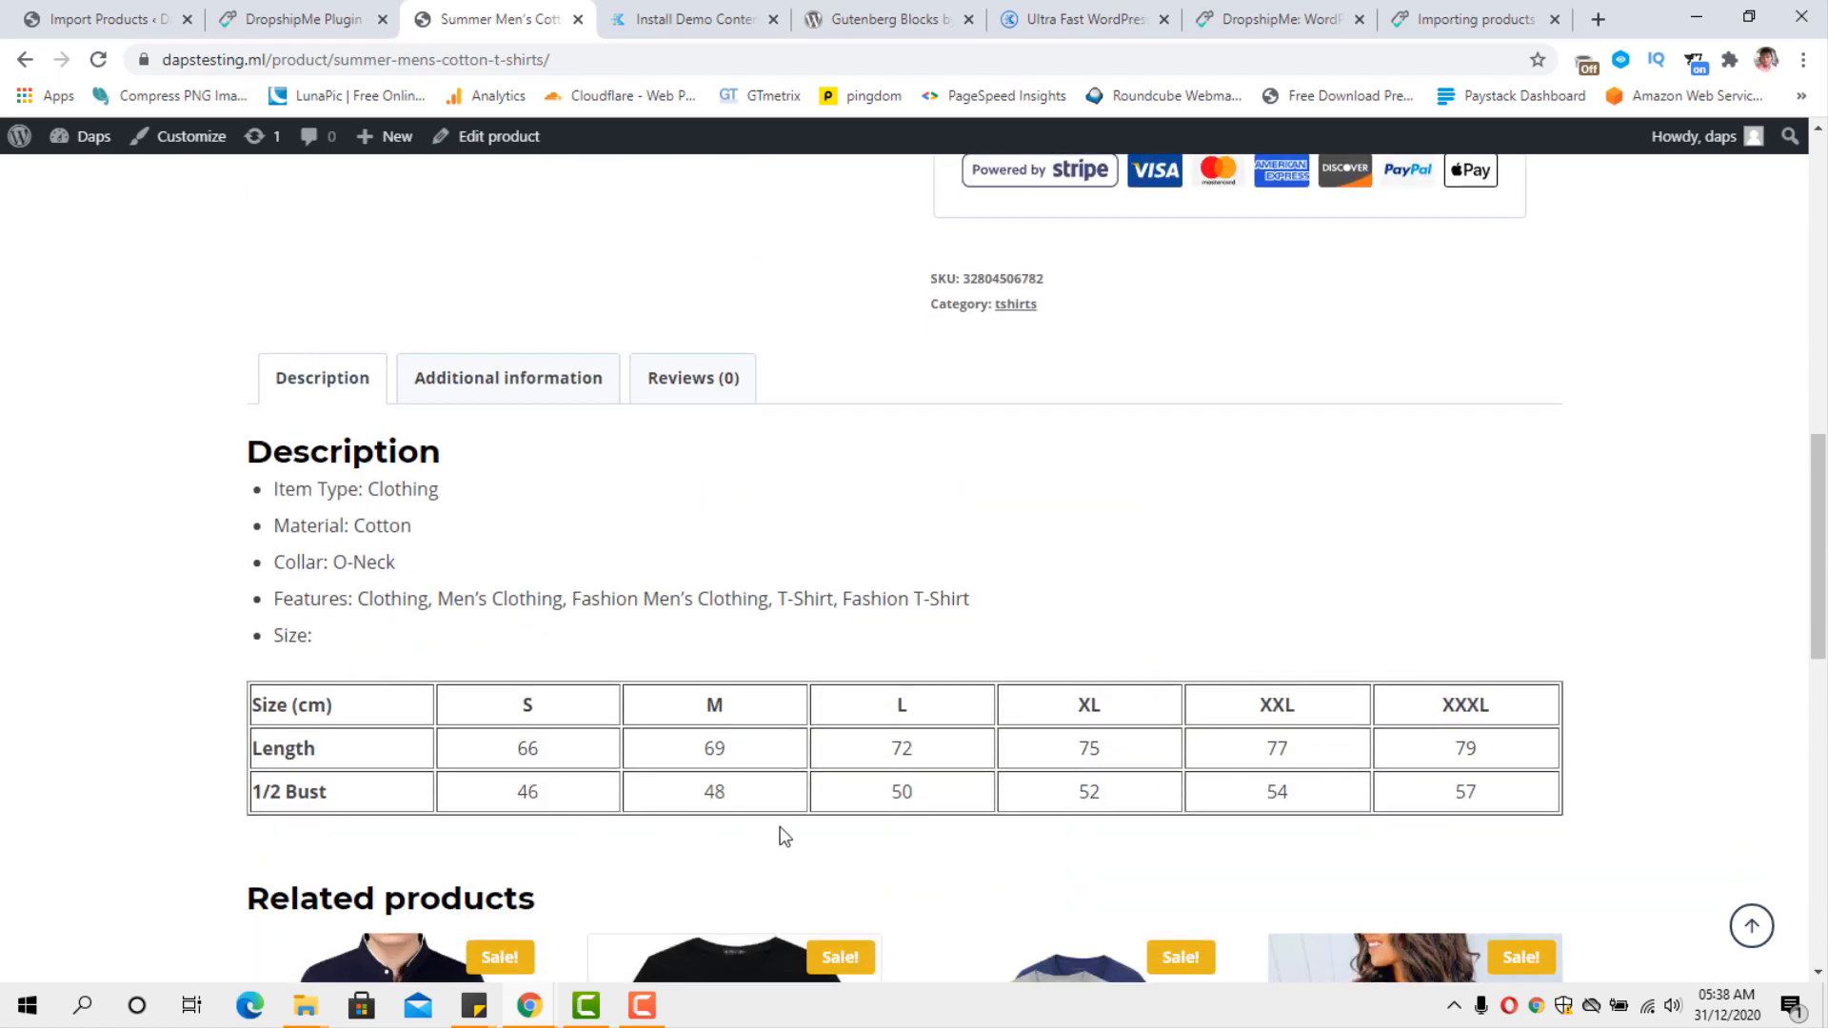
pyautogui.scroll(-3, 898, 825)
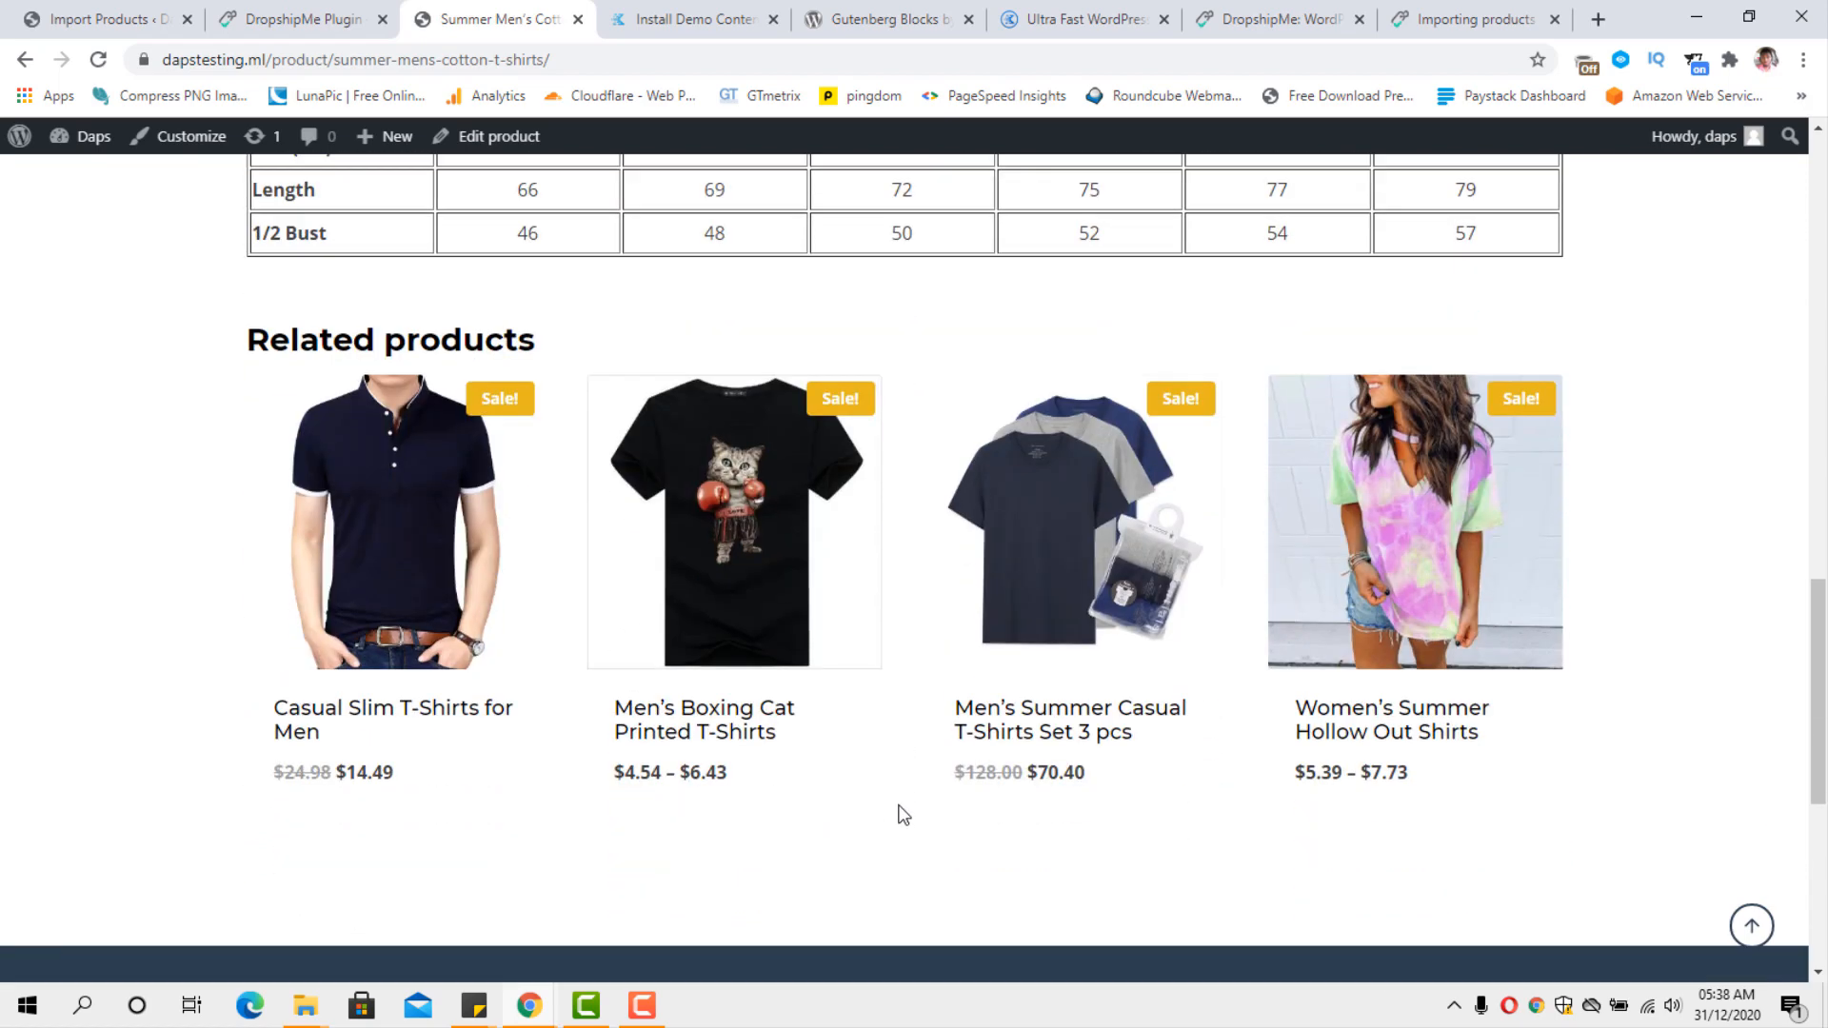
pyautogui.scroll(3, 902, 815)
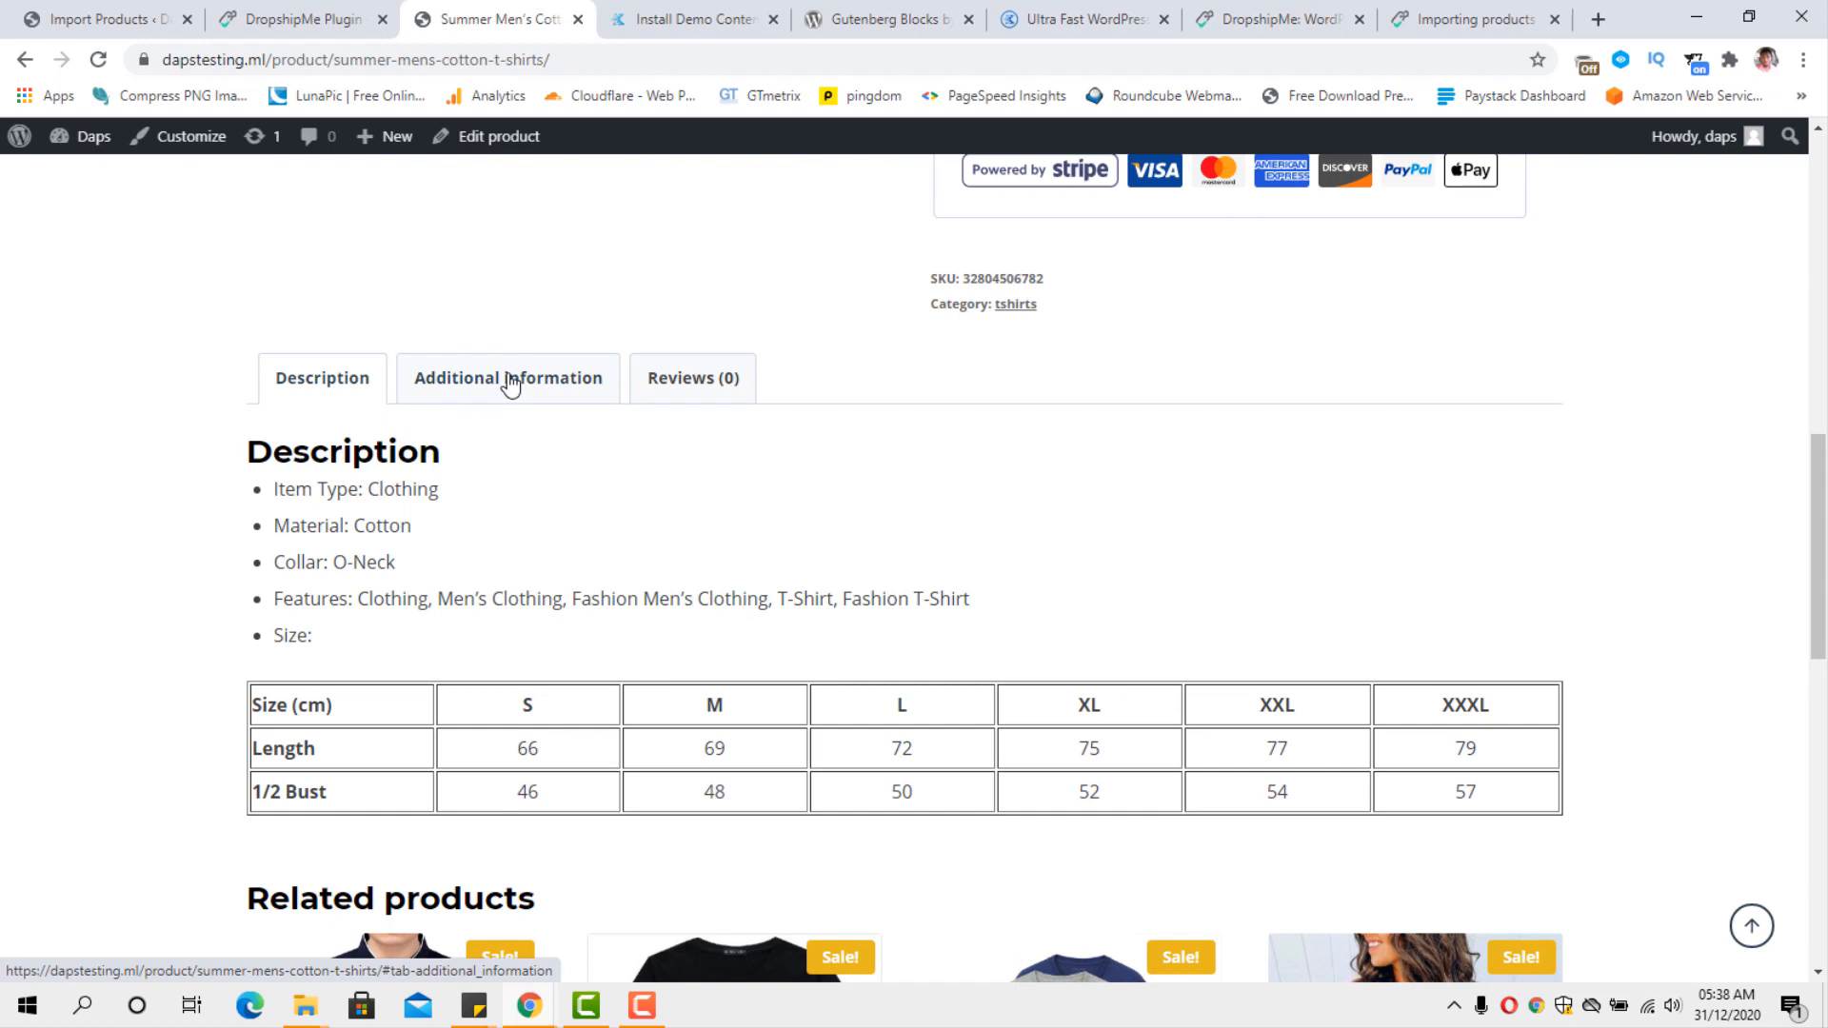
pyautogui.click(699, 381)
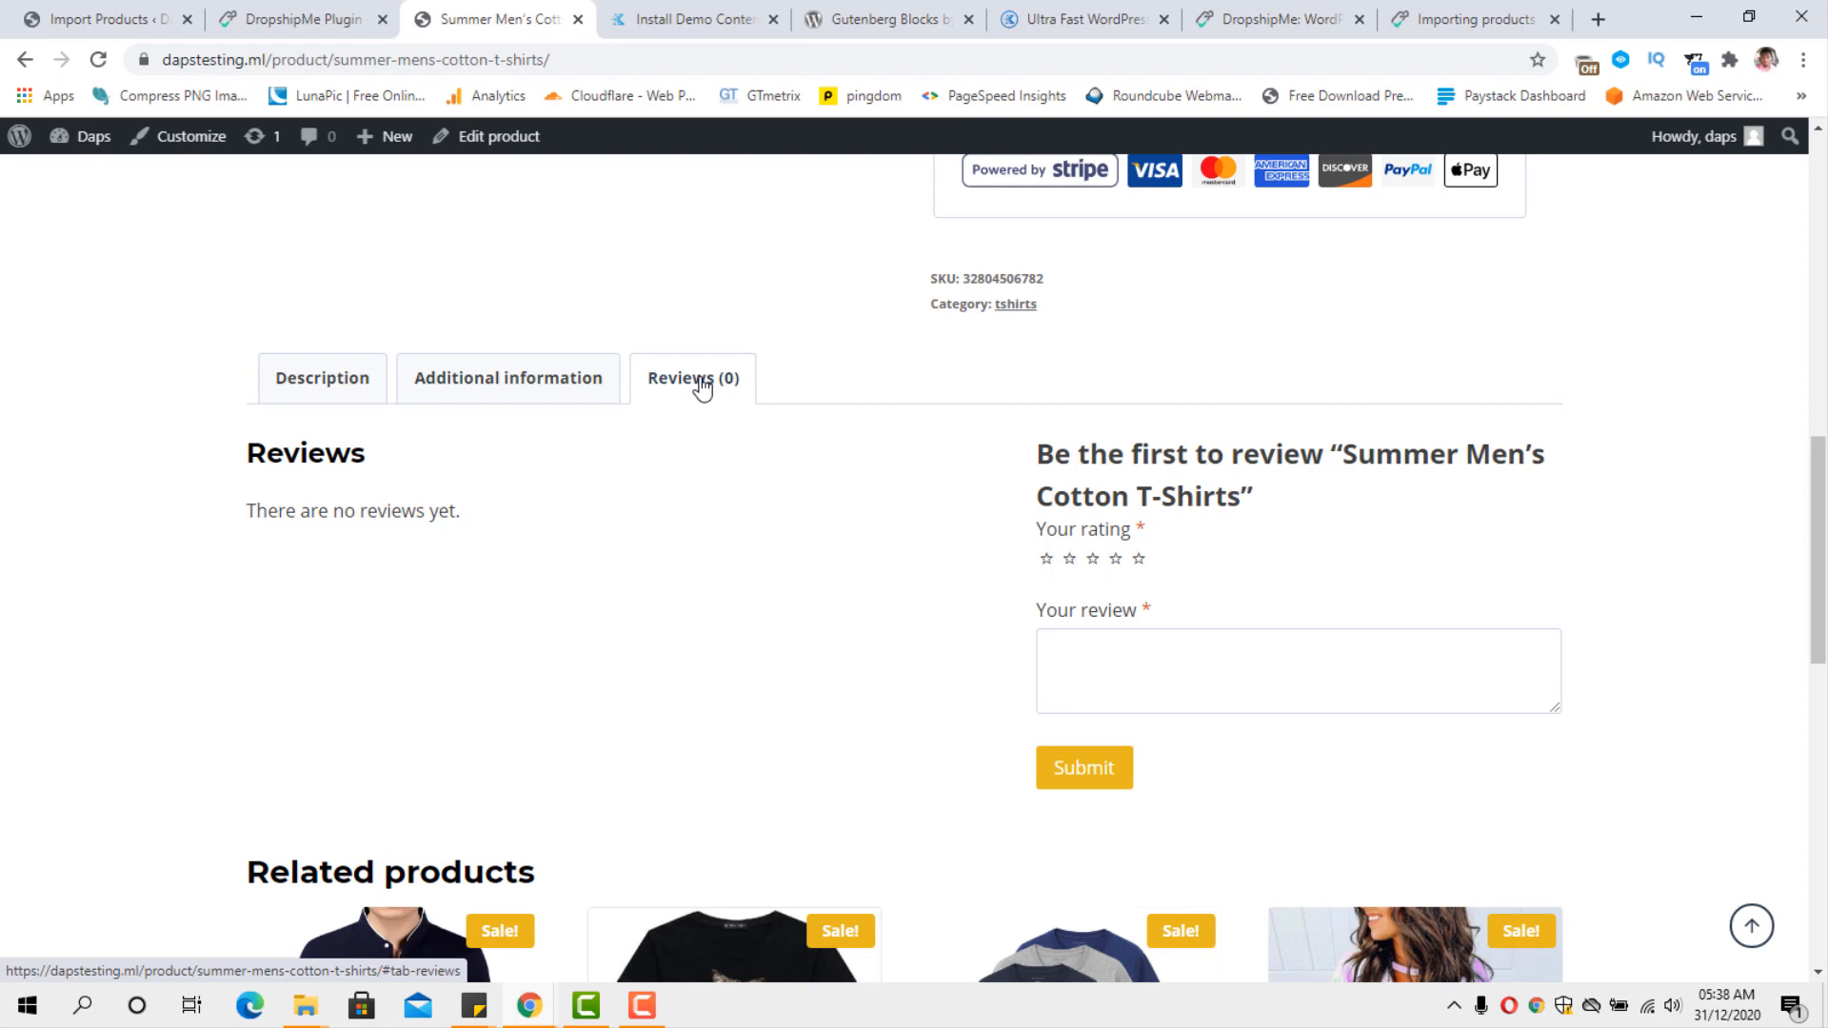
# Return to the WordPress admin and open the Dropship Me page for importing reviews.
pyautogui.click(104, 19)
pyautogui.scroll(-1, 360, 387)
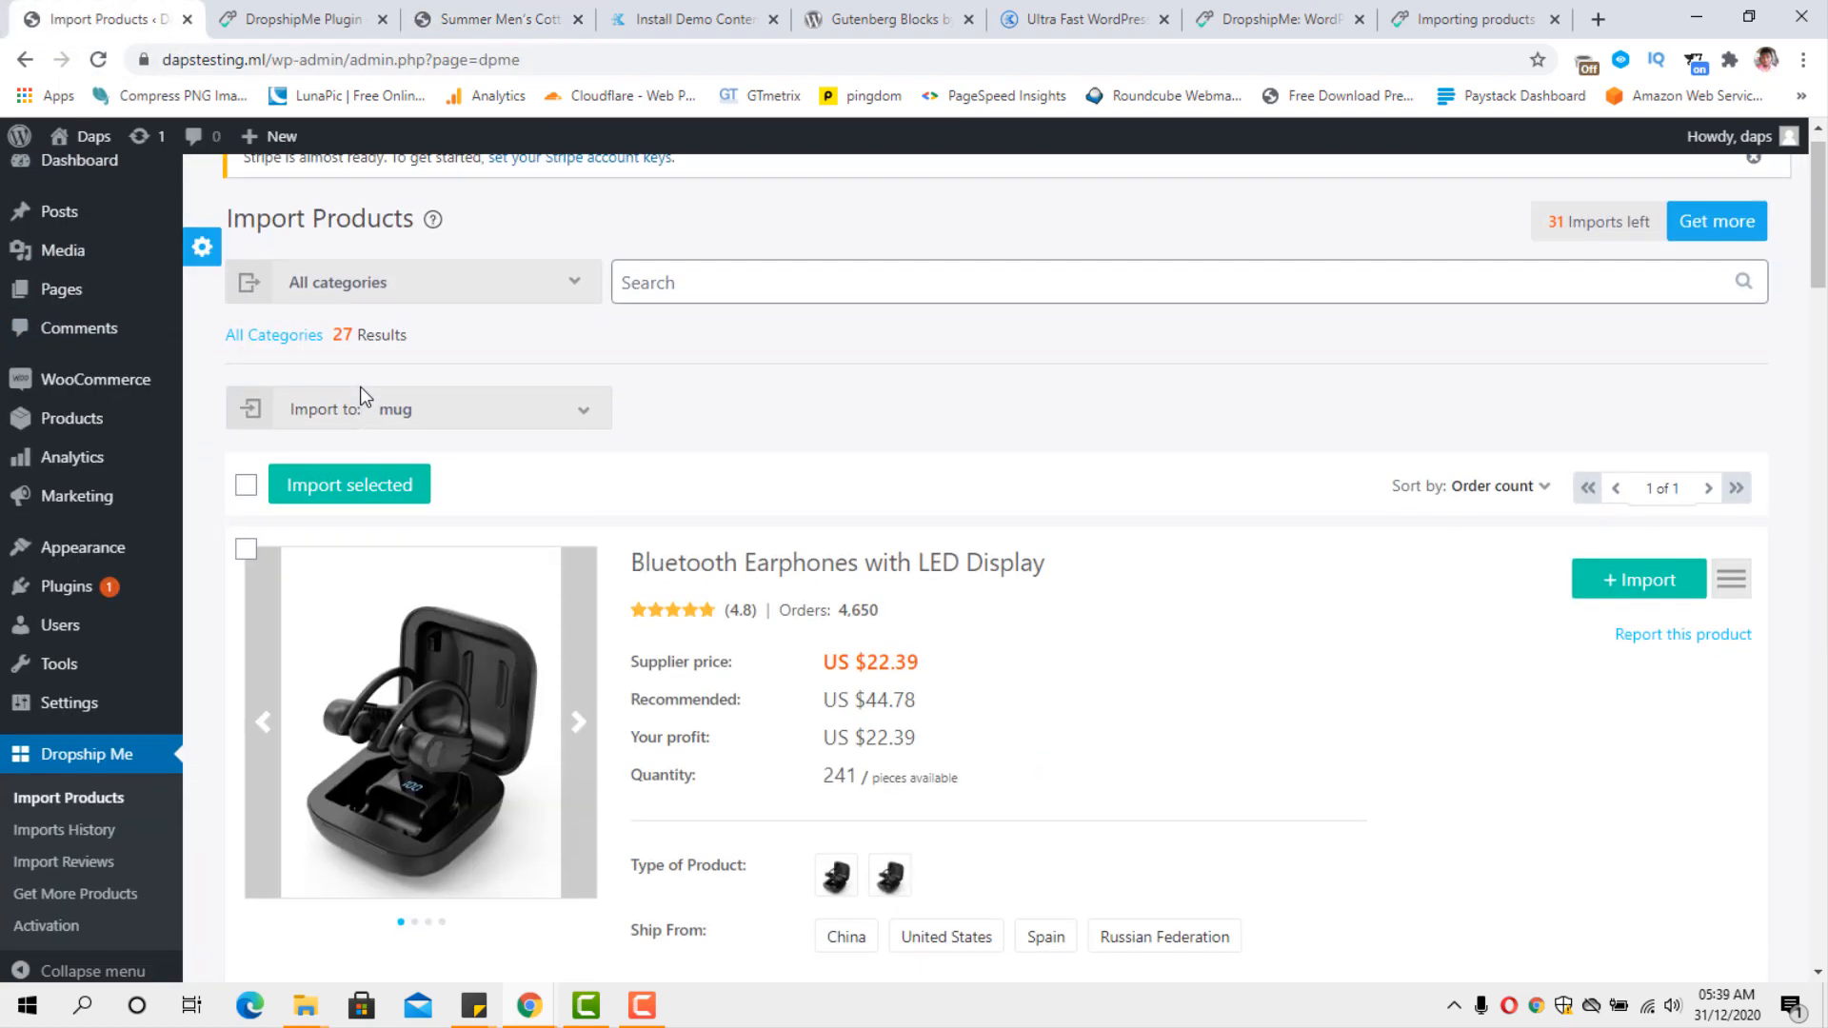
pyautogui.scroll(-3, 359, 386)
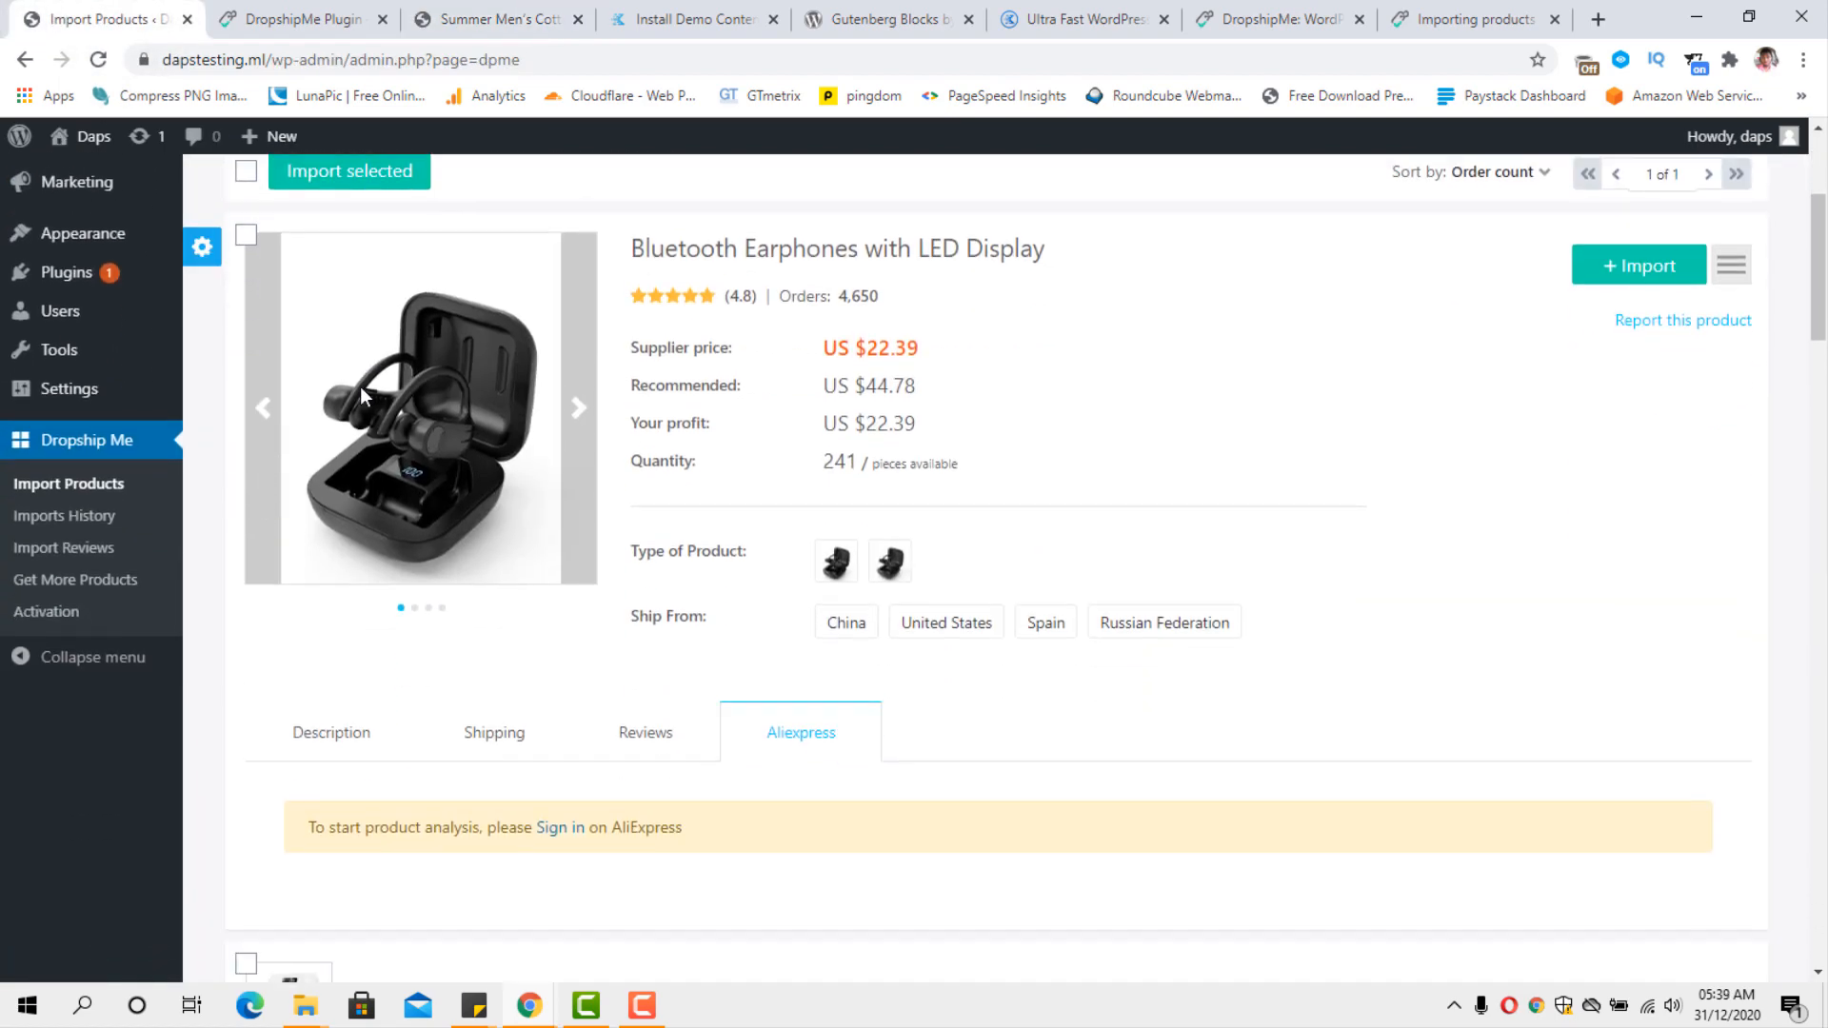
pyautogui.click(52, 554)
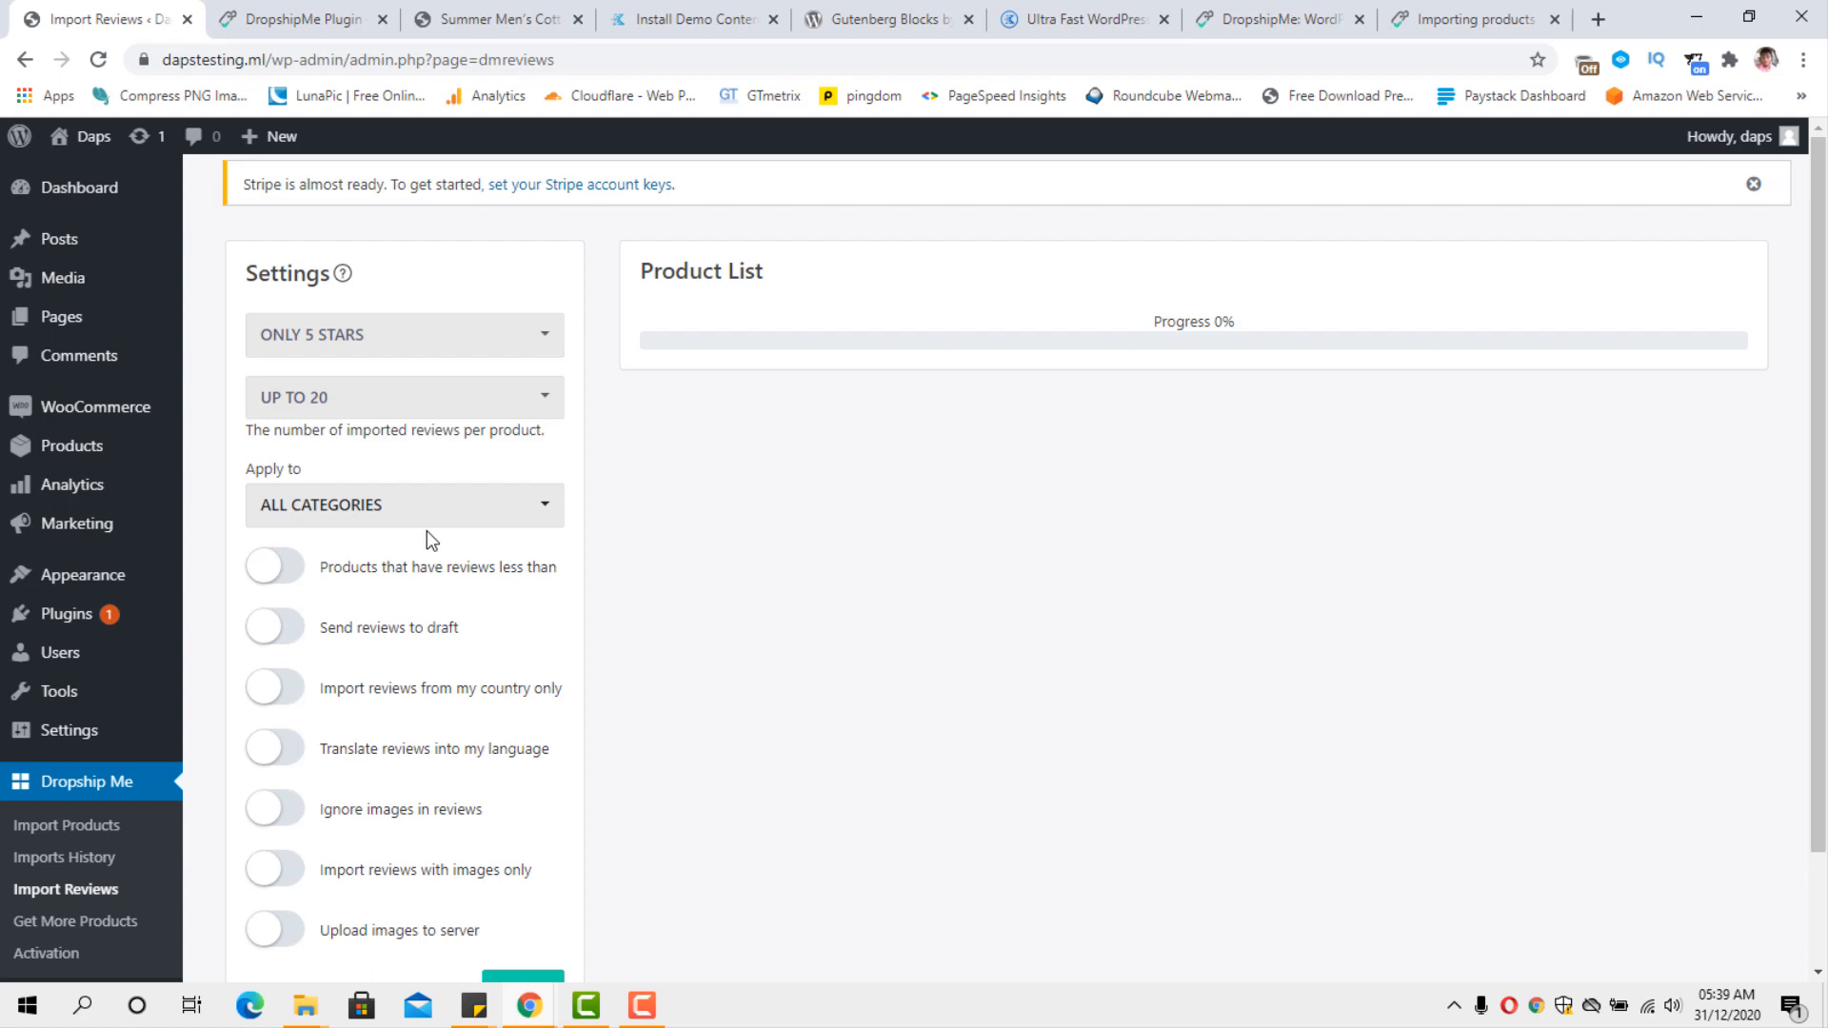
# Set the review import rating filter to 4 stars and higher, and look over the remaining import options.
pyautogui.click(522, 339)
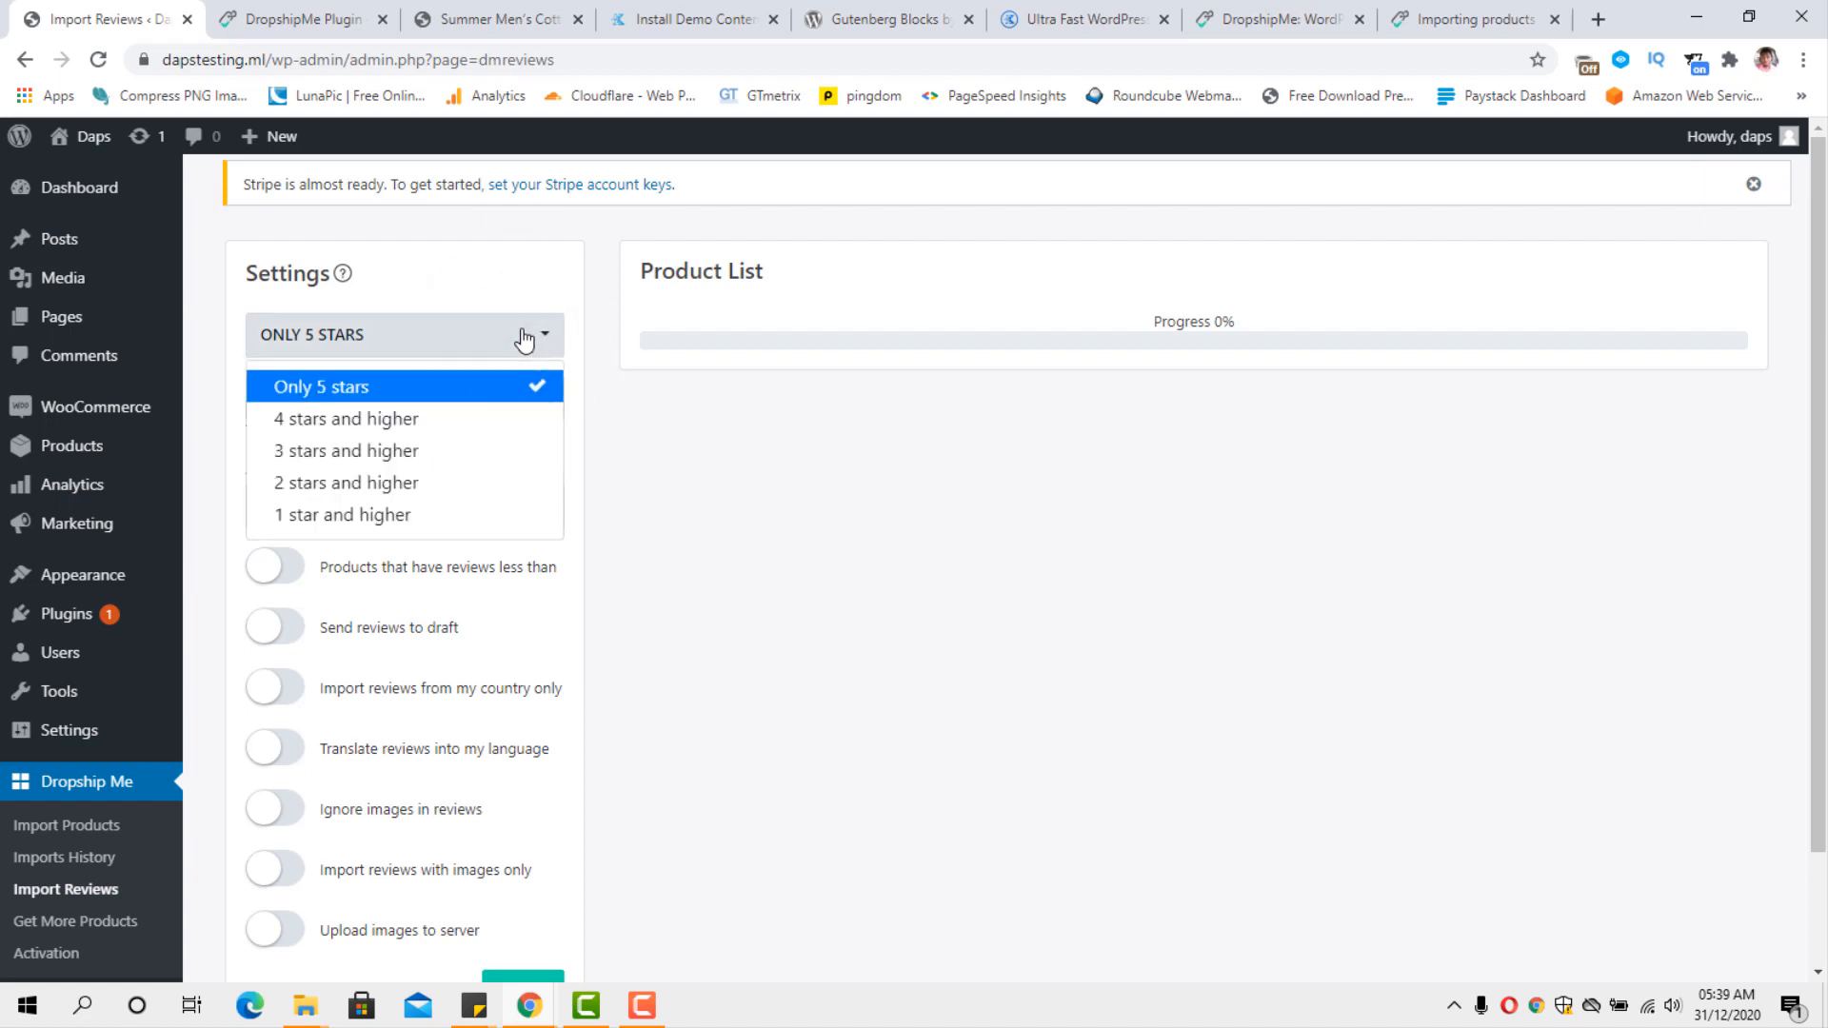
pyautogui.click(410, 420)
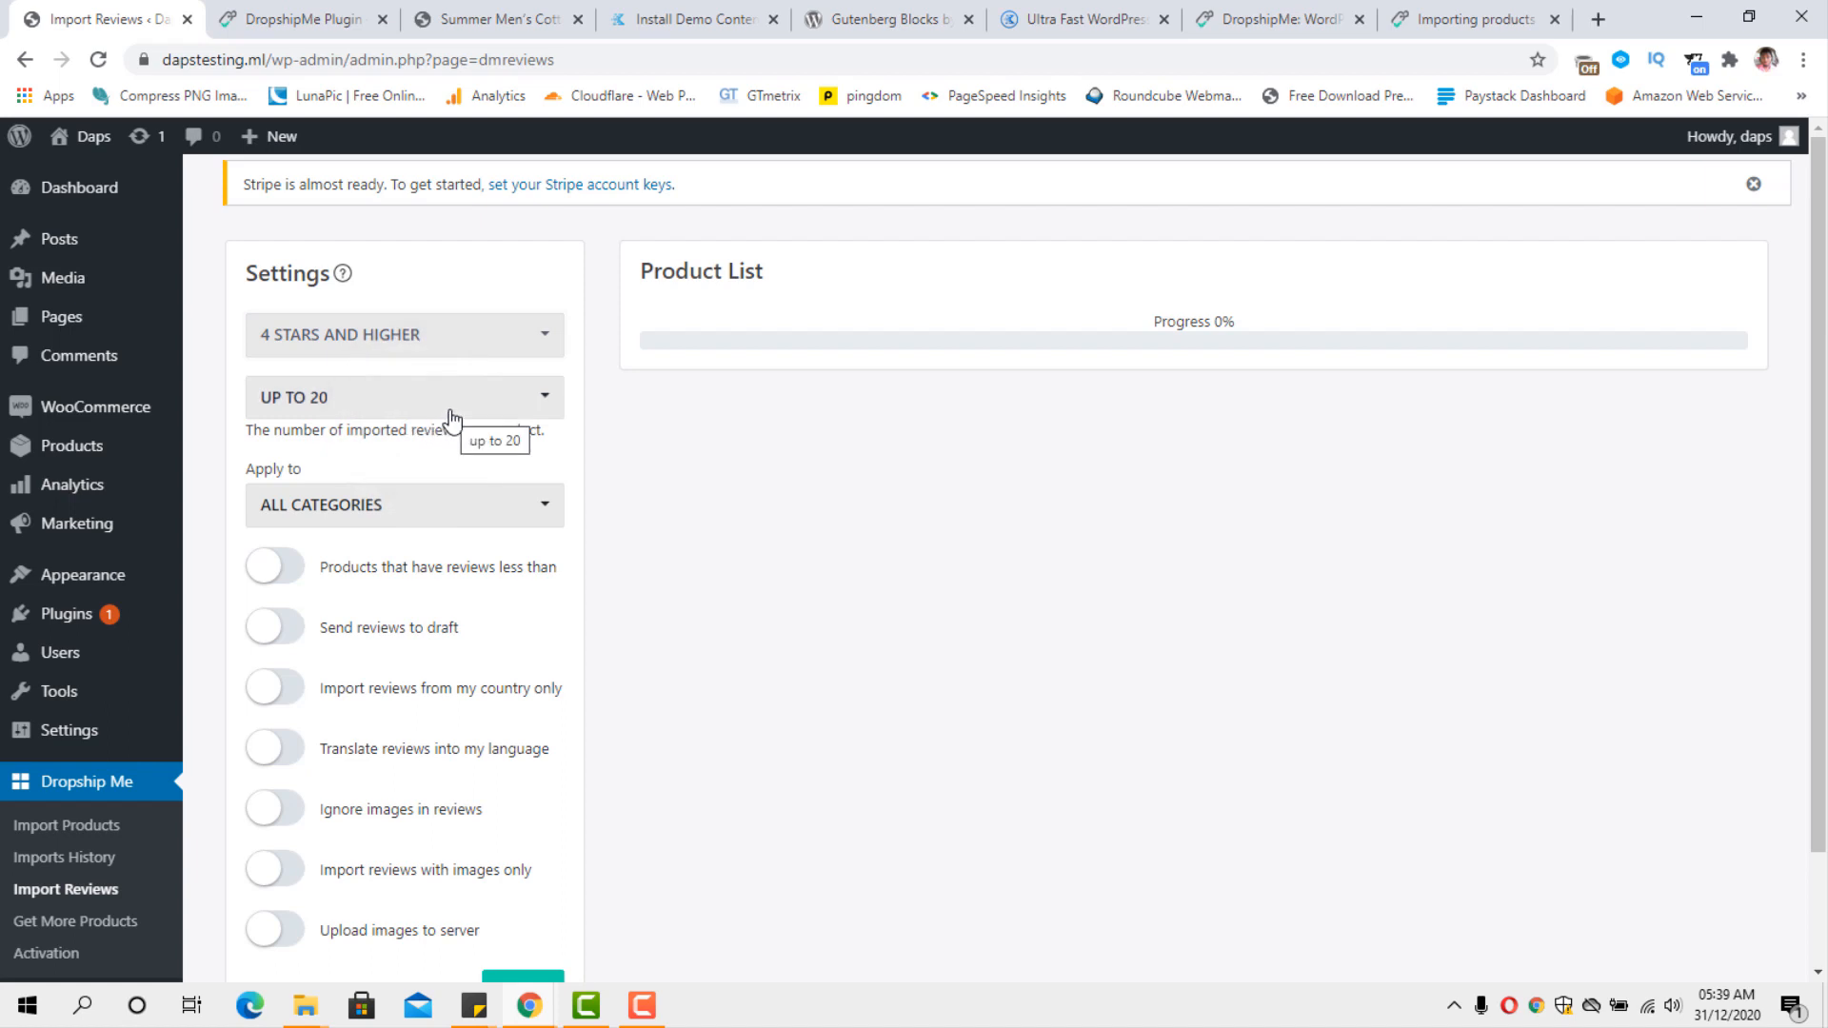
pyautogui.scroll(-2, 451, 419)
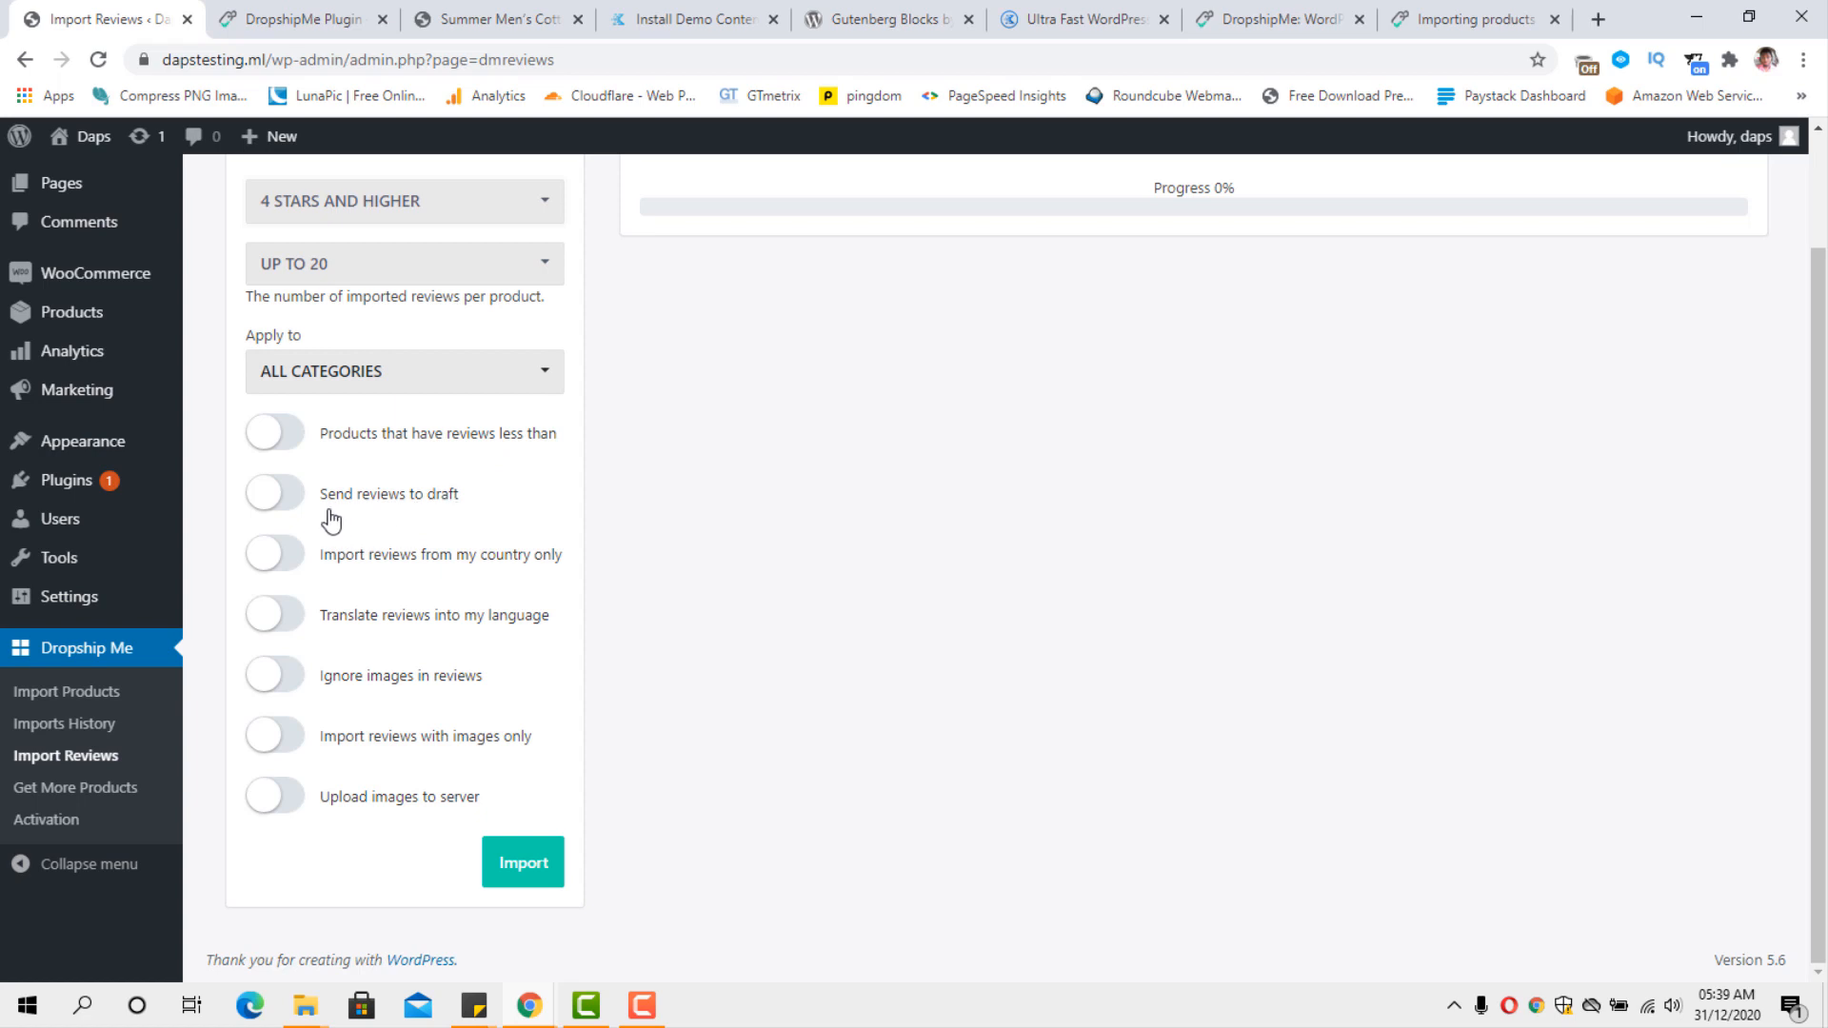
# Enable translating reviews into the store's language and run the review import for all categories.
pyautogui.click(299, 507)
pyautogui.click(257, 499)
pyautogui.click(286, 614)
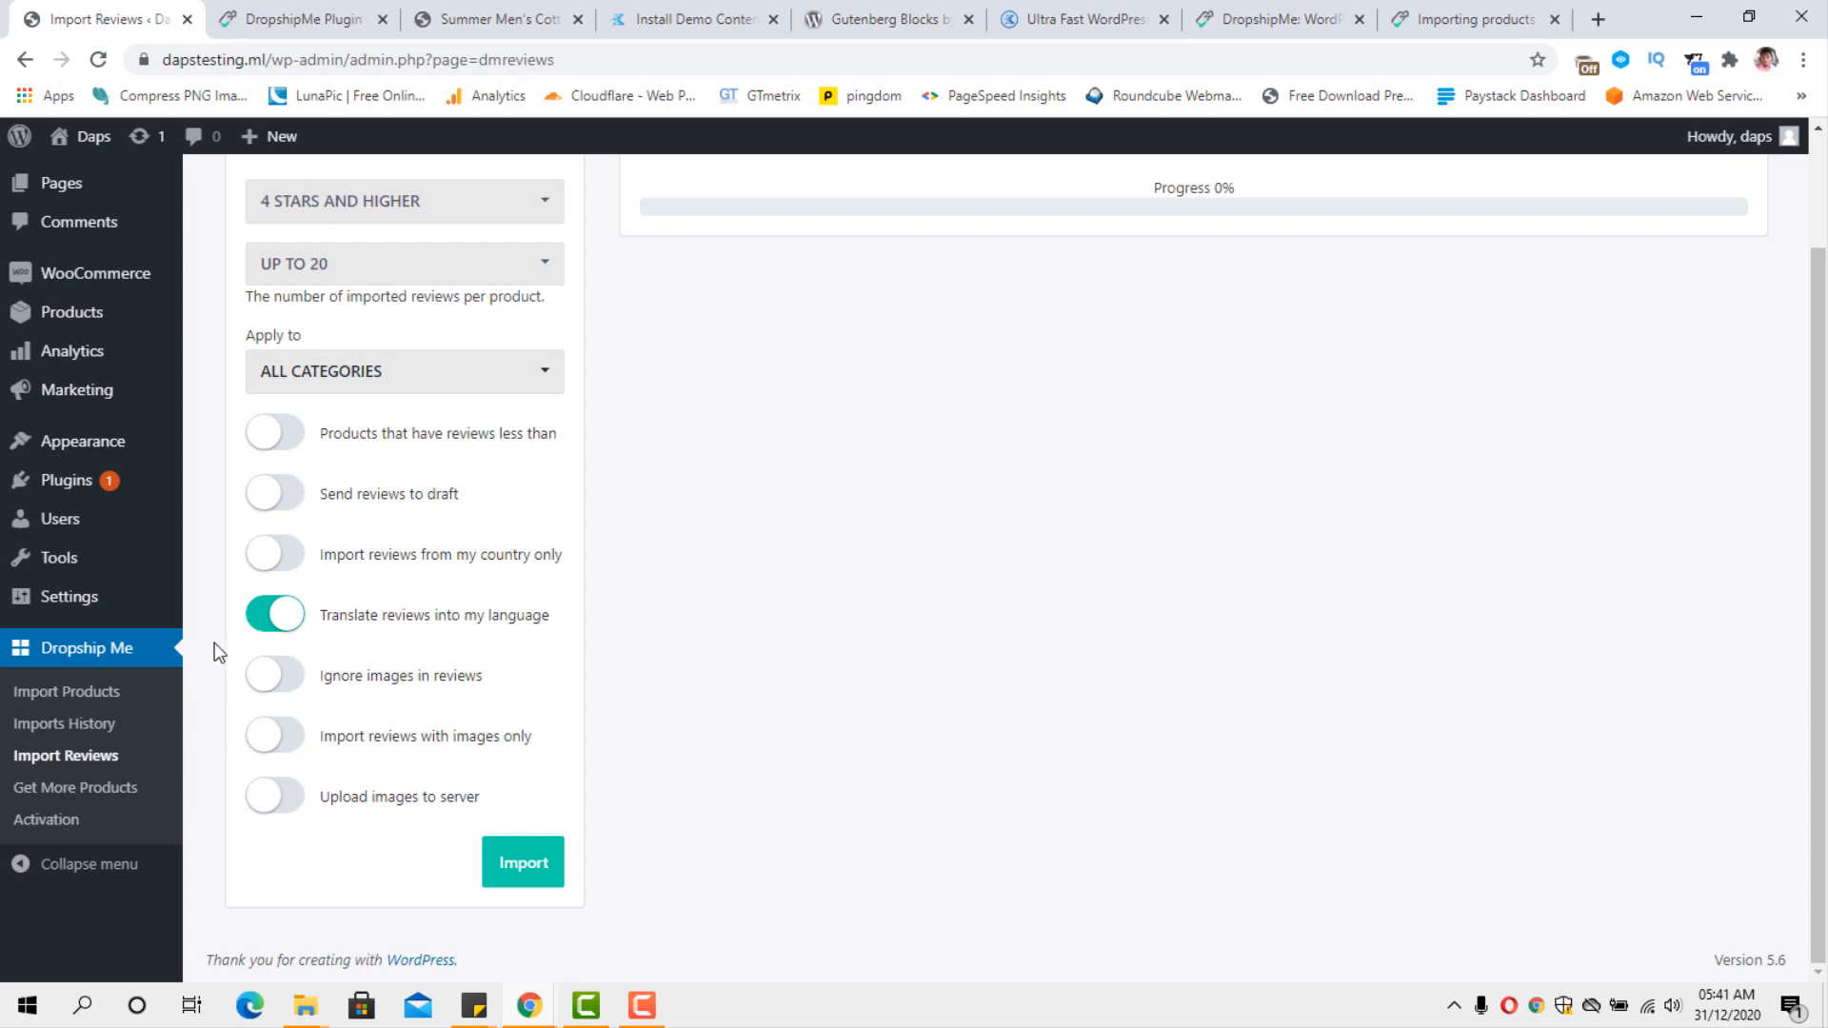
pyautogui.click(537, 864)
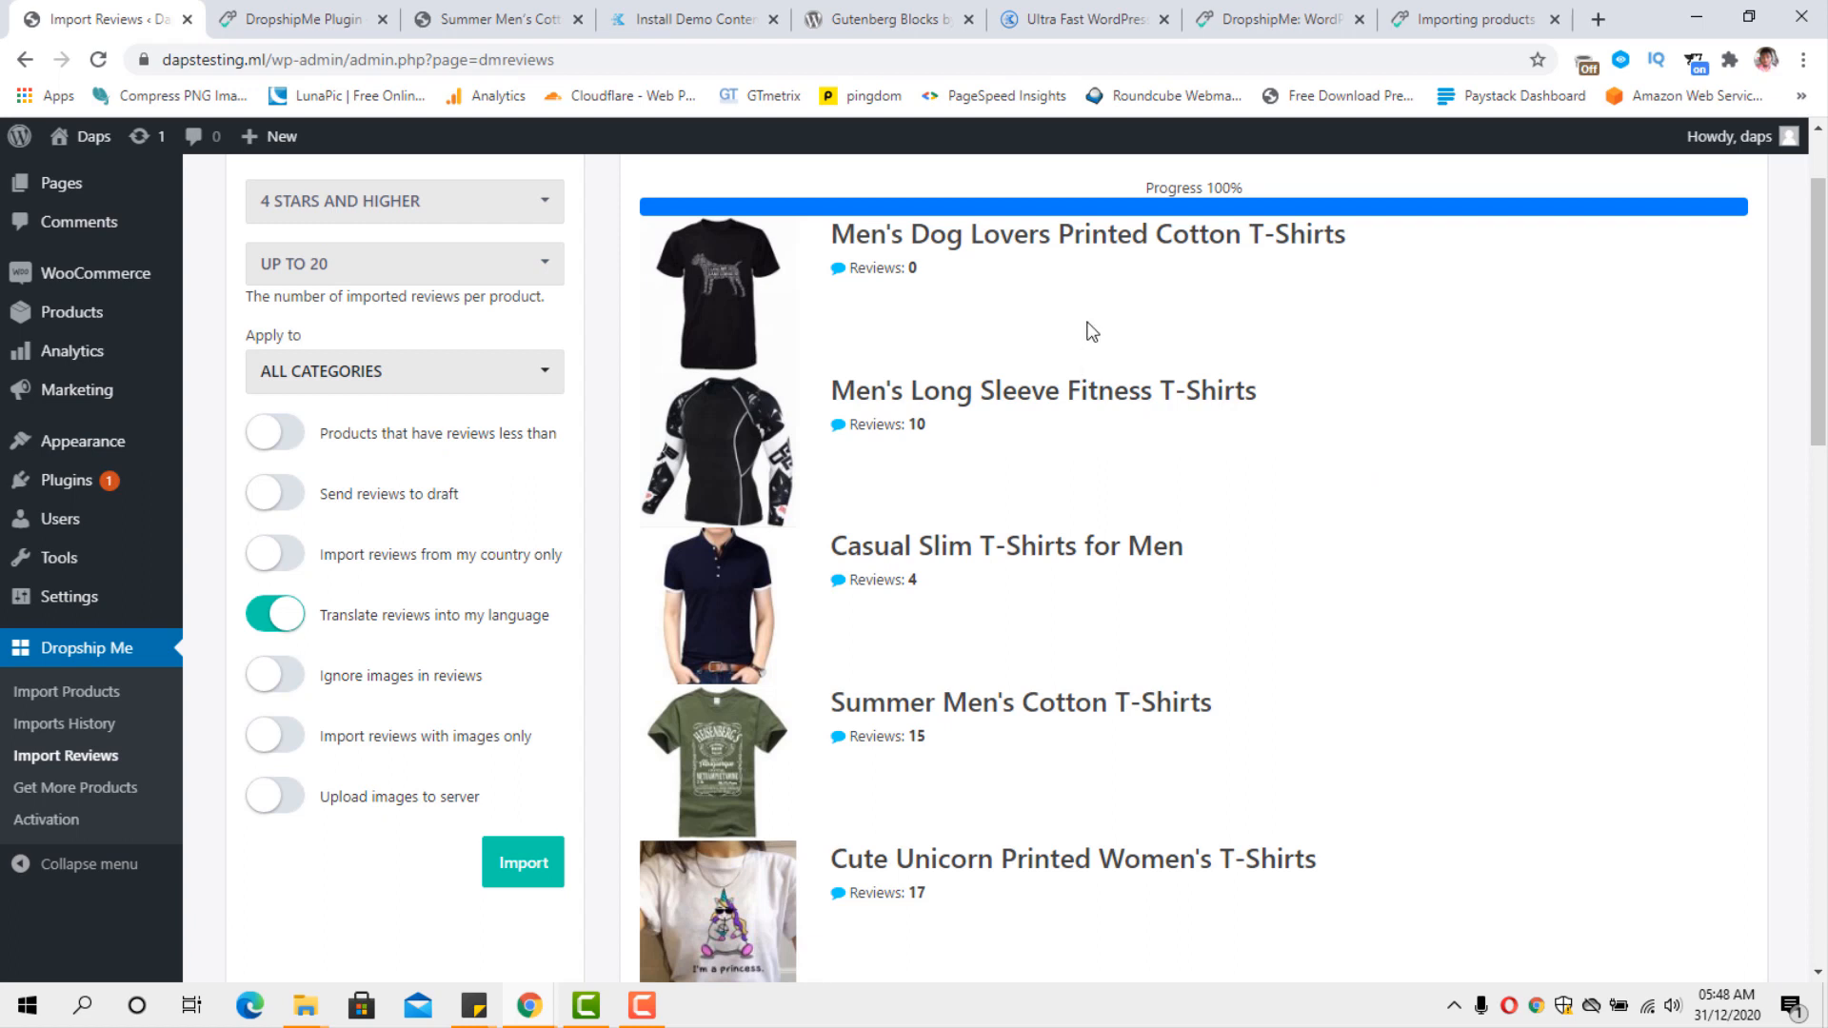
# Look through the imported product list to check the review count of each product.
pyautogui.scroll(-1, 955, 328)
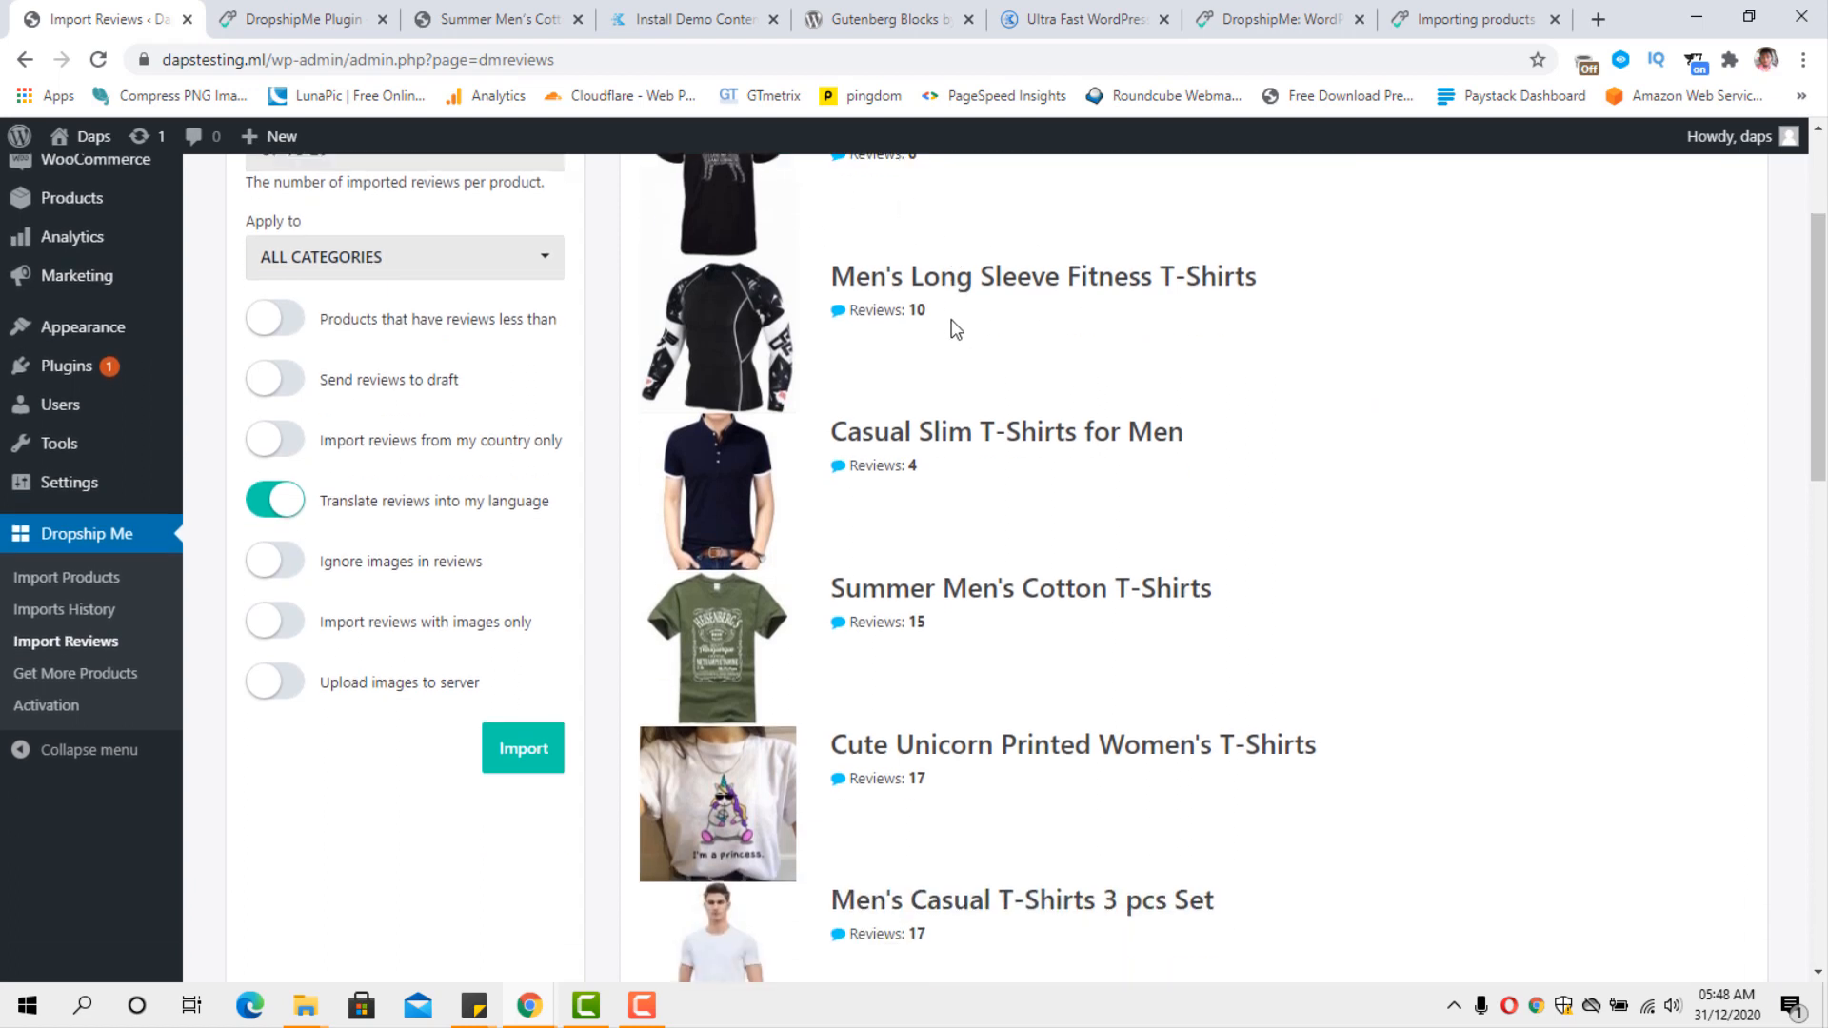
pyautogui.scroll(-10, 963, 443)
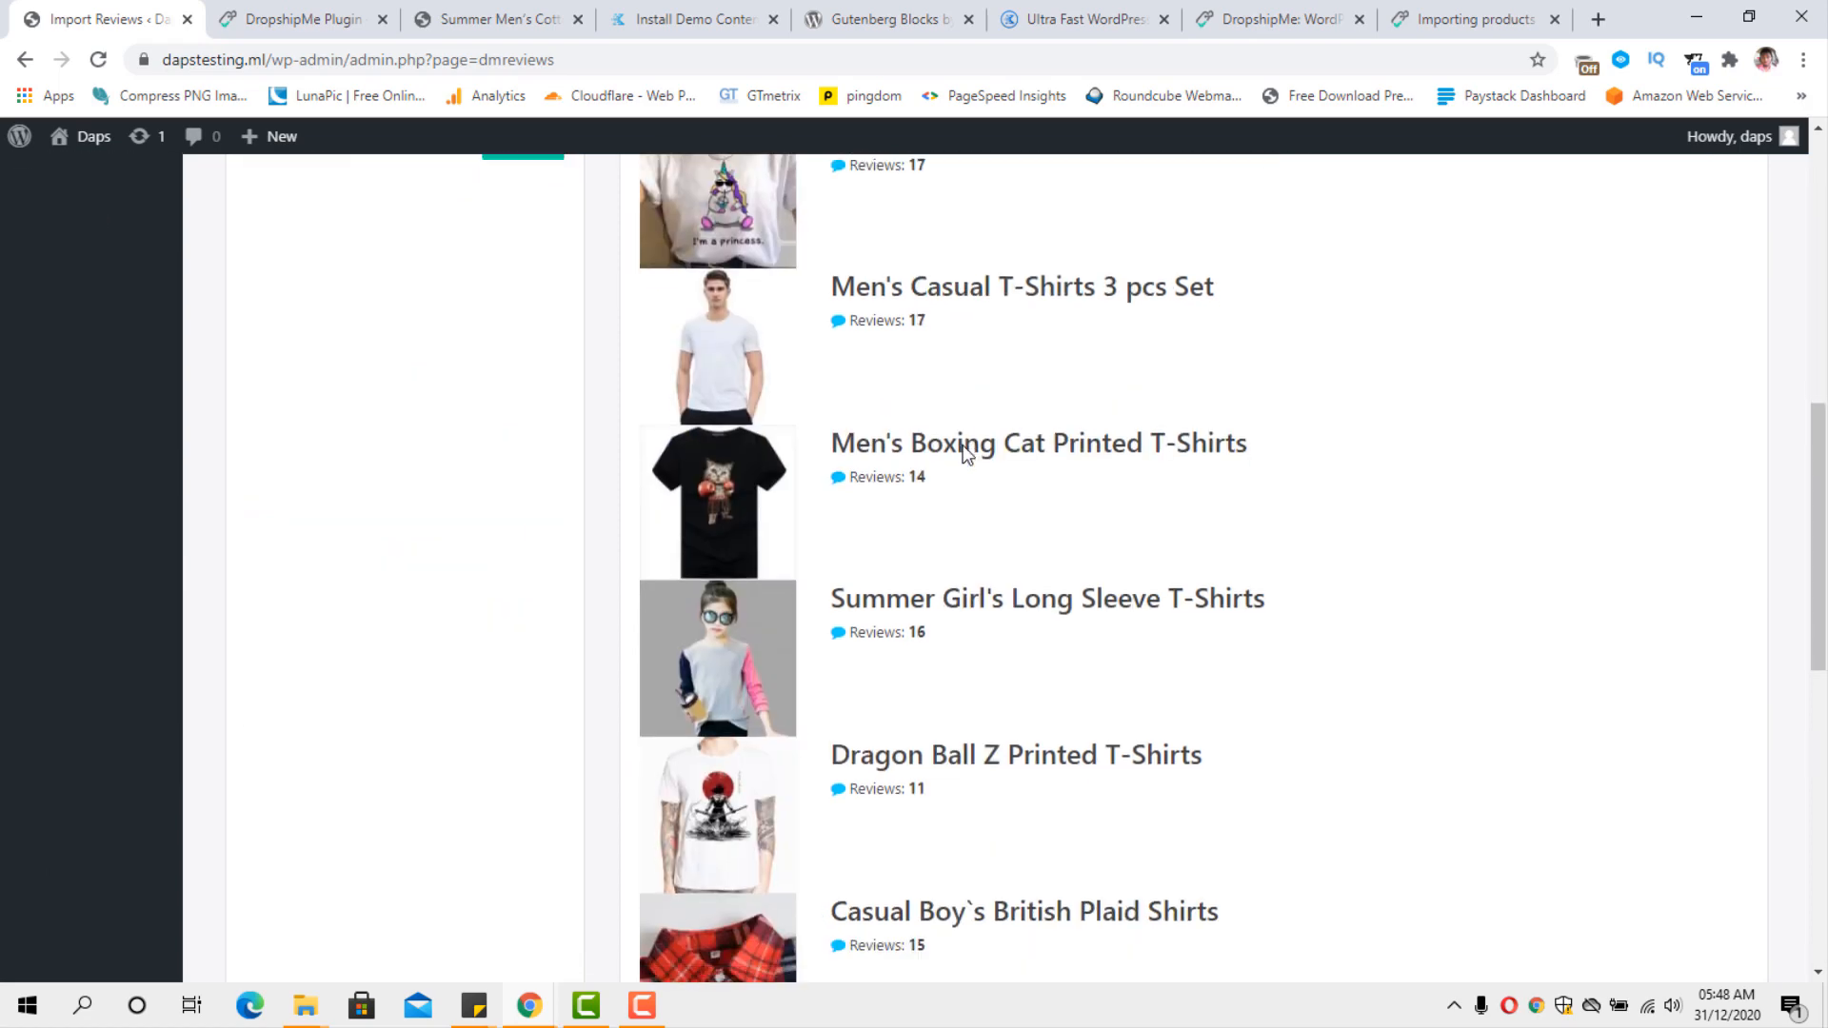
pyautogui.scroll(-5, 964, 454)
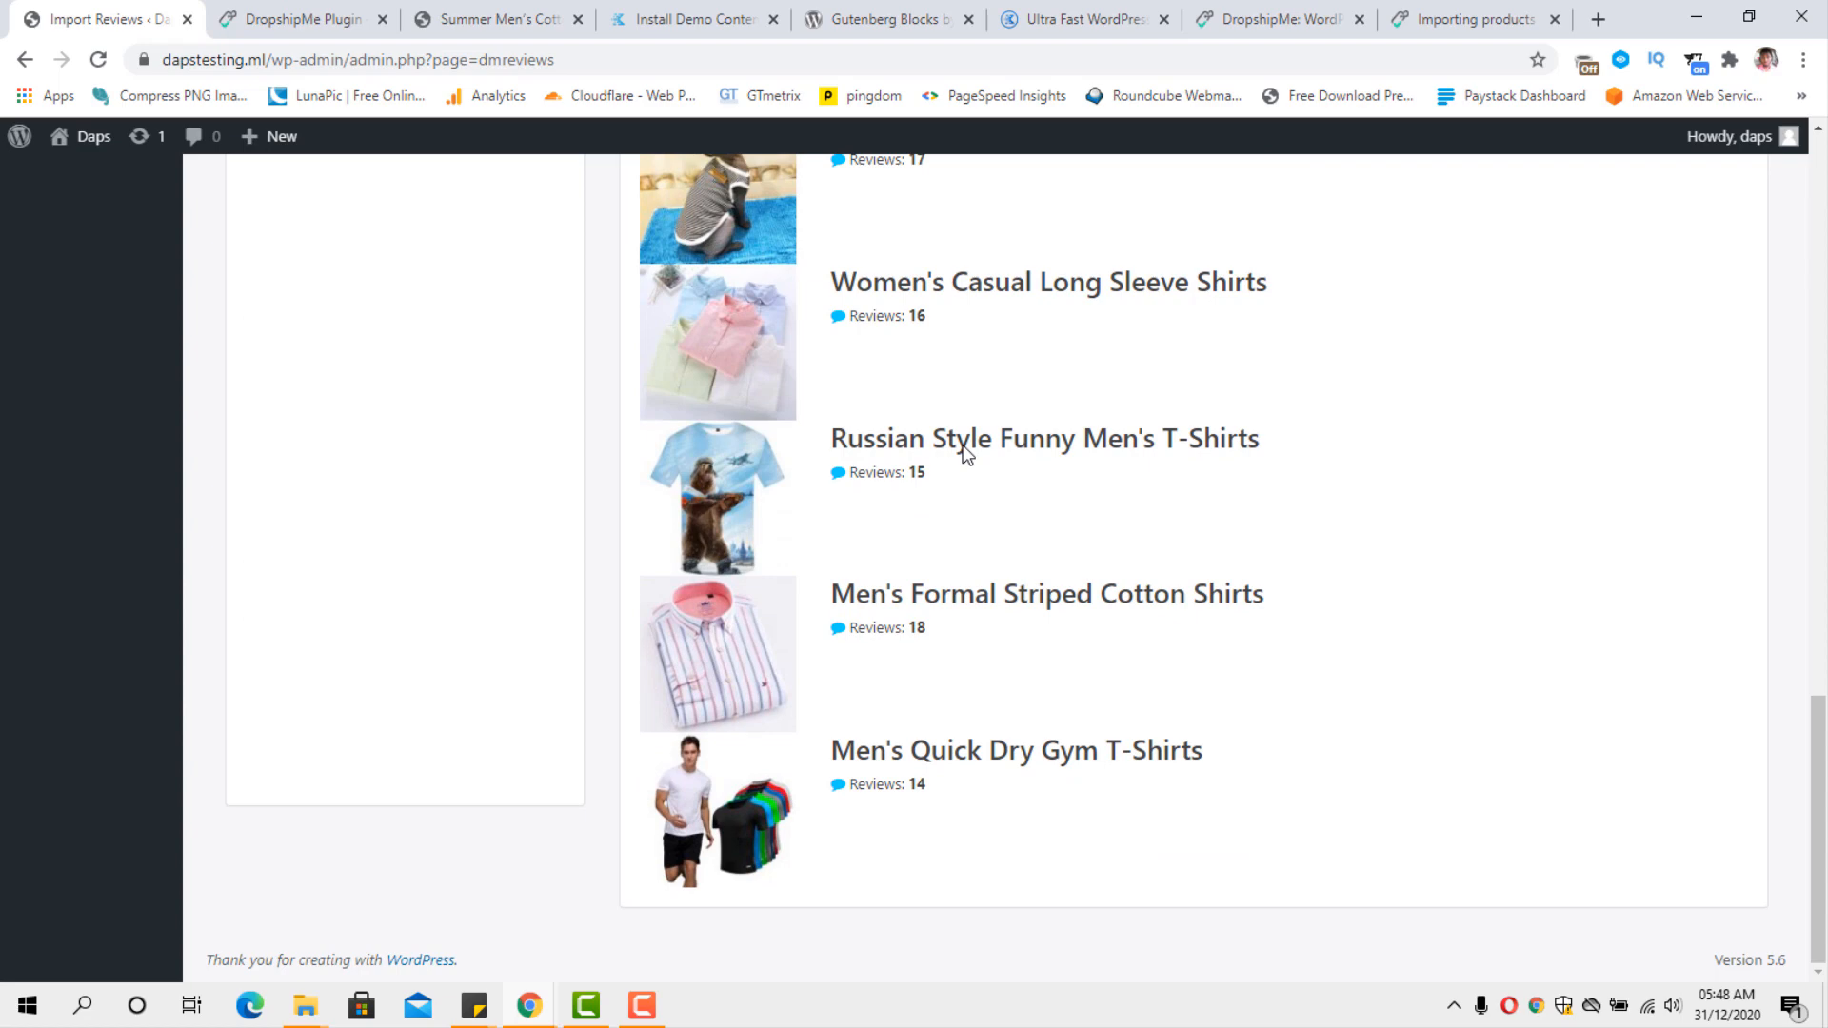
pyautogui.scroll(4, 966, 454)
pyautogui.scroll(12, 964, 445)
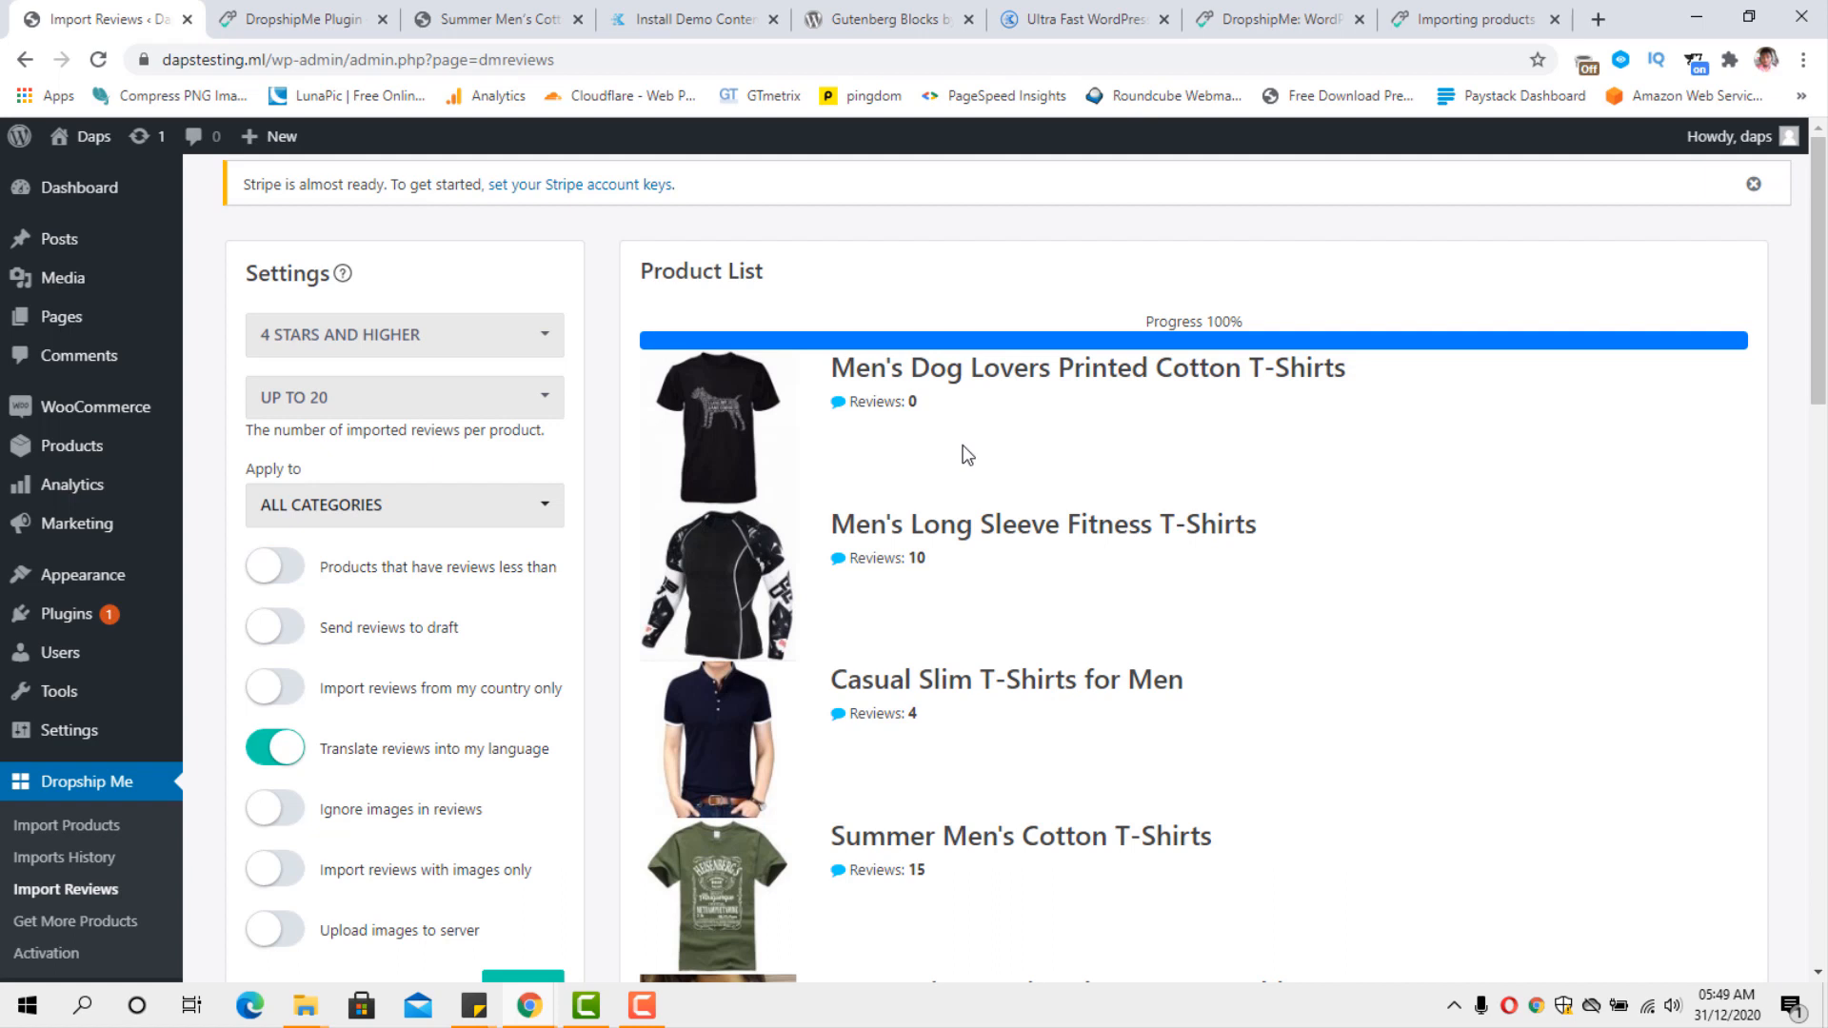
# Go to the site's comments and open the Men's Formal Striped Cotton Shirts product page in a new browser tab.
pyautogui.click(84, 359)
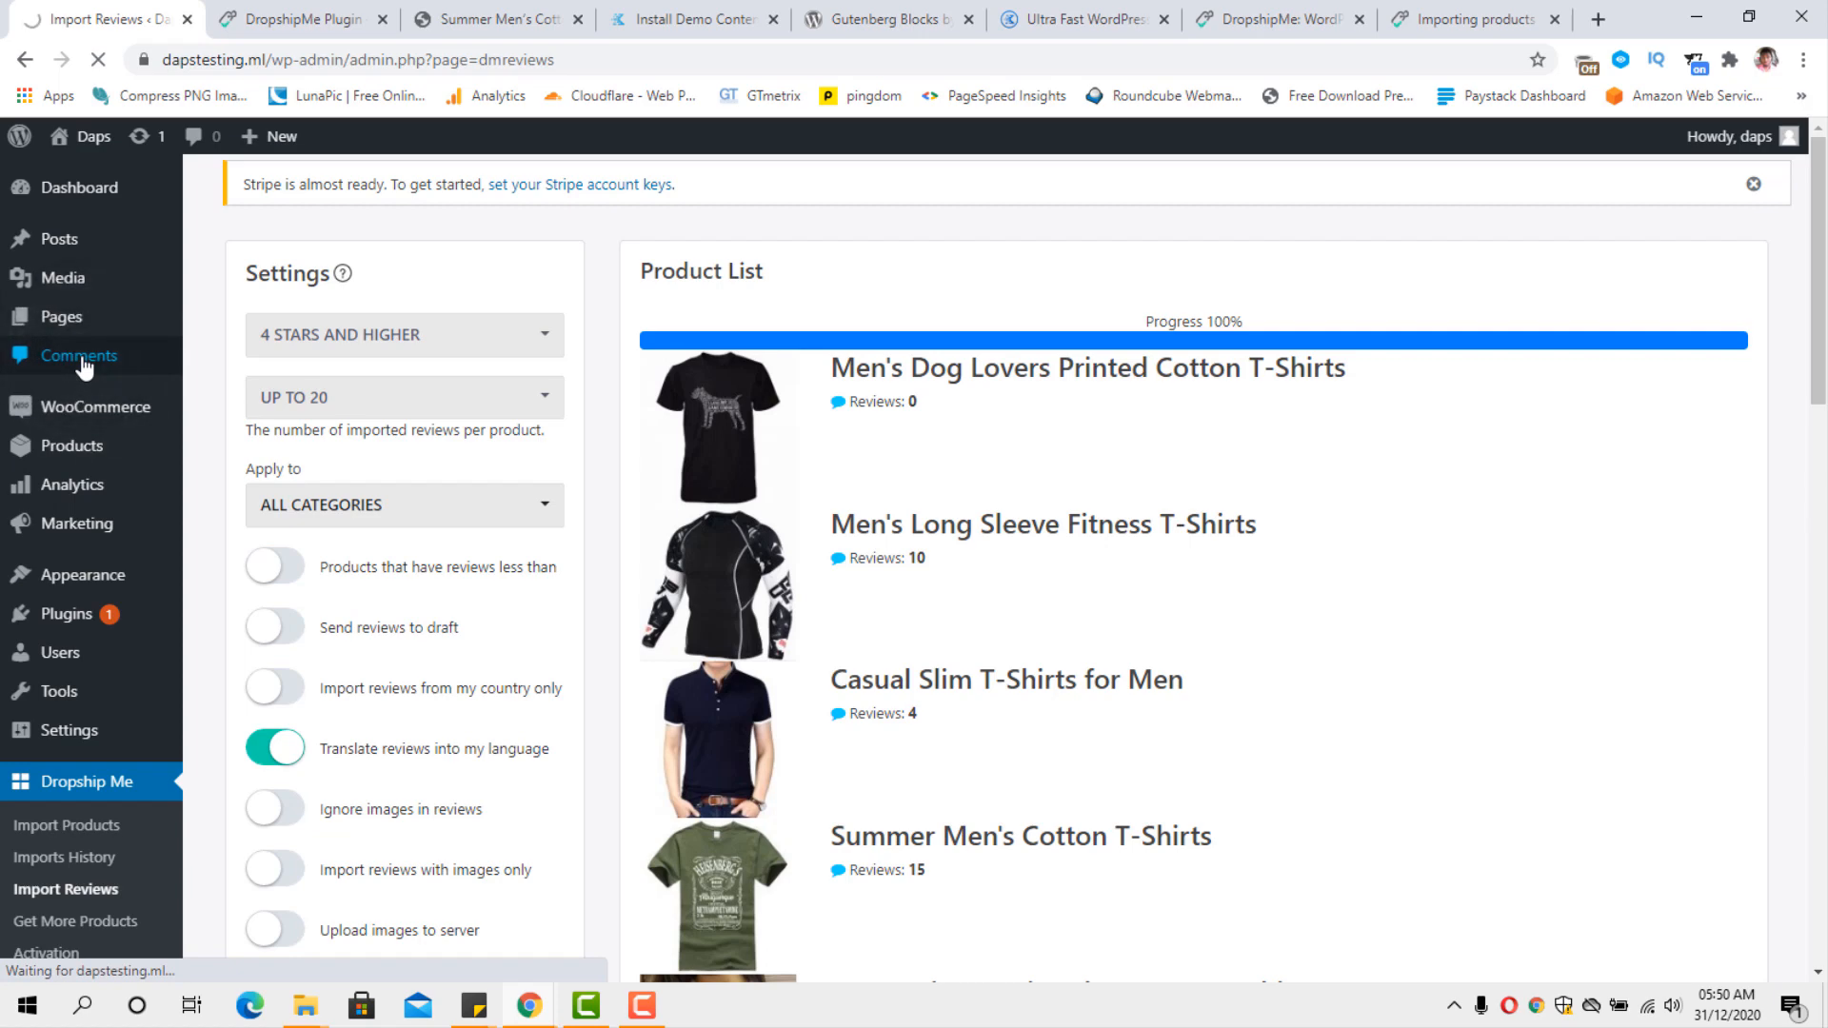
pyautogui.scroll(-15, 832, 455)
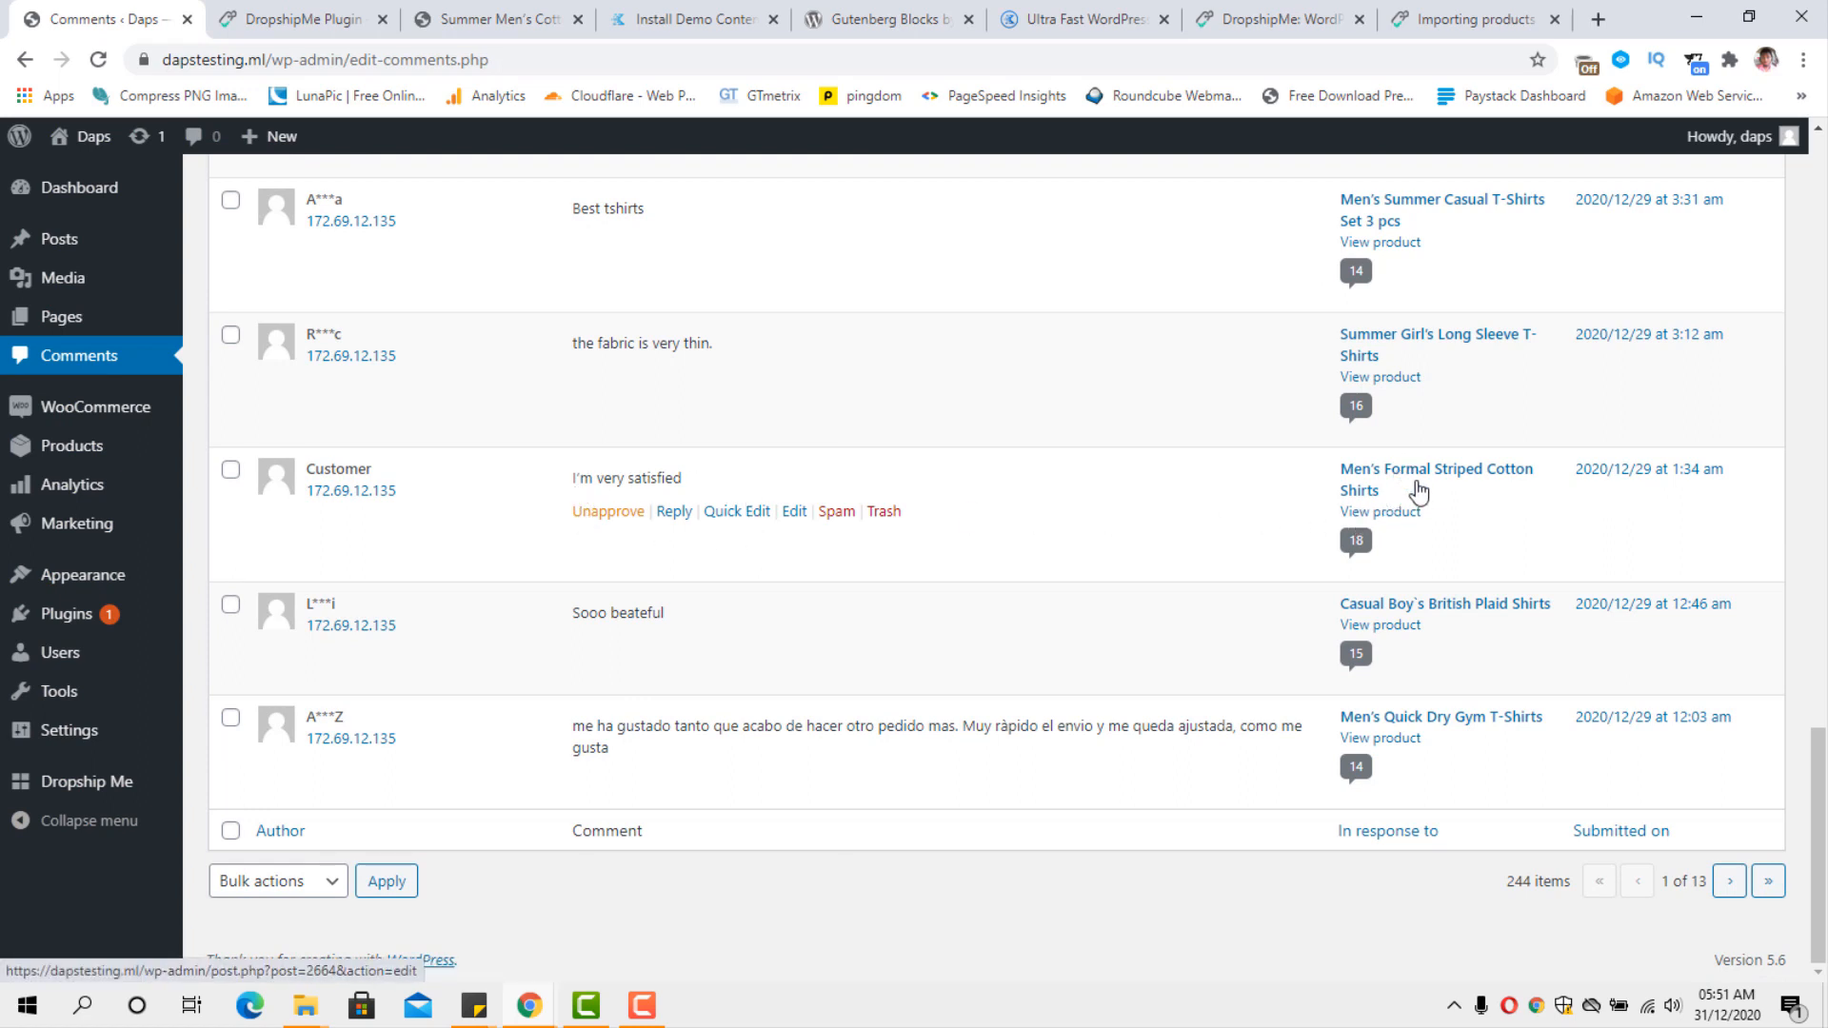
pyautogui.rightClick(1374, 518)
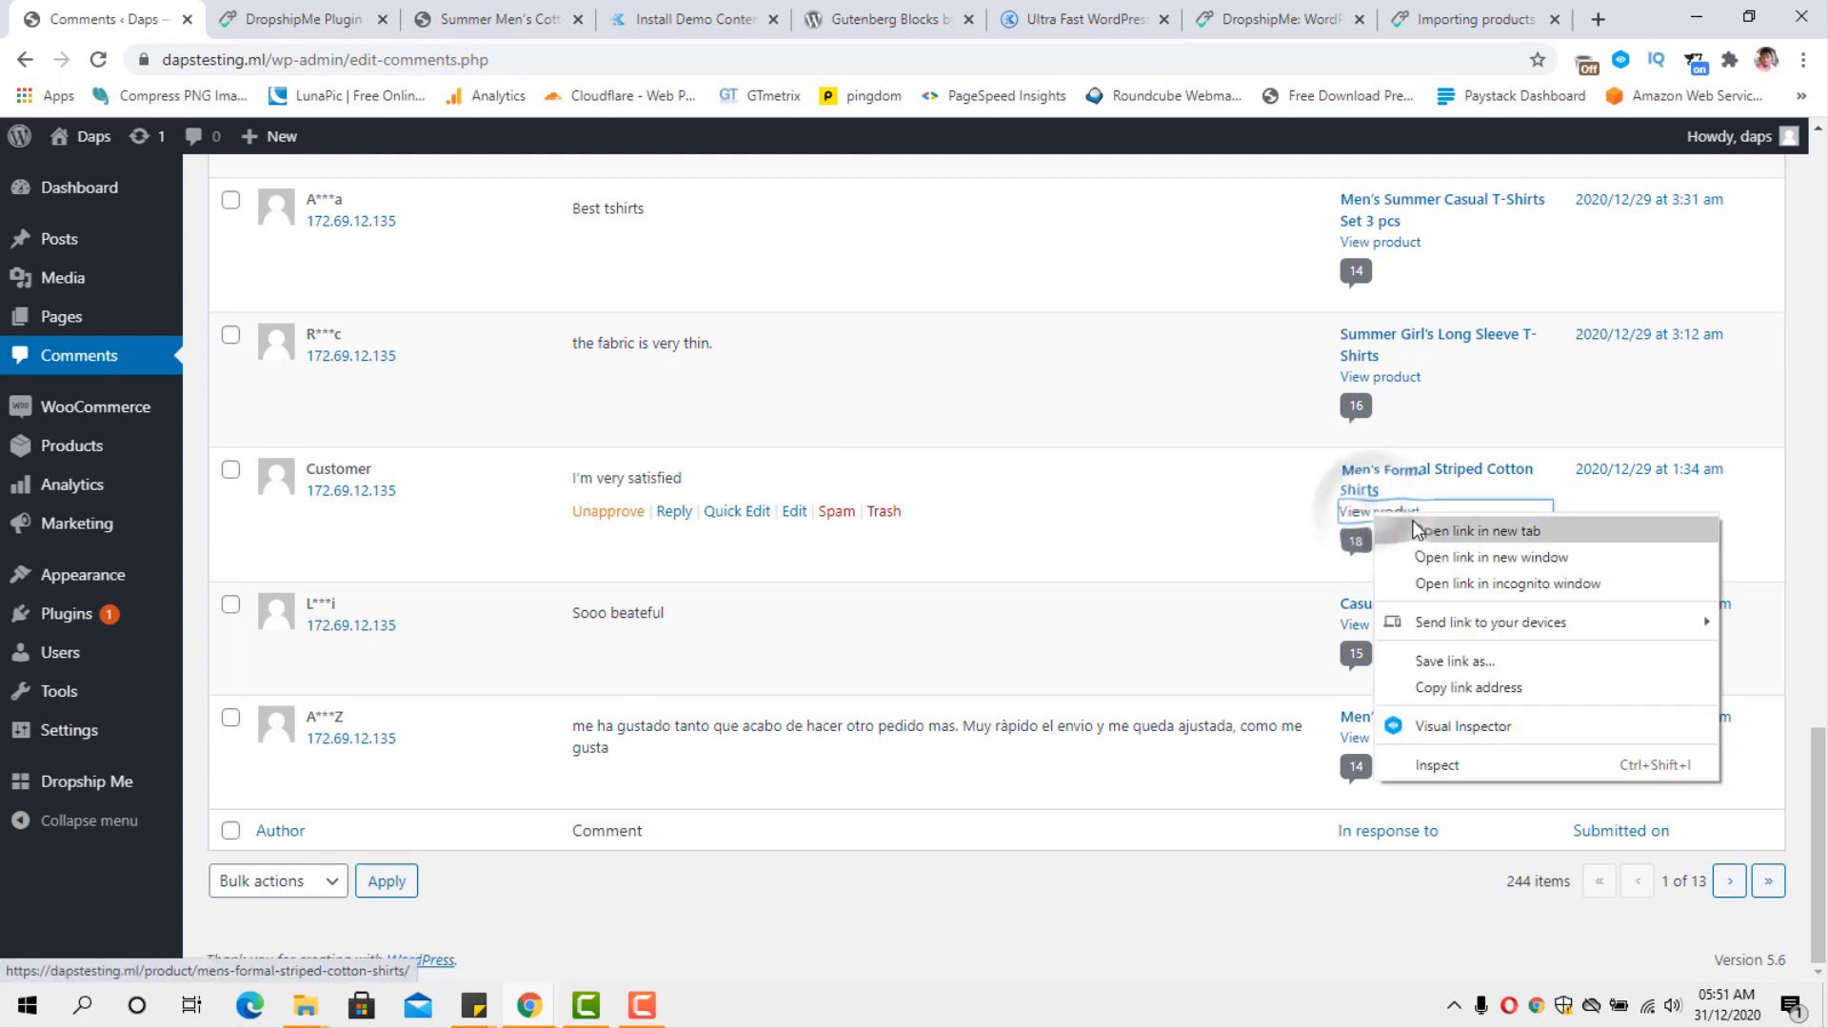
pyautogui.click(1418, 524)
# Examine the striped shirt's description and size table, and look over its imported customer reviews.
pyautogui.scroll(-7, 859, 565)
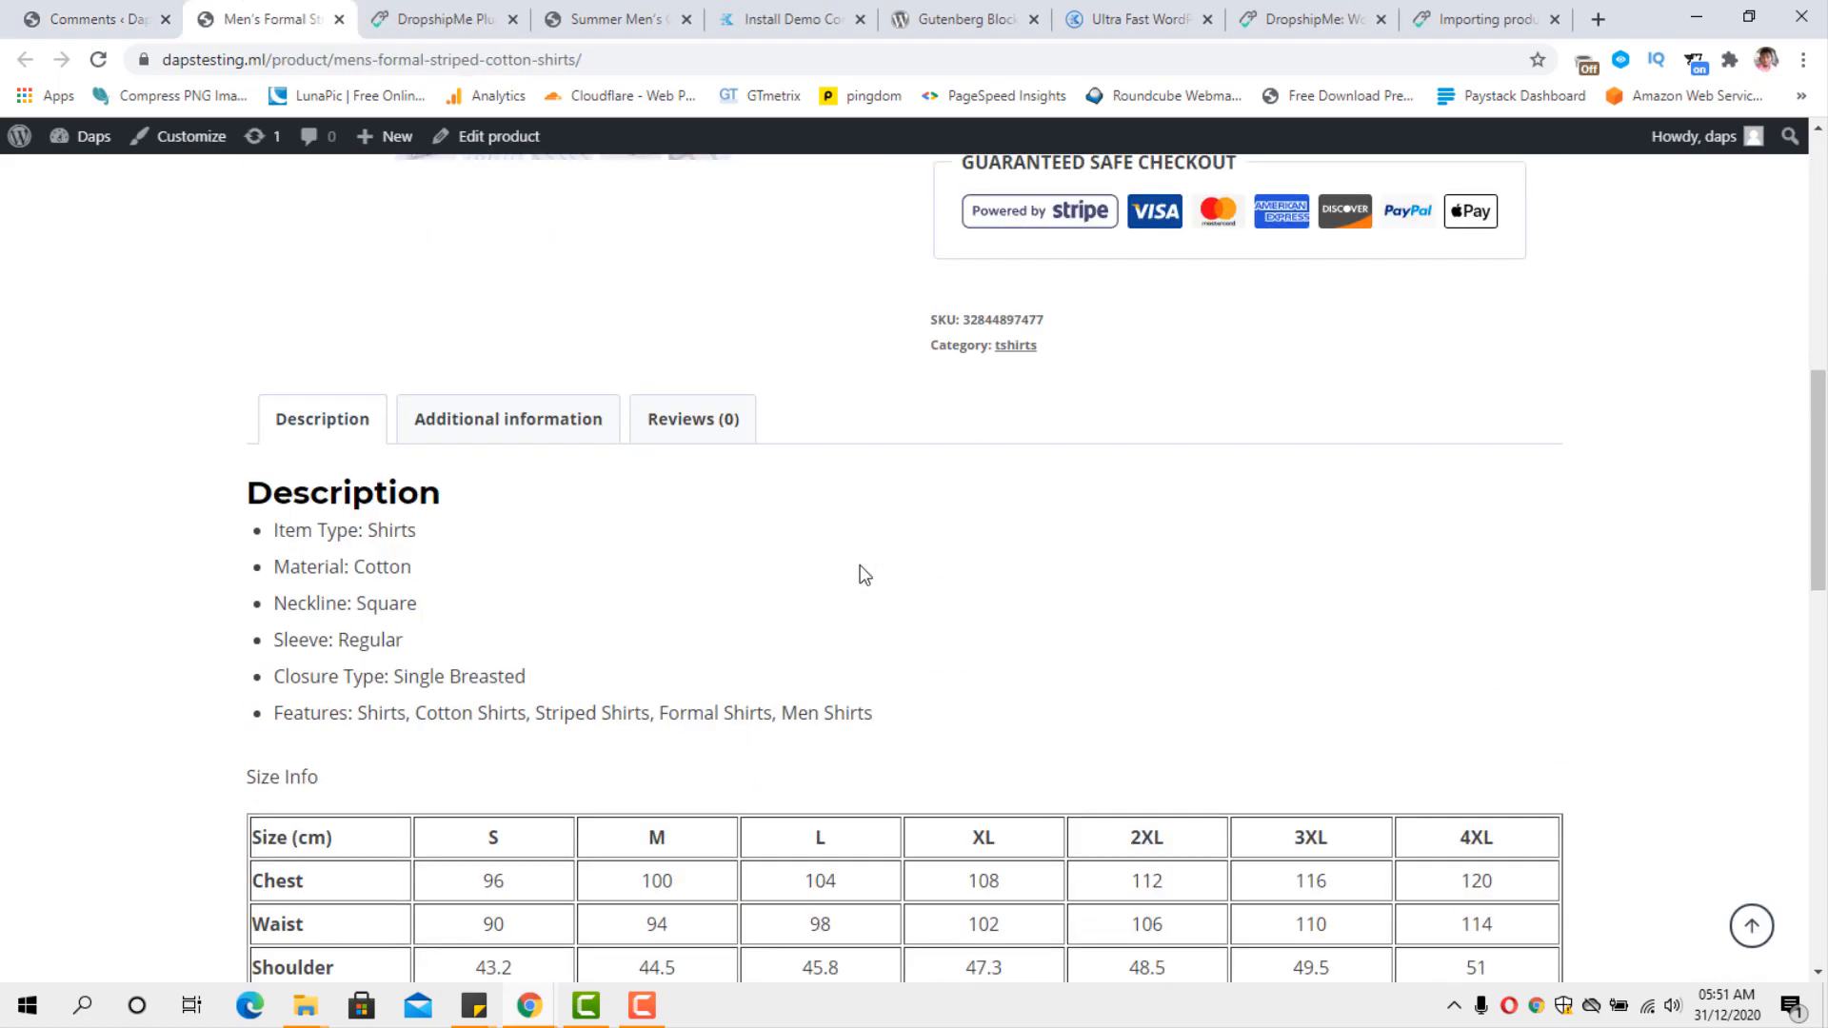
pyautogui.scroll(-5, 859, 571)
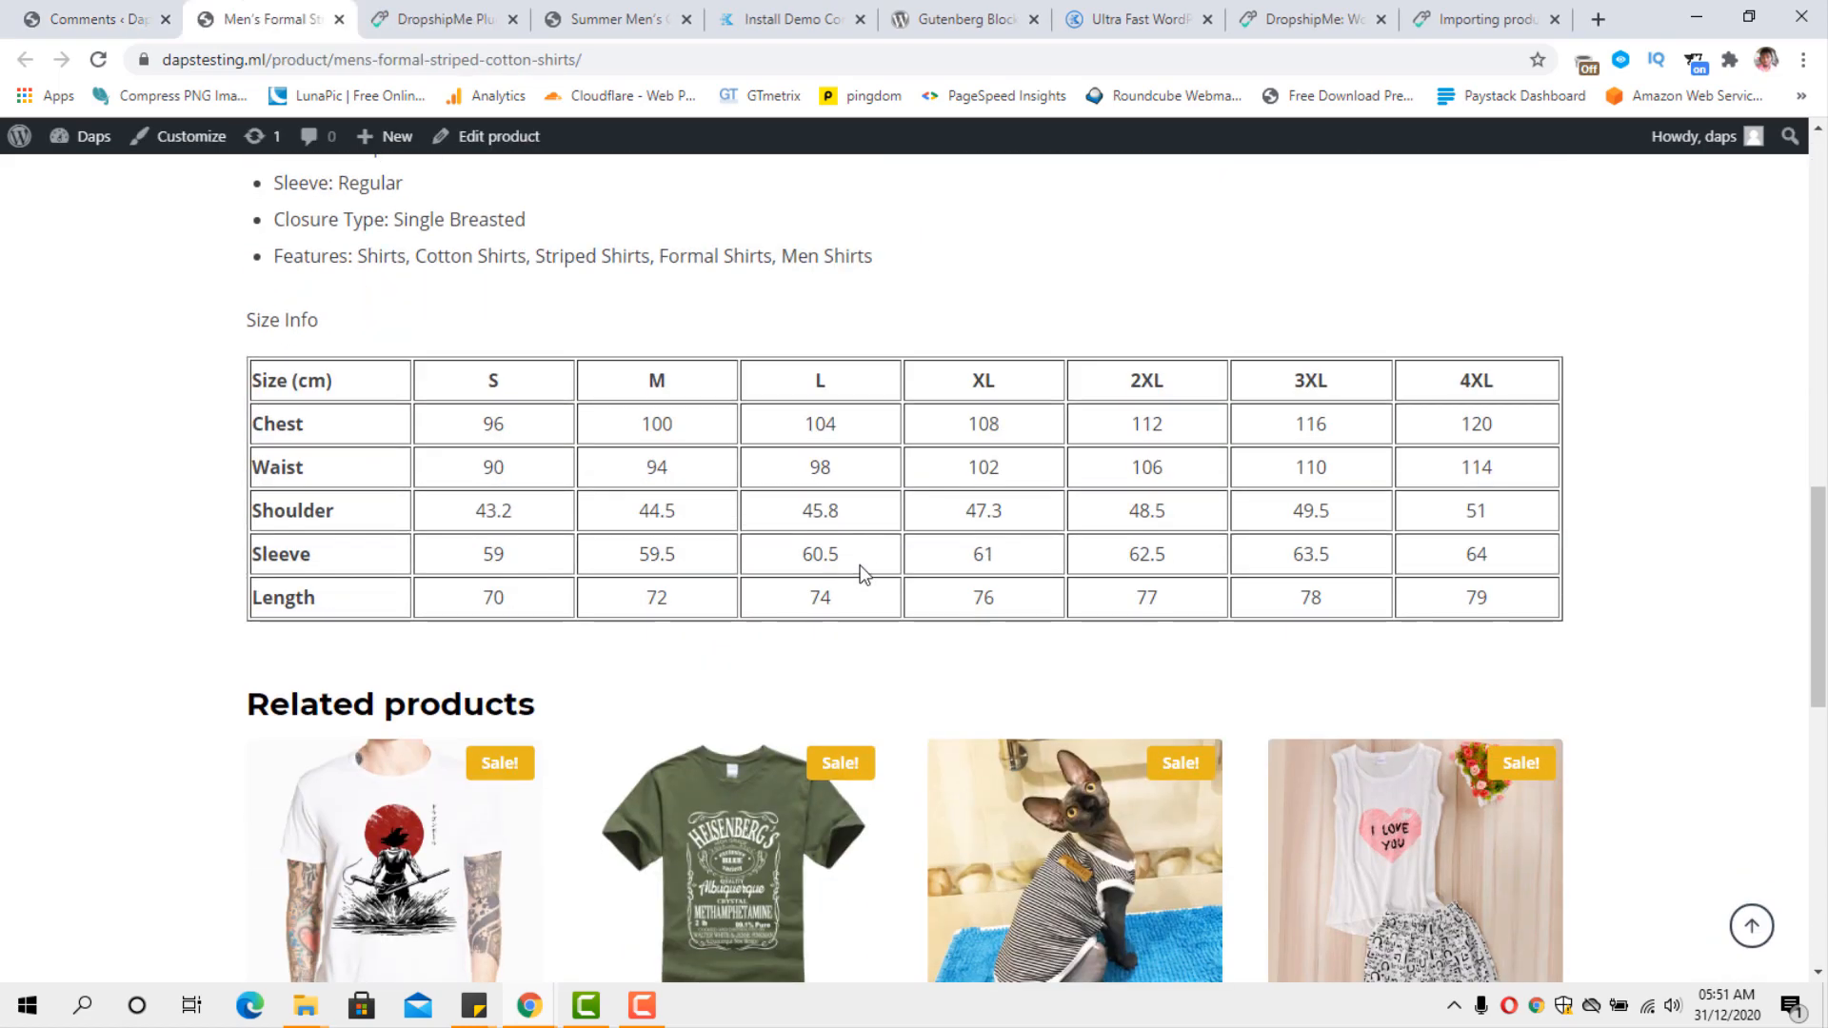
pyautogui.scroll(5, 859, 571)
pyautogui.click(684, 428)
pyautogui.scroll(-2, 743, 362)
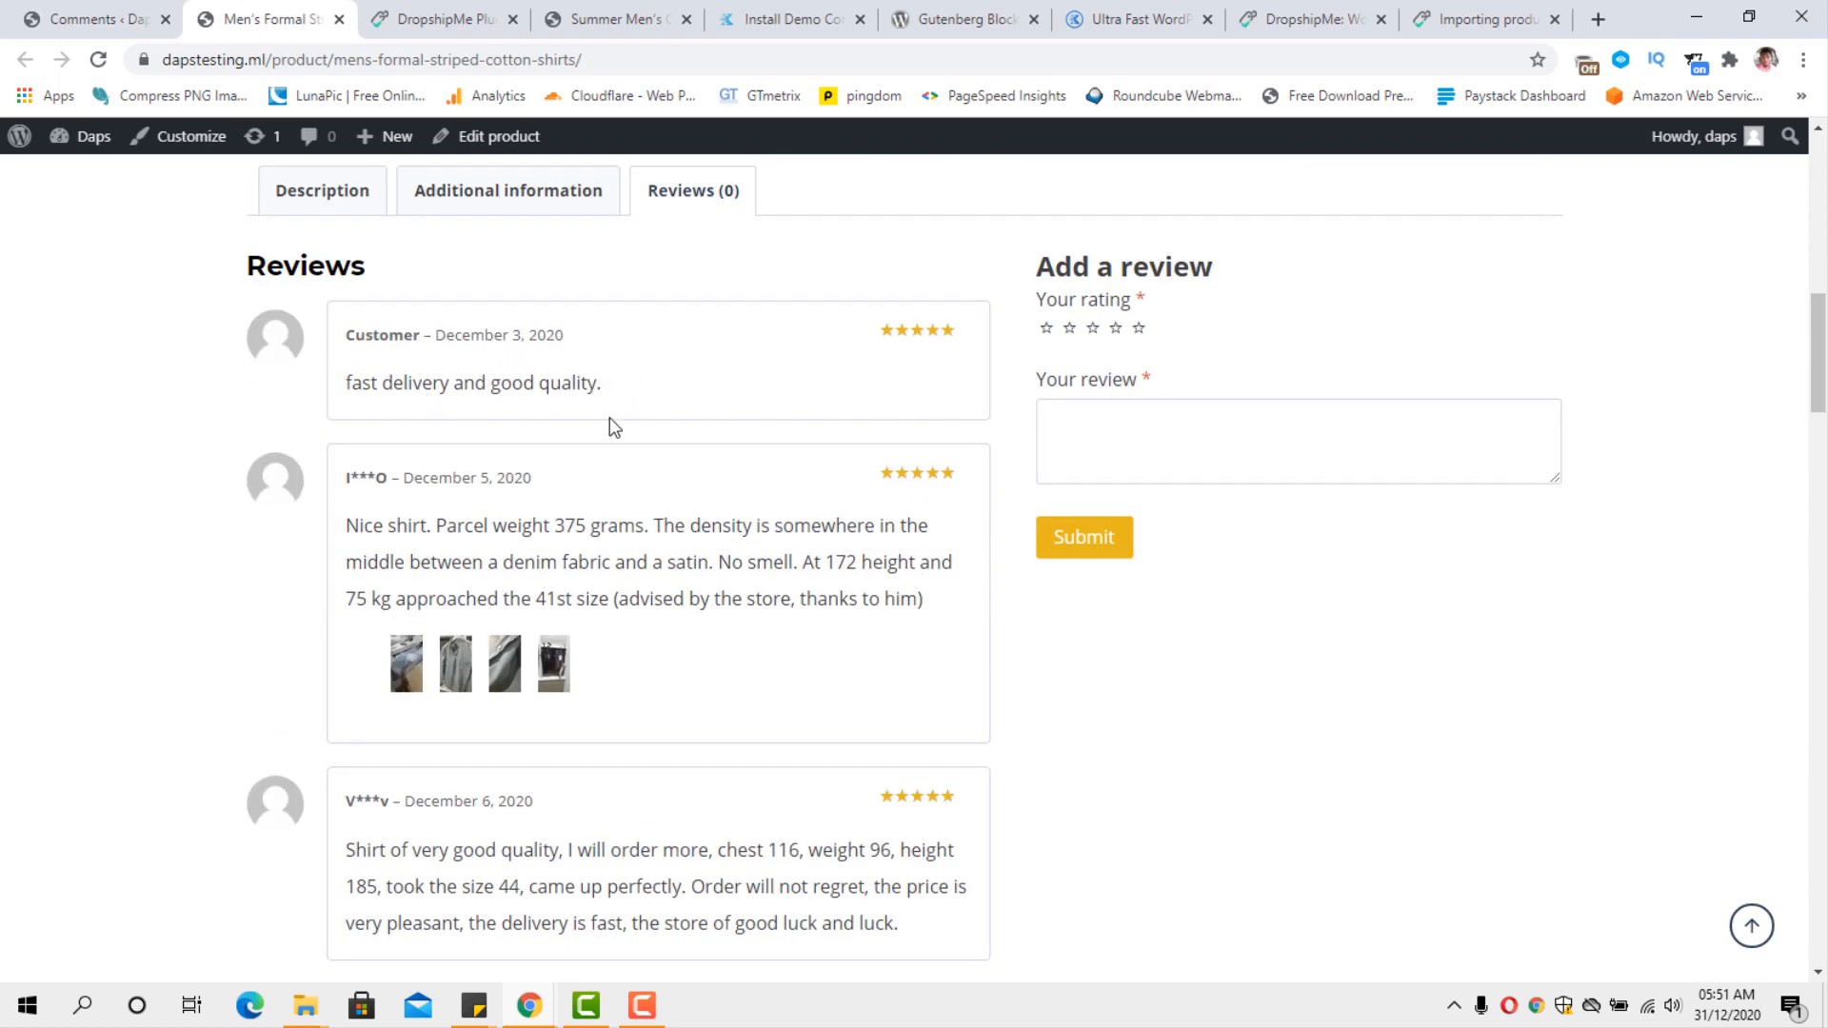
pyautogui.scroll(-3, 609, 417)
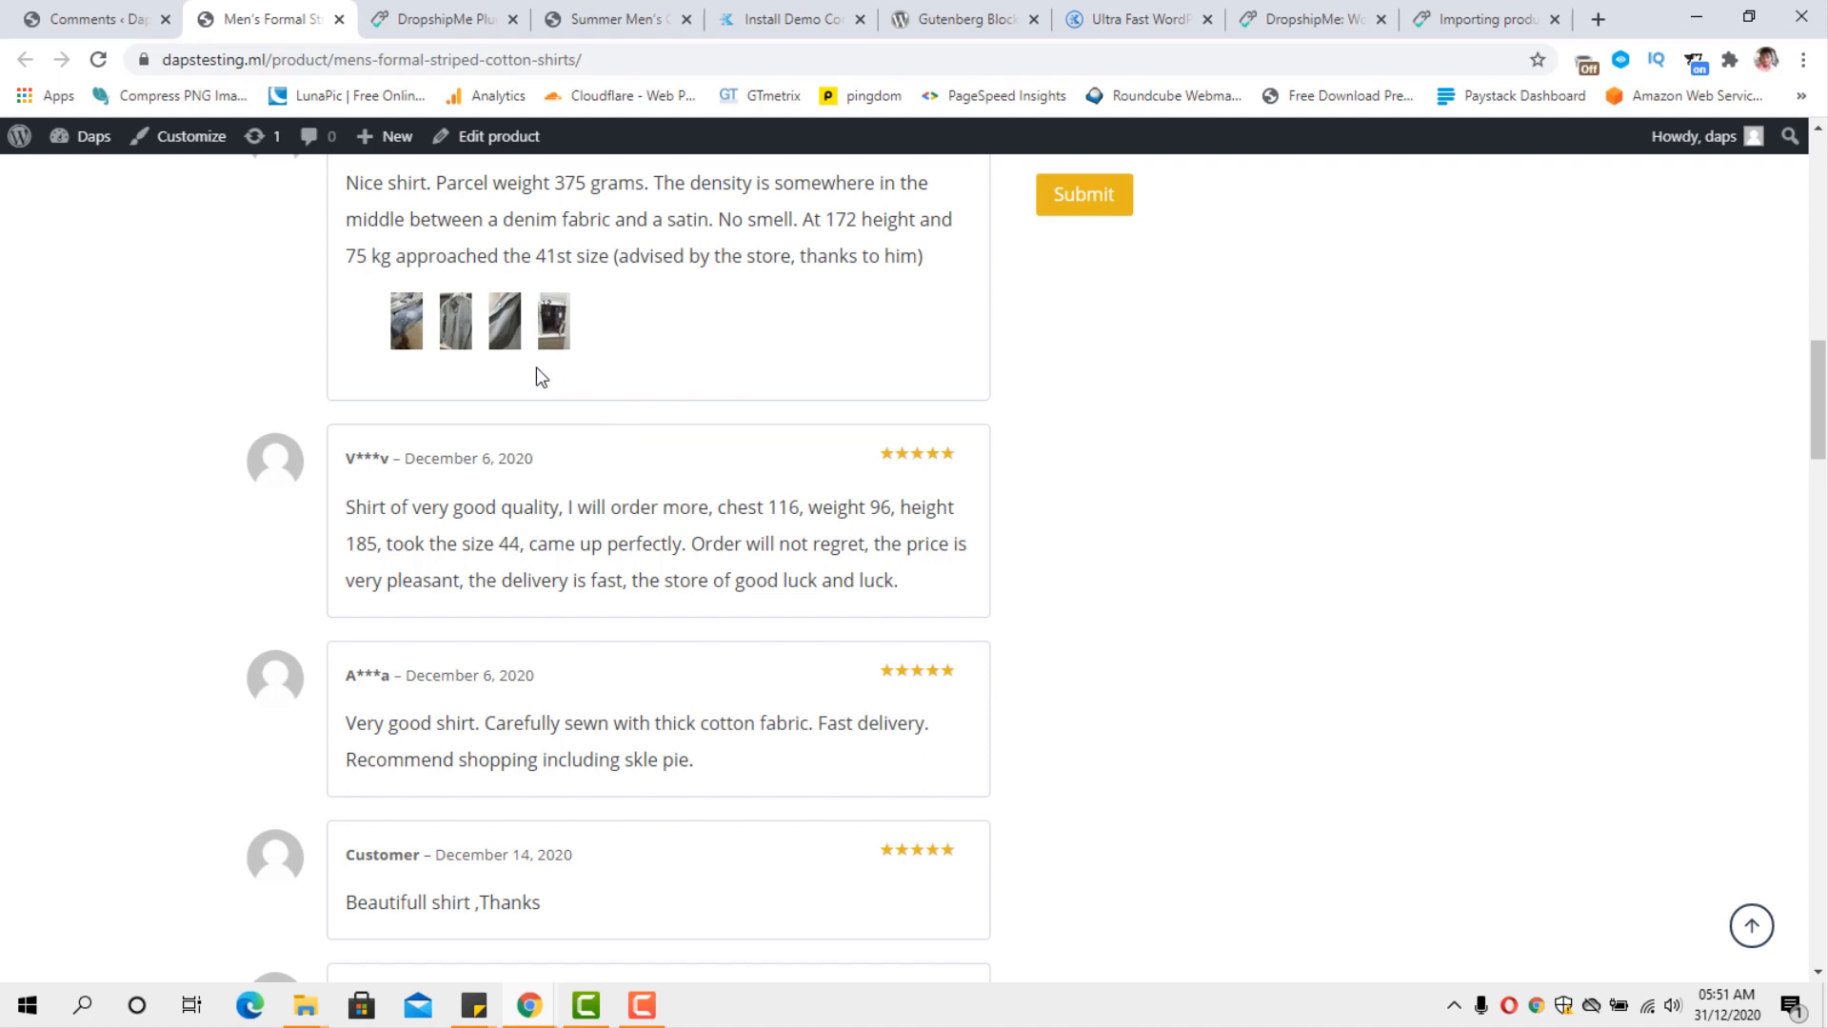
# View the first customer photo in the December 5 review at full size and return to the shirt's reviews.
pyautogui.click(407, 327)
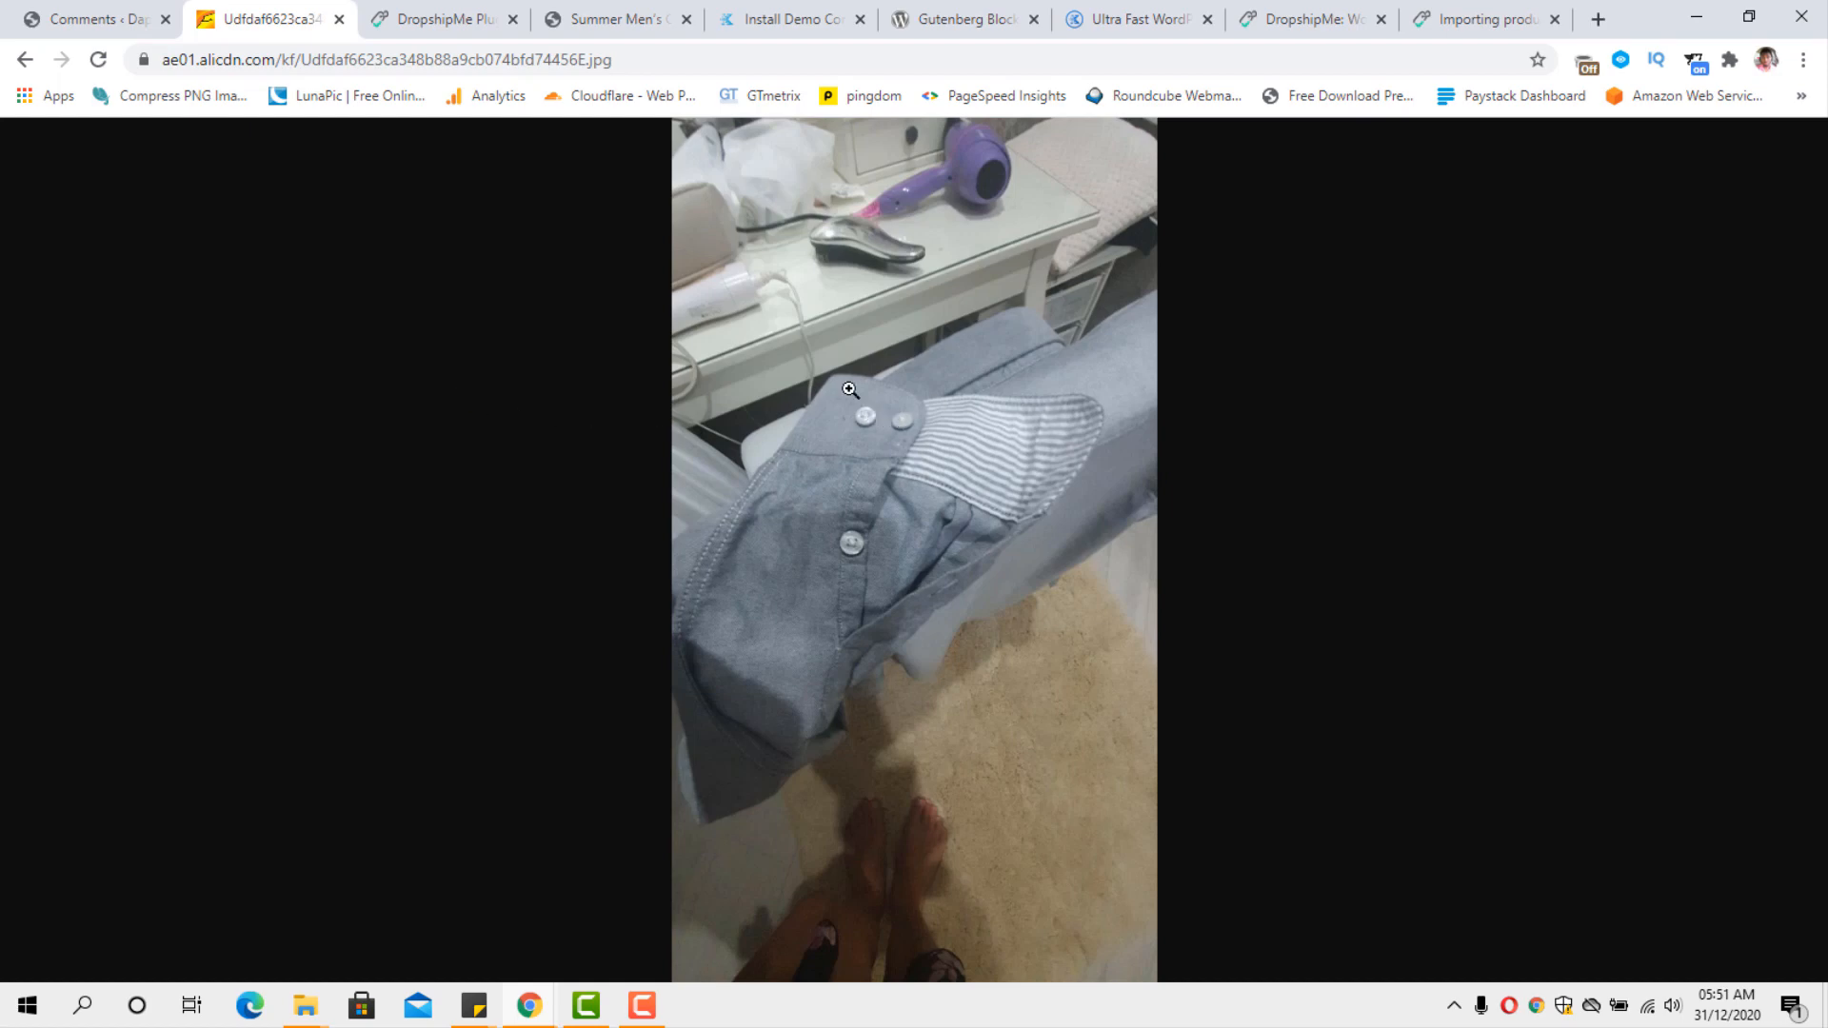
pyautogui.click(26, 68)
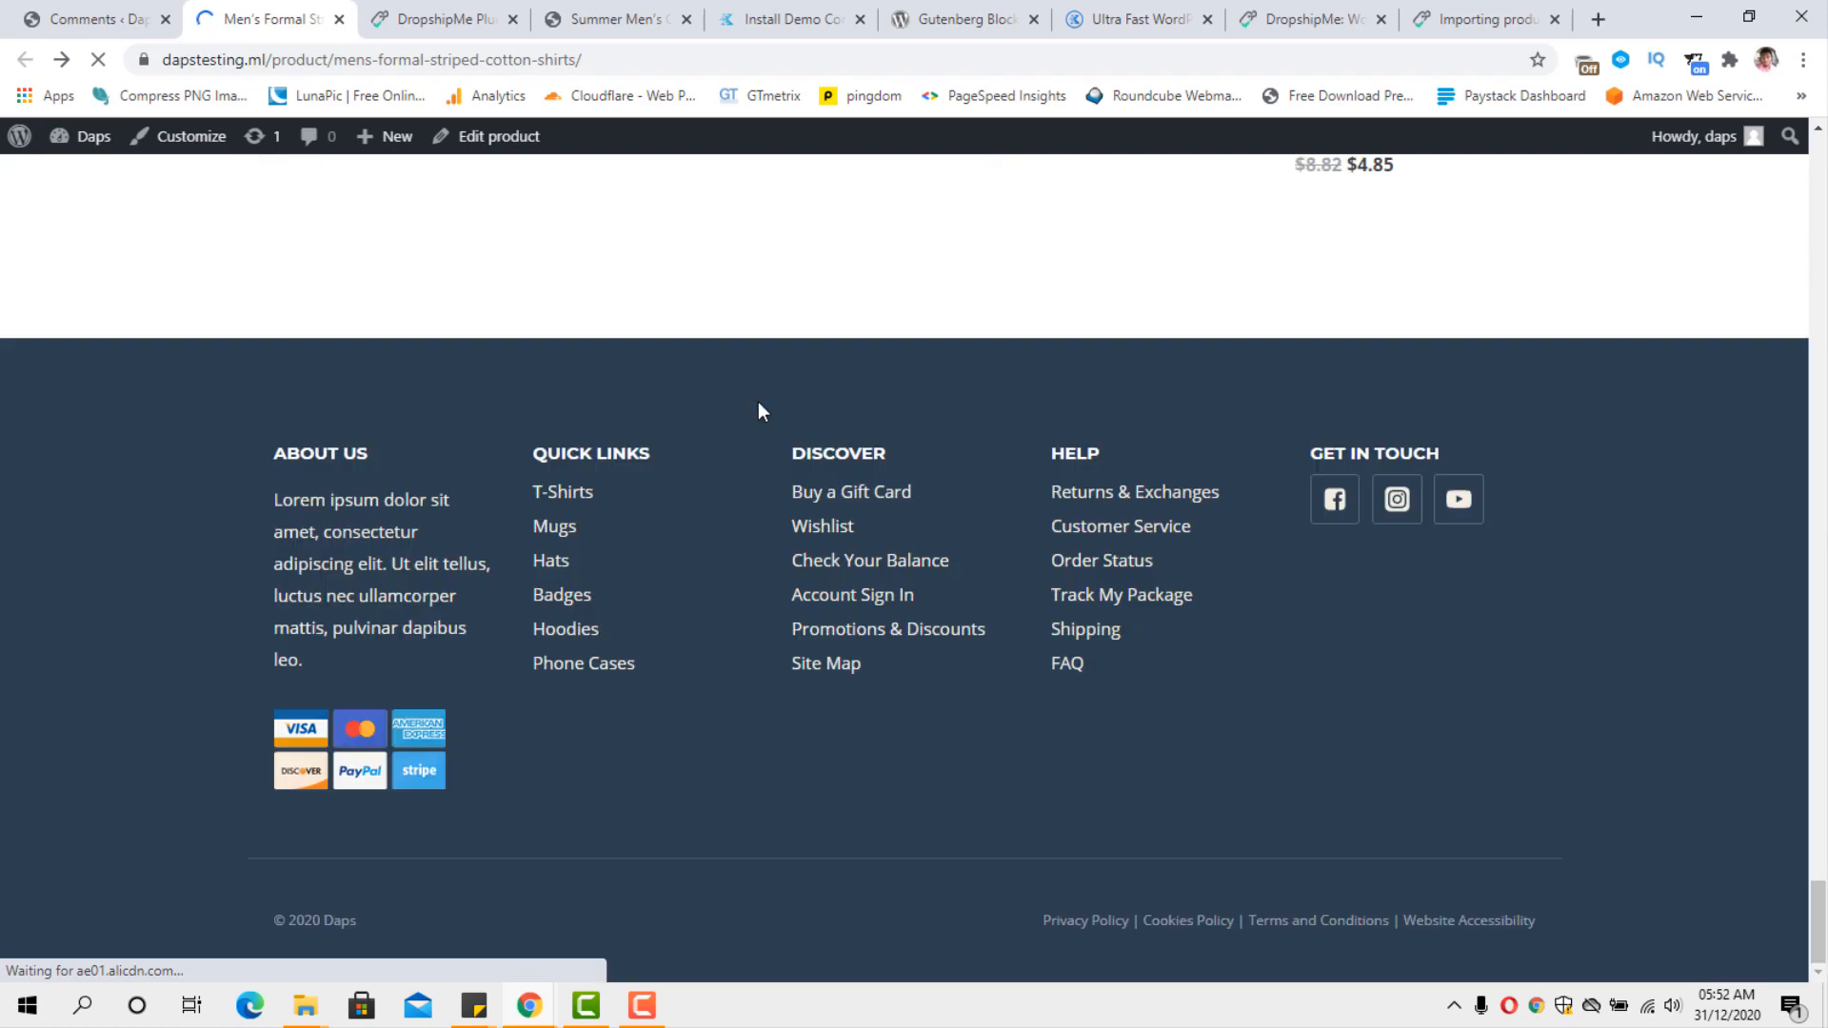
pyautogui.scroll(10, 723, 416)
pyautogui.scroll(-3, 720, 419)
pyautogui.scroll(-7, 721, 418)
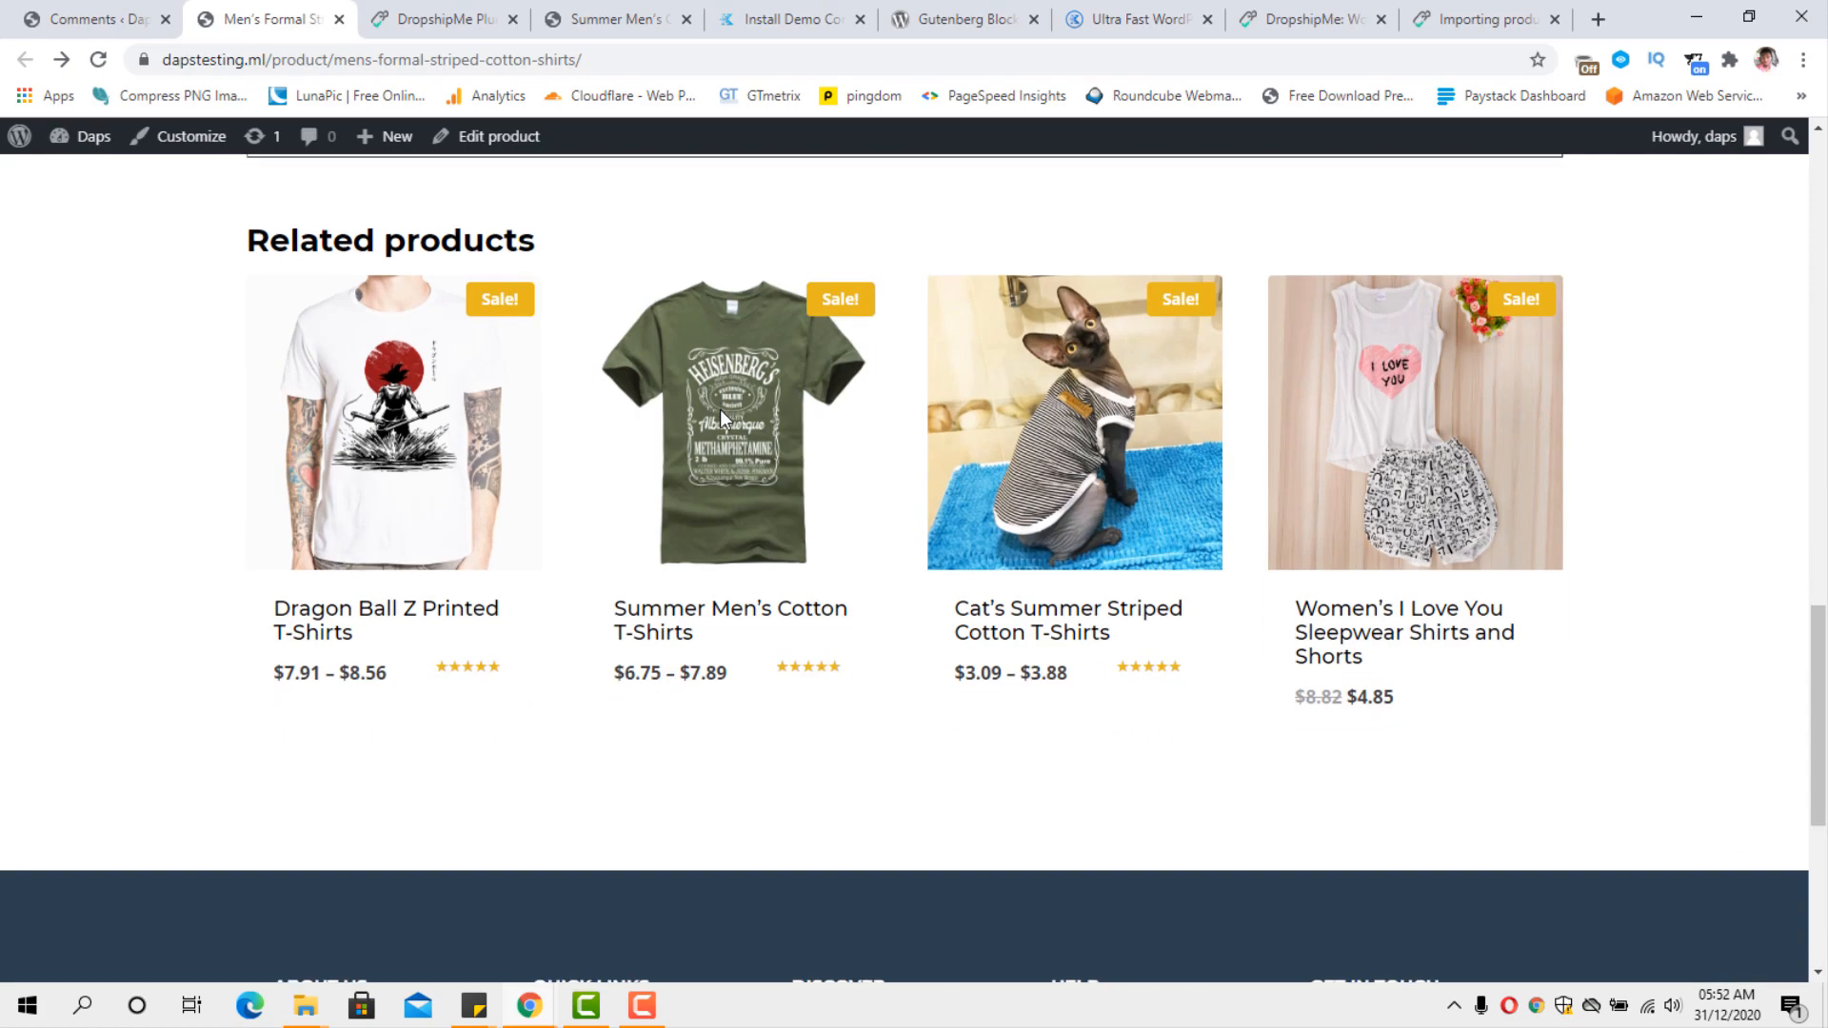
pyautogui.scroll(12, 724, 419)
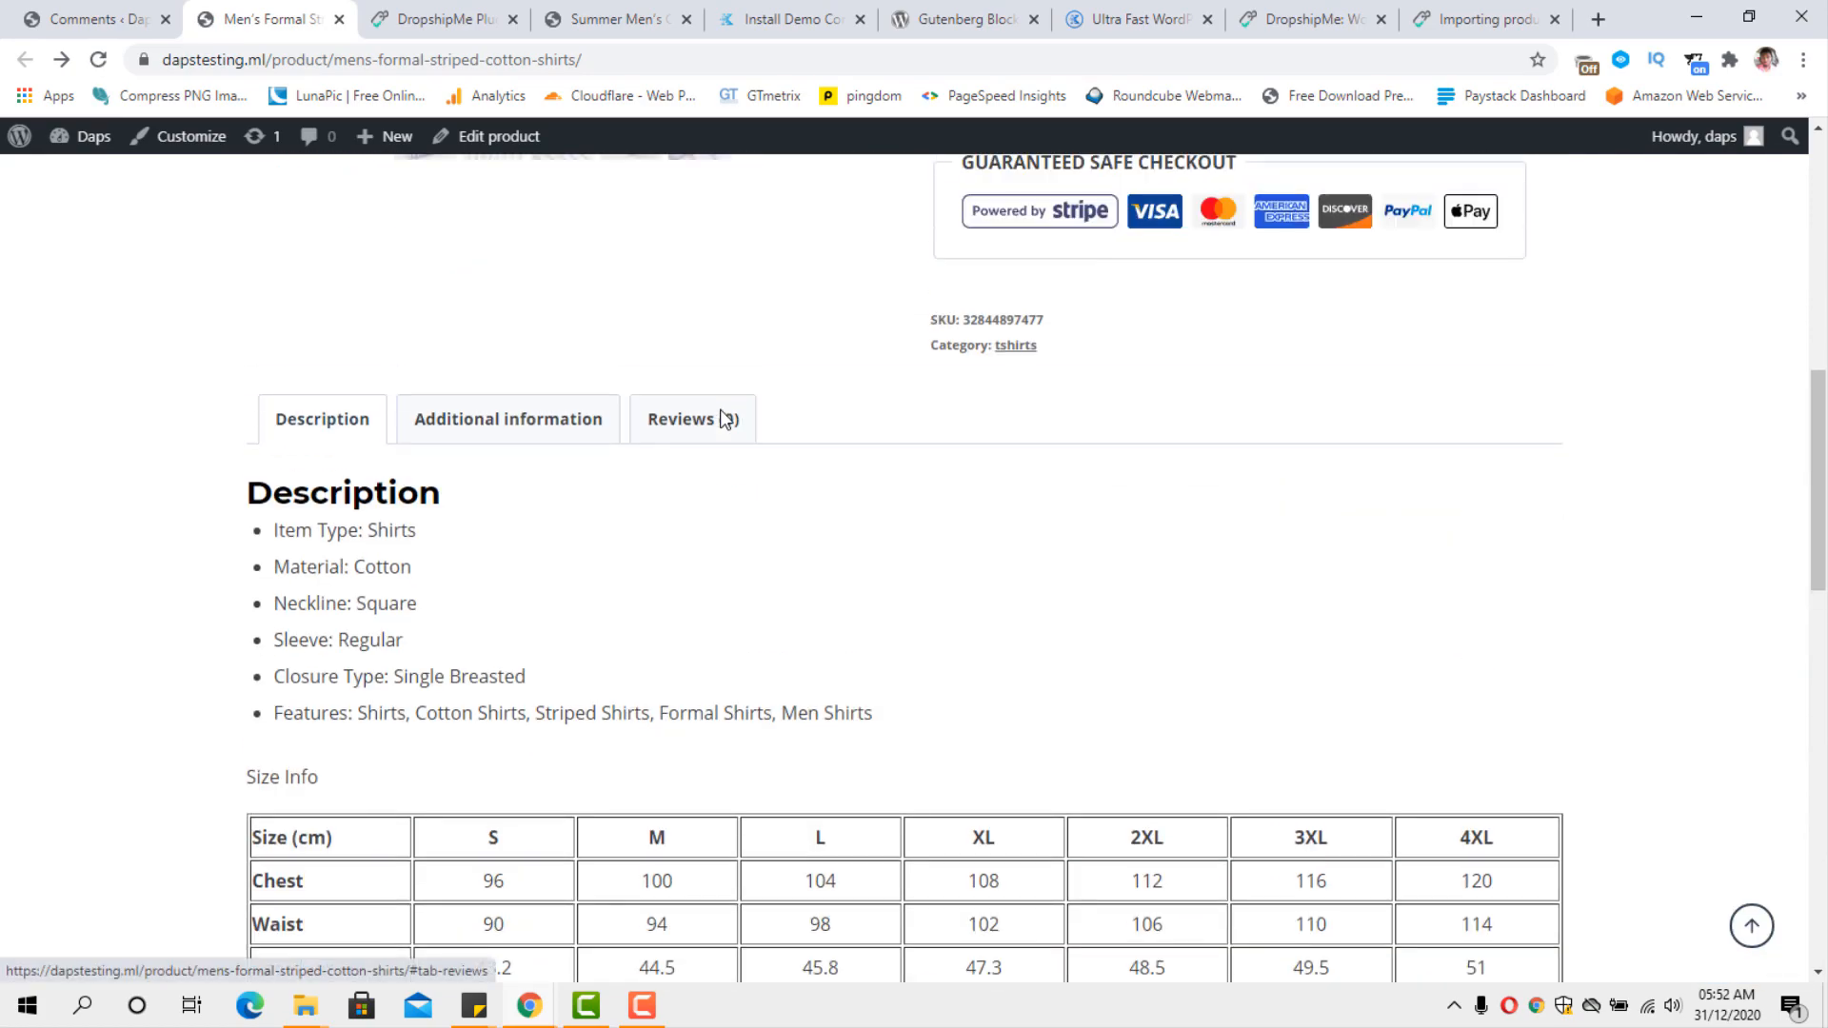
pyautogui.click(692, 429)
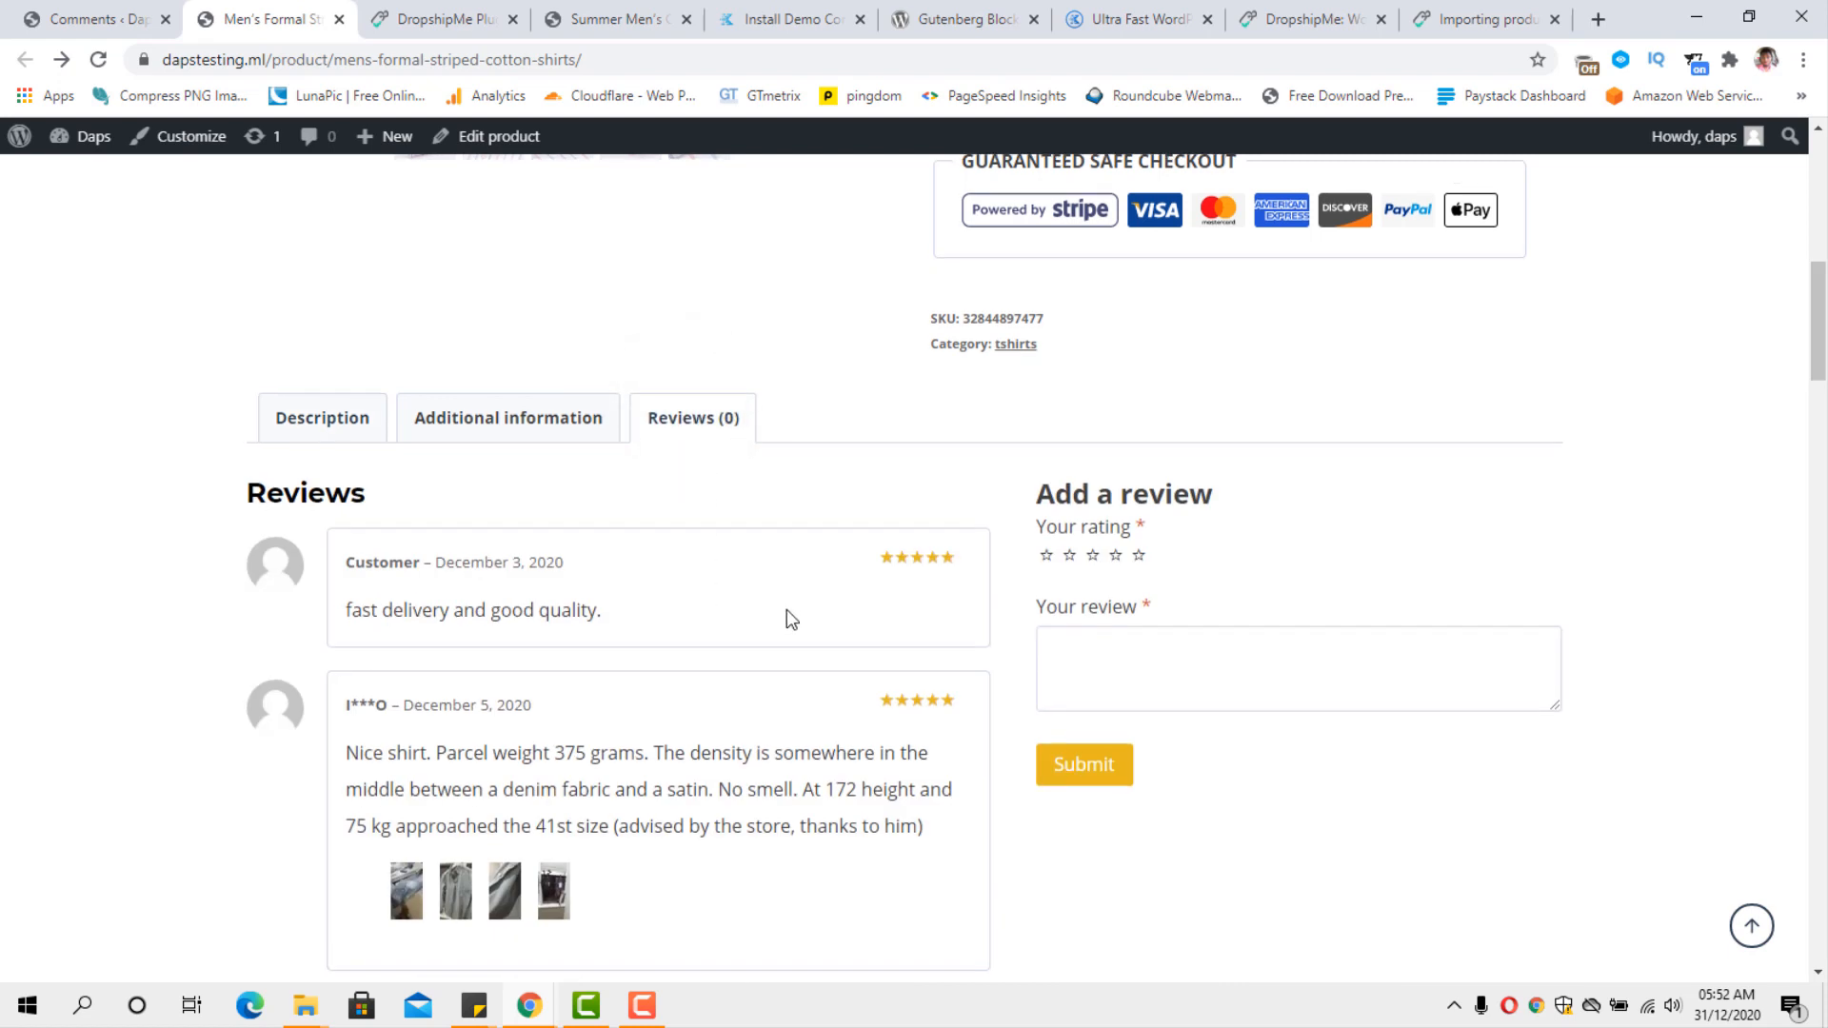
# Read through the shirt's customer reviews, their star ratings and attached photos, and return to the product heading.
pyautogui.scroll(-2, 788, 616)
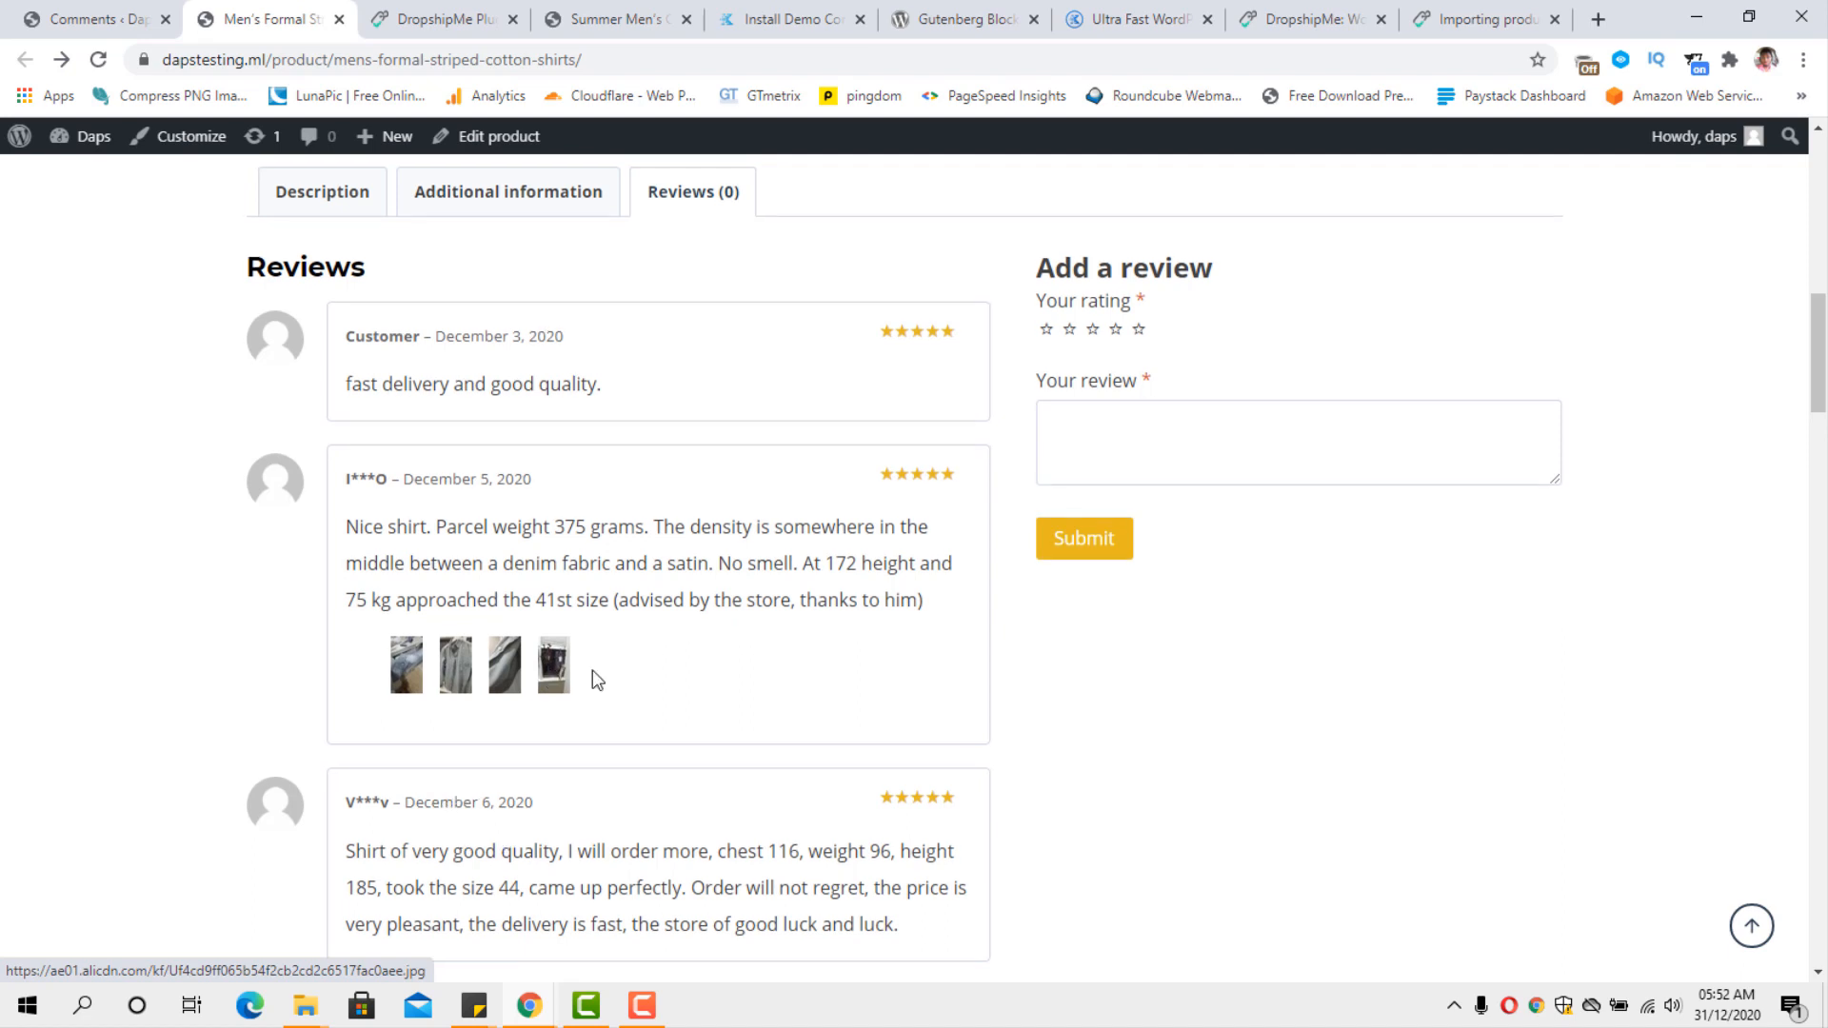
pyautogui.scroll(2, 591, 681)
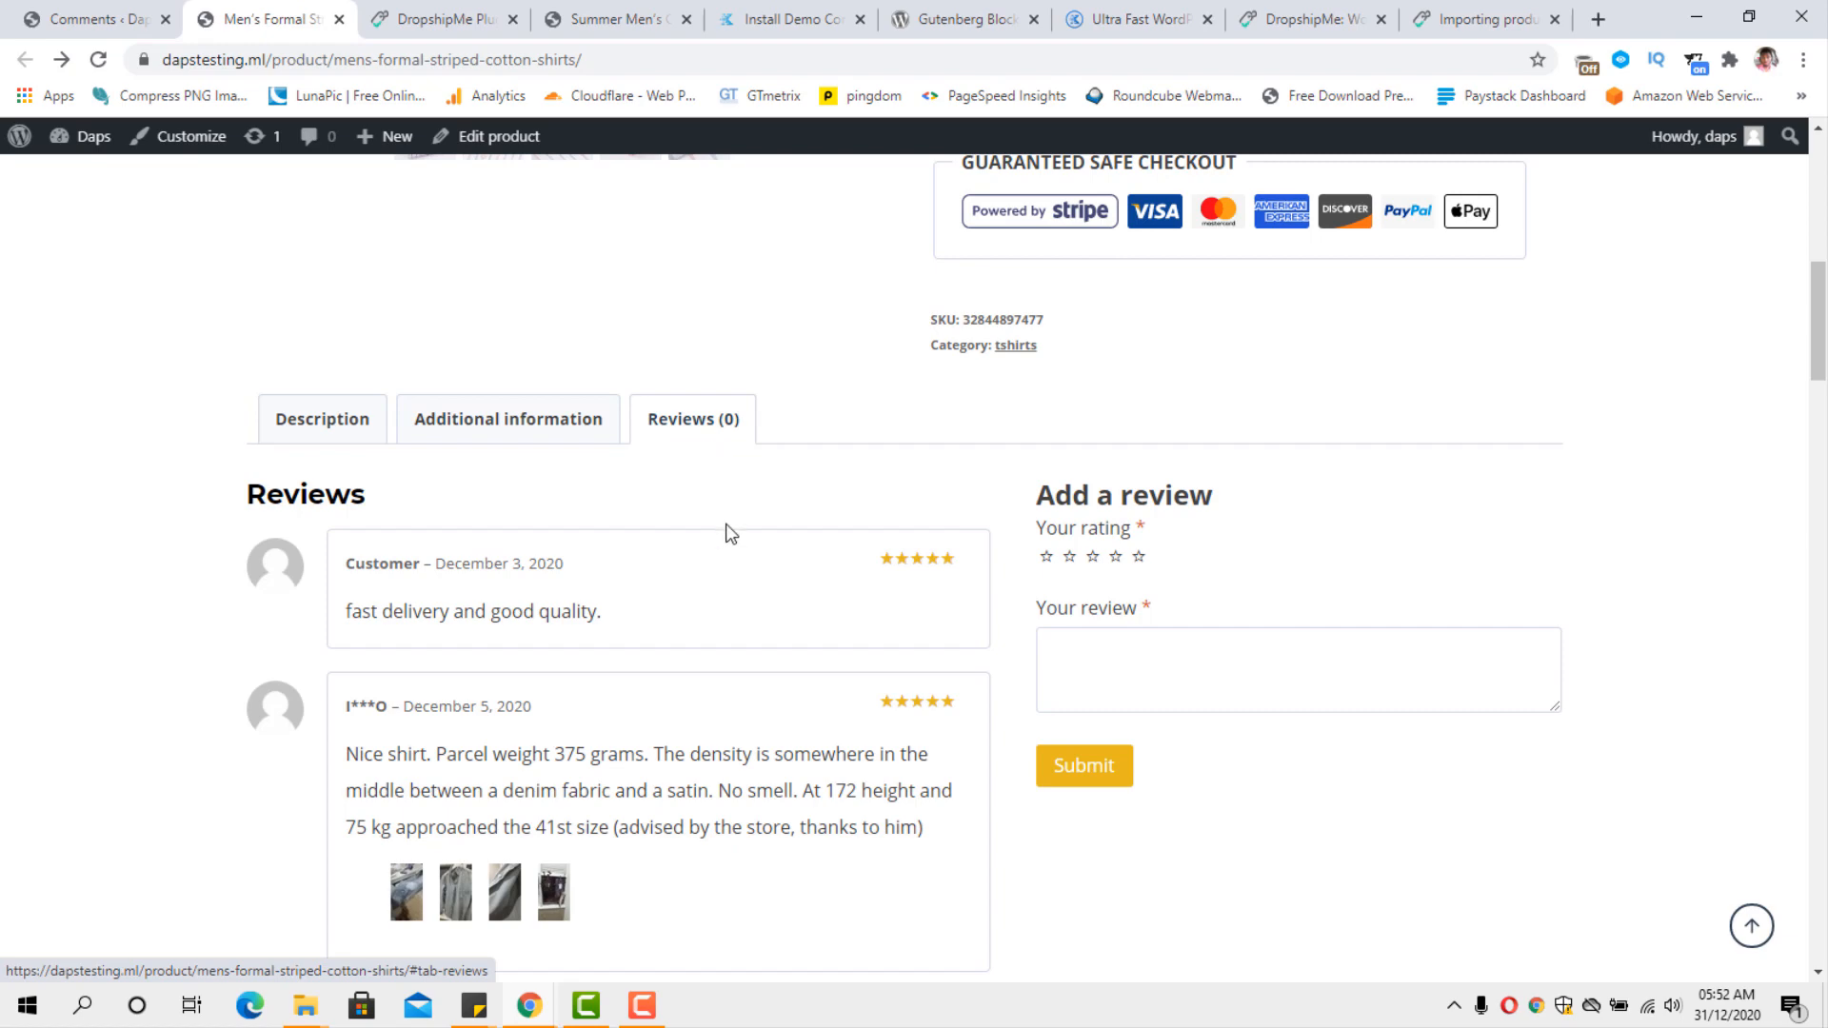
pyautogui.scroll(-6, 878, 605)
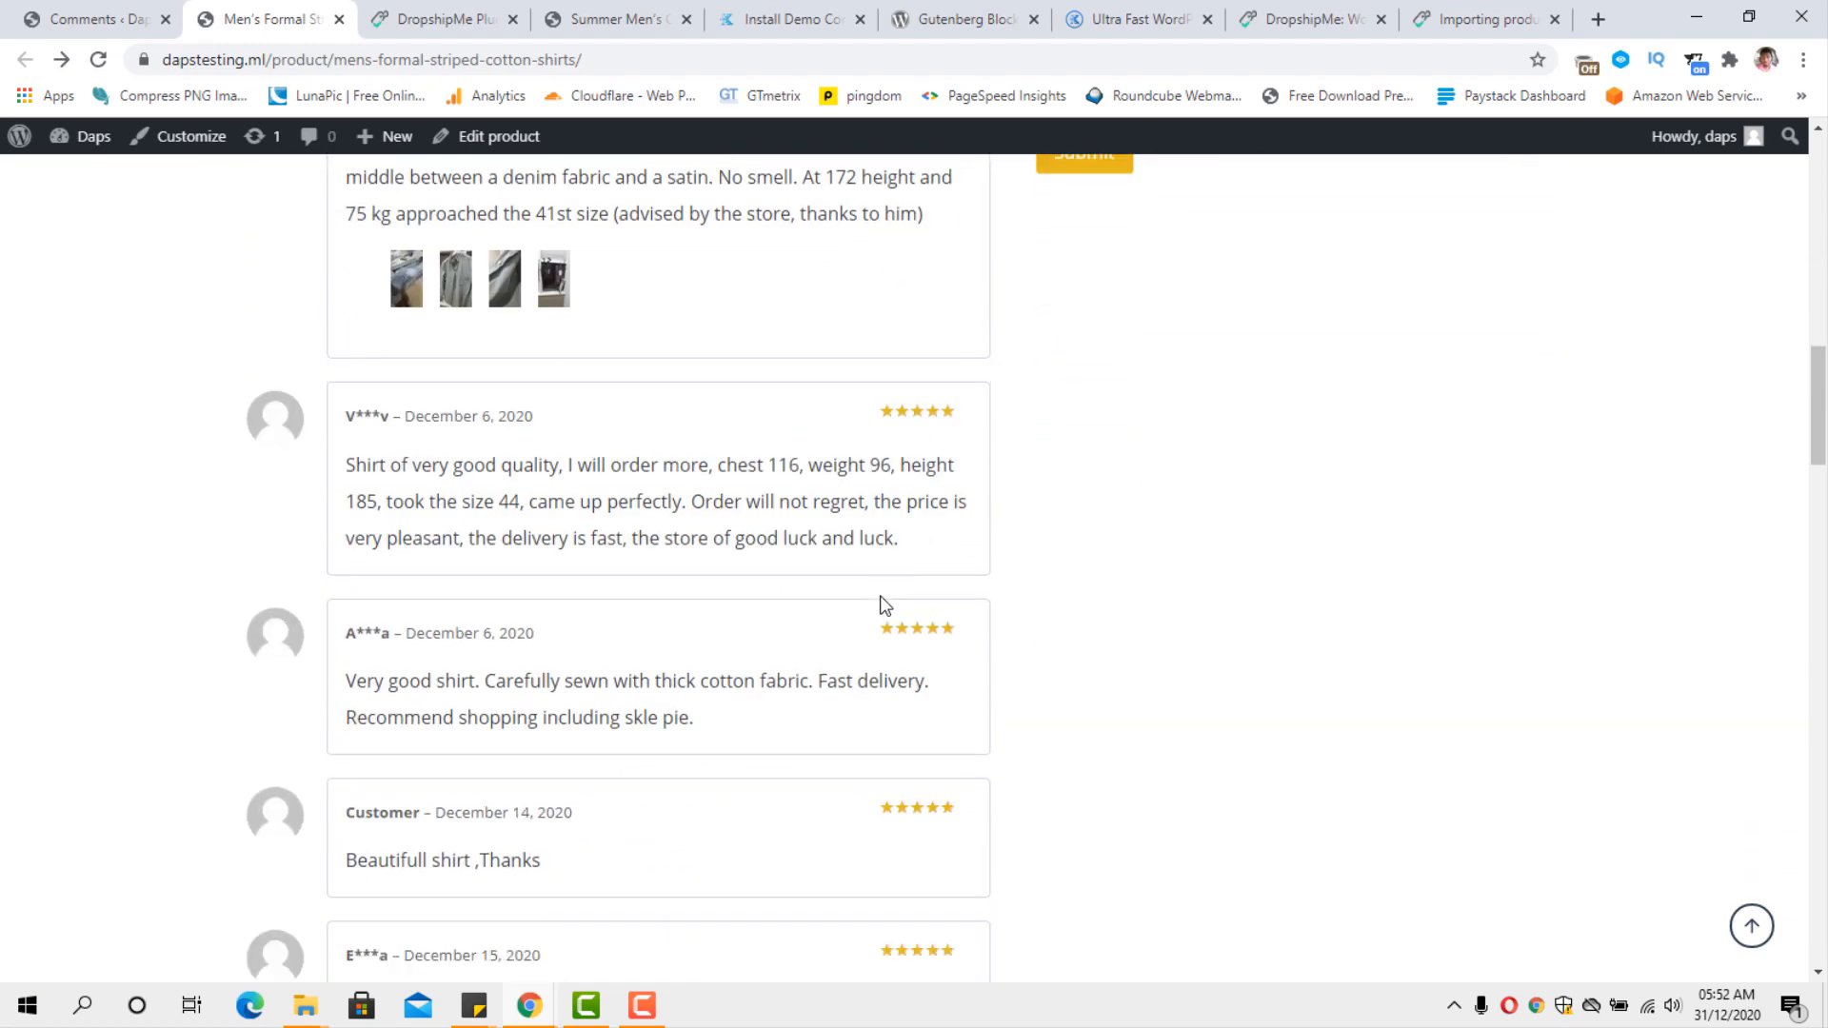
pyautogui.scroll(-1, 884, 605)
pyautogui.scroll(-8, 881, 604)
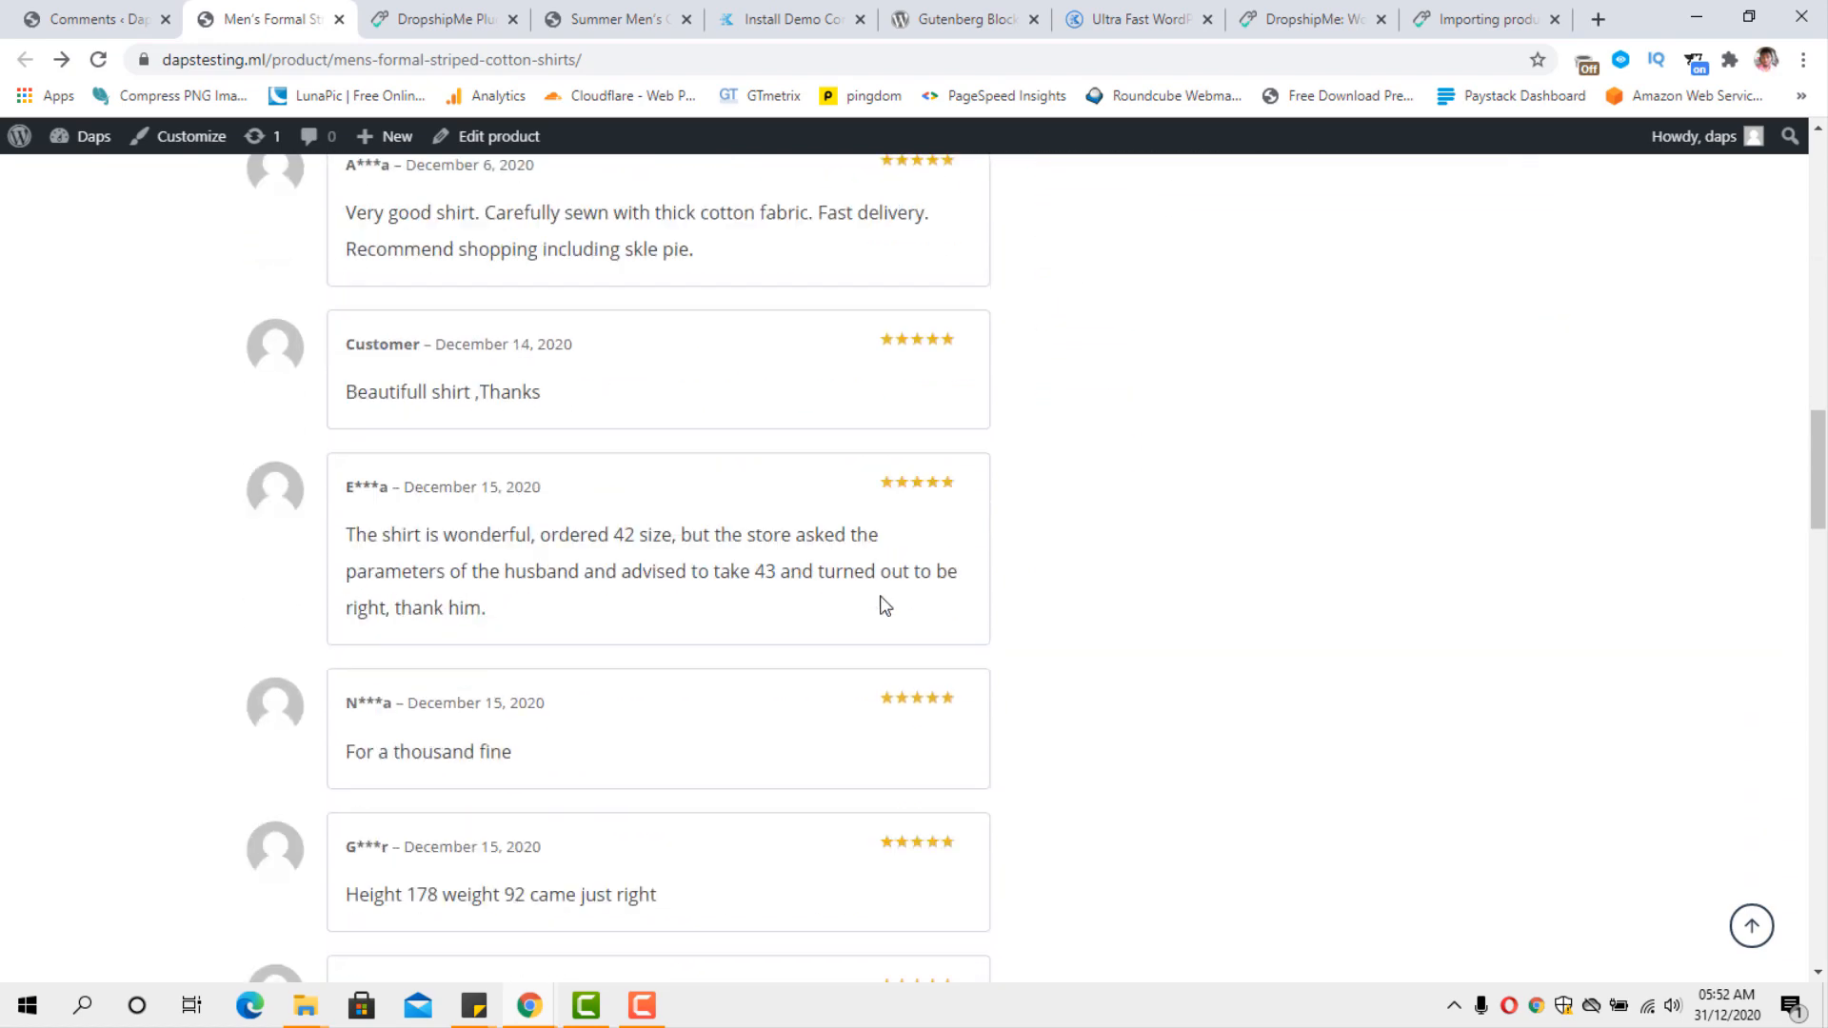
pyautogui.scroll(13, 882, 605)
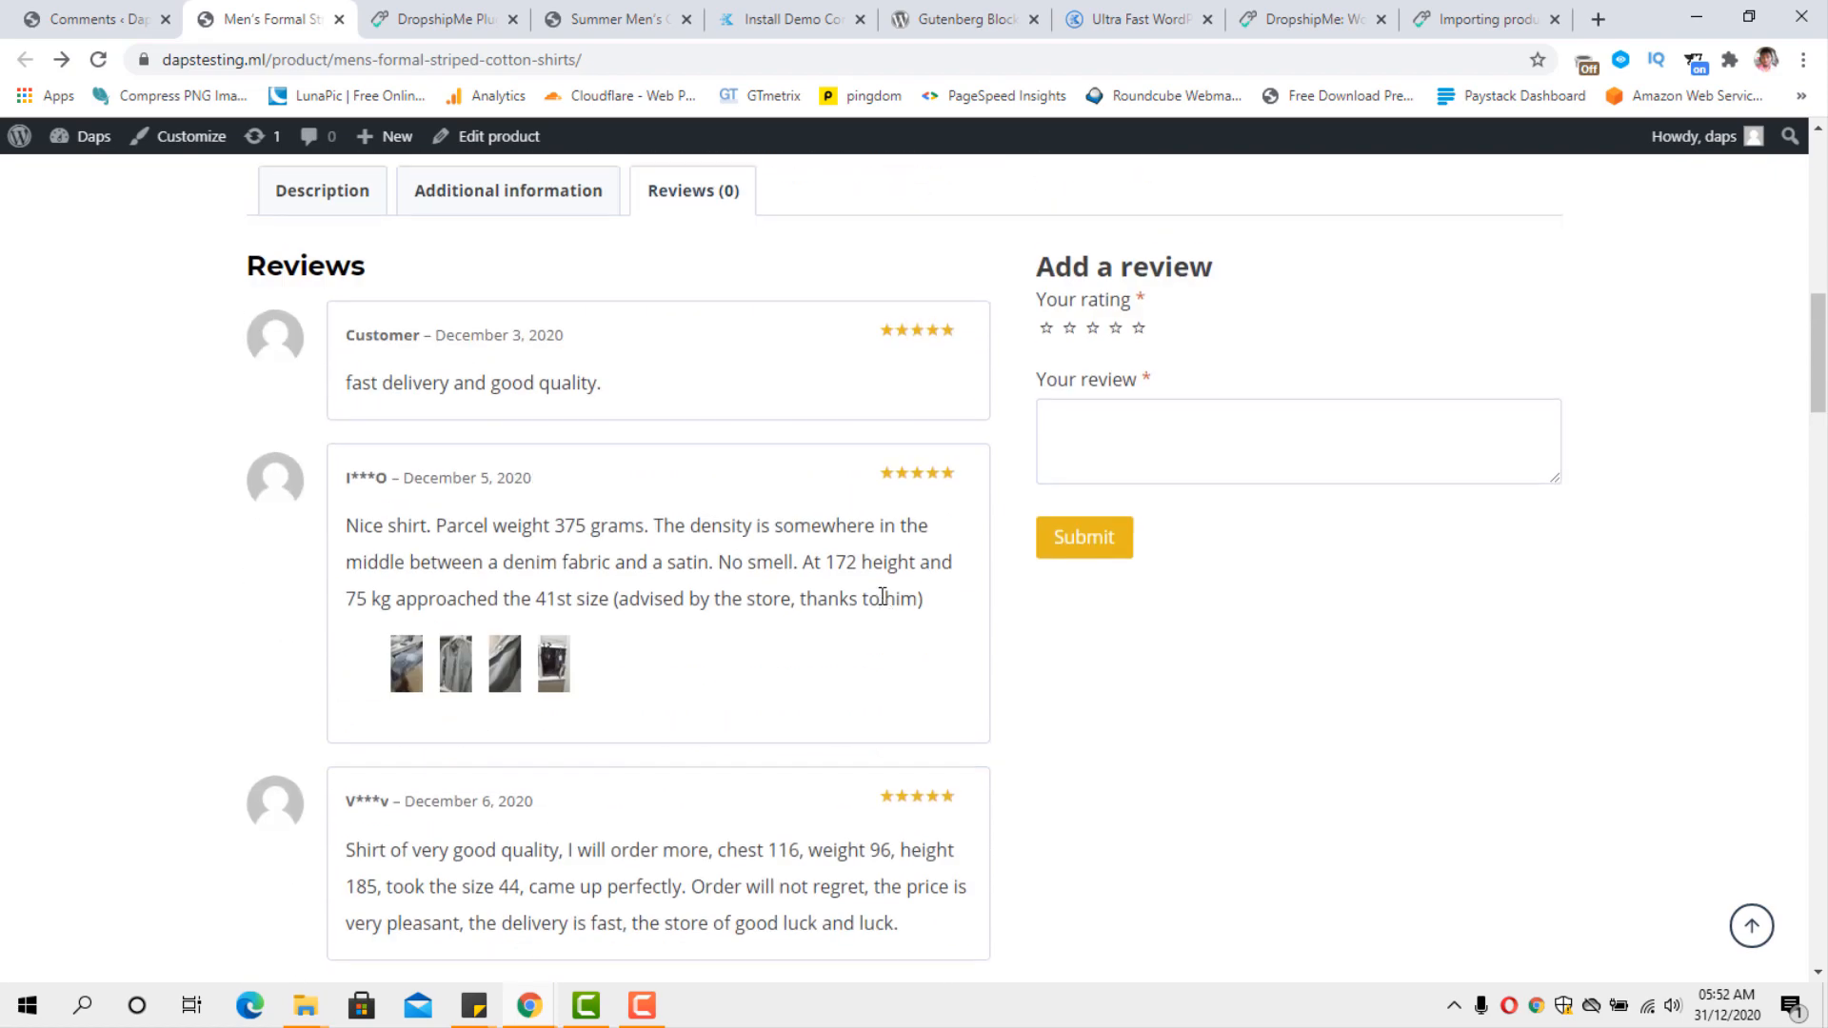
pyautogui.scroll(12, 882, 600)
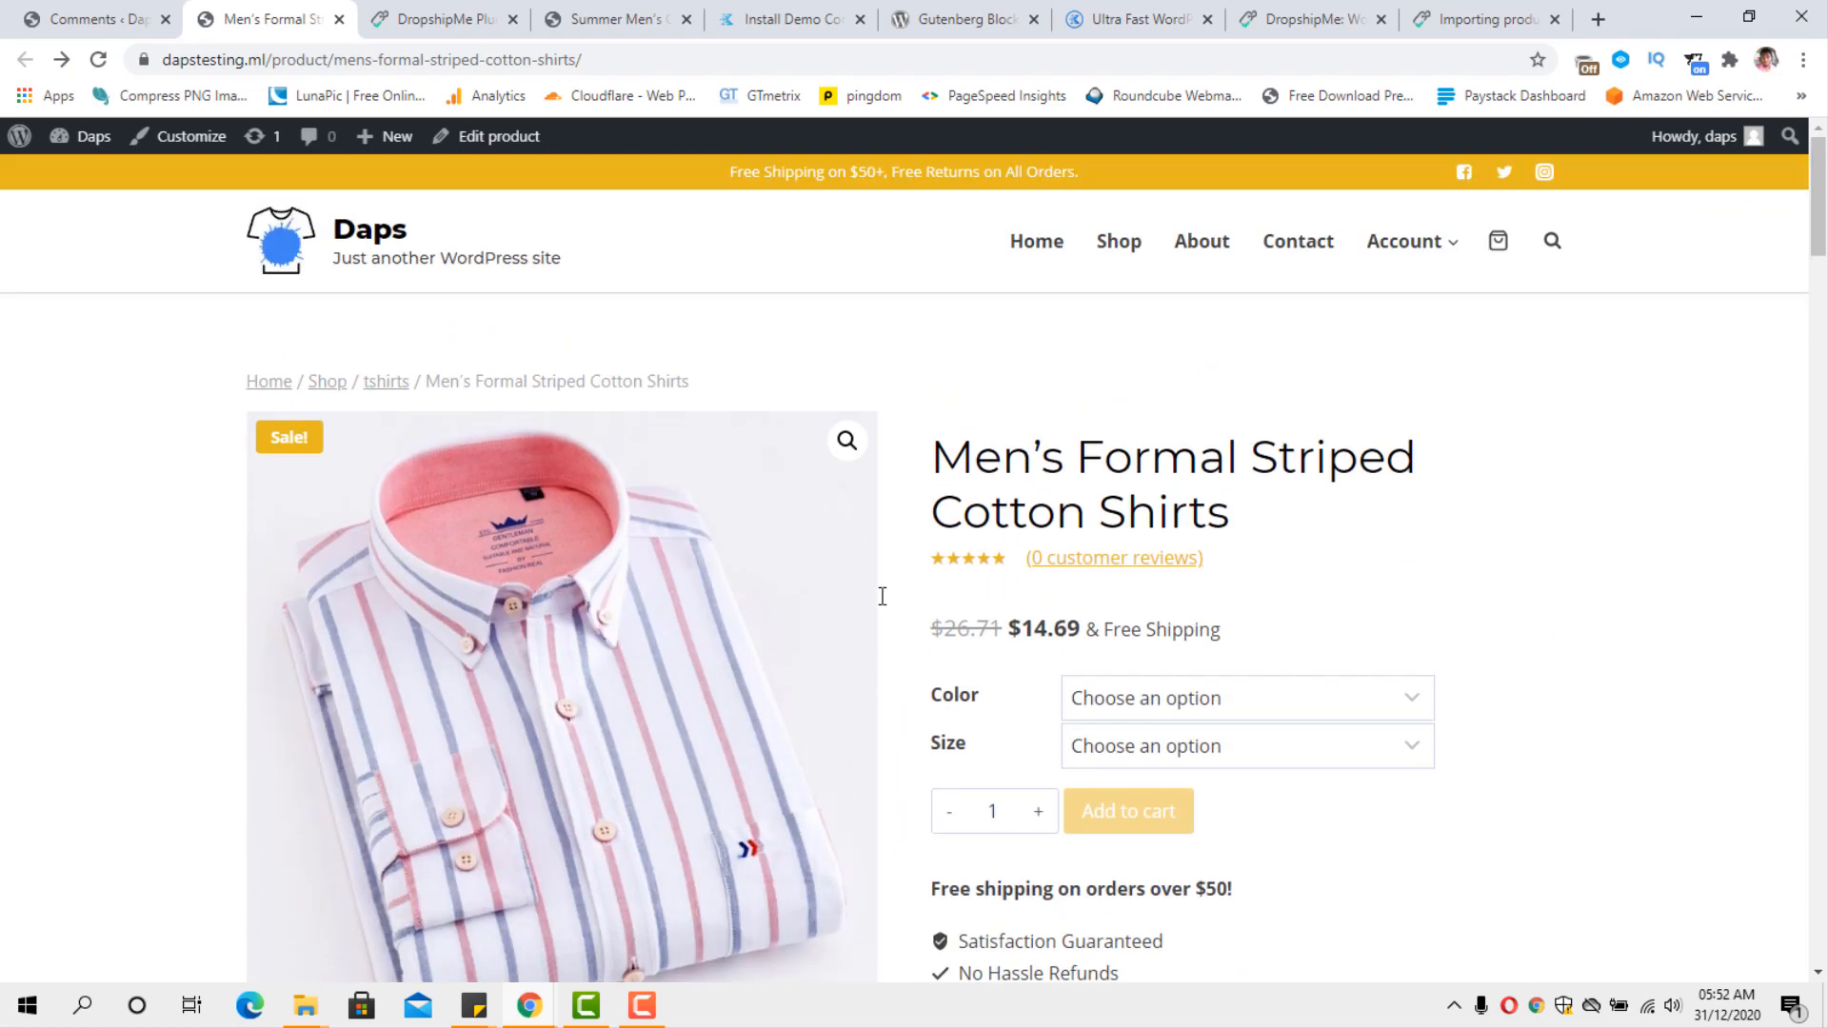
# Choose color 17 and size 42 for the Men's Formal Striped Cotton Shirts.
pyautogui.scroll(-4, 882, 596)
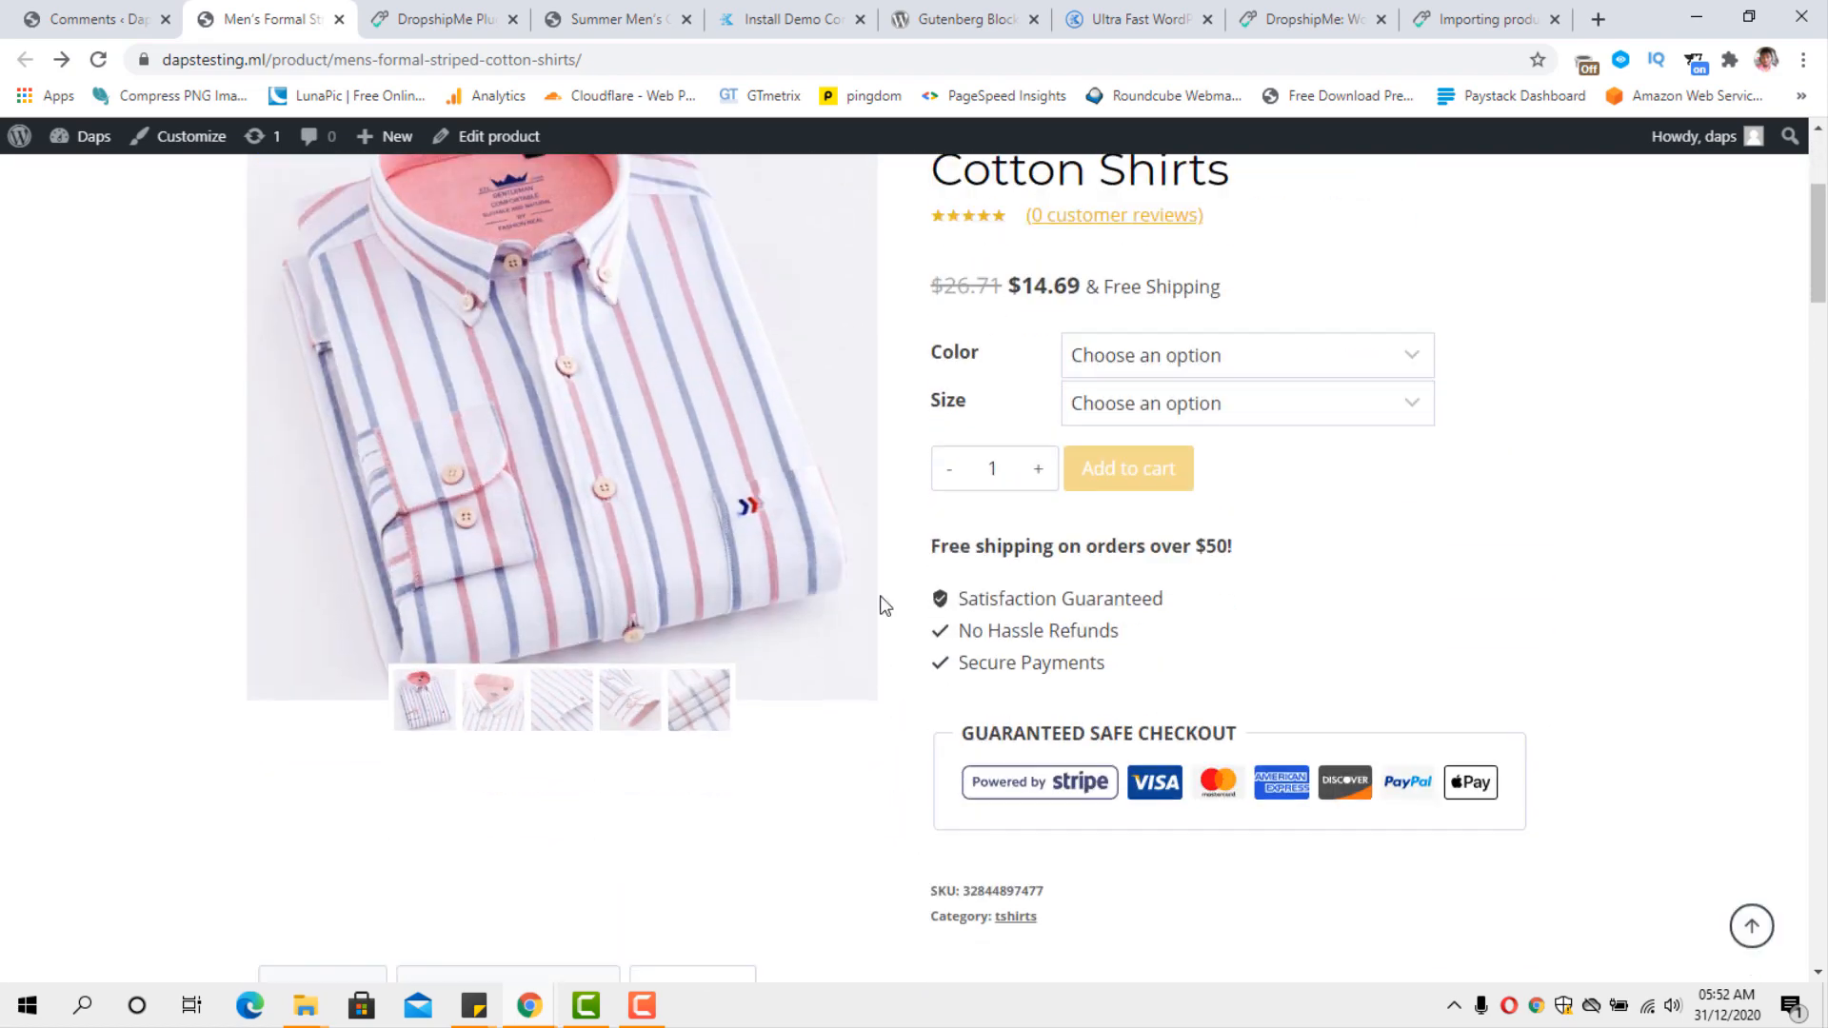
pyautogui.click(1332, 354)
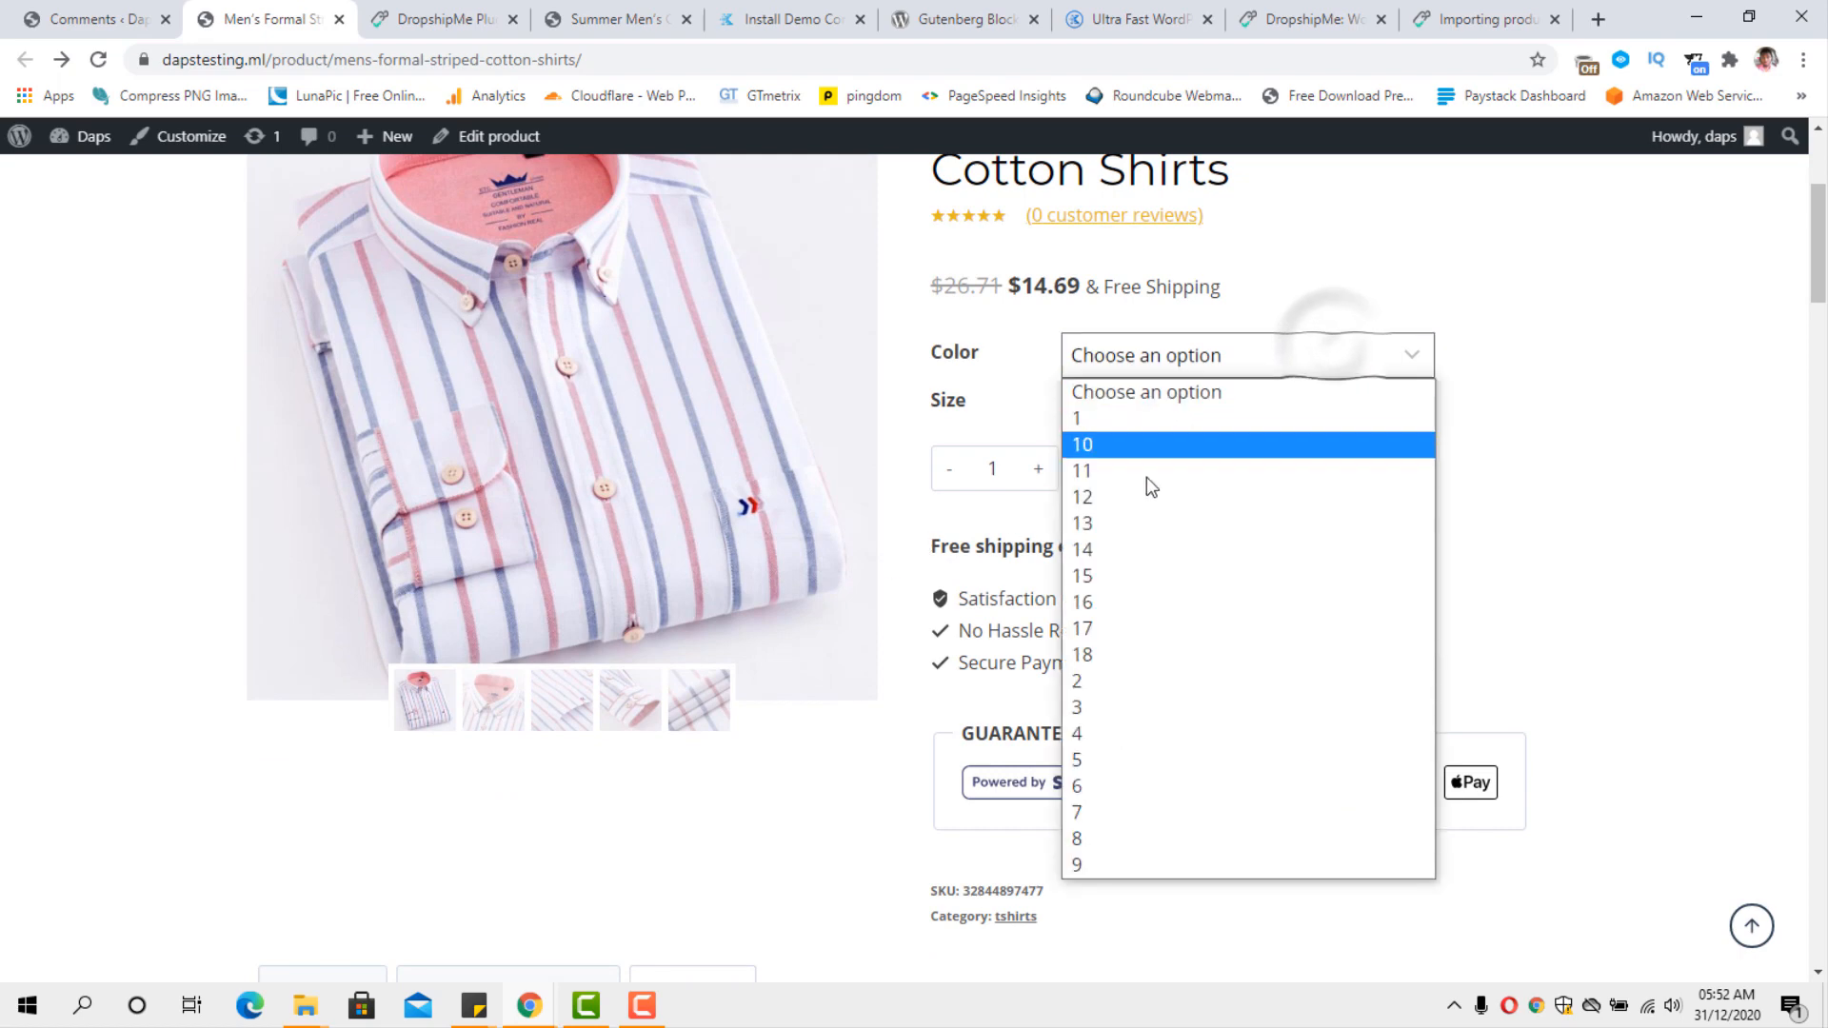
pyautogui.click(1114, 628)
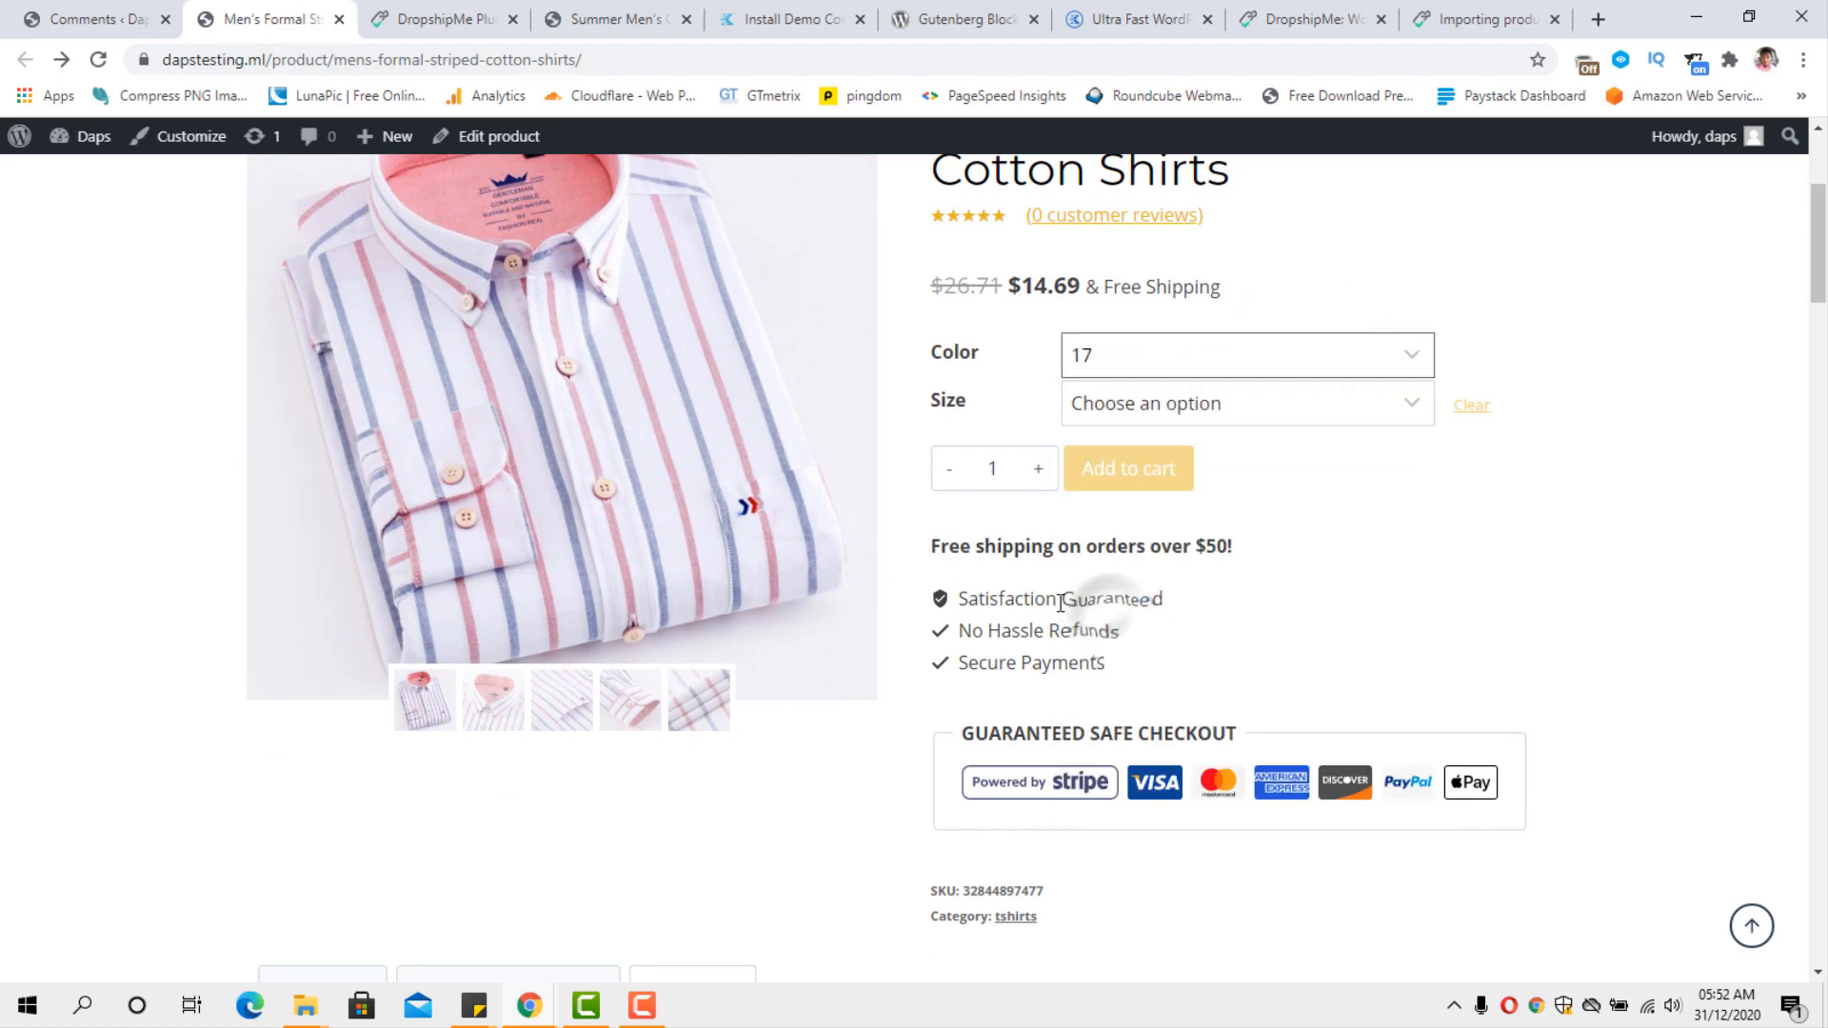
pyautogui.click(1333, 402)
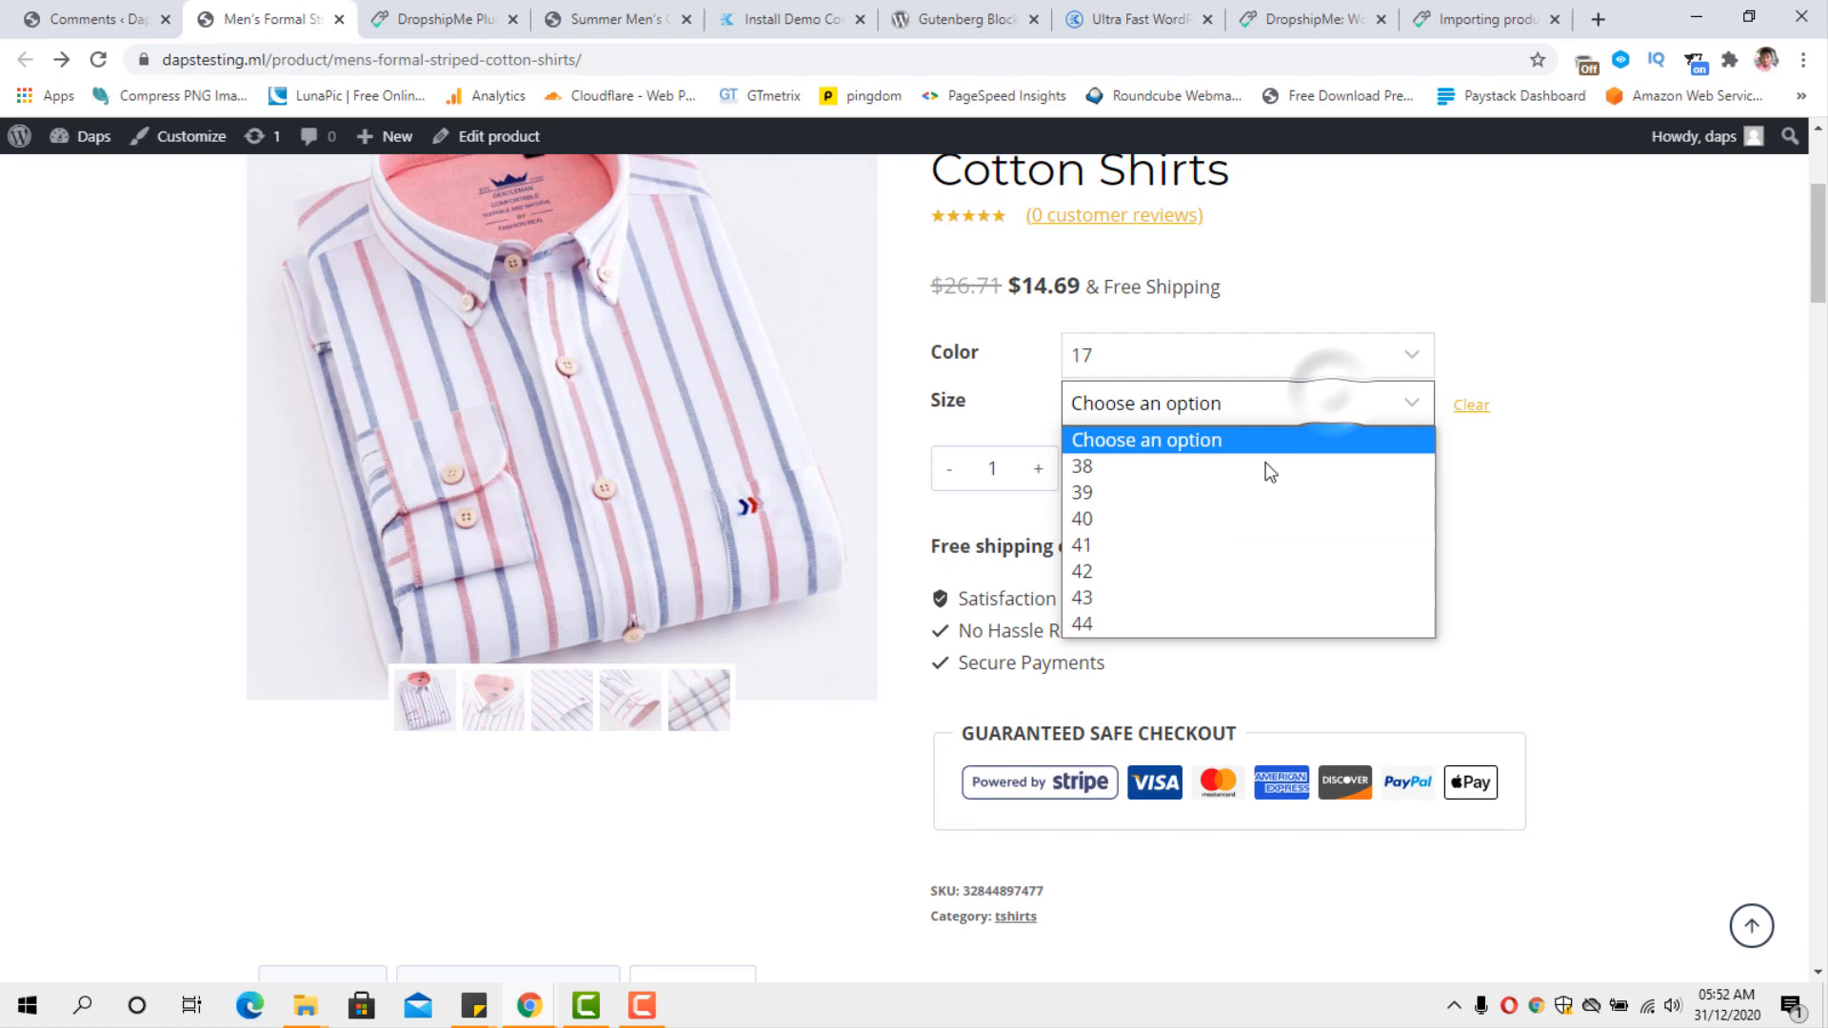
pyautogui.click(1161, 571)
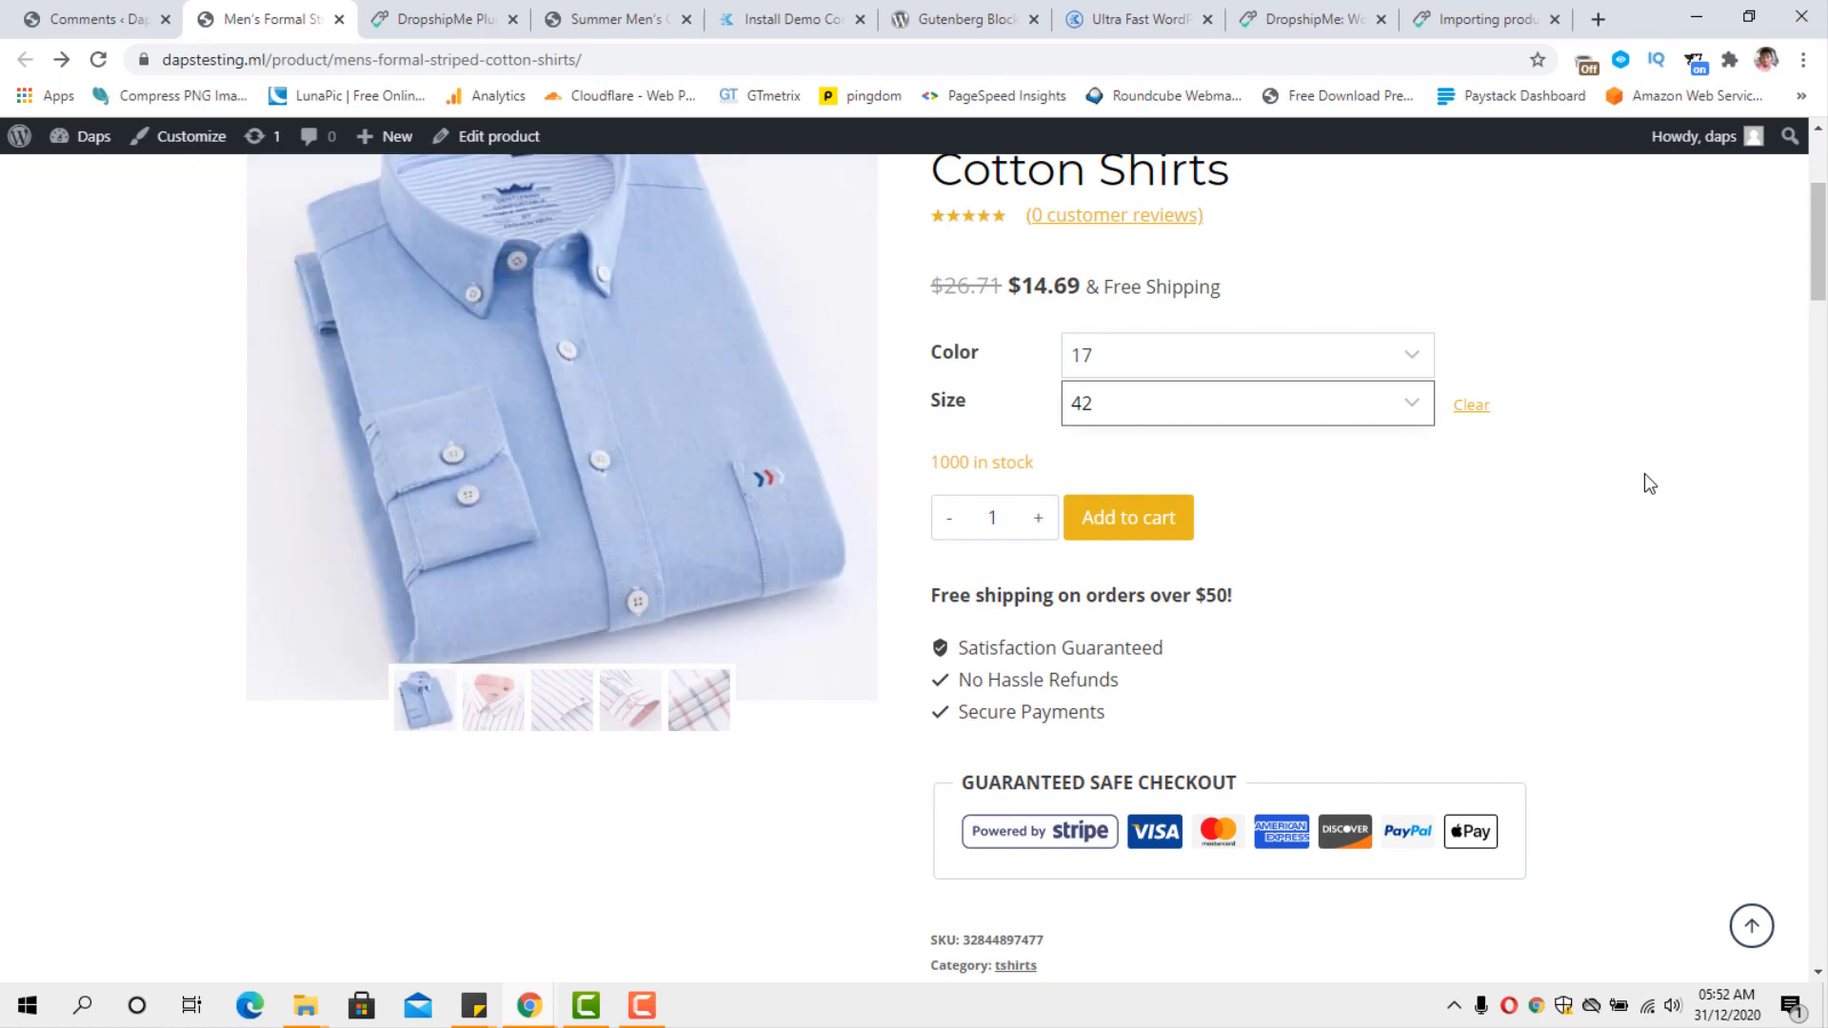
pyautogui.scroll(1, 1504, 571)
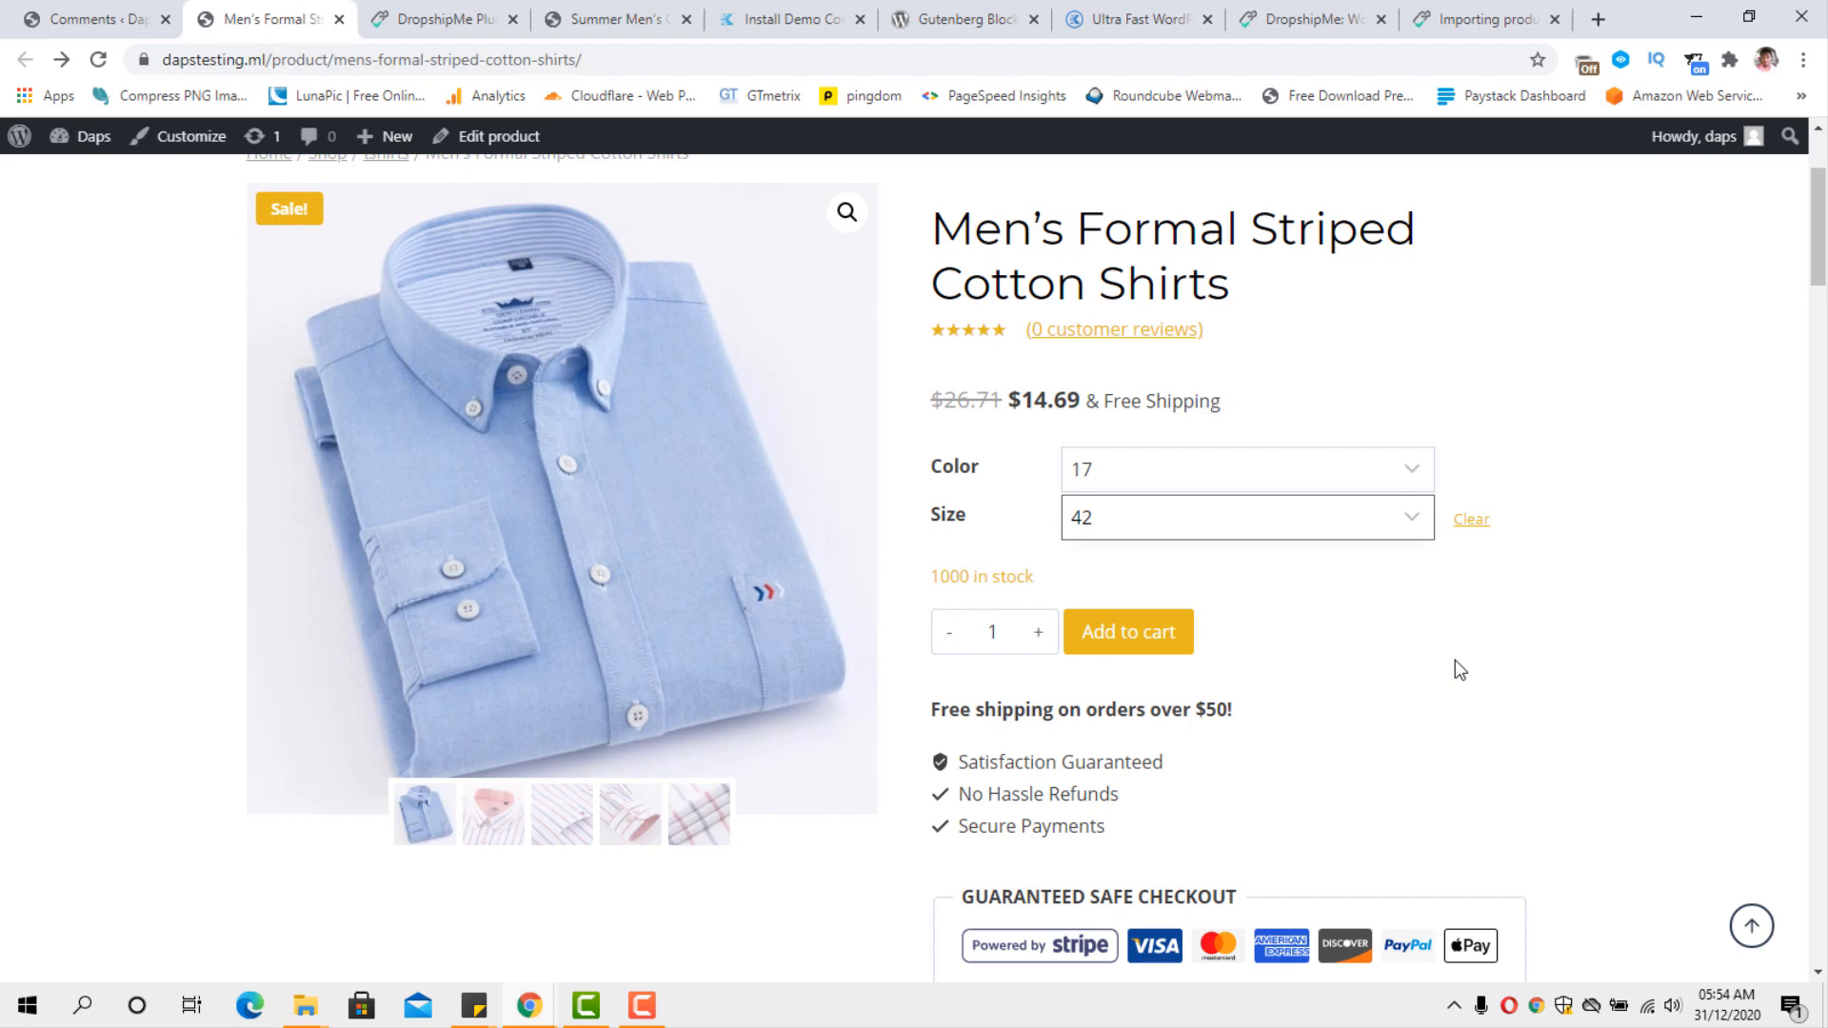
# Return to the WordPress admin and enable Cash on delivery in the WooCommerce payment settings.
pyautogui.click(55, 21)
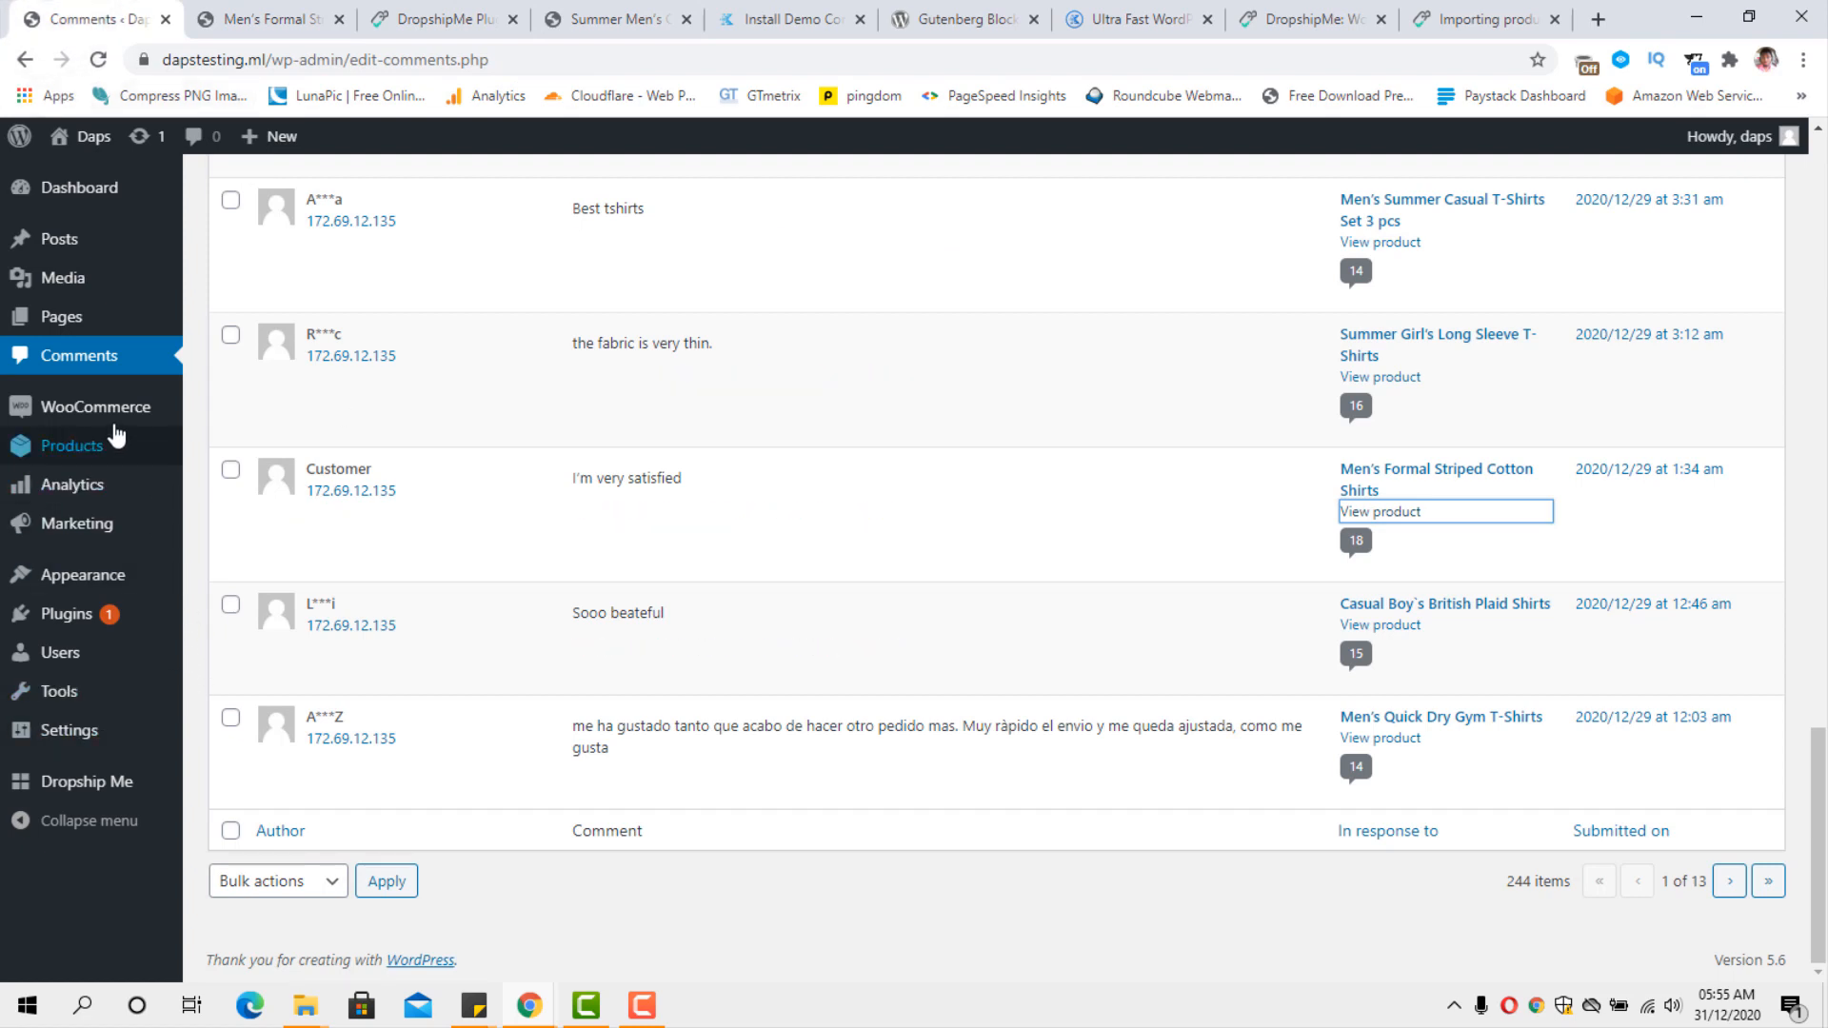
pyautogui.moveTo(114, 425)
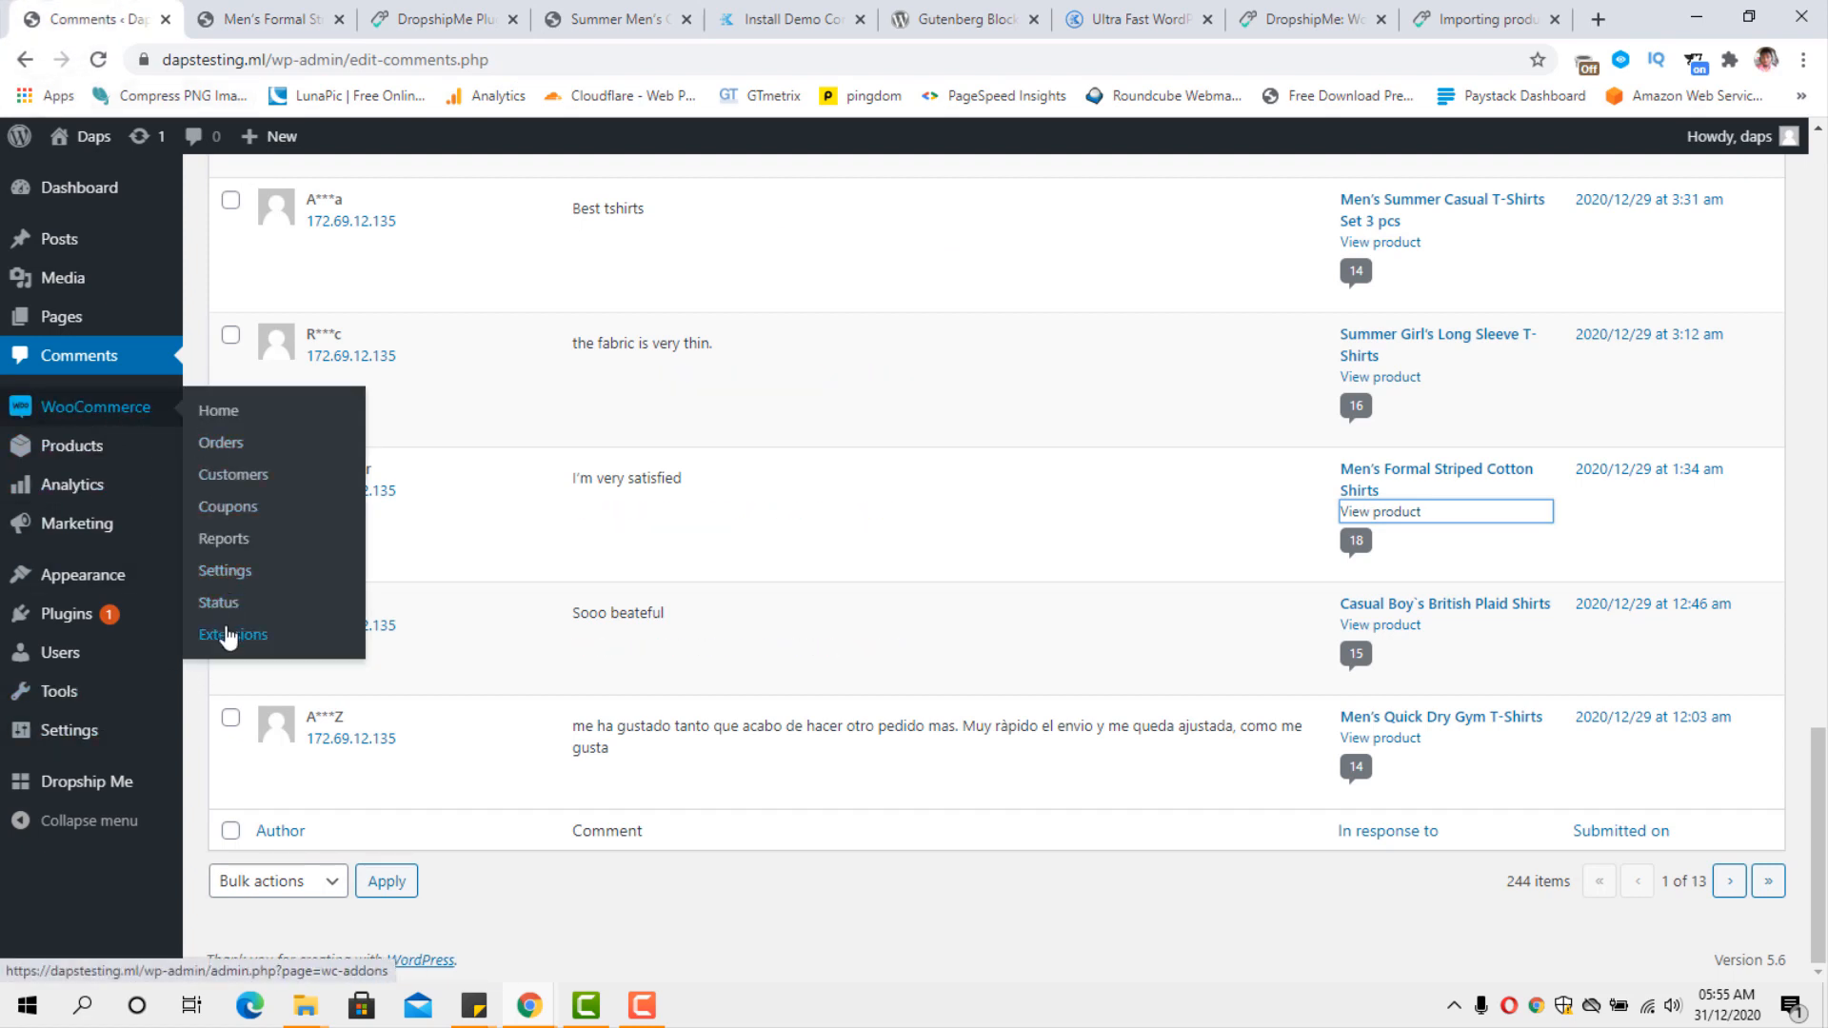
pyautogui.click(230, 571)
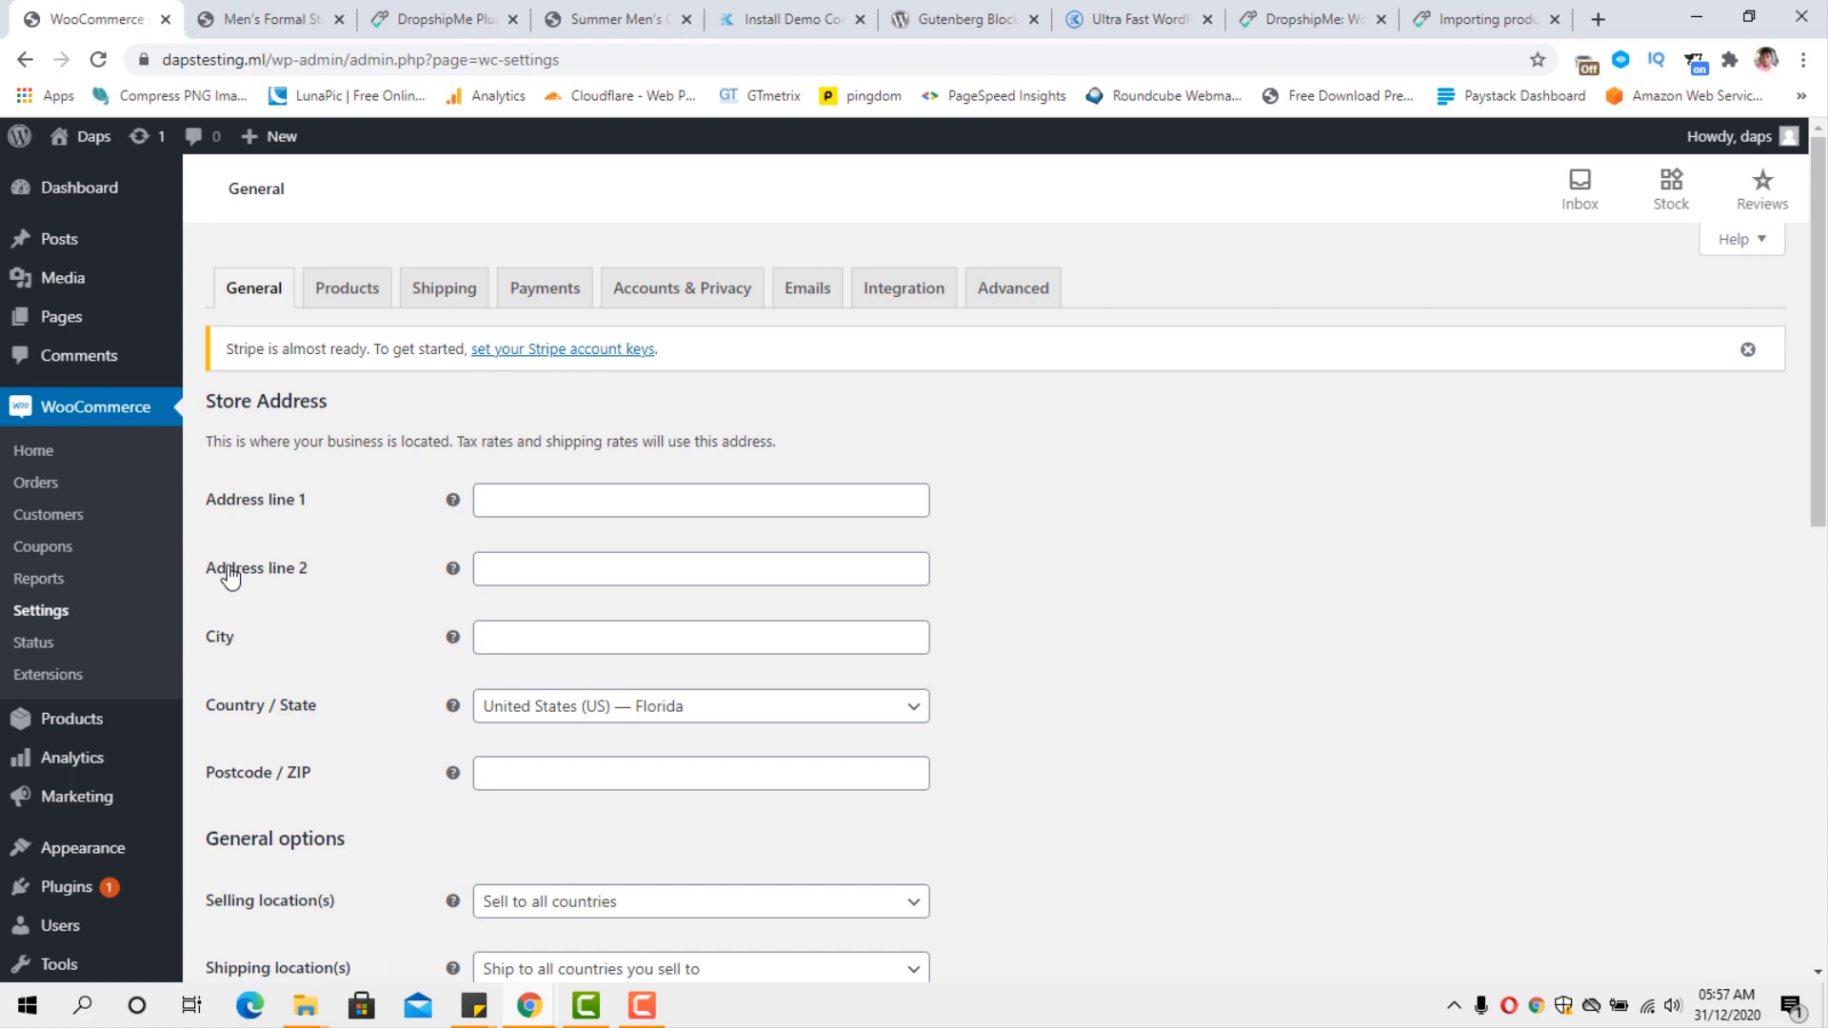
pyautogui.click(549, 300)
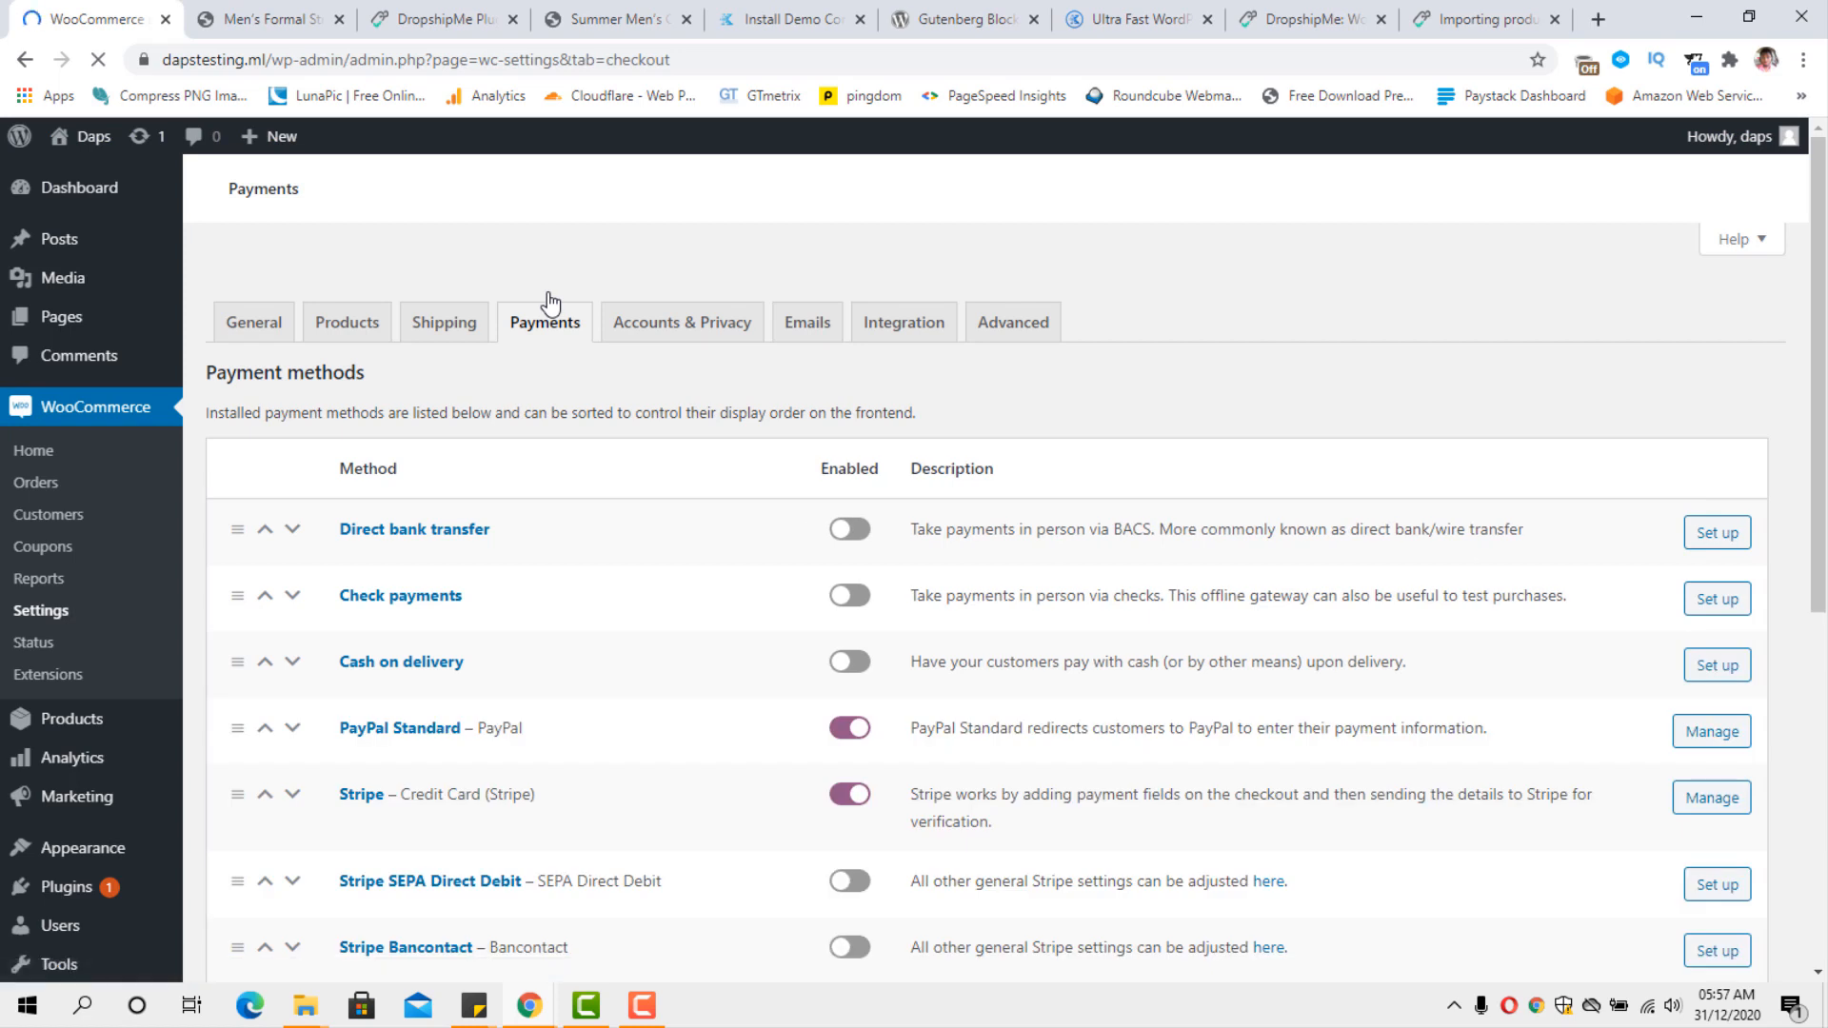
pyautogui.scroll(-1, 633, 457)
pyautogui.click(856, 560)
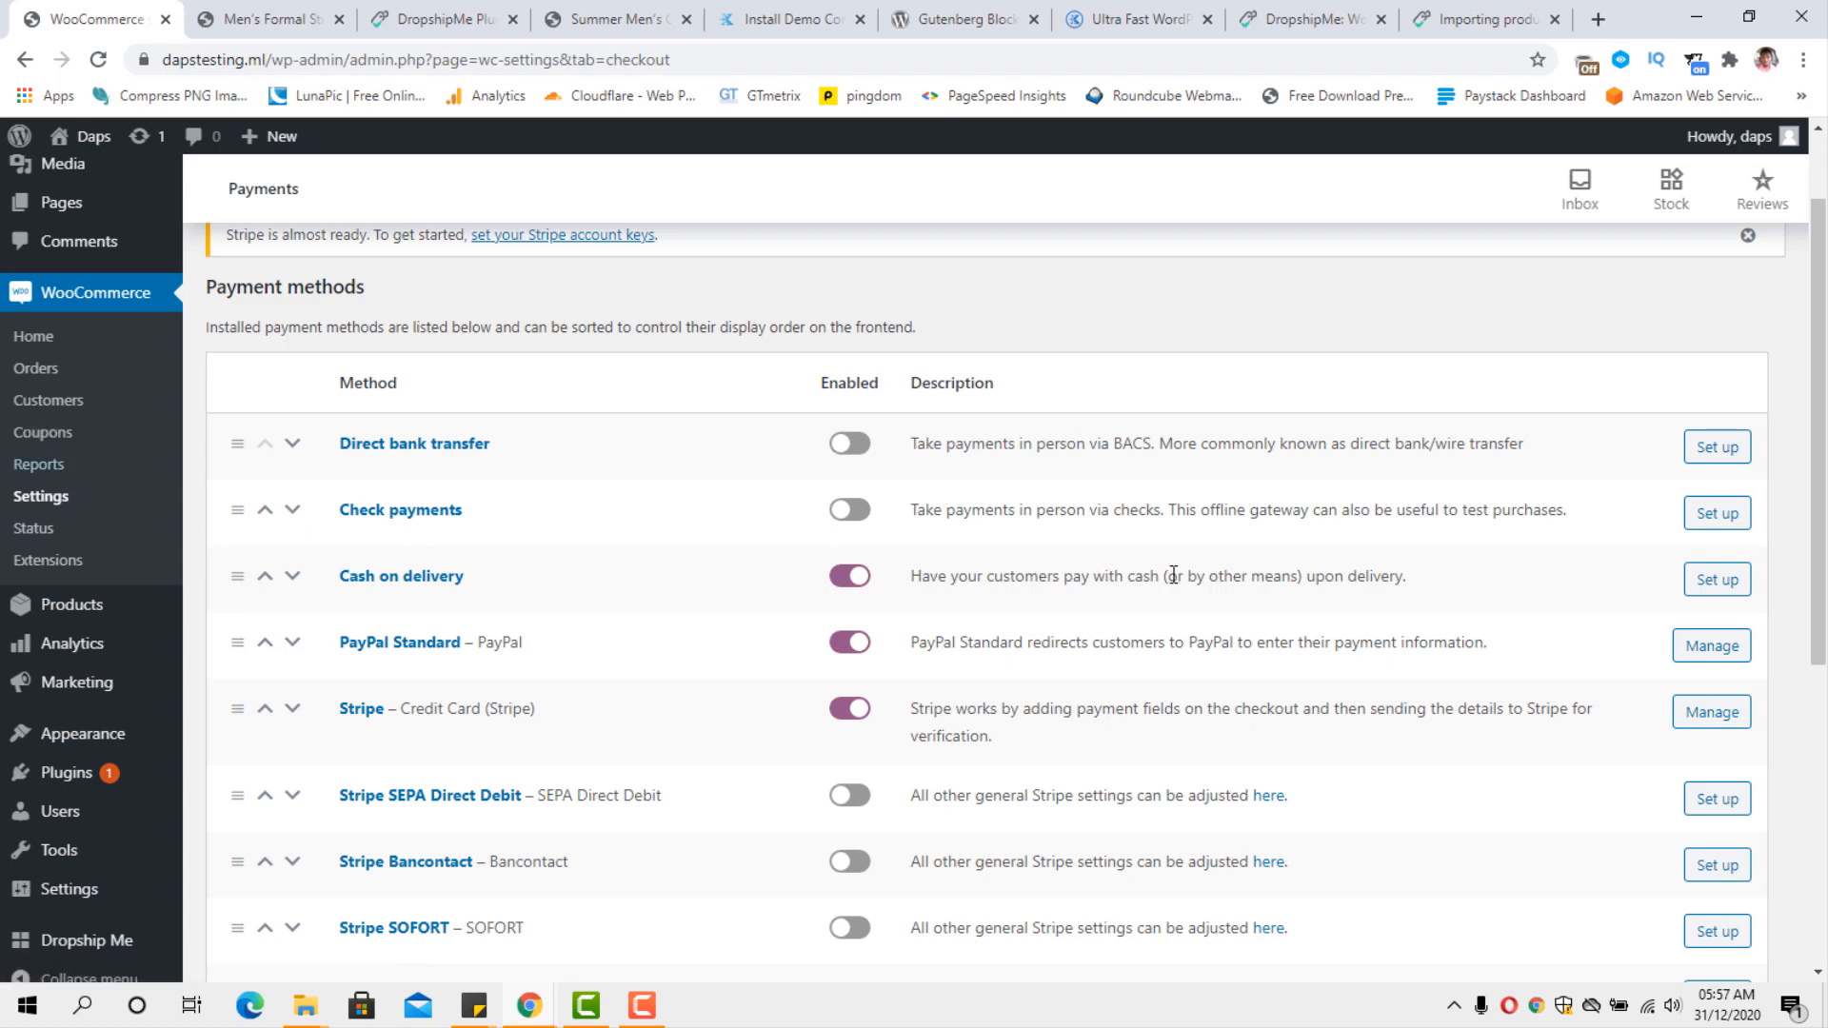
# Save the WooCommerce payment method settings.
pyautogui.scroll(-3, 1174, 575)
pyautogui.scroll(-2, 1174, 575)
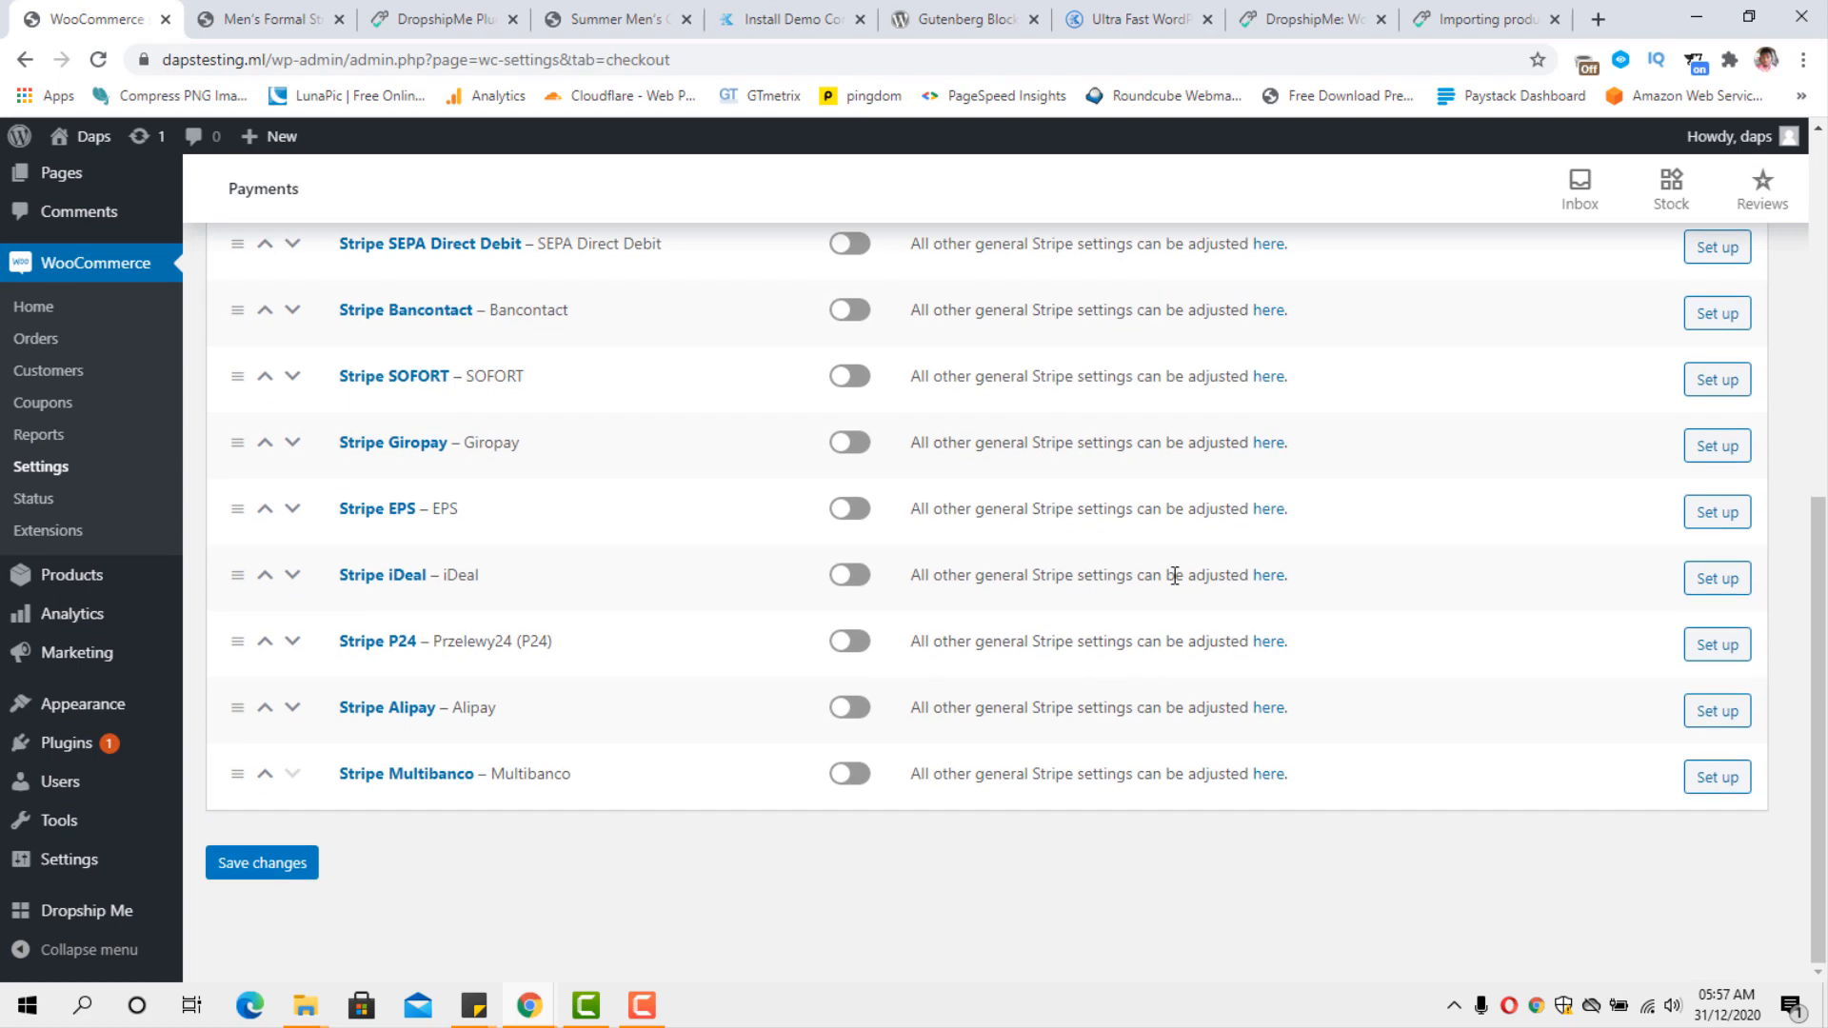
pyautogui.click(240, 869)
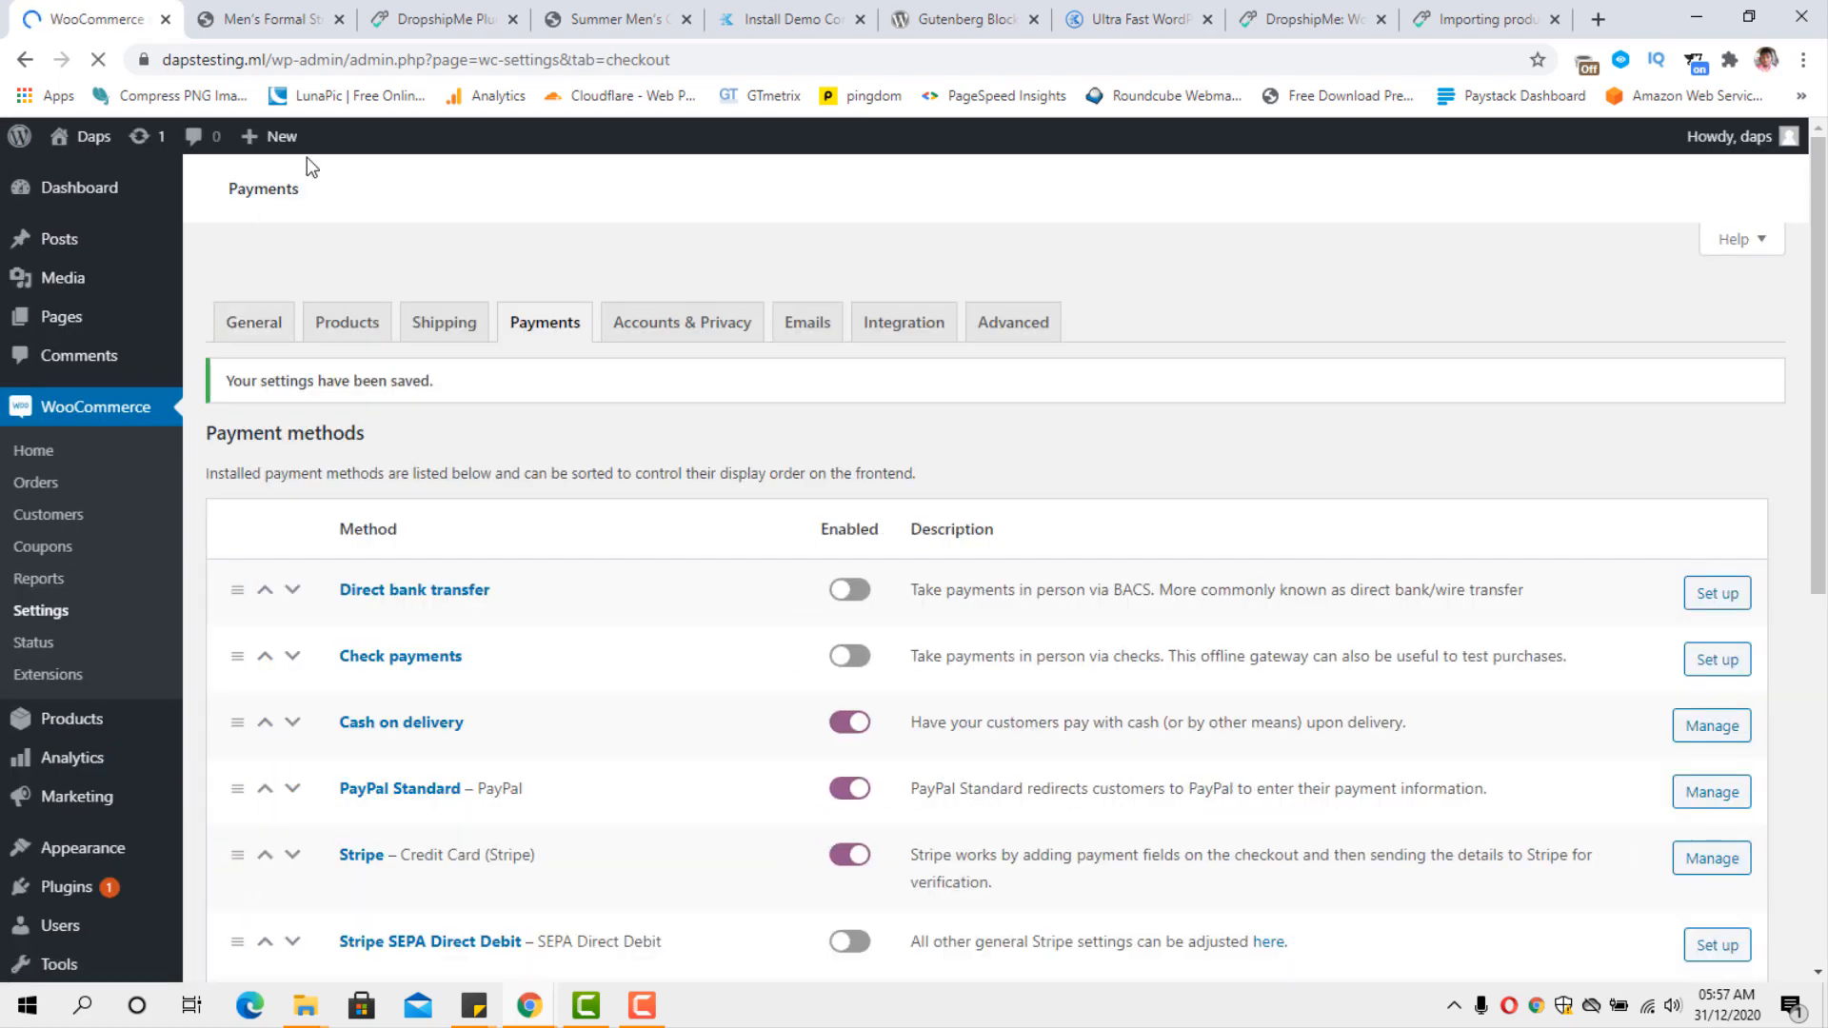
# Reload the Men's Formal Striped Cotton Shirts page on the storefront and proceed from the cart to checkout.
pyautogui.click(261, 19)
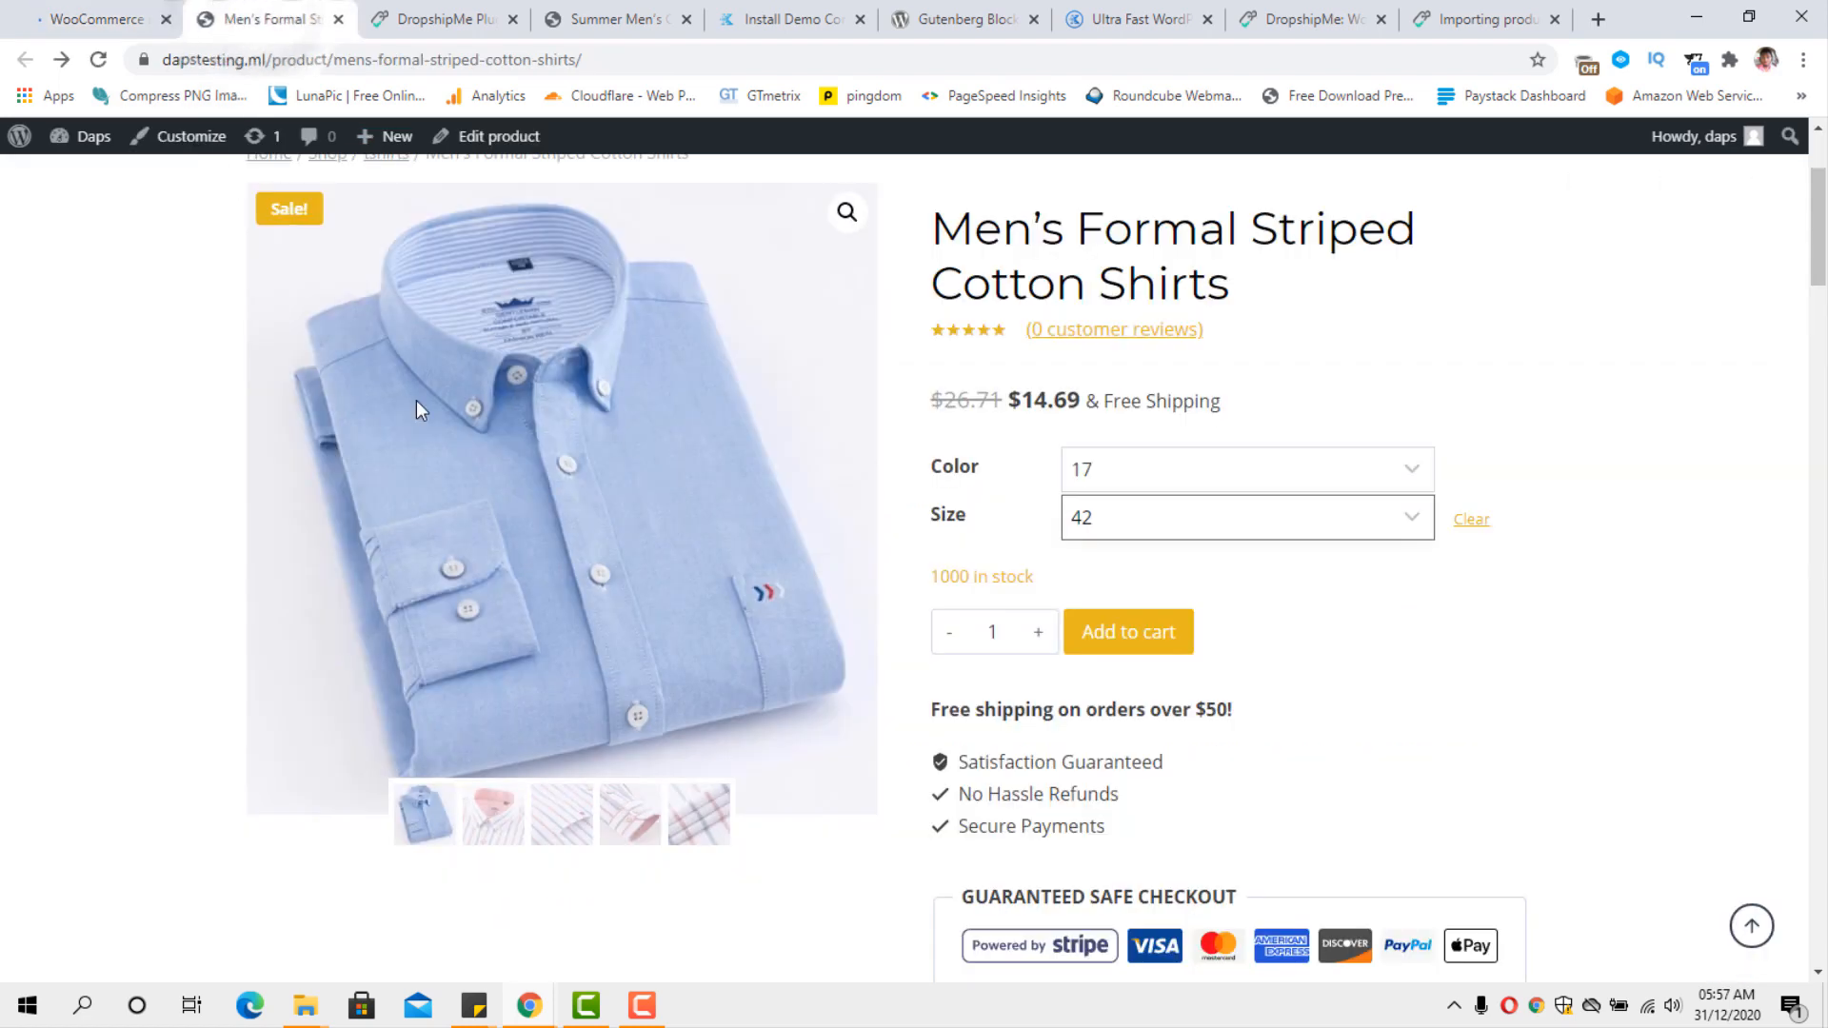
pyautogui.click(99, 60)
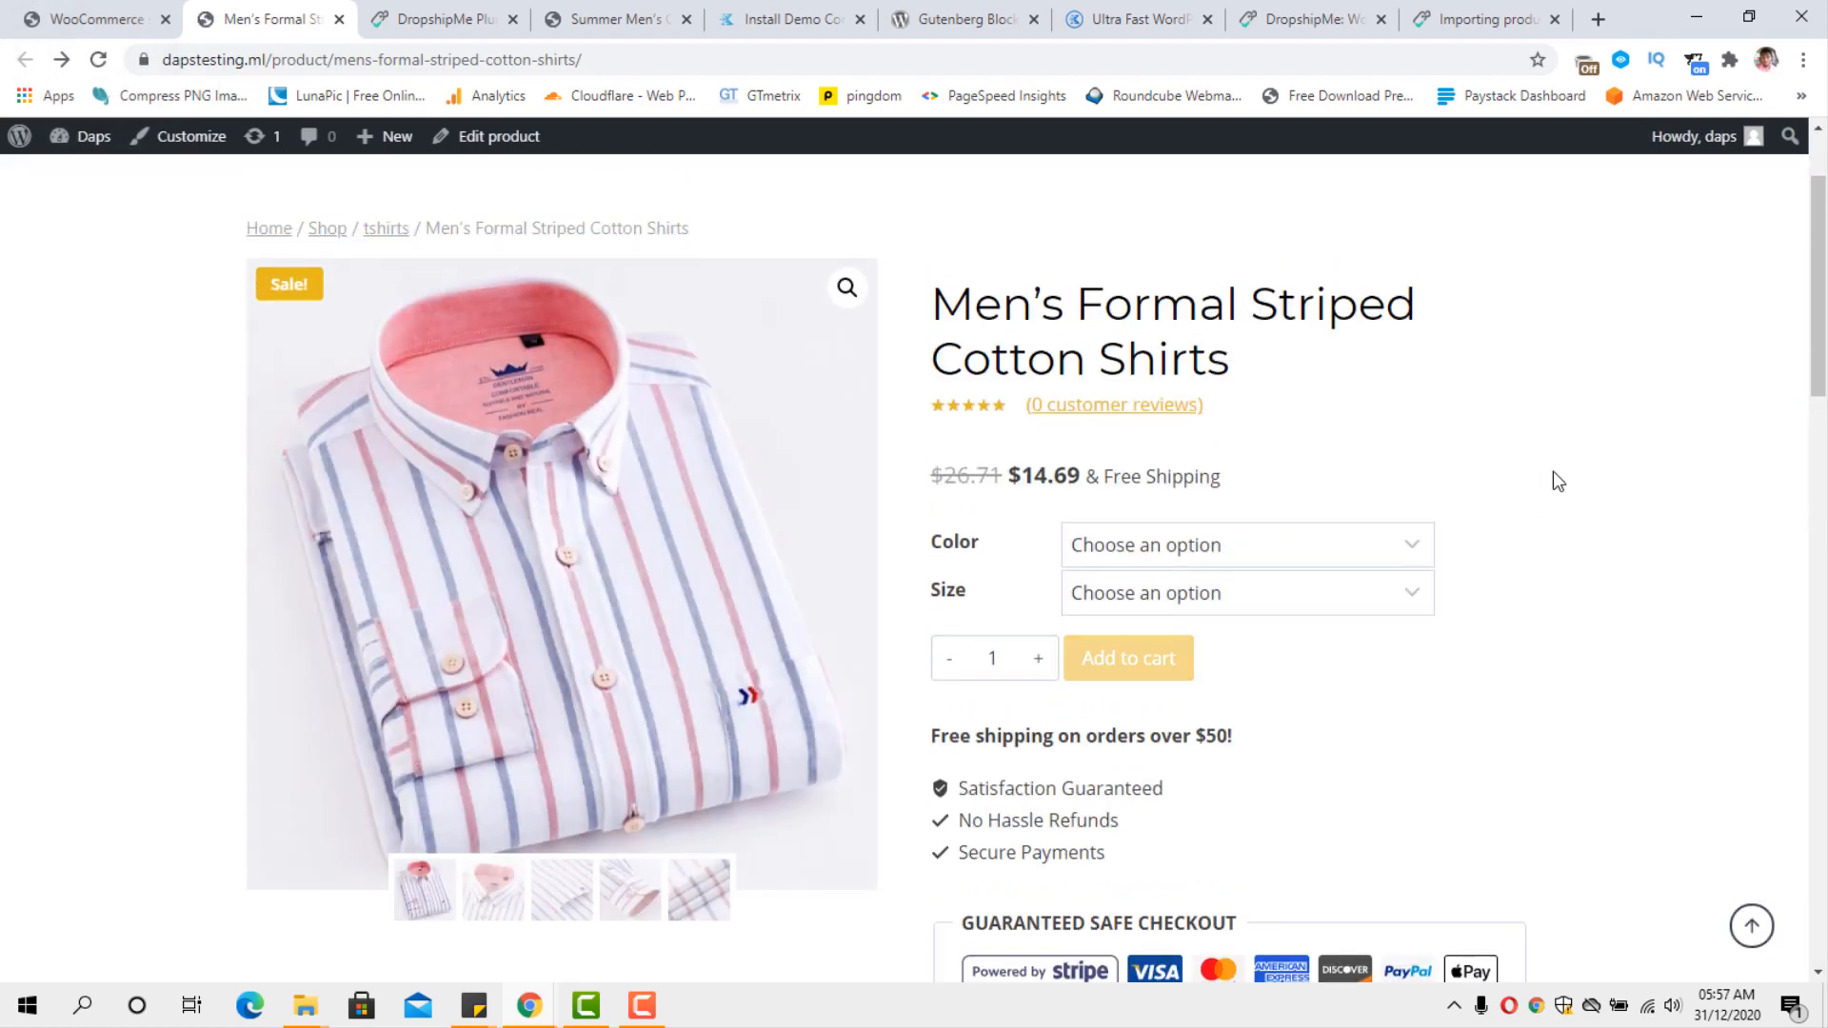
pyautogui.click(1499, 252)
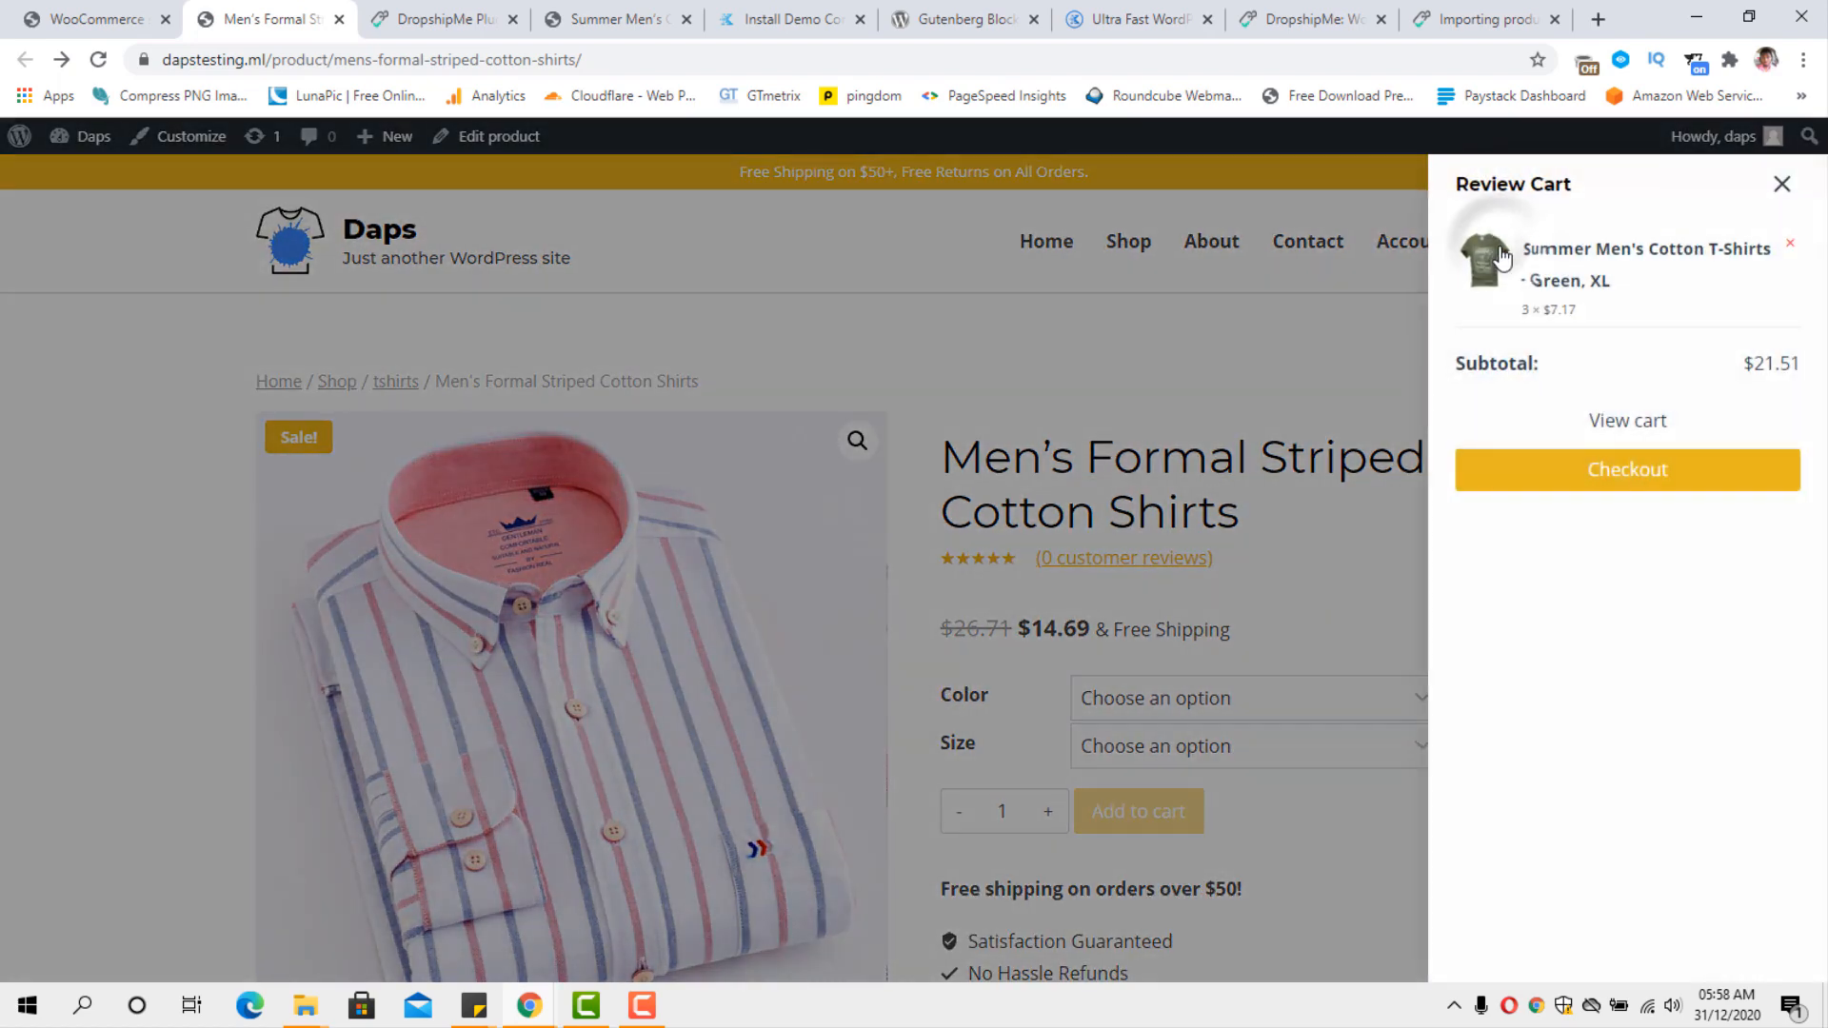
pyautogui.click(1609, 476)
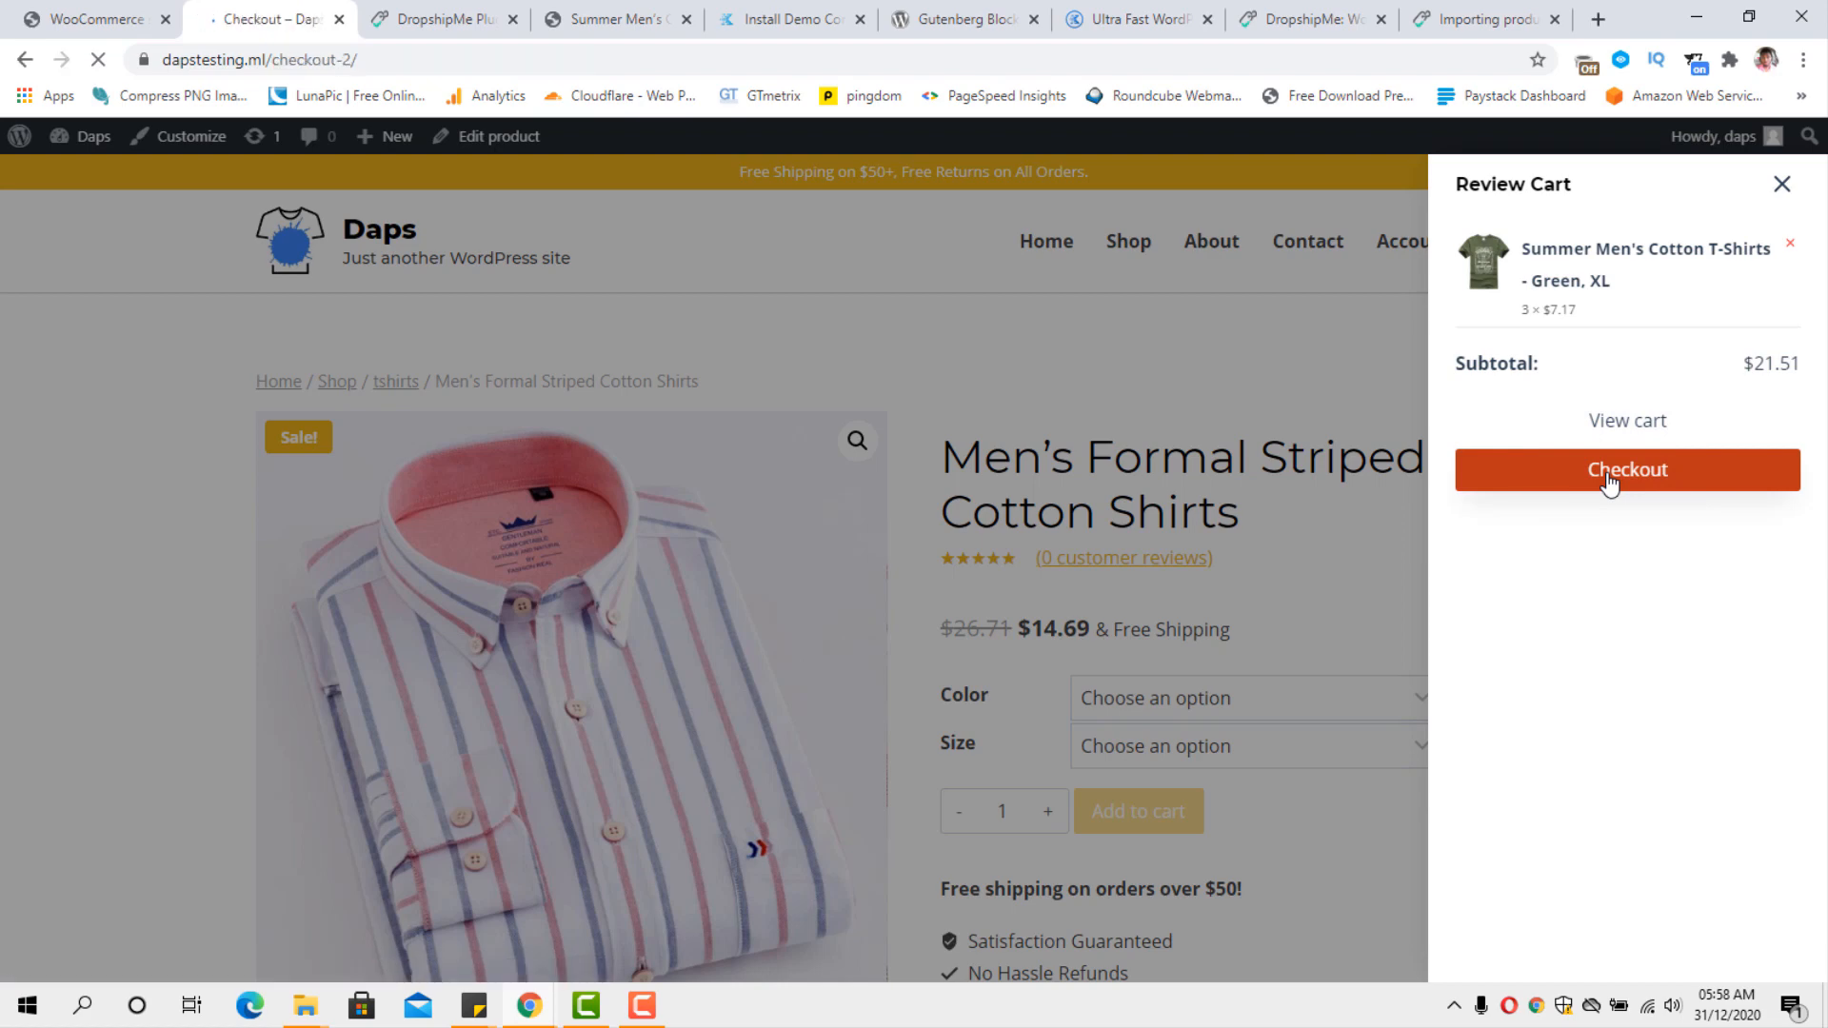
# Review the checkout form and payment options, and fill in the customer's first and last name in the billing address.
pyautogui.scroll(-6, 1477, 462)
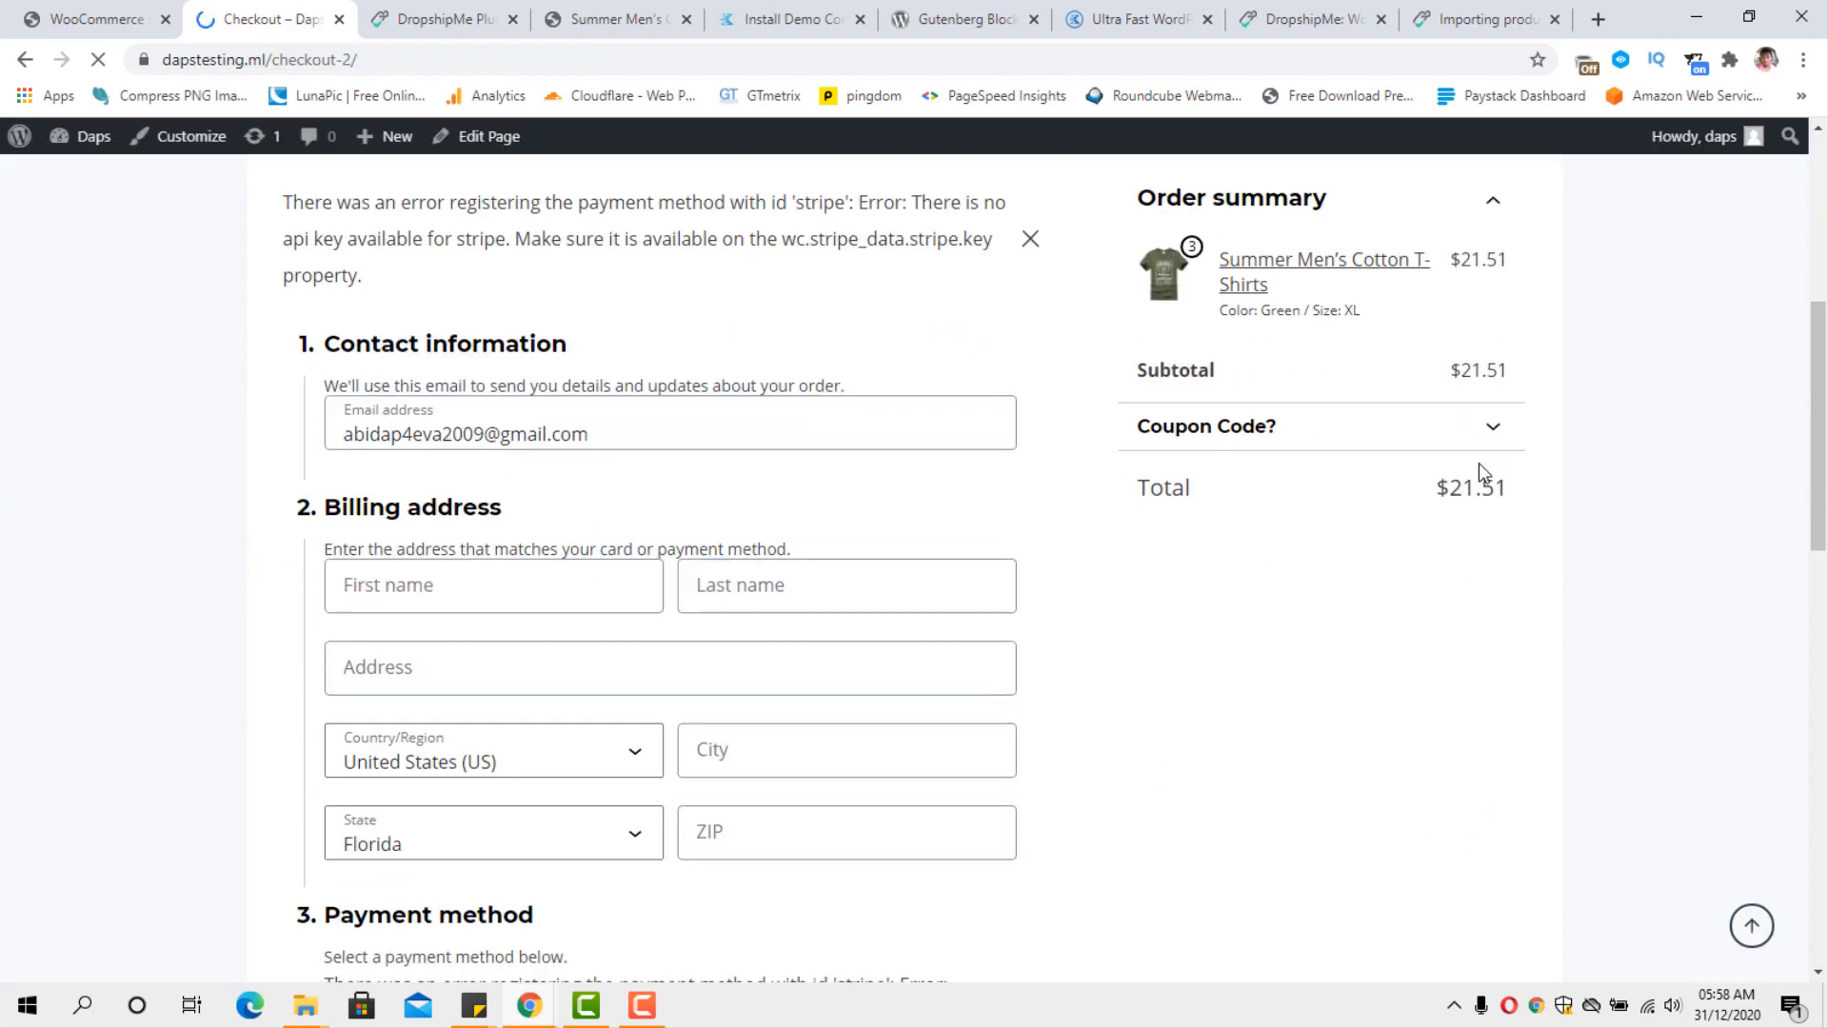
pyautogui.scroll(-3, 1478, 462)
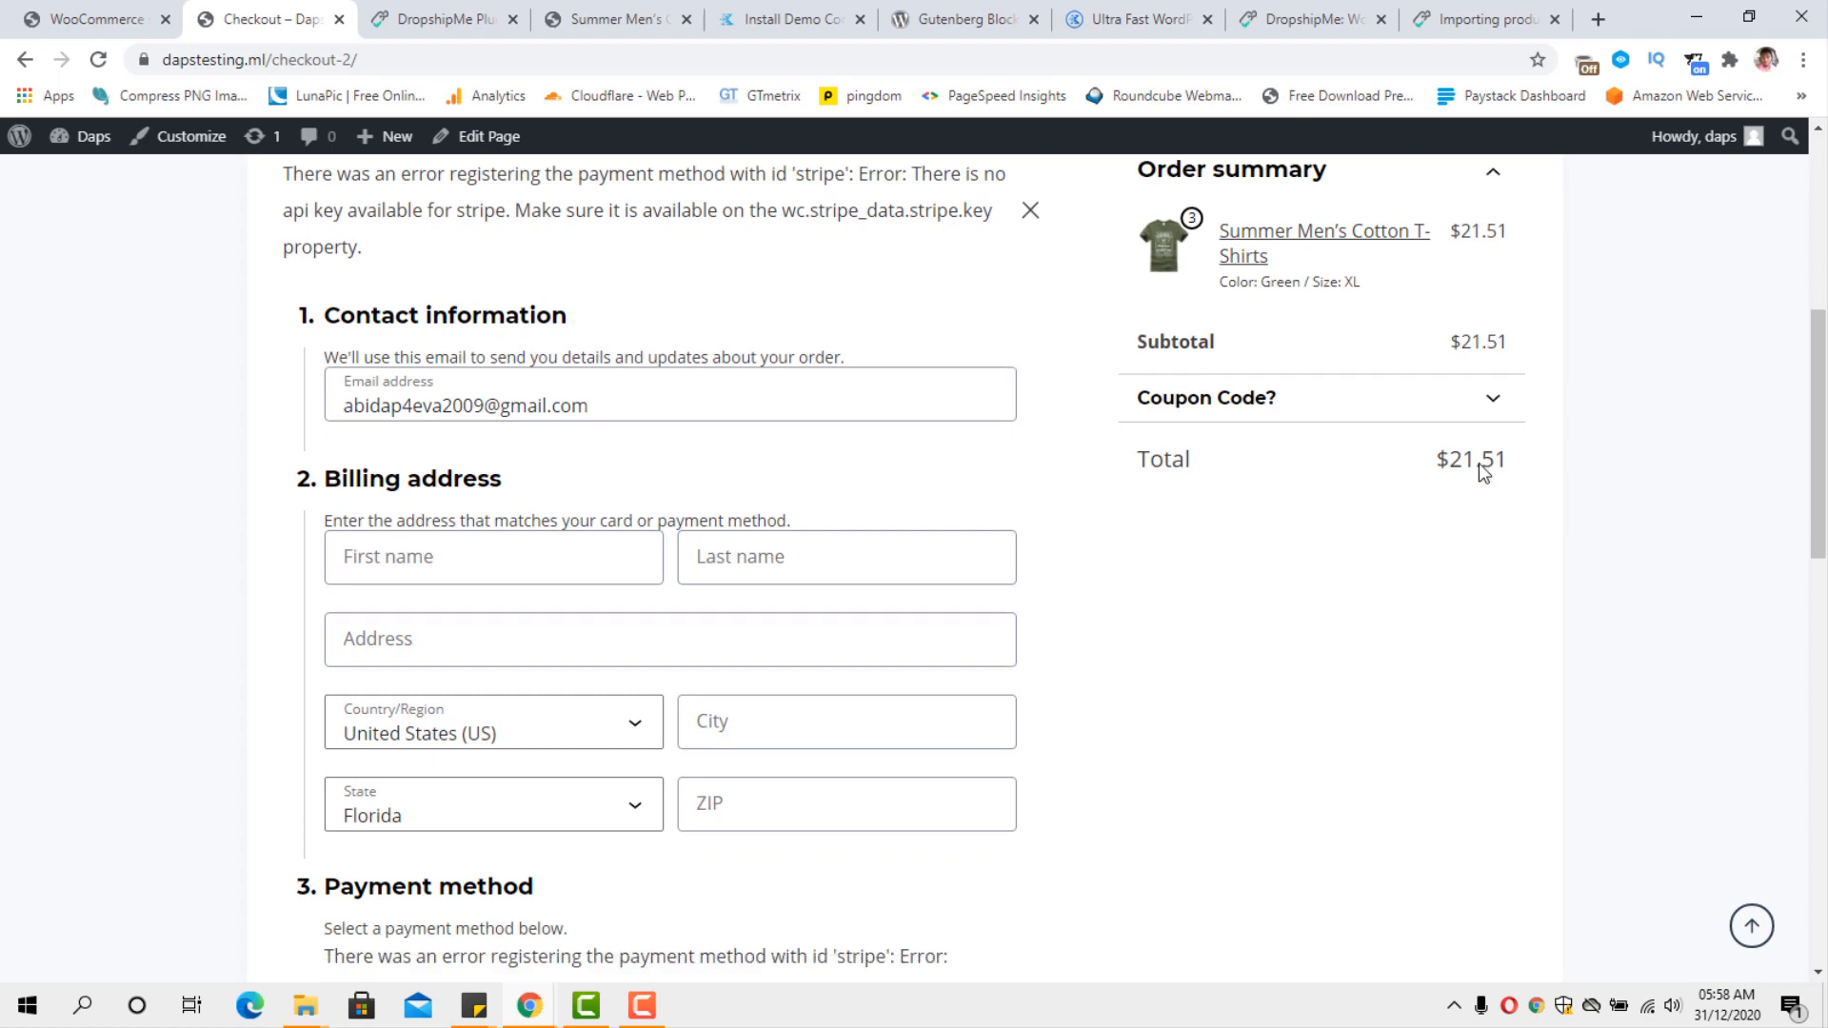
pyautogui.scroll(3, 1477, 463)
pyautogui.scroll(-2, 1478, 462)
pyautogui.scroll(-2, 1477, 462)
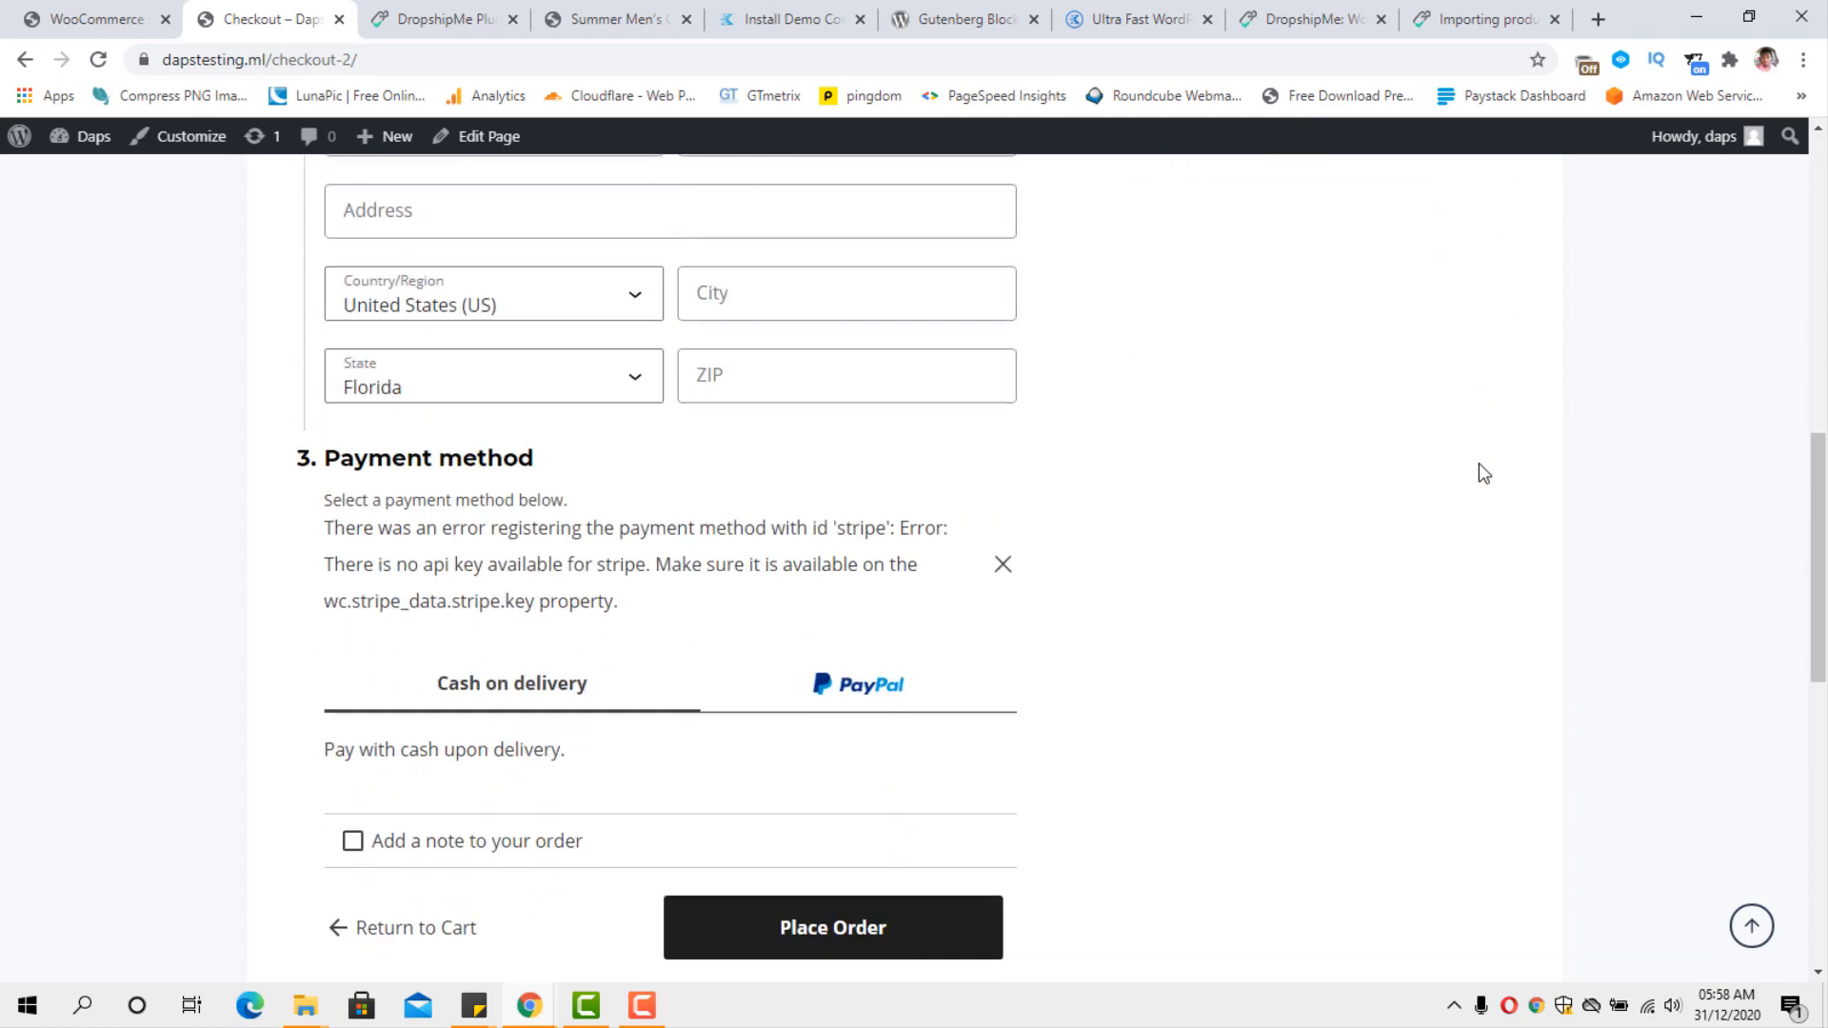
pyautogui.scroll(3, 1477, 463)
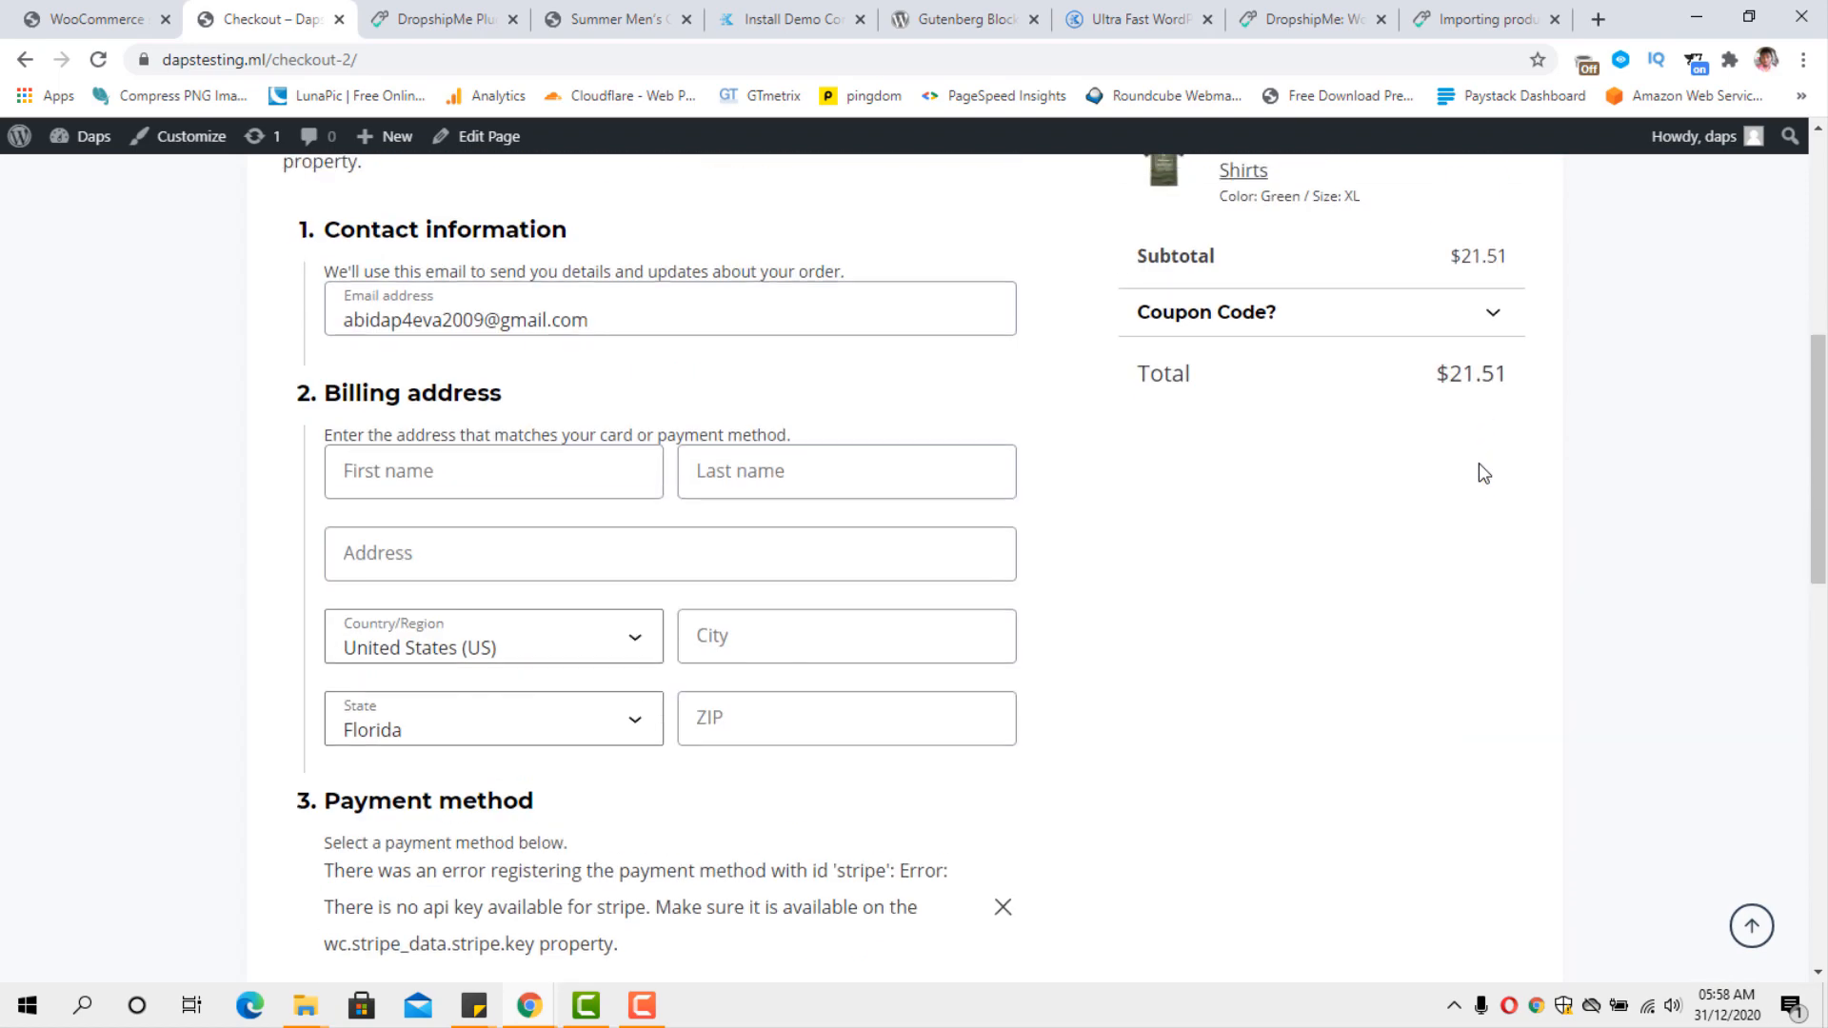
pyautogui.click(493, 475)
pyautogui.write('szdasd')
pyautogui.click(775, 487)
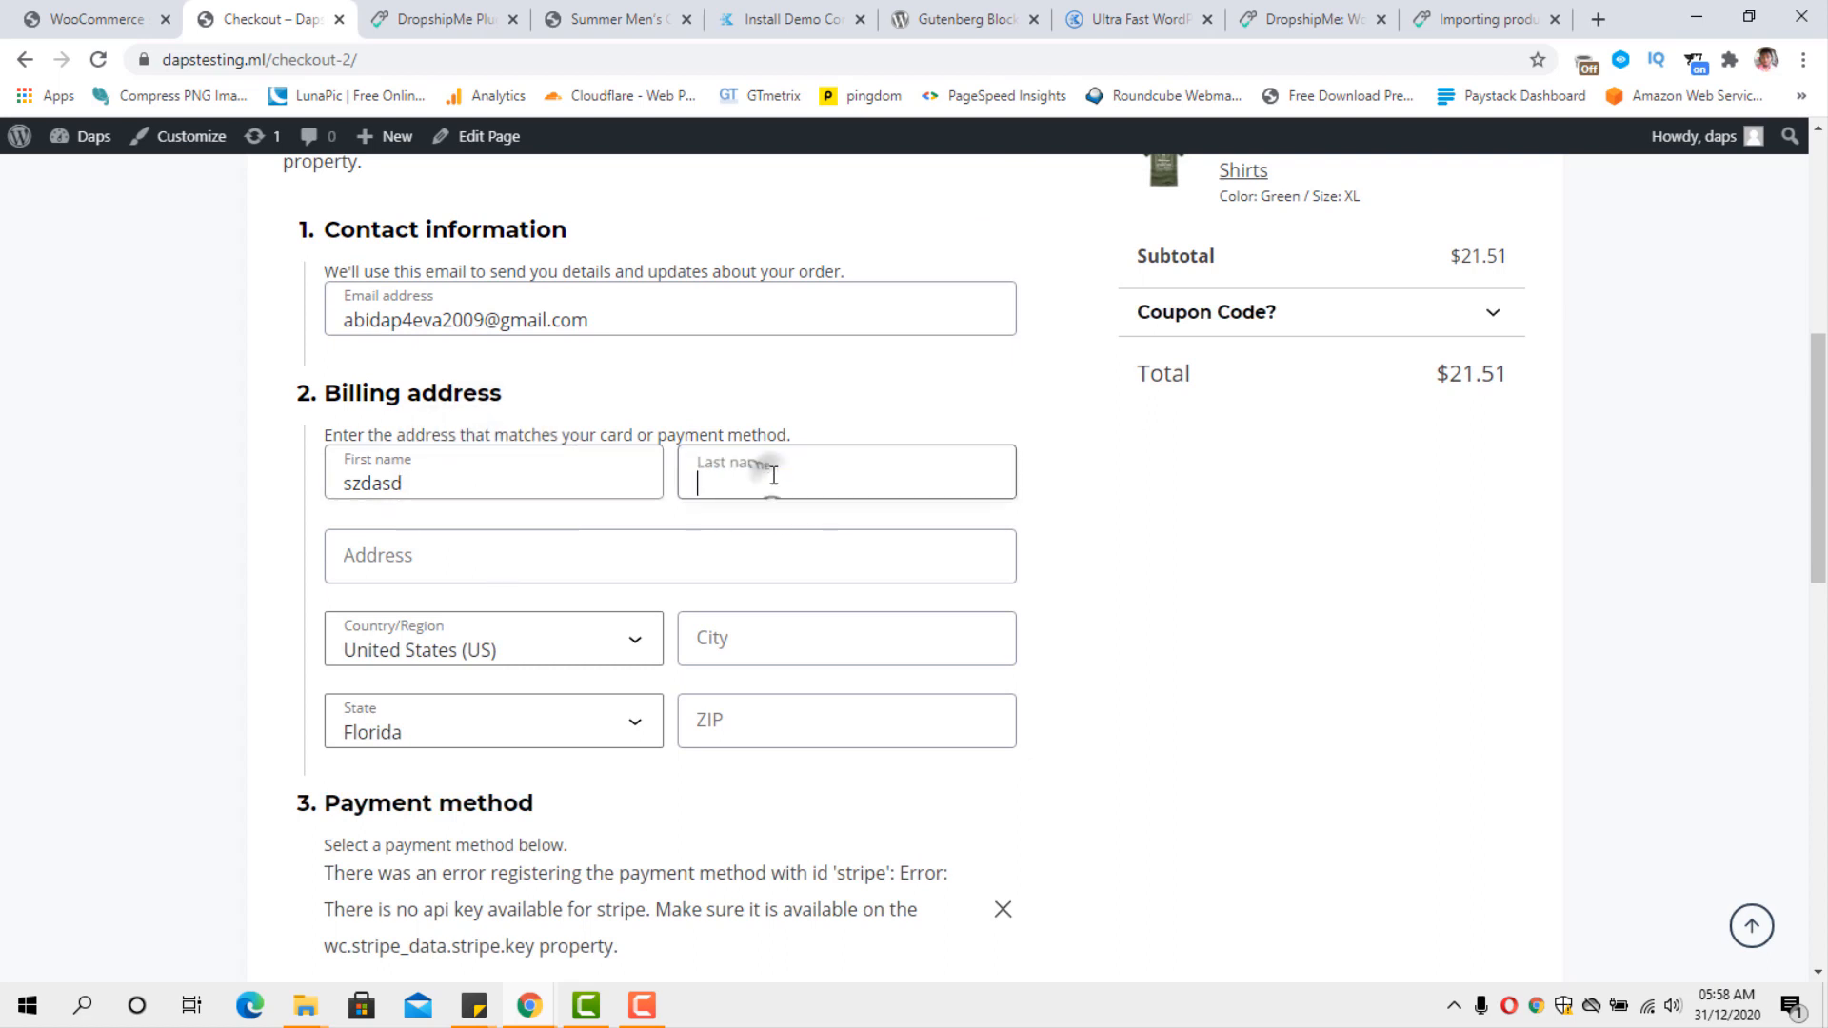
pyautogui.write('sfcdasf')
# Set the billing country to Uganda, enter the town, and choose Agago as the district.
pyautogui.click(591, 644)
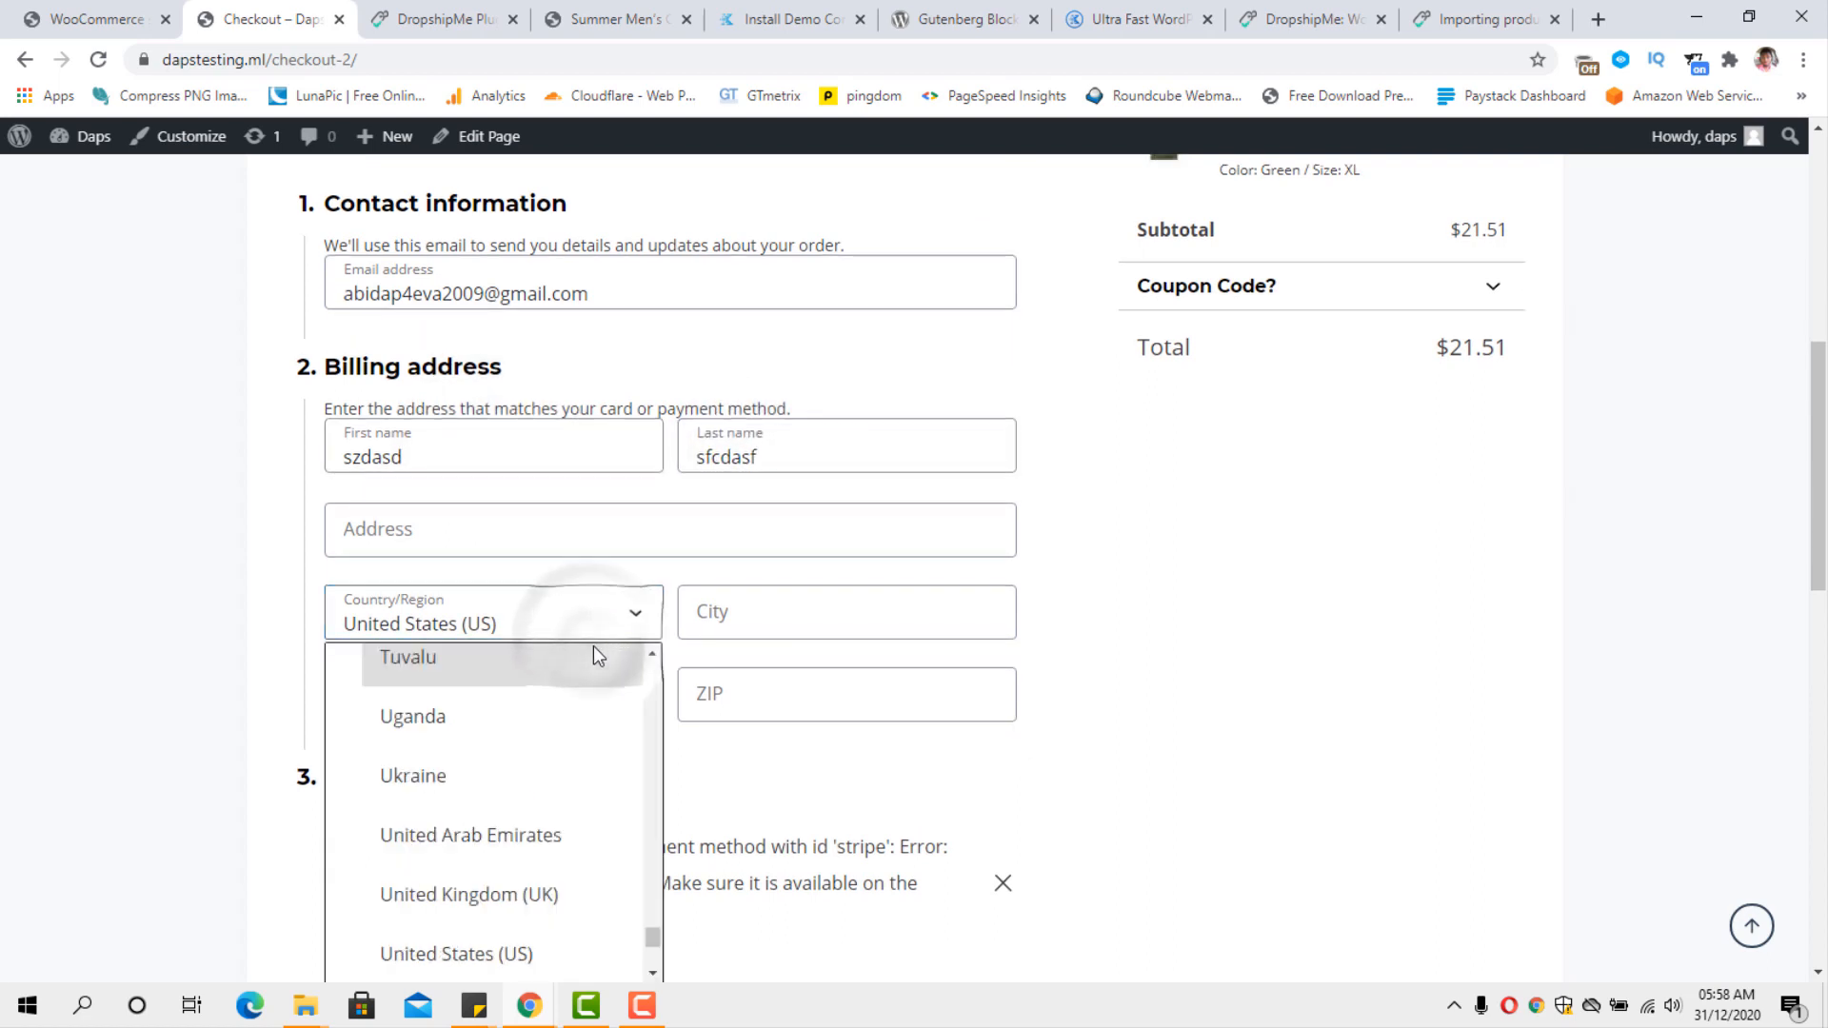
pyautogui.click(486, 725)
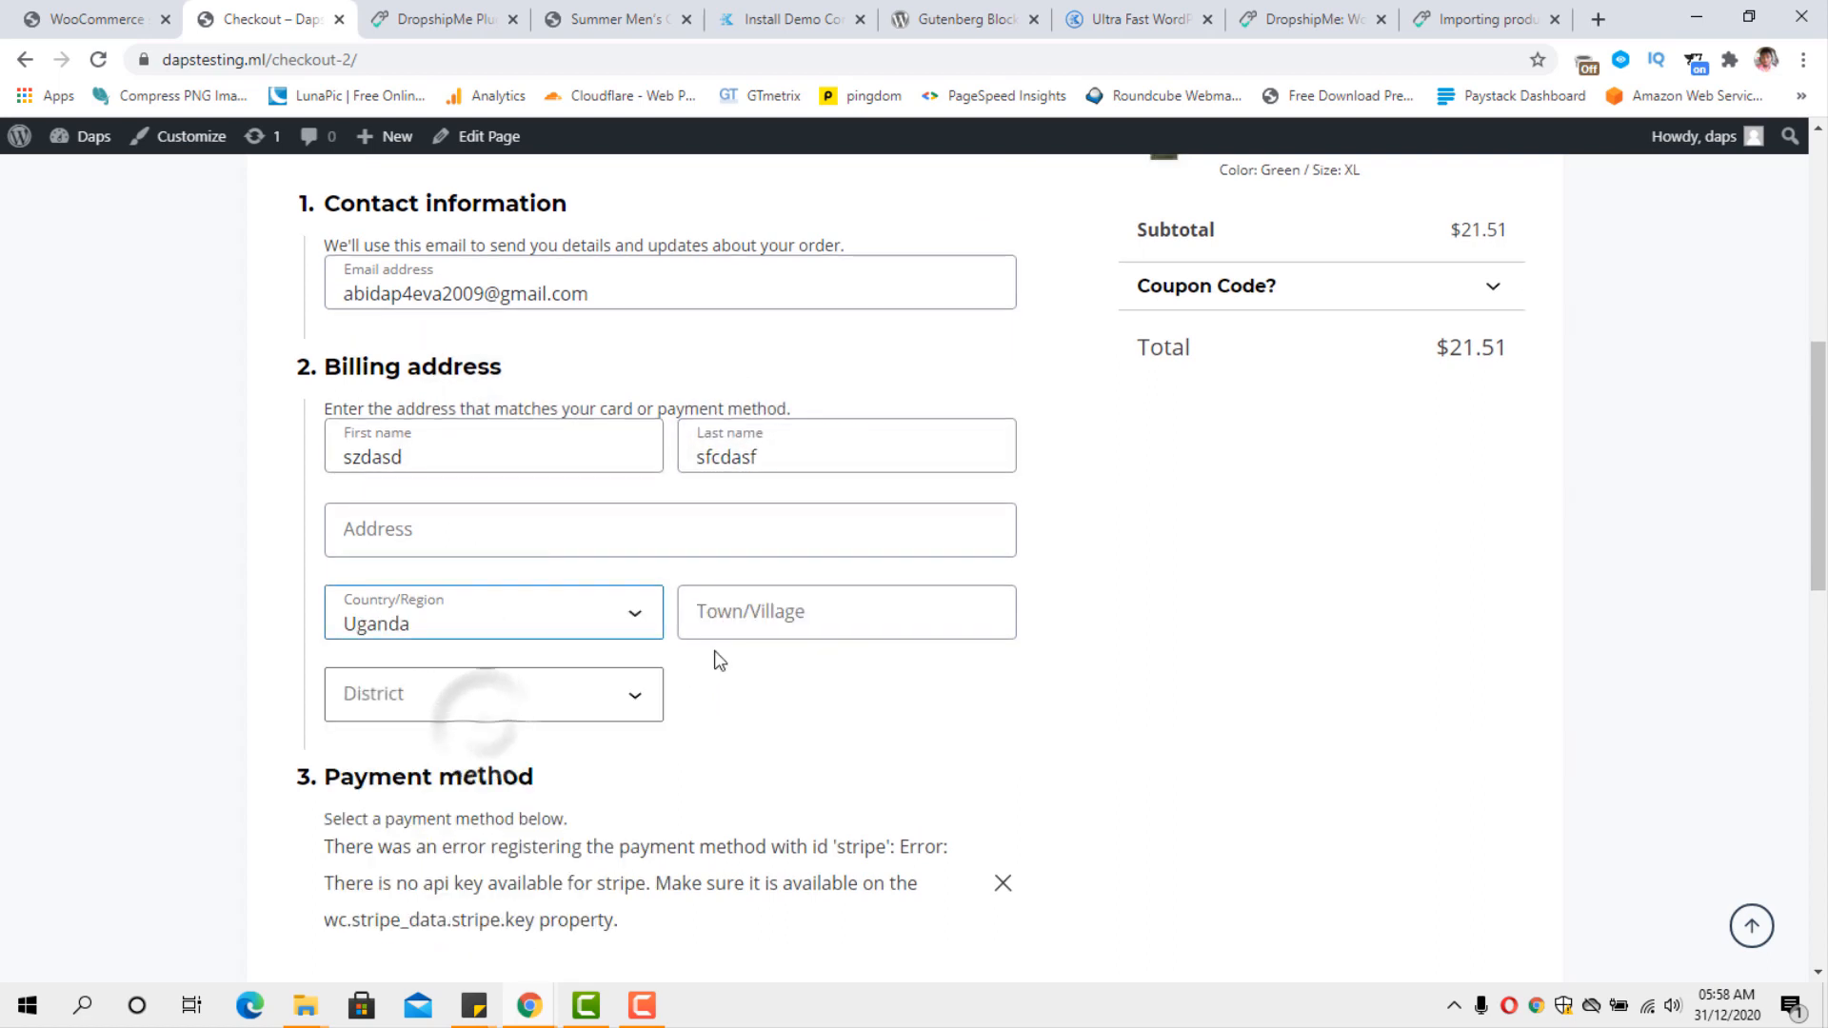
pyautogui.click(759, 614)
pyautogui.write('cfsd')
pyautogui.click(485, 712)
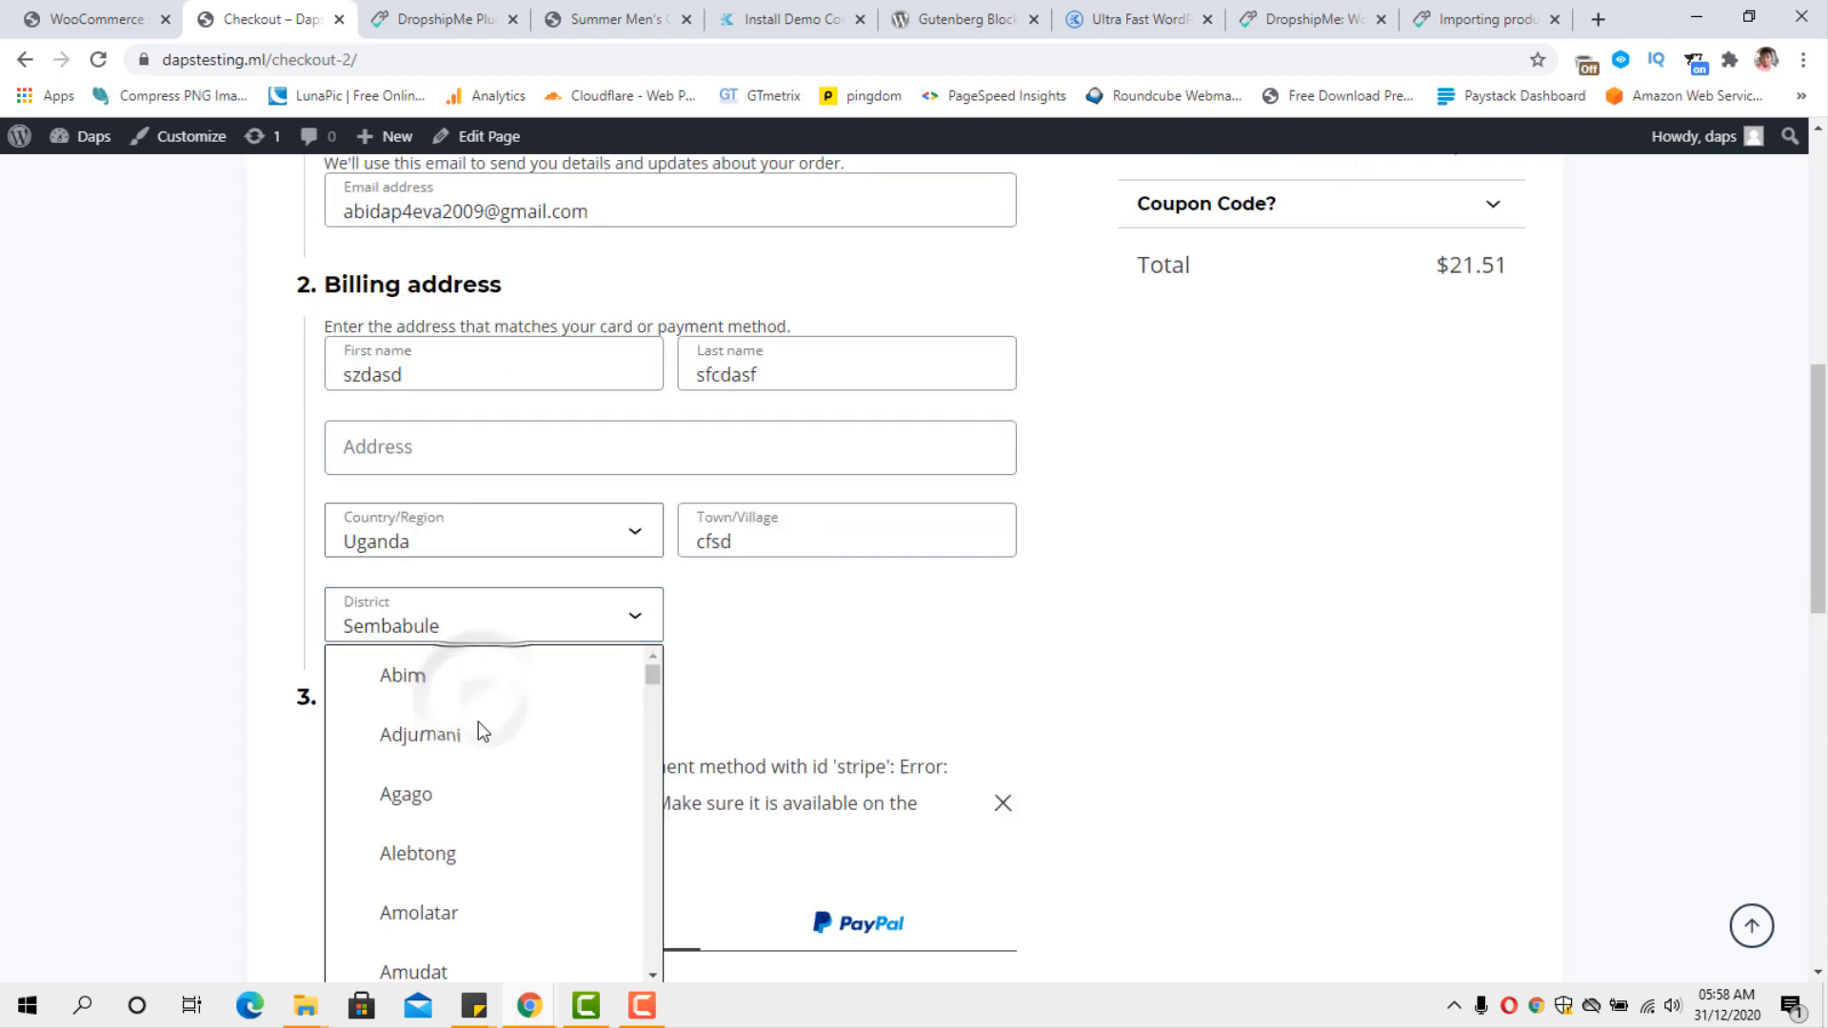
pyautogui.click(433, 795)
# Choose Cash on delivery as the payment method and try to place the order.
pyautogui.scroll(-3, 882, 710)
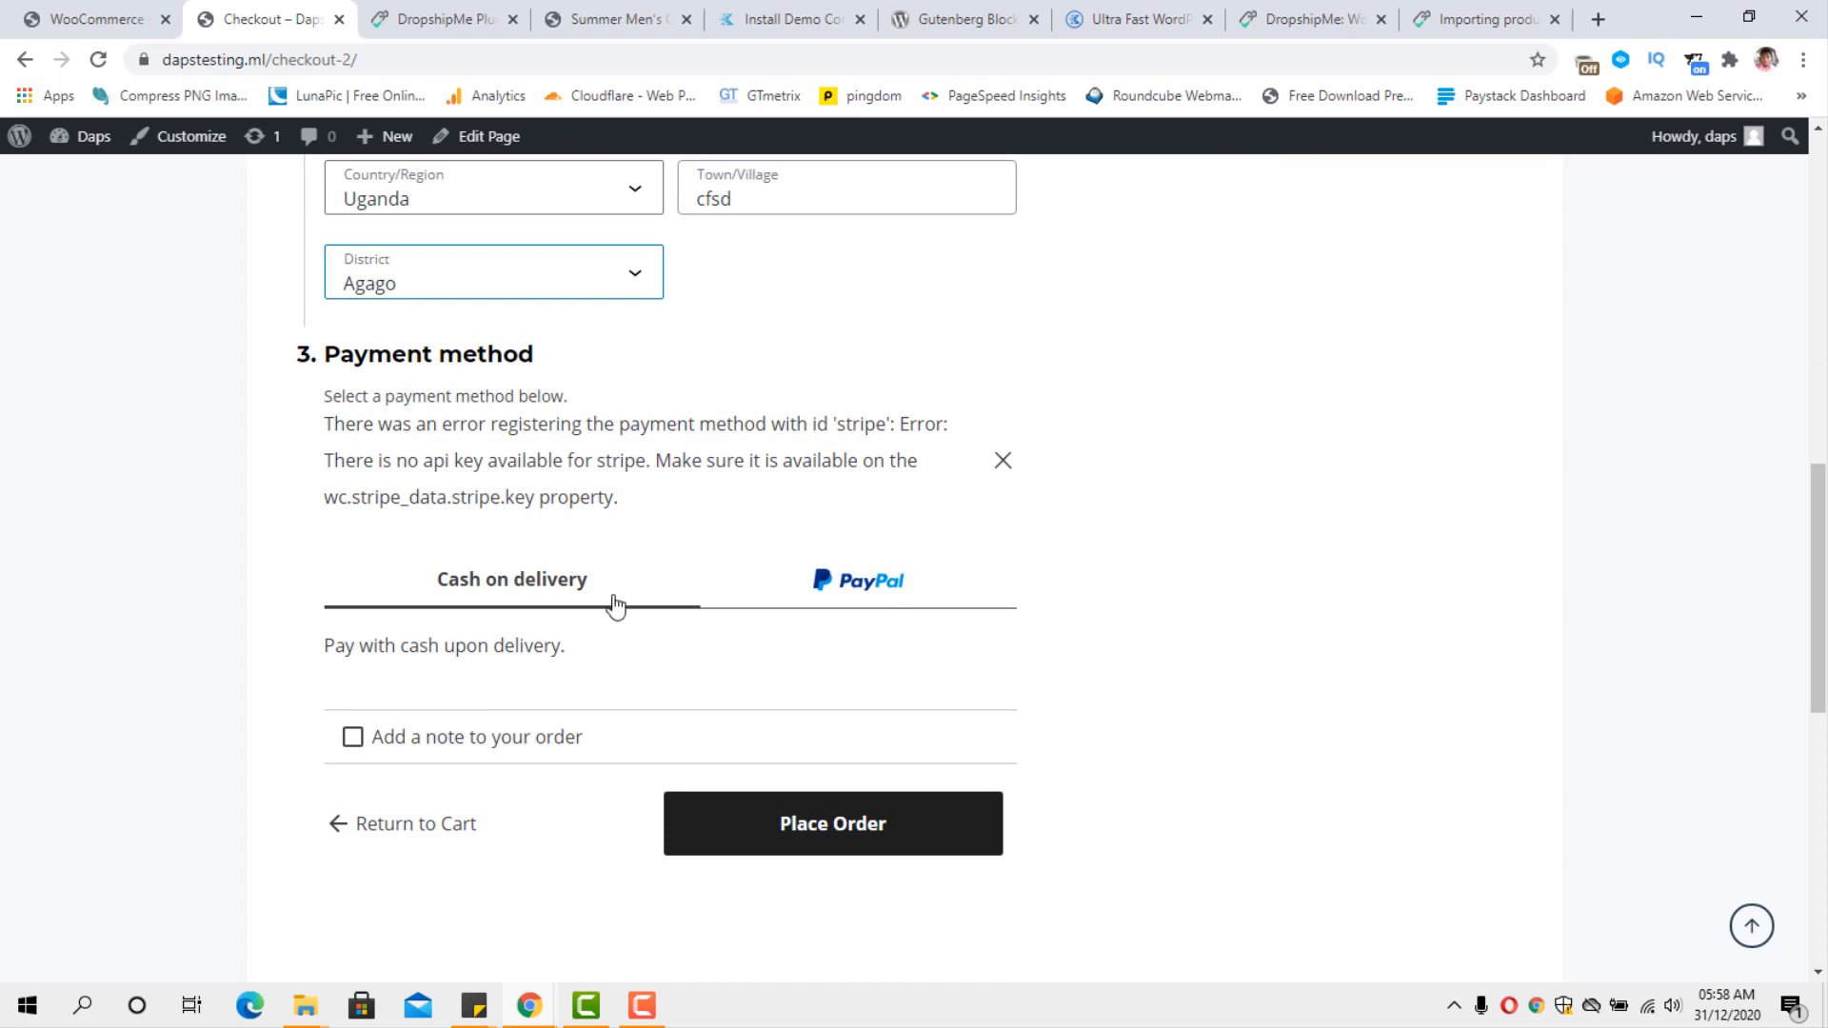
pyautogui.click(491, 582)
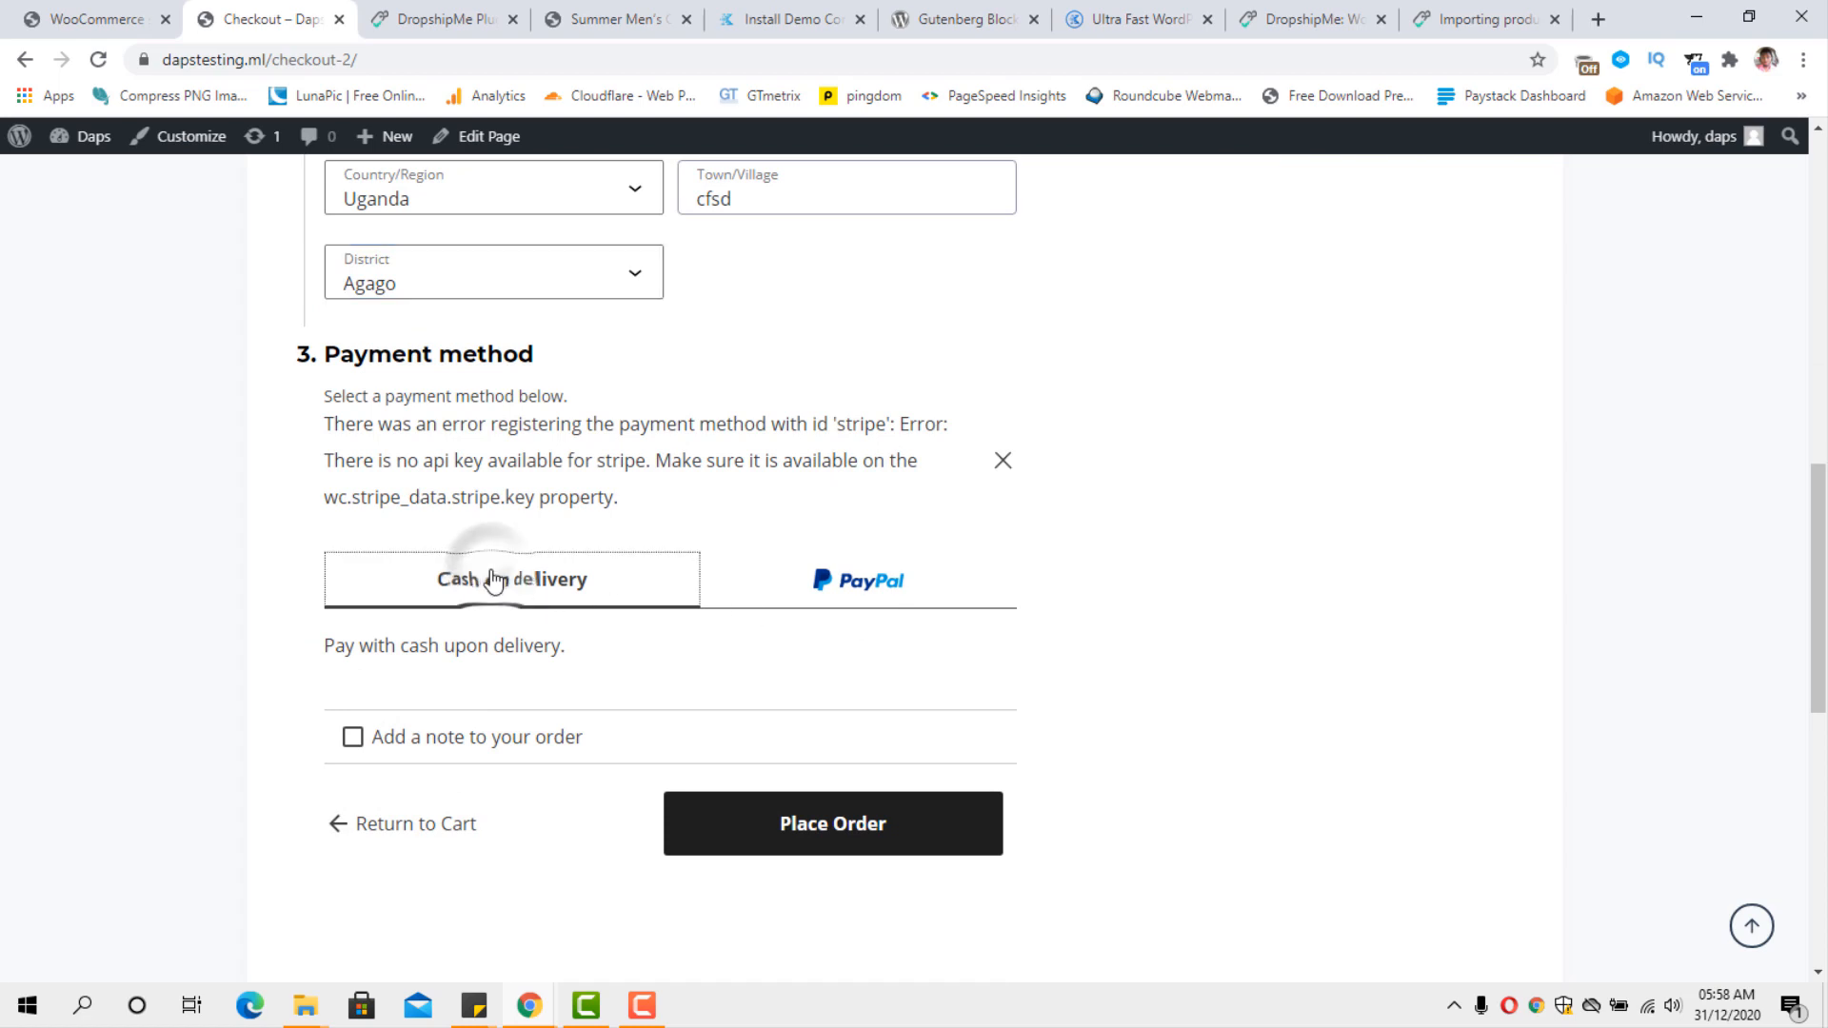
pyautogui.click(834, 825)
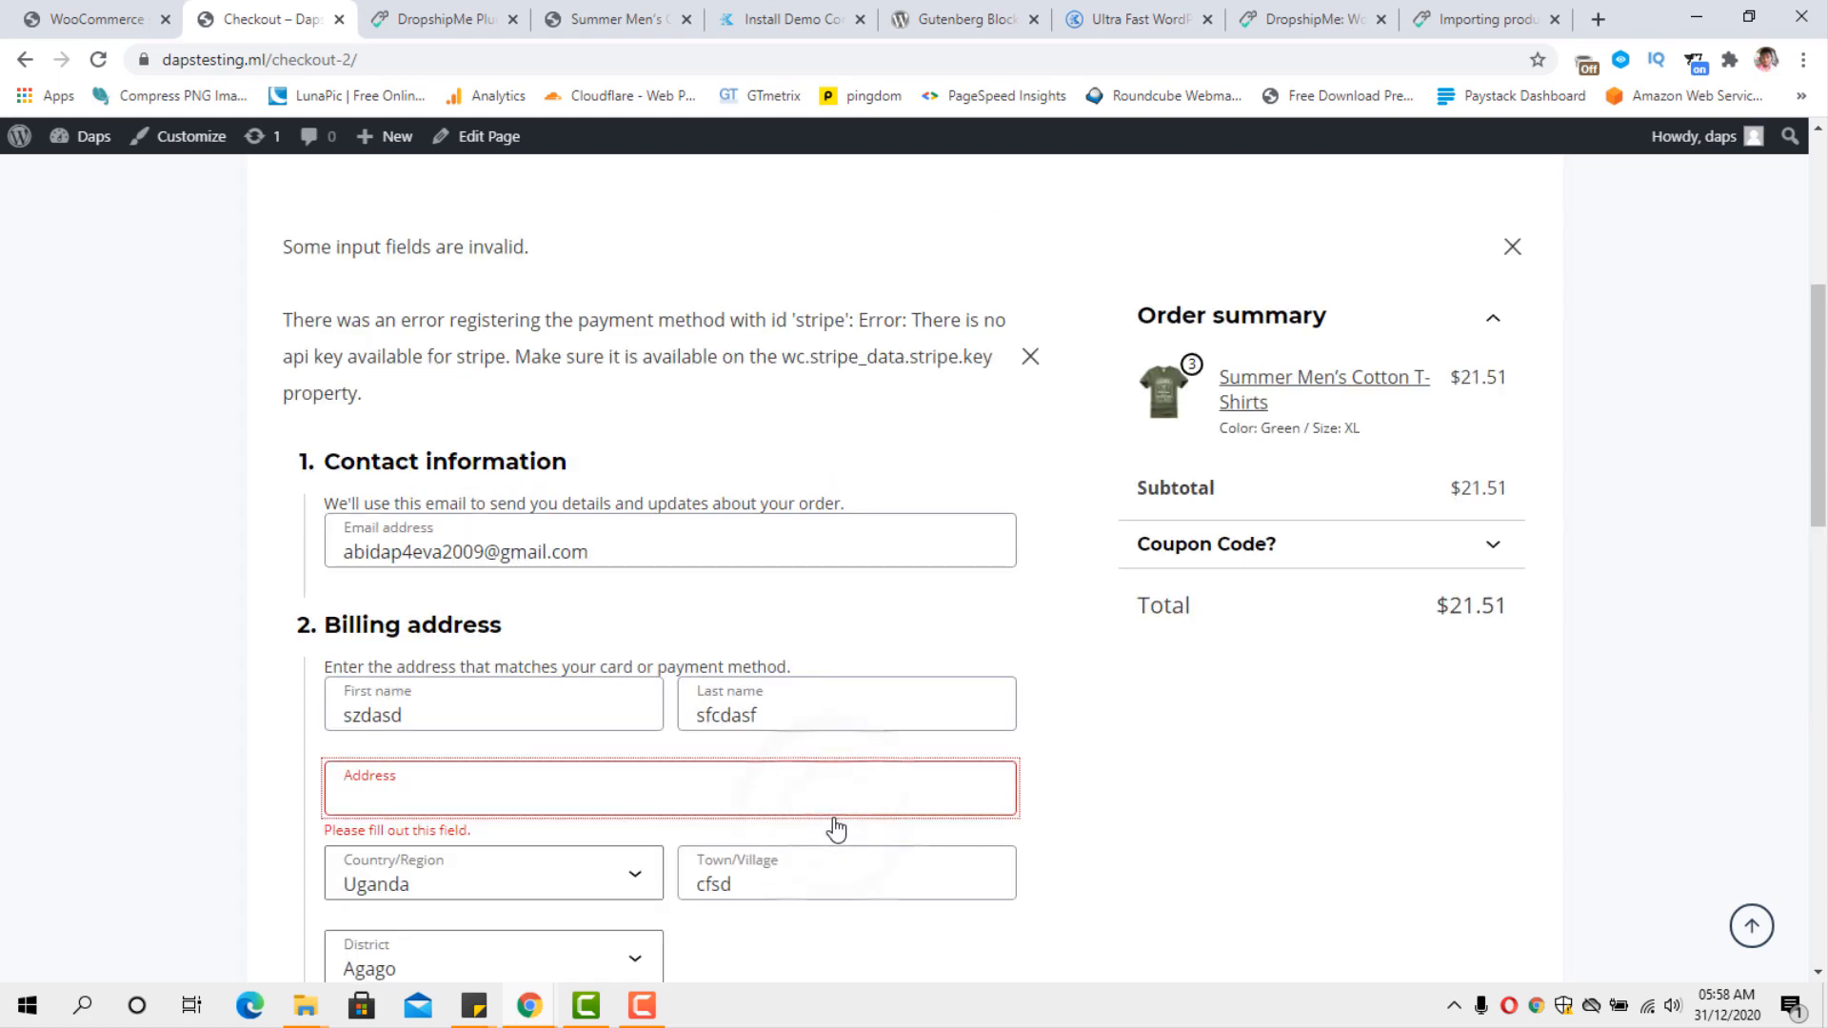
# Fill in the missing billing street address and place the Cash on delivery order.
pyautogui.click(480, 781)
pyautogui.write('fsadfsdf')
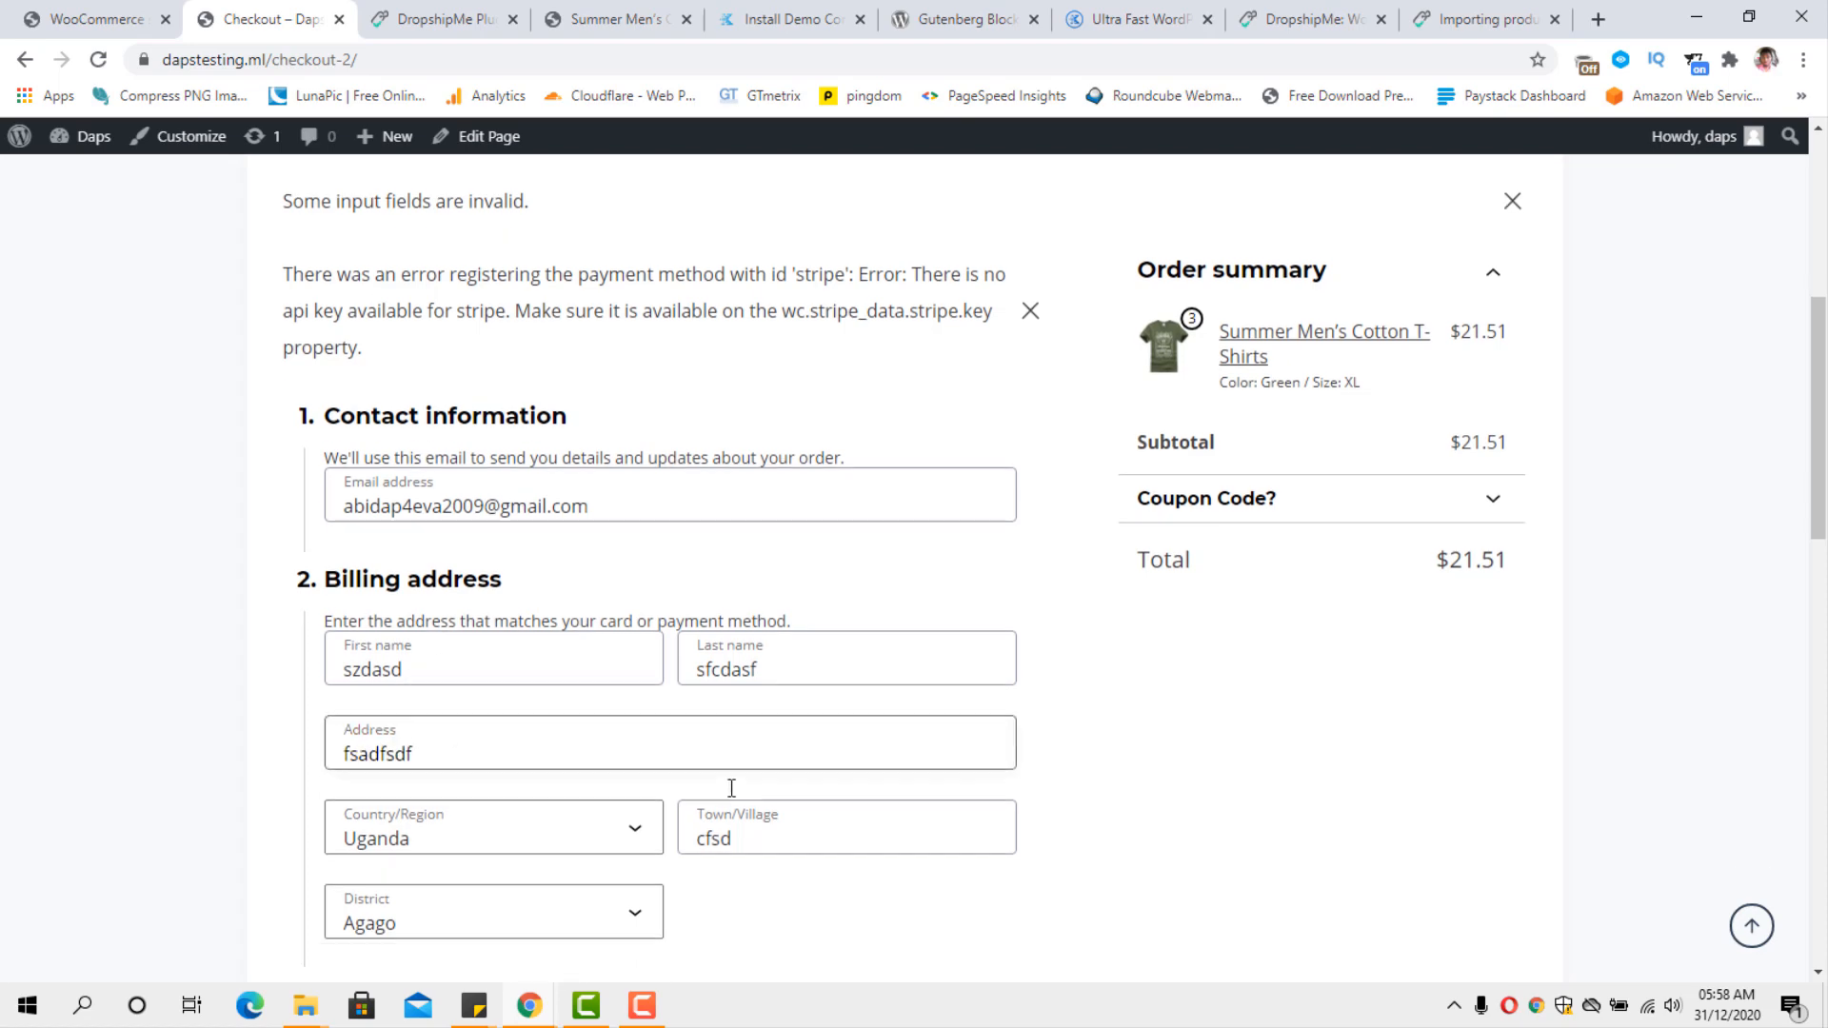
pyautogui.scroll(-6, 731, 792)
pyautogui.scroll(-2, 729, 798)
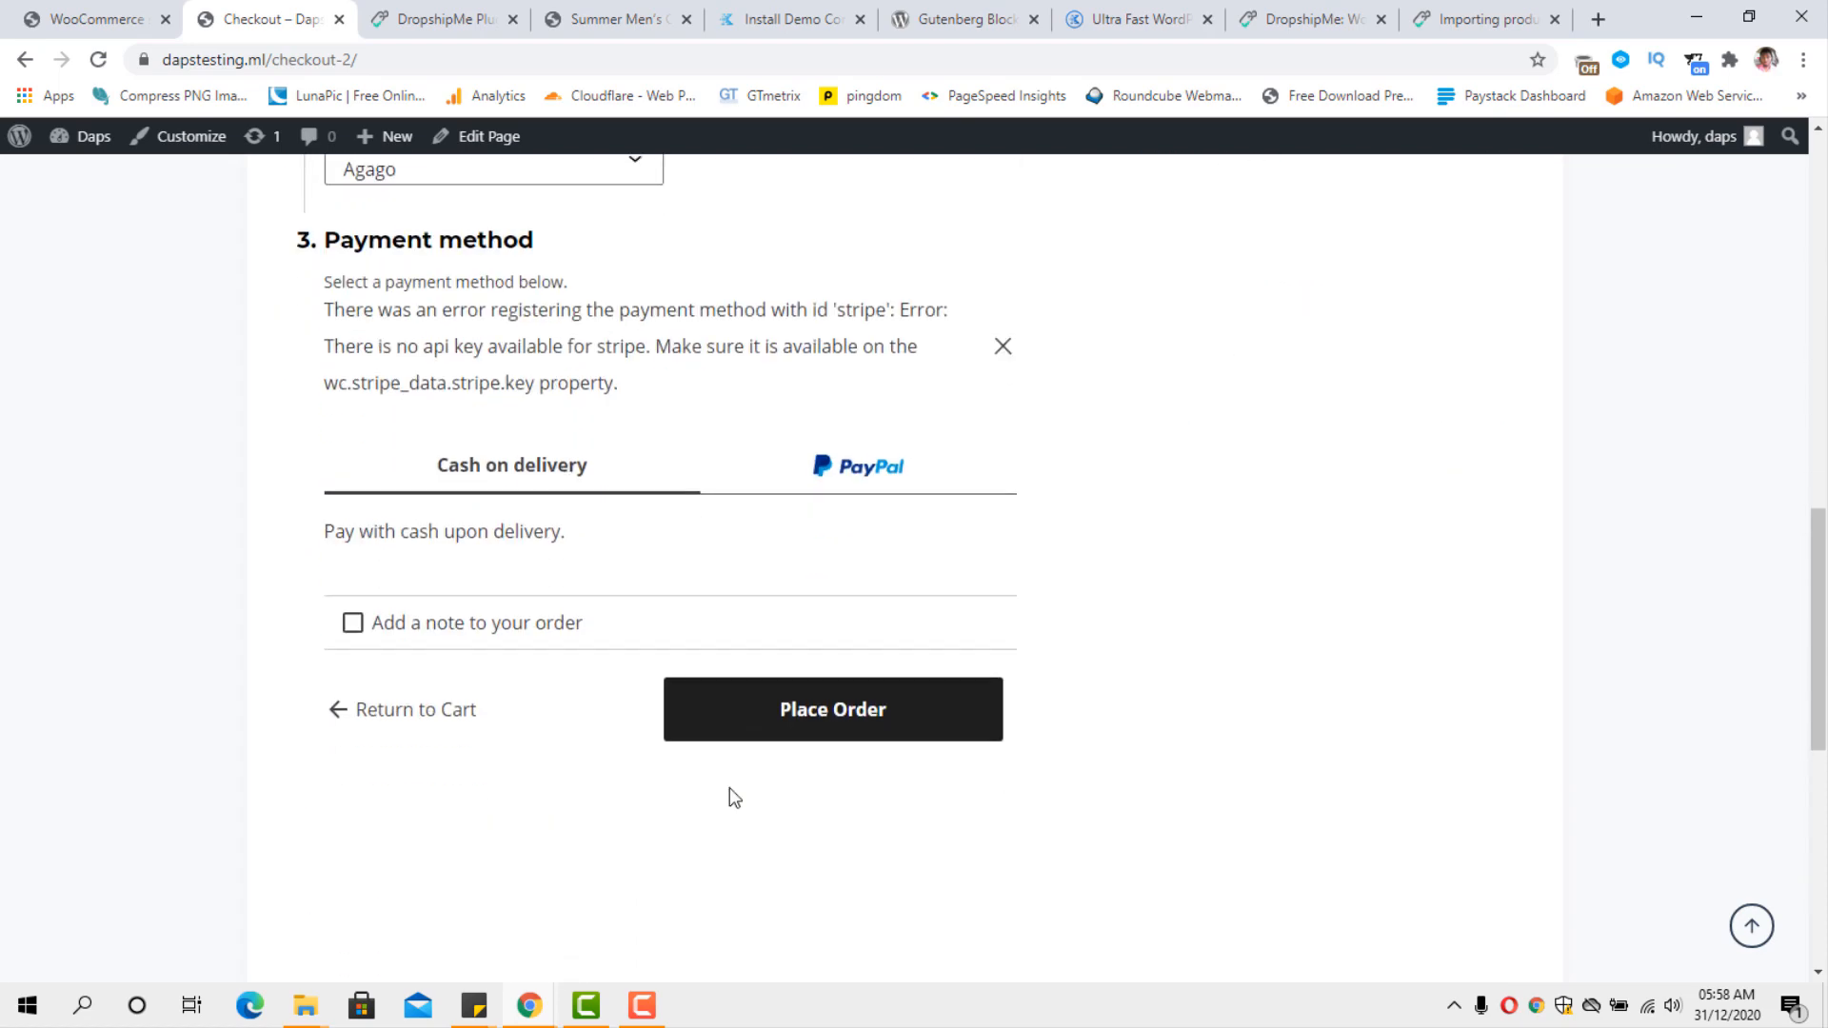
pyautogui.click(779, 724)
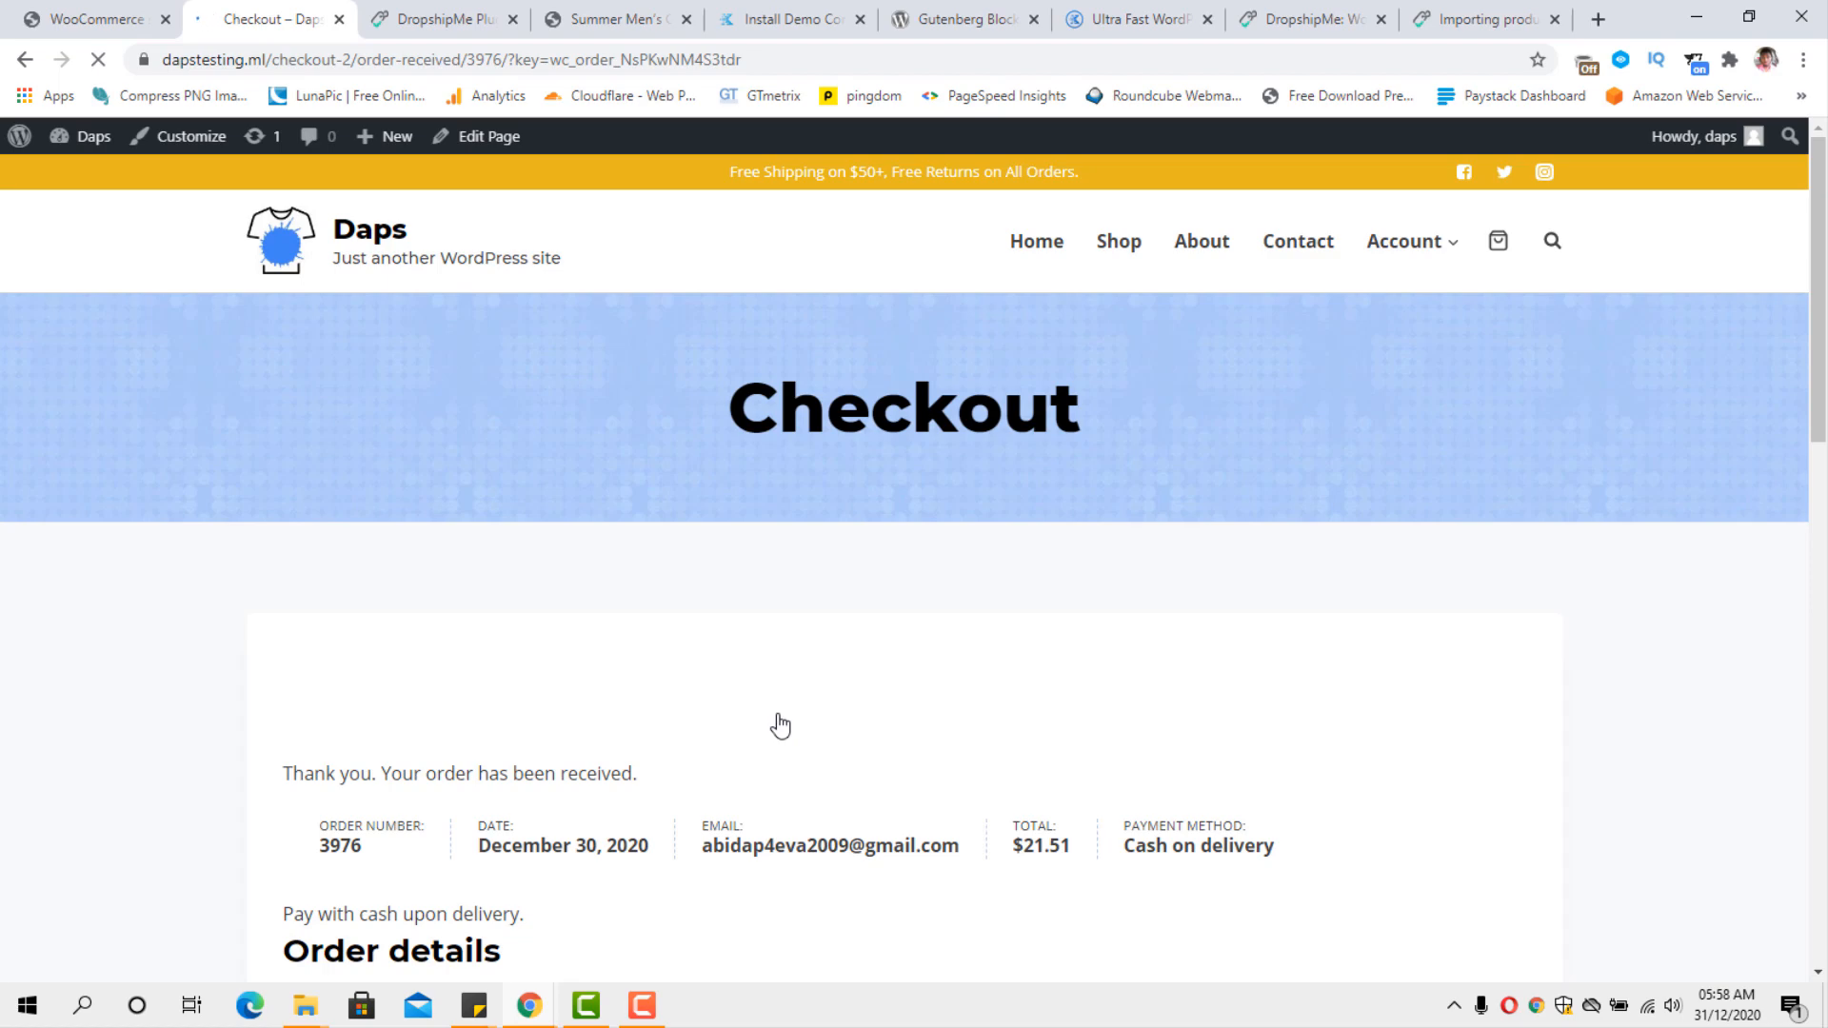
# Review the order confirmation, and return to the WordPress admin to open the WooCommerce orders list.
pyautogui.scroll(-5, 1032, 653)
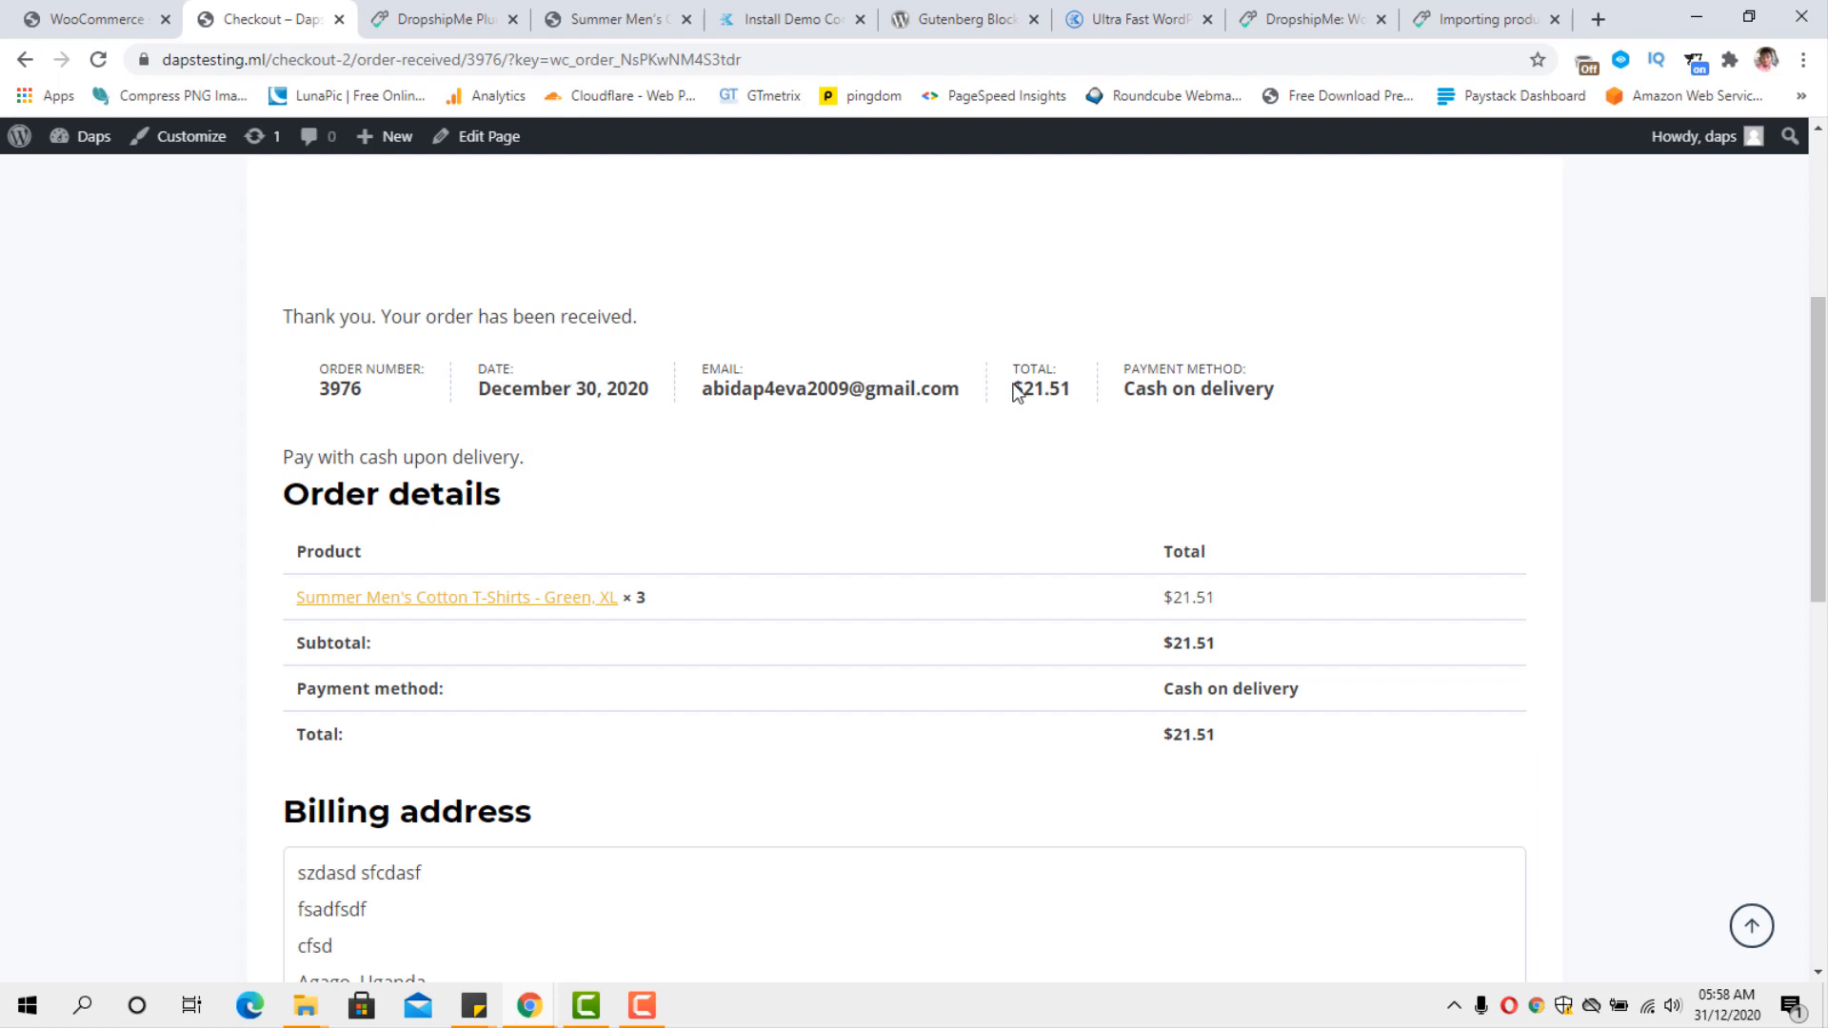
pyautogui.scroll(-3, 1242, 381)
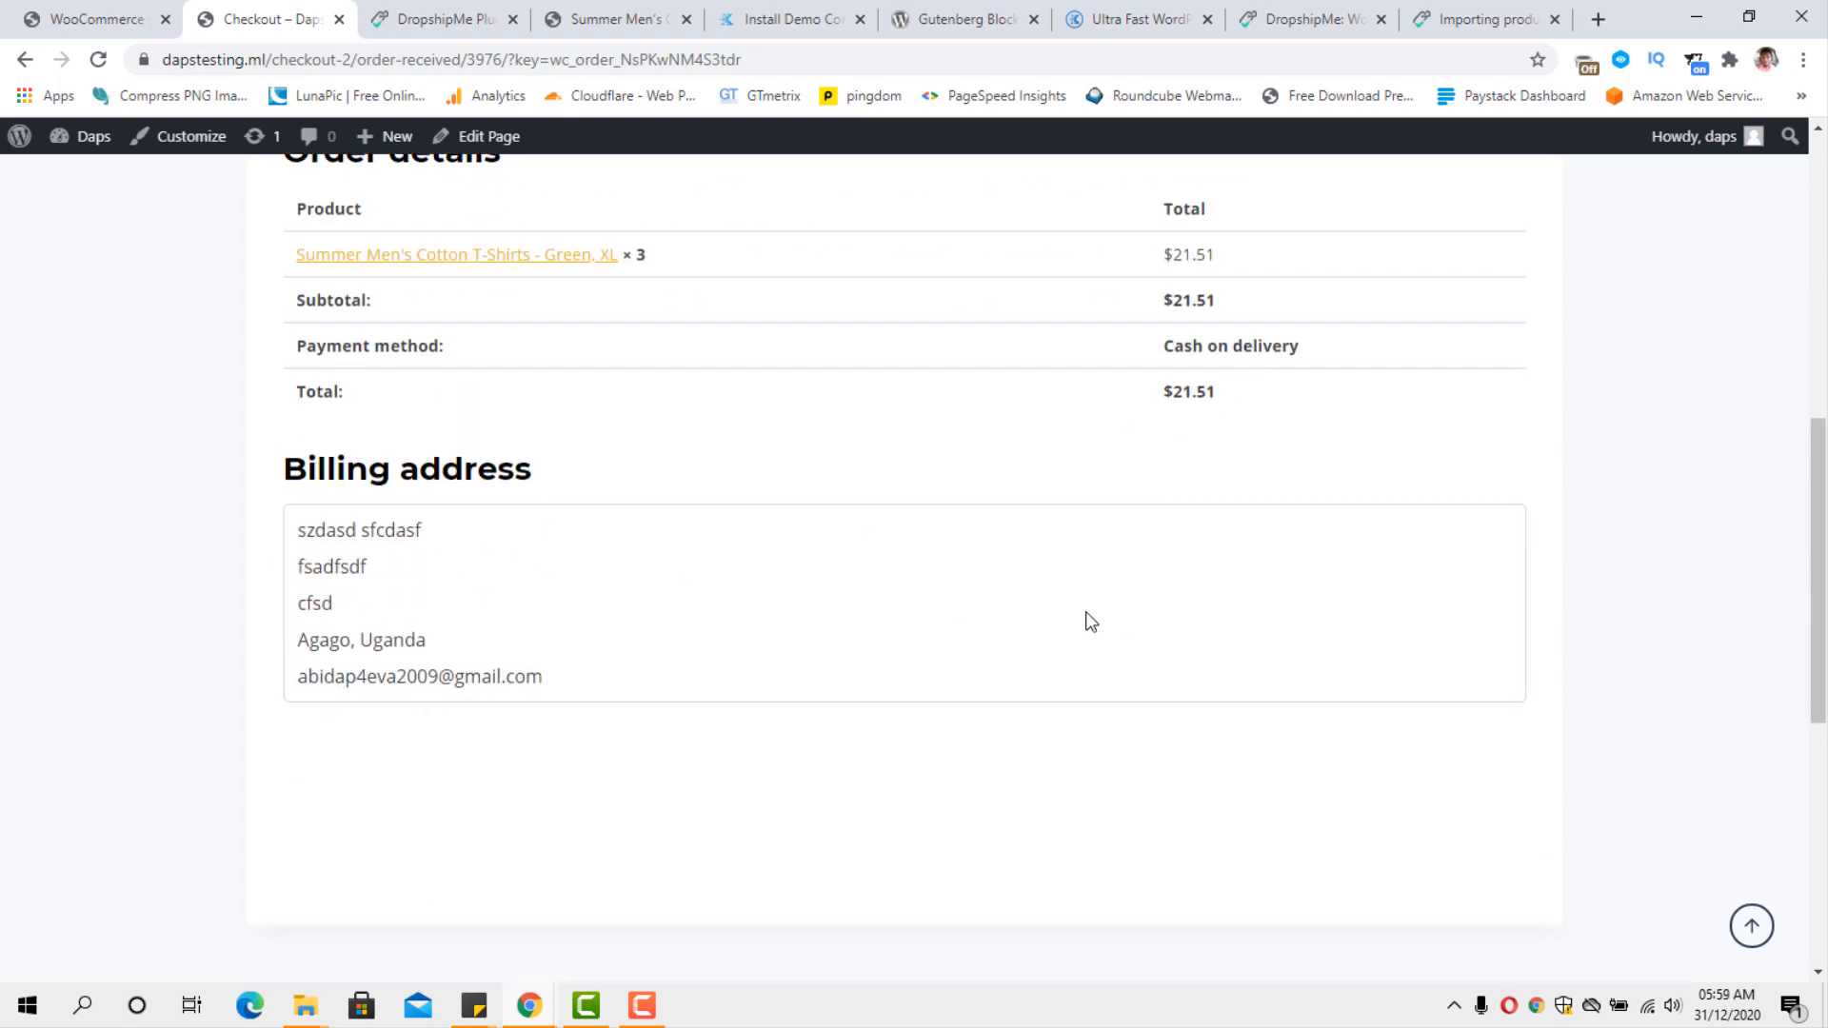
pyautogui.scroll(4, 462, 419)
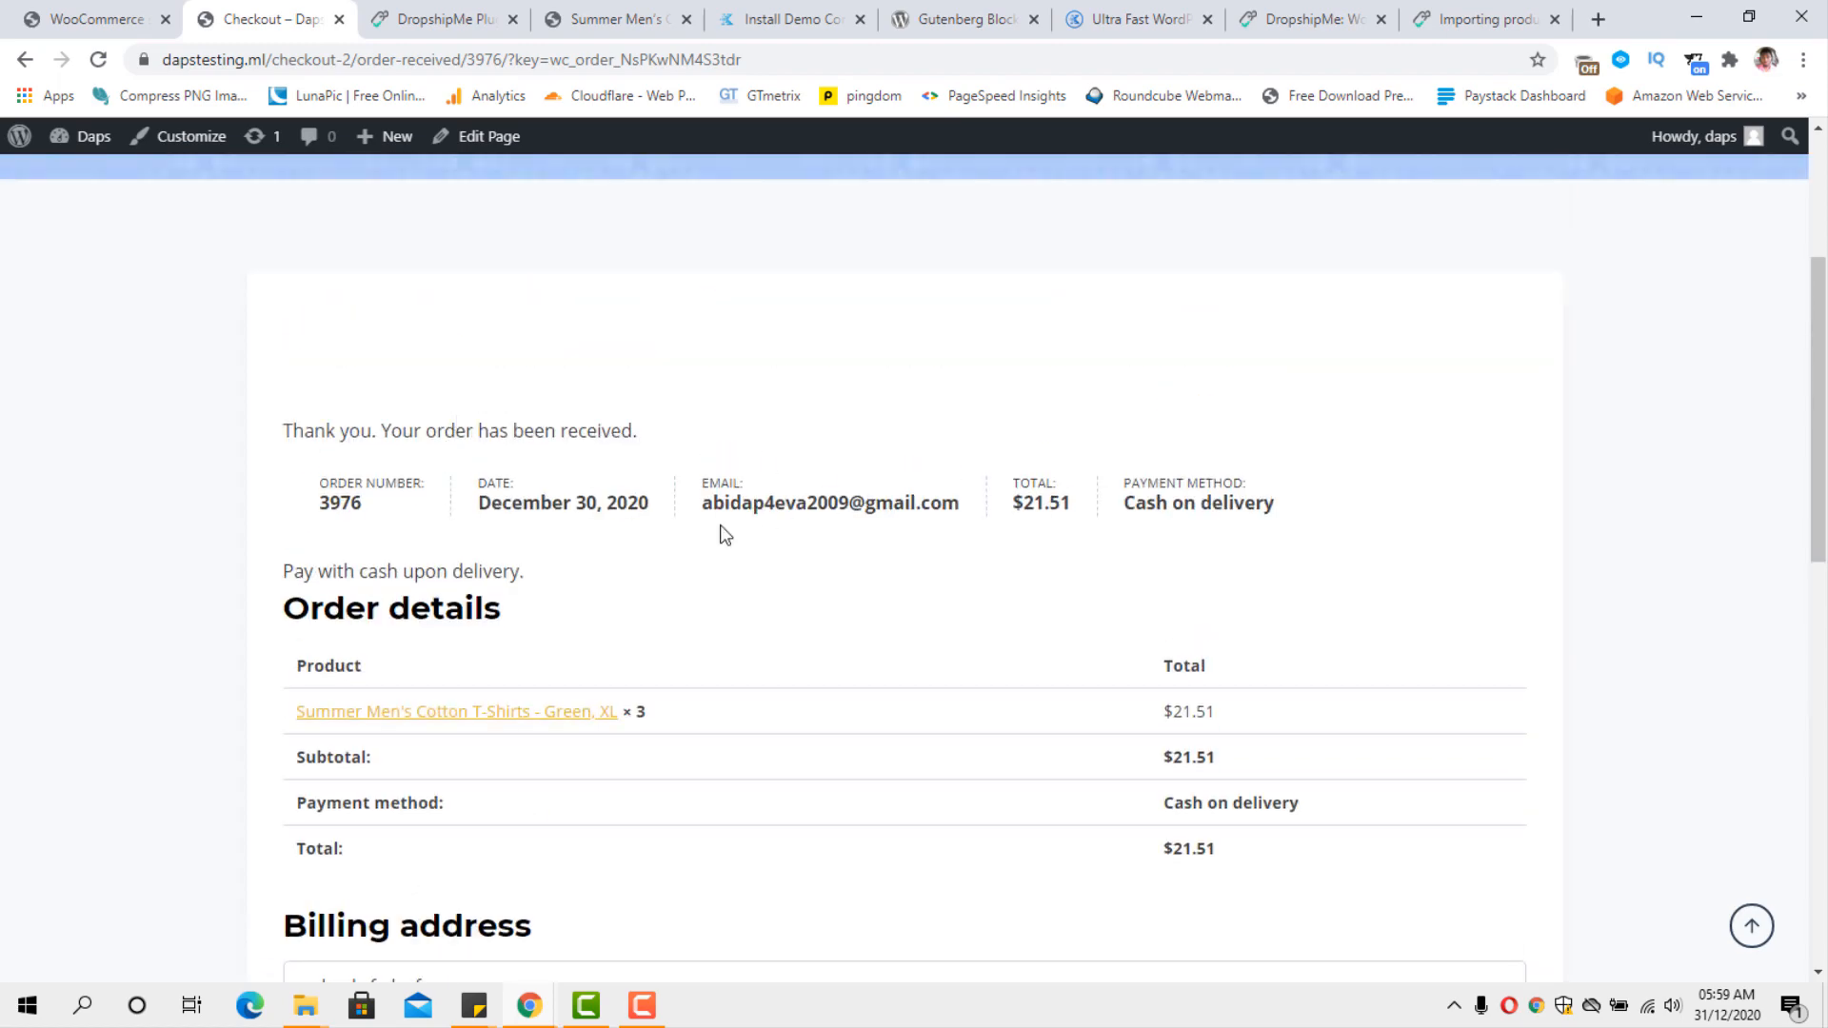
pyautogui.click(76, 17)
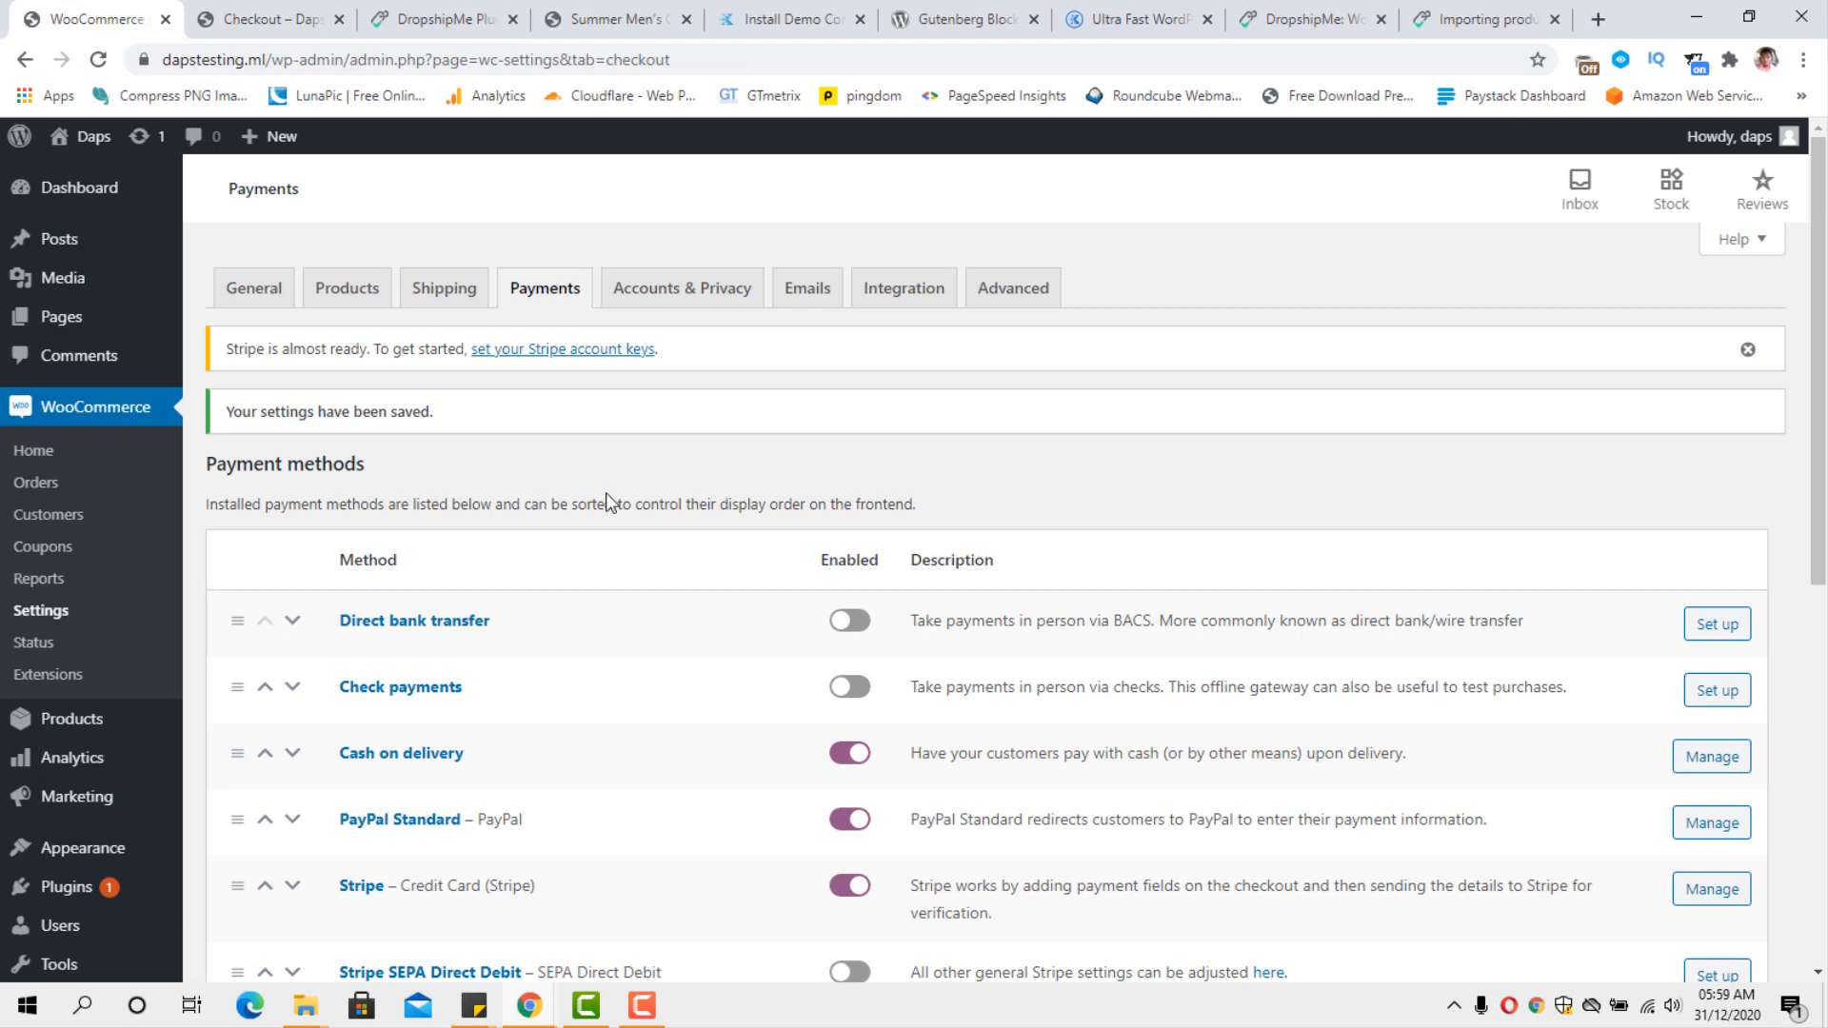
pyautogui.click(107, 65)
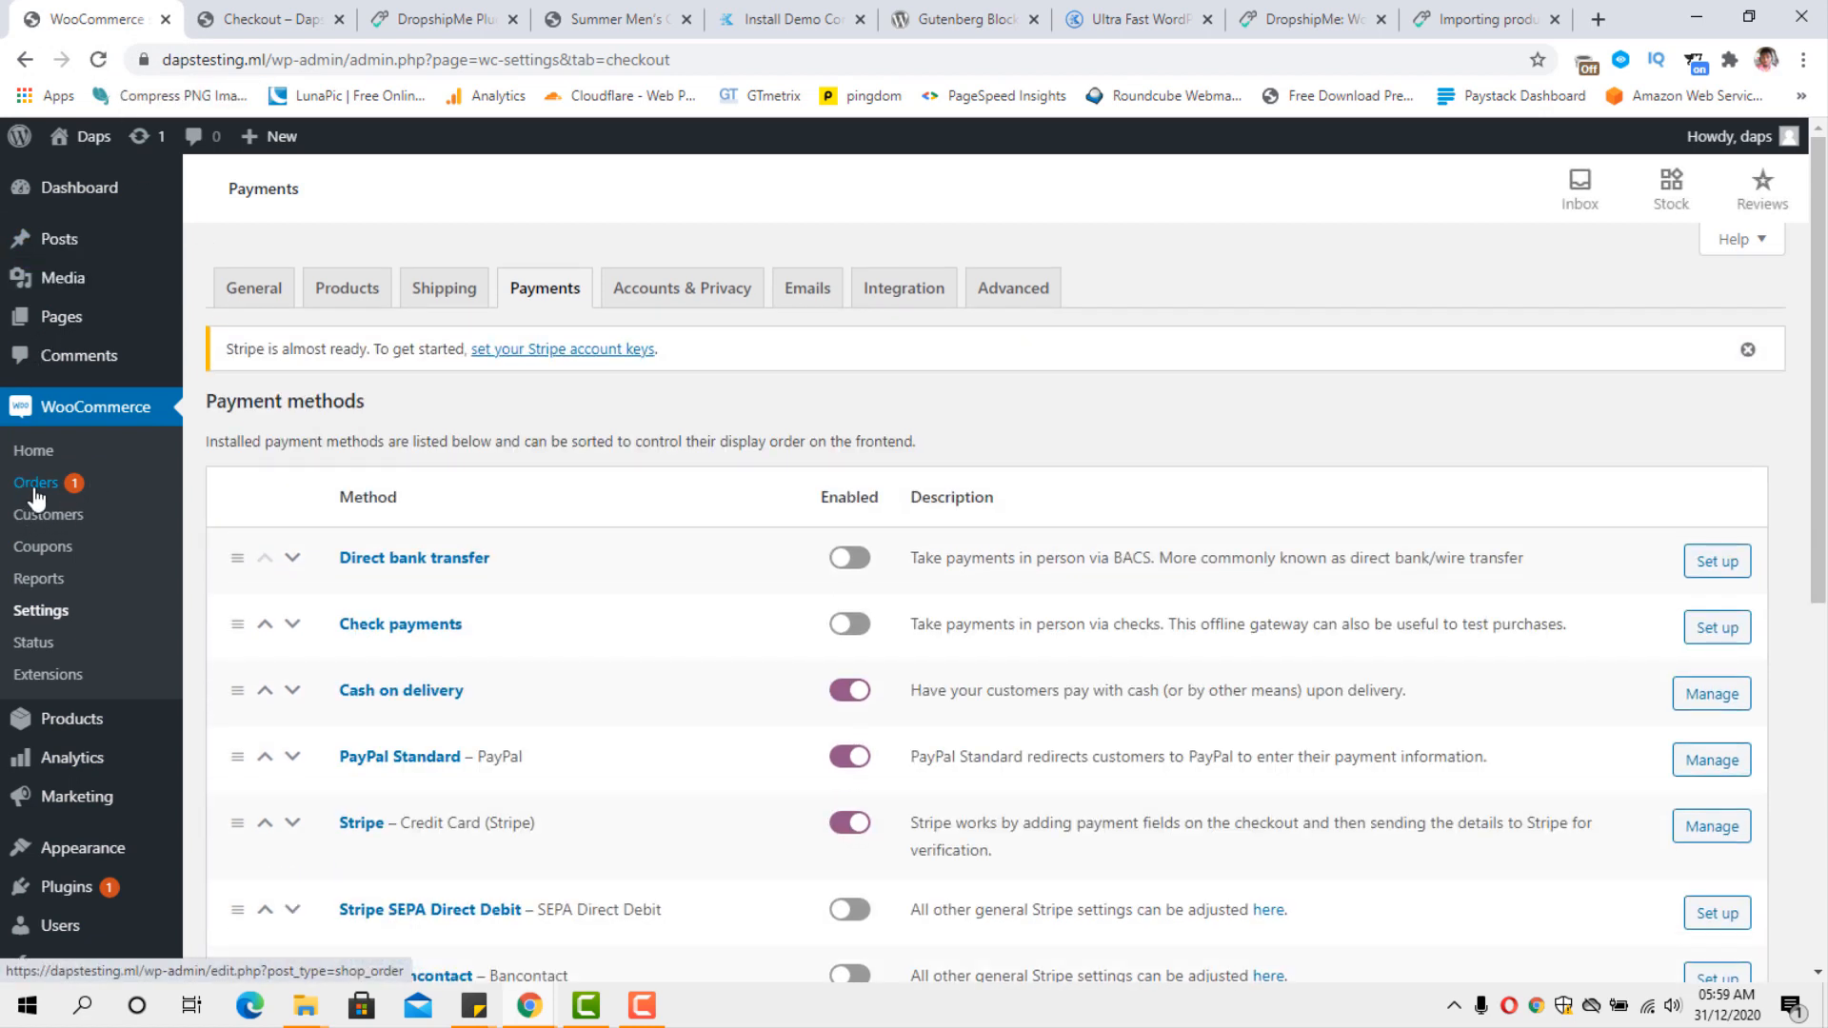
pyautogui.click(35, 485)
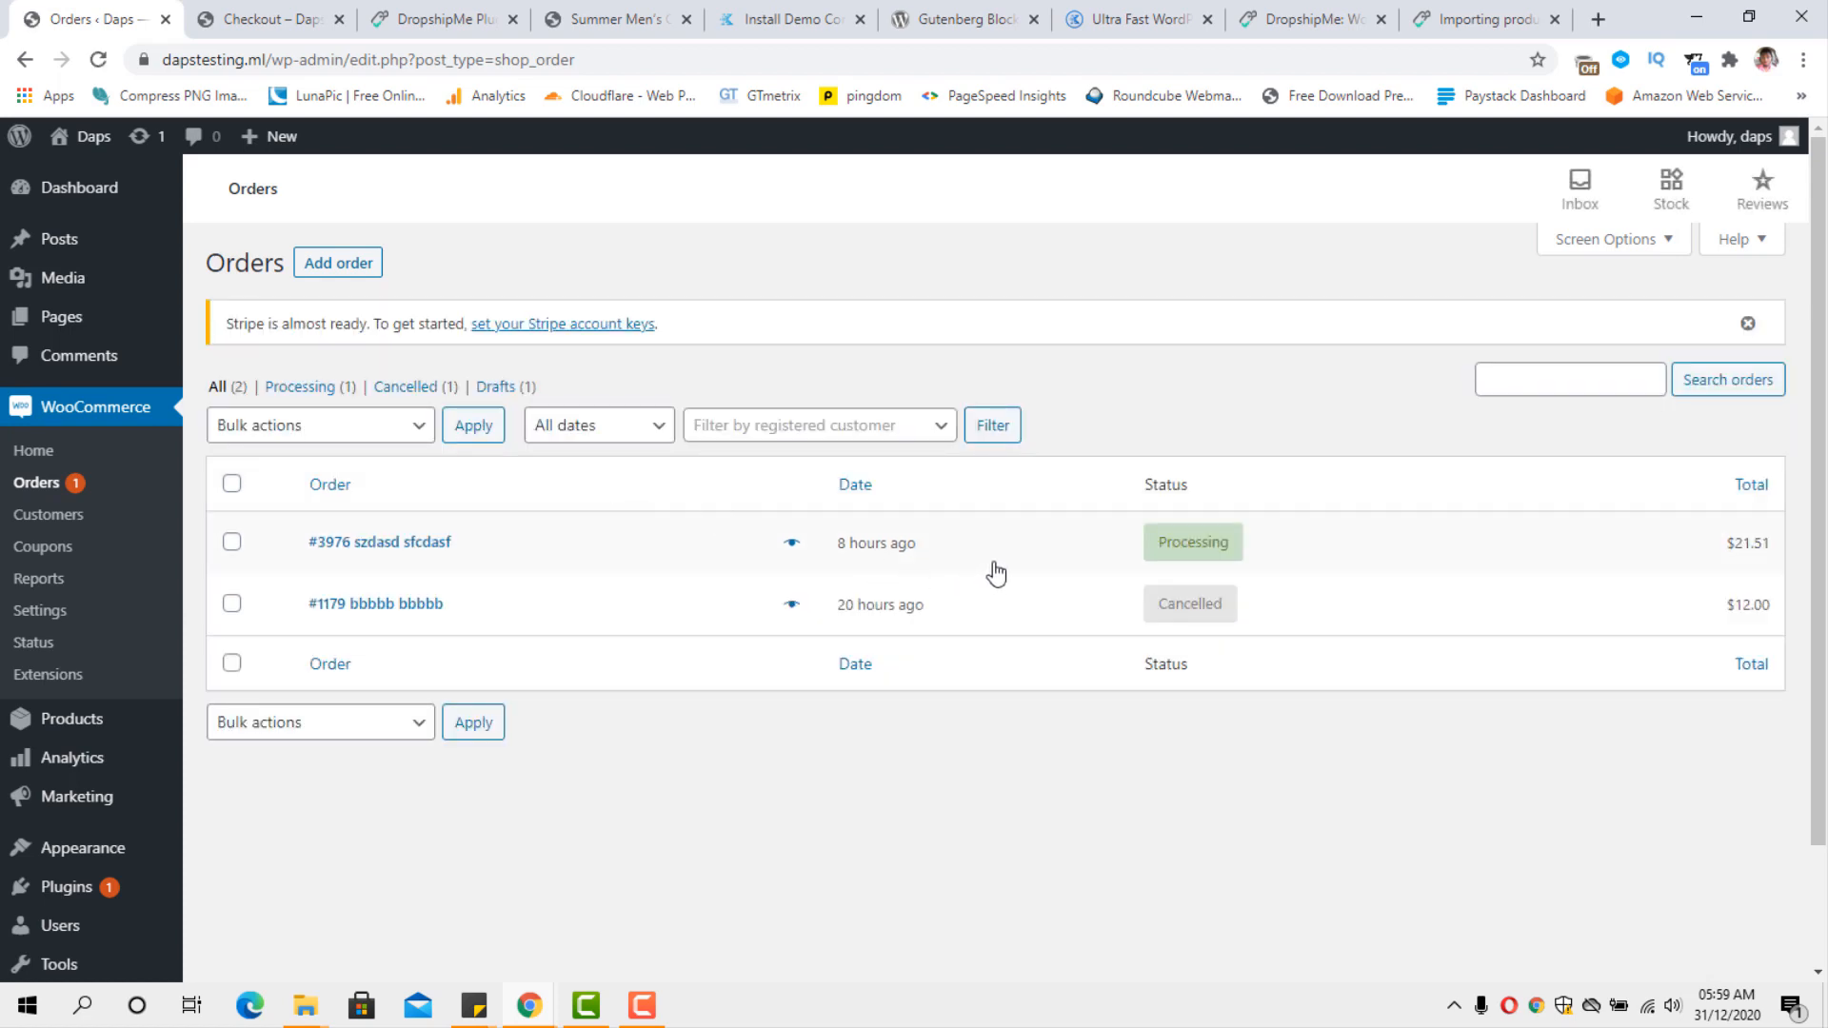
# Open the order with Processing status and review its billing details and ordered item.
pyautogui.moveTo(1211, 558)
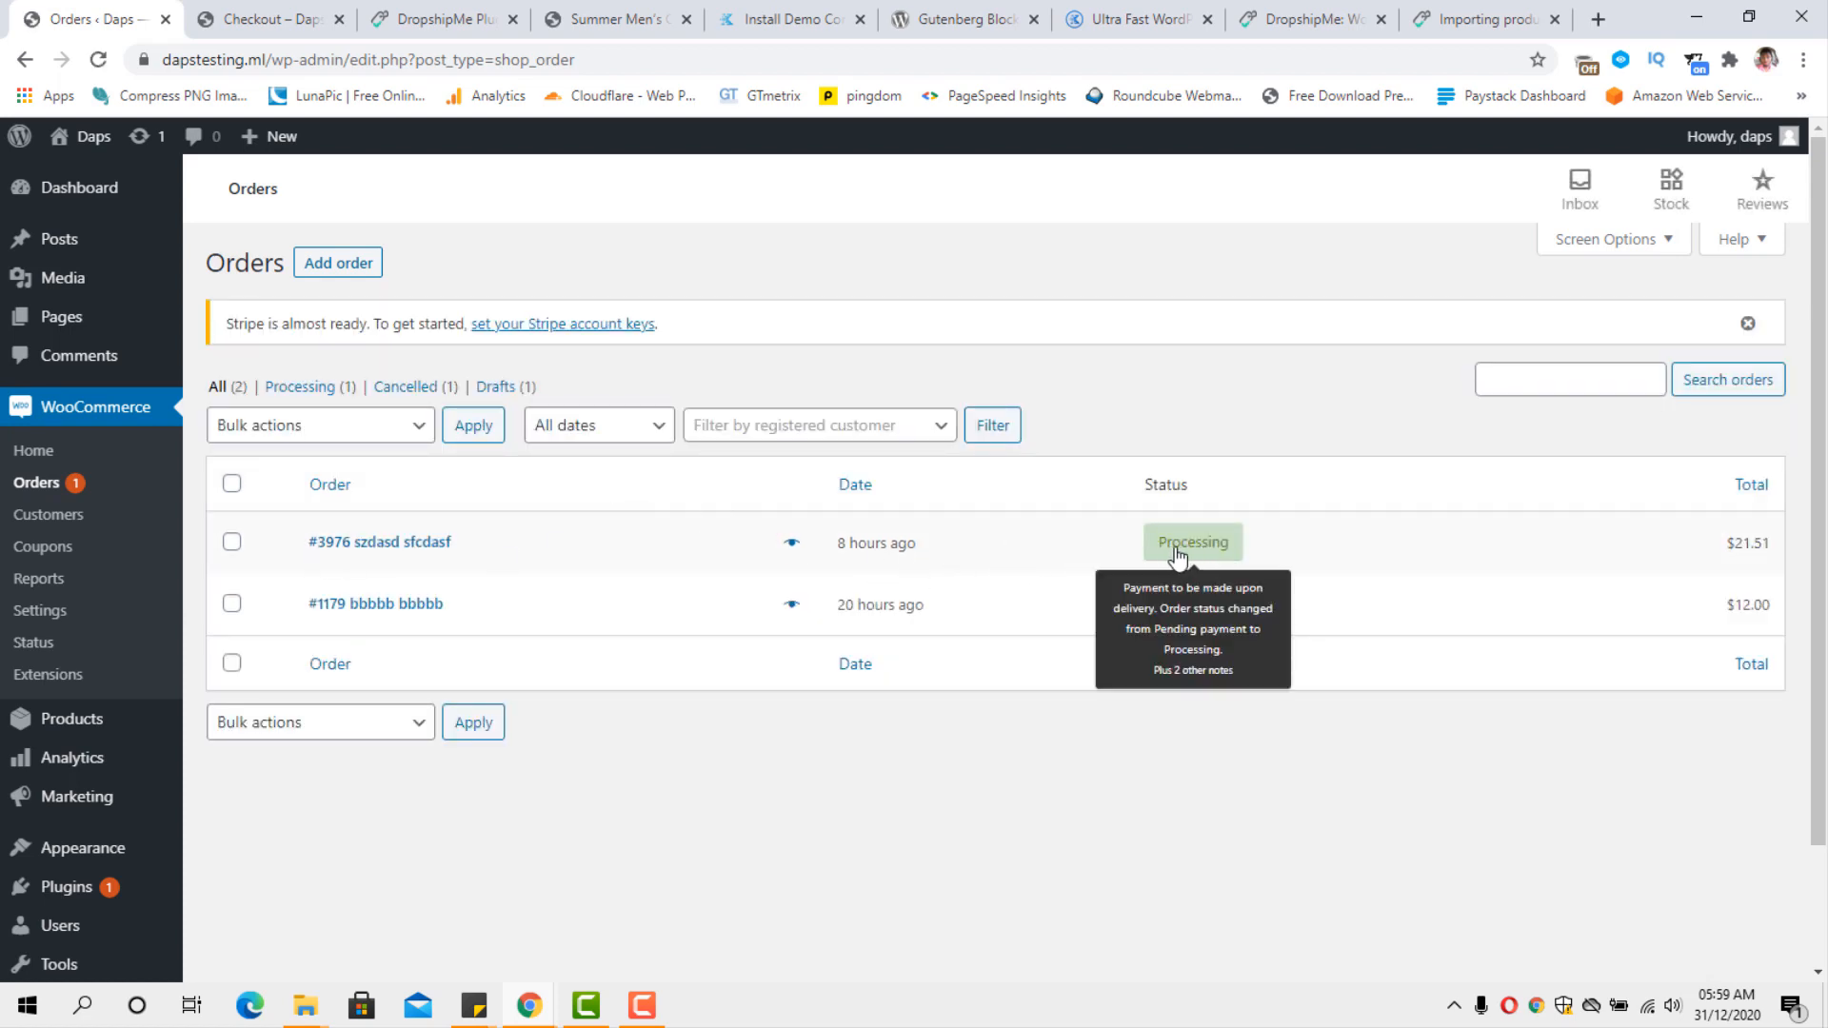
pyautogui.click(335, 549)
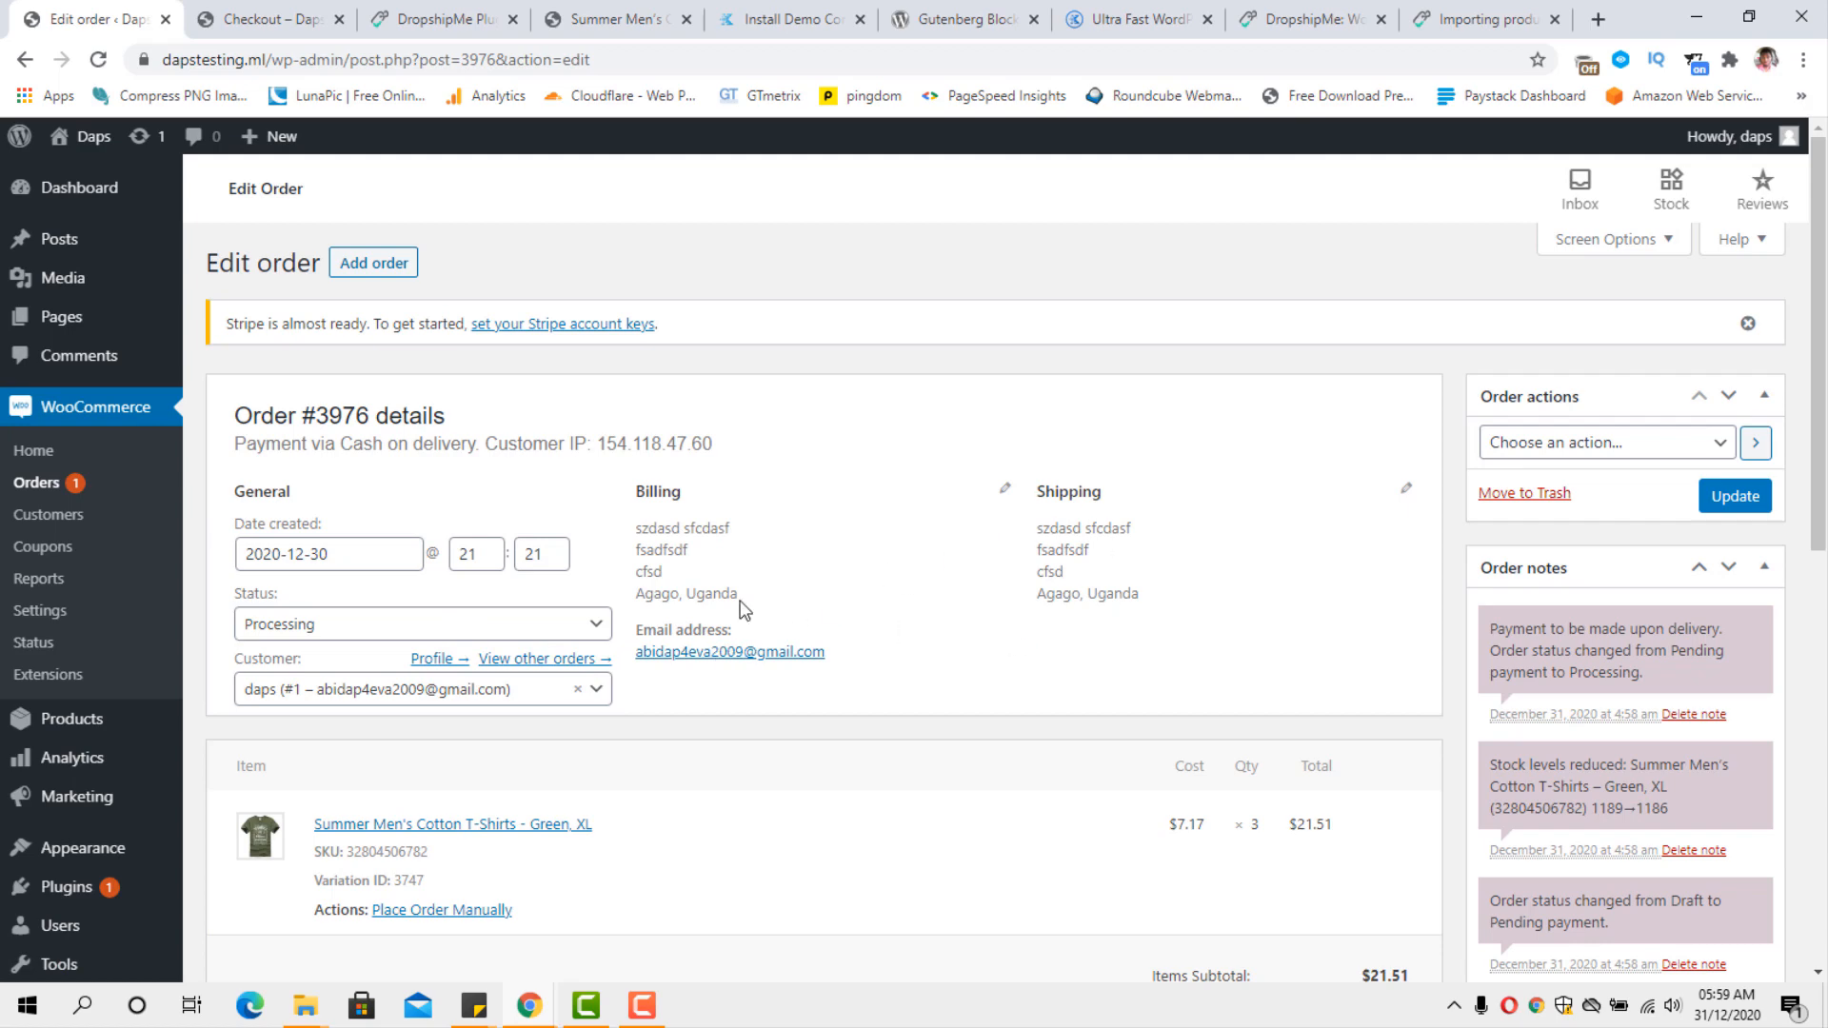
pyautogui.scroll(-2, 335, 526)
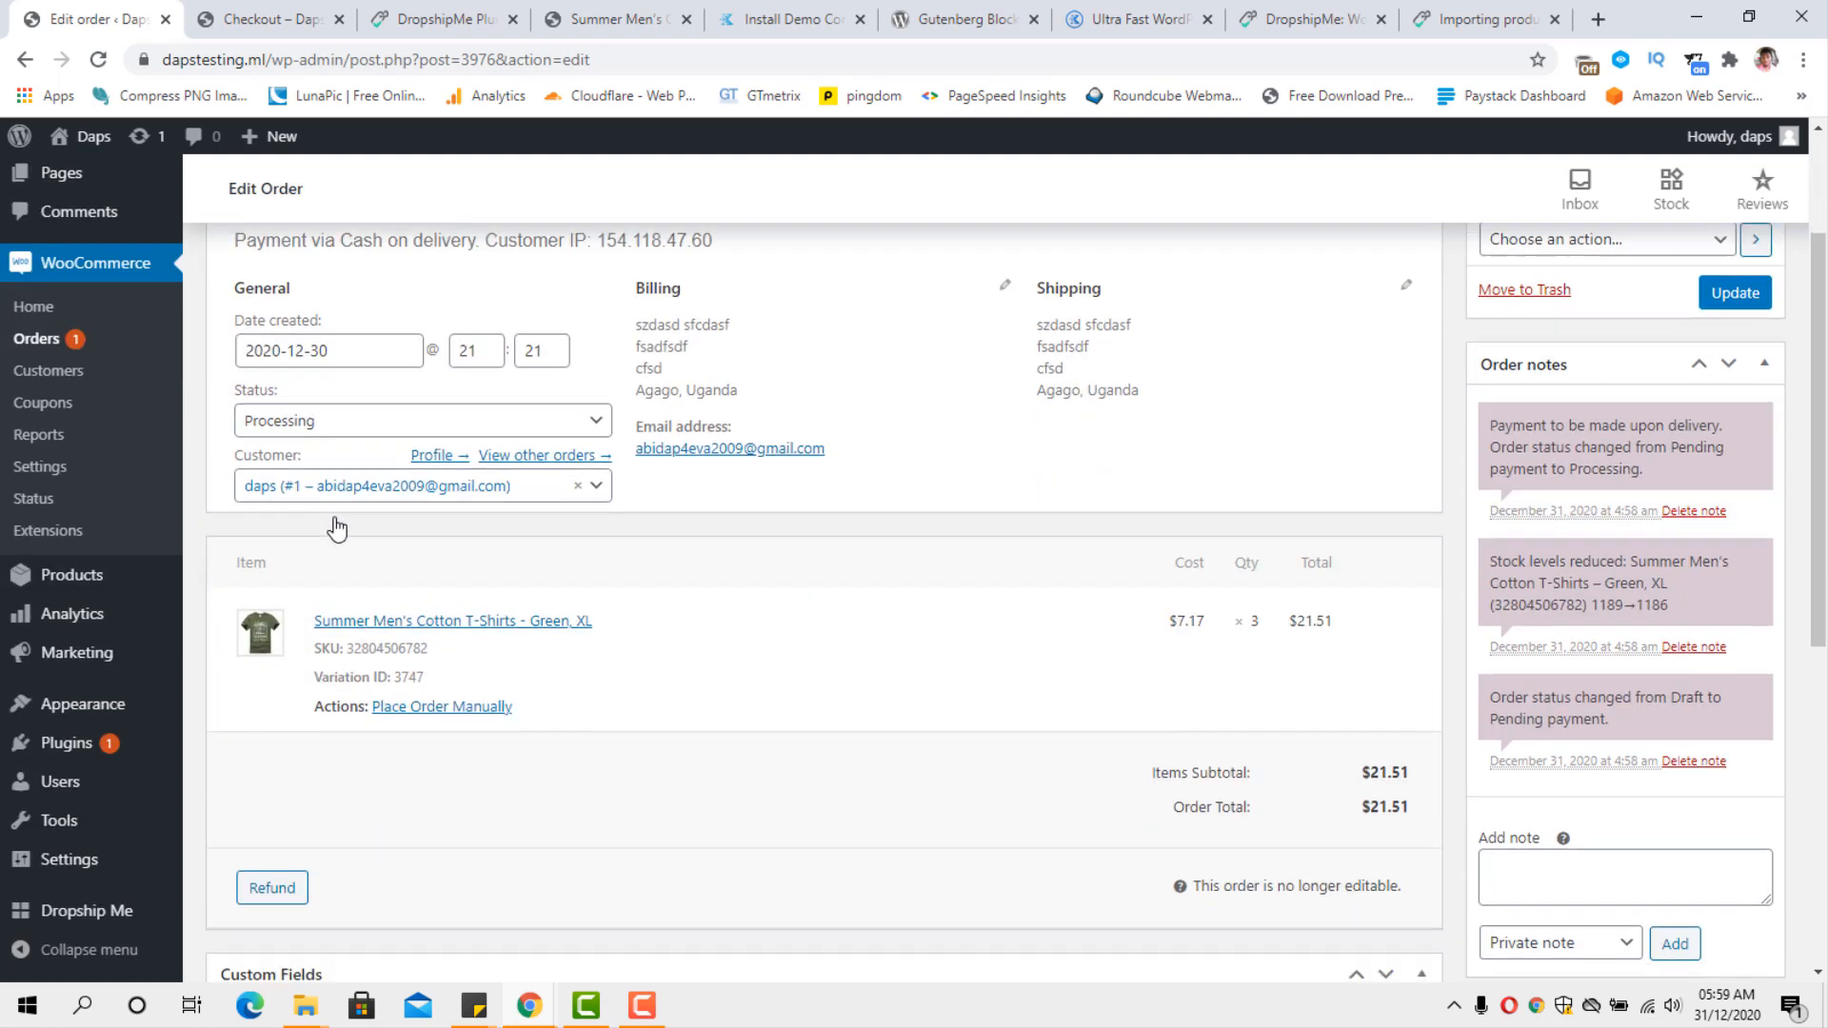
pyautogui.scroll(-2, 335, 529)
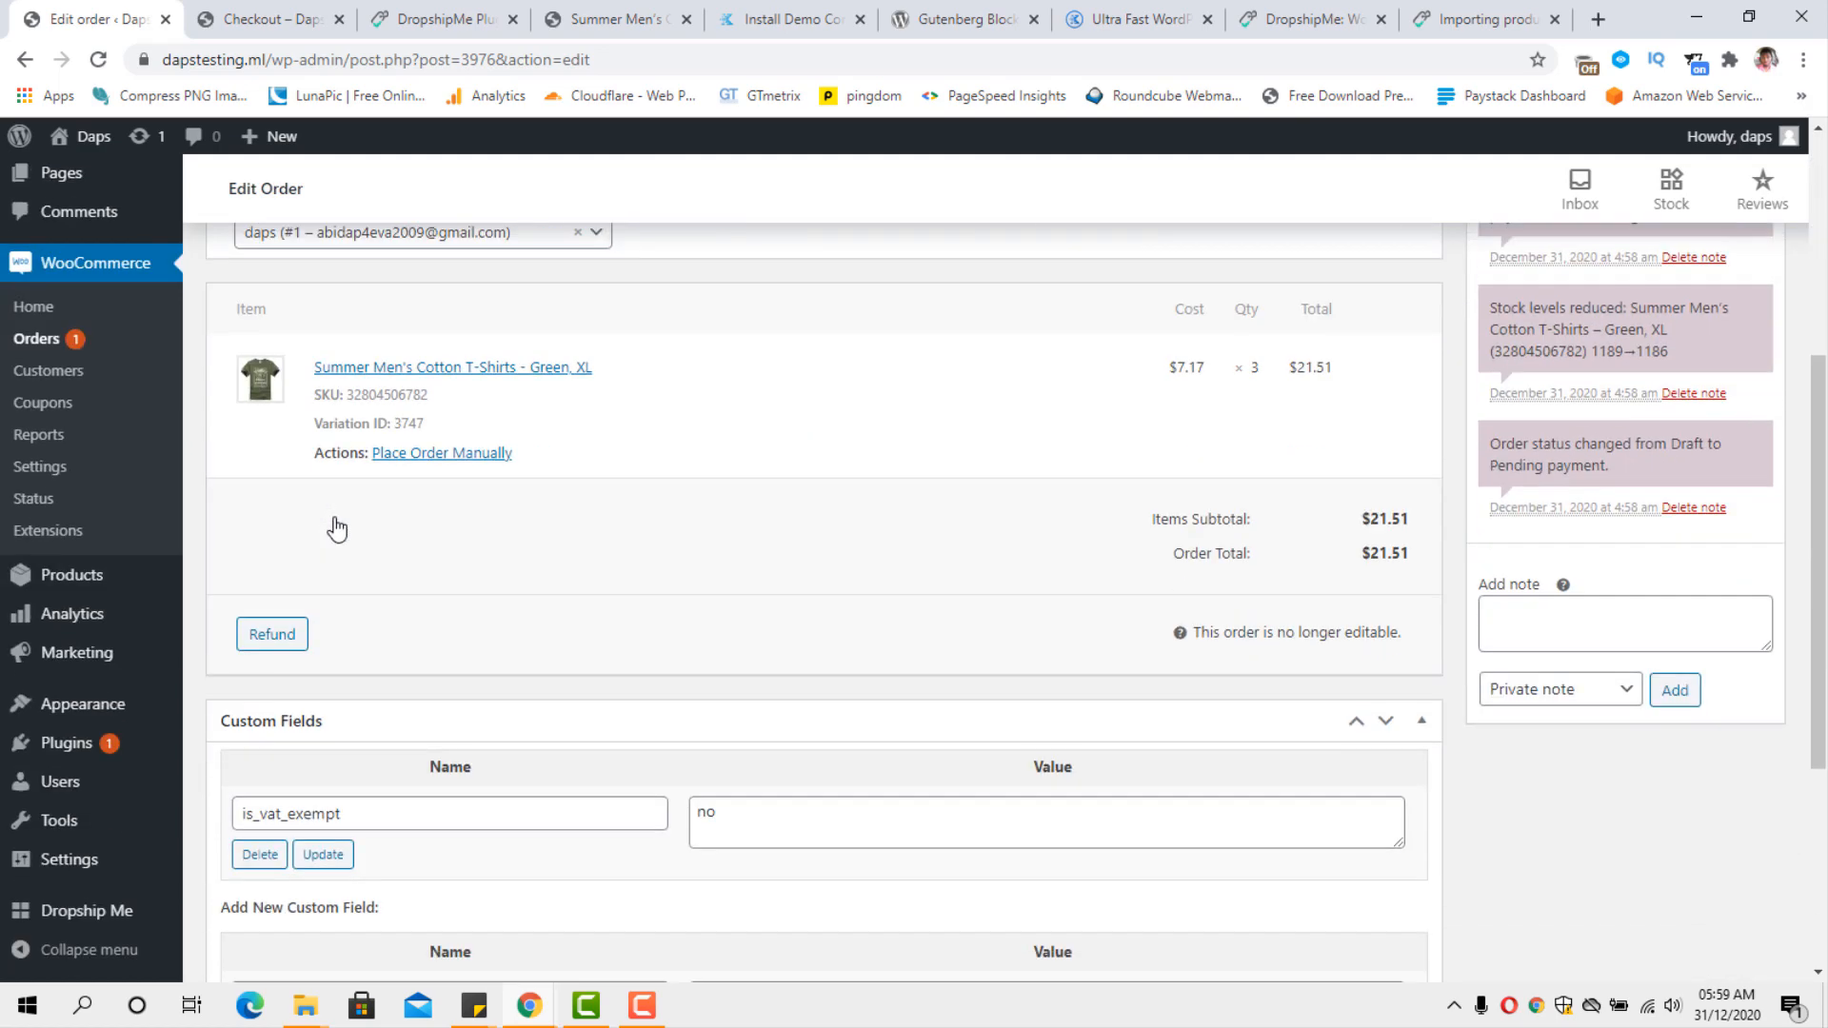
# Use Place Order Manually for the Summer Men's Cotton T-Shirts and examine the supplier's AliExpress page for price, colors and sizes.
pyautogui.click(420, 457)
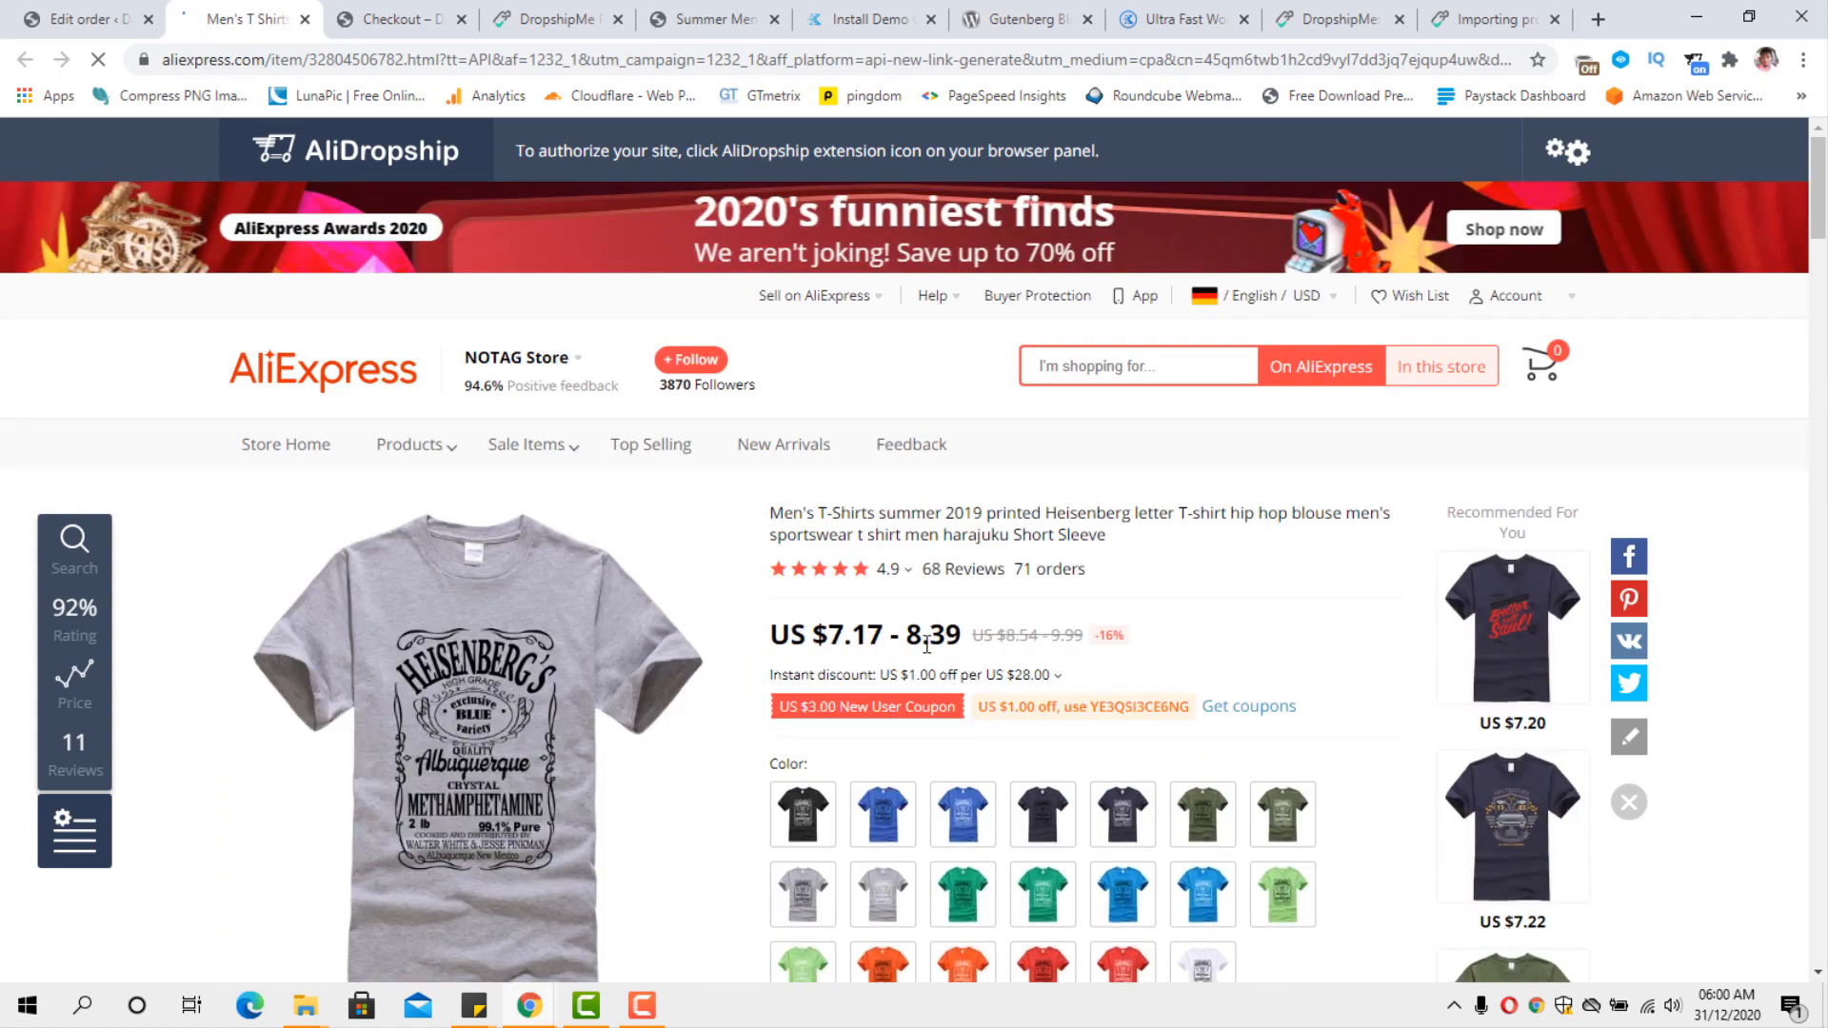
pyautogui.scroll(-1, 951, 619)
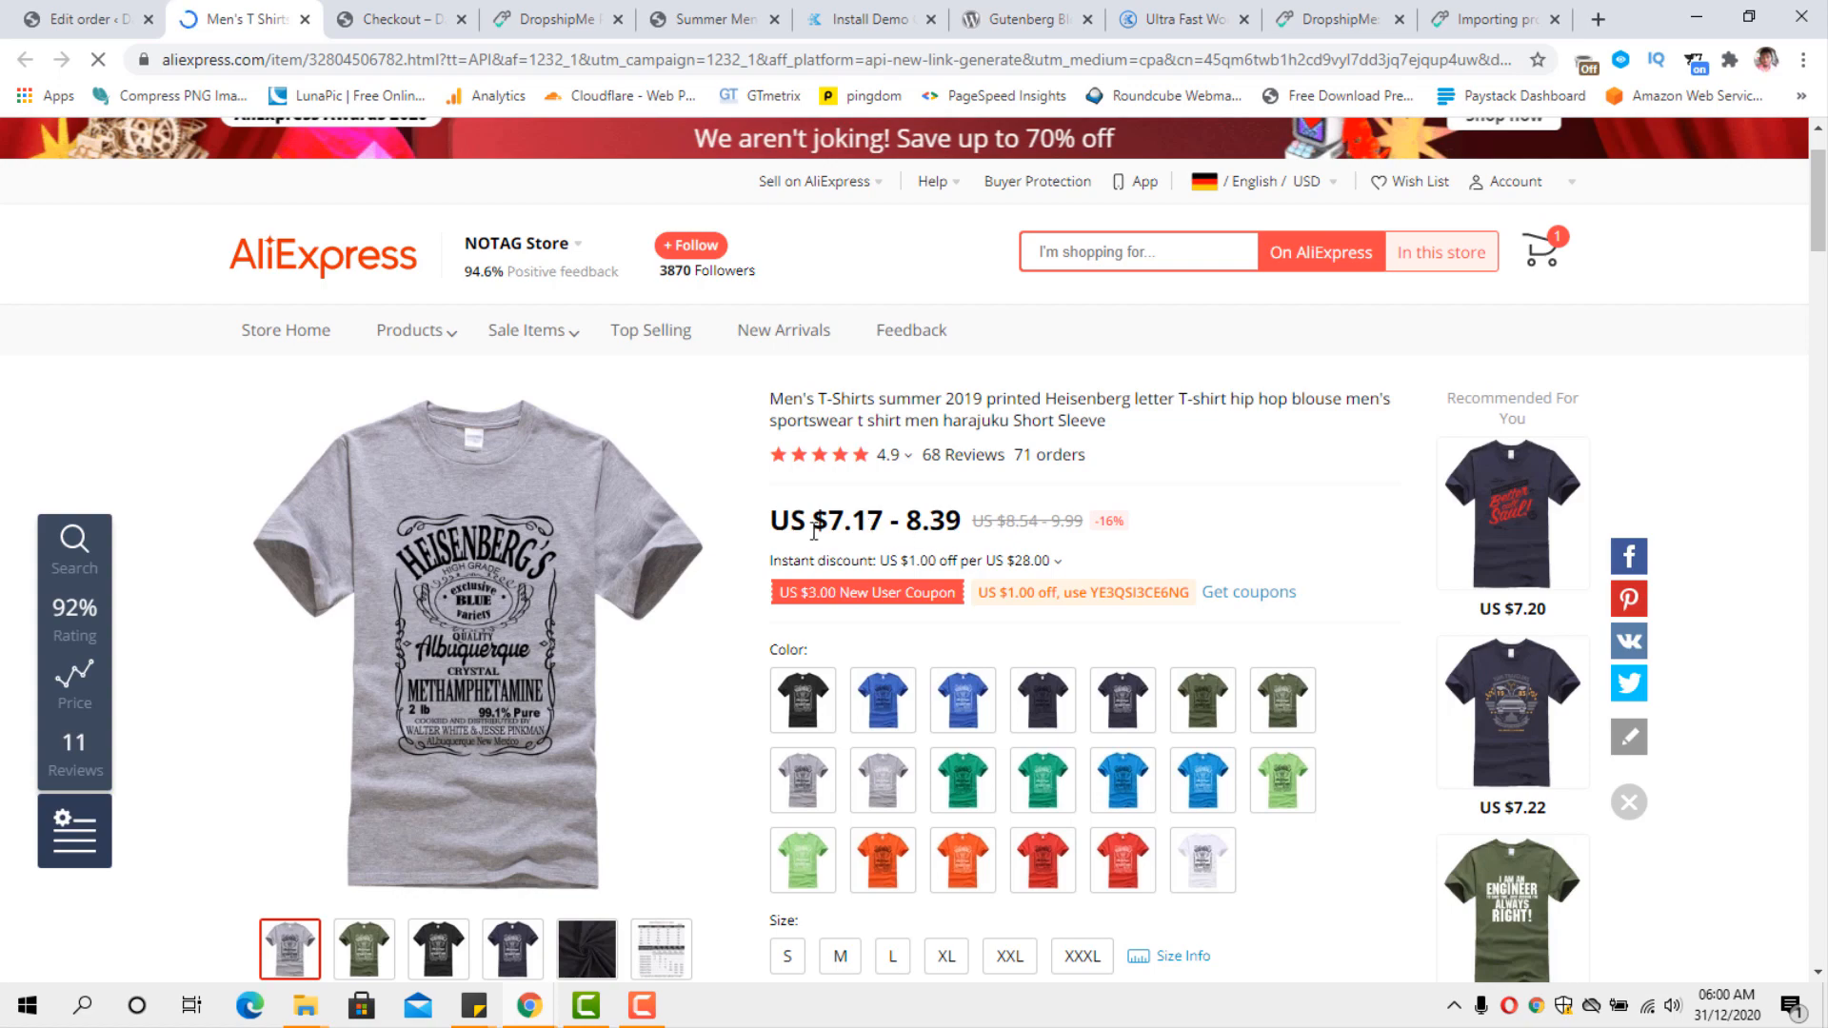
pyautogui.scroll(-2, 1071, 537)
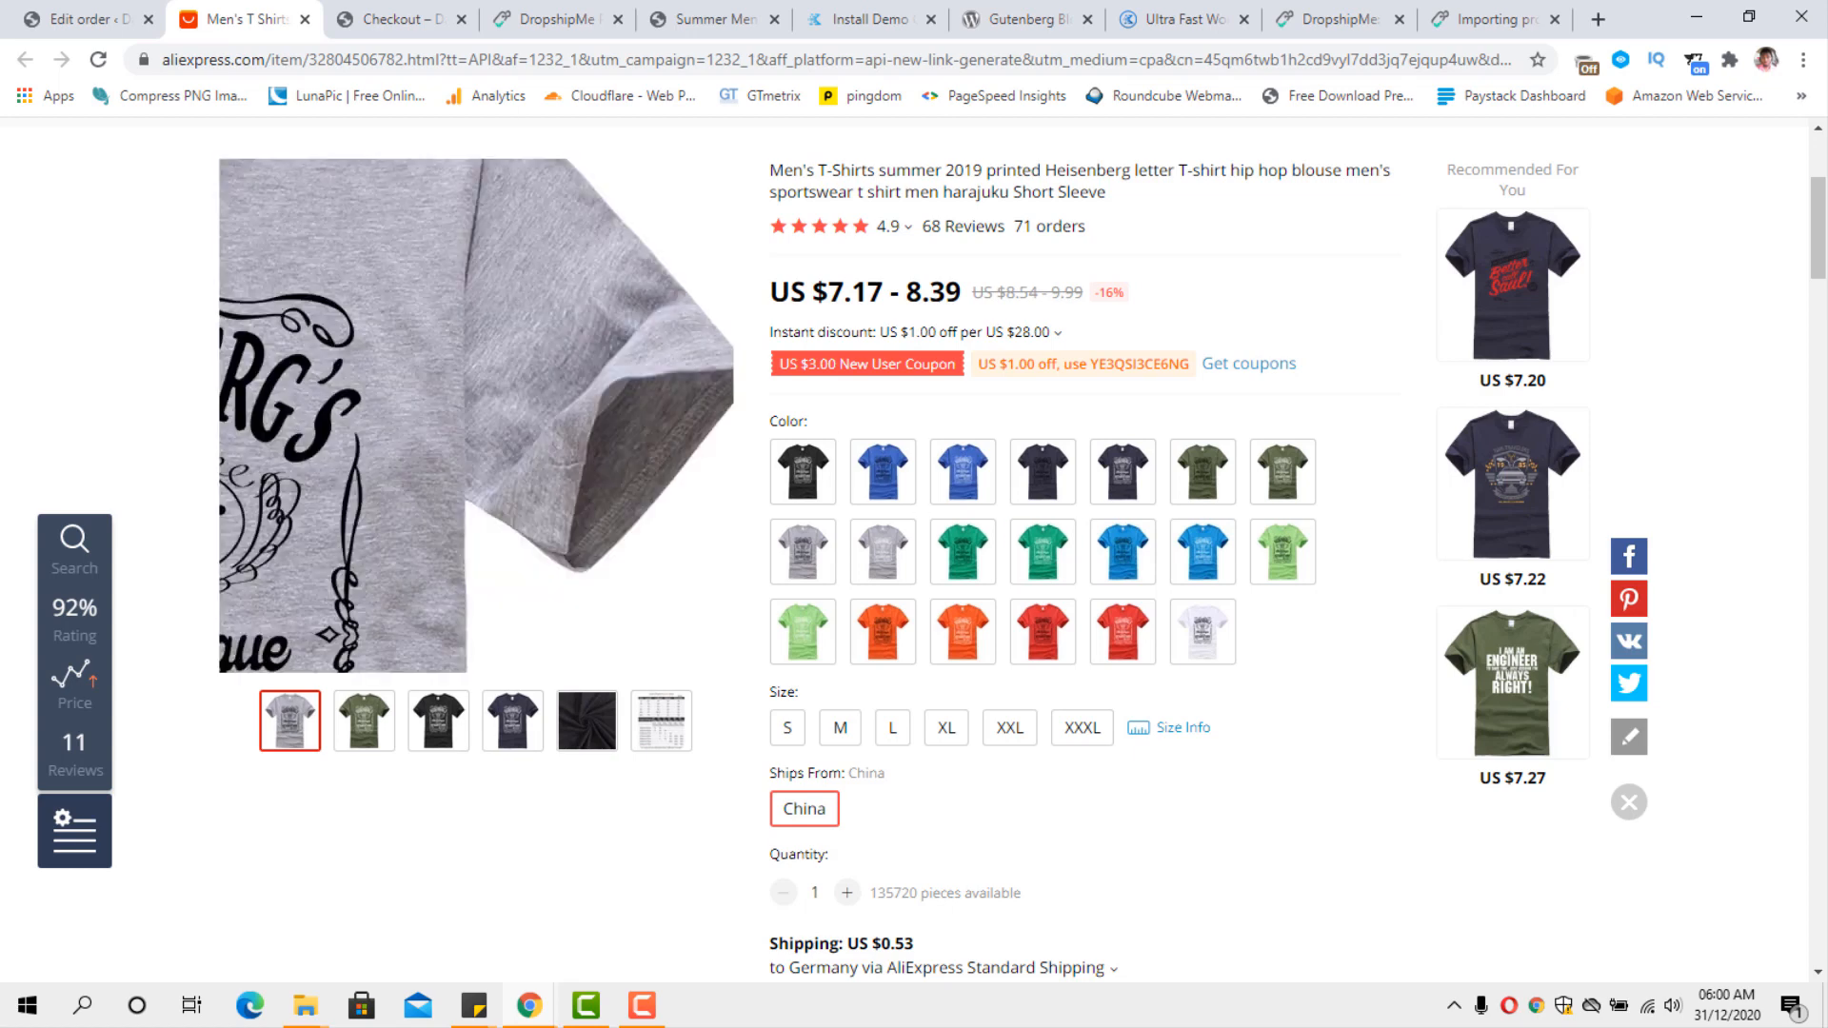
pyautogui.click(100, 18)
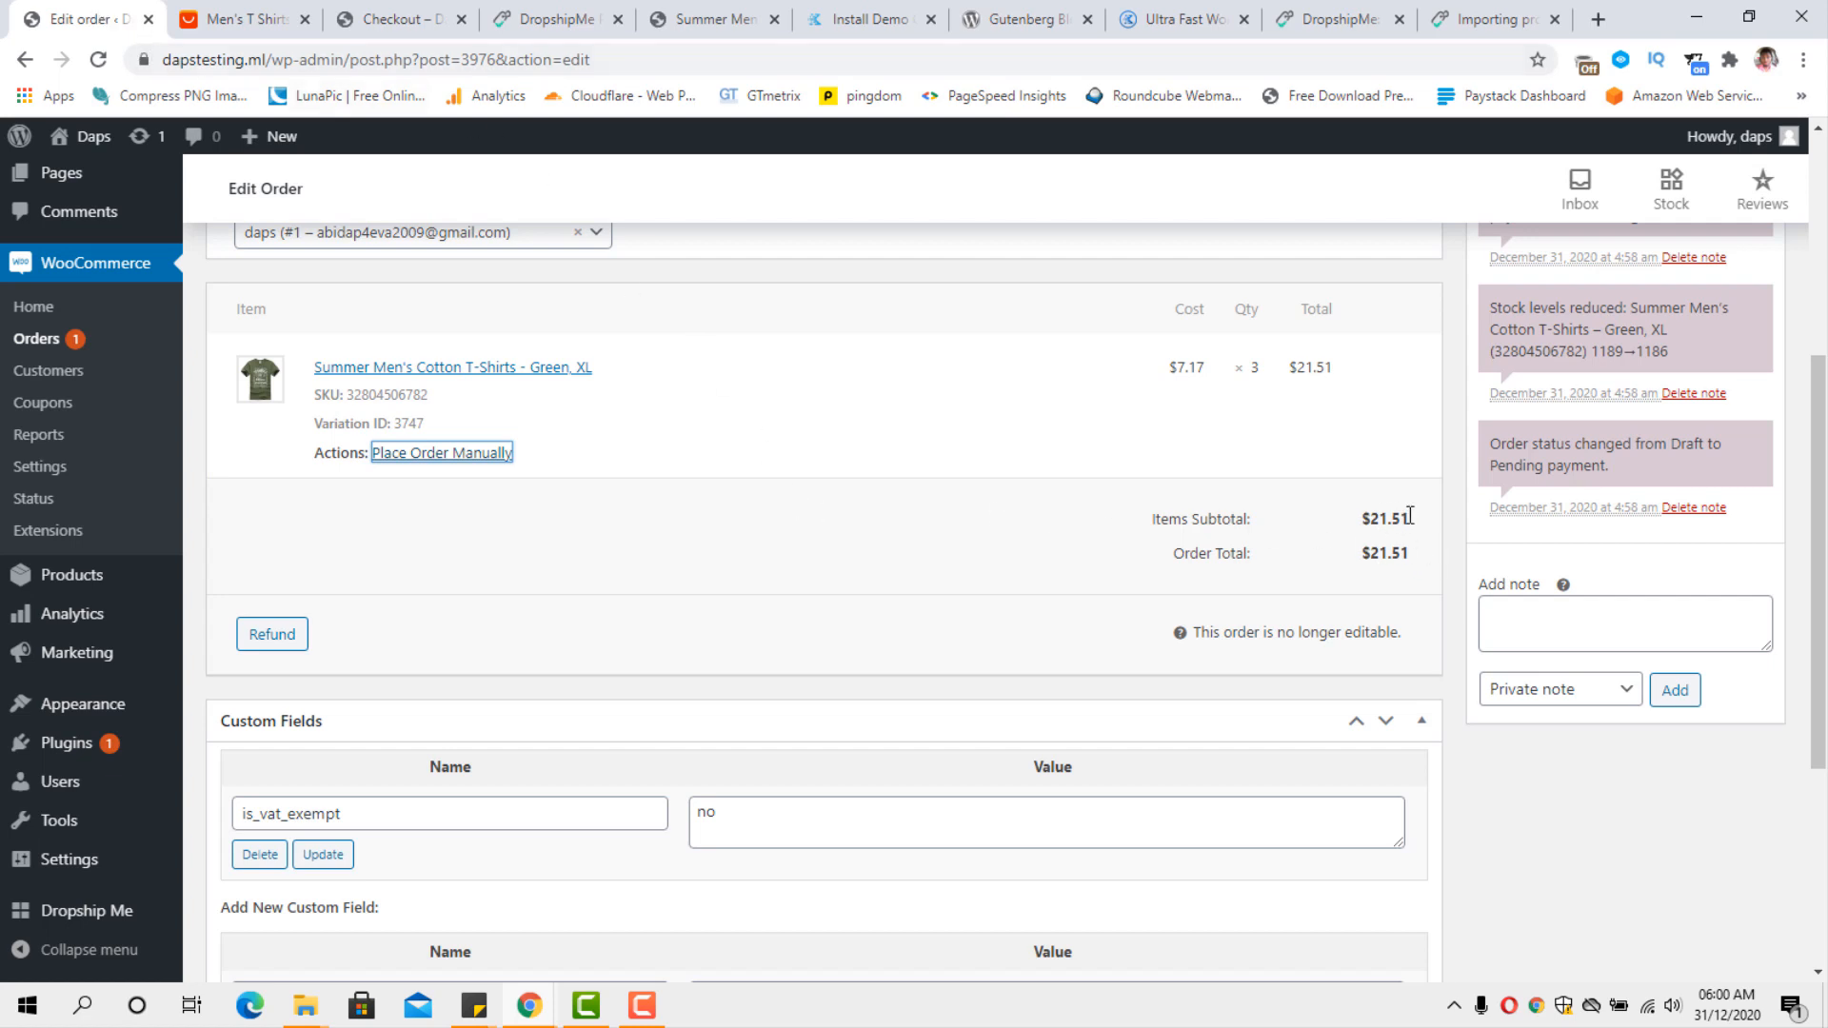
pyautogui.click(244, 17)
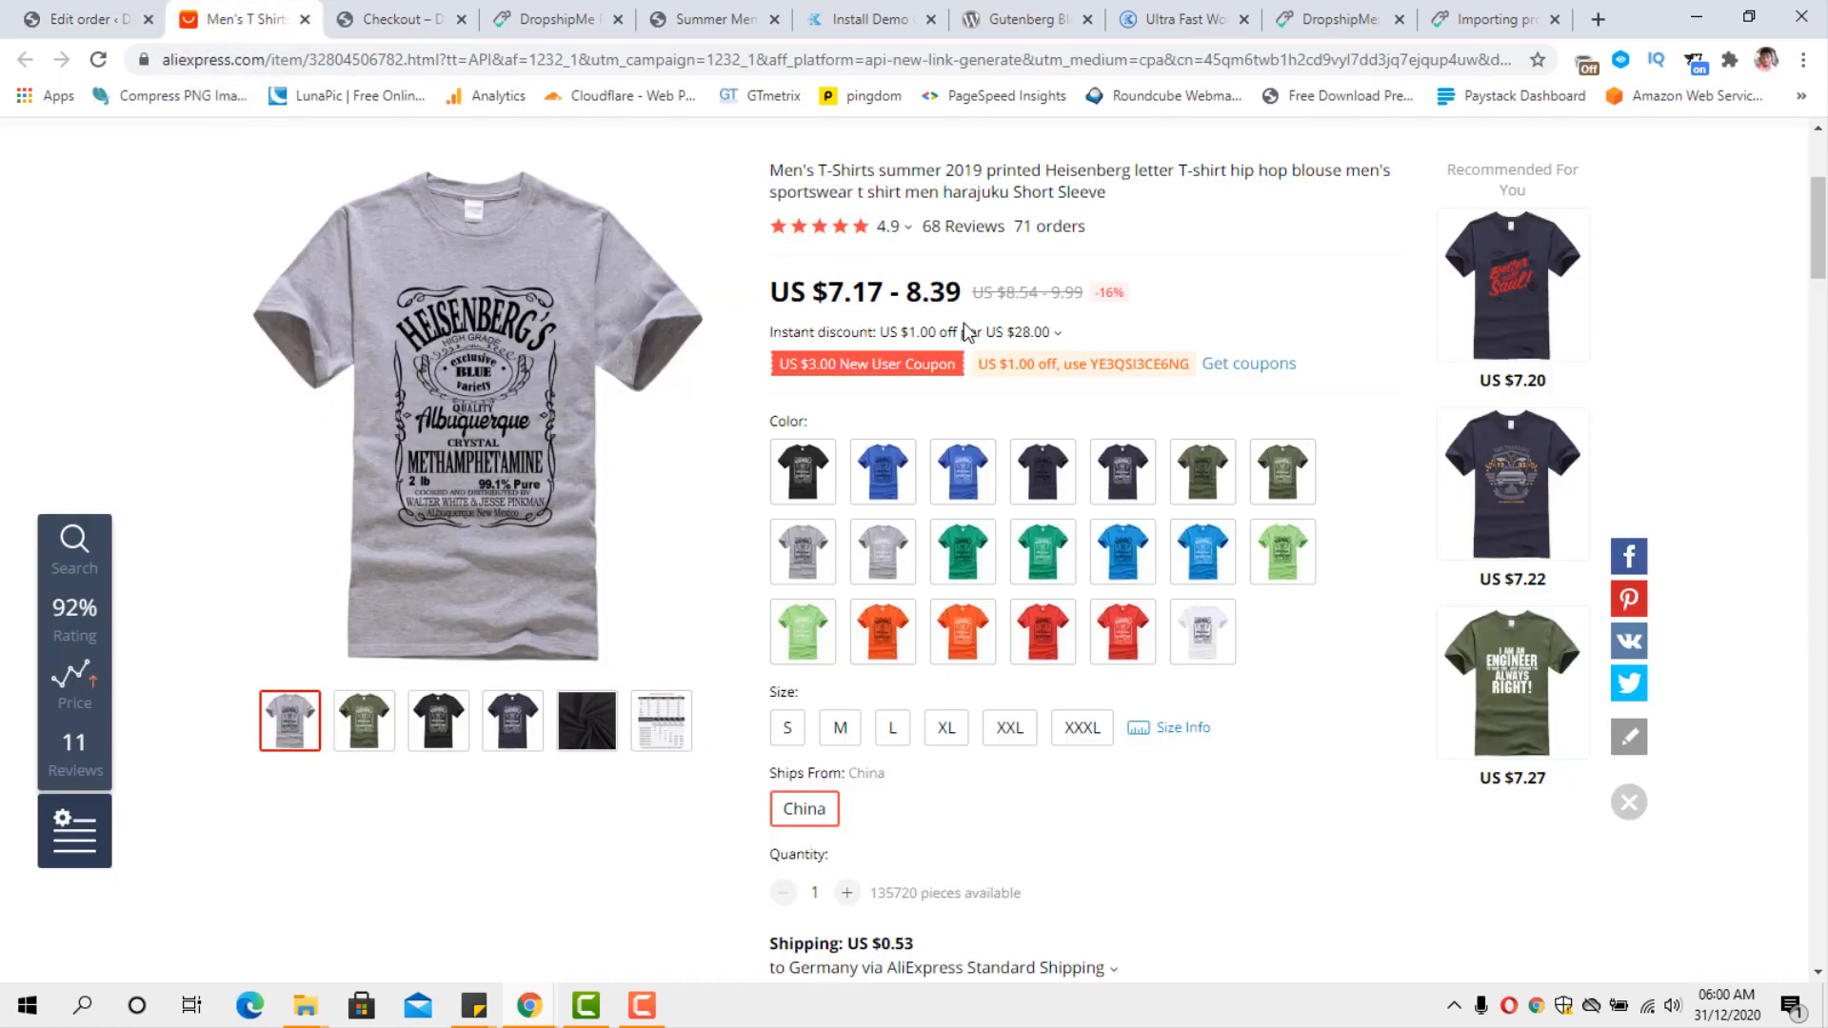
pyautogui.moveTo(473, 409)
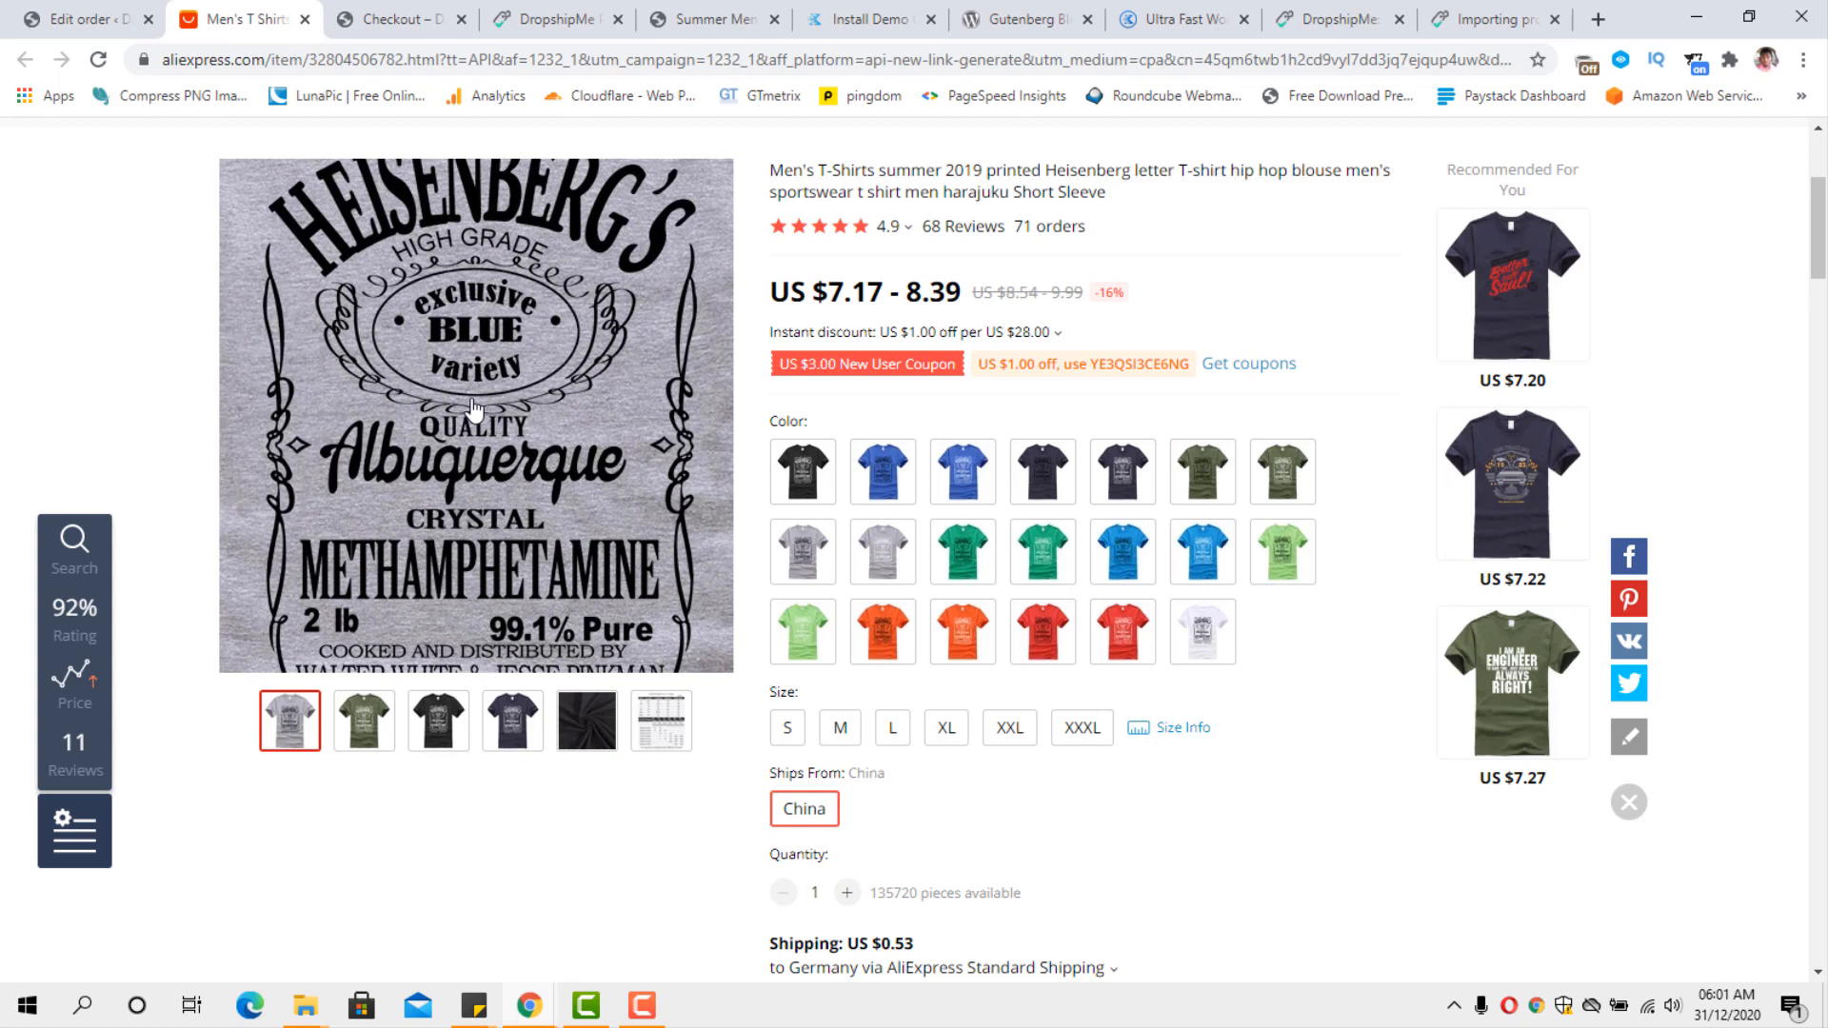